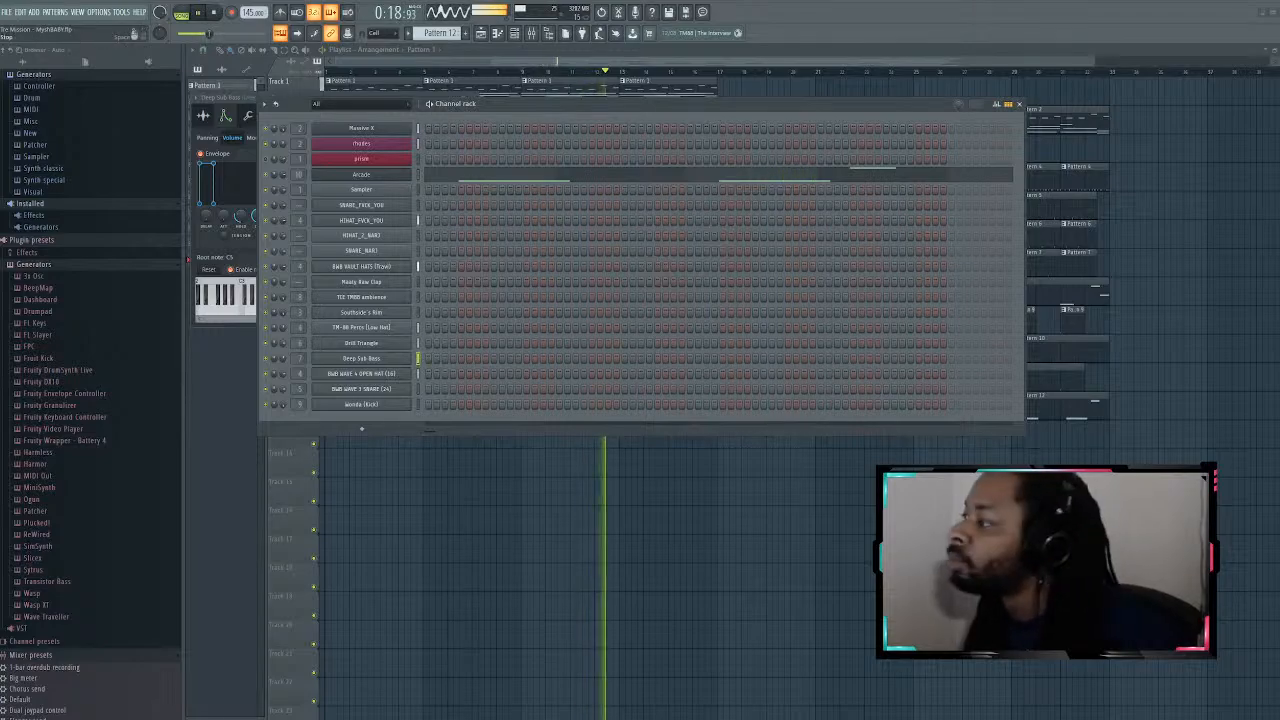
Step: Audition the arrangement from bar 17 with only the playlist in view, and stop playback
left_click(212, 13)
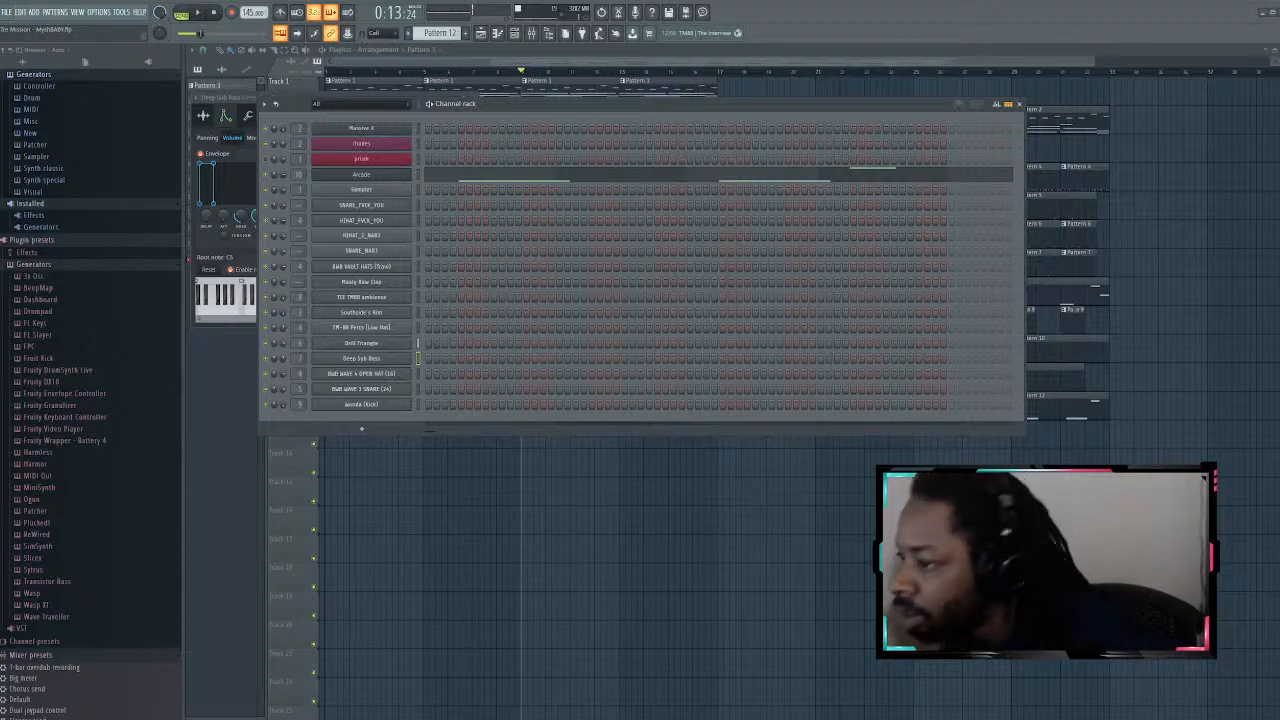
scroll(91, 400, "down", 5)
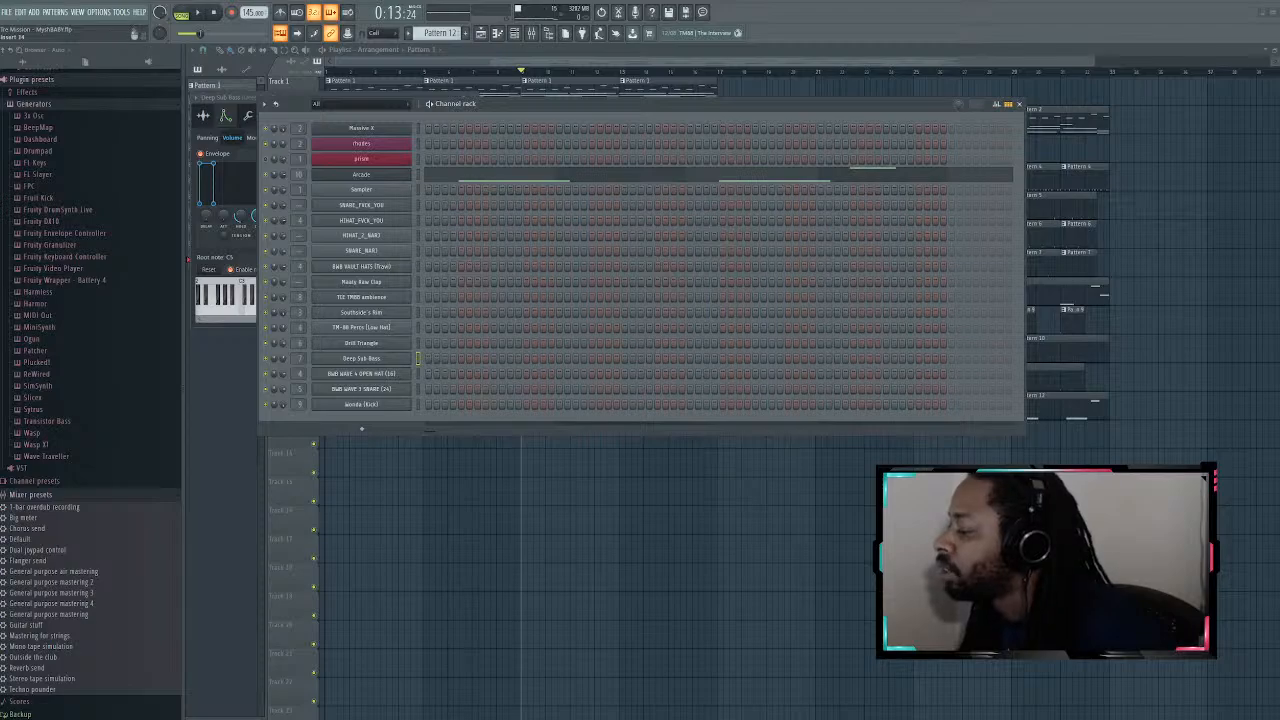
scroll(91, 400, "up", 5)
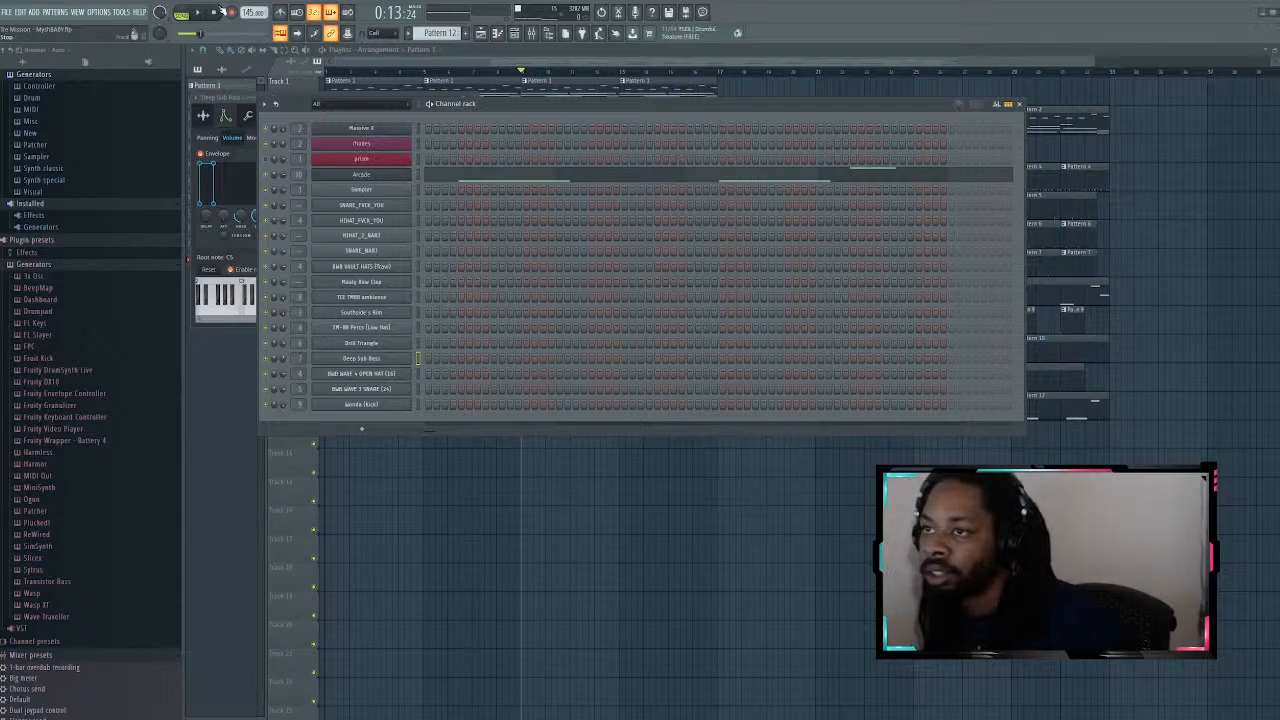
key("space")
left_click(556, 61)
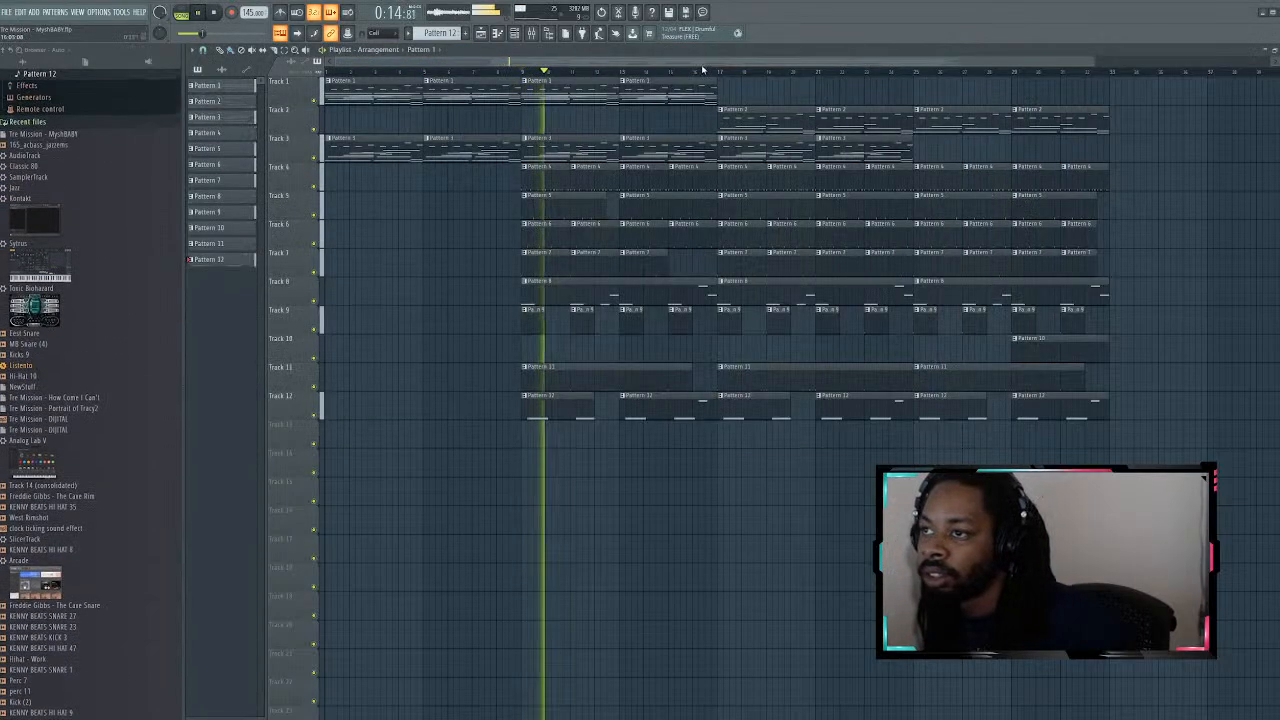
left_click(722, 73)
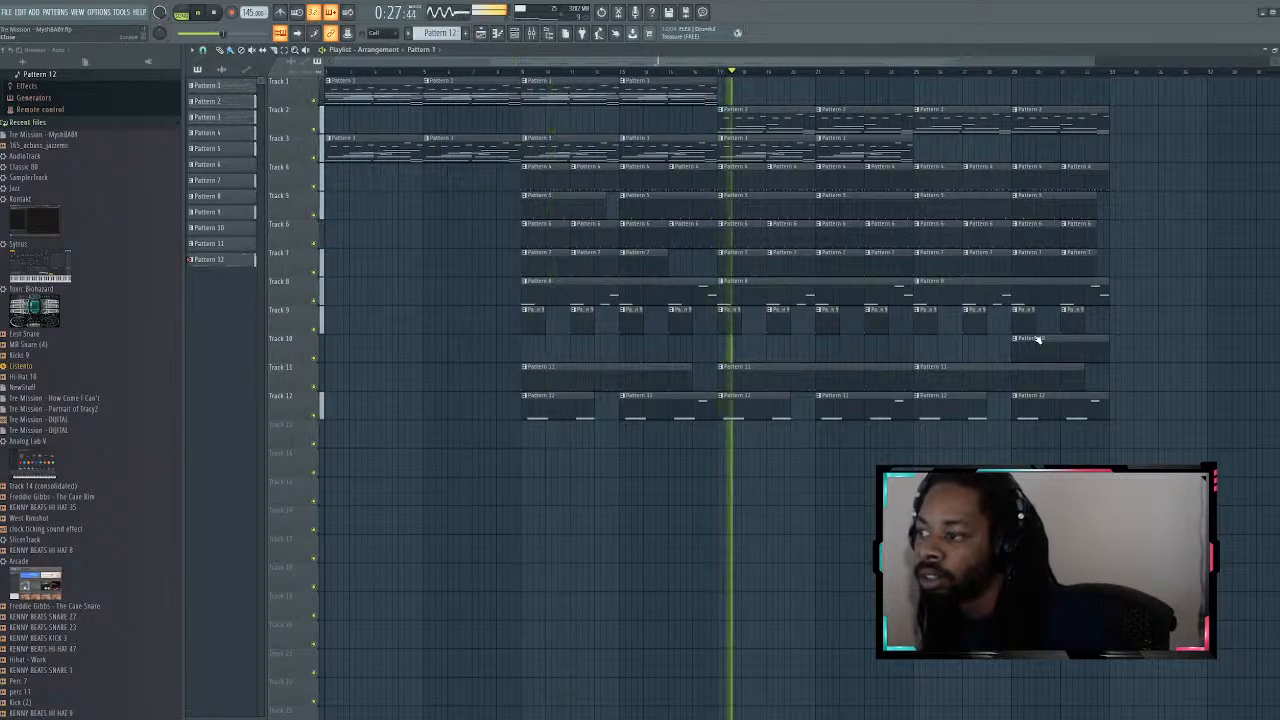
key("space")
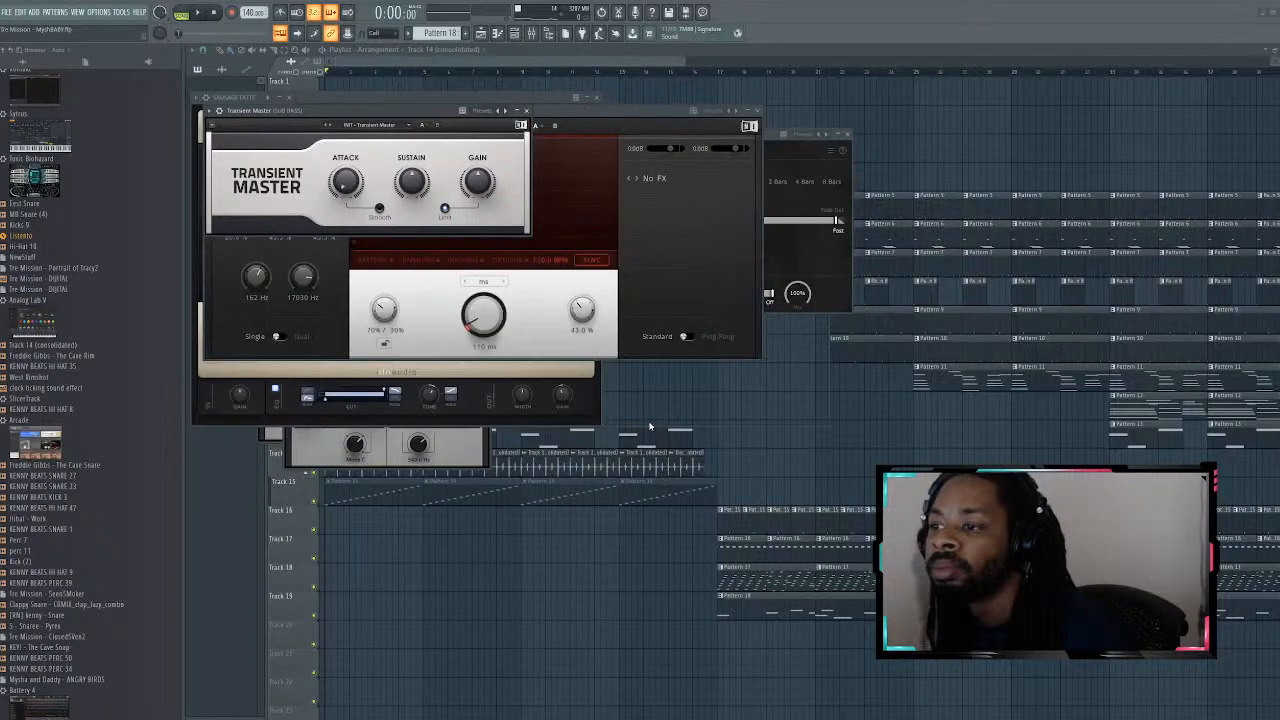
Step: Close the open plugin windows, listen to the second project's arrangement from bar 17 onward, and stop playback
key("space")
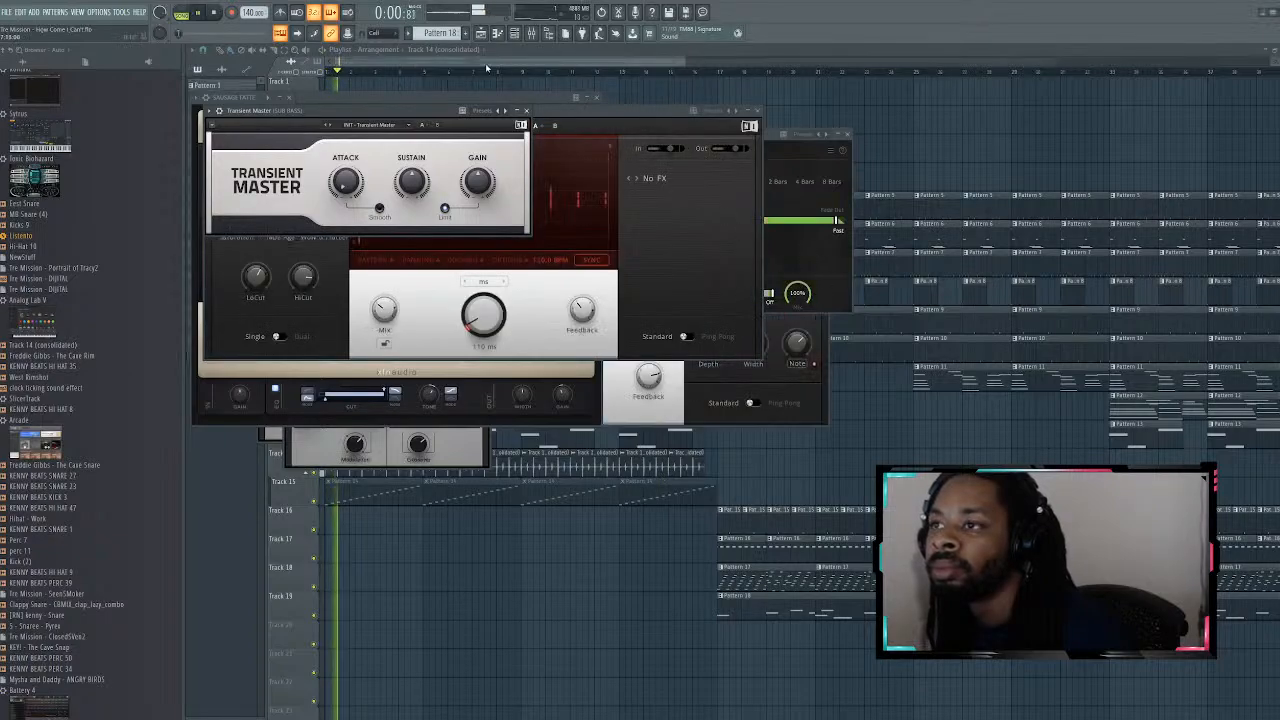
key("F12")
left_click(712, 72)
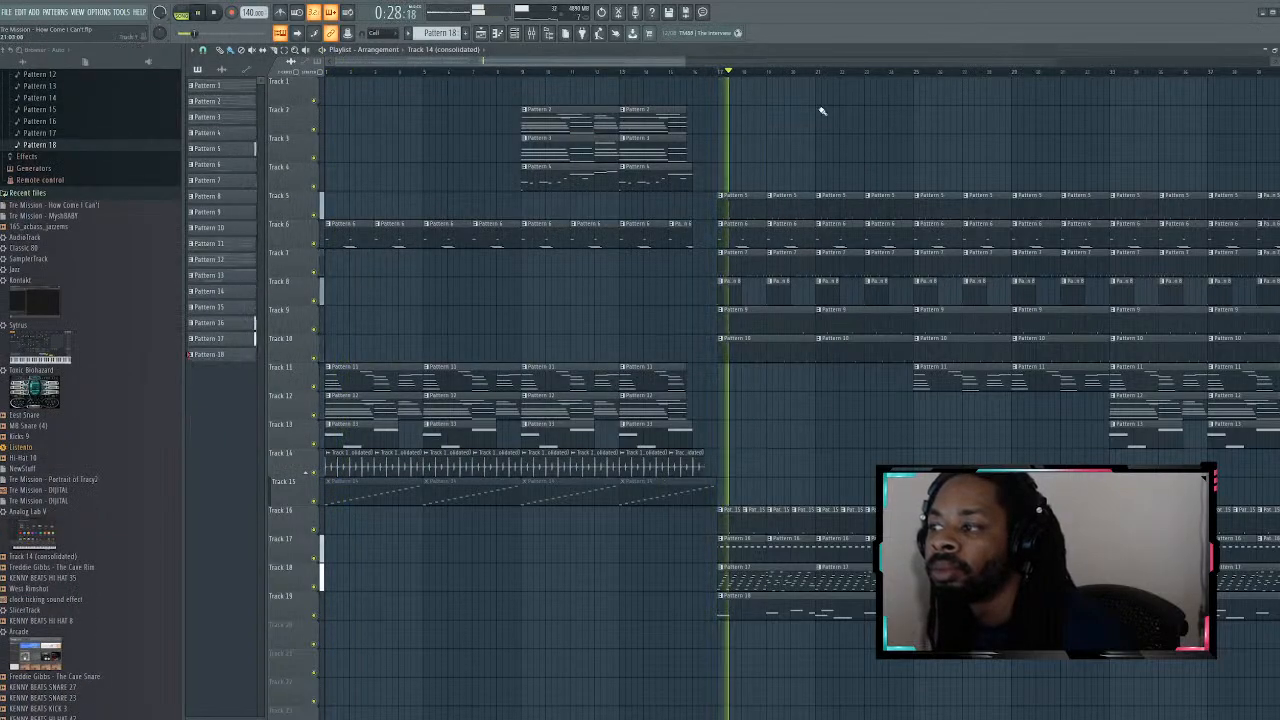
scroll(1074, 110, "down", 5)
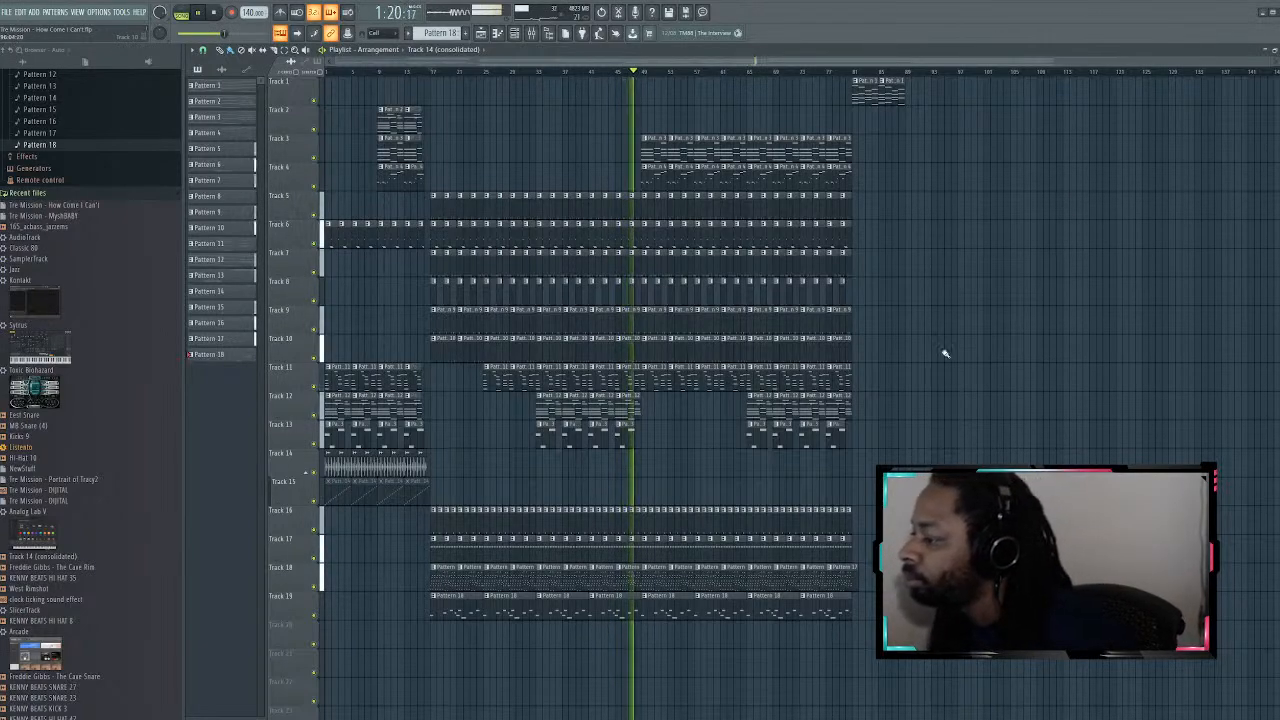
left_click(215, 12)
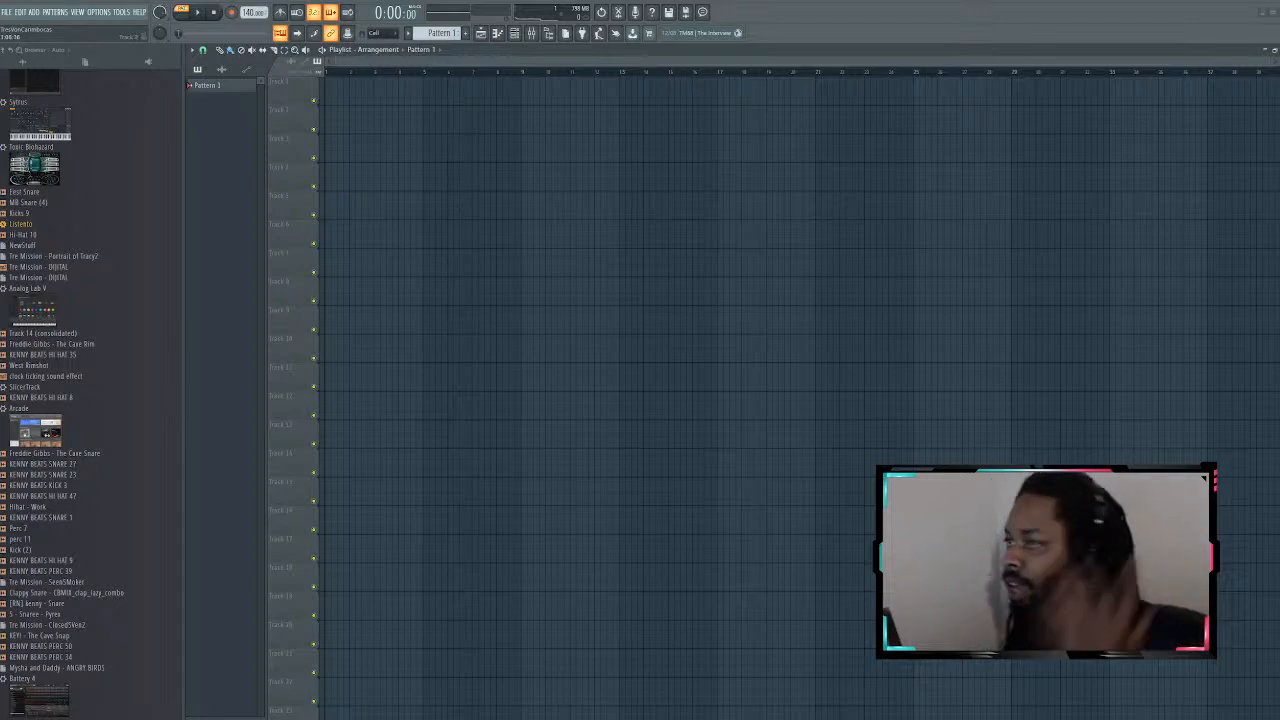
Step: Collapse the recent files and the plugin preset generators in the browser, and show the channel rack over the playlist
scroll(90, 300, "up", 5)
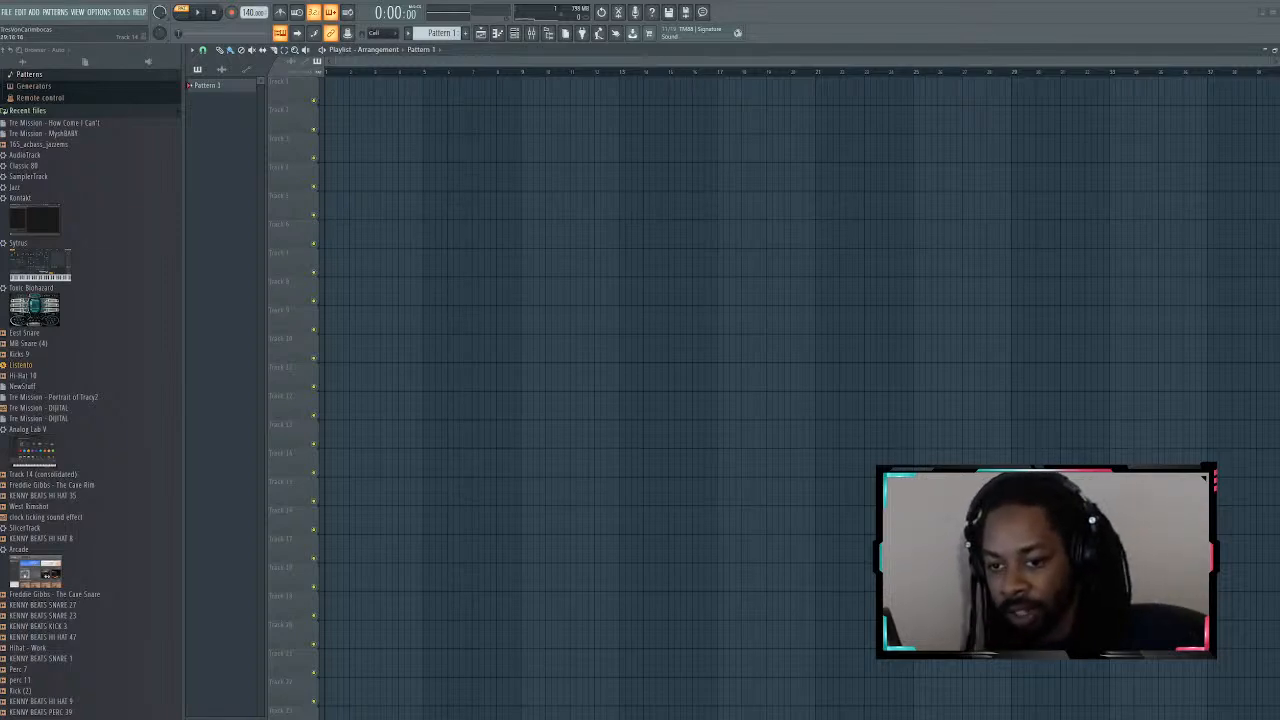
left_click(97, 111)
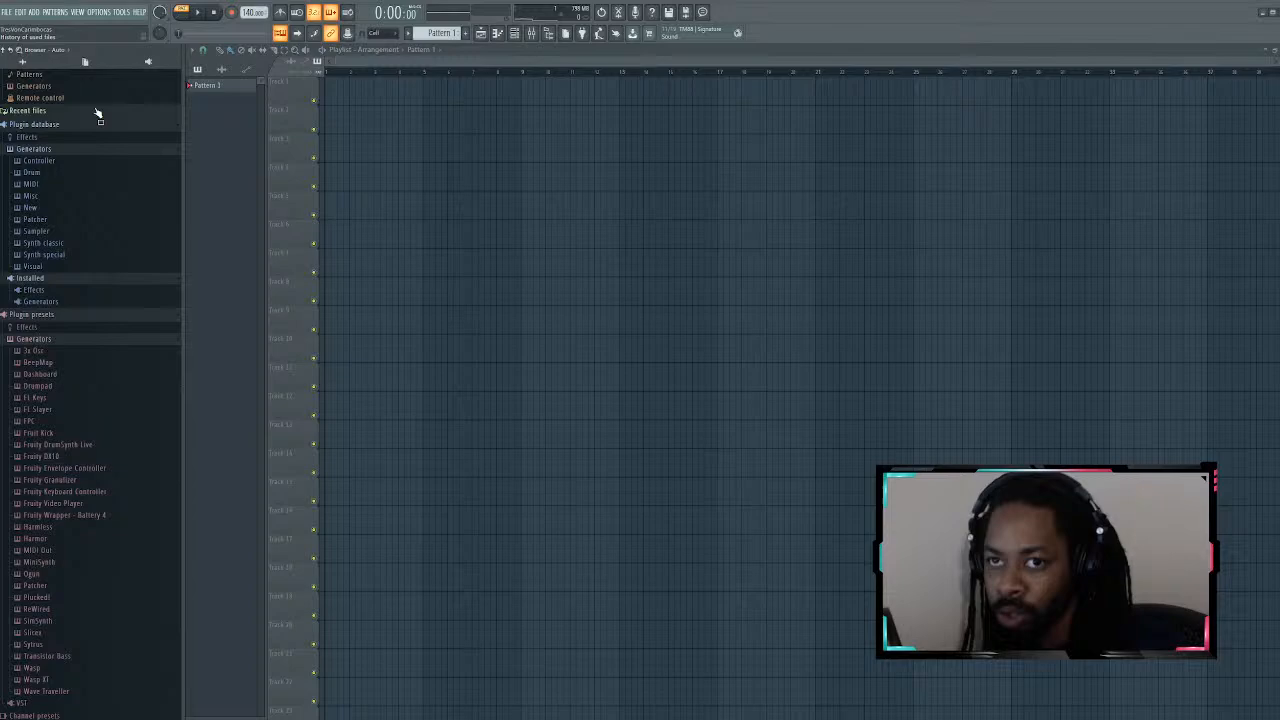
left_click(515, 33)
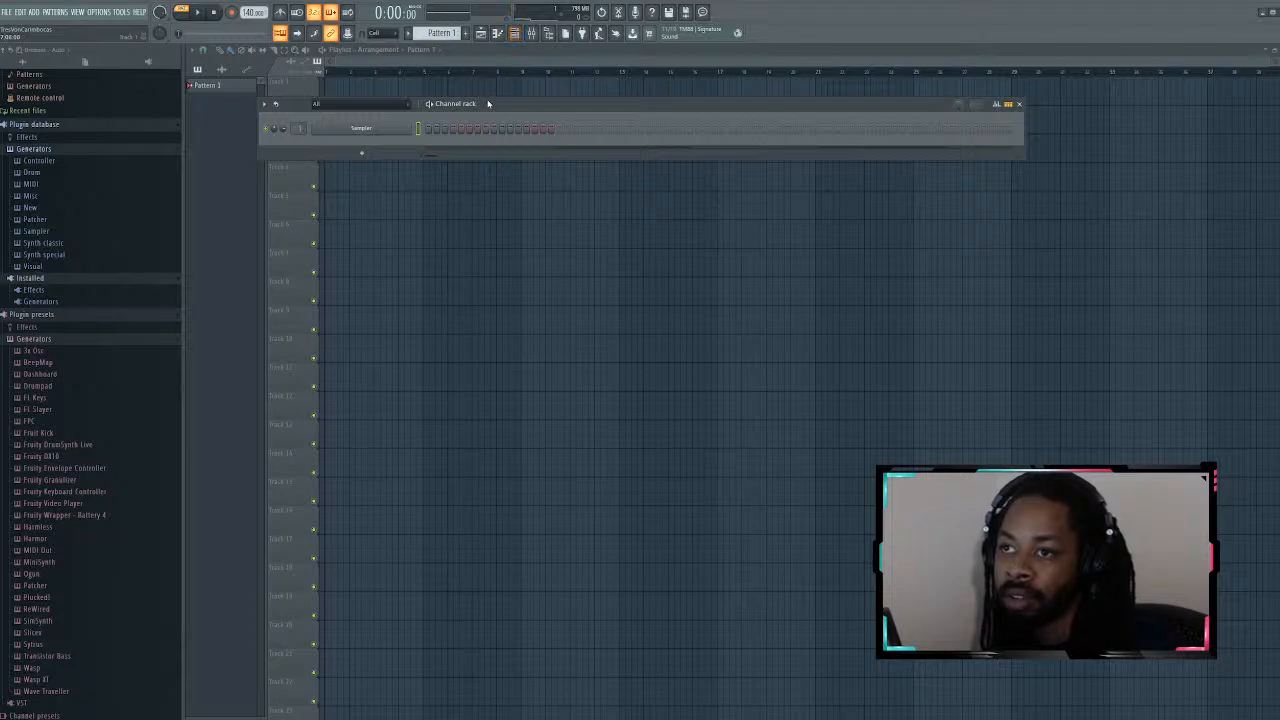
left_click_drag(488, 103, 399, 159)
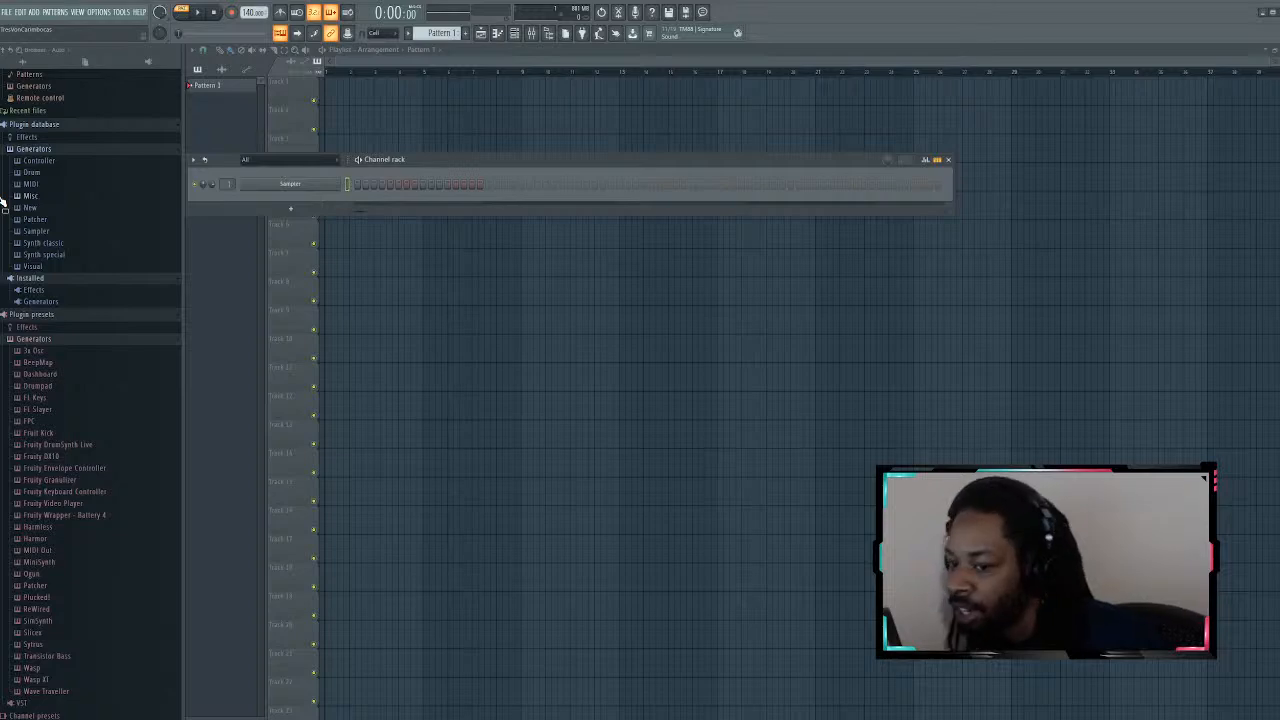
left_click(85, 340)
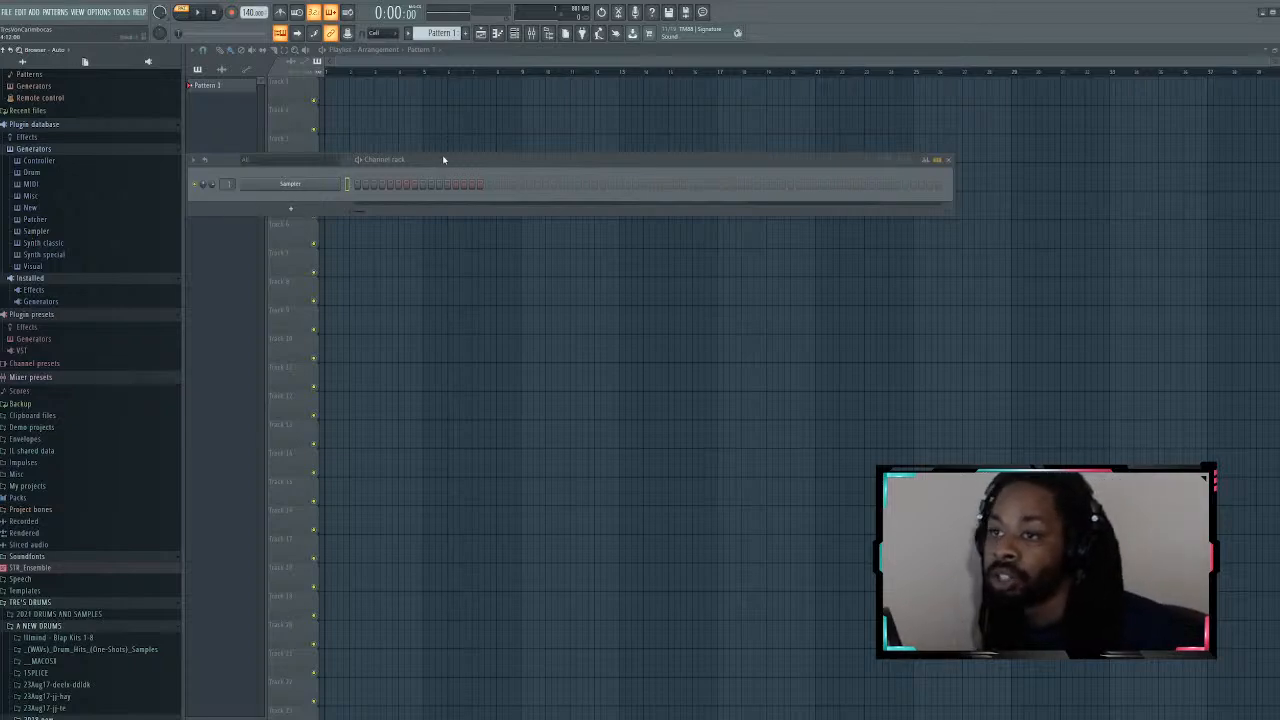
Step: Collapse the A NEW DRUMS folder in the browser and move the channel rack lower over the playlist
left_click_drag(444, 160, 516, 144)
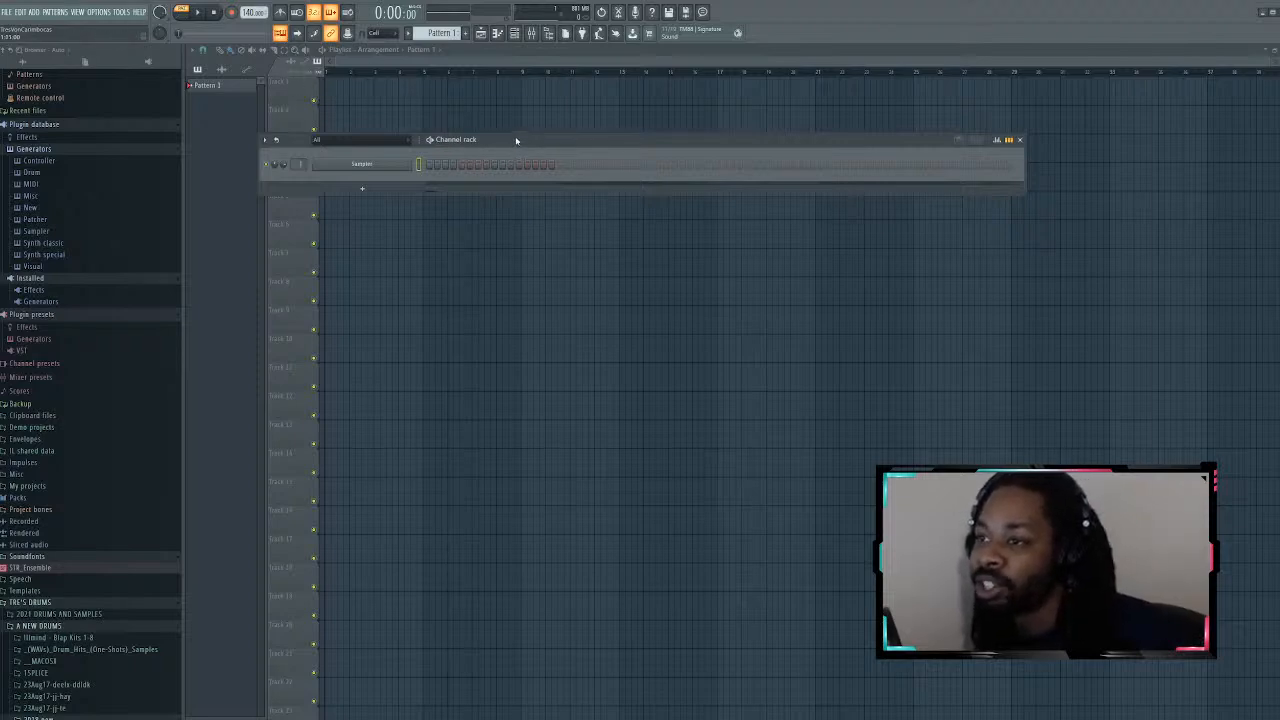
left_click_drag(483, 145, 538, 150)
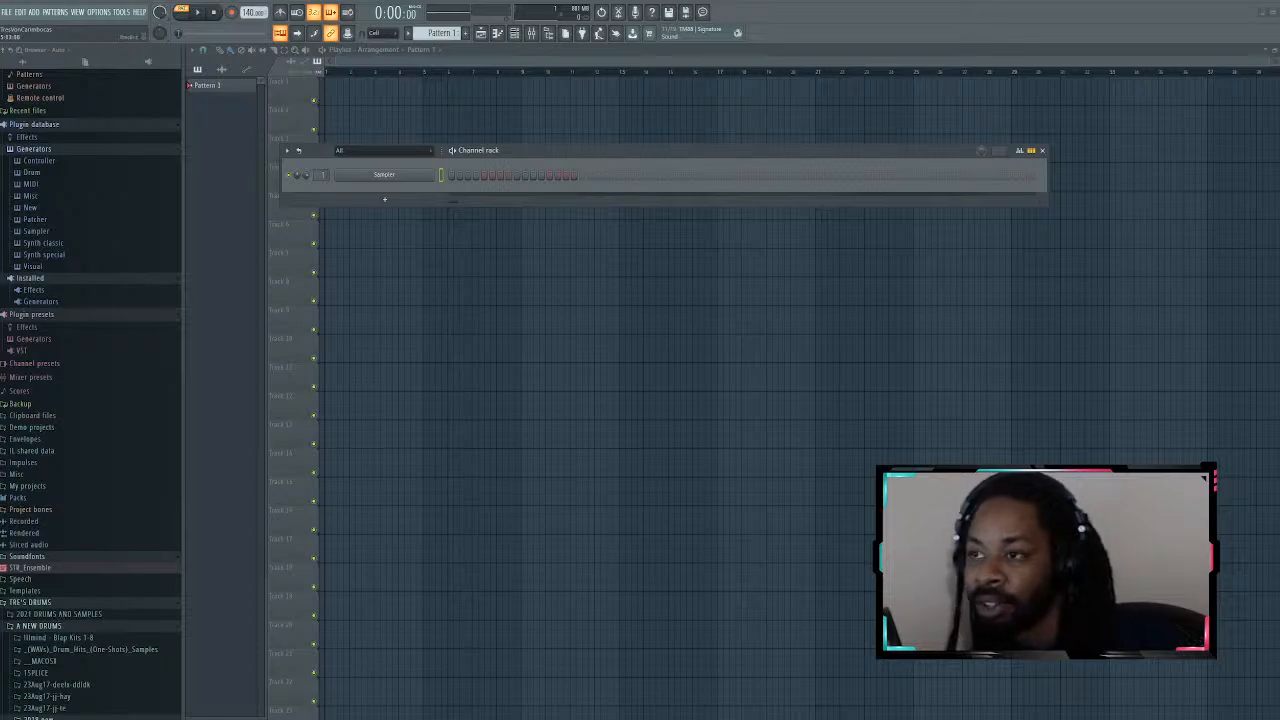
mouse_move(560, 151)
left_mouse_down()
mouse_move(677, 142)
mouse_move(604, 54)
mouse_move(614, 109)
mouse_move(610, 64)
mouse_move(572, 131)
left_mouse_up()
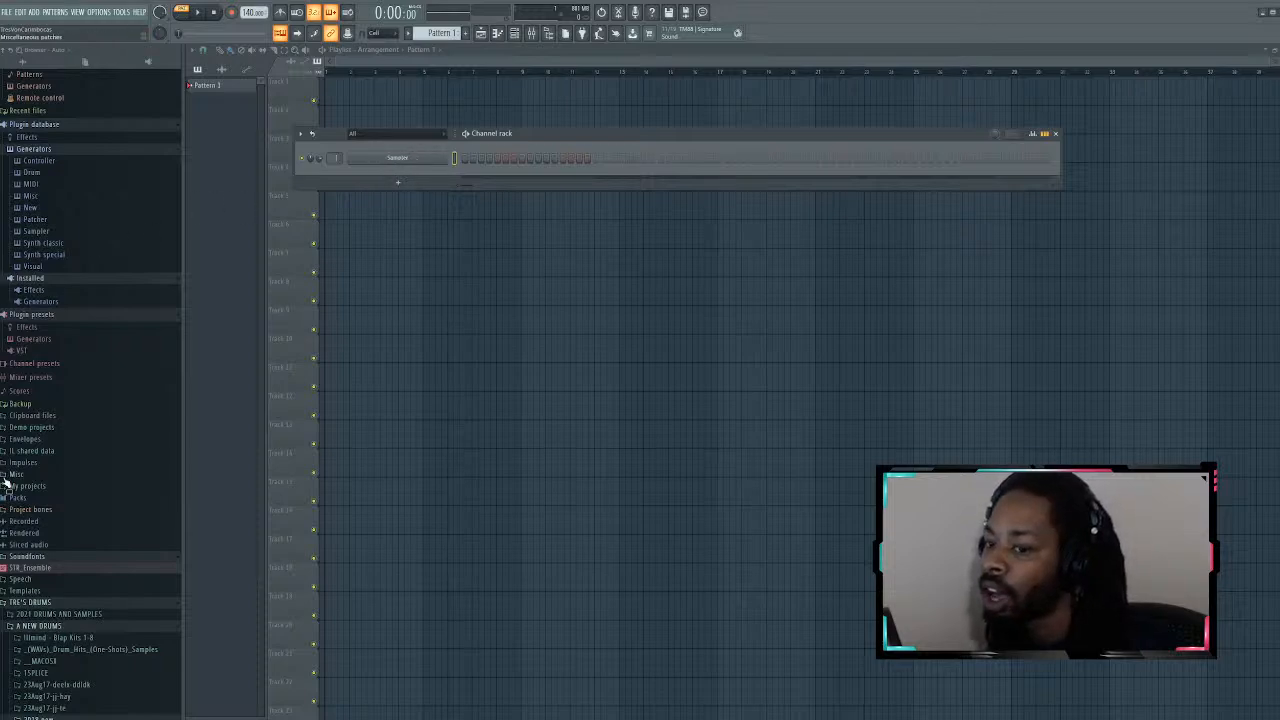
left_click(97, 628)
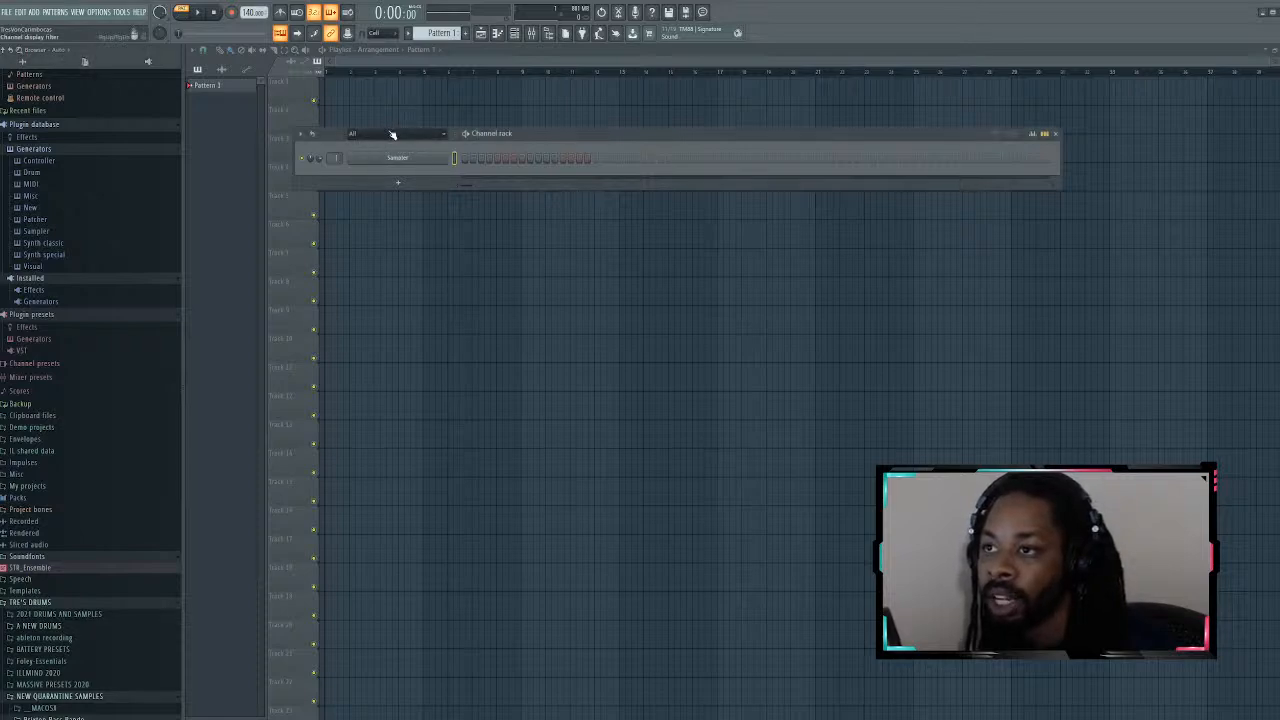
left_click_drag(543, 136, 533, 224)
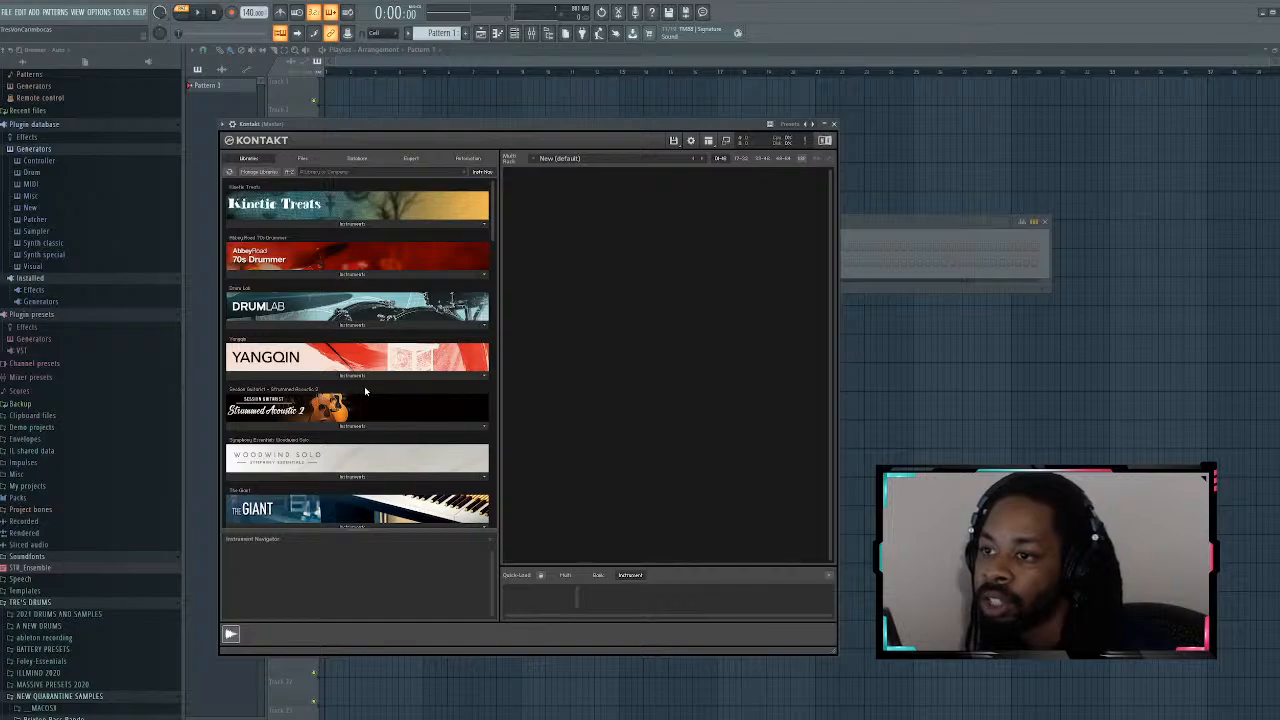
Step: Load The Grandeur piano instrument from the Kontakt libraries
scroll(364, 386, "down", 10)
scroll(372, 362, "down", 15)
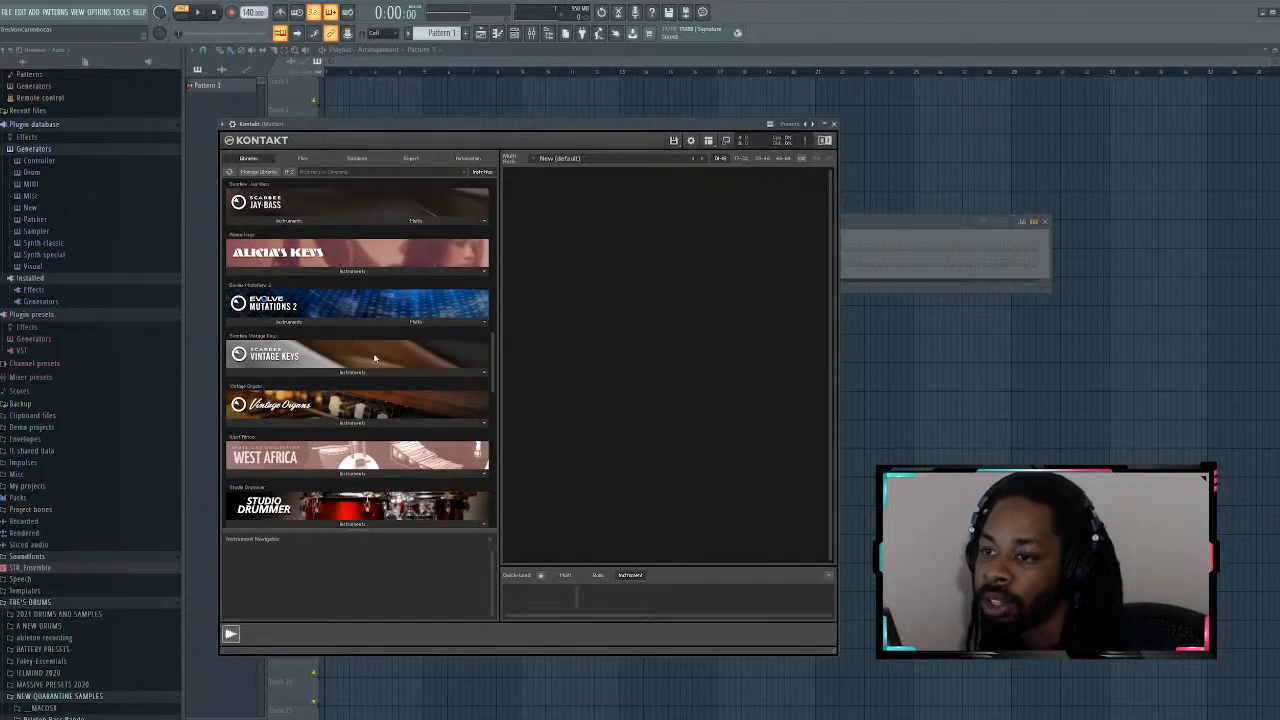
scroll(376, 352, "down", 6)
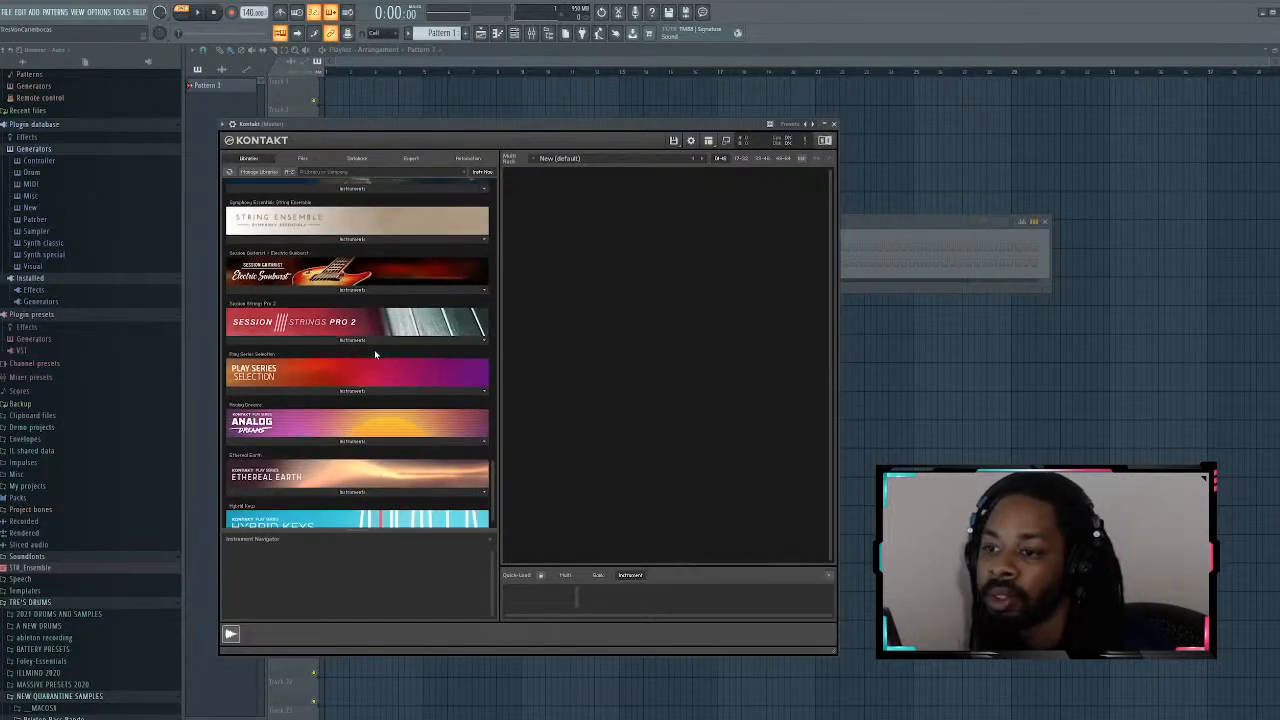
scroll(374, 353, "up", 8)
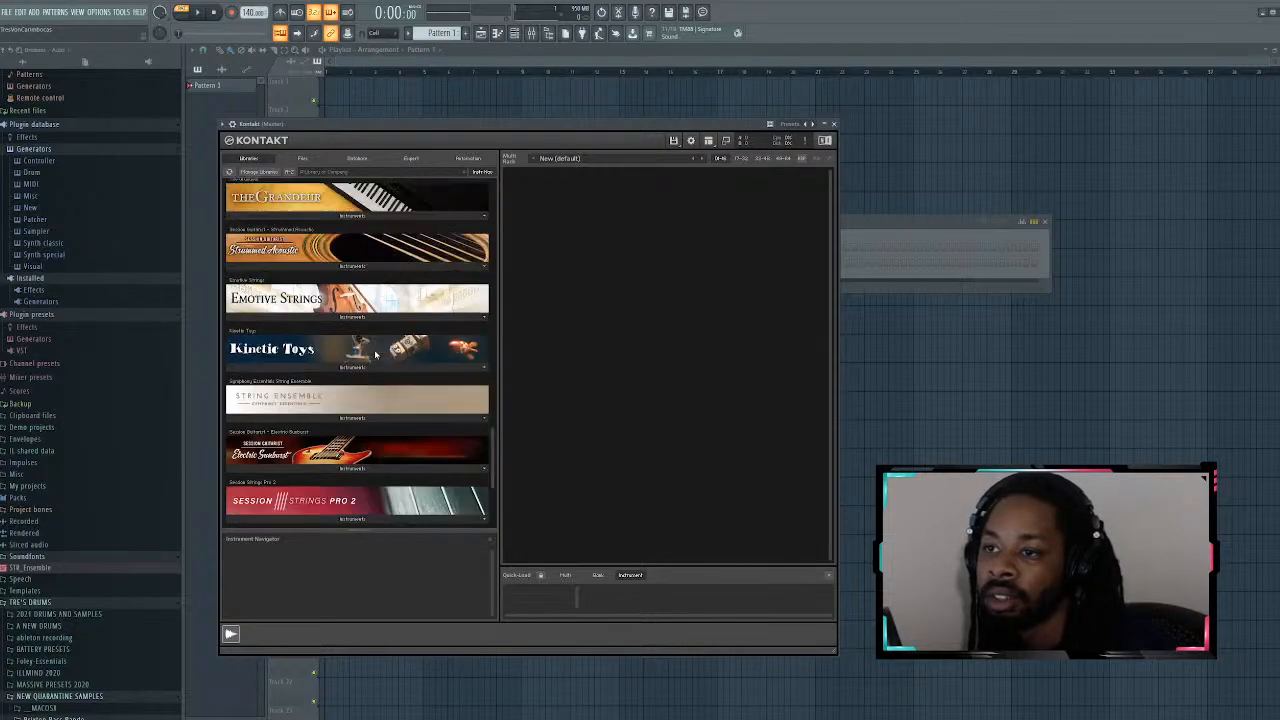
scroll(374, 353, "up", 4)
left_click(377, 447)
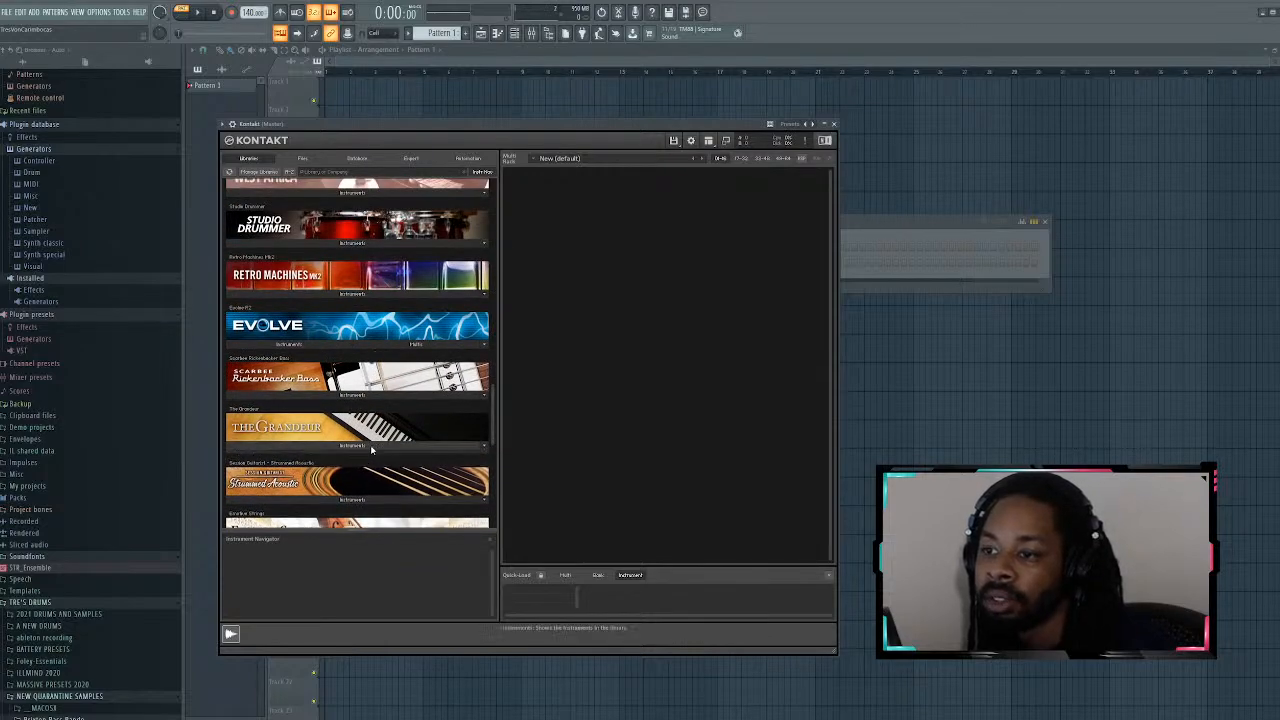
double_click(258, 458)
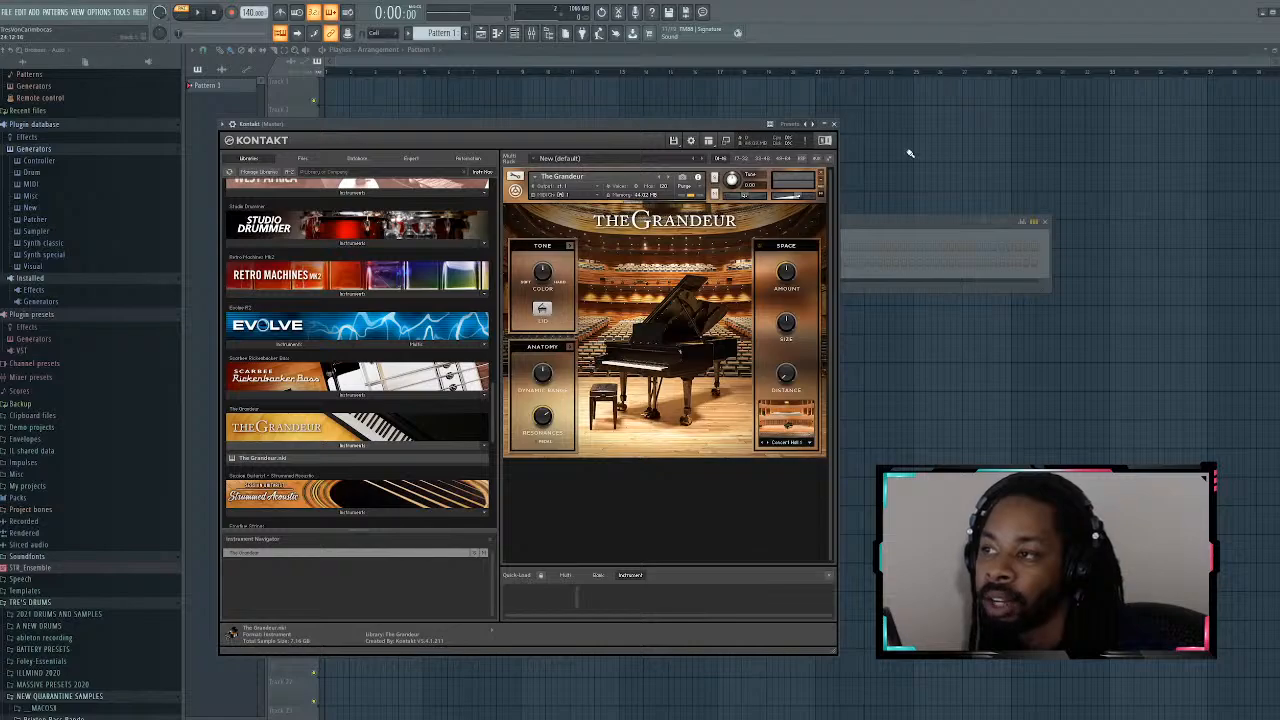
Step: Arrange the channel rack and the Kontakt window so that the channel list stays visible above the instrument
left_click(860, 227)
left_click_drag(539, 226, 817, 193)
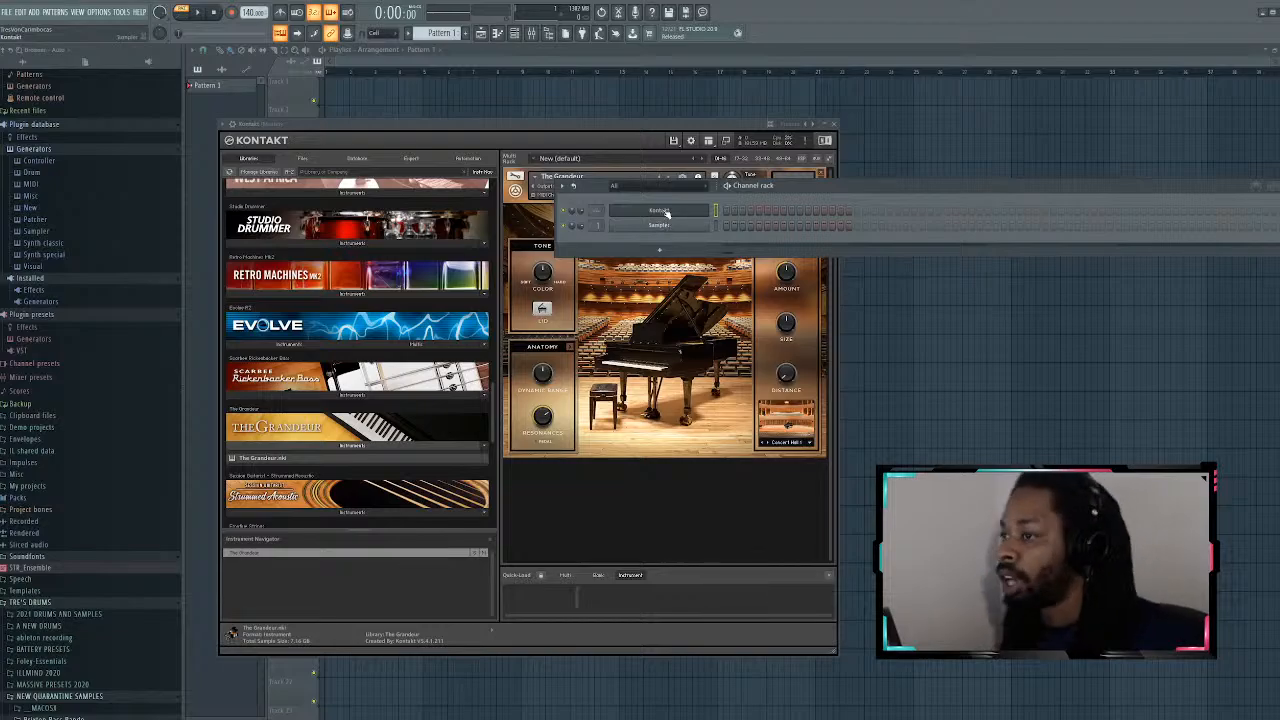
left_click_drag(685, 130, 607, 209)
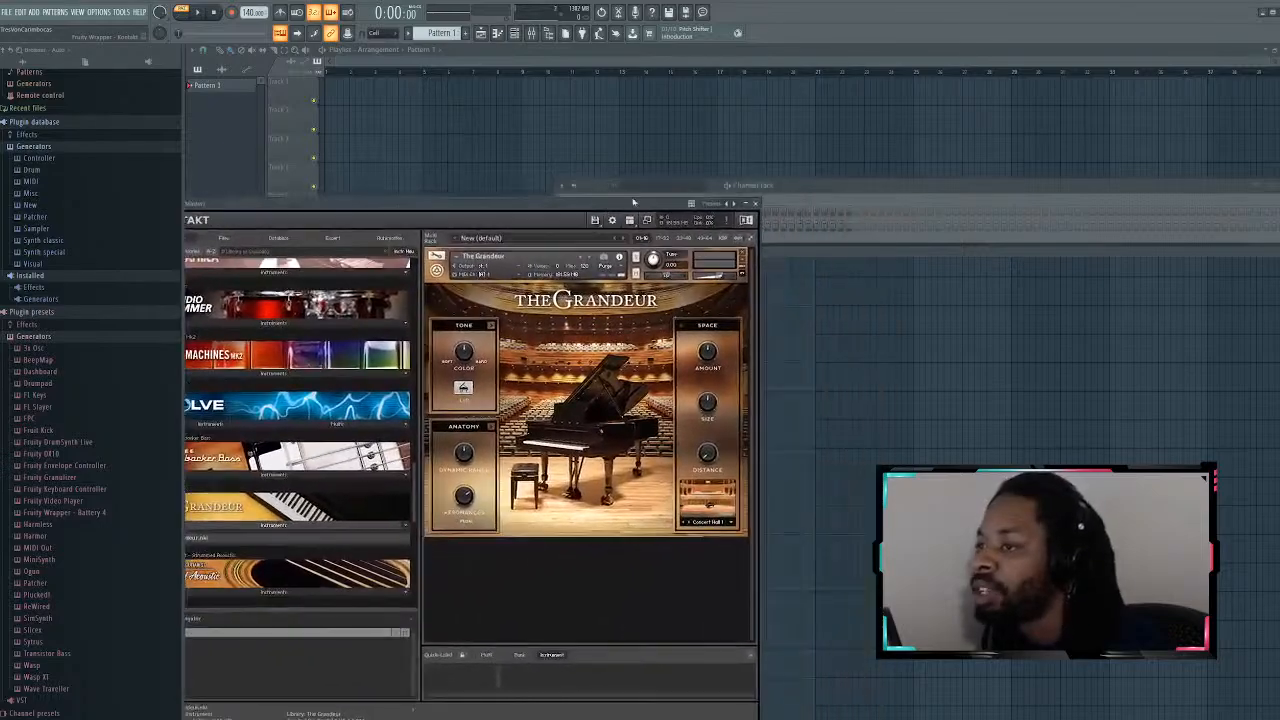
left_click(802, 182)
left_click_drag(507, 215, 595, 94)
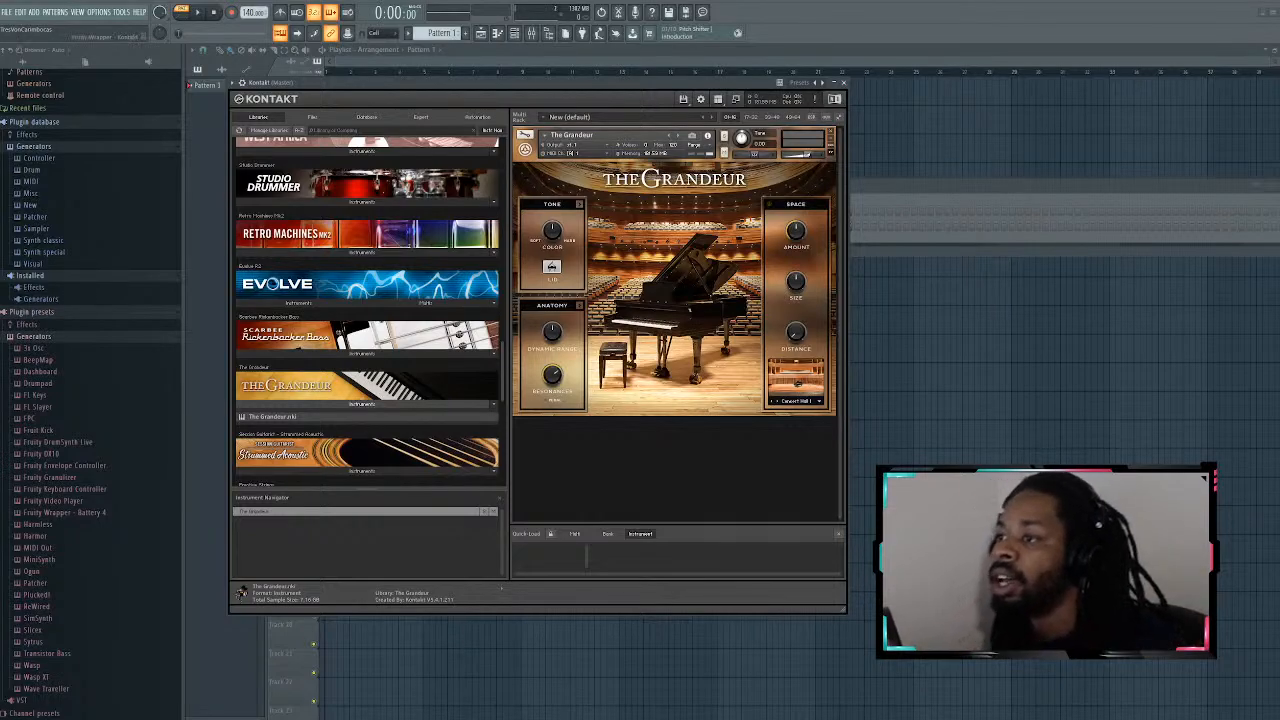
left_click_drag(628, 112, 683, 263)
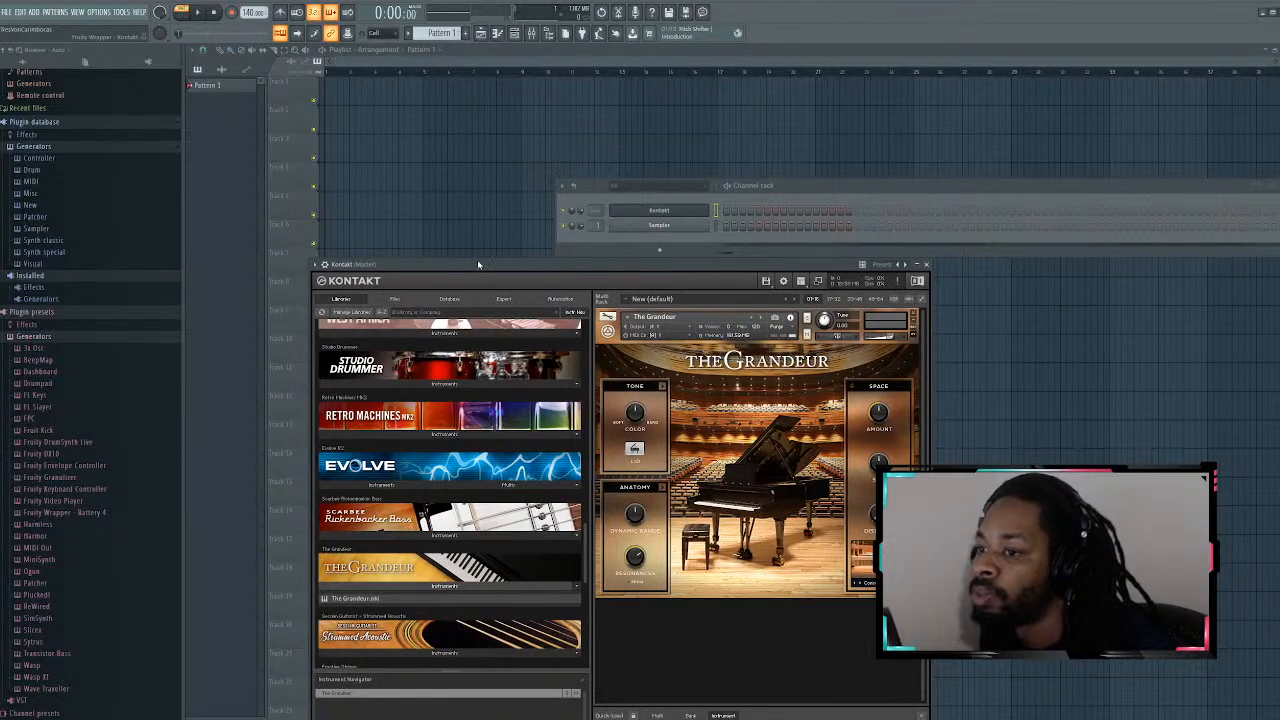
Step: Look through the Kontakt library list for other instruments to use, and return to the start of the list
scroll(517, 604, "down", 10)
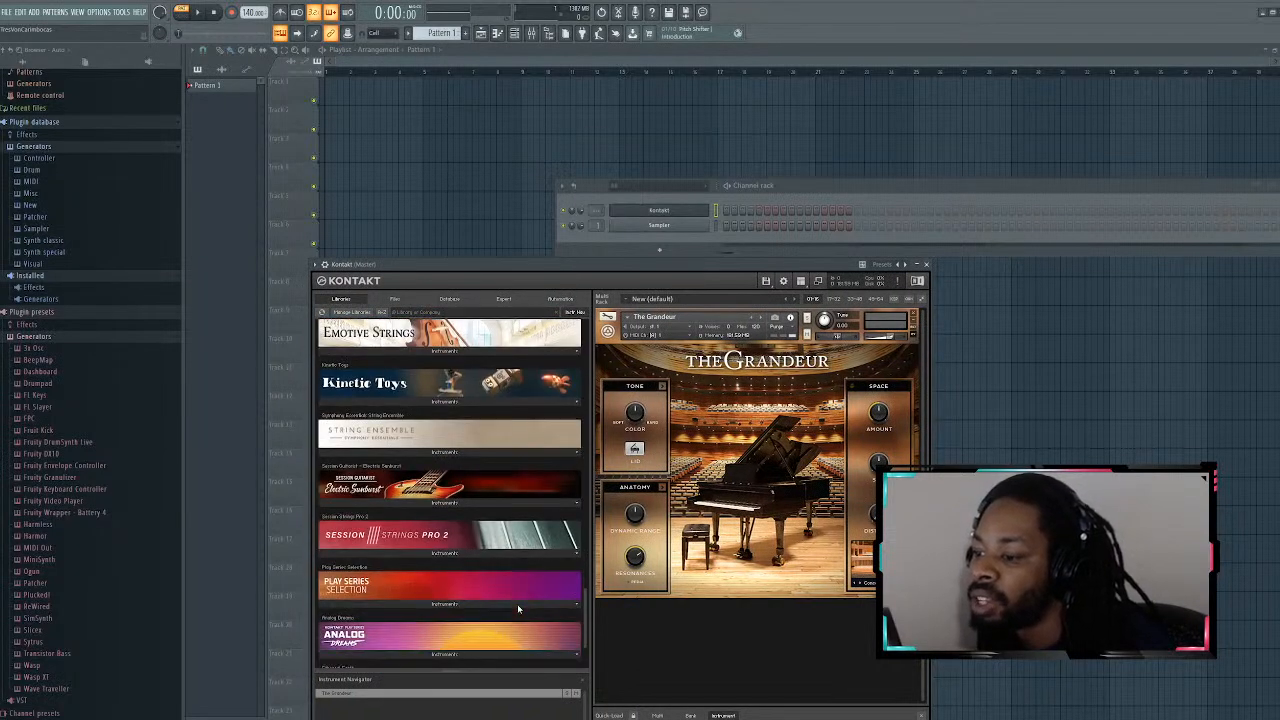
scroll(517, 604, "down", 3)
scroll(510, 608, "up", 8)
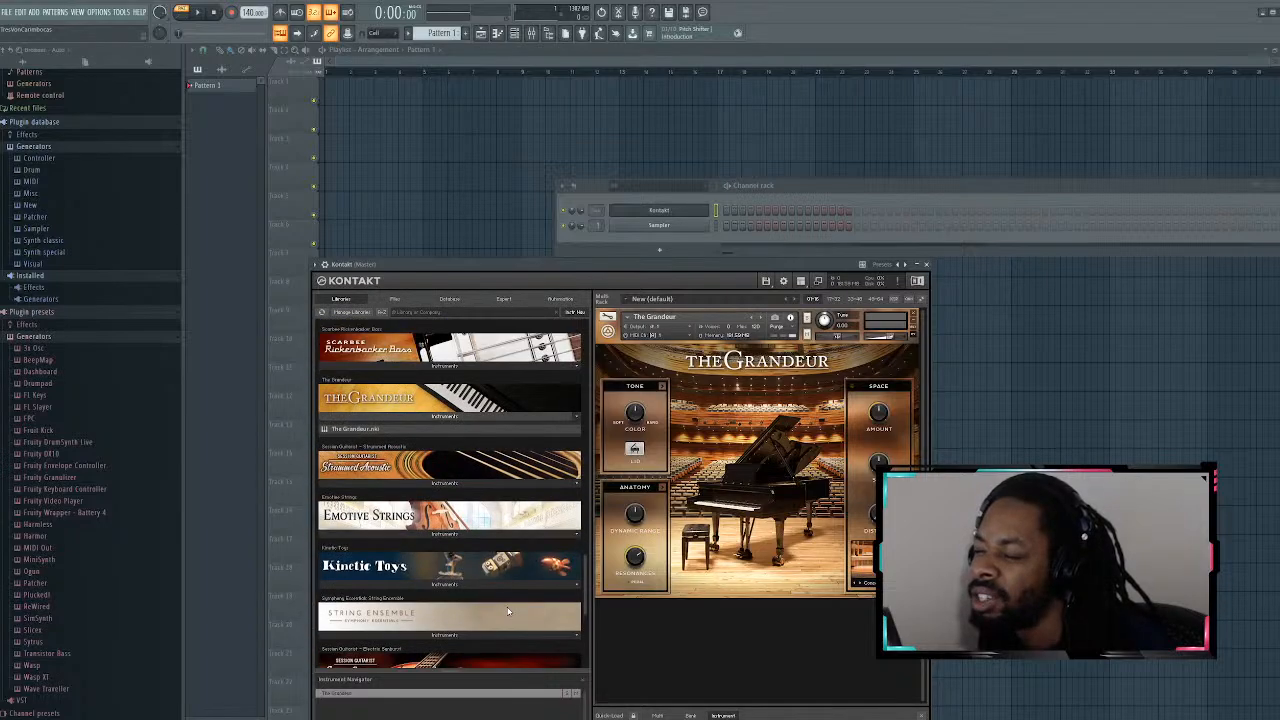
scroll(507, 610, "up", 10)
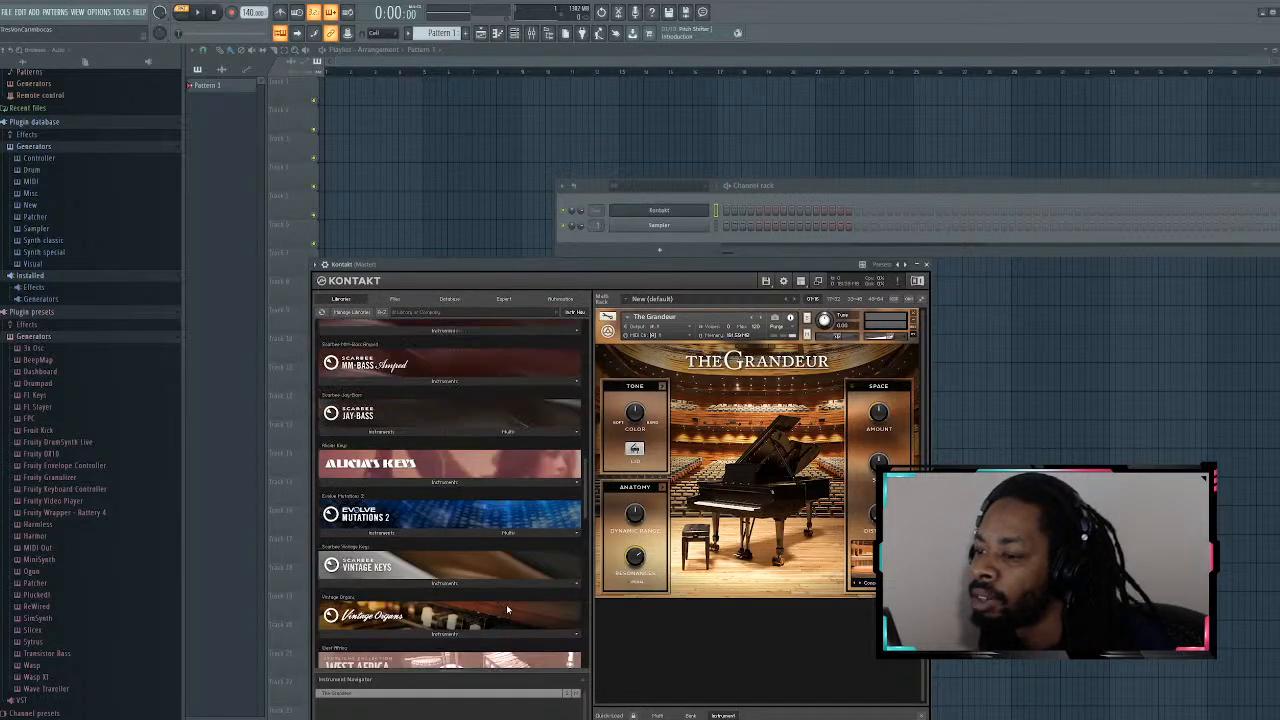
scroll(506, 604, "up", 10)
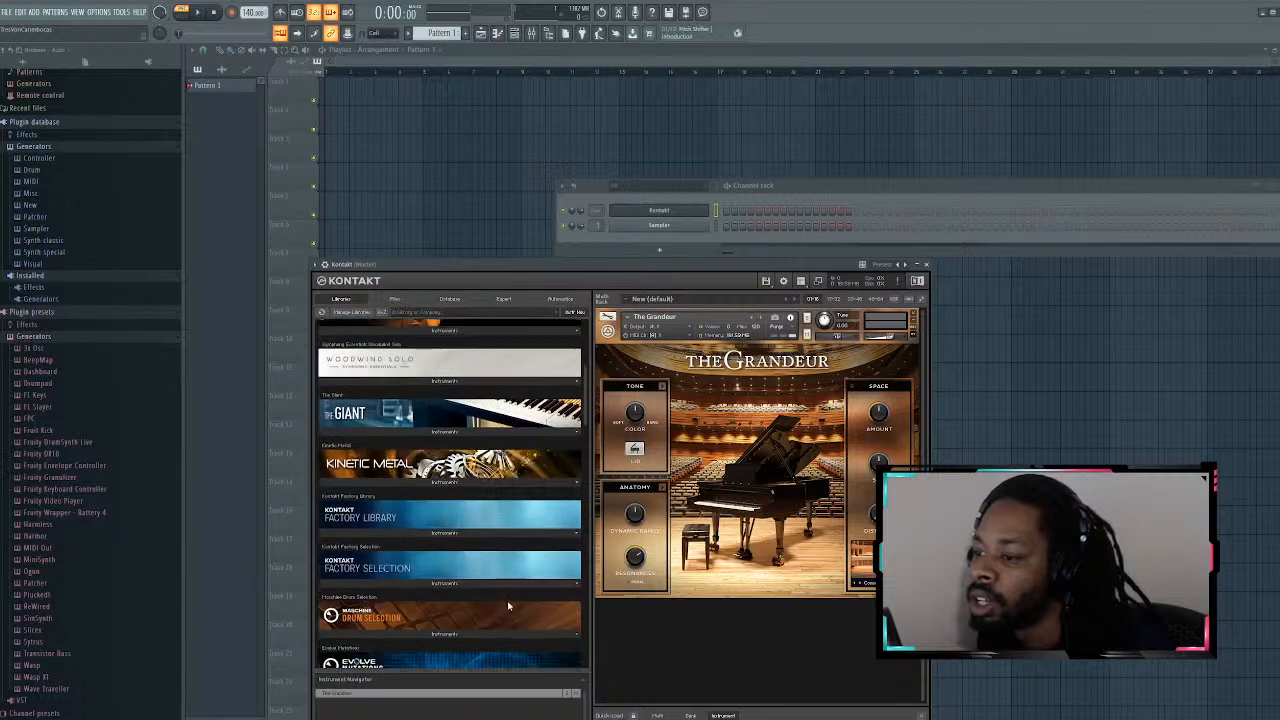
scroll(508, 606, "up", 5)
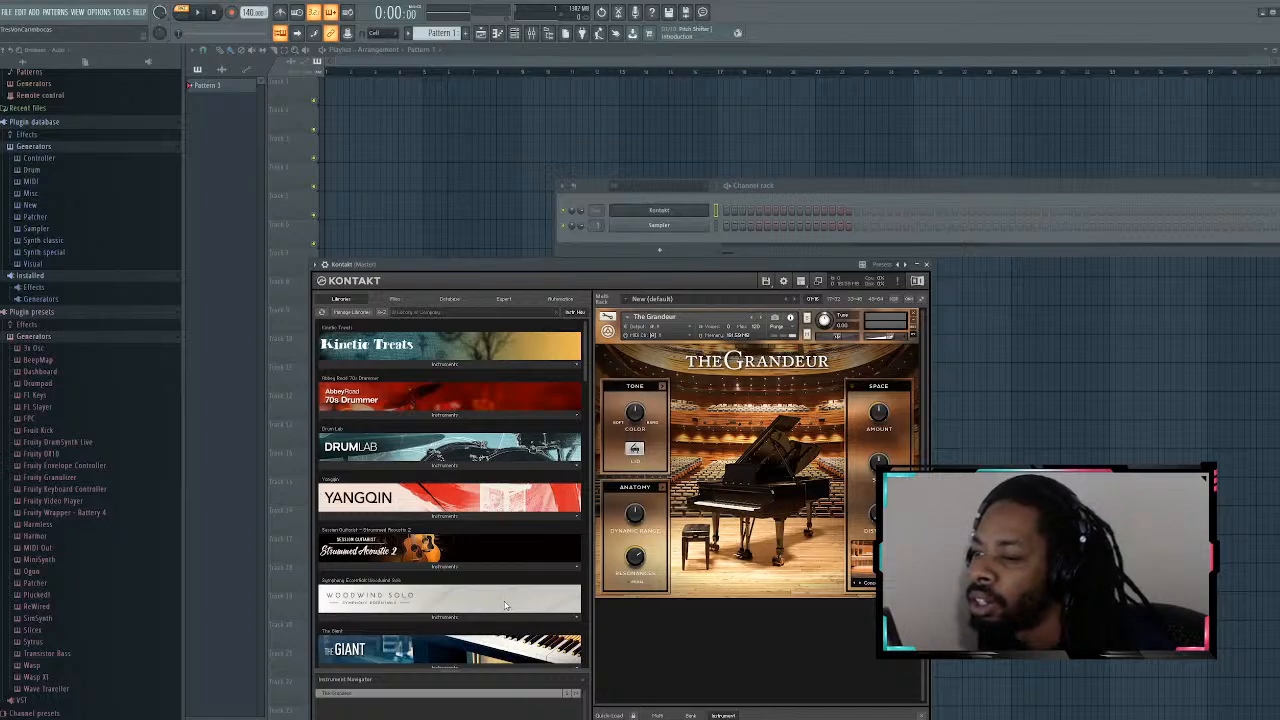
scroll(506, 485, "down", 10)
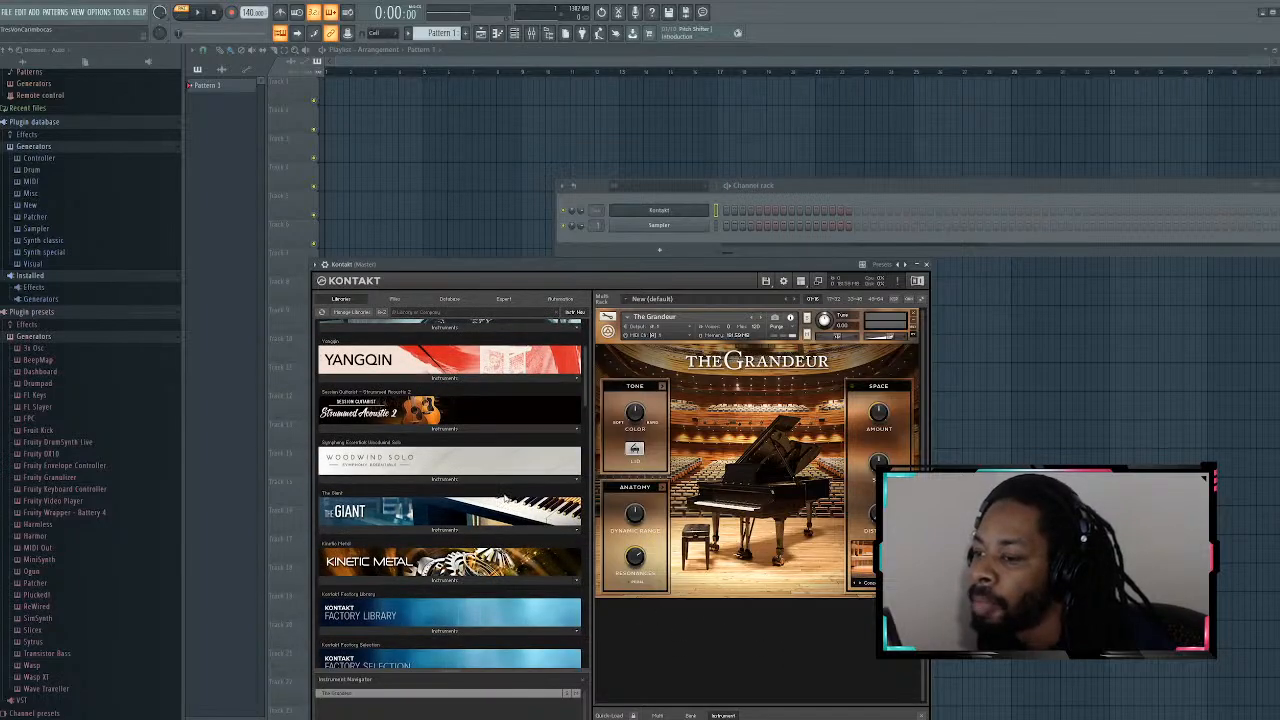
scroll(506, 482, "down", 10)
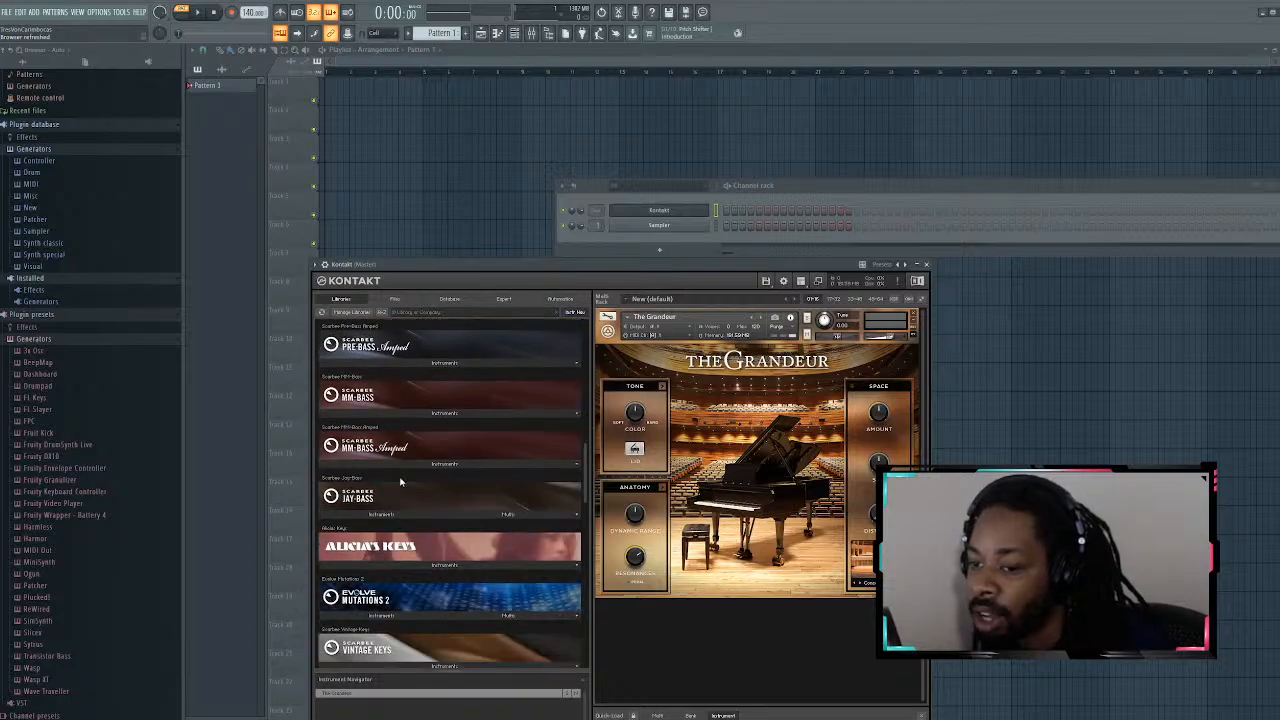
scroll(406, 481, "down", 10)
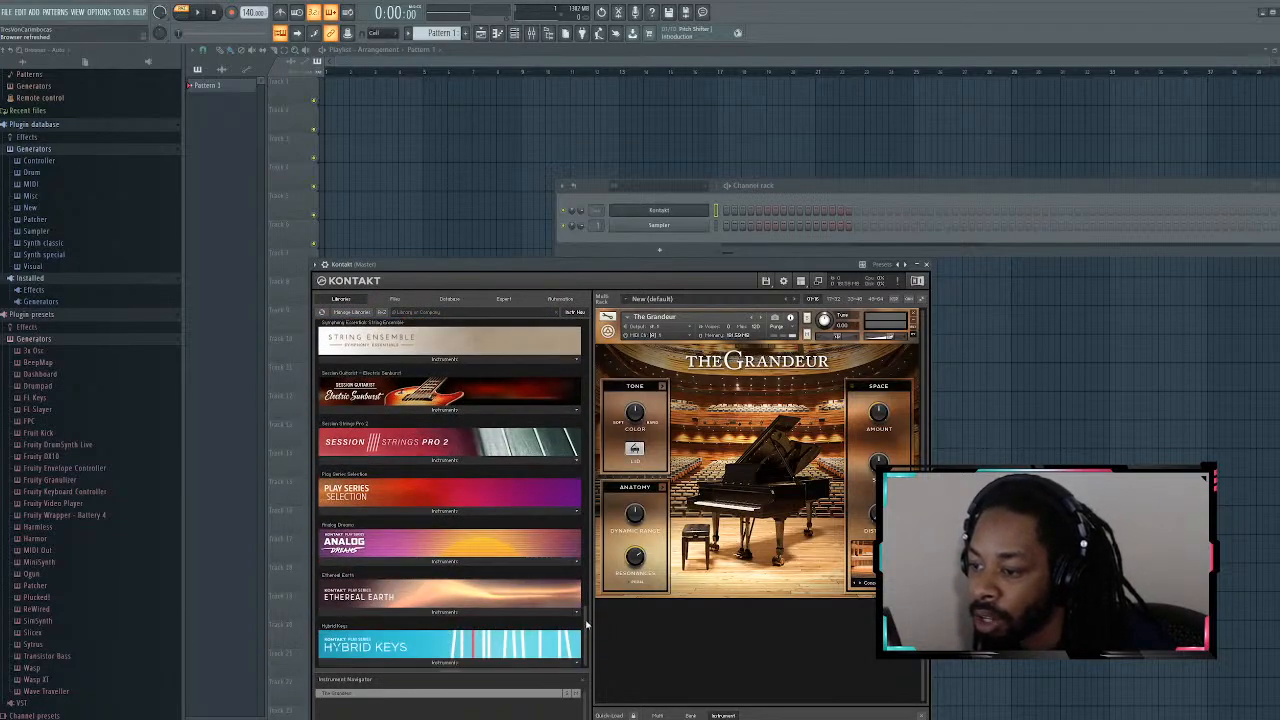
left_click_drag(586, 625, 587, 335)
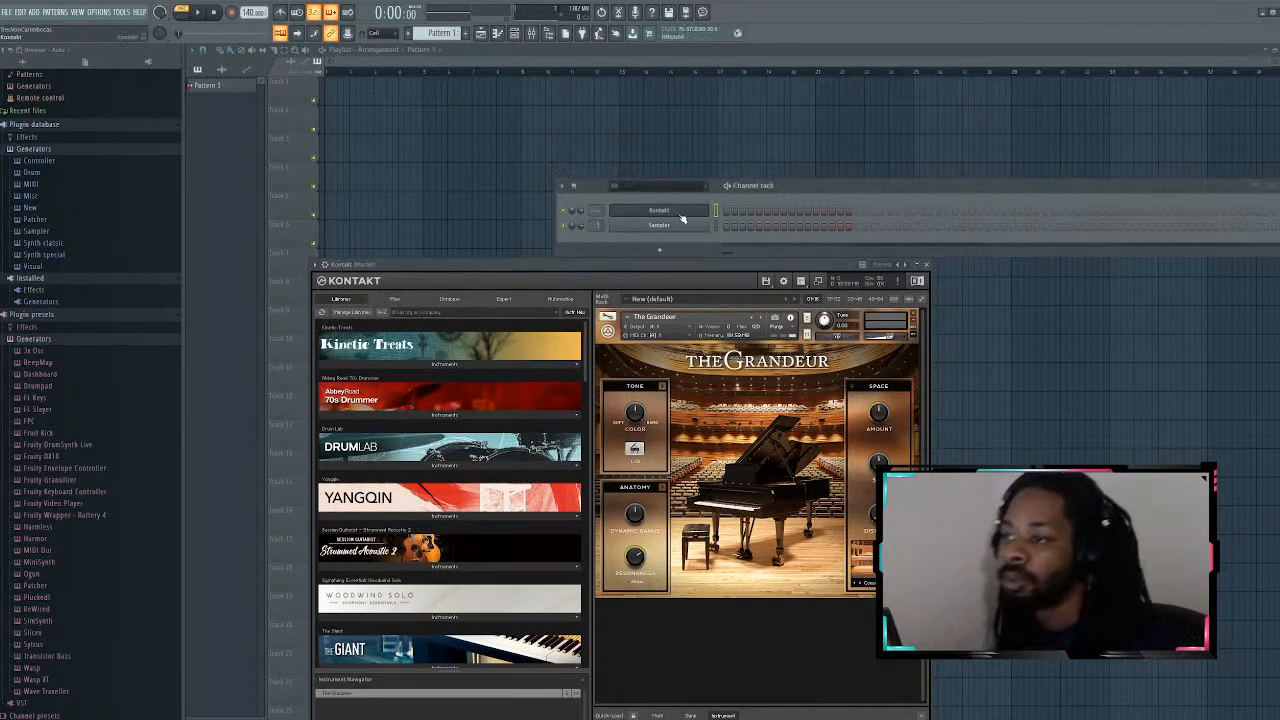
Step: Open the Kontakt channel's piano roll and audition the piano keys around C5
key("F7")
left_click(219, 366)
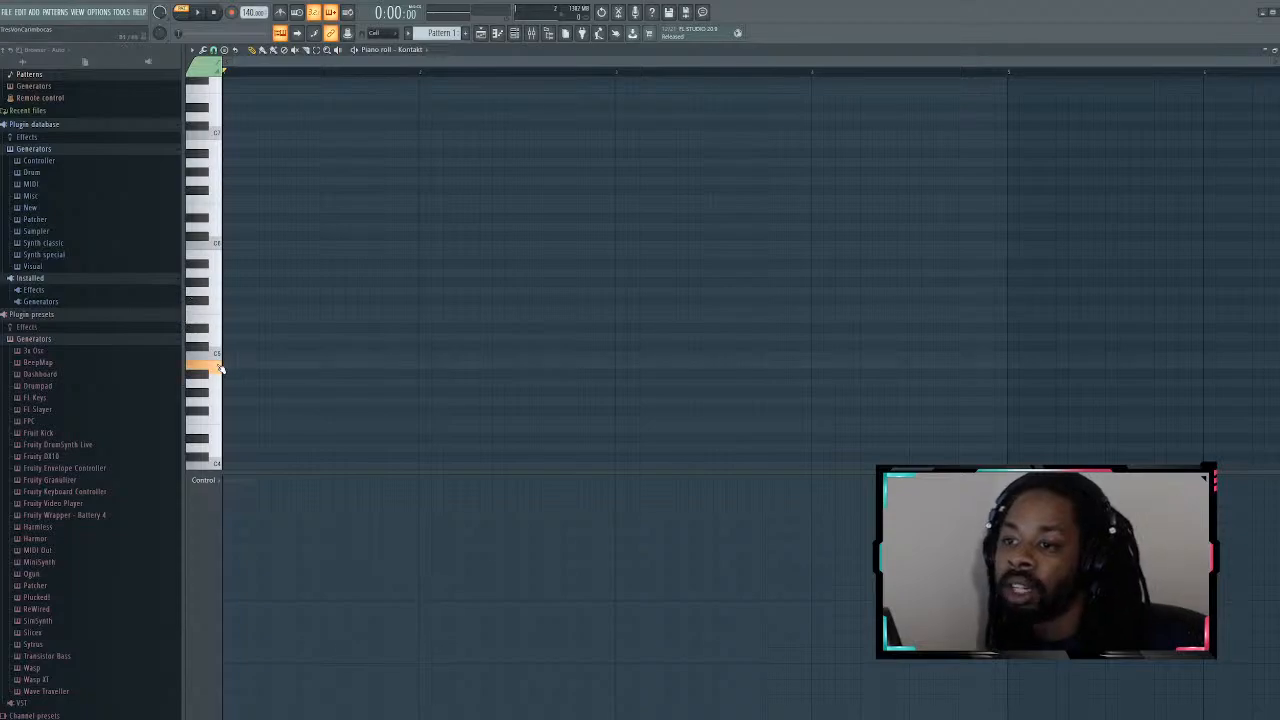
left_click(225, 357)
key("F5")
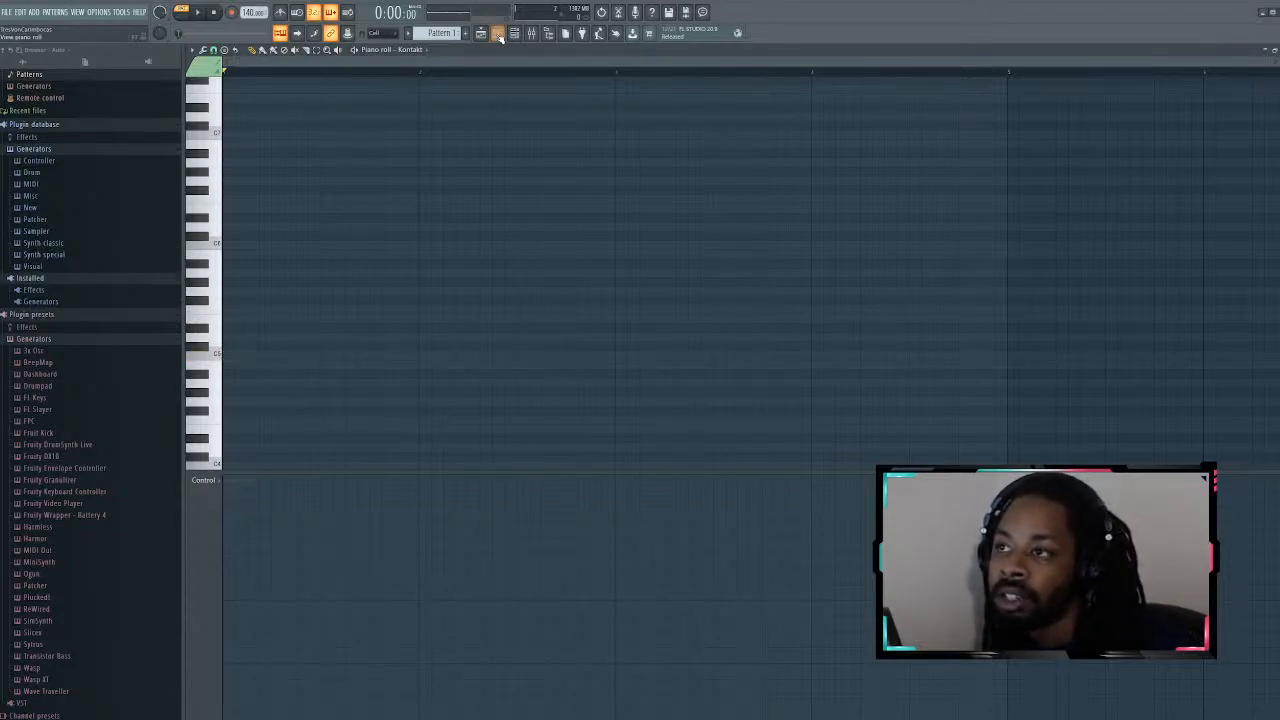
Step: Bring the channel rack back over the playlist, move it near the first tracks and delete the Kontakt channel
left_click(514, 33)
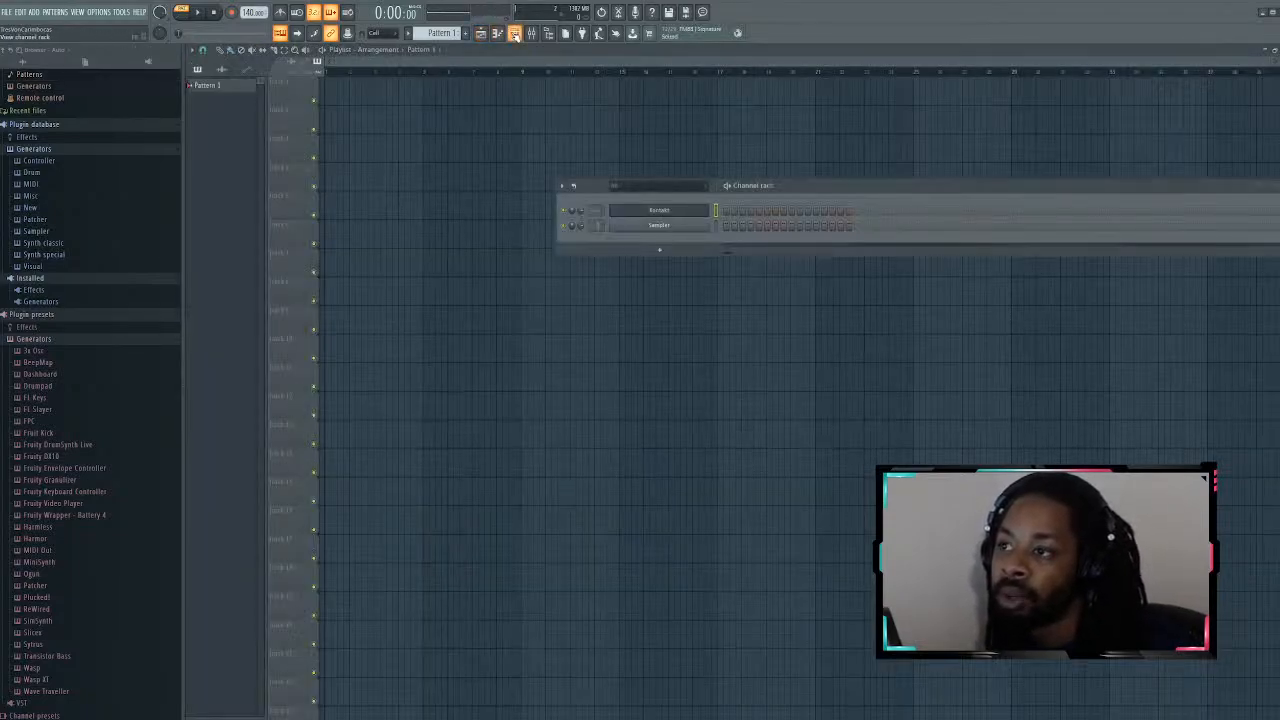
left_click_drag(935, 200, 663, 151)
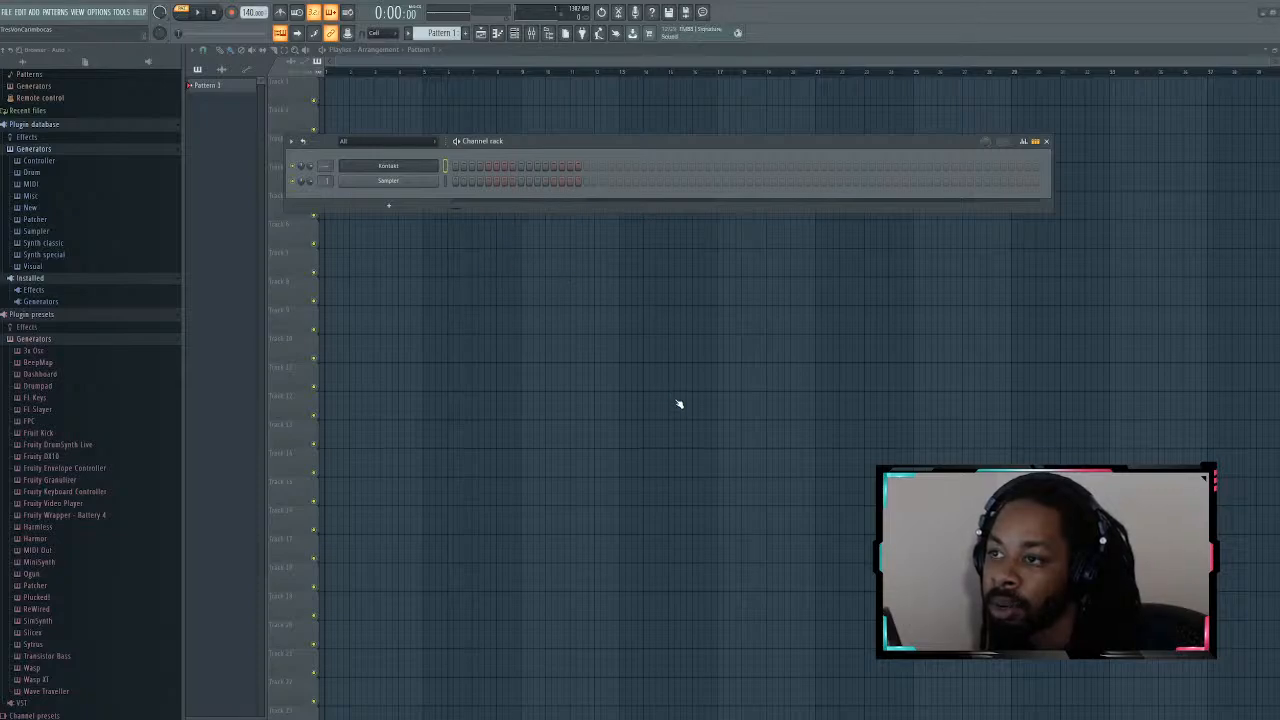
key("alt+Delete")
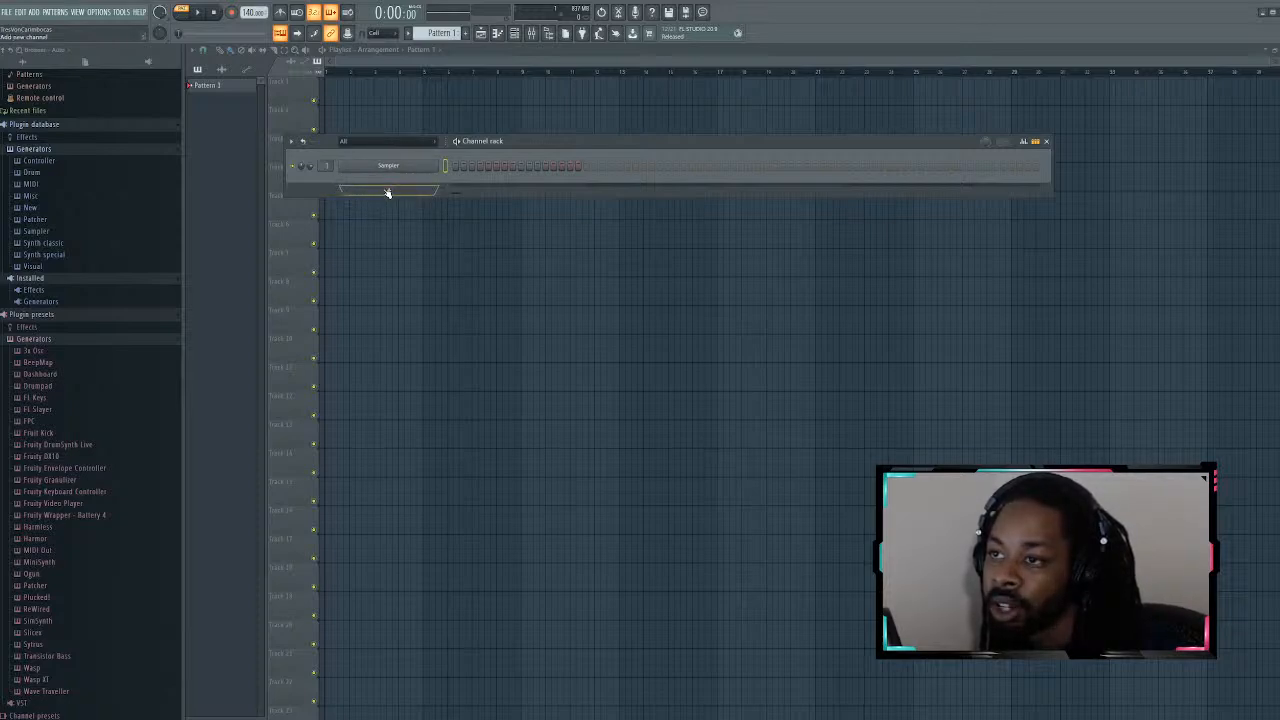
Step: Add a new Kontakt channel and load The Grandeur piano from its libraries
left_click(399, 345)
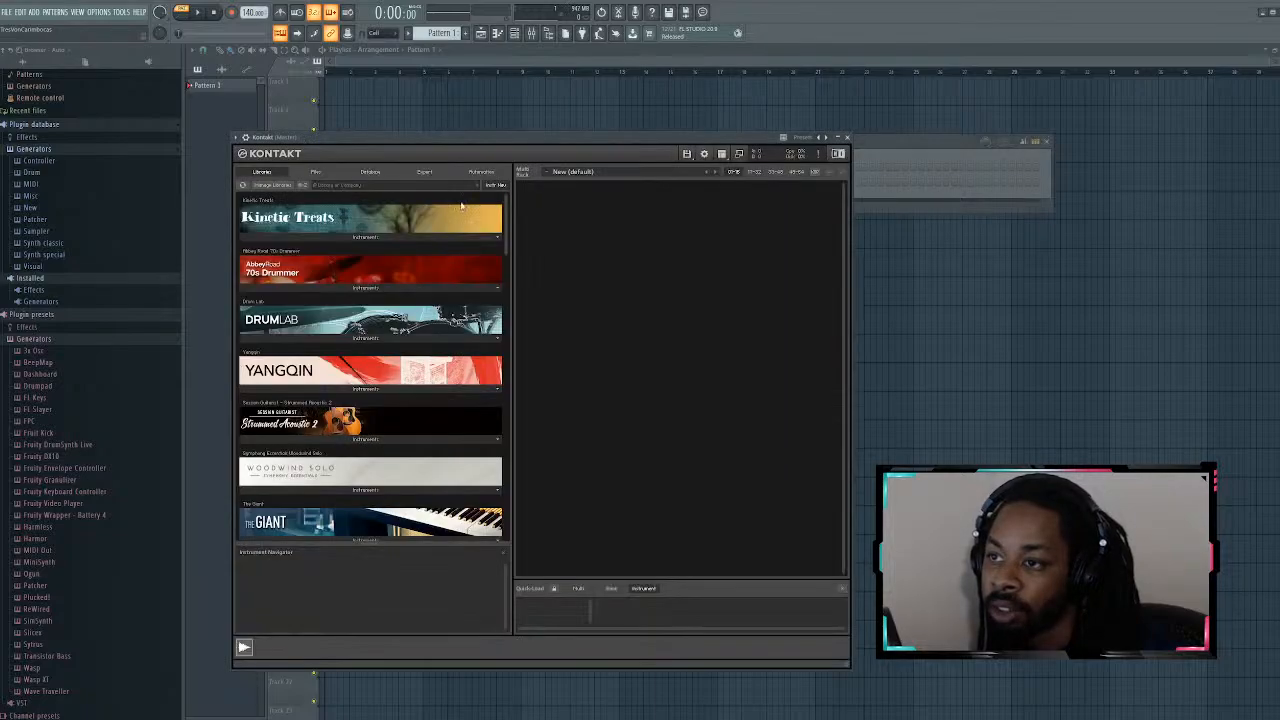
scroll(420, 337, "down", 3)
scroll(420, 337, "down", 15)
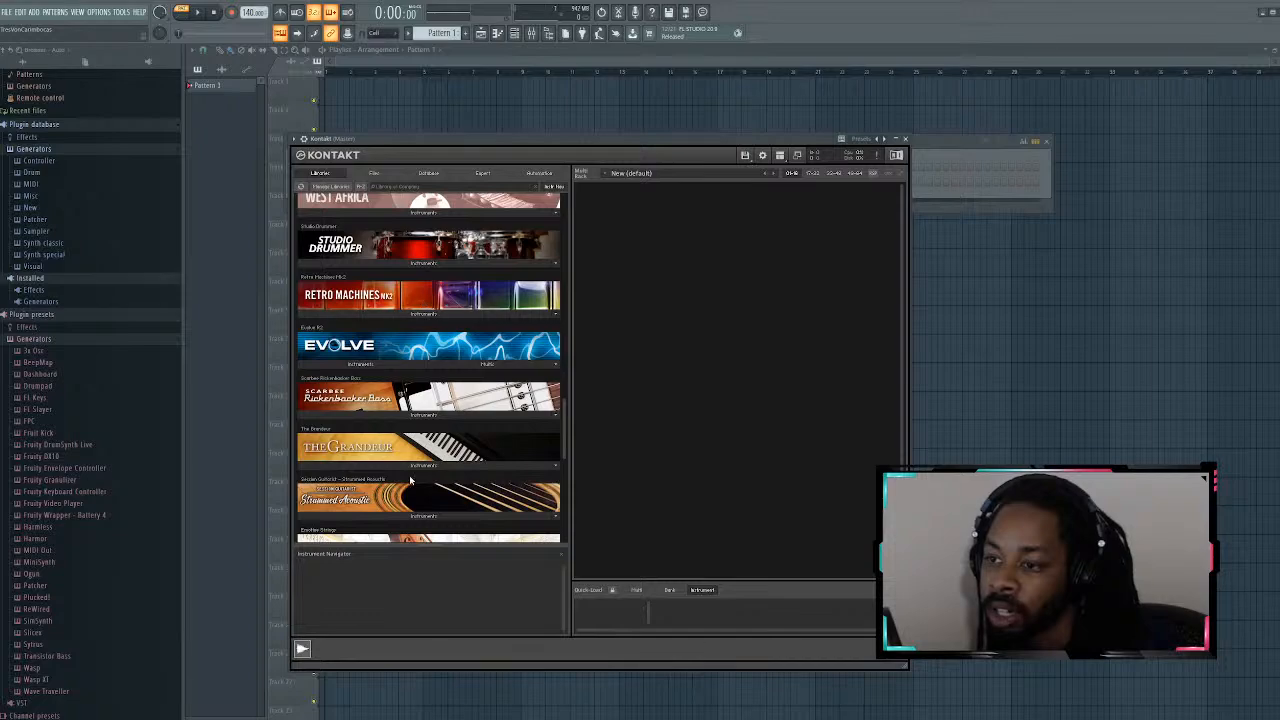
left_click(420, 465)
double_click(331, 478)
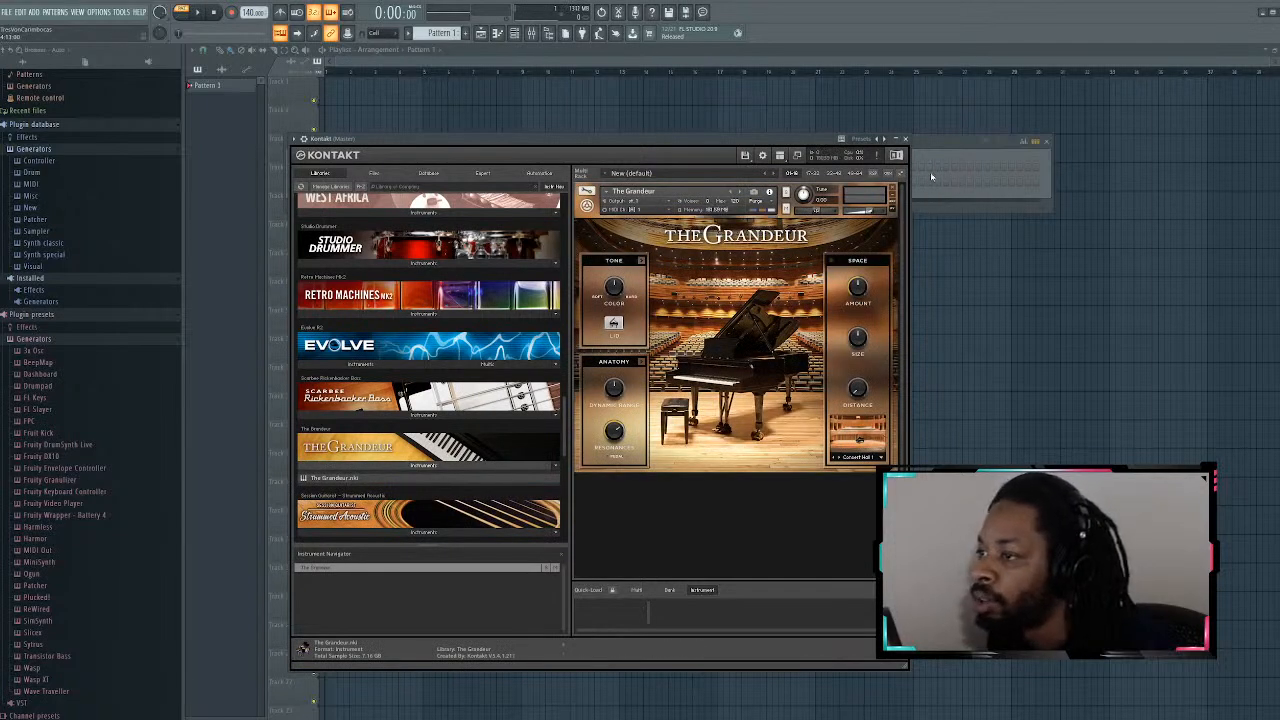
Step: Soften The Grandeur's tone color to -17 and close the Kontakt window
left_click(944, 143)
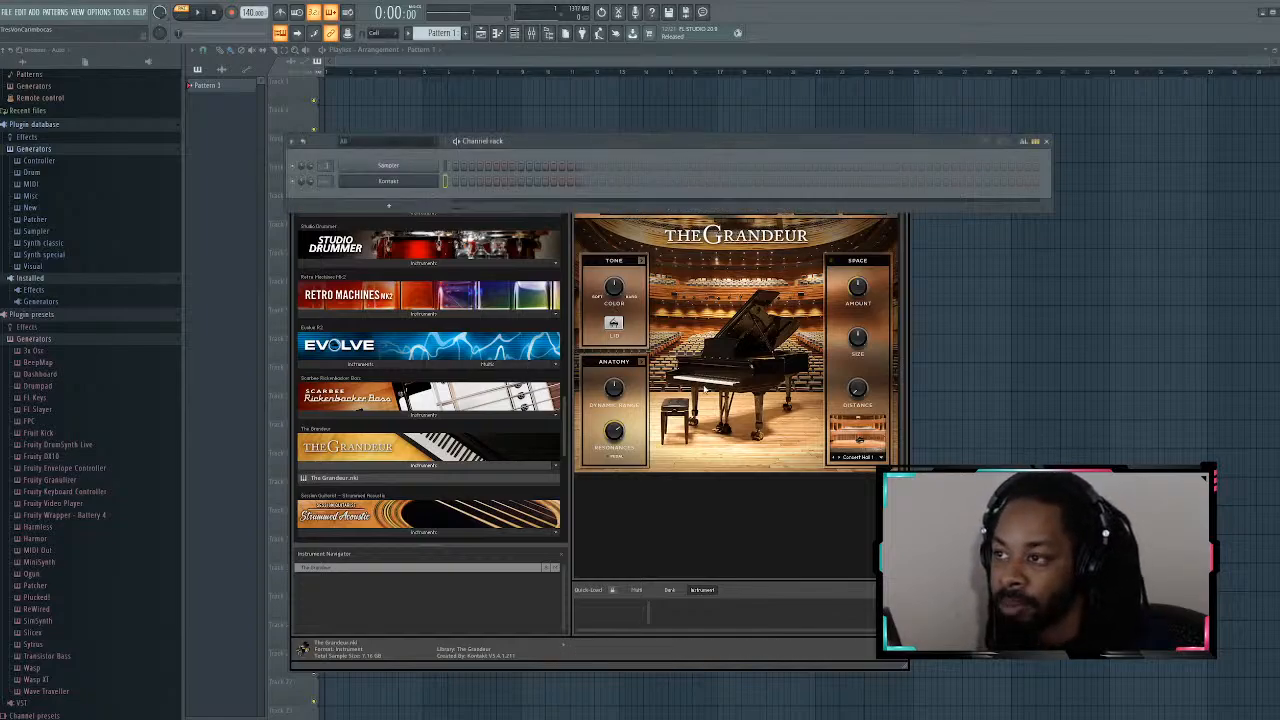
left_click(718, 522)
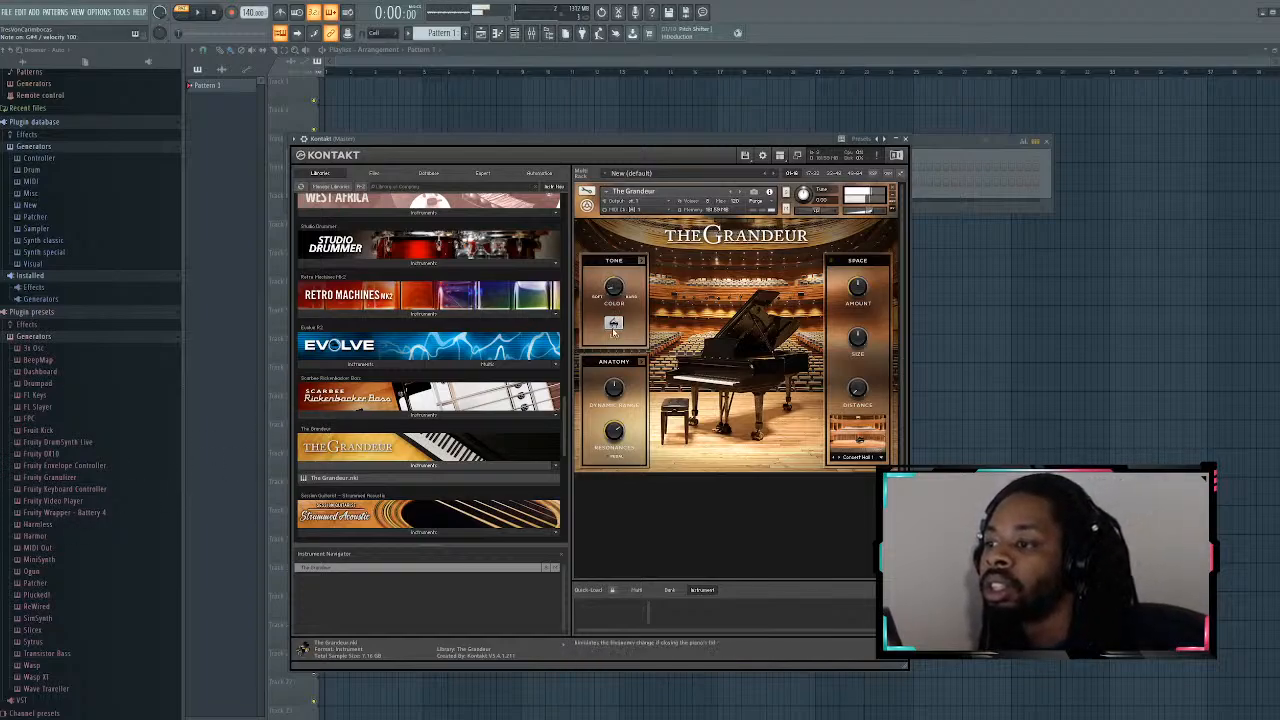
mouse_move(613, 291)
left_mouse_down()
mouse_move(598, 283)
mouse_move(604, 298)
left_mouse_up()
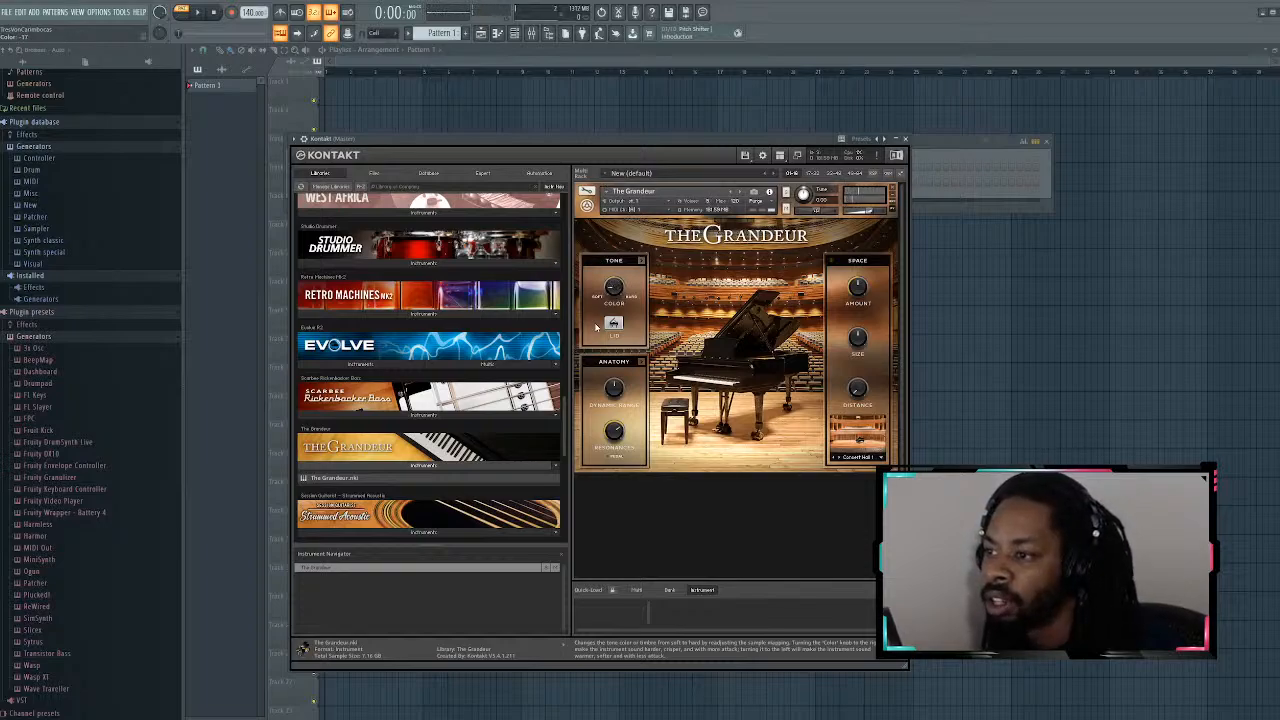
left_click(905, 139)
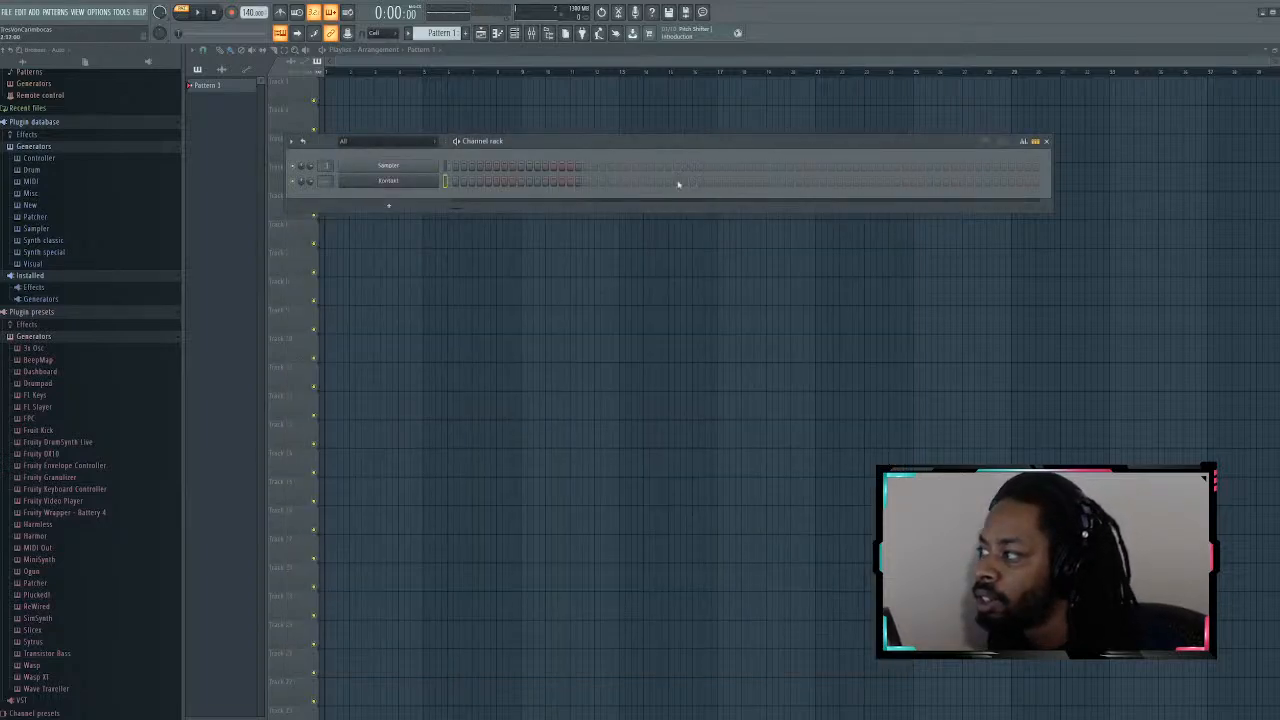
Step: Draw one-bar C5, D5 and G5 notes at the start of Kontakt's piano roll and play the pattern
key("F7")
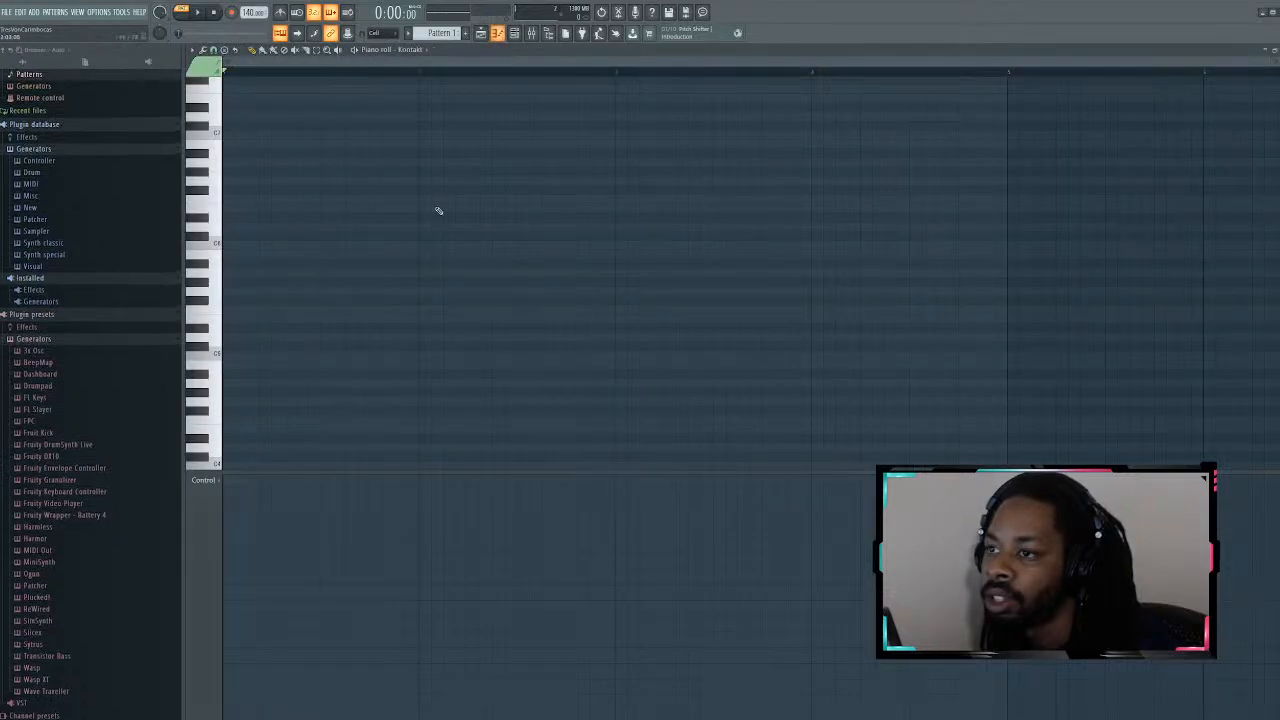
left_click(236, 355)
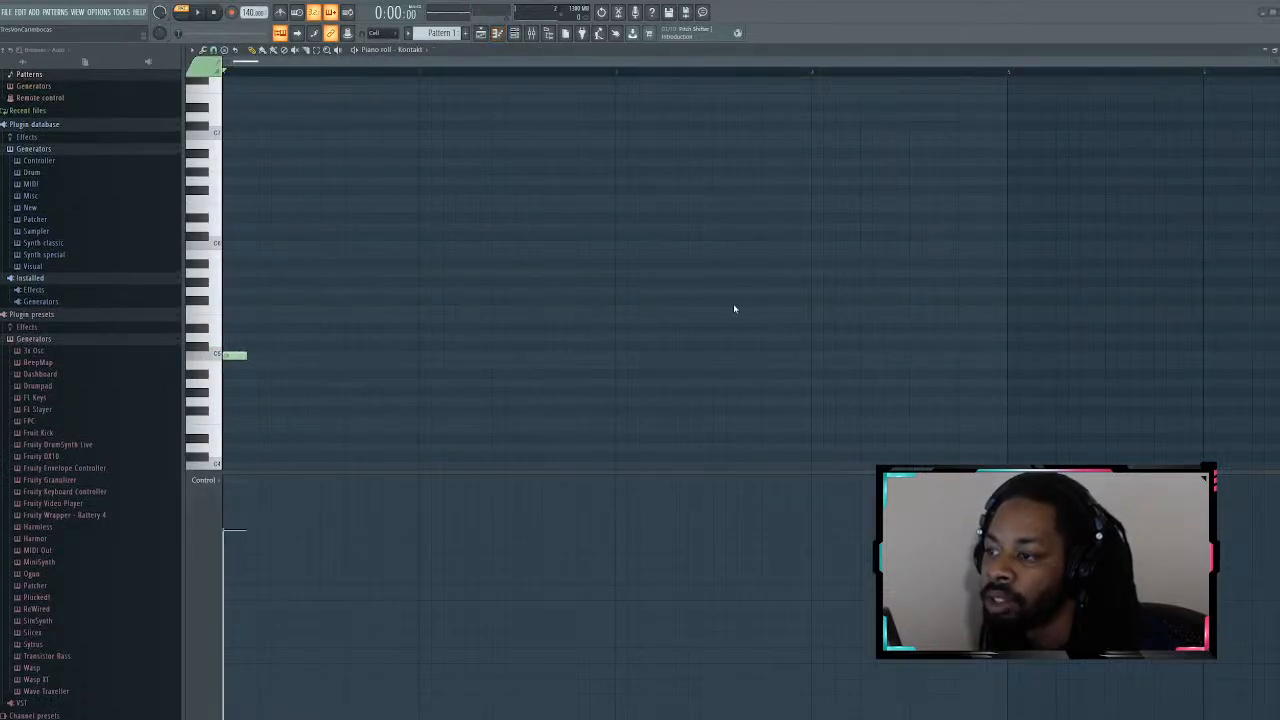
left_click_drag(244, 356, 421, 367)
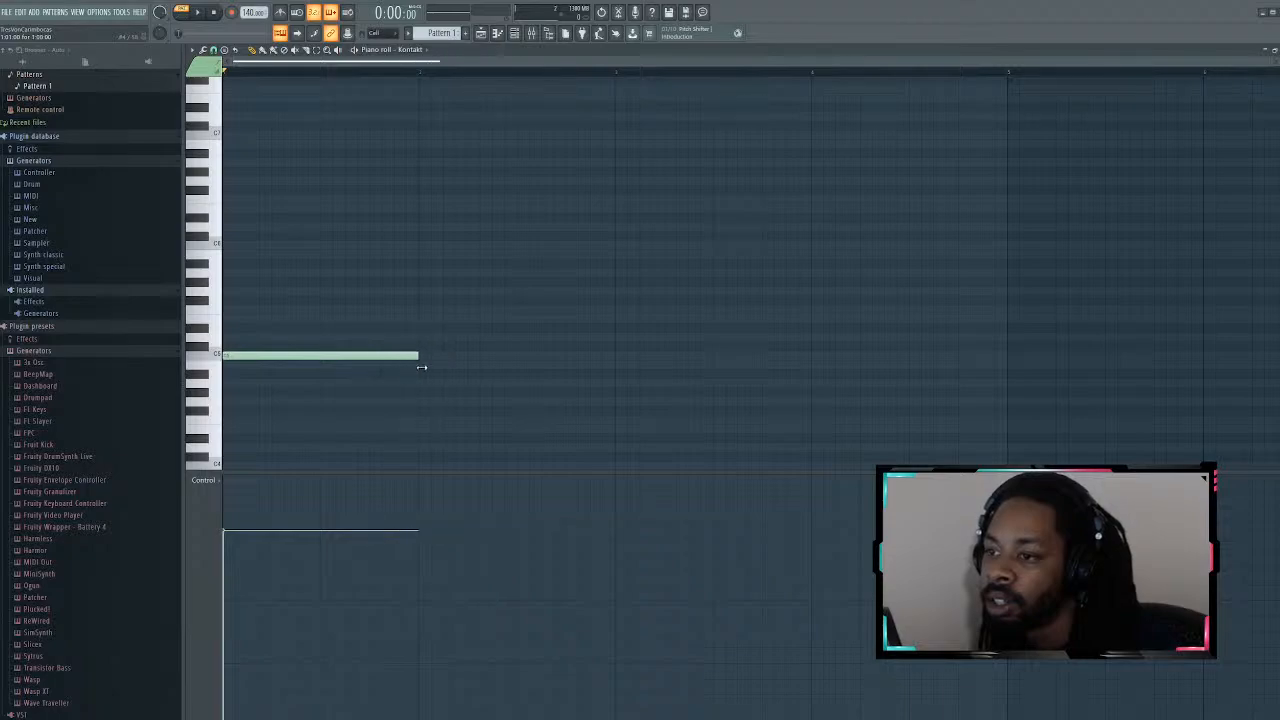
mouse_move(236, 317)
left_mouse_down()
mouse_move(250, 326)
mouse_move(230, 337)
left_mouse_up()
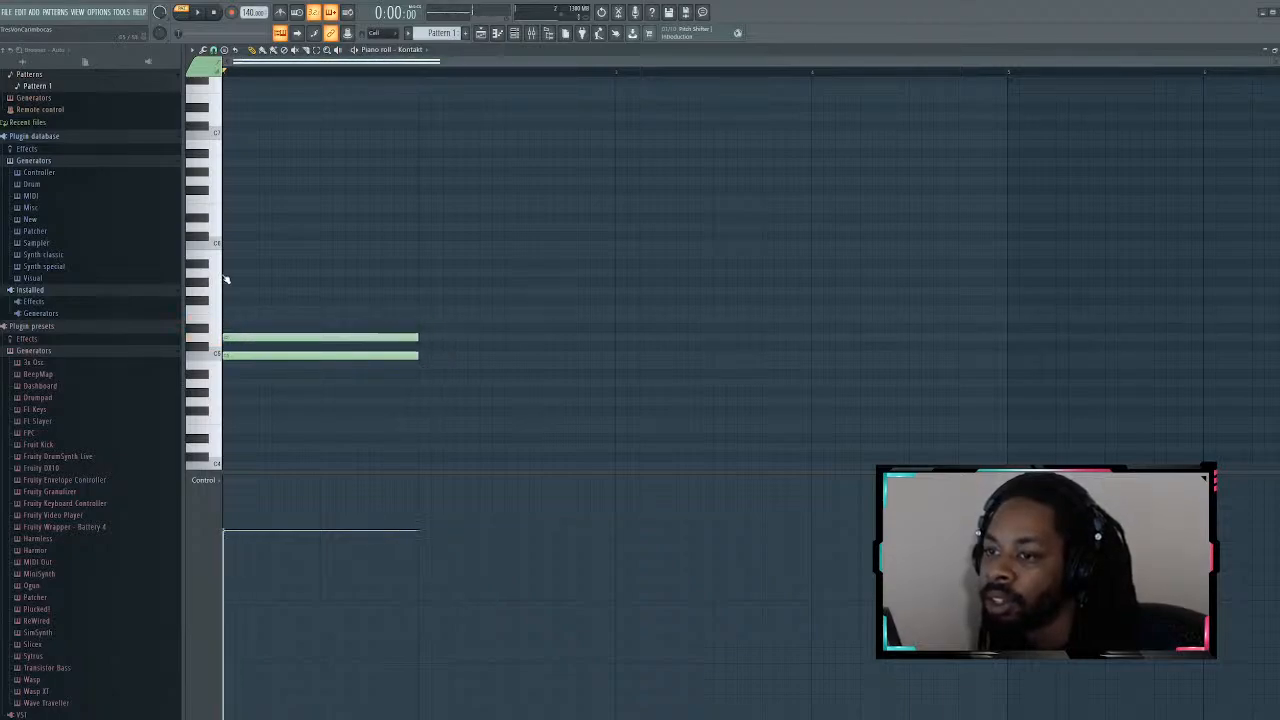
left_click(226, 291)
key("space")
Step: Alternate half-bar D#5 and D5 notes starting one beat apart through the first bar, beginning with D#5
left_click_drag(236, 337, 276, 337)
left_click(290, 337)
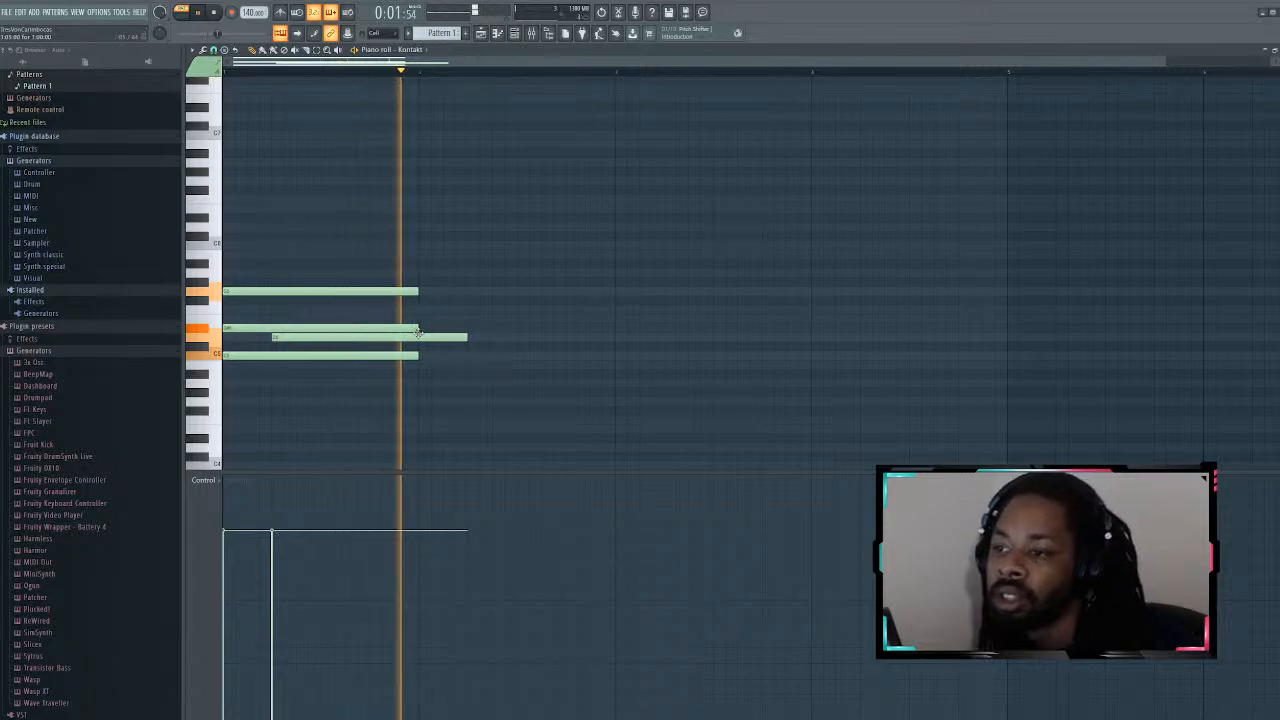
left_click_drag(418, 328, 320, 330)
left_click(322, 329)
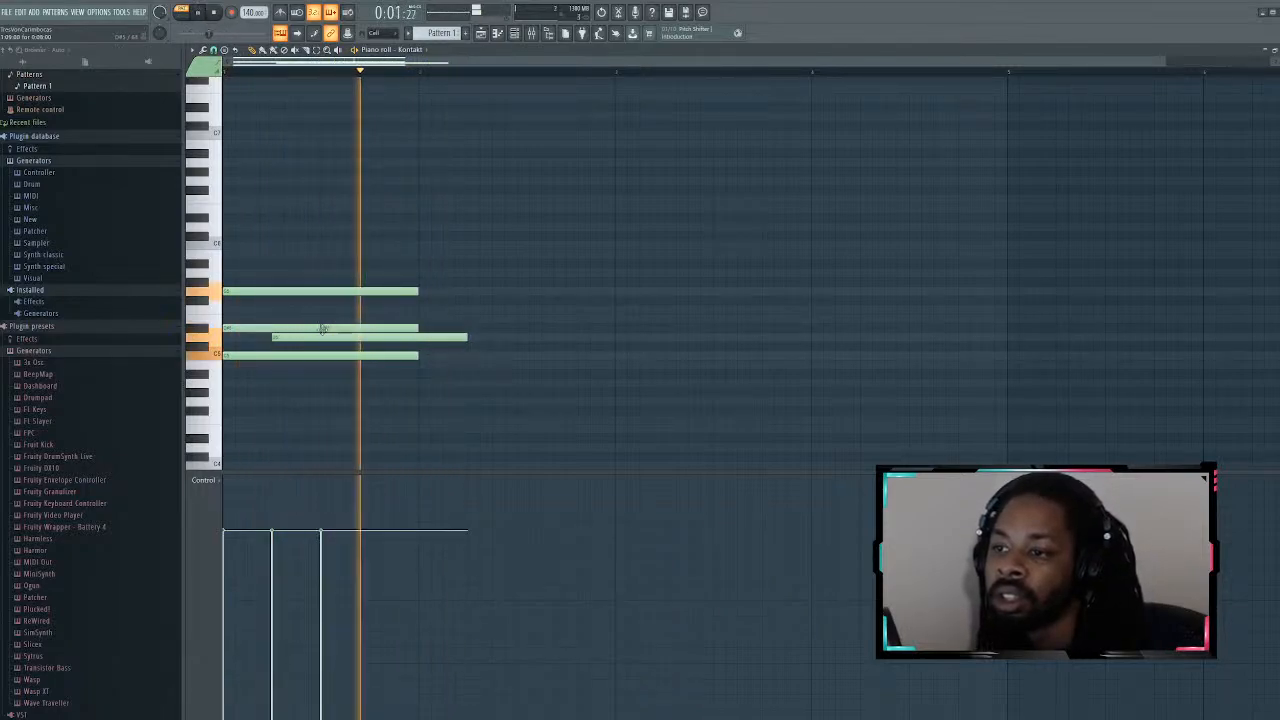
left_click_drag(468, 337, 371, 339)
left_click(373, 337)
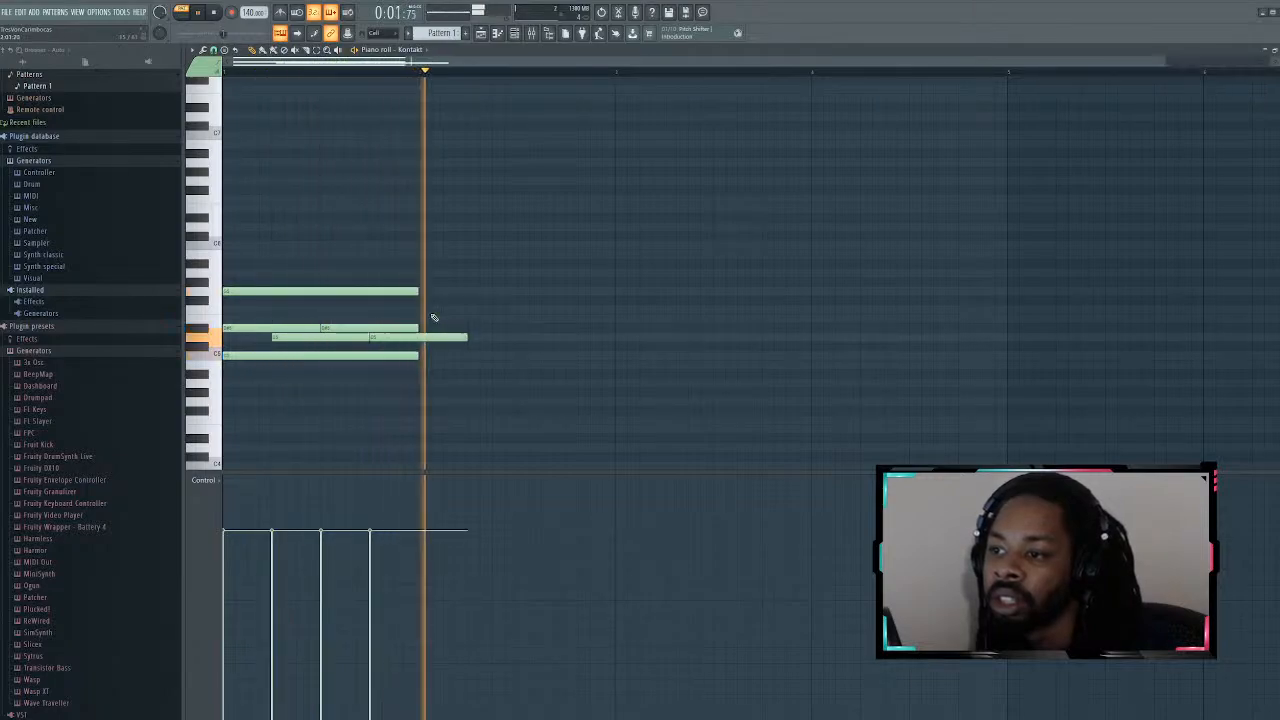
Step: Extend the C5 note to two bars and place a half-bar A#5 note at the start of the second bar
left_click_drag(420, 300, 421, 290)
key("space")
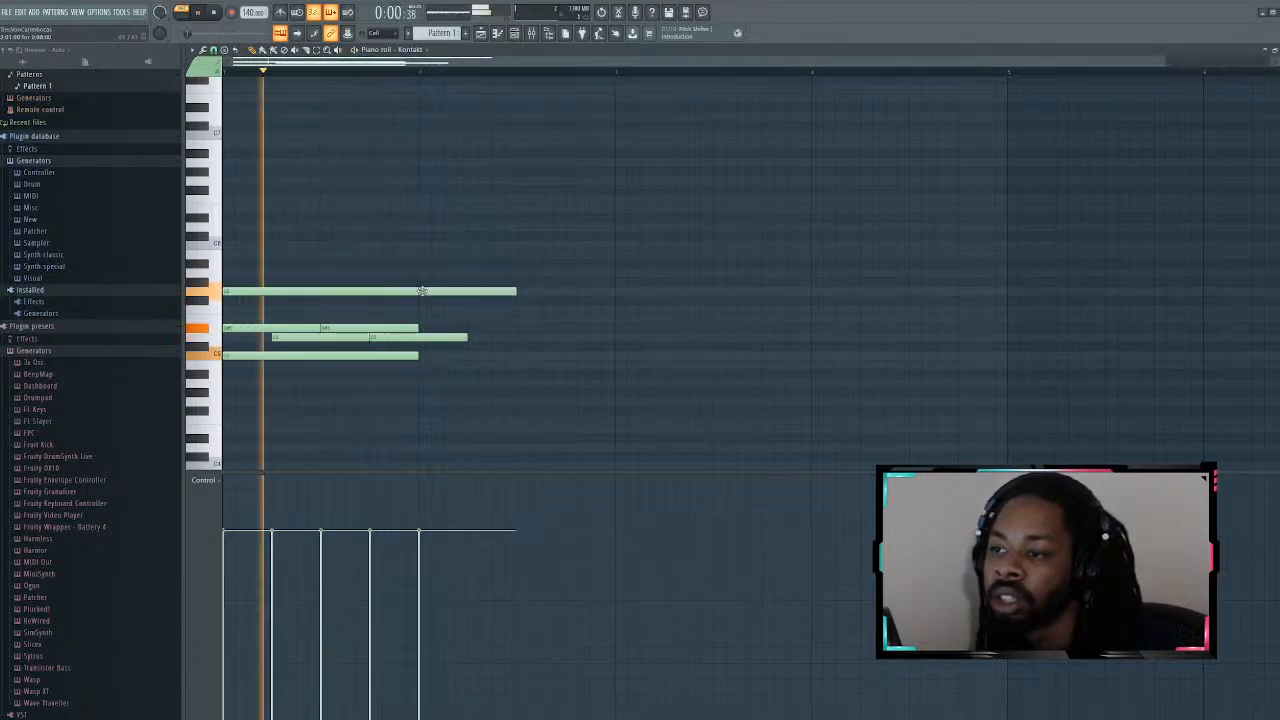
left_click_drag(418, 355, 638, 358)
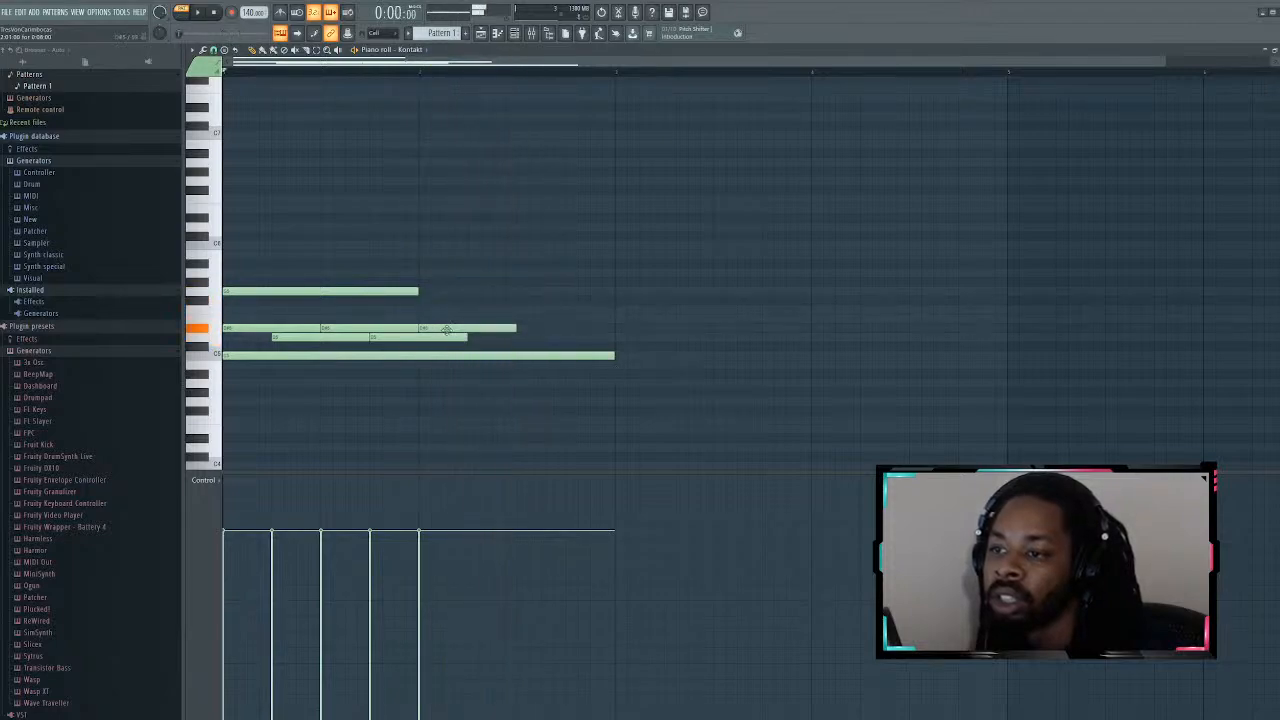
left_click_drag(446, 330, 445, 263)
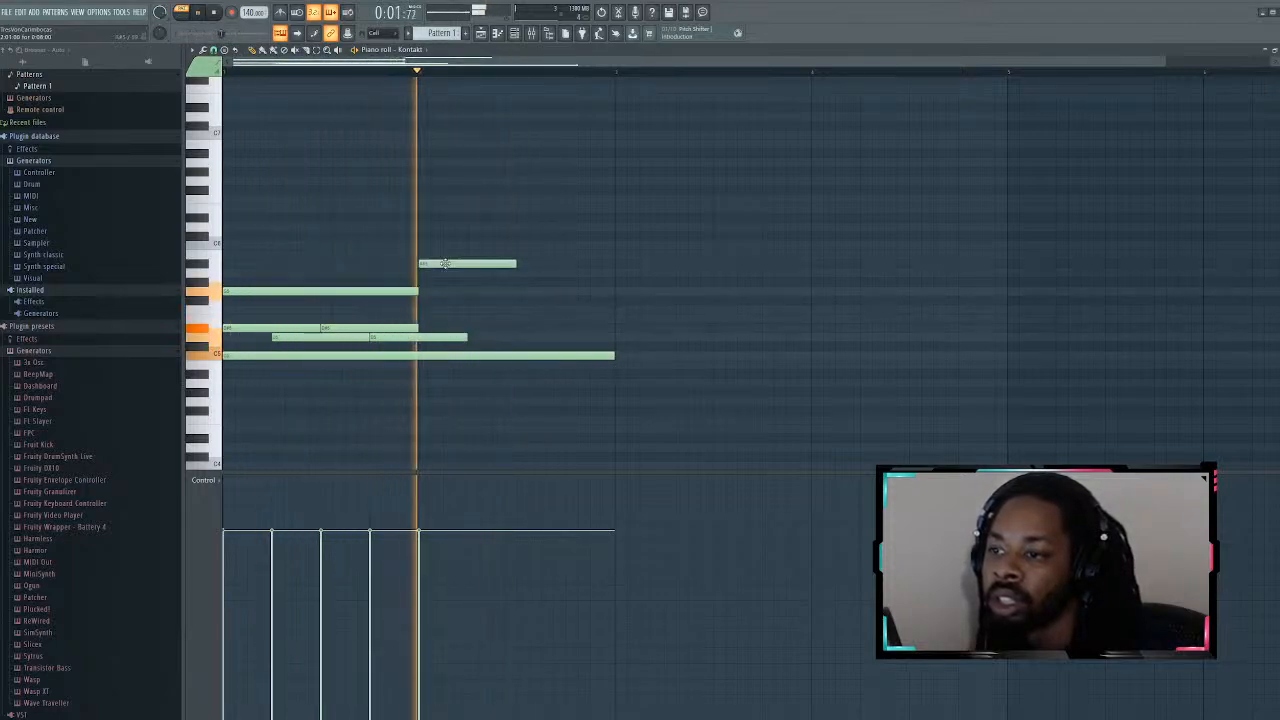
key("space")
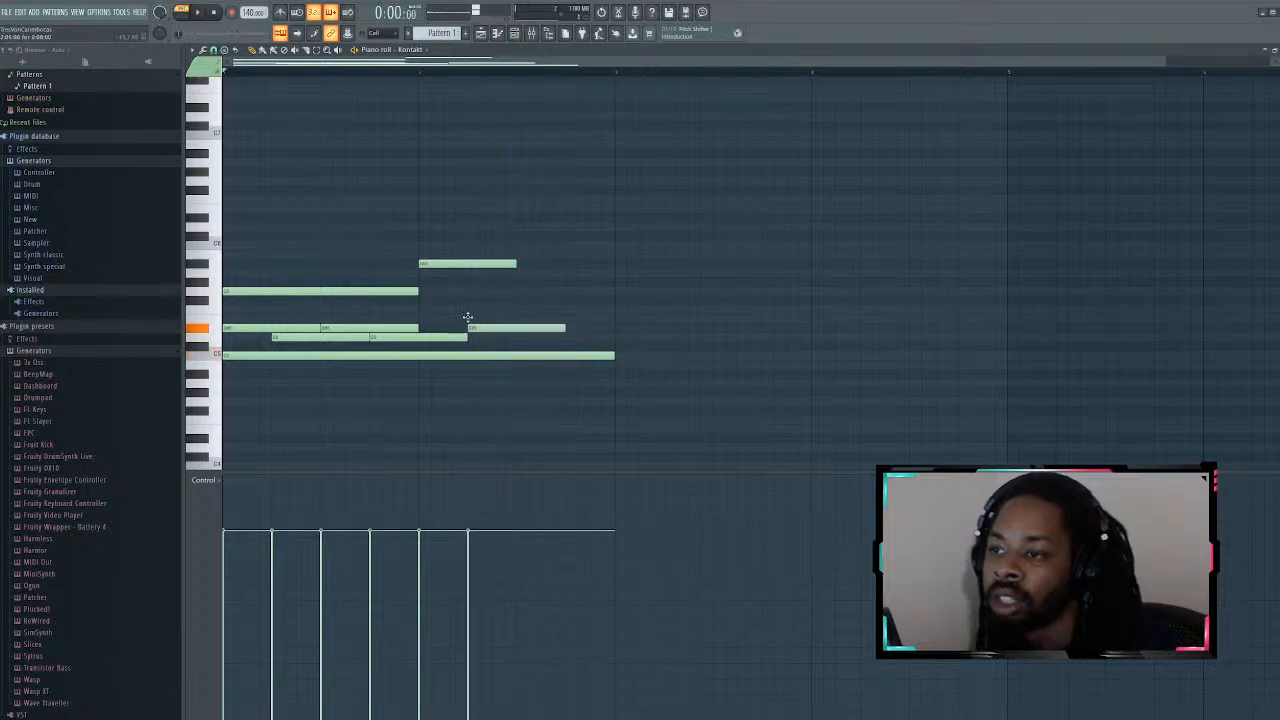
Step: Continue the melody in the second bar with half-bar D5, D#5 and D5 notes on beats 2, 3 and 4
key("space")
left_click_drag(467, 316, 465, 338)
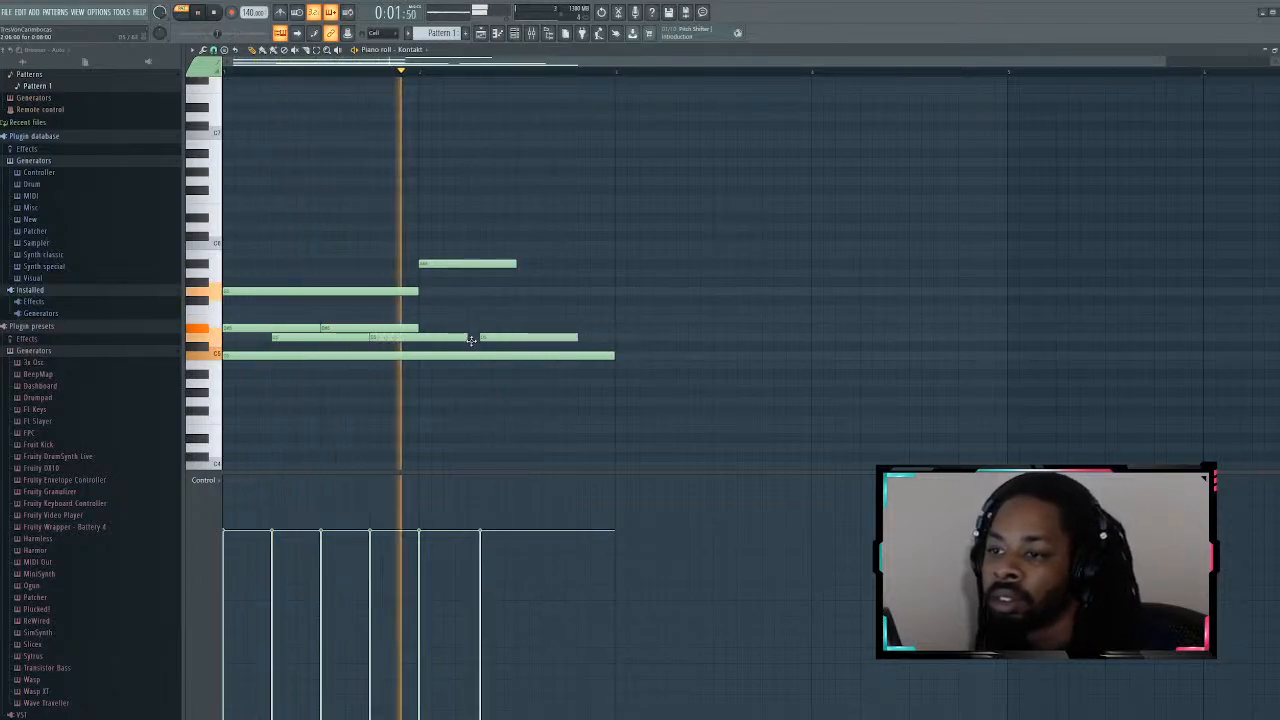
key("space")
left_click(505, 328)
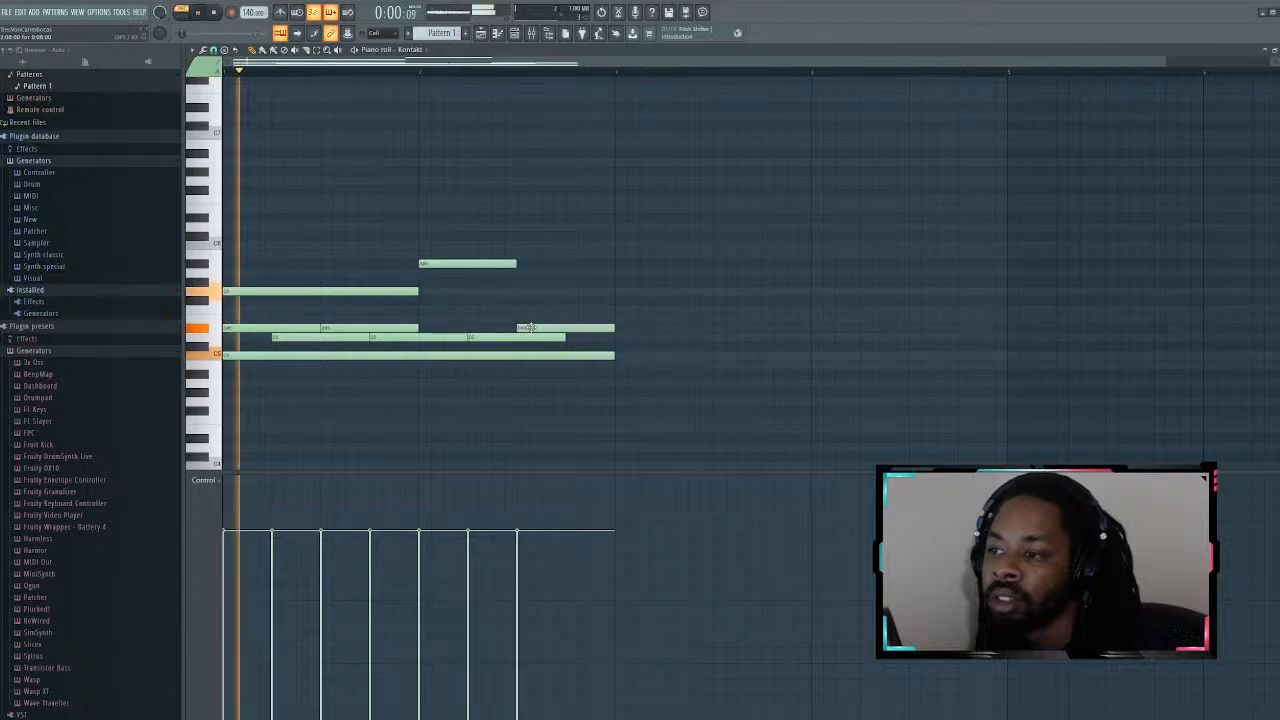
left_click(568, 337)
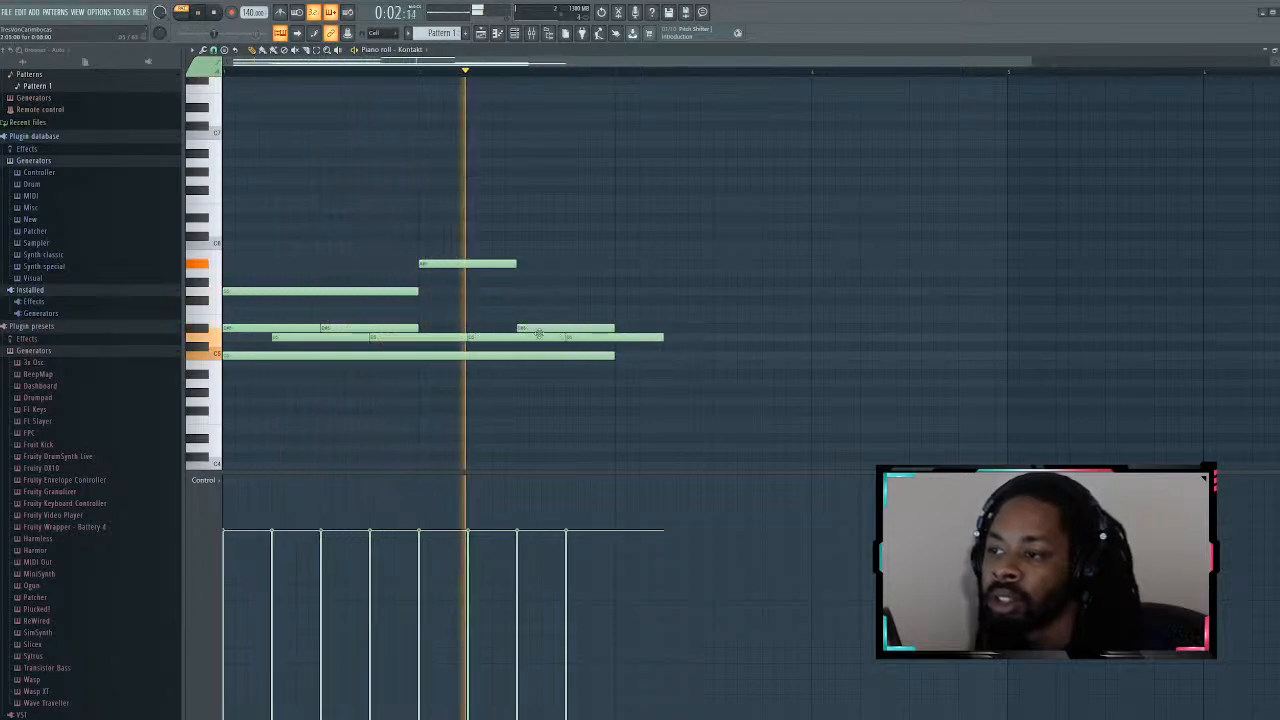
Step: Extend the G5 note to two bars so it spans the same length as the C5 note
left_click_drag(418, 291, 605, 307)
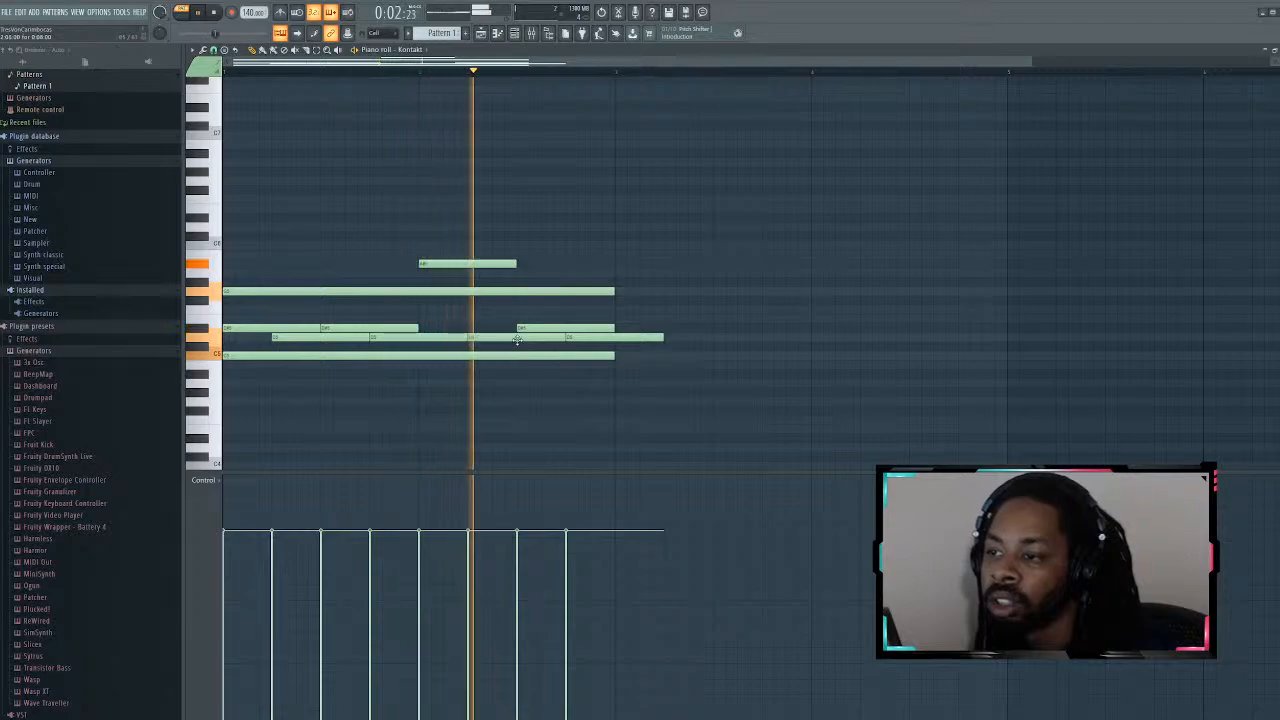
key("space")
Step: Lower the D5 note on beat 2 of the second bar to G4 and trim the last D5 to end with the bar
left_click_drag(517, 340, 517, 353)
key("space")
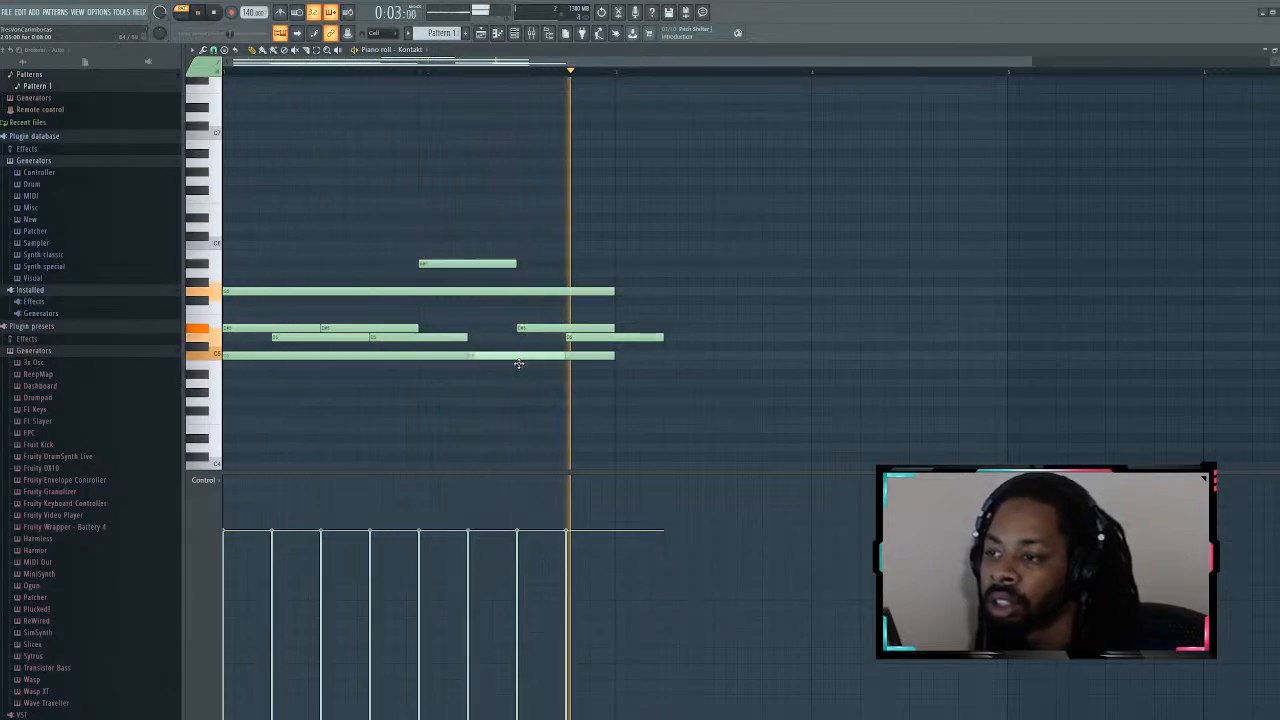
key("space")
left_click_drag(518, 362, 519, 369)
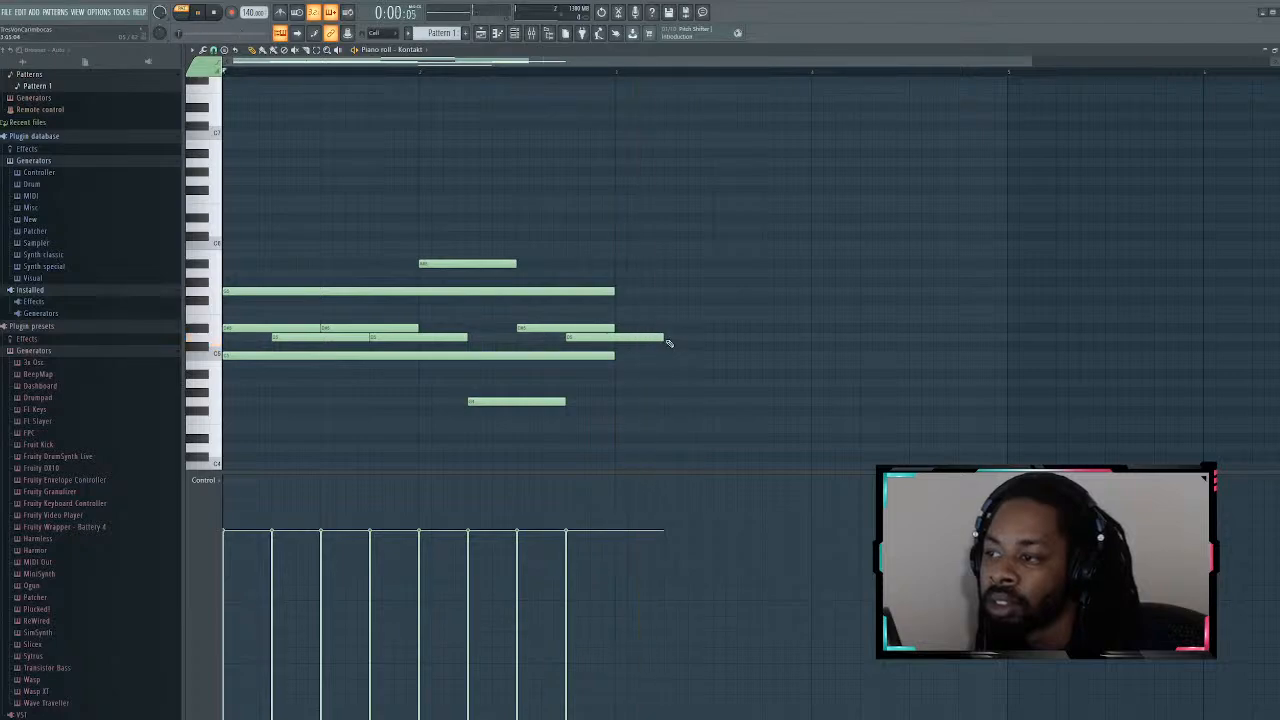
left_click_drag(662, 338, 614, 338)
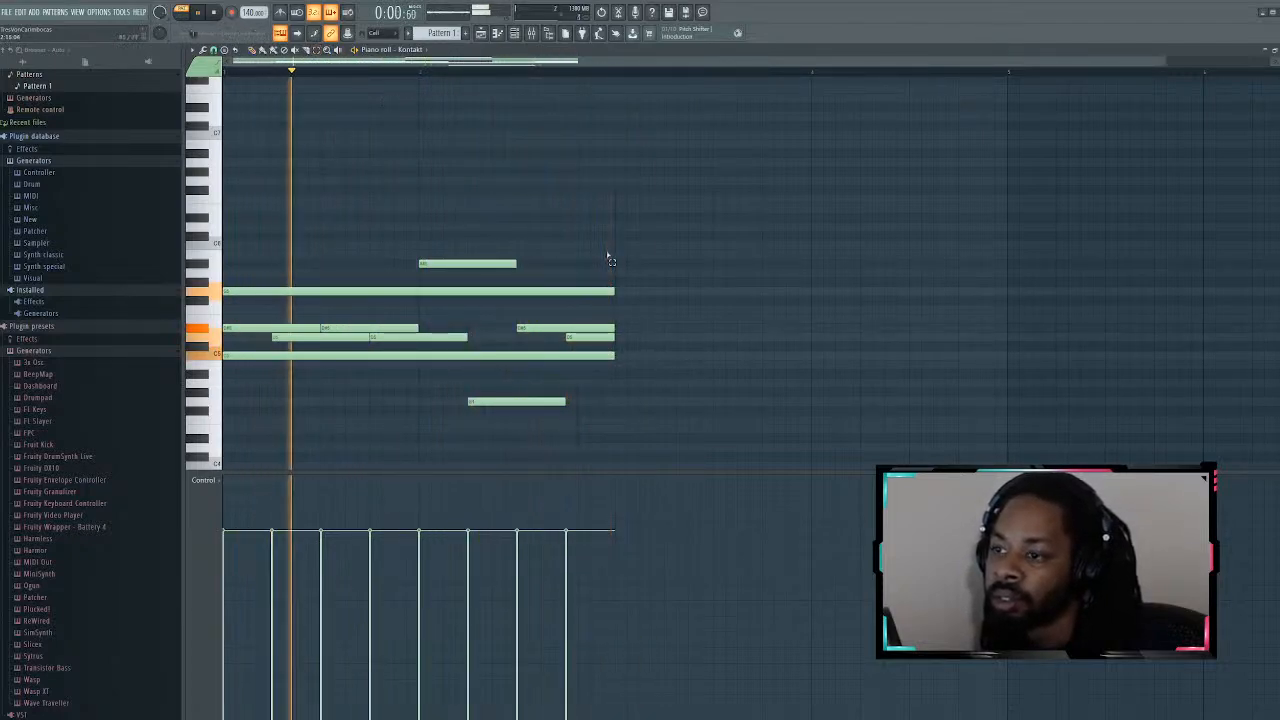
left_click_drag(611, 249, 205, 432)
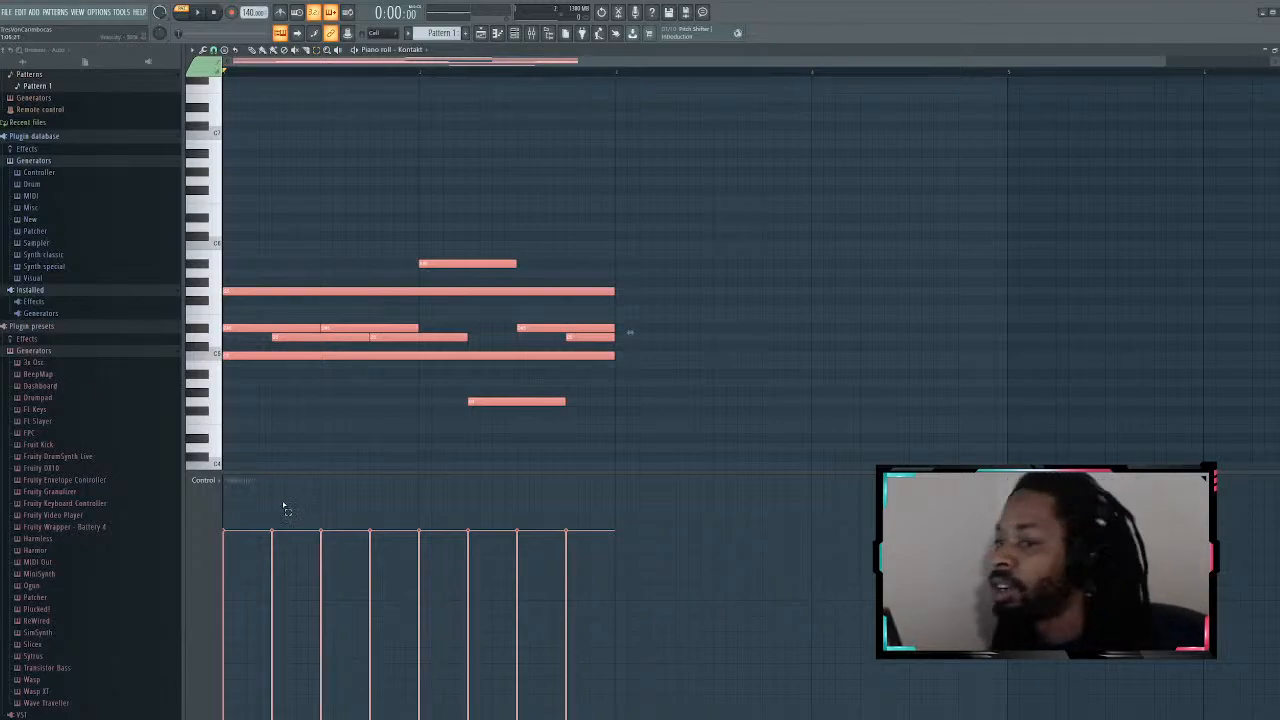
scroll(284, 507, "up", 2)
scroll(503, 209, "down", 6)
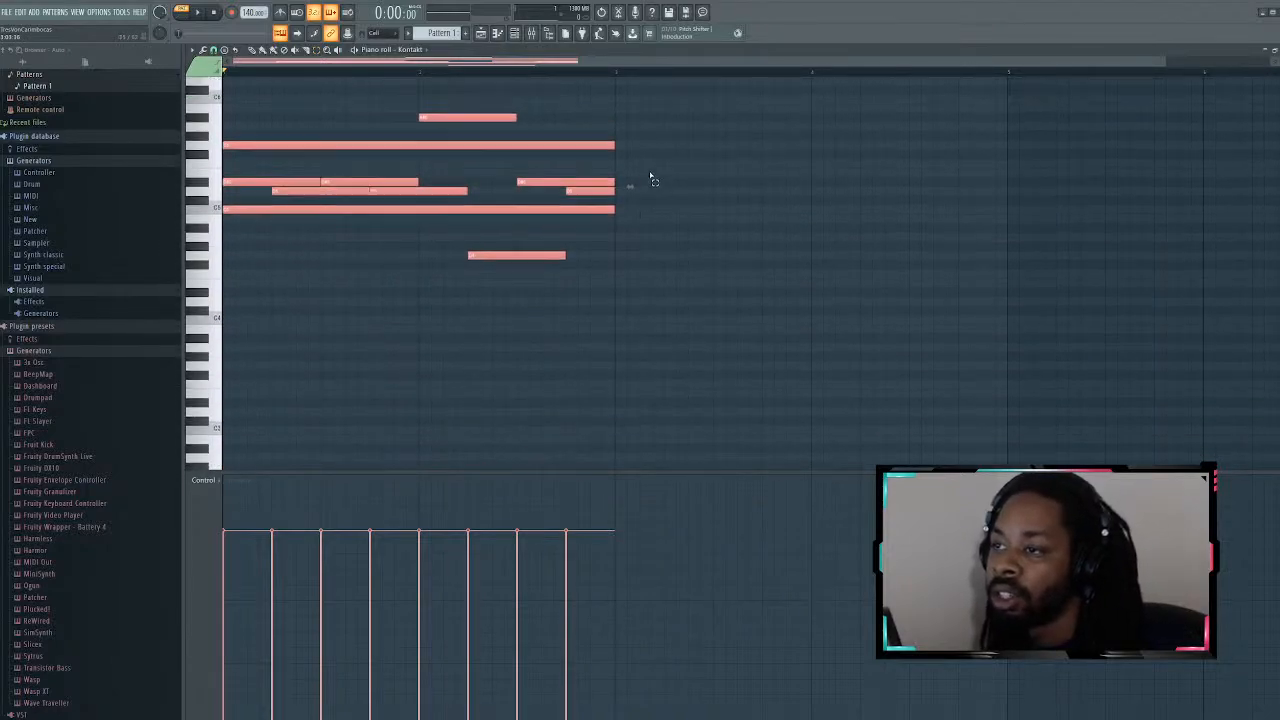
scroll(642, 185, "up", 5)
scroll(645, 195, "down", 5)
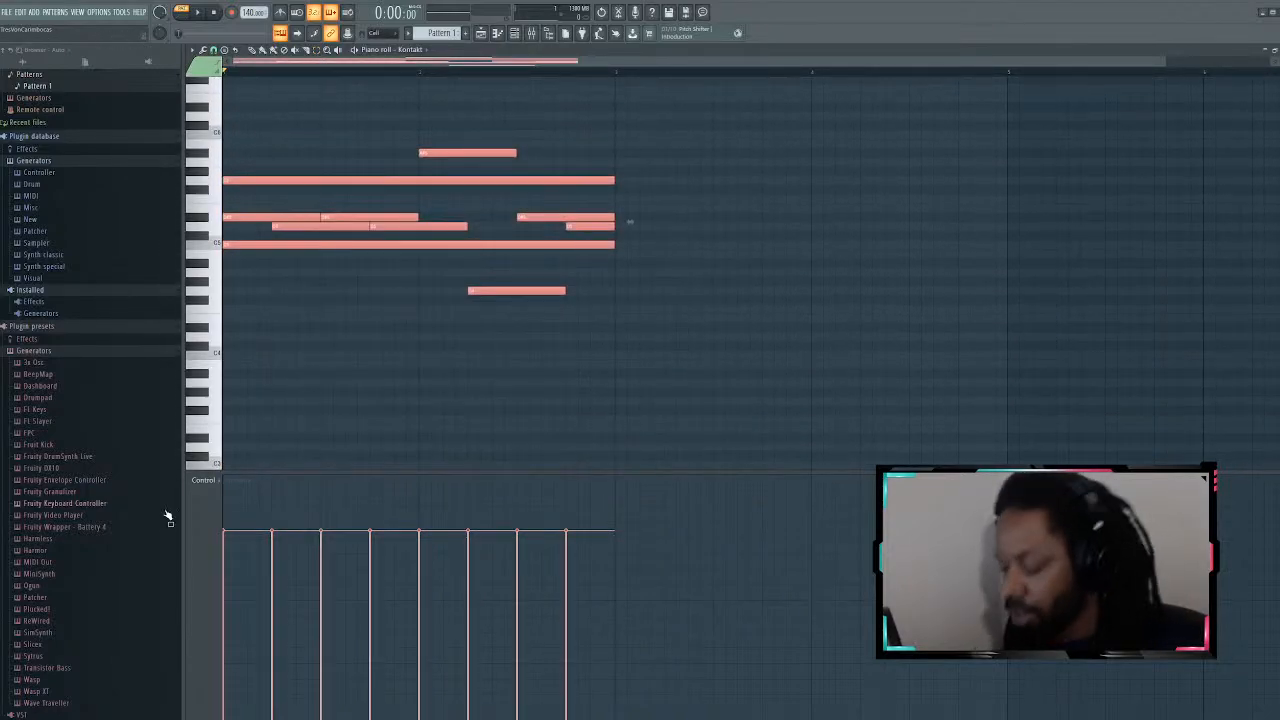
key("shift+Down")
key("shift+Down")
key("shift+Down")
key("shift+Down")
key("shift+Down")
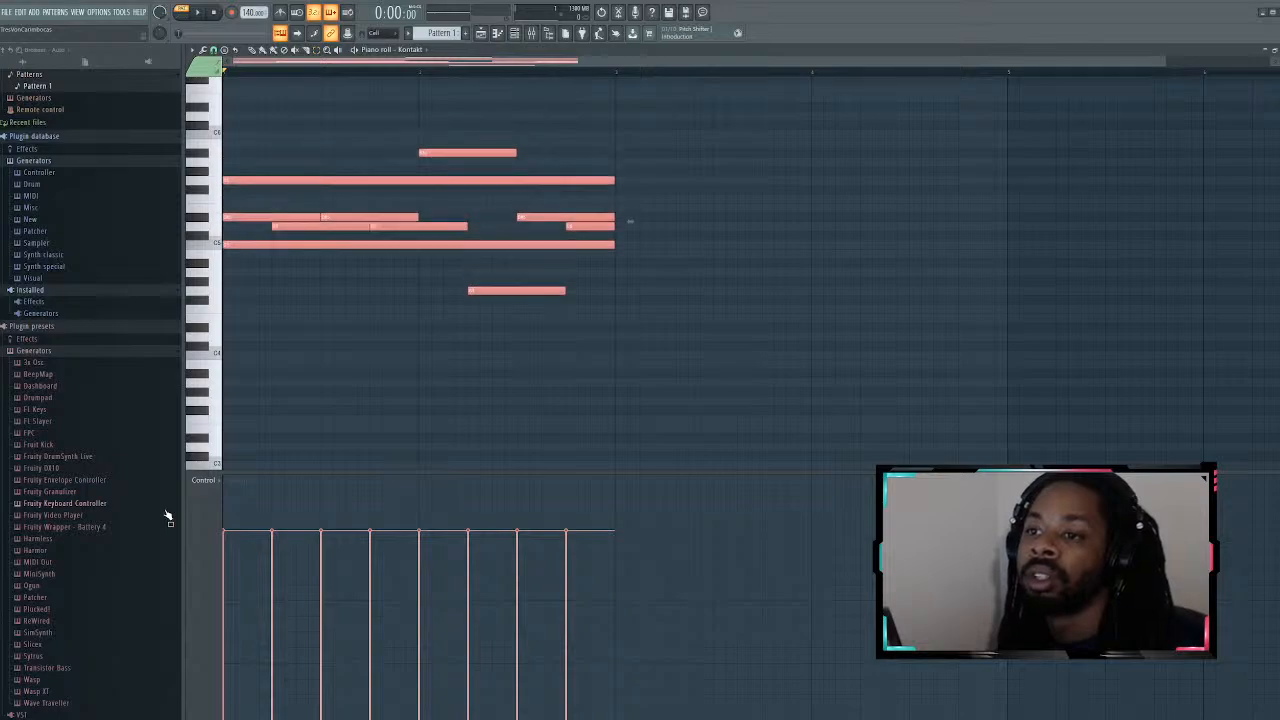
left_click(593, 179)
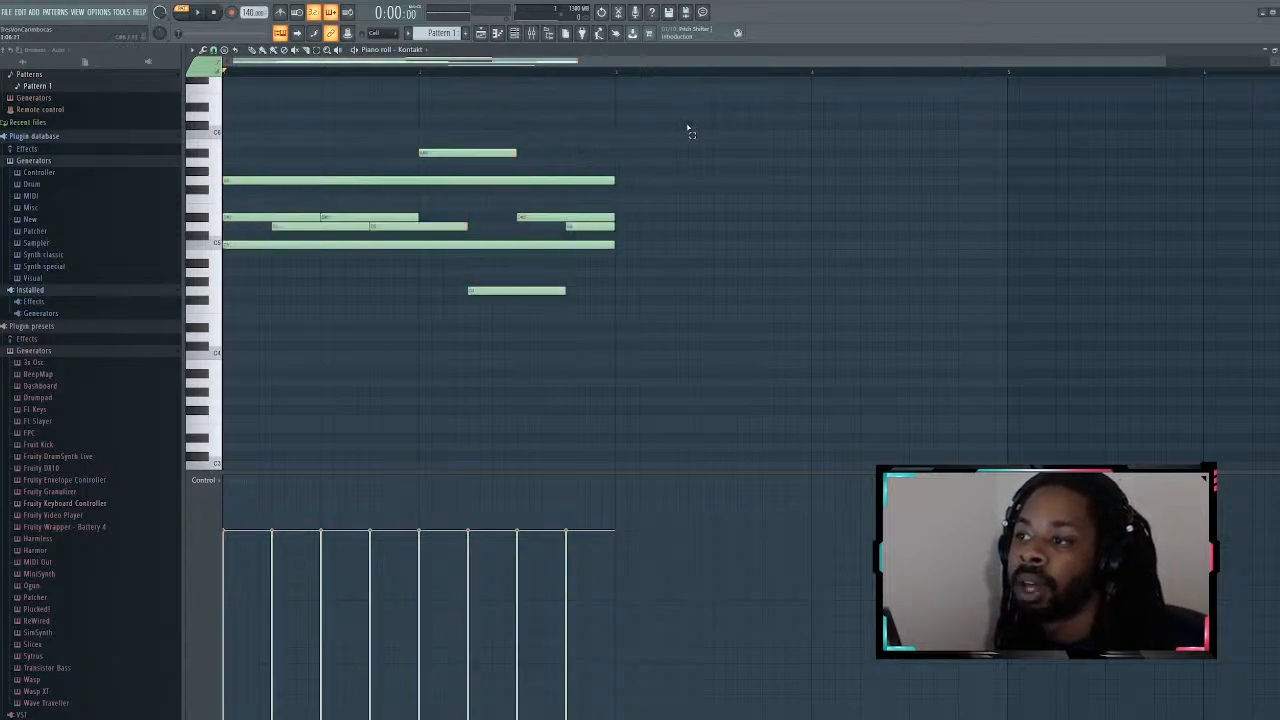
Step: Select all the melody notes and try transposing them four semitones up and back down by single semitones
left_click_drag(724, 111, 224, 426)
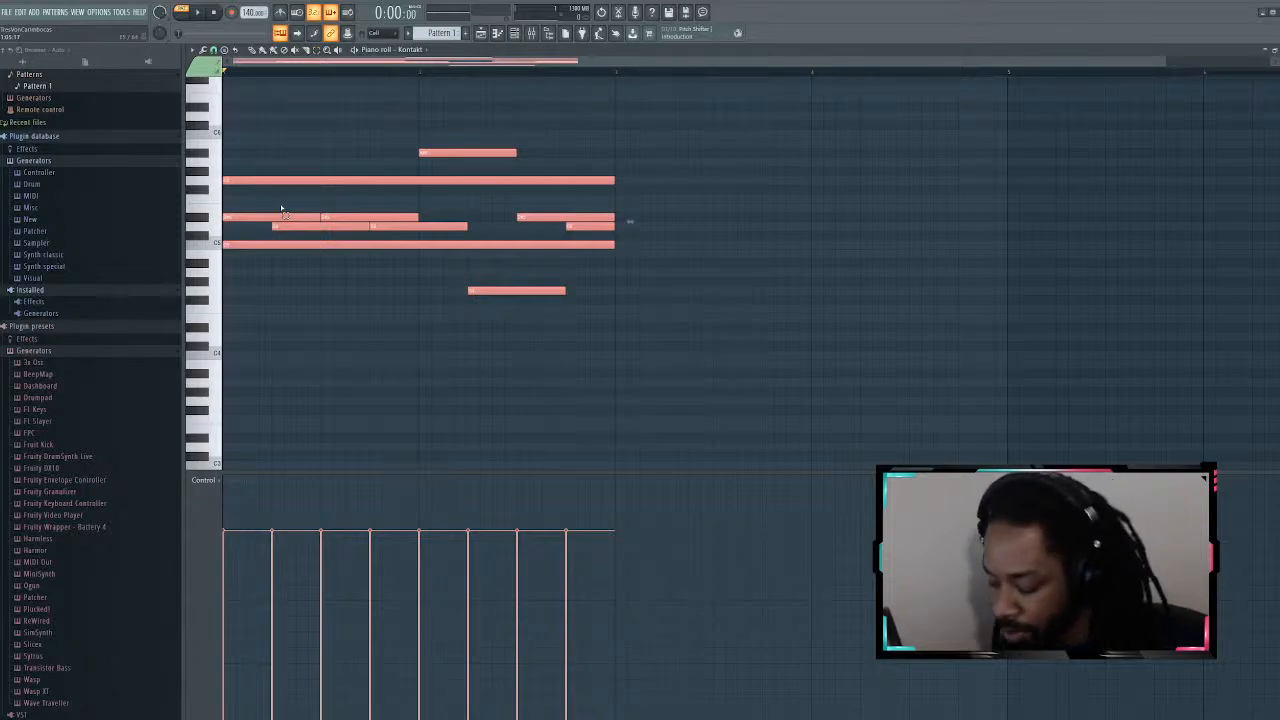
key("shift+Up")
key("shift+Up")
key("shift+Up")
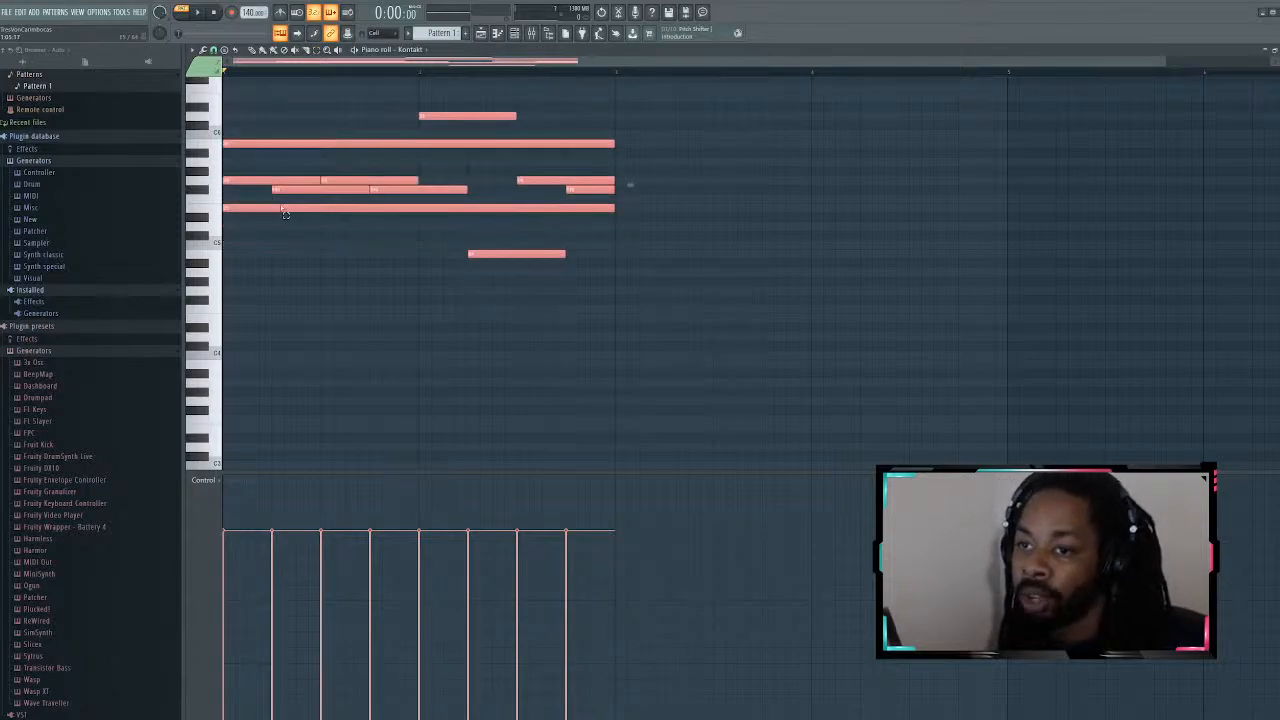
key("shift+Down")
key("shift+Down")
key("shift+Down")
key("shift+Down")
key("shift+Up")
key("shift+Up")
key("shift+Up")
key("shift+Up")
key("shift+Up")
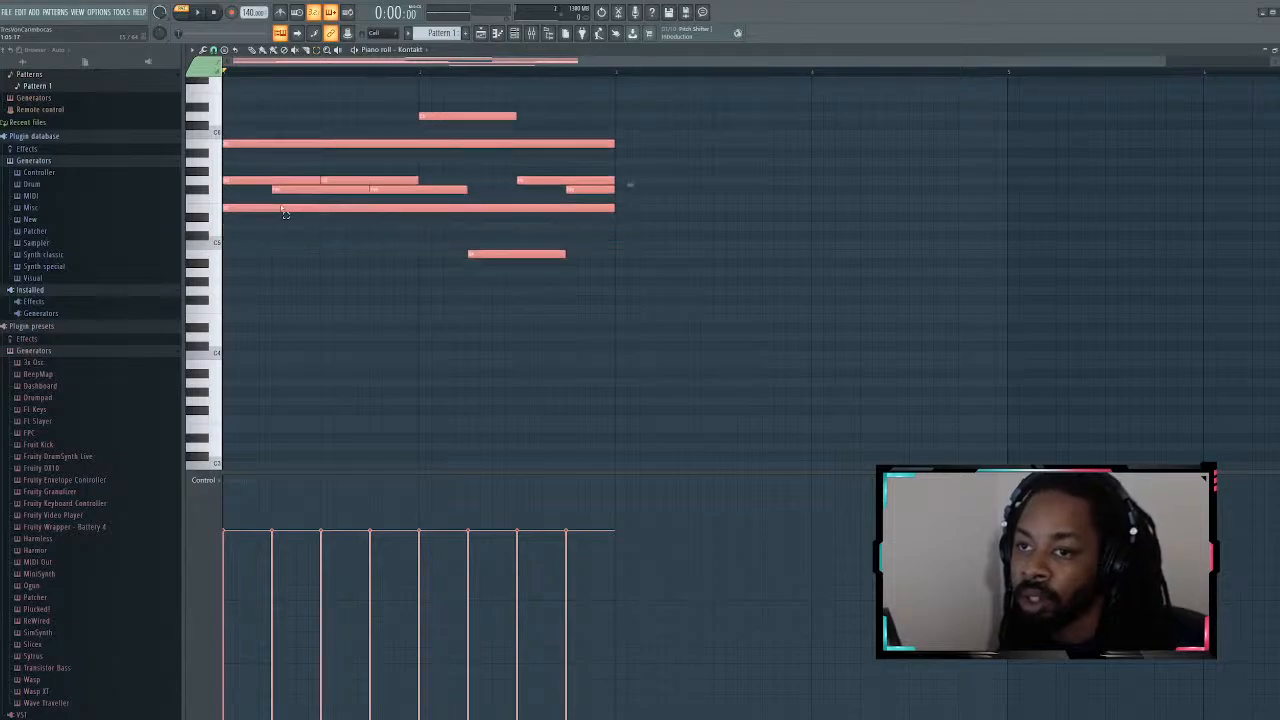
key("shift+Down")
key("shift+Down")
key("shift+Down")
key("shift+Down")
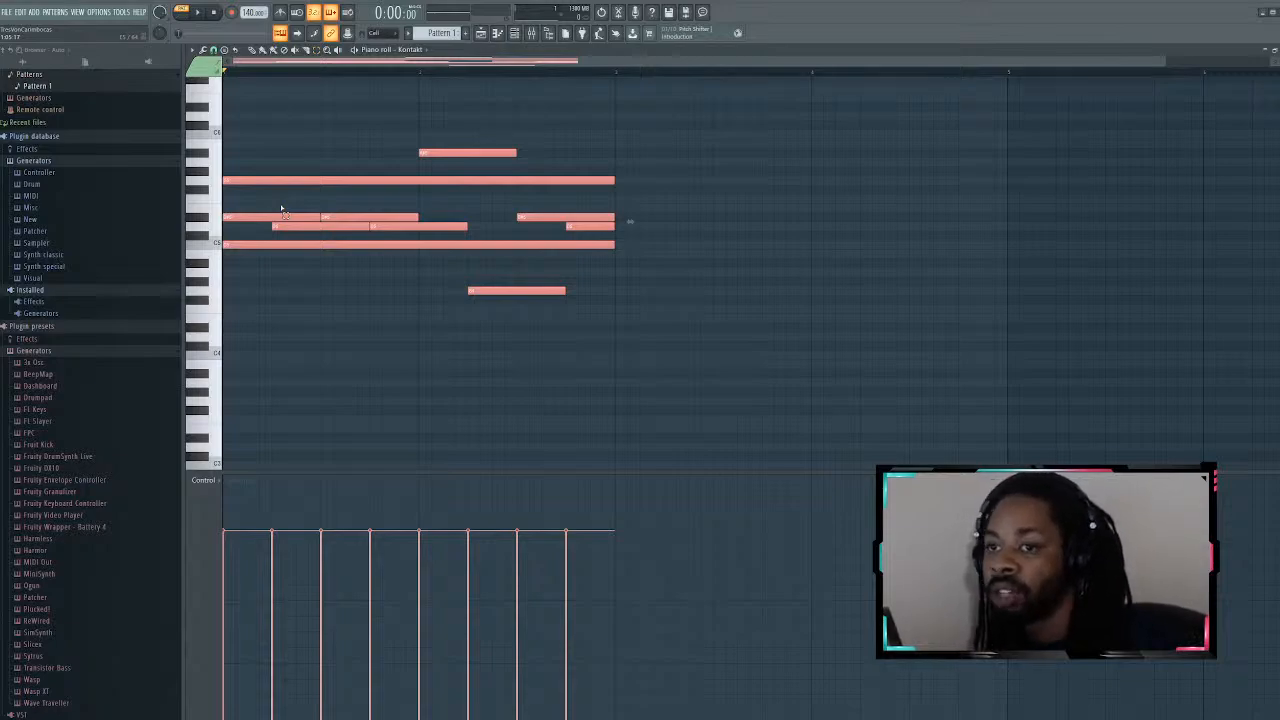
Step: Try shifting the selected melody by whole octaves up and down, returning it to its original octave
key("ctrl+Up")
key("ctrl+Down")
key("ctrl+Down")
key("ctrl+Up")
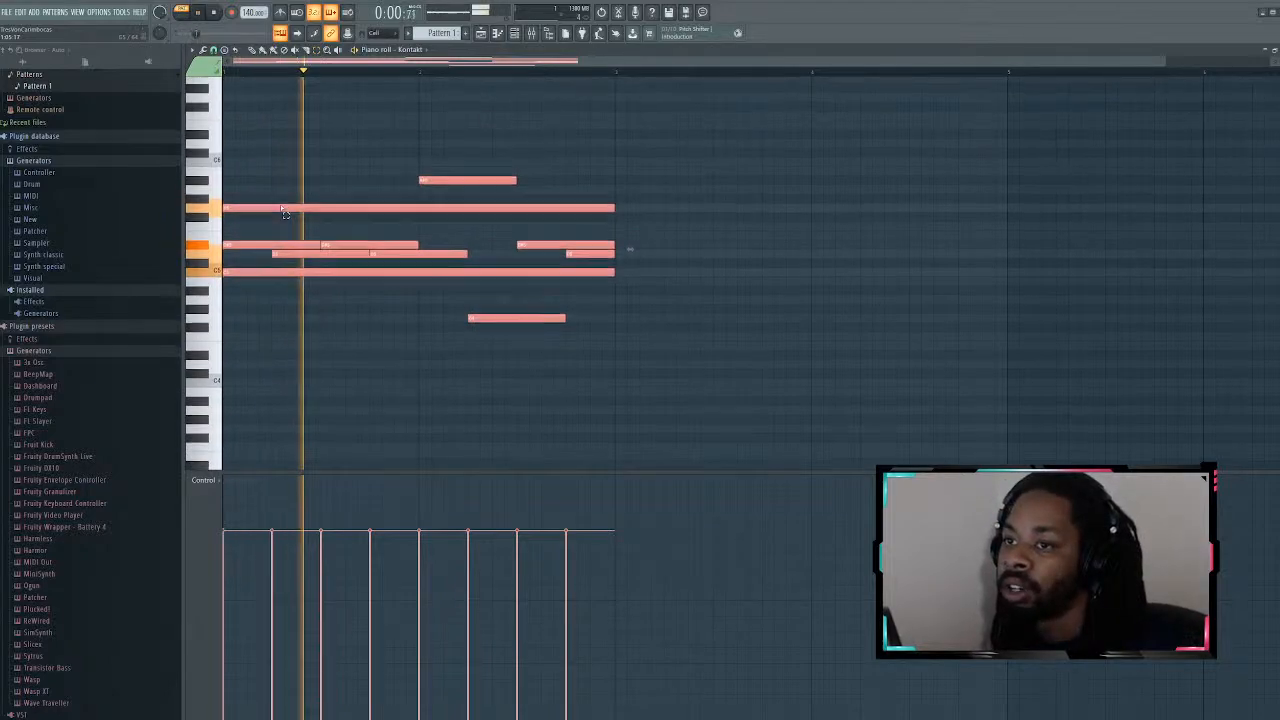
Step: Transpose the whole melody up two semitones and deselect the notes
scroll(283, 213, "up", 2)
key("shift+Up")
key("shift+Up")
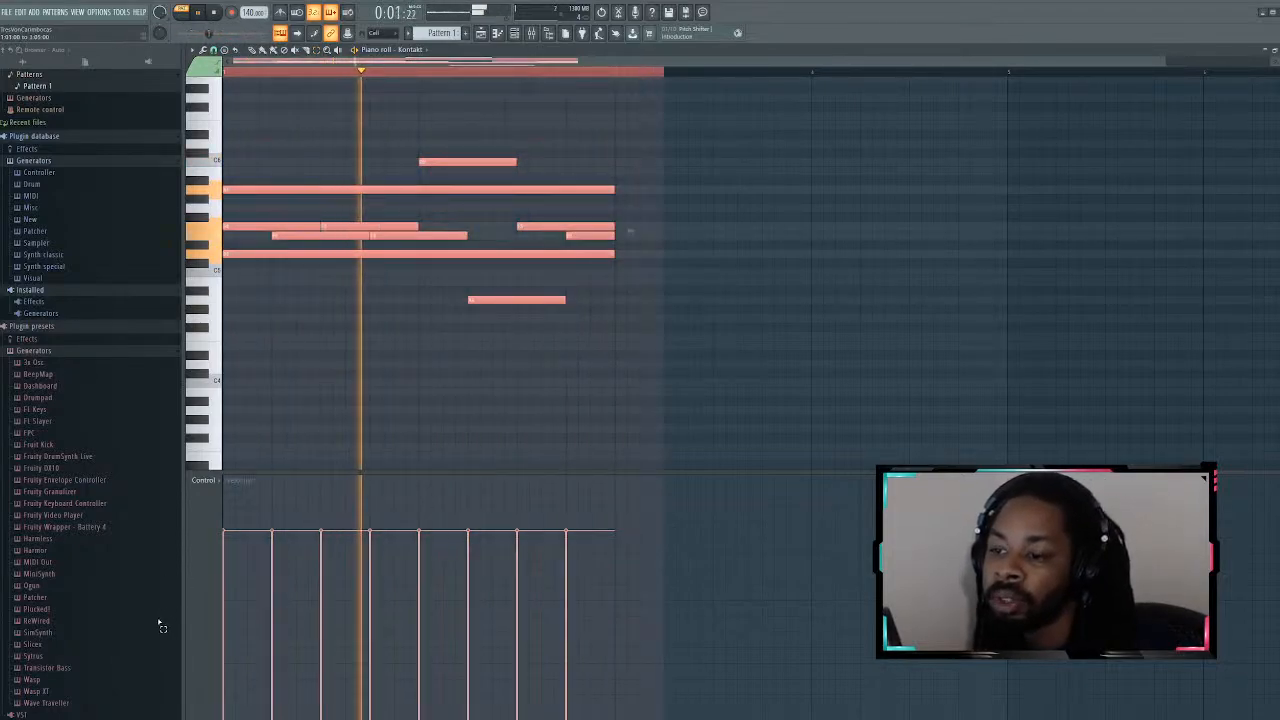
key("ctrl+d")
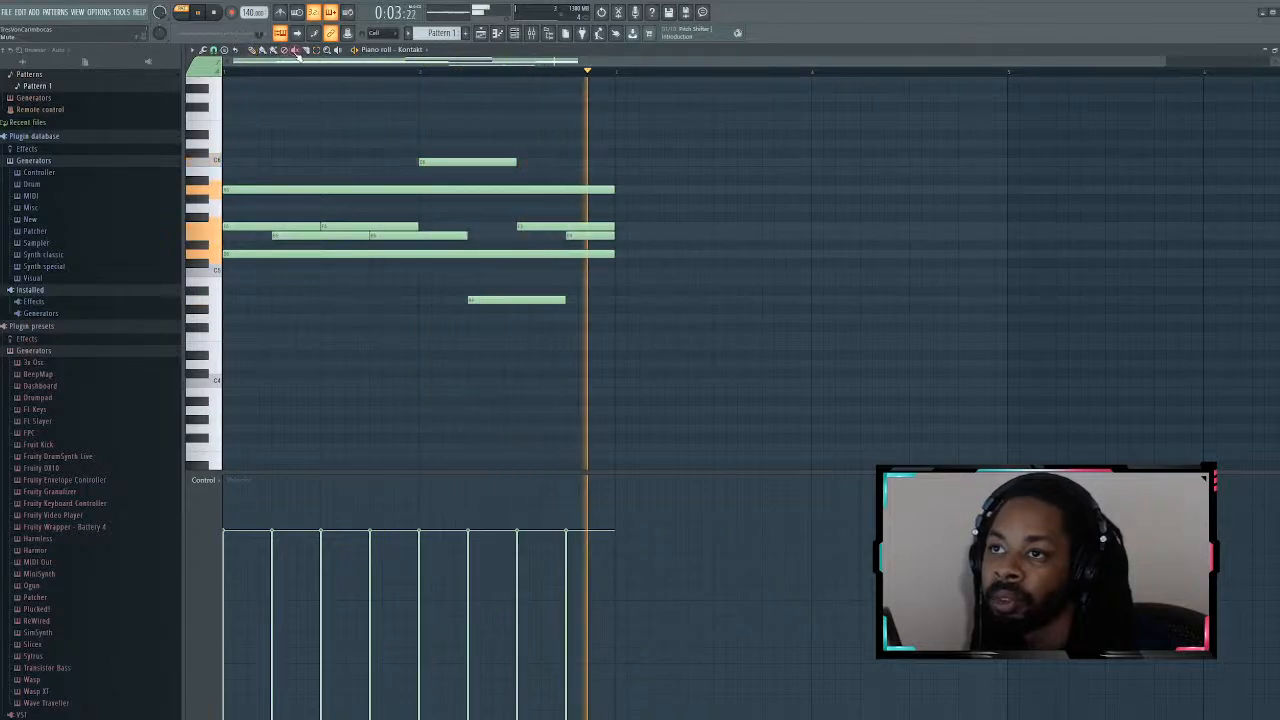
key("ctrl+a")
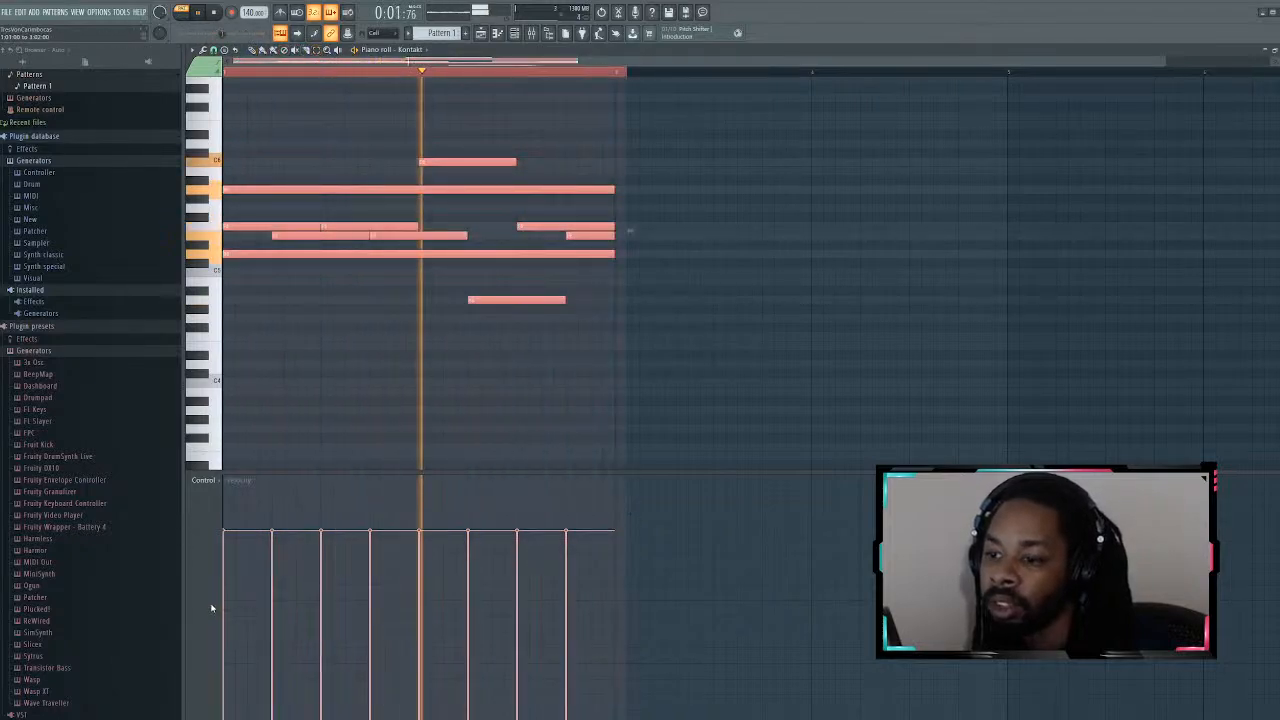
key("ctrl+d")
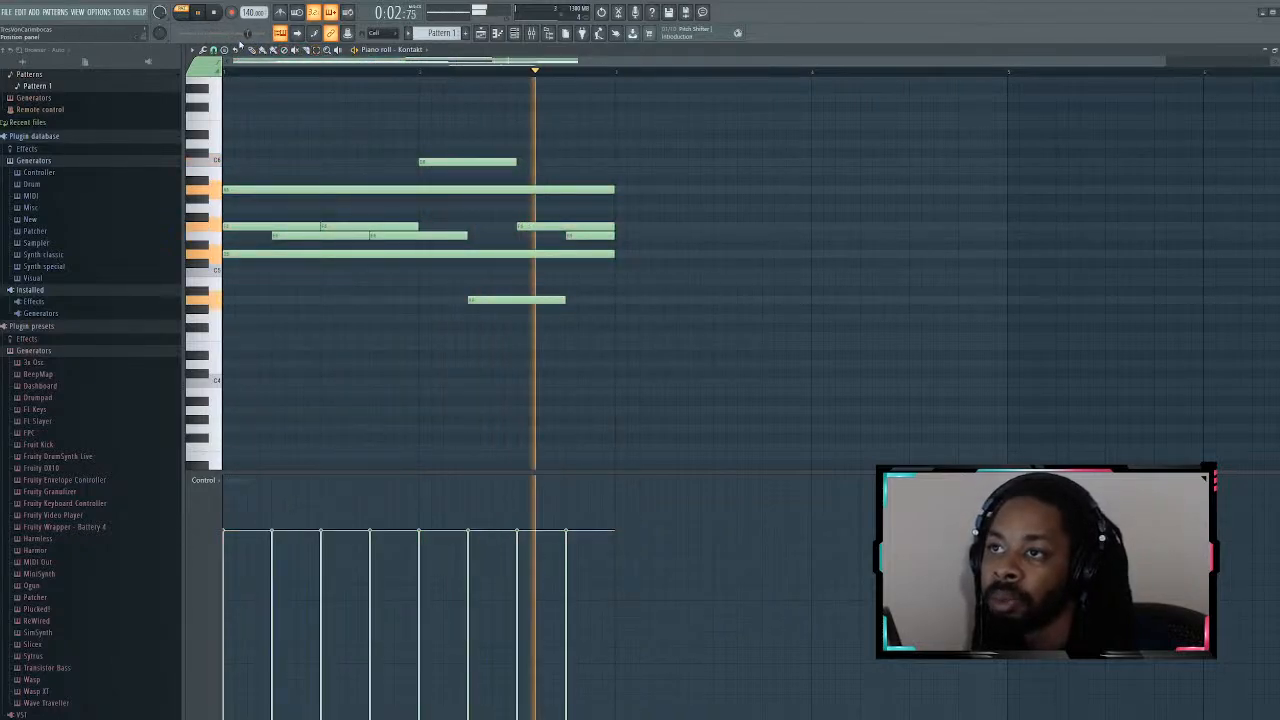
Step: Lower the velocities of the melody notes and vary them from note to note across both bars
left_click(547, 567)
mouse_move(540, 577)
left_mouse_down()
mouse_move(230, 586)
mouse_move(370, 643)
mouse_move(457, 634)
mouse_move(520, 596)
mouse_move(573, 633)
left_mouse_up()
left_click(286, 610)
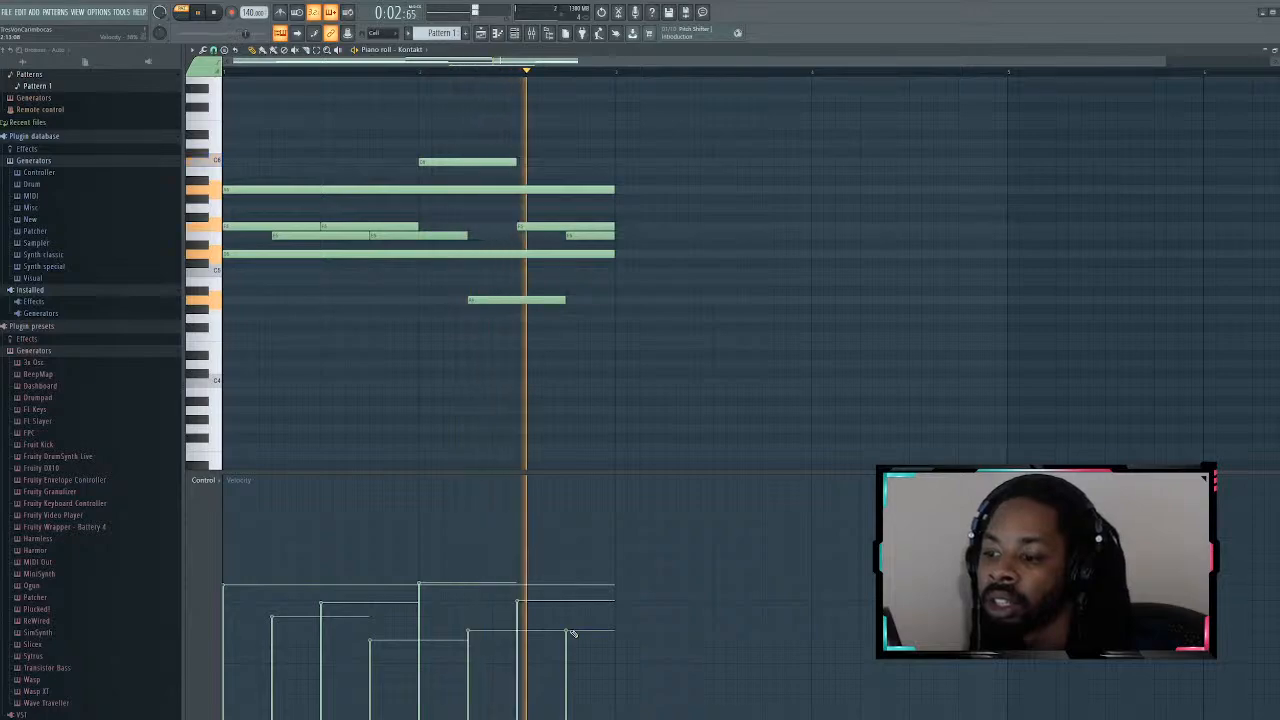
left_click_drag(425, 597, 421, 594)
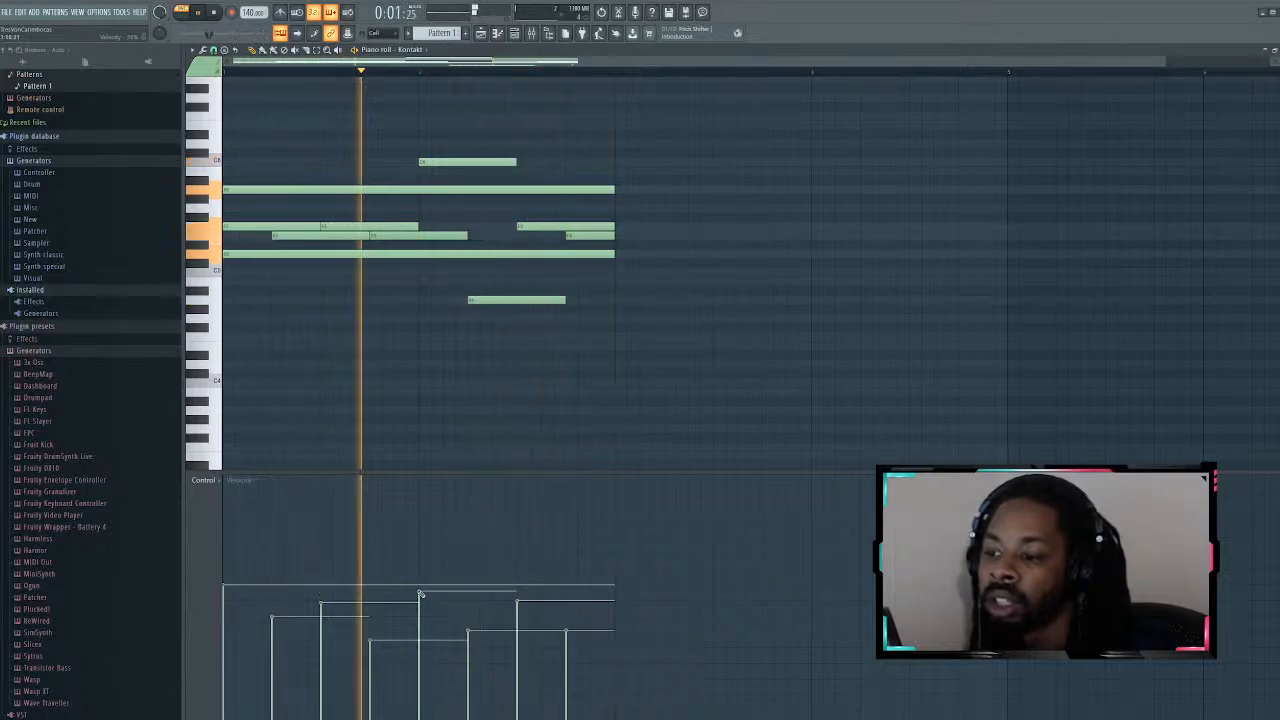
Step: Duplicate the complete two-bar melody into bars 3 and 4 and deselect the copied notes
left_click(515, 34)
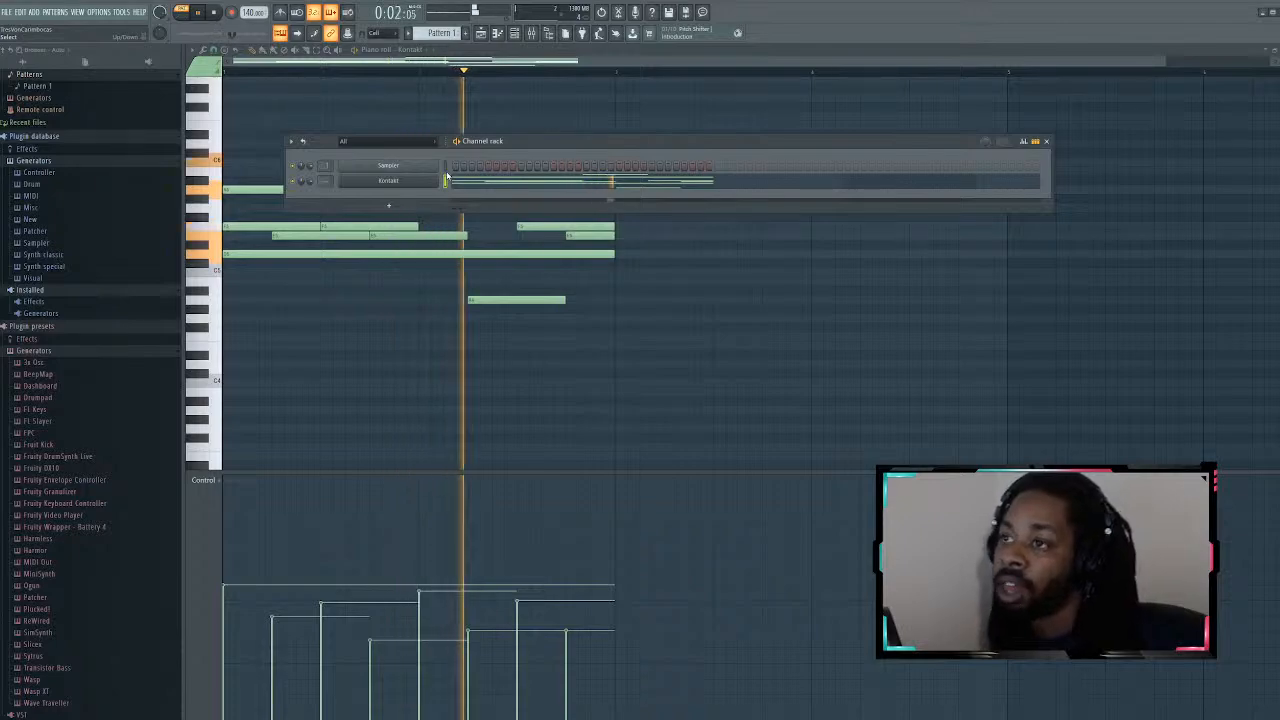
left_click(315, 50)
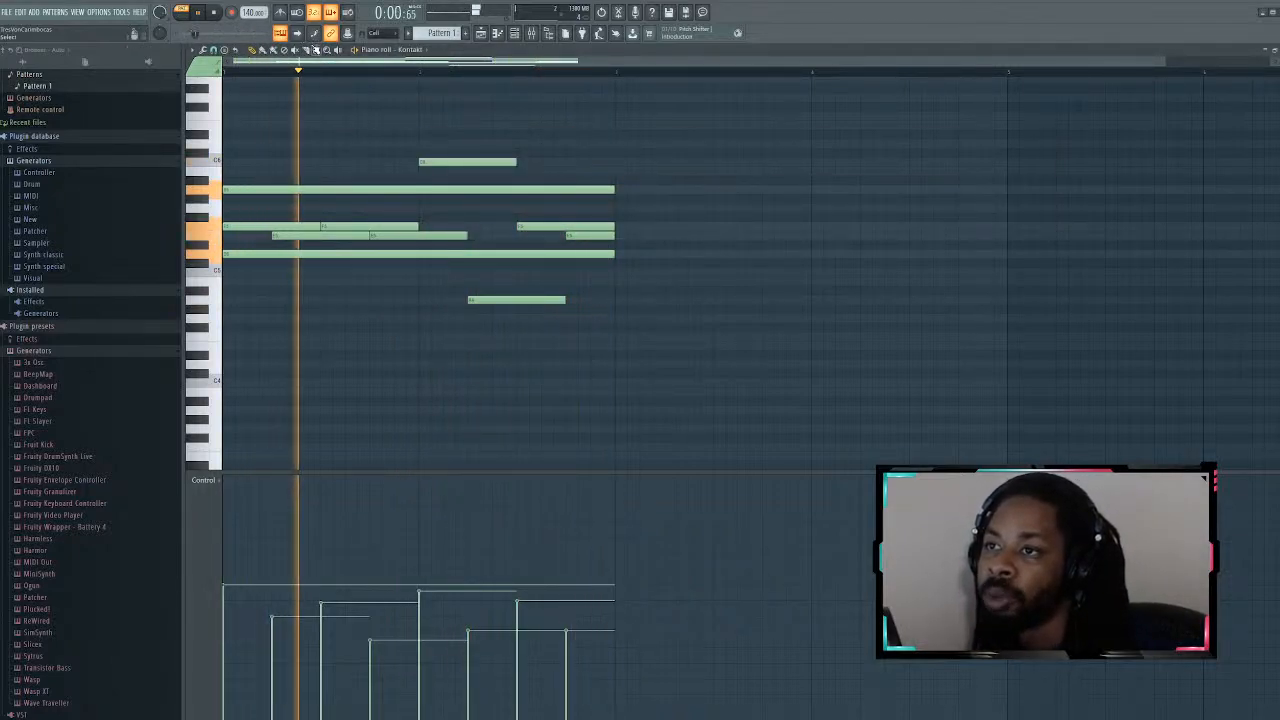
left_click_drag(612, 141, 226, 358)
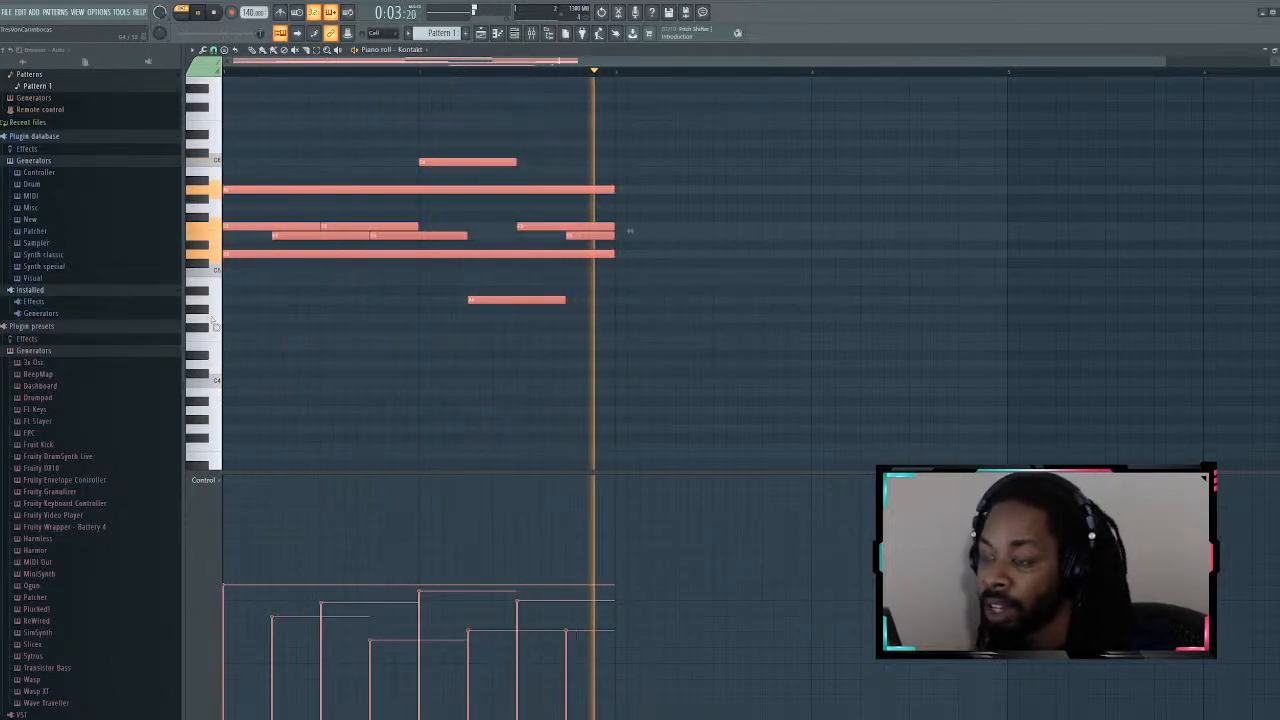
key("ctrl+b")
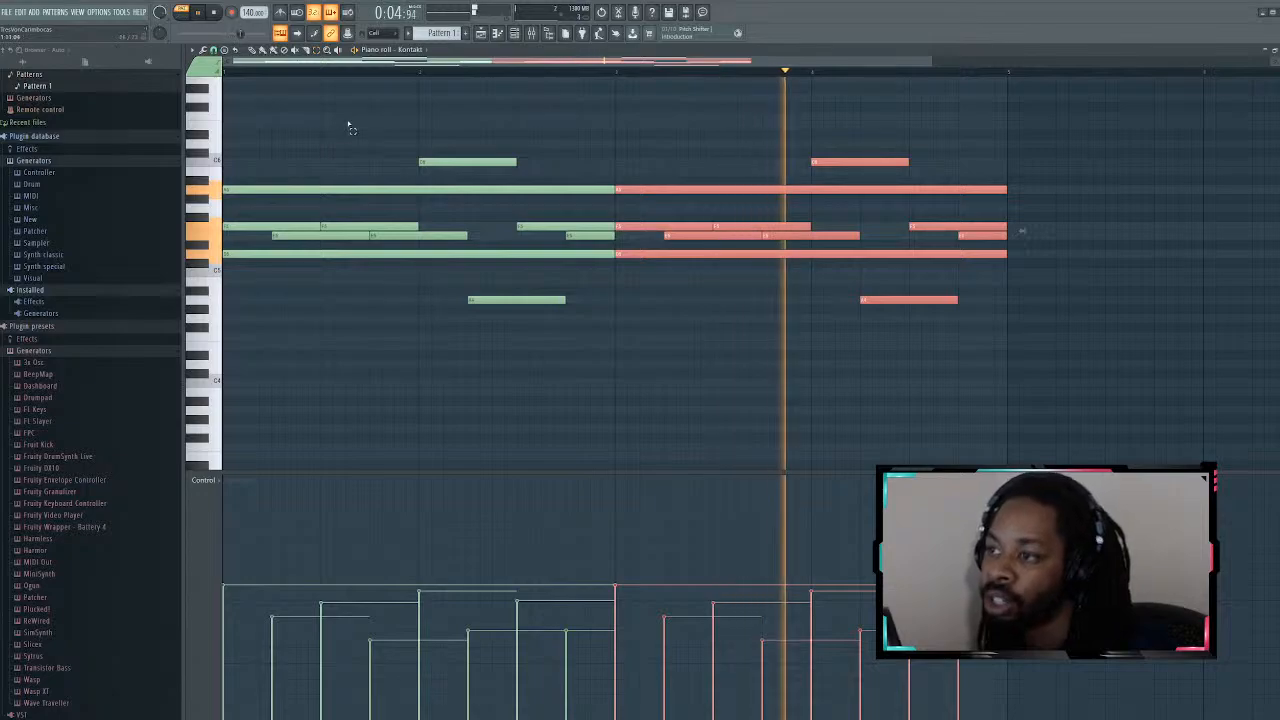
key("space")
left_click_drag(1010, 138, 1068, 315)
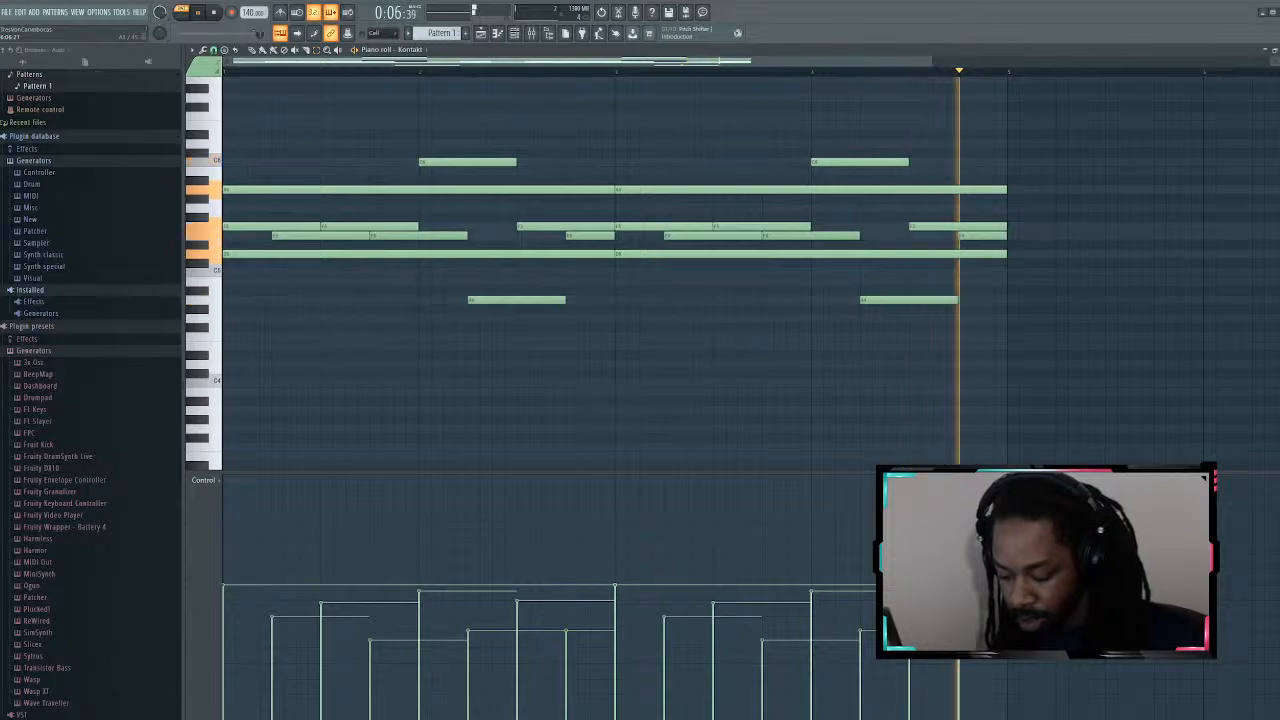
Step: Switch through the mixer, playlist, channel rack and piano roll windows to examine what each one shows
left_click(533, 36)
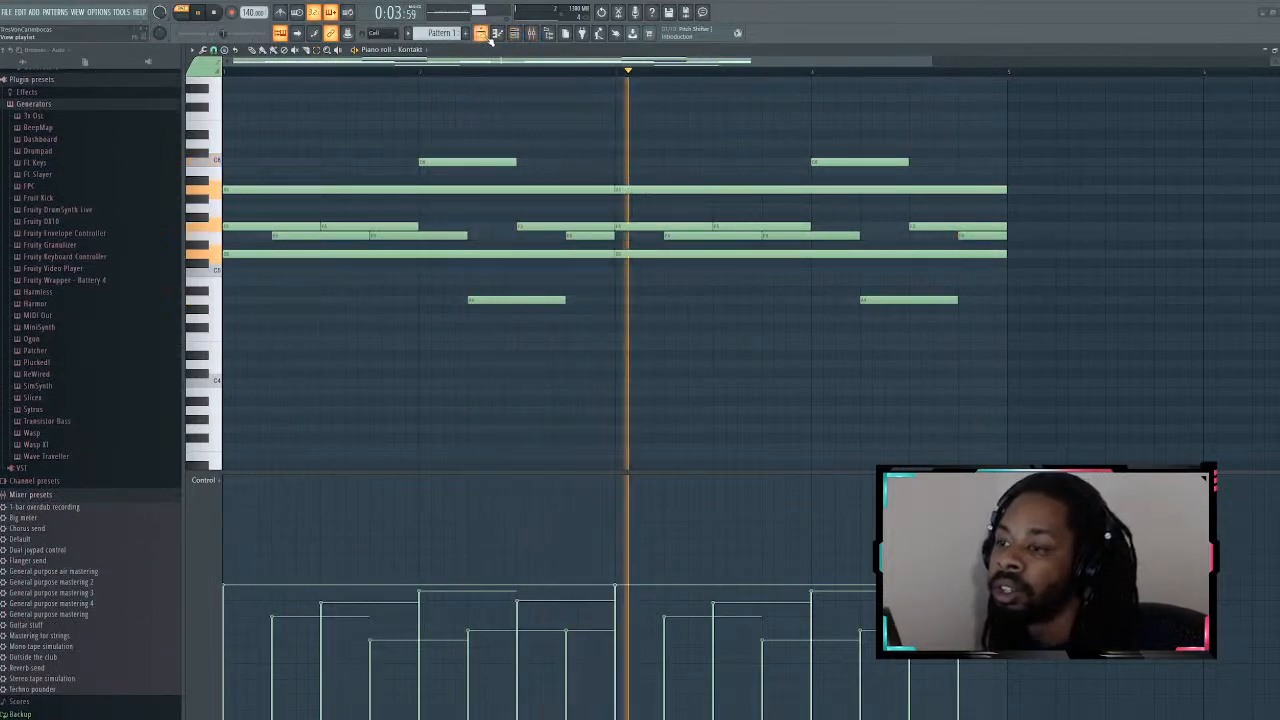
left_click(527, 36)
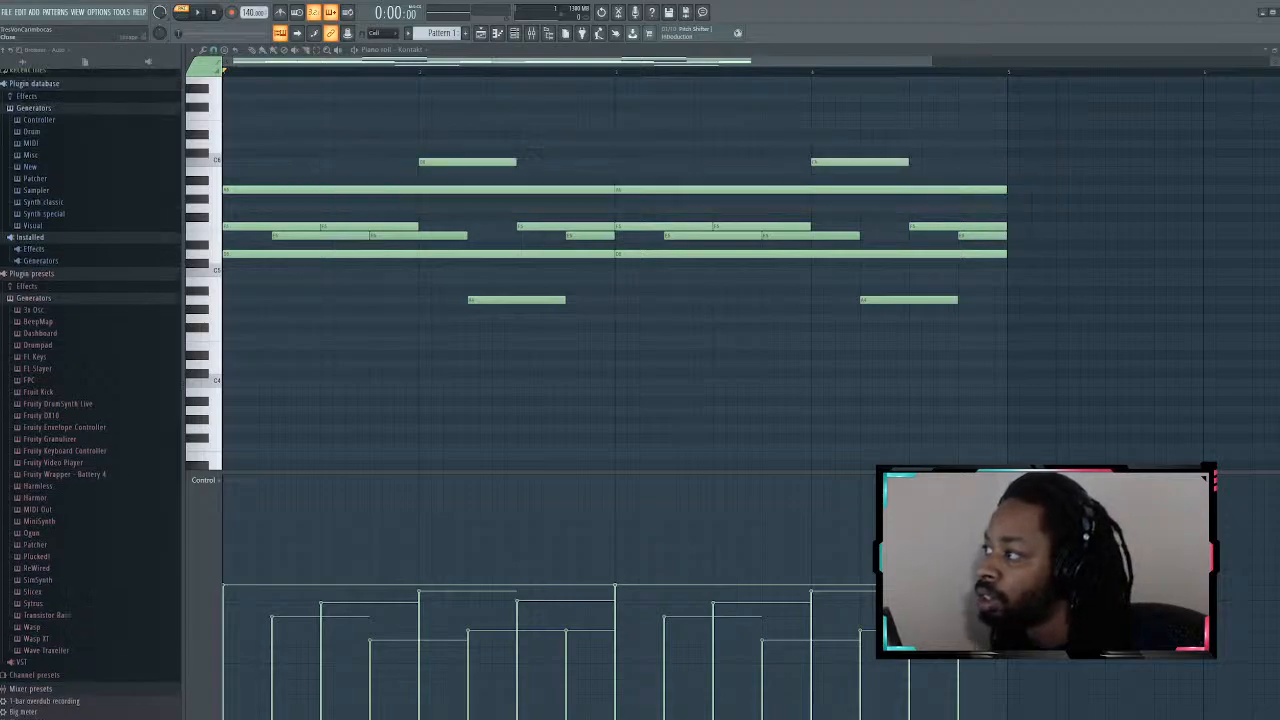
left_click(1274, 50)
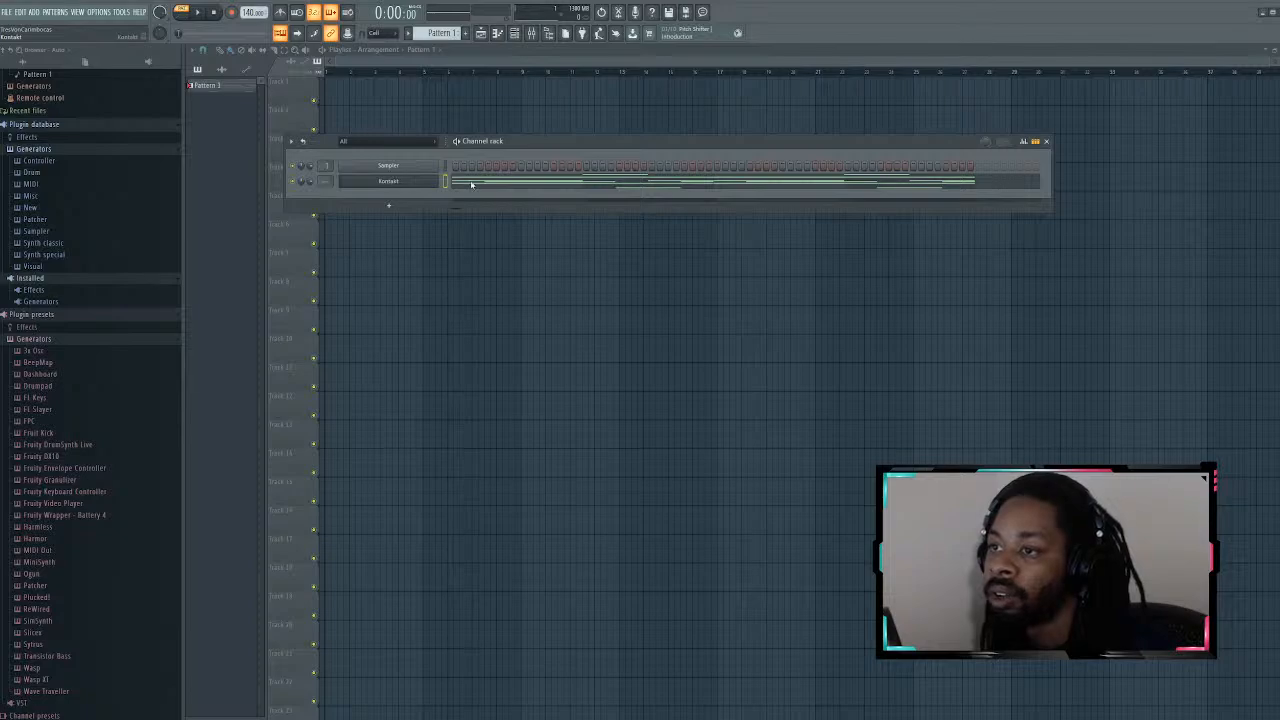
left_click(472, 184)
left_click(497, 33)
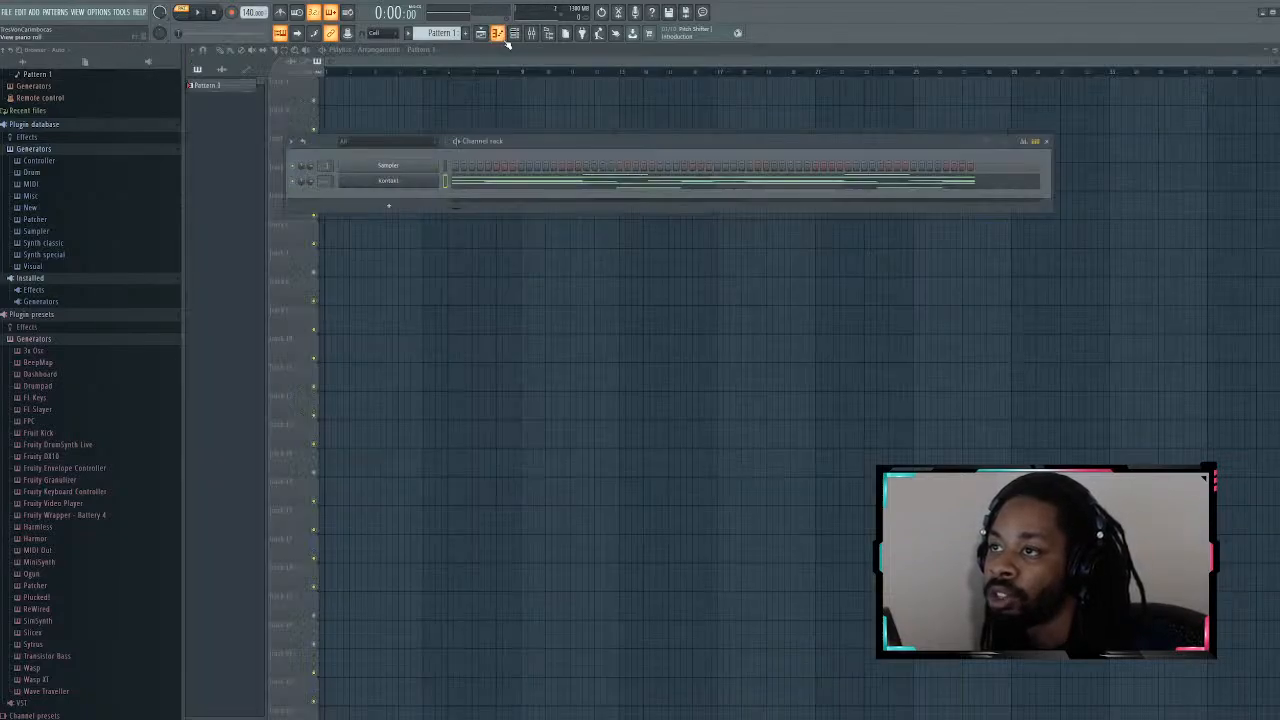
left_click(497, 33)
left_click(497, 33)
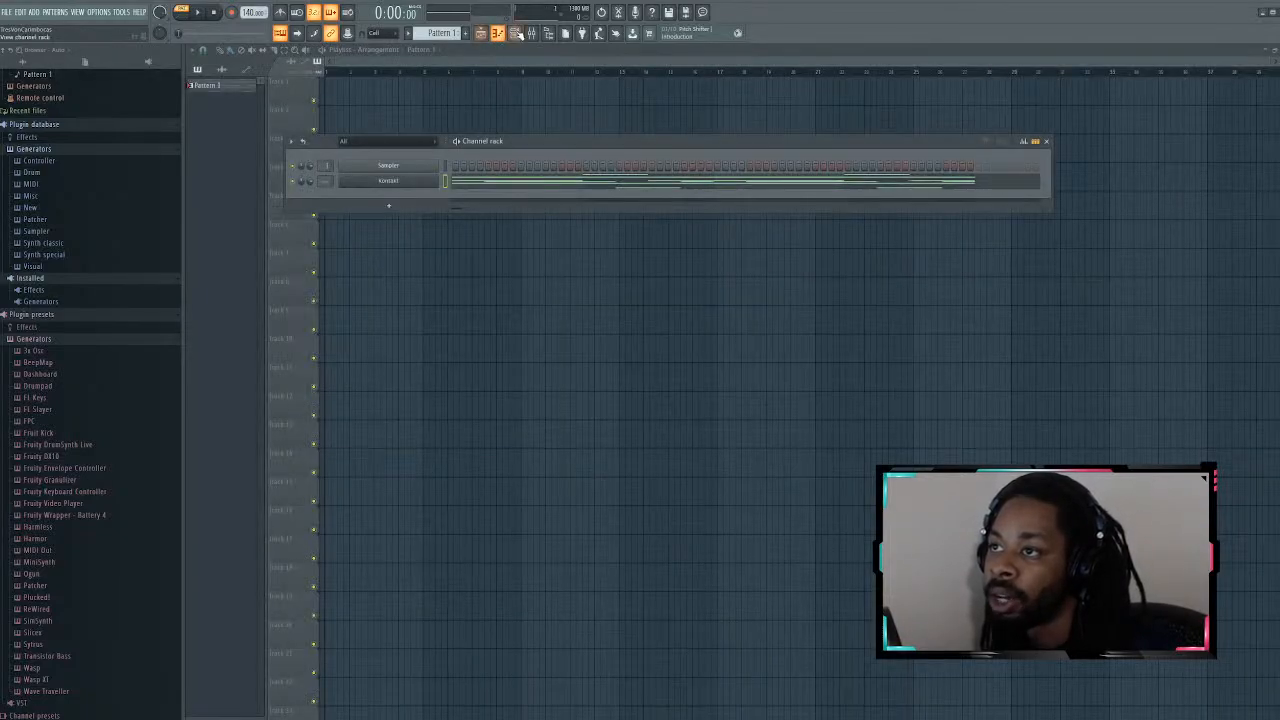
left_click(531, 33)
left_click(531, 33)
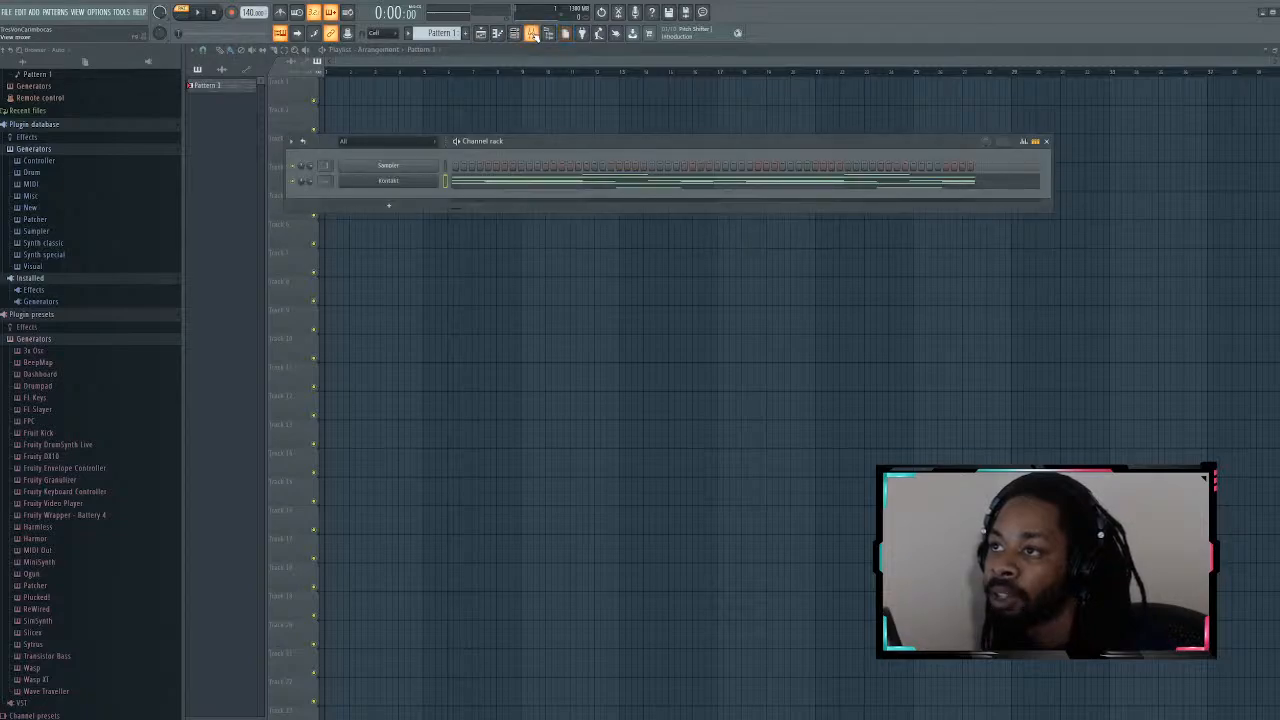
left_click(531, 33)
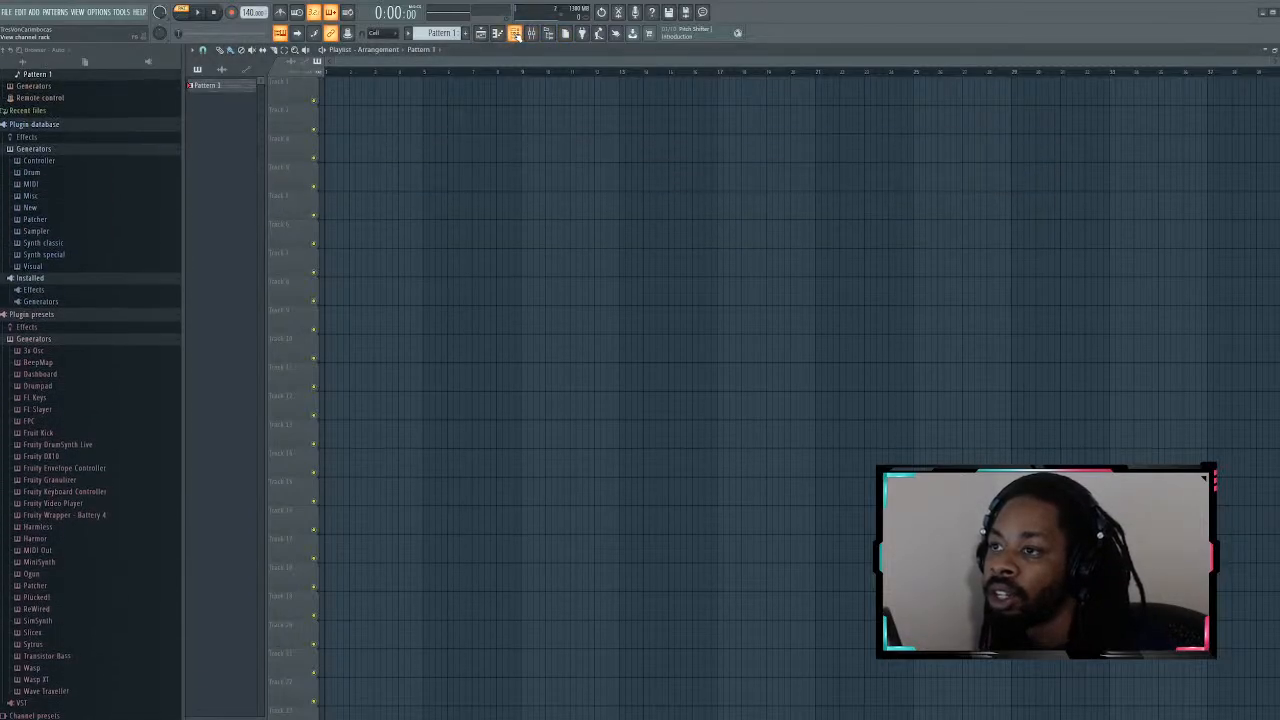
left_click(531, 33)
left_click(498, 33)
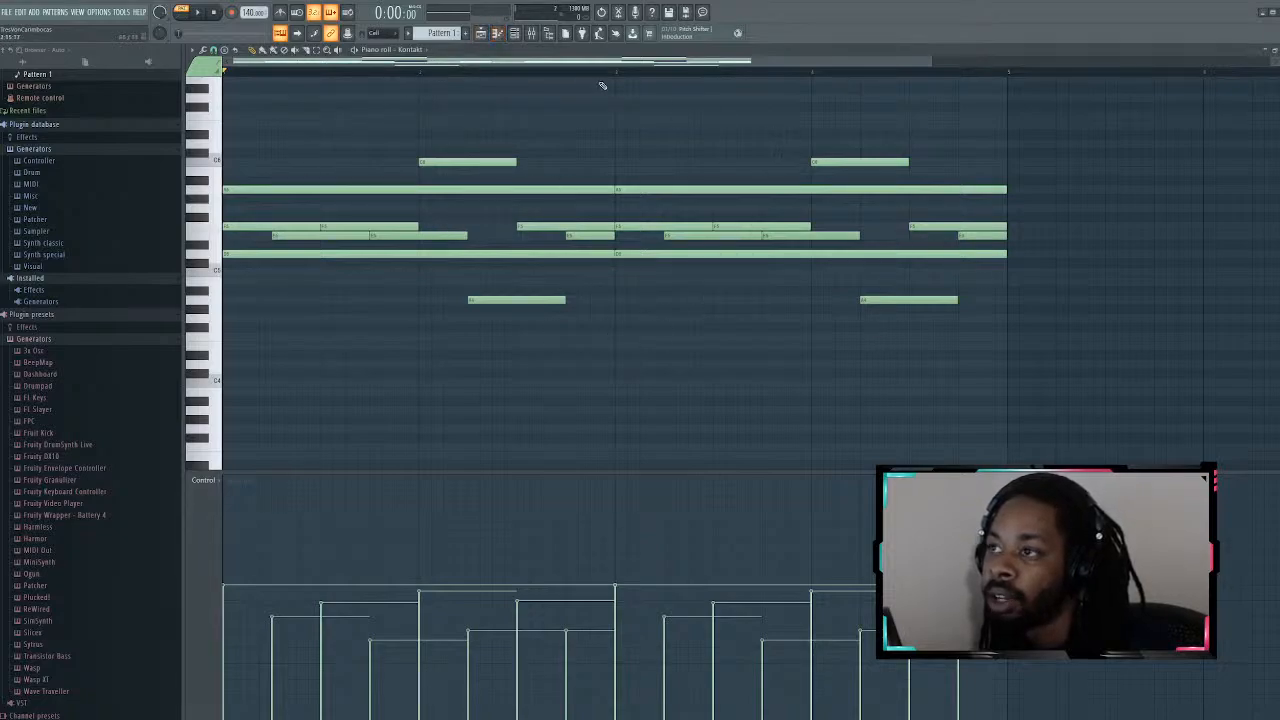
Step: Bring up the empty playlist and open the channel rack over it
left_click(481, 35)
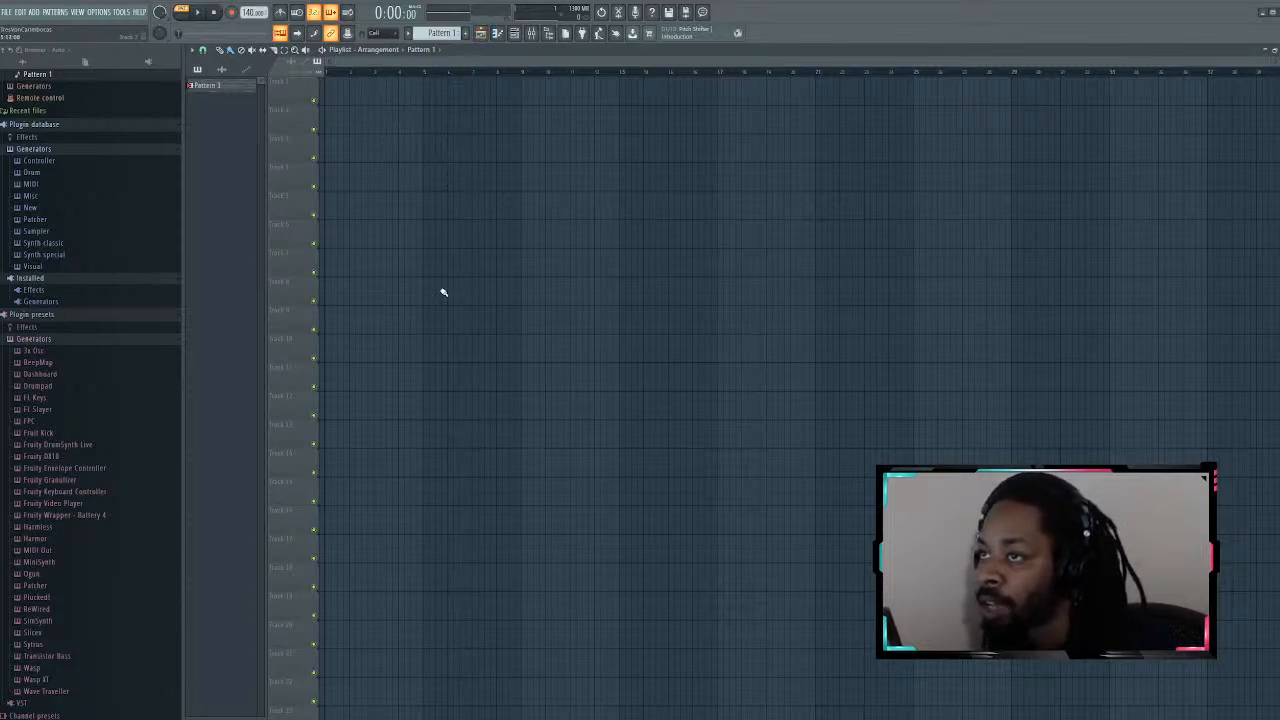
left_click(515, 33)
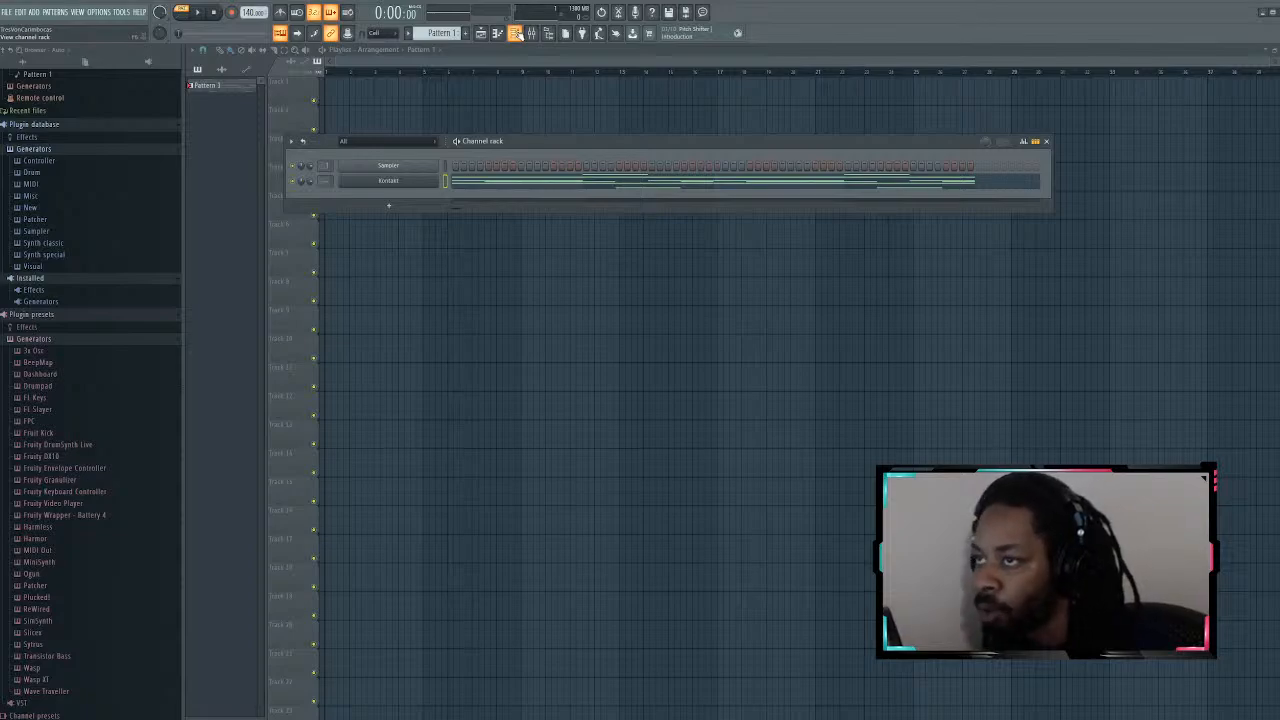
Step: Switch back and forth between the piano roll and the empty playlist to compare the Kontakt melody with the arrangement grid
left_click(494, 35)
left_click(481, 34)
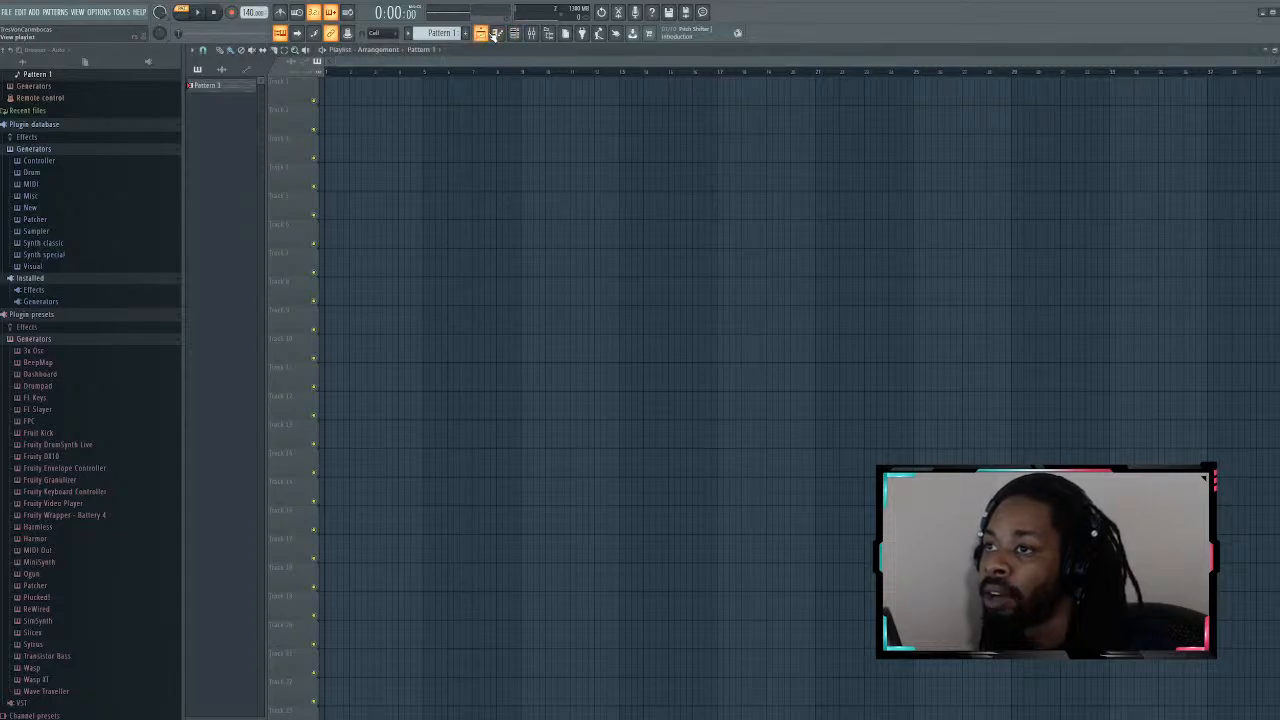
left_click(496, 34)
left_click(496, 34)
left_click(497, 34)
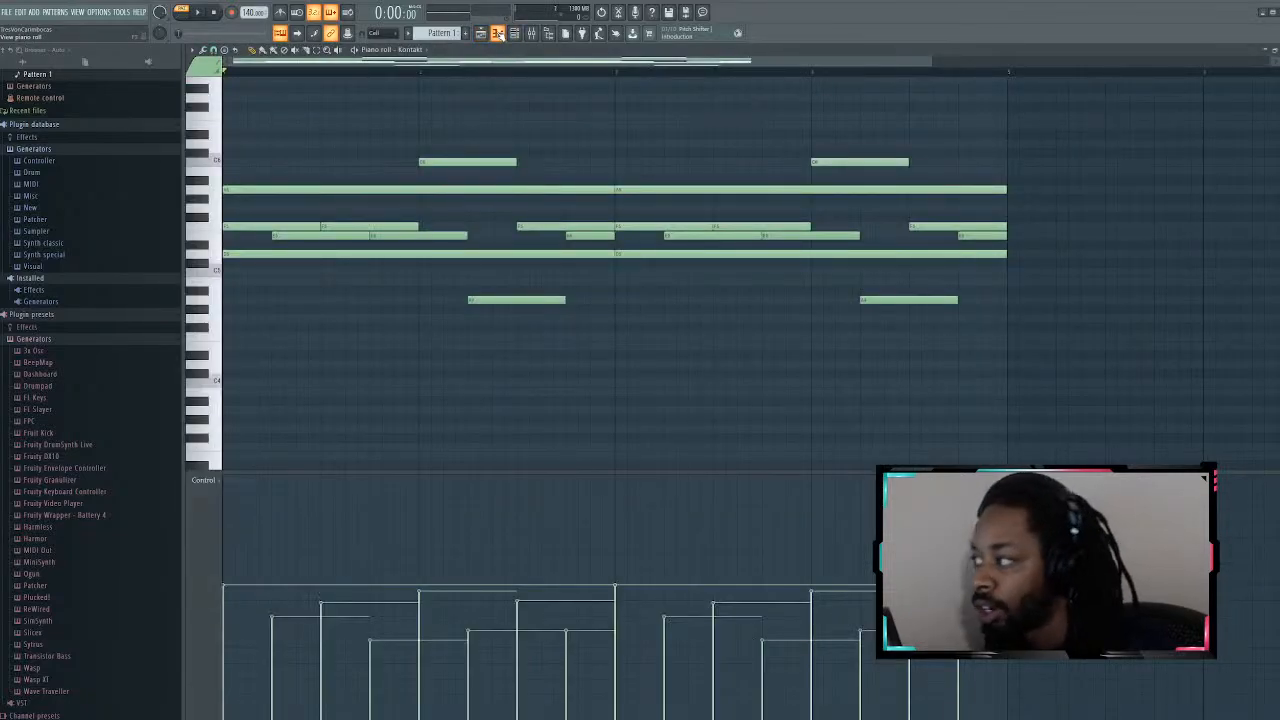
left_click(497, 34)
left_click(480, 33)
left_click(480, 33)
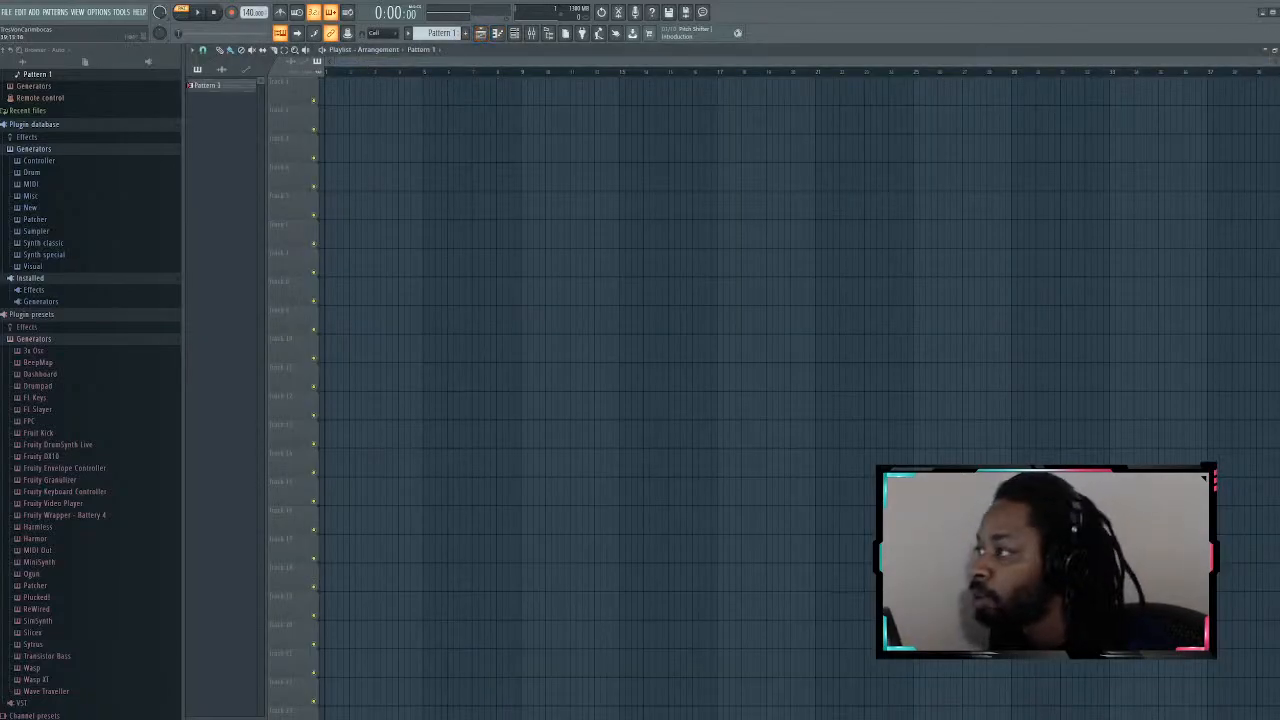
left_click_drag(1268, 57, 1135, 58)
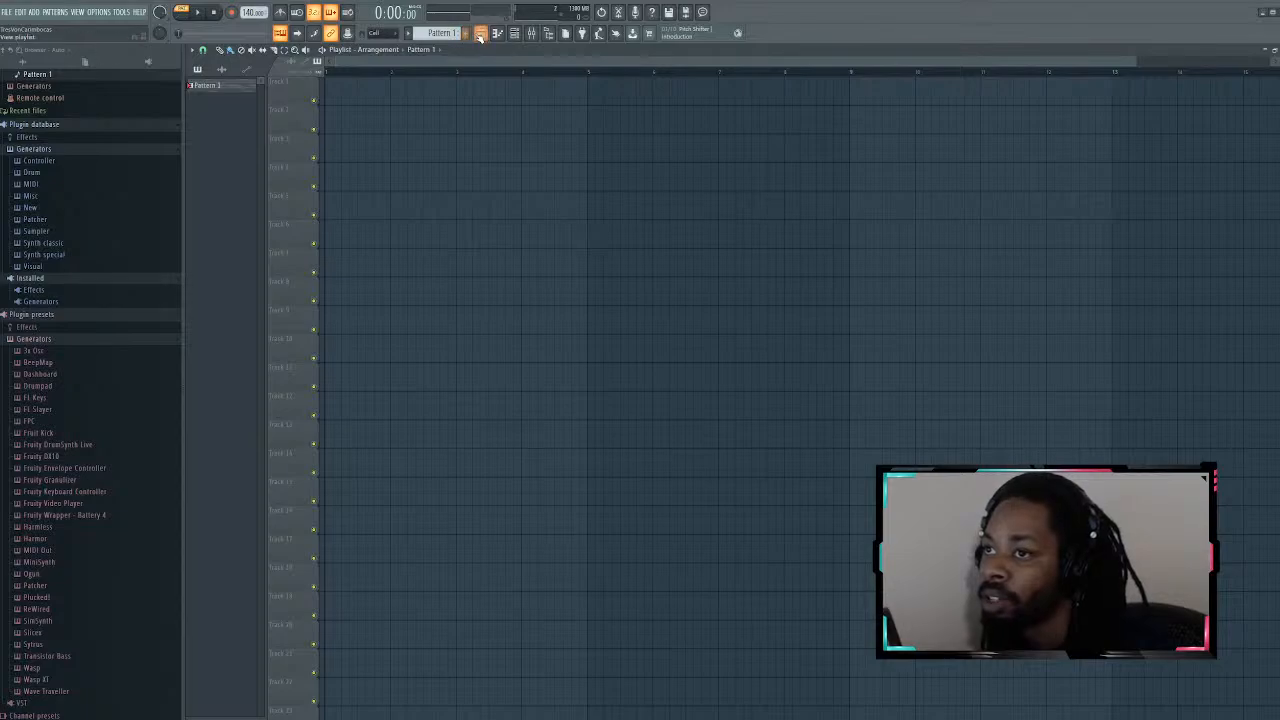
left_click(480, 34)
left_click(480, 34)
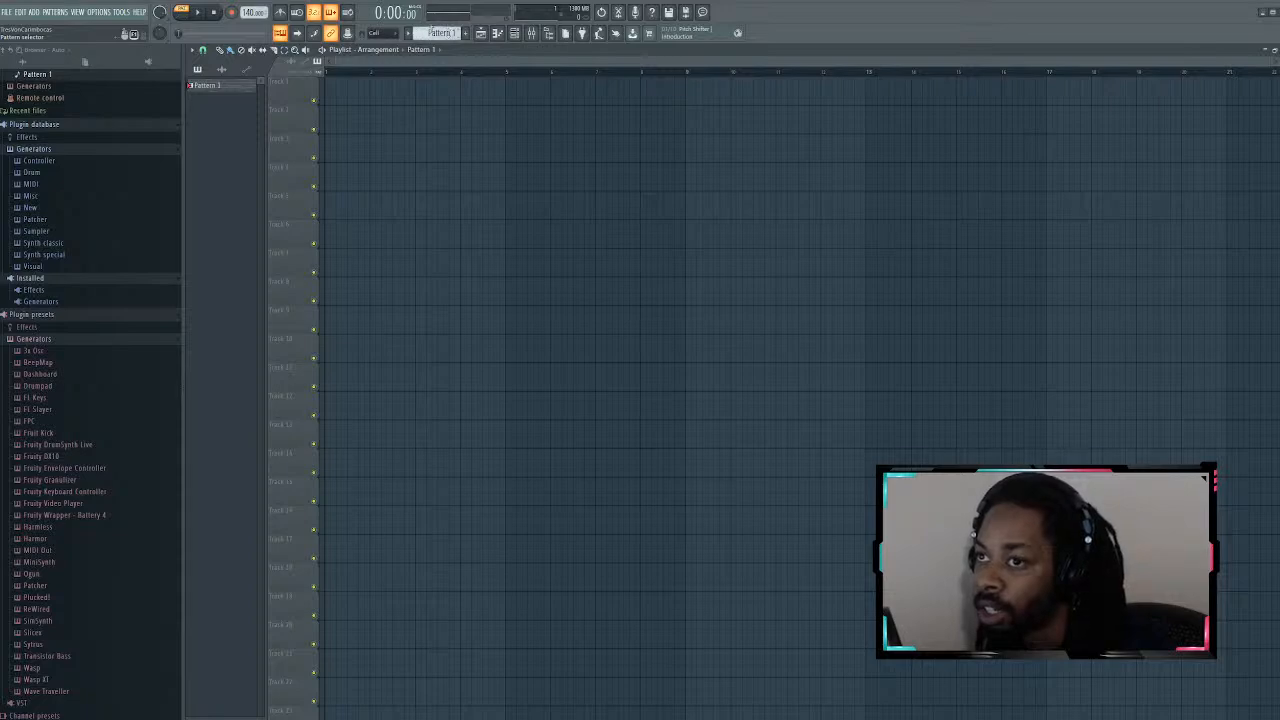
Step: Open the channel rack over the playlist to view the Sampler and Kontakt channels, and close it again
left_click(514, 33)
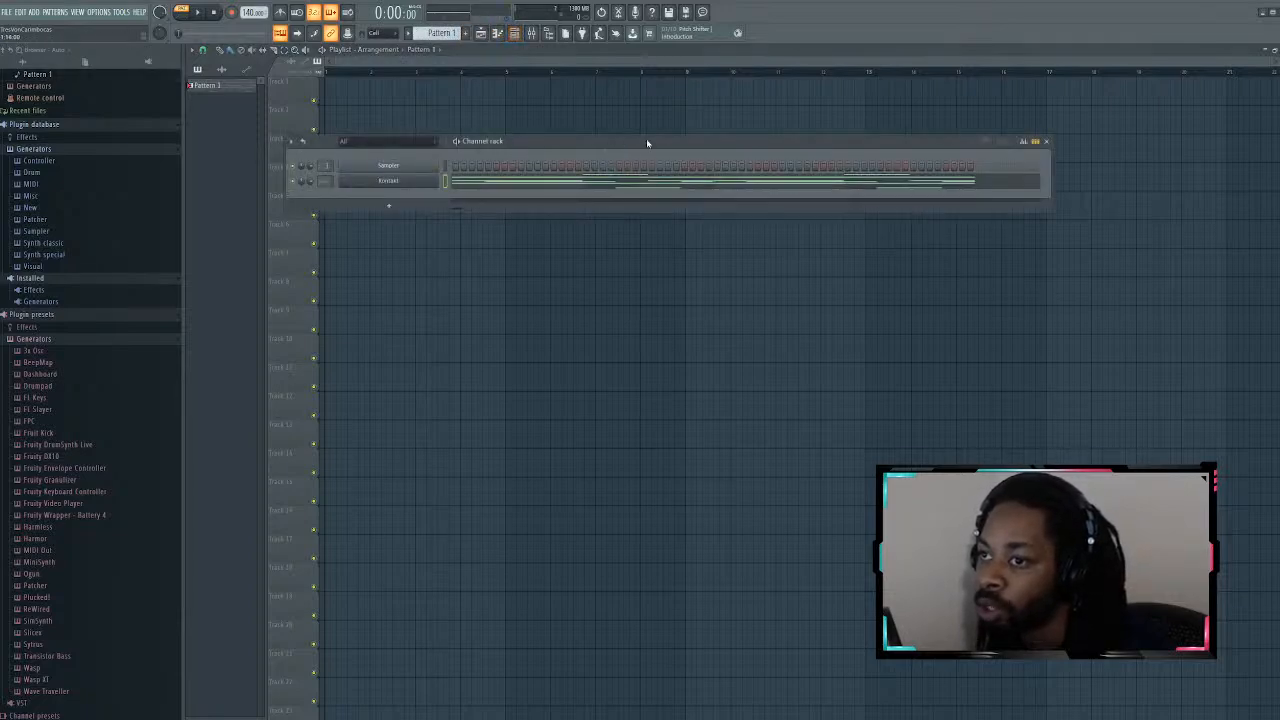
left_click_drag(646, 142, 635, 128)
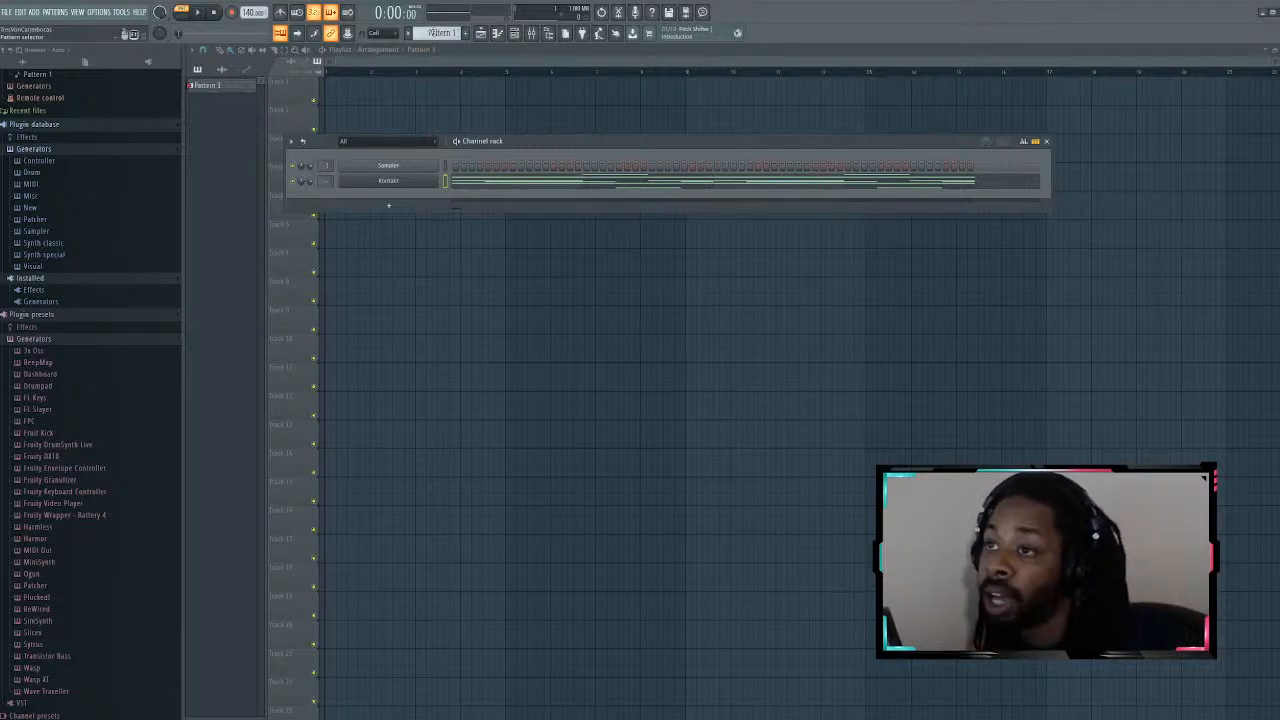
key("F4")
key("ctrl+z")
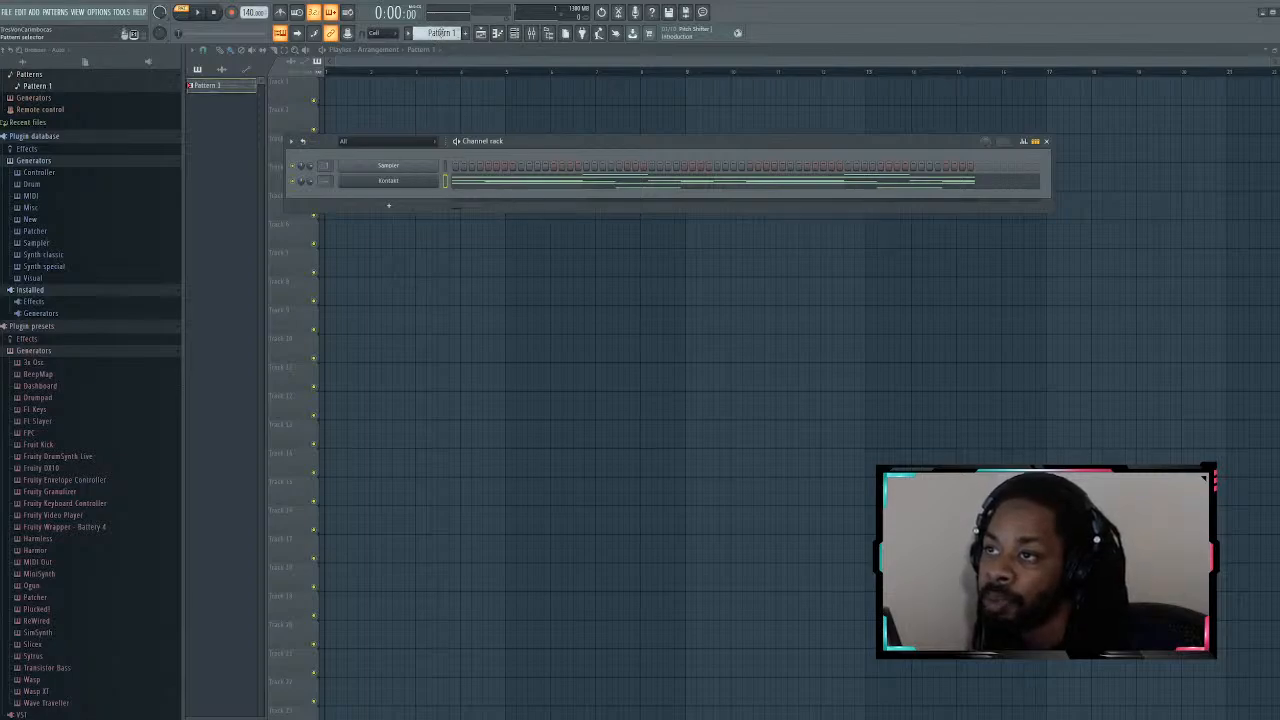
key("F6")
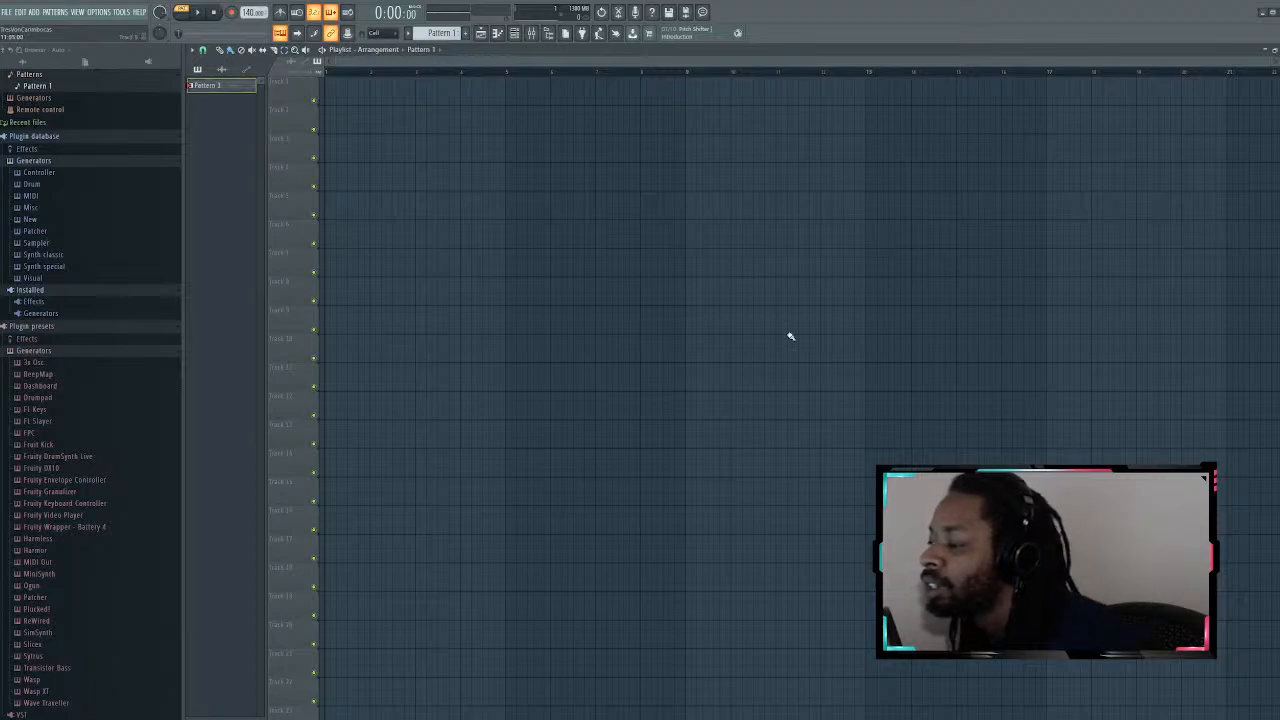
Step: Try out placing, moving and deleting a Pattern 1 clip on Track 1 of the playlist
left_click(329, 101)
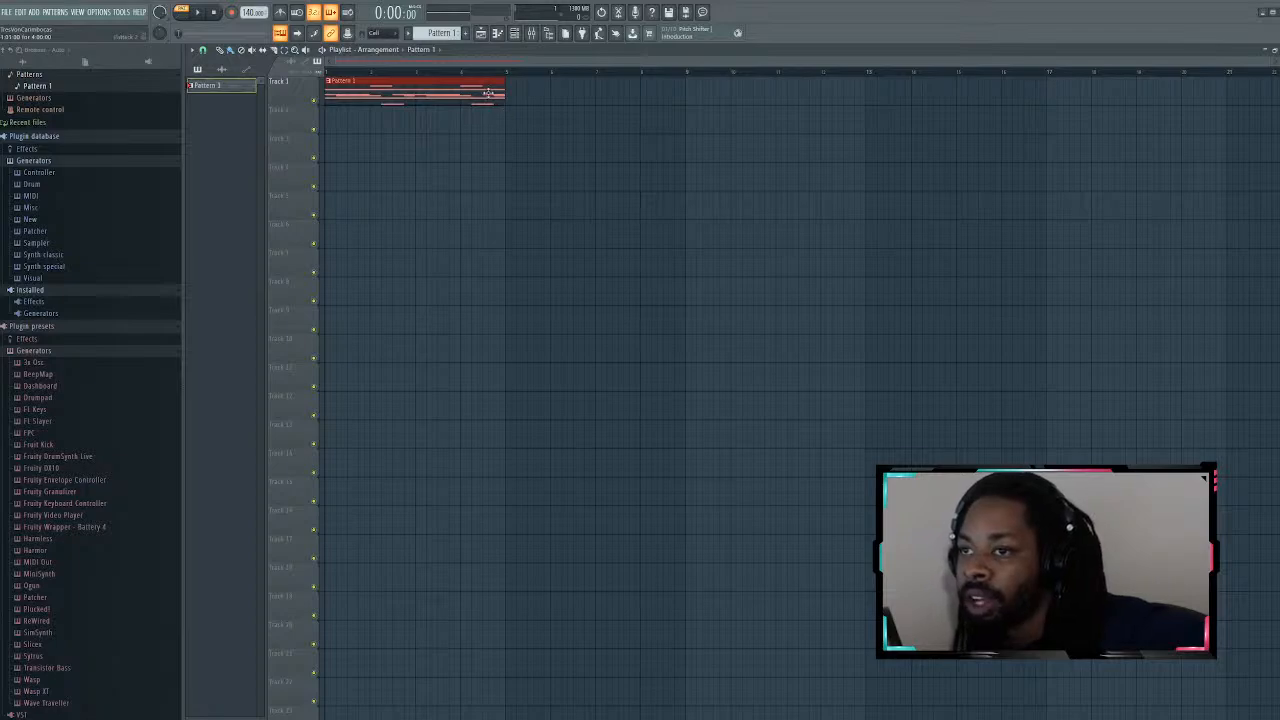
mouse_move(503, 85)
left_mouse_down()
mouse_move(706, 112)
mouse_move(508, 108)
left_mouse_up()
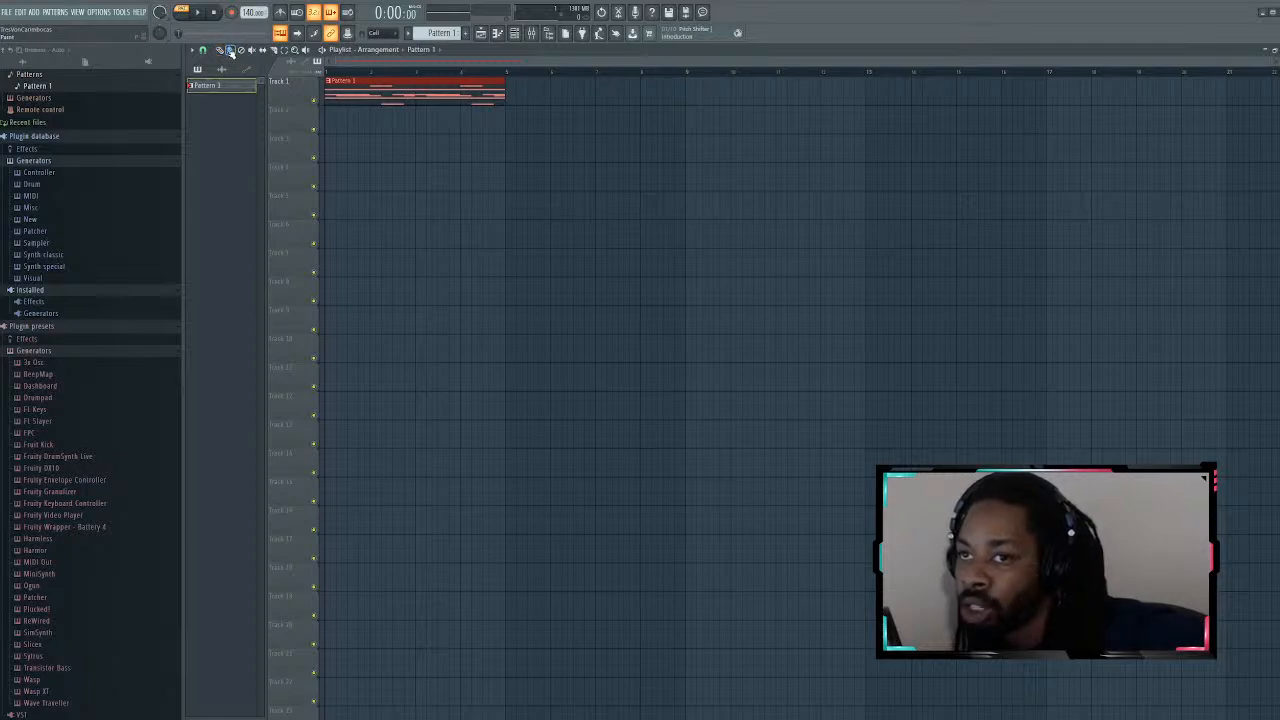
right_click(505, 100)
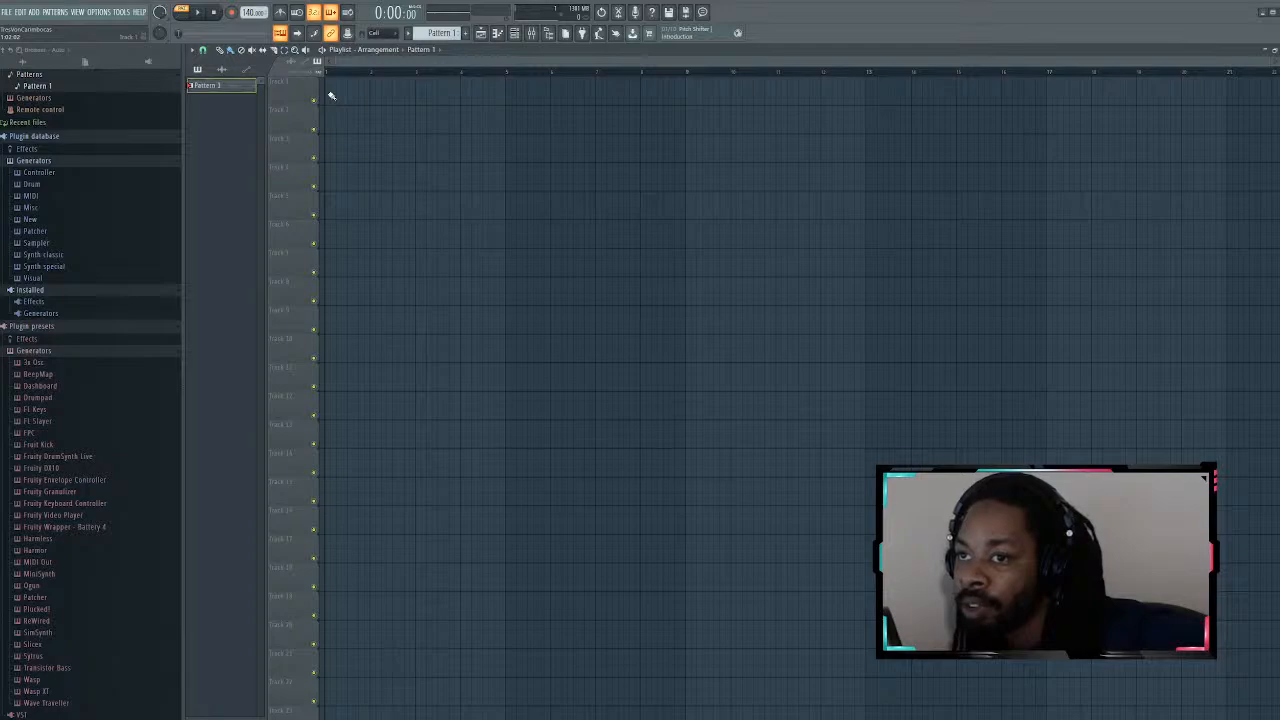
left_click(332, 95)
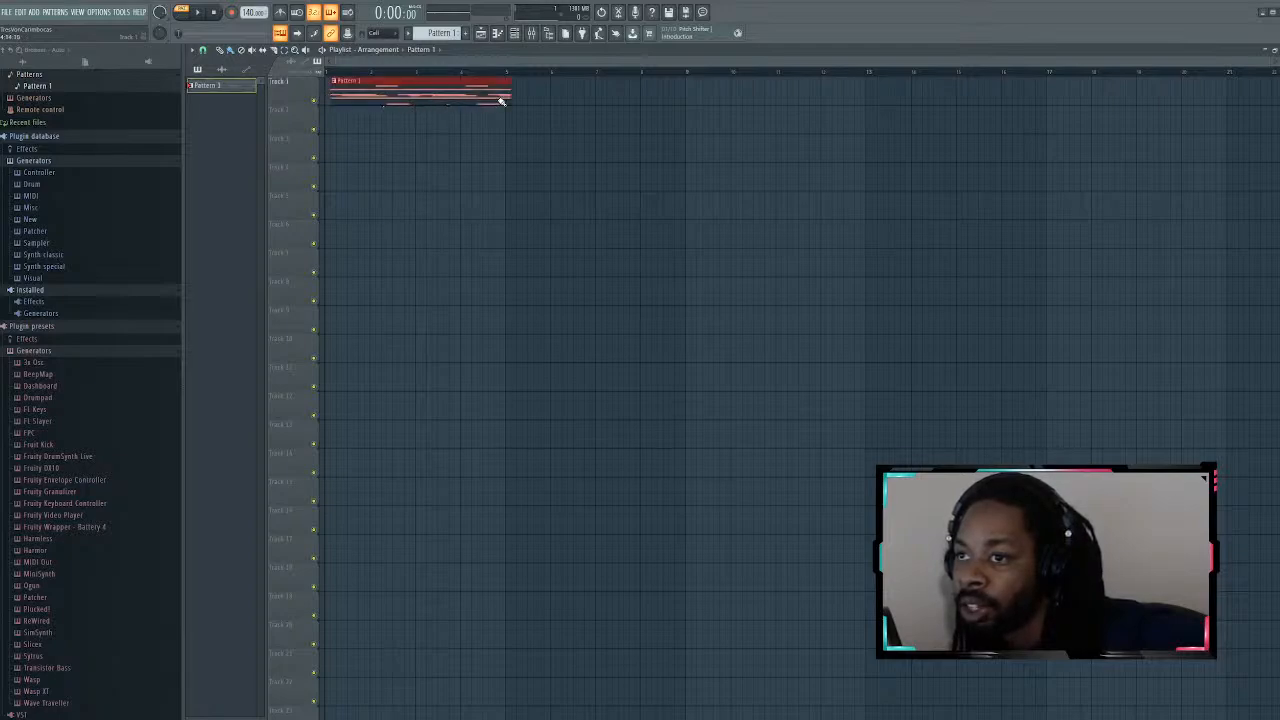
mouse_move(502, 102)
left_mouse_down()
mouse_move(1153, 91)
mouse_move(282, 91)
left_mouse_up()
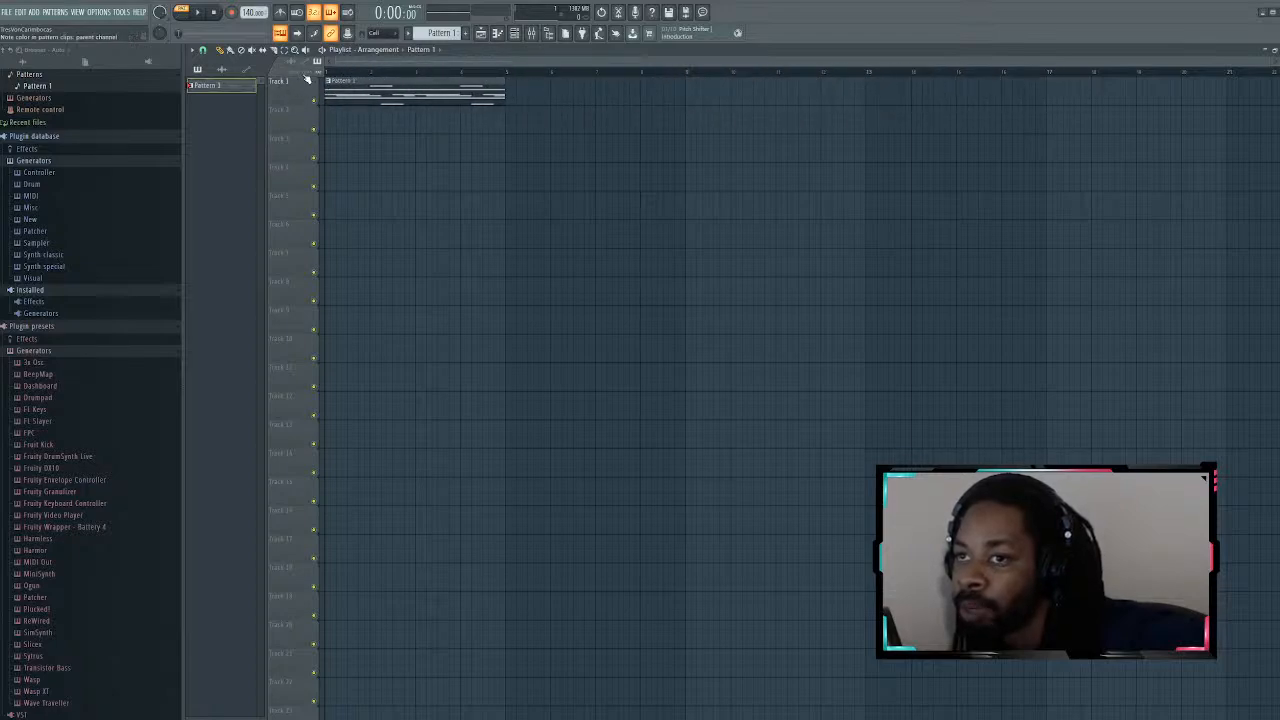
left_click(230, 51)
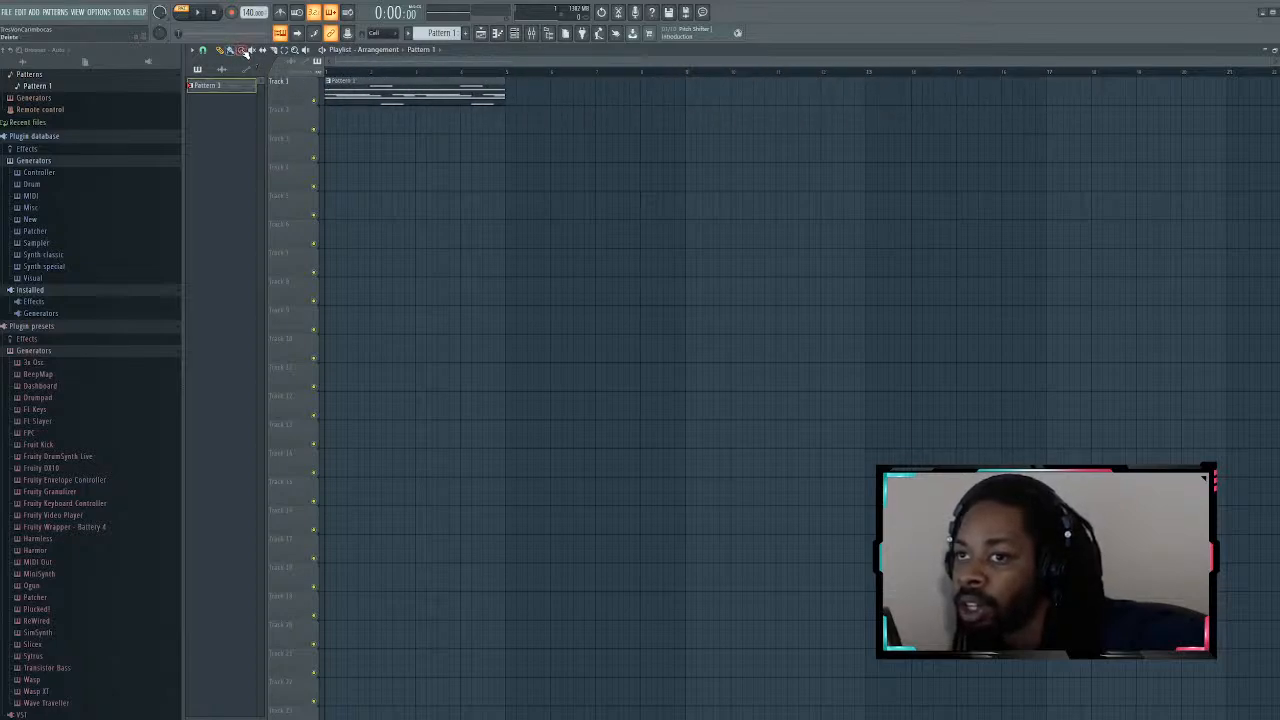
right_click(433, 99)
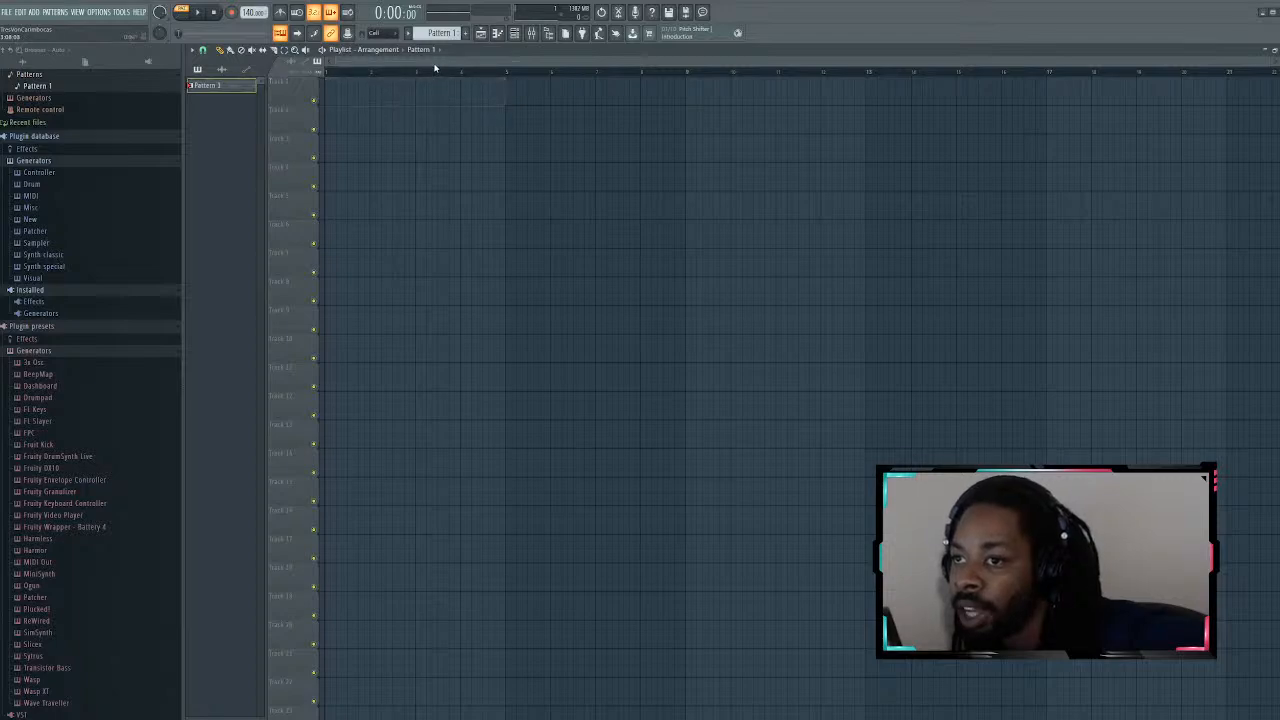
left_click(394, 101)
right_click(405, 93)
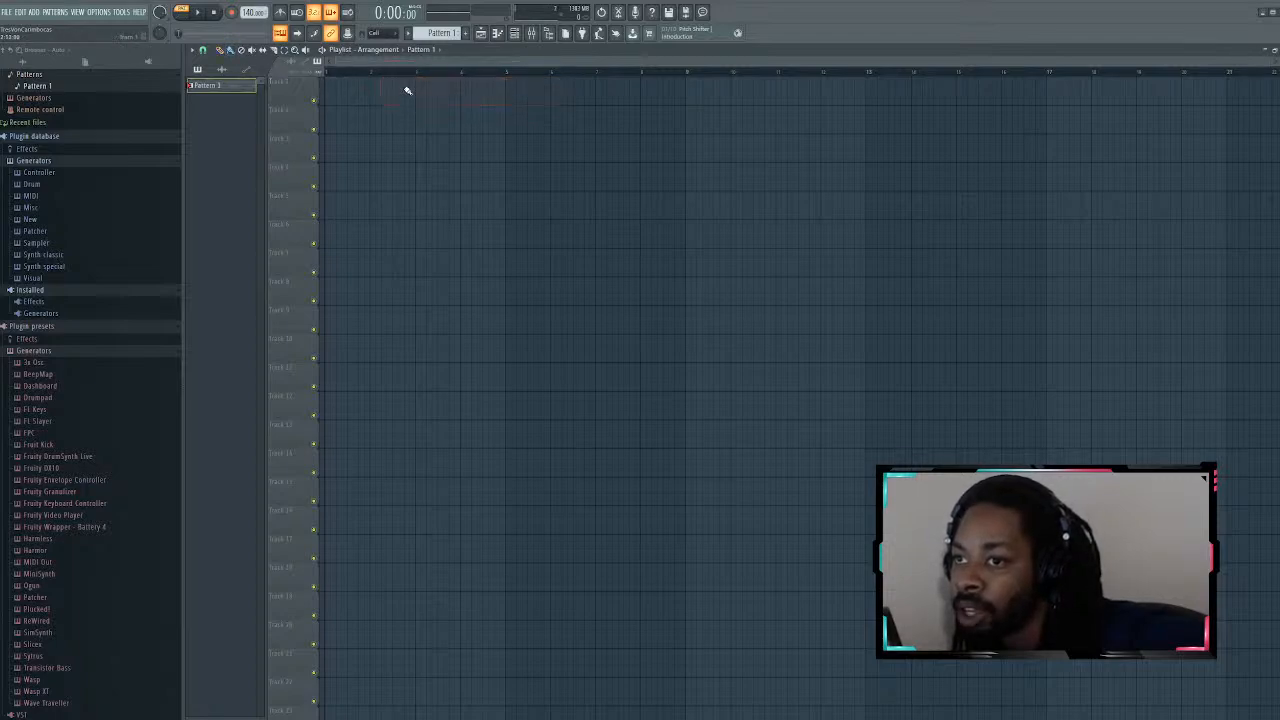
Step: Place two Pattern 1 clips back to back on Track 1, starting at bars 1 and 5
left_click(329, 98)
left_click(510, 98)
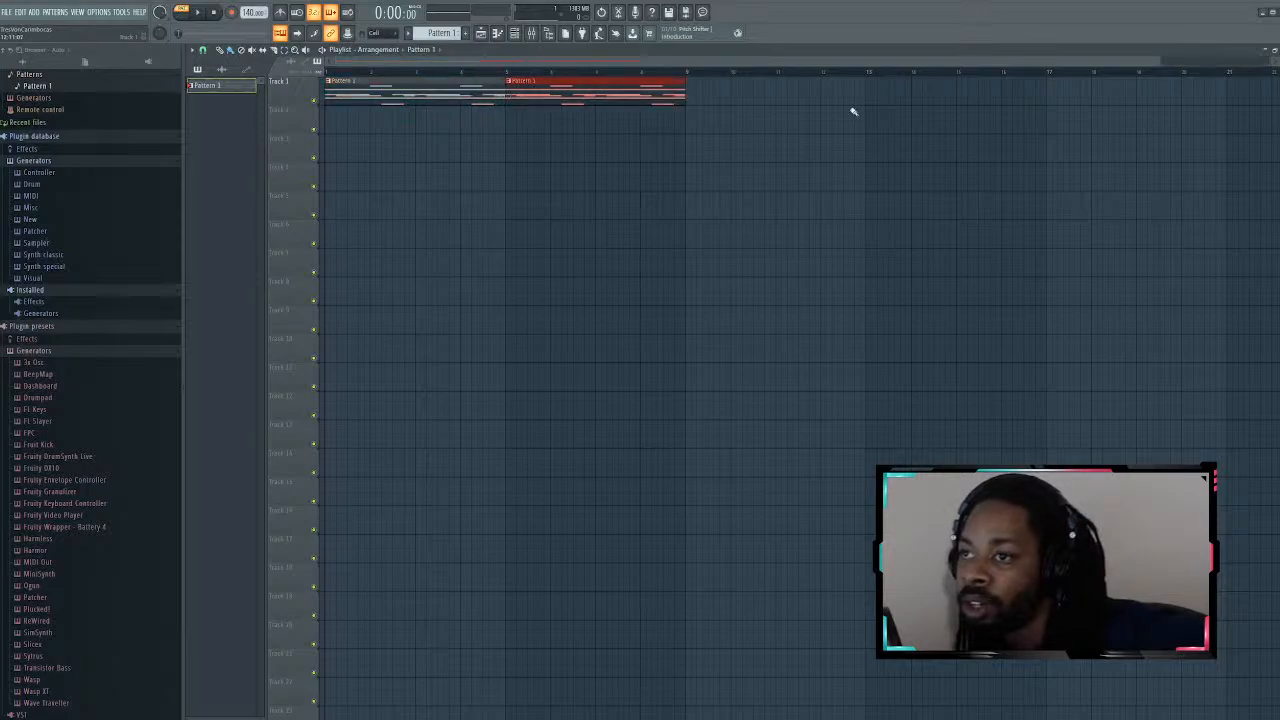
scroll(1162, 64, "right", 1)
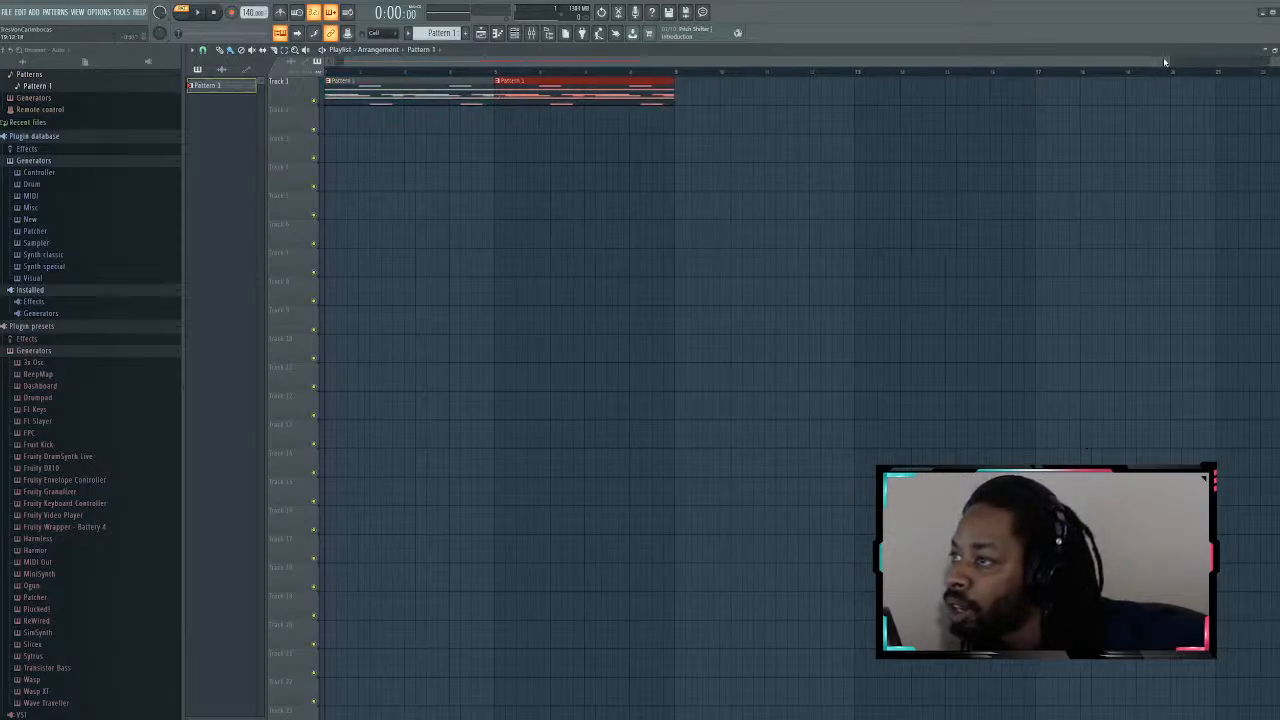
scroll(1164, 62, "up", 1)
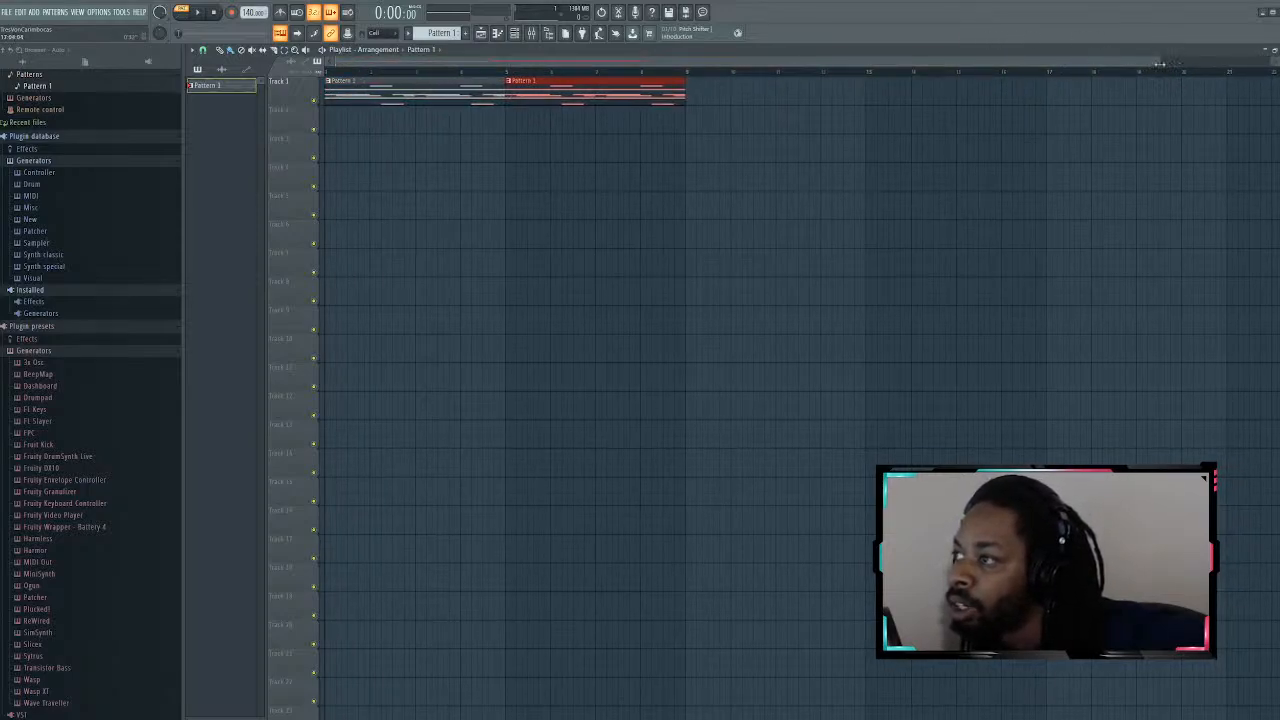
scroll(1160, 64, "down", 2)
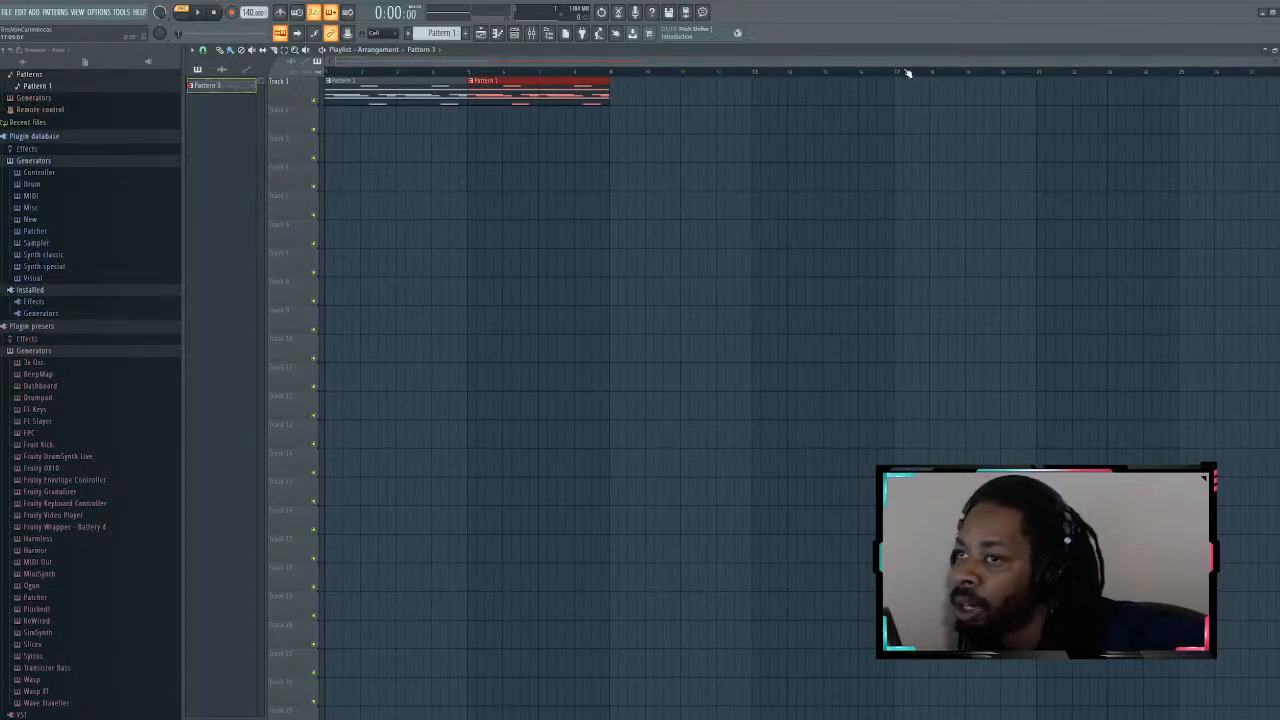
Step: Open Kontakt's piano roll from the channel rack and add a two-bar D4 bass note under bars 1 and 2
left_click(523, 42)
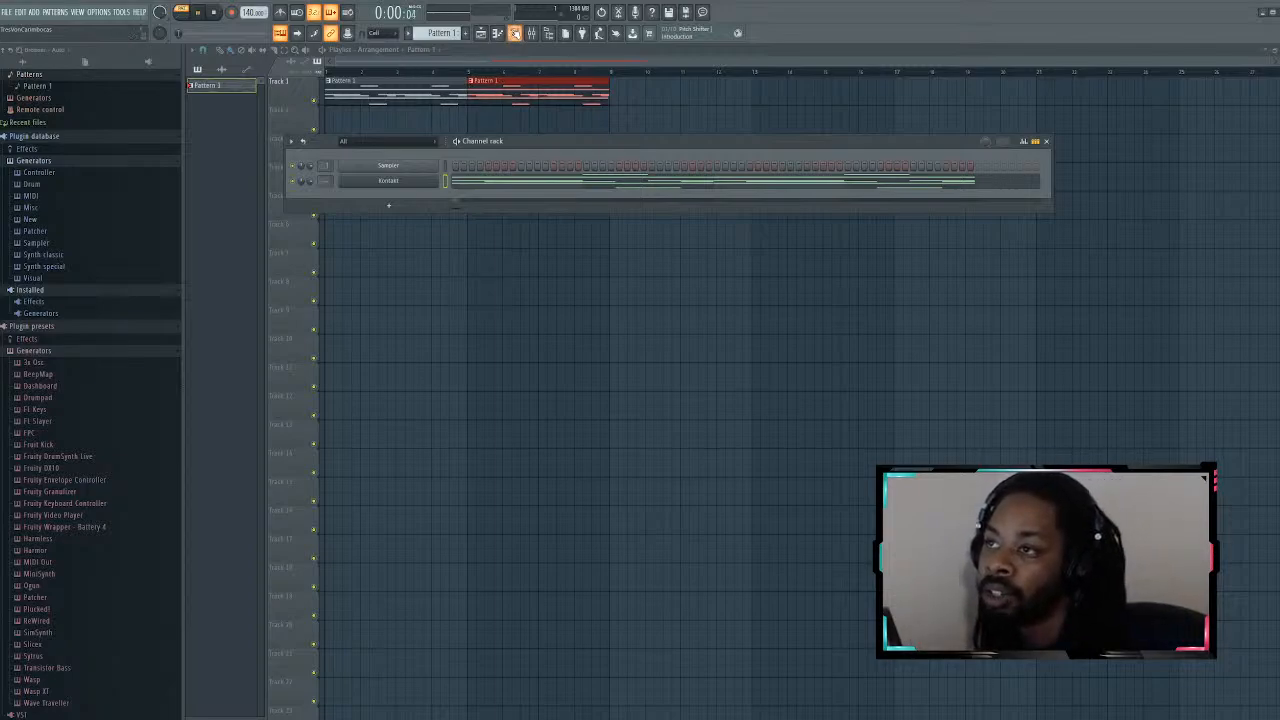
key("space")
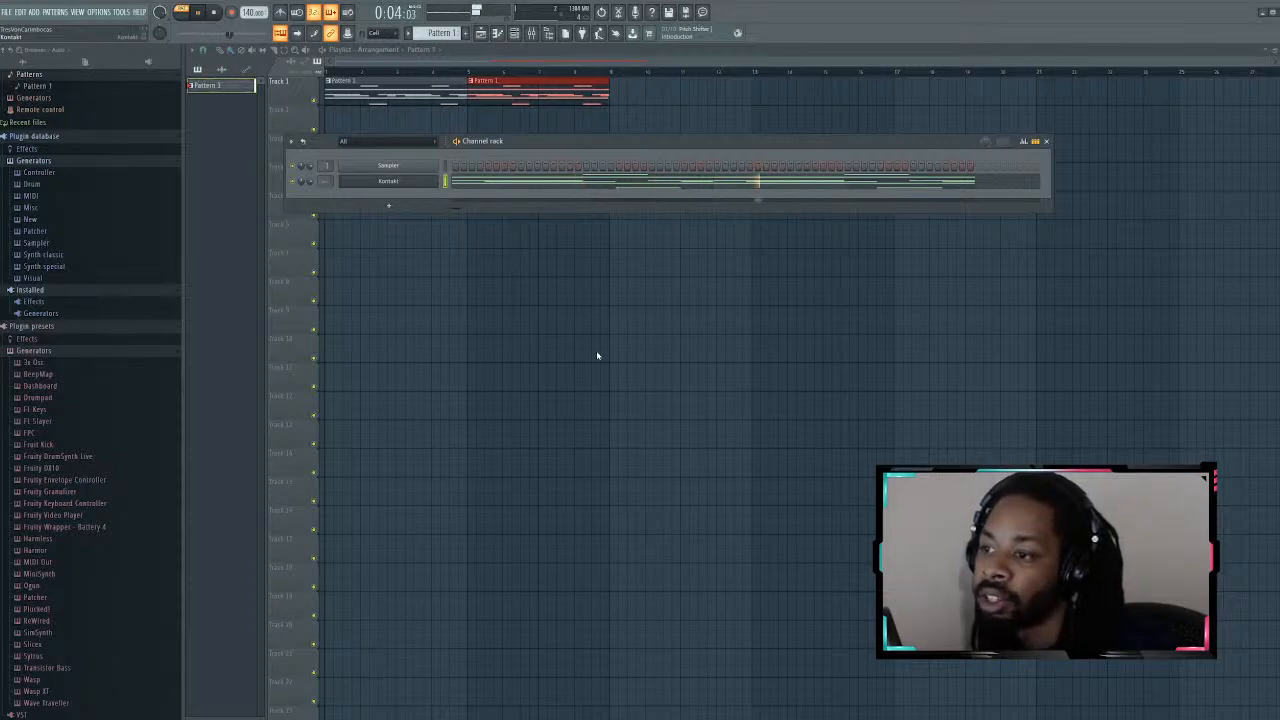
left_click(666, 182)
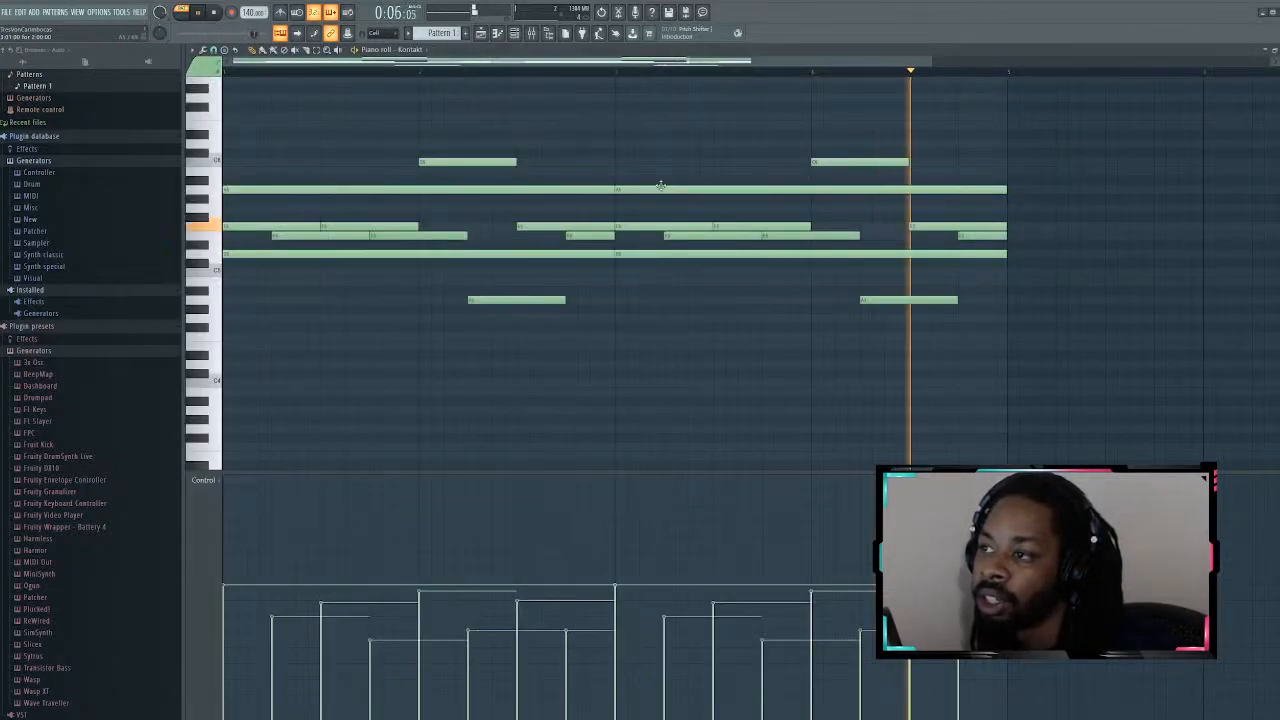
left_click(256, 364)
key("space")
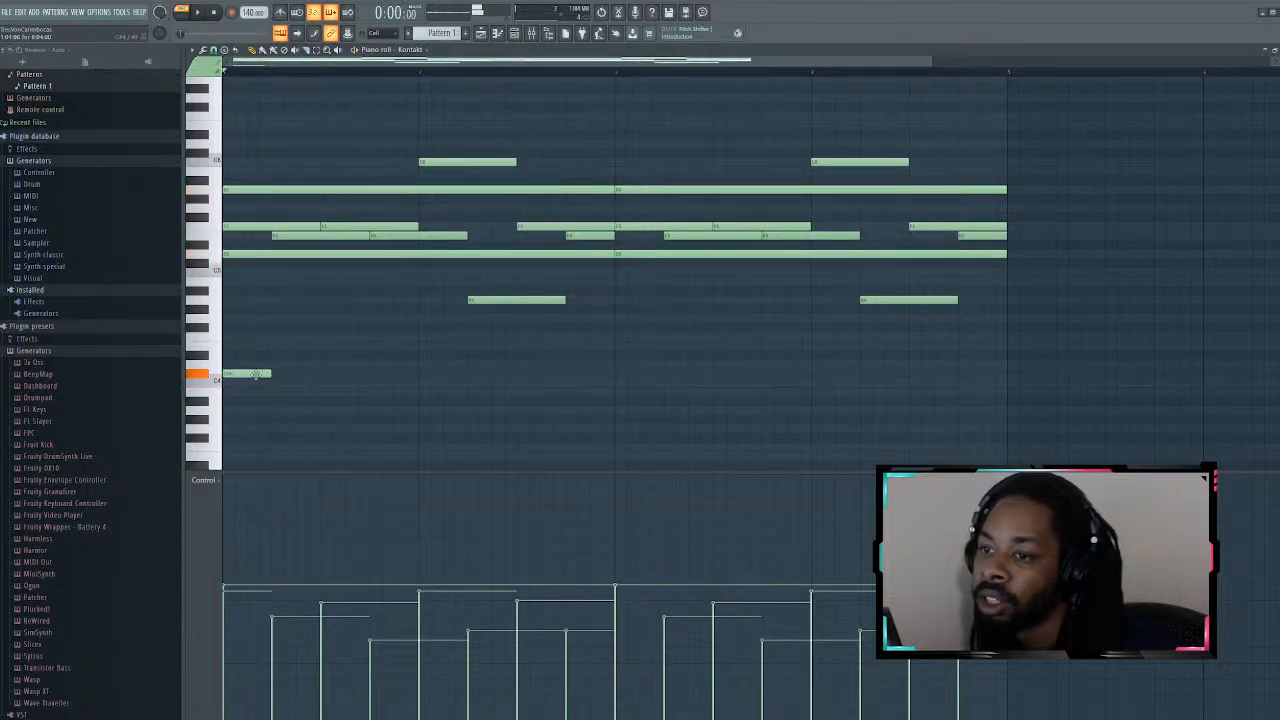
left_click_drag(269, 364, 616, 398)
key("space")
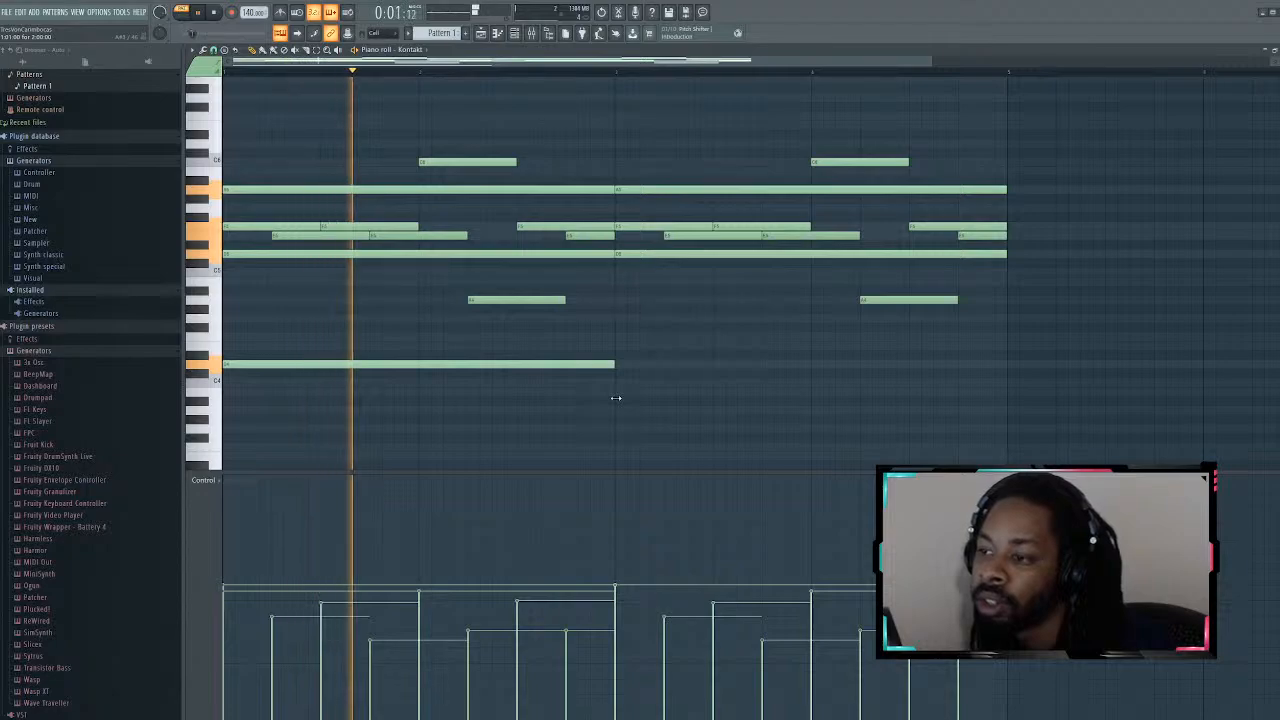
Step: Add a two-bar A#3 bass note spanning bars 3 and 4, trying other pitches and start positions during playback
left_click(615, 437)
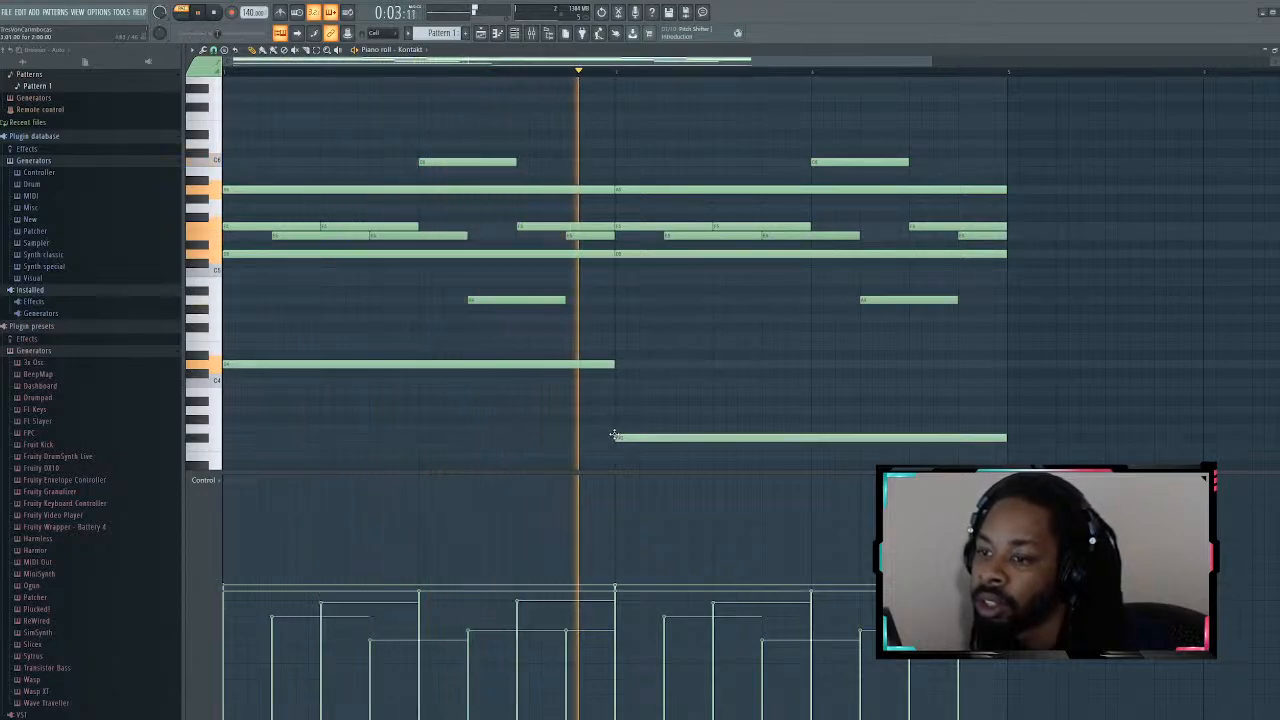
key("space")
left_click_drag(613, 436, 519, 406)
key("space")
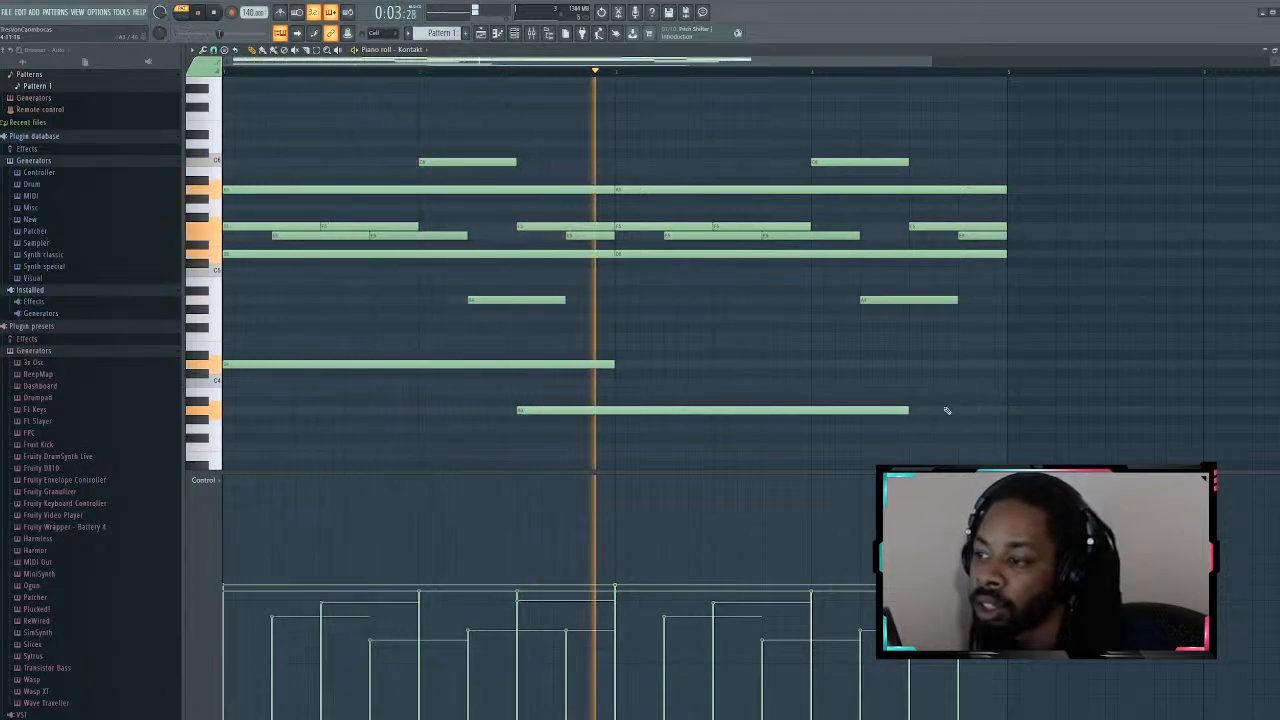
left_click_drag(859, 413, 957, 404)
left_click_drag(684, 402, 636, 408)
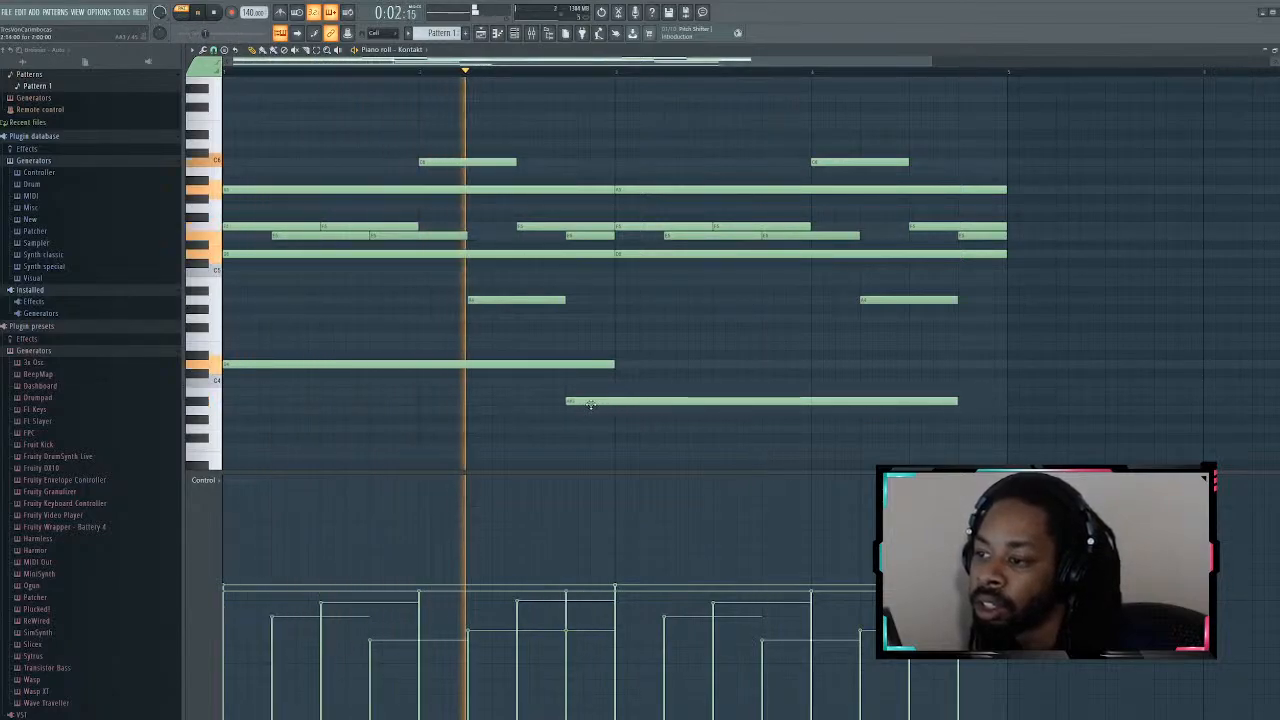
left_click(975, 410)
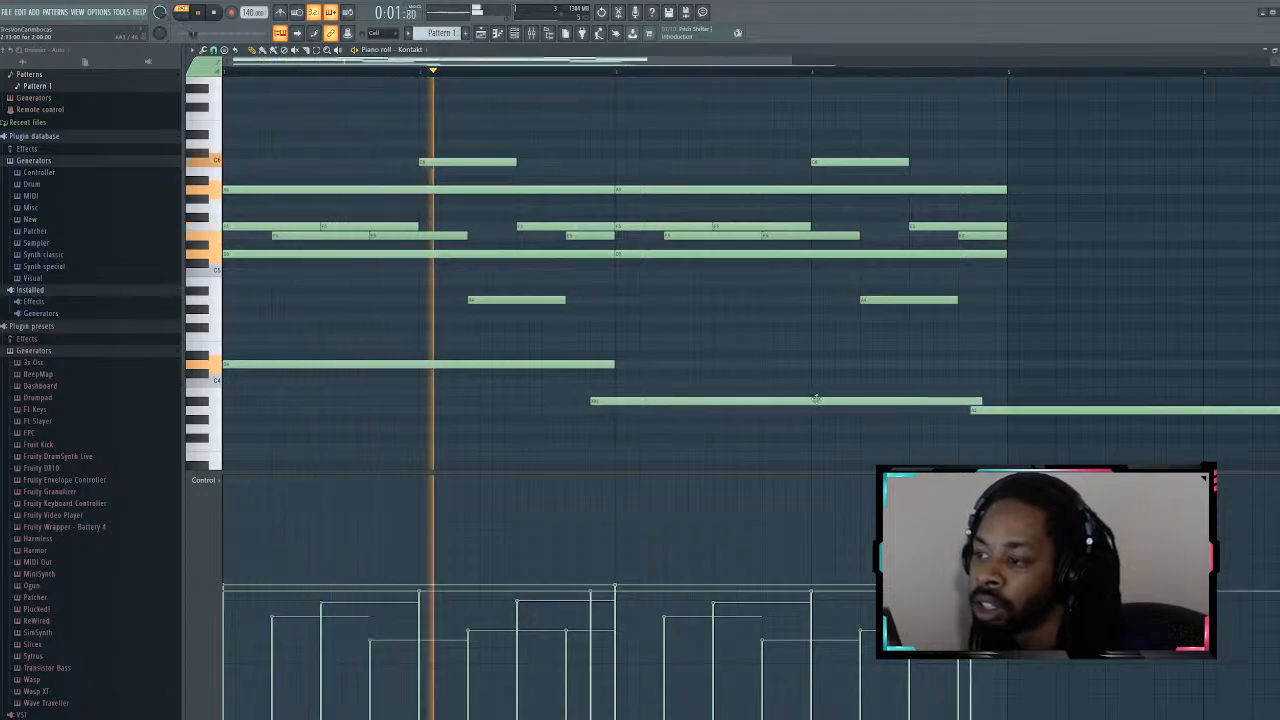
key("ctrl+z")
key("ctrl+z")
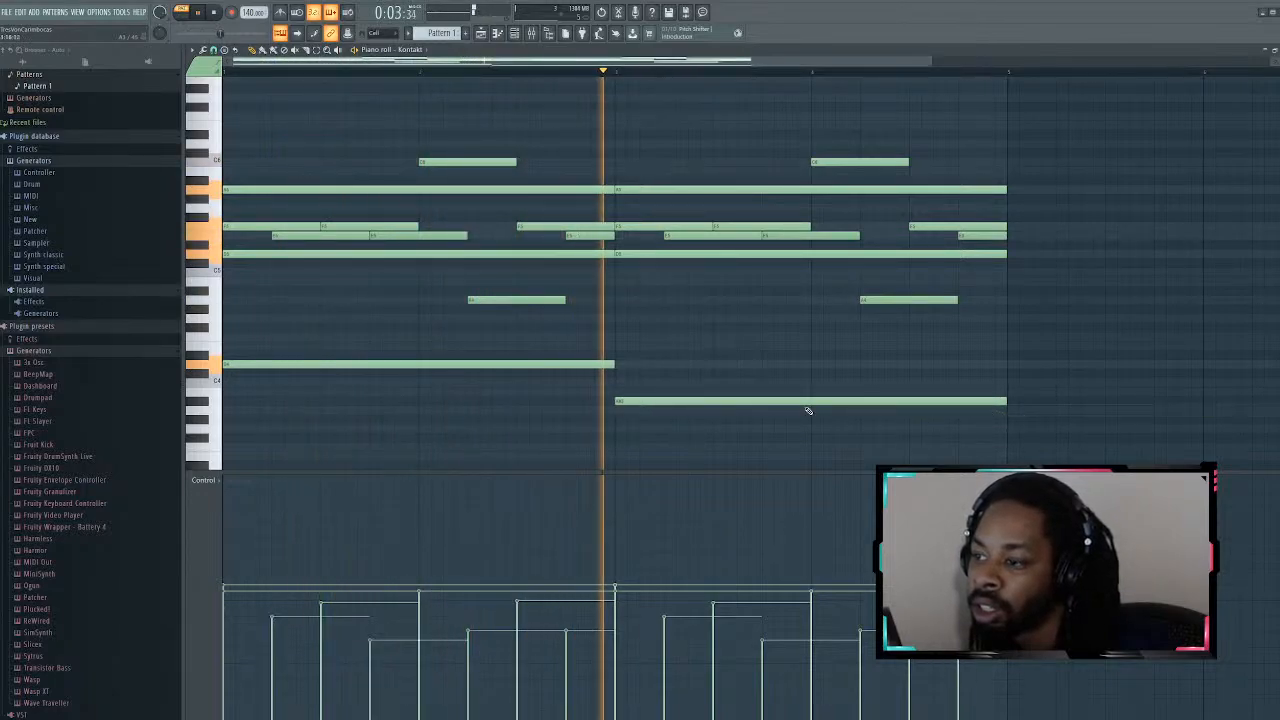
Step: Add an A3 bass note on the last beat of bar 2, shortened to end where the A#3 note starts
left_click(573, 411)
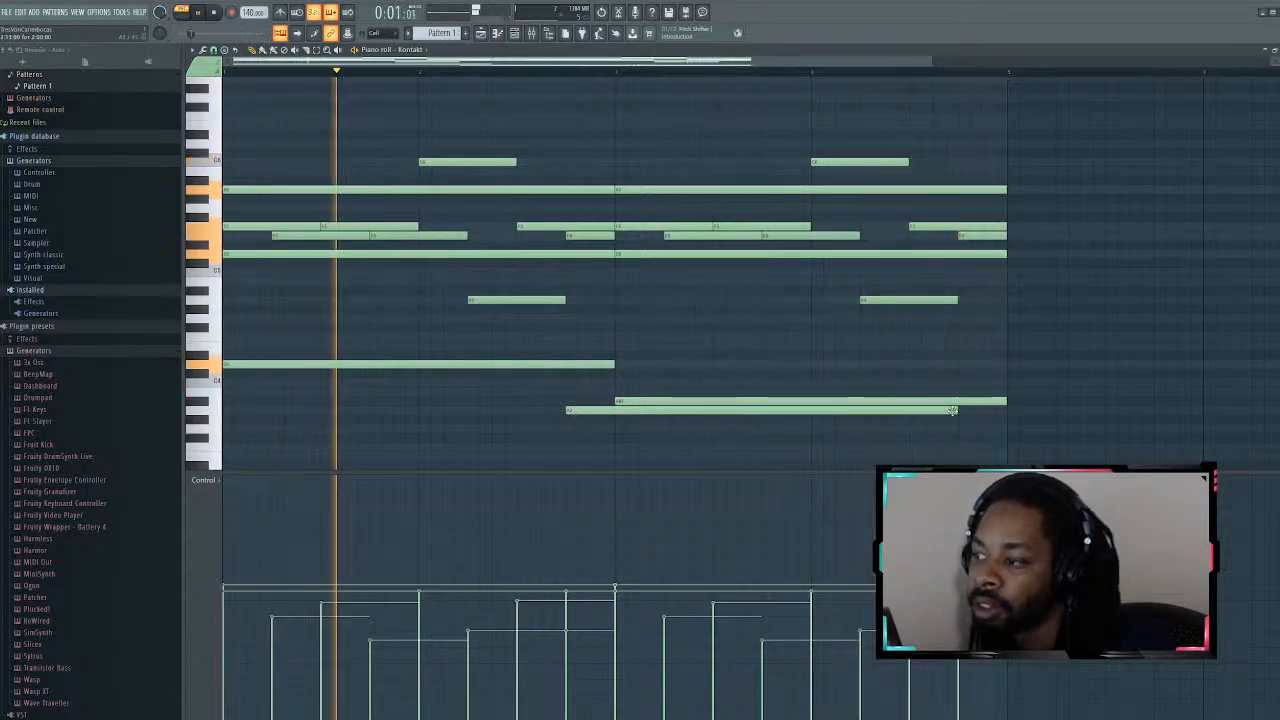
left_click_drag(932, 410, 614, 410)
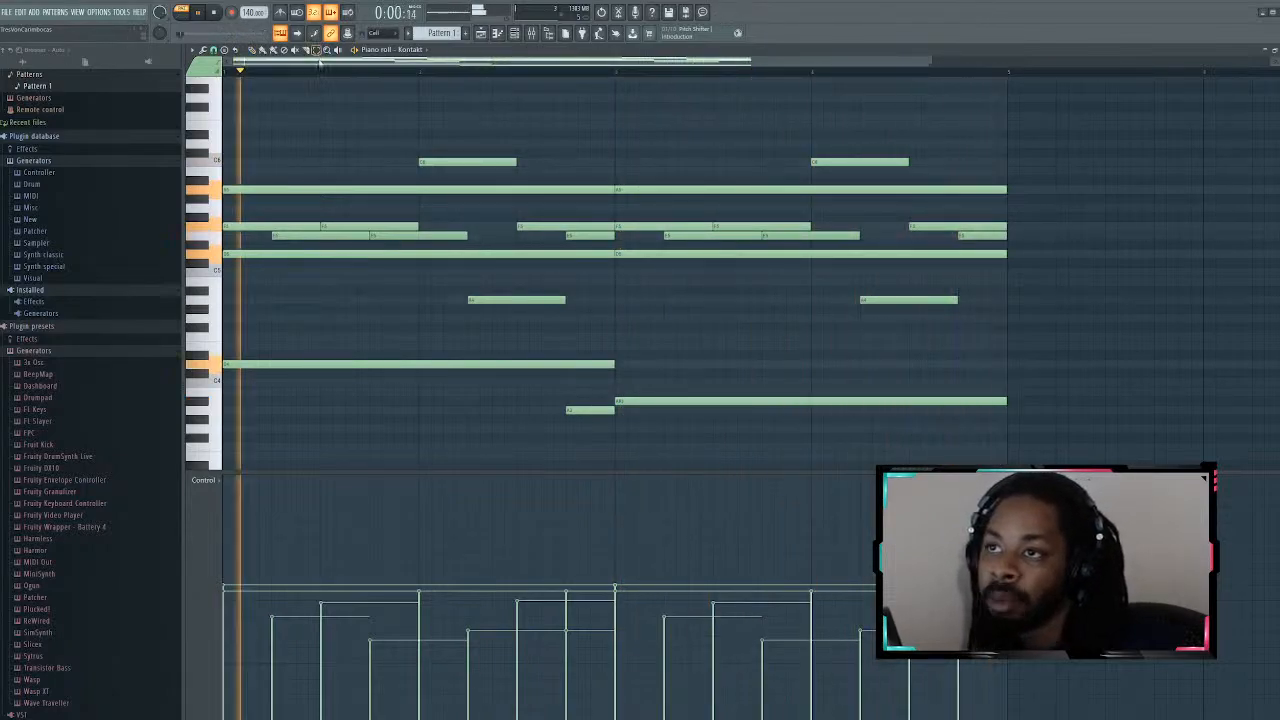
Step: Select the three bass notes and lower their velocities to about the same level
left_click_drag(449, 334, 706, 475)
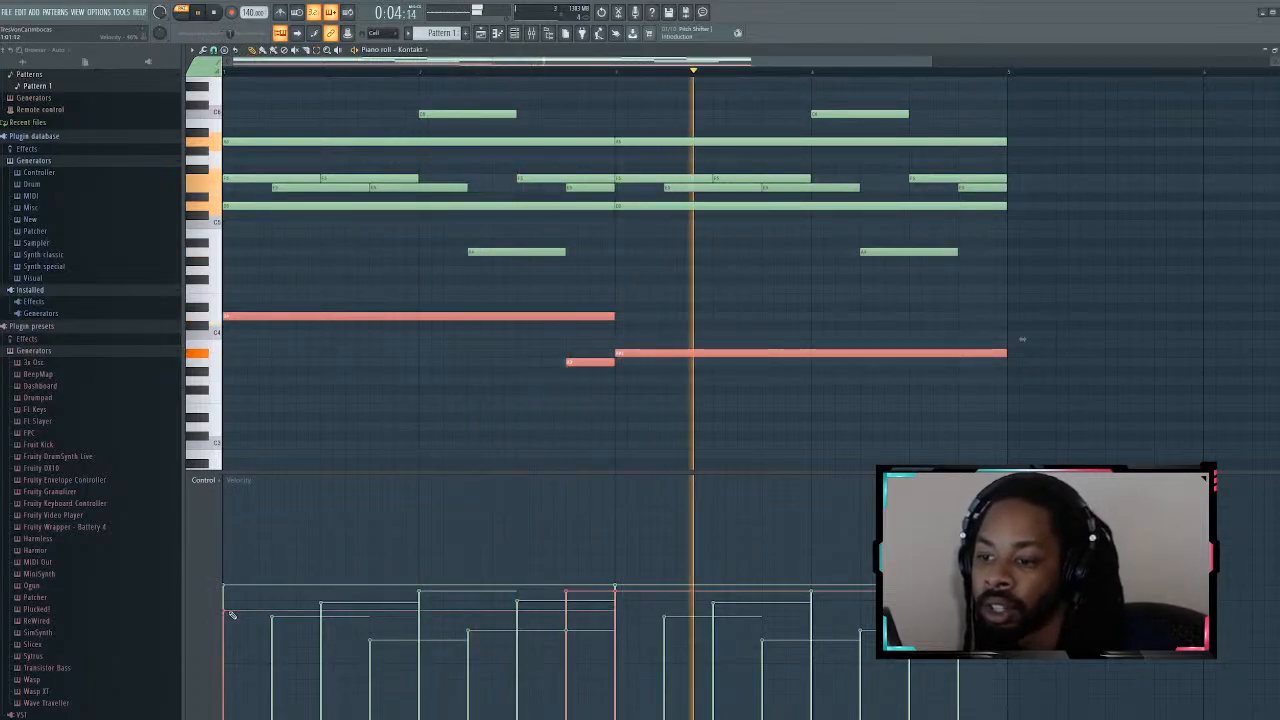
left_click(568, 621)
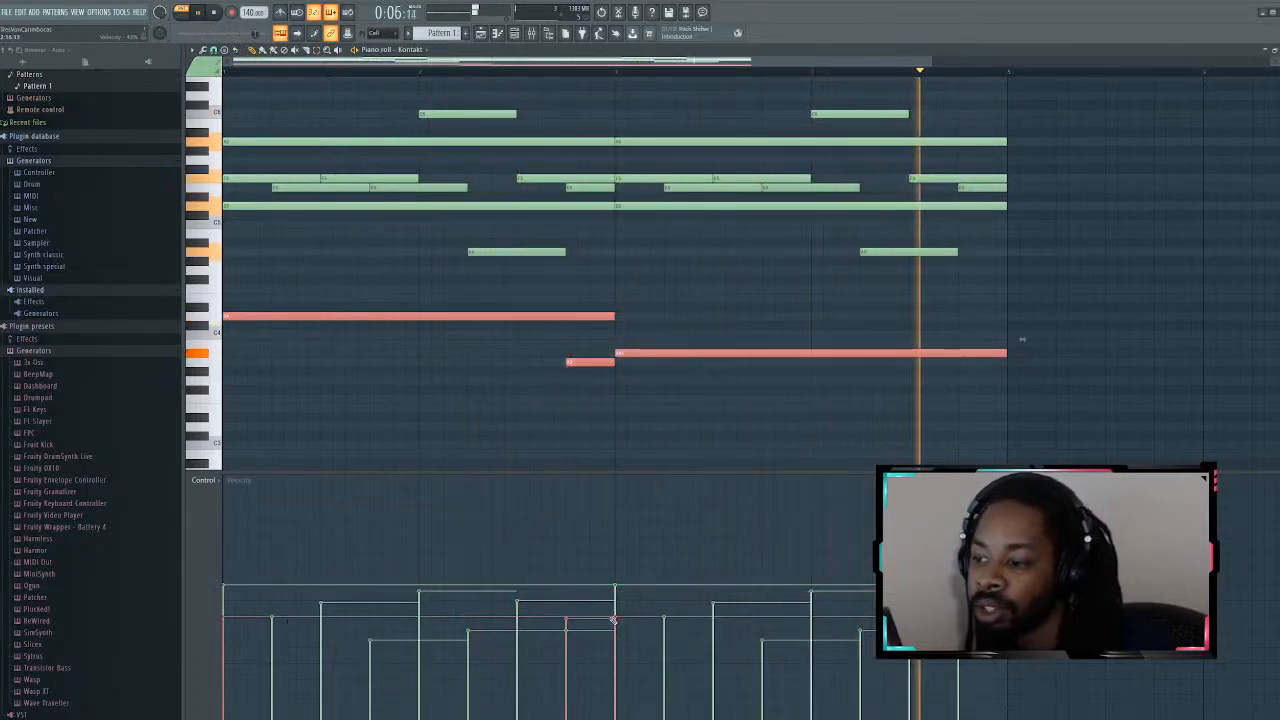
Step: Select all F5 and E5 melody notes, nudge them slightly later off the grid, and play the pattern back
left_click(518, 425)
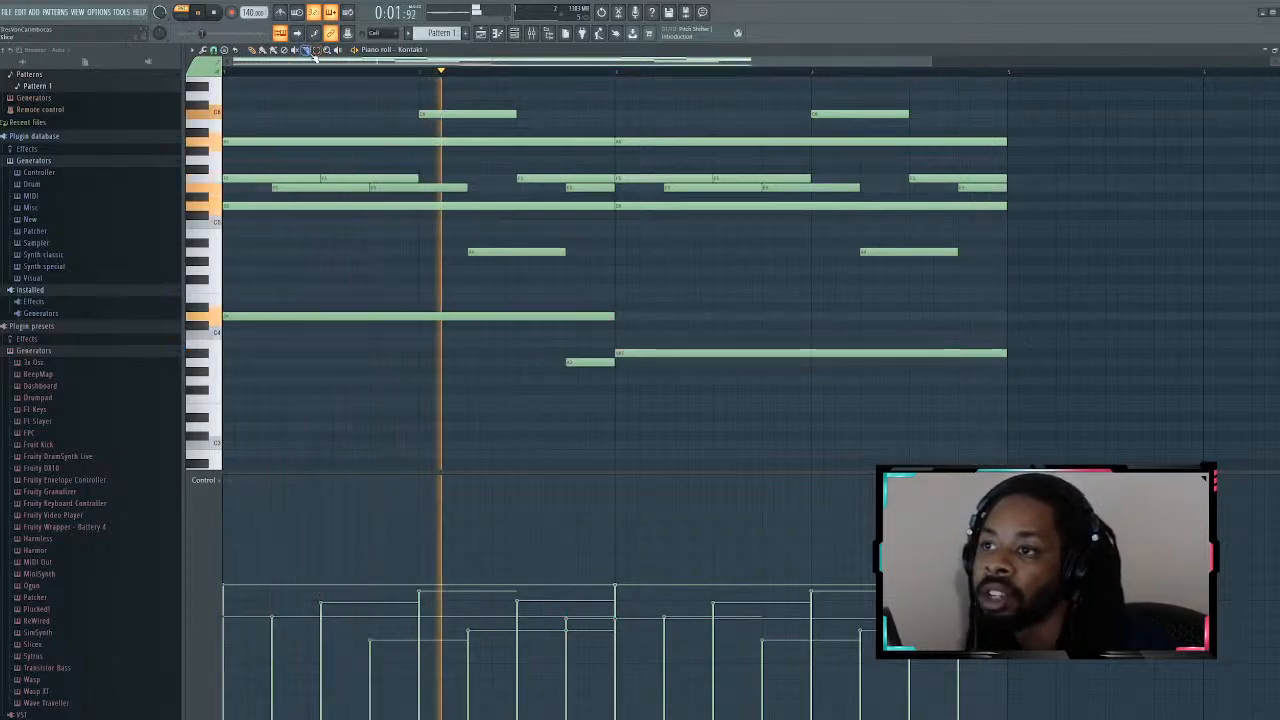
scroll(438, 206, "up", 5)
scroll(440, 207, "down", 3)
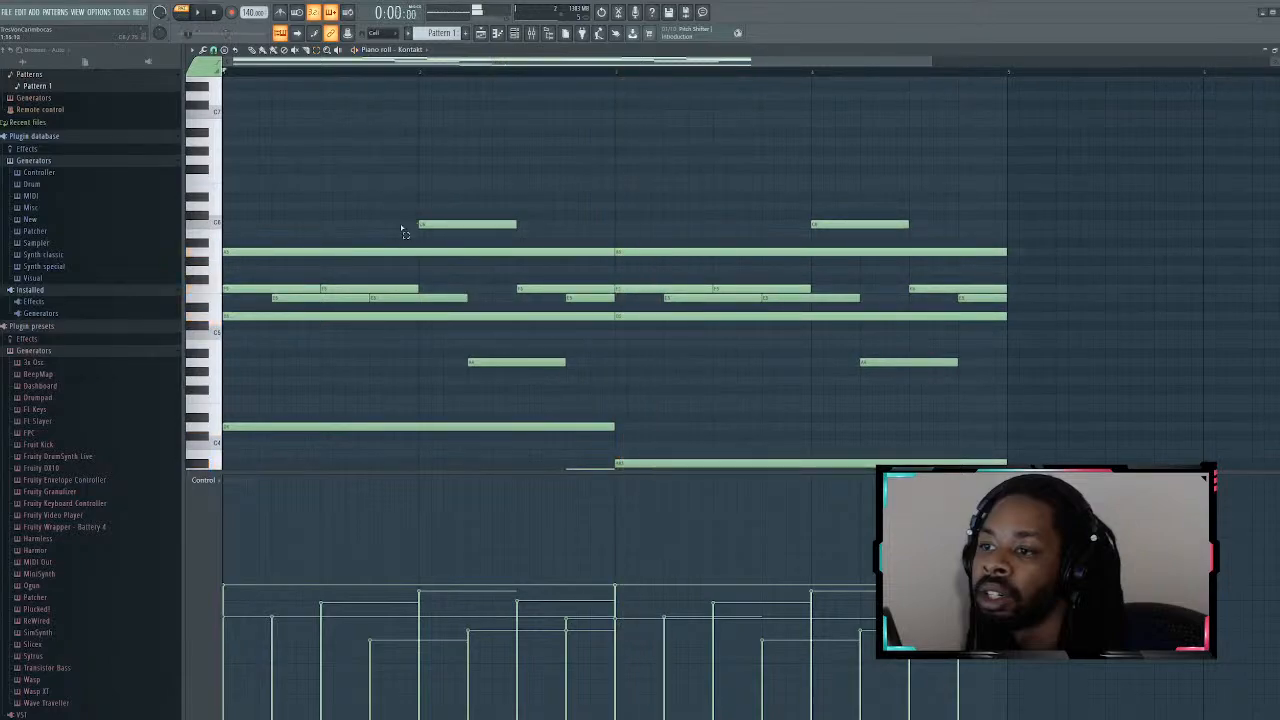
left_click_drag(234, 278, 956, 300)
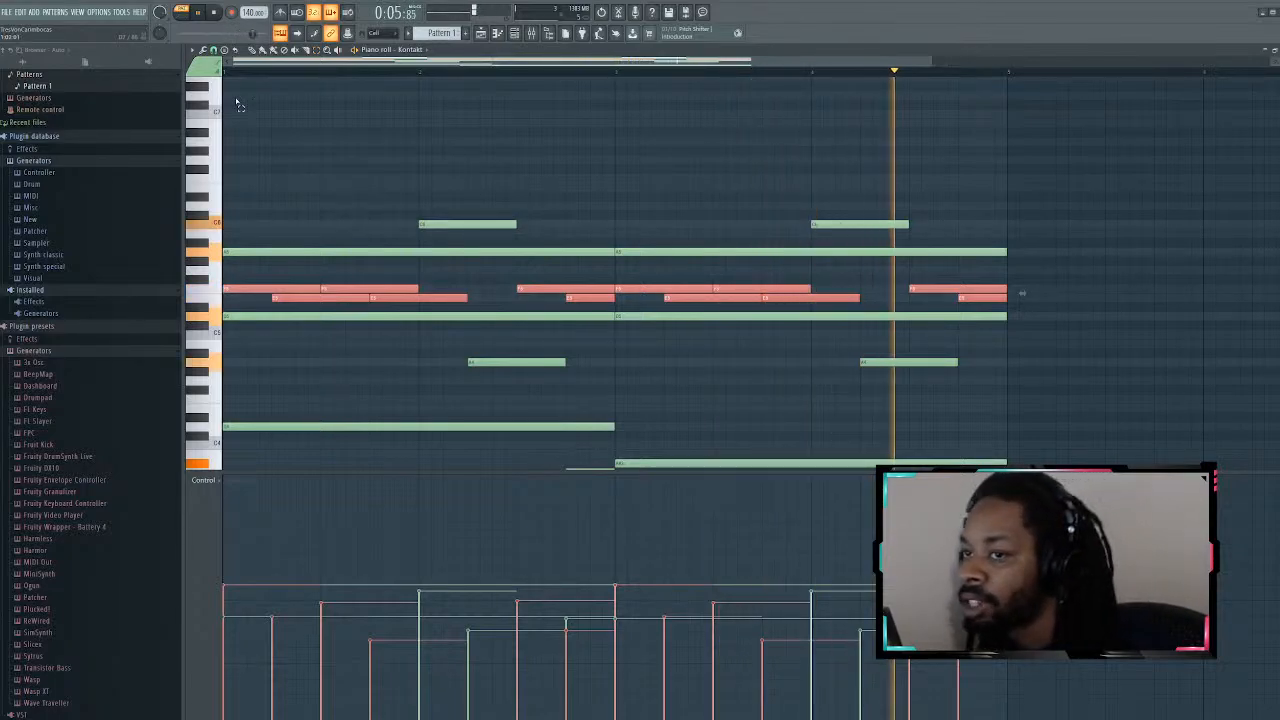
key("space")
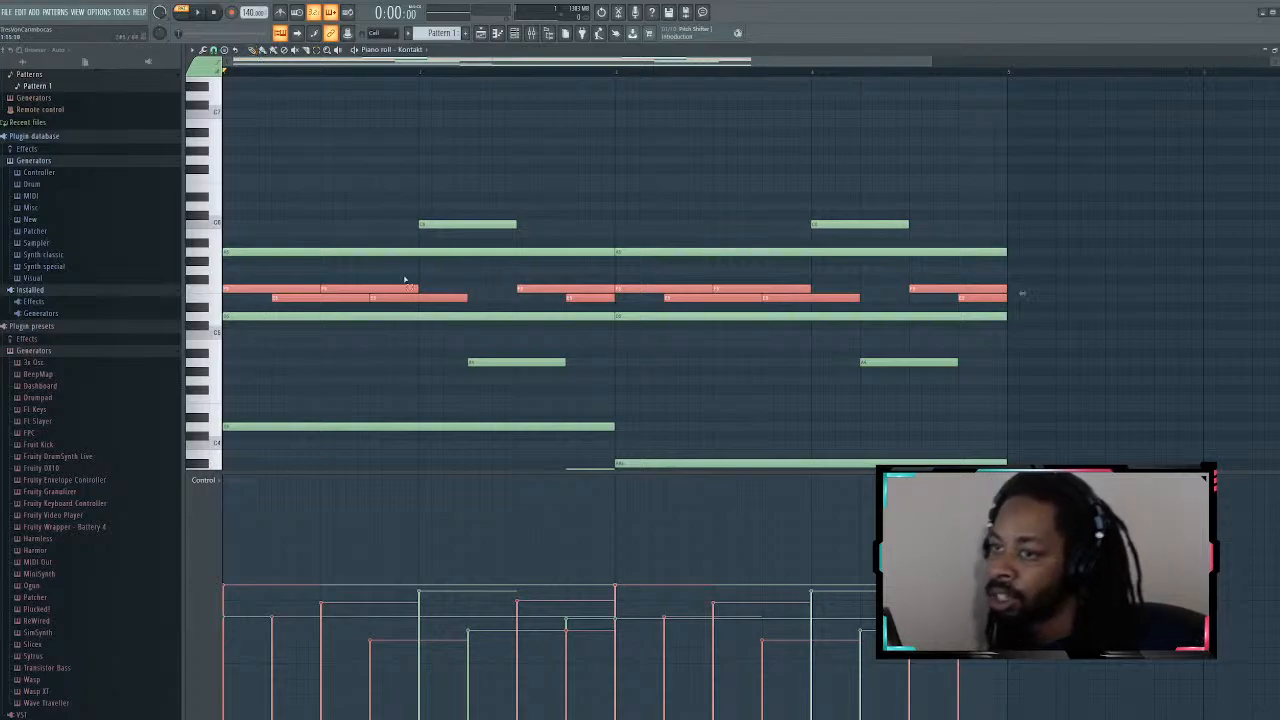
scroll(294, 251, "down", 6)
scroll(786, 351, "up", 6)
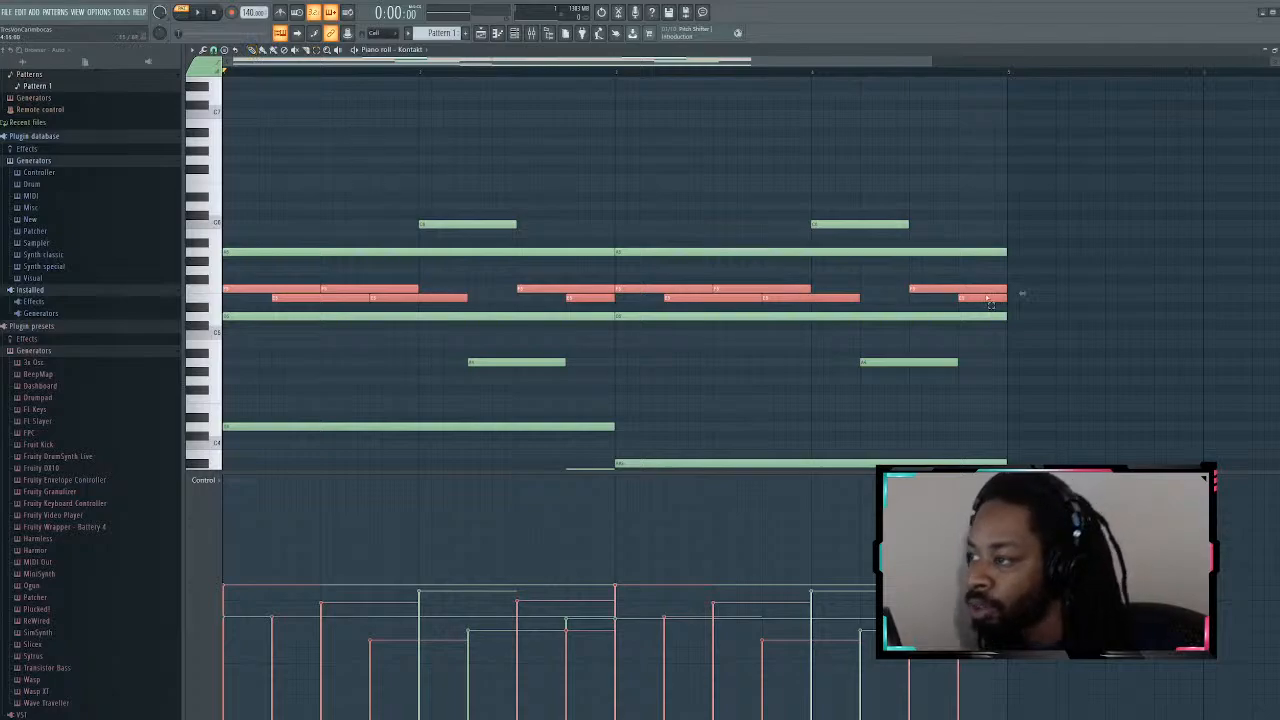
left_click_drag(1013, 268, 232, 311)
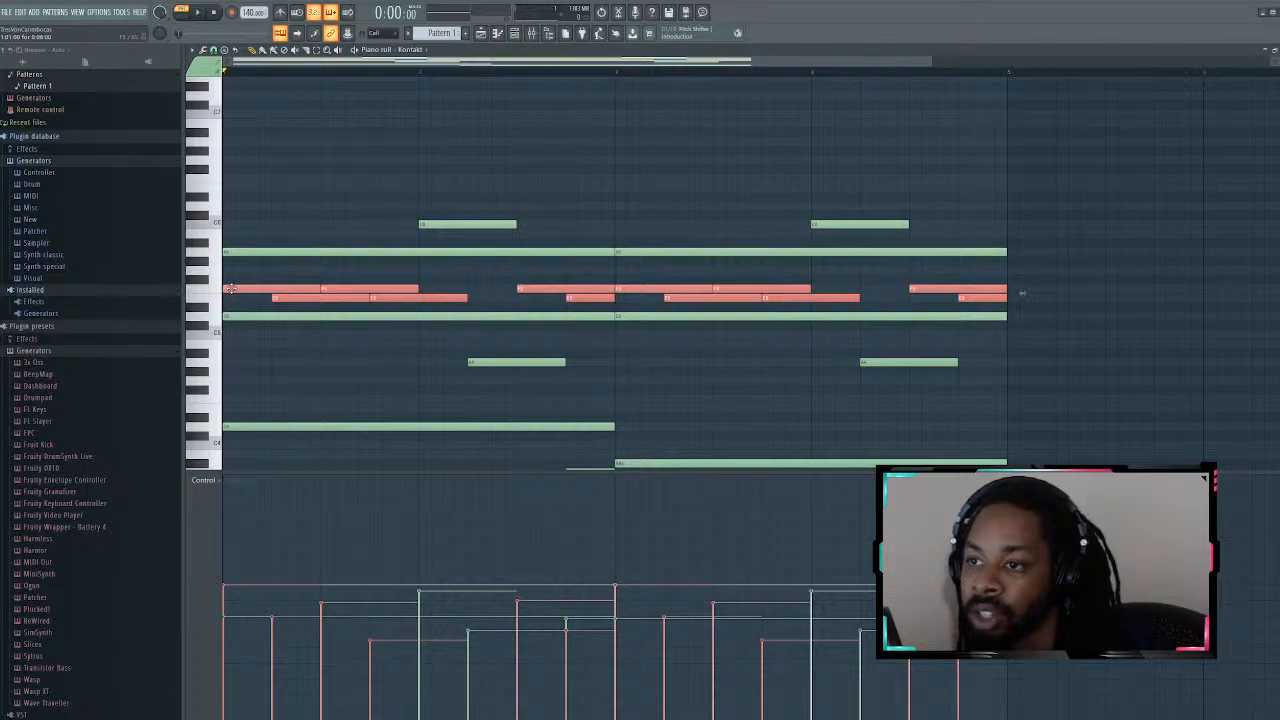
left_click_drag(227, 289, 229, 289)
key("space")
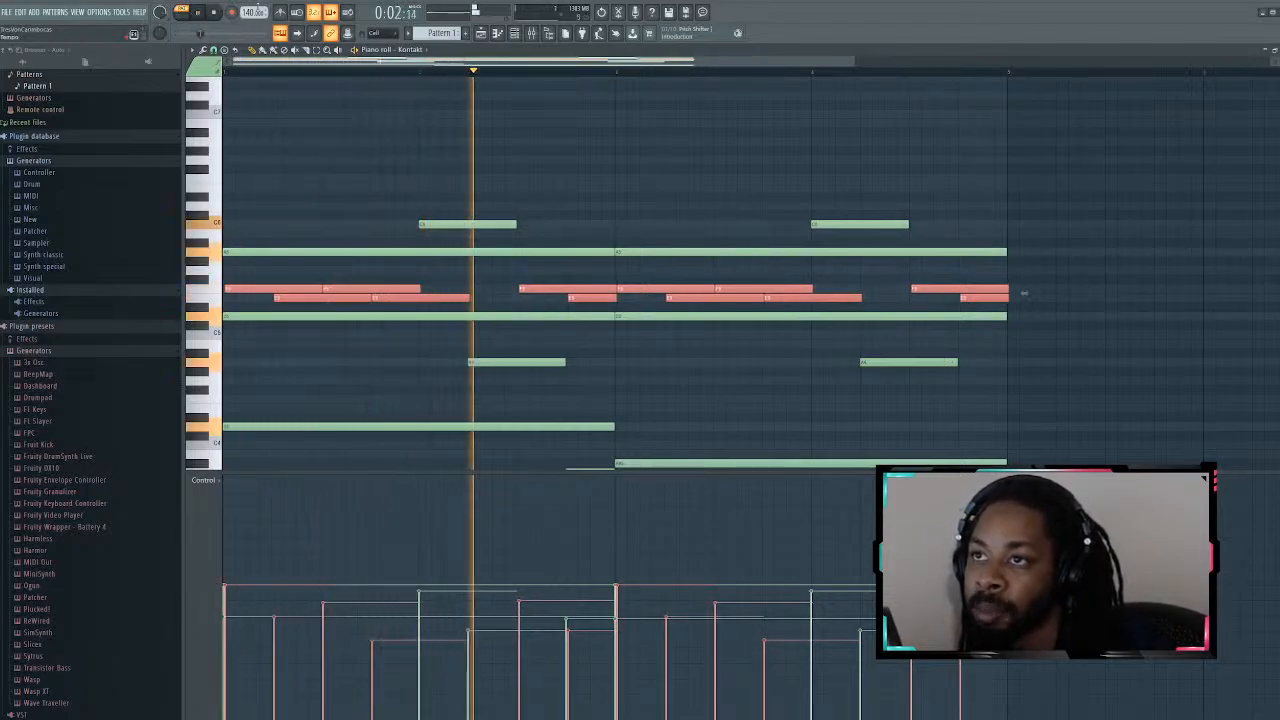
key("space")
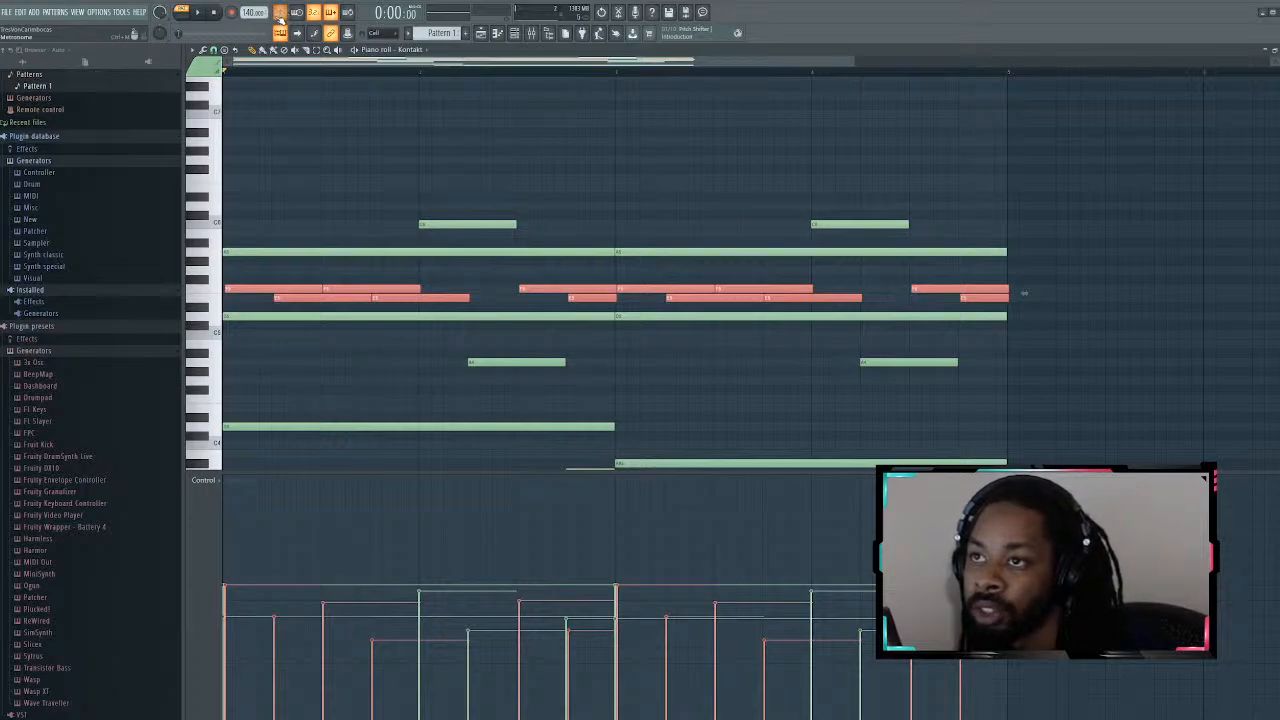
Step: Turn on the metronome and play the pattern against it to check the timing of the shifted notes
left_click(280, 12)
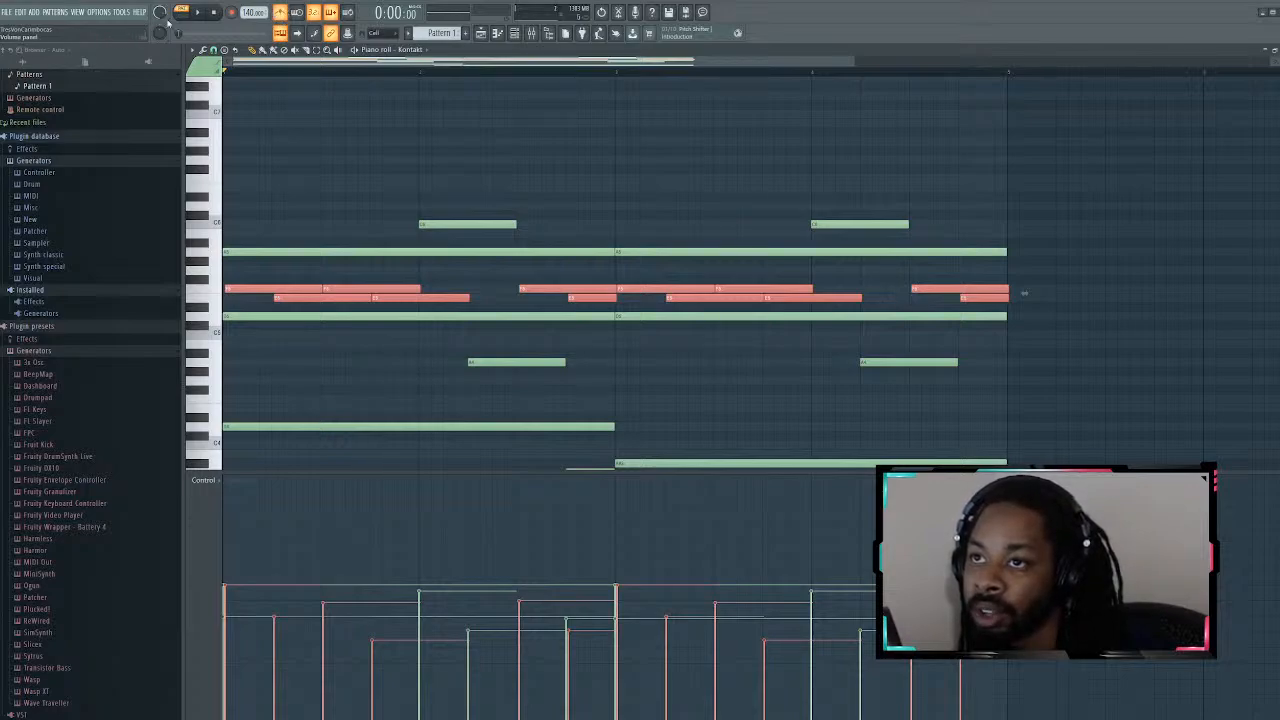
key("space")
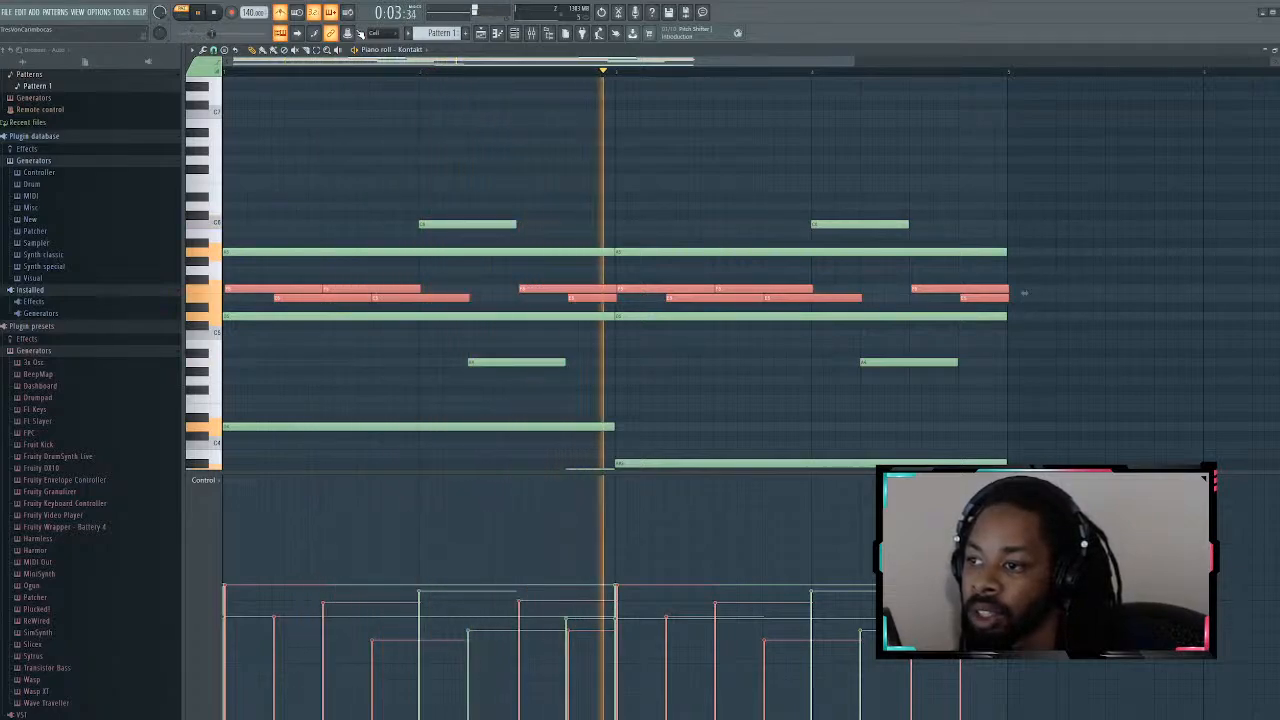
key("space")
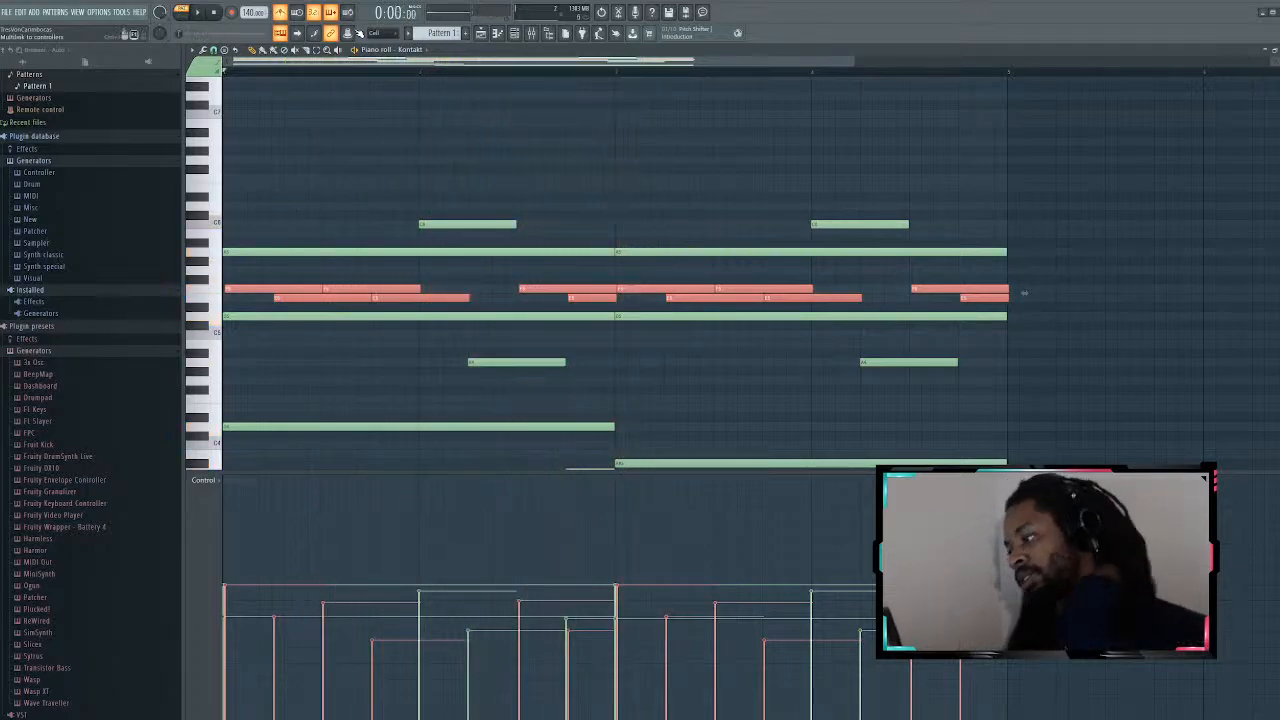
Step: Shorten the second Pattern 1 clip on playlist track 1 to four bars, ending at the start of bar 9
left_click(514, 33)
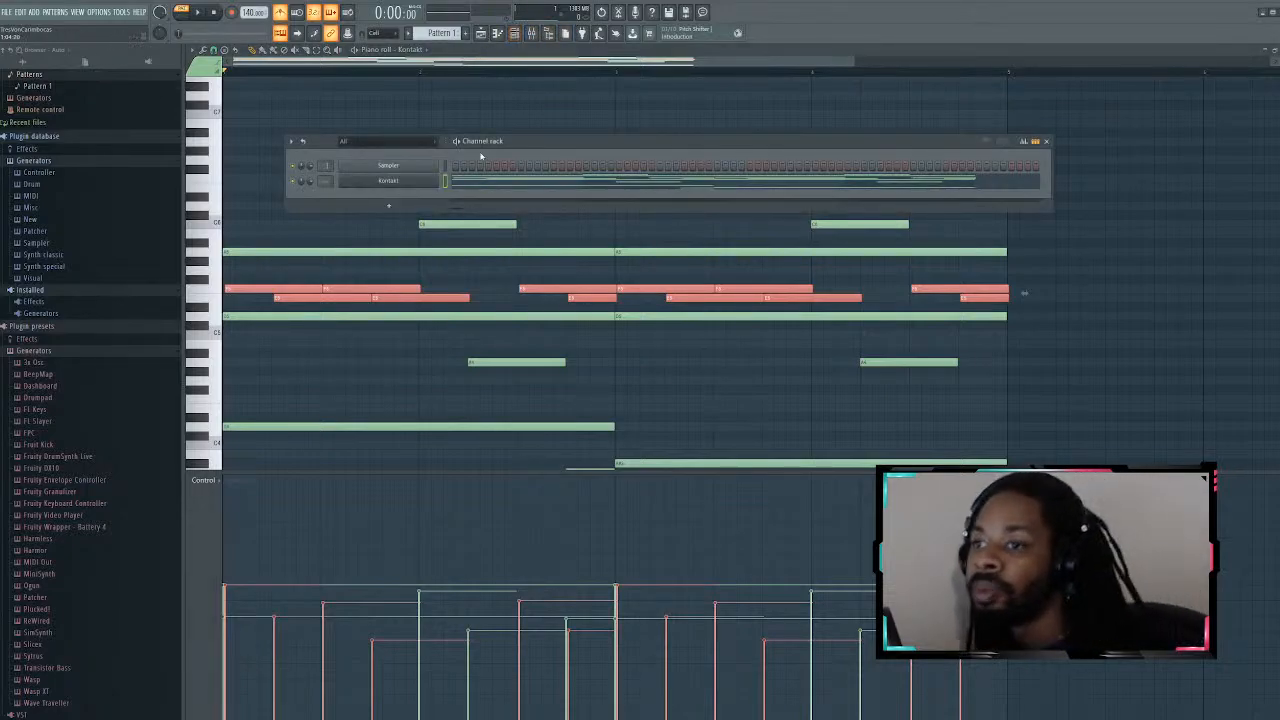
left_click(481, 33)
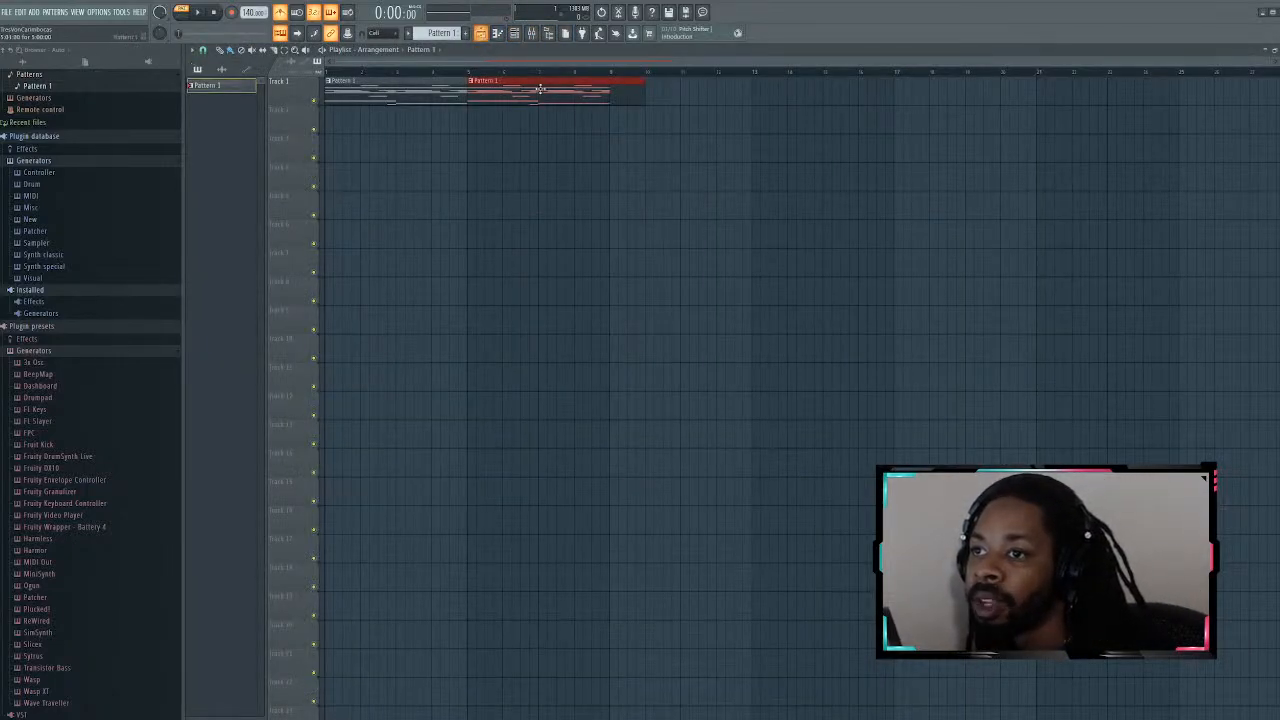
left_click(514, 33)
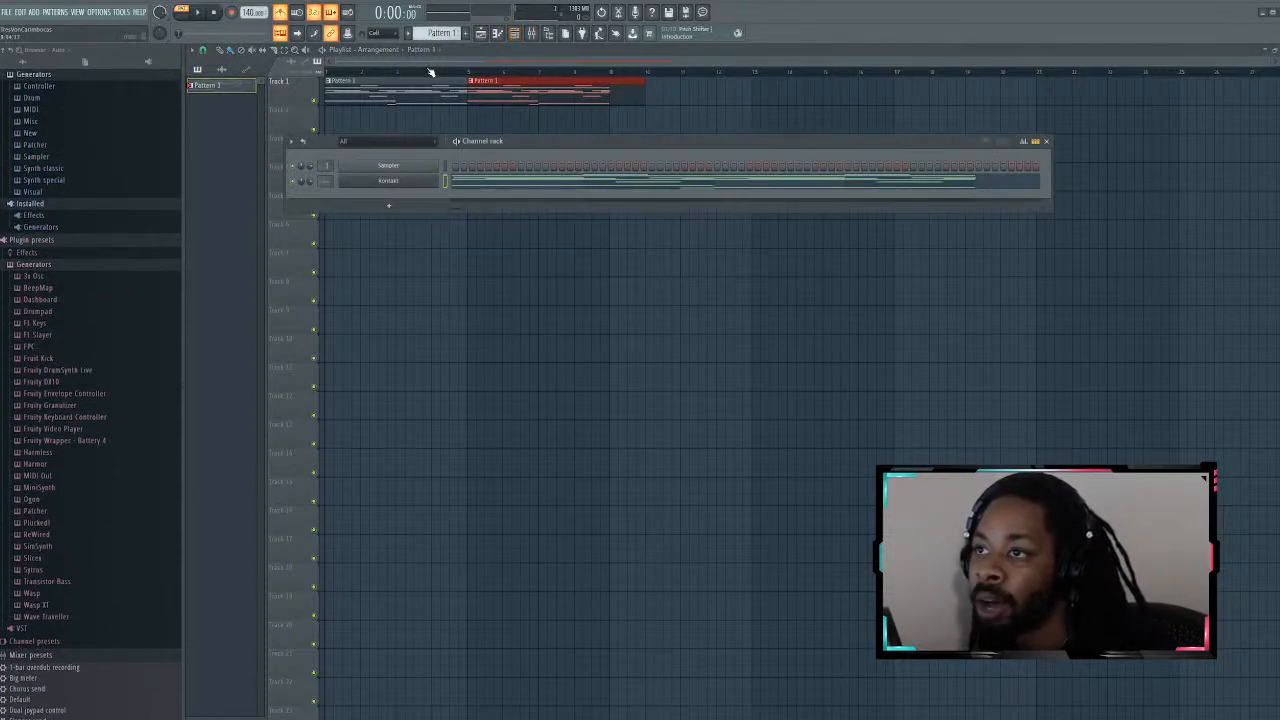
left_click(295, 112)
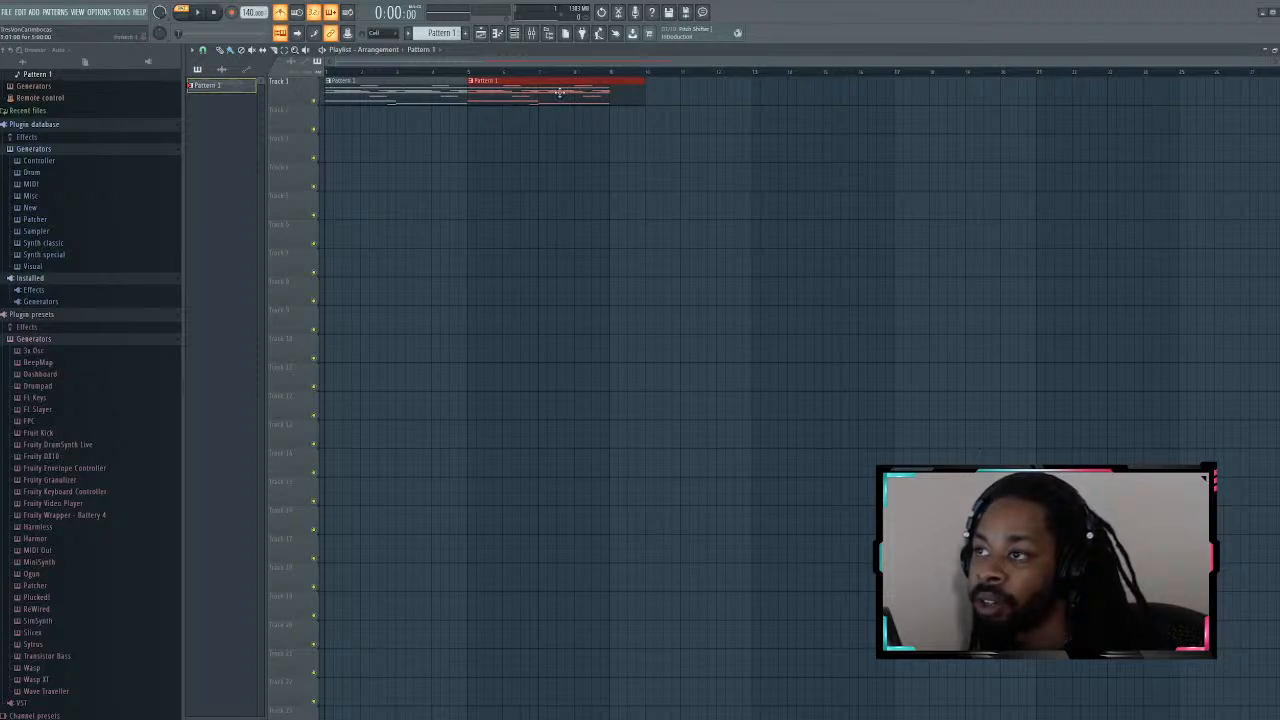
left_click_drag(646, 87, 613, 96)
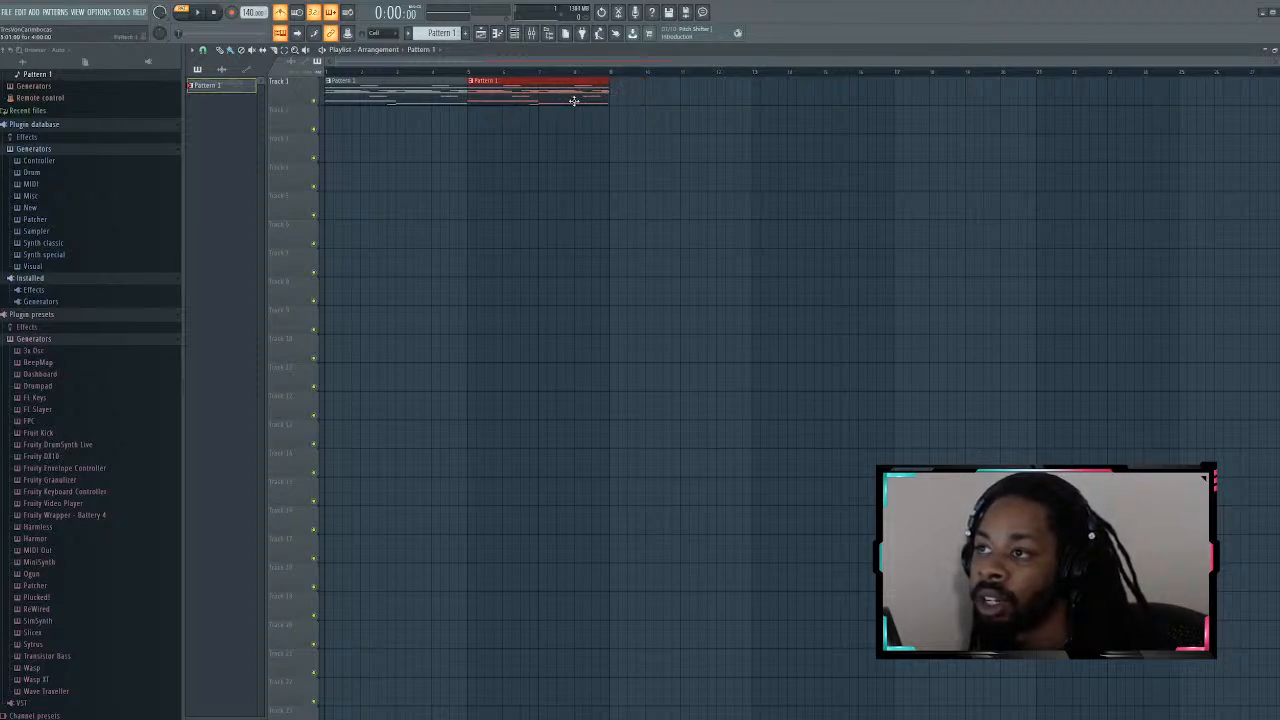
left_click_drag(450, 90, 440, 118)
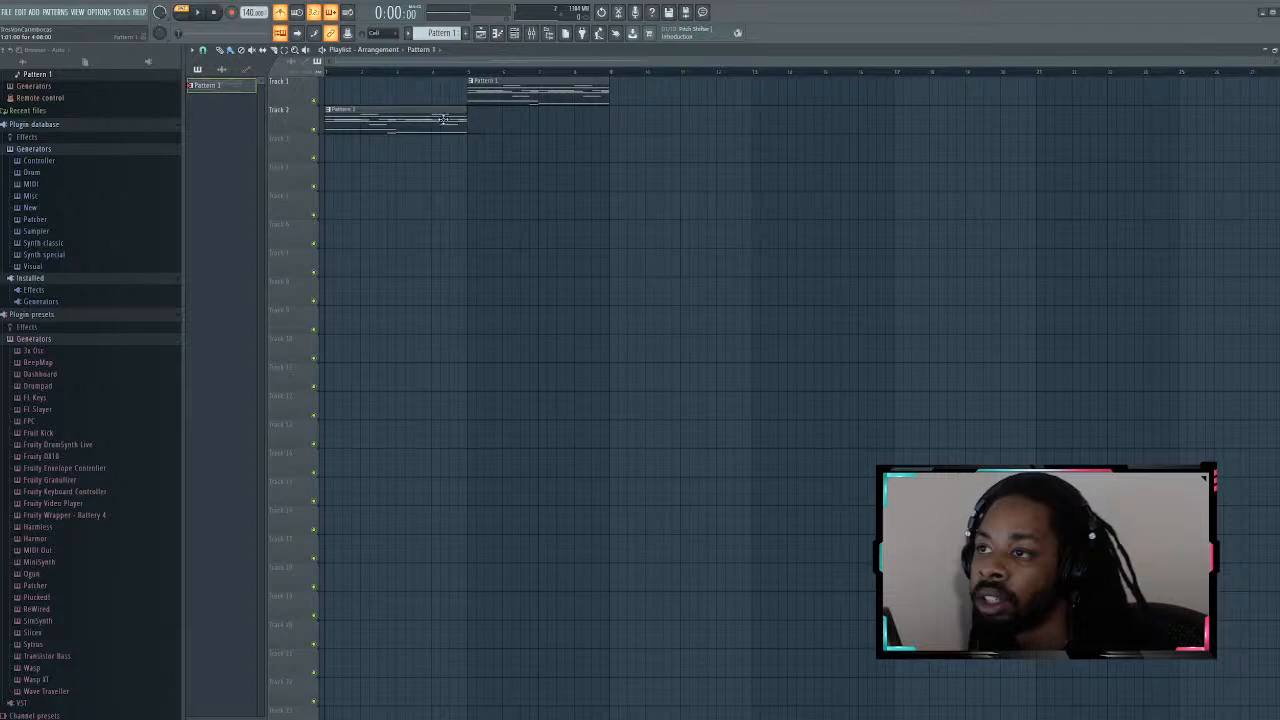
key("ctrl+z")
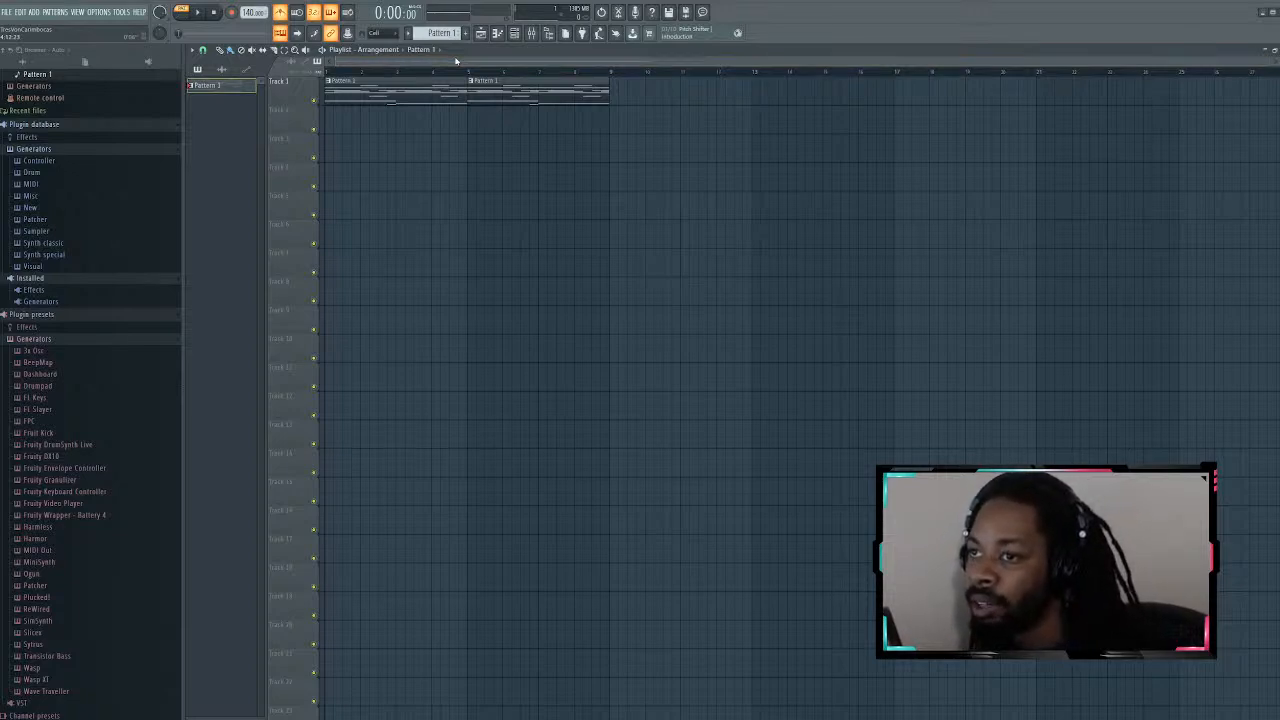
left_click(514, 33)
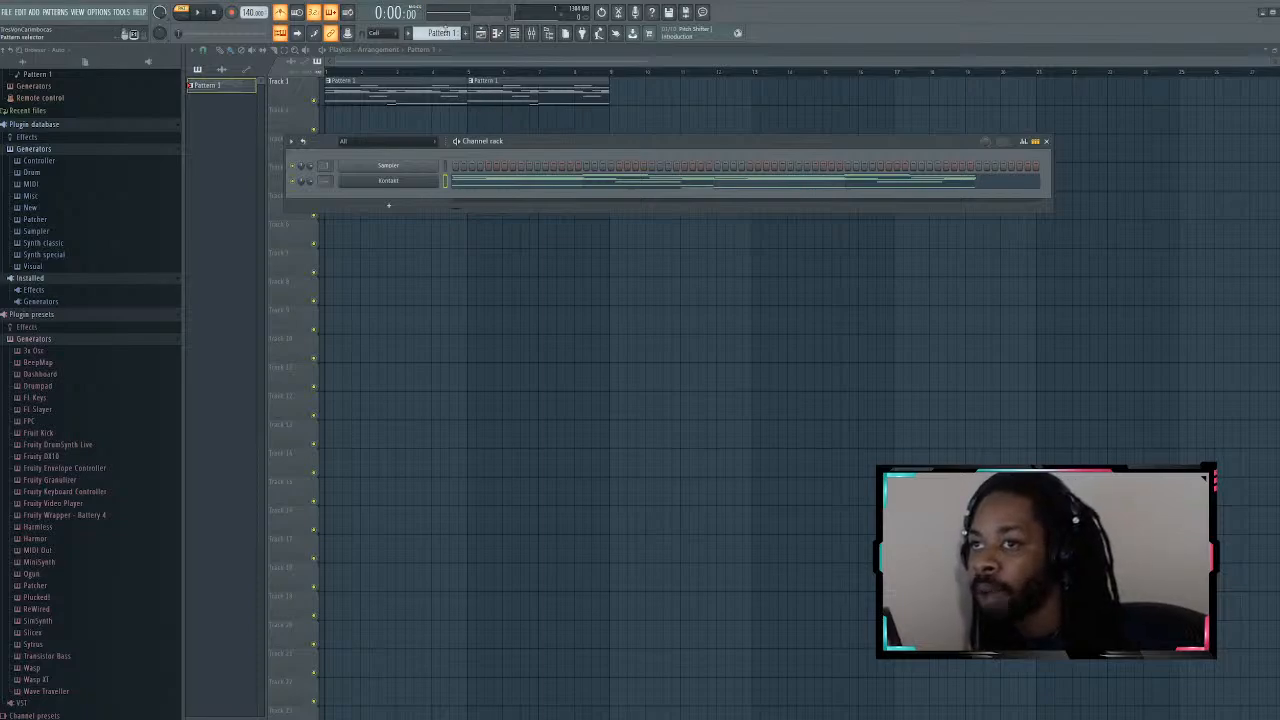
key("F6")
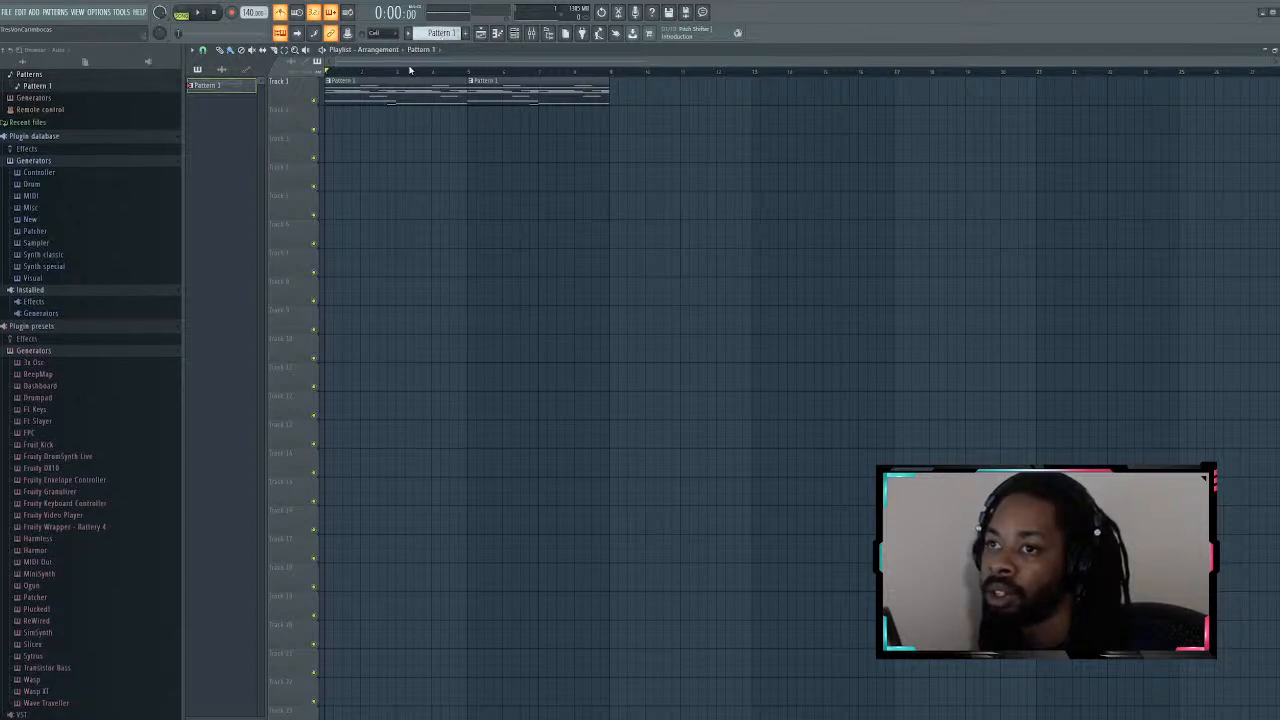
left_click(322, 122)
right_click(424, 124)
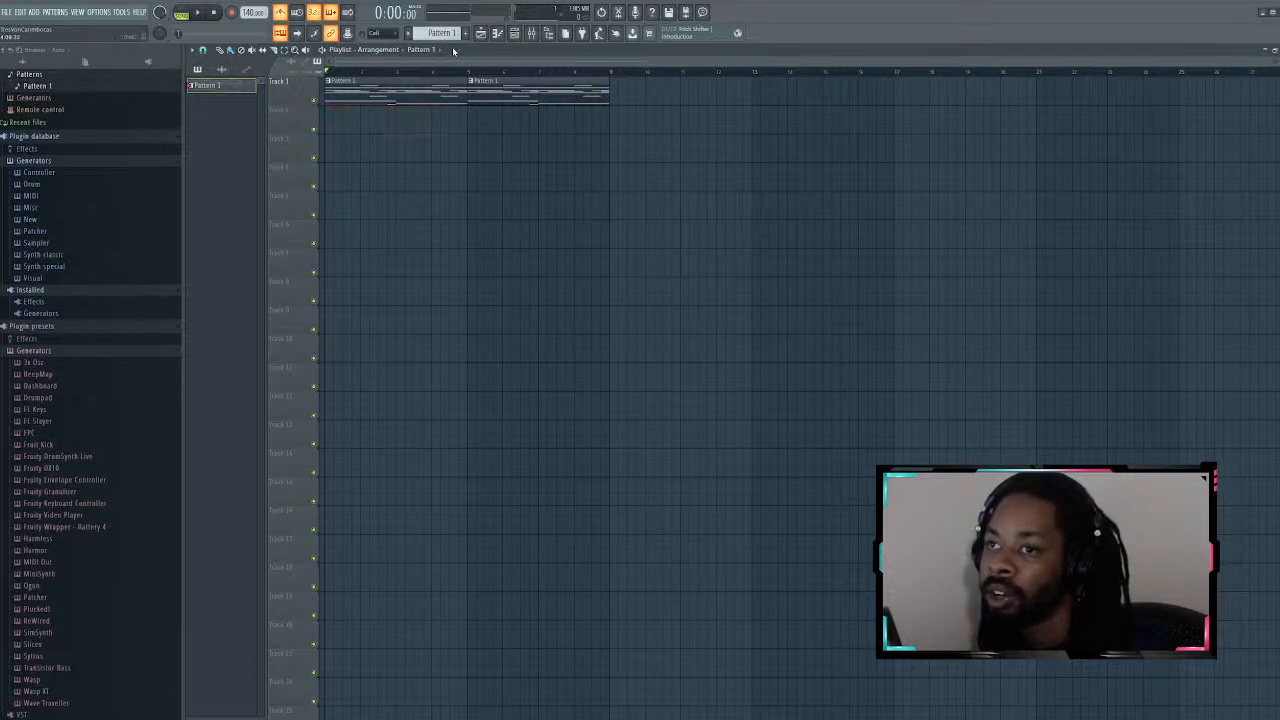
Step: Switch to the empty Pattern 2 and place one clip of it at the start of playlist track 2
scroll(441, 33, "up", 1)
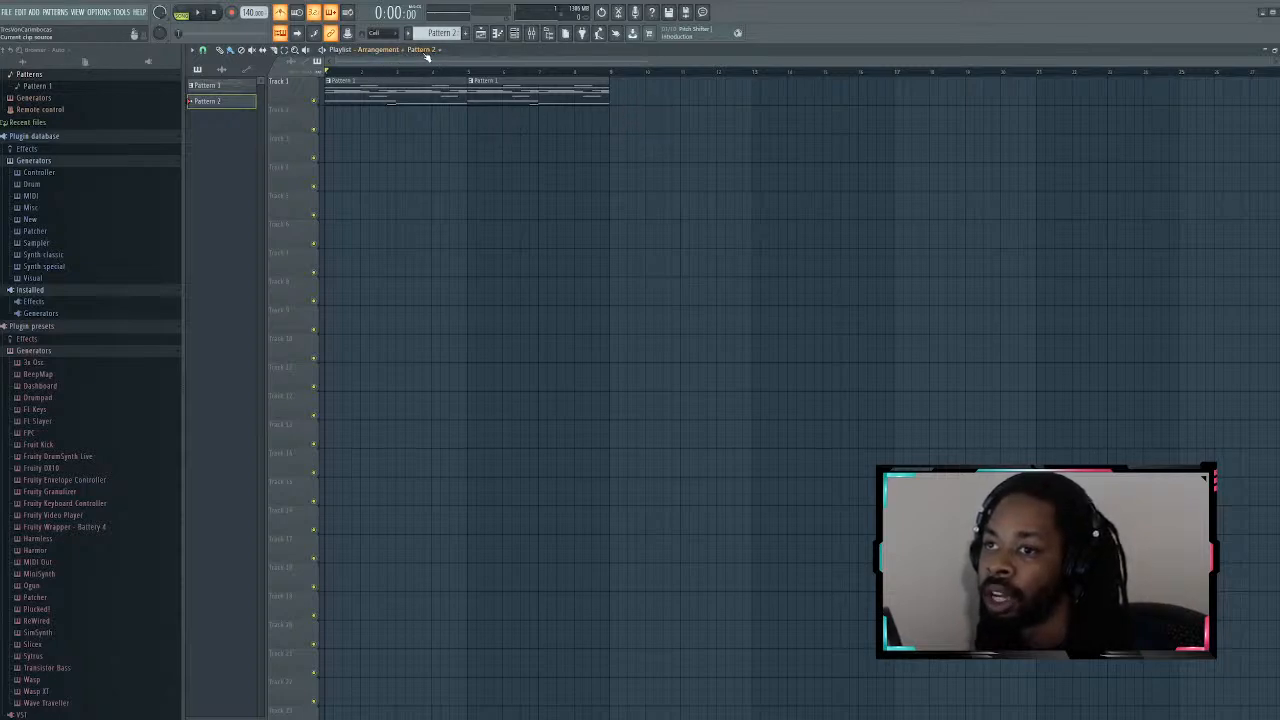
key("KP_Subtract")
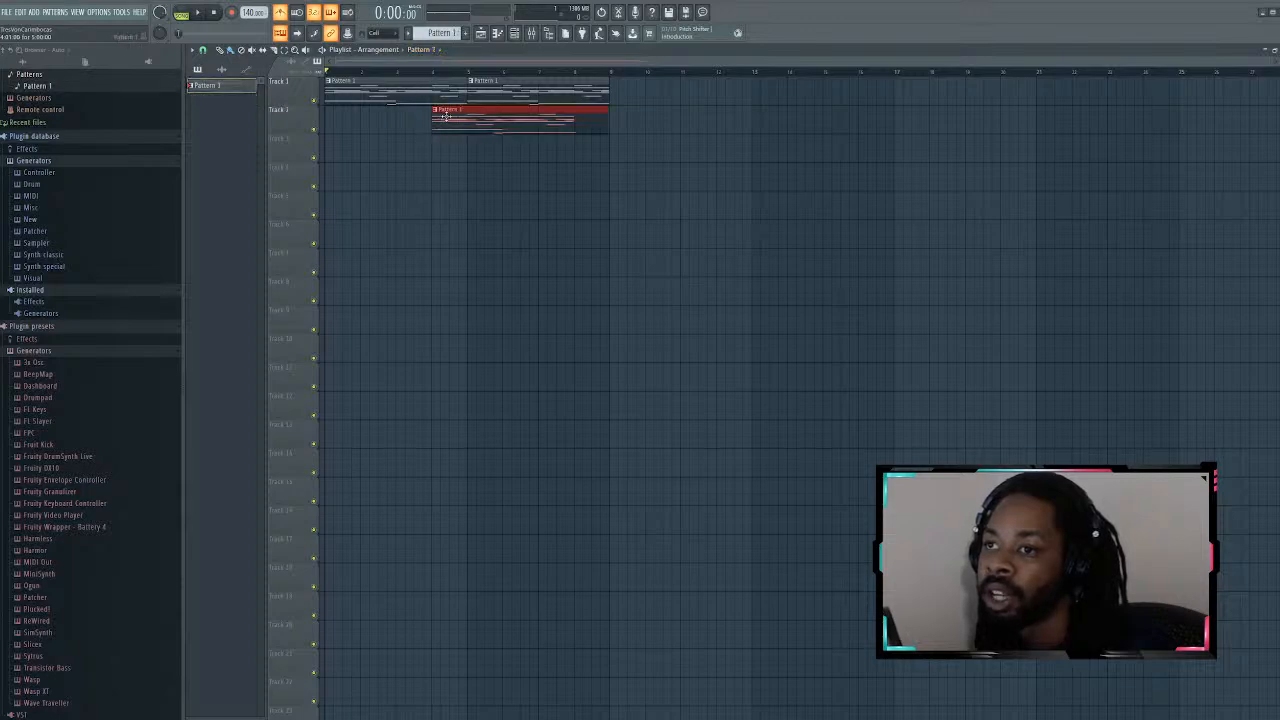
key("KP_Add")
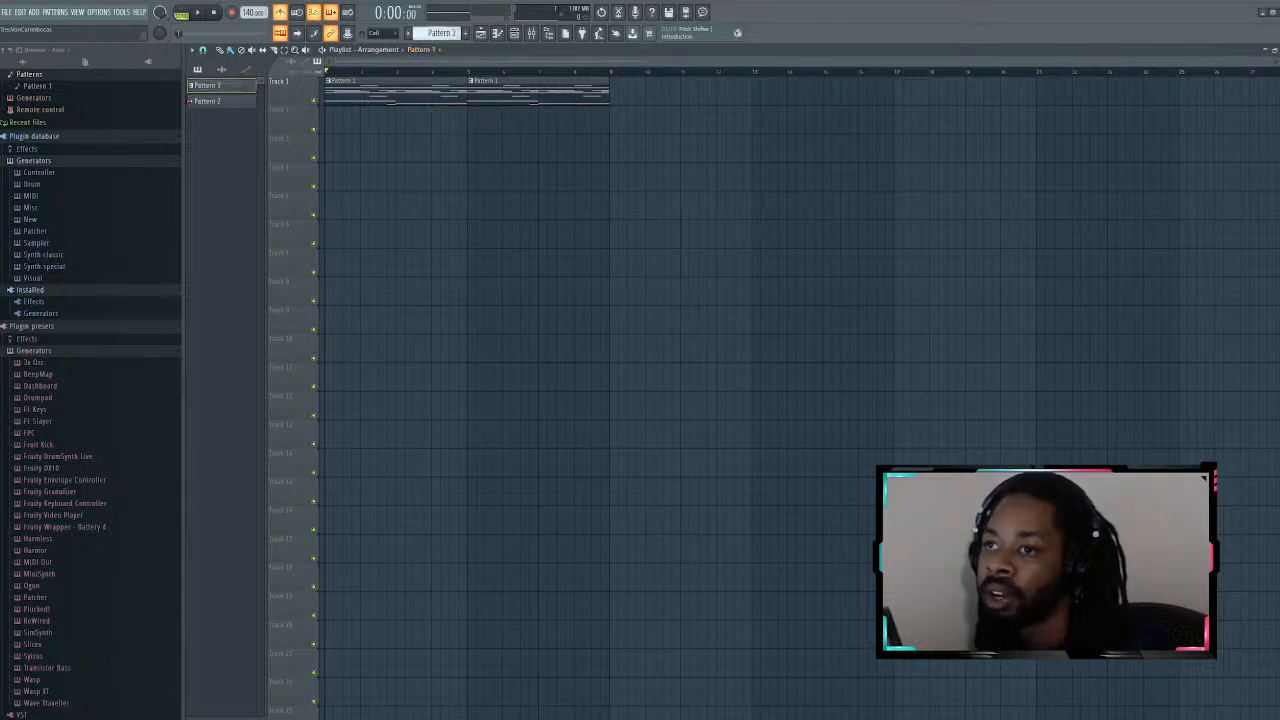
left_click(401, 118)
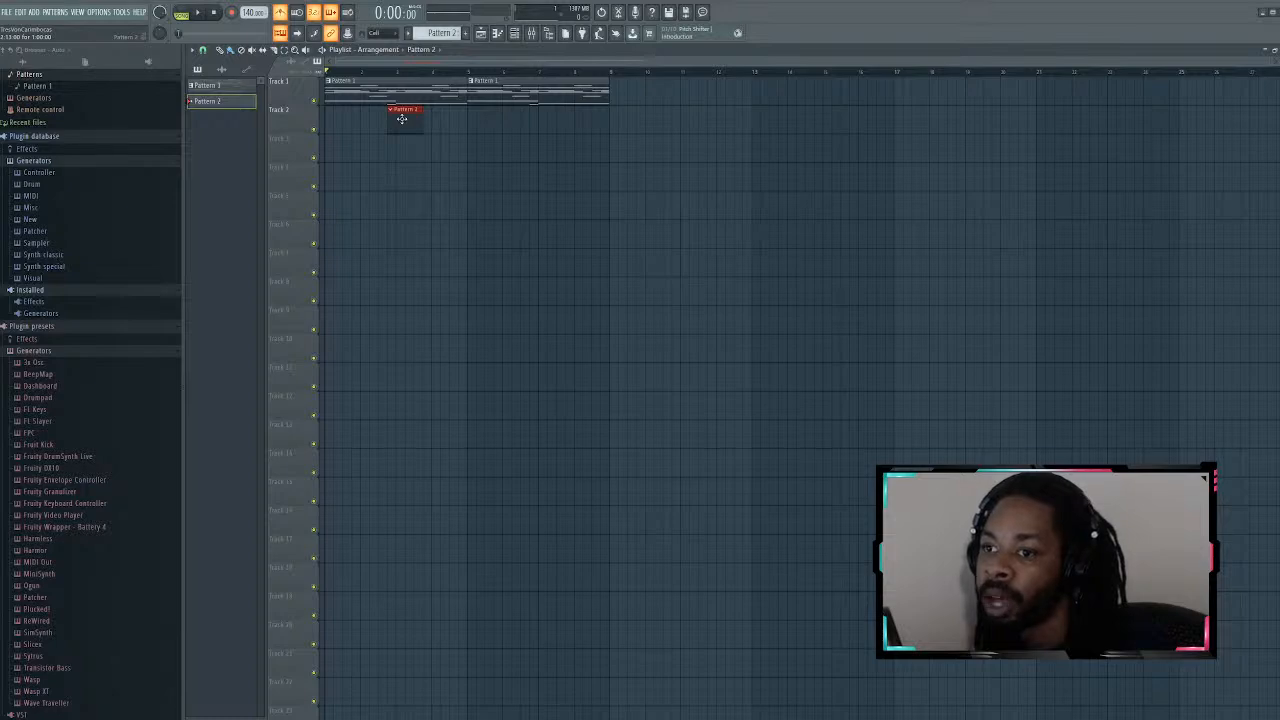
right_click(401, 118)
key("F6")
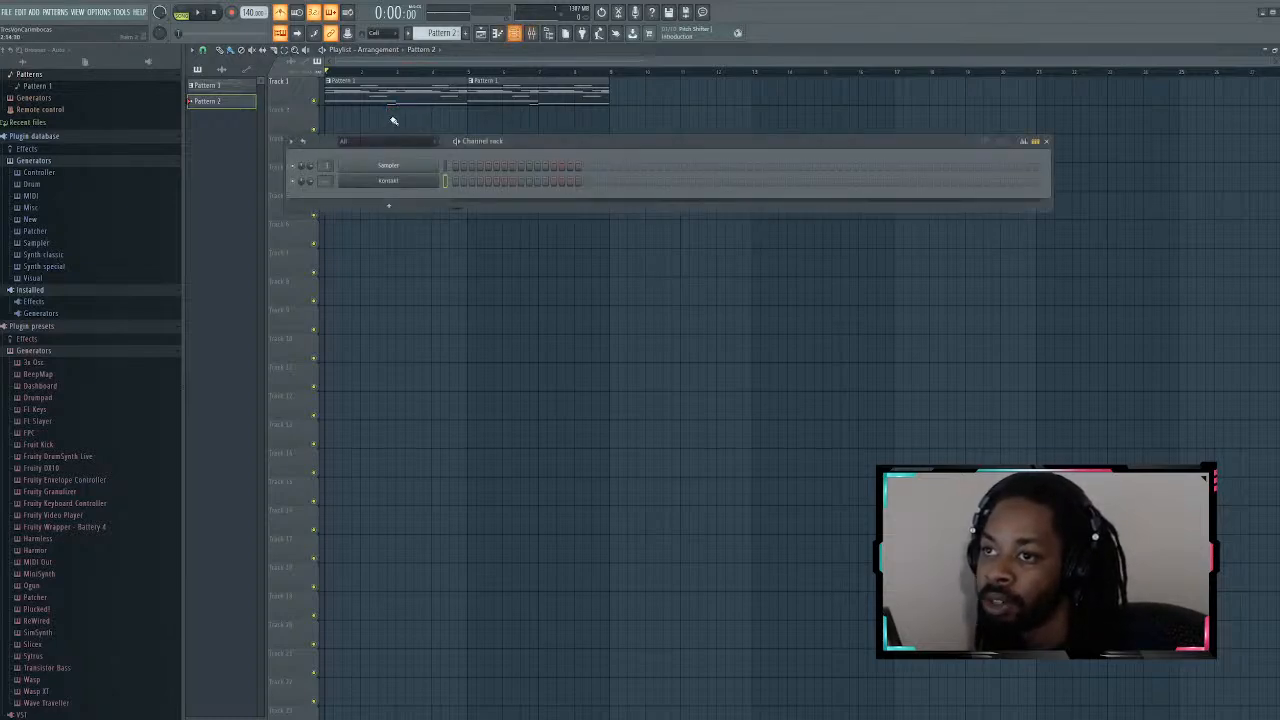
left_click(330, 118)
Step: Start song playback and add a second Kontakt instance from the channel rack
key("space")
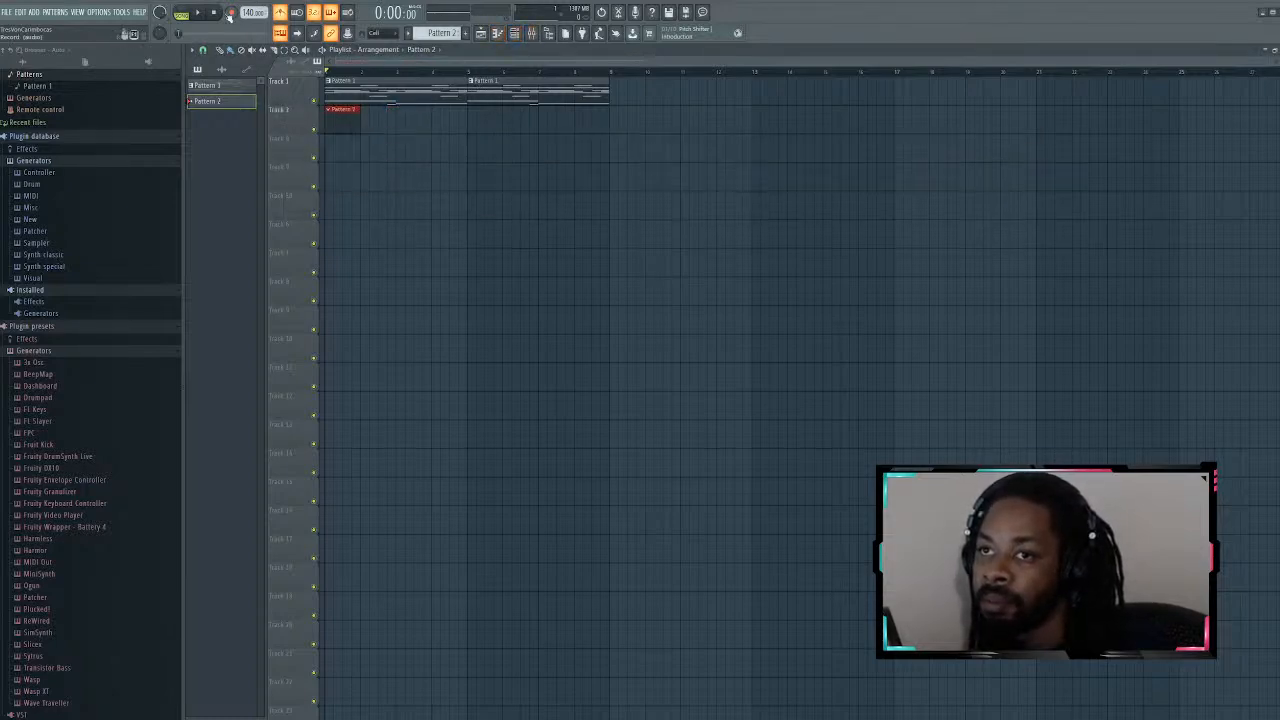
left_click(517, 33)
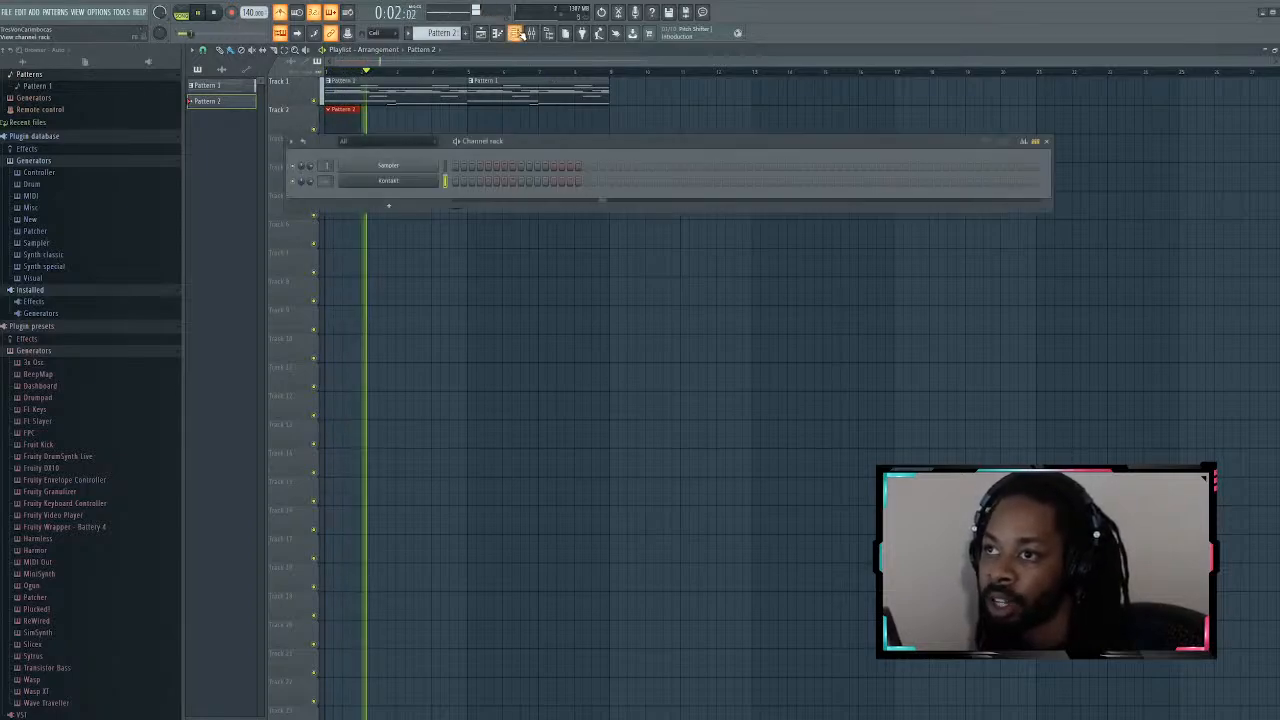
left_click(392, 181)
left_click(924, 146)
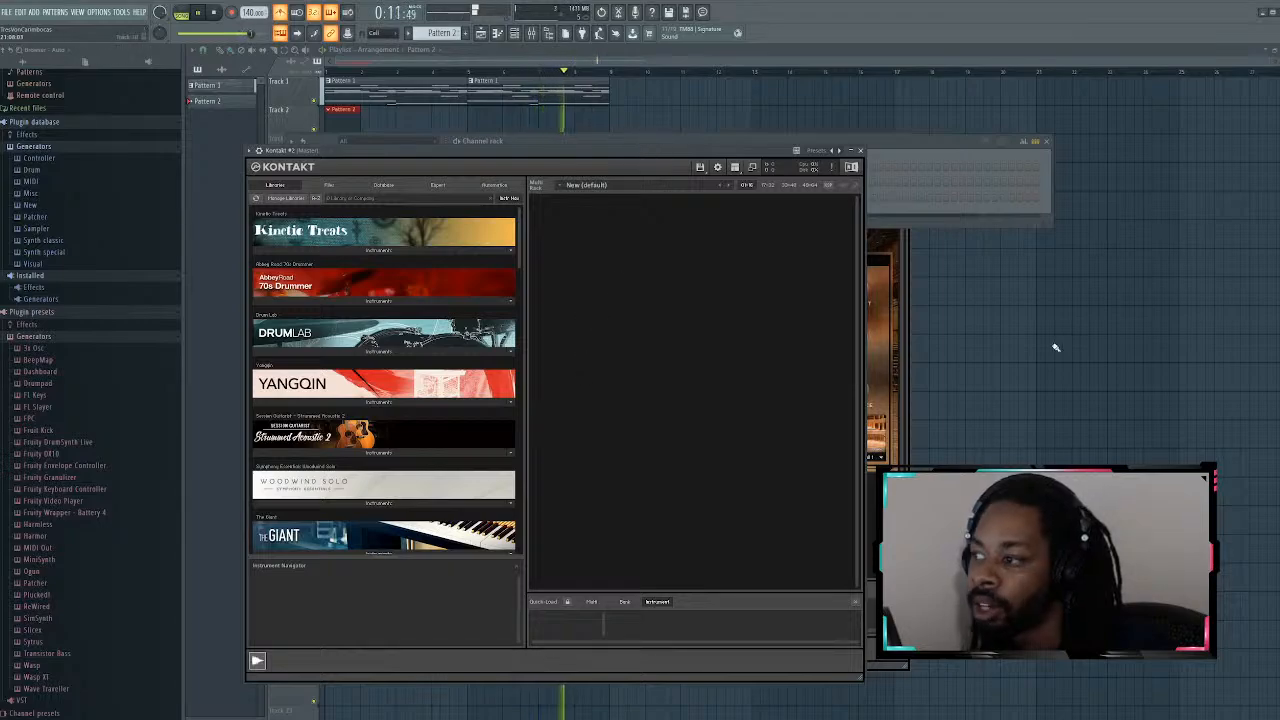
Step: Load the Violins - Modern instrument from the Session Strings Pro 2 library into Kontakt #2
scroll(405, 393, "down", 10)
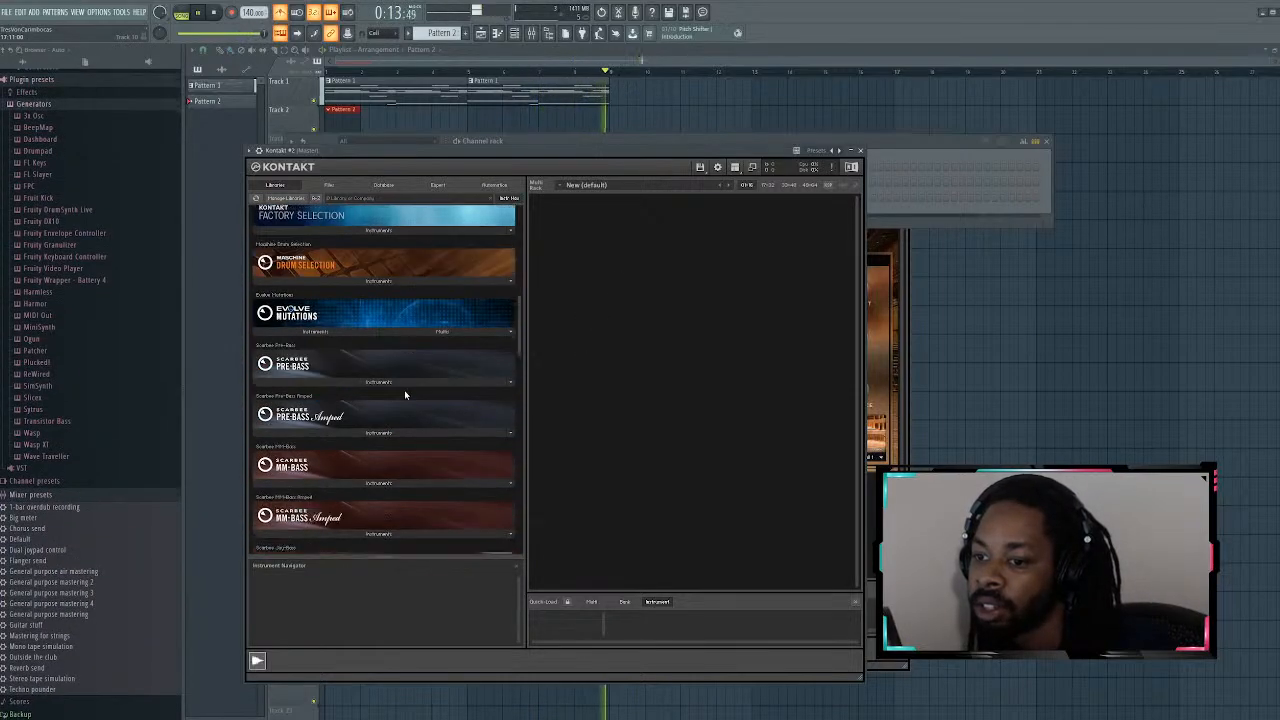
scroll(405, 393, "down", 15)
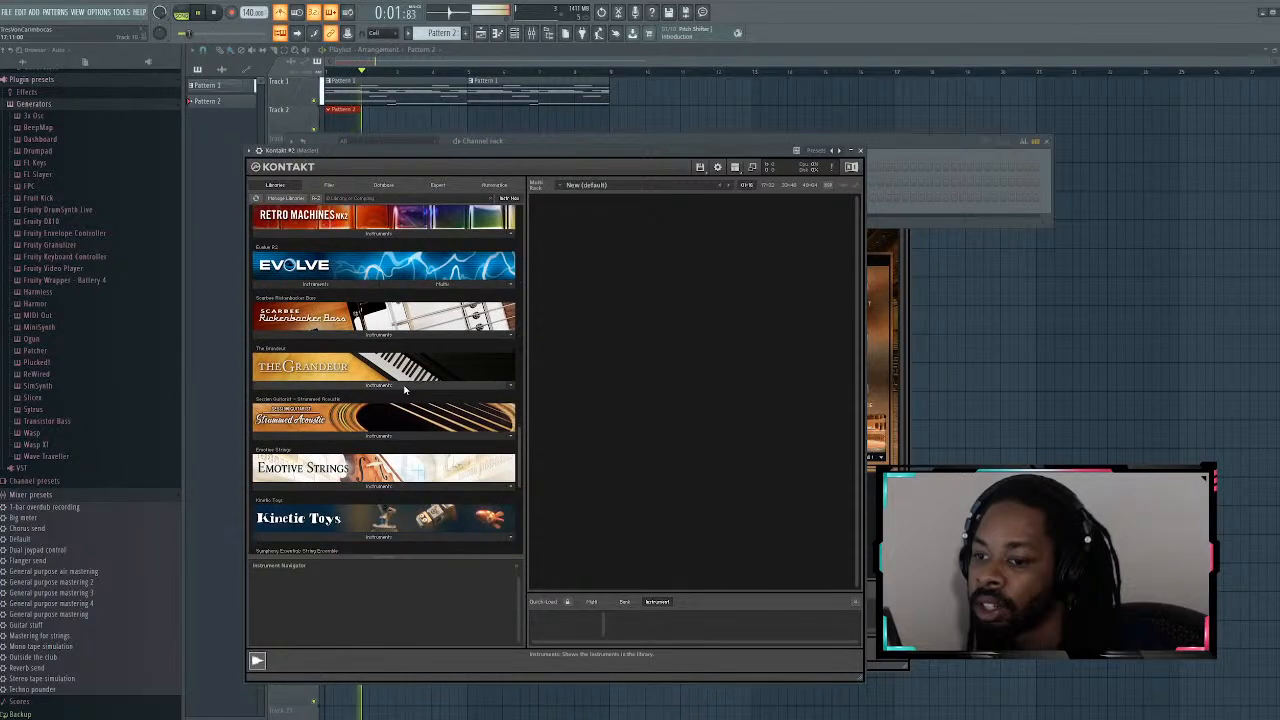
scroll(405, 390, "down", 2)
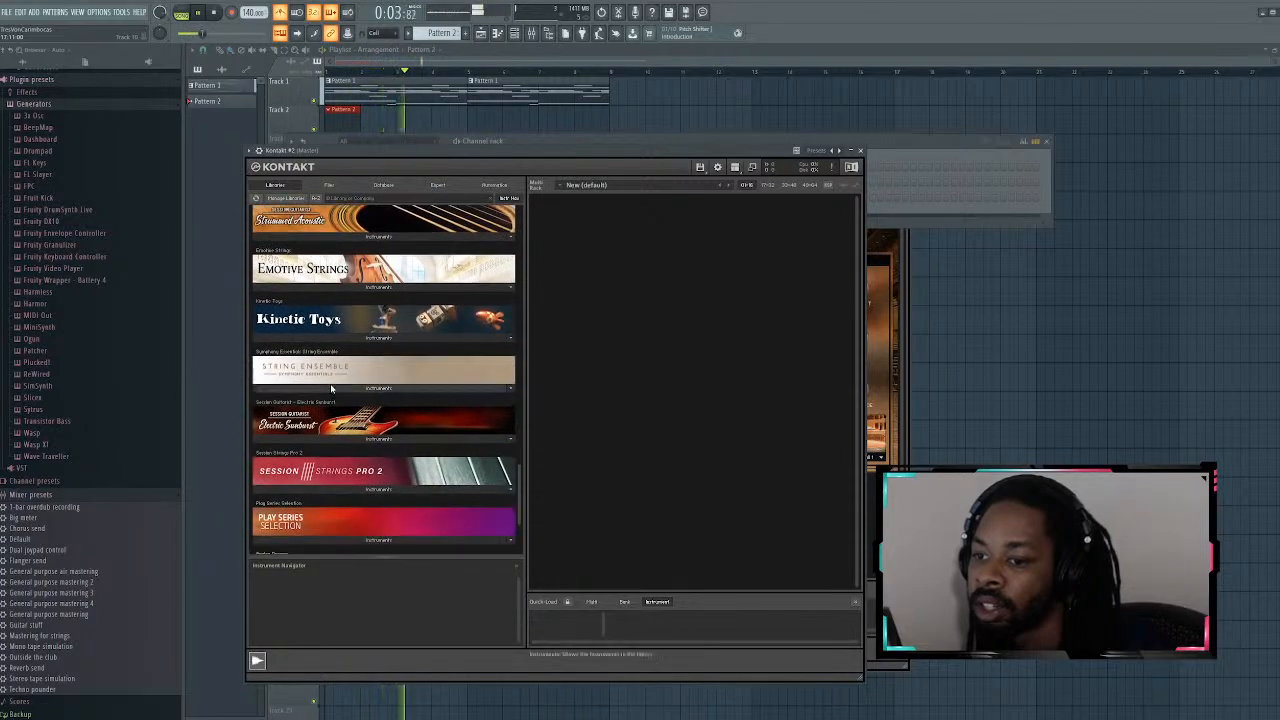
scroll(420, 503, "down", 2)
scroll(420, 503, "down", 2)
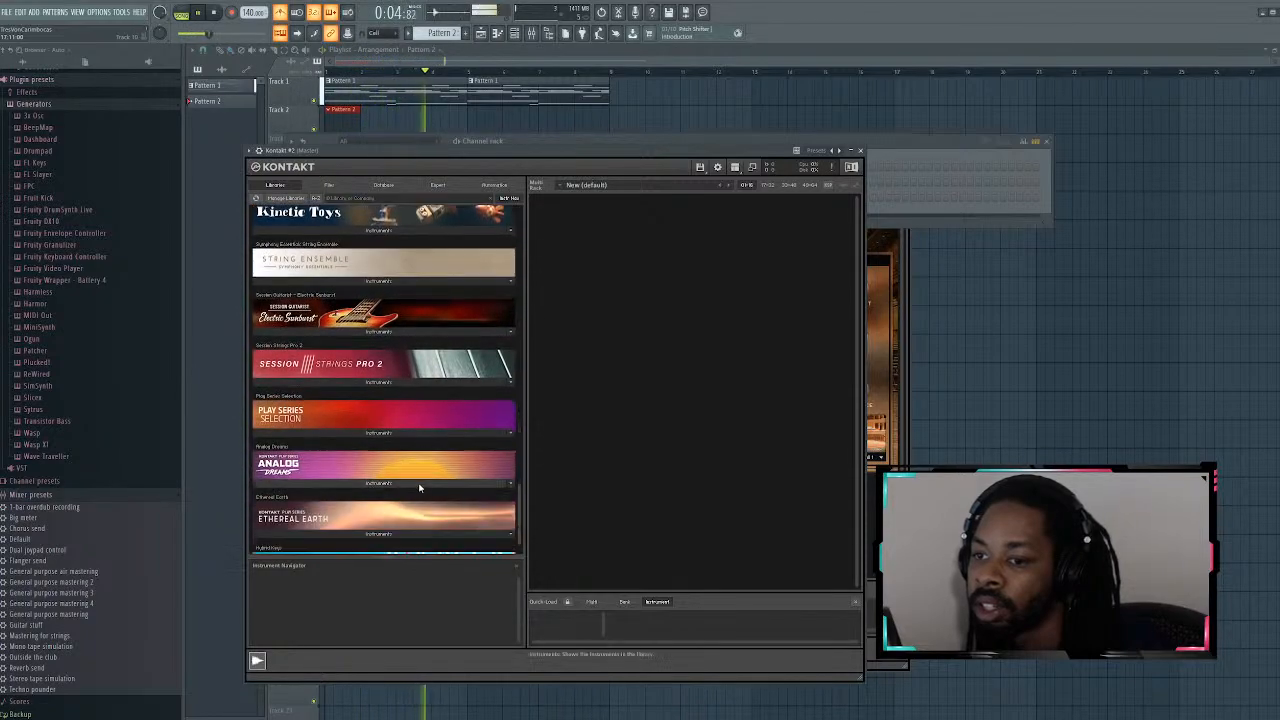
left_click(376, 383)
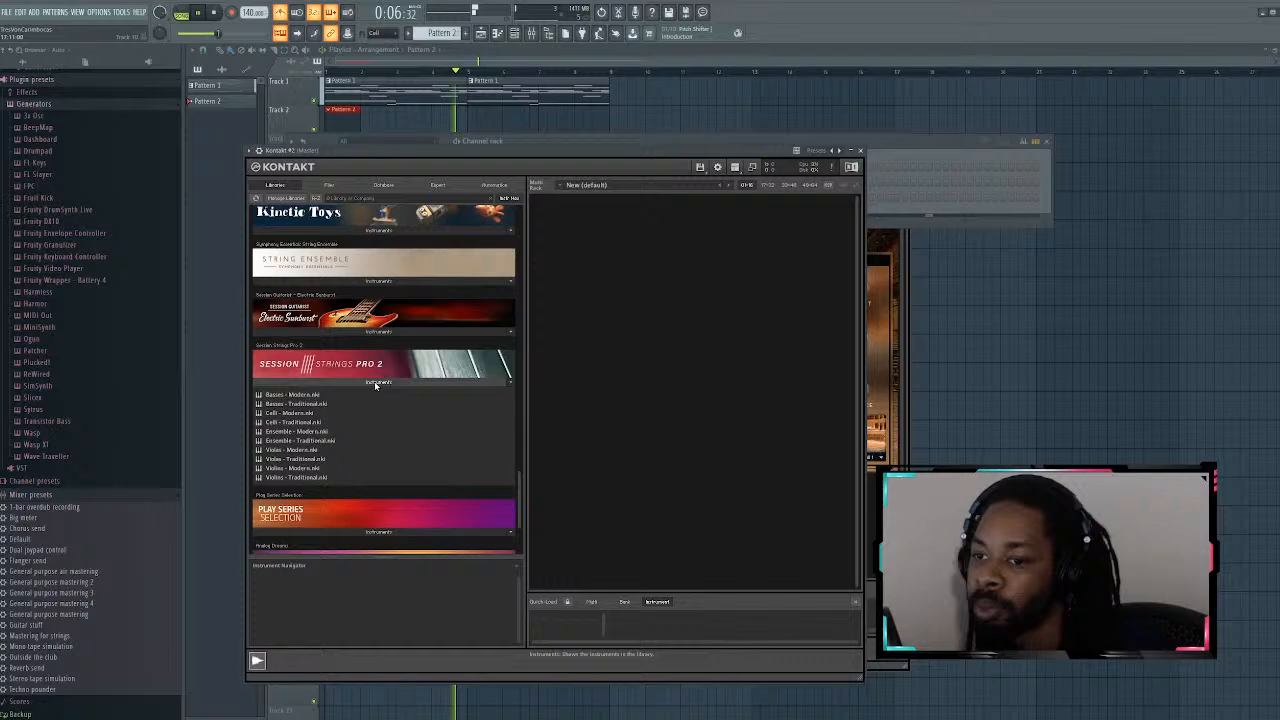
left_click(318, 469)
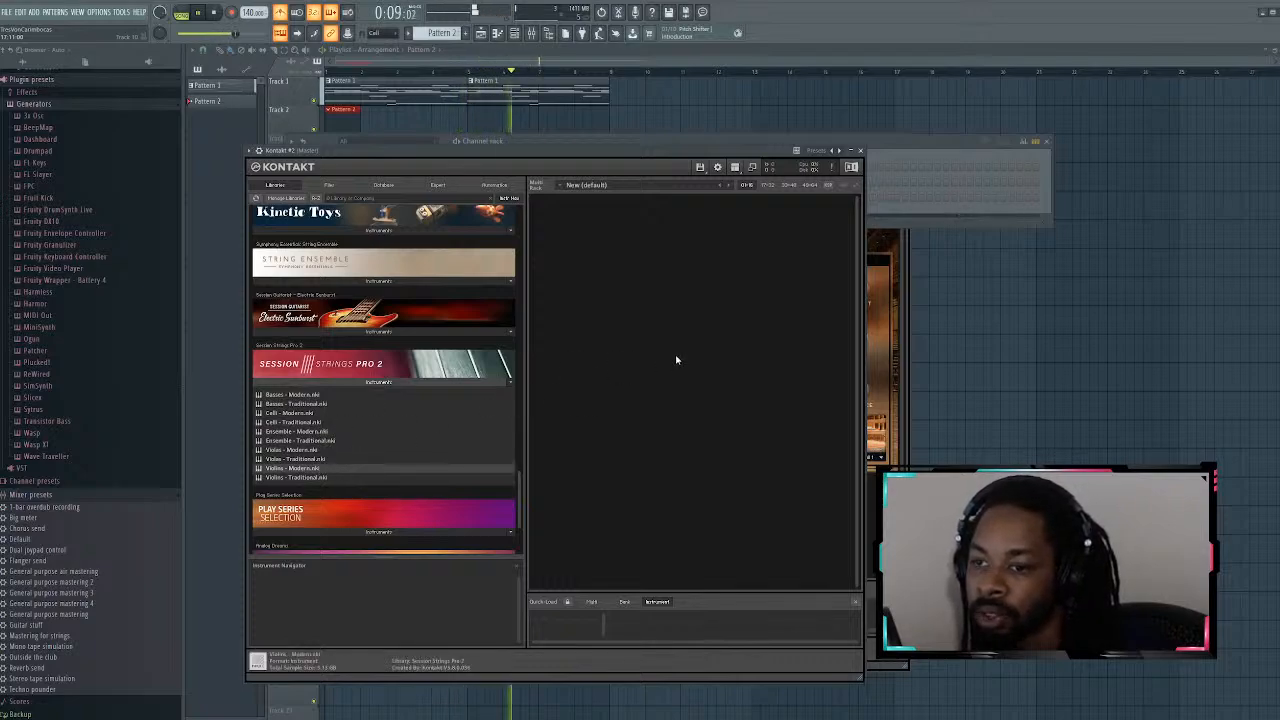
Step: Adjust the volume of the first Kontakt channel and rename that channel piano with a dark red colour
left_click(949, 141)
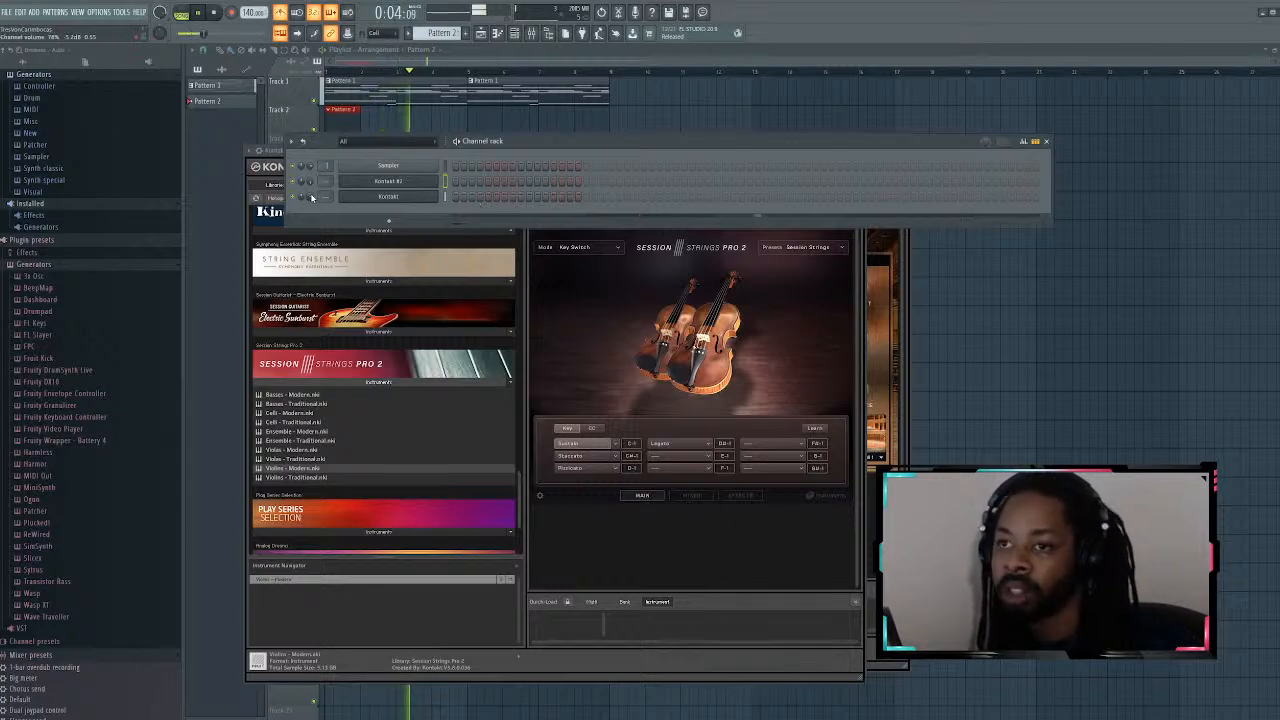
left_click_drag(311, 197, 311, 165)
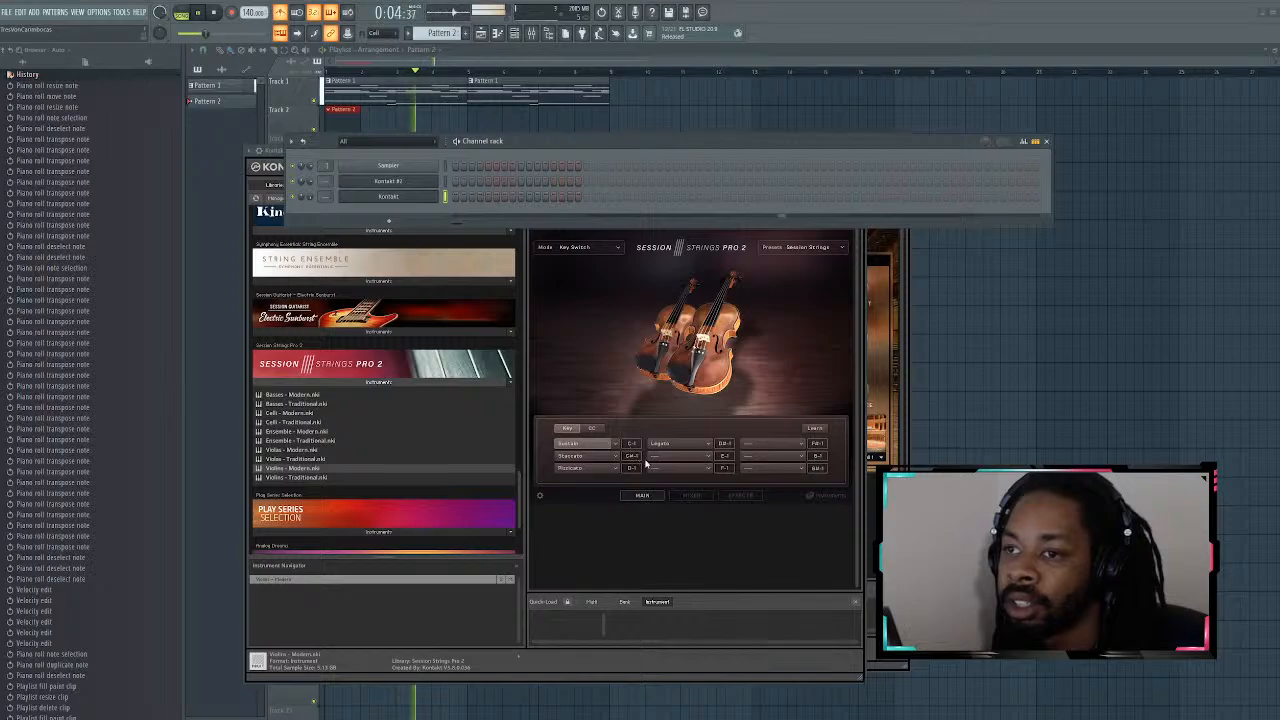
left_click(441, 198)
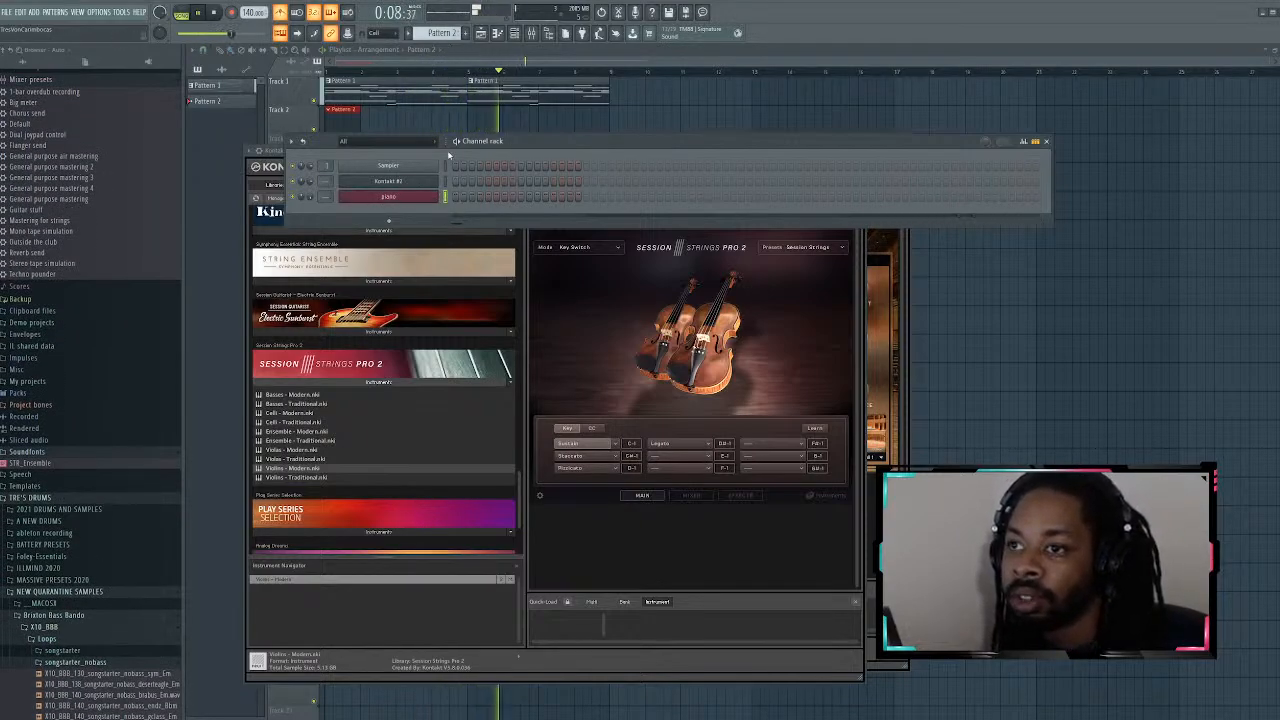
Step: Stop playback and look over the Kontakt #2 piano roll of Pattern 2 and the playlist arrangement
left_click(486, 181)
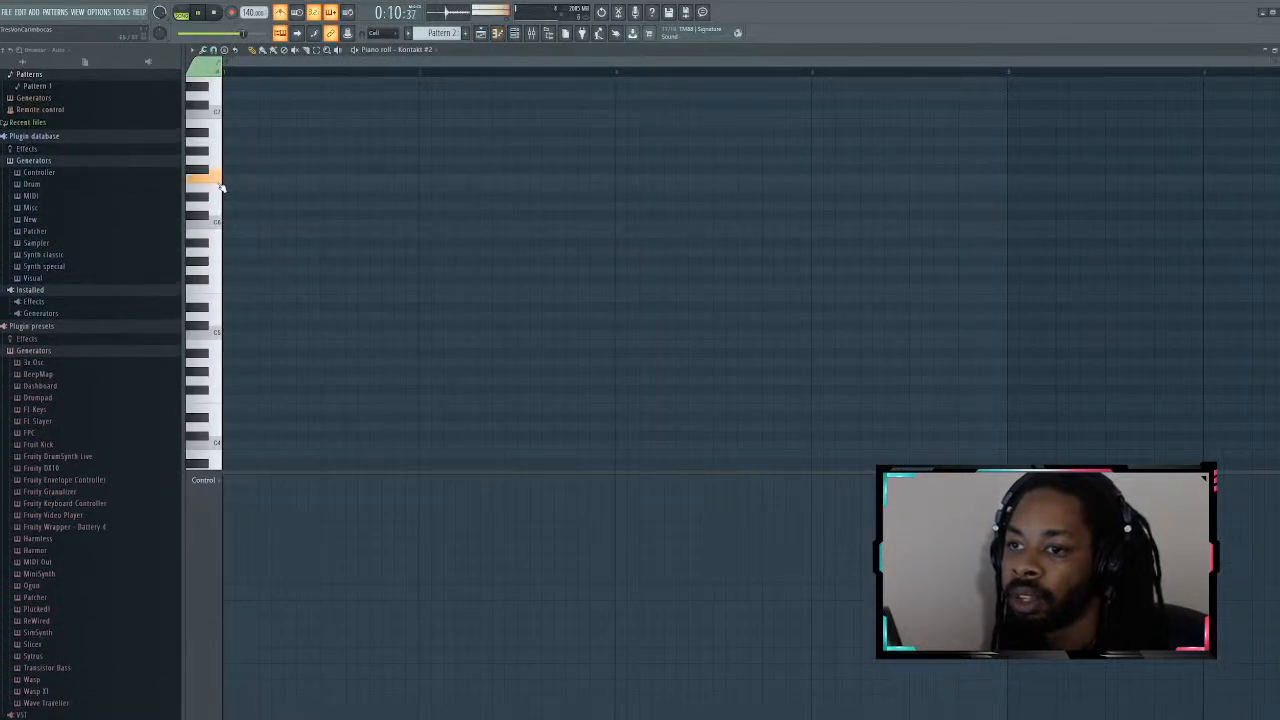
key("space")
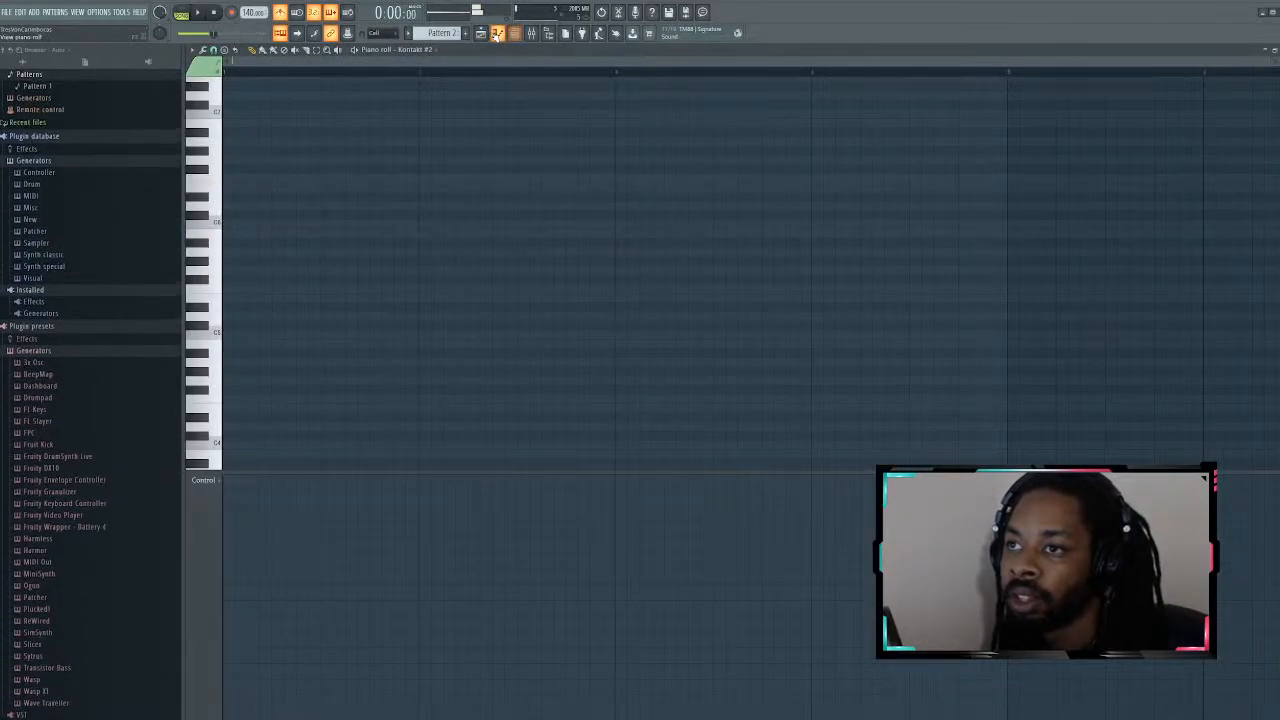
left_click(481, 33)
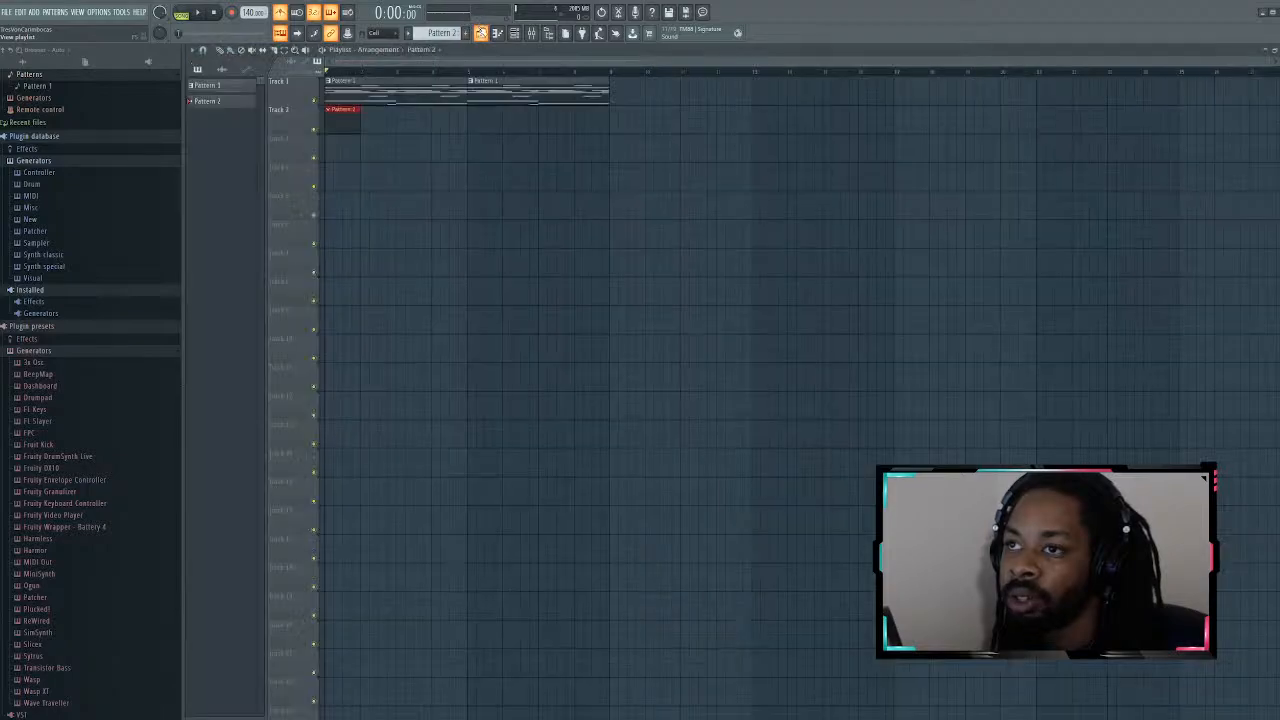
left_click(514, 33)
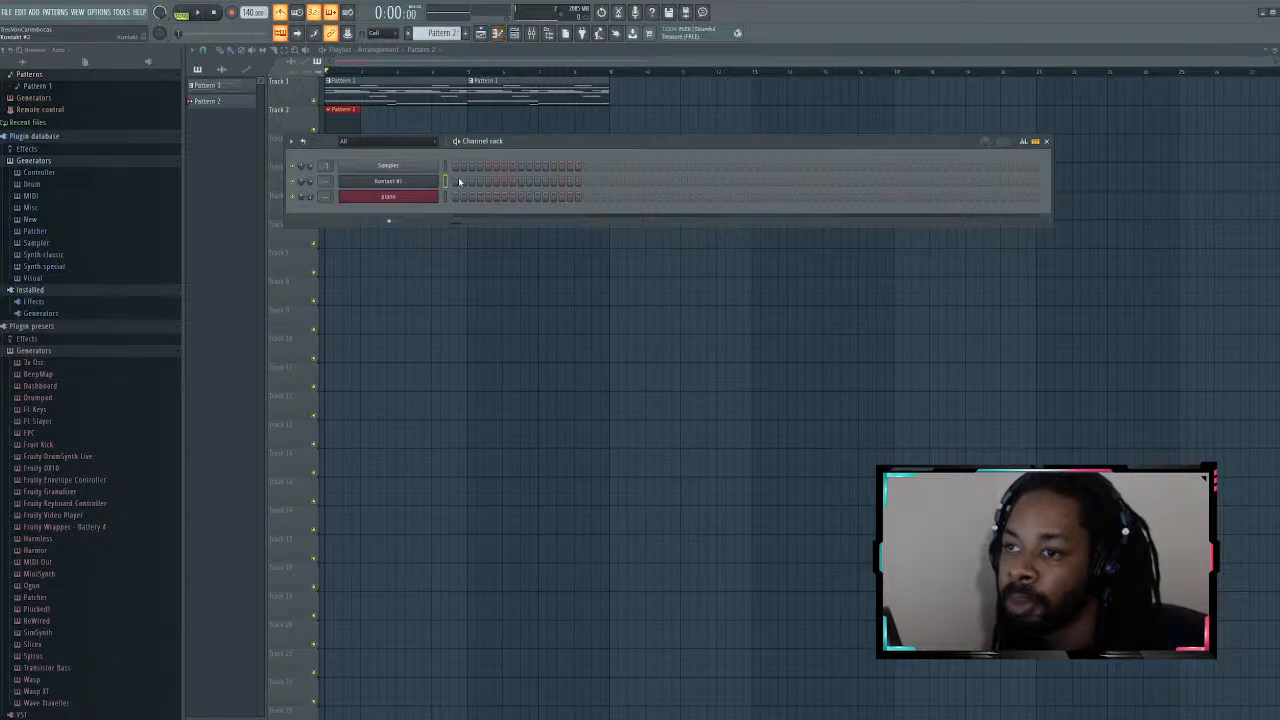
key("F7")
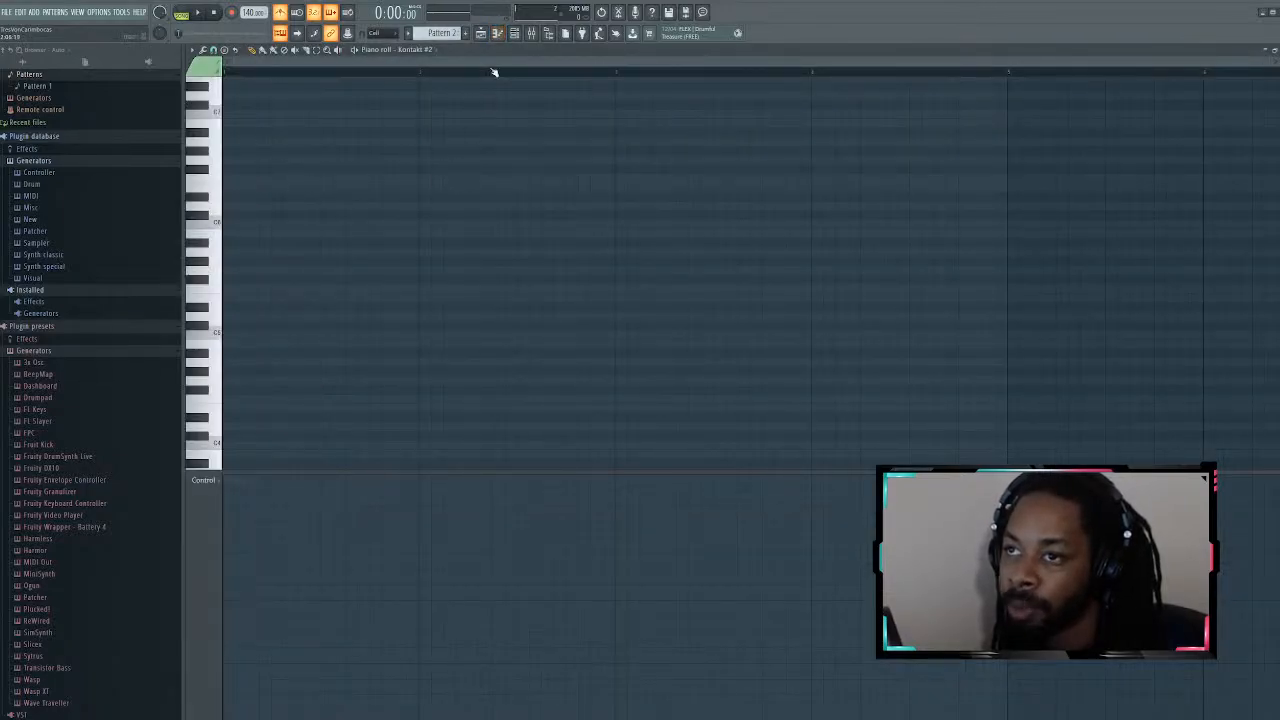
key("F5")
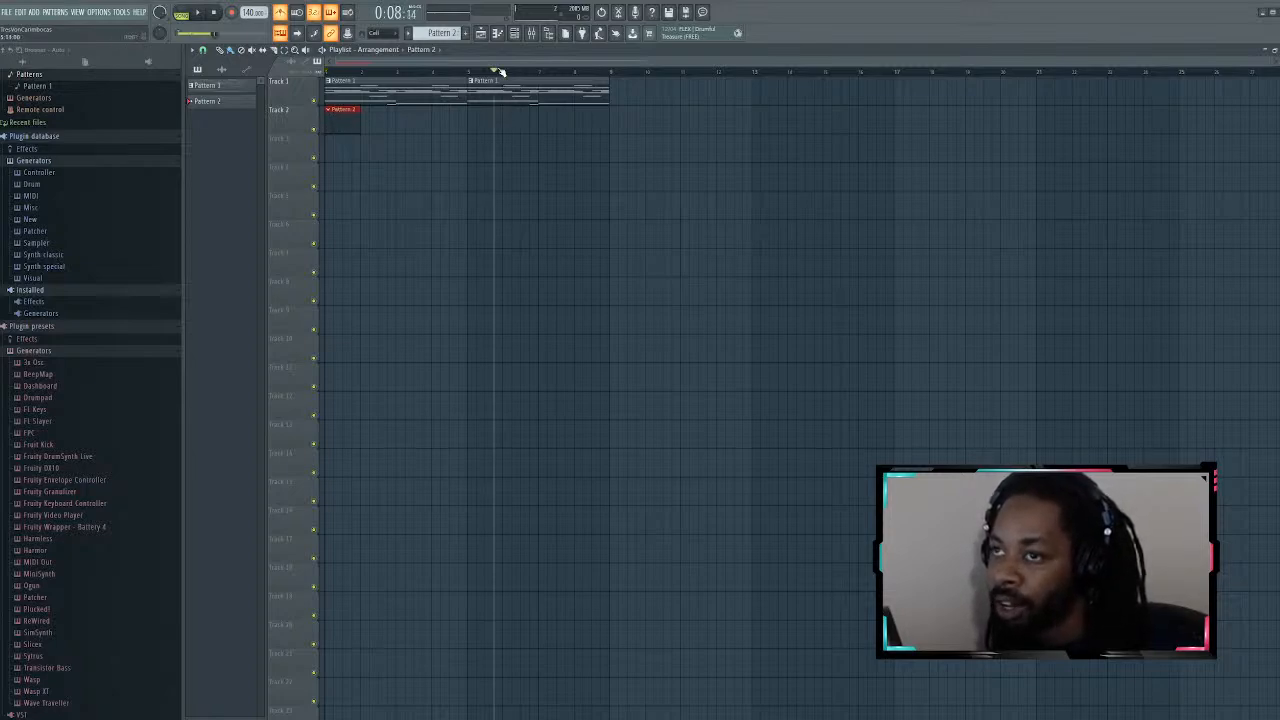
Step: Return the song position to the start, open the Kontakt #2 piano roll for Pattern 2 and start playback
key("F6")
left_click(338, 77)
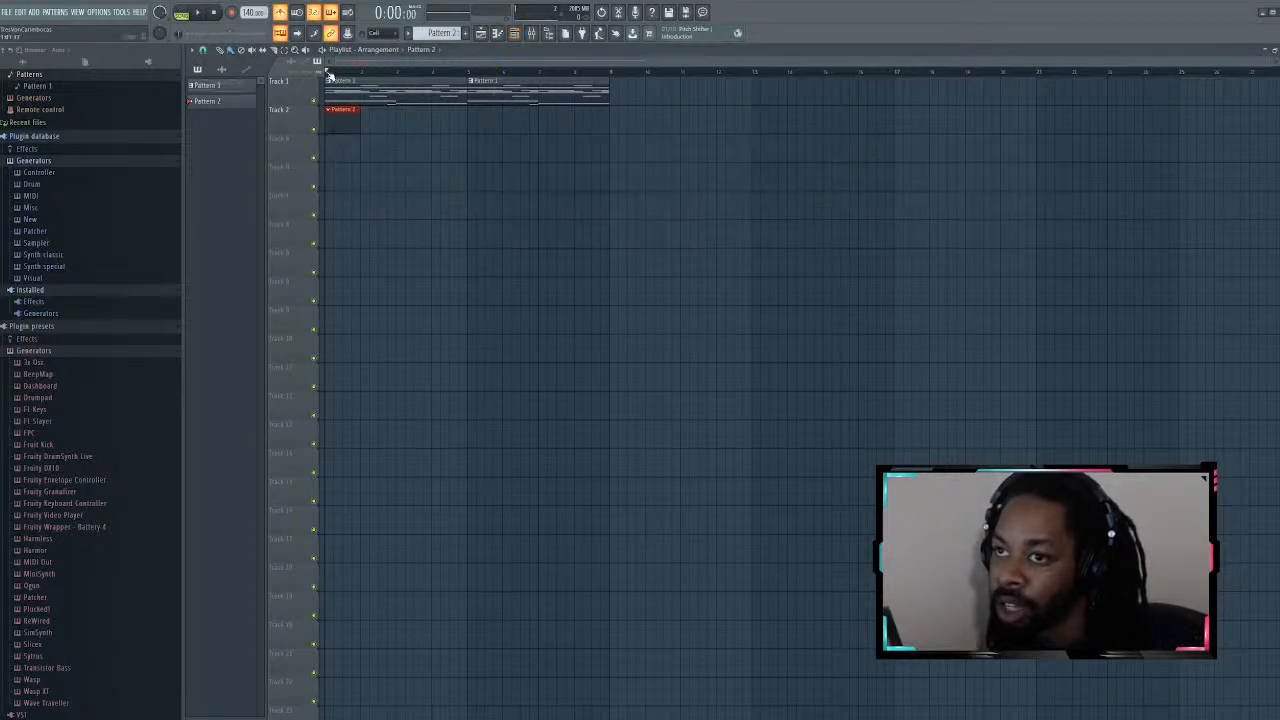
key("F6")
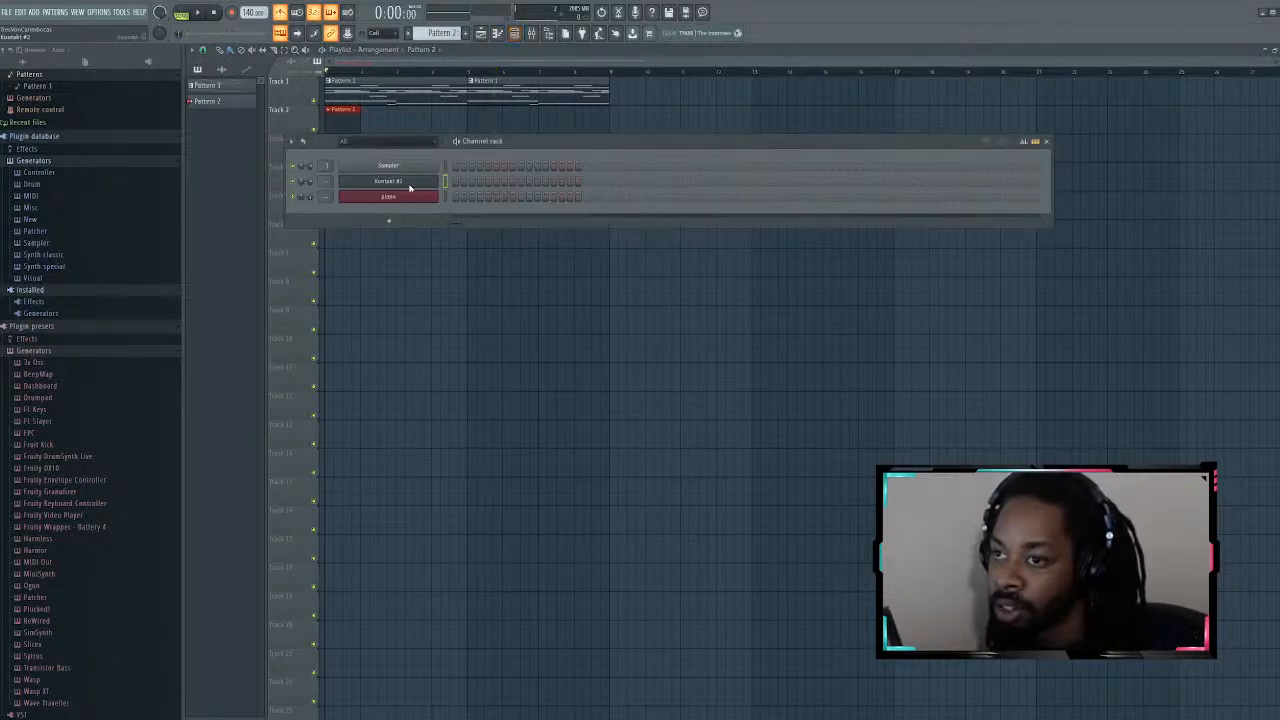
key("F7")
key("space")
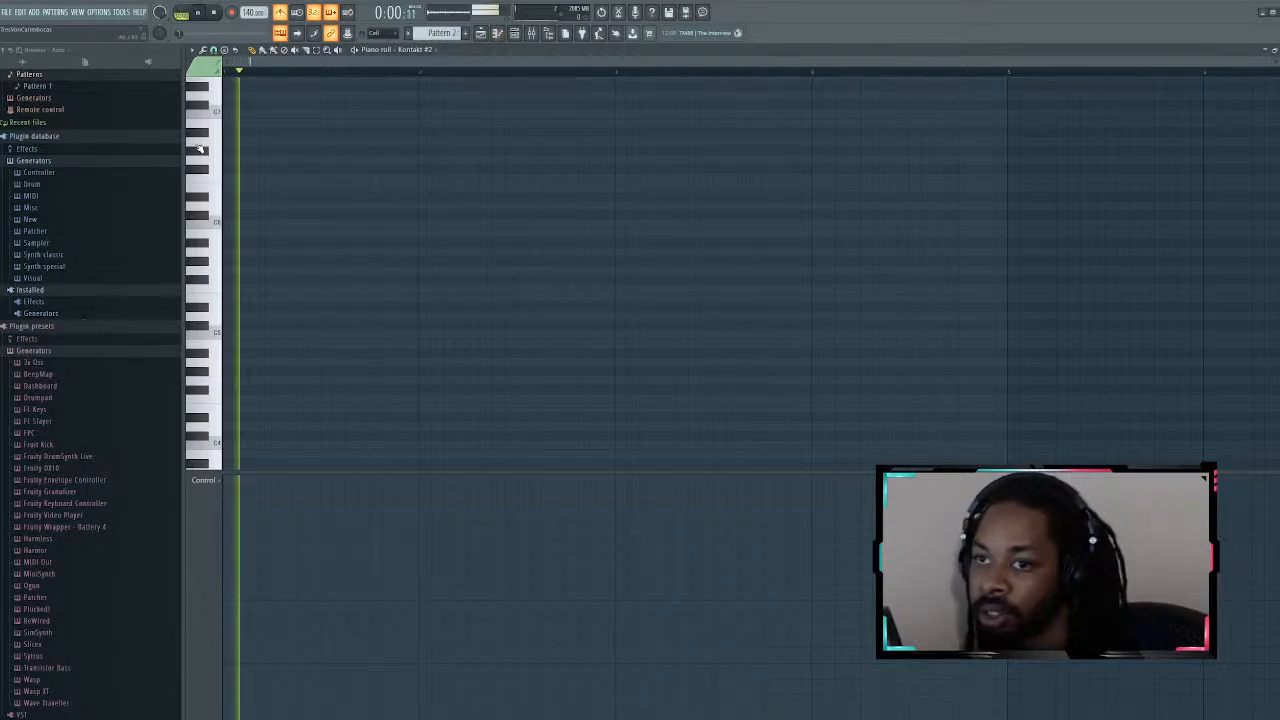
Step: Draw a one-bar F6 violin note at the start of bar 1 and play it against the piano
left_click(228, 152)
left_click_drag(228, 152, 420, 178)
key("space")
key("space")
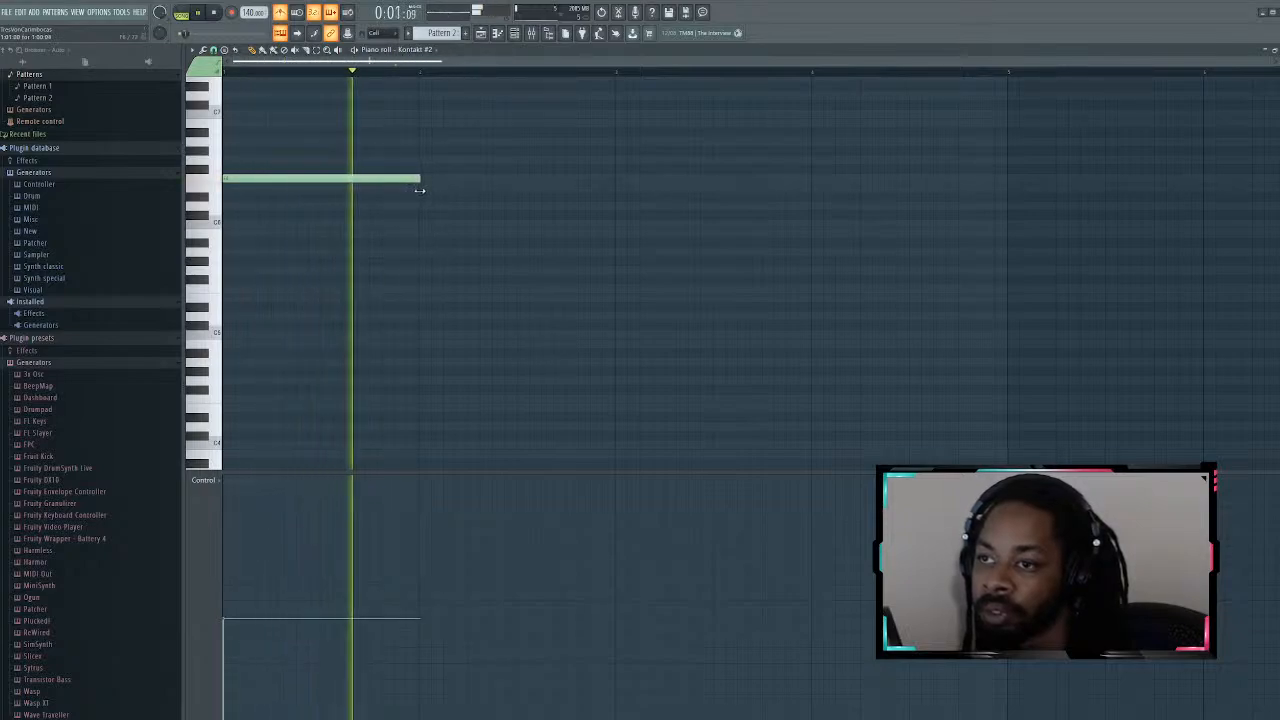
key("space")
key("space")
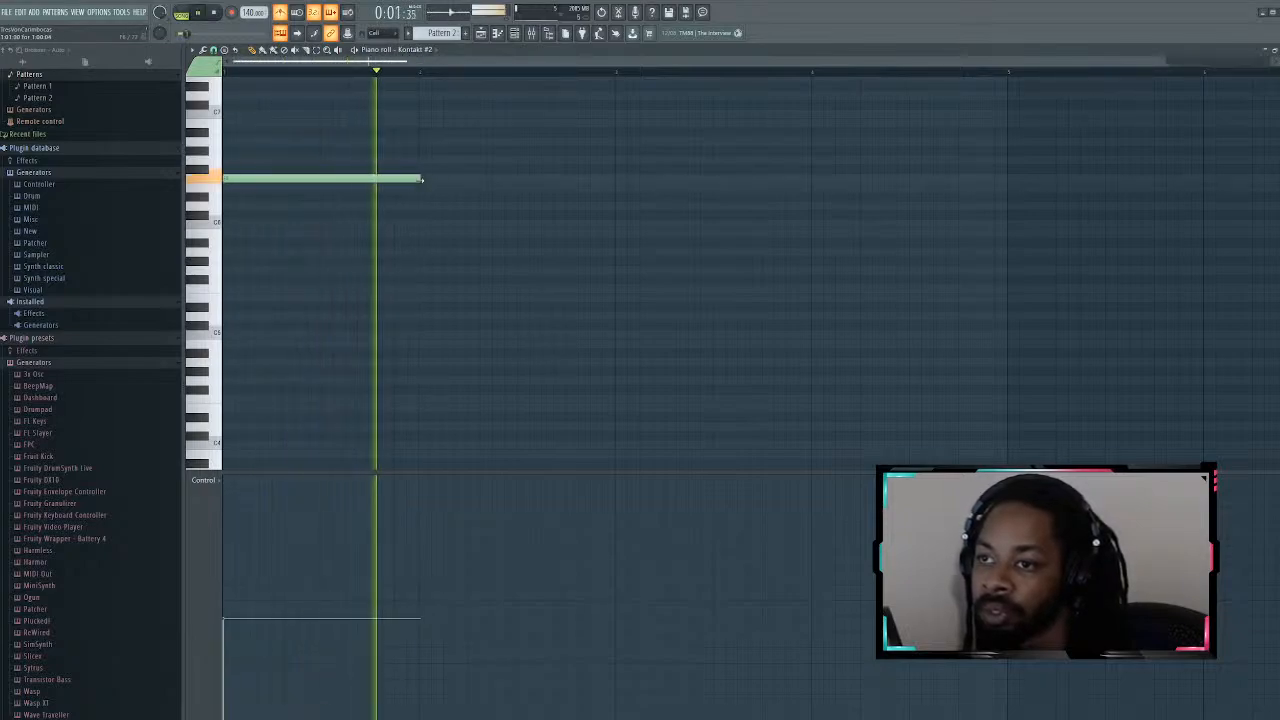
Step: Extend the F6 note to two bars and add a two-bar D7 note starting at bar 3
left_click_drag(421, 178, 623, 95)
key("space")
left_click(618, 161)
left_click(618, 168)
key("space")
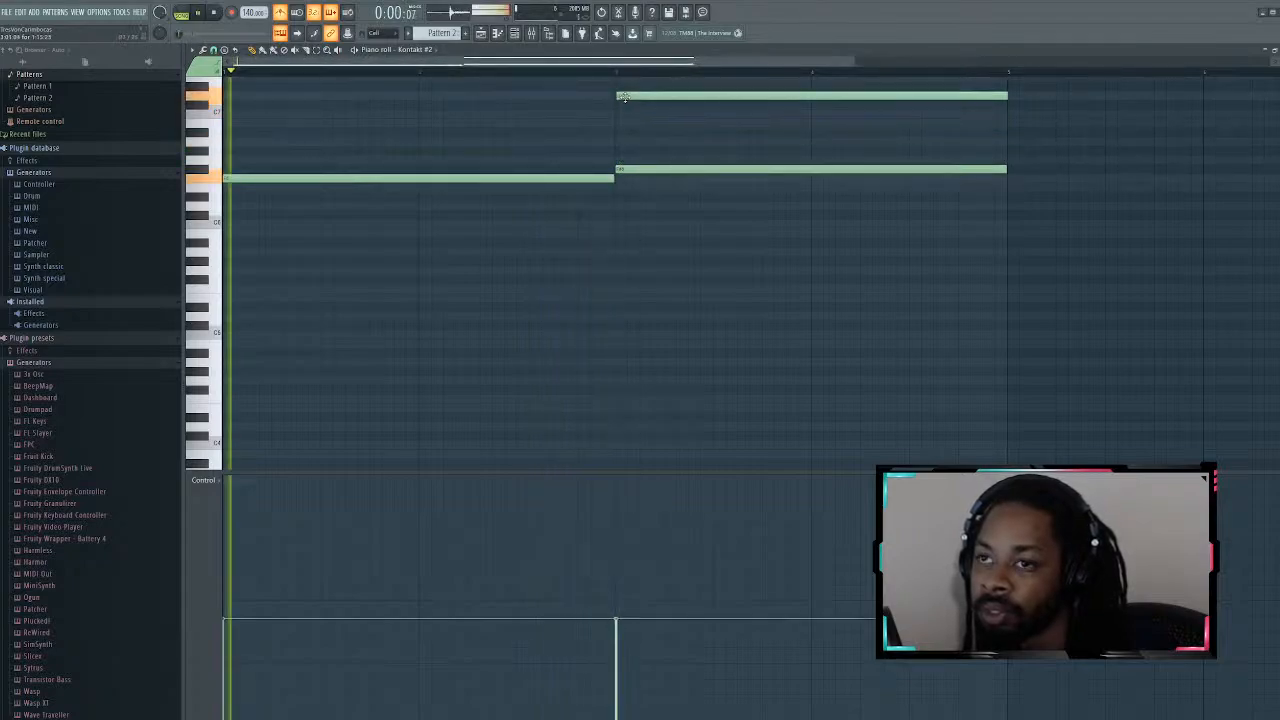
right_click(645, 170)
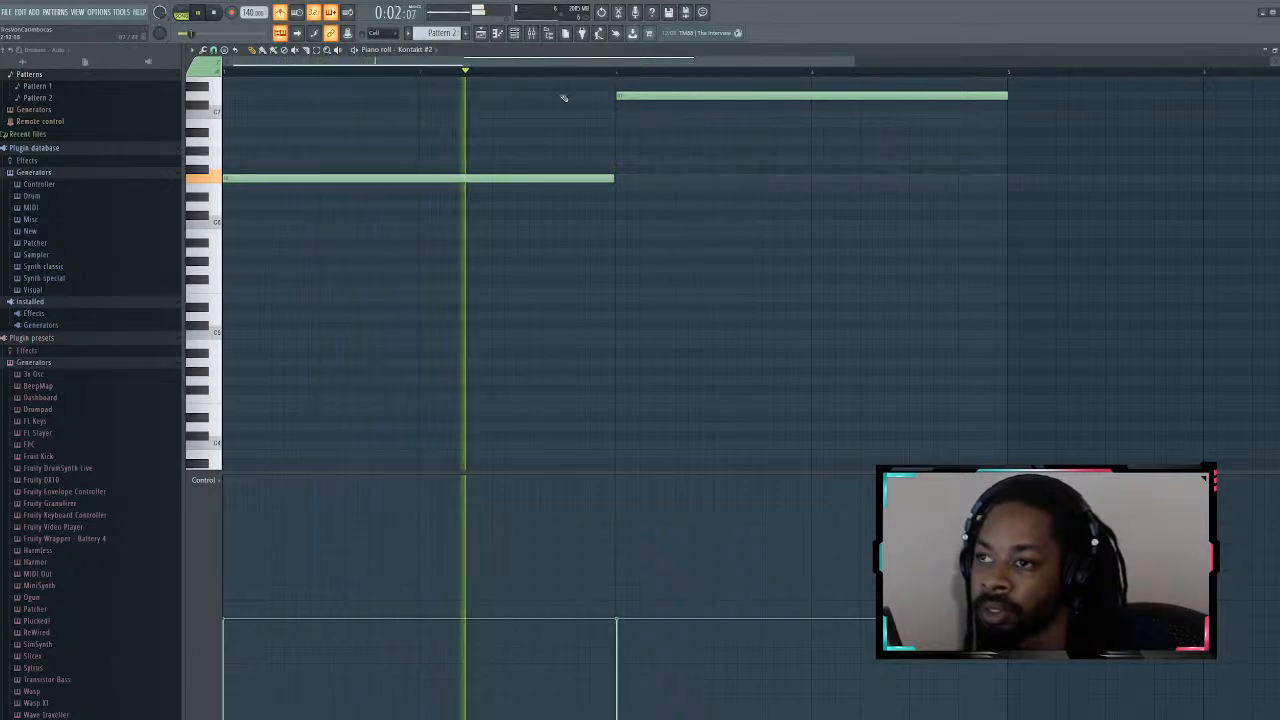
Step: Add a long A#6 note starting at beat 4 of bar 2 and play the melody from the start
left_click(535, 125)
right_click(563, 123)
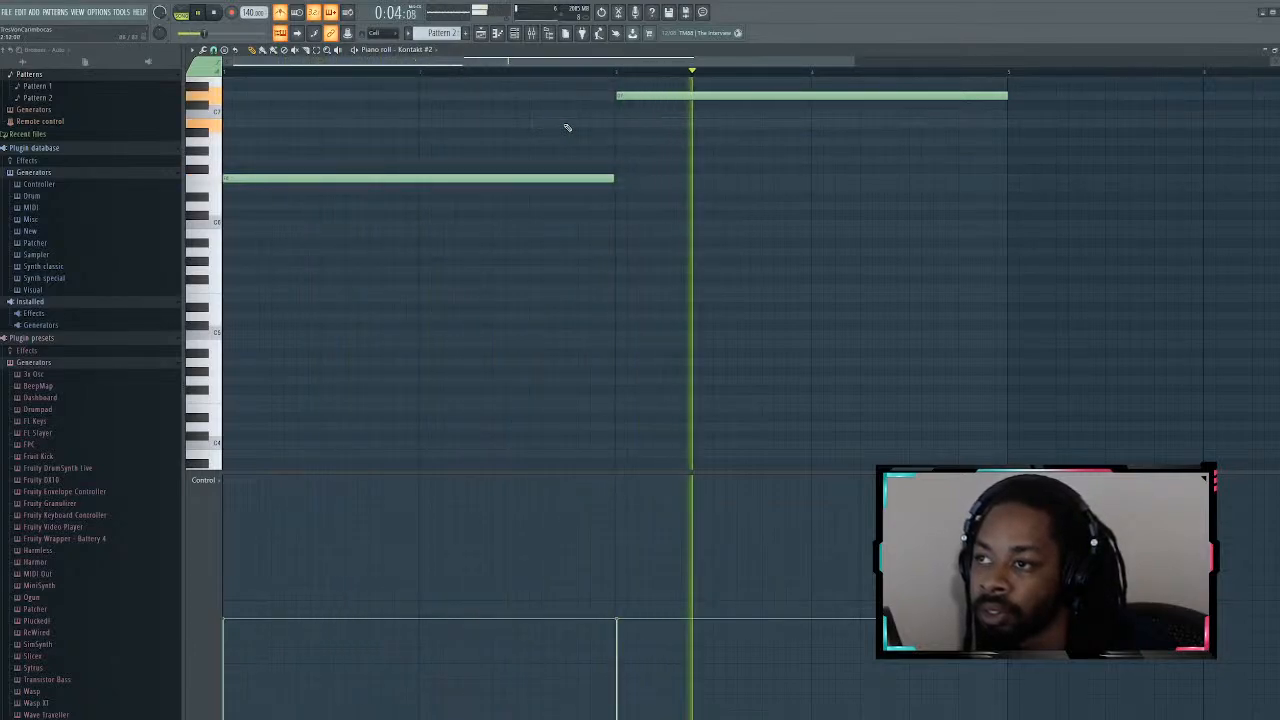
key("space")
mouse_move(566, 151)
left_mouse_down()
mouse_move(566, 242)
mouse_move(566, 72)
mouse_move(567, 172)
left_mouse_up()
key("space")
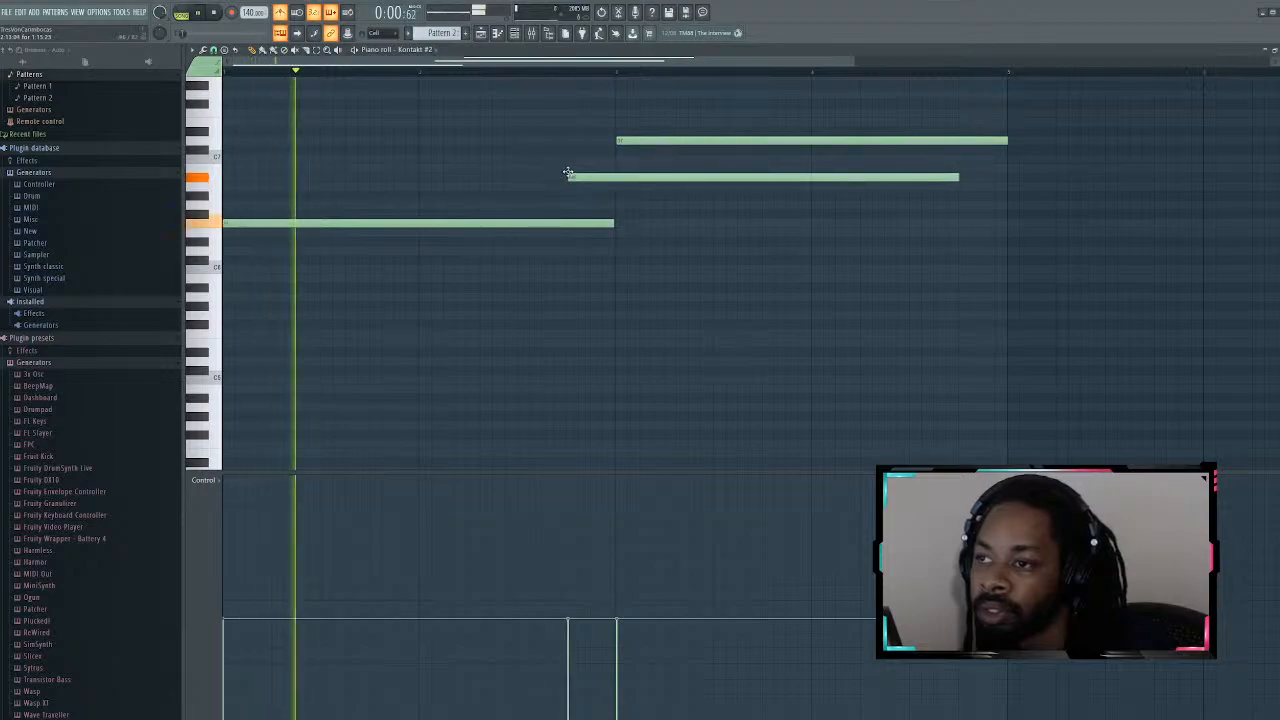
Step: Replace the F6 note with an A6 note running from bar 1 to beat 4 of bar 2
key("space")
mouse_move(352, 241)
left_mouse_down()
mouse_move(281, 262)
mouse_move(228, 183)
left_mouse_up()
key("space")
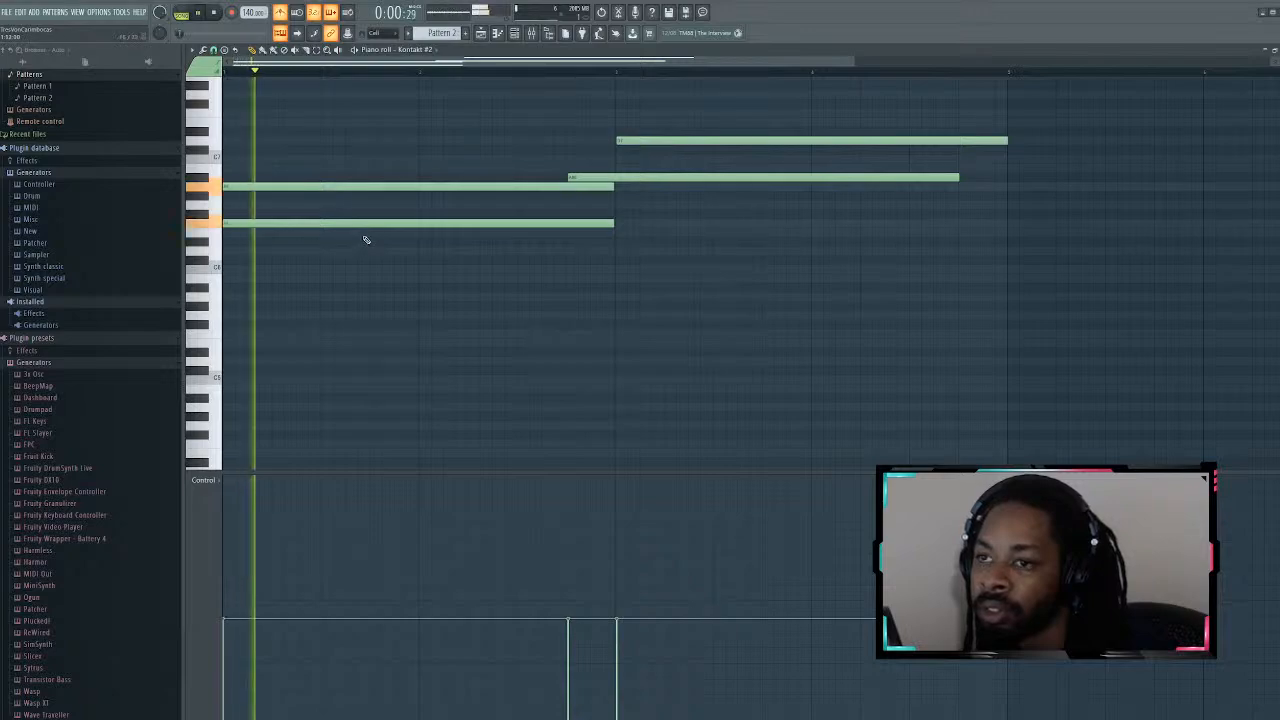
right_click(369, 222)
key("space")
key("space")
left_click_drag(613, 186, 566, 187)
Step: Add a short F6 note in bar 2 ending at beat 4 and replay the melody
left_click(505, 222)
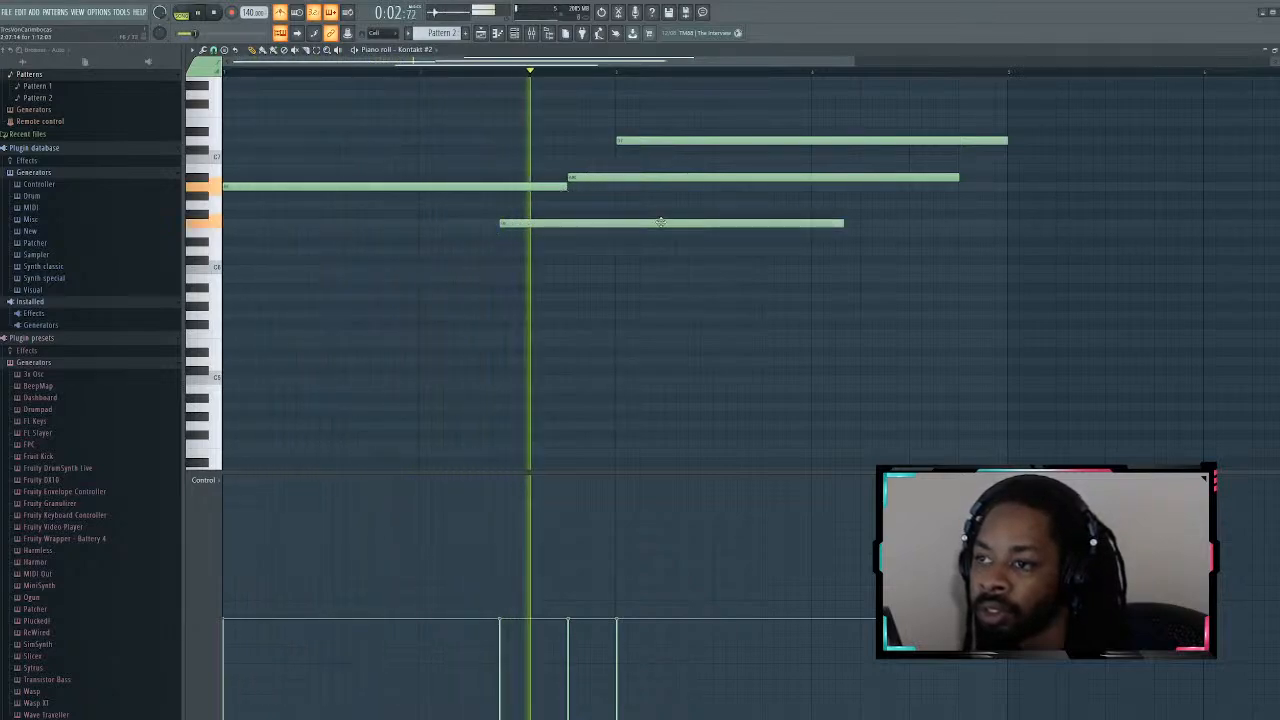
left_click_drag(843, 222, 567, 222)
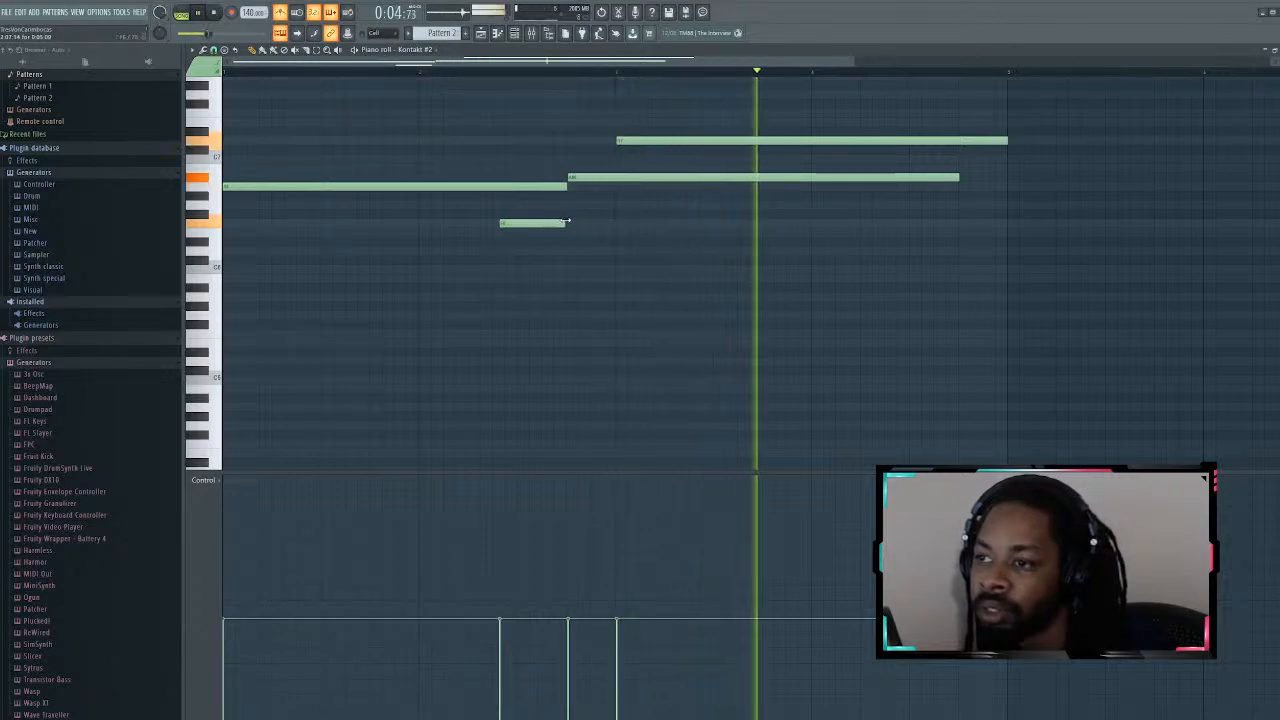
key("space")
key("space")
Step: Shorten the A#6 note to end at the start of bar 3 and delete the short F6 note
left_click_drag(958, 177, 607, 177)
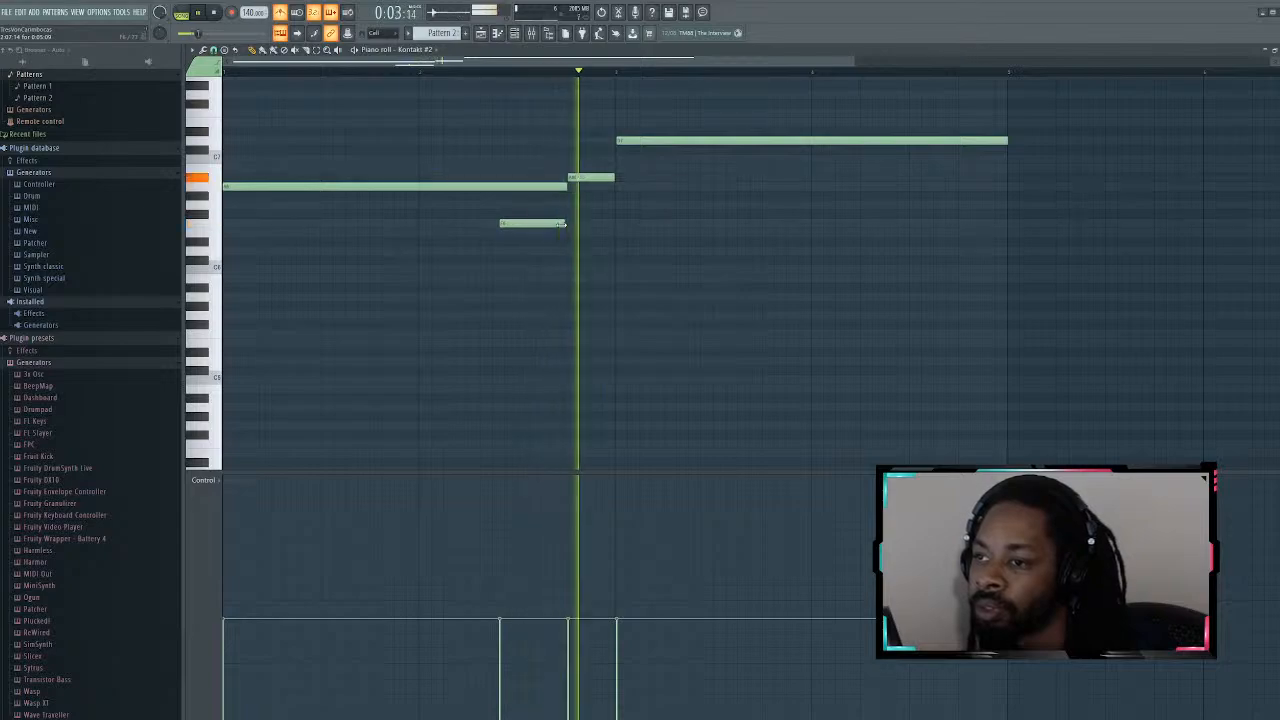
key("space")
key("space")
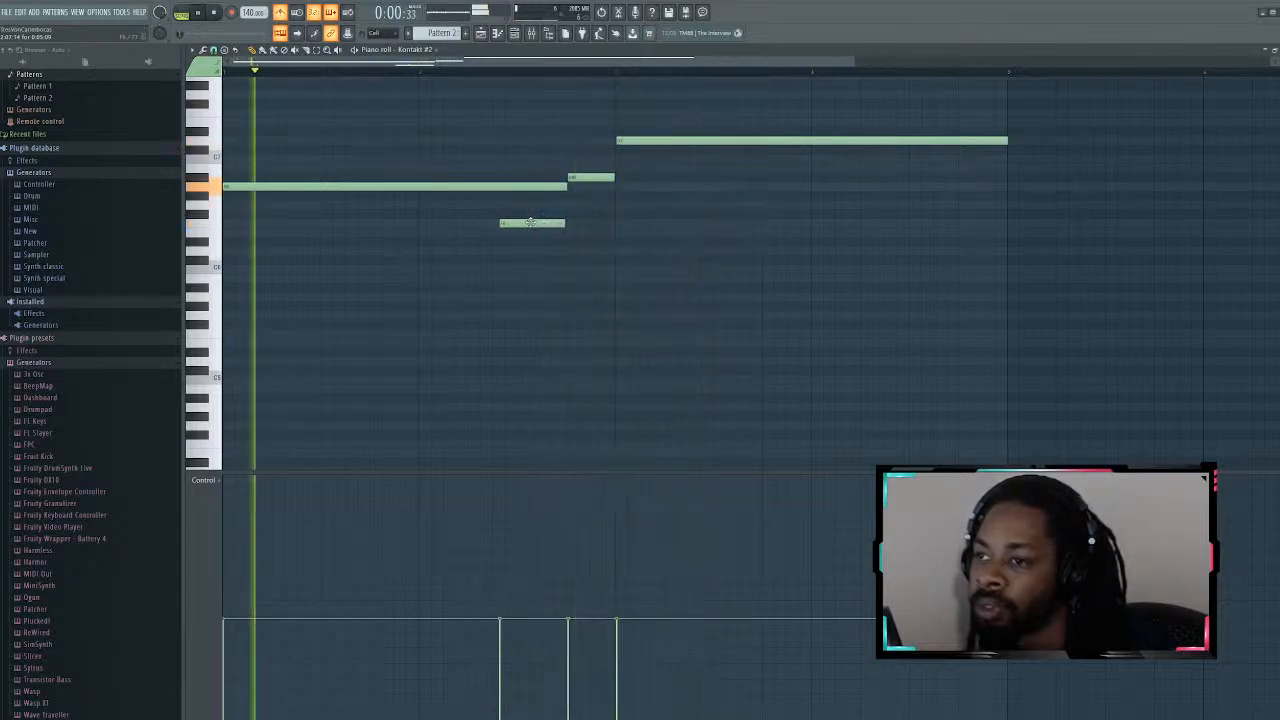
right_click(530, 222)
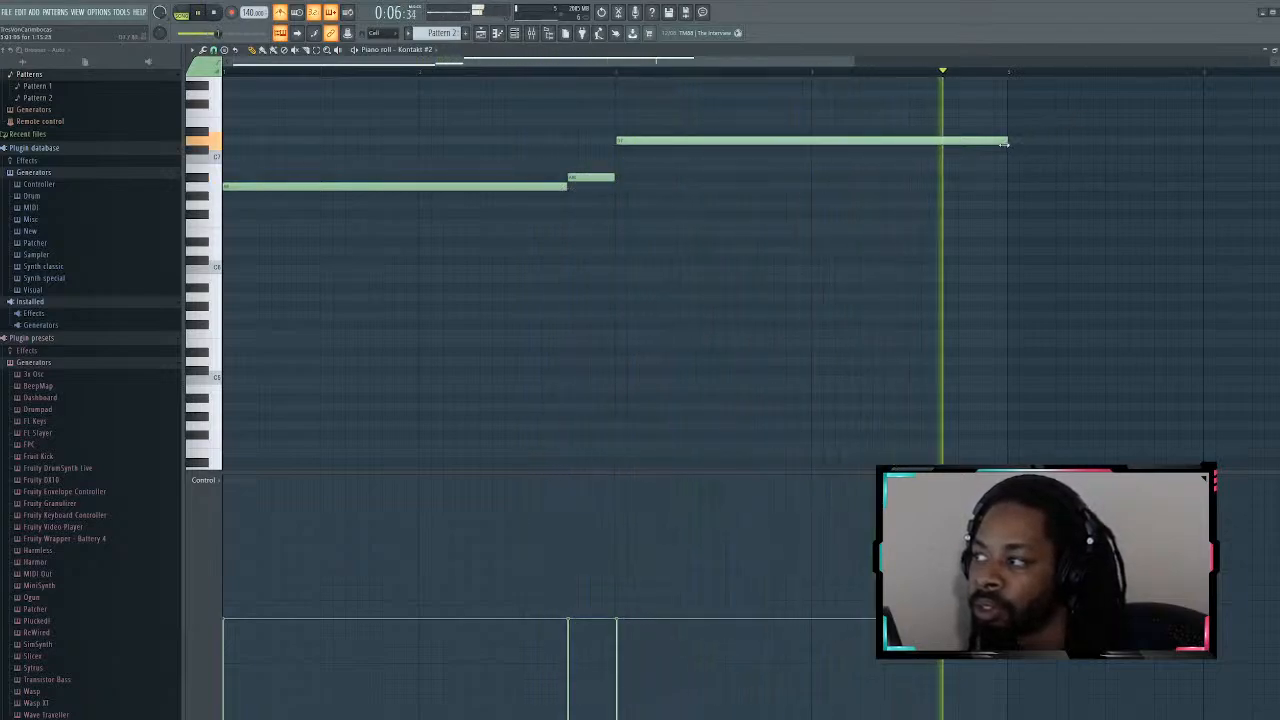
Step: Stop playback and trim the Pattern 2 clip on playlist track 2 to four bars, ending at bar 5
key("space")
left_click(480, 33)
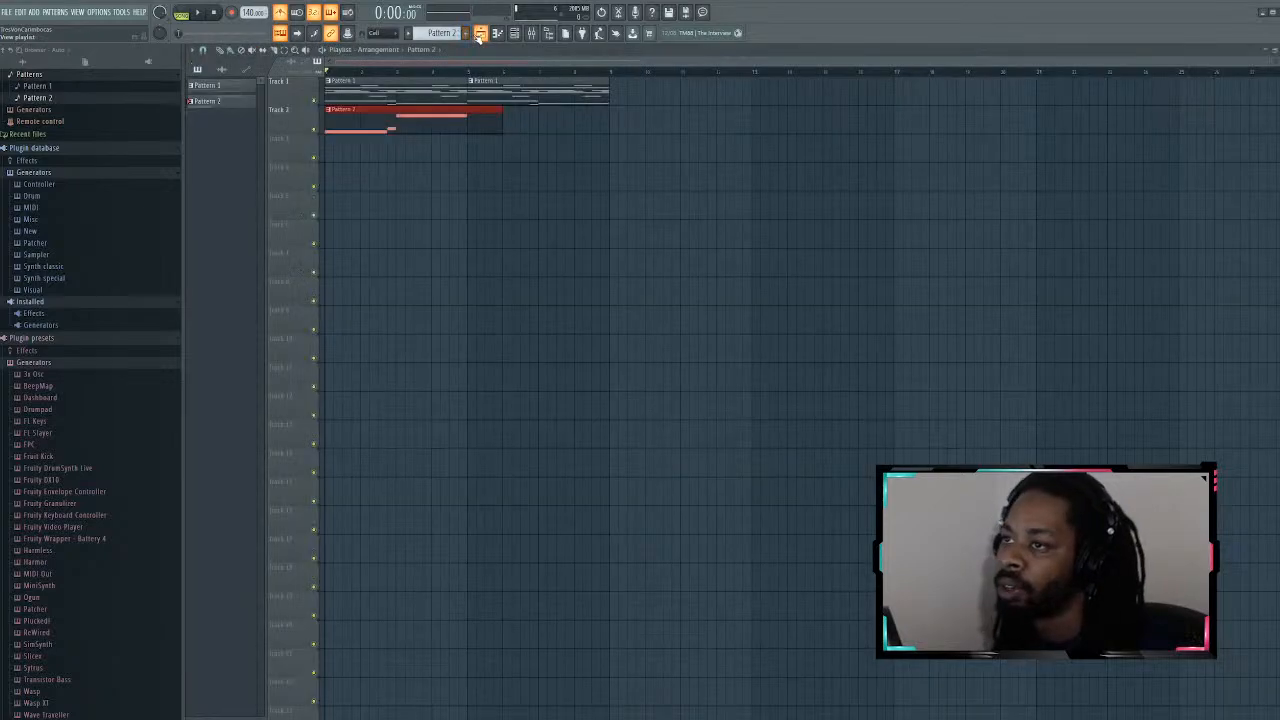
left_click_drag(500, 125, 463, 125)
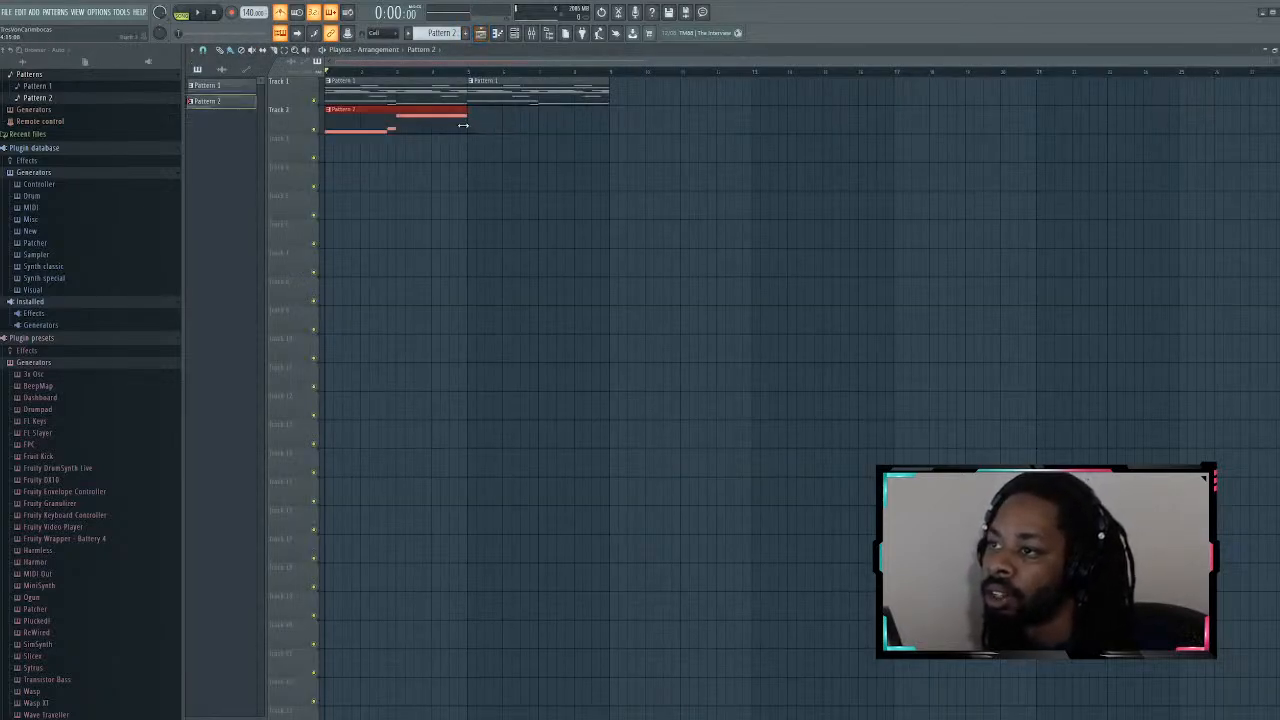
Step: Try a duplicate of the four-bar Pattern 2 clip at bar 5 on track 2, and remove the copy
key("ctrl+b")
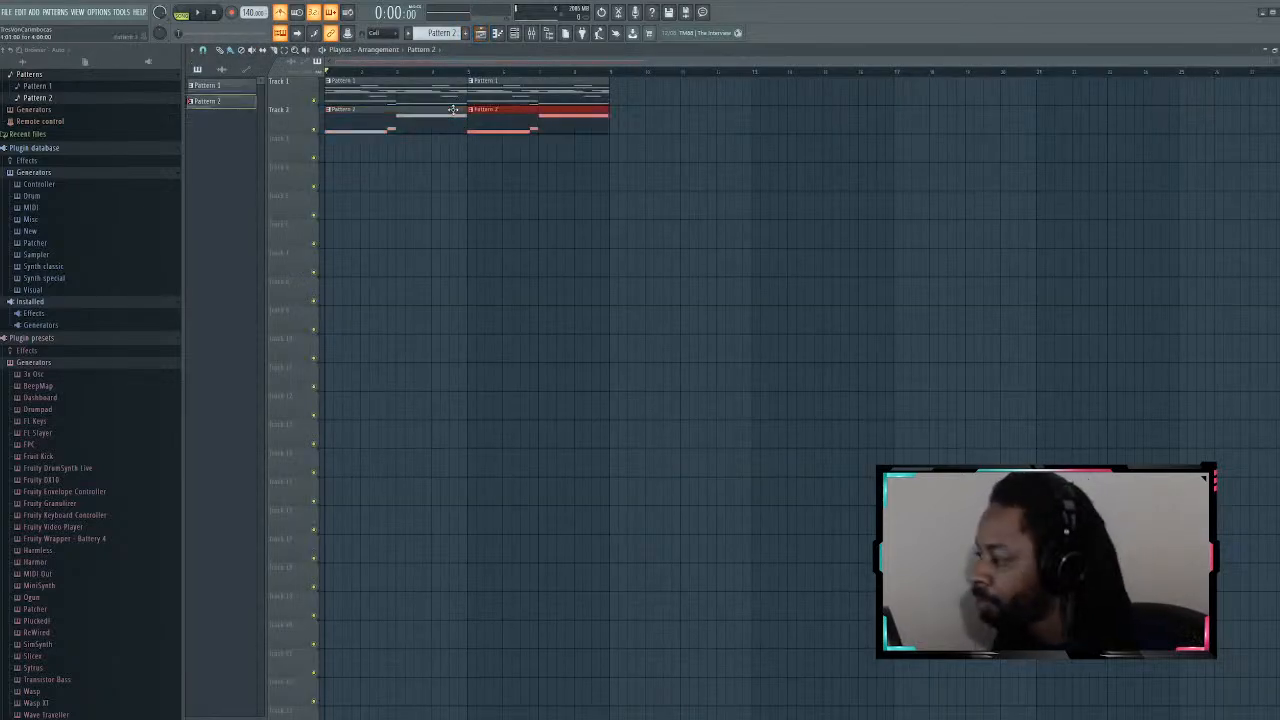
right_click(495, 115)
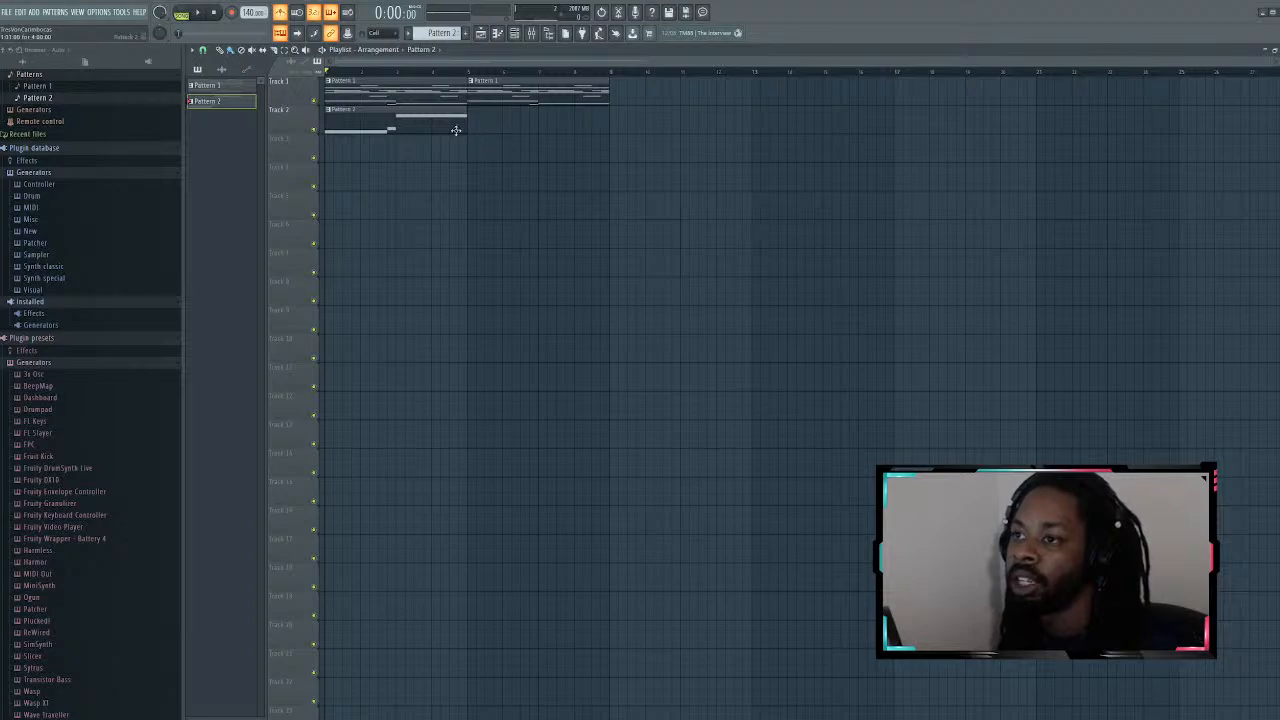
left_click(285, 50)
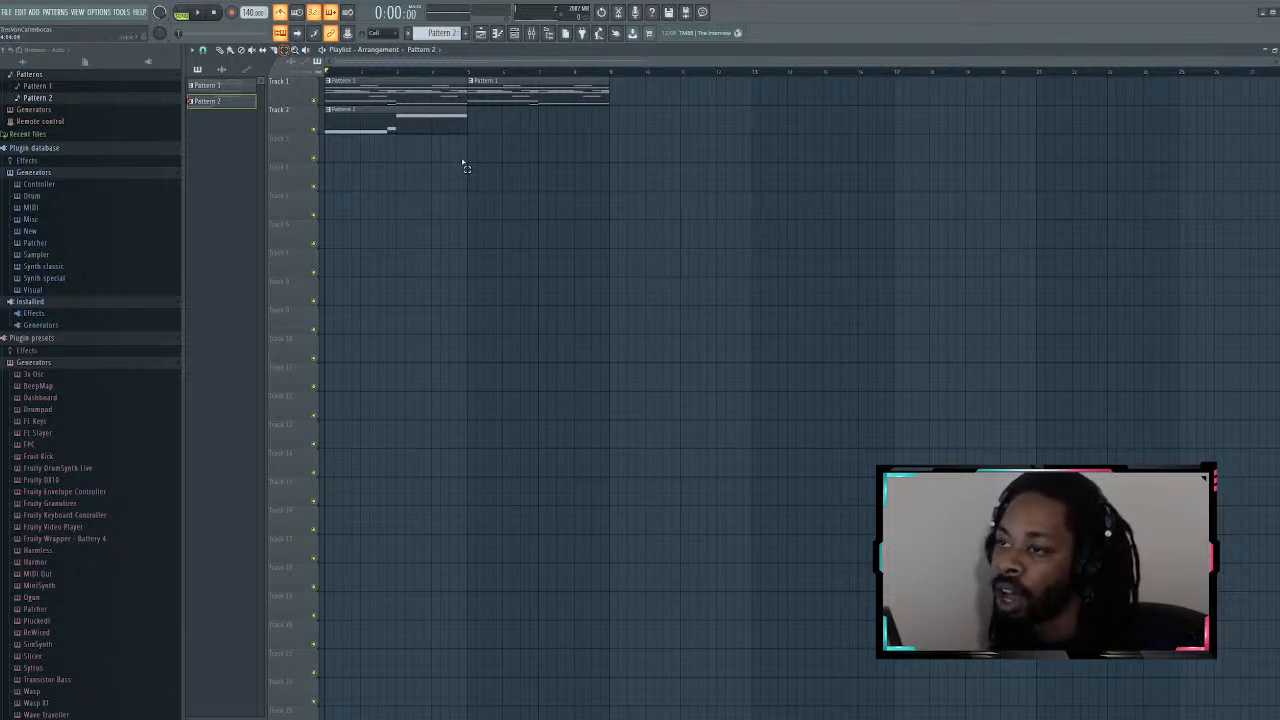
left_click_drag(462, 161, 318, 123)
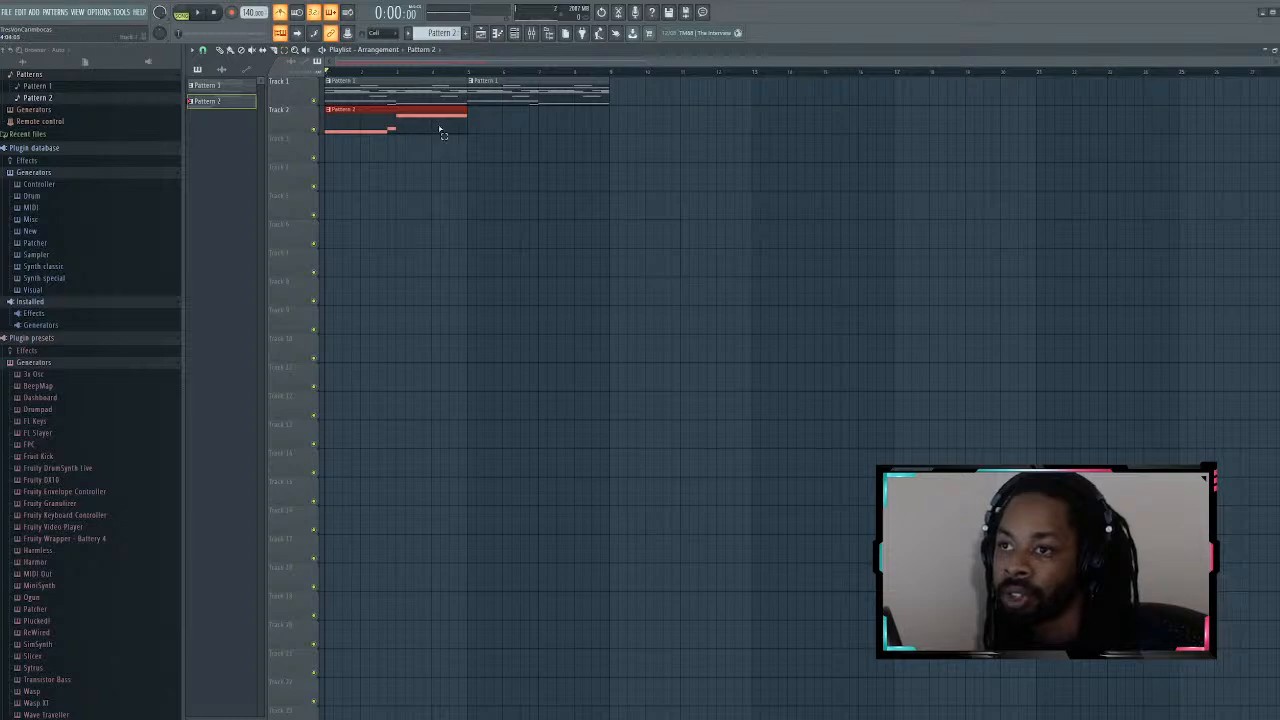
key("ctrl+b")
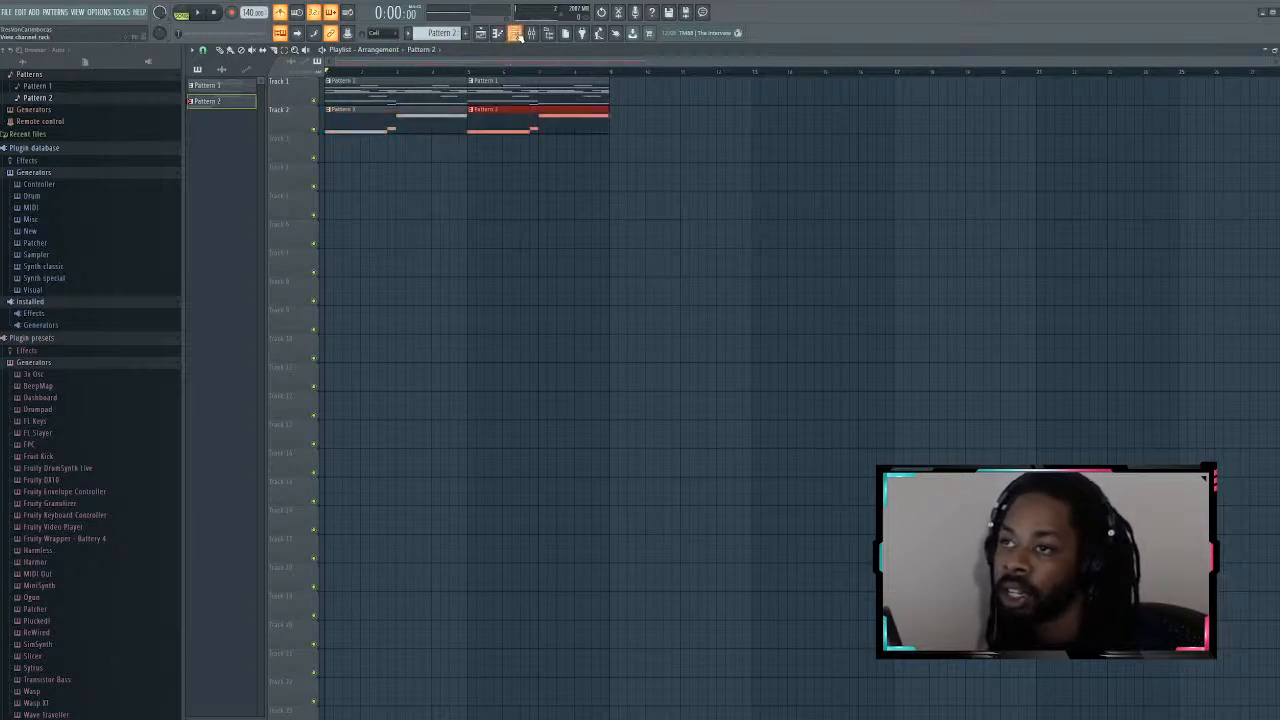
left_click(447, 117)
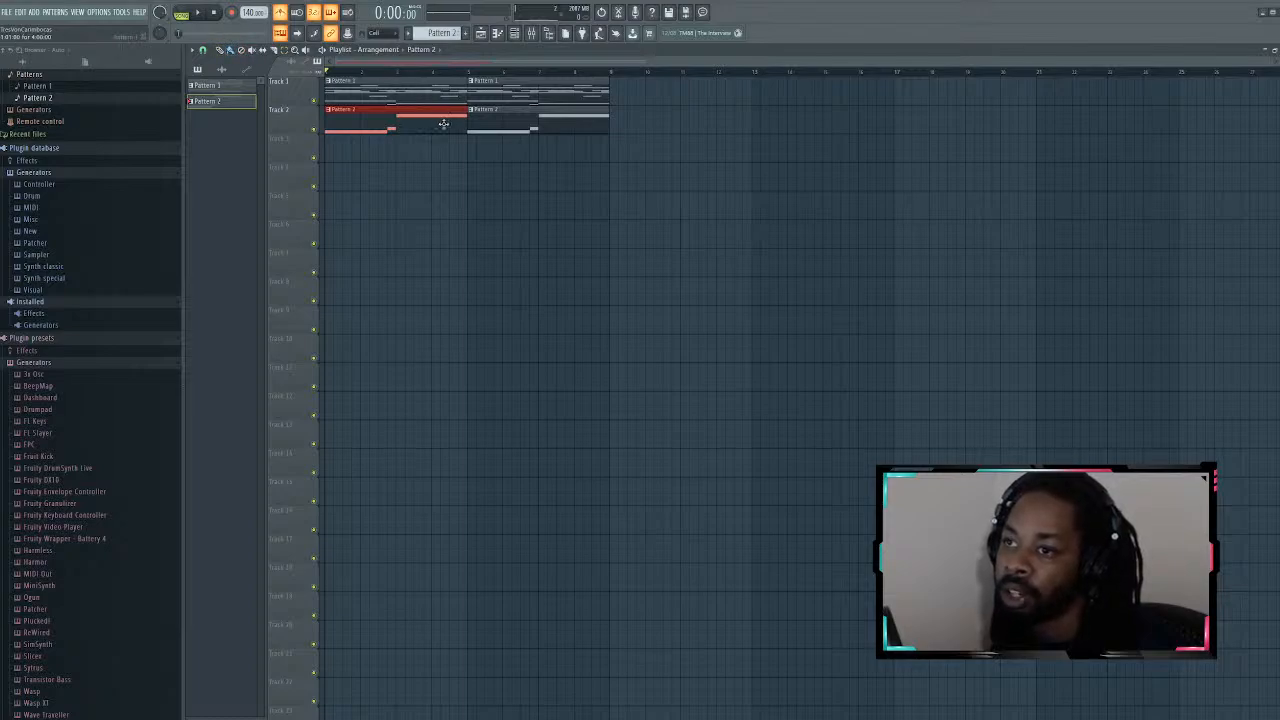
right_click(483, 118)
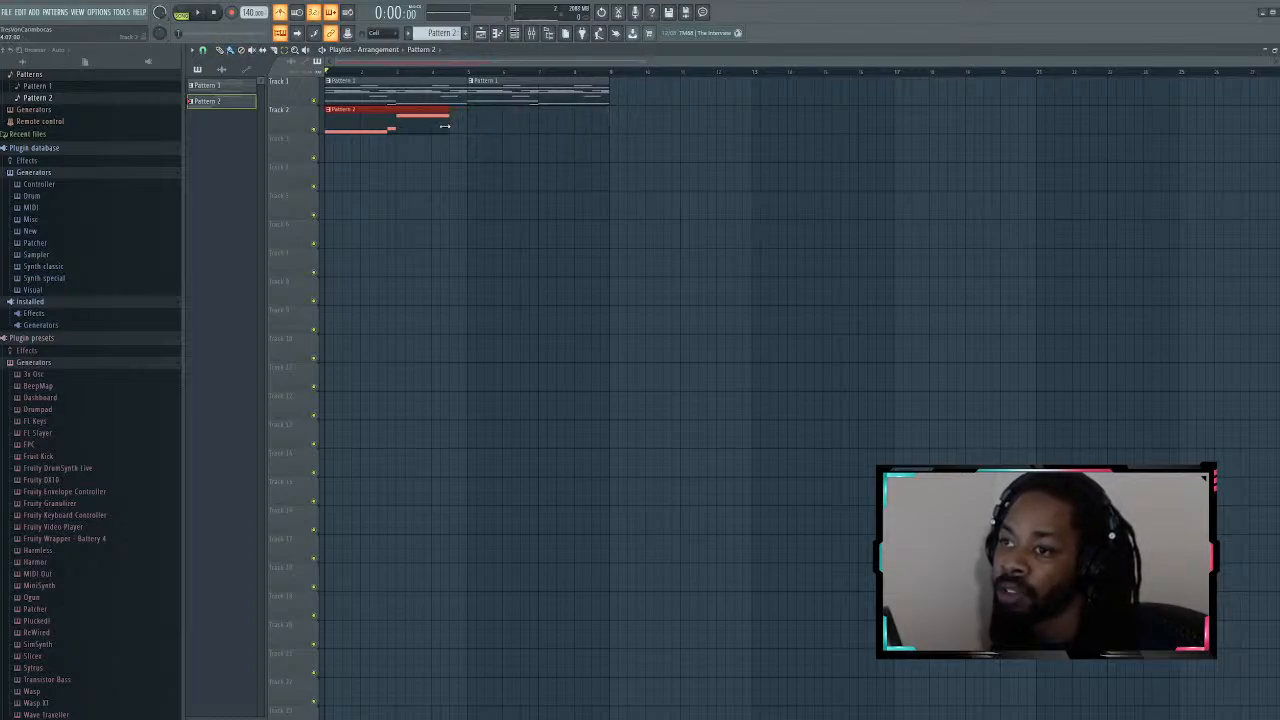
key("ctrl+b")
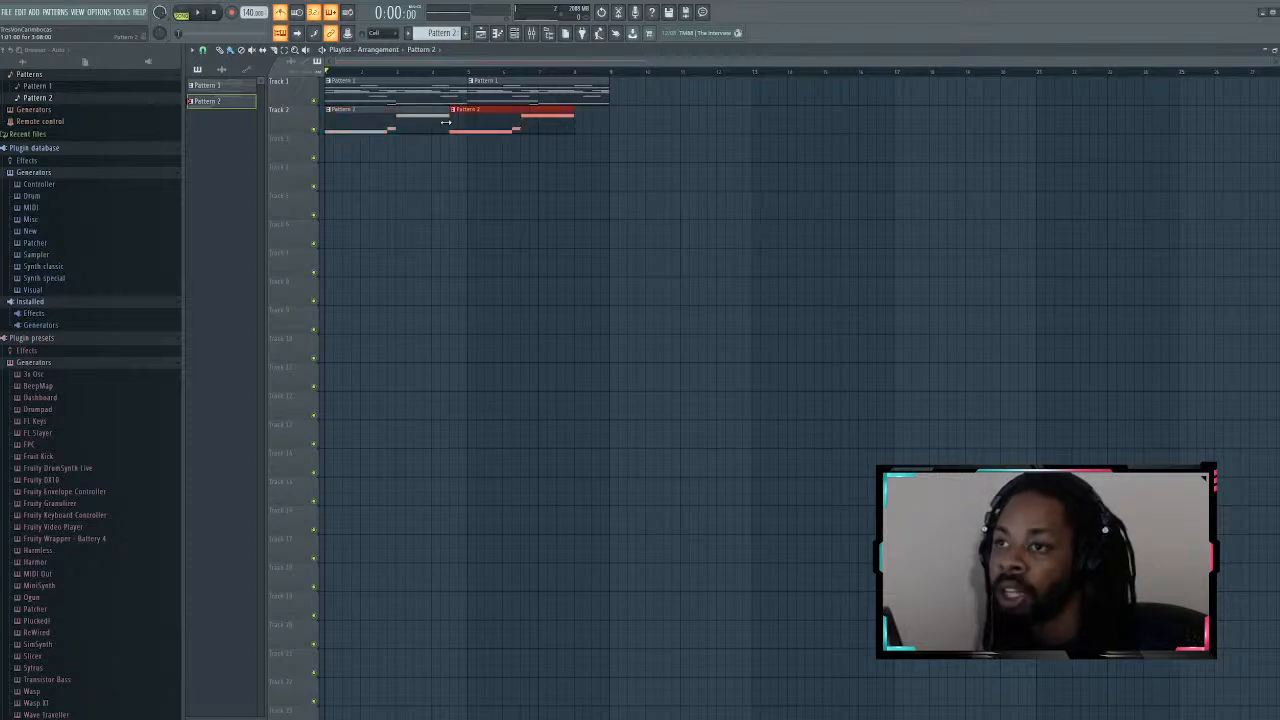
key("ctrl+z")
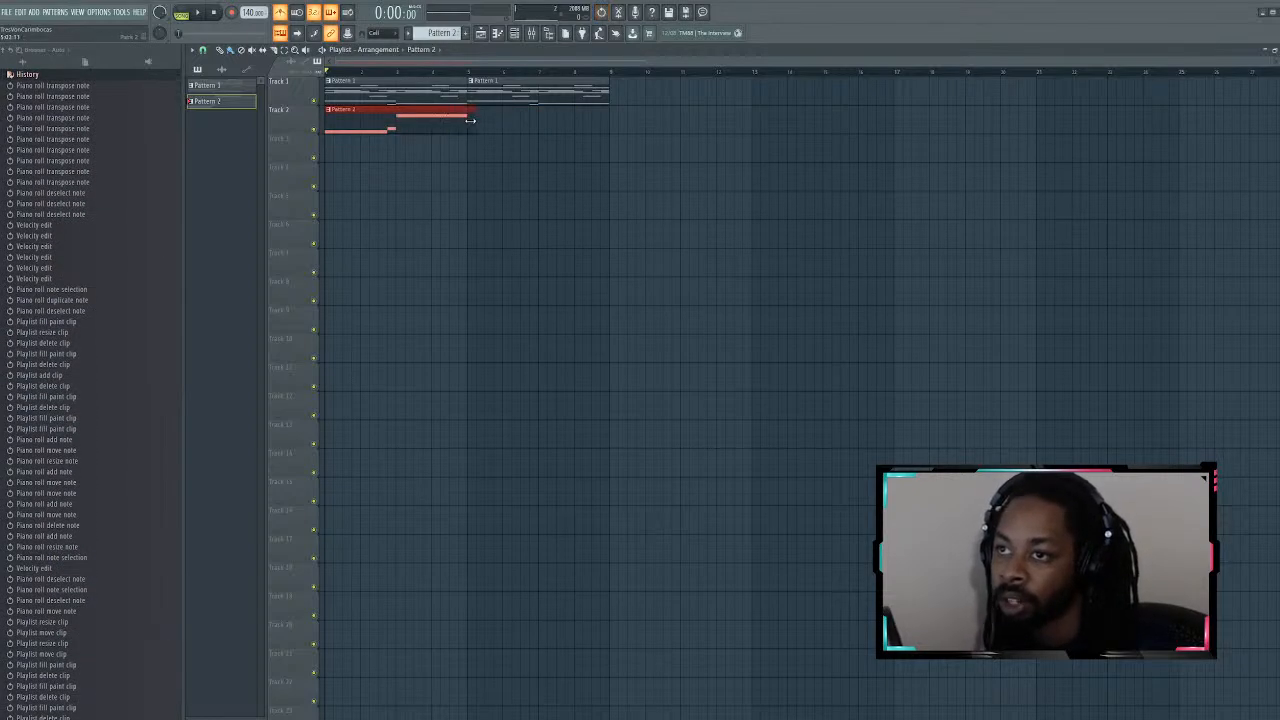
Step: Duplicate the four-bar Pattern 2 clip at bar 5 on track 2 and play back the arrangement
key("ctrl+b")
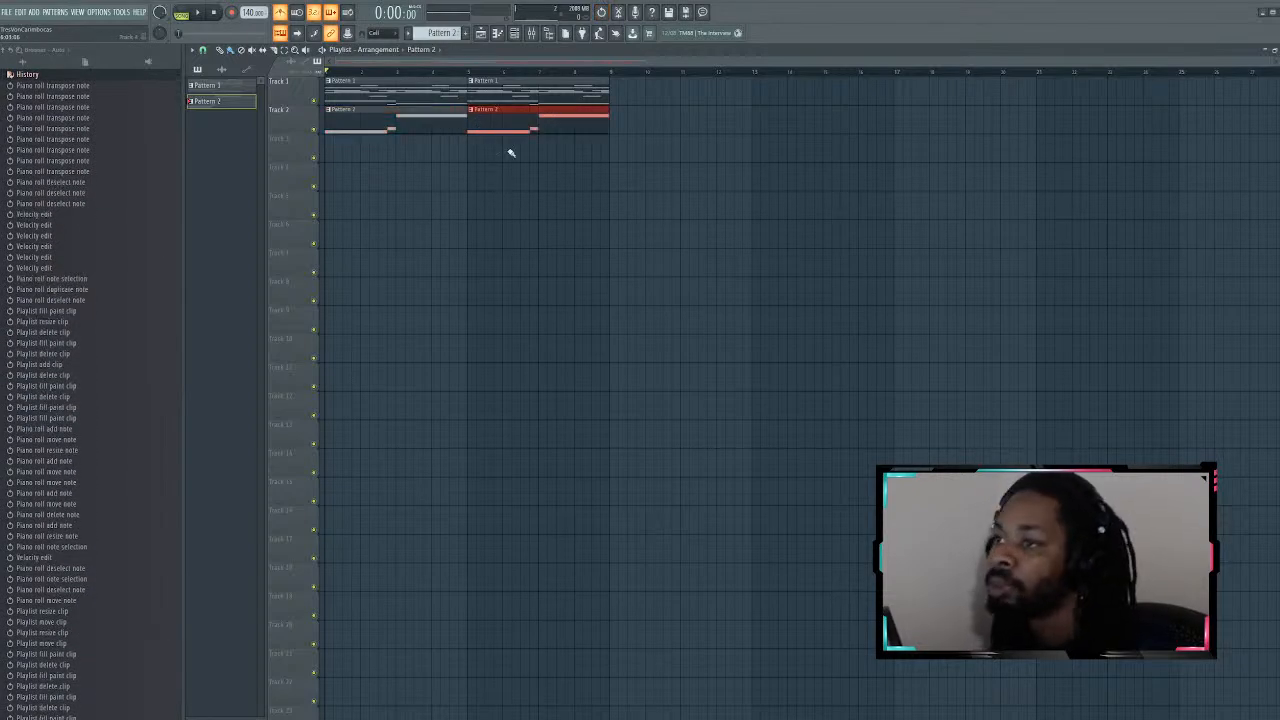
left_click(514, 33)
key("space")
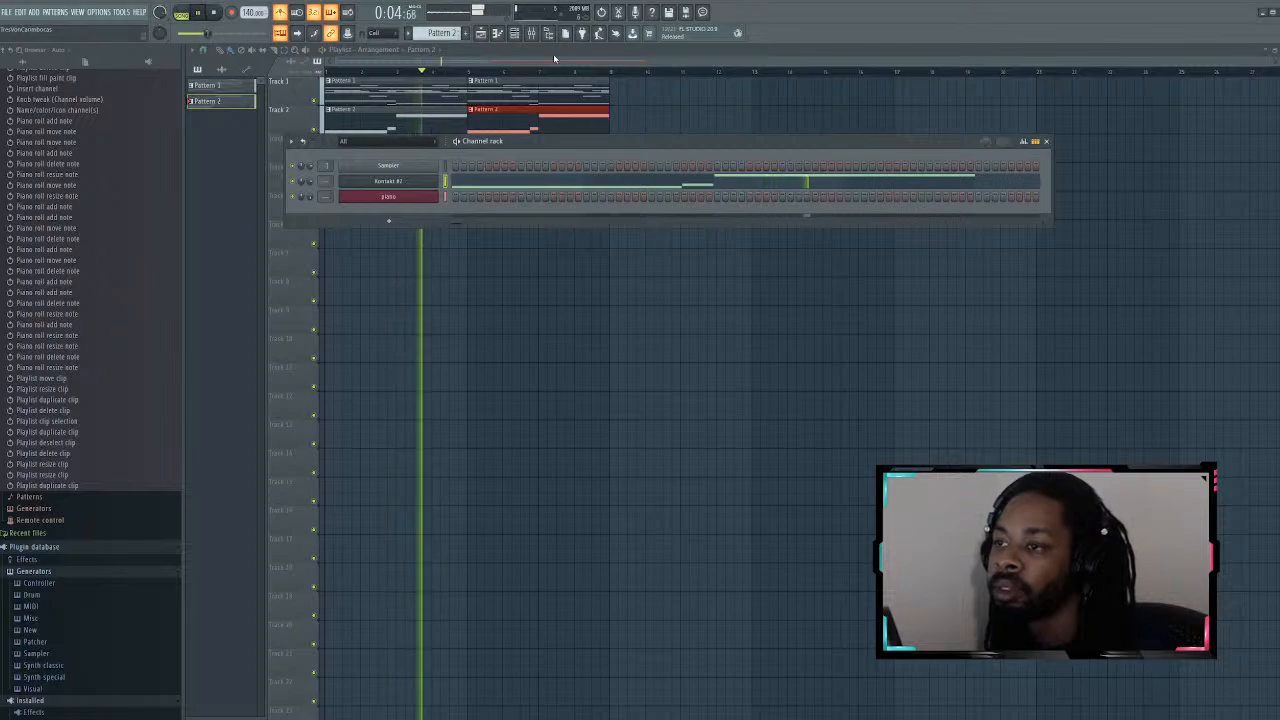
left_click(515, 33)
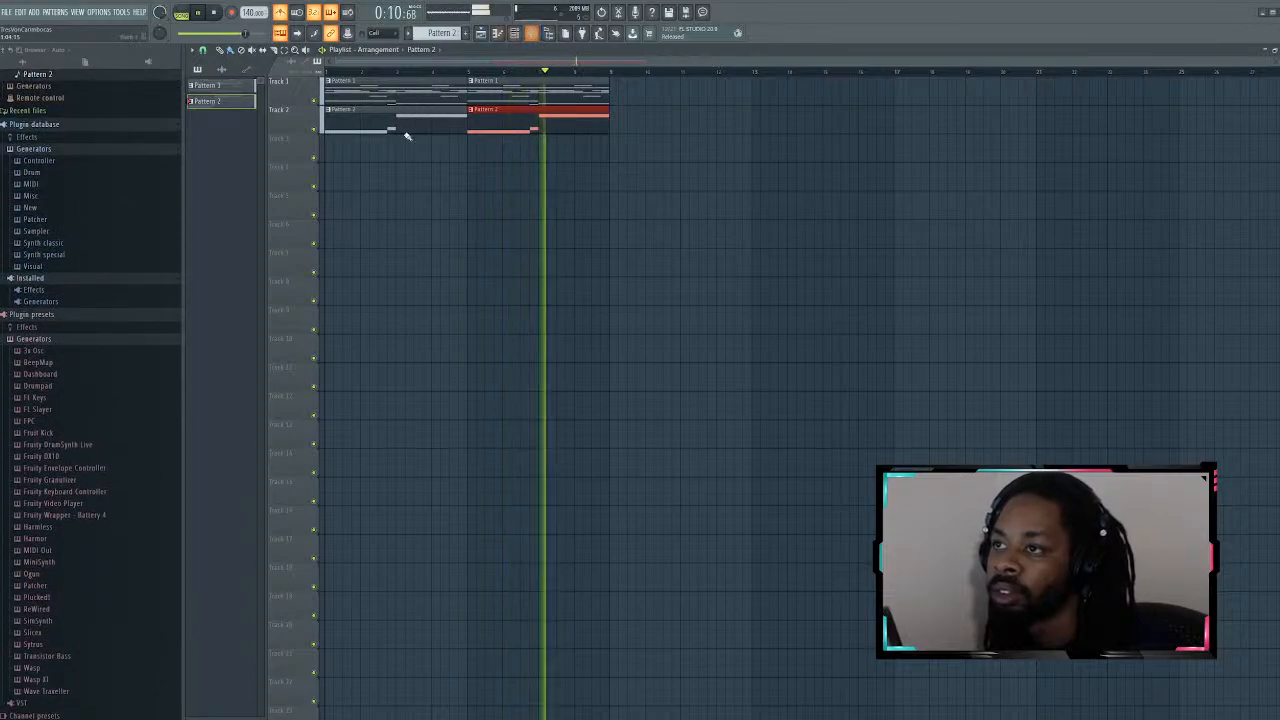
left_click(518, 33)
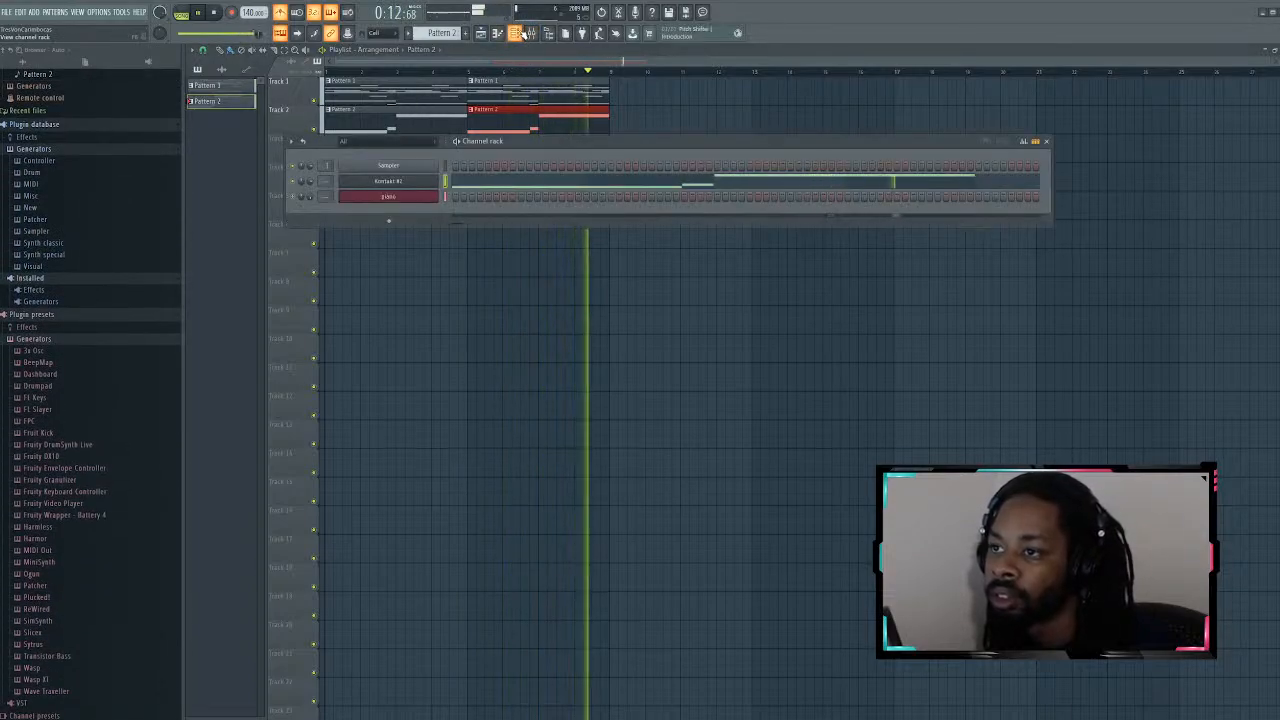
key("space")
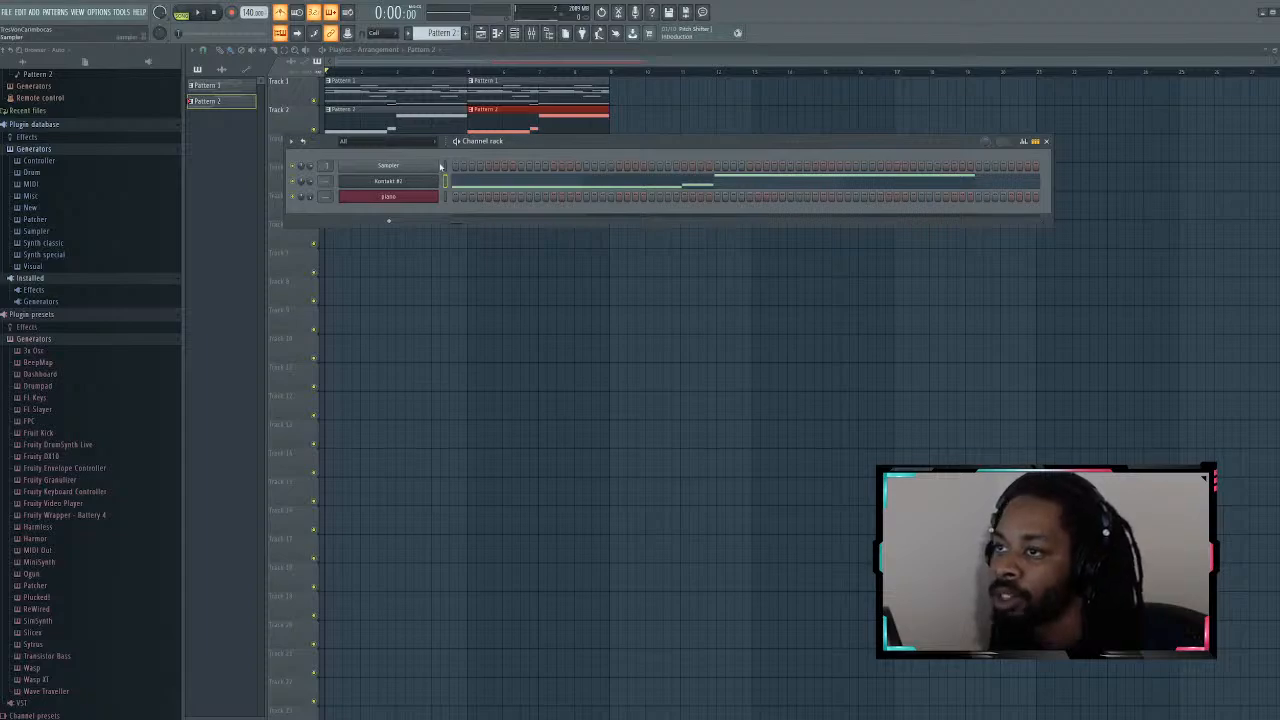
Step: Move the channel rack below the playlist clips and load Arcade as a new instrument channel
left_click_drag(612, 147, 624, 221)
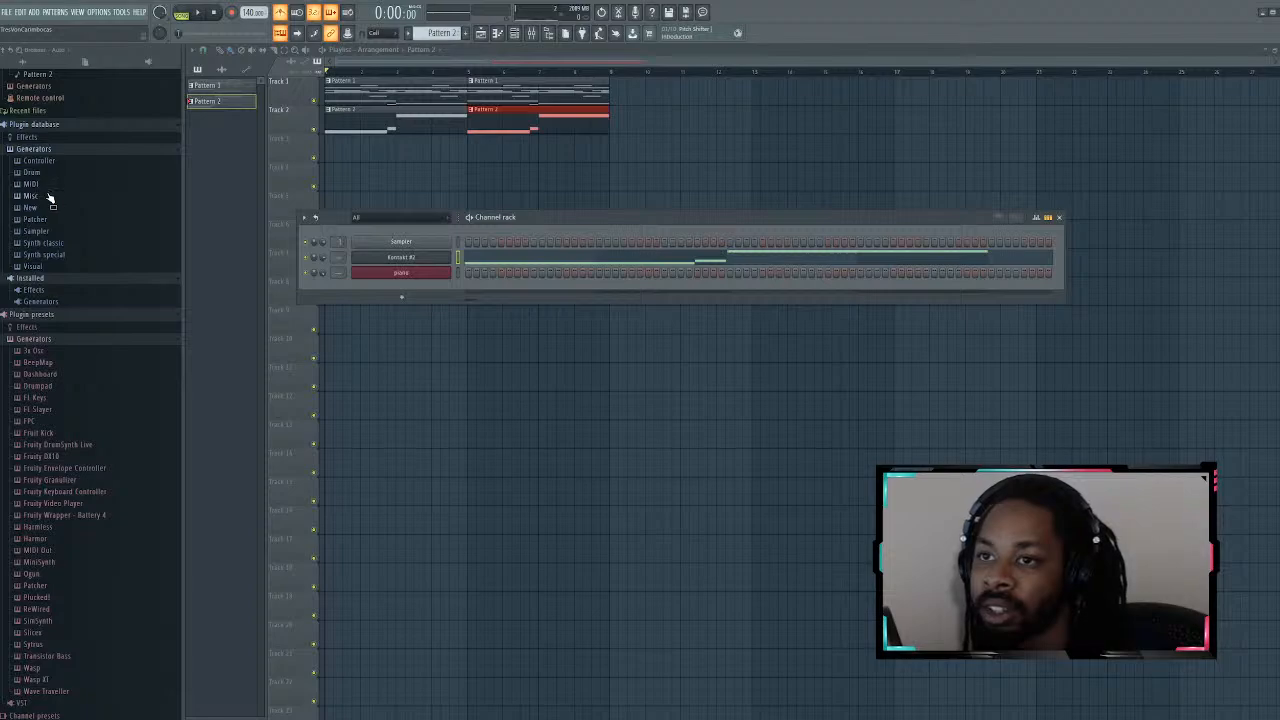
left_click(50, 149)
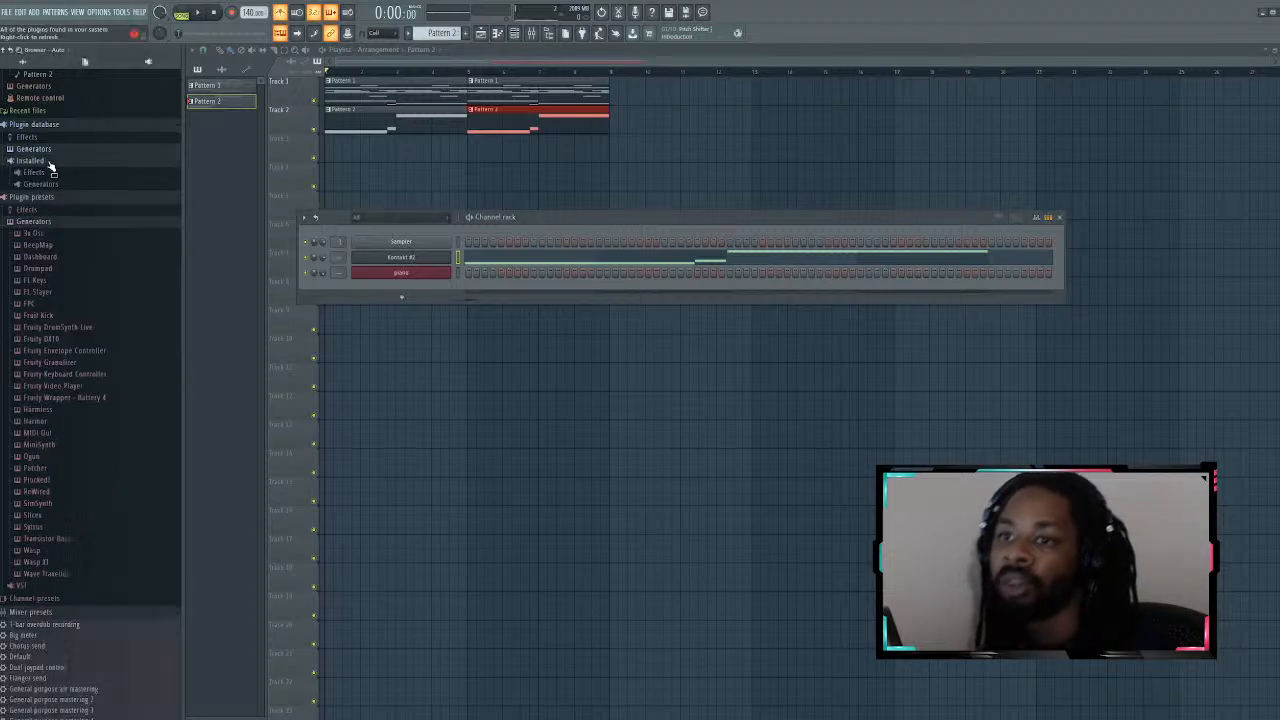
left_click(516, 36)
left_click(520, 35)
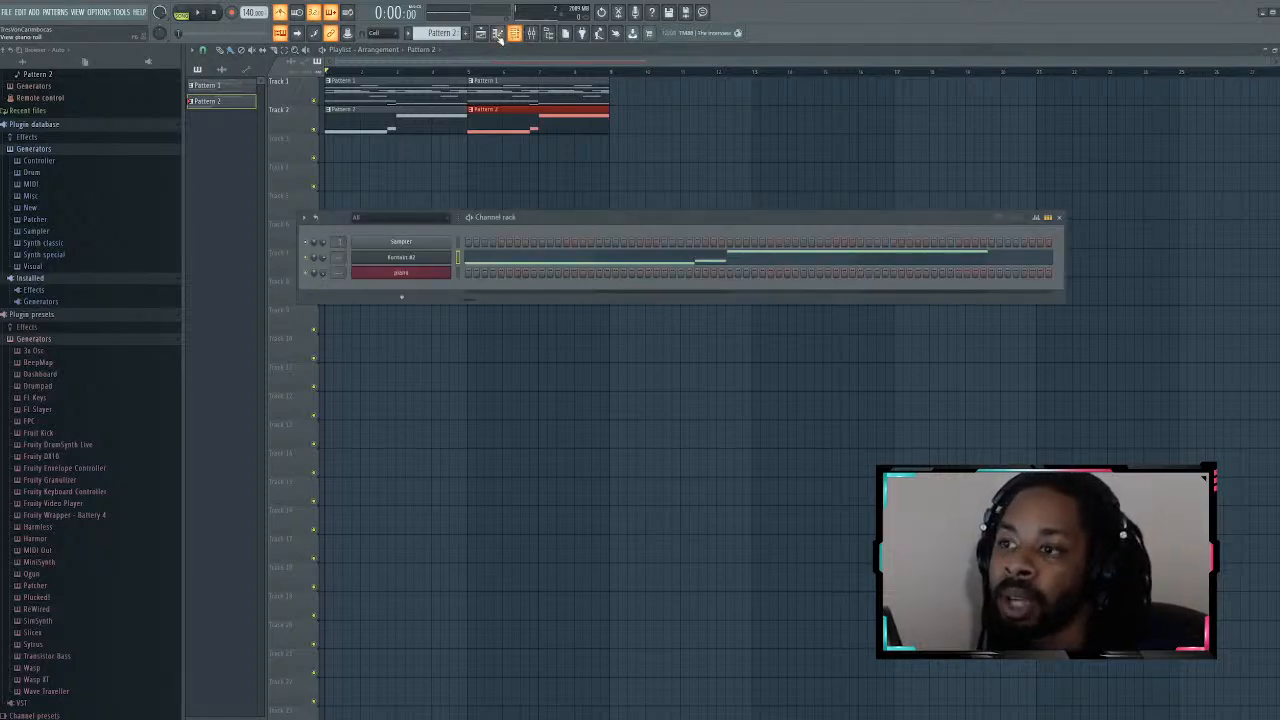
left_click(410, 273)
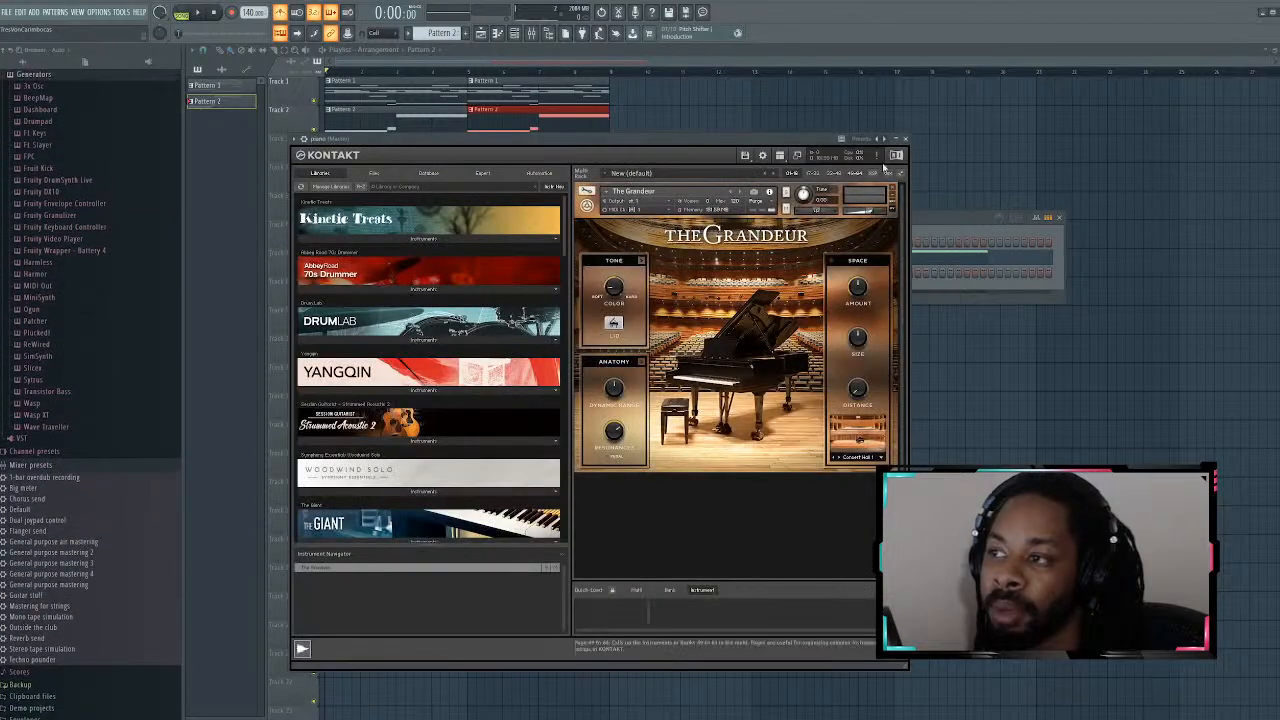
left_click(906, 142)
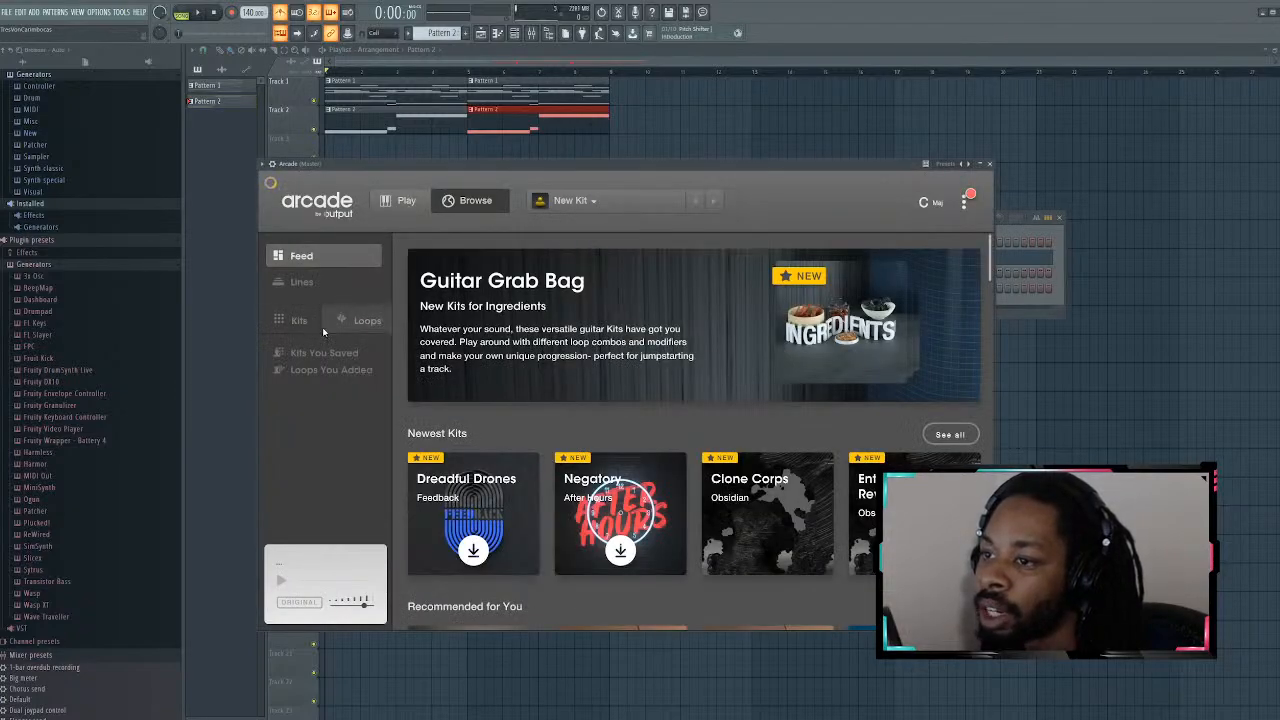
Step: Browse Arcade's collection of lines for a suitable sound and open the Hooked line
left_click(321, 285)
scroll(754, 447, "down", 15)
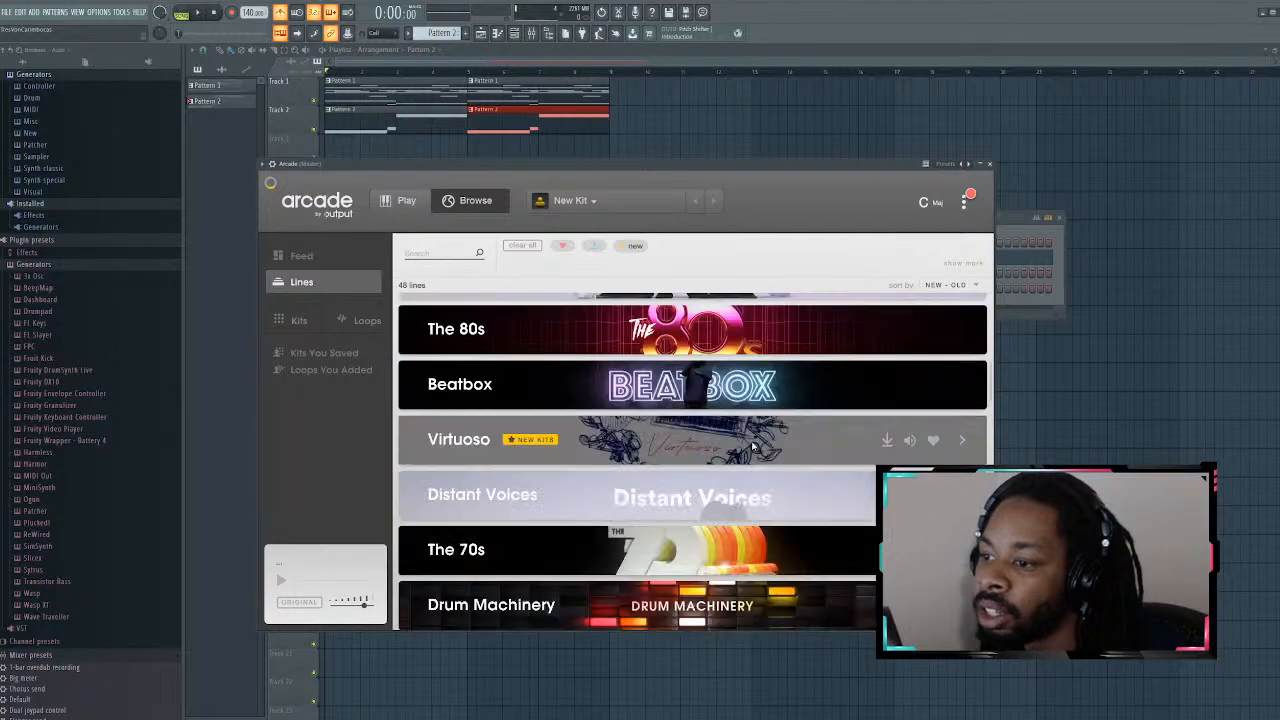
scroll(754, 447, "up", 10)
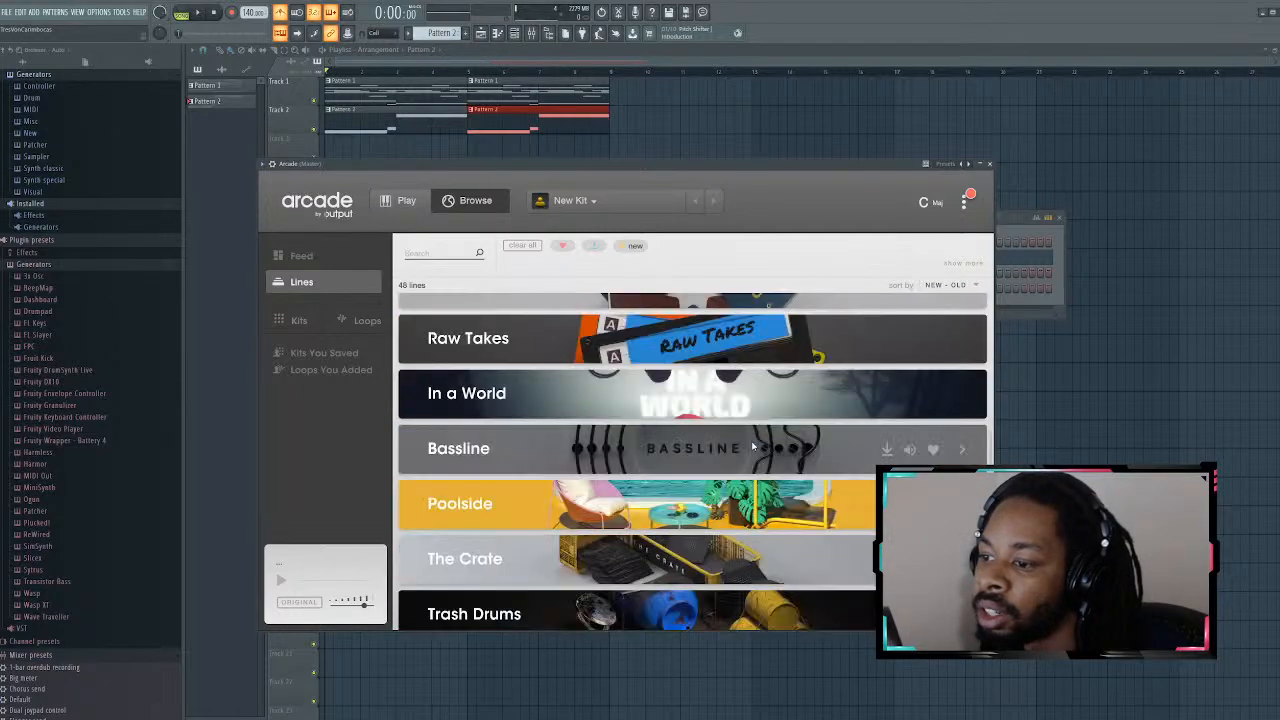
scroll(752, 445, "down", 3)
scroll(706, 433, "up", 10)
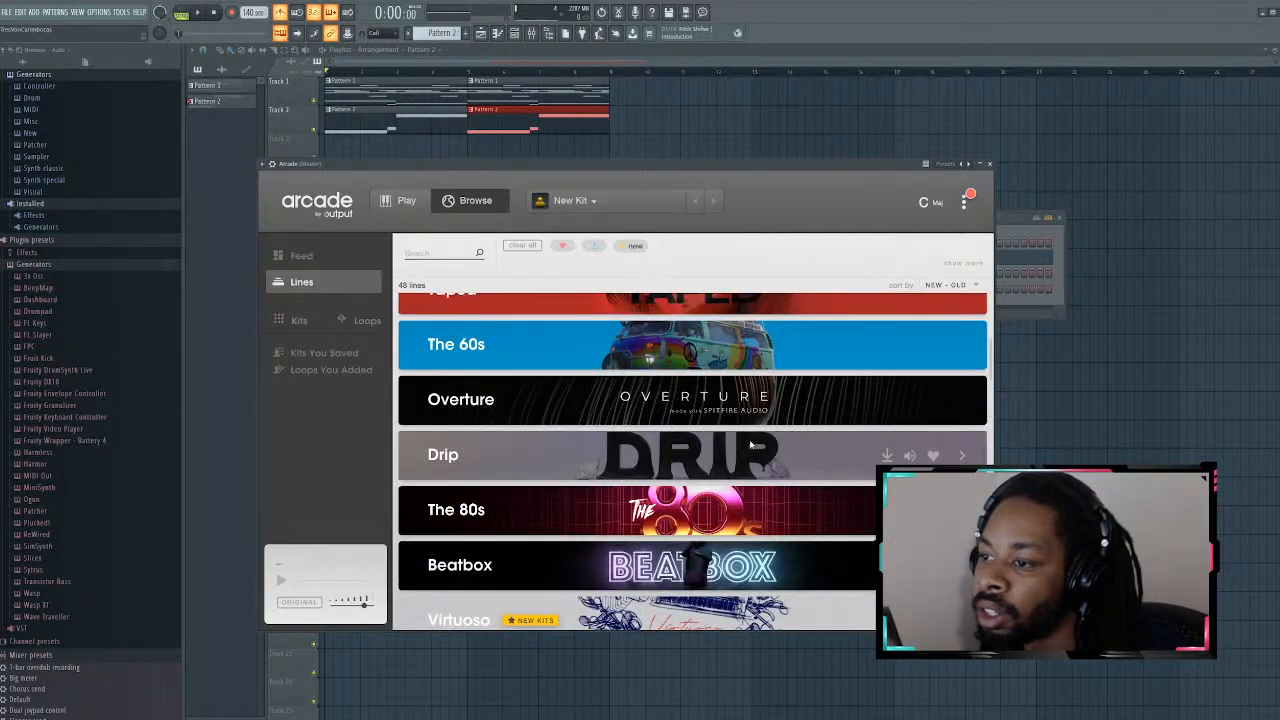
scroll(706, 433, "down", 15)
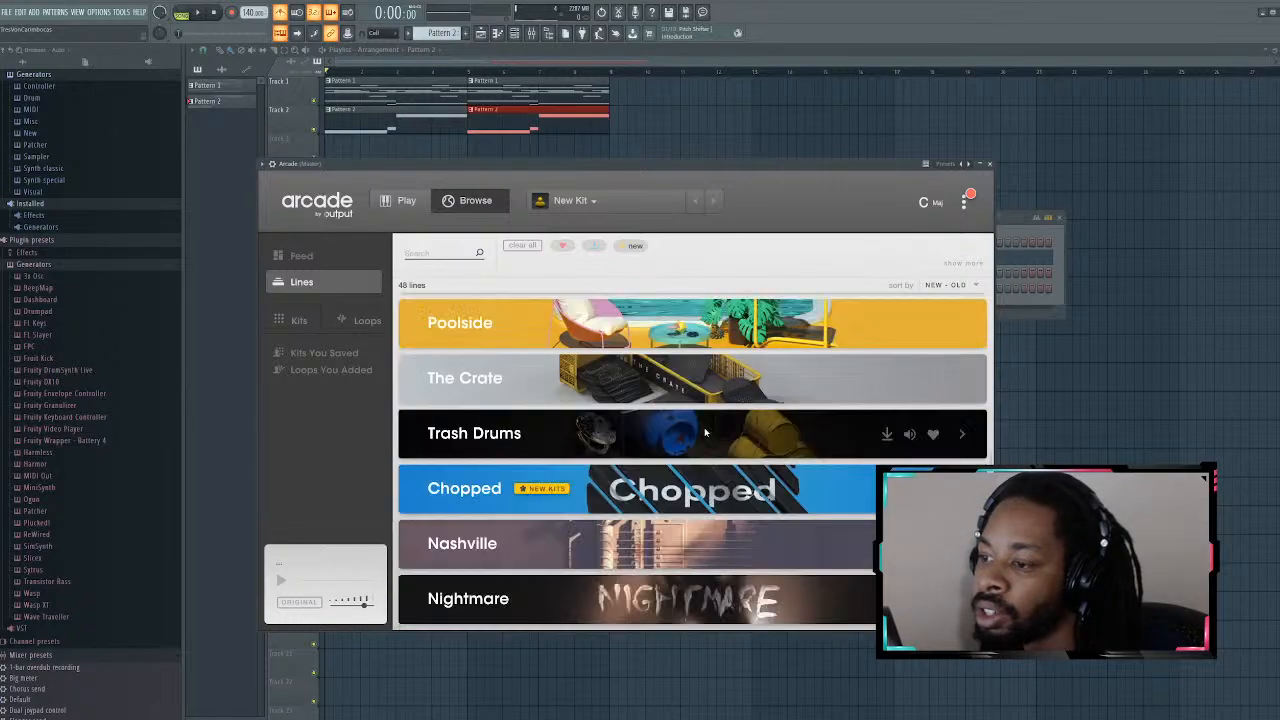
scroll(706, 432, "up", 3)
scroll(705, 431, "up", 3)
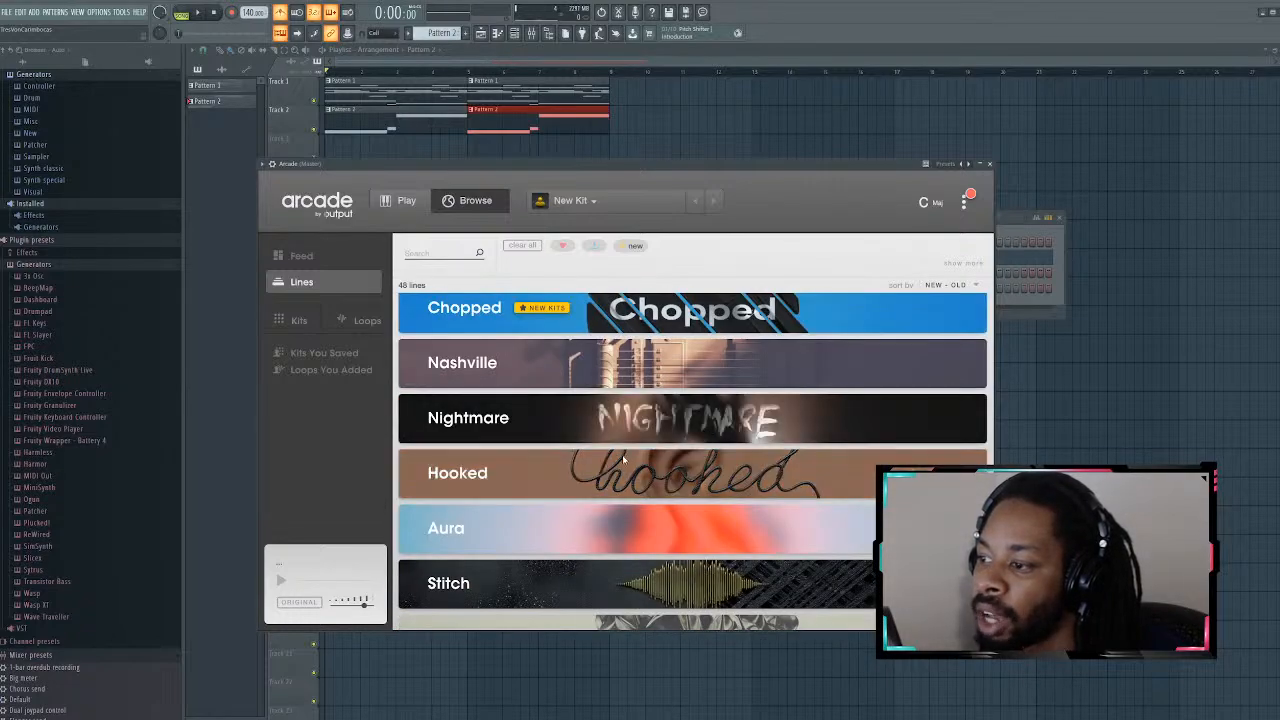
left_click(712, 467)
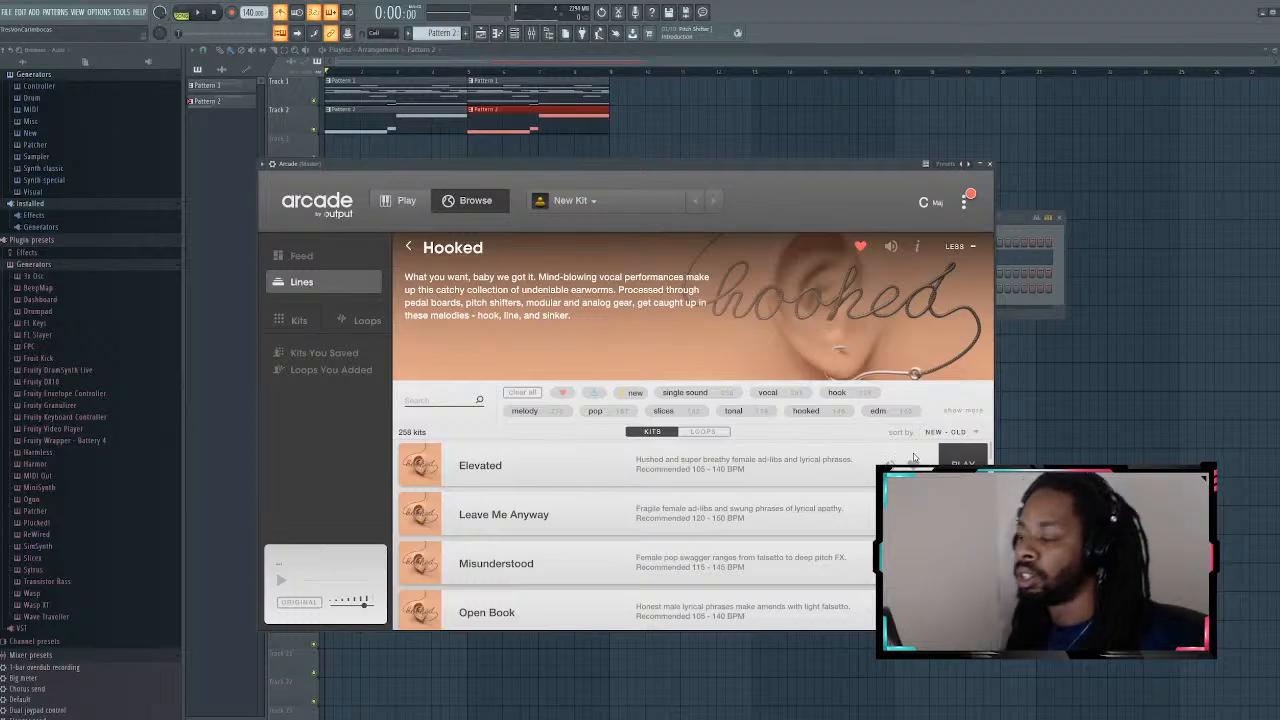
Step: Return from Hooked to Arcade's lines, look through them and try to open Distant Voices
left_click(334, 283)
scroll(555, 340, "down", 5)
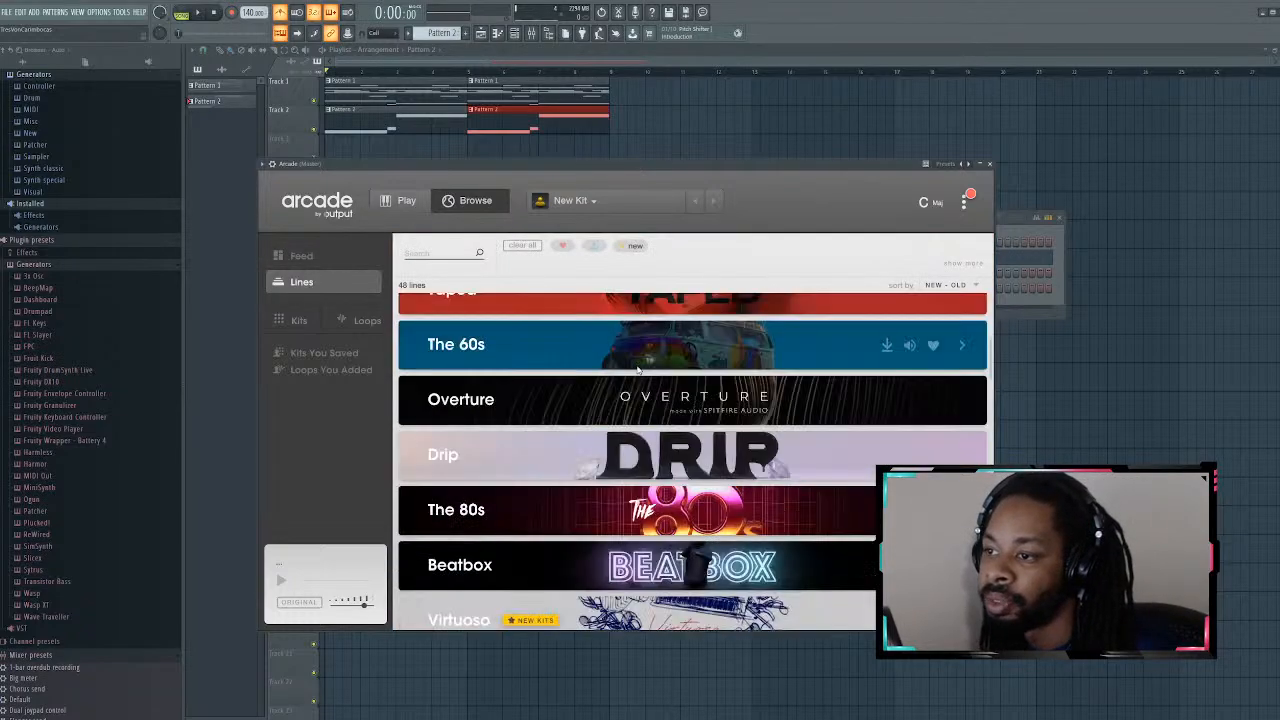
scroll(637, 366, "up", 4)
scroll(637, 366, "down", 2)
scroll(637, 366, "down", 8)
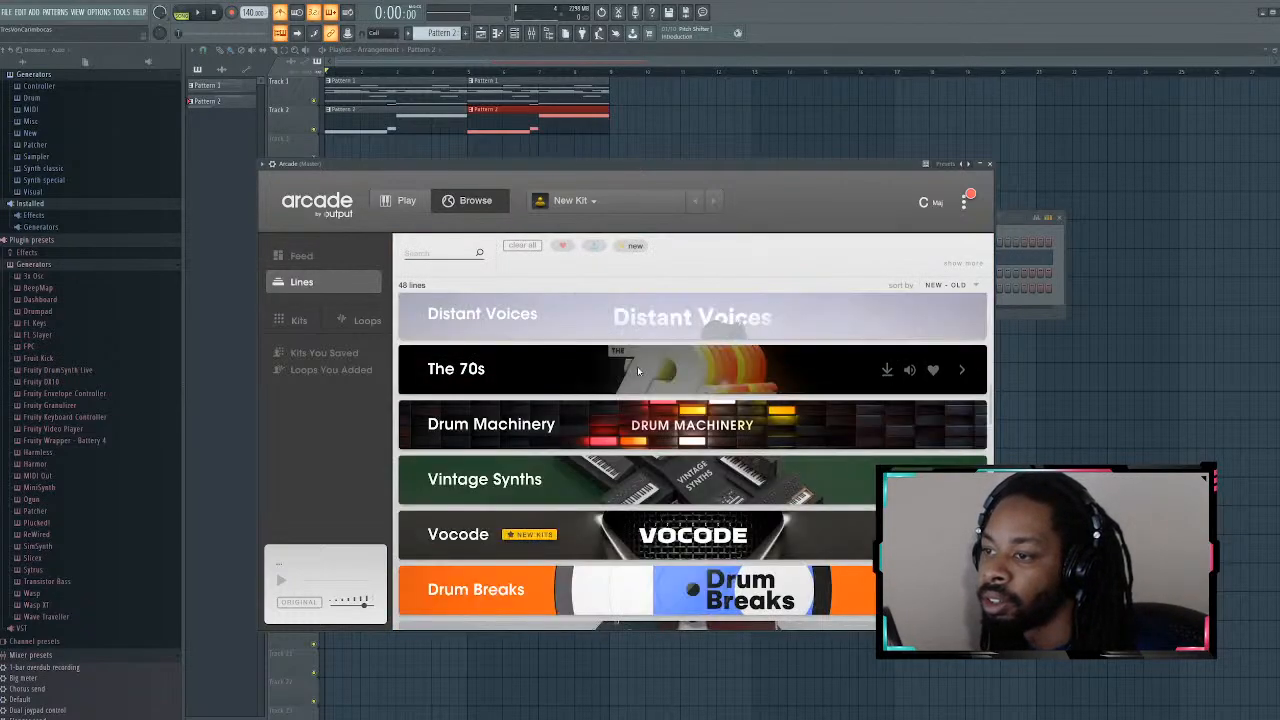
left_click(805, 331)
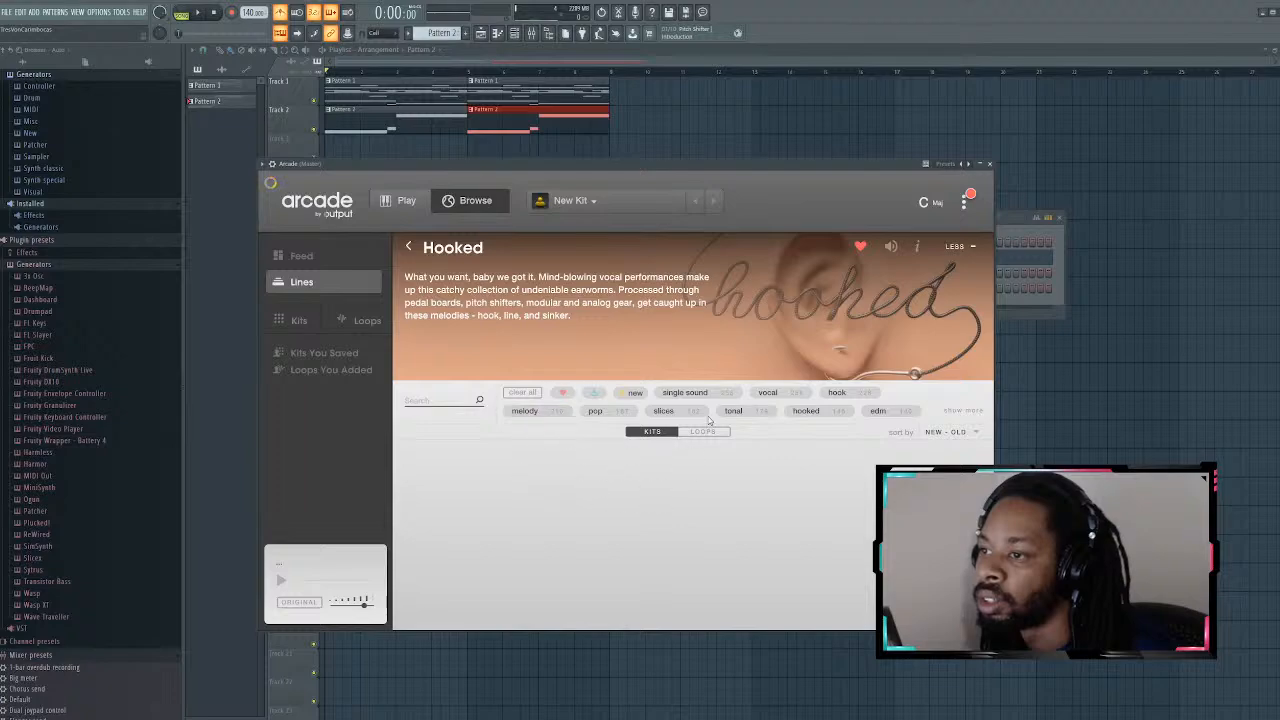
scroll(638, 460, "down", 2)
scroll(623, 446, "up", 2)
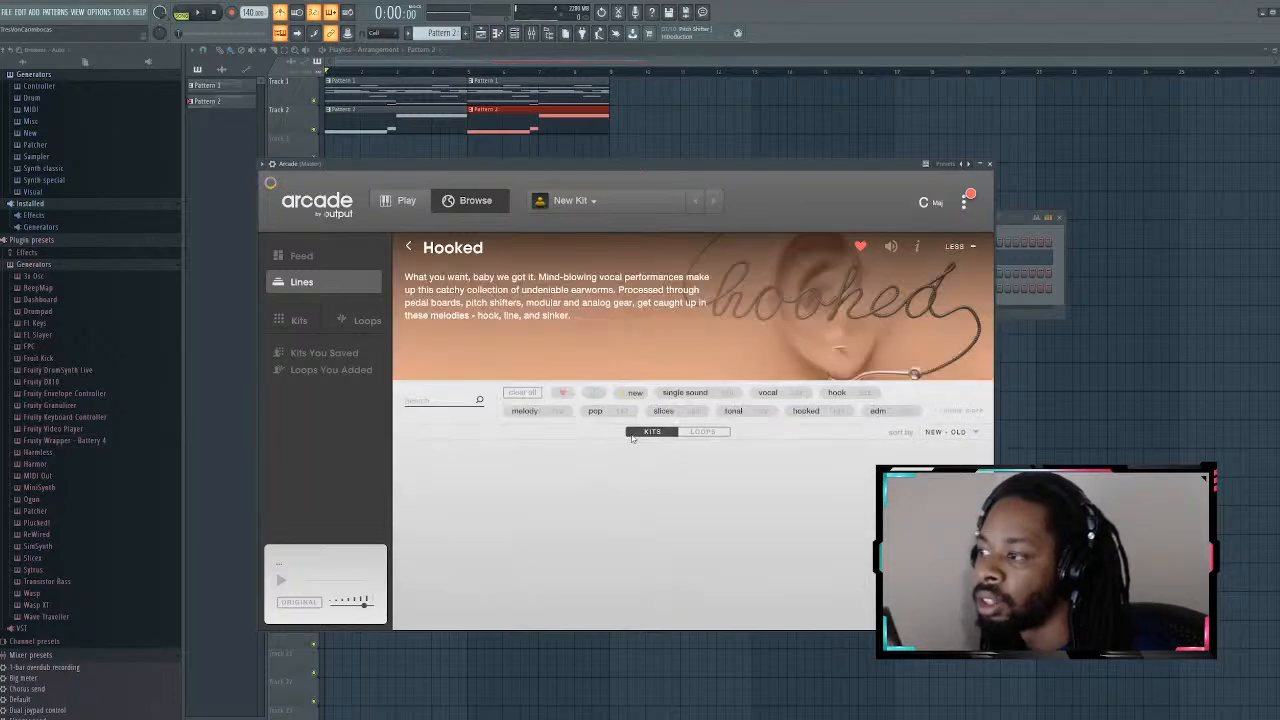
scroll(631, 432, "down", 2)
scroll(631, 432, "up", 2)
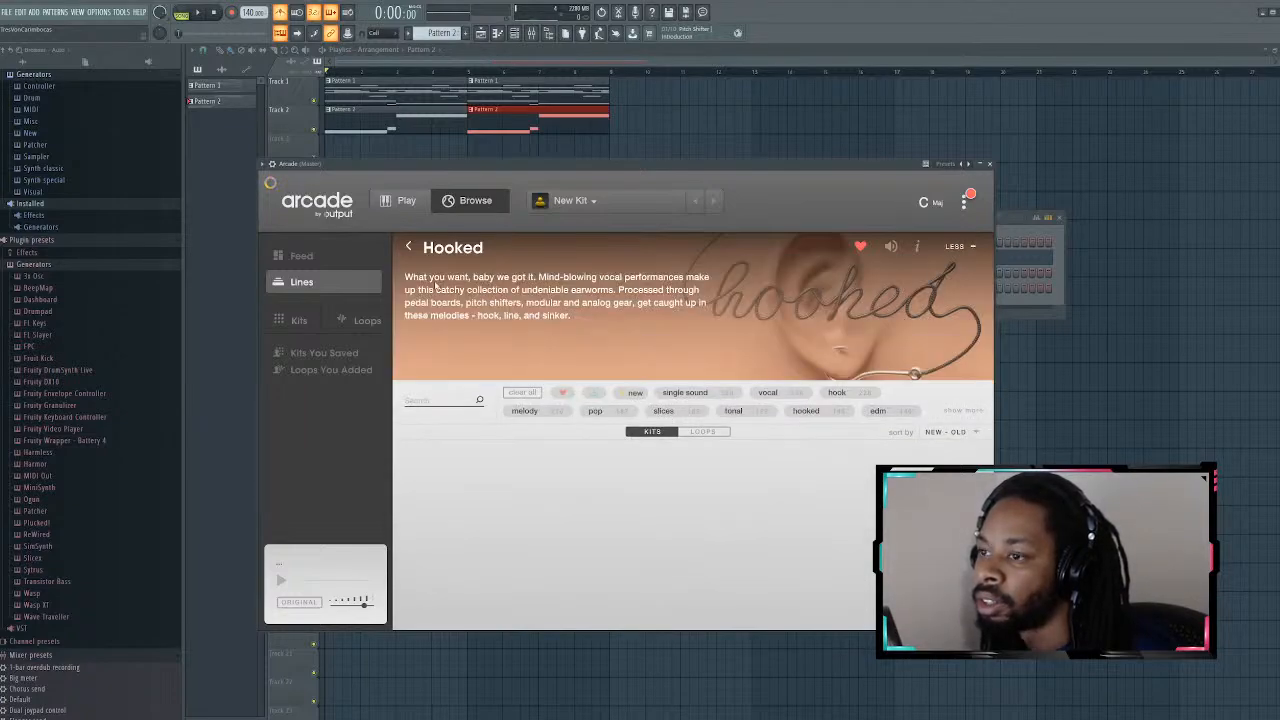
Step: Try again to open the Distant Voices line and return to the list of lines
left_click(301, 282)
scroll(604, 510, "down", 5)
scroll(604, 510, "up", 3)
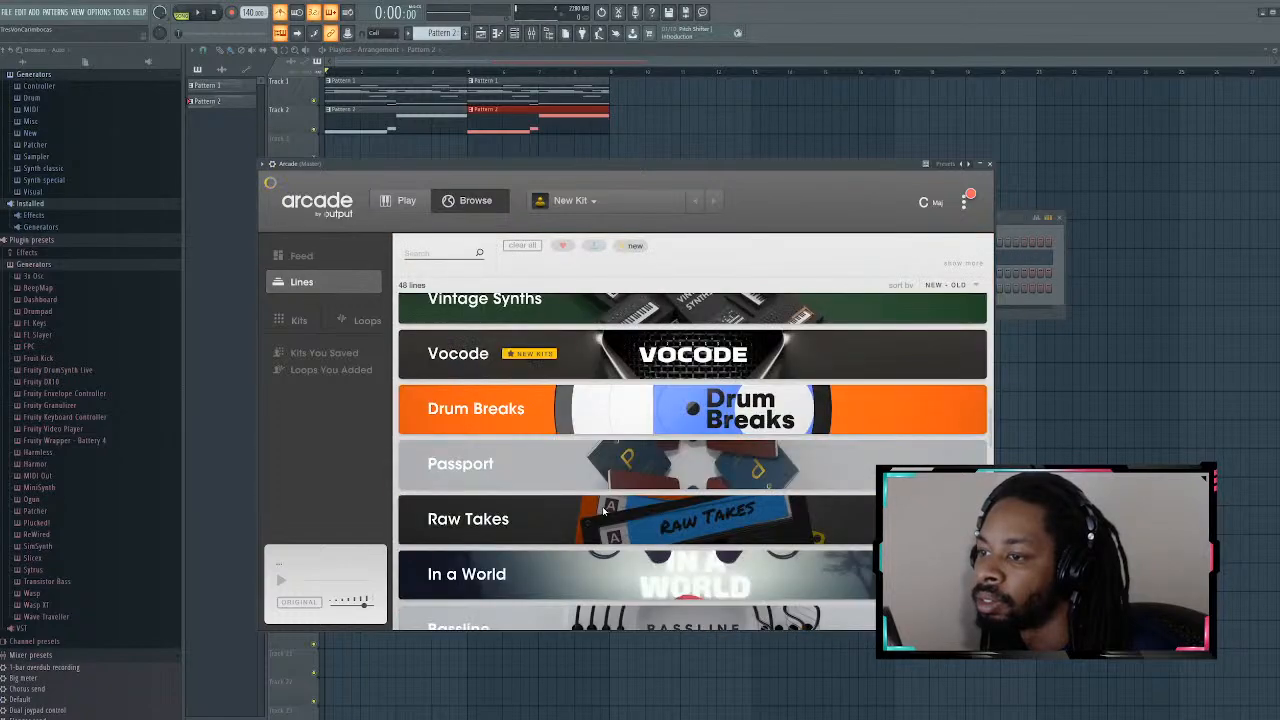
scroll(603, 505, "up", 3)
left_click(624, 326)
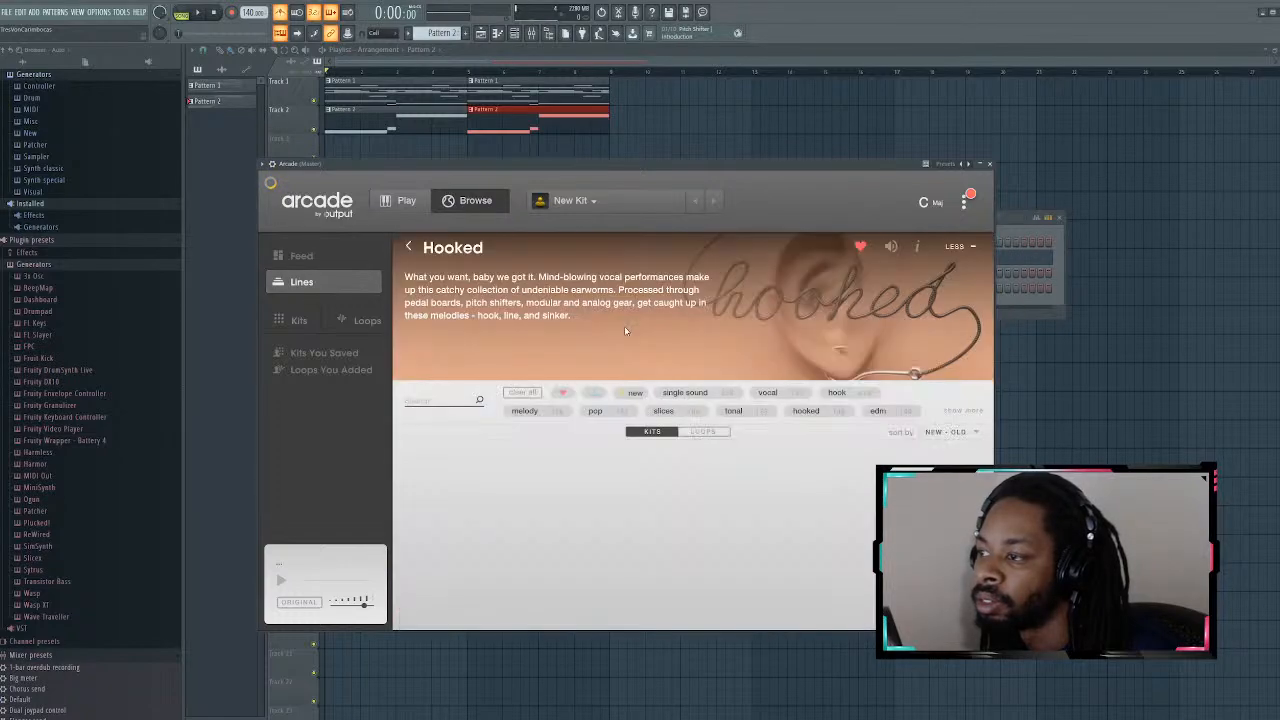
left_click(412, 248)
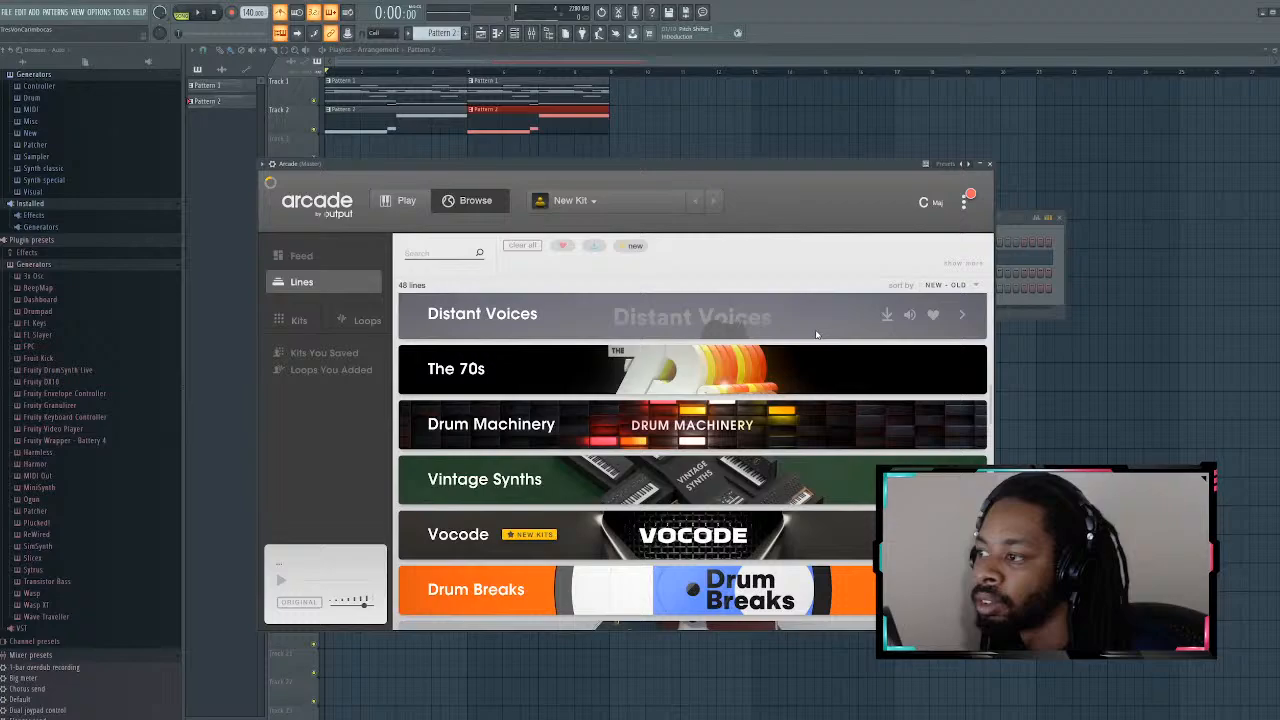
Step: Start downloading the Distant Voices line and open its page of kits
left_click(886, 316)
scroll(718, 321, "down", 10)
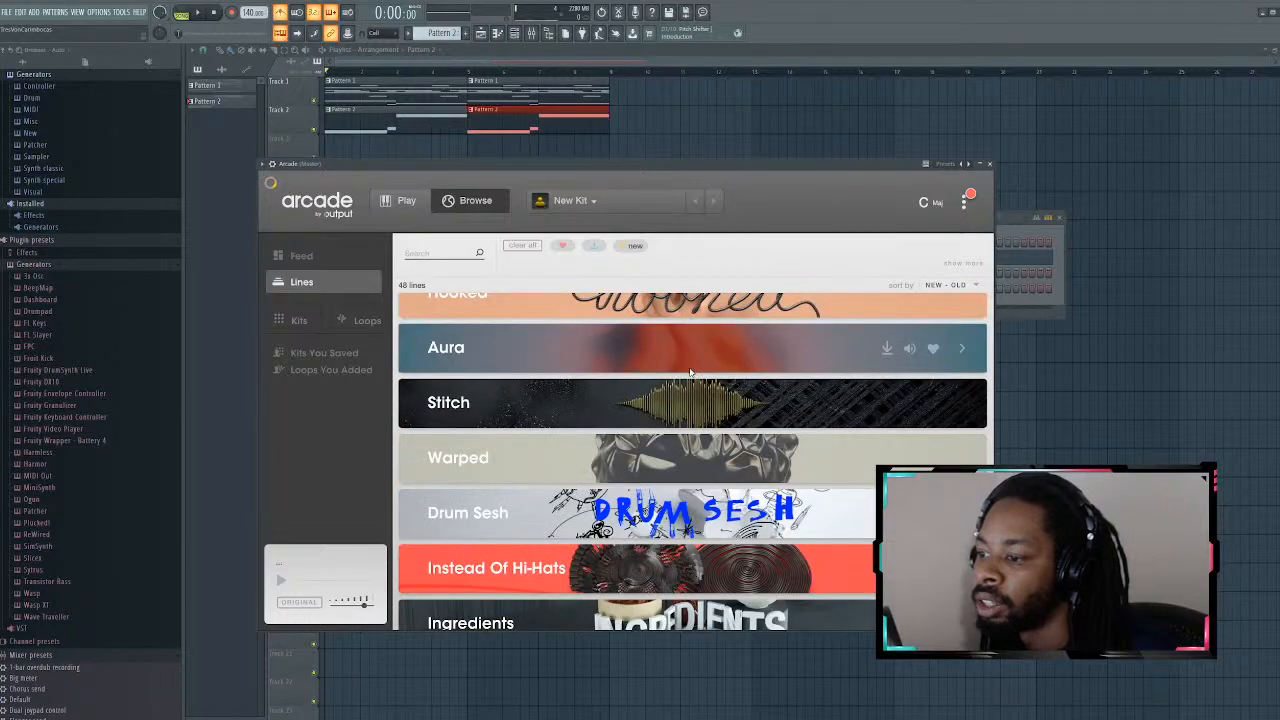
left_click(704, 312)
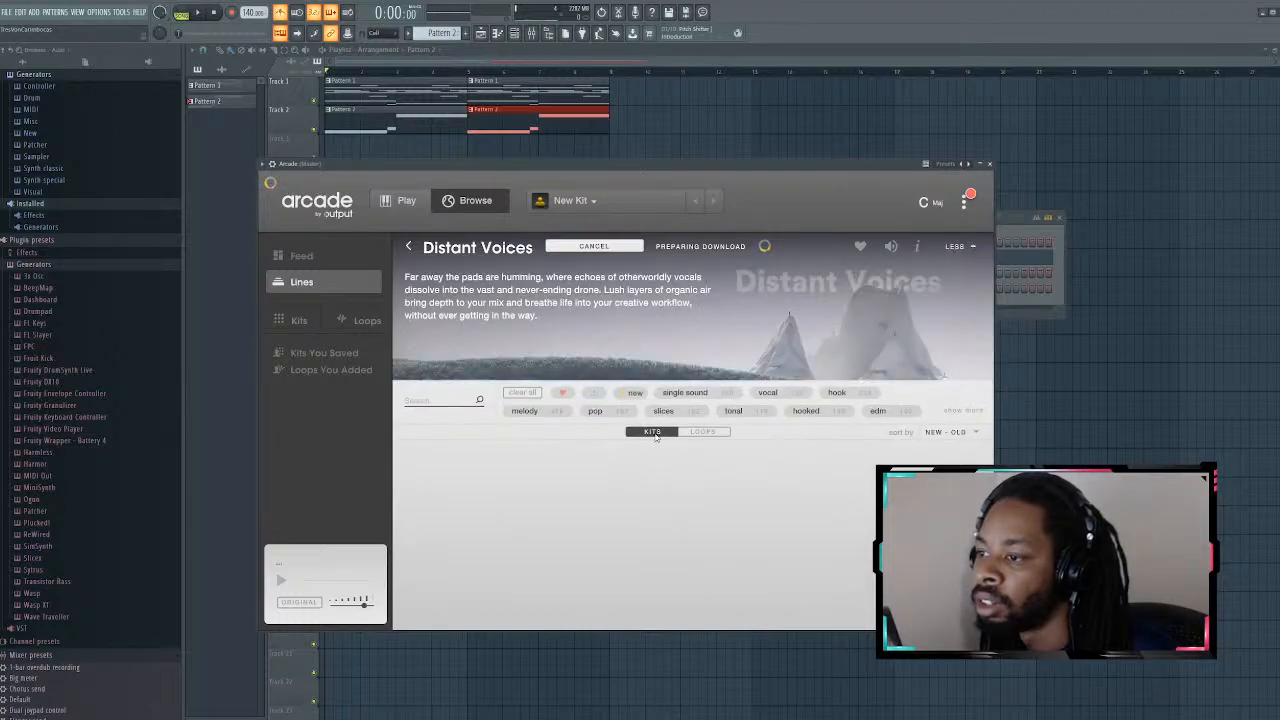
Step: Load the Chronicle kit from Distant Voices and set Arcade's session key to D minor
left_click(600, 468)
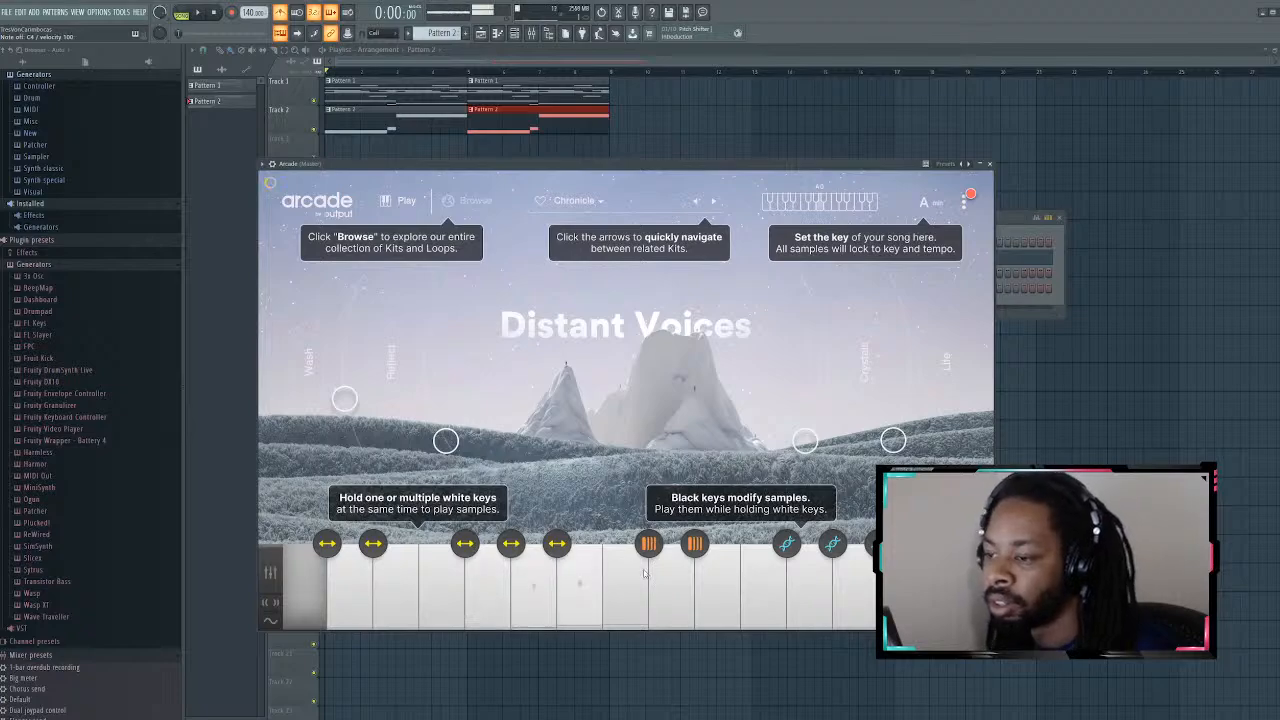
left_click(929, 204)
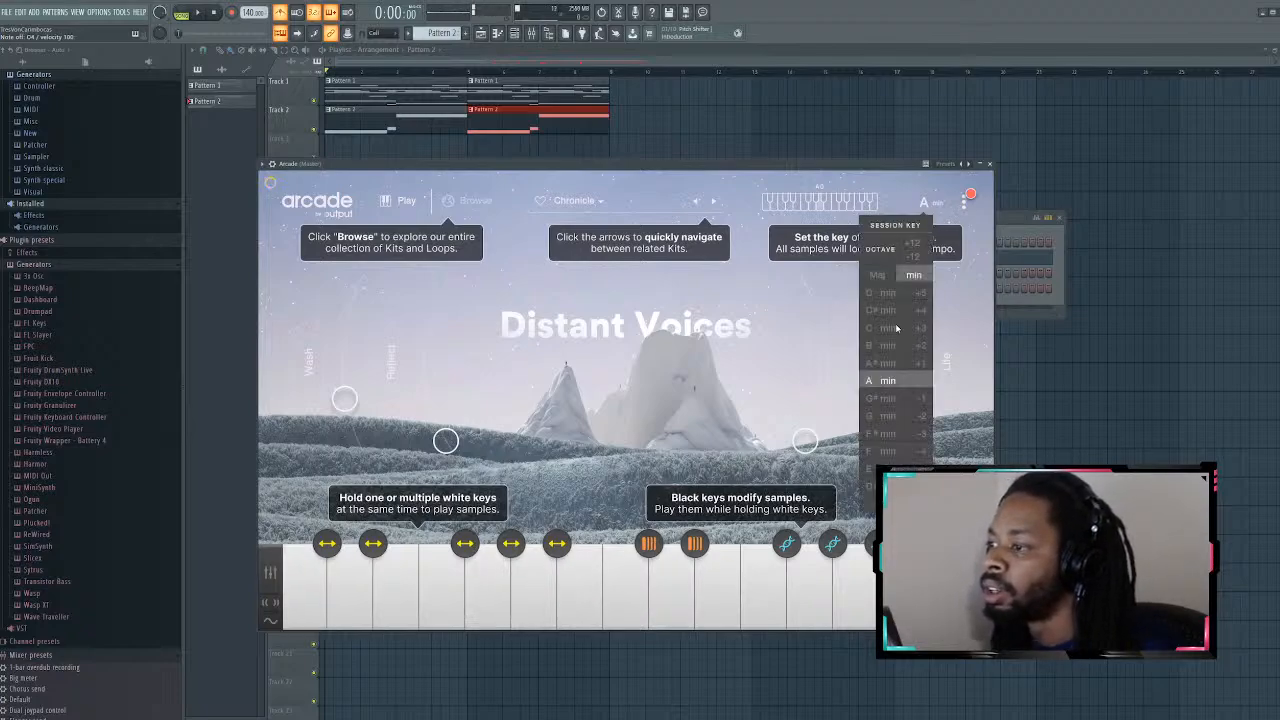
left_click(887, 292)
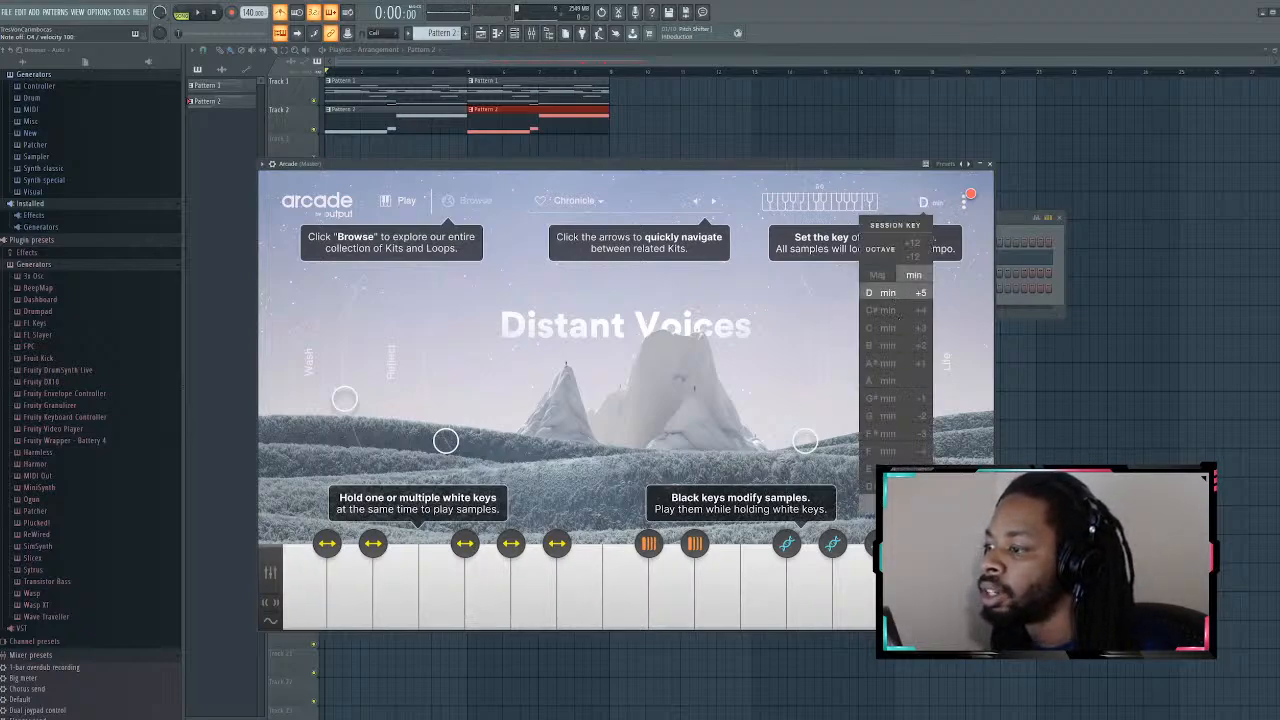
Step: Switch Arcade to the next Distant Voices kit, Seigaku, auditioning it with the arrangement, and close Arcade's window
left_click(200, 13)
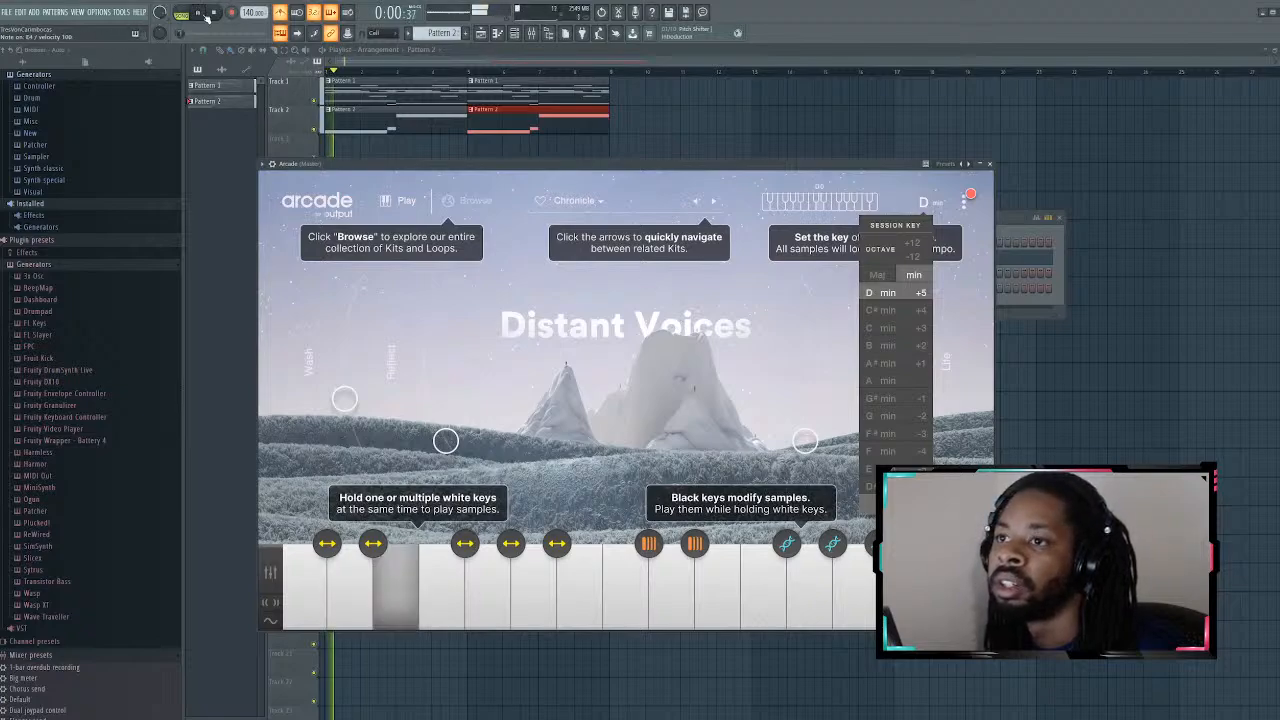
left_click(713, 200)
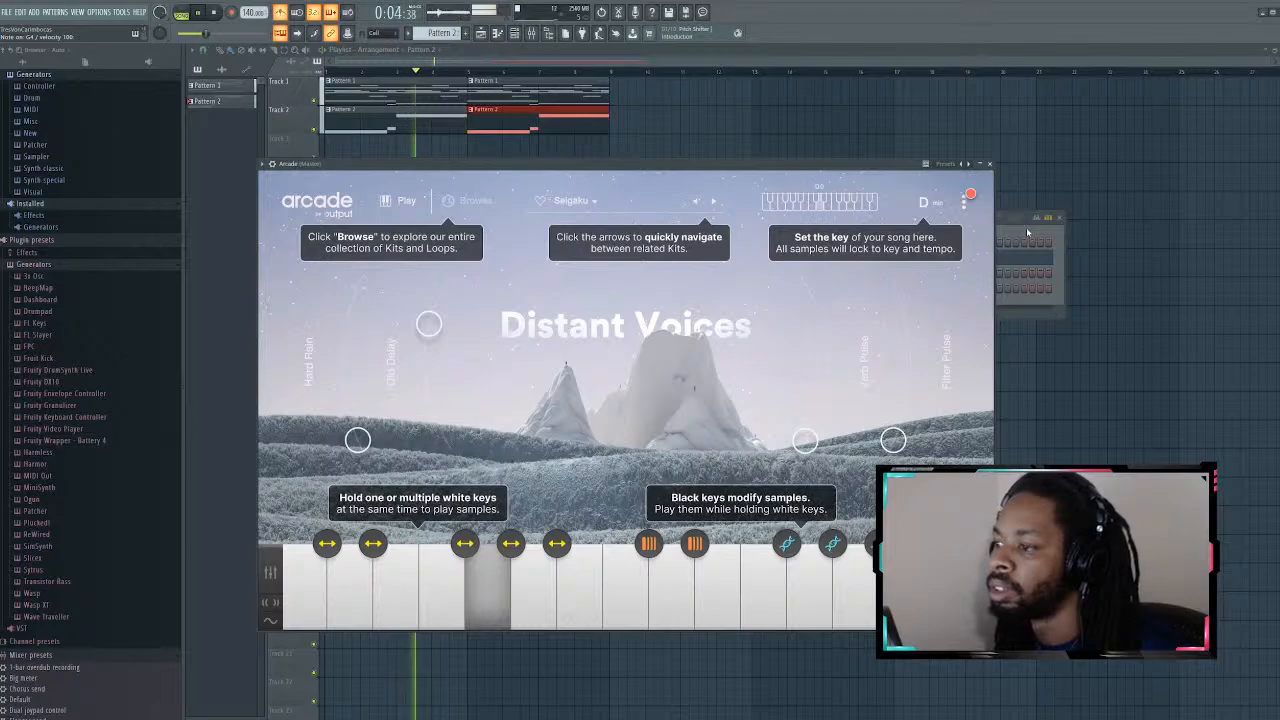
left_click(990, 165)
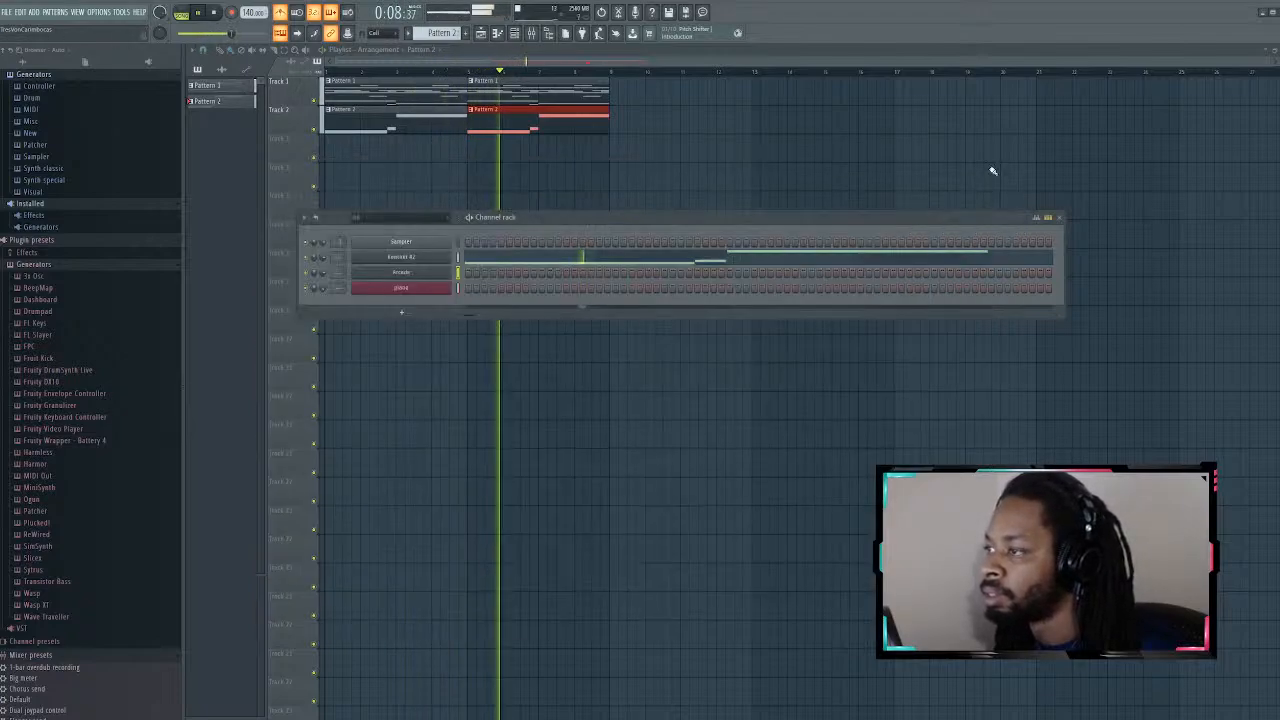
left_click(214, 12)
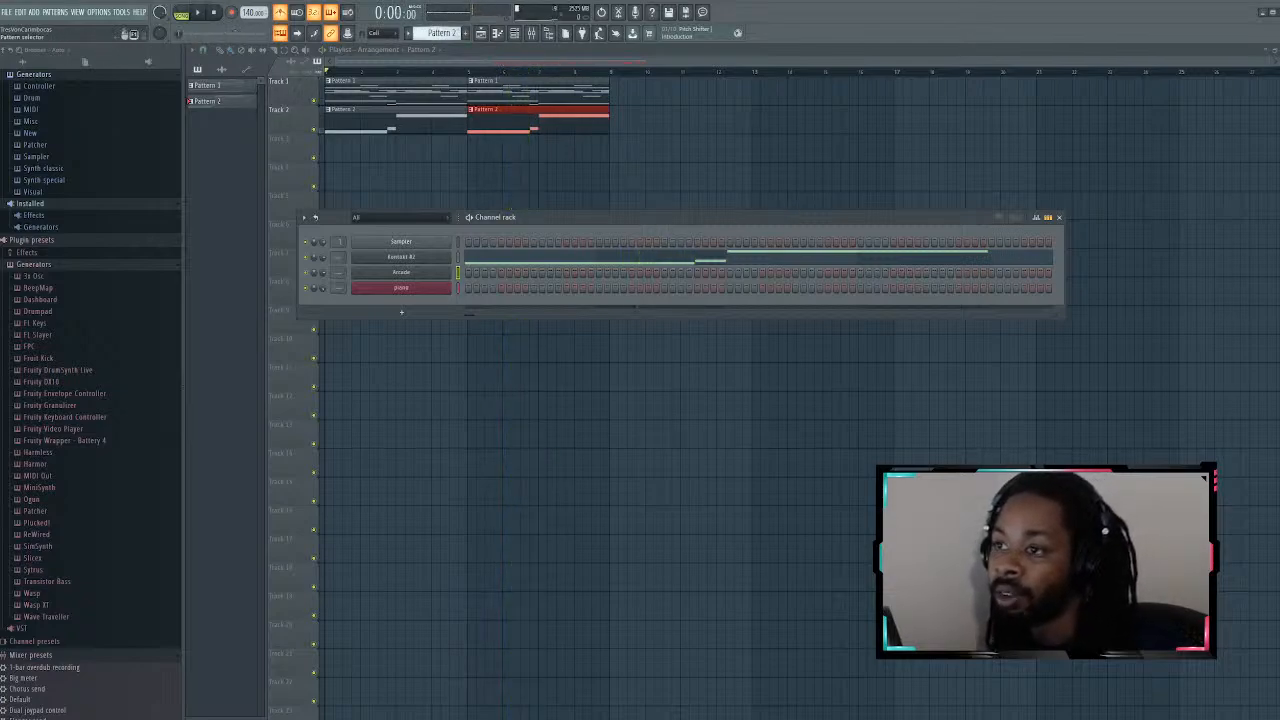
Step: Create Pattern 3, place its clip at the start of Track 3, and try recording into it over the arrangement
key("F4")
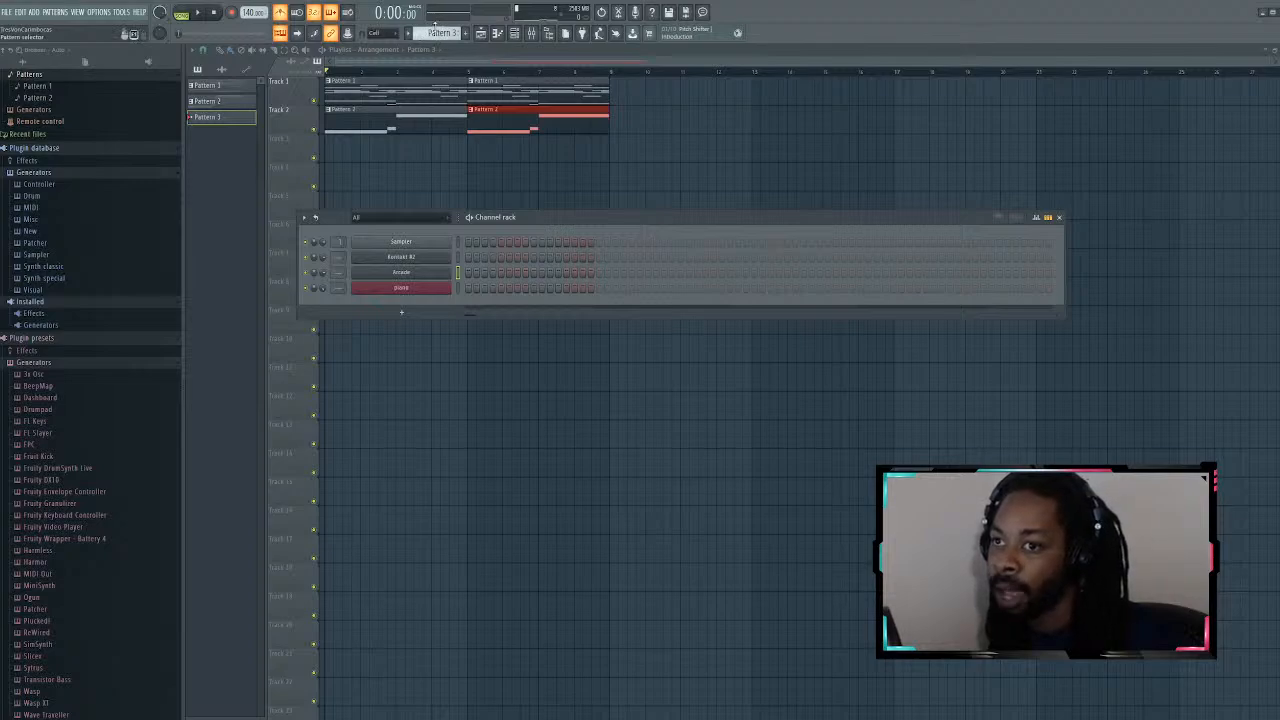
left_click(330, 146)
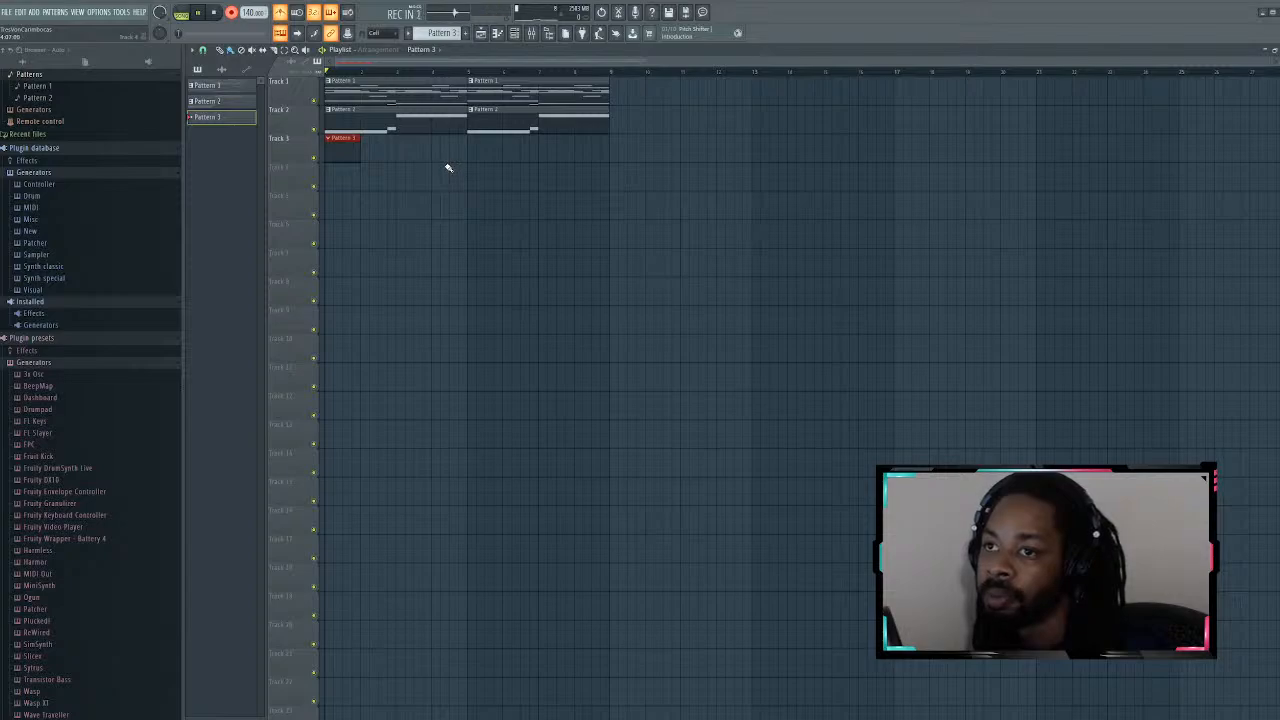
key("space")
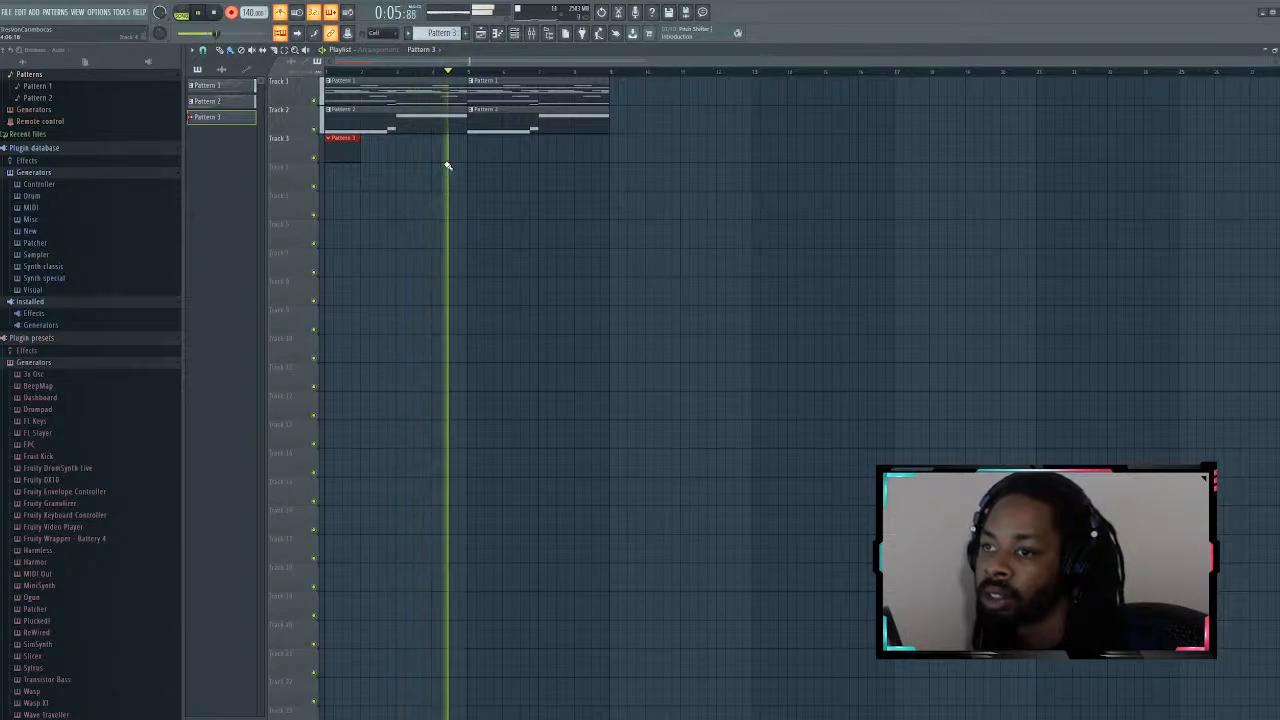
key("space")
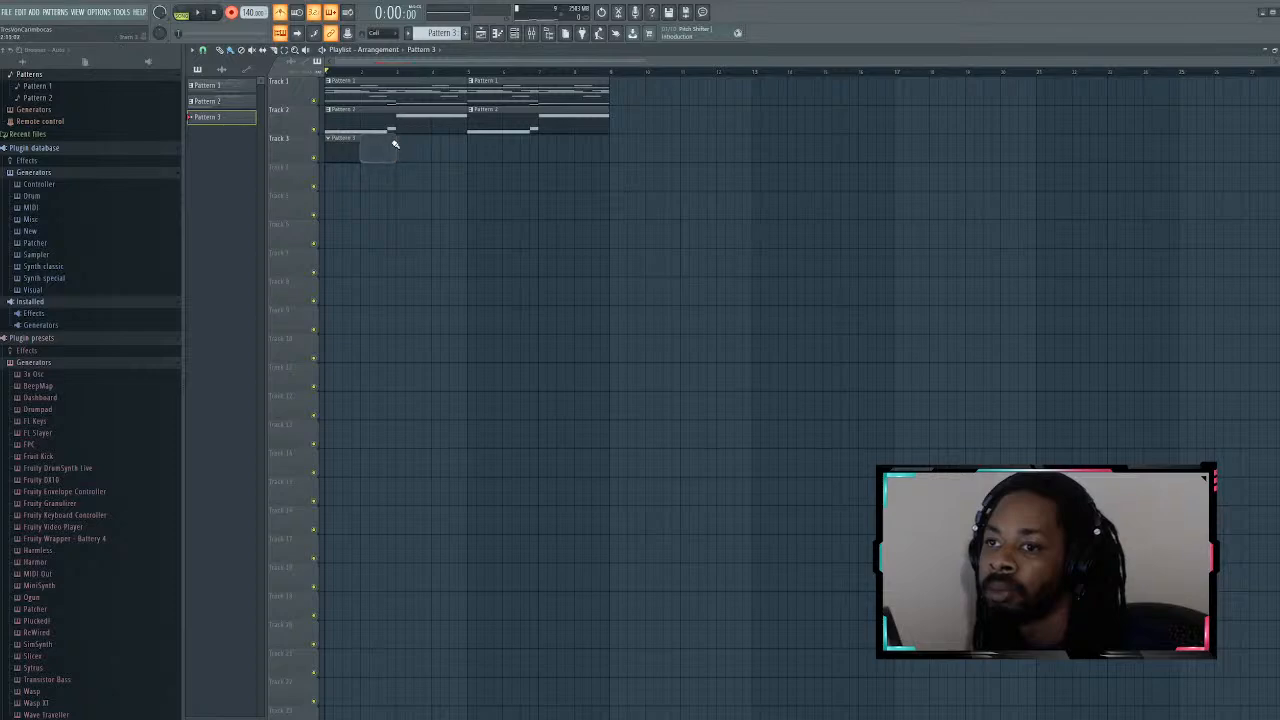
Step: Record a sustained G4 note on the Arcade channel into Pattern 3 across the first four bars
left_click(513, 33)
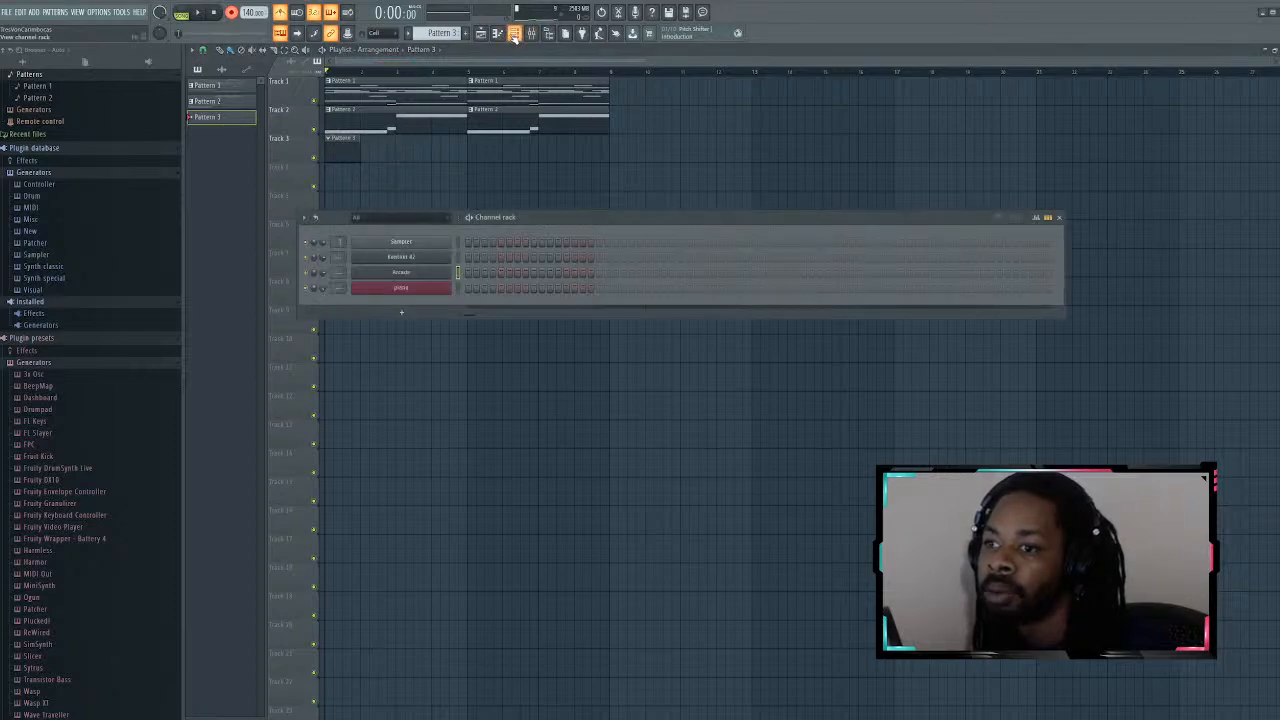
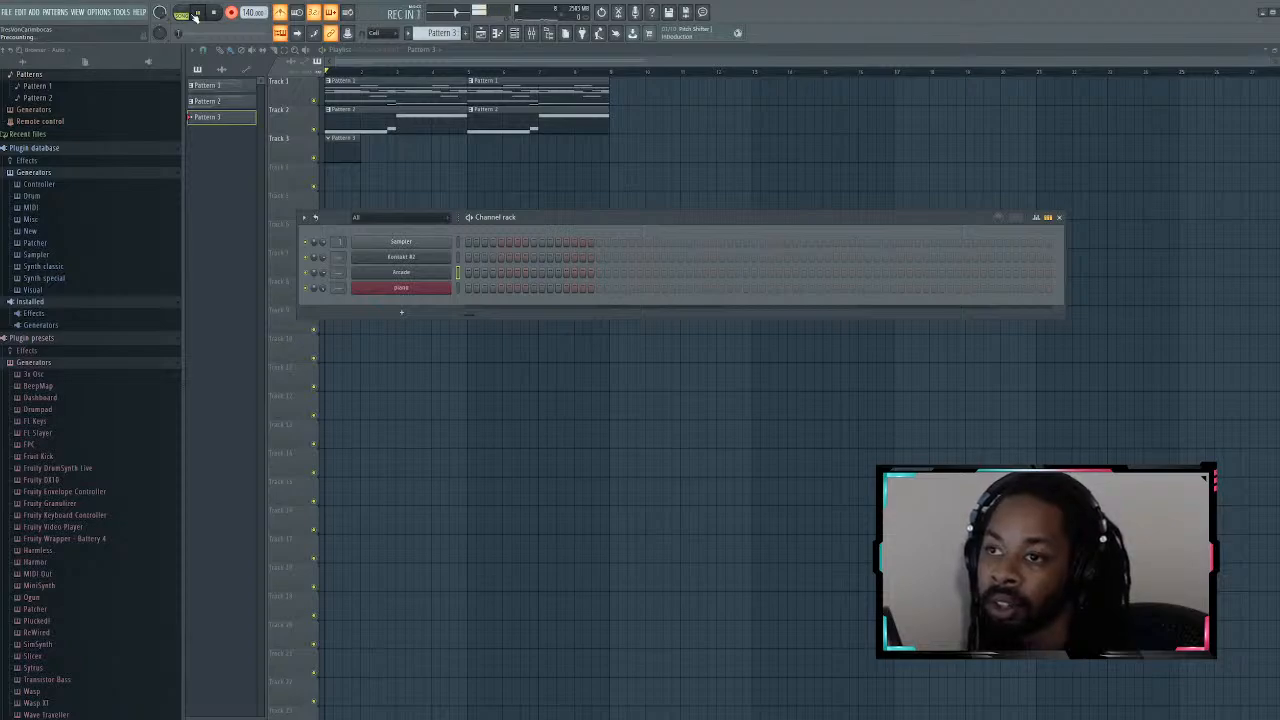
left_click(196, 14)
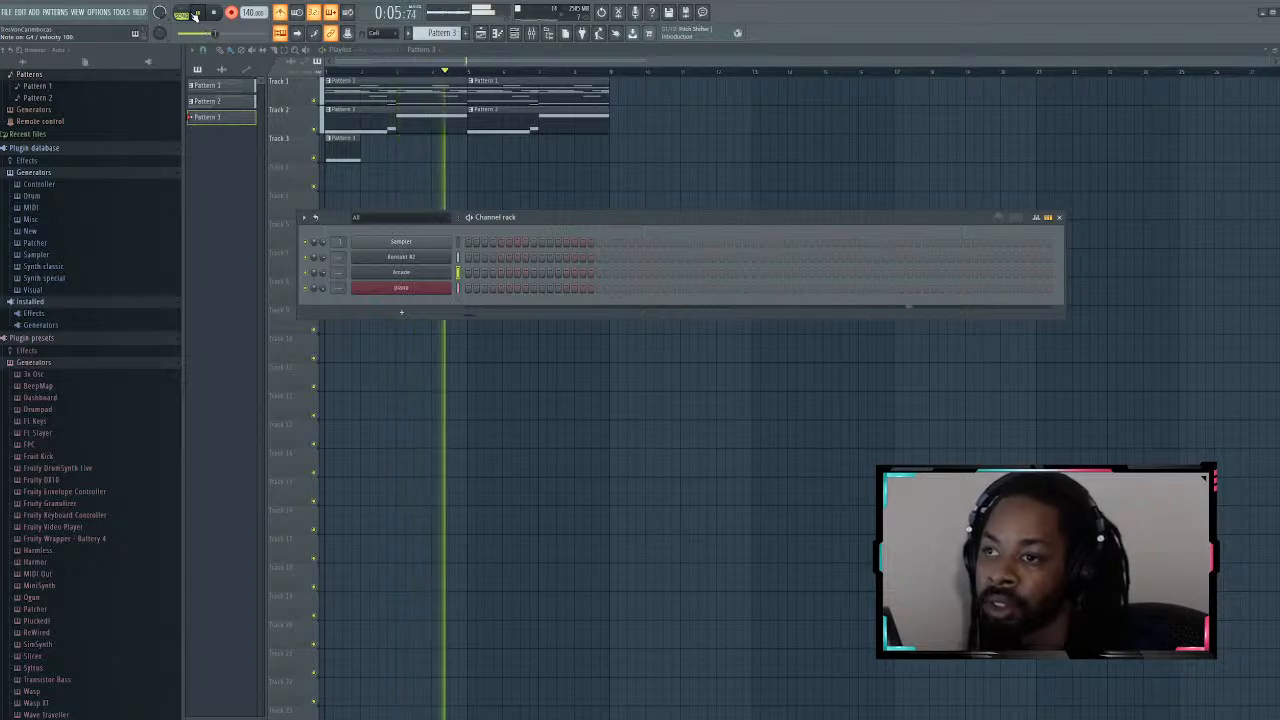
key("space")
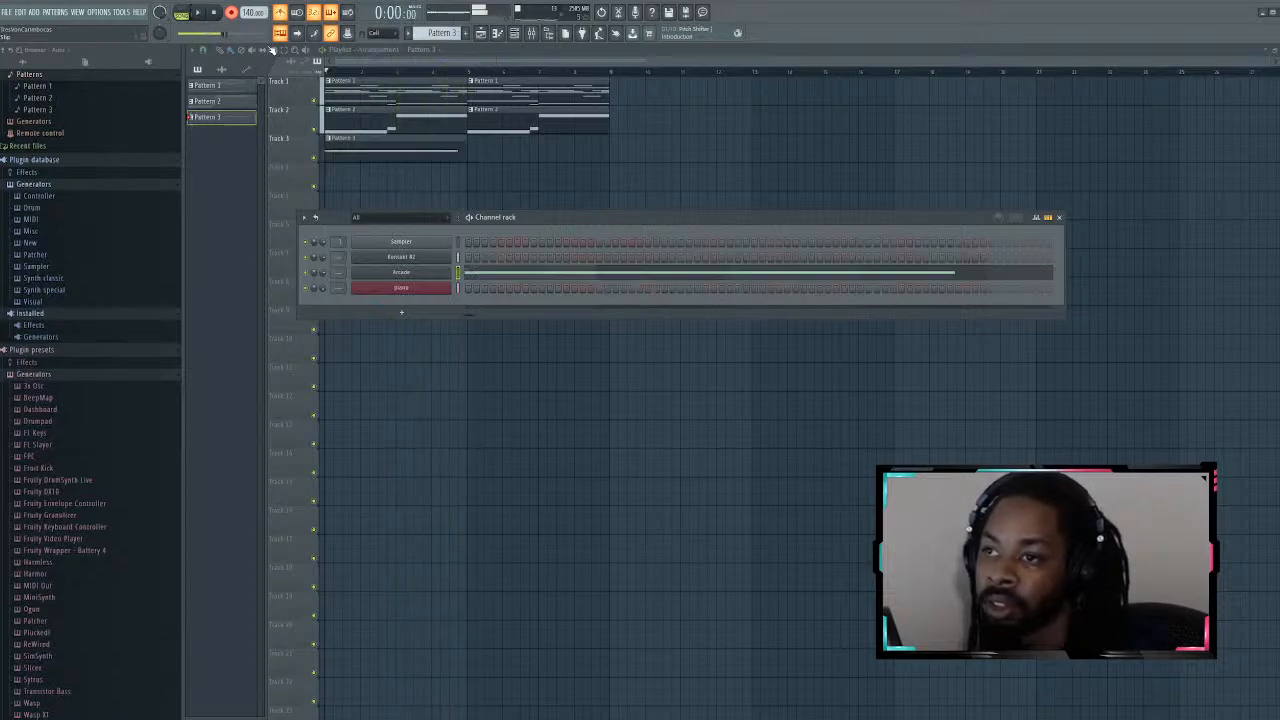
Step: Try shifting the recorded Arcade note in Pattern 3 about half a bar later, and move it back to the pattern's start
double_click(423, 145)
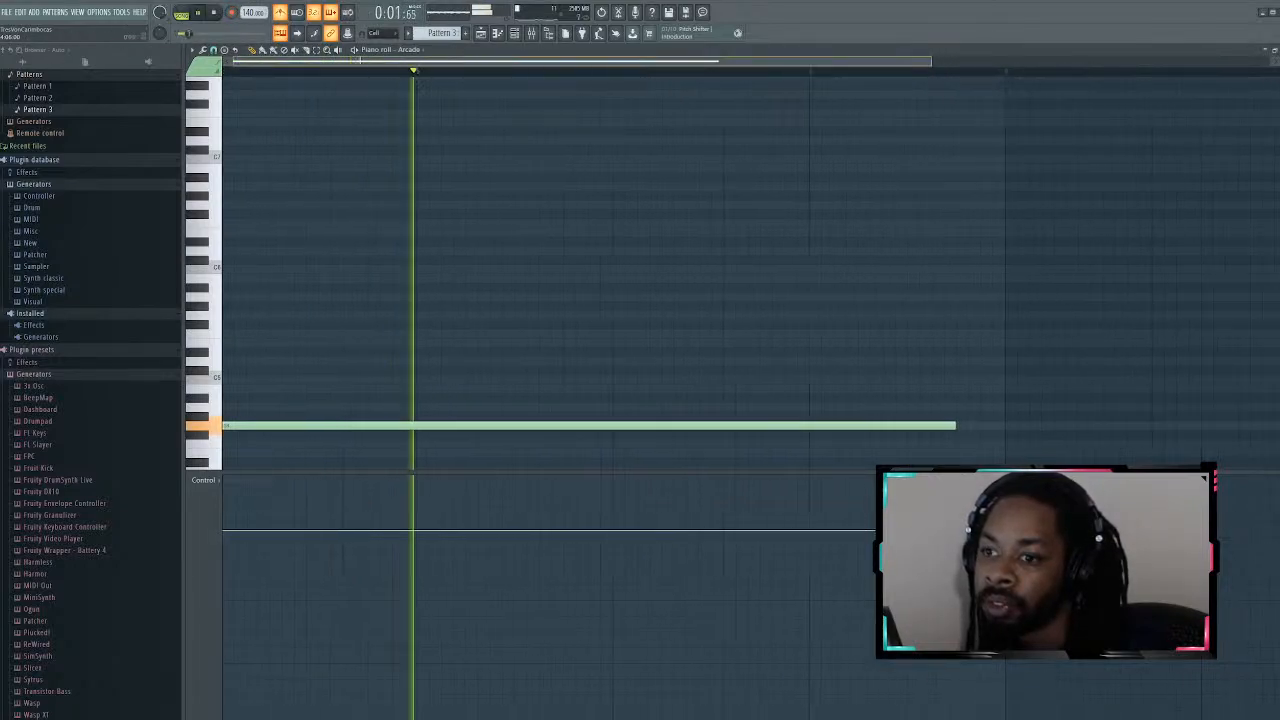
key("space")
left_click_drag(258, 425, 303, 428)
key("ctrl+z")
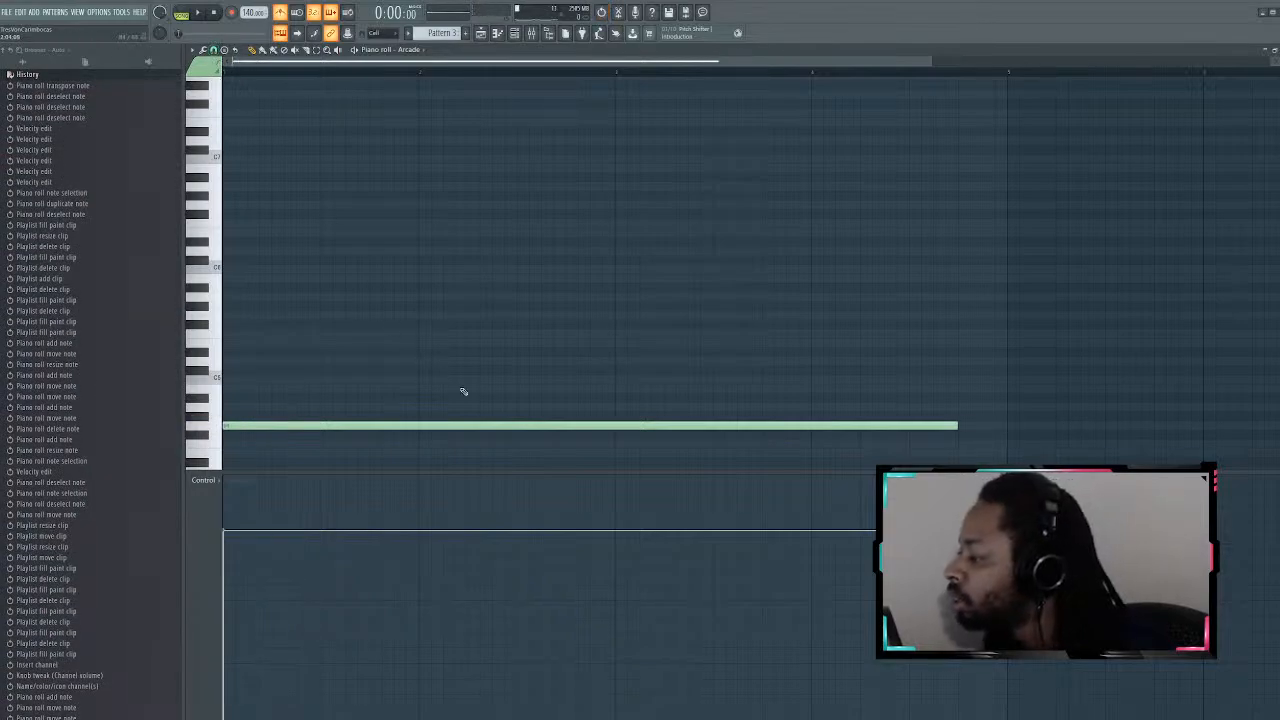
left_click_drag(260, 425, 355, 429)
key("space")
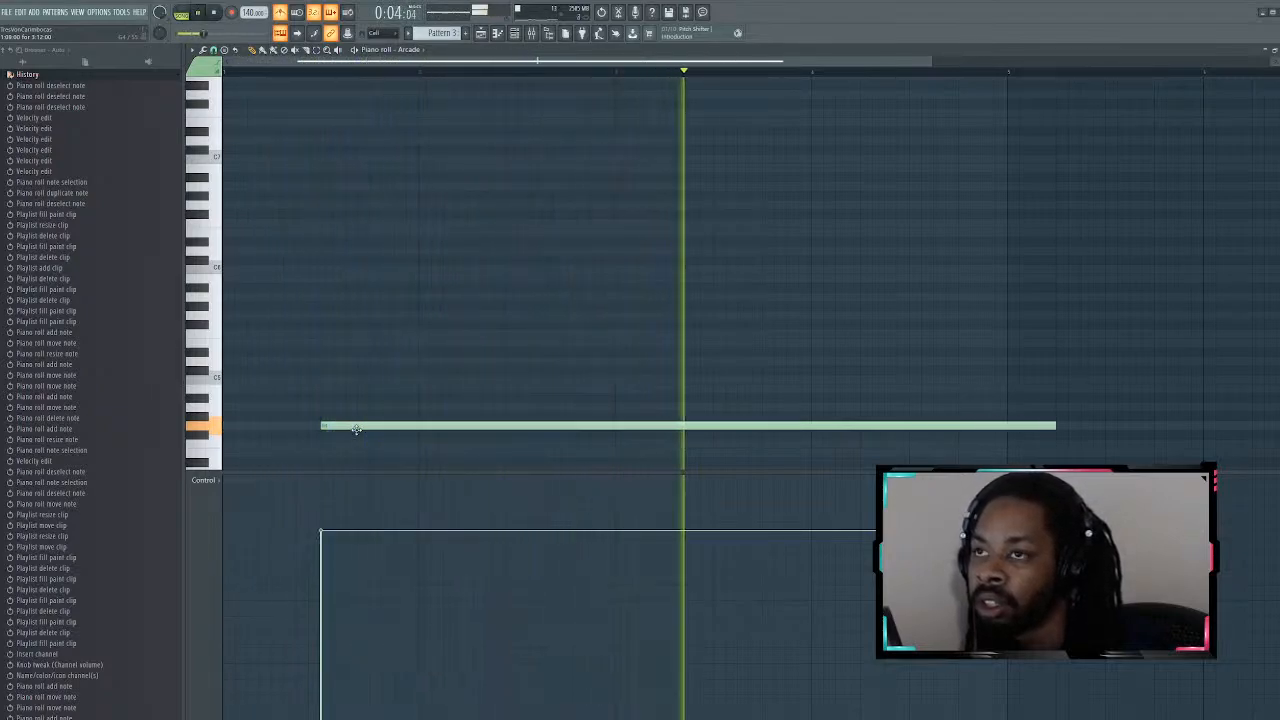
left_click_drag(355, 428, 258, 429)
key("space")
key("space")
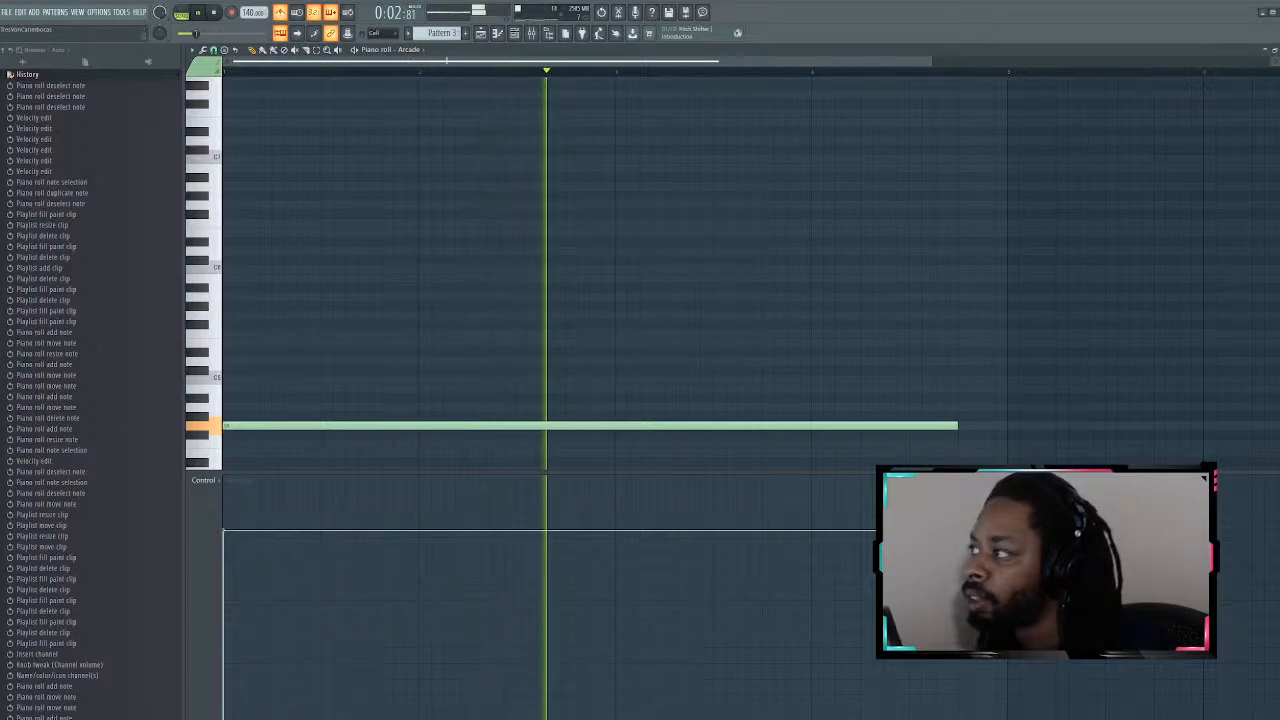
Step: Place a second Pattern 3 clip on Track 3, starting at bar 5
key("F7")
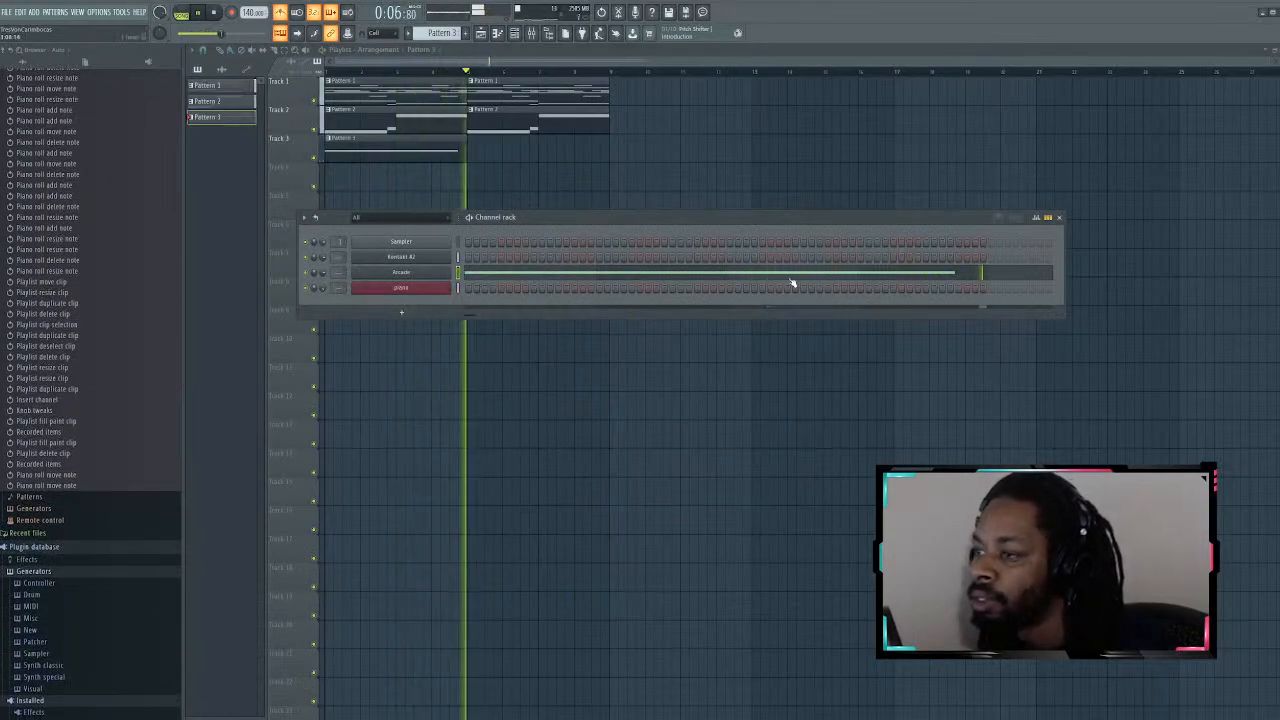
key("space")
key("F6")
left_click(475, 146)
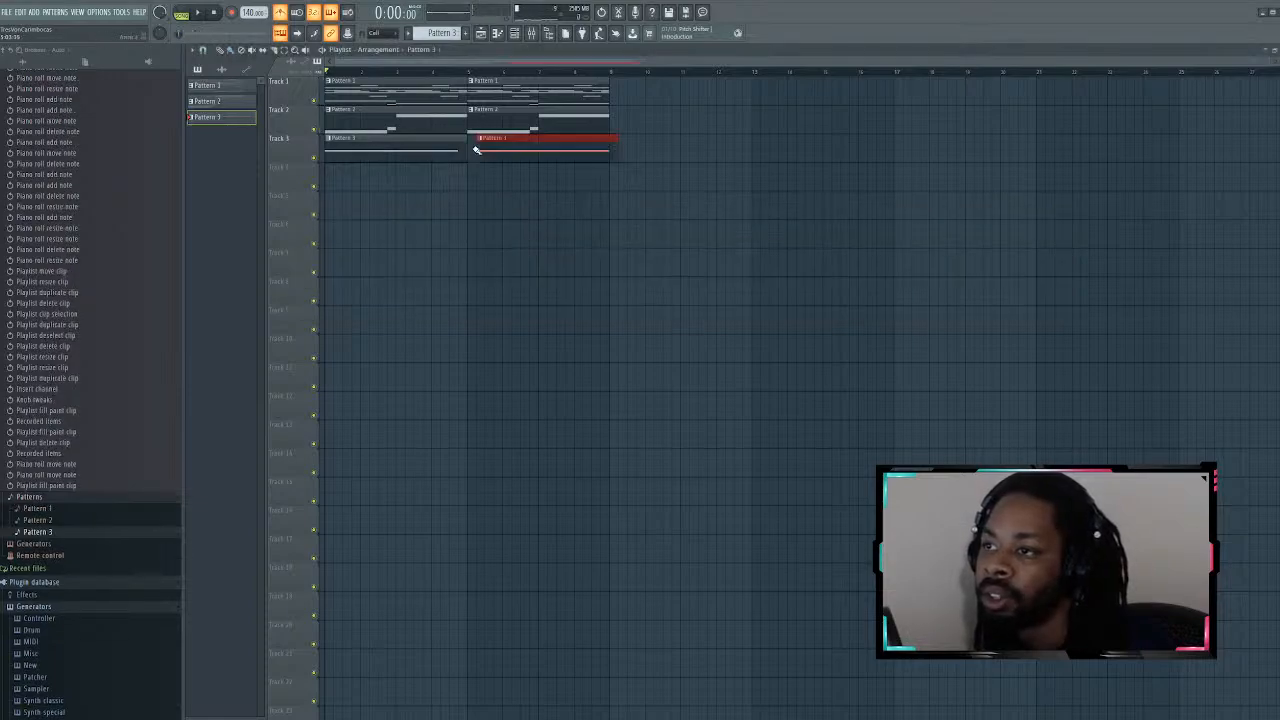
Step: Lower the Arcade channel's volume while the arrangement plays, and close Arcade's window
key("space")
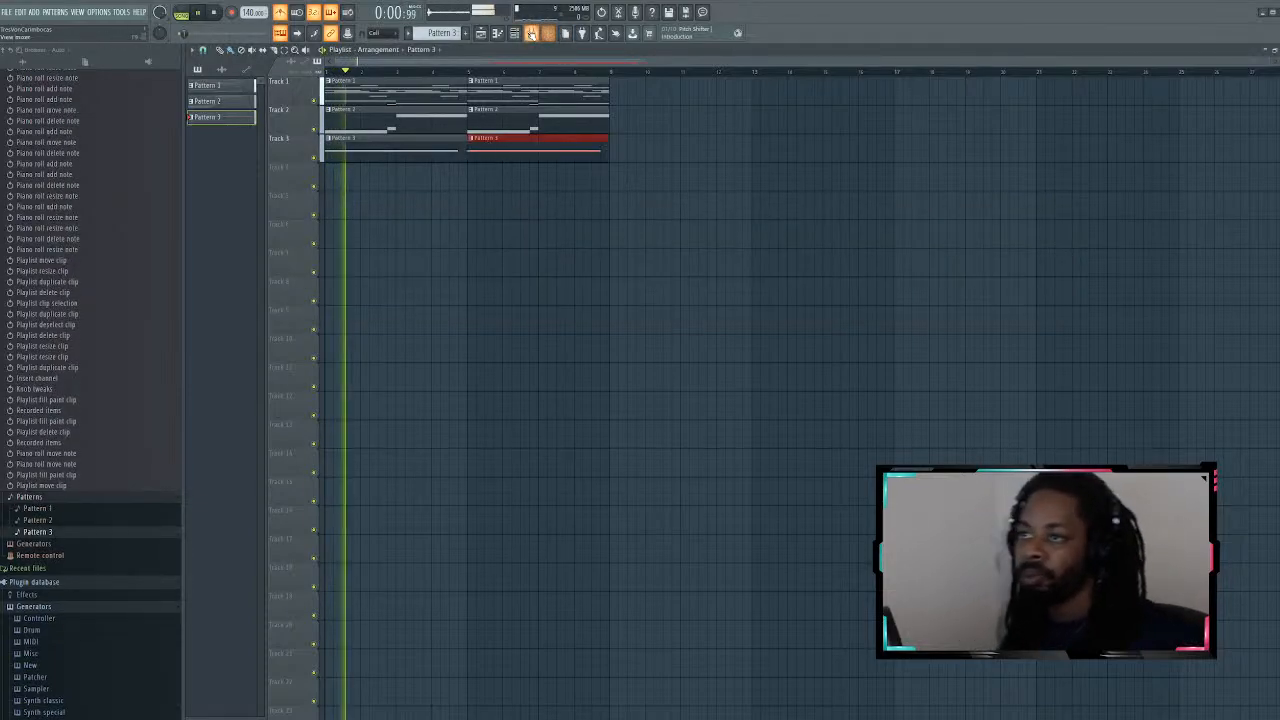
key("F6")
left_click_drag(327, 263, 323, 282)
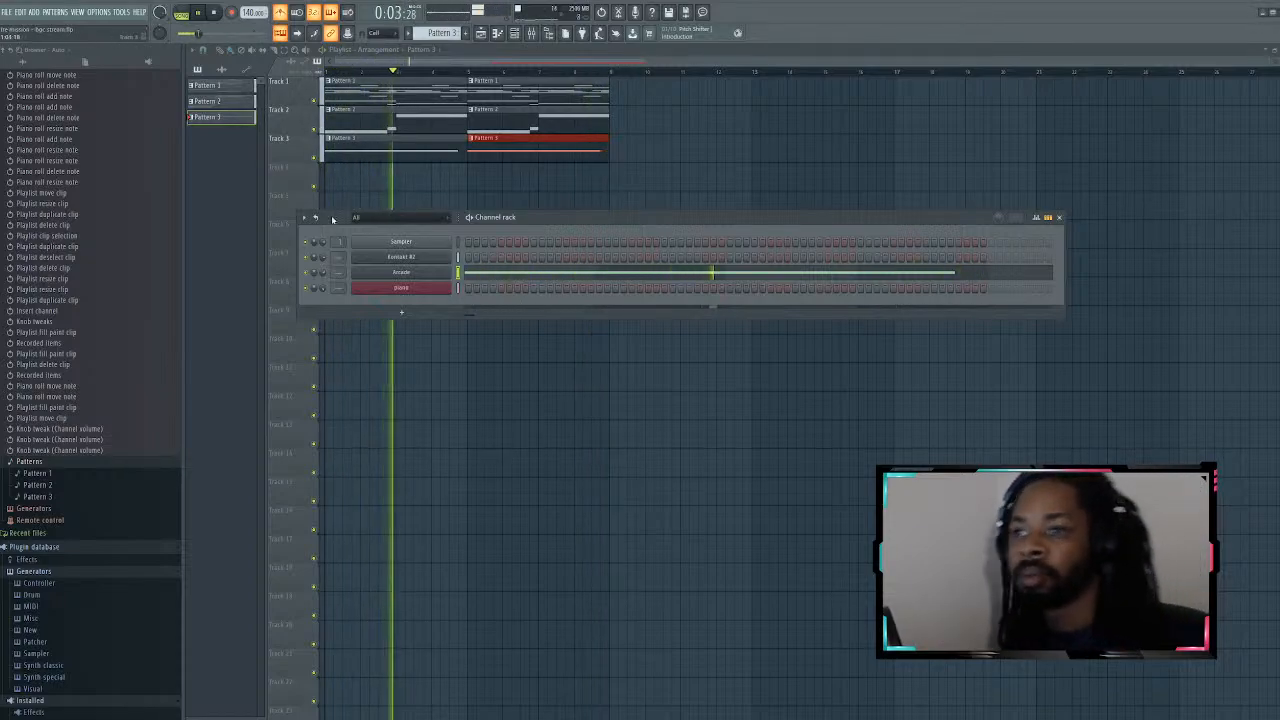
key("space")
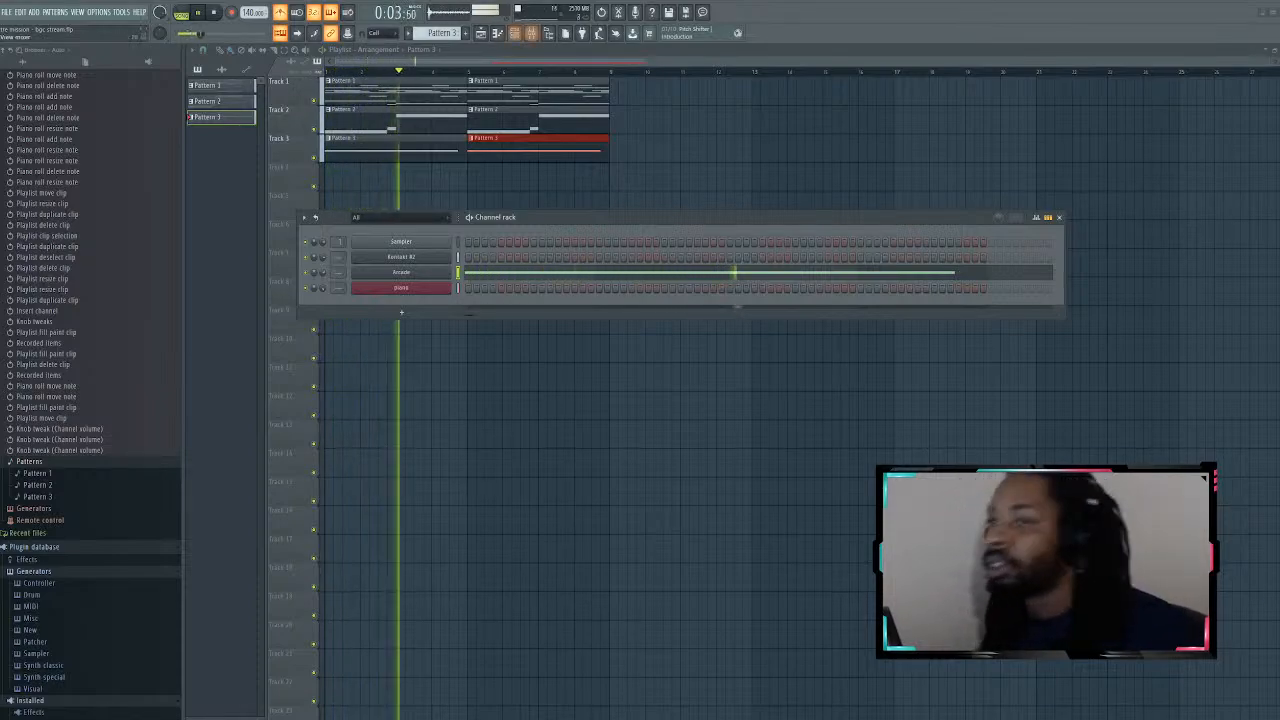
key("space")
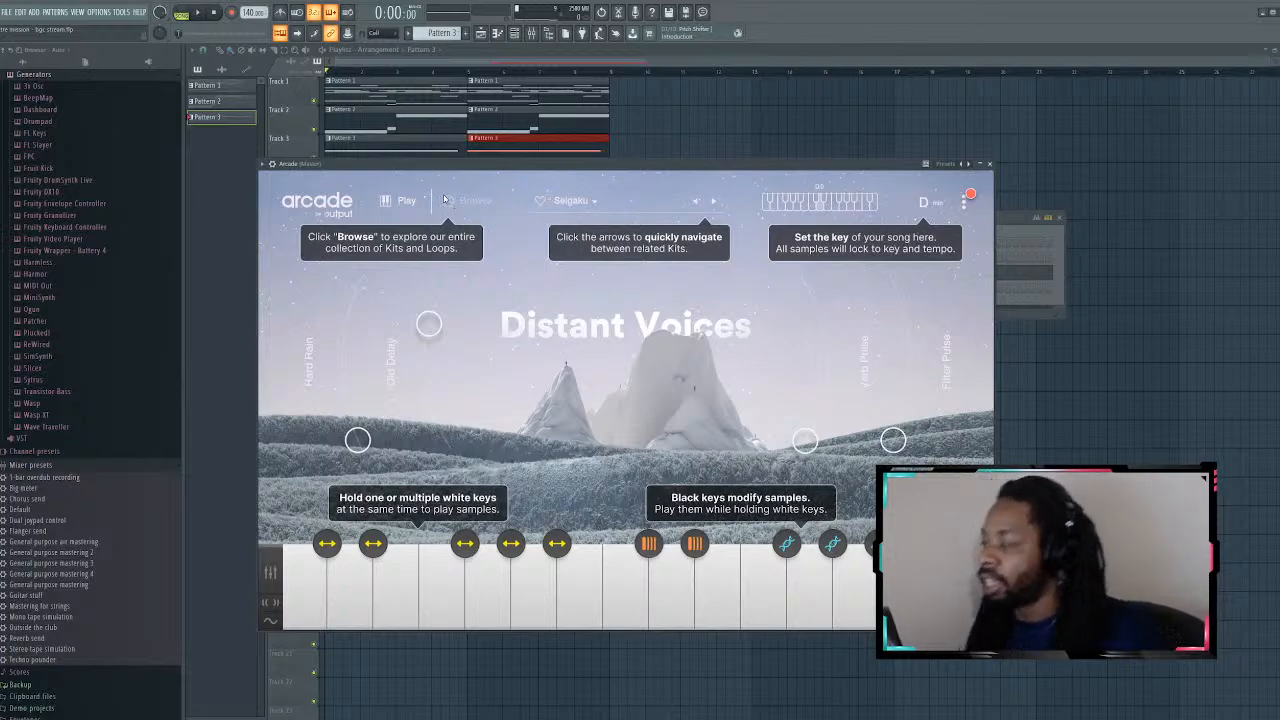
left_click(990, 163)
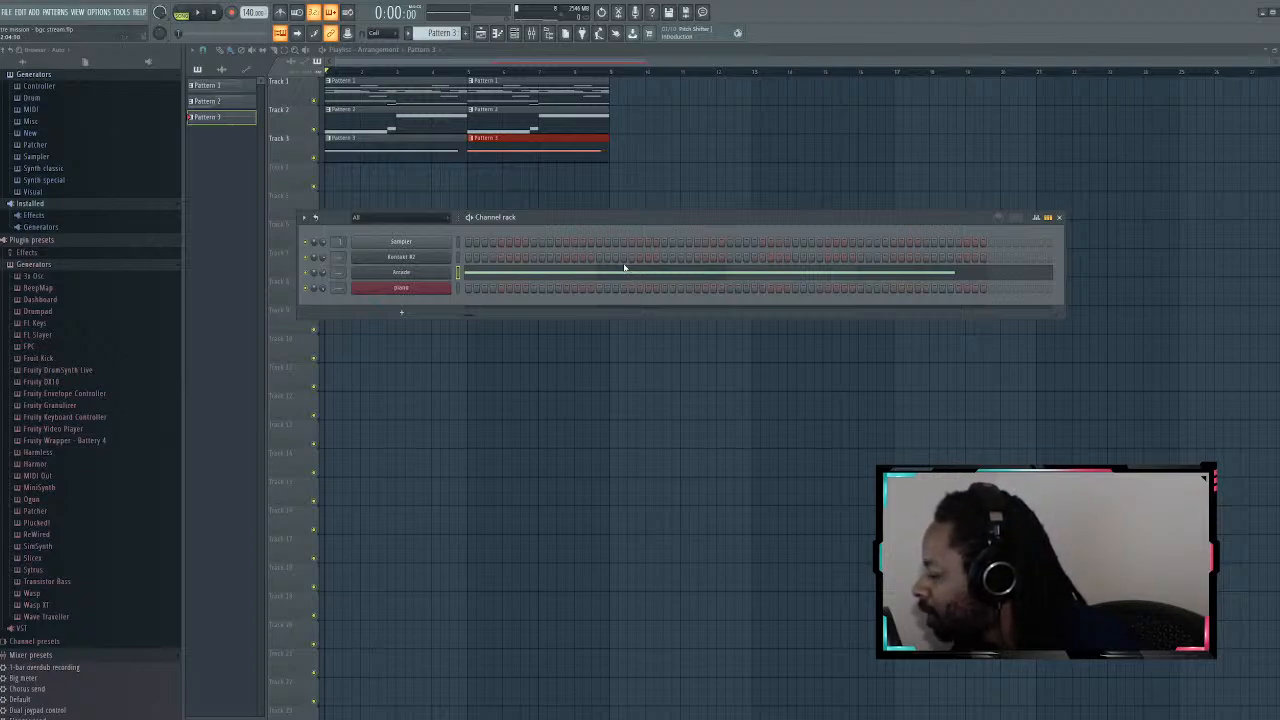
Step: Duplicate the four bars of violin notes in Pattern 2 into bars 5 to 8
left_click(452, 116)
double_click(494, 115)
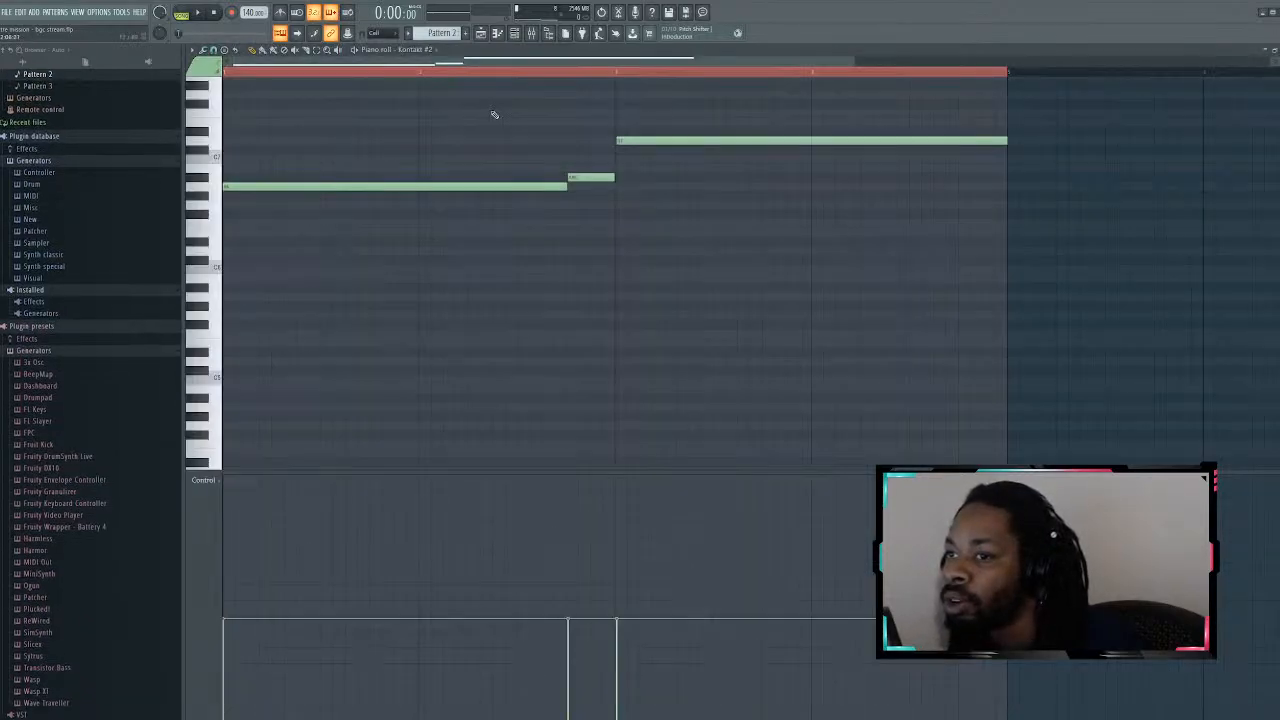
left_click(482, 34)
double_click(432, 108)
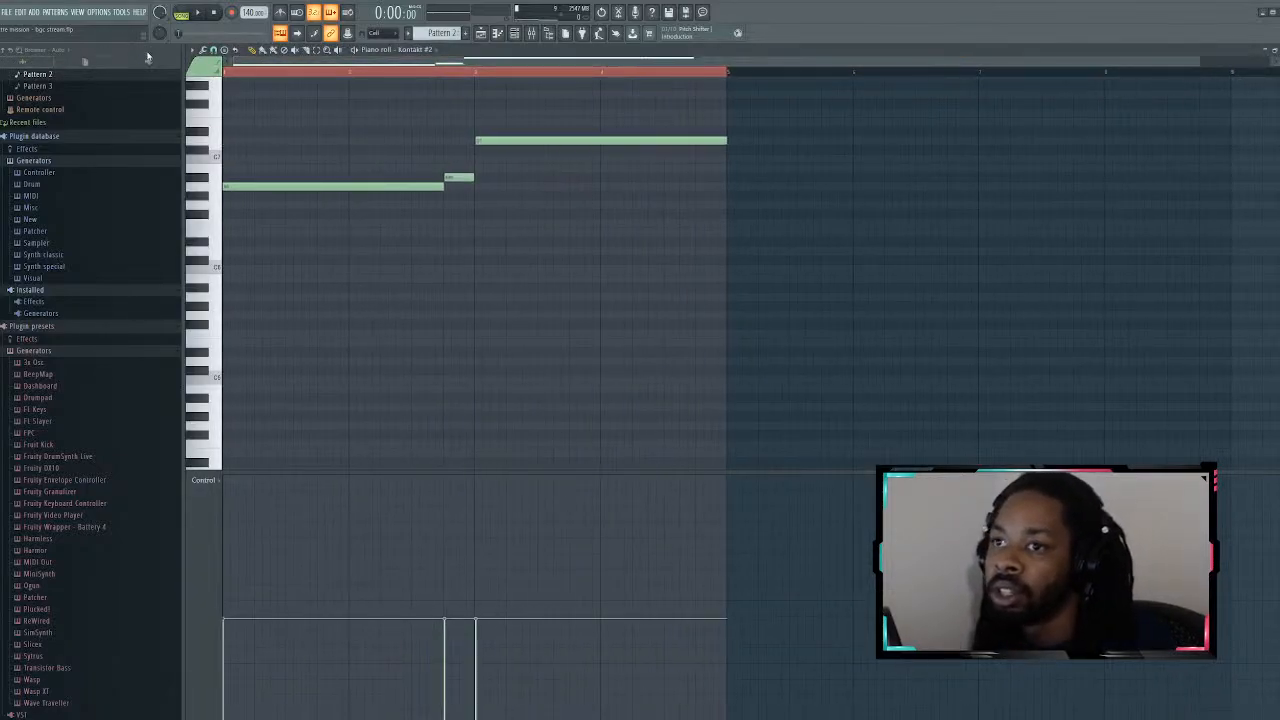
left_click_drag(729, 110, 205, 298)
key("ctrl+b")
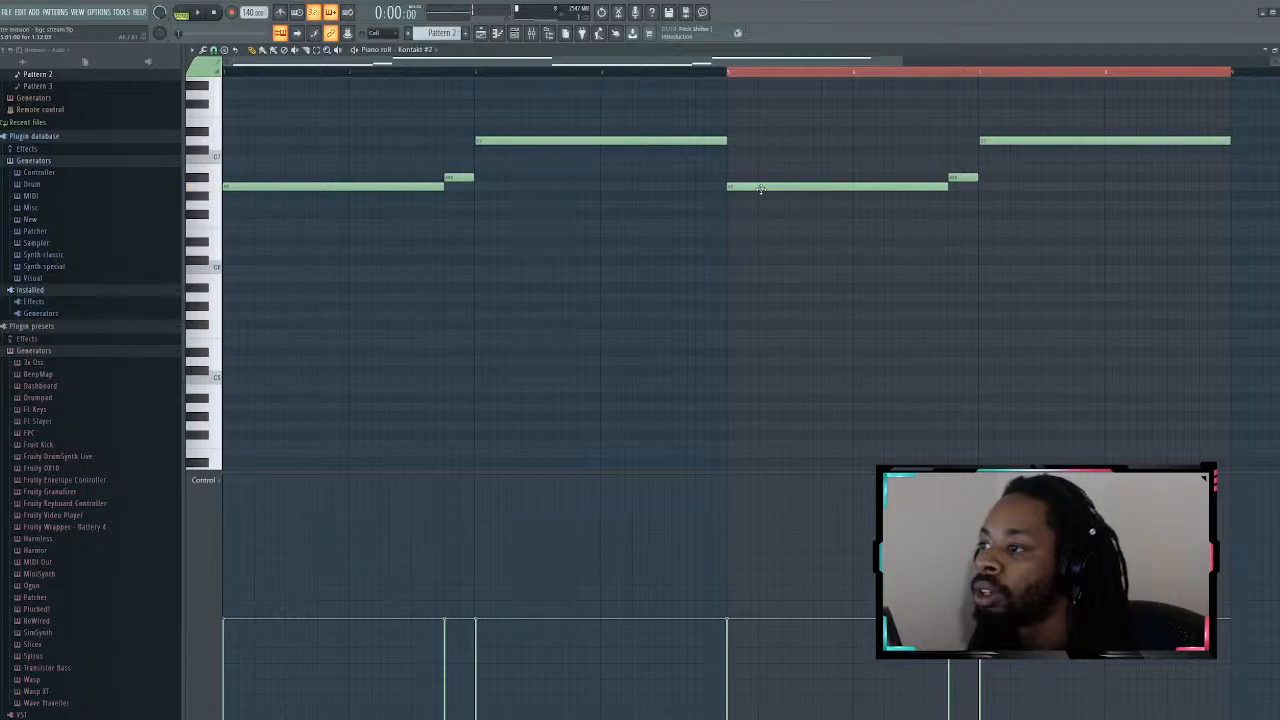
Step: Raise the duplicated violin note at bar 5 to F7 and play the result
left_click_drag(760, 189, 760, 112)
key("space")
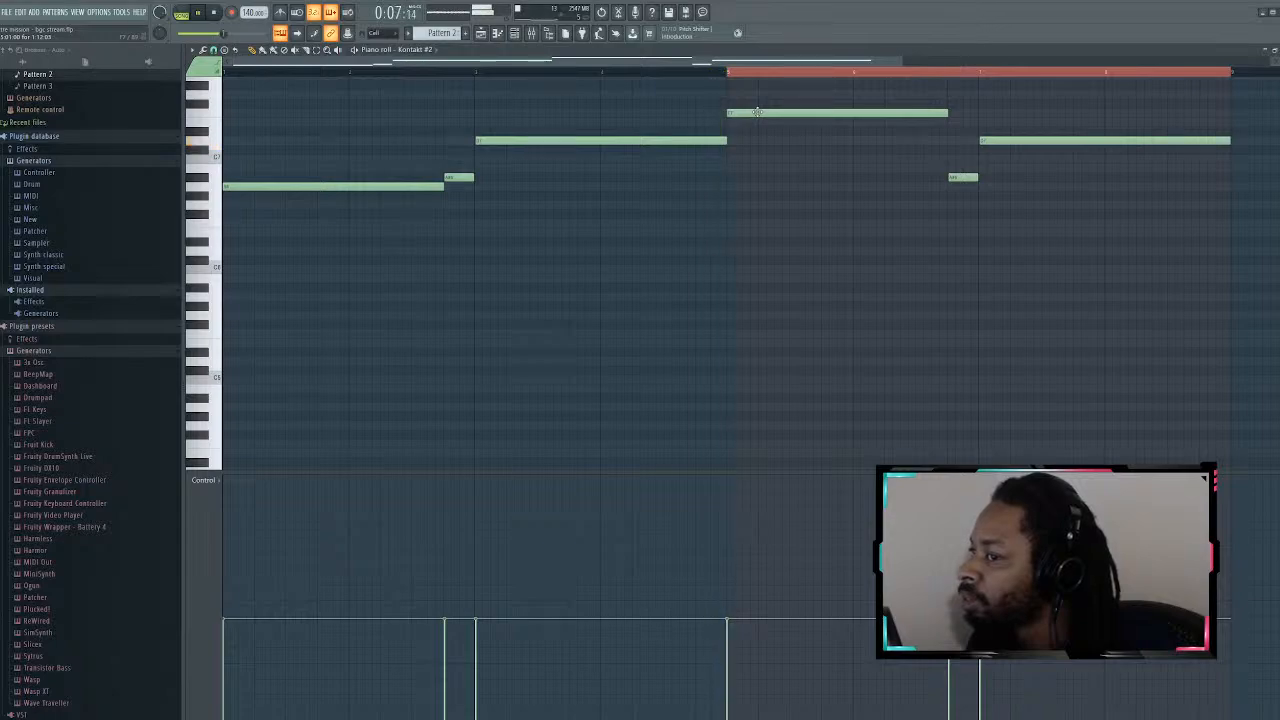
key("space")
Step: Remove the second Pattern 2 clip from Track 2, extend the first to eight bars, and play the arrangement
key("F5")
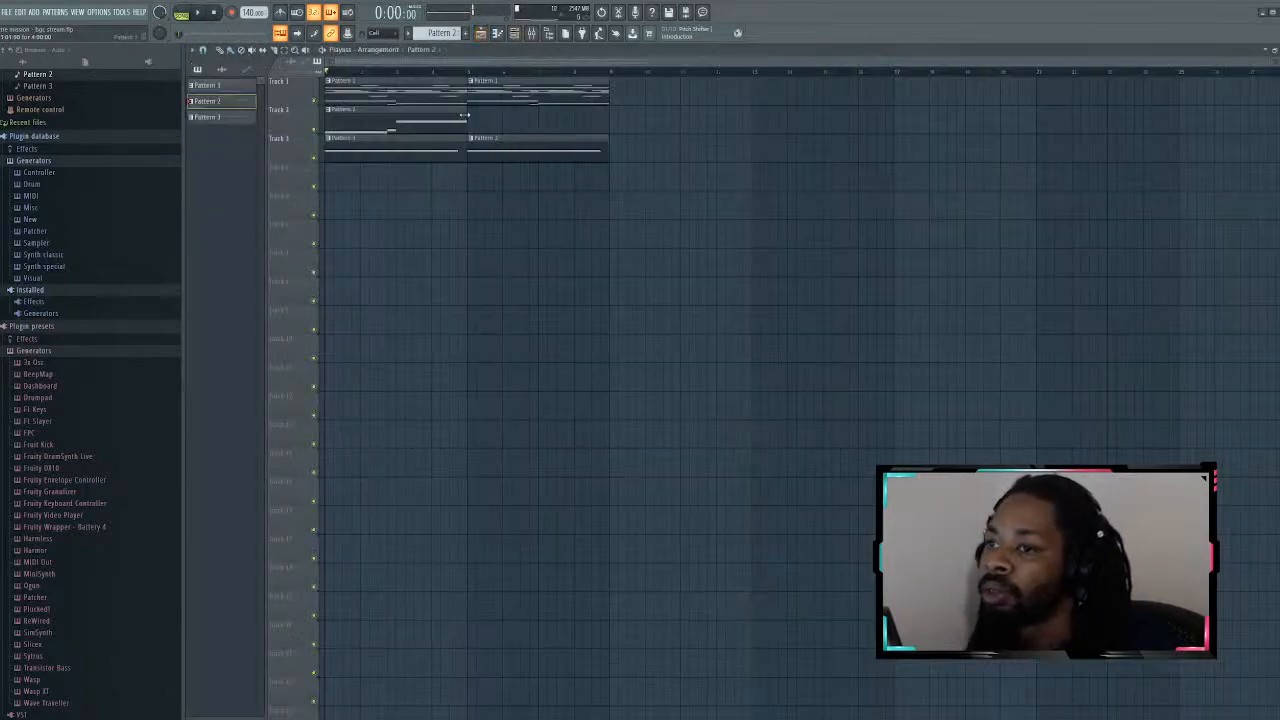
left_click(466, 116)
key("space")
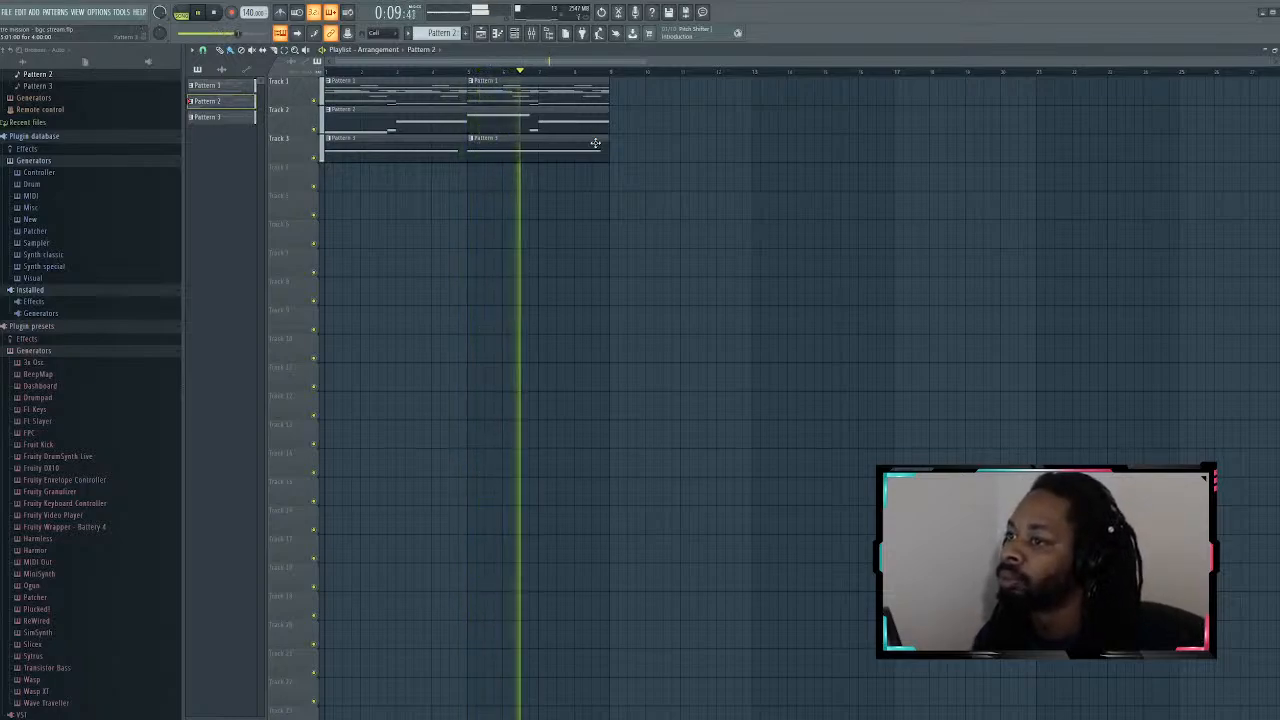
key("space")
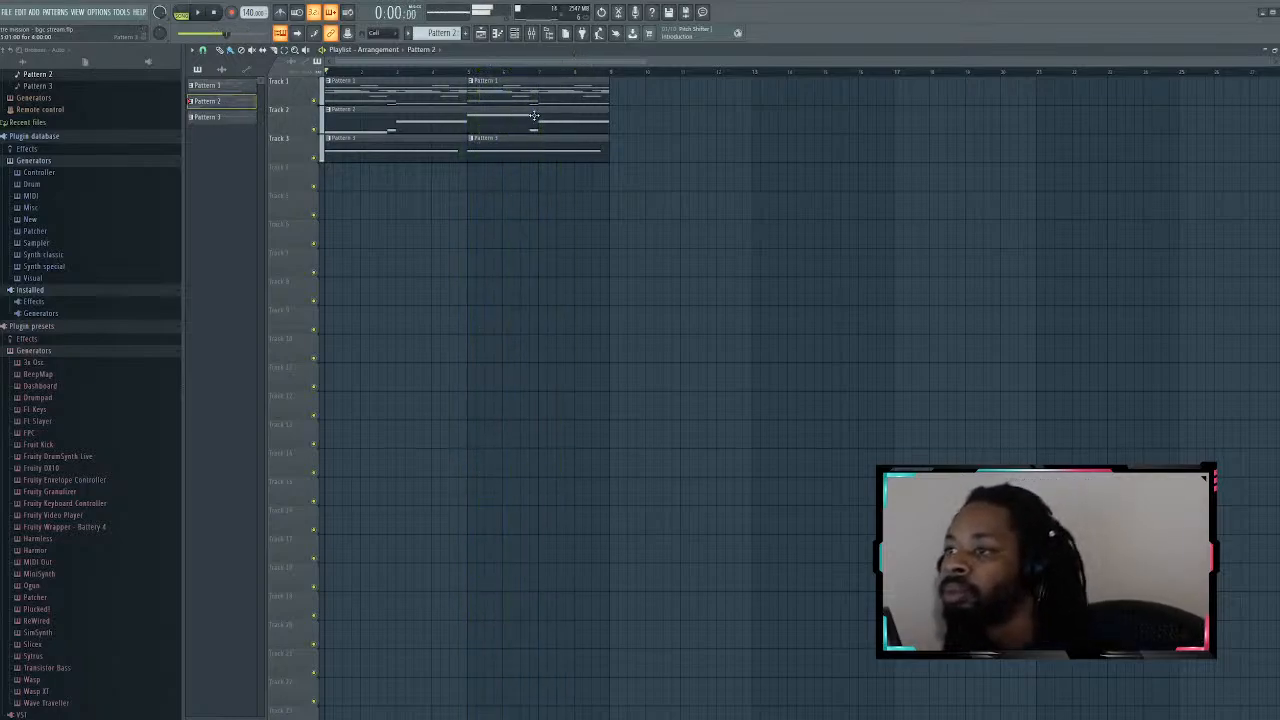
Step: Raise Pattern 2's long violin note at bar 7 to E7 and play the result
double_click(534, 116)
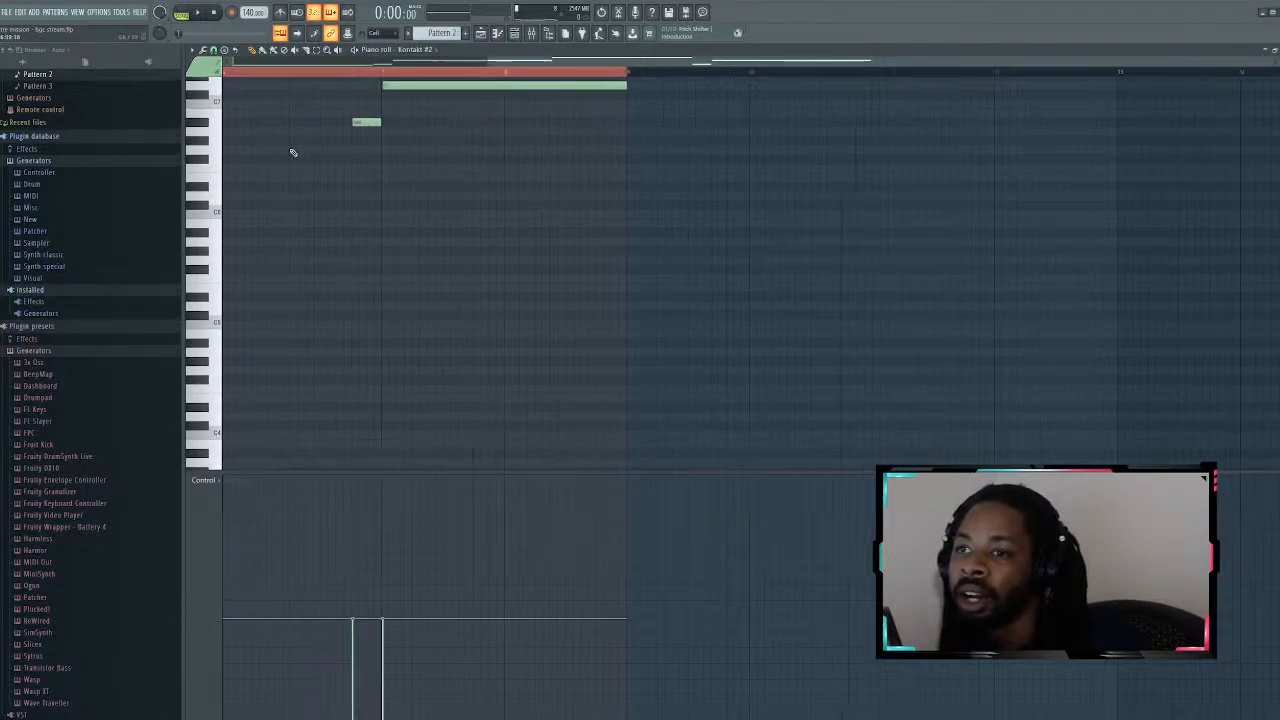
scroll(490, 158, "up", 1)
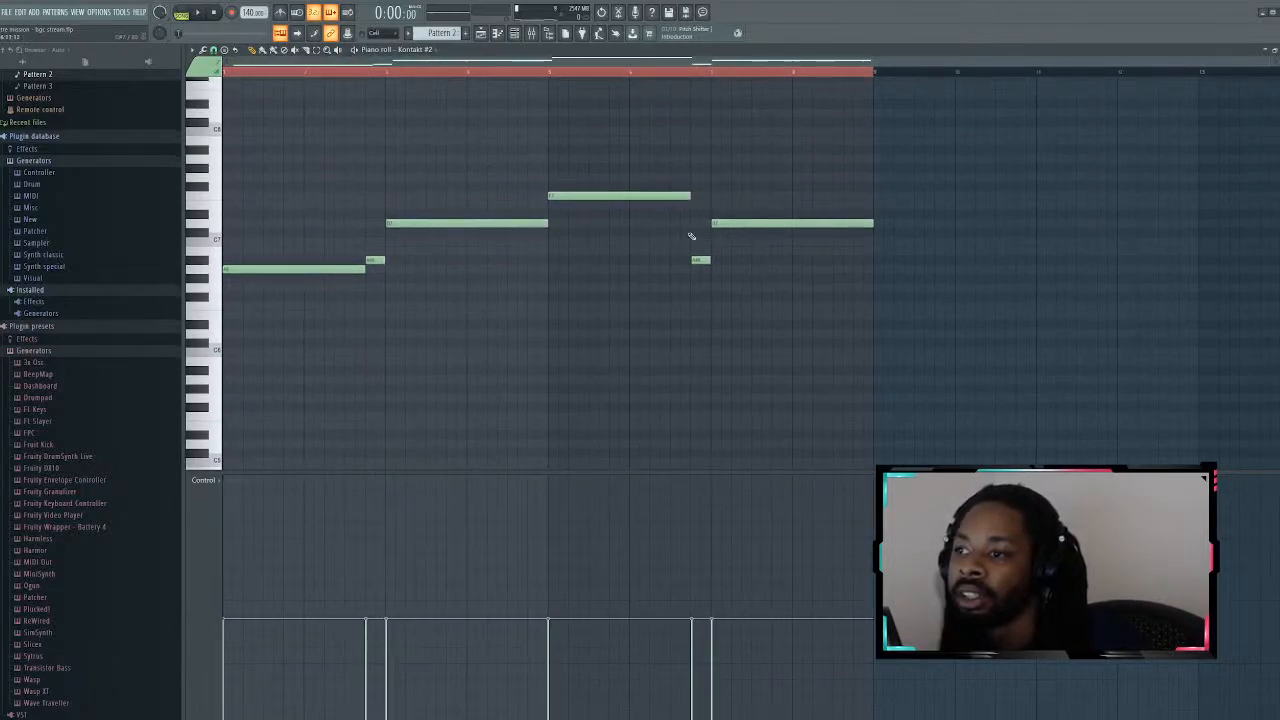
left_click_drag(727, 226, 727, 202)
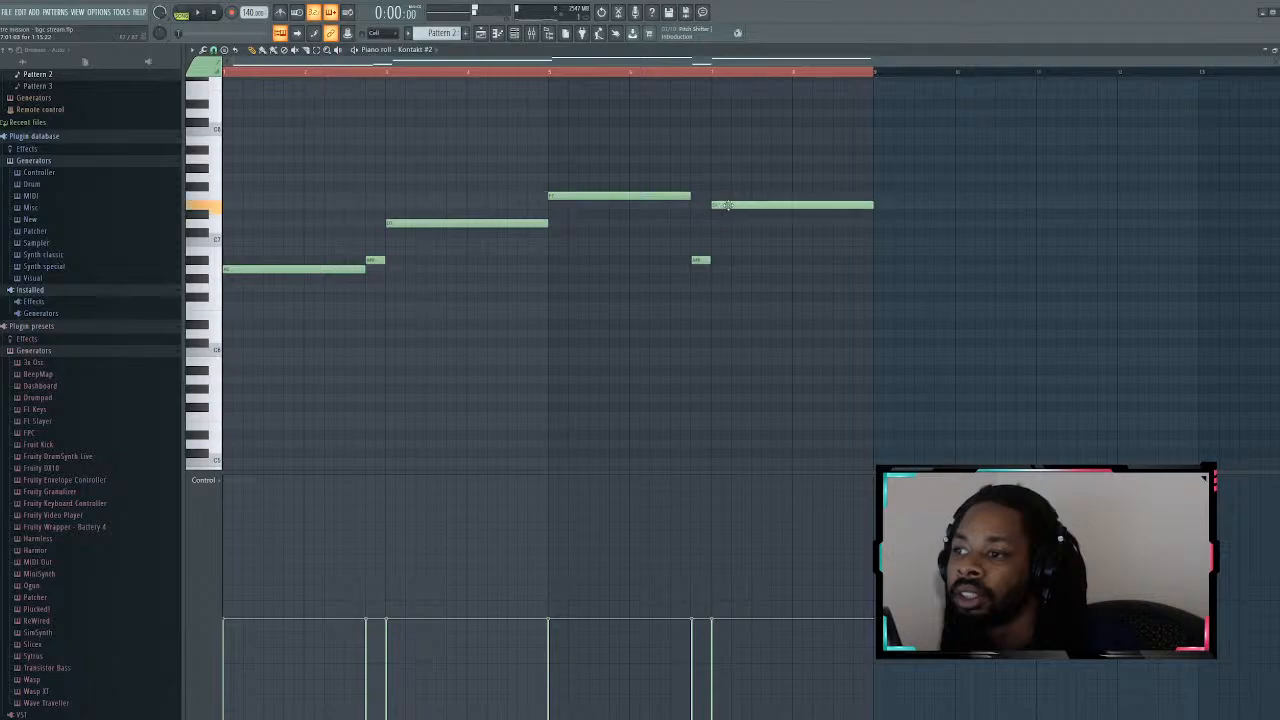
key("space")
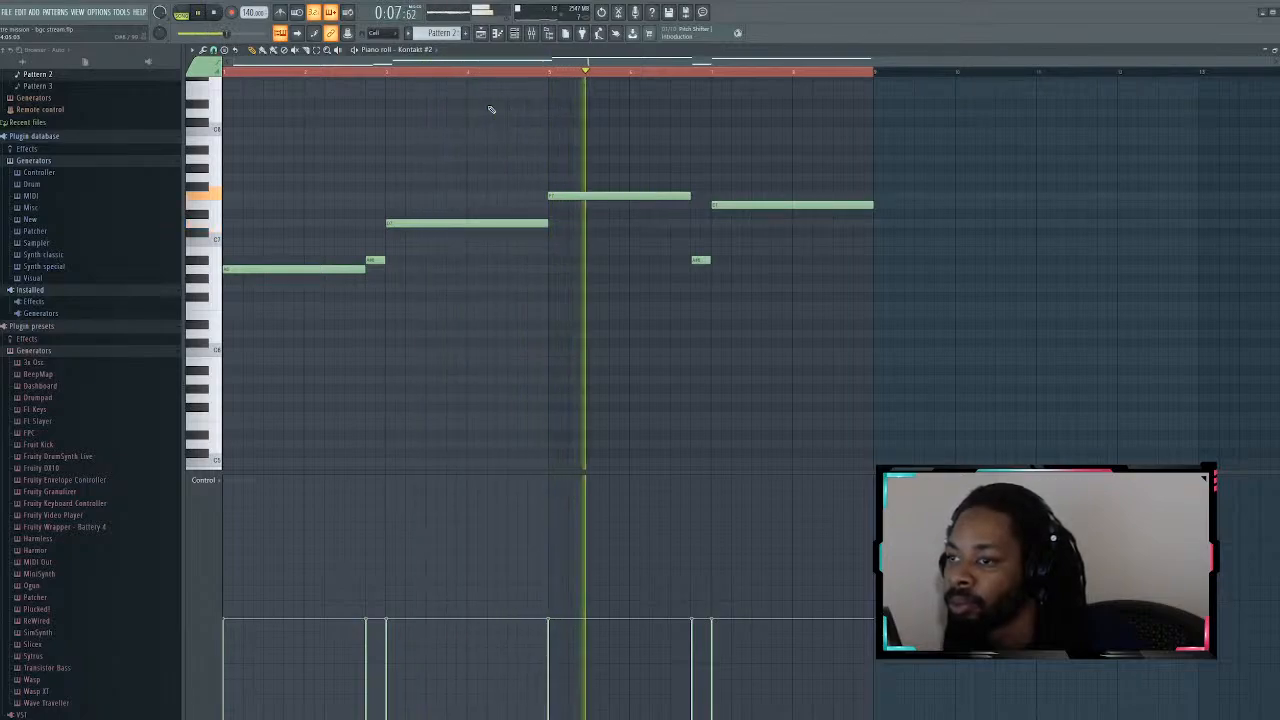
Step: Raise the short violin note just before bar 7 to A7 and replay the pattern
left_click_drag(693, 261, 700, 160)
key("space")
key("space")
key("space")
key("space")
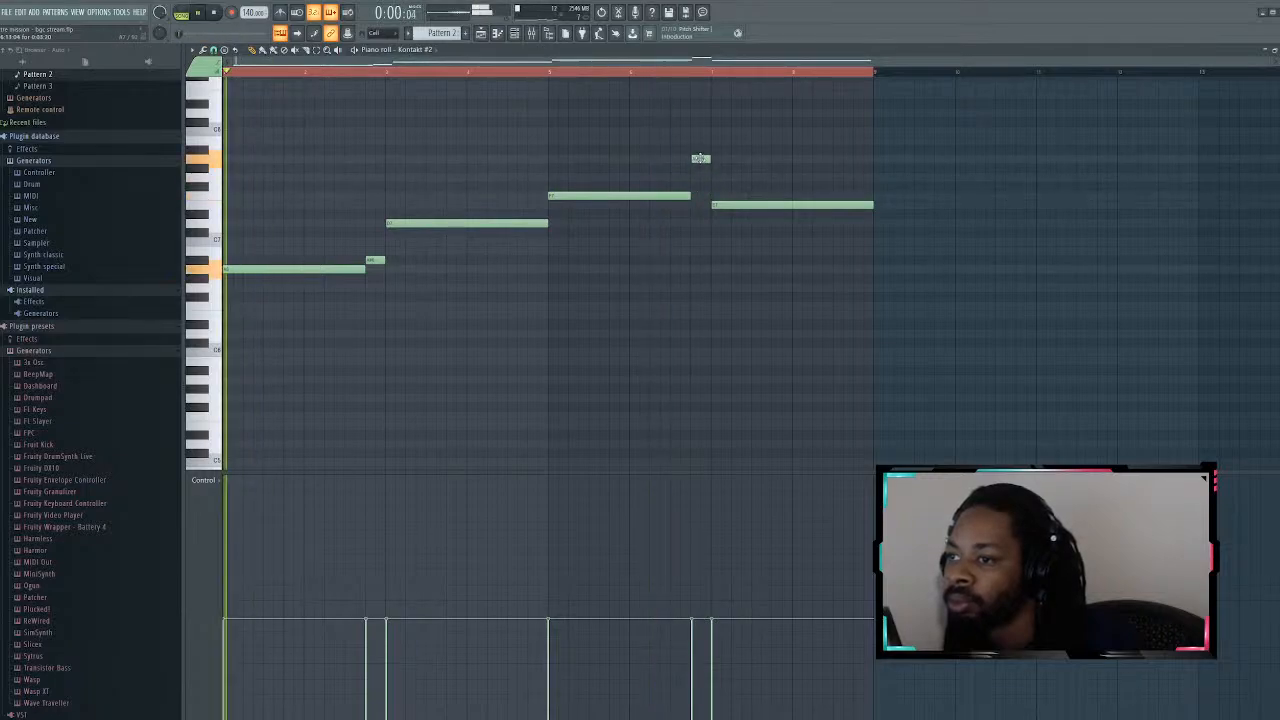
Step: Play from bar 5, lower the long violin note at bar 7 to D7, and try it at D8
left_click(551, 73)
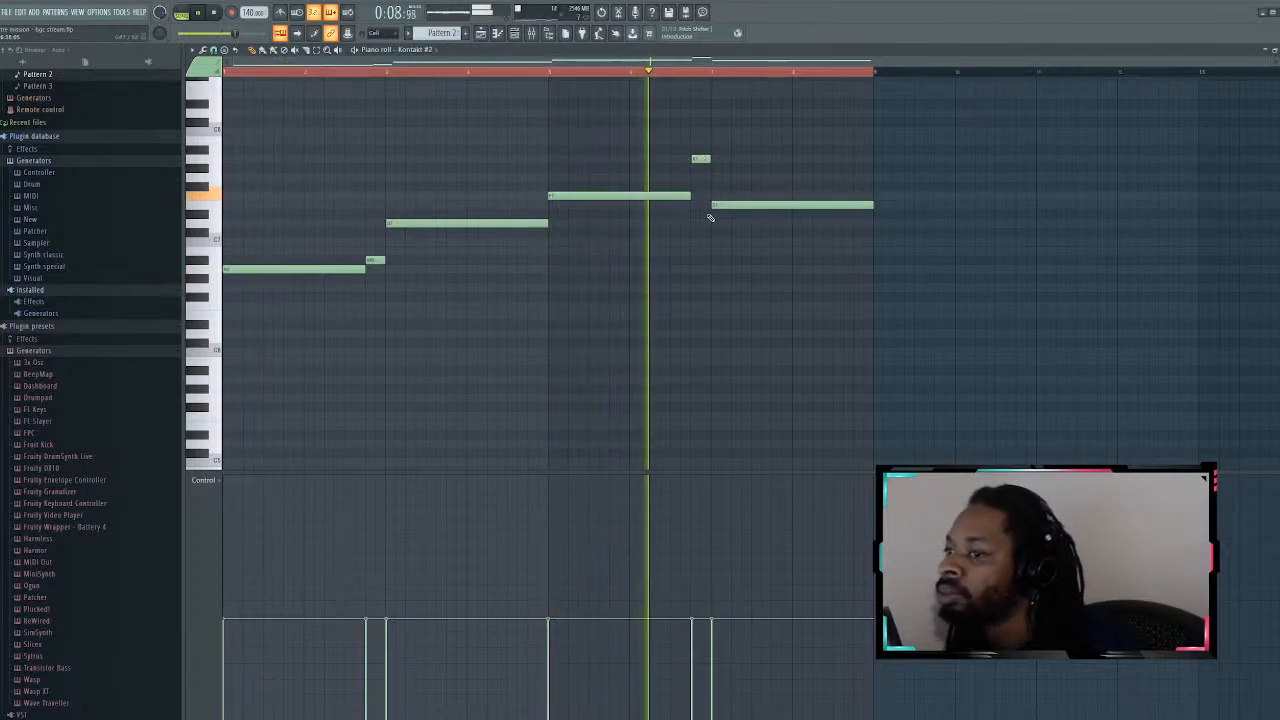
left_click_drag(712, 206, 720, 225)
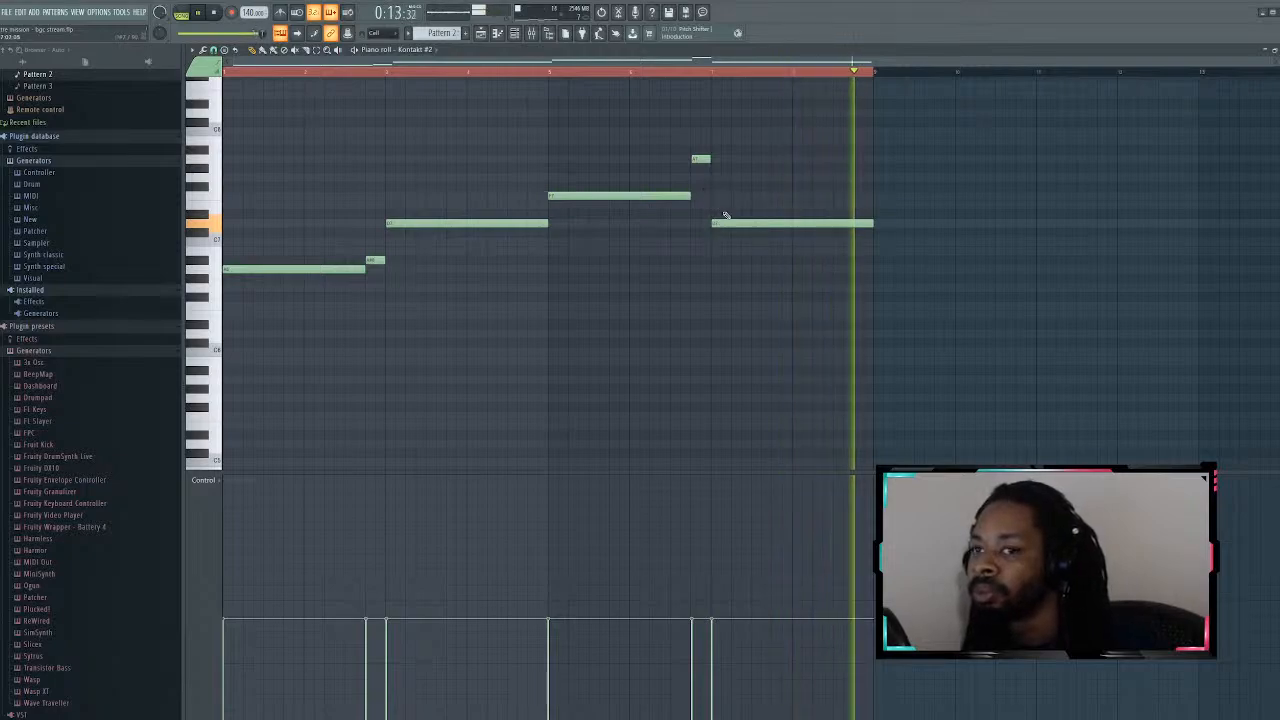
left_click_drag(726, 220, 729, 110)
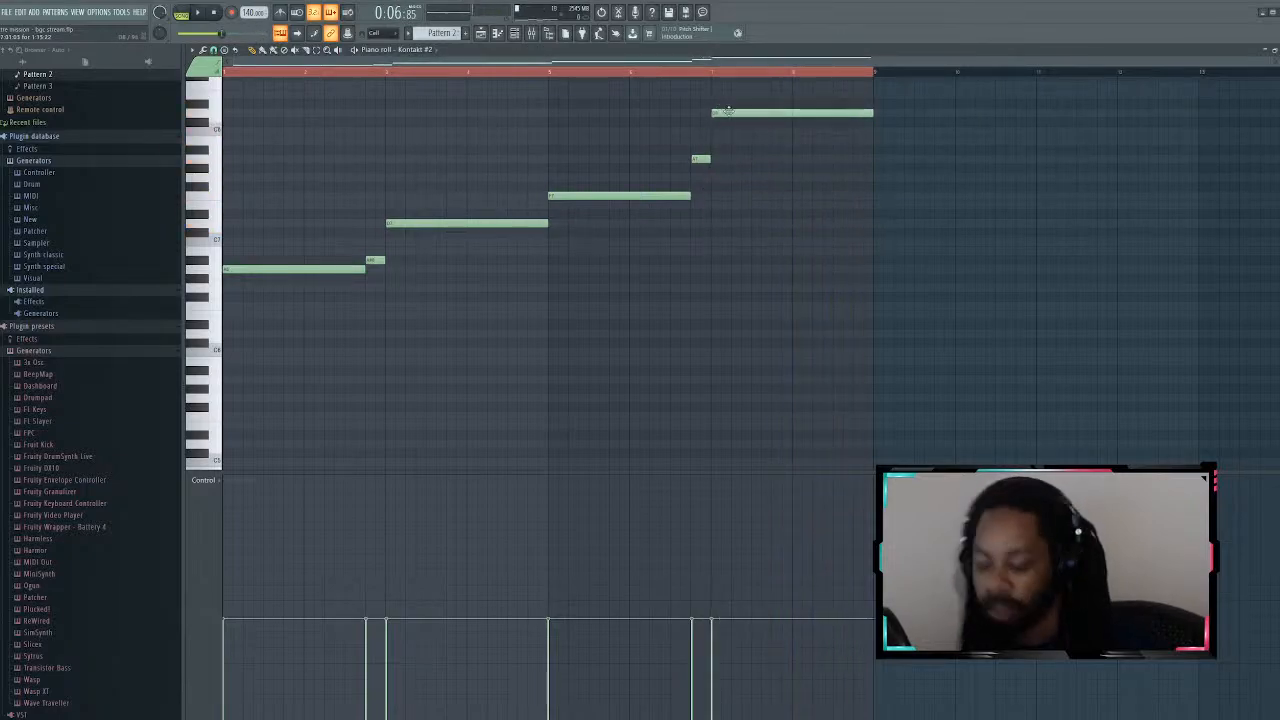
key("ctrl+z")
Step: Replace the short A7 note by extending the bar 5 violin note to bar 7, and raise the bar 7 note to F7
right_click(701, 161)
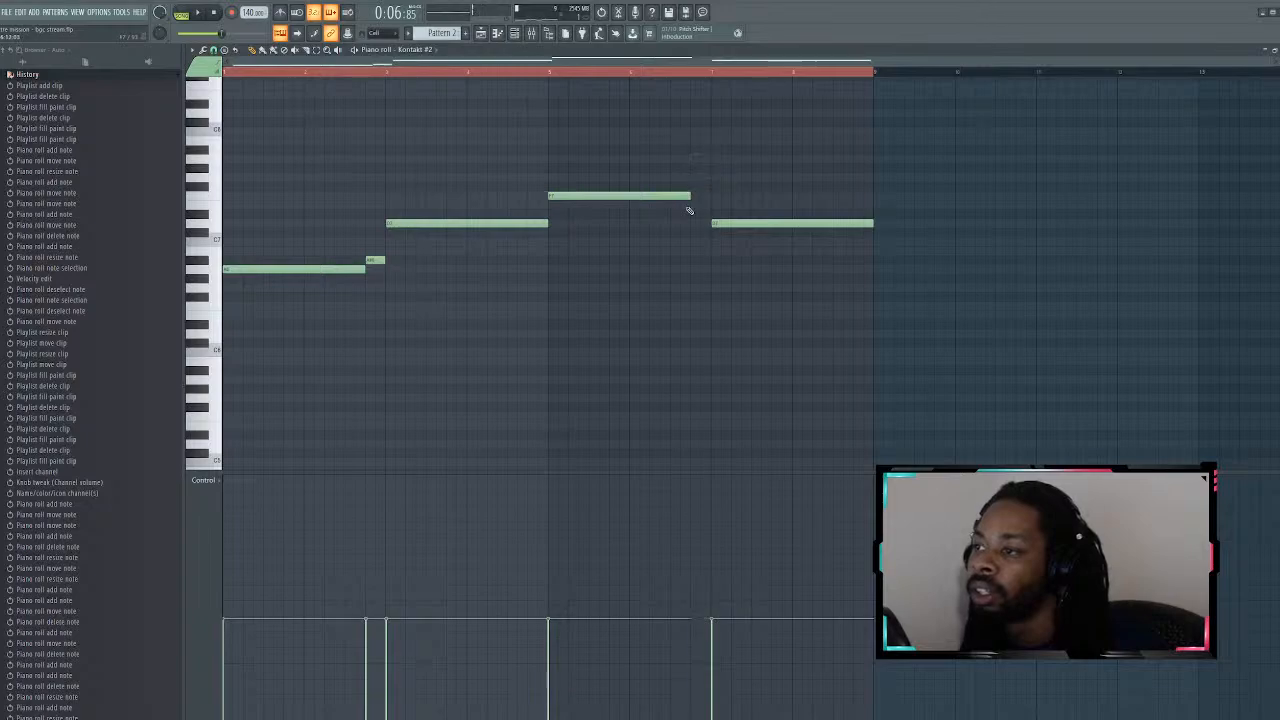
left_click_drag(689, 199, 706, 202)
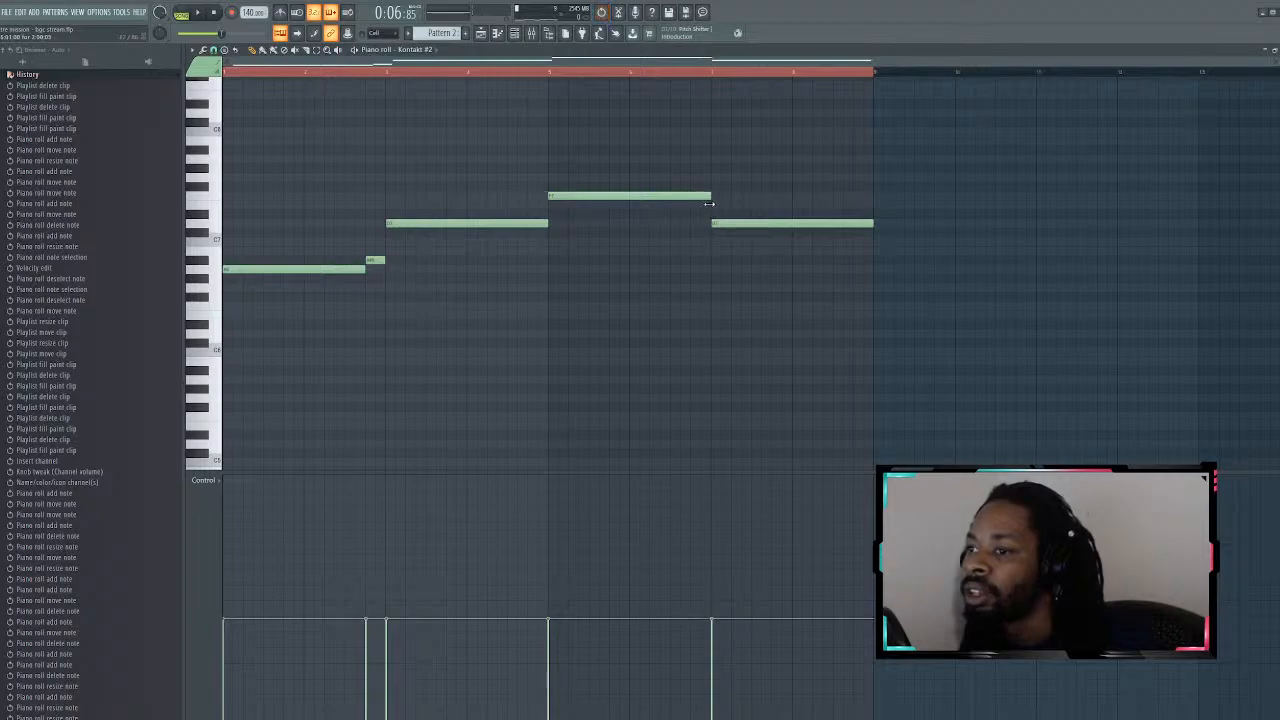
left_click_drag(731, 222, 733, 195)
key("space")
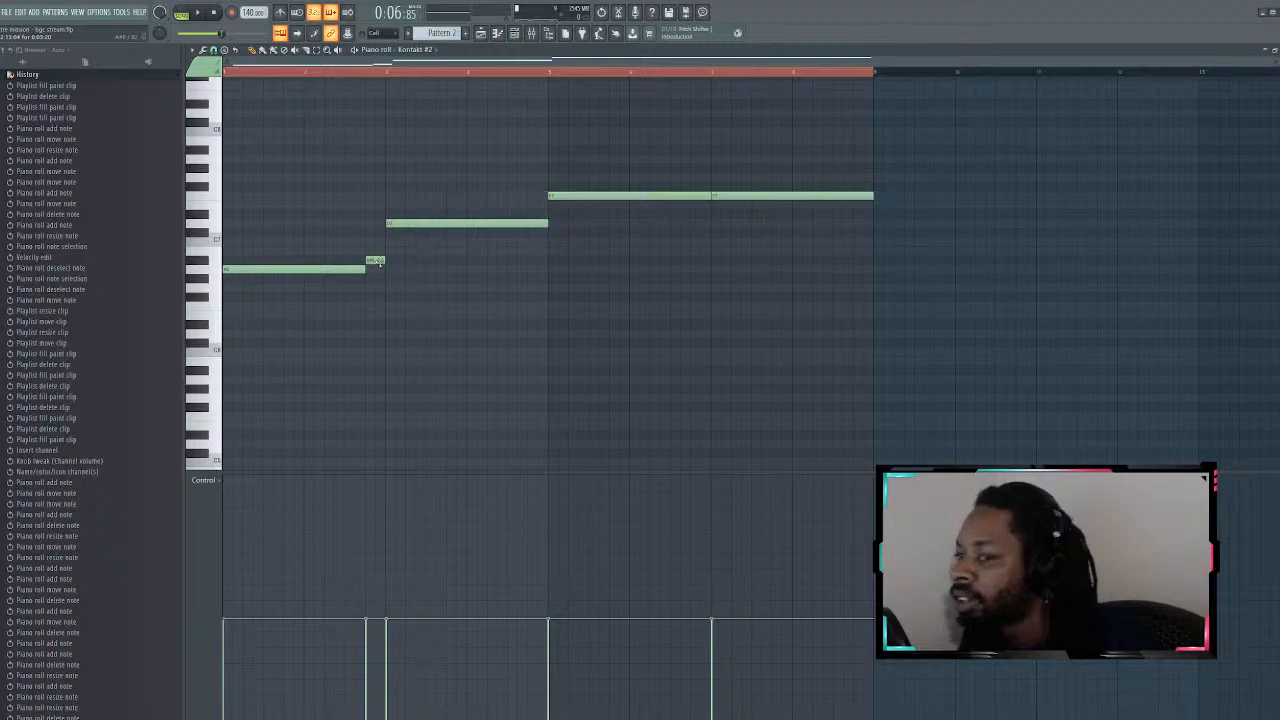
Step: Lower the long violin note at bar 5 to A6, add a short A#6 note just before bar 7, and play the pattern
left_click(570, 186)
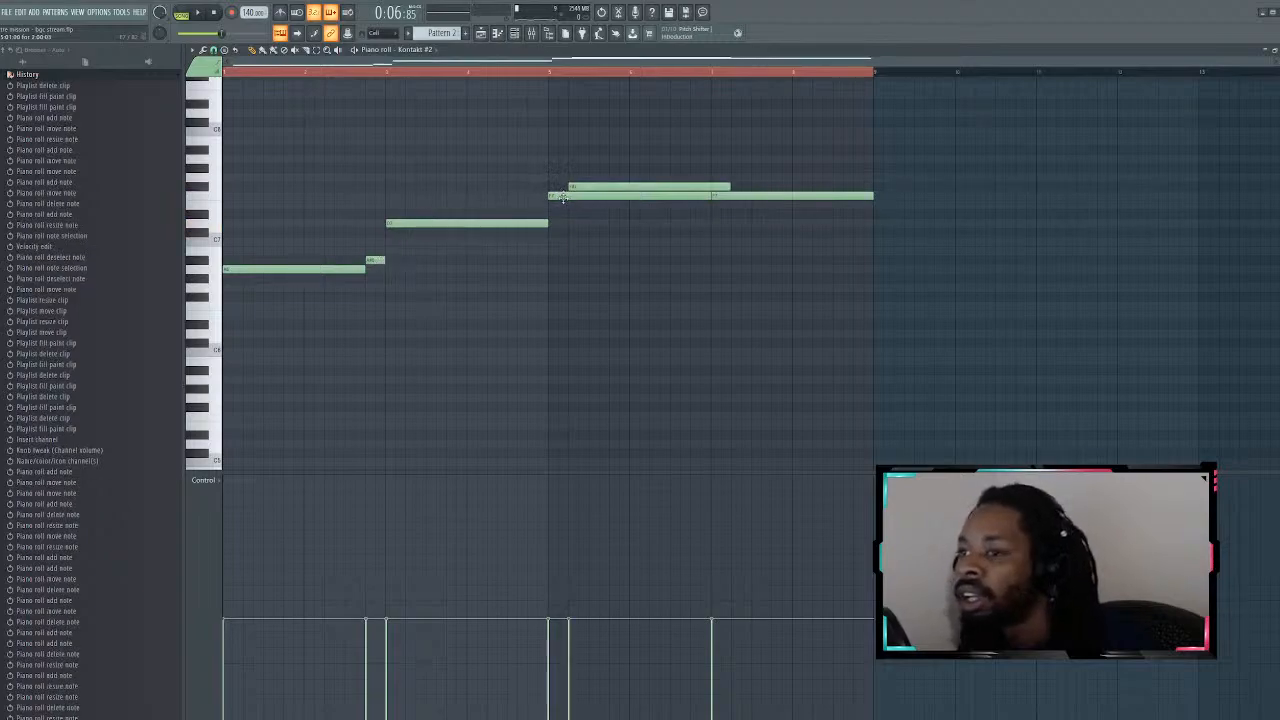
right_click(572, 187)
left_click_drag(565, 196, 570, 273)
left_click(695, 259)
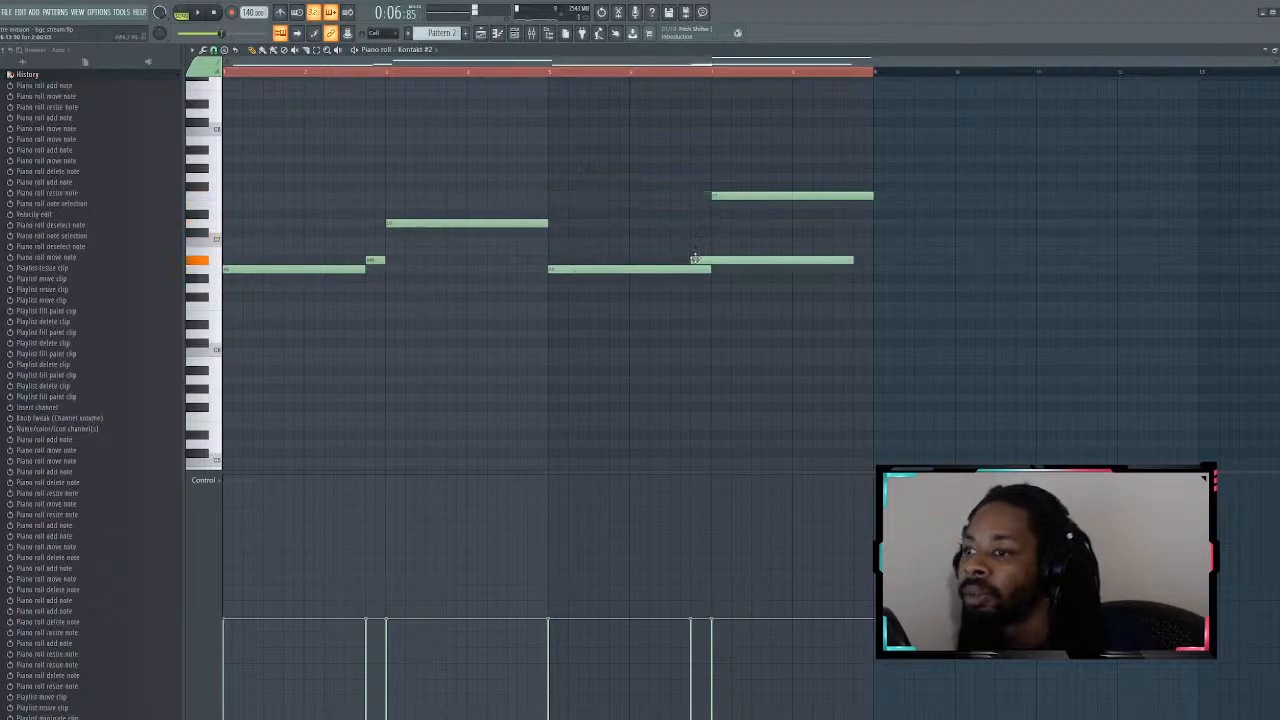
left_click_drag(838, 256, 693, 271)
key("space")
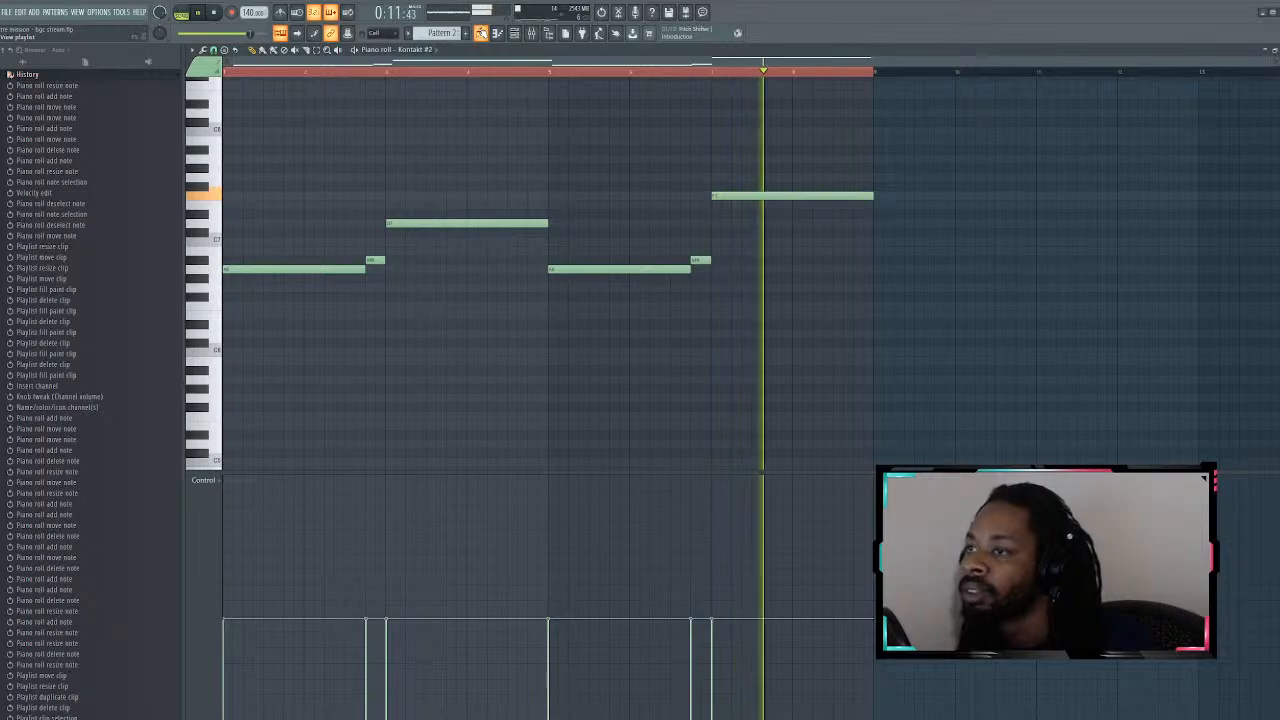
Step: Bring up the playlist and channel rack, and collapse the project history in the browser
left_click(480, 33)
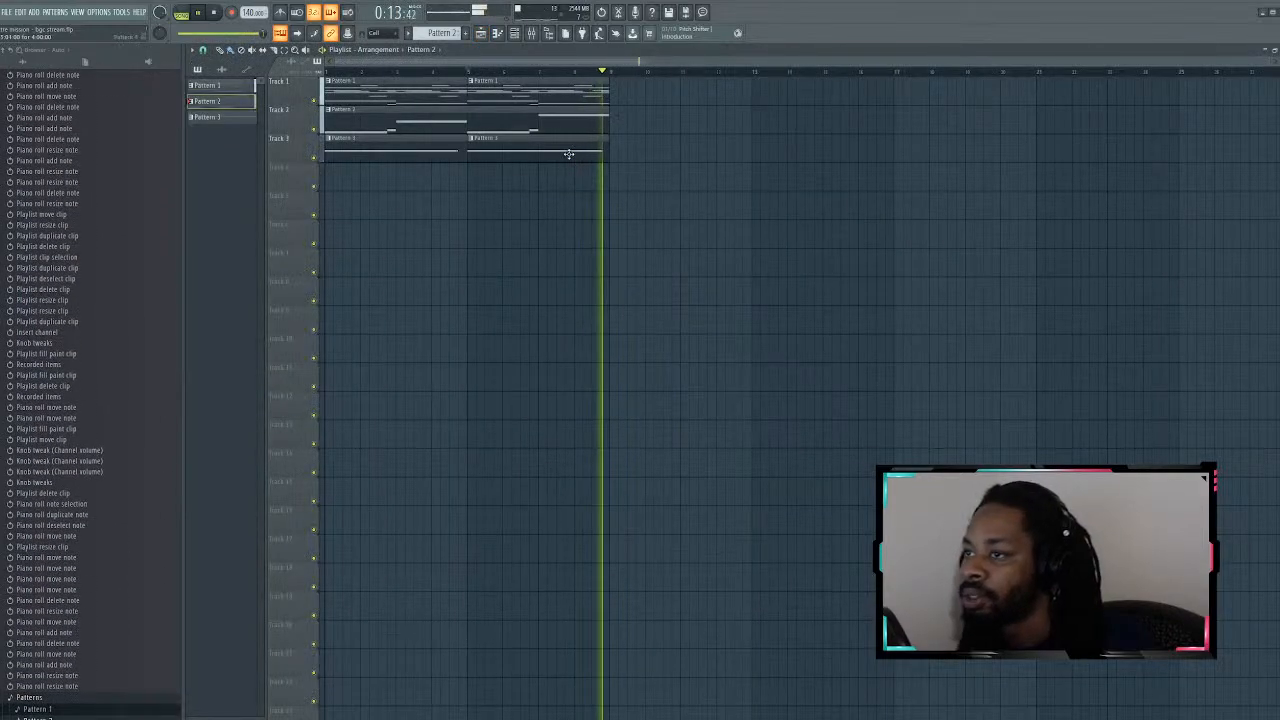
left_click(516, 33)
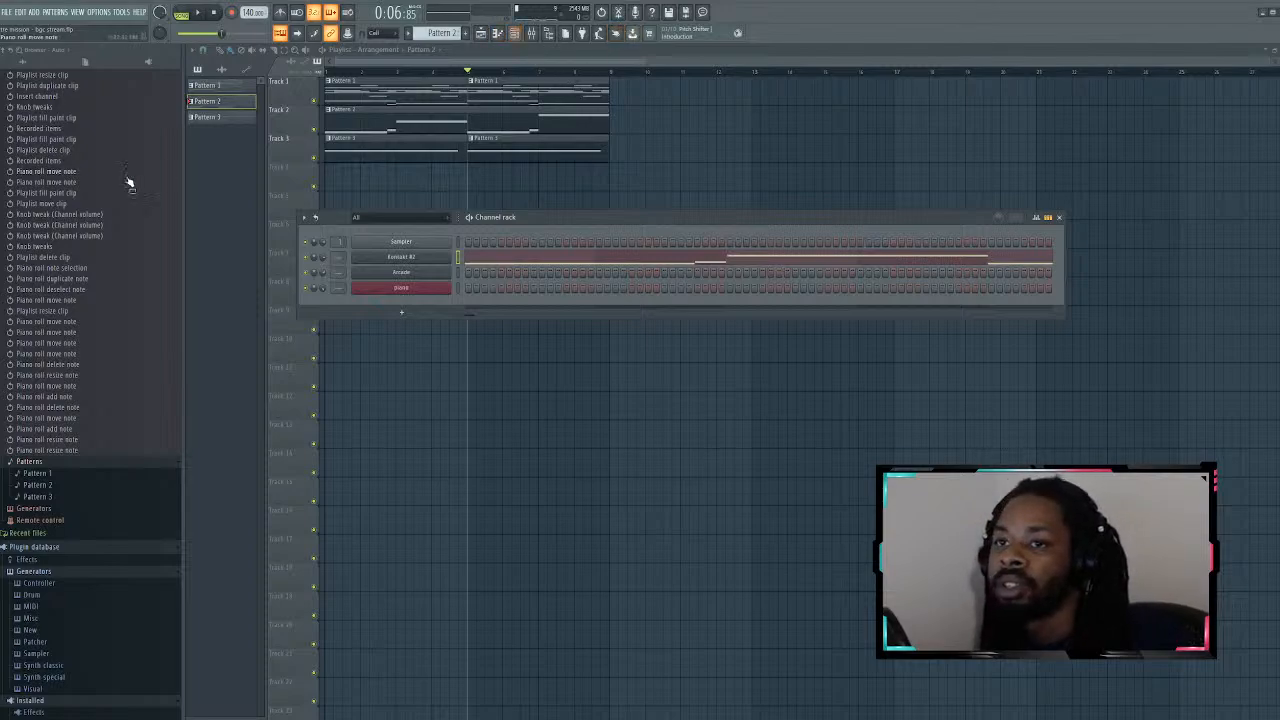
scroll(127, 178, "up", 5)
left_click(113, 90)
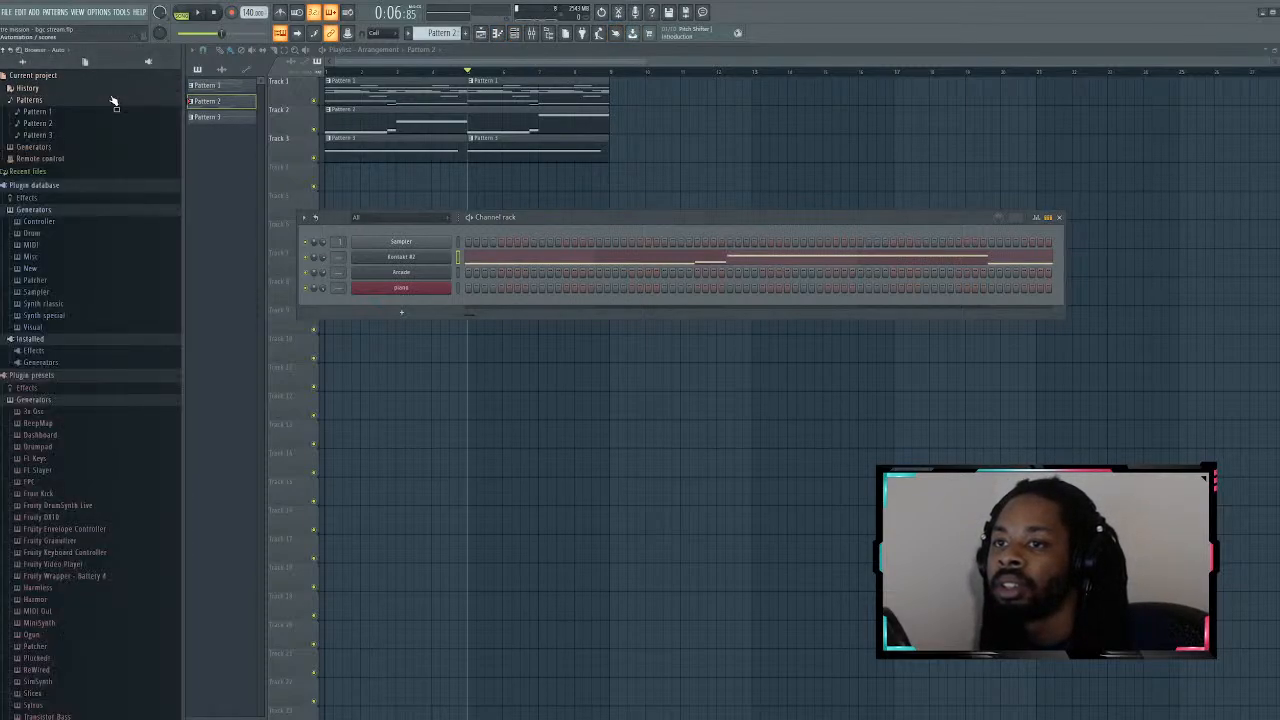
Step: Rename the Kontakt #2 channel as strings in blue and the Arcade channel as vox in green
left_click(434, 63)
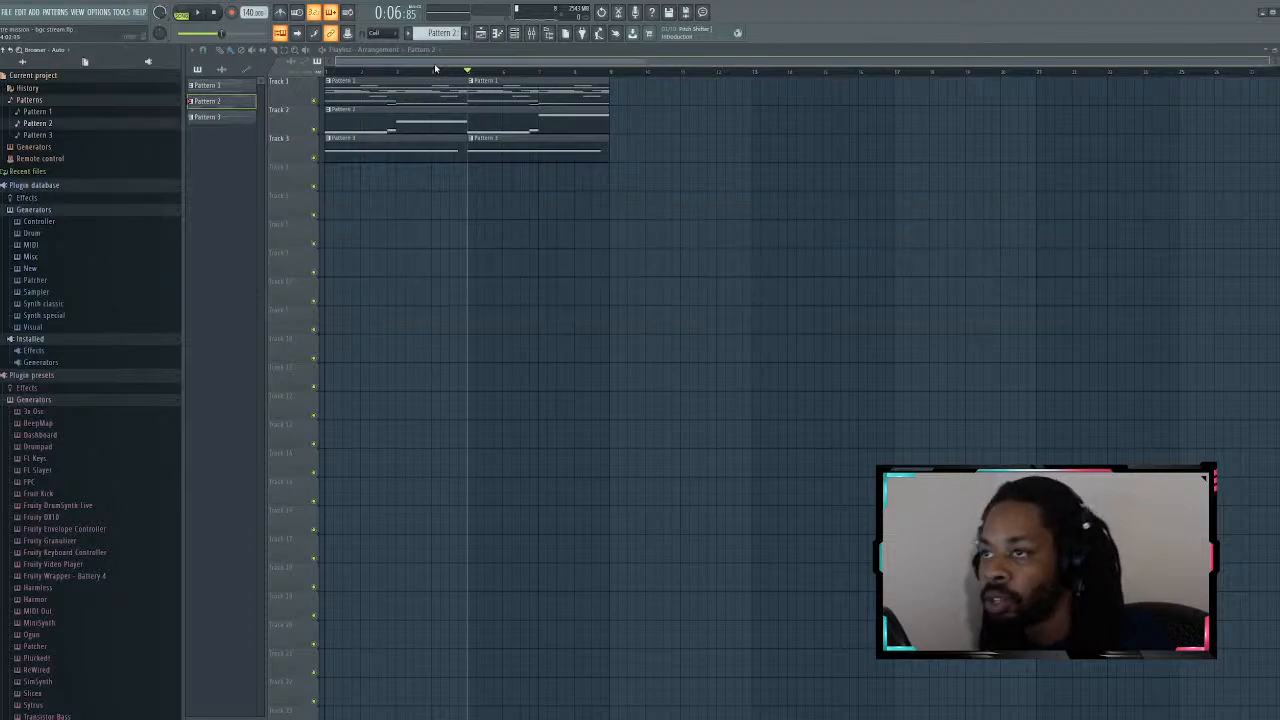
scroll(436, 26, "down", 1)
scroll(436, 26, "up", 2)
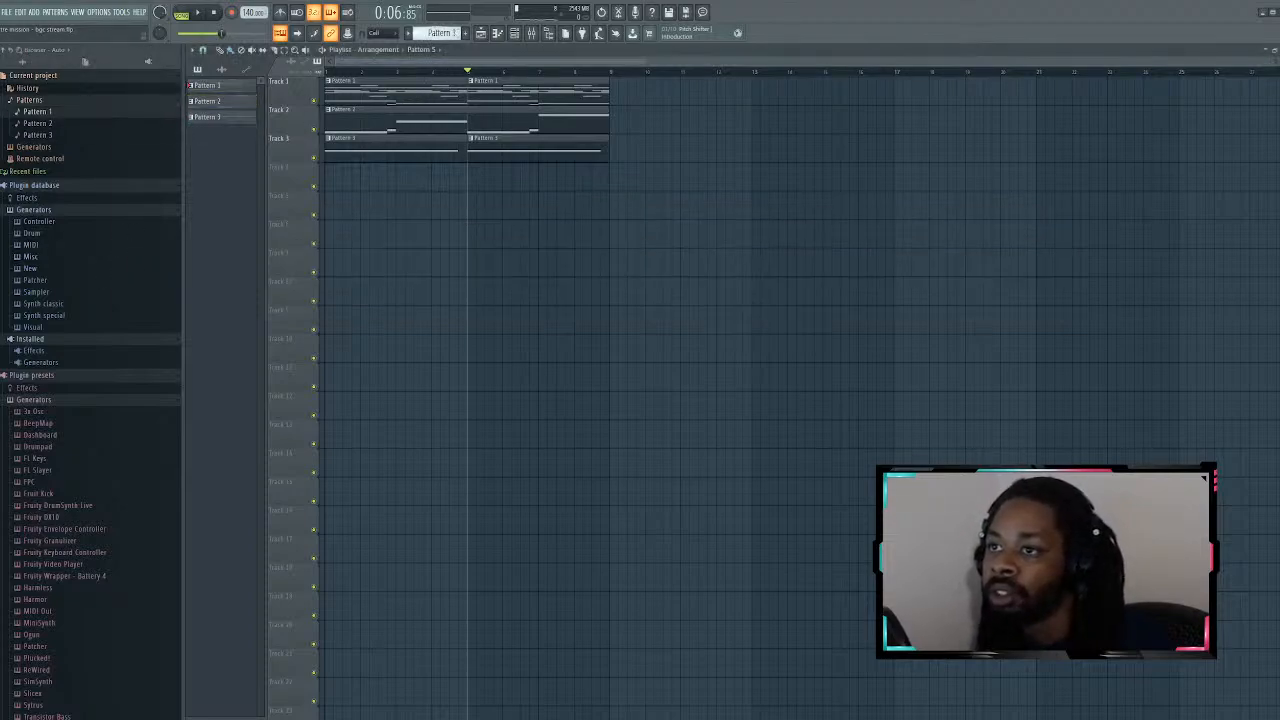
left_click(515, 32)
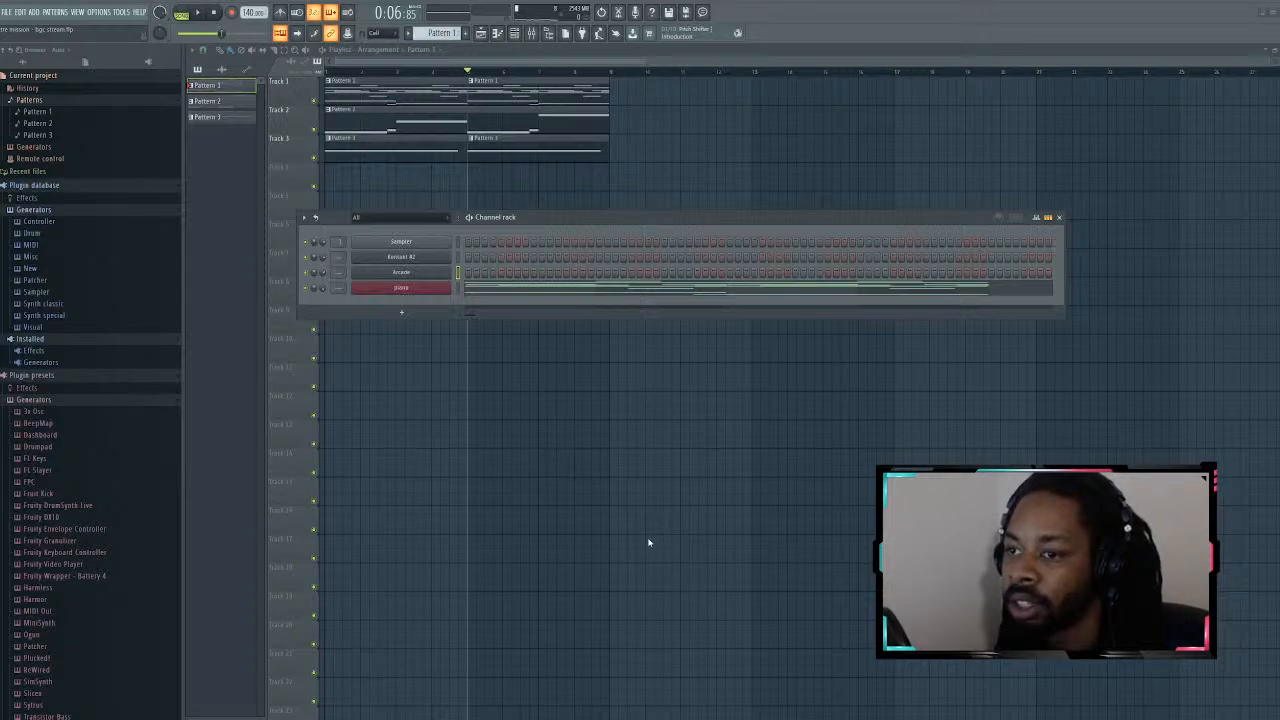
left_click(426, 259)
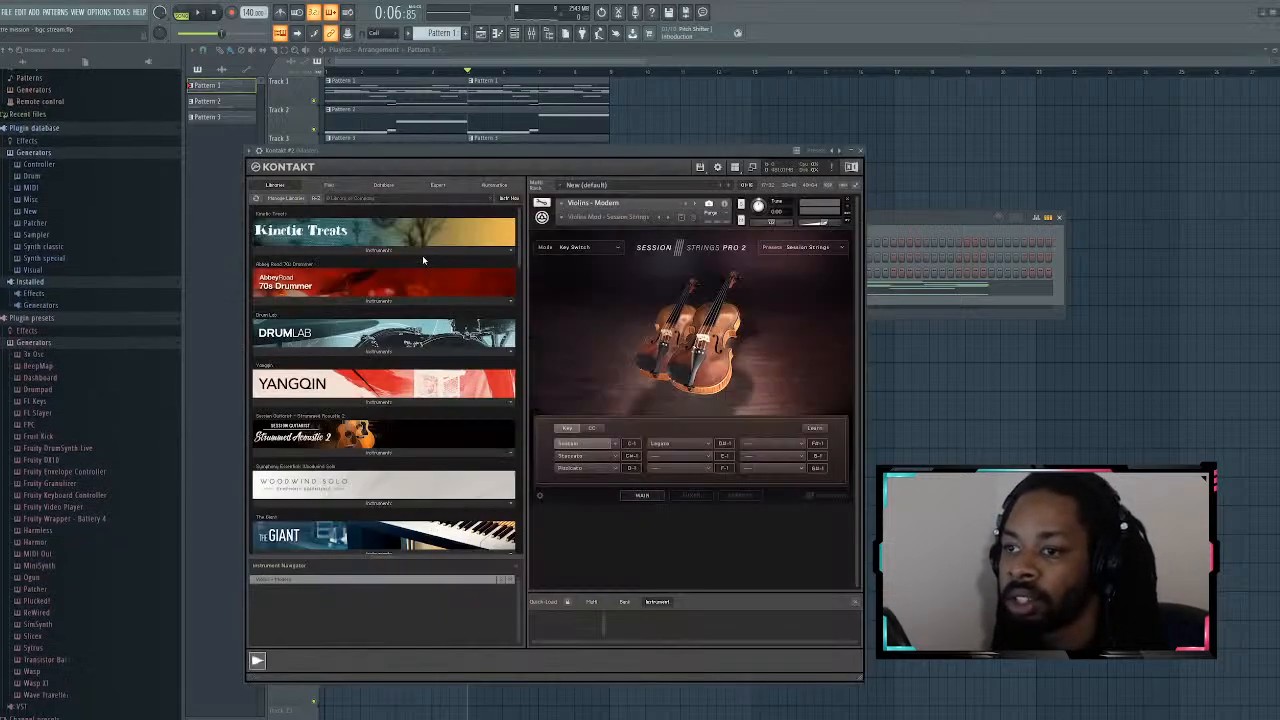
left_click(855, 151)
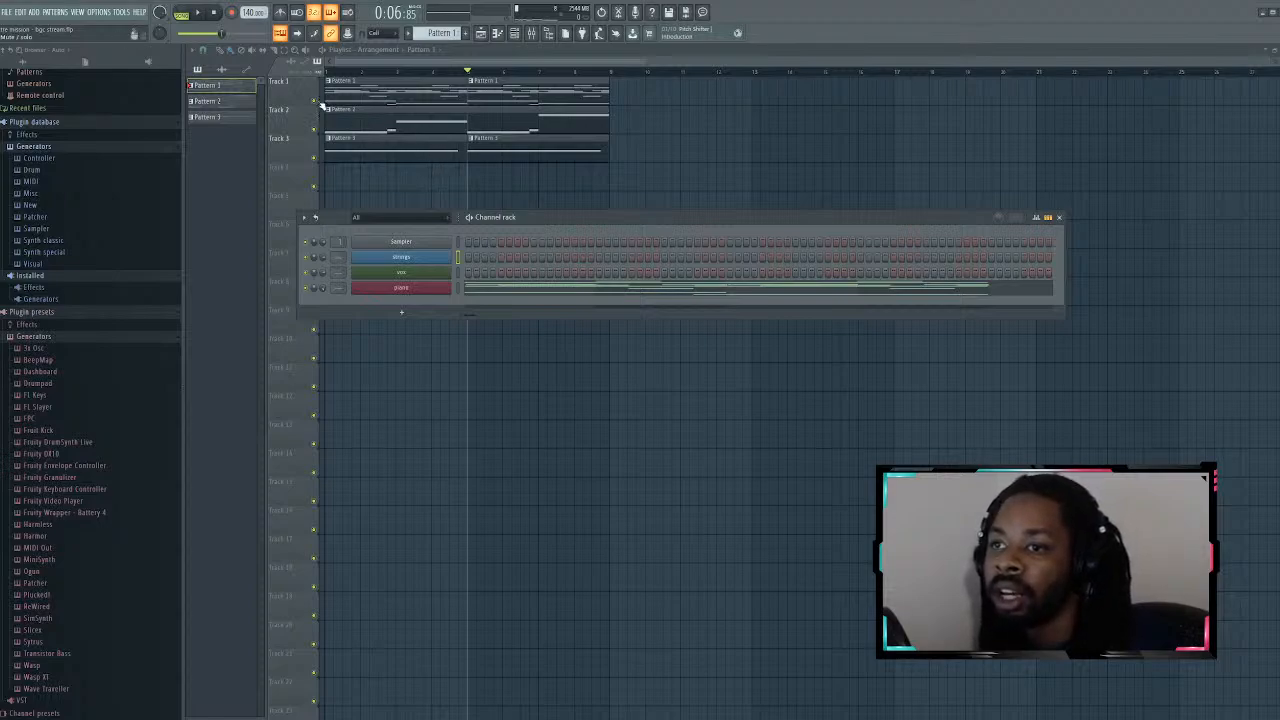
Step: Rename playlist Track 1 as piano in red and Track 2 as strings in blue
key("F6")
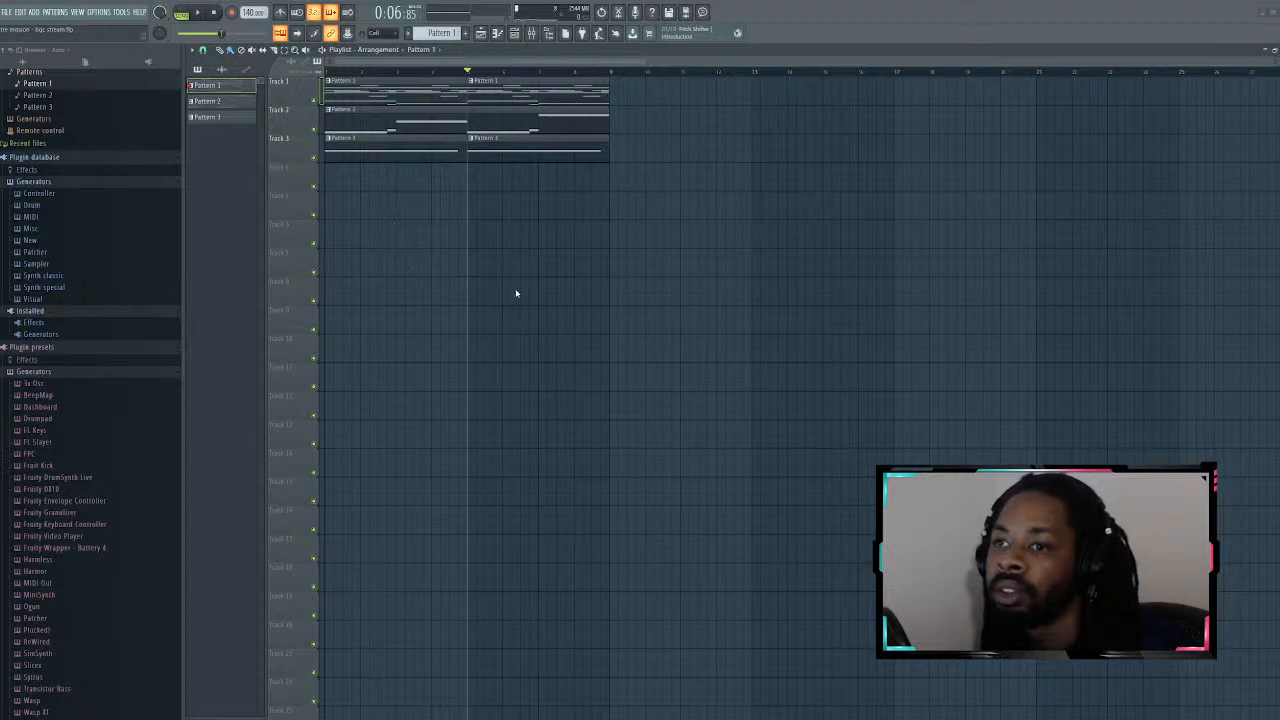
left_click(360, 82)
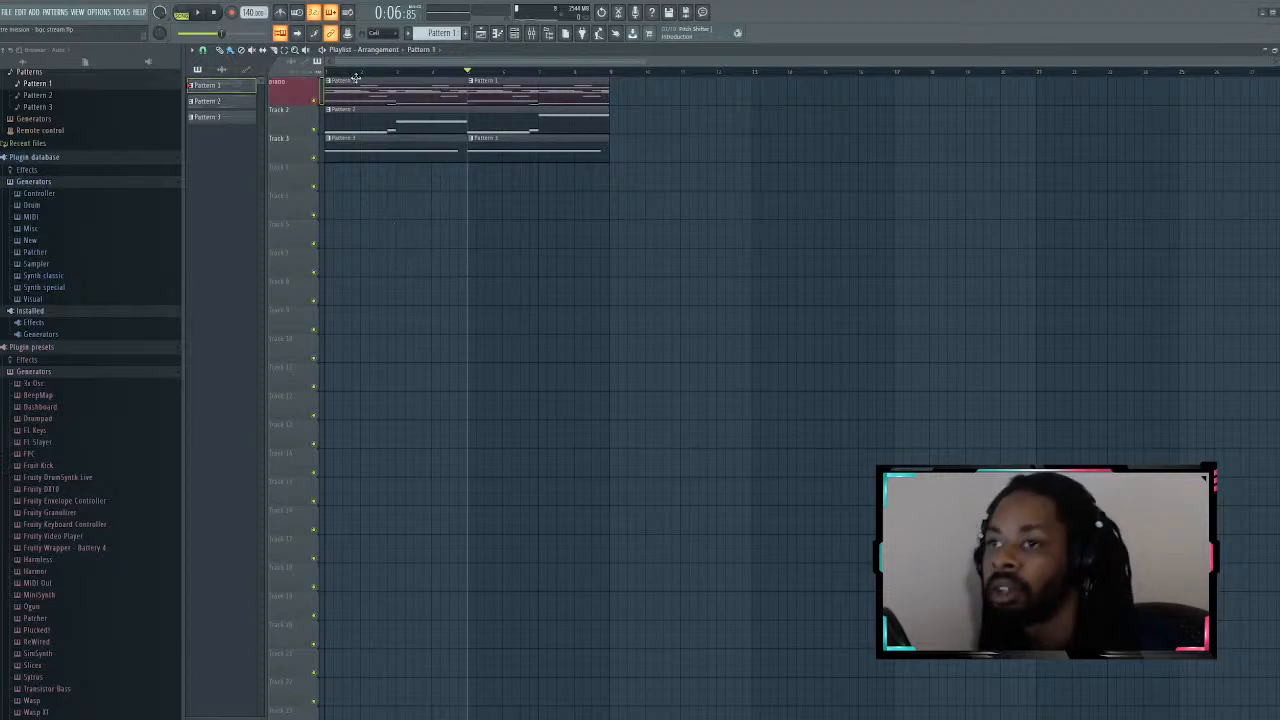
left_click(515, 33)
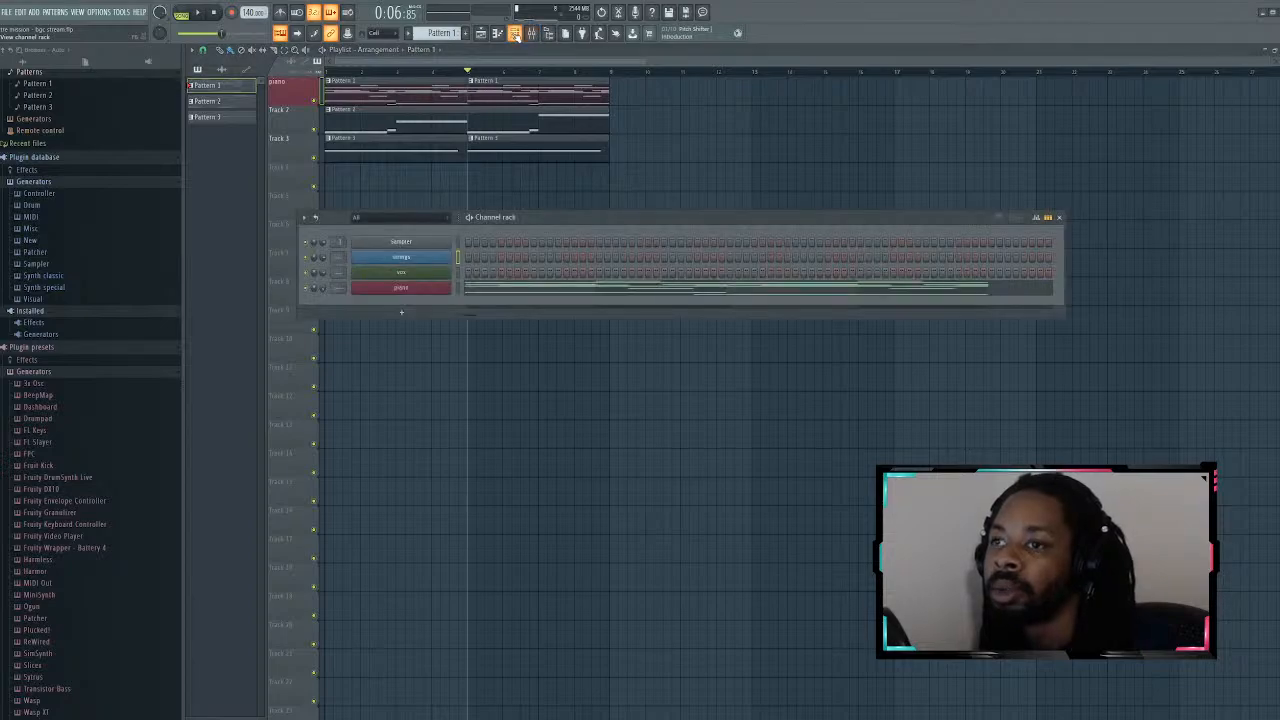
left_click_drag(449, 34, 449, 25)
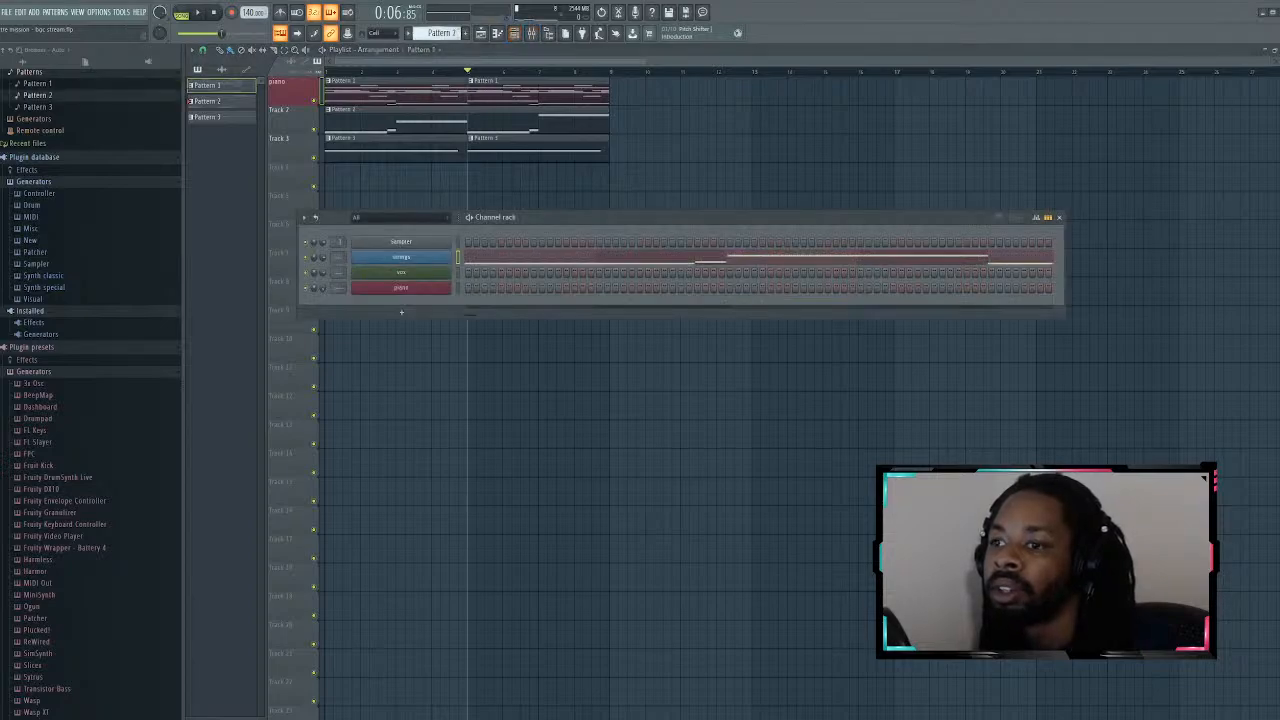
key("F6")
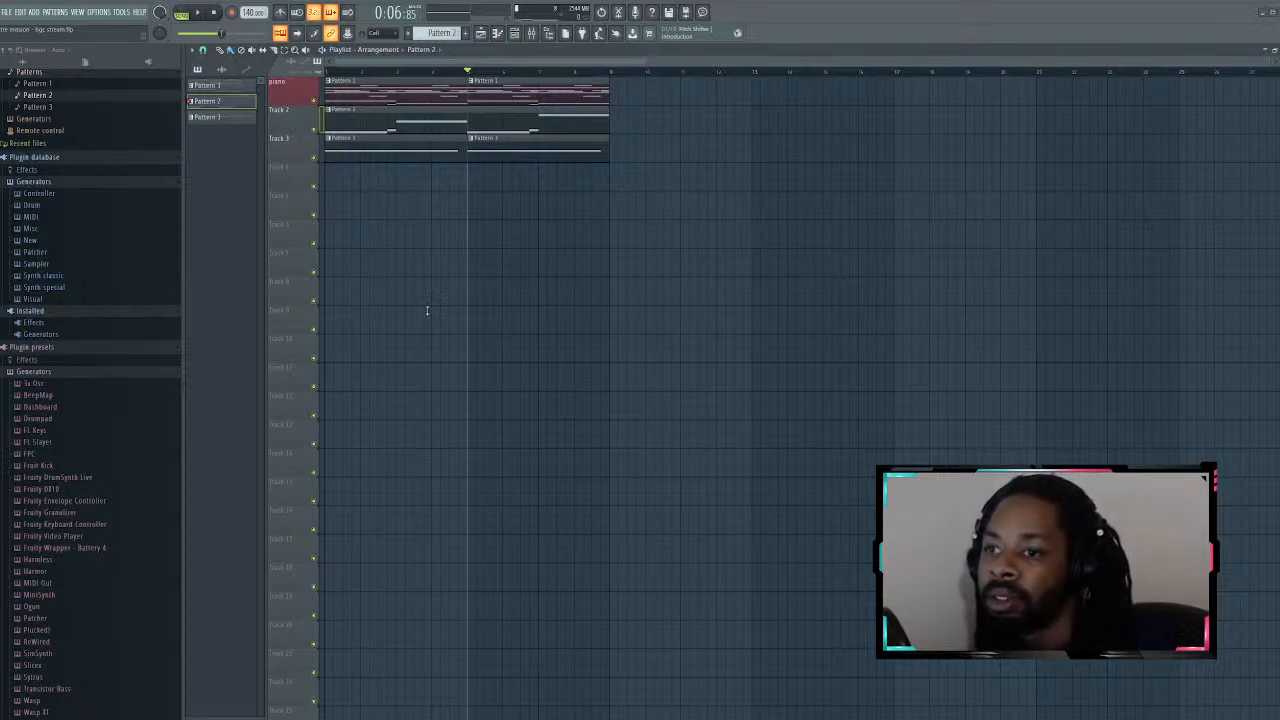
key("Return")
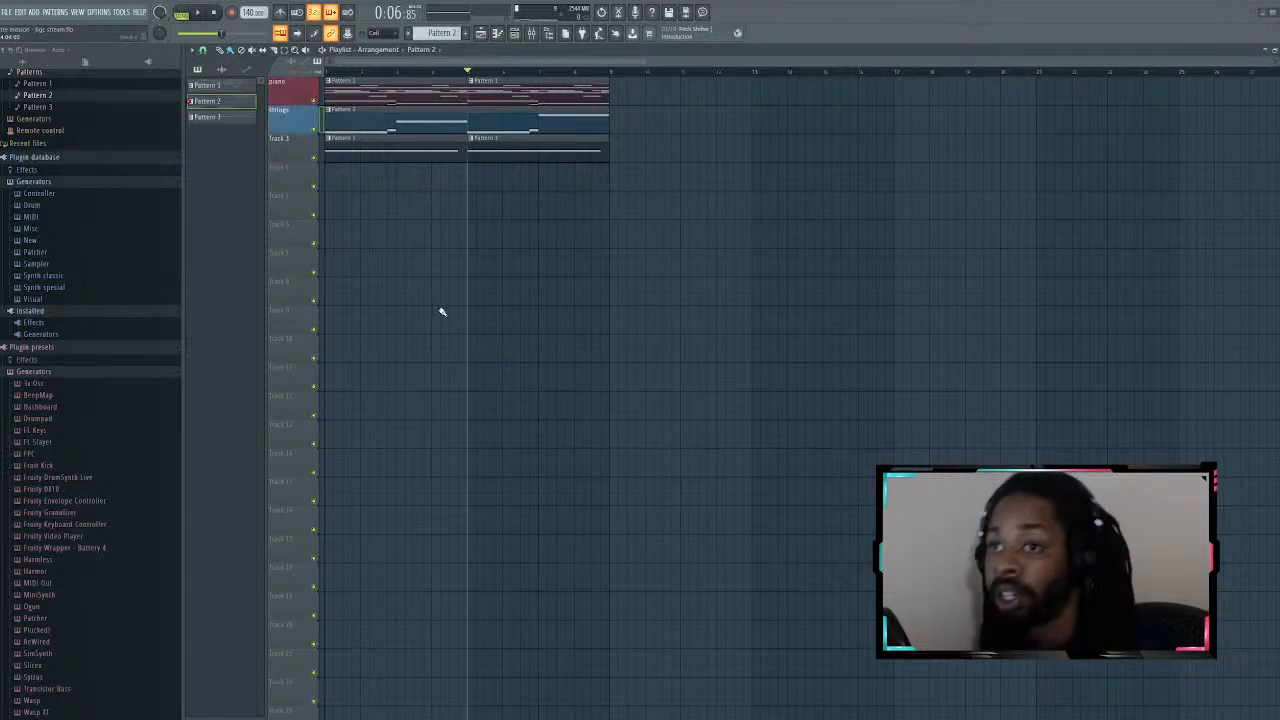
Step: Rename playlist Track 3 as vox and colour it green
left_click(515, 33)
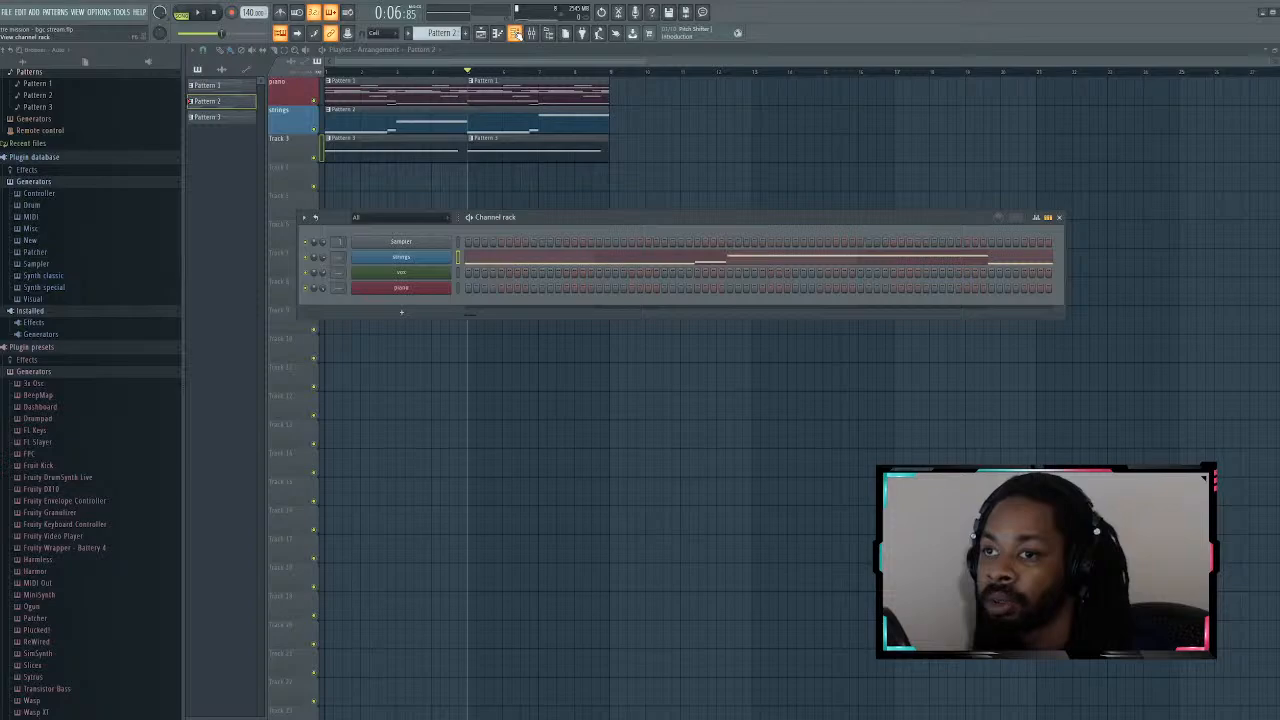
left_click(292, 148)
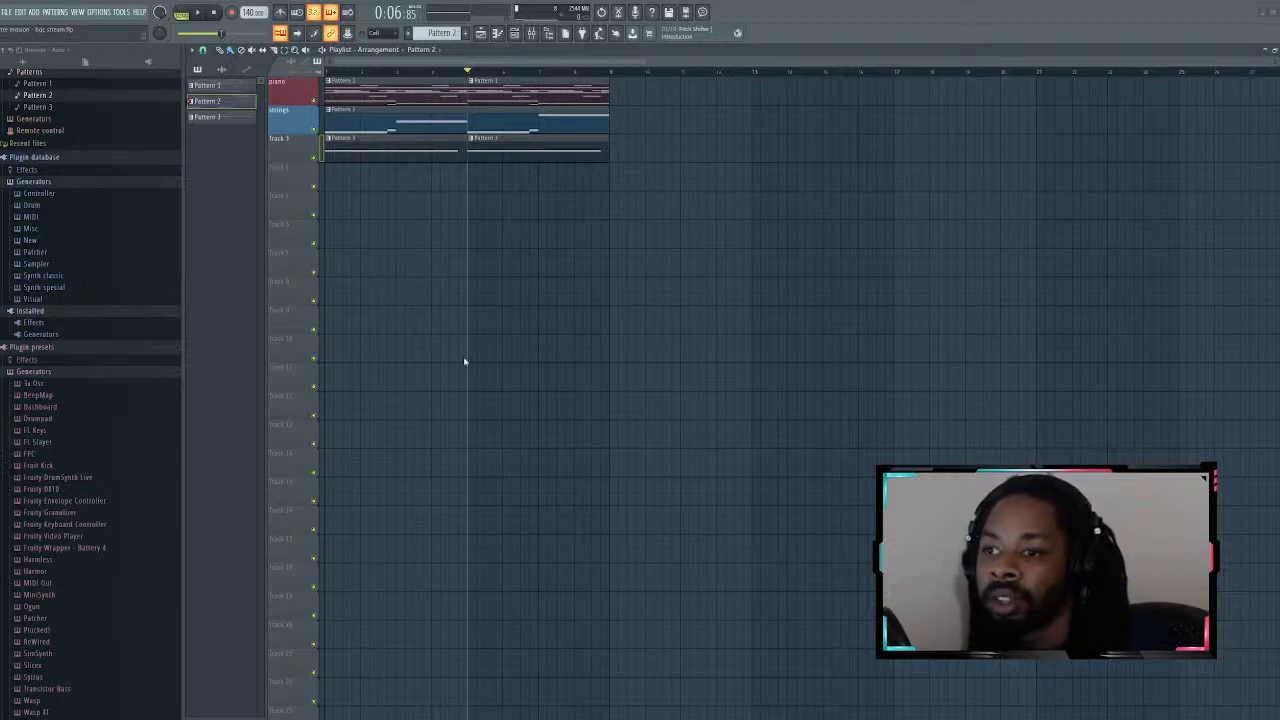
left_click(518, 386)
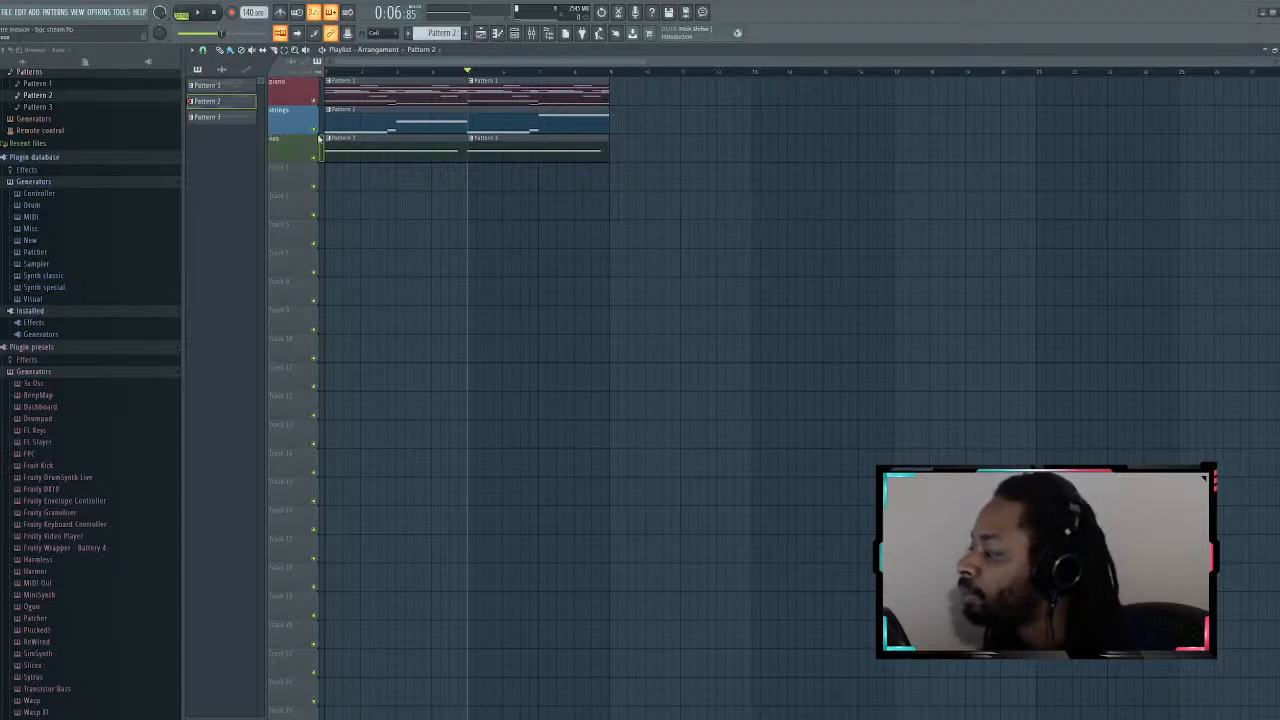
Step: Rename Pattern 2 as strings in blue, and undo the deletions of the first clip on the piano track
right_click(368, 84)
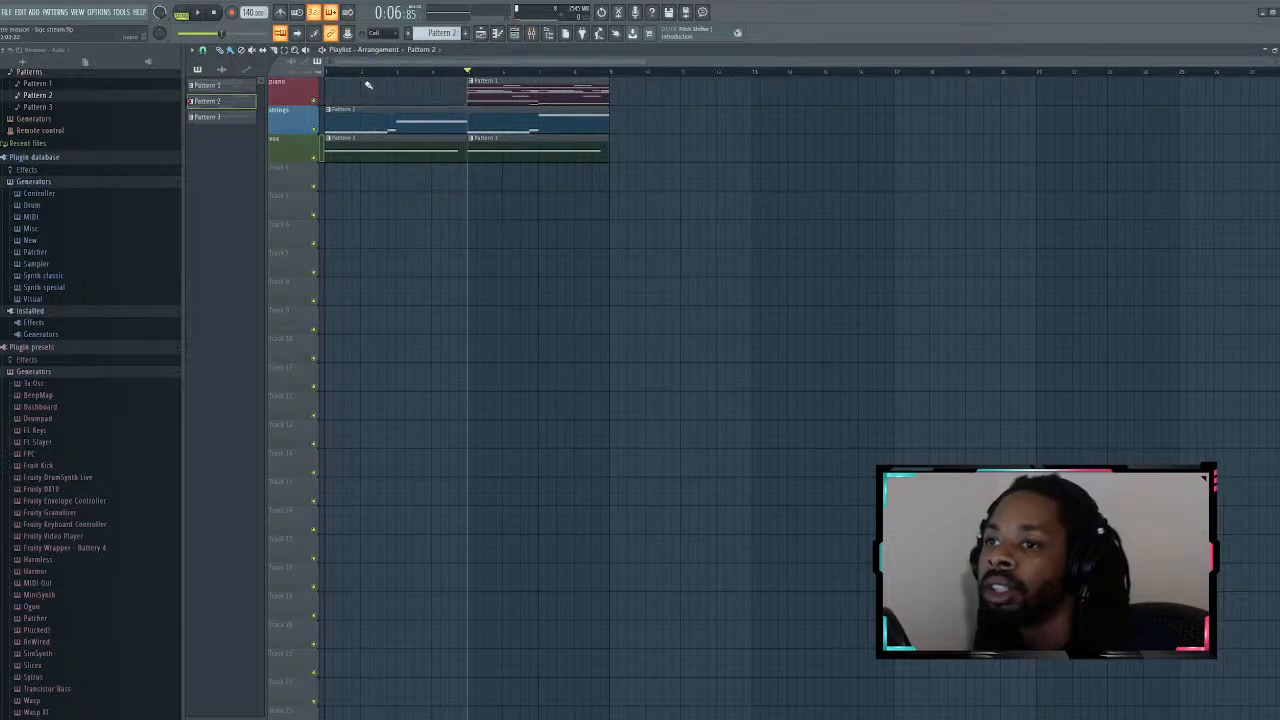
key("ctrl+z")
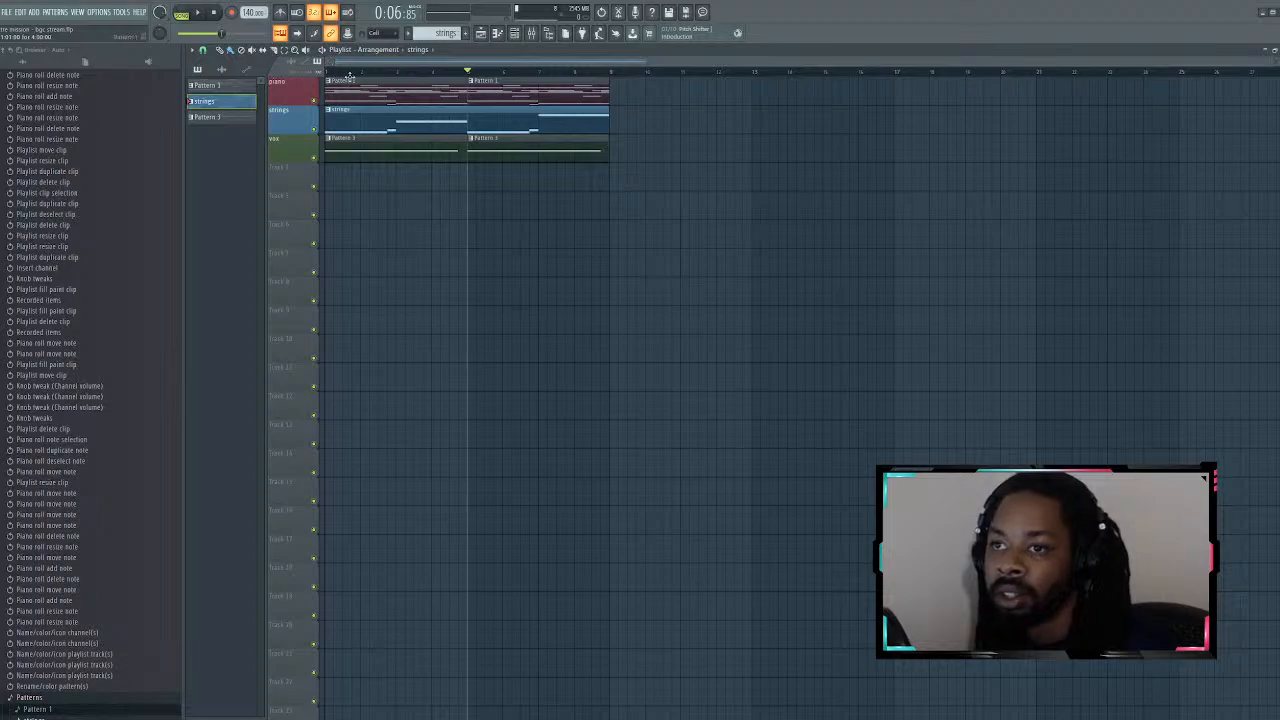
right_click(354, 83)
key("ctrl+z")
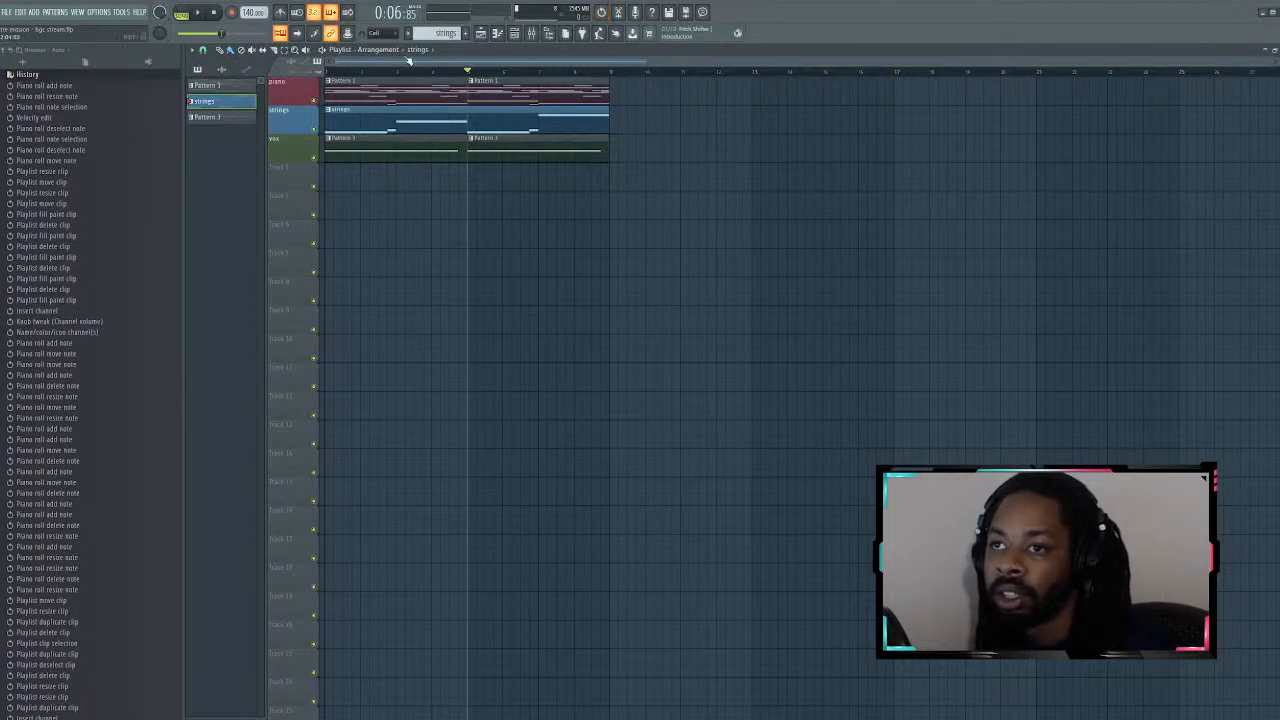
Step: Rename Pattern 1 as piano in red and Pattern 3 as vox in green
scroll(458, 31, "up", 1)
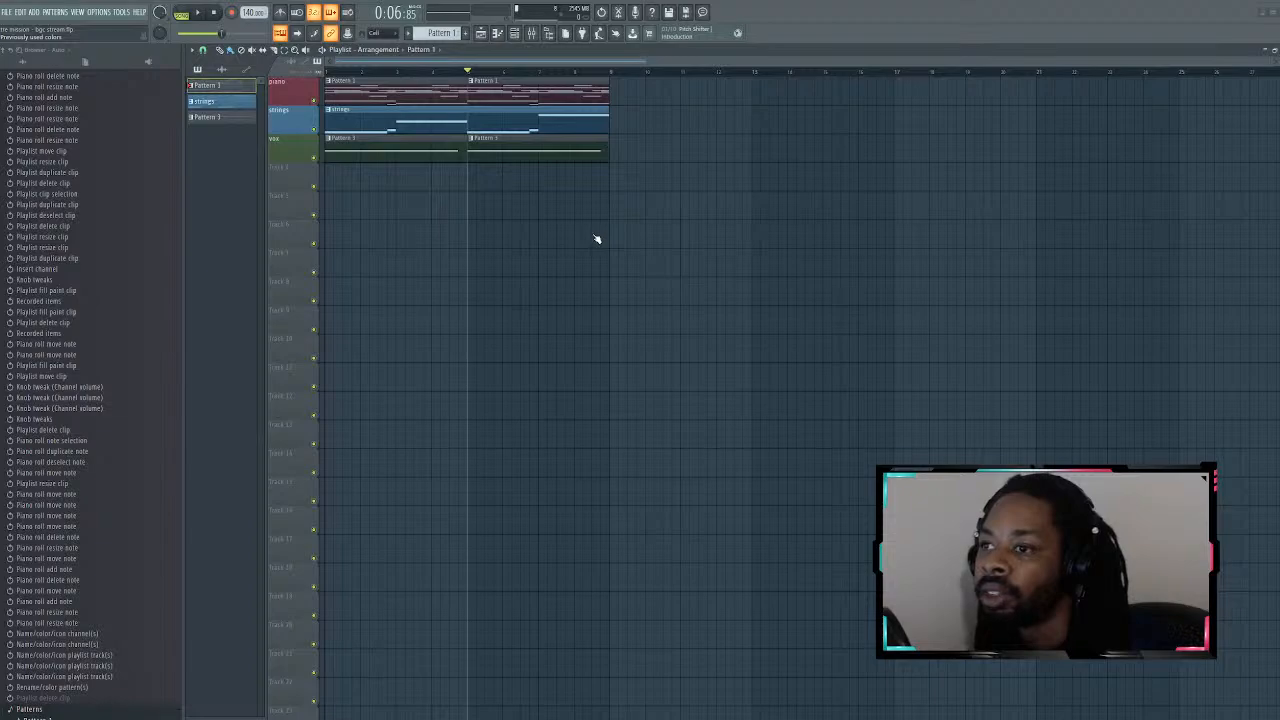
left_click(457, 127)
left_click(397, 146)
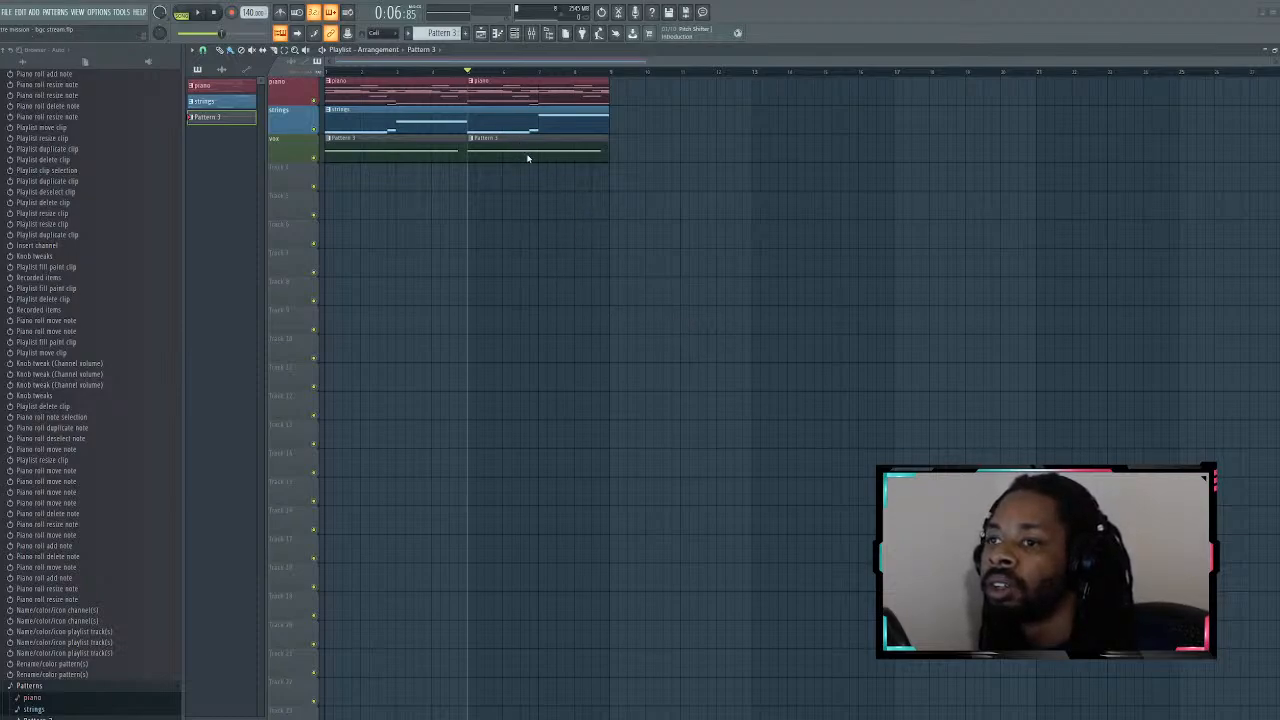
key("Return")
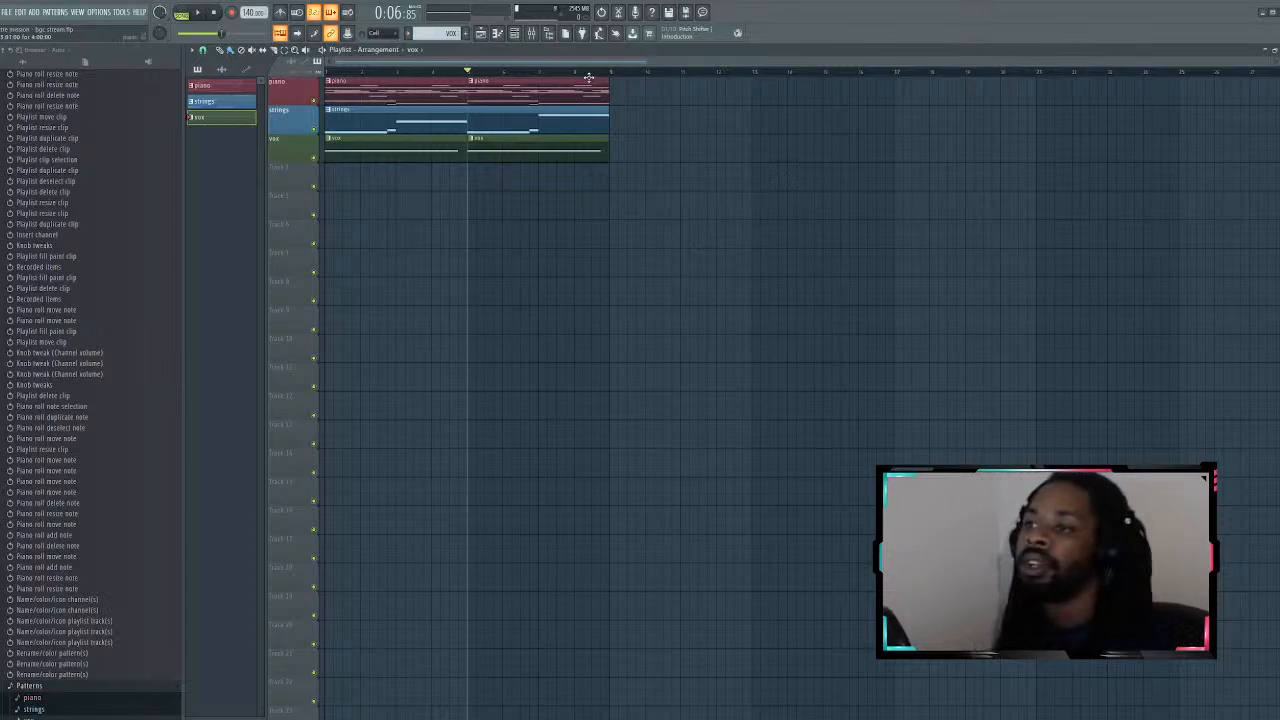
Step: Create the new Pattern 4 and bring up the drum sample folders in the browser
left_click(514, 33)
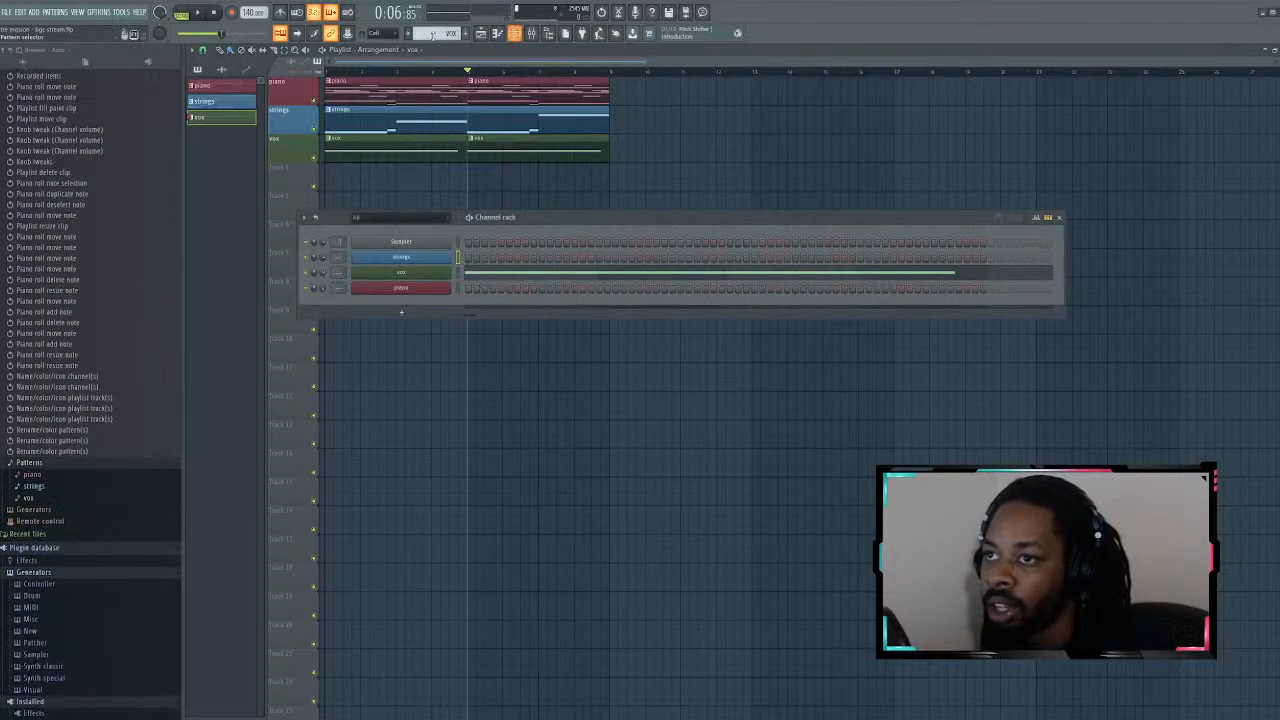
key("F4")
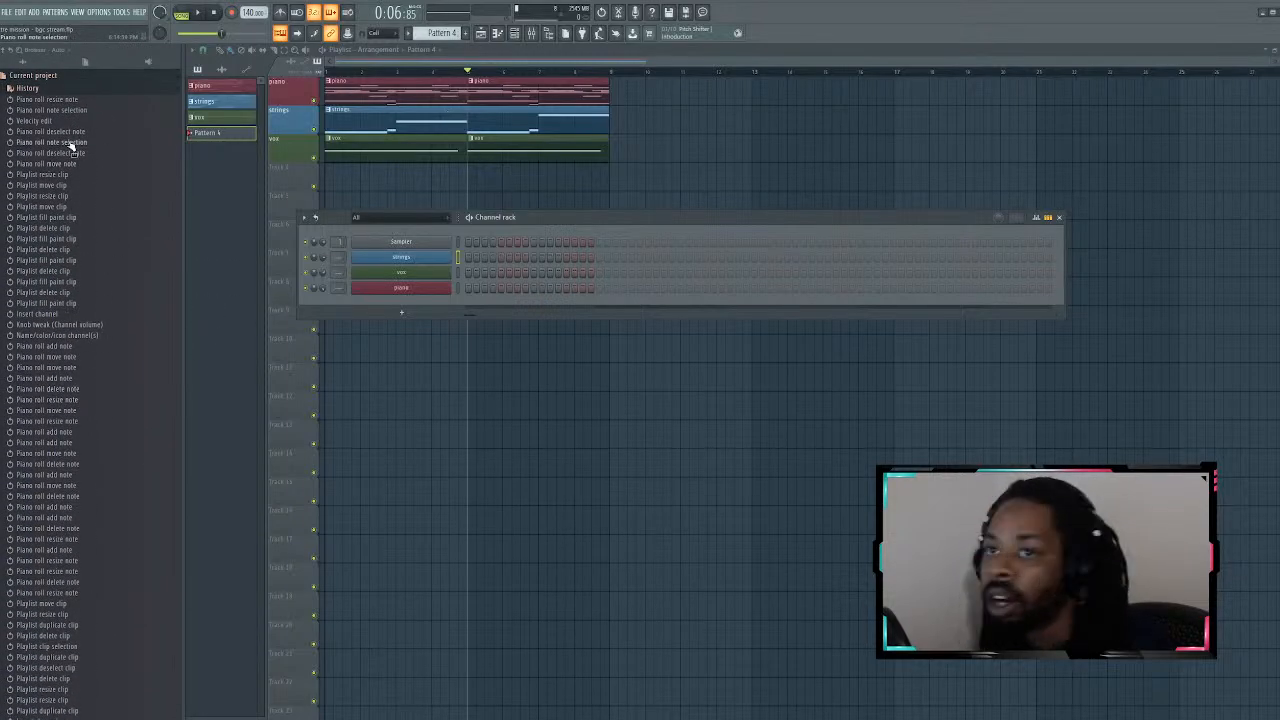
left_click(72, 90)
left_click(69, 423)
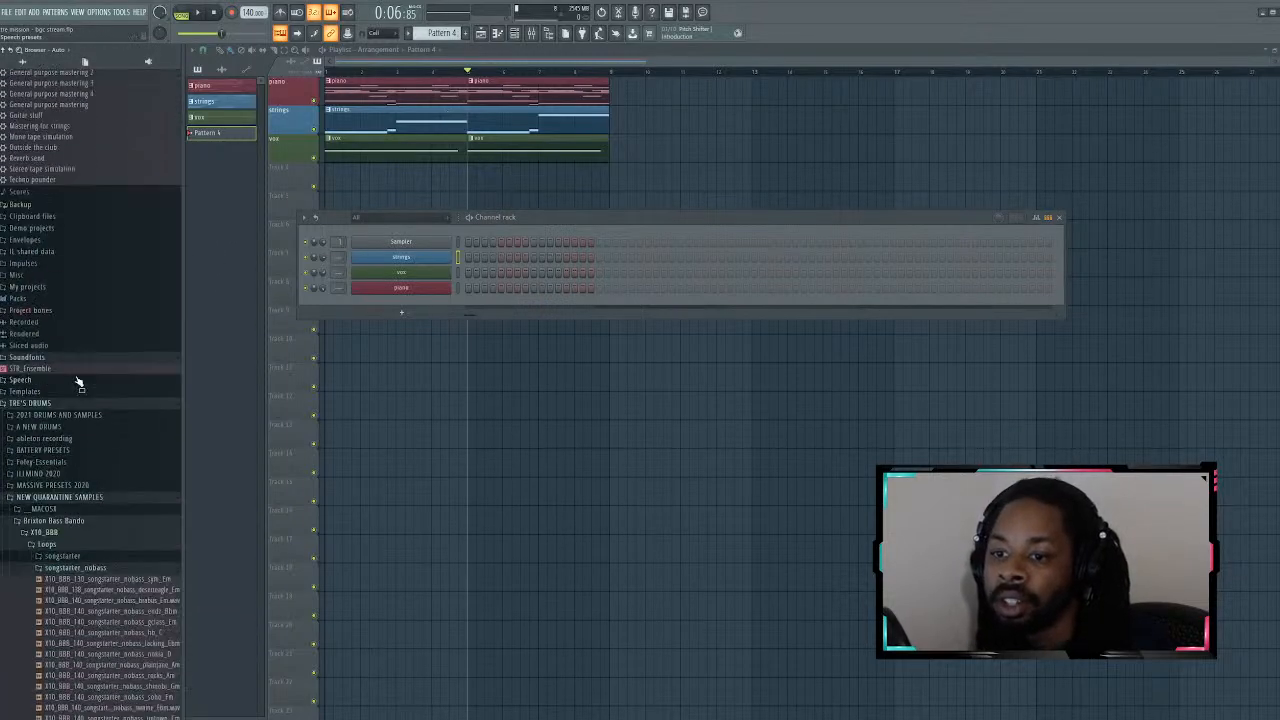
Step: Collapse the Brixton Bass Bando loops and the NEW QUARANTINE SAMPLES folder in the browser
scroll(84, 370, "up", 10)
left_click(69, 322)
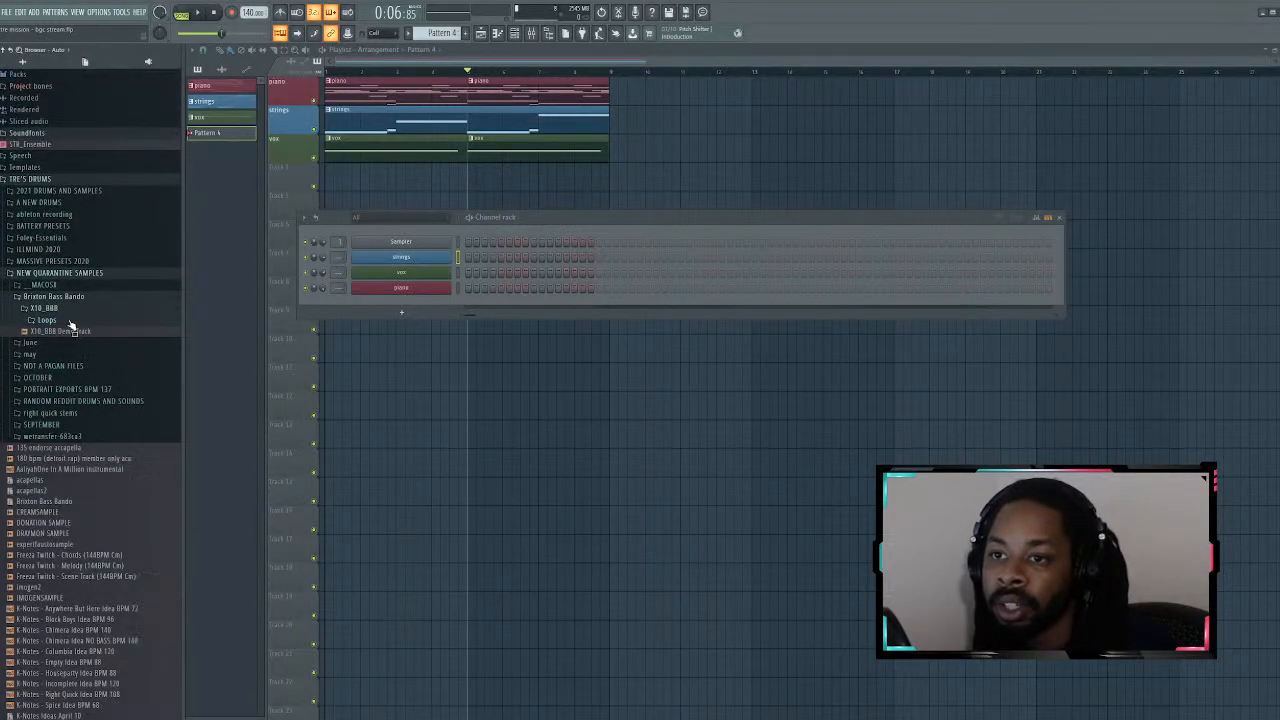
scroll(70, 323, "down", 3)
scroll(91, 334, "up", 6)
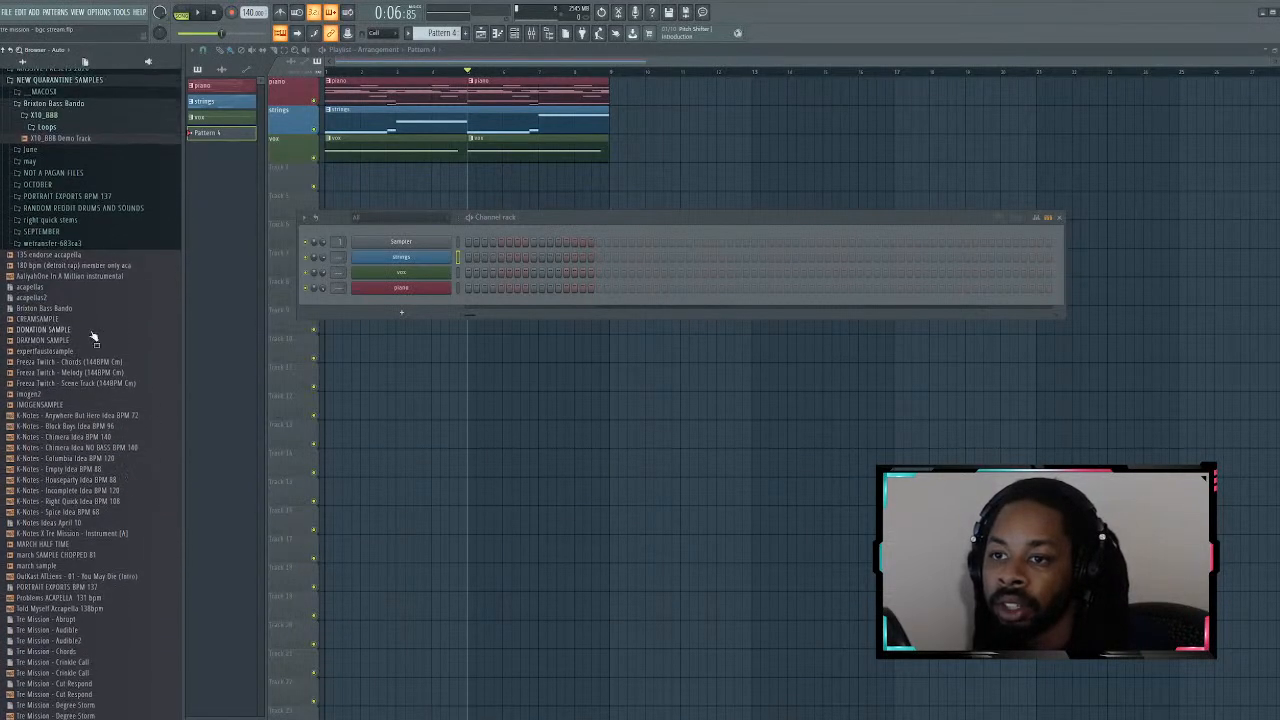
scroll(80, 343, "up", 6)
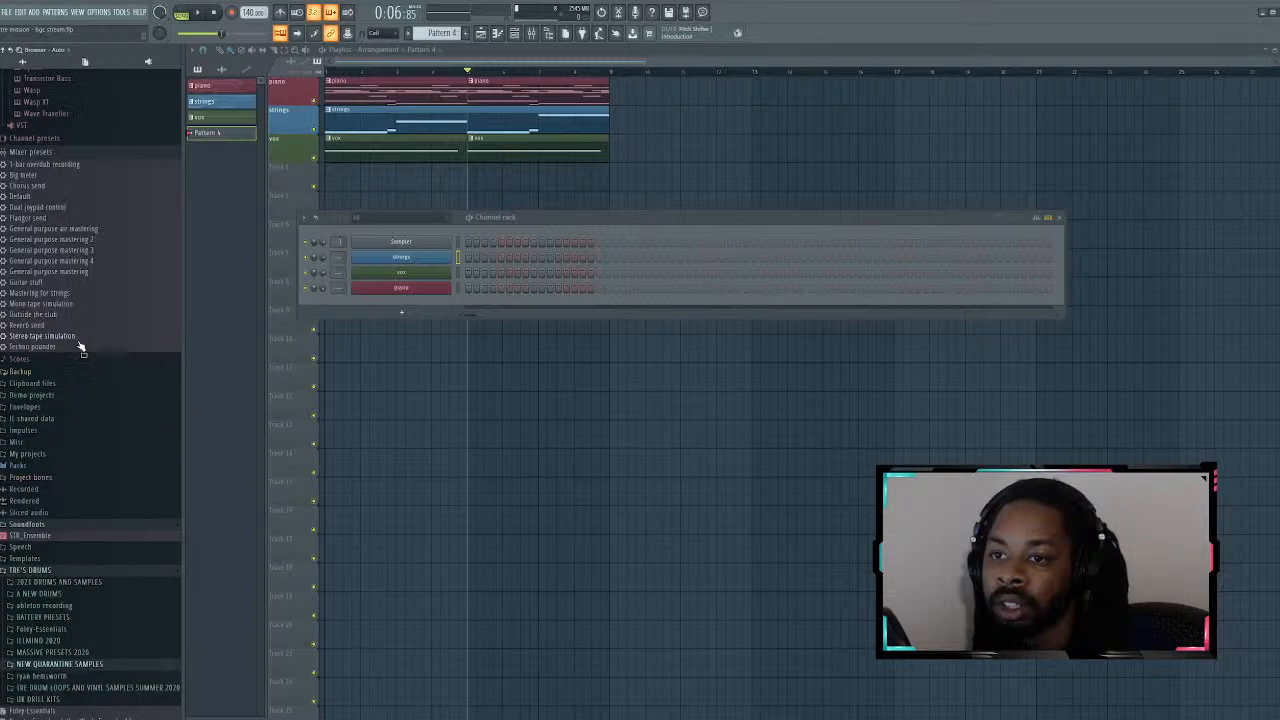
scroll(84, 170, "up", 6)
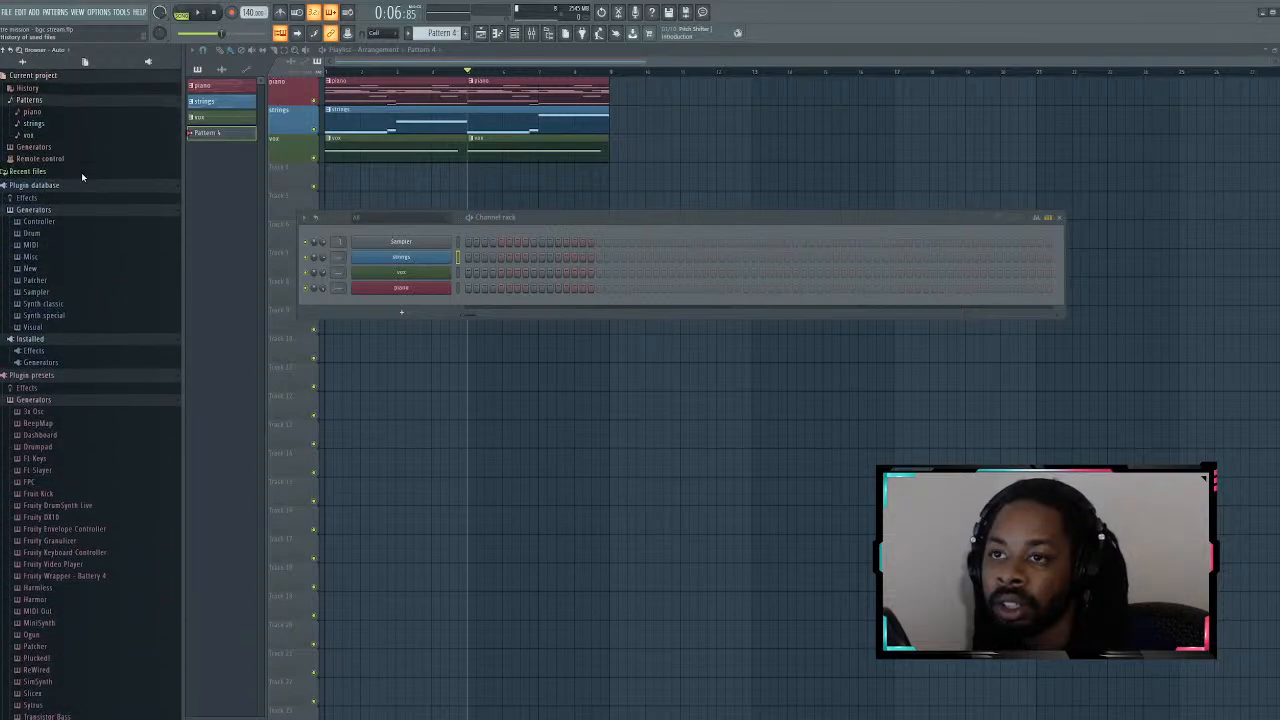
Step: Look through the A NEW DRUMS folder and its Ivy Monroe Drumkit and 2020 DRUM PACKS subfolders for drum sounds
scroll(81, 177, "down", 13)
left_click(50, 595)
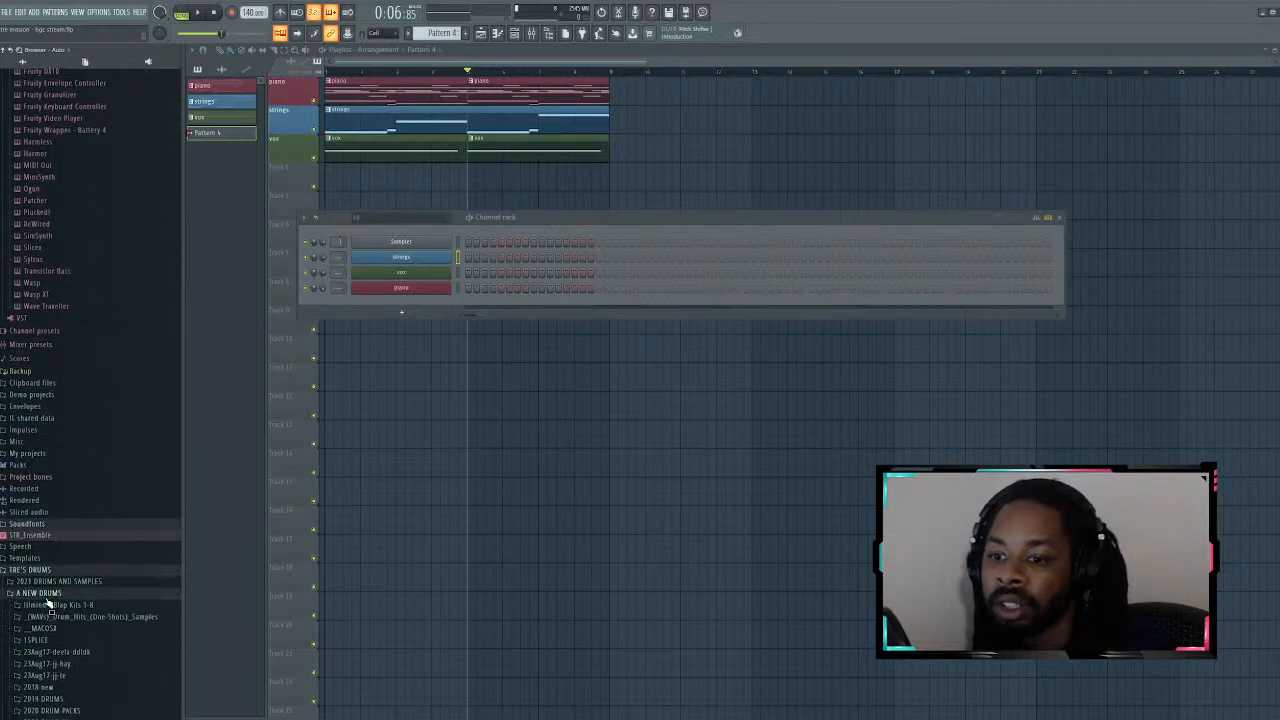
scroll(71, 590, "down", 15)
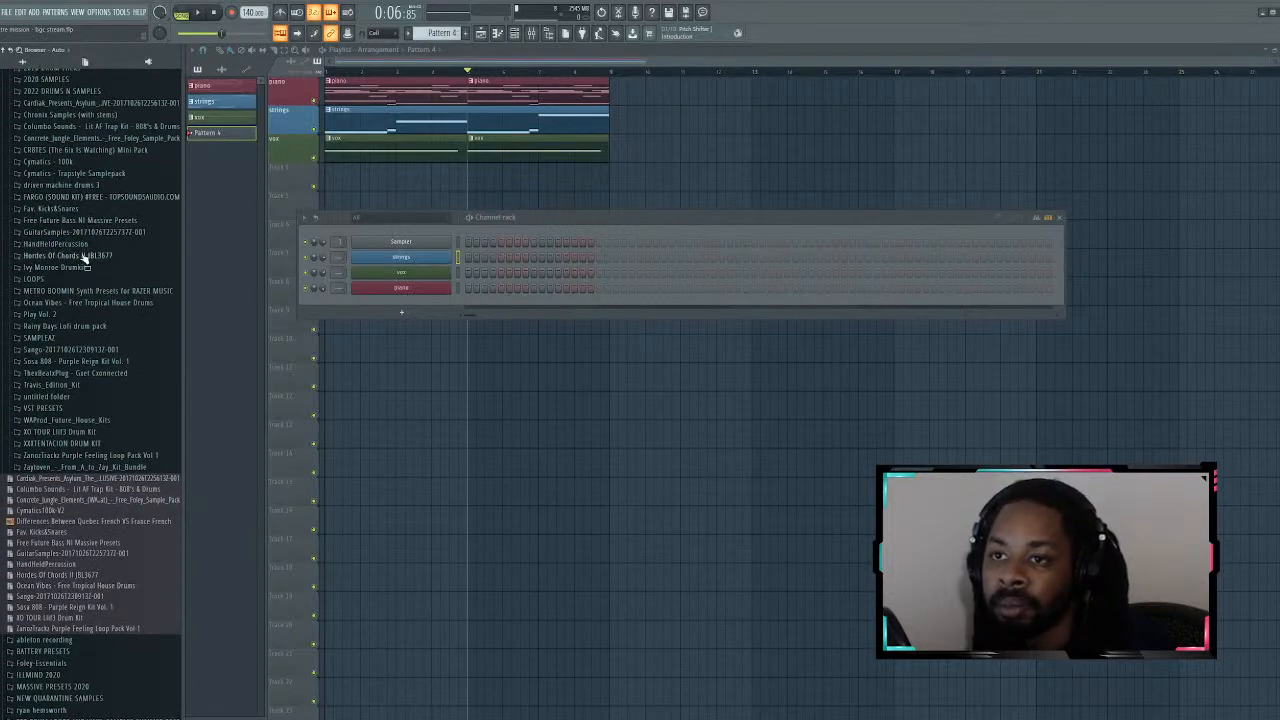
left_click(60, 267)
left_click(76, 271)
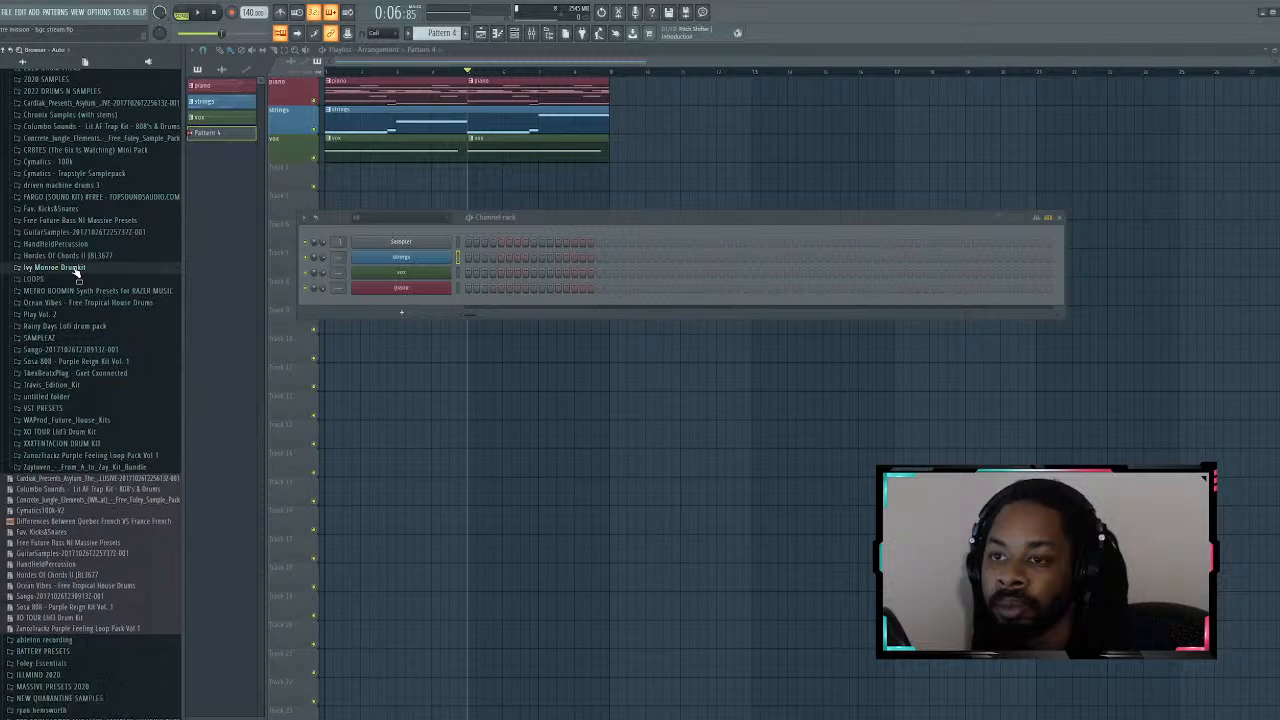
scroll(76, 273, "up", 3)
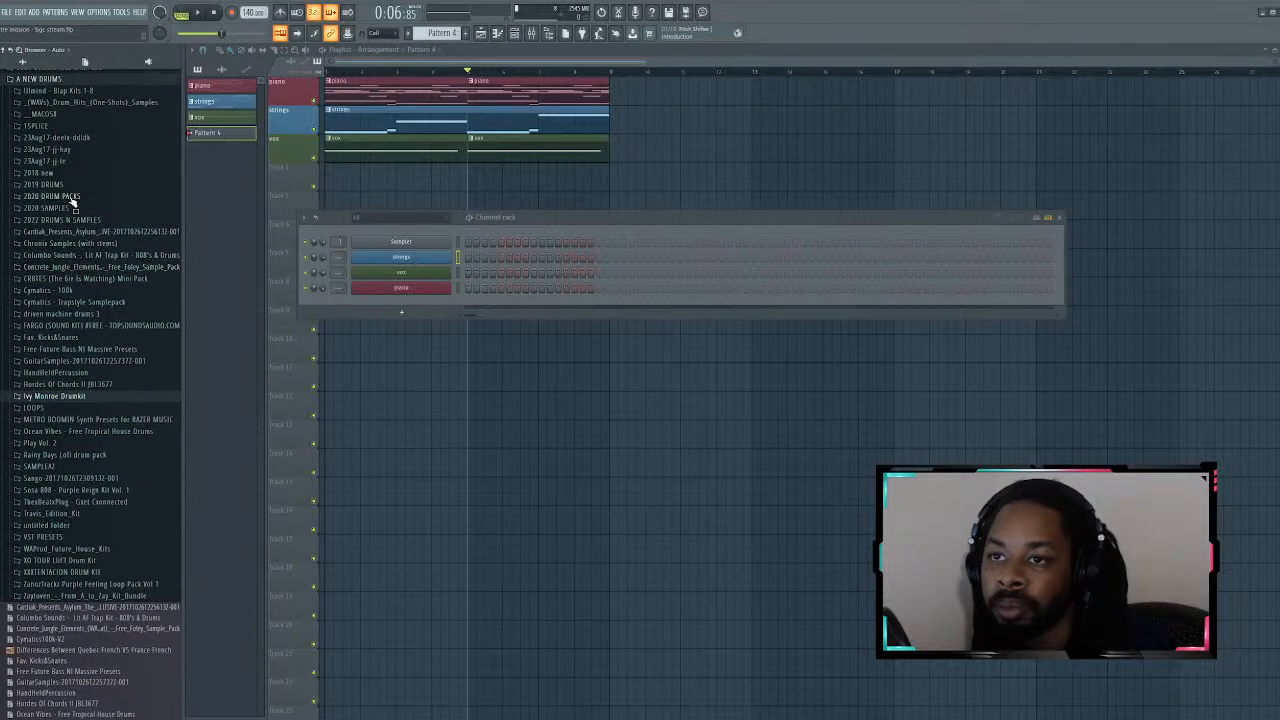
left_click(73, 198)
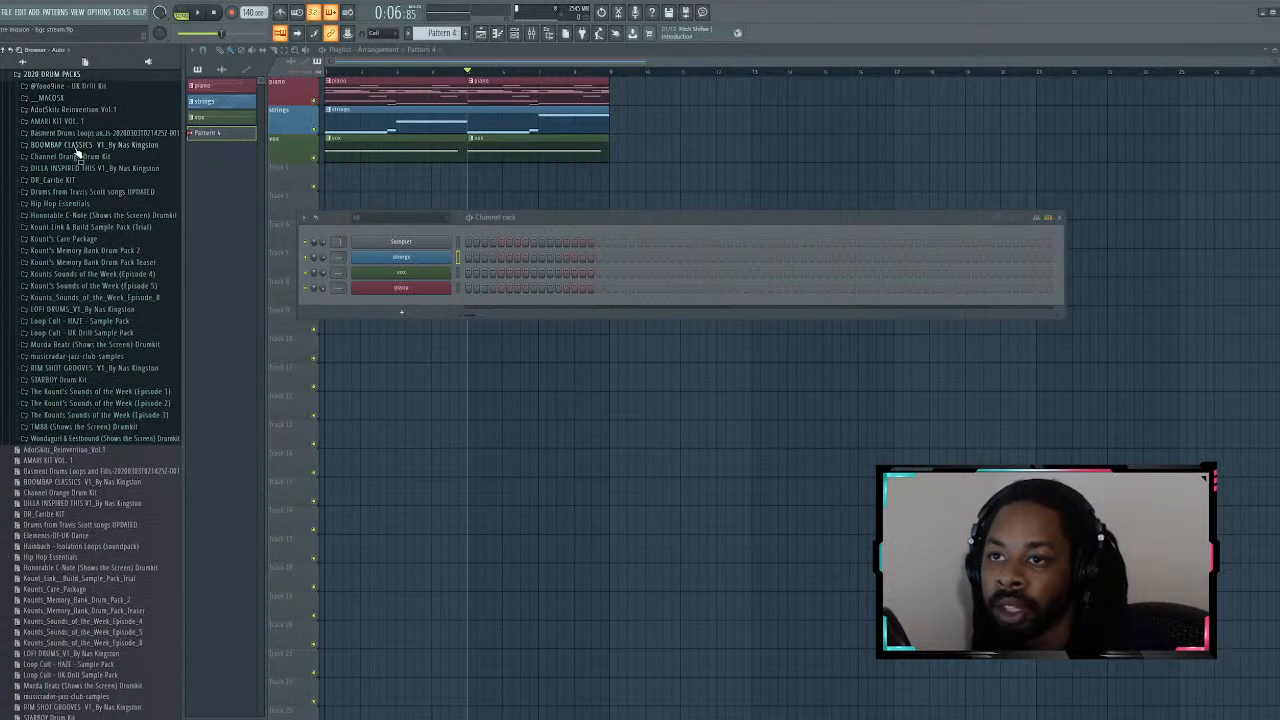
scroll(103, 391, "up", 5)
left_click(50, 331)
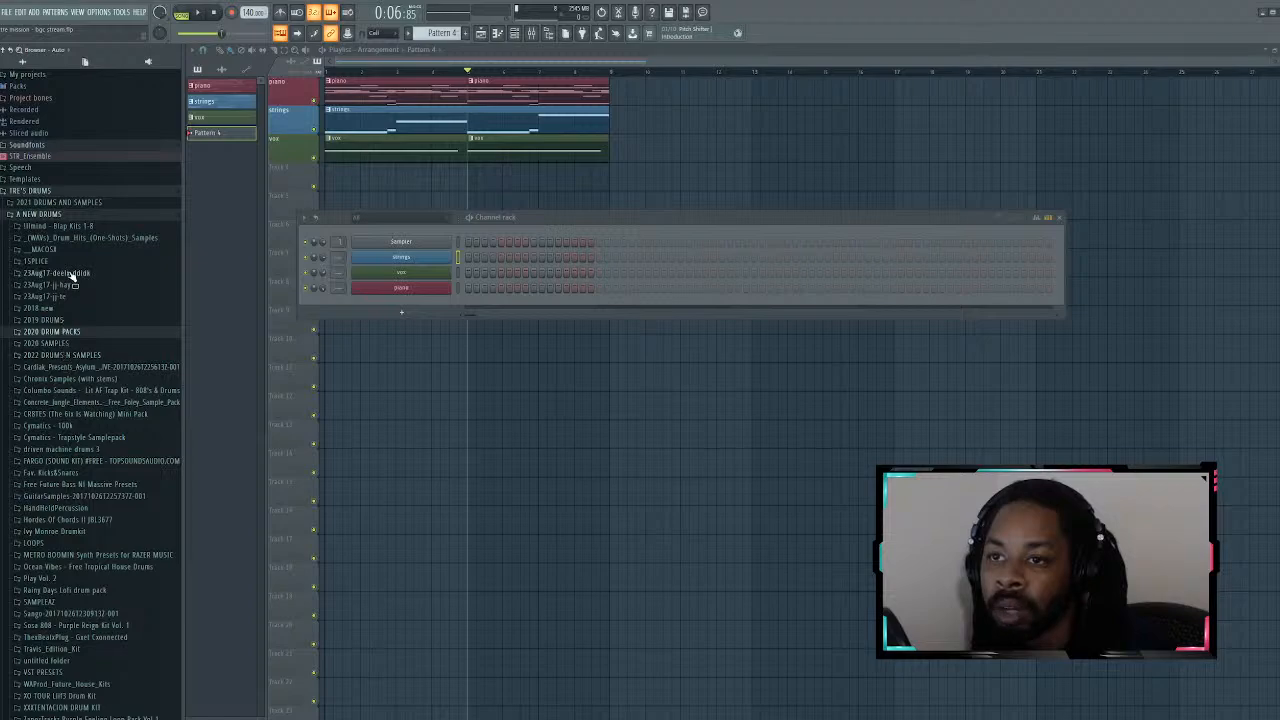
Step: Expand the HiHat Loops folder of Kount Drums Volume 4 within 2021 DRUMS AND SAMPLES
left_click(82, 202)
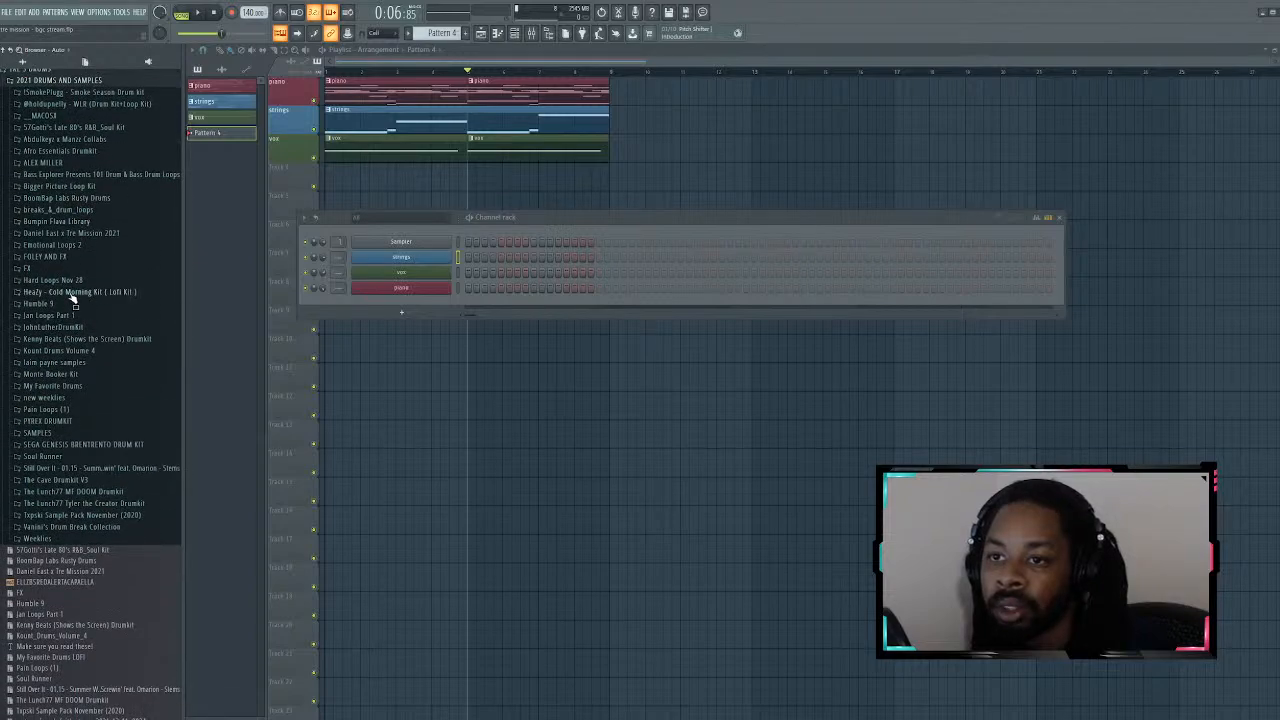
left_click(79, 350)
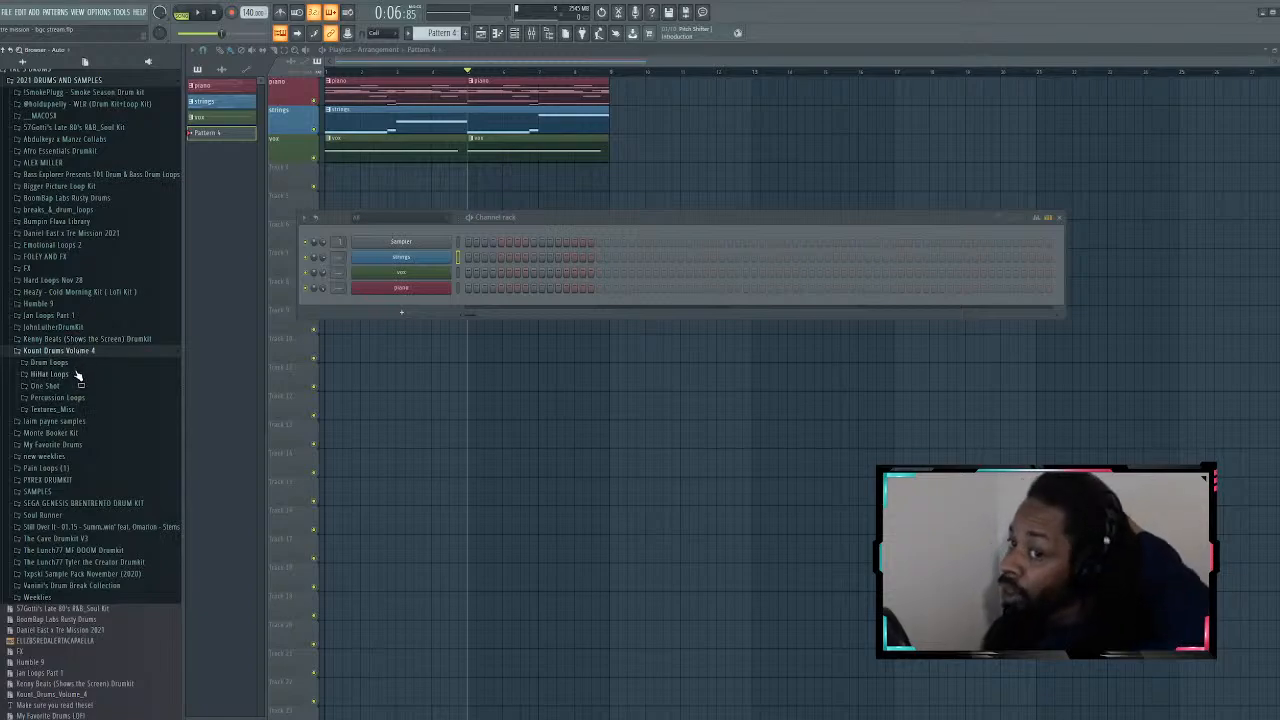
left_click(78, 374)
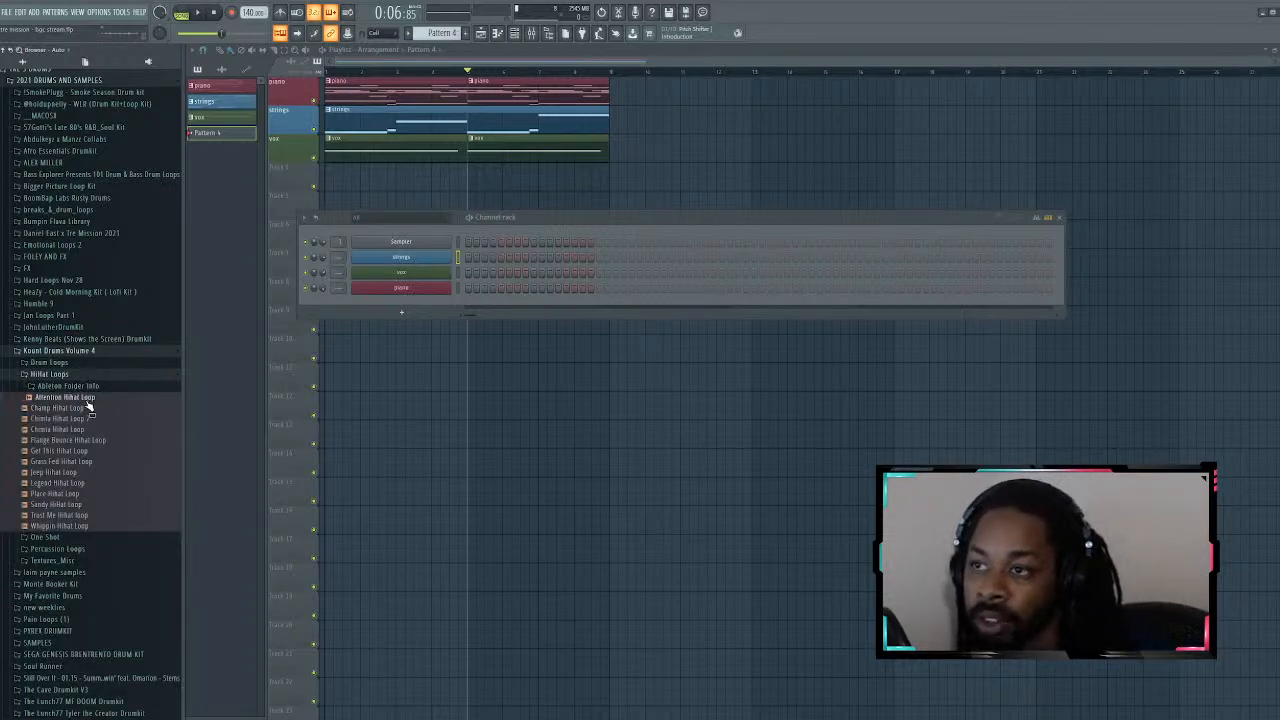
Step: Audition the hi-hat loops in the Kount Drums Volume 4 folder one after another
left_click(83, 419)
key("space")
key("space")
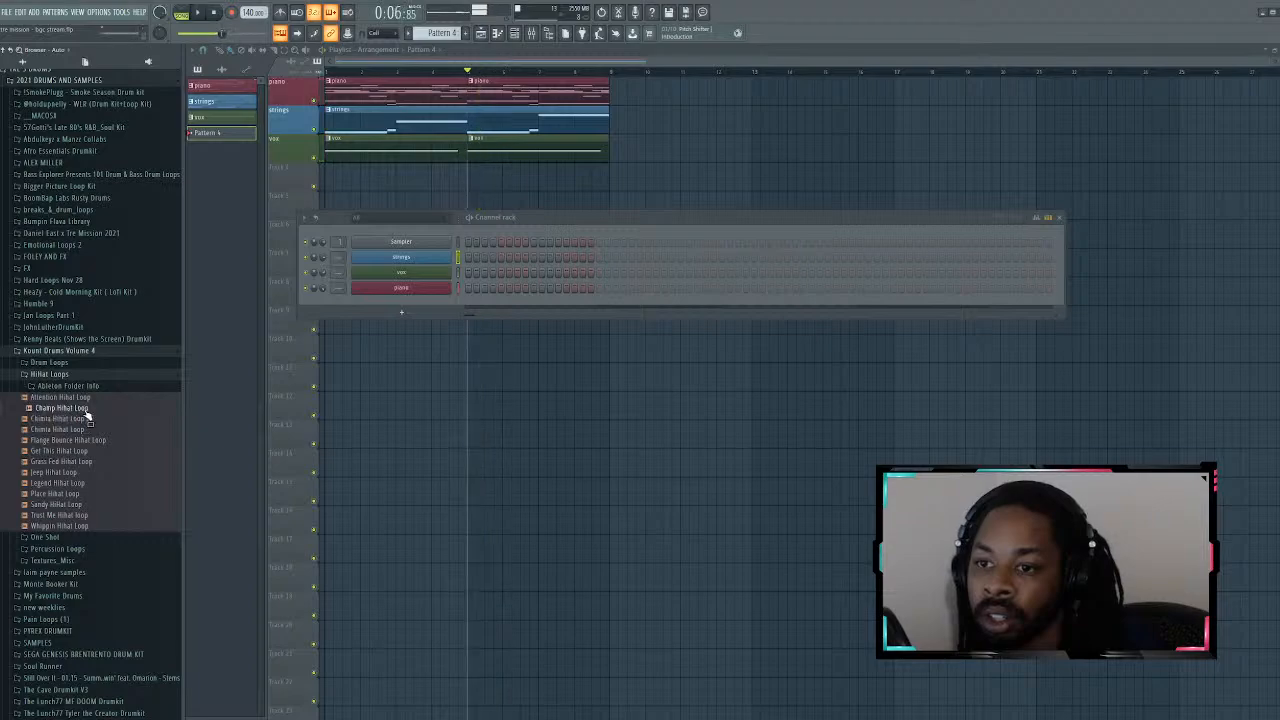
left_click(84, 429)
left_click(113, 443)
left_click(113, 451)
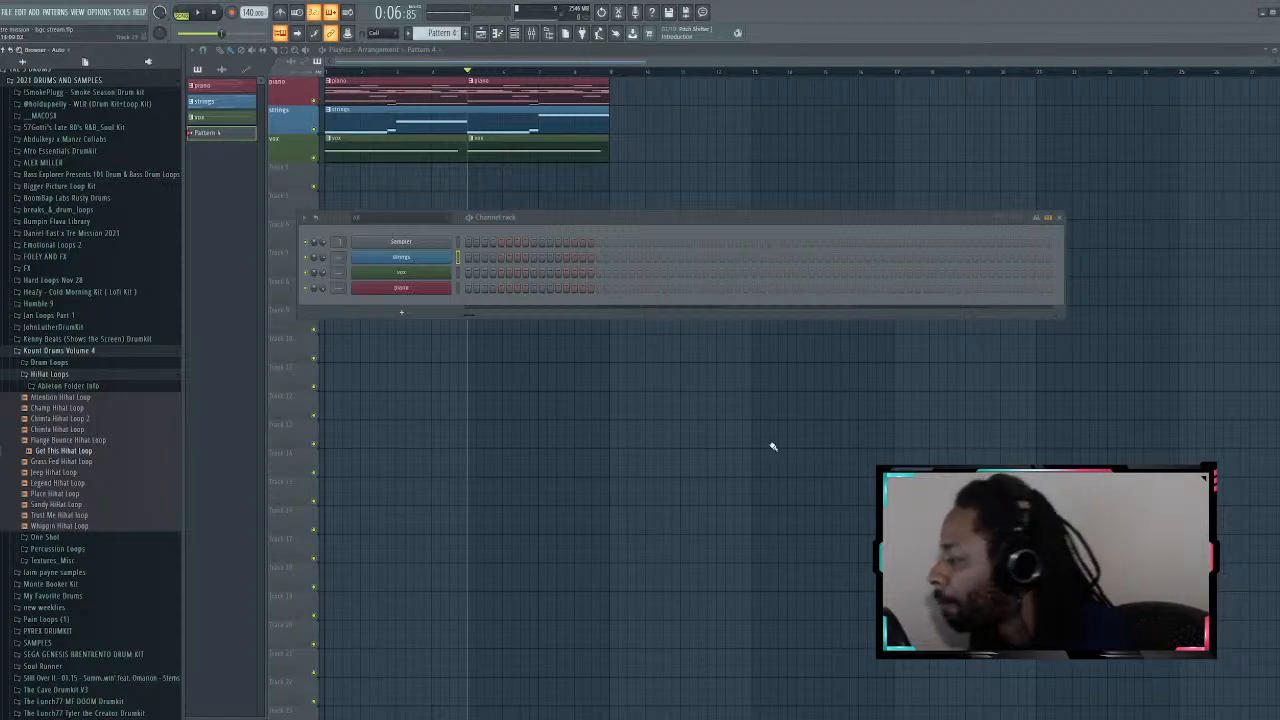
left_click(103, 460)
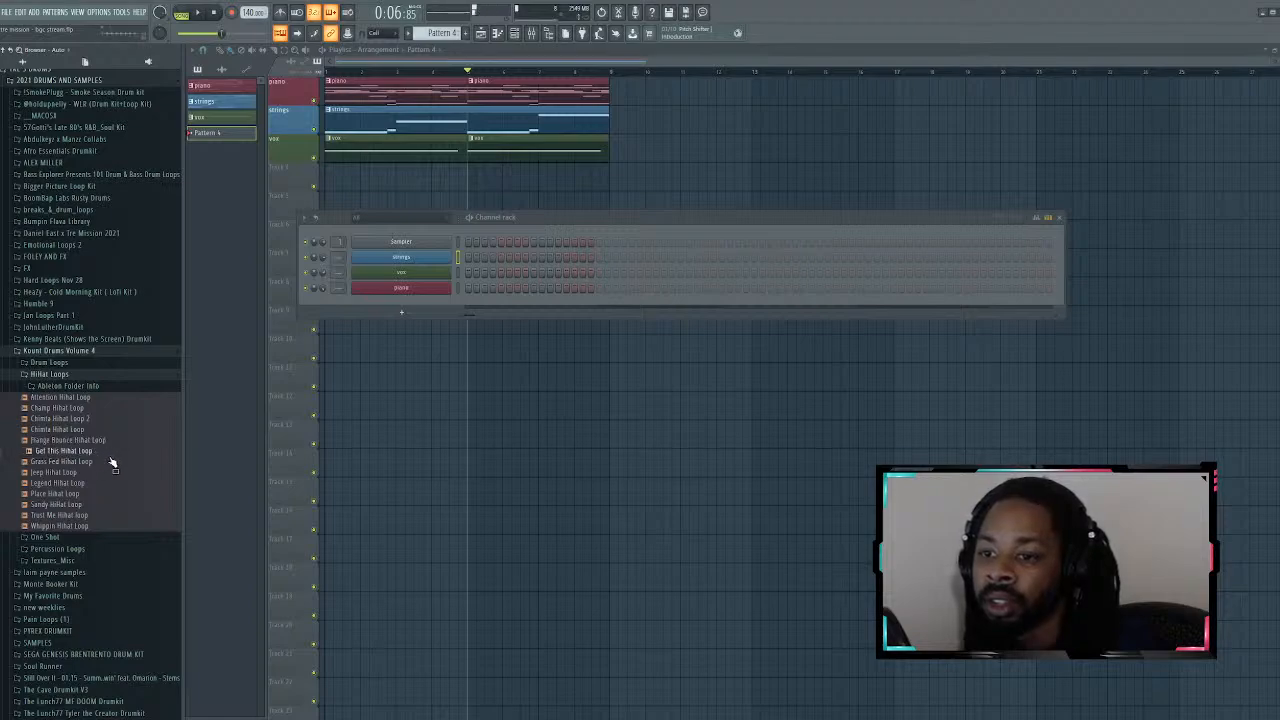
key("Down")
key("Down")
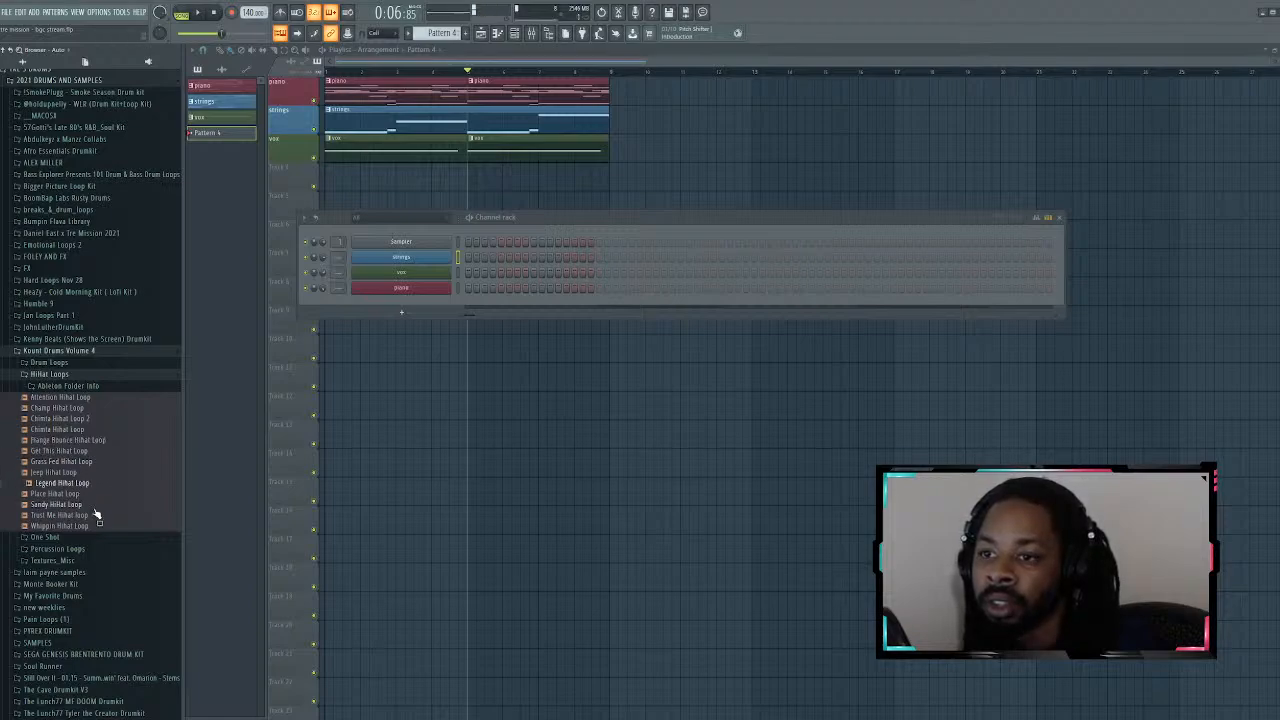
key("Down")
key("Down")
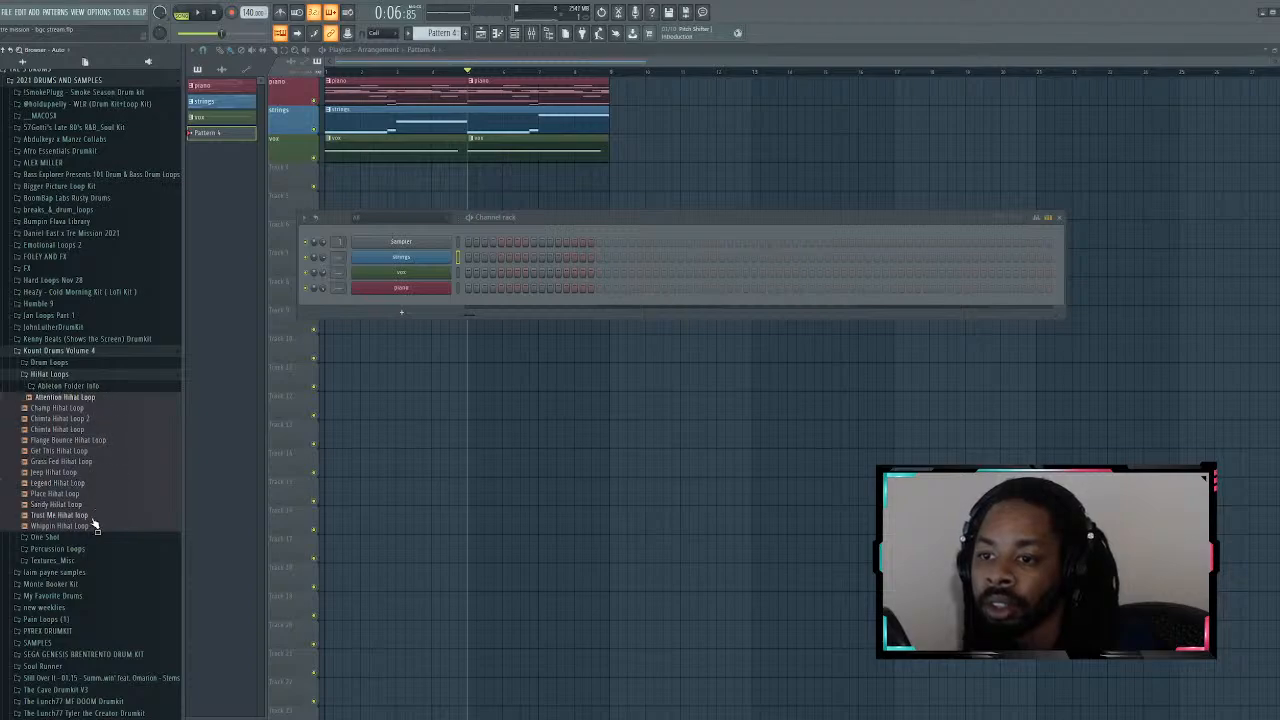
Step: Load the Attention Hihat Loop into Pattern 4 as a new Fruity Slicer channel and bring the channel rack forward
key("Down")
key("Down")
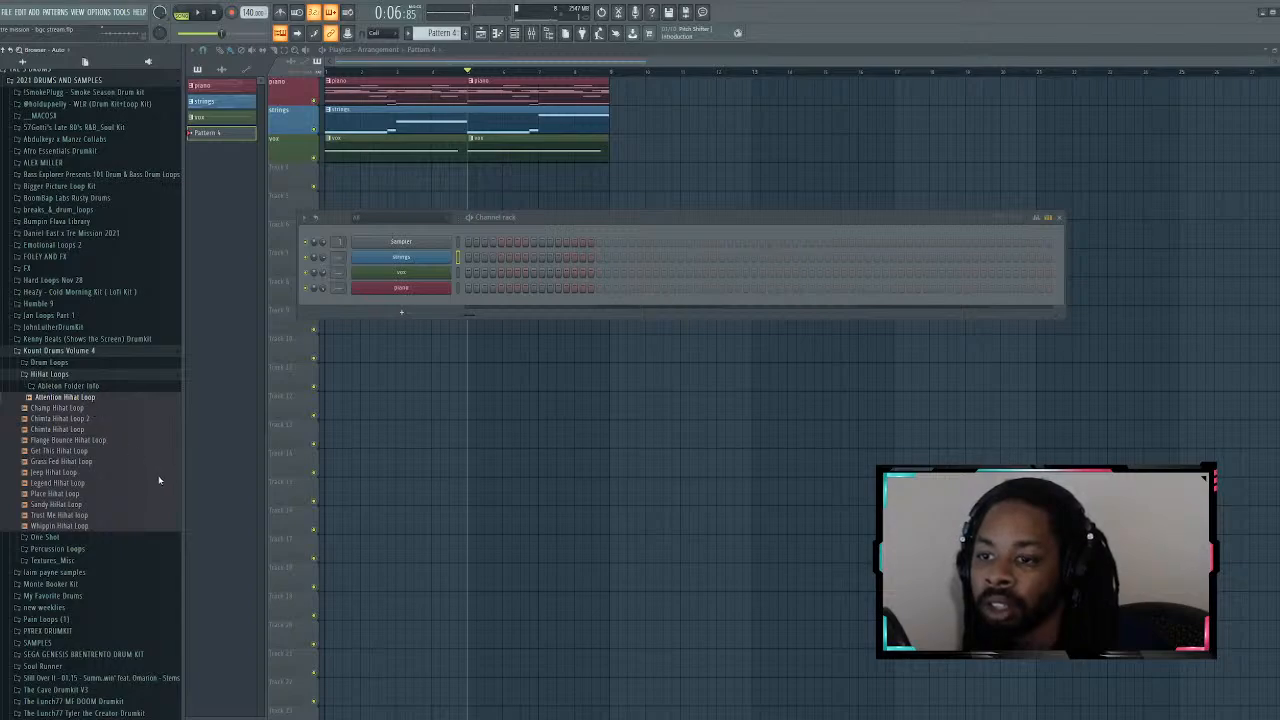
scroll(158, 475, "down", 1)
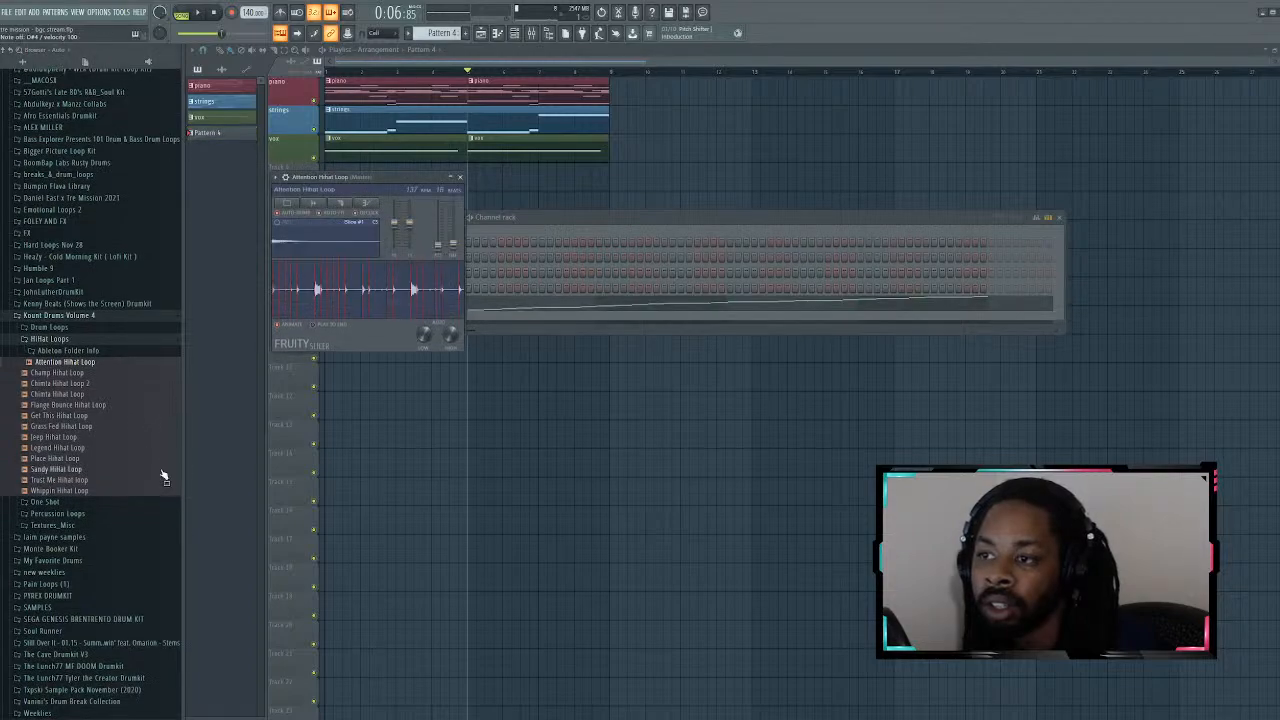
left_click(530, 218)
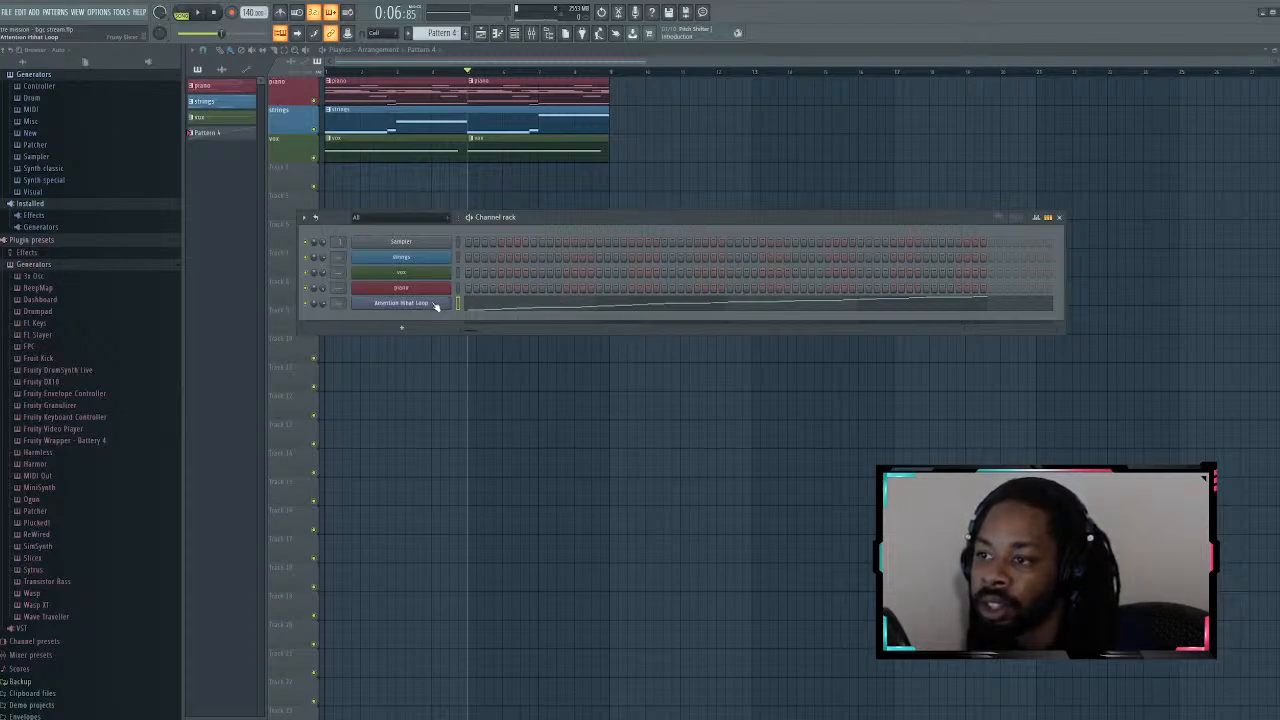
scroll(12, 250, "down", 10)
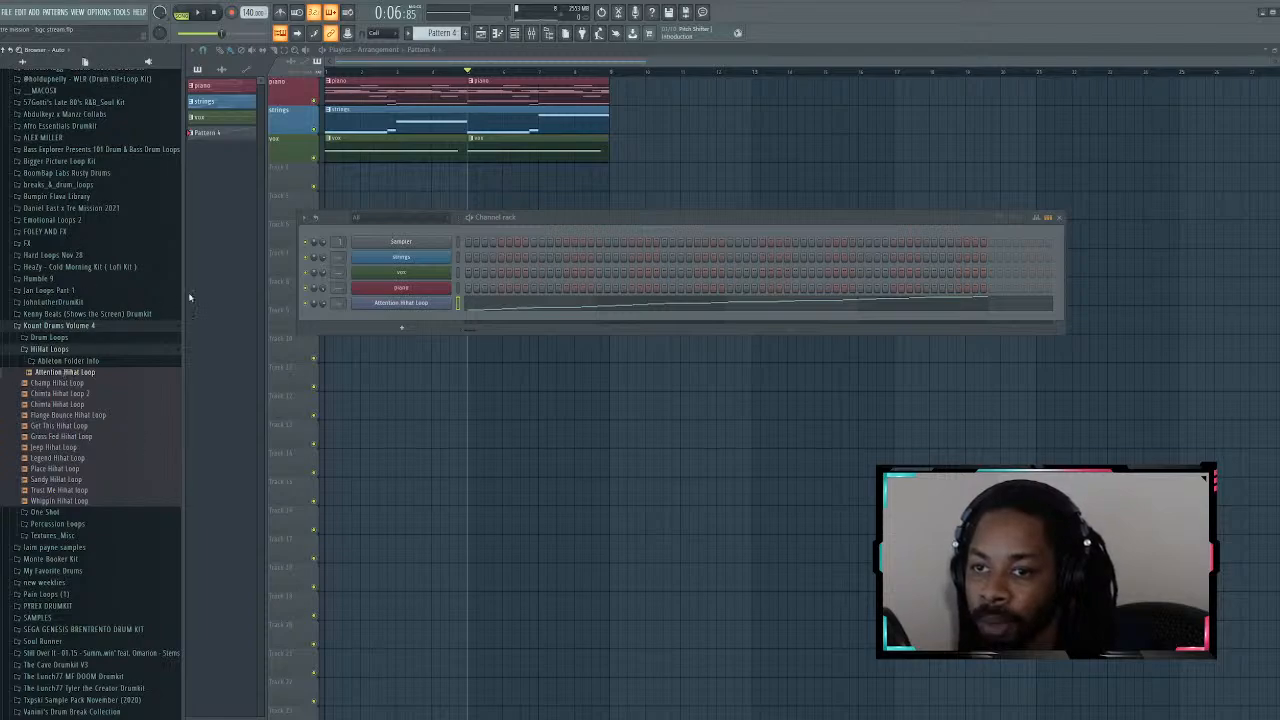
key("alt+F8")
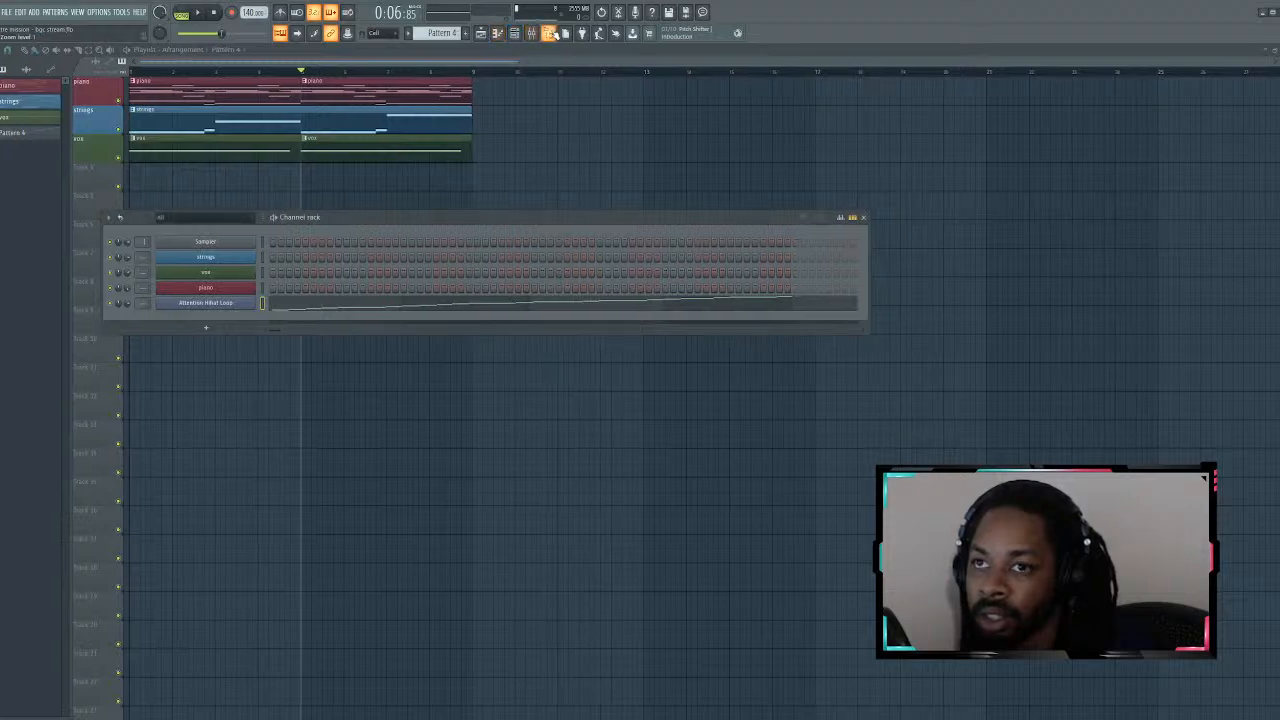
left_click(498, 33)
left_click(498, 33)
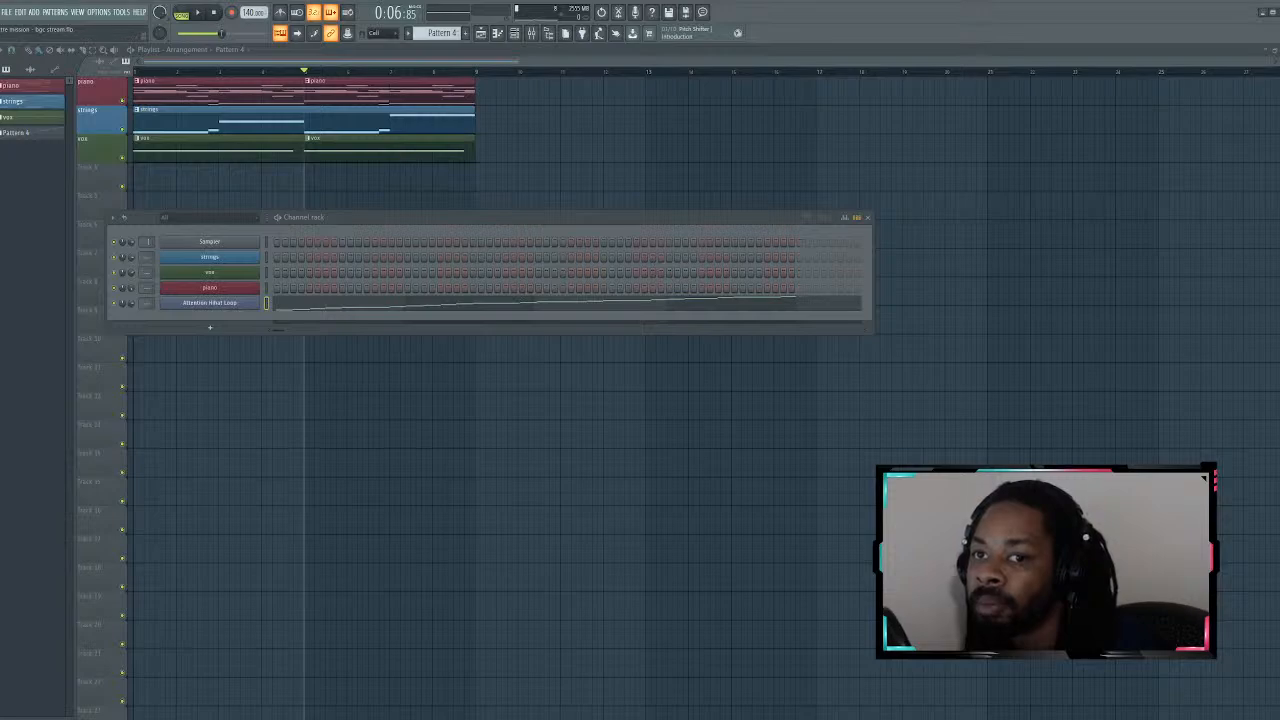
key("F6")
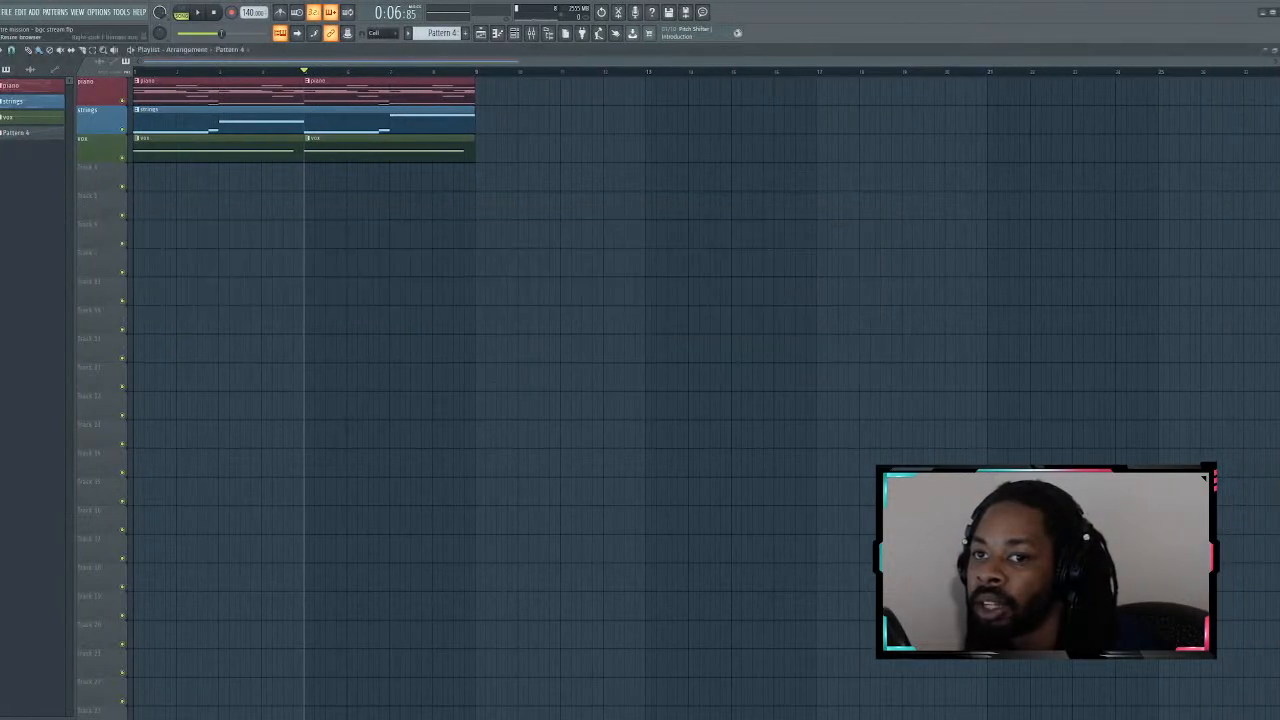
key("alt+F8")
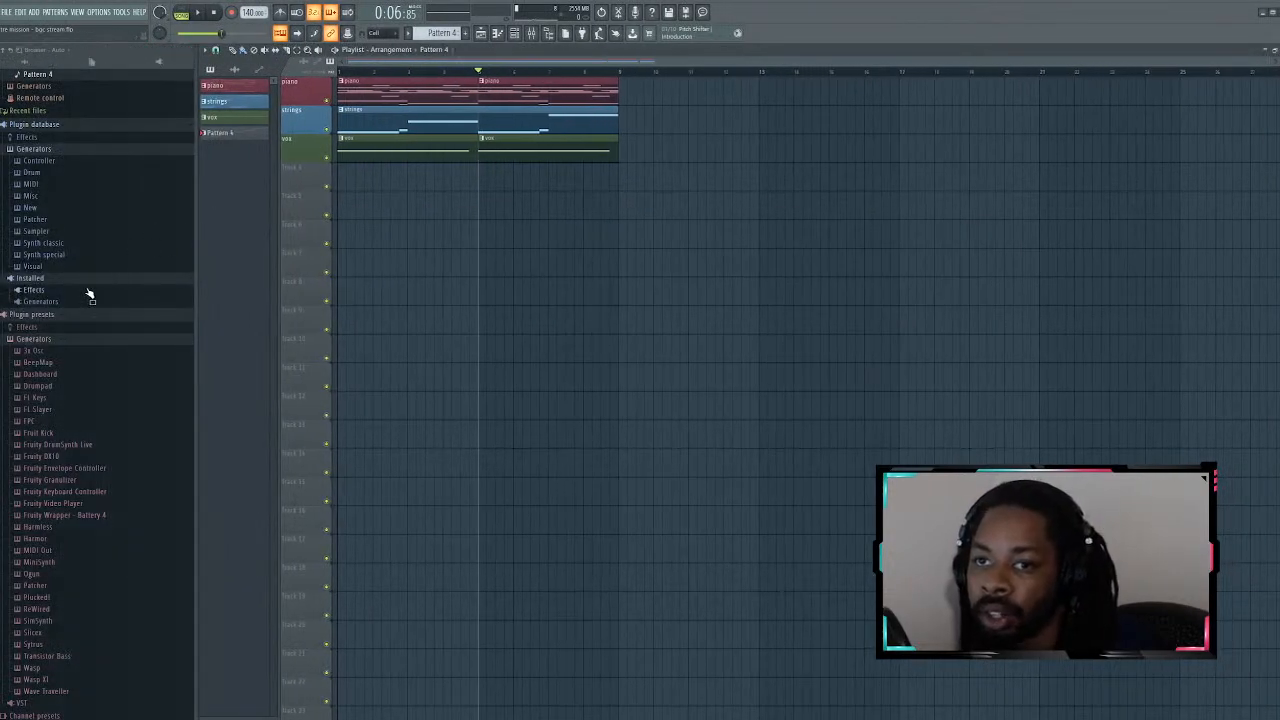
scroll(95, 287, "down", 15)
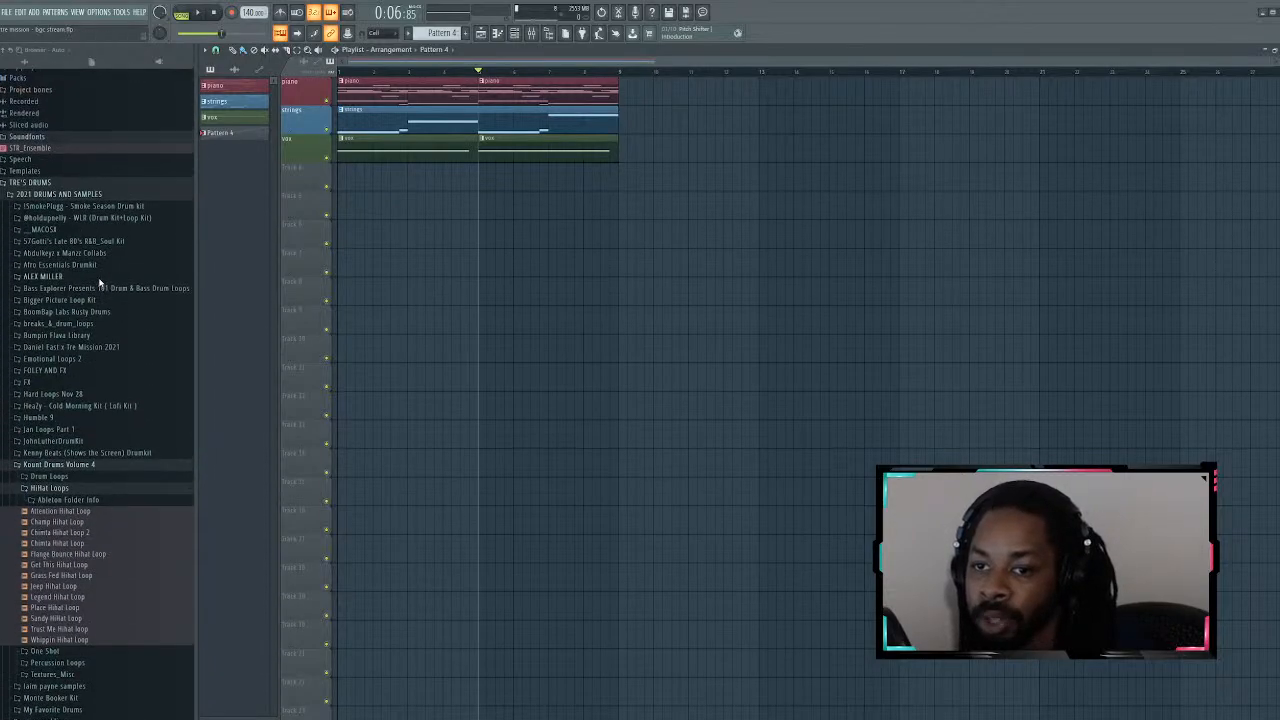
Step: Open the Attention Hihat Loop channel's slices in the piano roll from the channel rack, and hide the rack
left_click(515, 33)
left_click(447, 302)
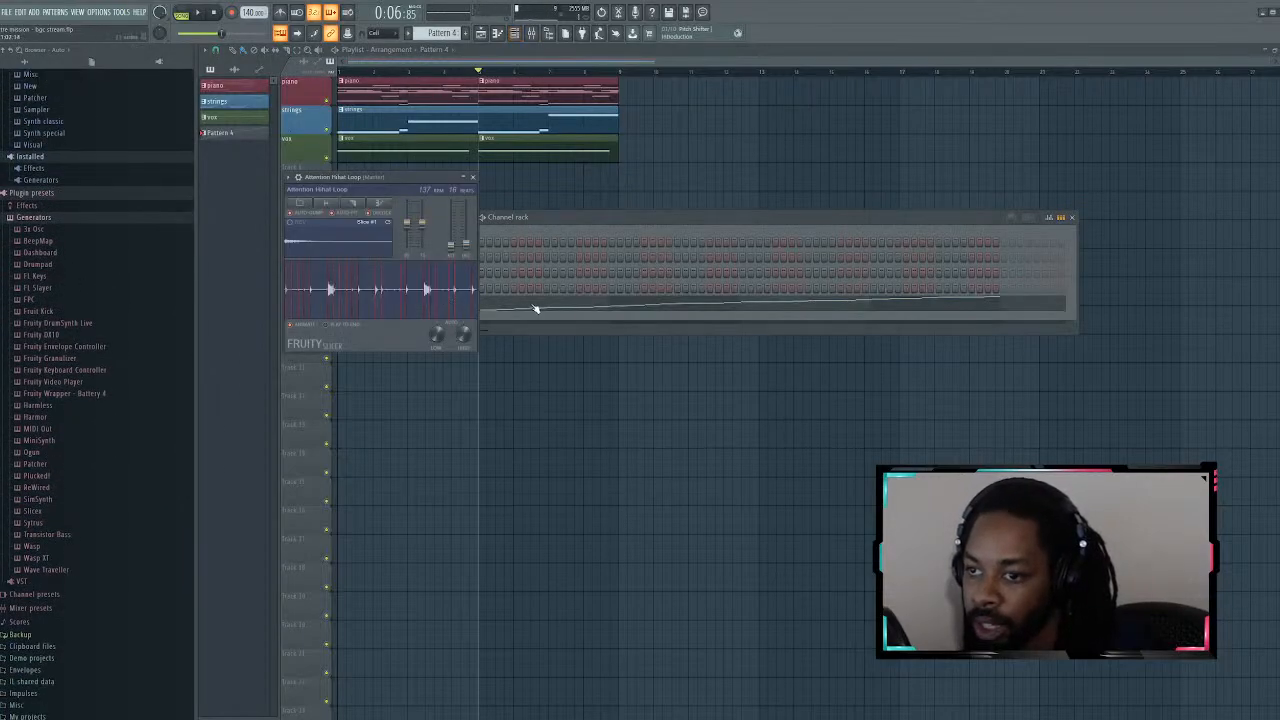
left_click(535, 309)
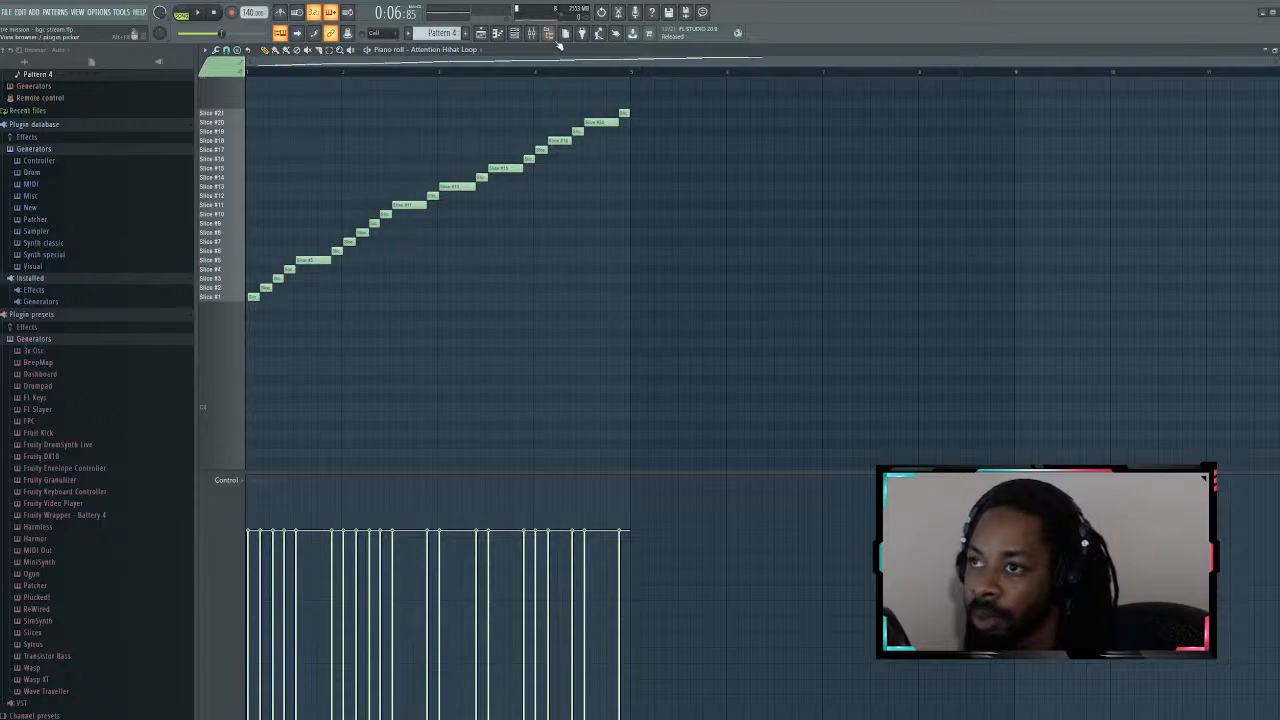
left_click(515, 33)
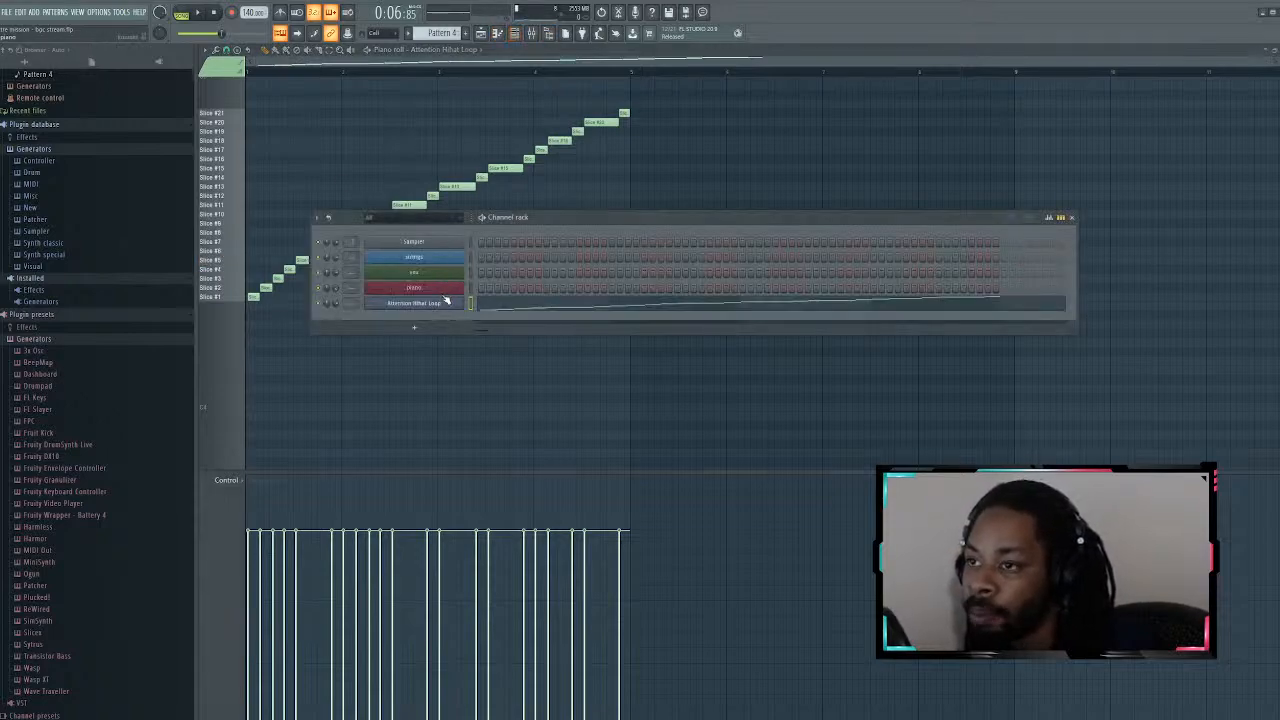
key("F6")
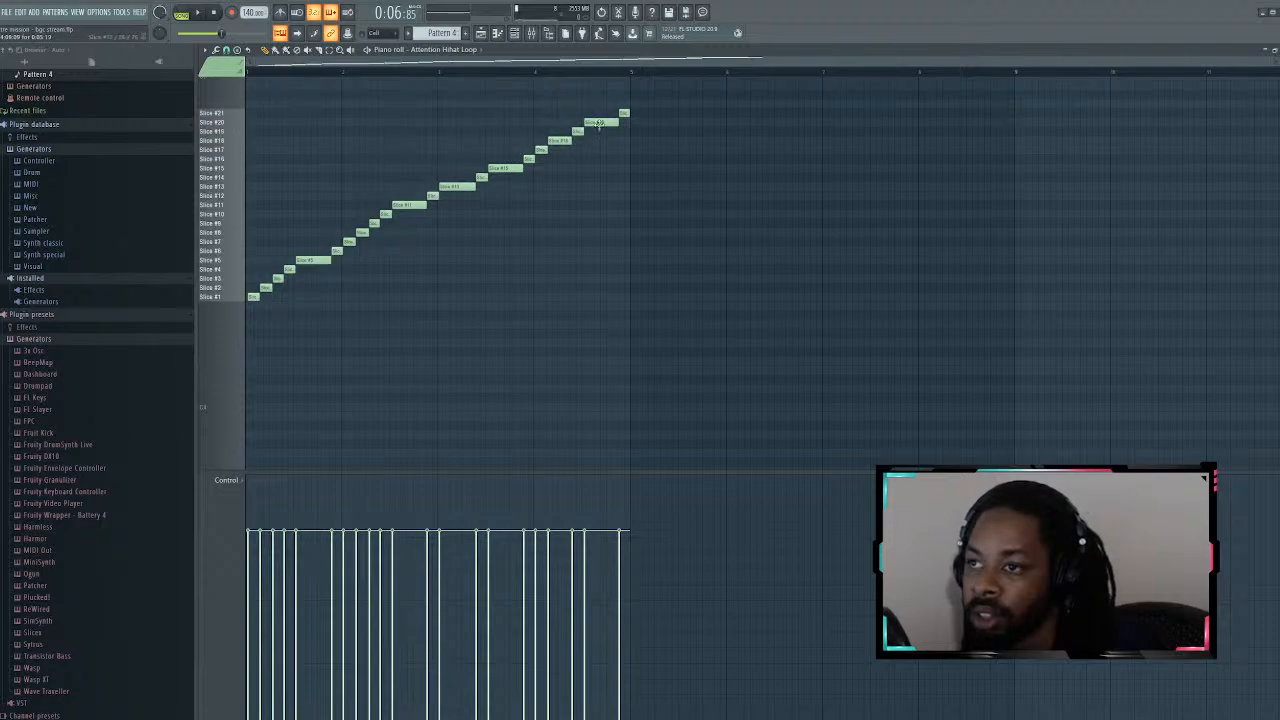
Step: Place a Pattern 4 clip at bar 1 of the playlist track below vox and reopen its hi-hat notes in the piano roll
left_click(481, 34)
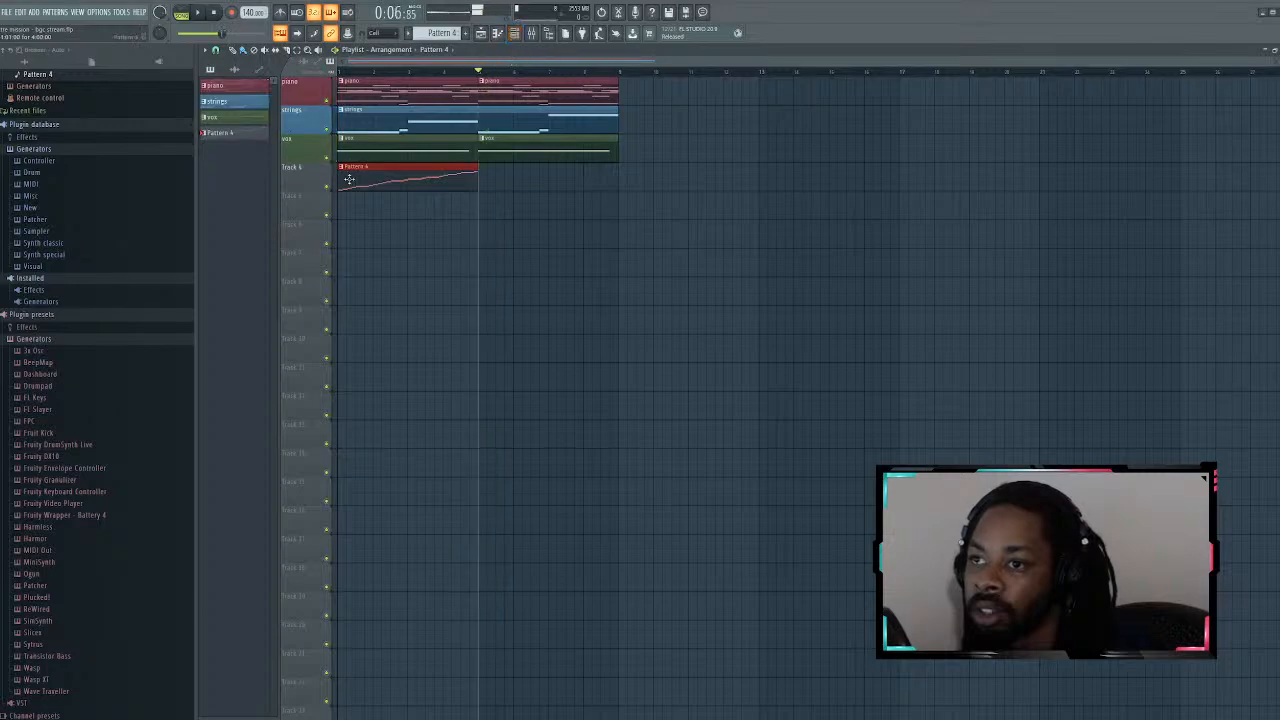
double_click(353, 175)
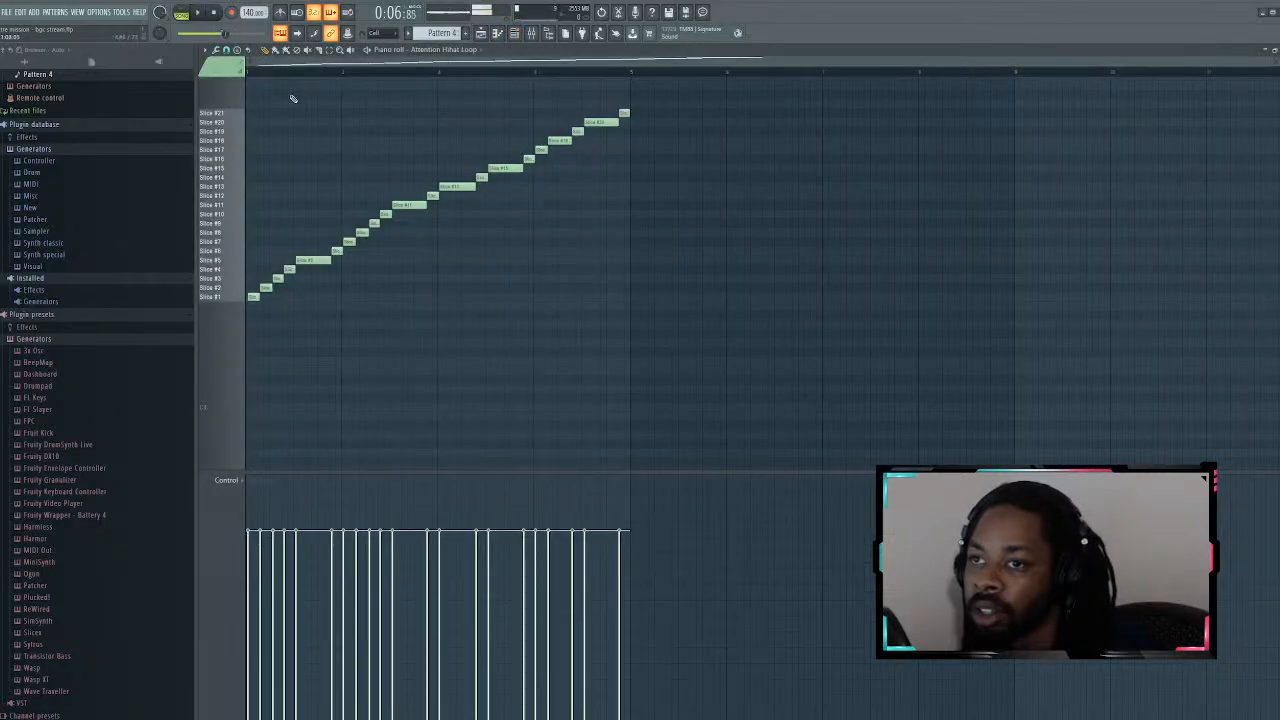
Step: Play back the sliced hi-hat notes from the start of the pattern
key("space")
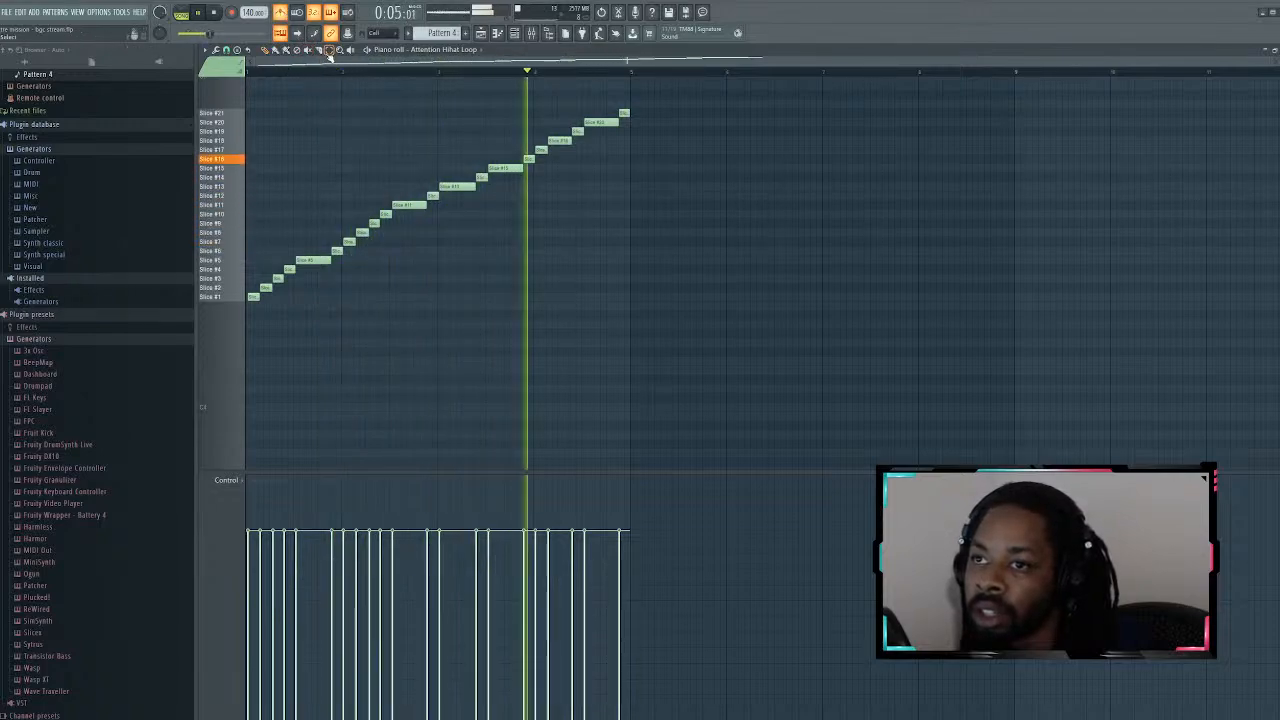
left_click_drag(653, 93, 262, 355)
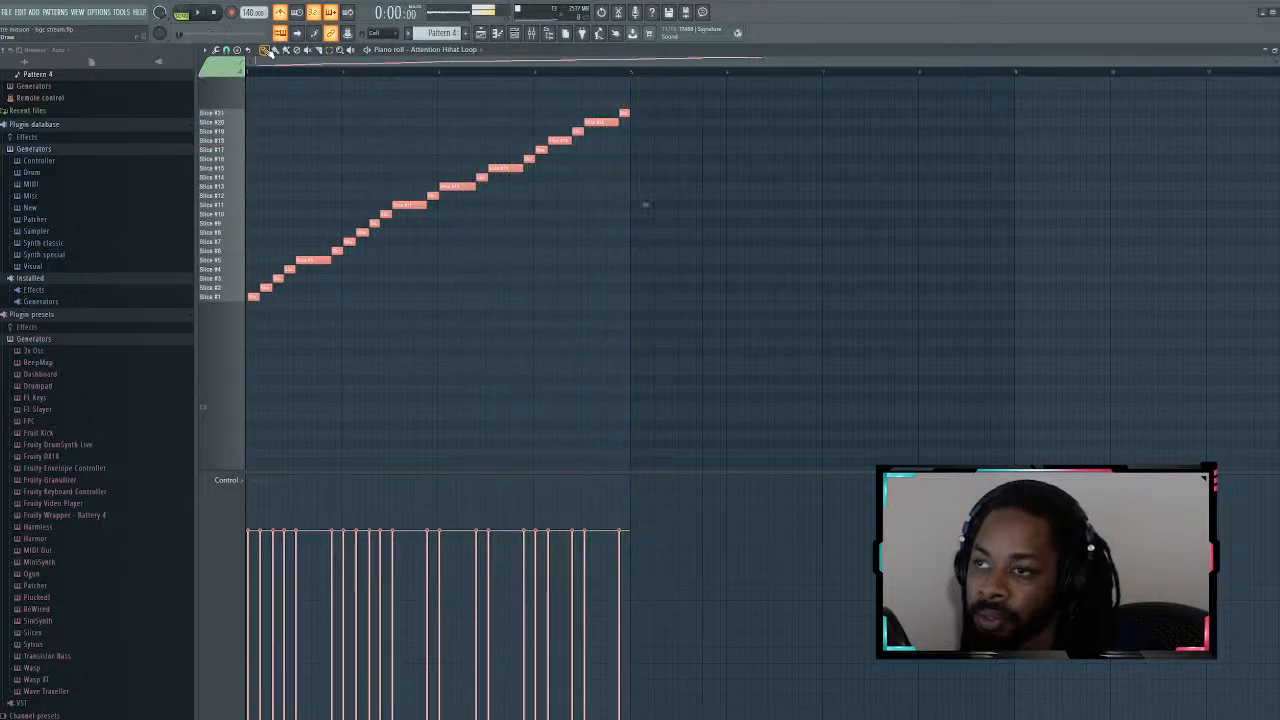
left_click(258, 178, "ctrl")
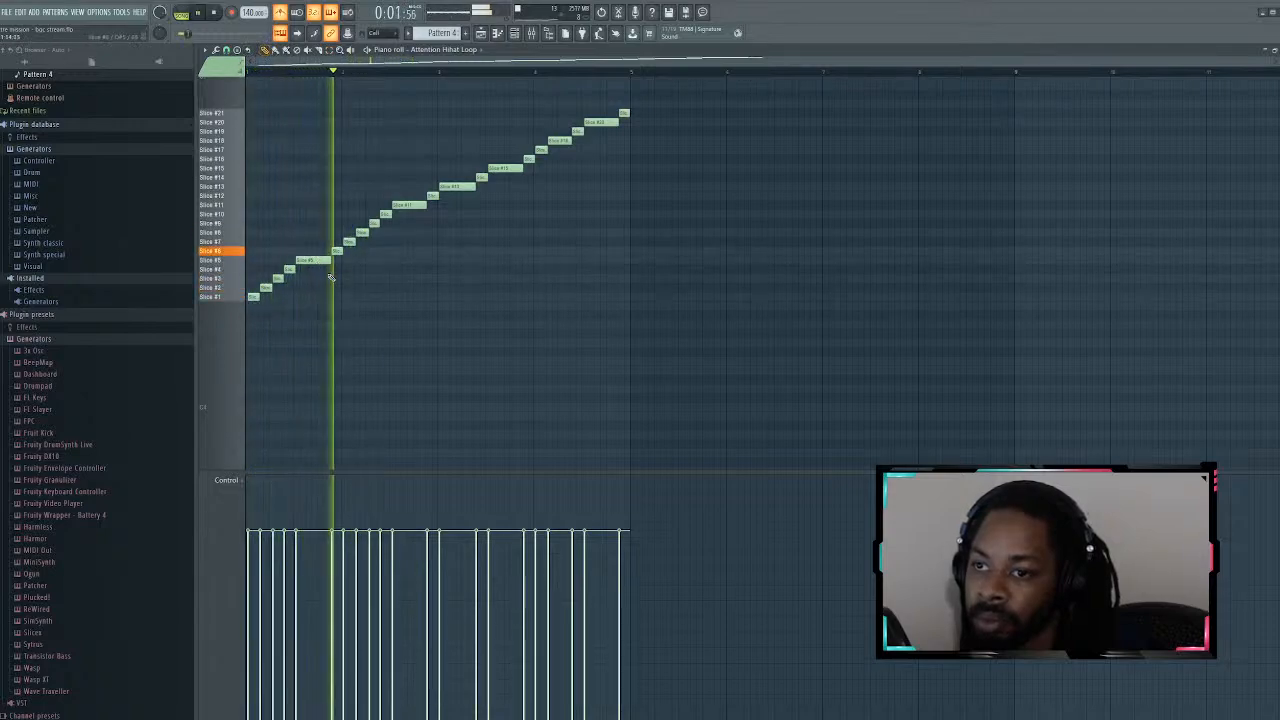
Step: Replace the Slice #6 note ending bar 1 with a Slice #2, #3, #4 run, and swap bar 2's Slice #9 and #10 for Slice #6
left_click_drag(328, 262, 325, 278)
key("space")
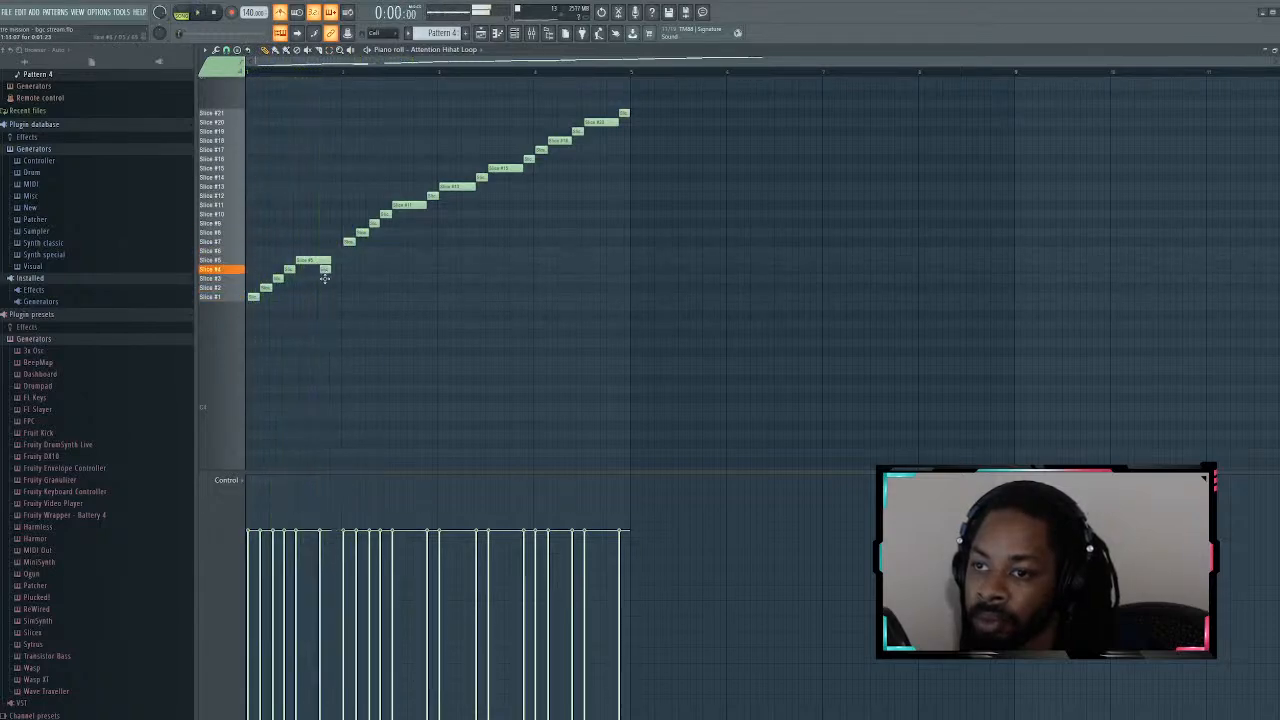
key("space")
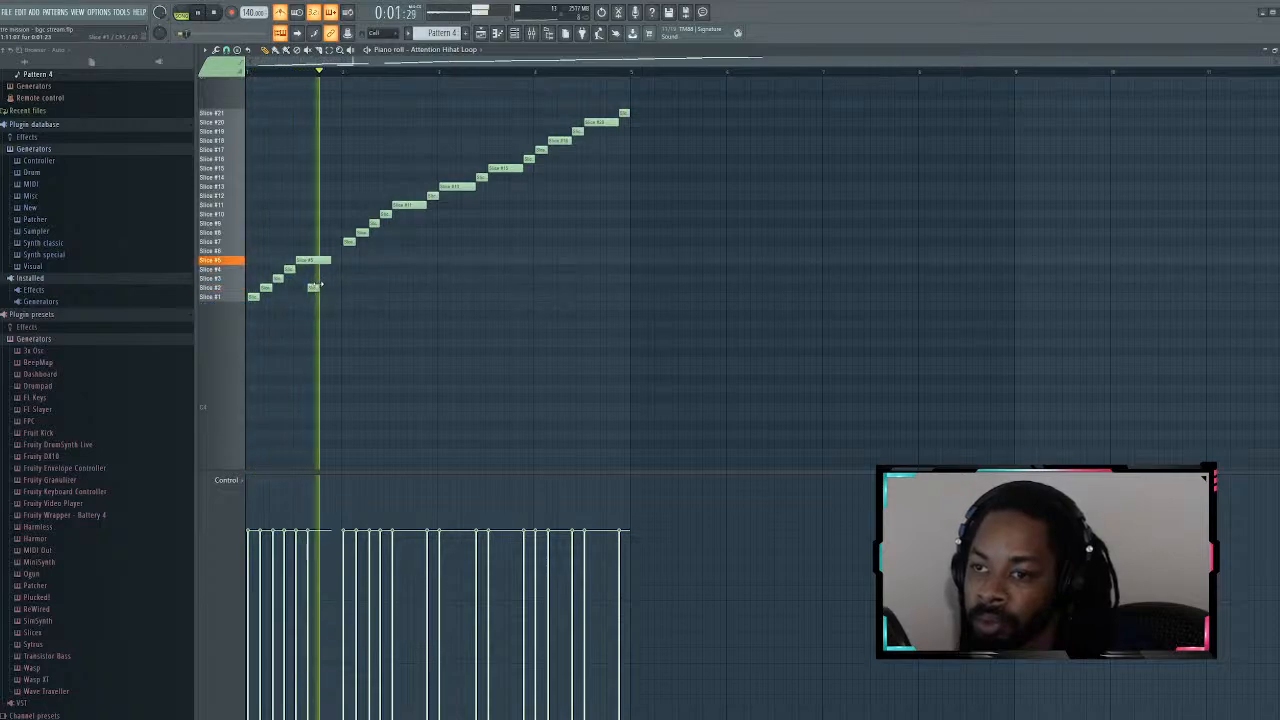
left_click(337, 271)
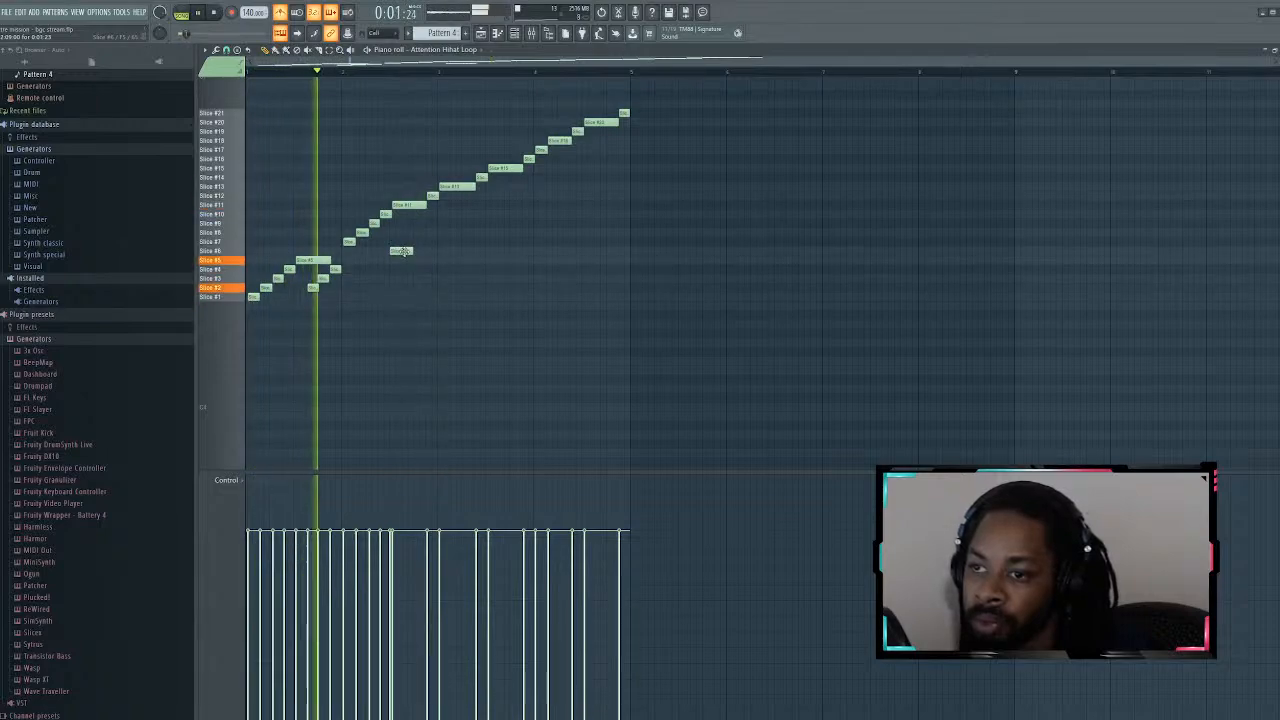
left_click_drag(398, 250, 382, 254)
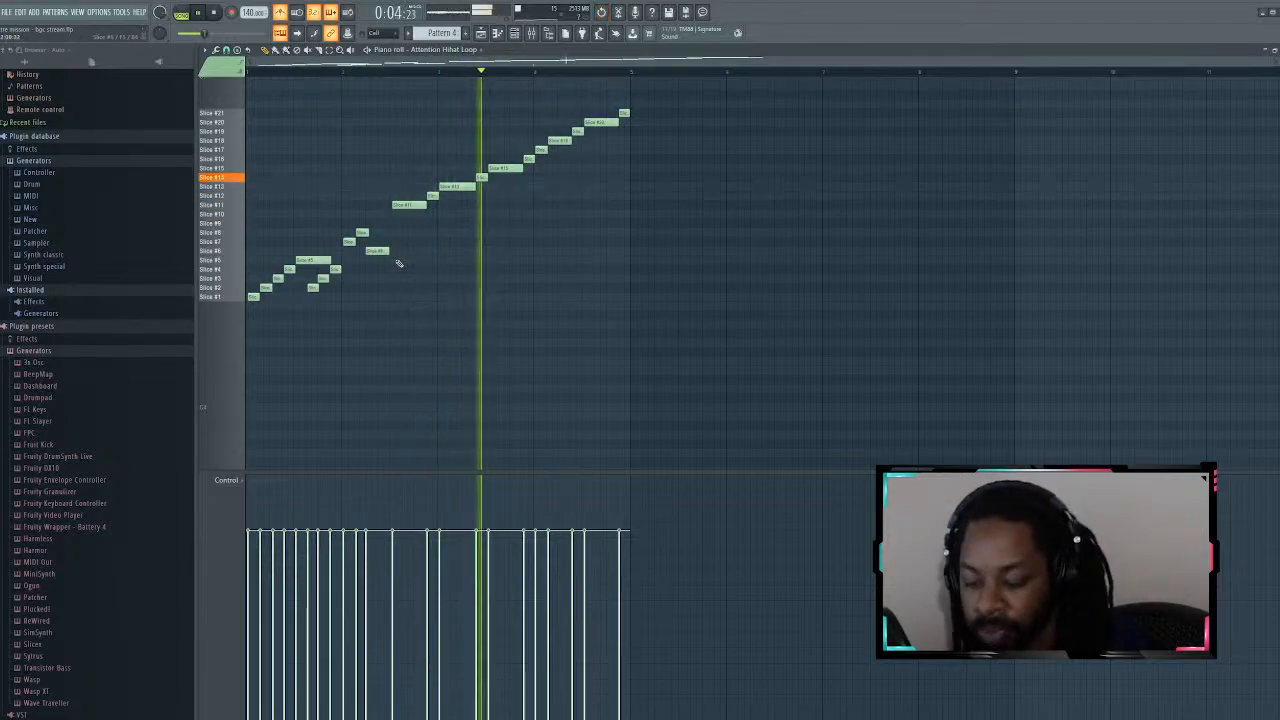
key("ctrl+alt+z")
key("ctrl+alt+z")
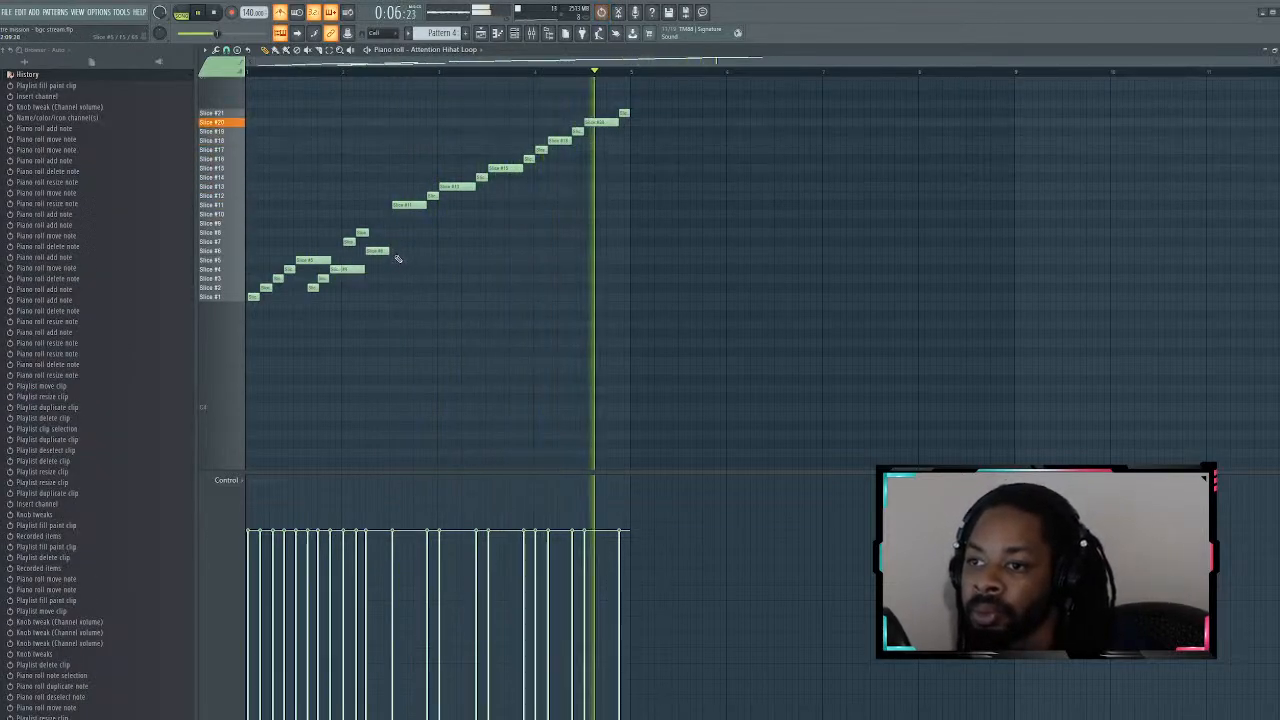
key("ctrl+z")
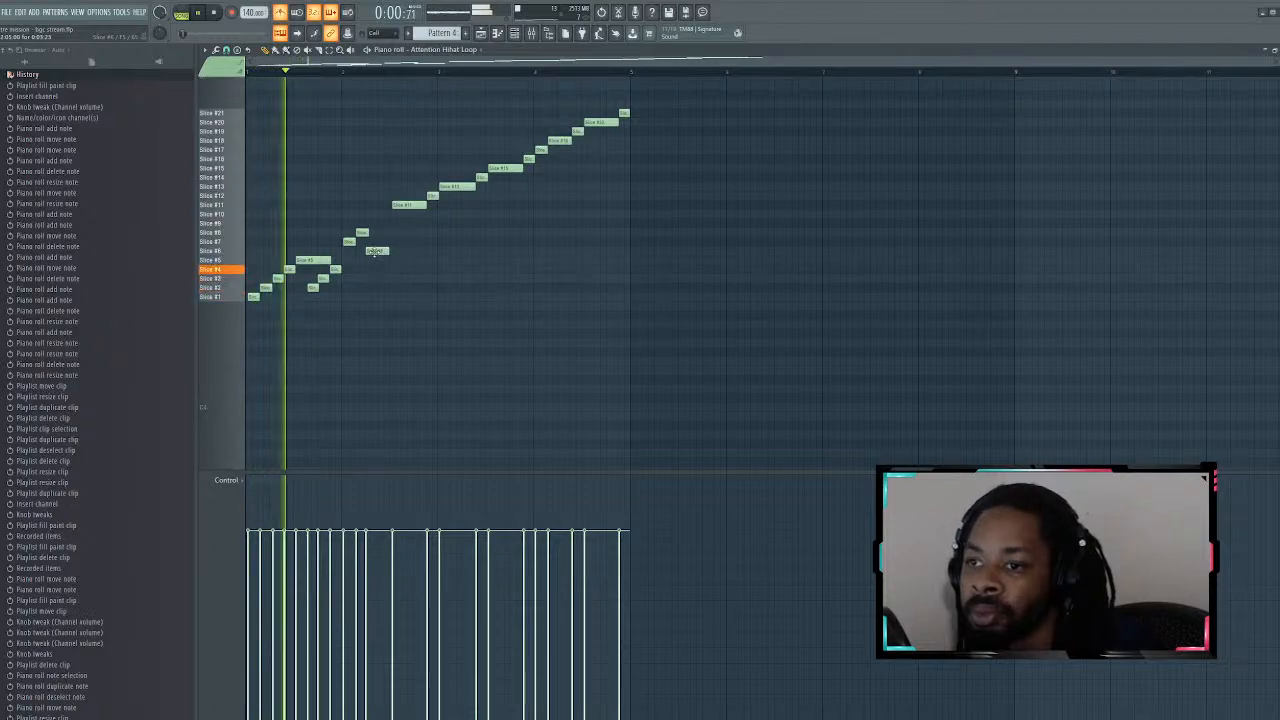
Step: Follow the Slice #8 note in bar 2 with short descending Slice #7 and Slice #6 notes, checking them by playback
left_click(387, 232)
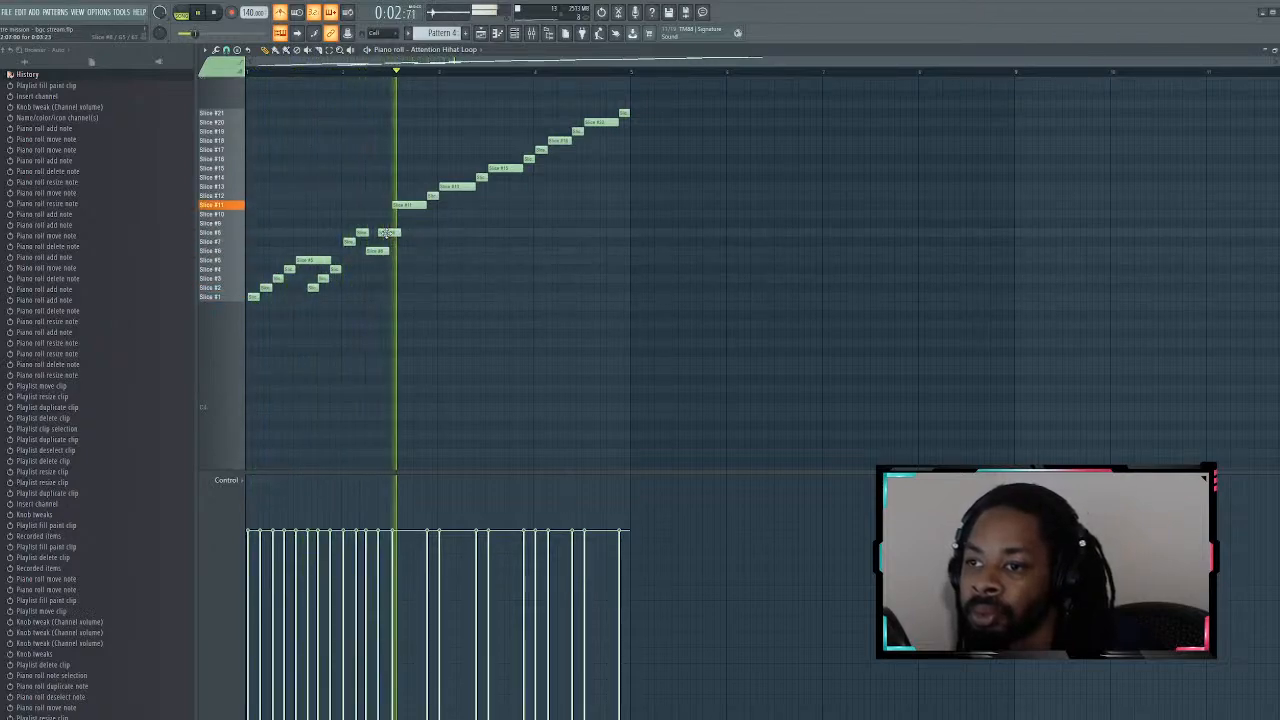
key("space")
key("space")
mouse_move(376, 251)
left_mouse_down()
mouse_move(388, 251)
mouse_move(376, 245)
left_mouse_up()
key("space")
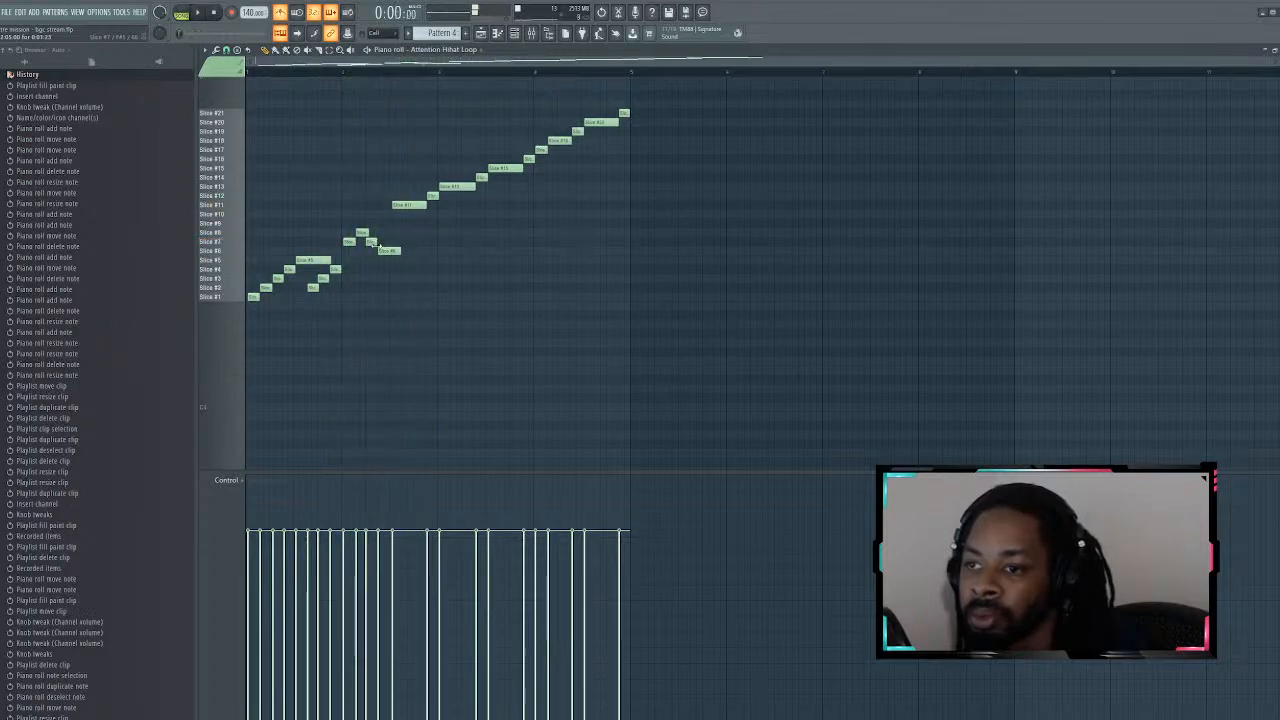
key("space")
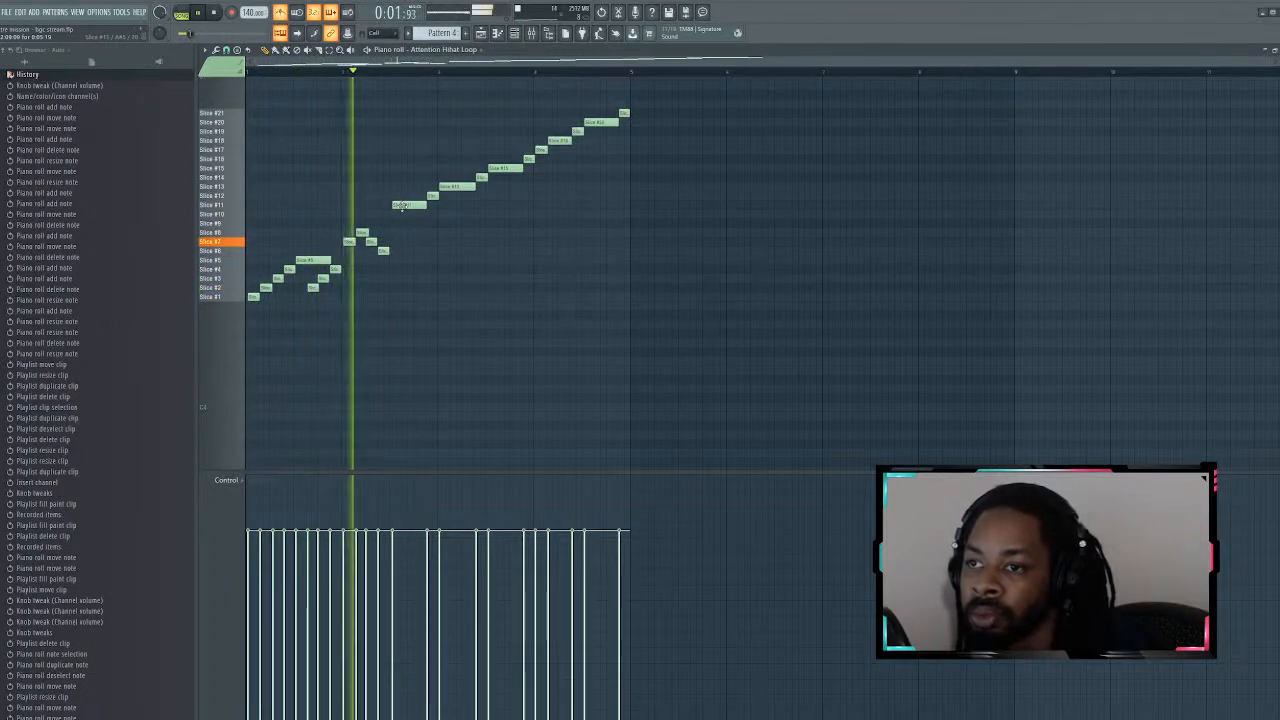
Step: Nudge the Slice #11 note in bar 2 slightly earlier so it follows the short Slice #6 note, and play the pattern
left_click_drag(401, 207, 391, 205)
key("space")
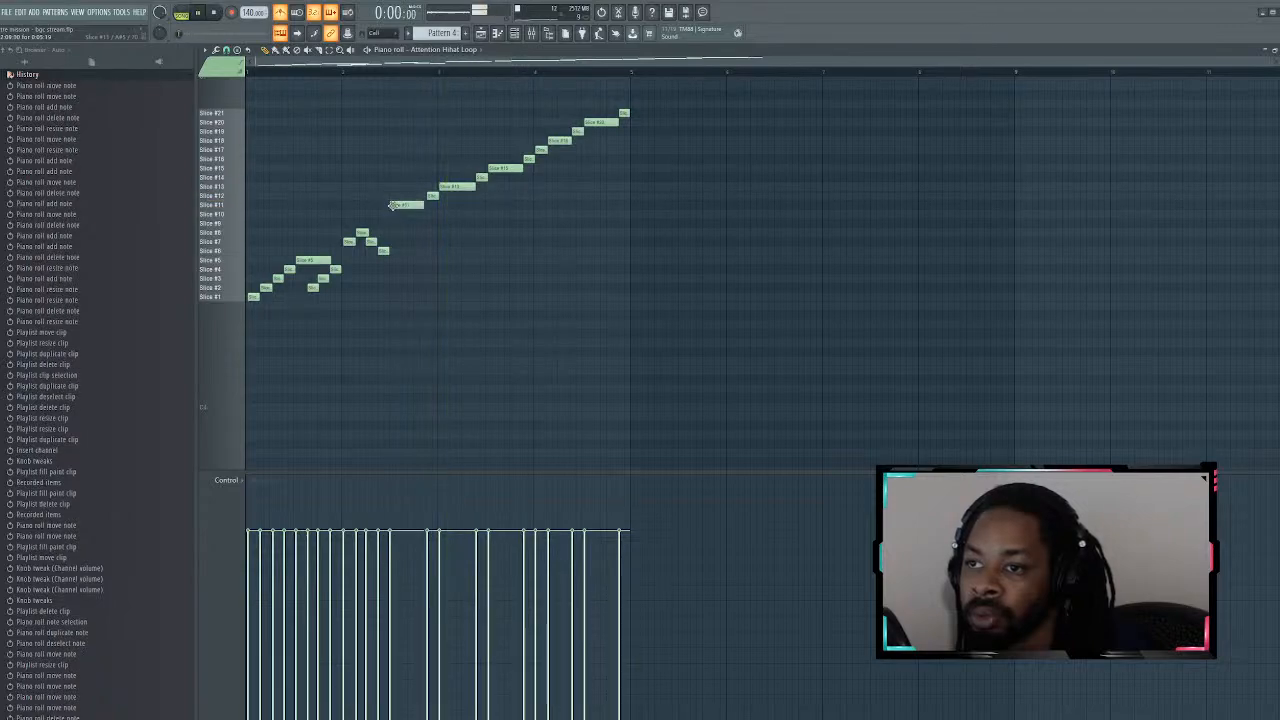
key("space")
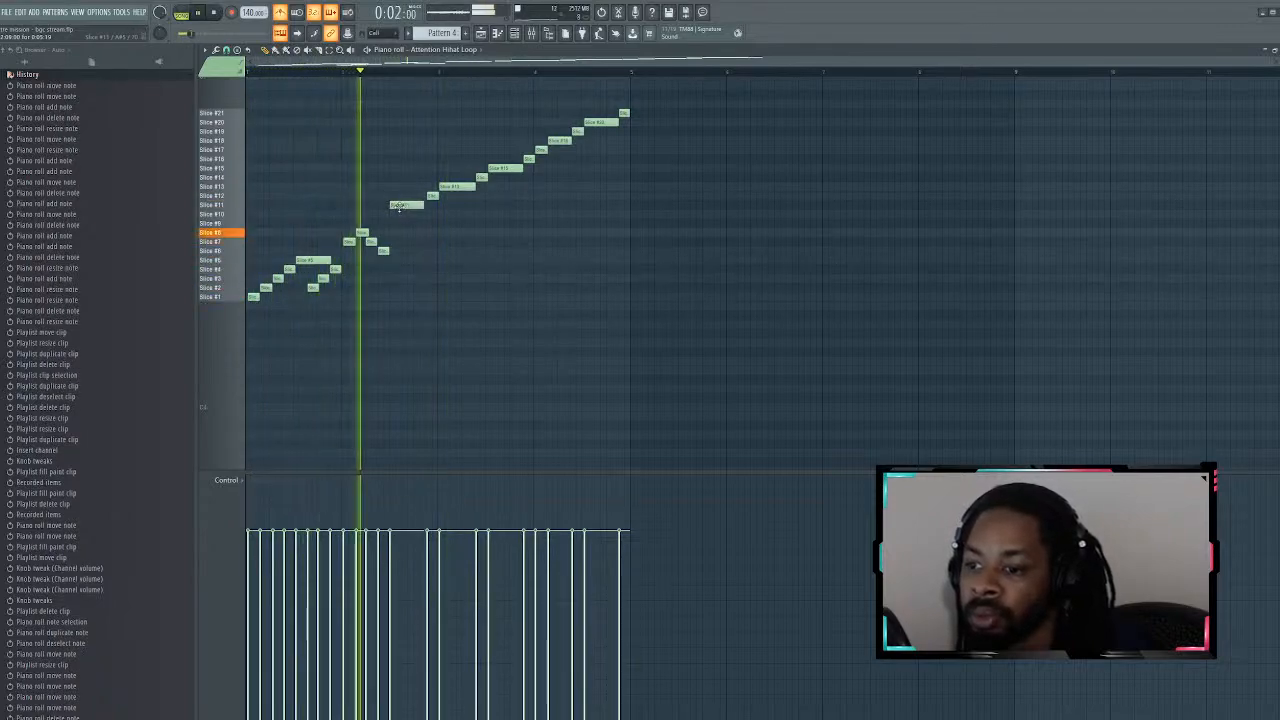
key("space")
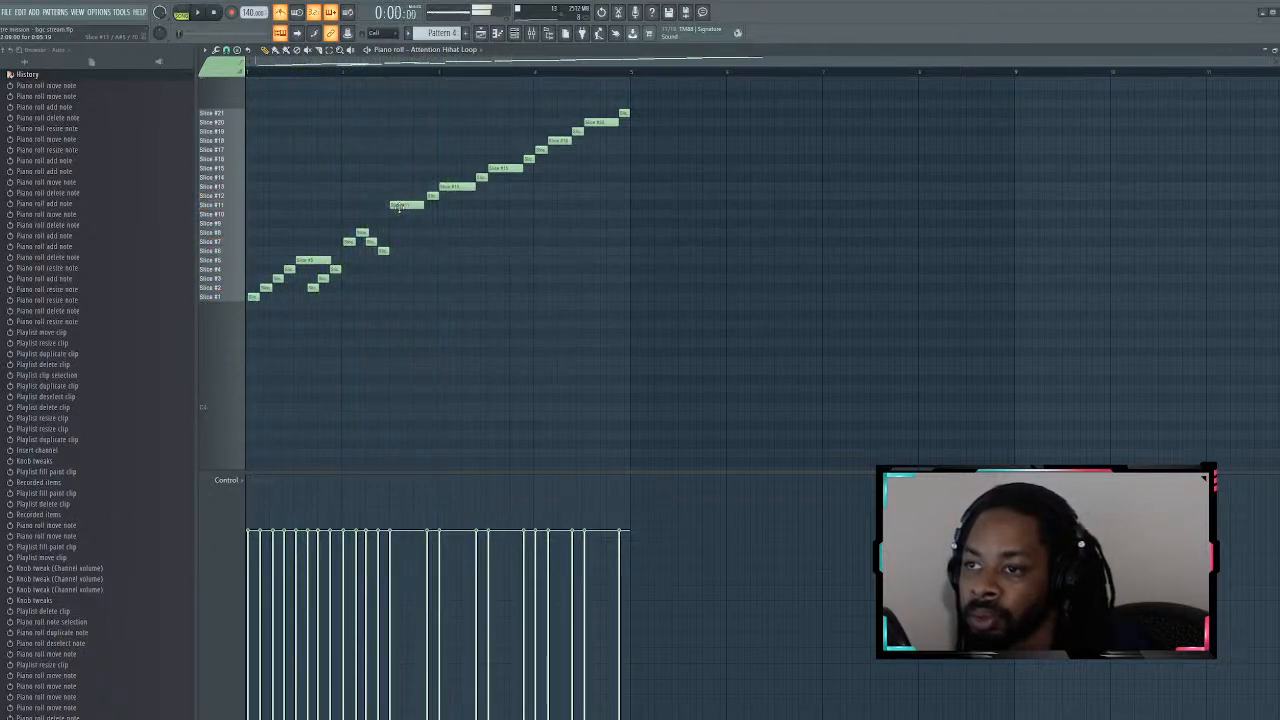
key("space")
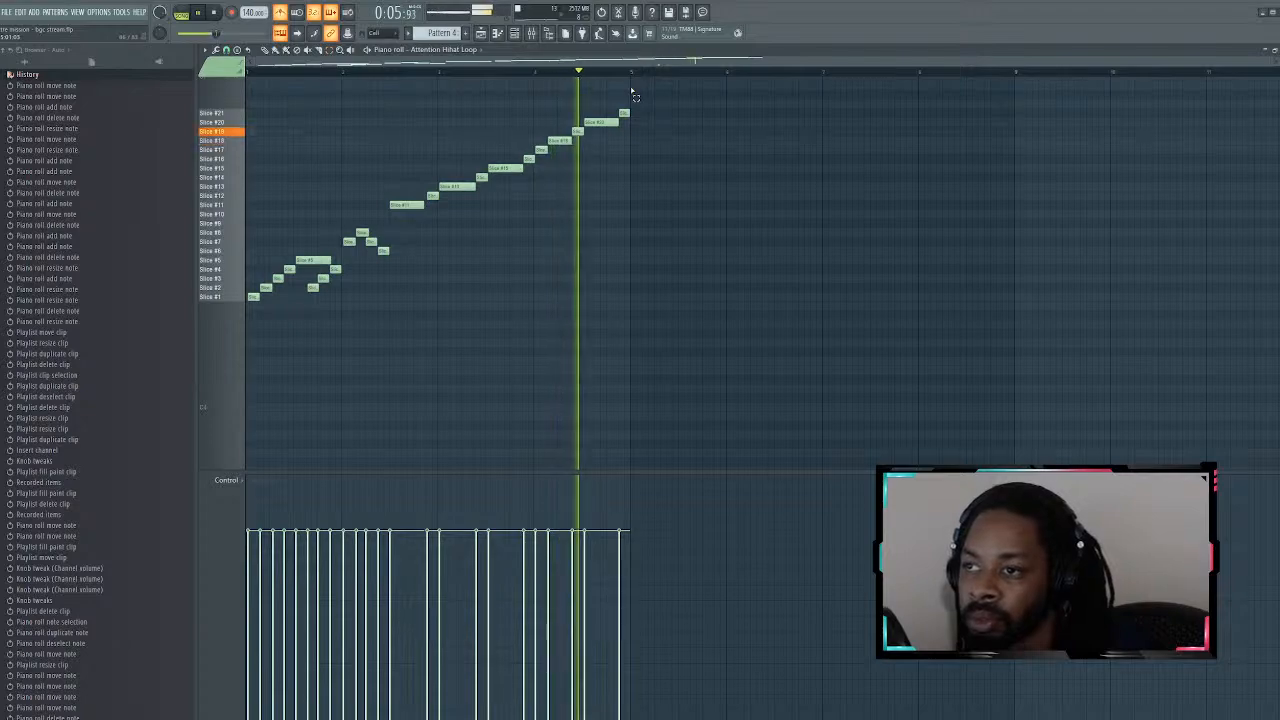
Step: Select all the hi-hat notes and raise their velocities to the maximum
left_click_drag(628, 100, 208, 370)
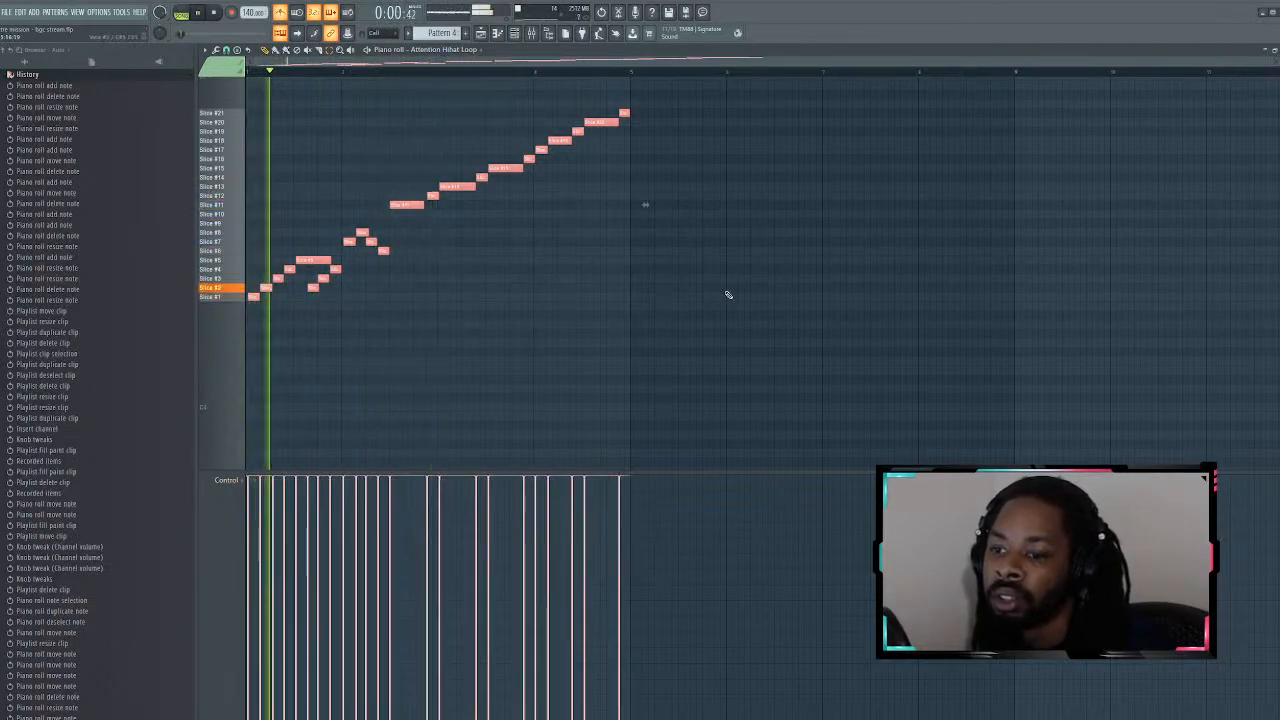
scroll(250, 258, "up", 5)
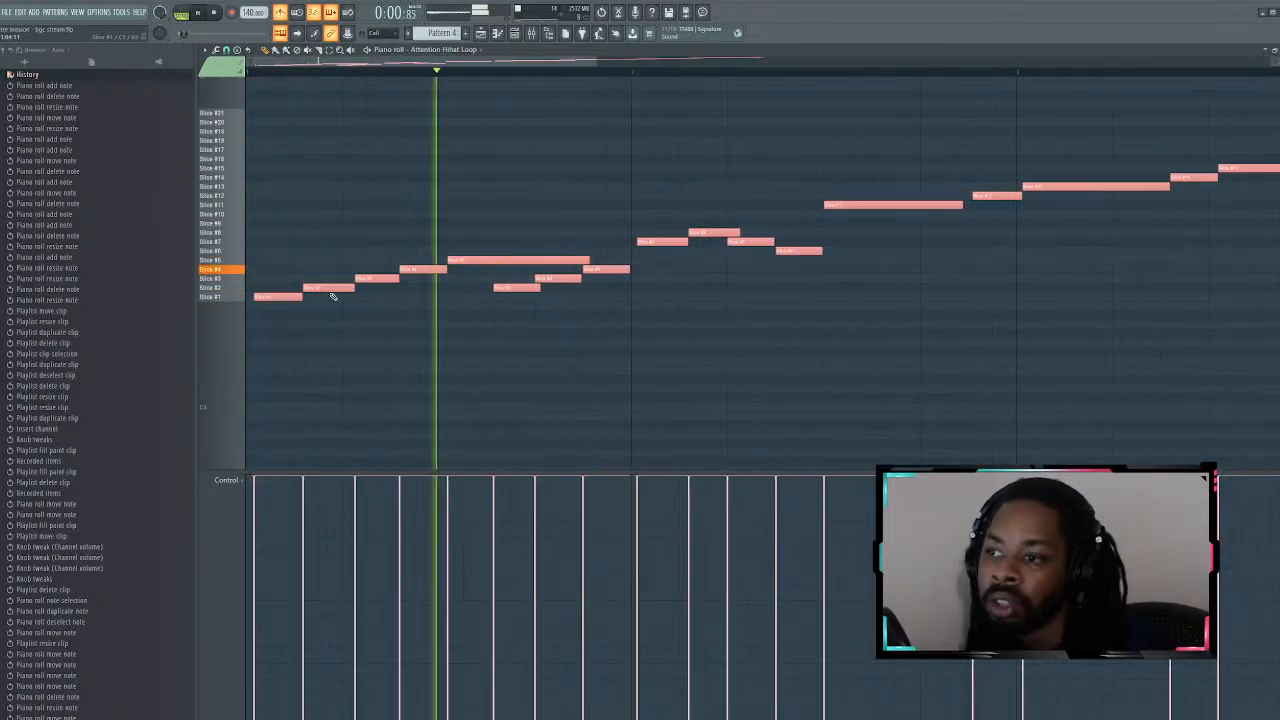
scroll(330, 295, "down", 3)
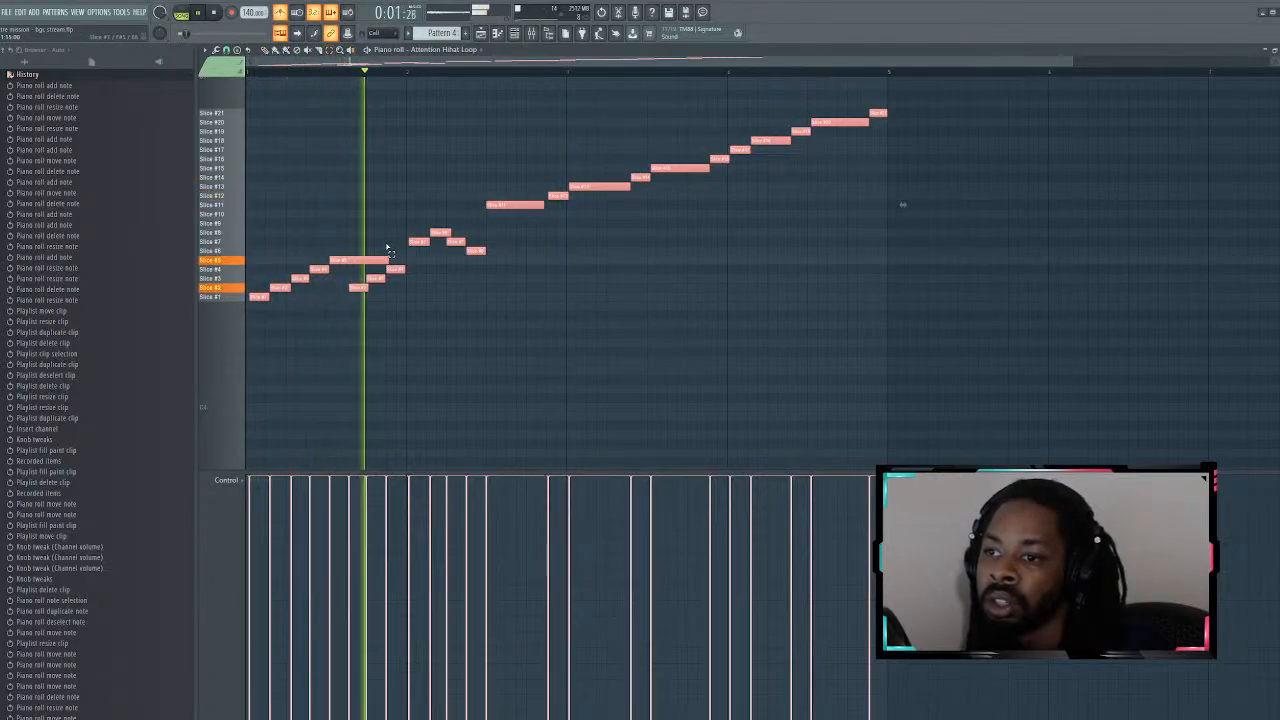
Step: Select the first five hi-hat notes, shift them slightly earlier onto the start of bar 1, and play the pattern
mouse_move(352, 241)
left_mouse_down()
mouse_move(263, 294)
mouse_move(258, 311)
mouse_move(326, 240)
mouse_move(340, 242)
left_mouse_up()
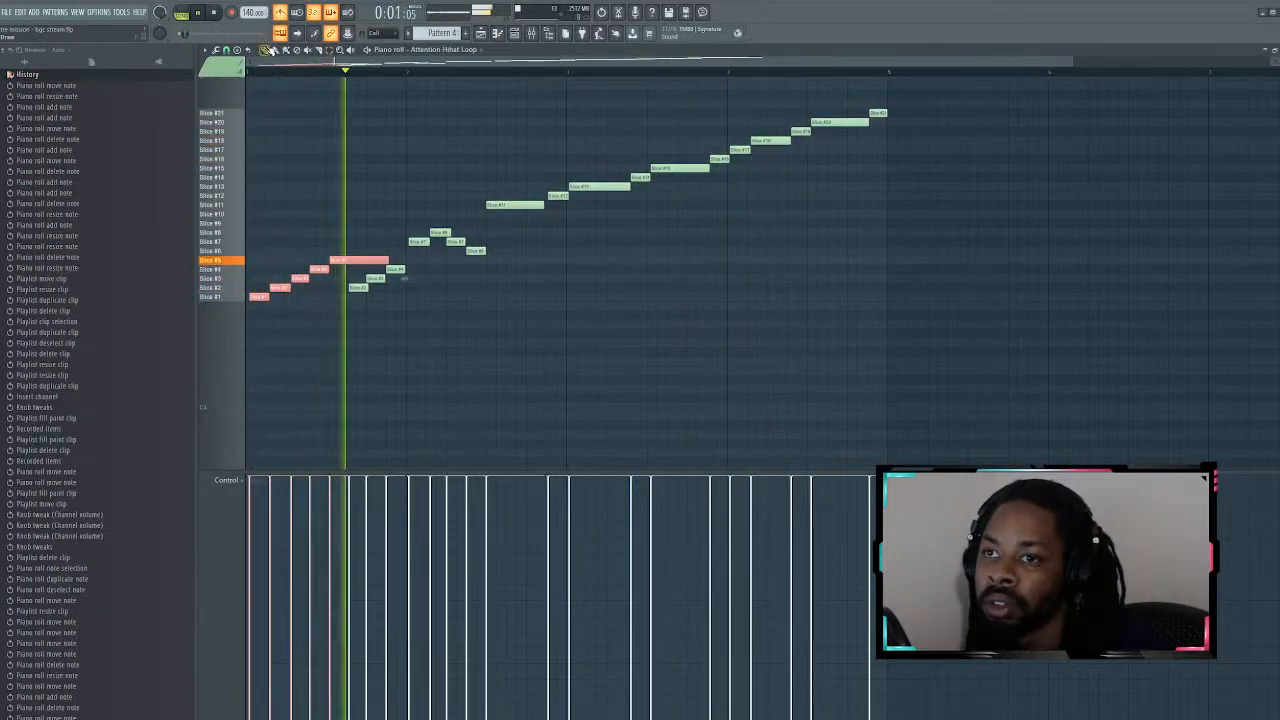
left_click(259, 297)
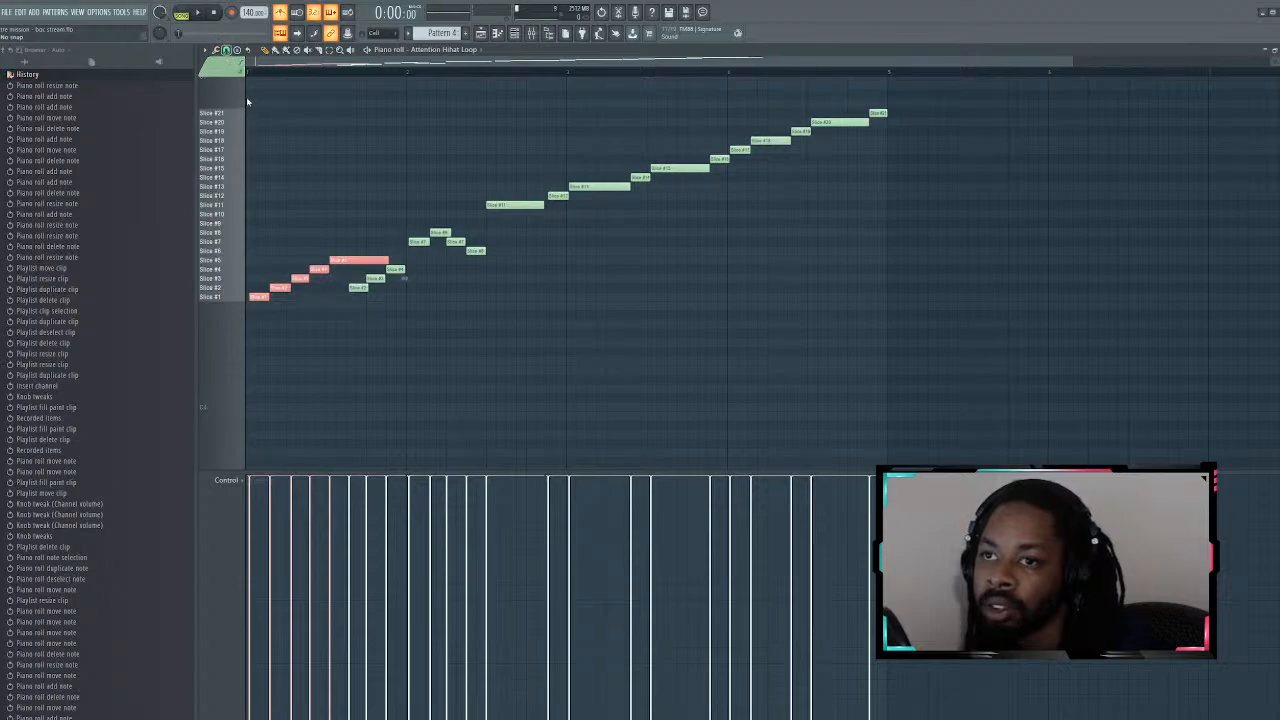
scroll(253, 300, "up", 5)
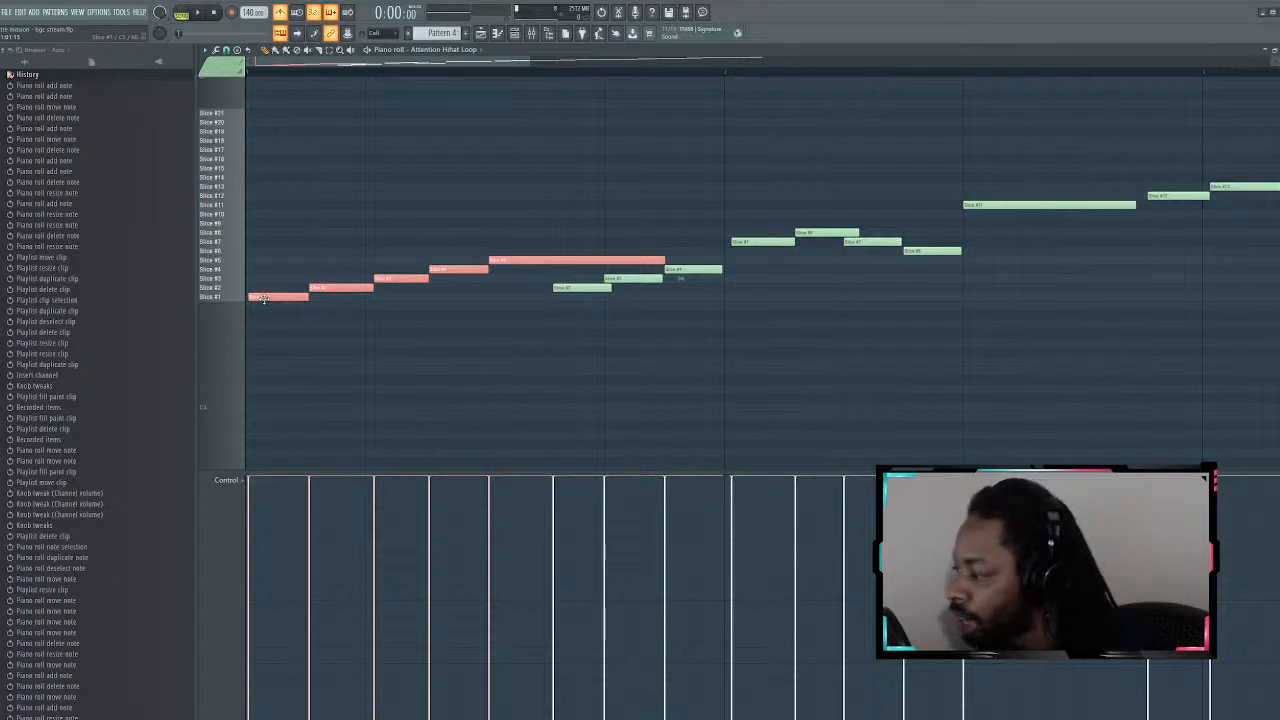
scroll(281, 262, "down", 4)
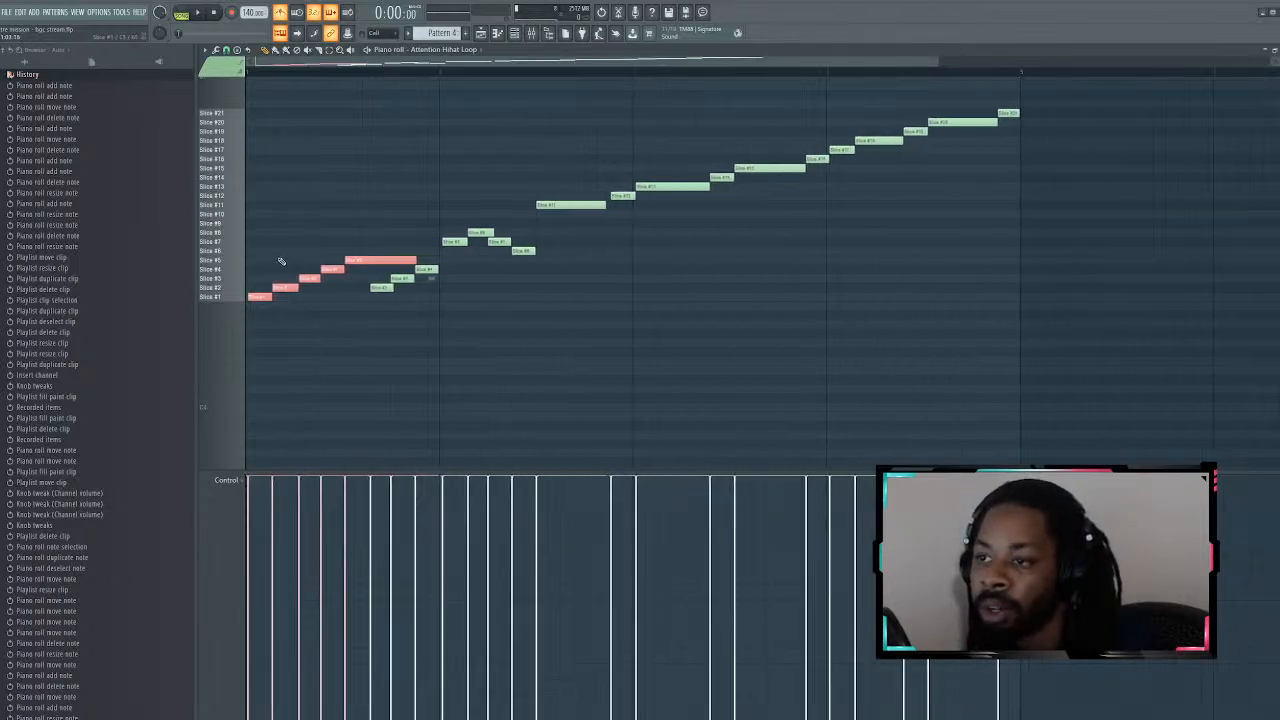
key("space")
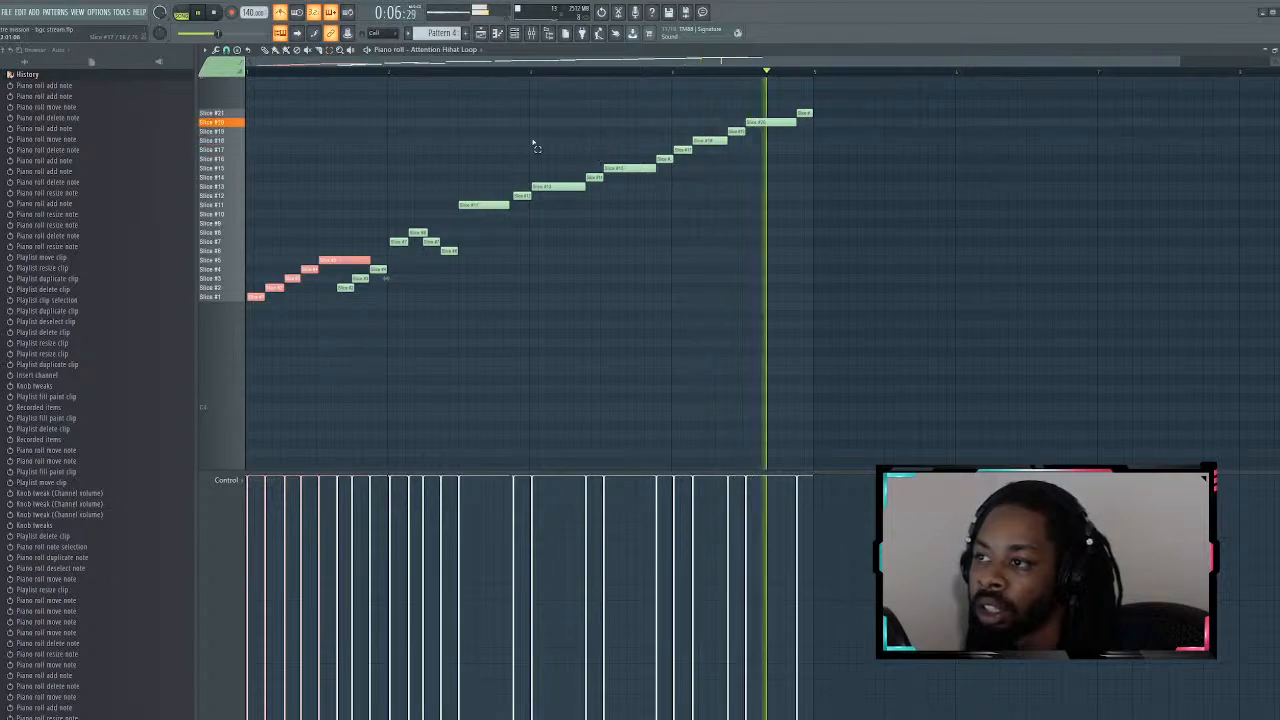
Step: Select the notes from Slice #13 to Slice #21 and shift them slightly earlier to line up with bar 3
left_click_drag(556, 88, 826, 280)
key("space")
scroll(1037, 149, "up", 5)
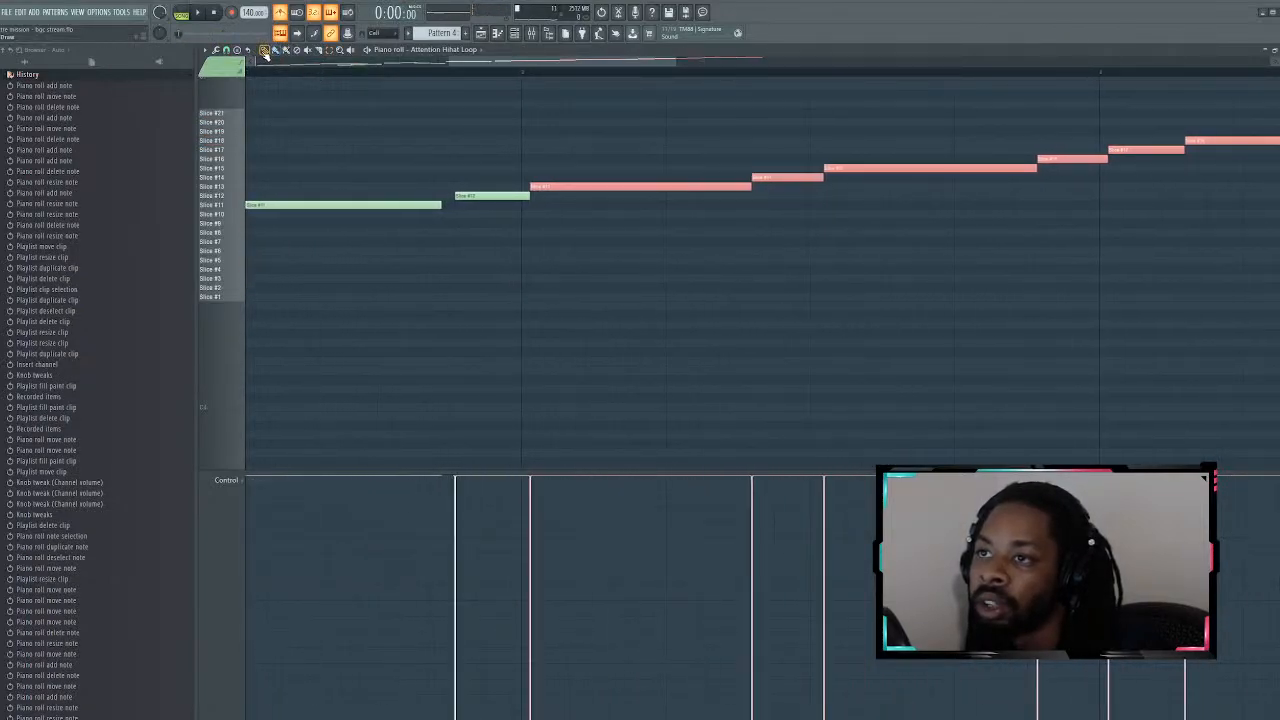
left_click_drag(550, 186, 540, 186)
key("space")
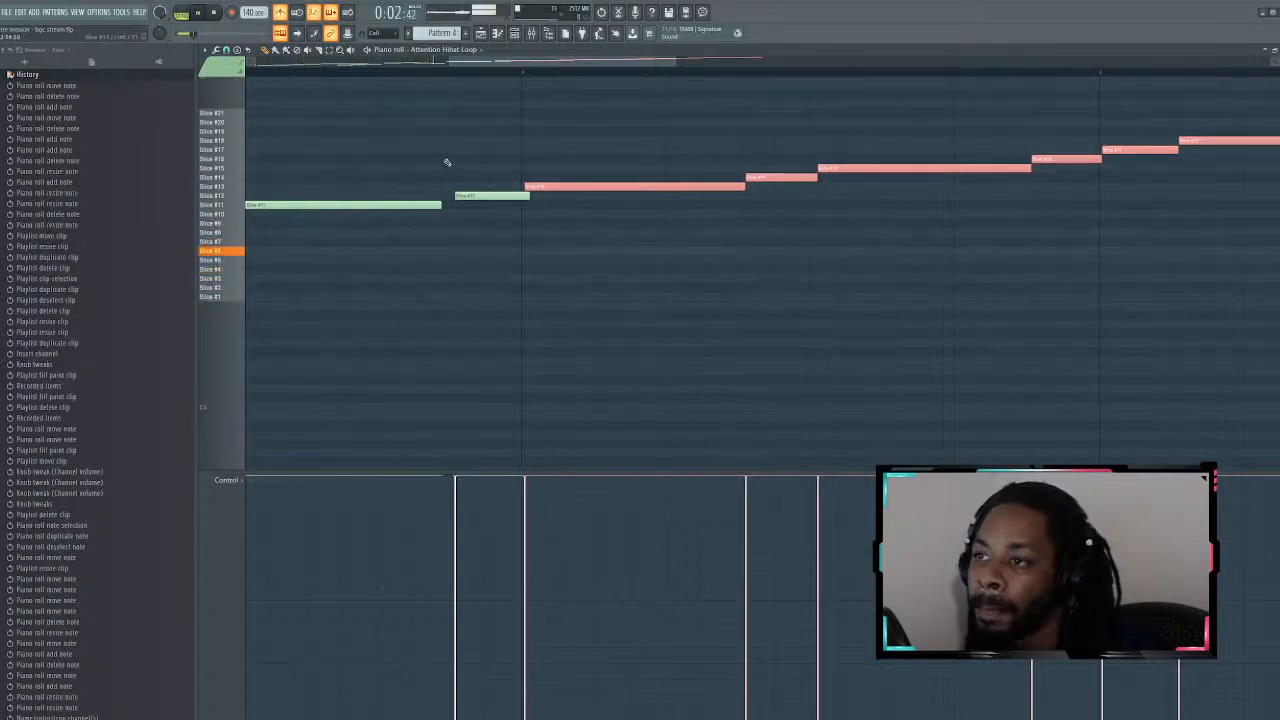
scroll(298, 172, "down", 1)
scroll(298, 172, "down", 5)
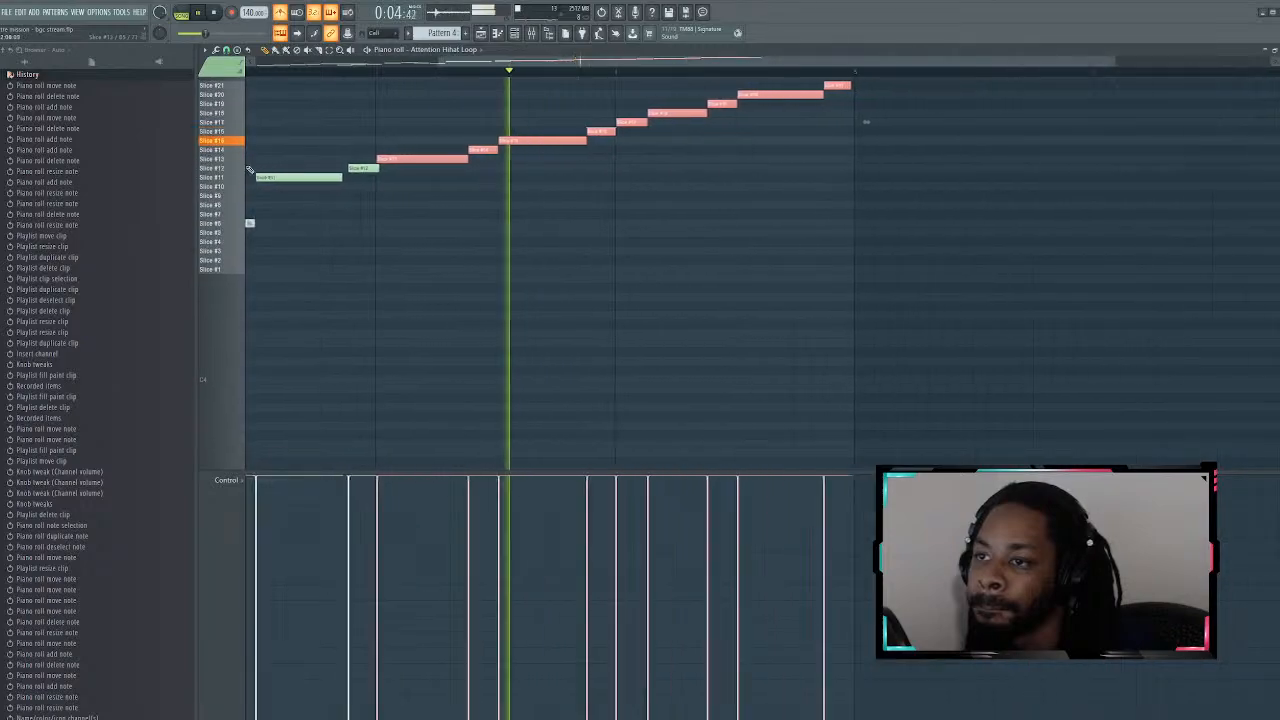
Step: Add short consecutive Slice #2 and Slice #3 notes late in bar 2, beneath the long Slice #11 note
key("space")
left_click(468, 222)
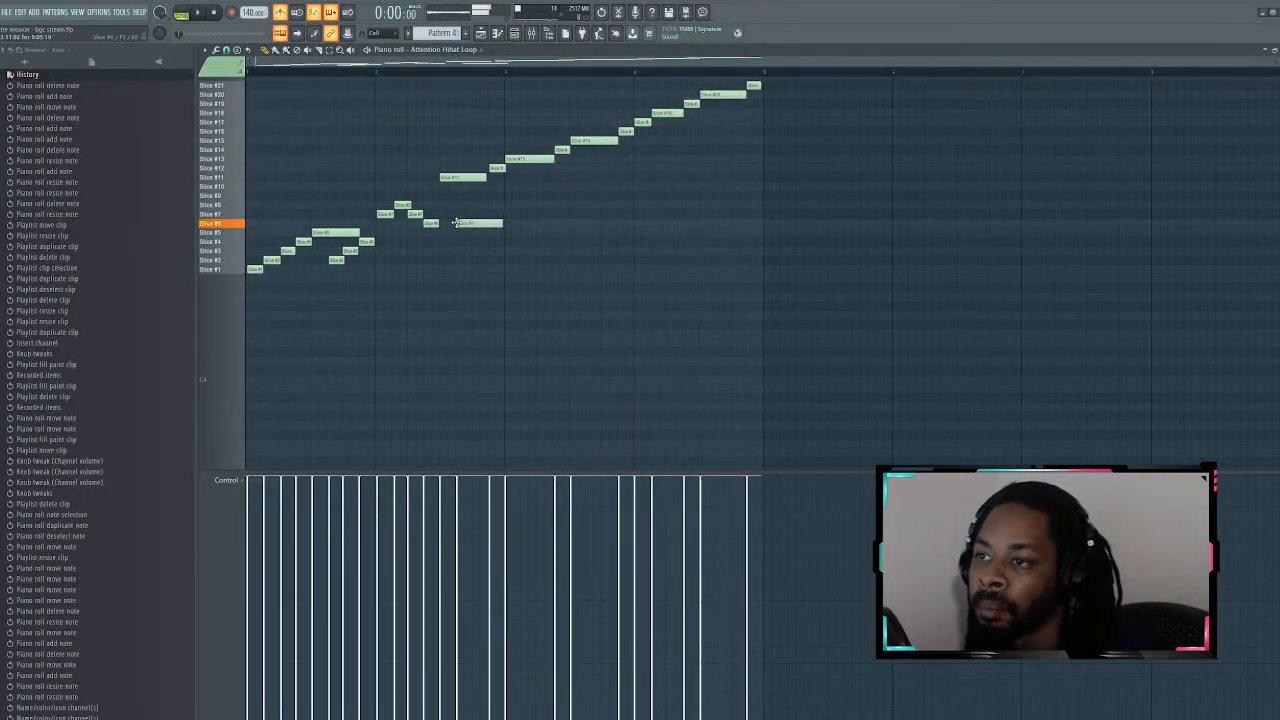
left_click_drag(468, 222, 474, 260)
key("space")
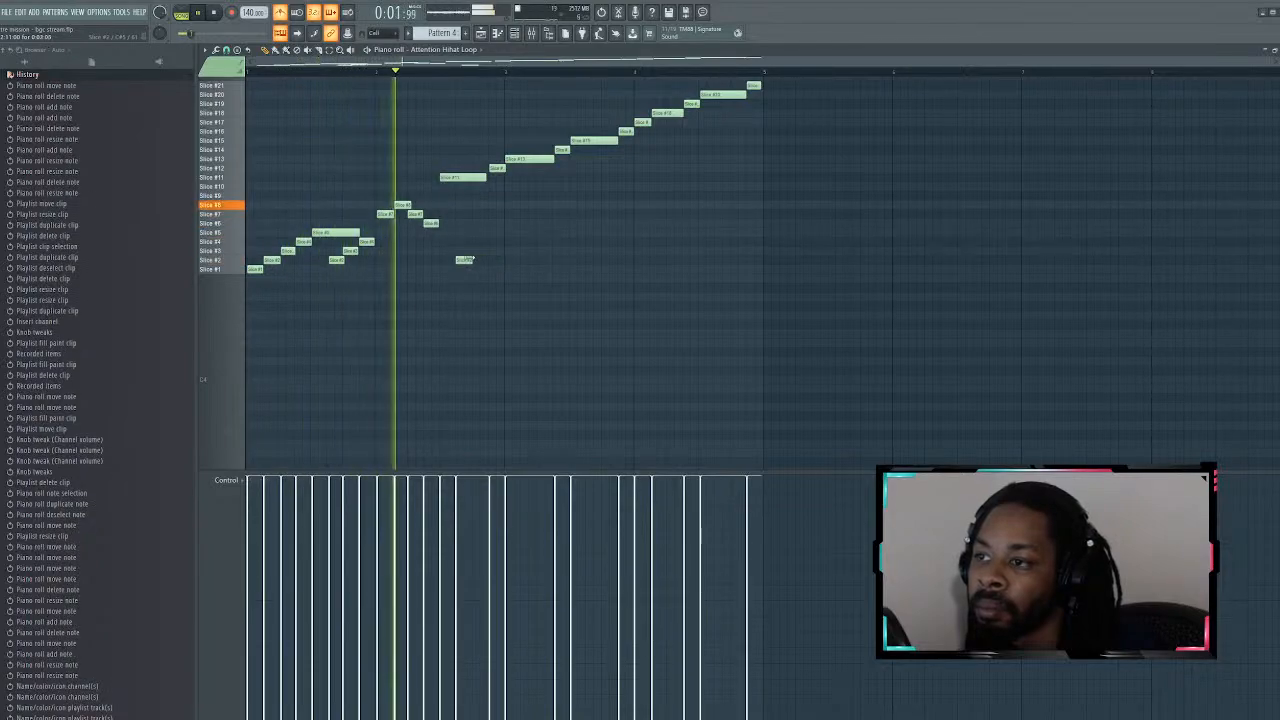
left_click(477, 250)
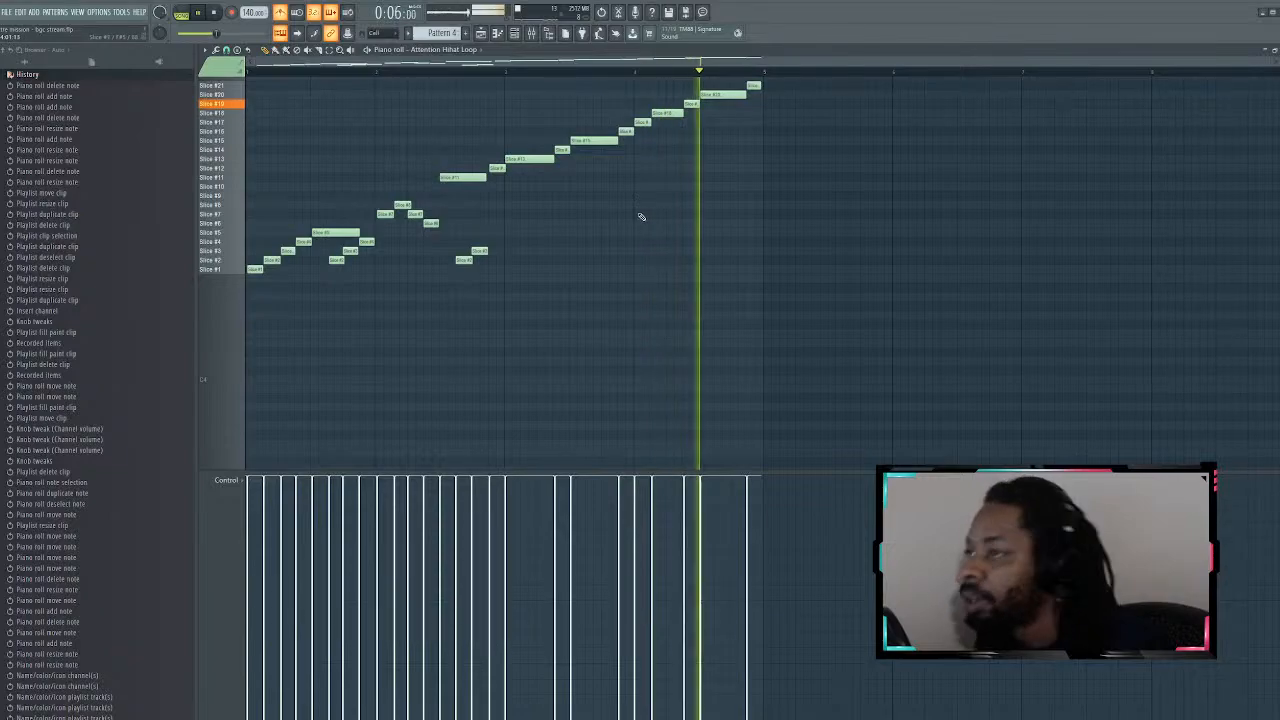
Step: Add short consecutive Slice #2 and Slice #3 notes late in bar 4, beneath the Slice #20 note, and play the pattern
left_click(514, 33)
key("space")
key("F6")
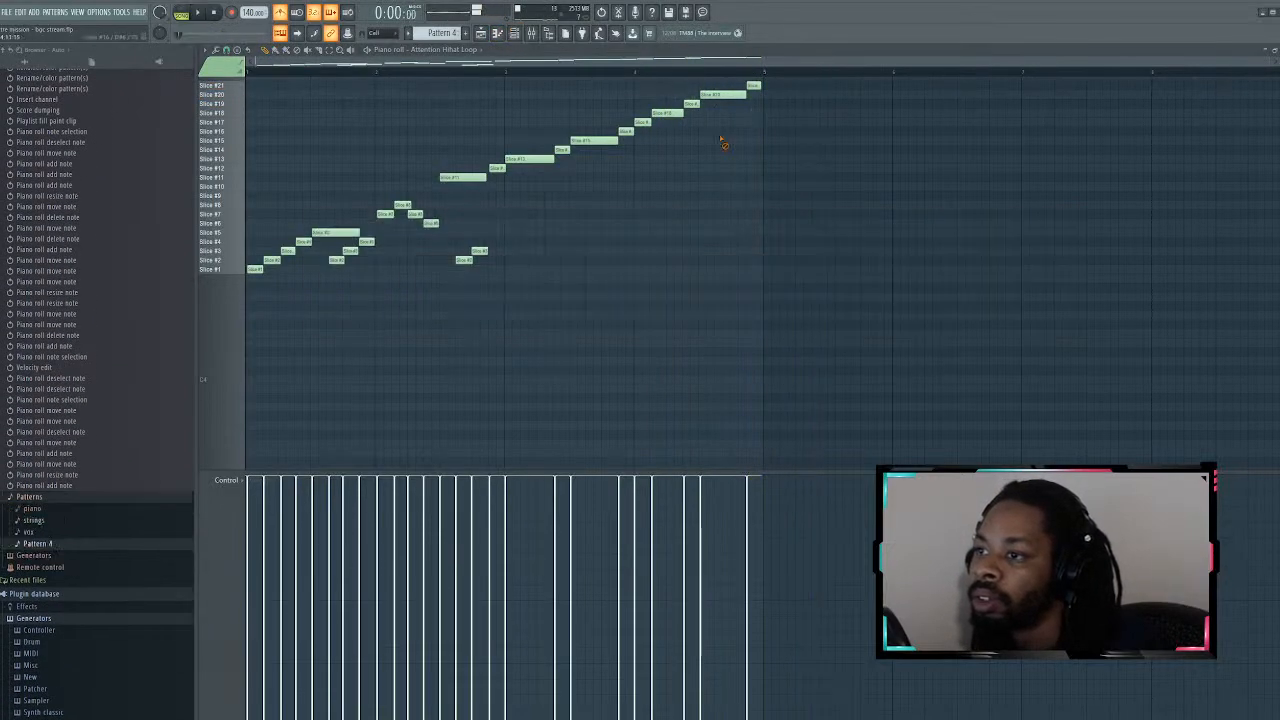
left_click(717, 259)
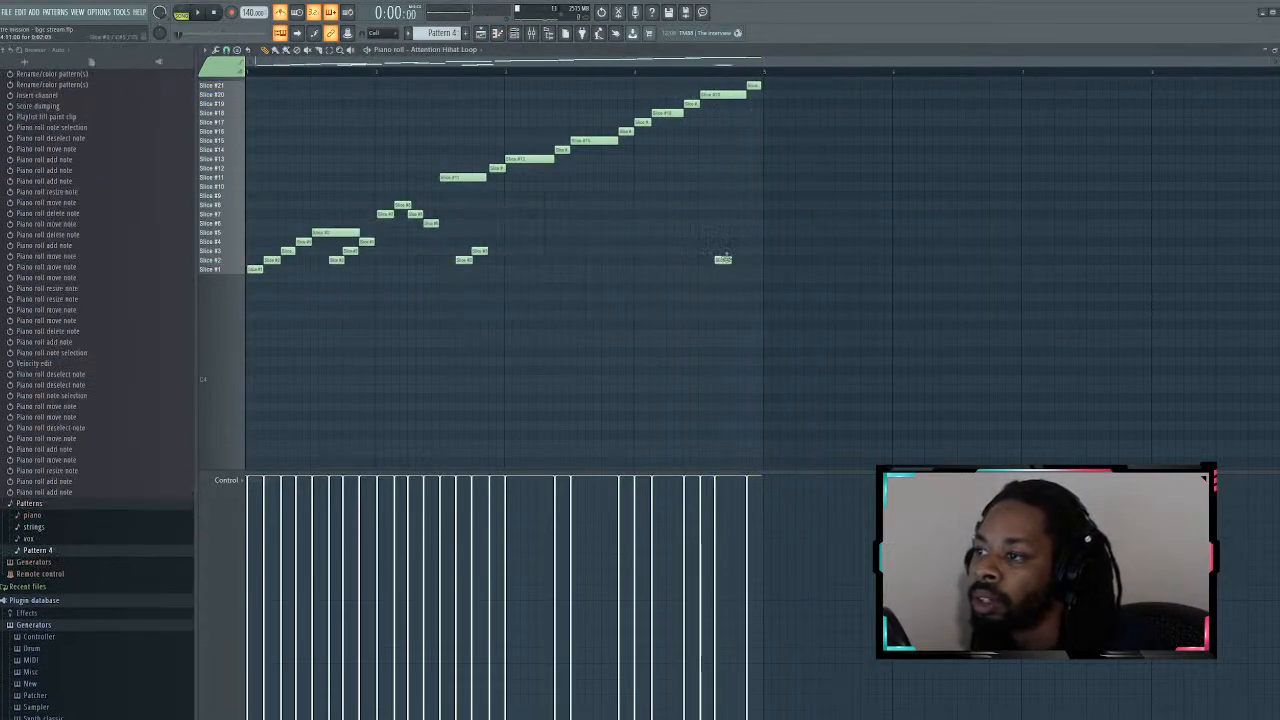
left_click(731, 250)
key("space")
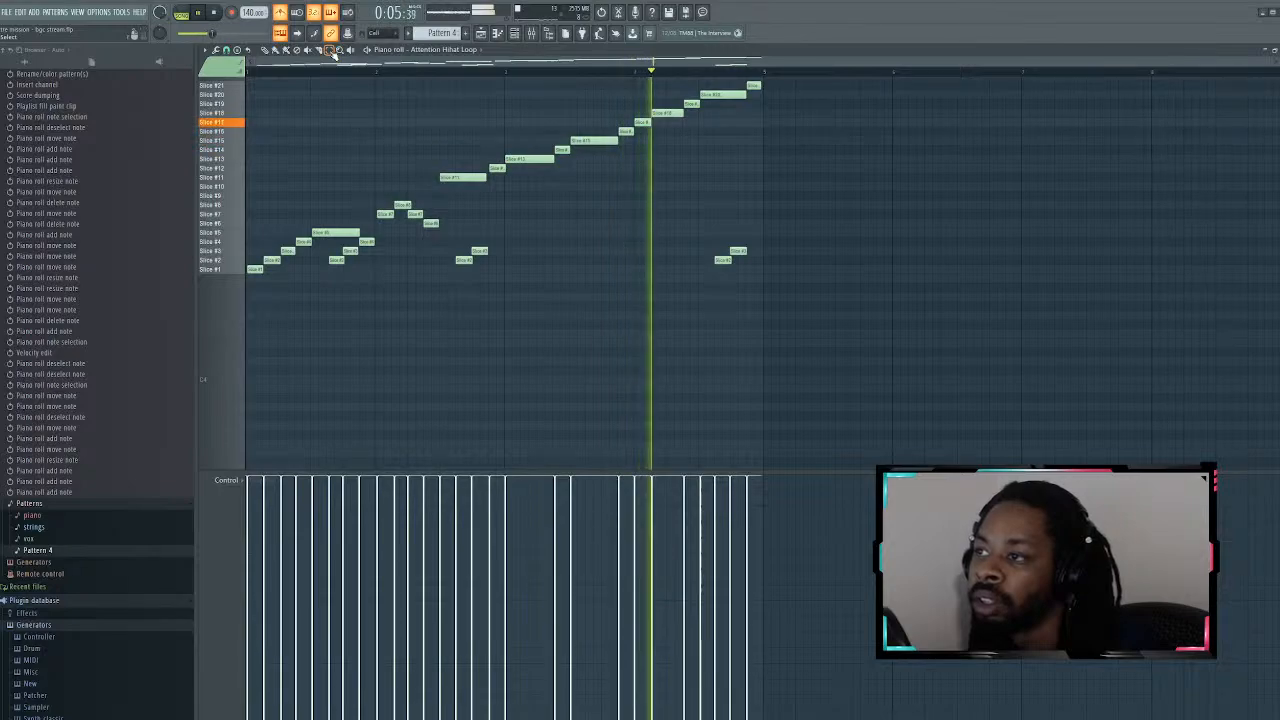
Step: Place a second Pattern 4 clip directly after the first one in the playlist, at bar 5 of the same track
key("F5")
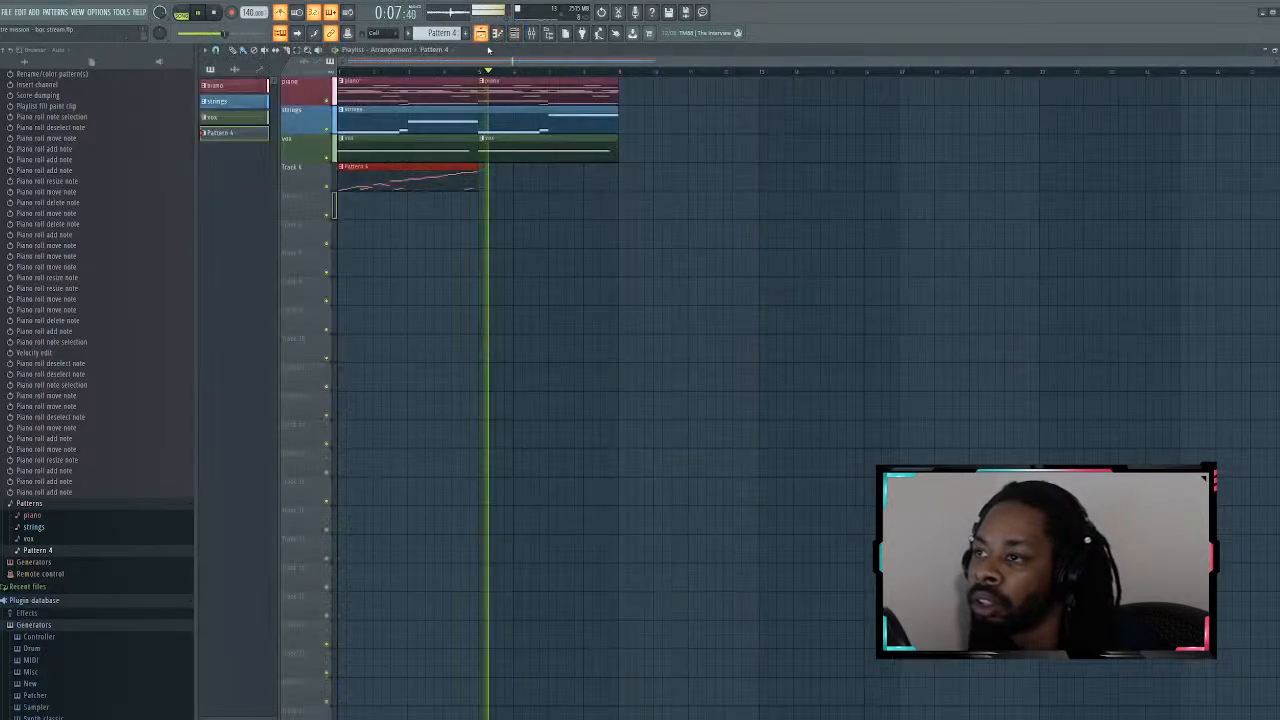
left_click(484, 180)
key("space")
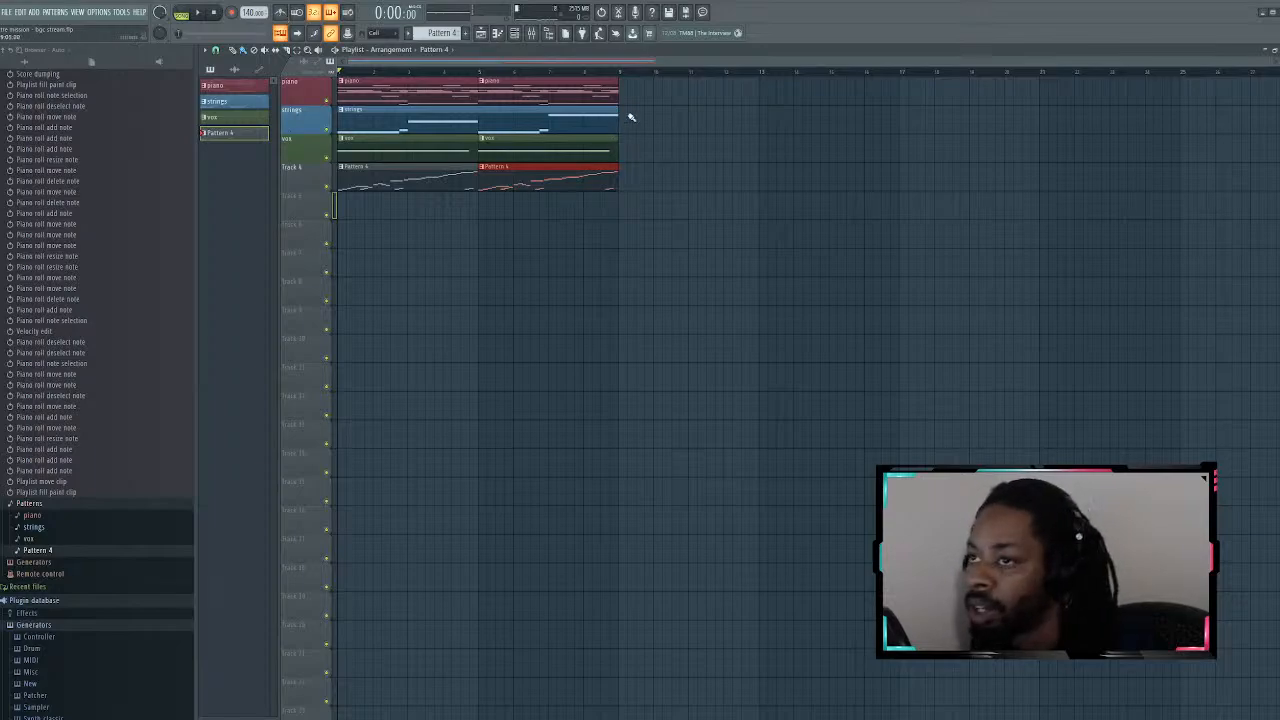
Step: Play the arrangement and set the Attention Hihat Loop channel's volume to 100% in the channel rack
left_click(514, 33)
key("space")
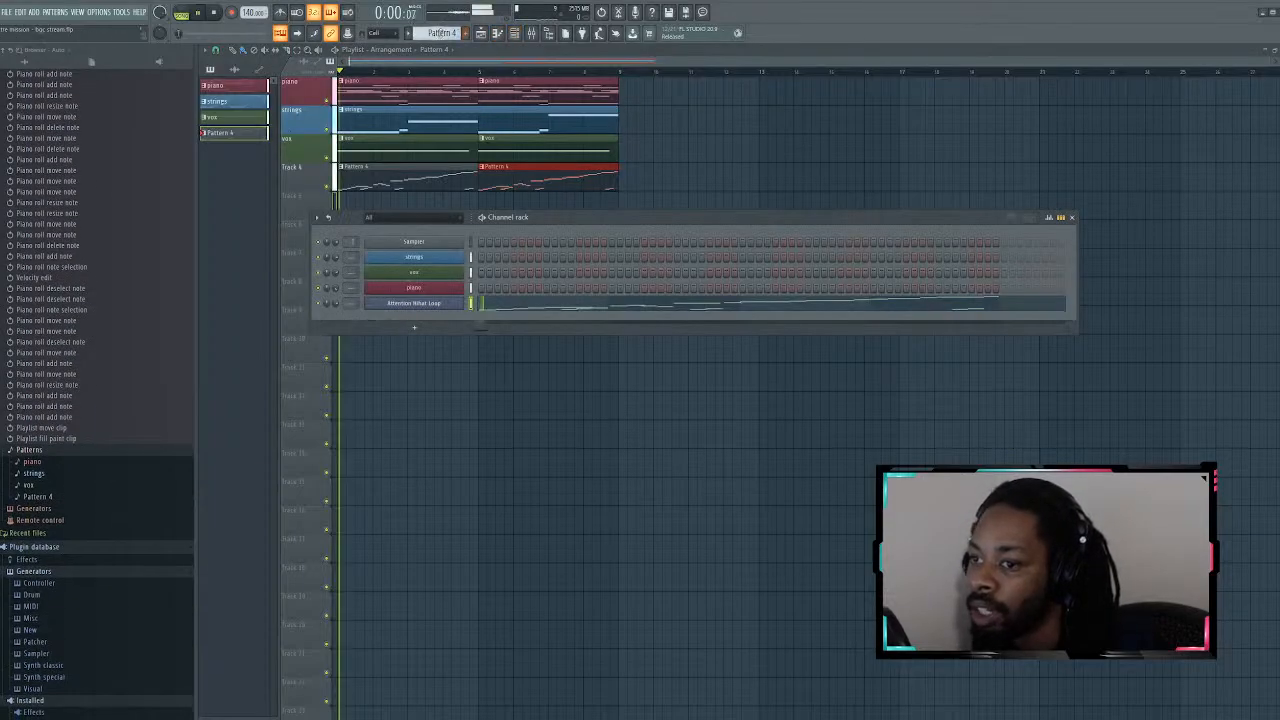
left_click_drag(337, 305, 338, 308)
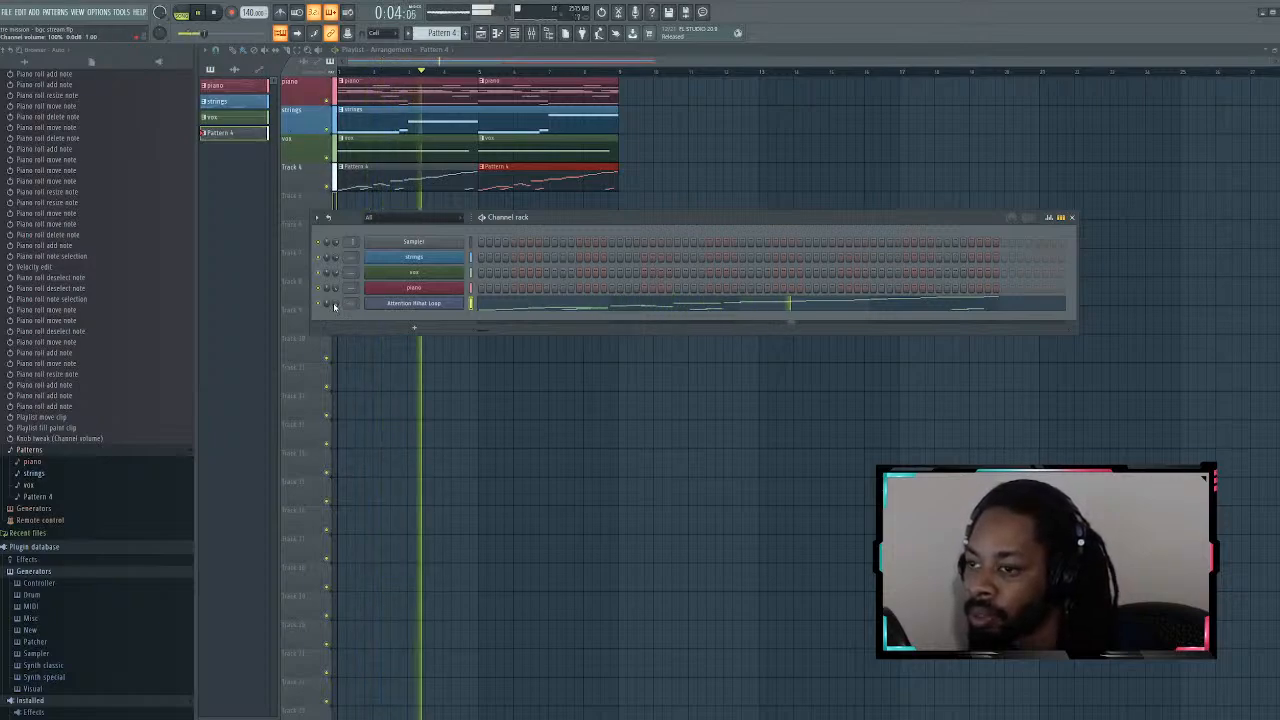
left_click(531, 33)
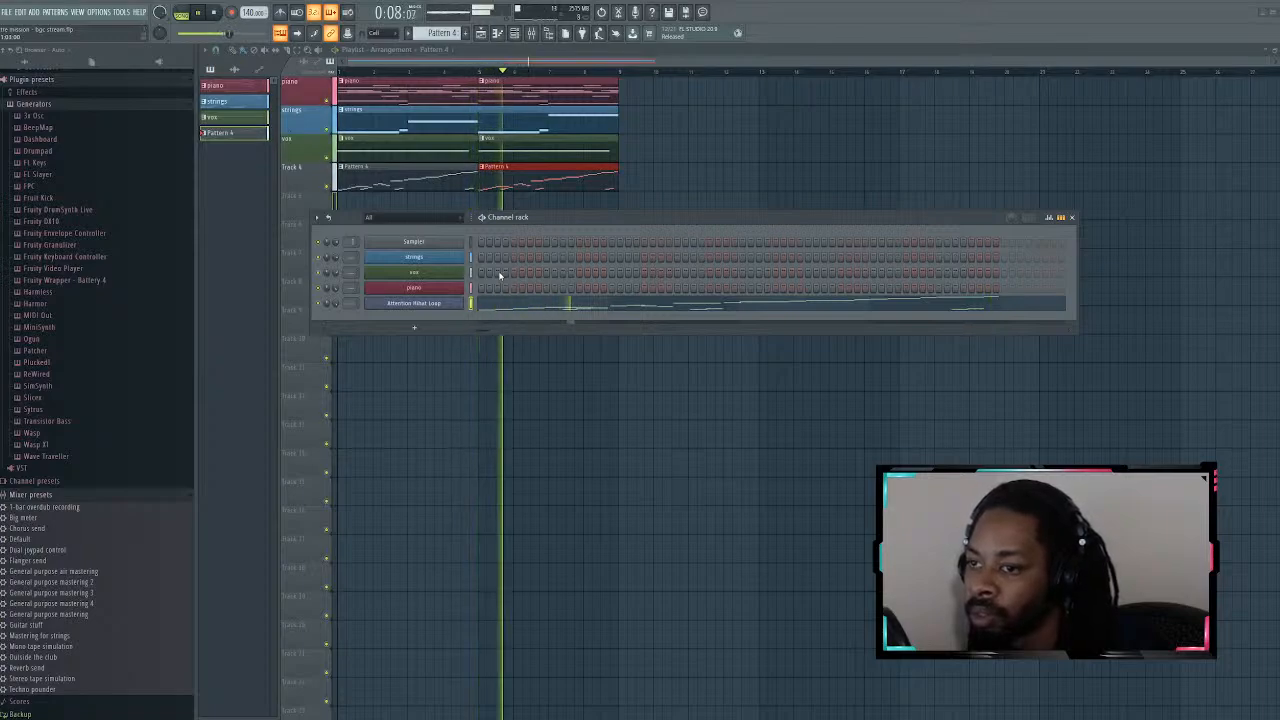
key("space")
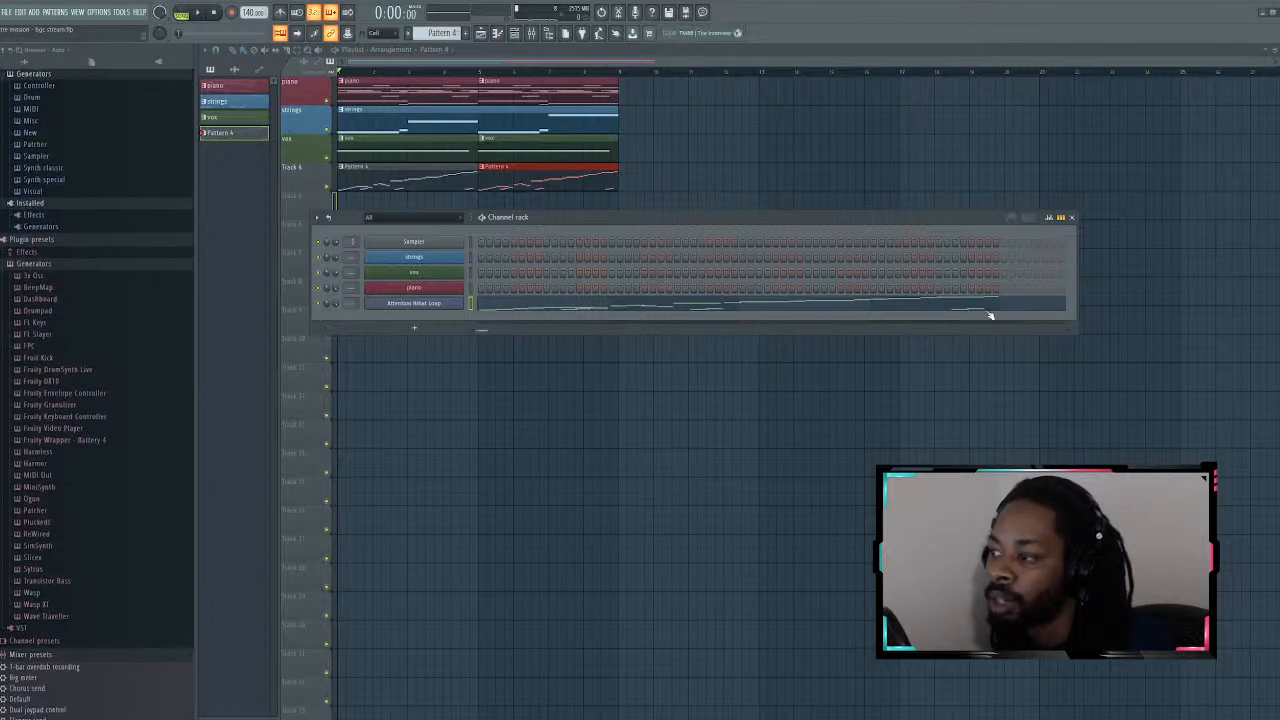
Step: Collapse the History list and the Current project folder in the browser
scroll(86, 331, "down", 10)
scroll(86, 331, "up", 10)
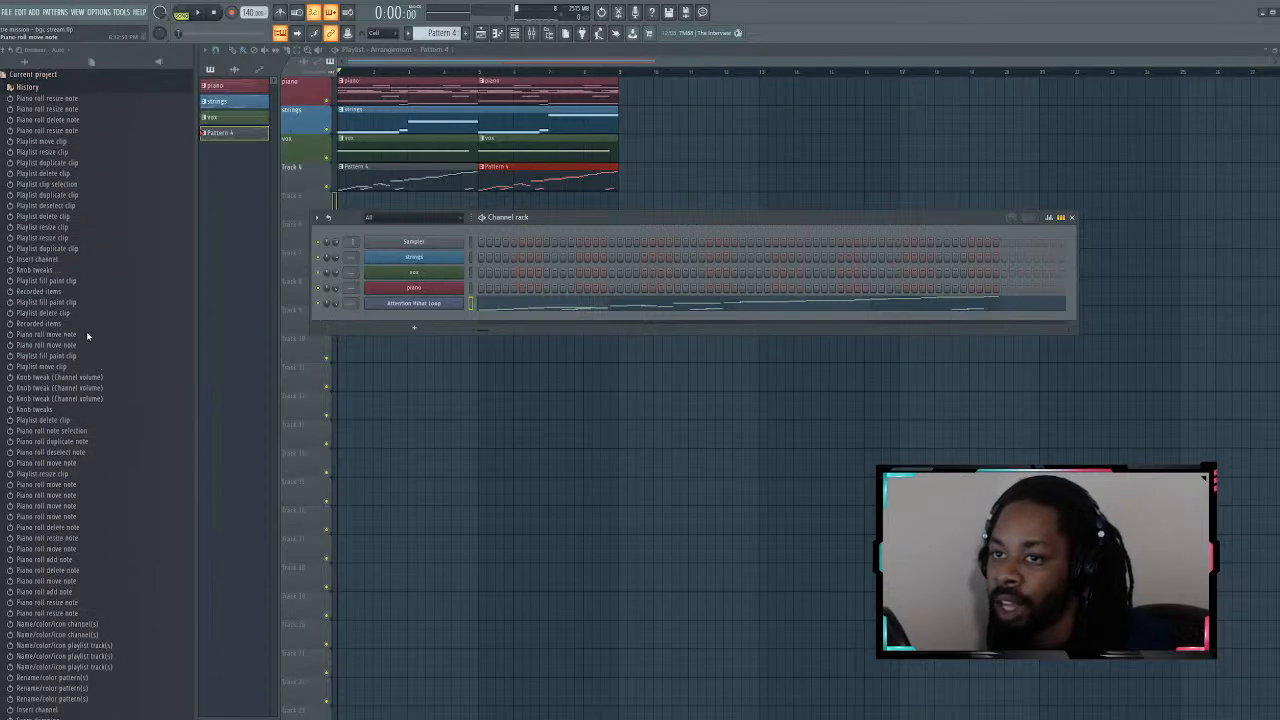
left_click(47, 89)
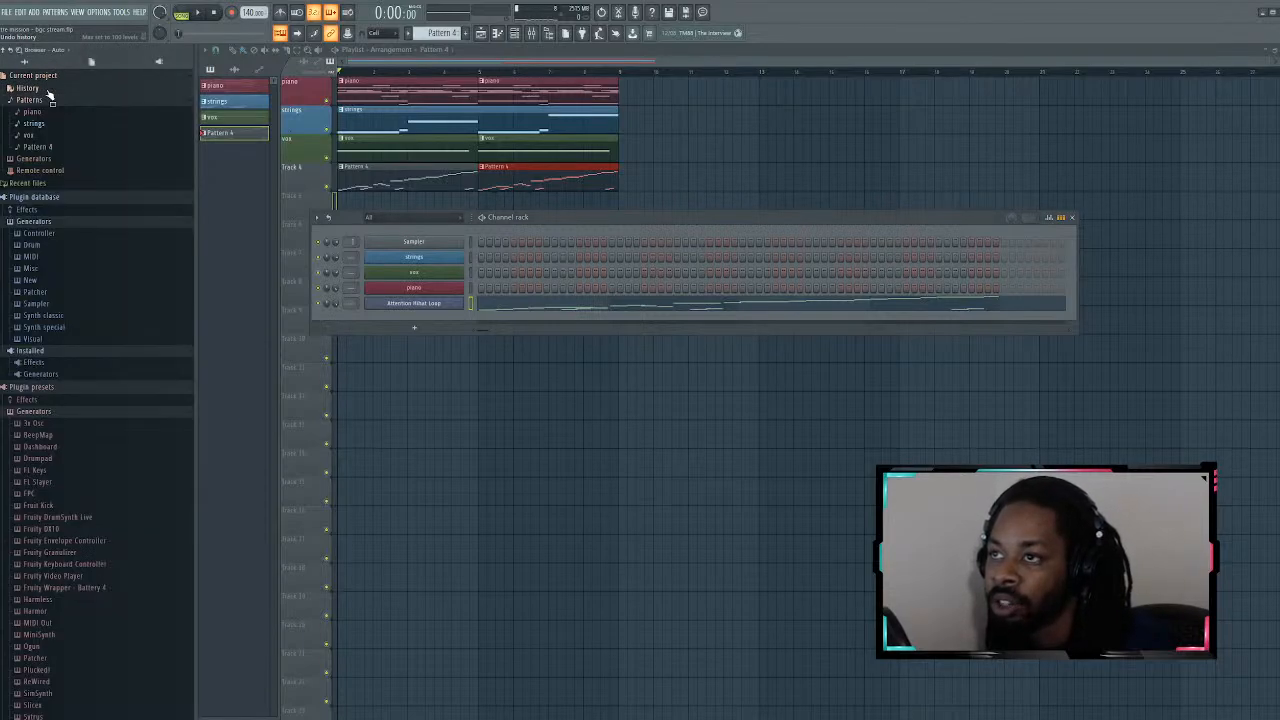
left_click(55, 79)
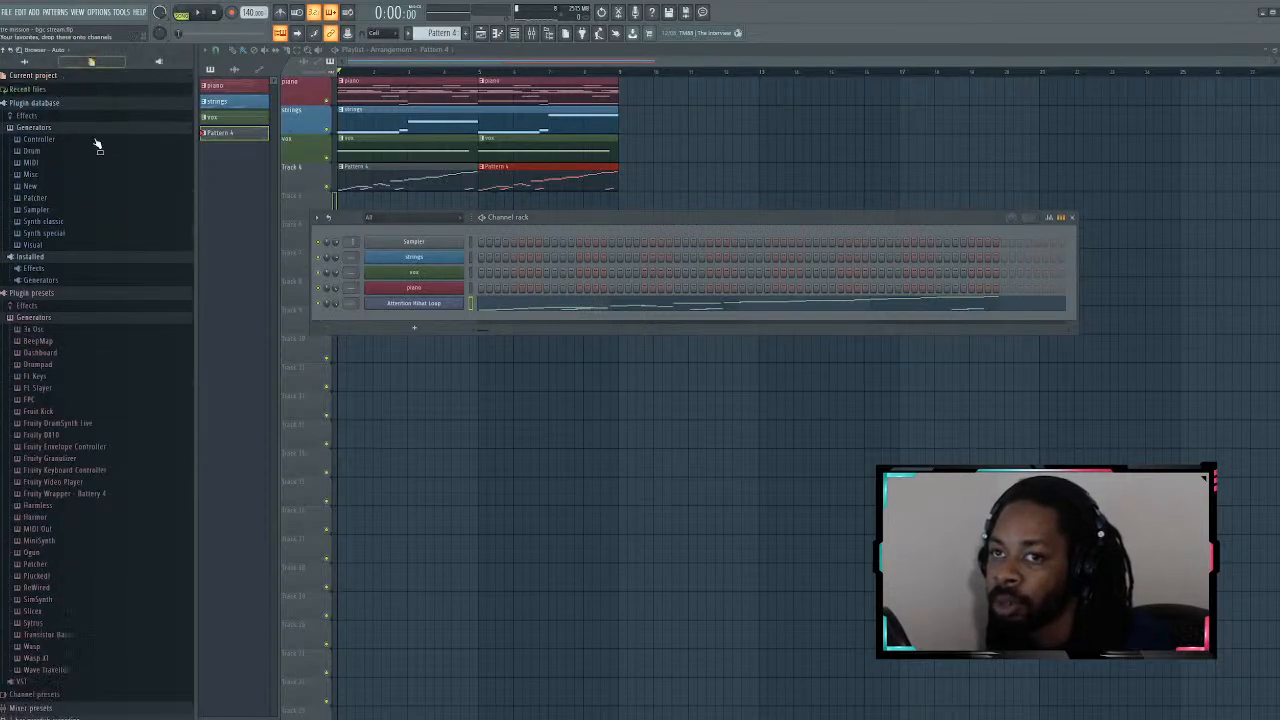
Step: Collapse the plugin database, the Generators plugin presets and the mixer presets in the browser
left_click(550, 34)
left_click(550, 34)
left_click(550, 34)
left_click(550, 34)
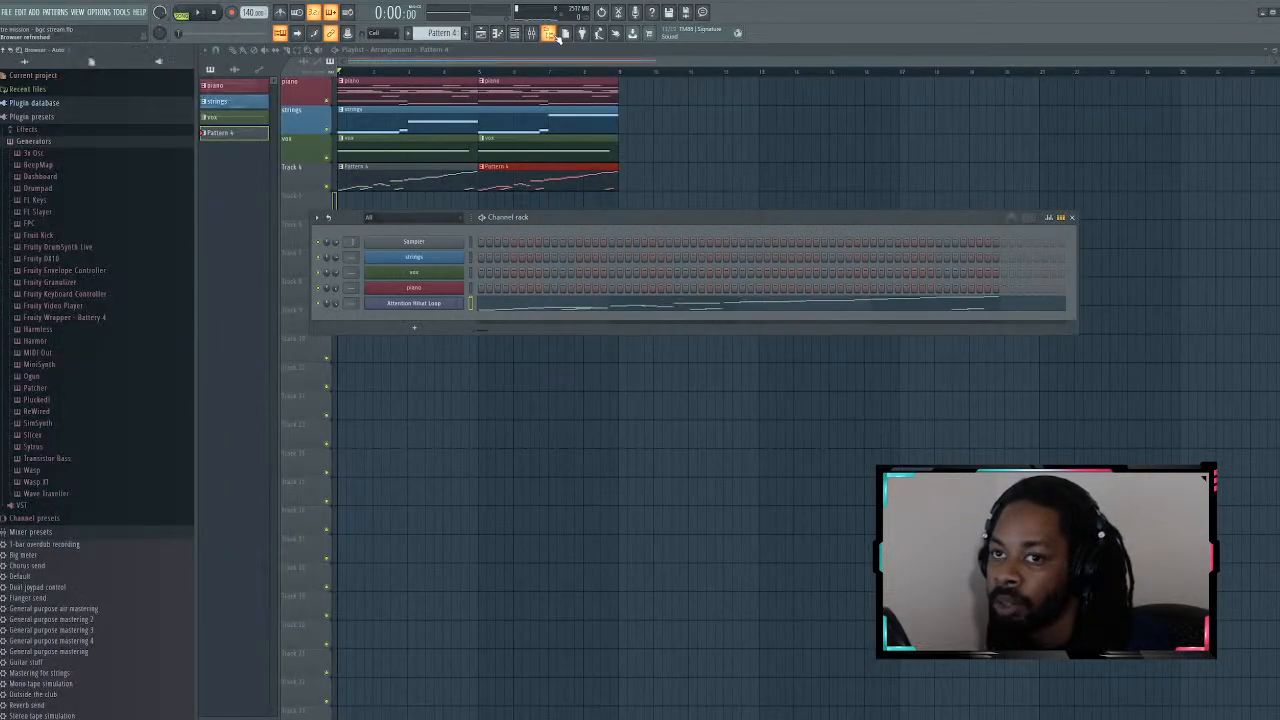
left_click(36, 142)
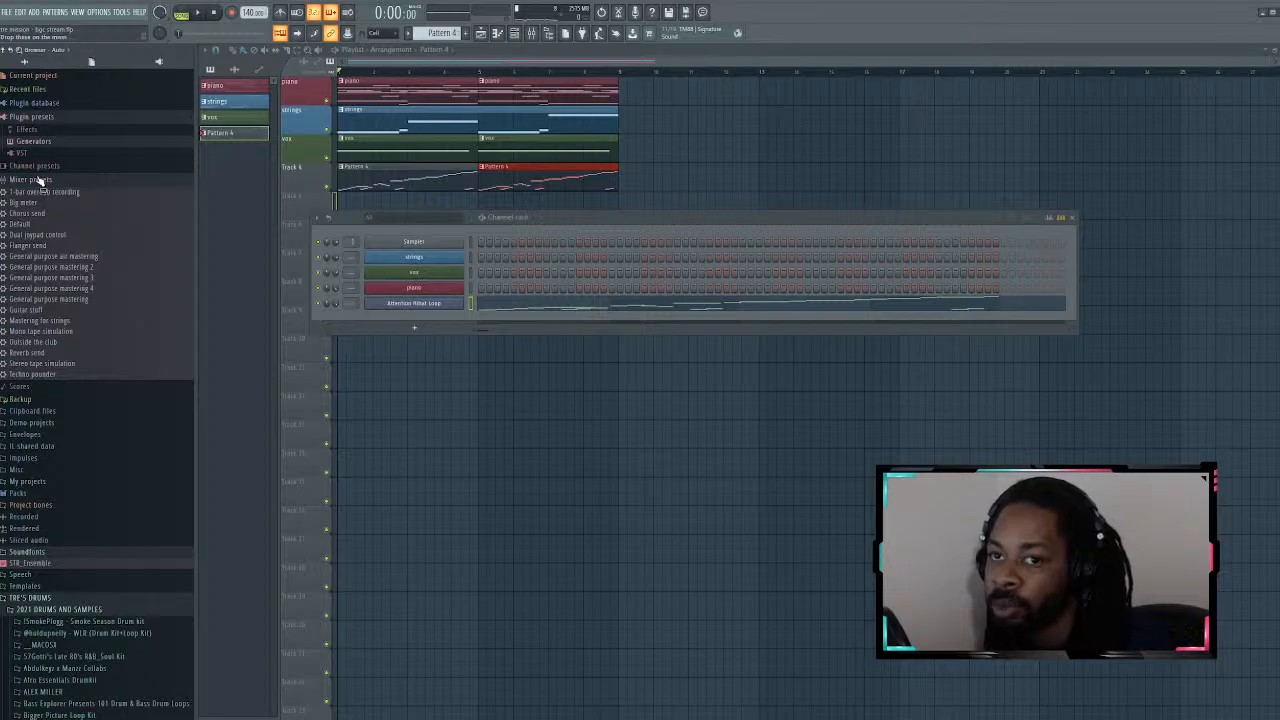
left_click(36, 181)
scroll(86, 406, "down", 5)
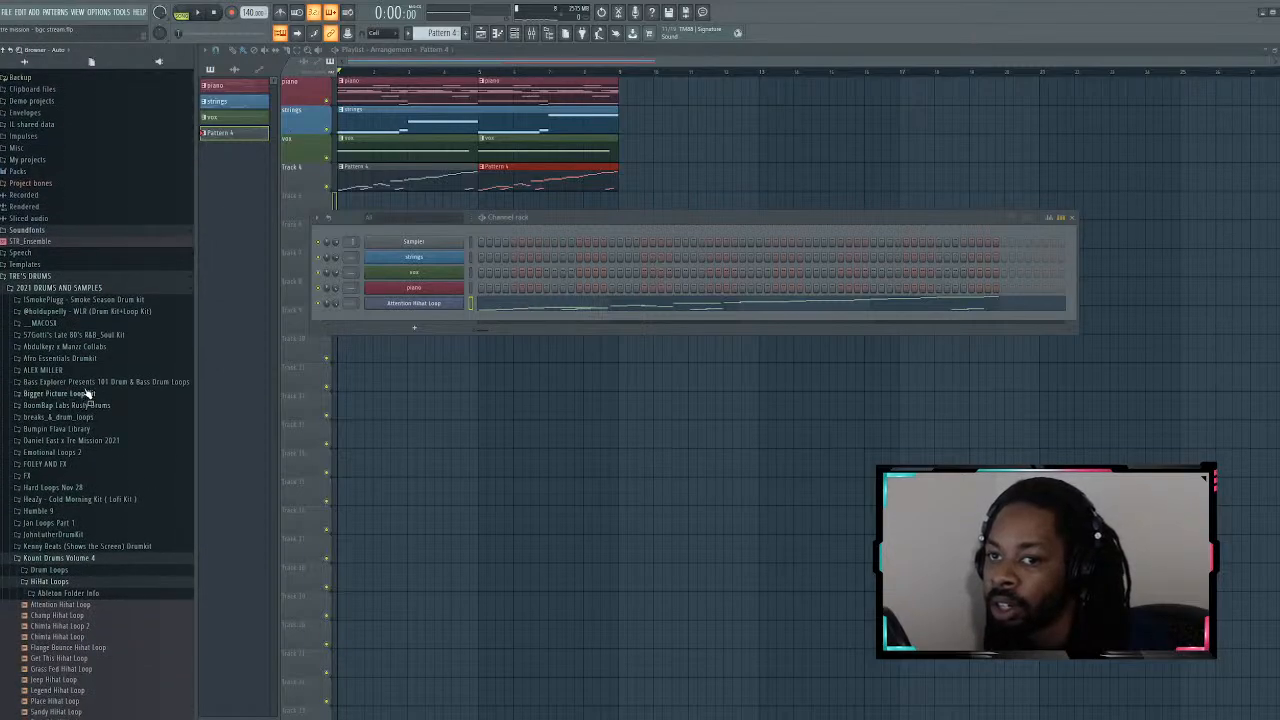
scroll(101, 309, "up", 5)
left_click(85, 143)
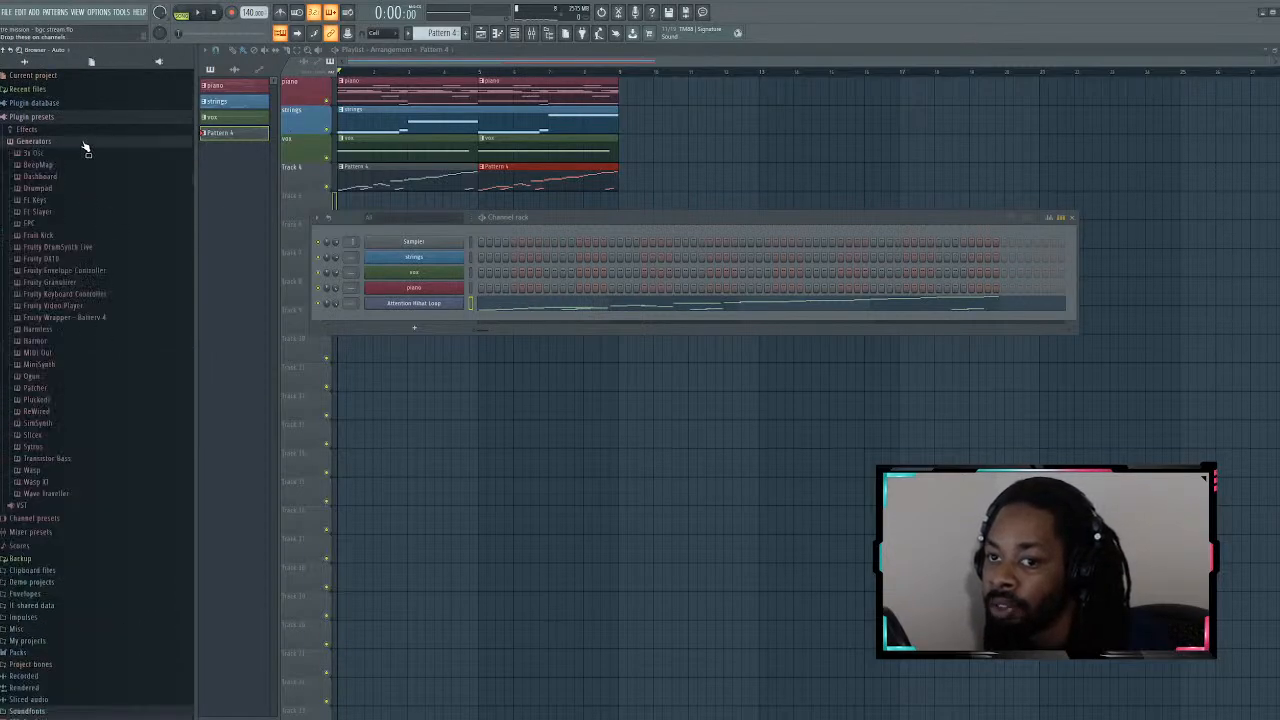
left_click(85, 143)
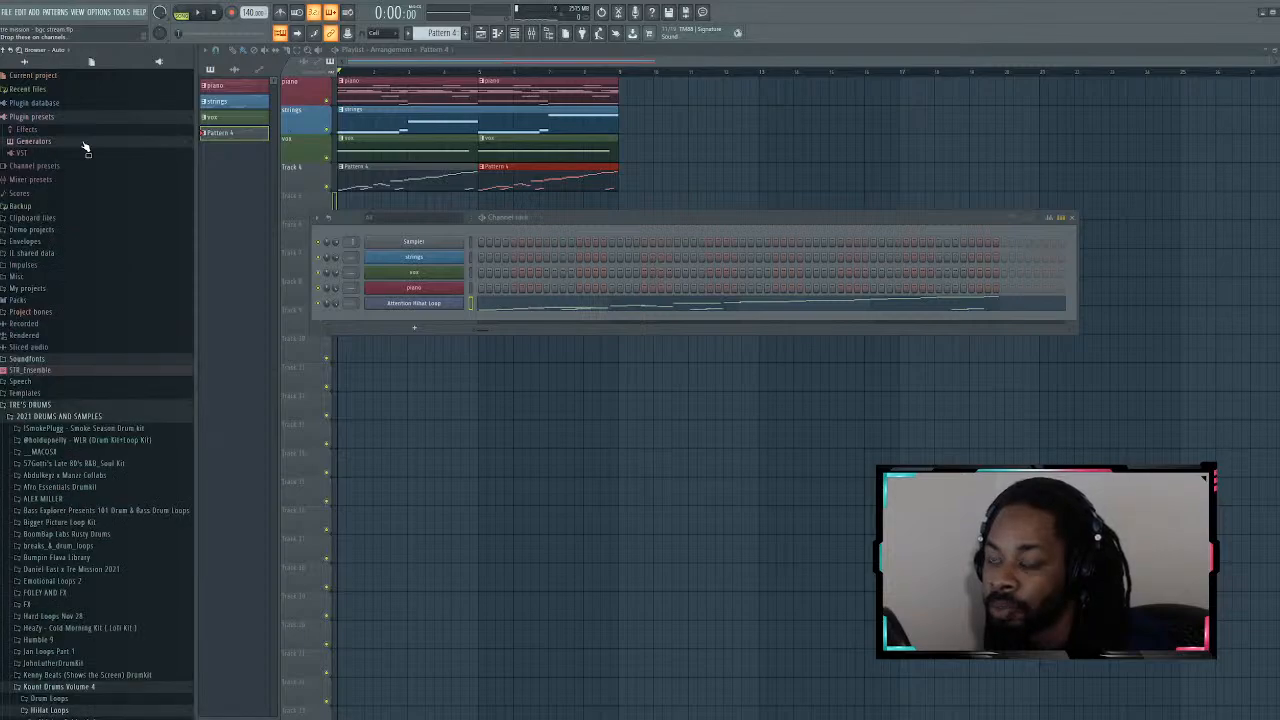
Step: Look through the recent files list in the browser and collapse it again
left_click(100, 90)
scroll(129, 360, "down", 1)
scroll(129, 372, "up", 5)
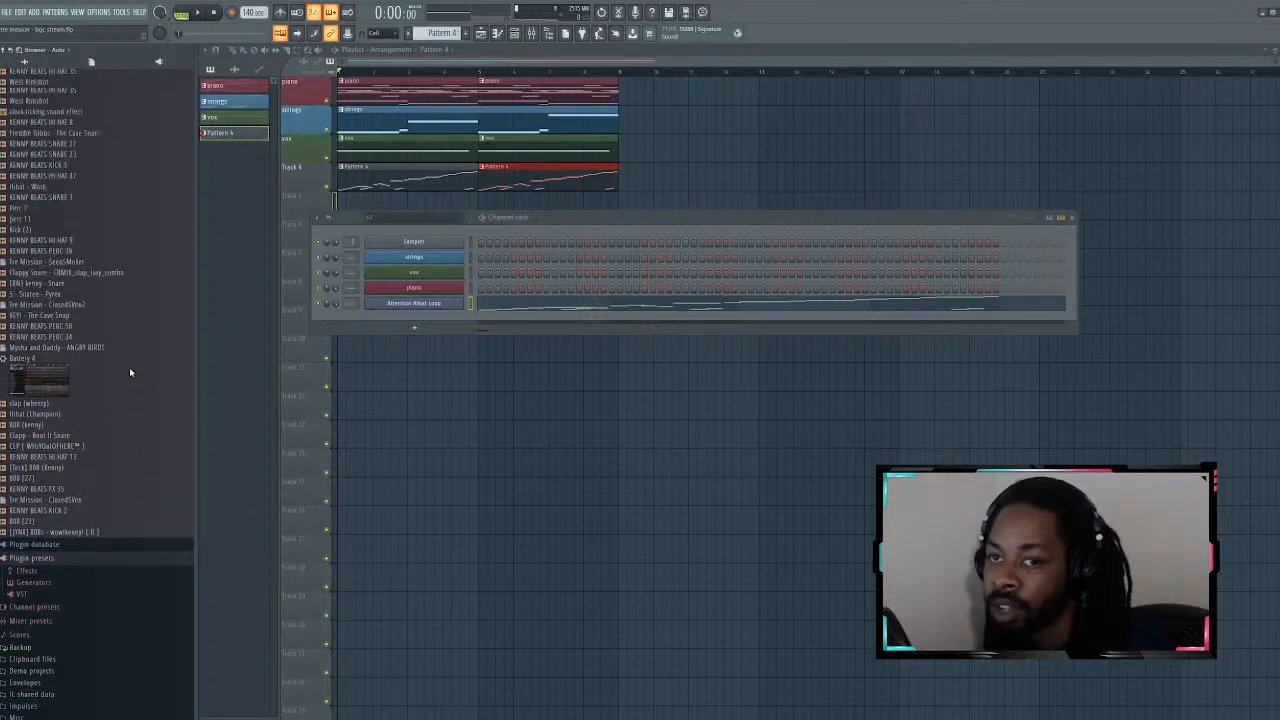
scroll(59, 427, "up", 2)
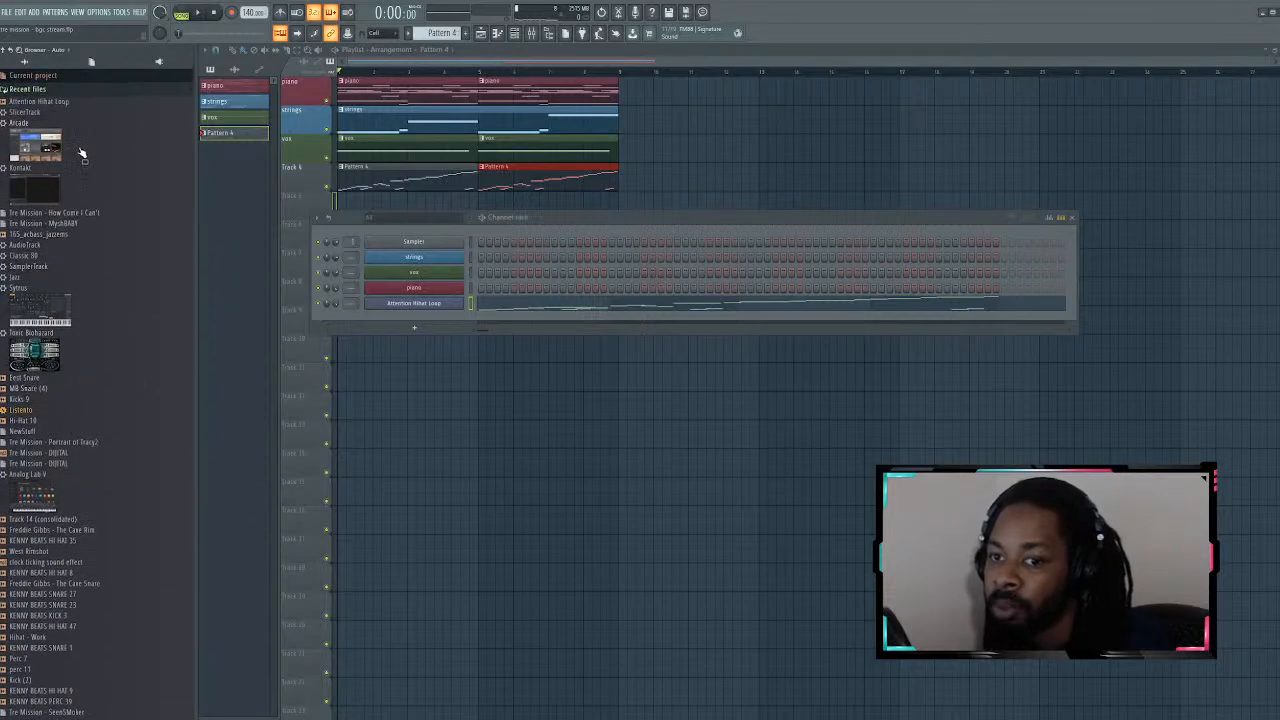
left_click(76, 90)
Step: Browse the drum kit folders in TRE'S DRUMS, including 2021 DRUMS AND SAMPLES and A NEW DRUMS
scroll(88, 405, "down", 1)
scroll(88, 410, "down", 5)
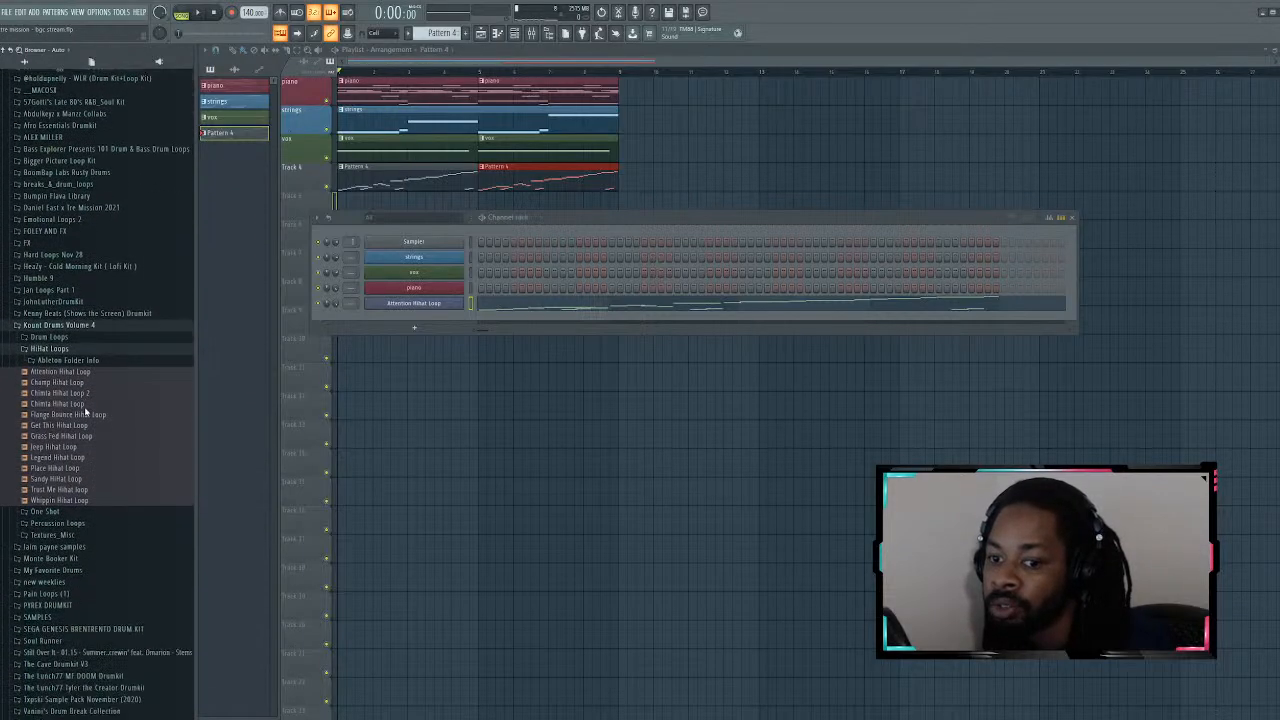
scroll(88, 411, "down", 6)
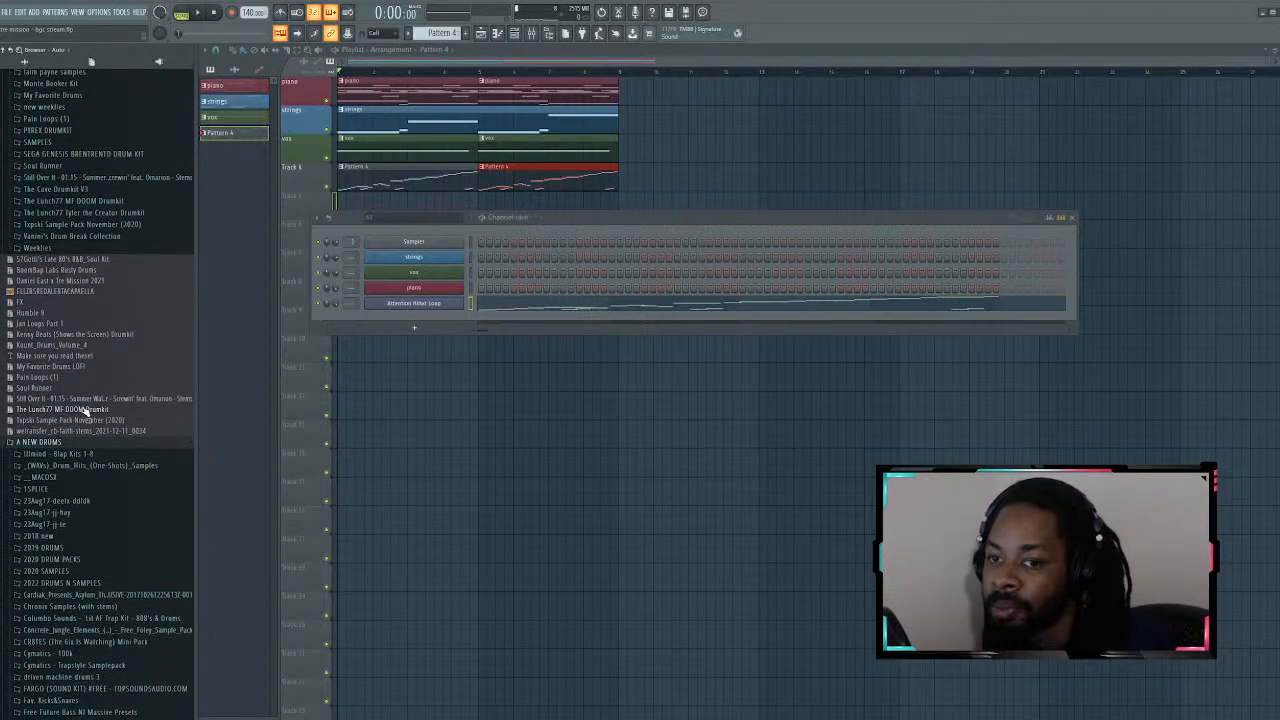
scroll(86, 410, "down", 3)
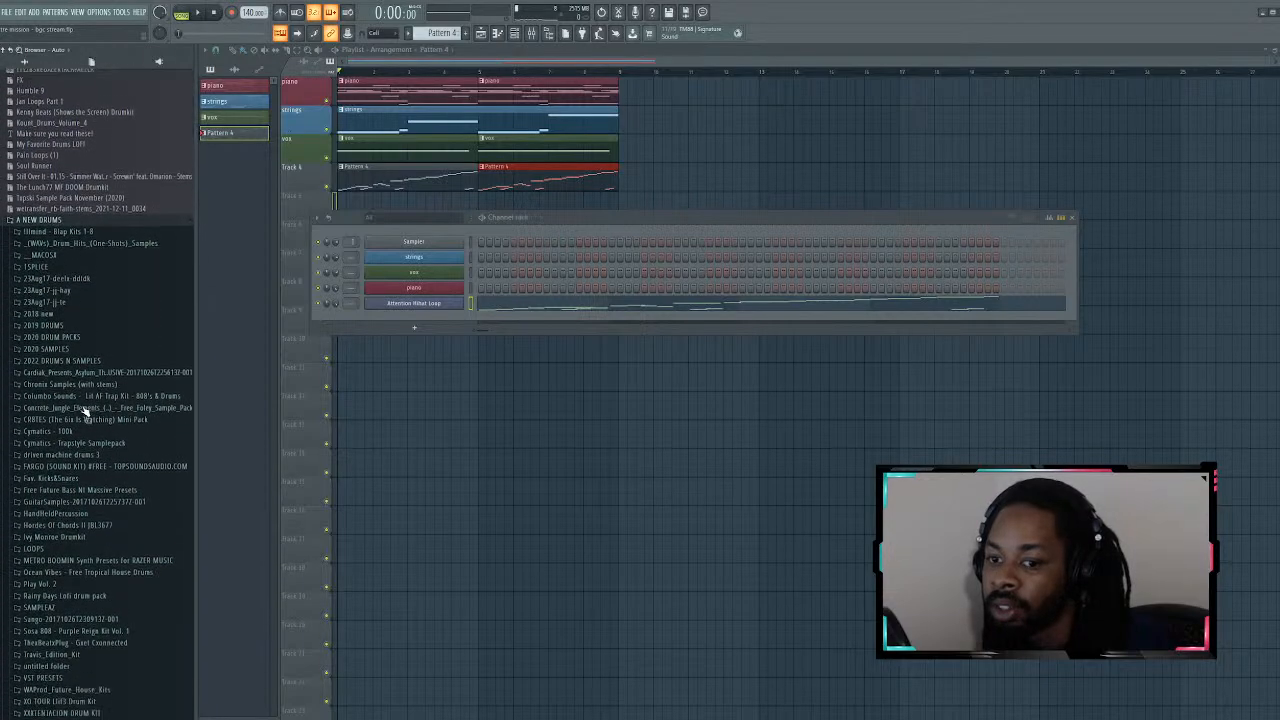
scroll(93, 423, "up", 15)
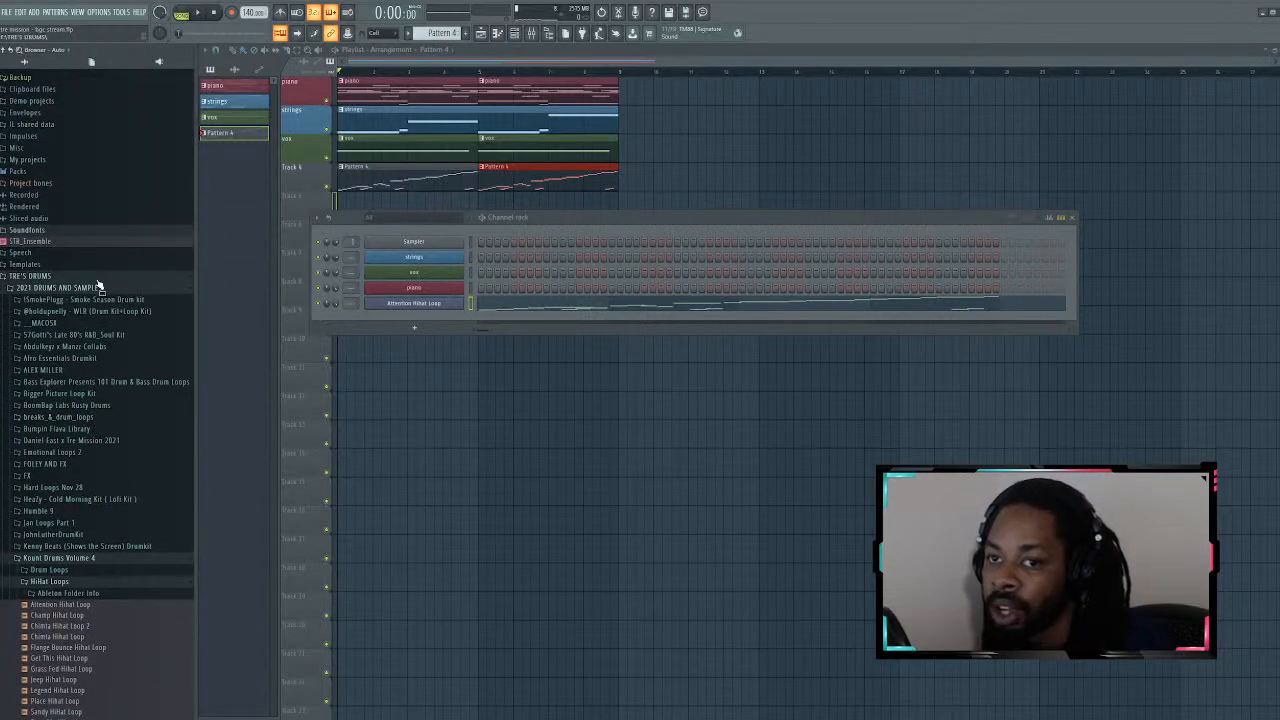
left_click(98, 280)
left_click(42, 406)
scroll(86, 456, "down", 4)
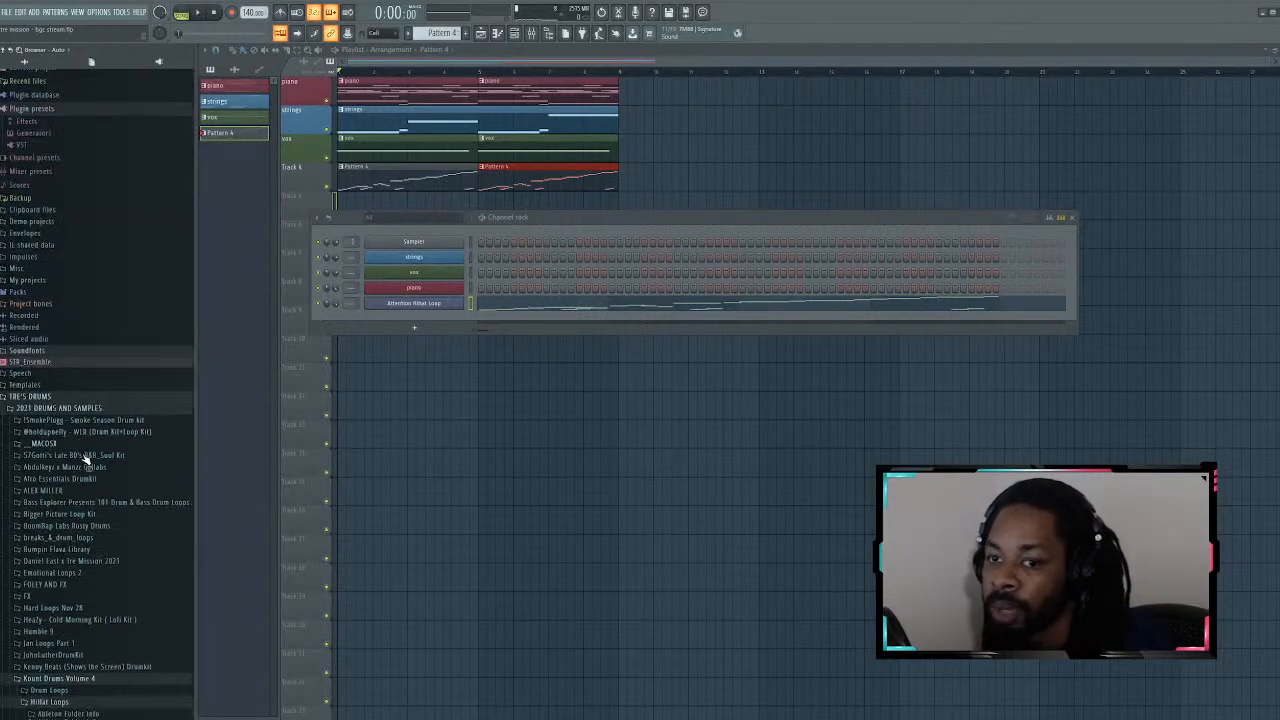
scroll(86, 456, "down", 15)
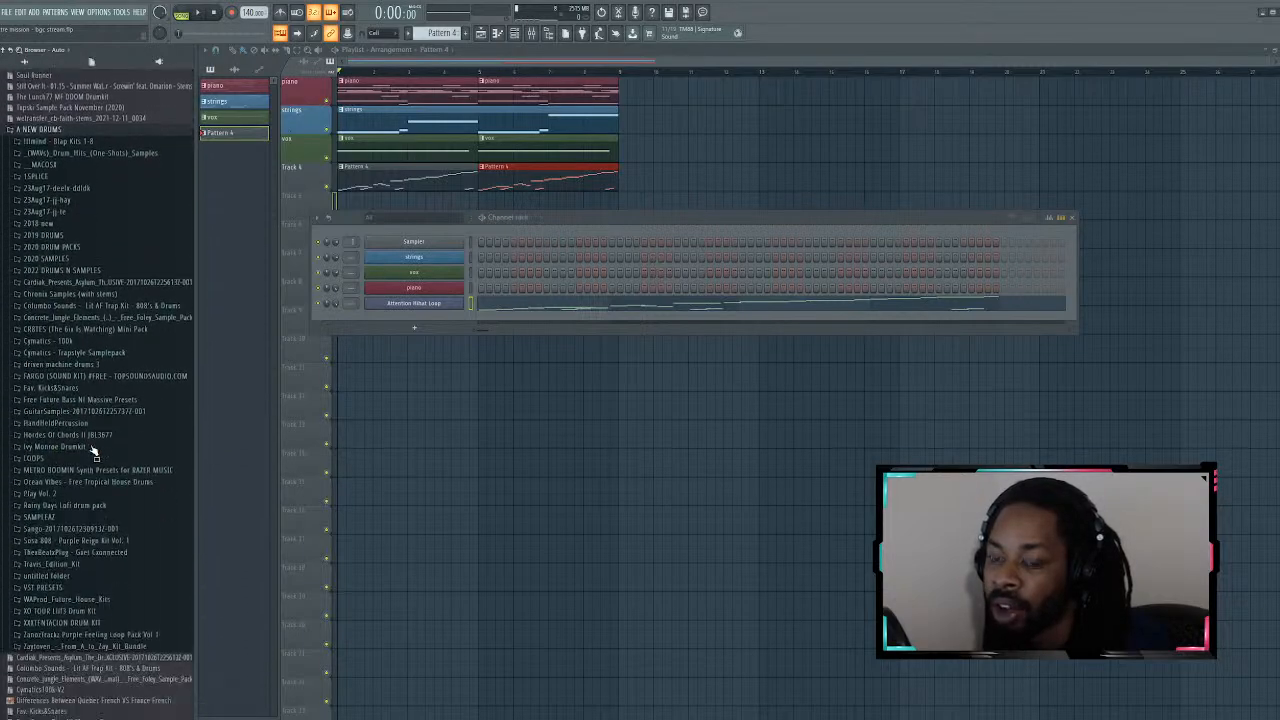
scroll(93, 450, "up", 15)
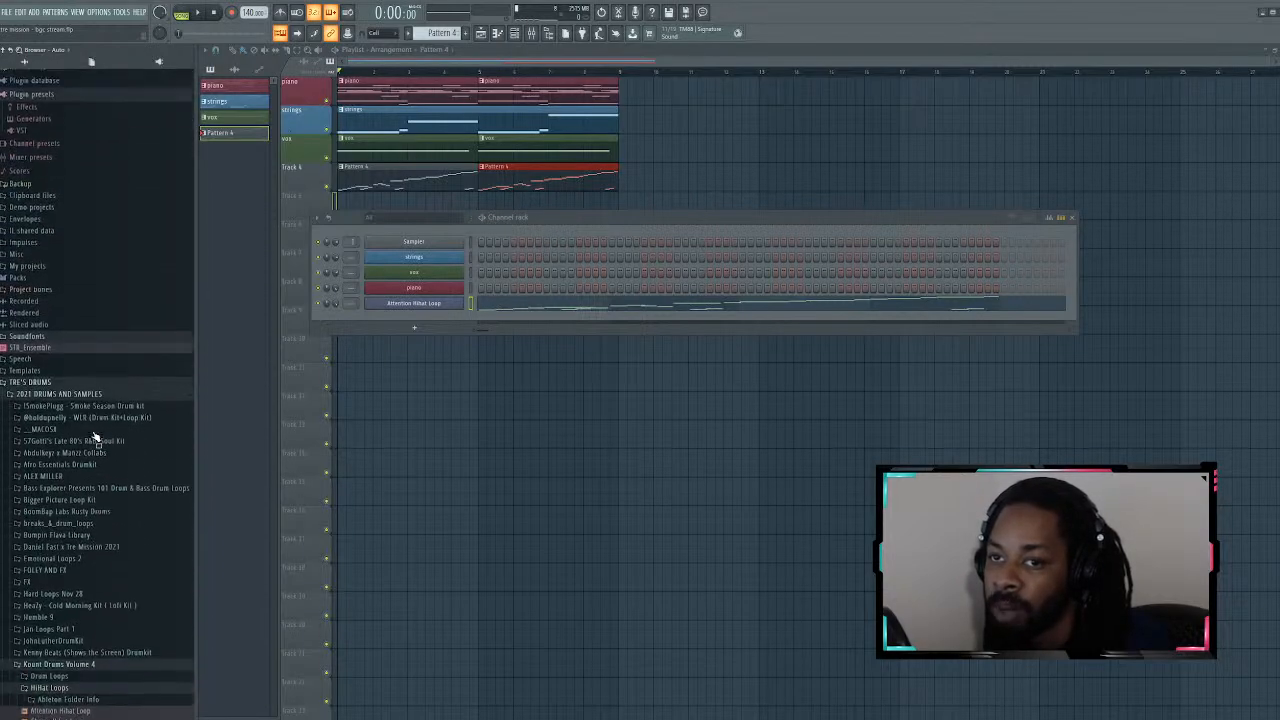
scroll(107, 413, "down", 4)
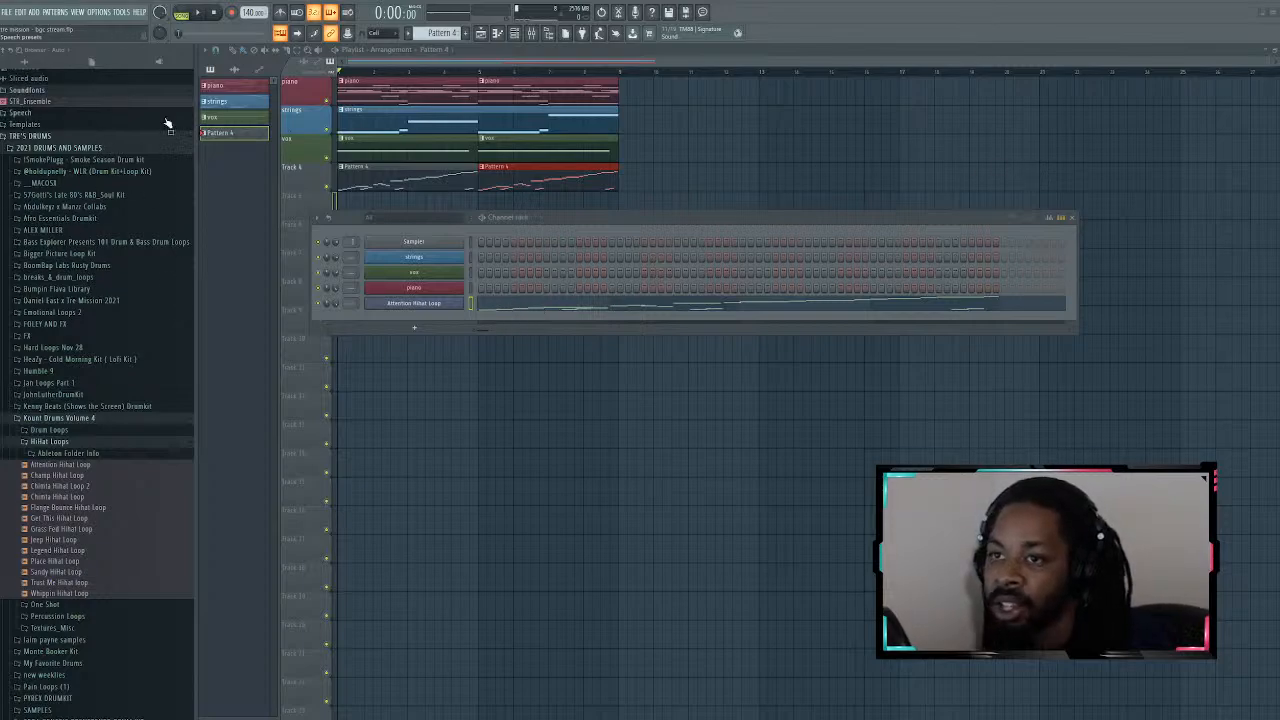
left_click(80, 140)
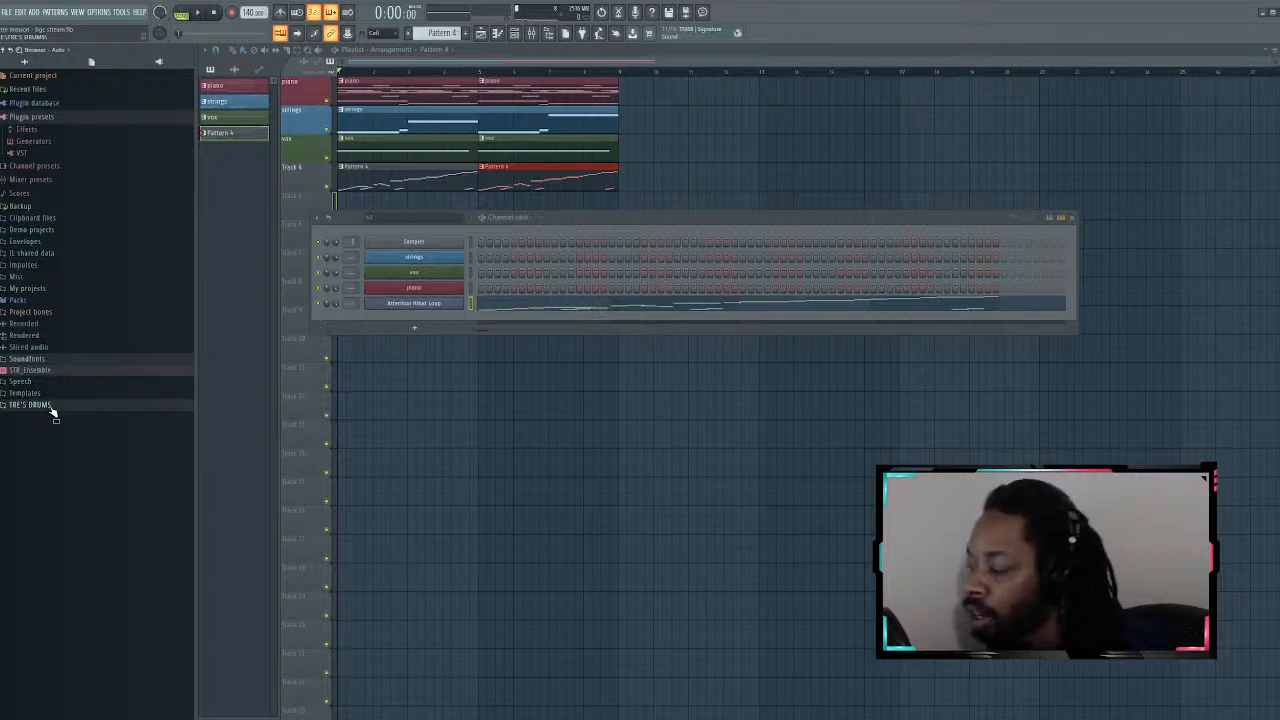
left_click(96, 406)
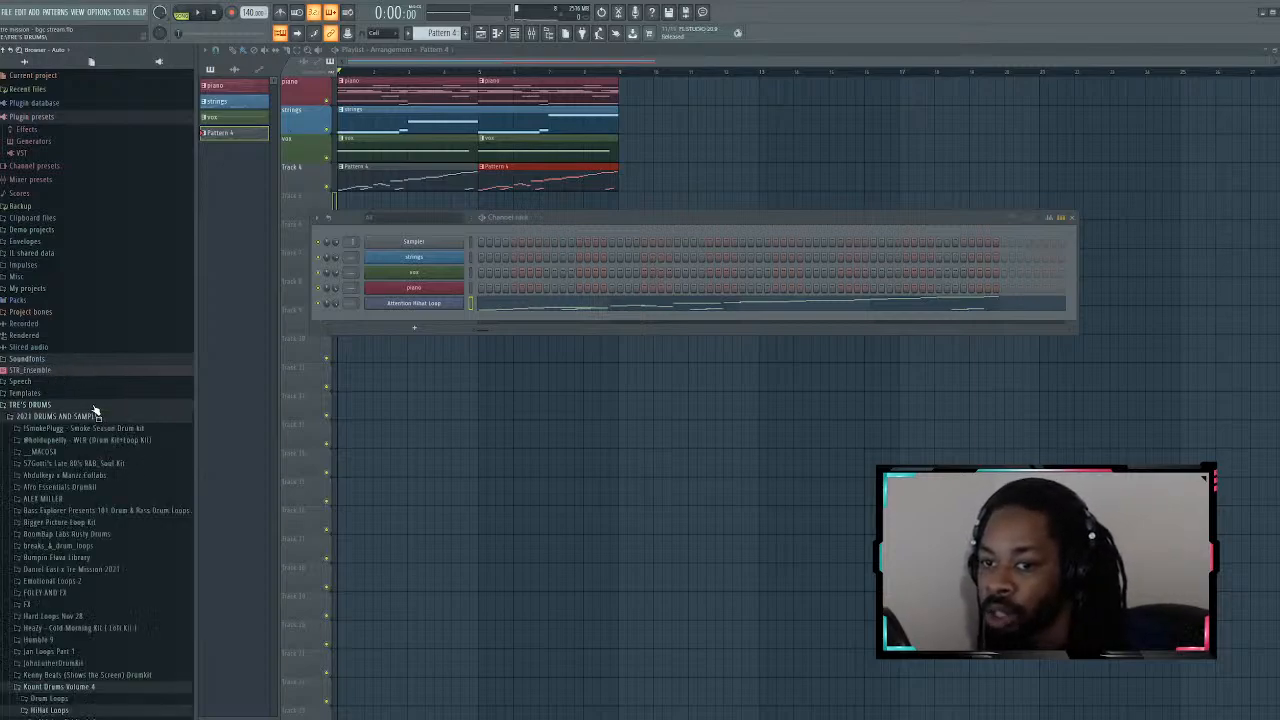
left_click(94, 407)
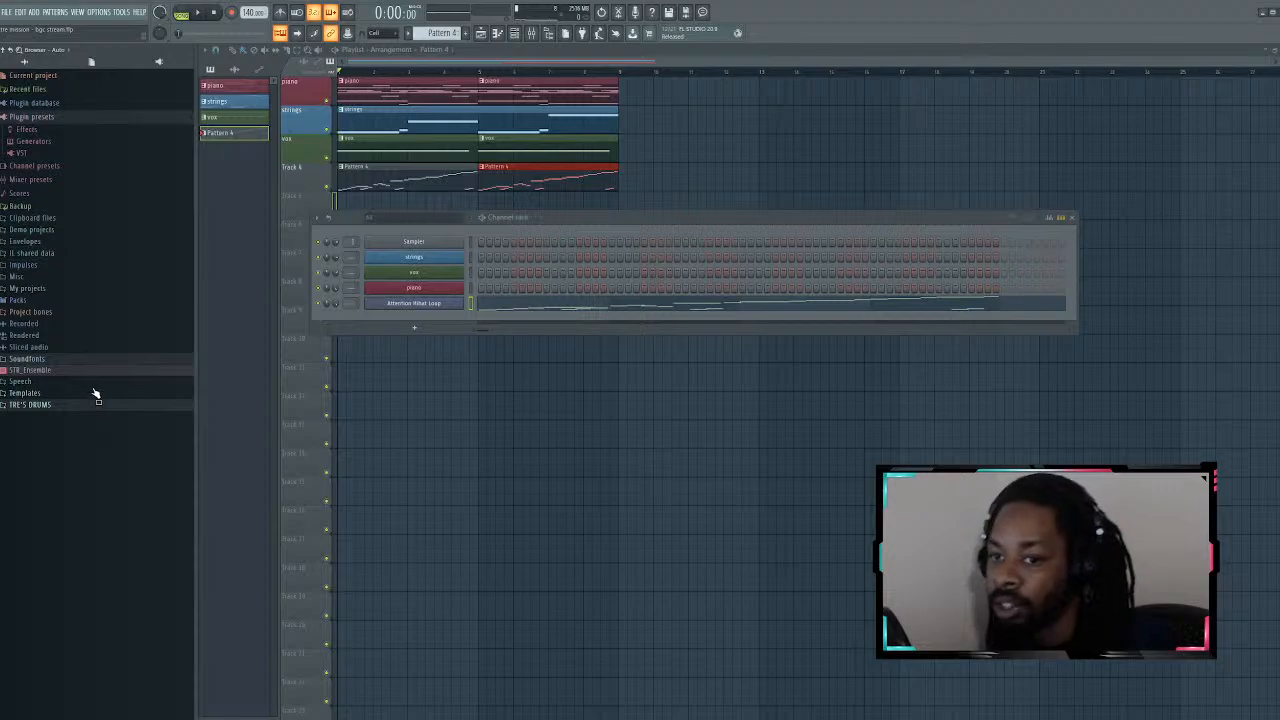
left_click(119, 407)
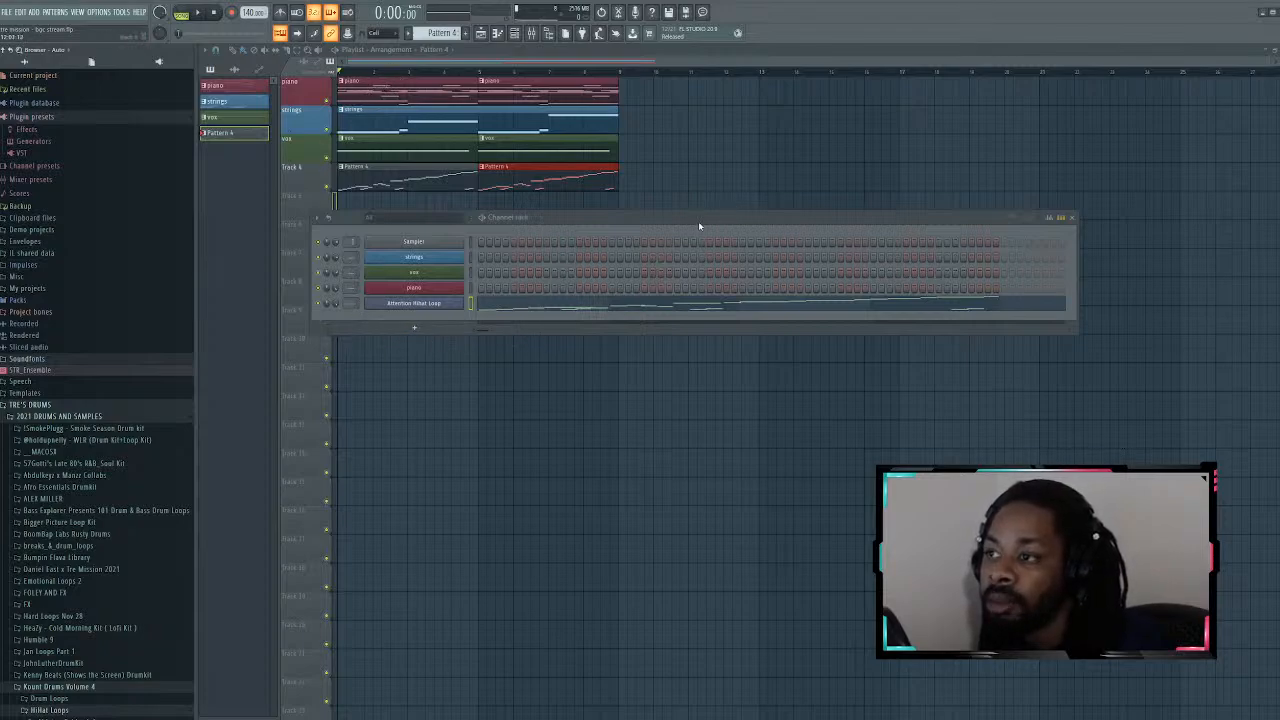
Step: Close the Phasis effect window and the channel rack to return to the playlist
left_click(532, 35)
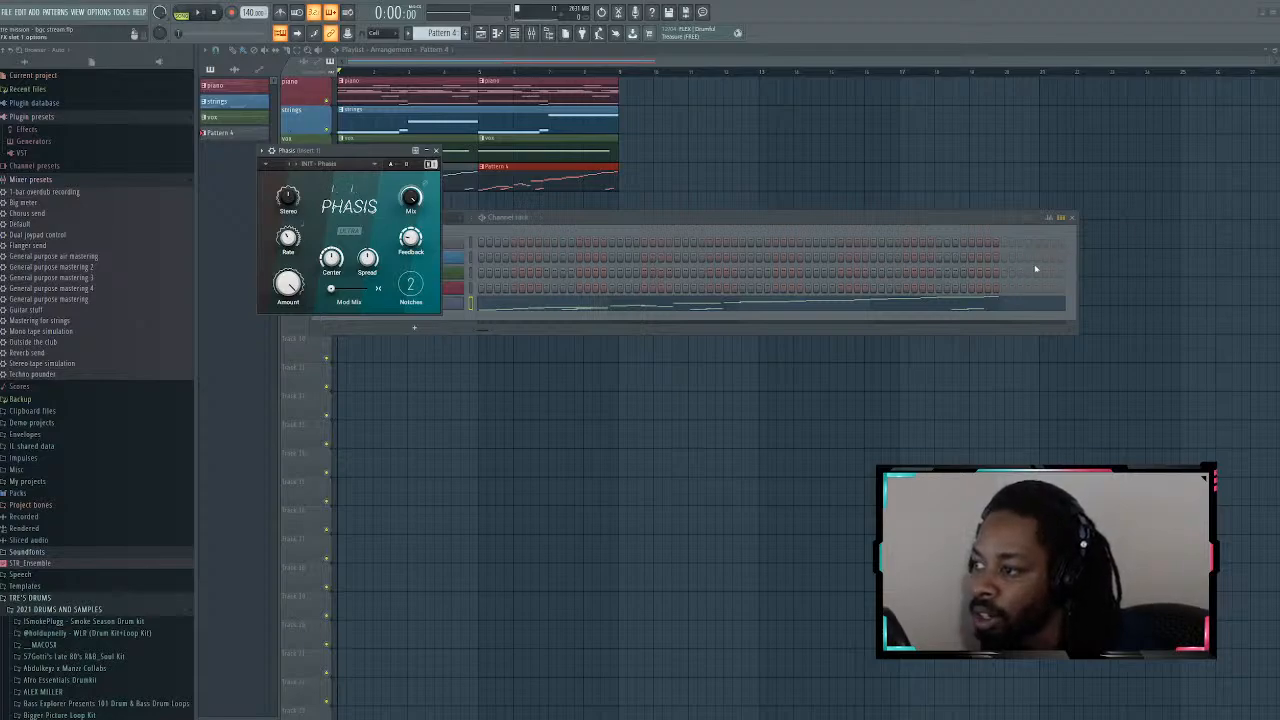
key("Escape")
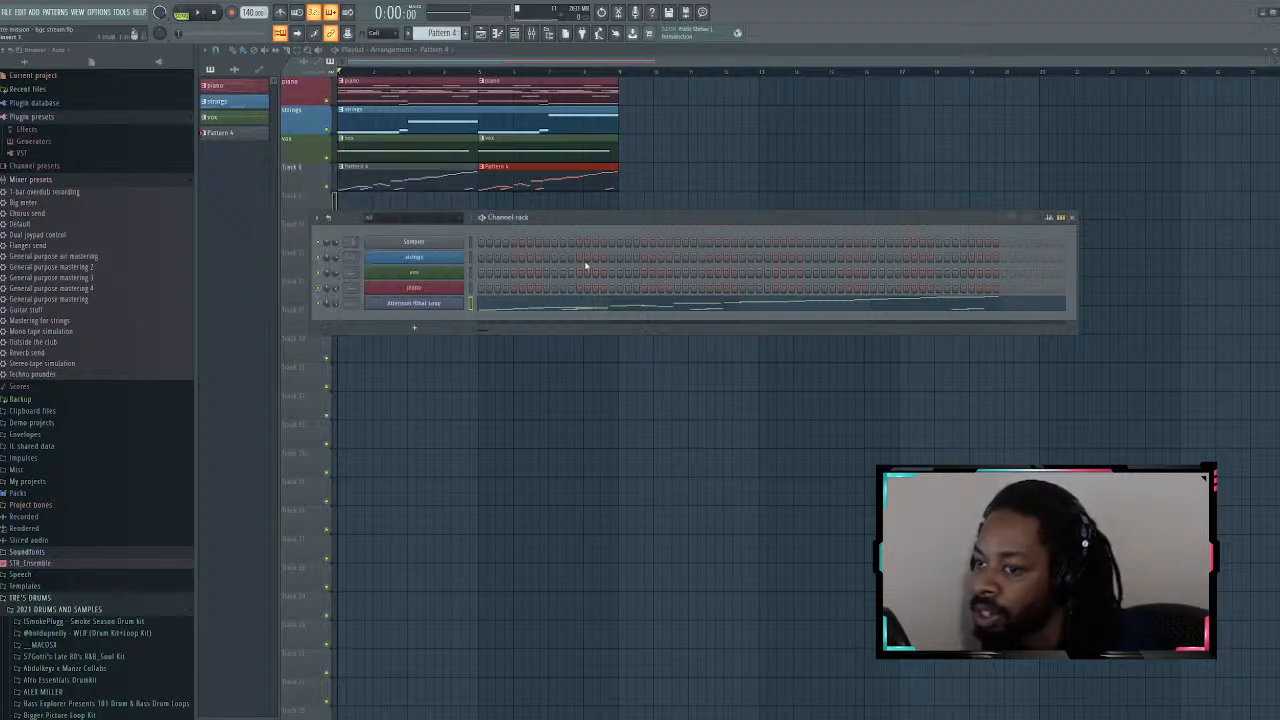
double_click(600, 222)
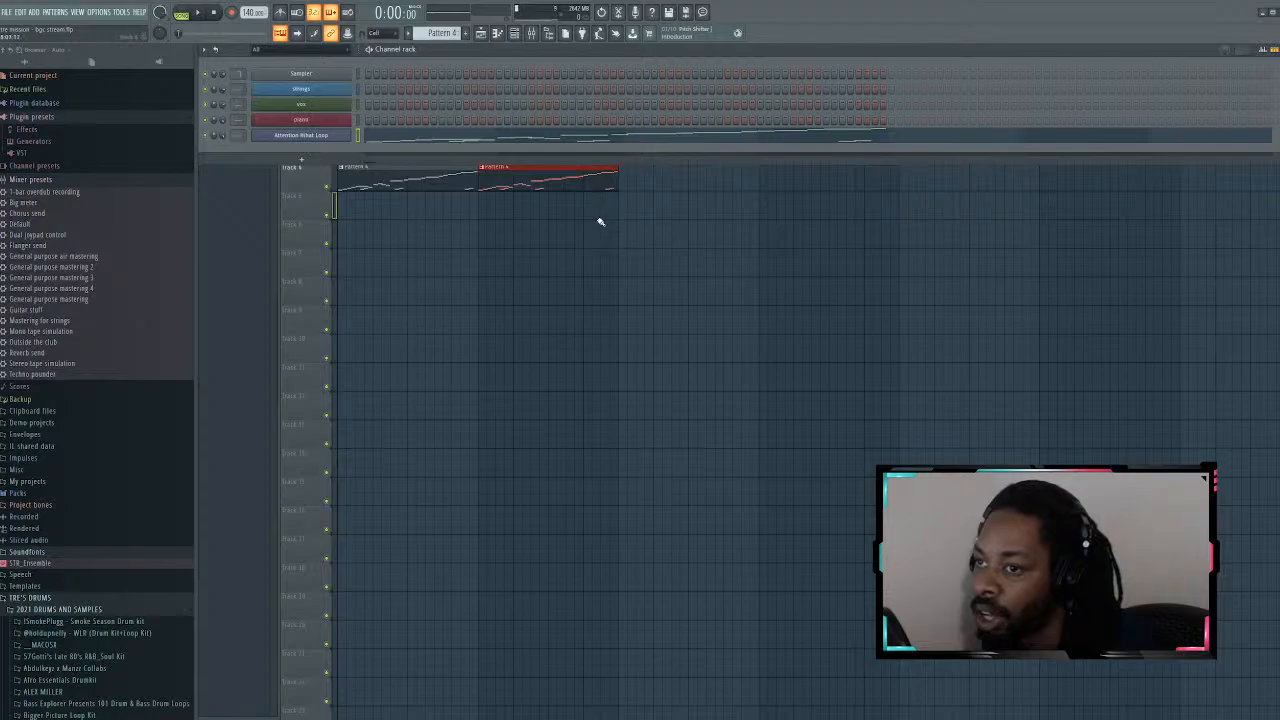
left_click(514, 33)
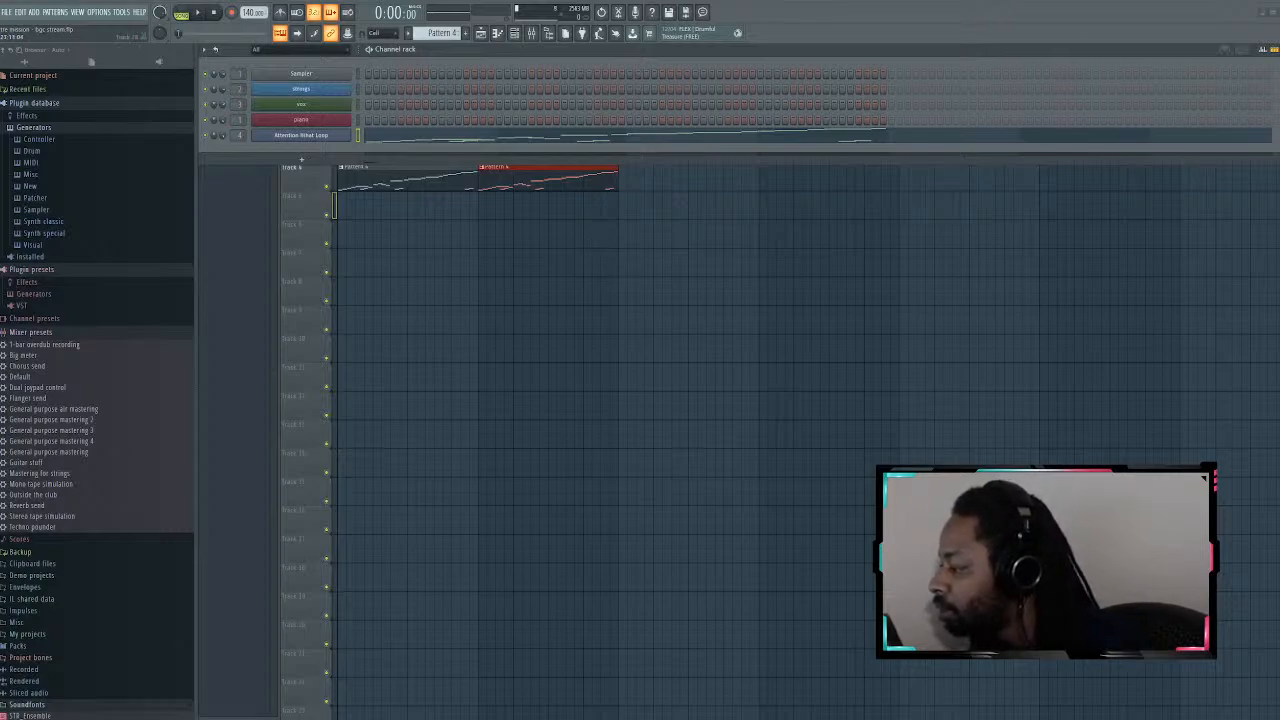
left_click(352, 236)
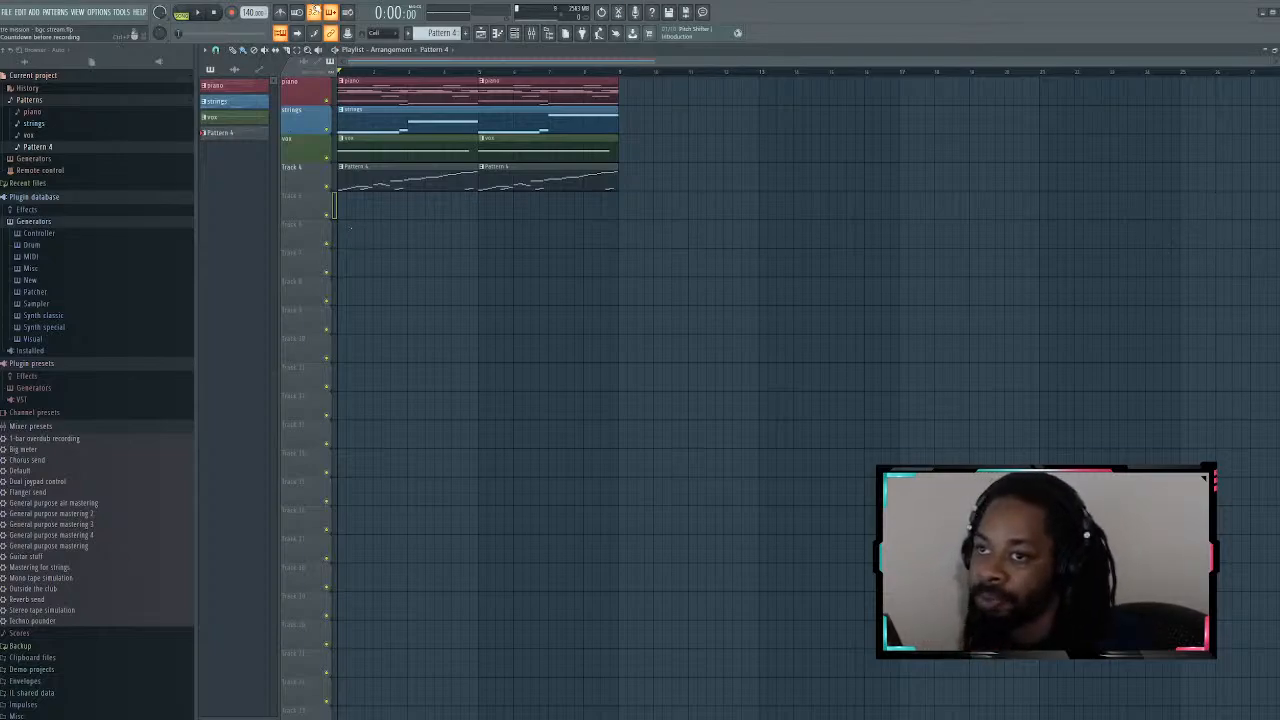
Step: Play the arrangement and add the RC-20 Retro Color effect to a mixer effect slot
key("space")
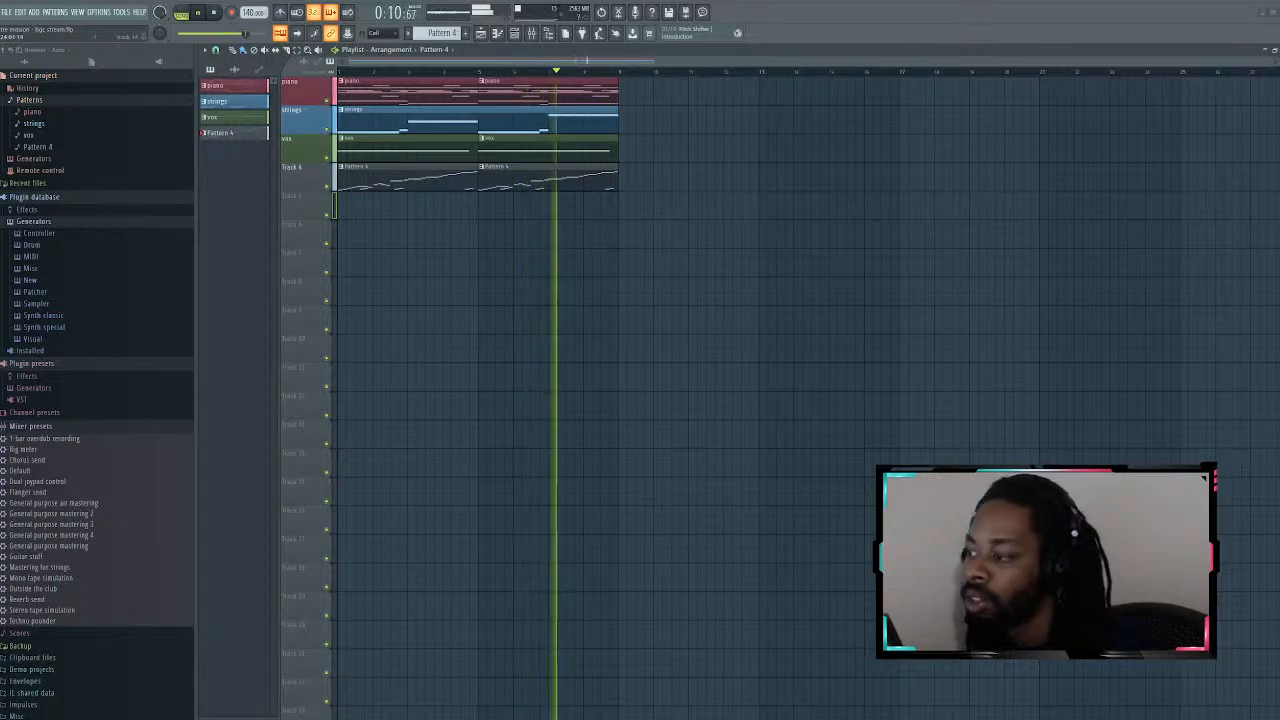
key("space")
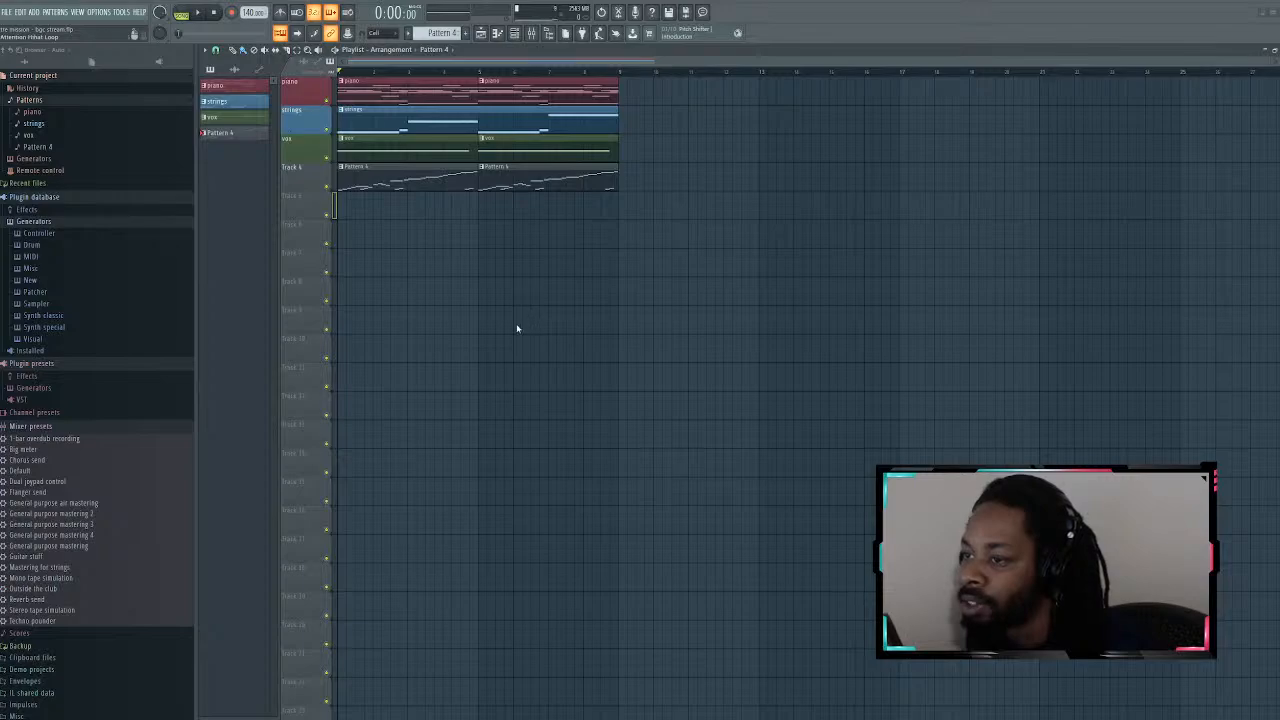
key("space")
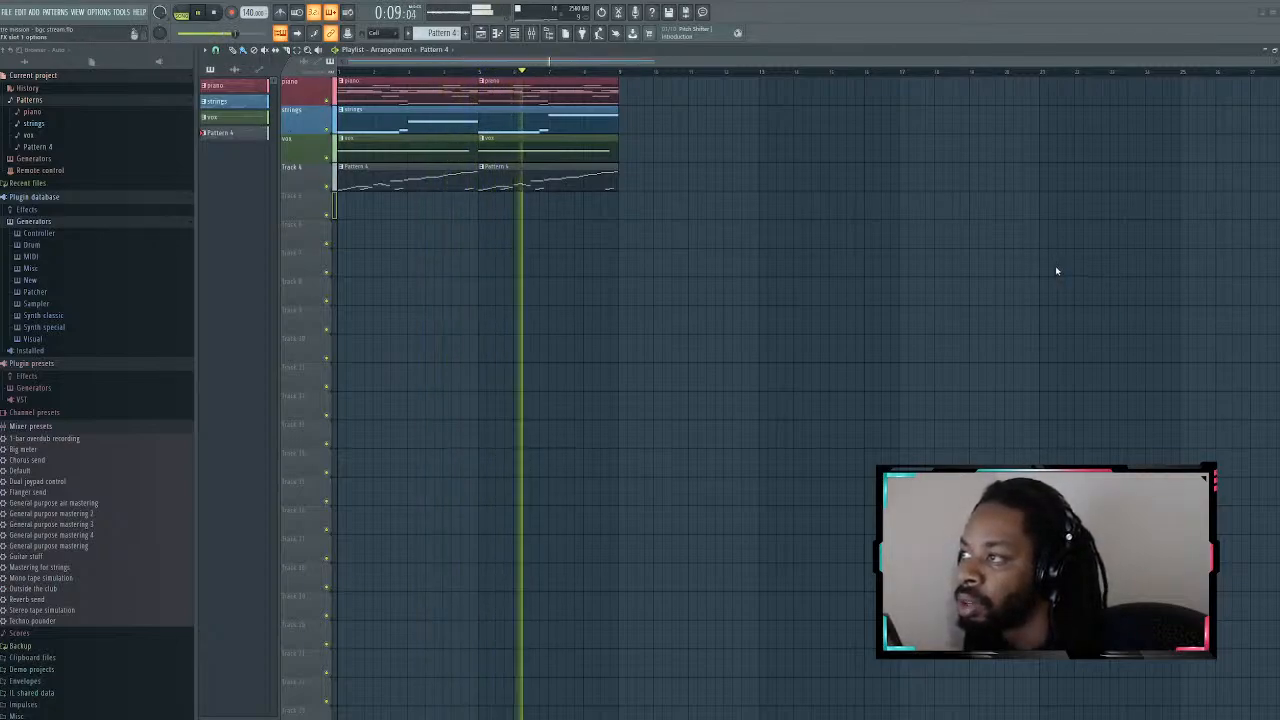
left_click(913, 362)
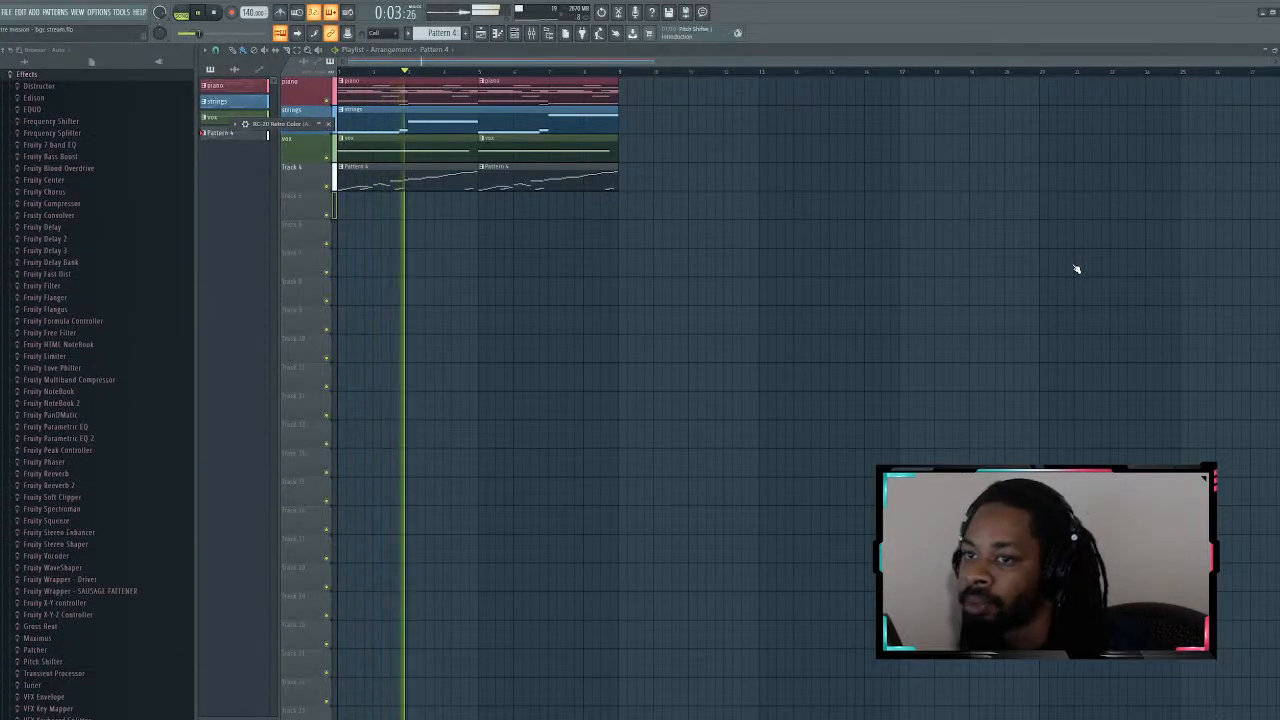
Step: Load the Vinyl 3 preset in the hi-hat loop's RC-20 Retro Color, set its noise amount to 3%, and close the effect
double_click(643, 50)
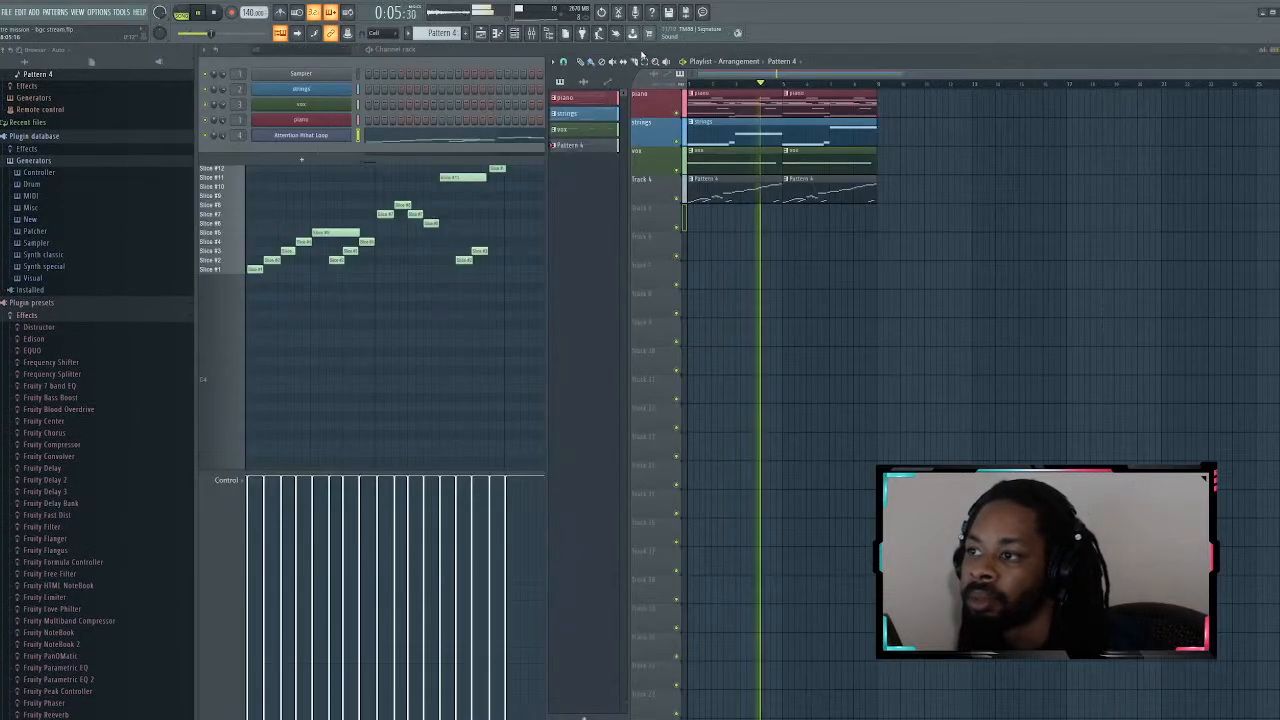
left_click_drag(643, 55, 627, 227)
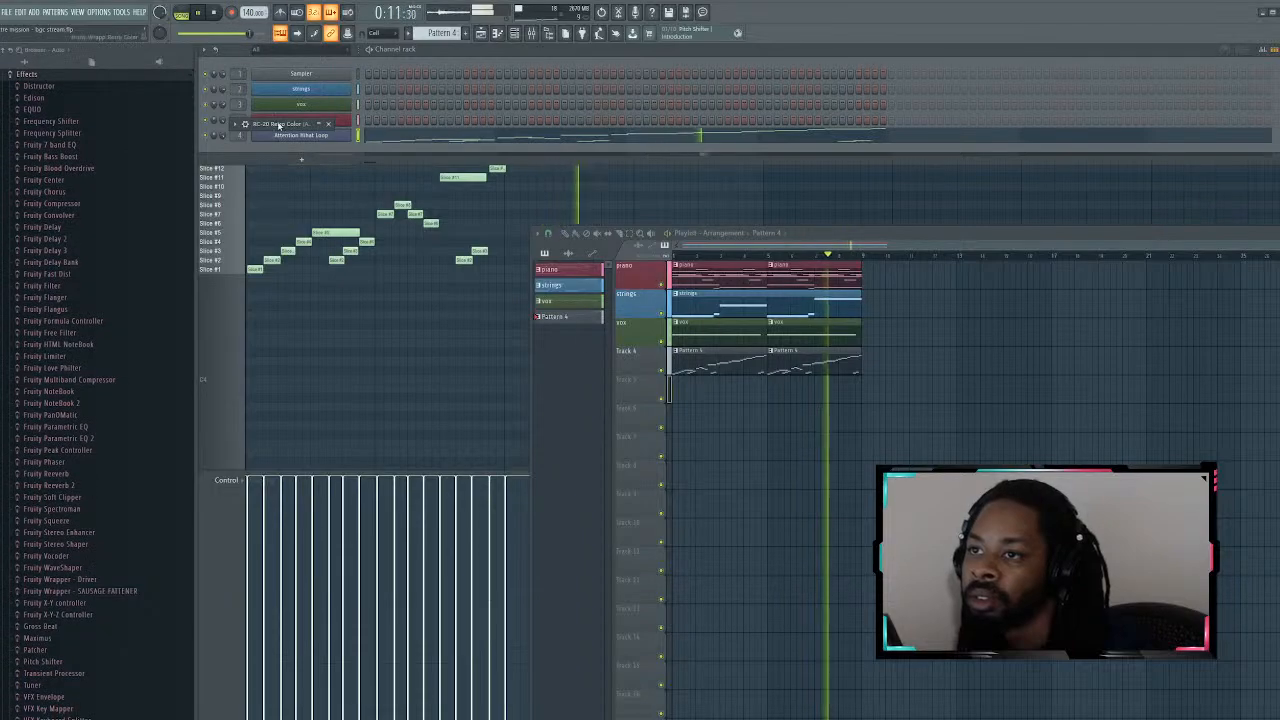
left_click(279, 125)
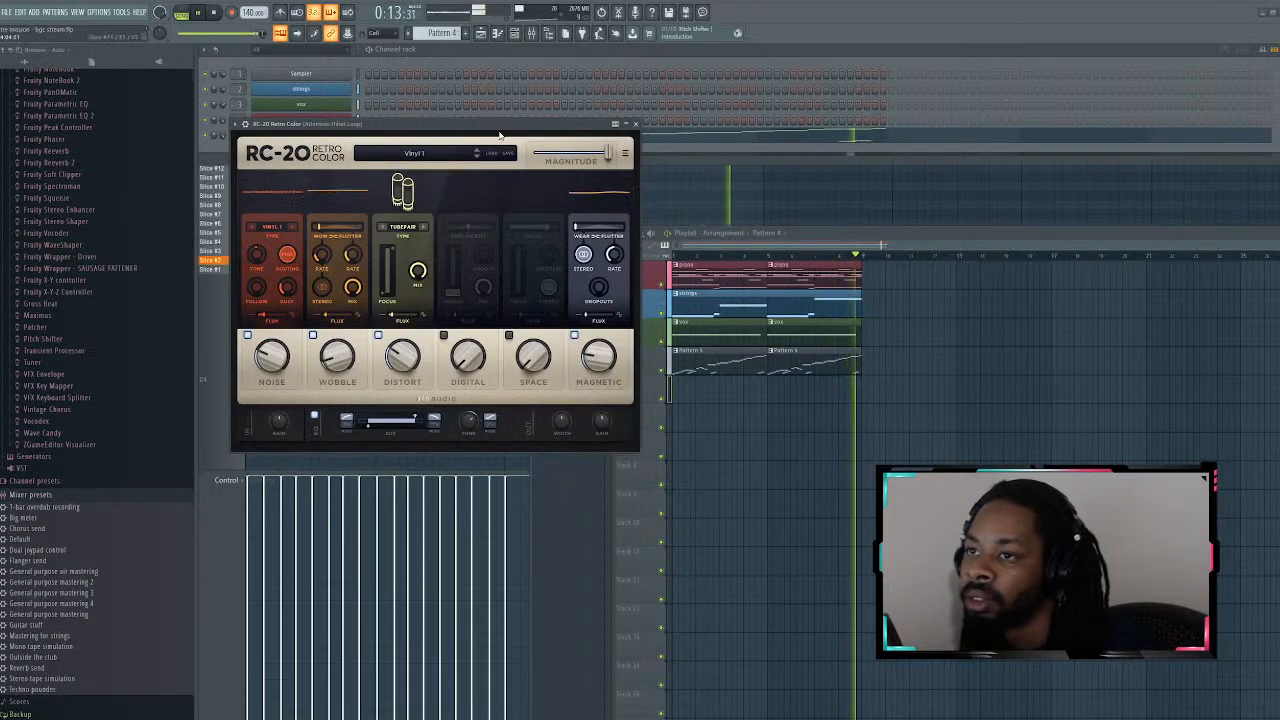
left_click(477, 157)
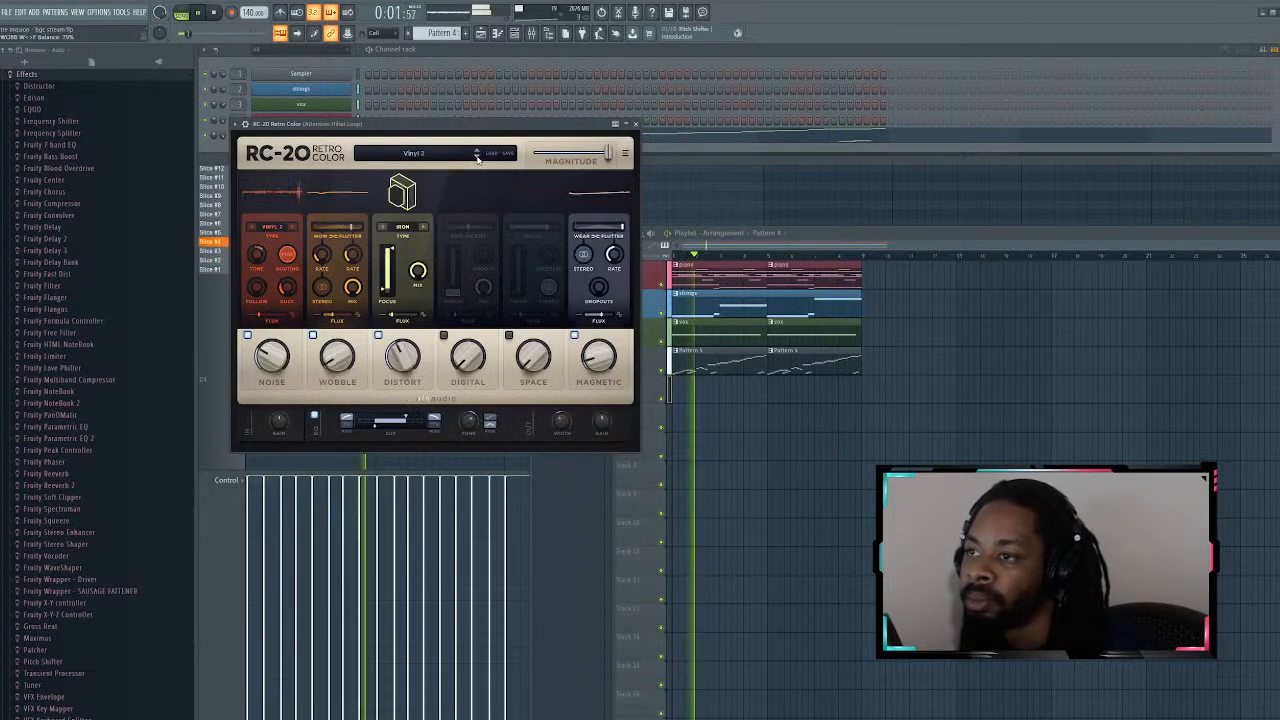
left_click(477, 157)
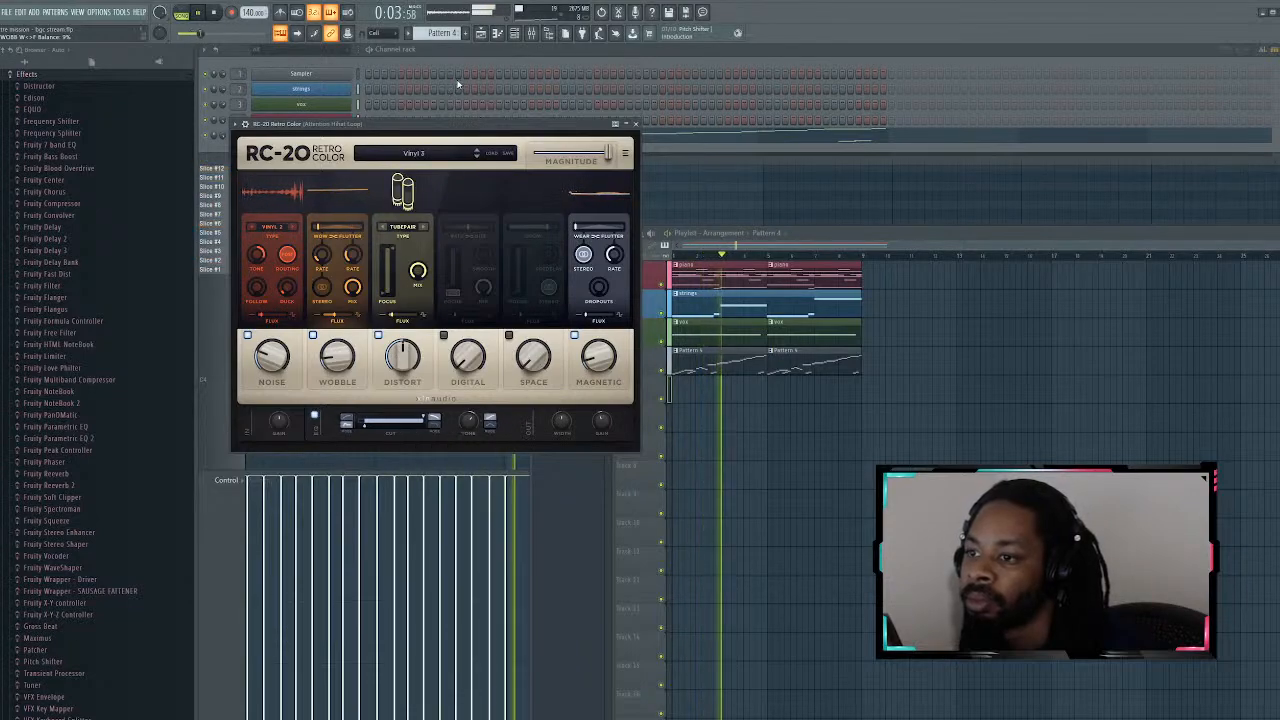
left_click_drag(300, 124, 264, 51)
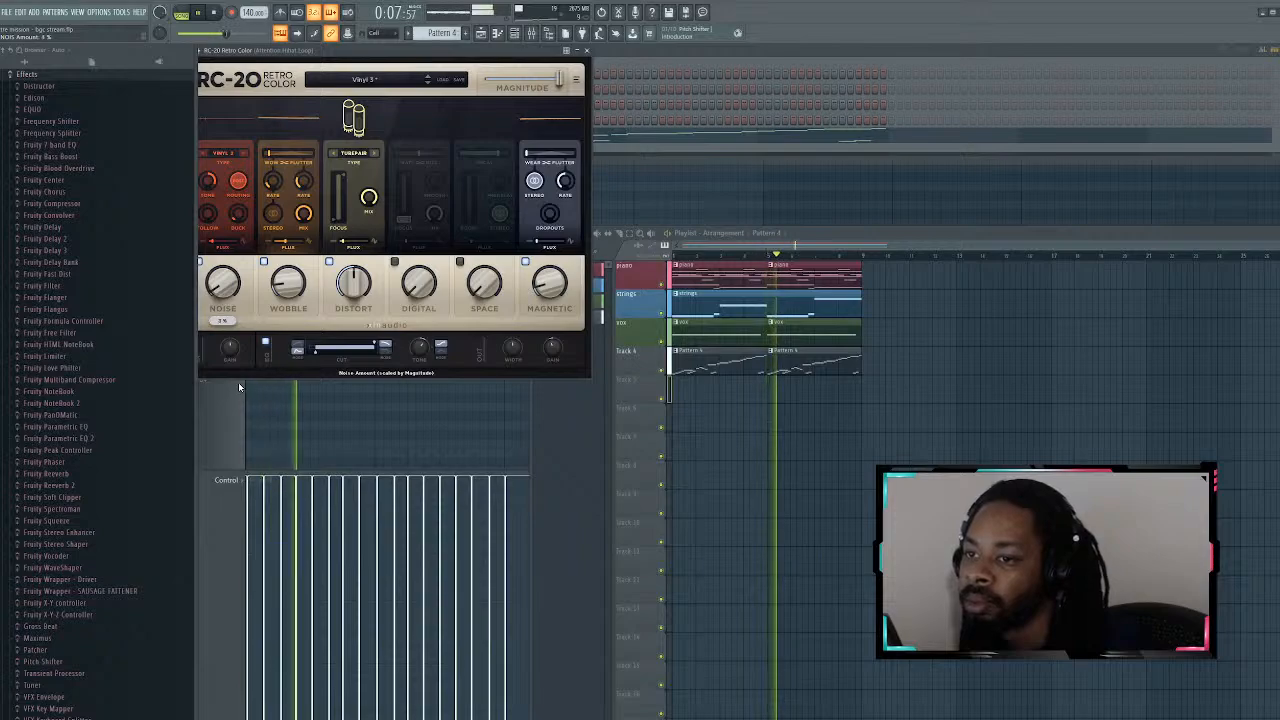
left_click(586, 50)
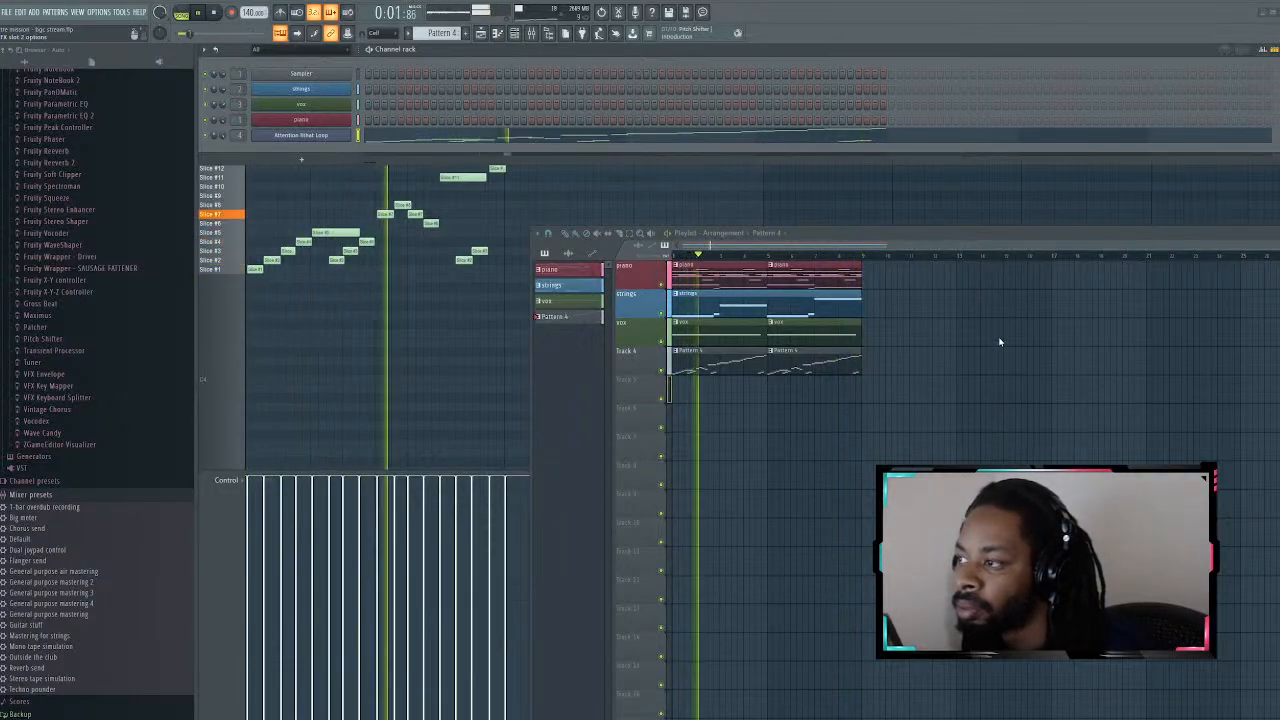
Step: Add Transient Master to the hi-hat loop's mixer effects, set its sustain to 60%, and close its window
left_click(912, 383)
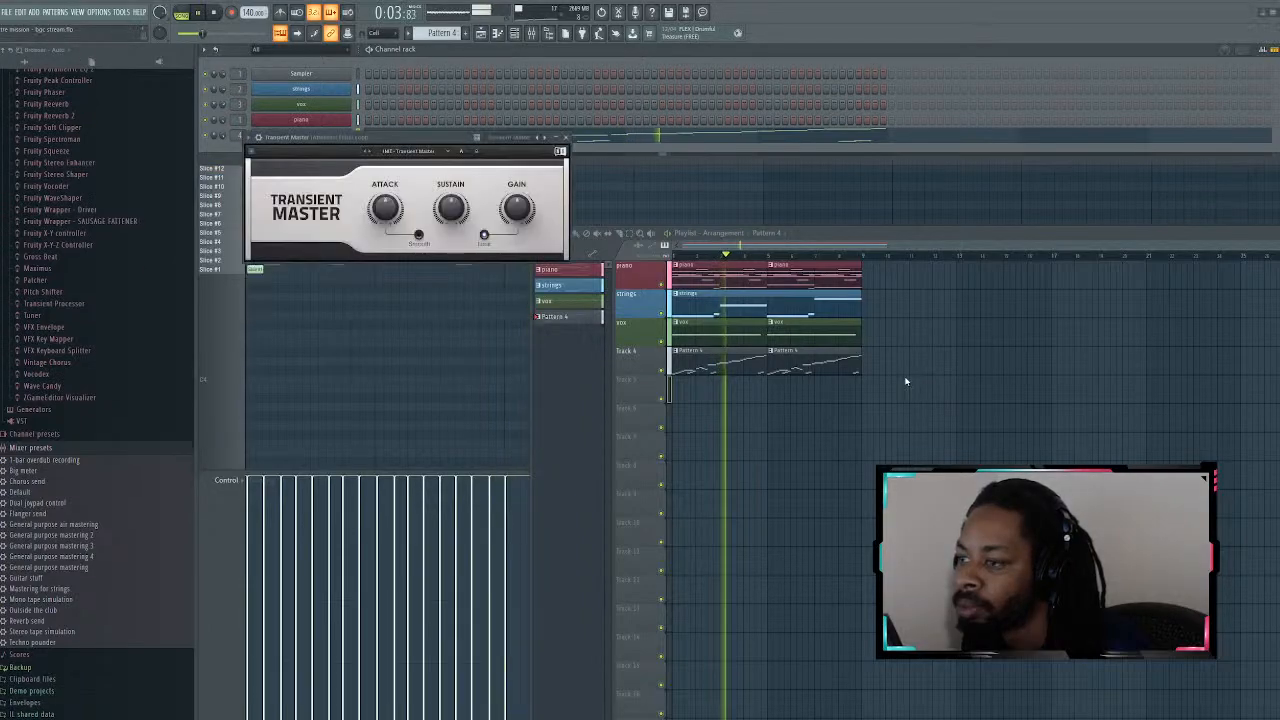
left_click_drag(385, 208, 451, 171)
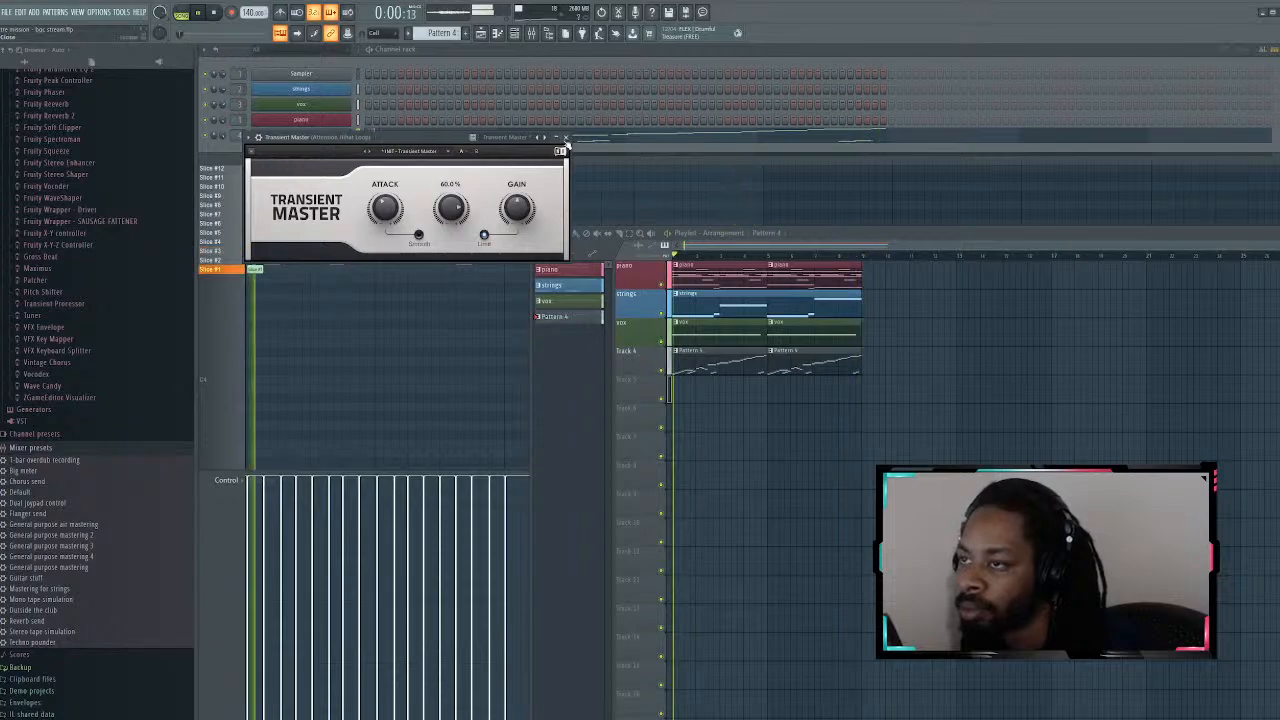
left_click(566, 138)
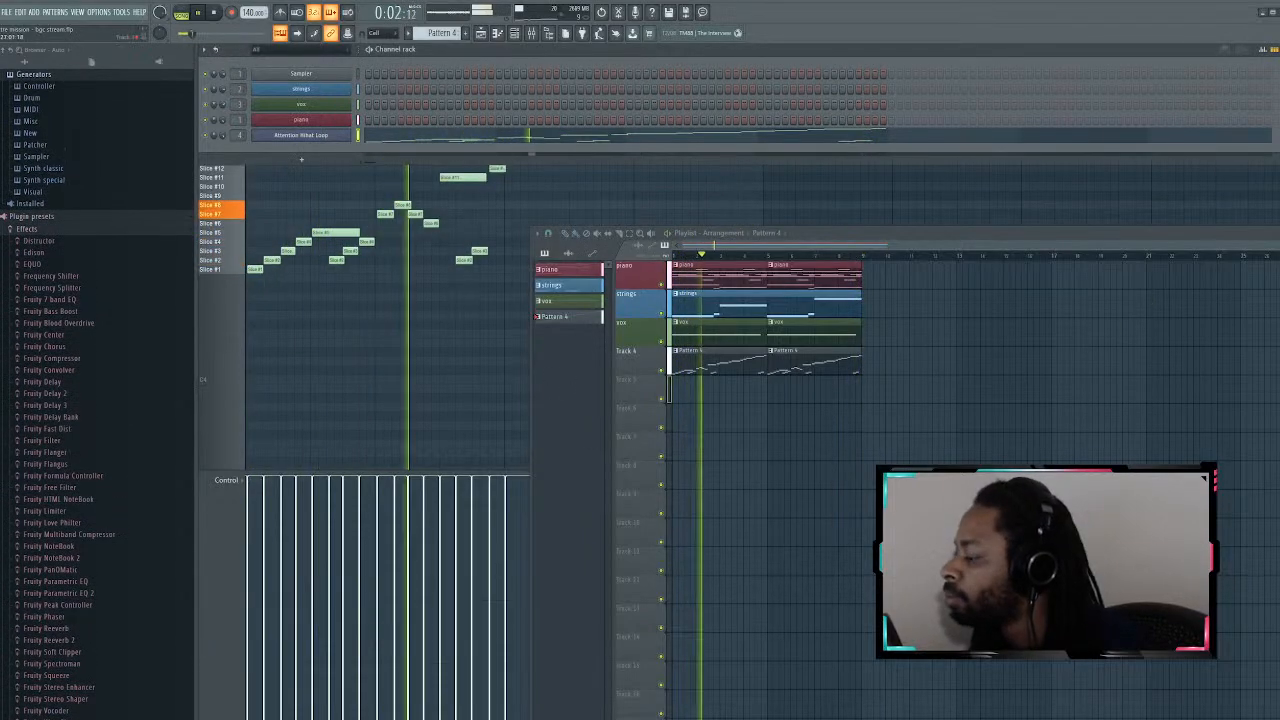
Step: Stop playback and maximize the playlist window over the channel rack and piano roll
key("space")
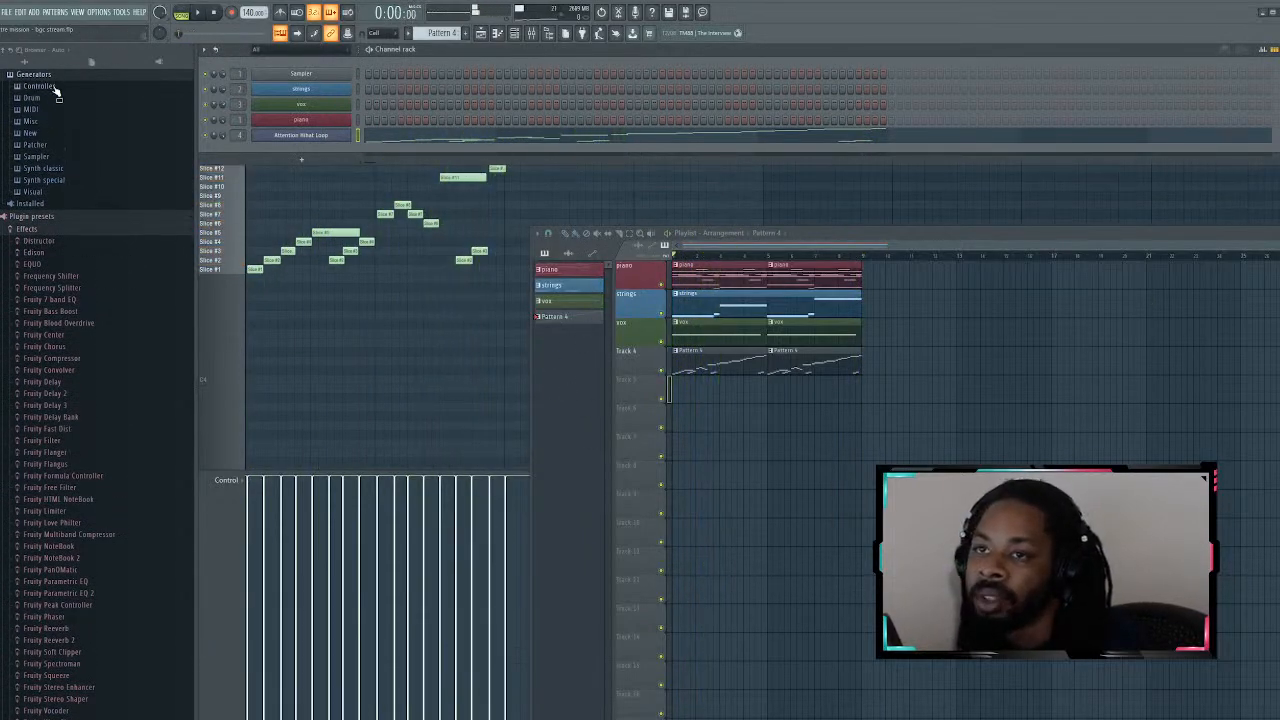
scroll(54, 97, "up", 5)
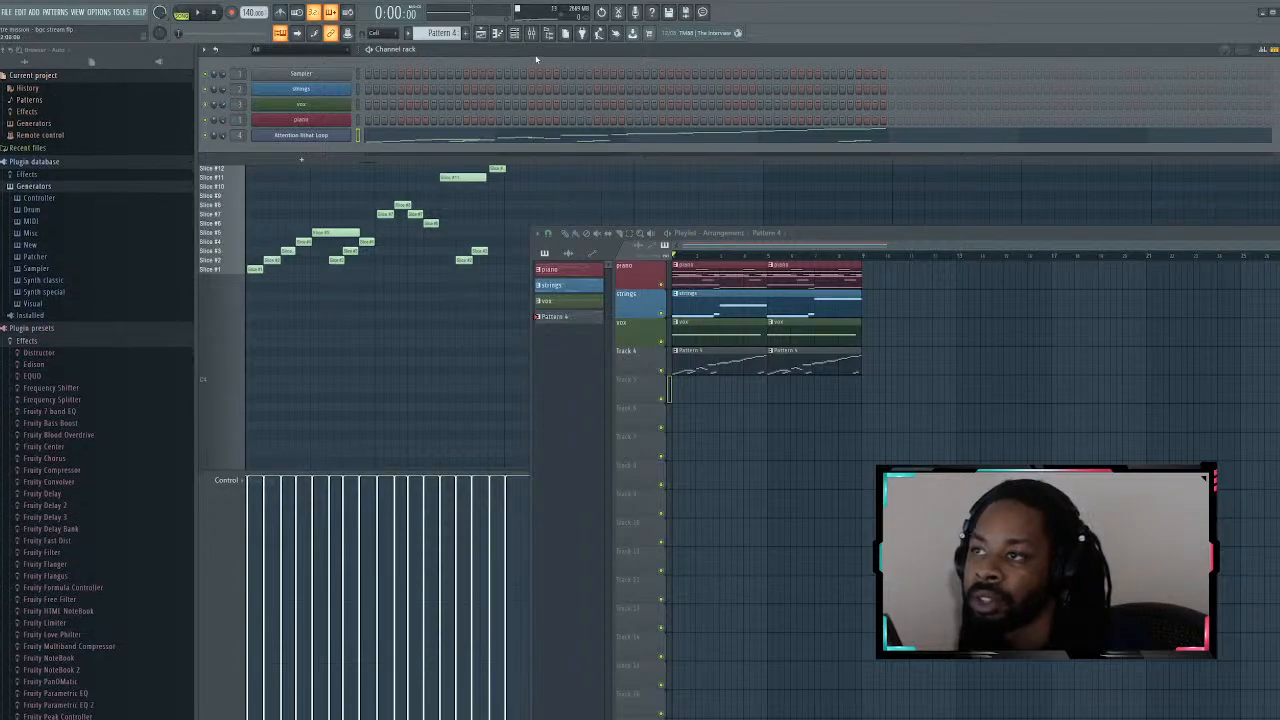
left_click(482, 33)
left_click(482, 33)
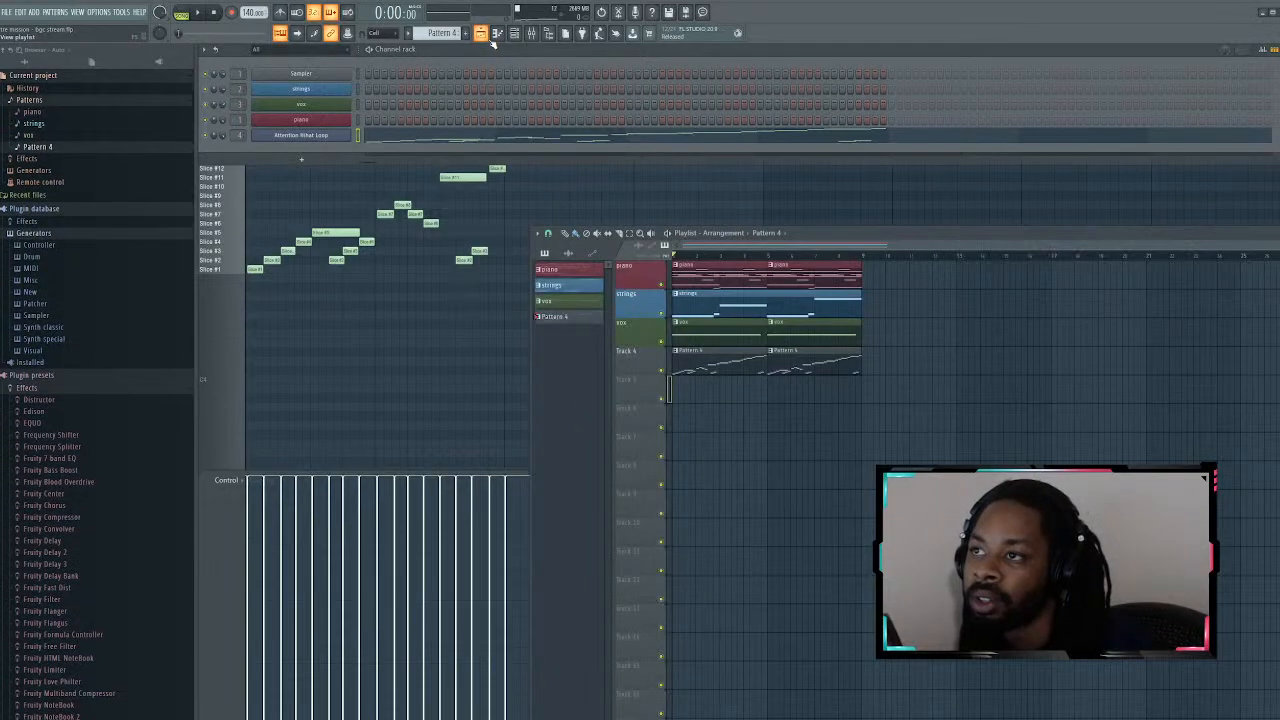
left_click(1255, 235)
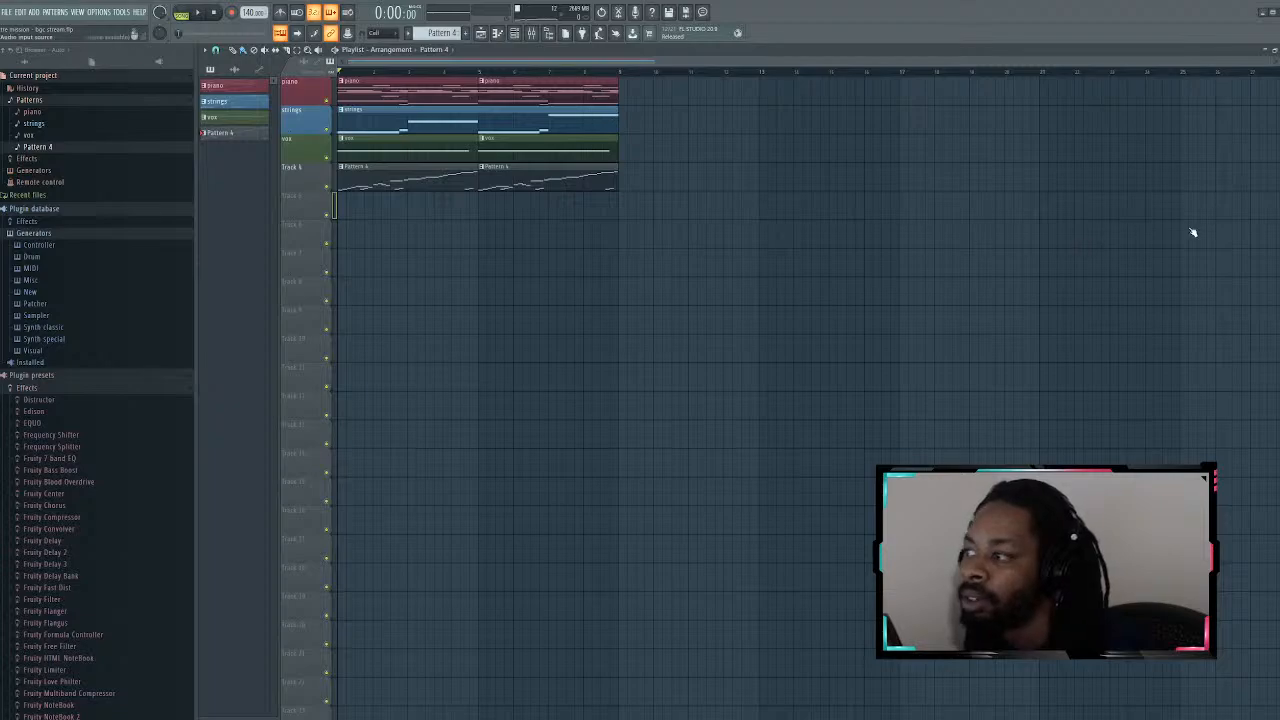
key("F9")
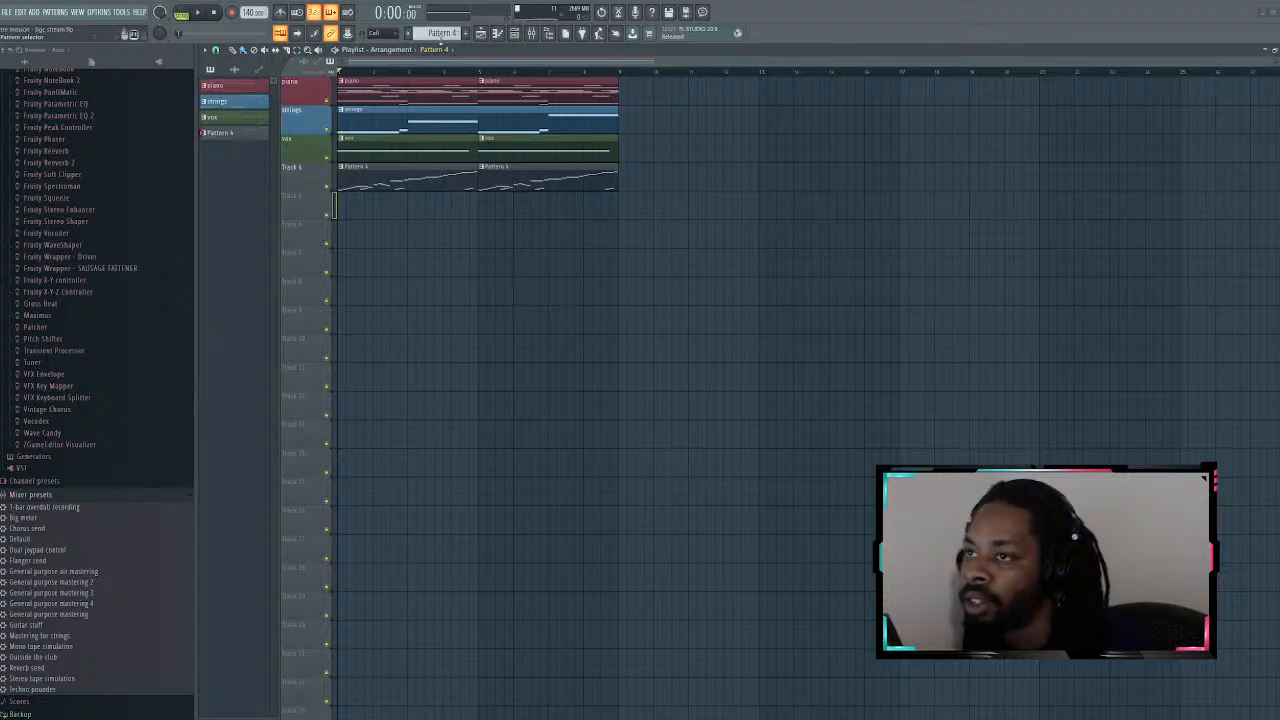
Step: Create a new empty pattern, Pattern 5, and place one clip of it at the start of track 5
left_click(465, 33)
key("Return")
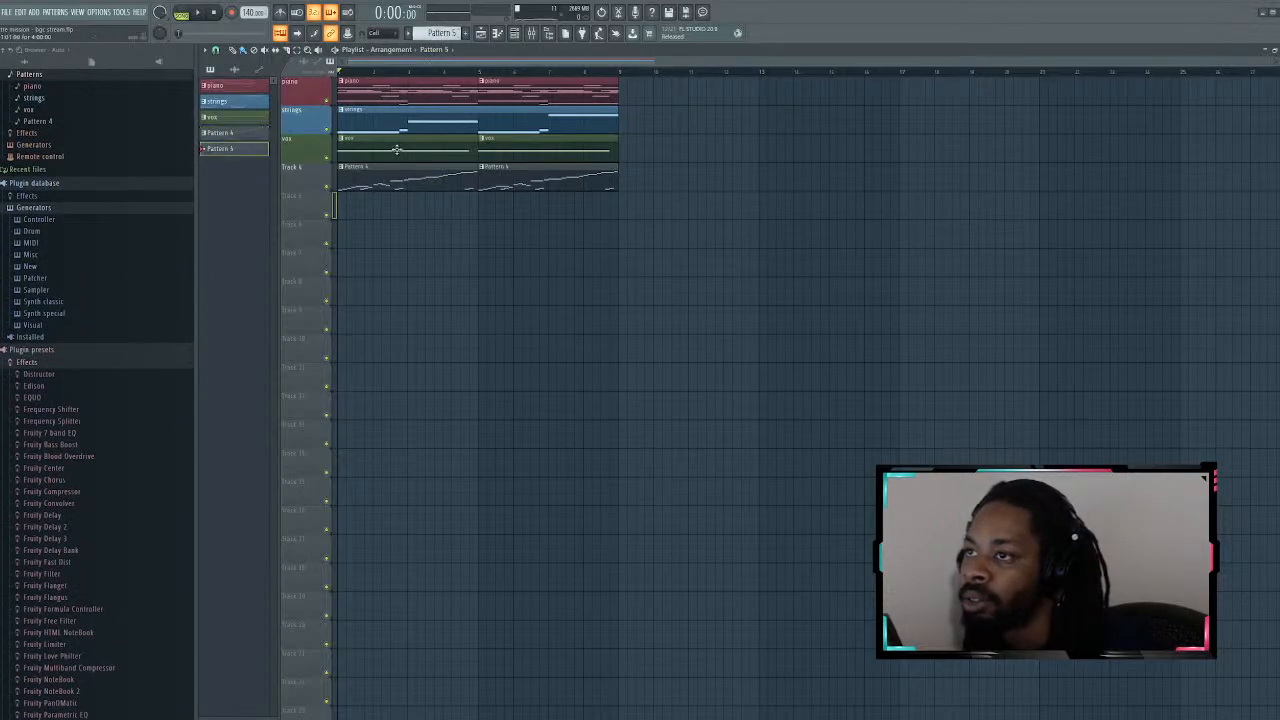
left_click(345, 201)
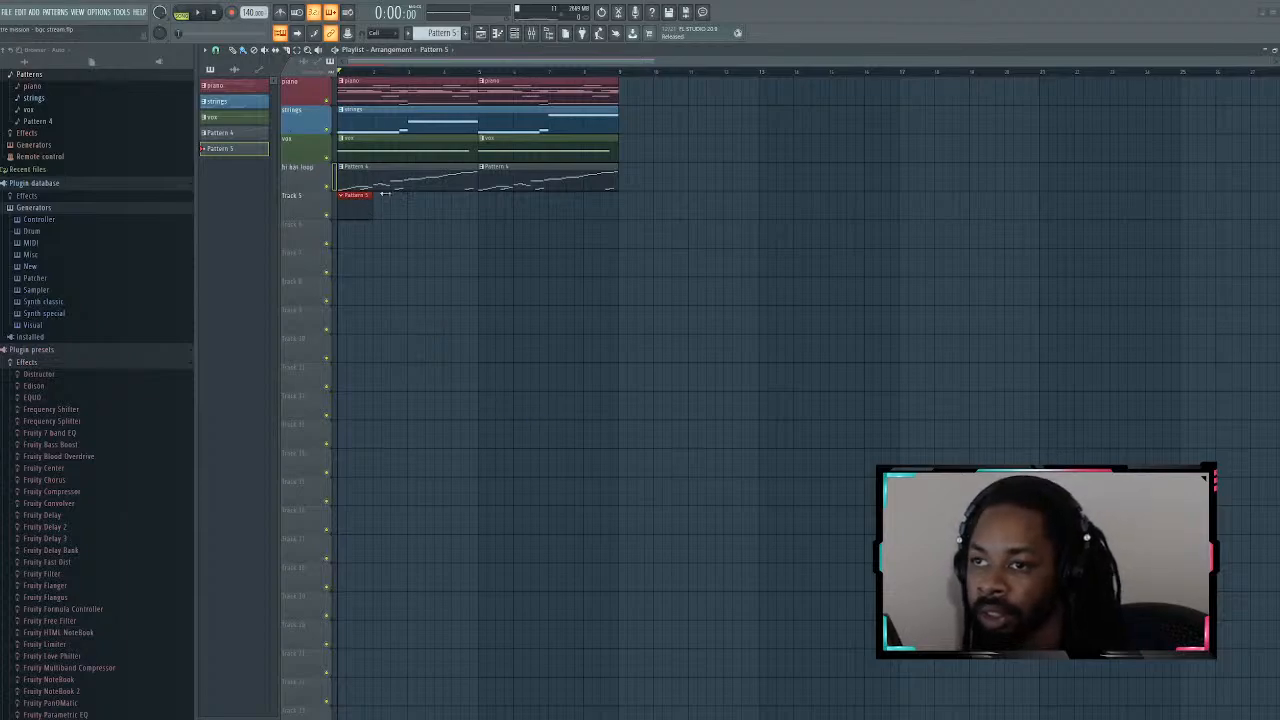
Step: Rename the fourth playlist track and its Pattern 4 as "hi hat loop", undoing the mistaken rename of Pattern 5
right_click(409, 172)
key("ctrl+z")
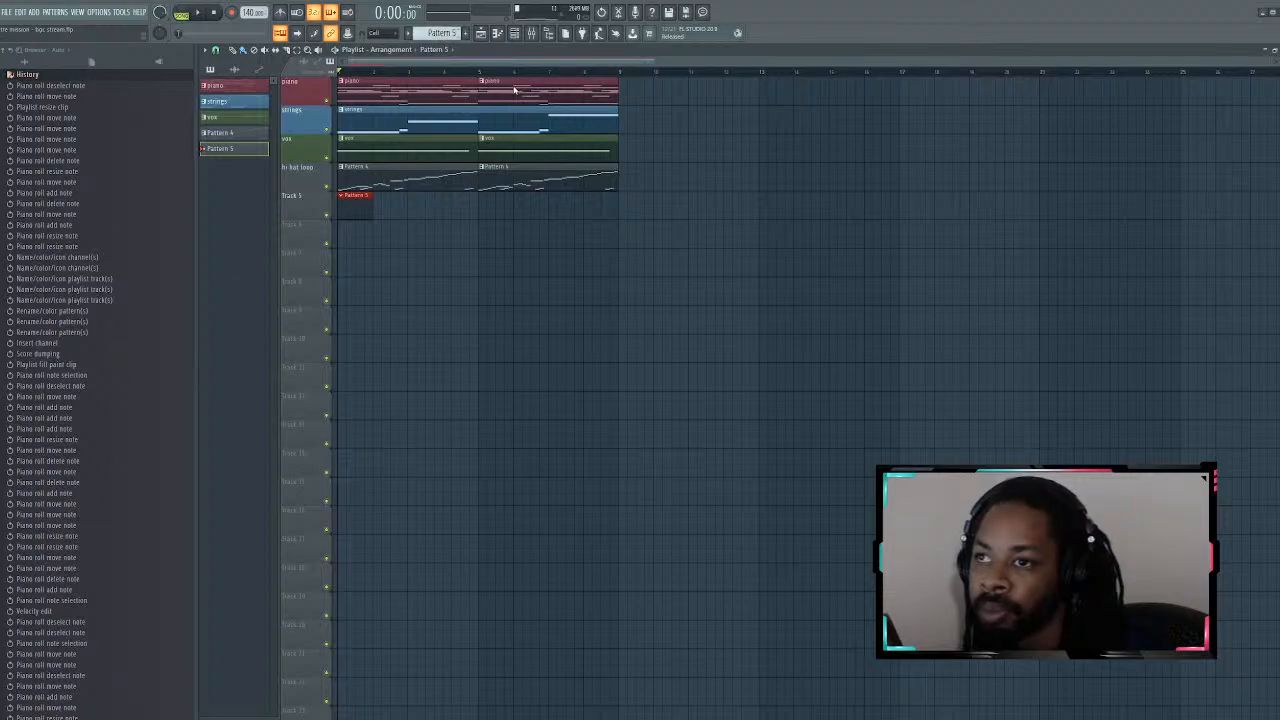
type("hi hat loop")
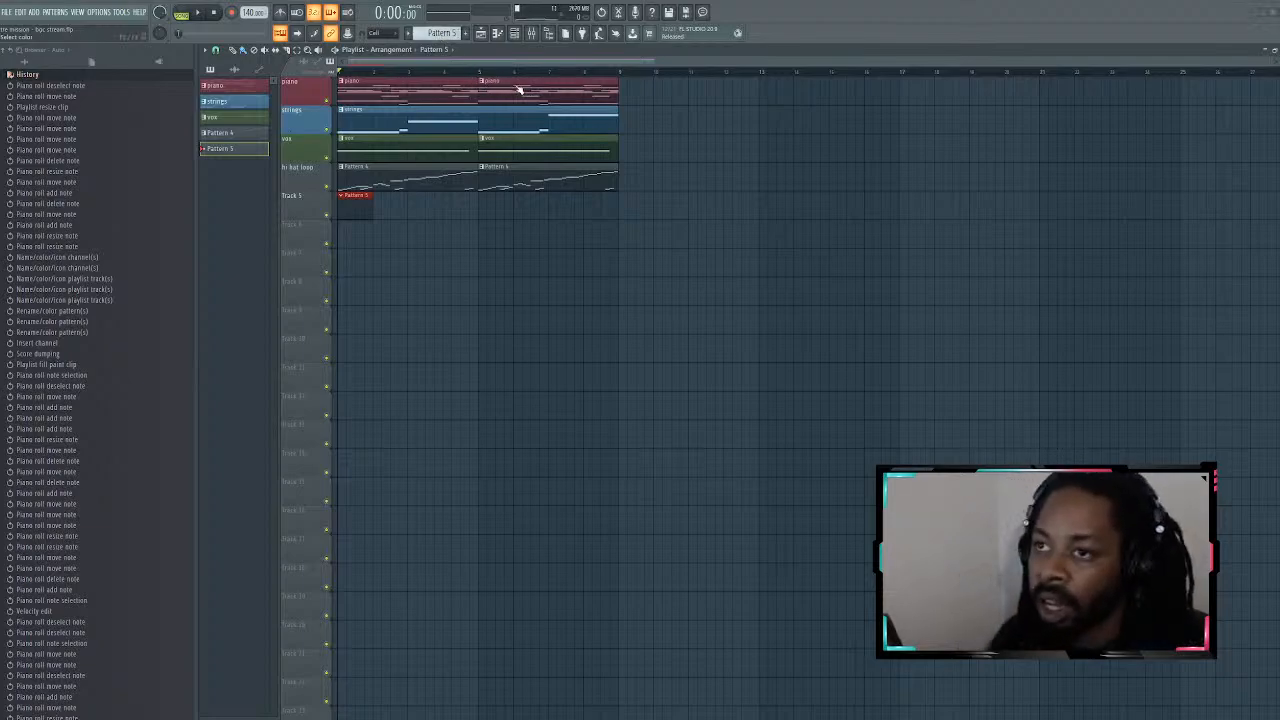
key("Return")
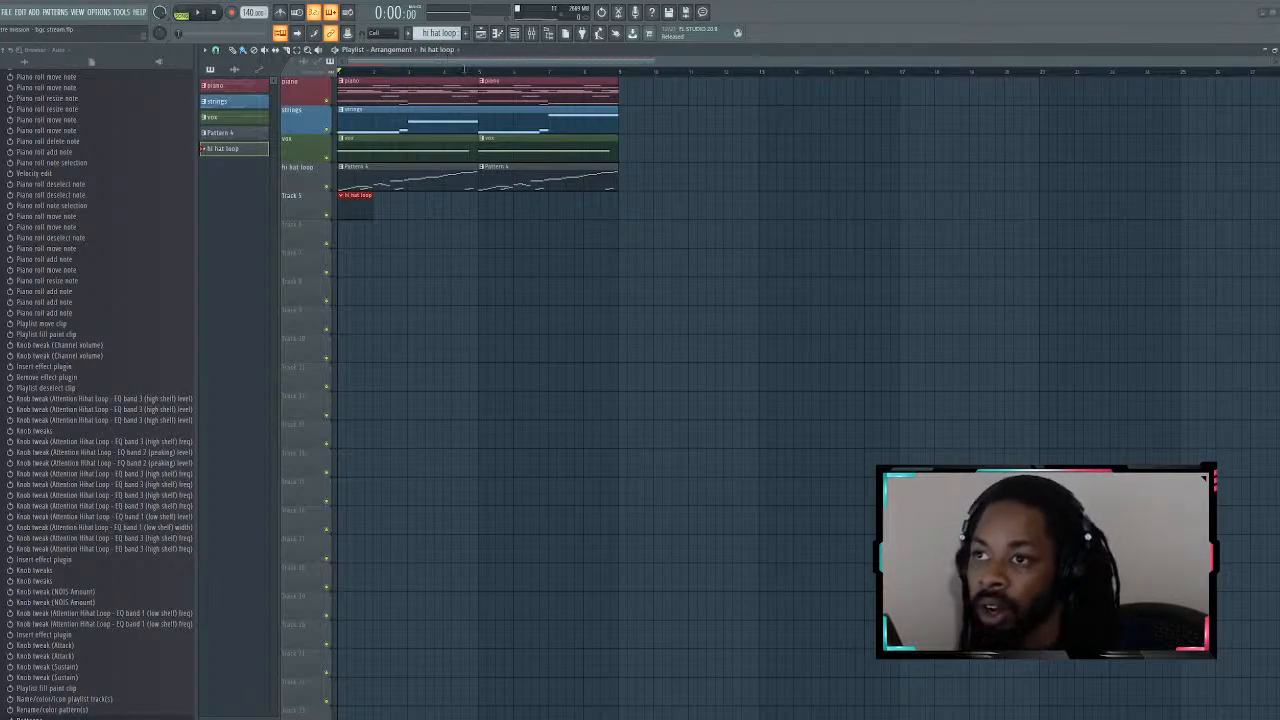
key("ctrl+z")
double_click(370, 172)
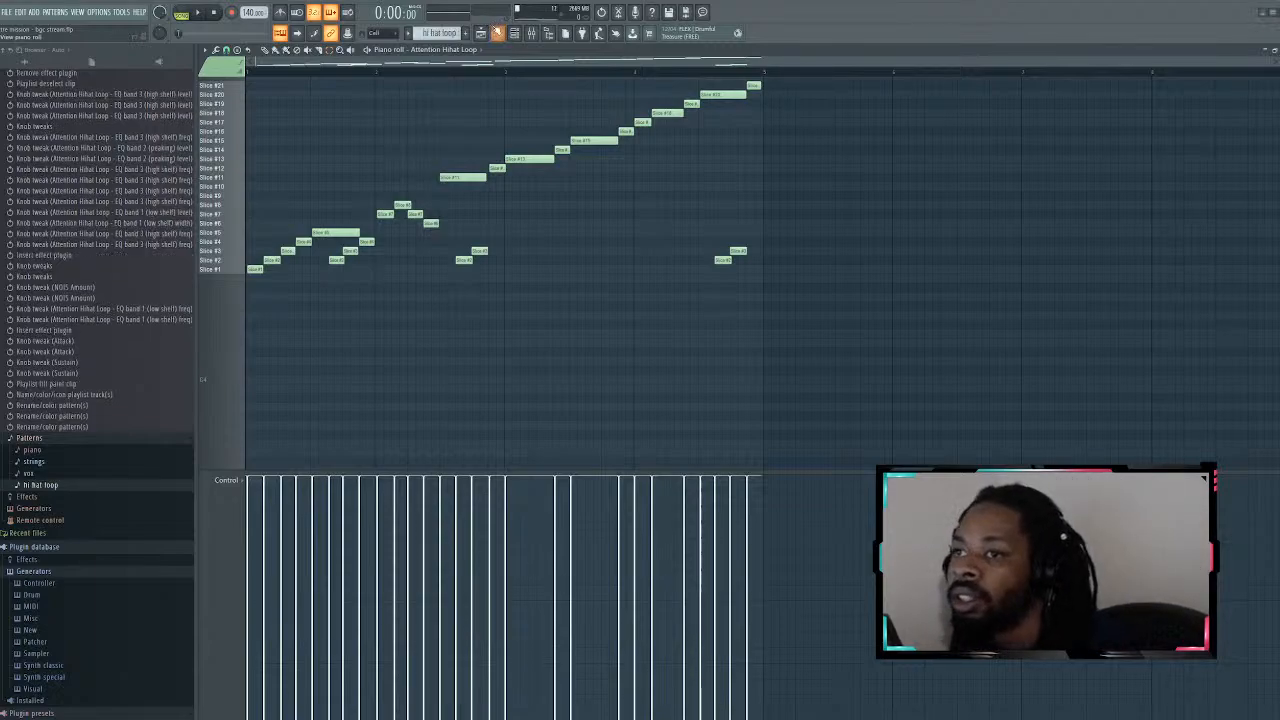
Step: Return to the playlist, play the arrangement, and make Pattern 5 the active pattern
key("F5")
key("space")
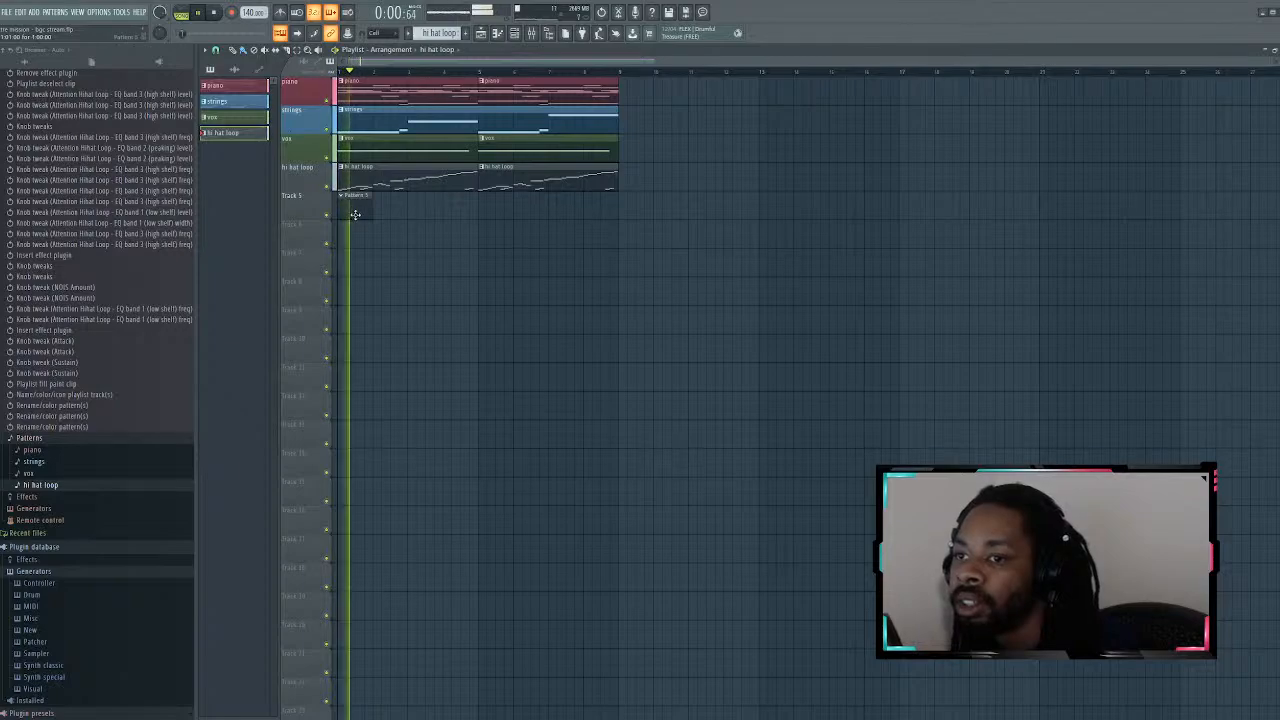
double_click(354, 205)
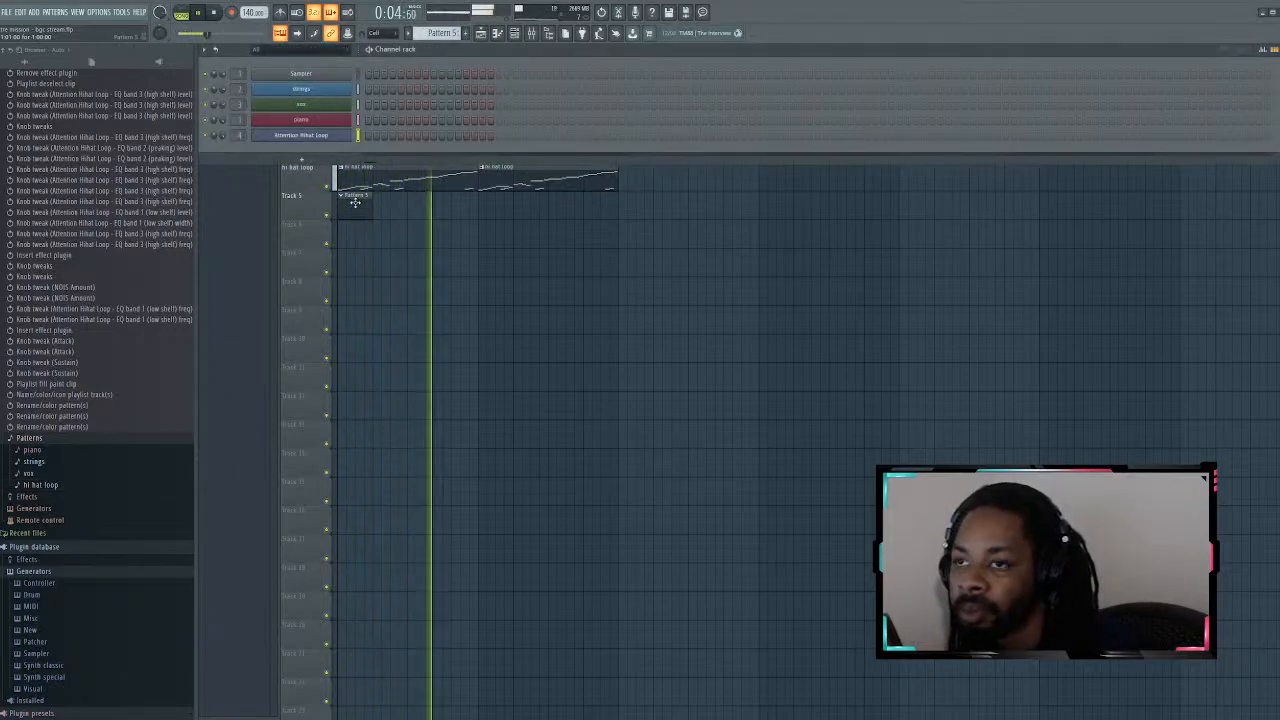
left_click(358, 203)
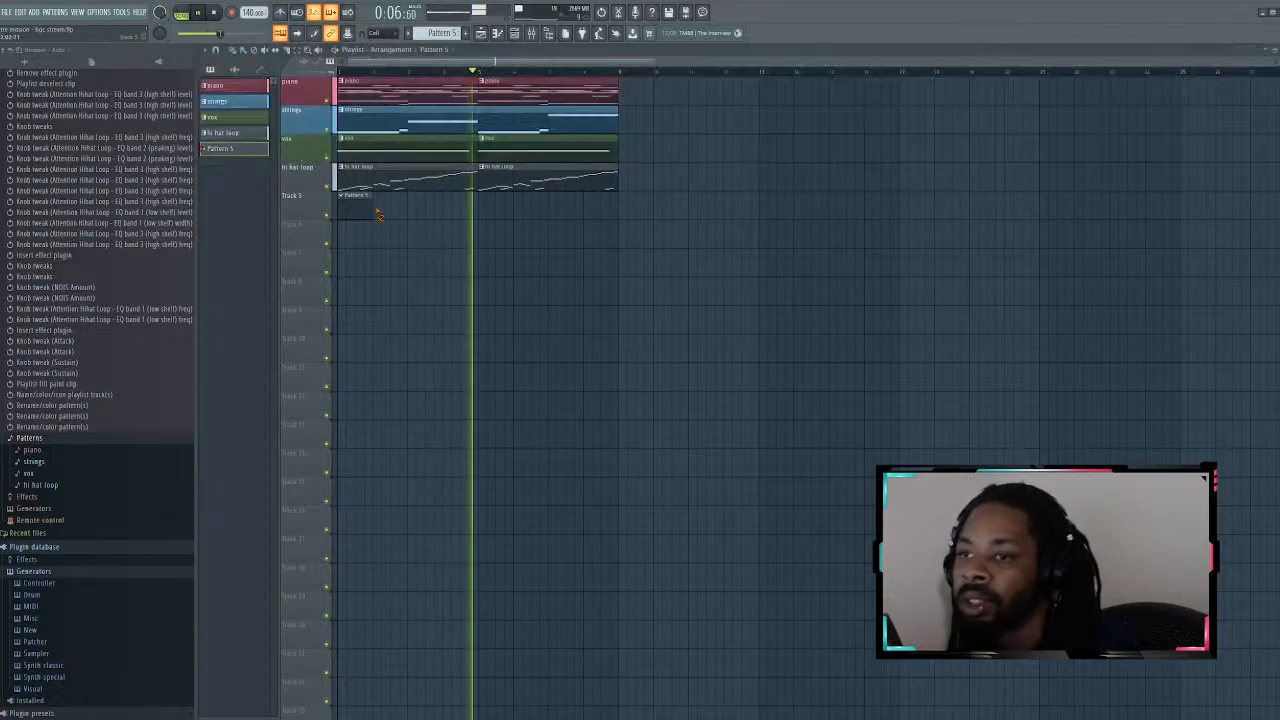
Step: Stop playback and collapse the Current project section and the HiHat Loops folder of Kount Drums Volume 4 in the browser
scroll(65, 121, "up", 6)
scroll(64, 121, "up", 5)
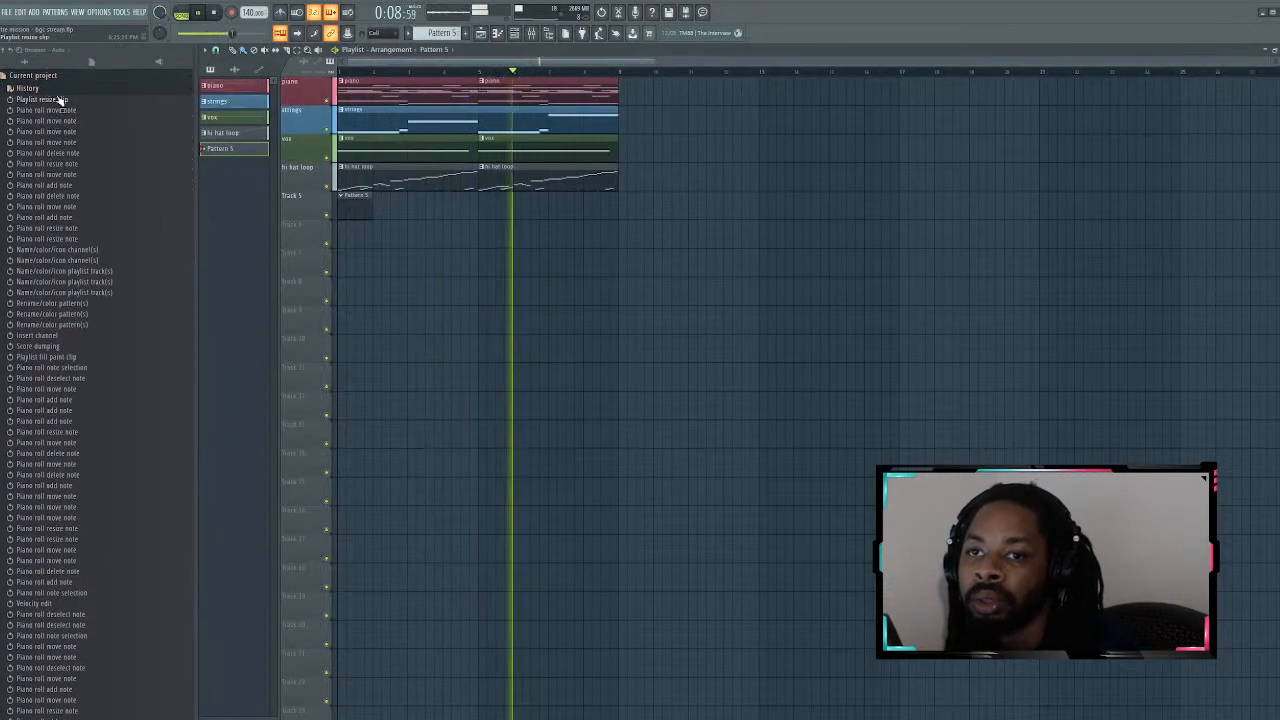
left_click(71, 78)
key("space")
scroll(88, 432, "down", 15)
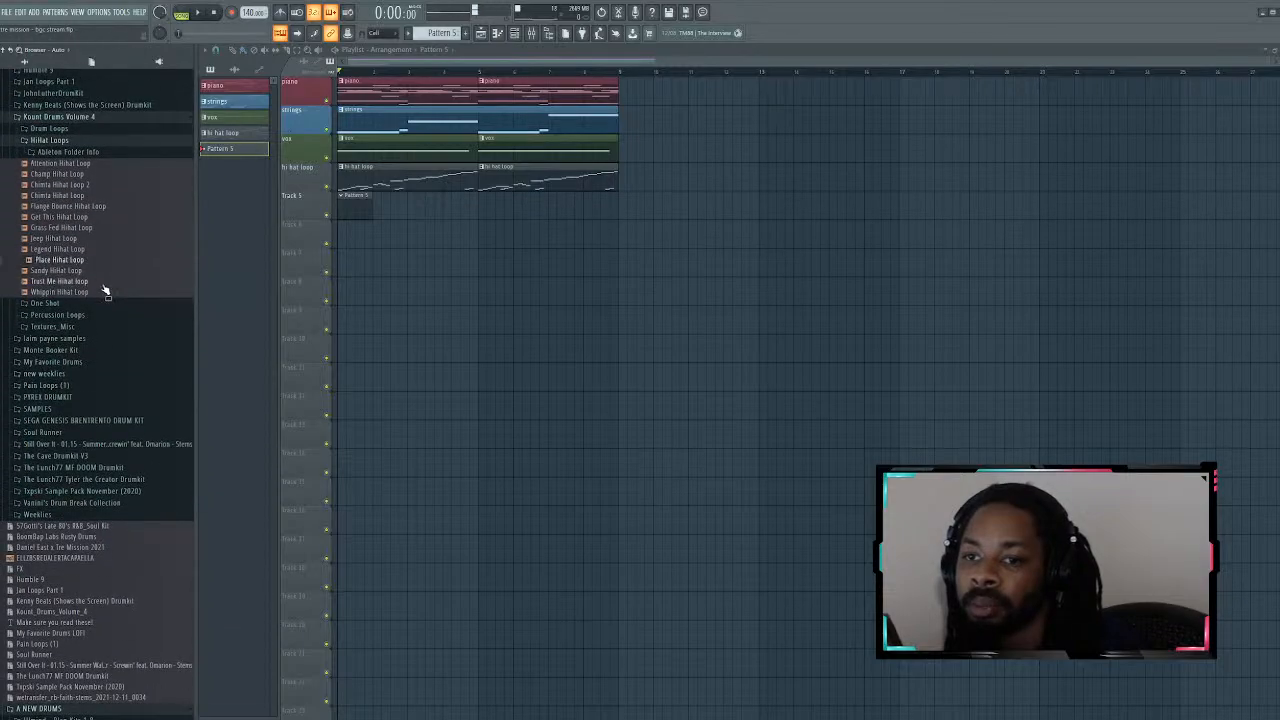
left_click(74, 143)
scroll(70, 200, "up", 2)
scroll(66, 212, "up", 4)
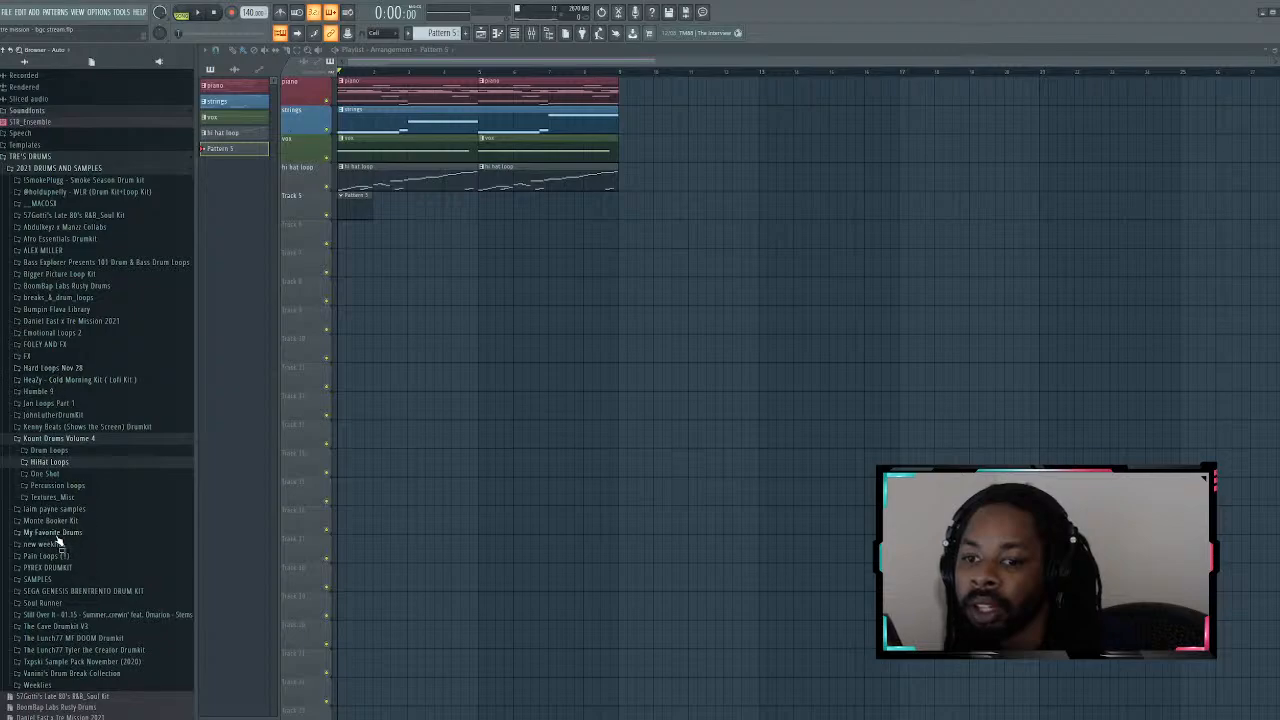
Step: Browse the recent files and audition drum samples, including Hihat (Champion) and 808 [23]
scroll(126, 340, "up", 15)
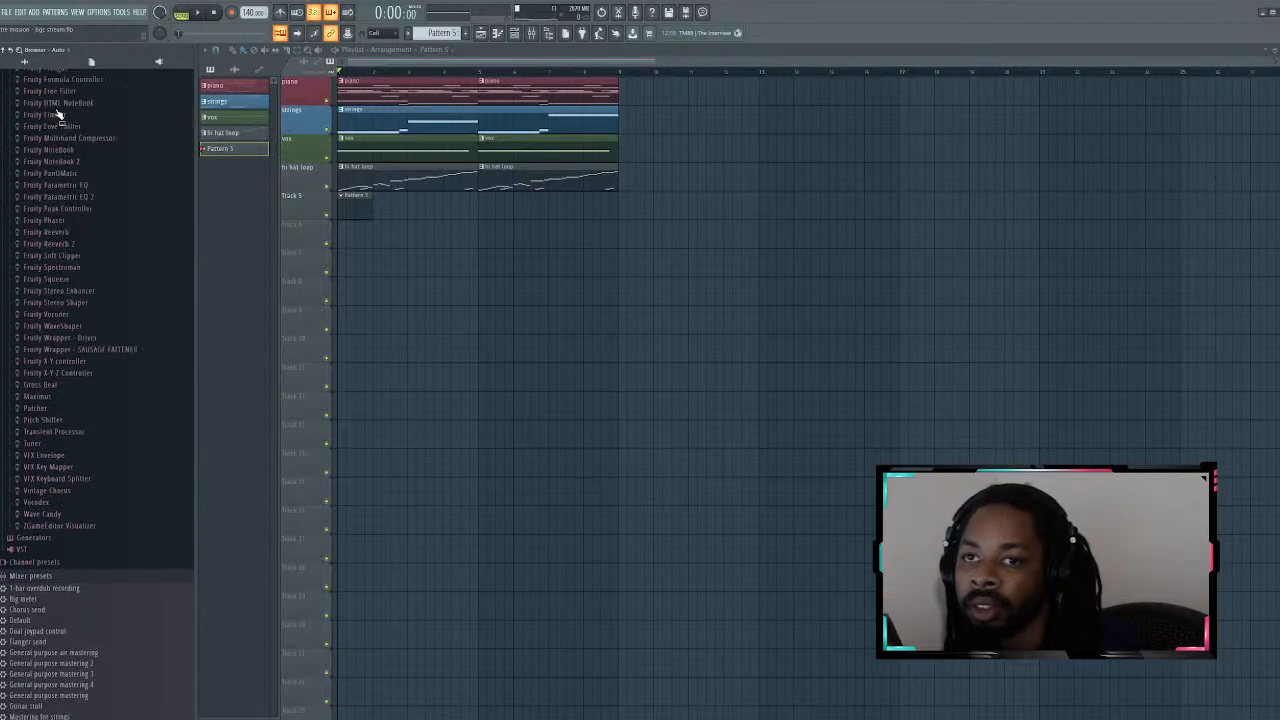
scroll(57, 115, "up", 5)
left_click(57, 105)
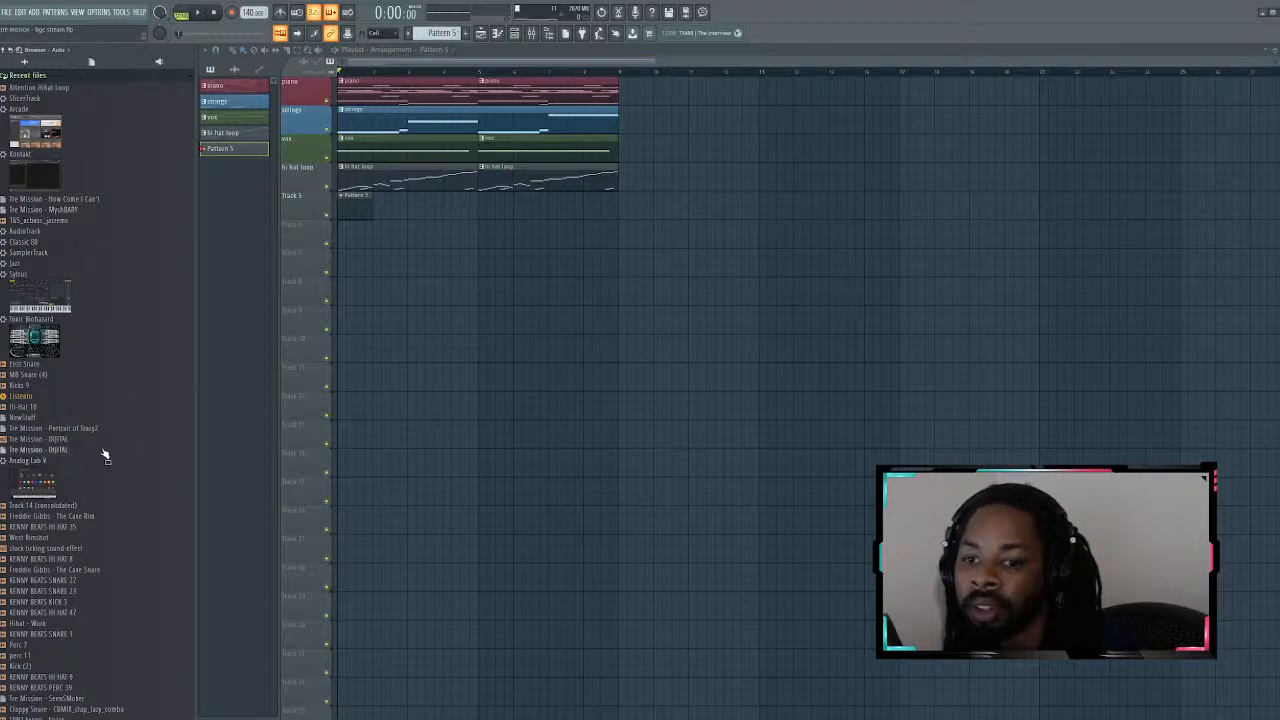
scroll(100, 440, "down", 5)
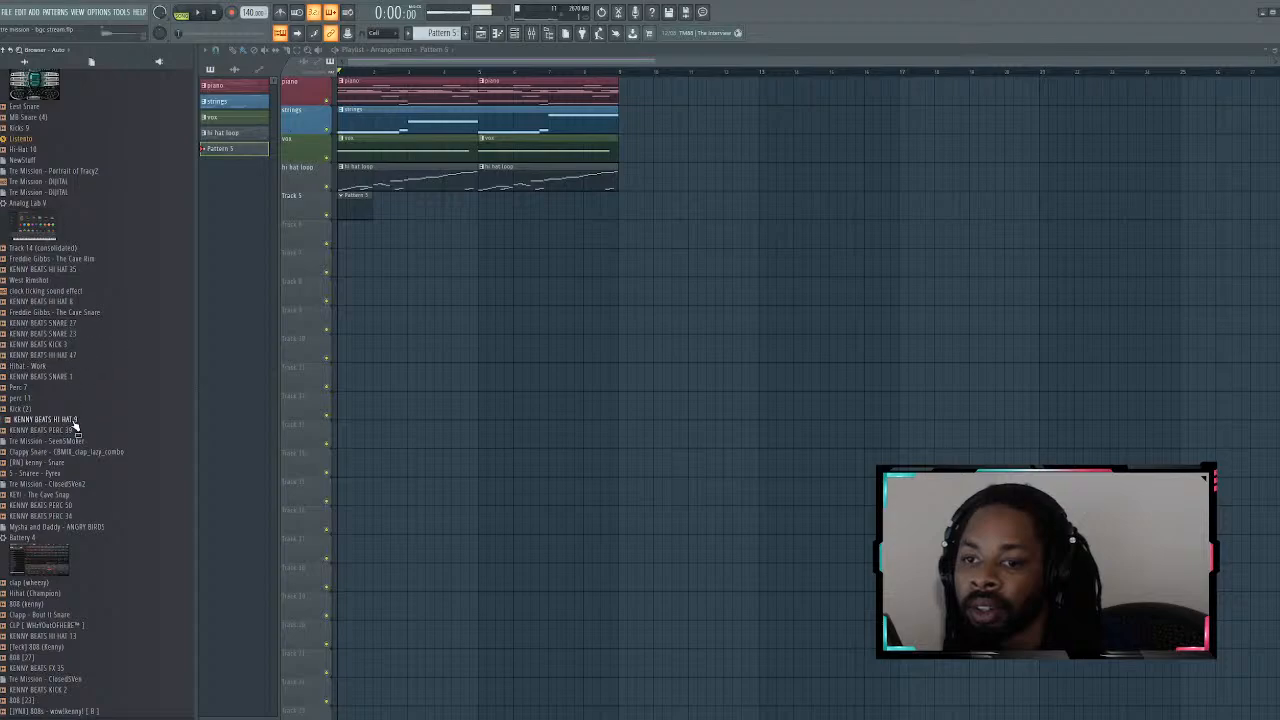
scroll(80, 412, "down", 6)
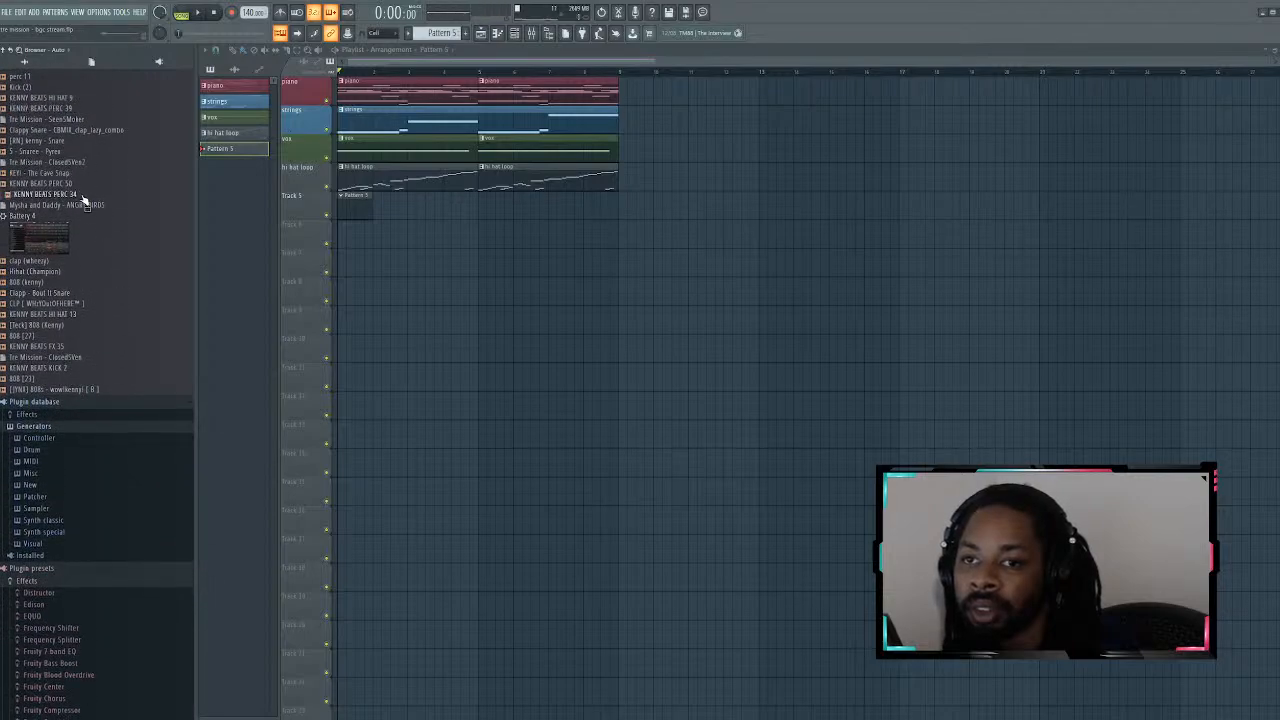
left_click(82, 273)
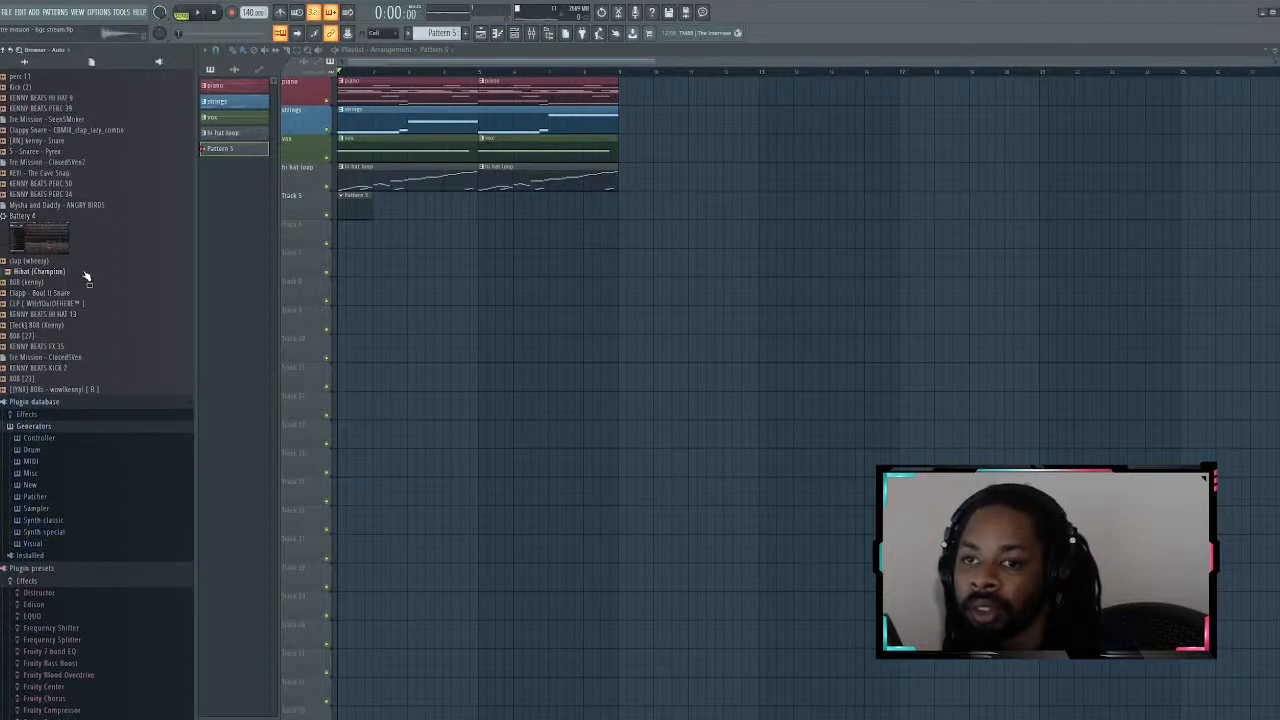
left_click(68, 380)
scroll(74, 350, "up", 15)
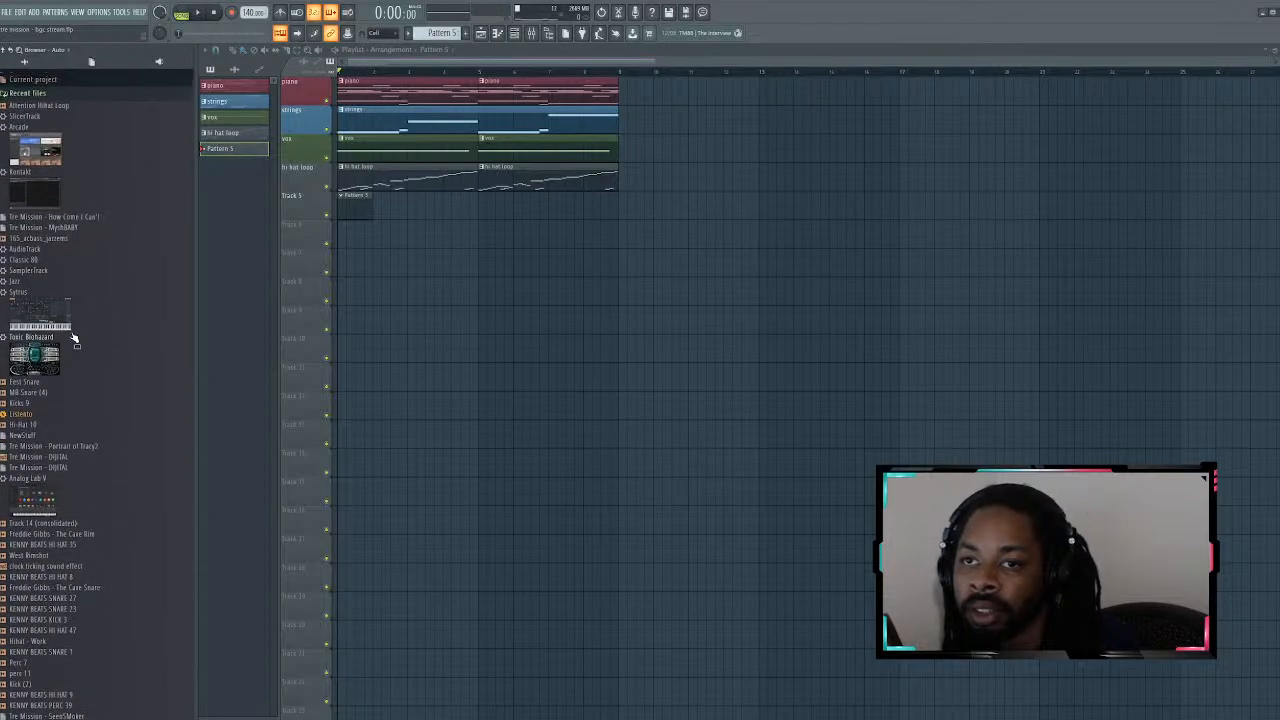
Step: Collapse the recent files and plugin presets in the browser and go to the 2021 DRUMS AND SAMPLES folder
left_click(55, 91)
left_click(57, 269)
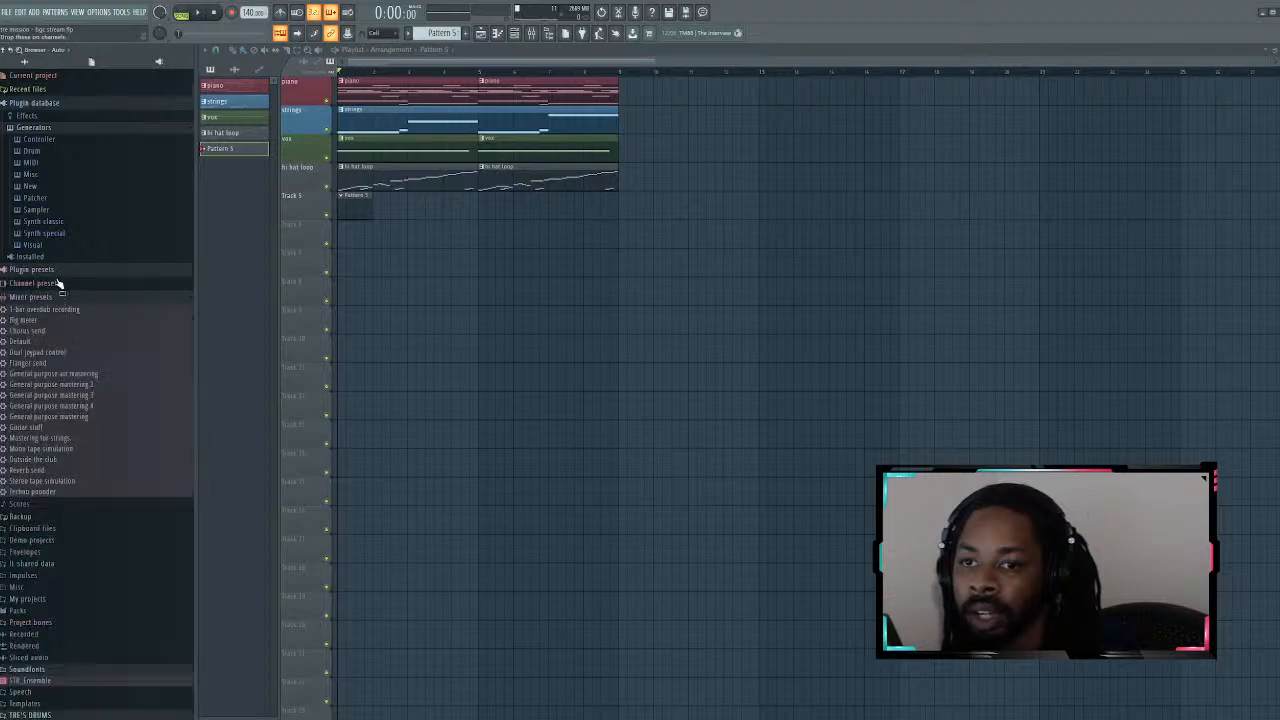
scroll(64, 300, "down", 9)
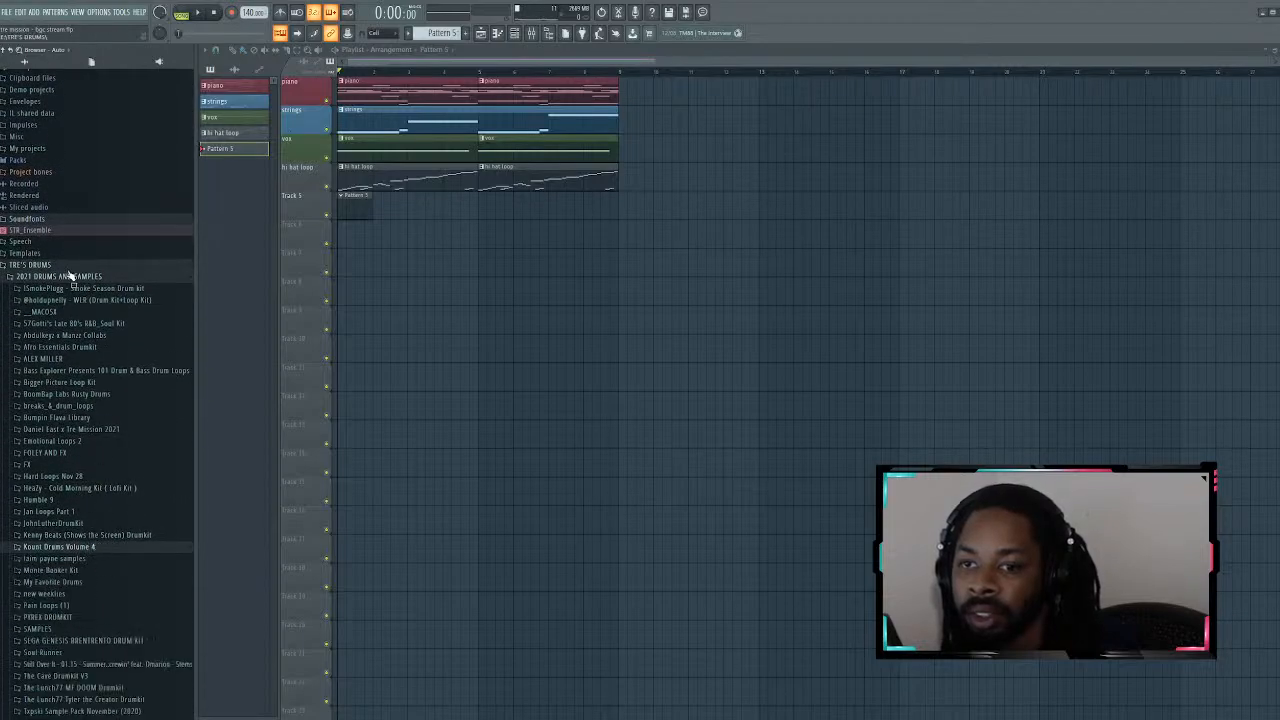
Step: Load the closed hi-hat Hihat (Nothings)_2 from the TRE MISSION DRUM KIT folder in 2019 DRUMS as a new channel
left_click(66, 279)
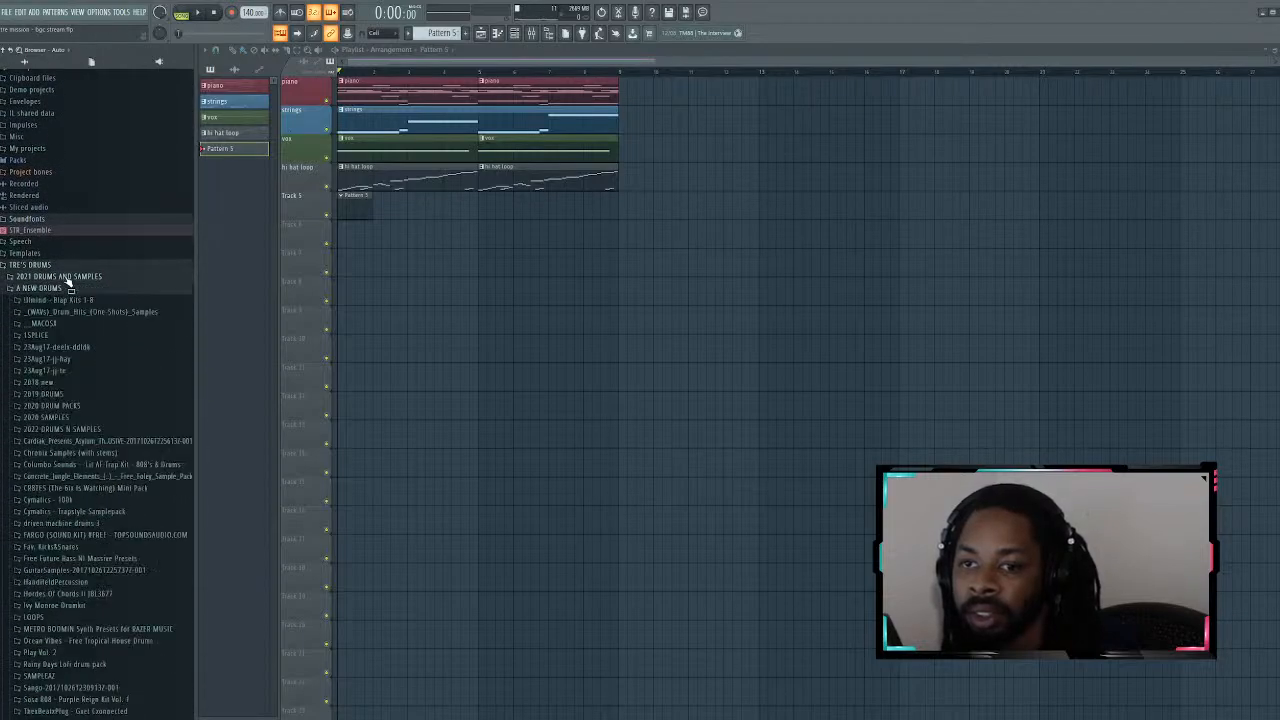
left_click(70, 396)
left_click(80, 477)
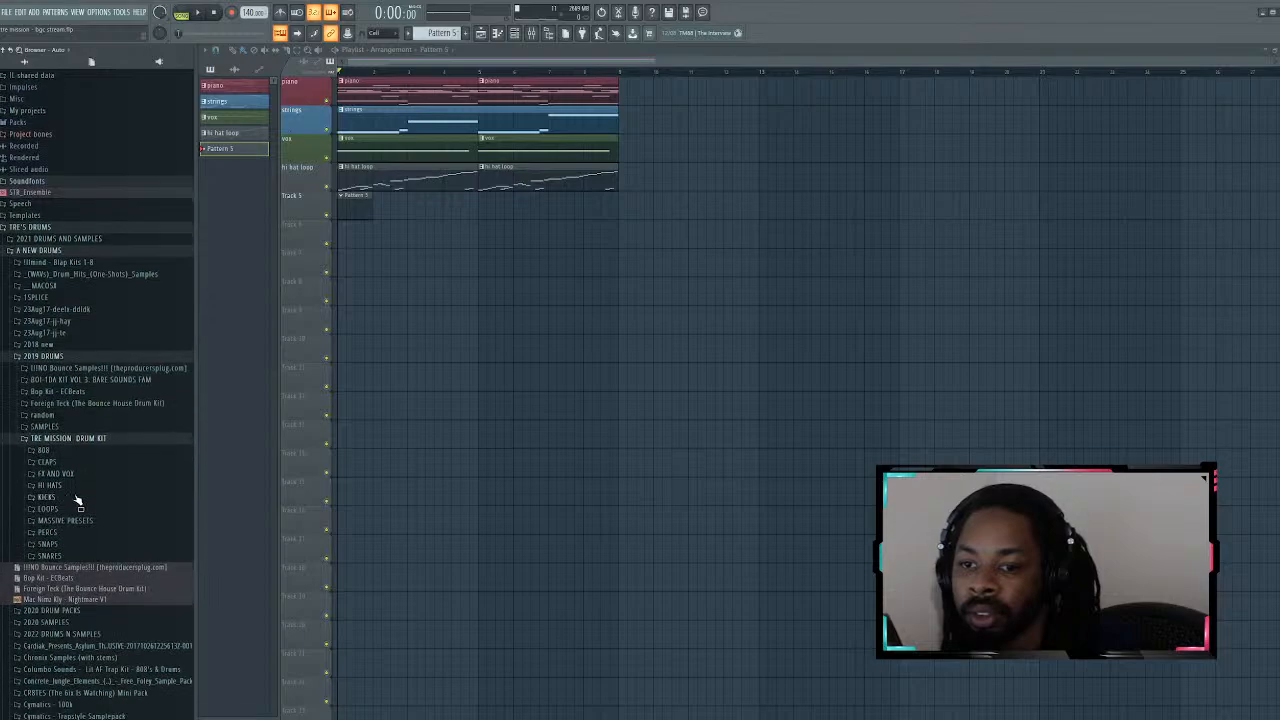
left_click(81, 397)
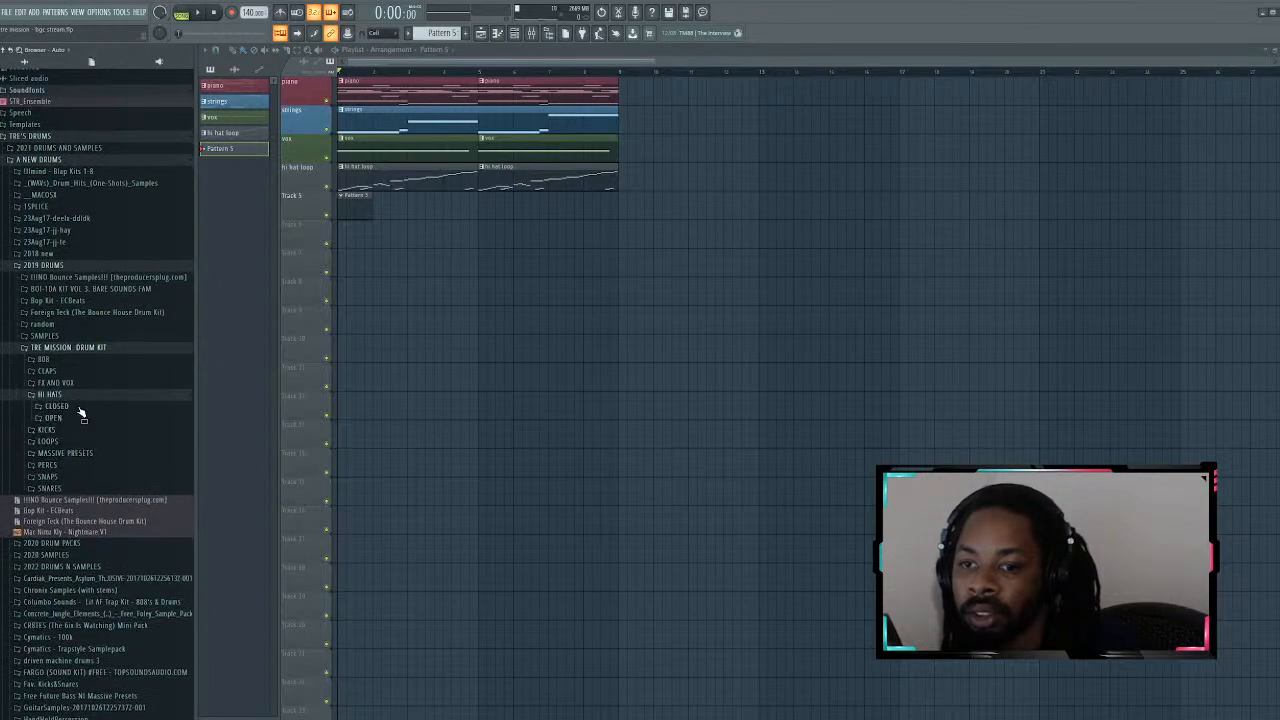
left_click(81, 408)
left_click(87, 503)
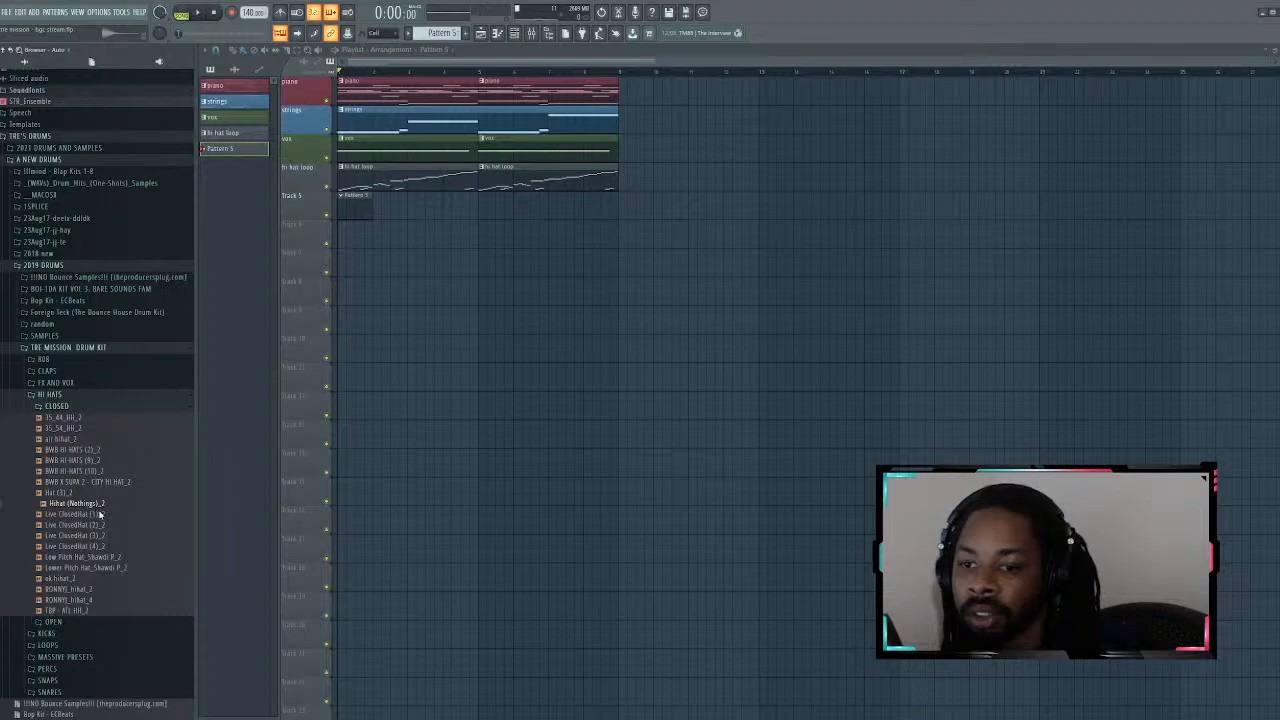
key("Return")
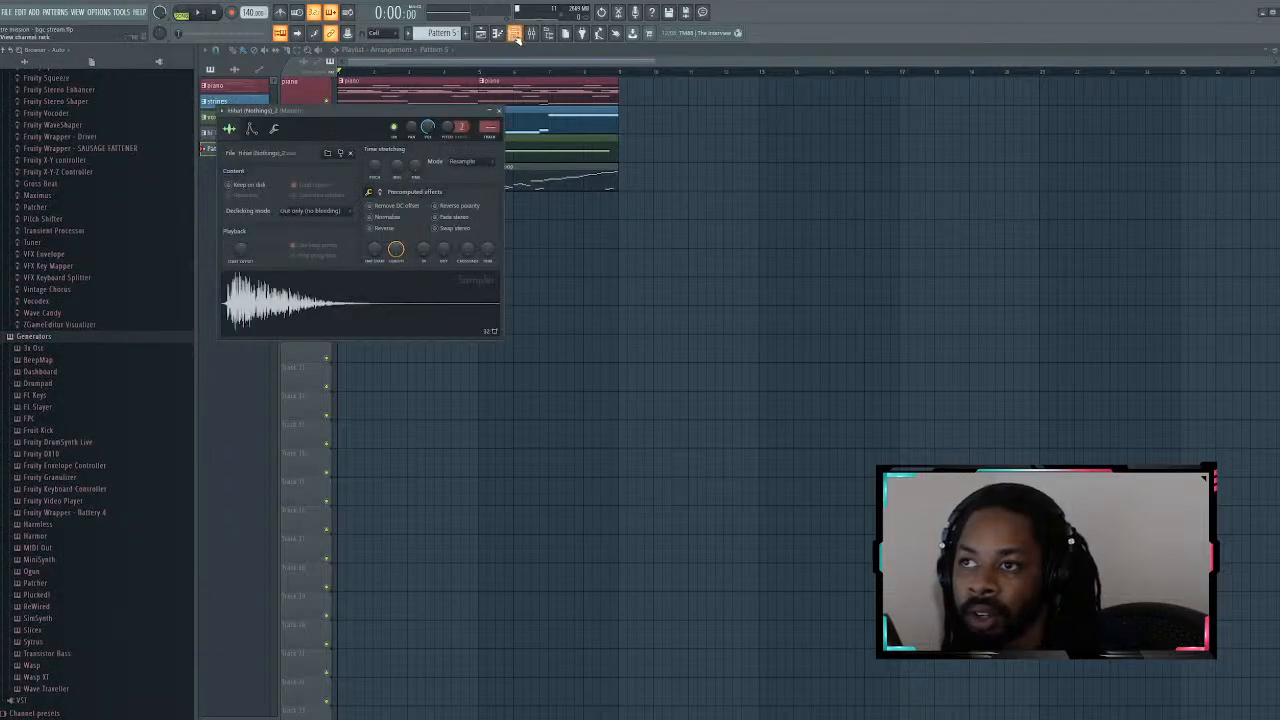
Step: Try a hit on every second step of Hihat (Nothings)_2 over two bars, play it and check the notes in the piano roll
left_click(515, 34)
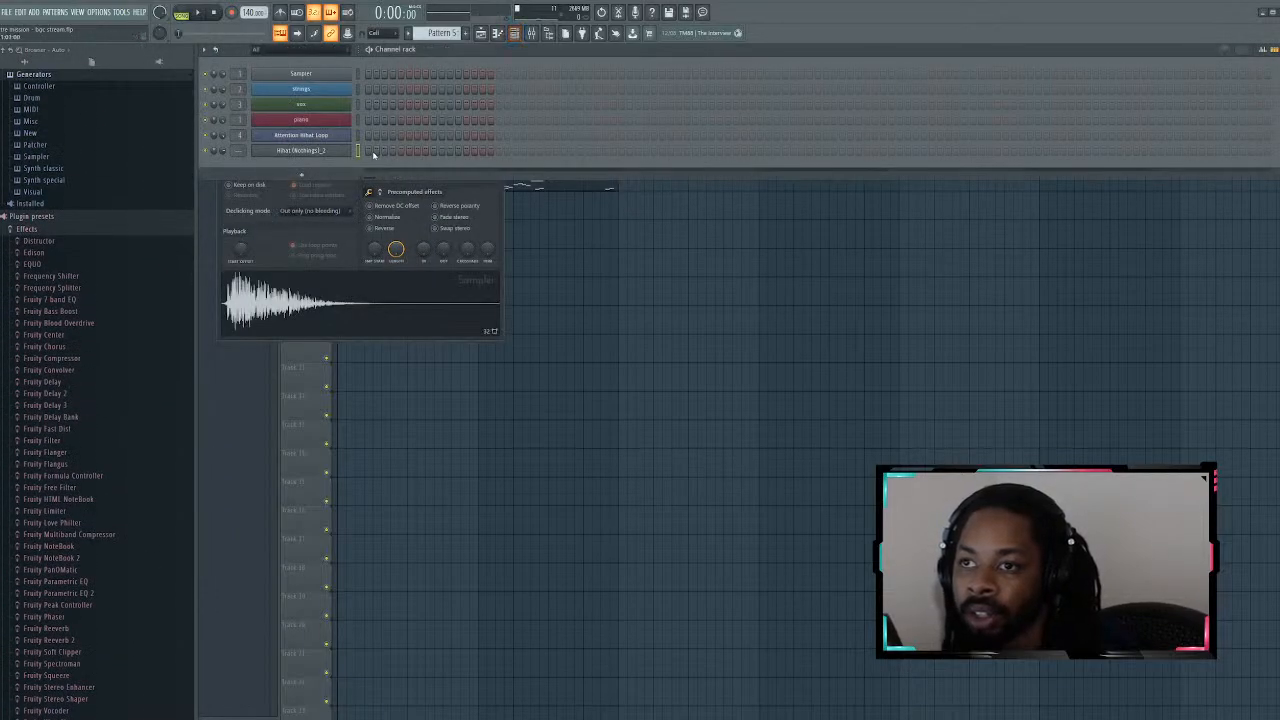
key("F5")
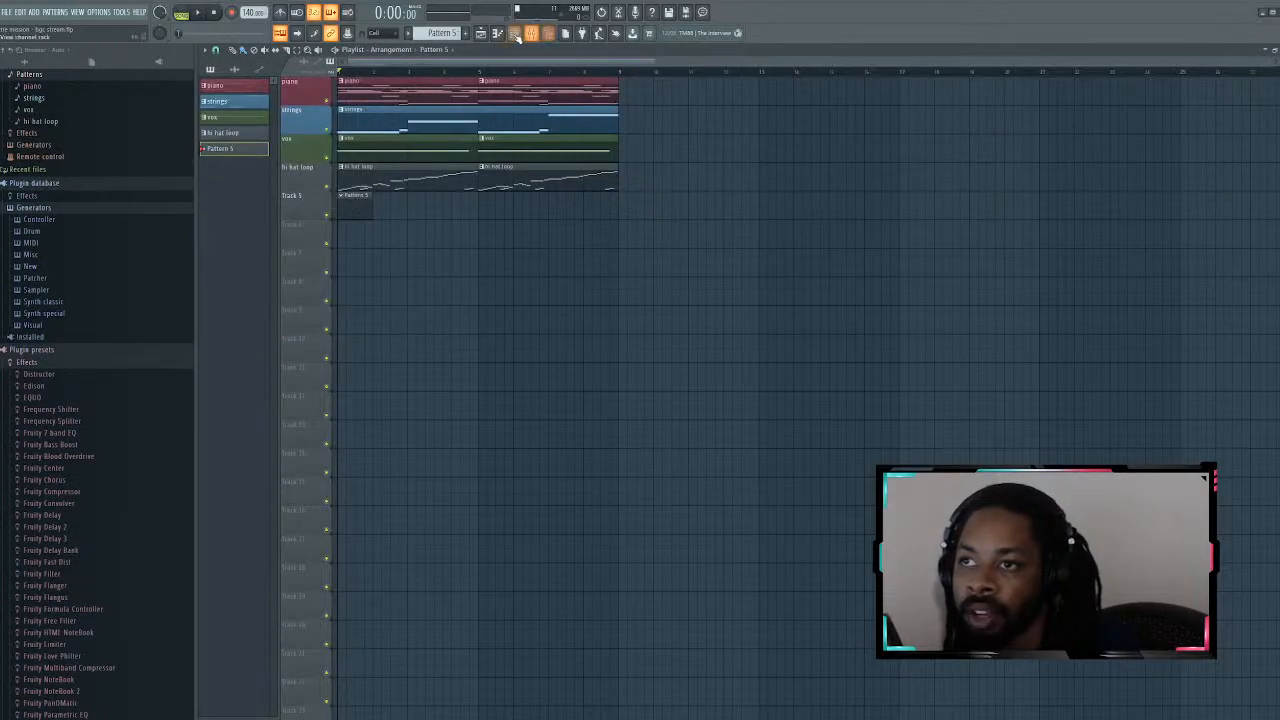
key("F6")
key("space")
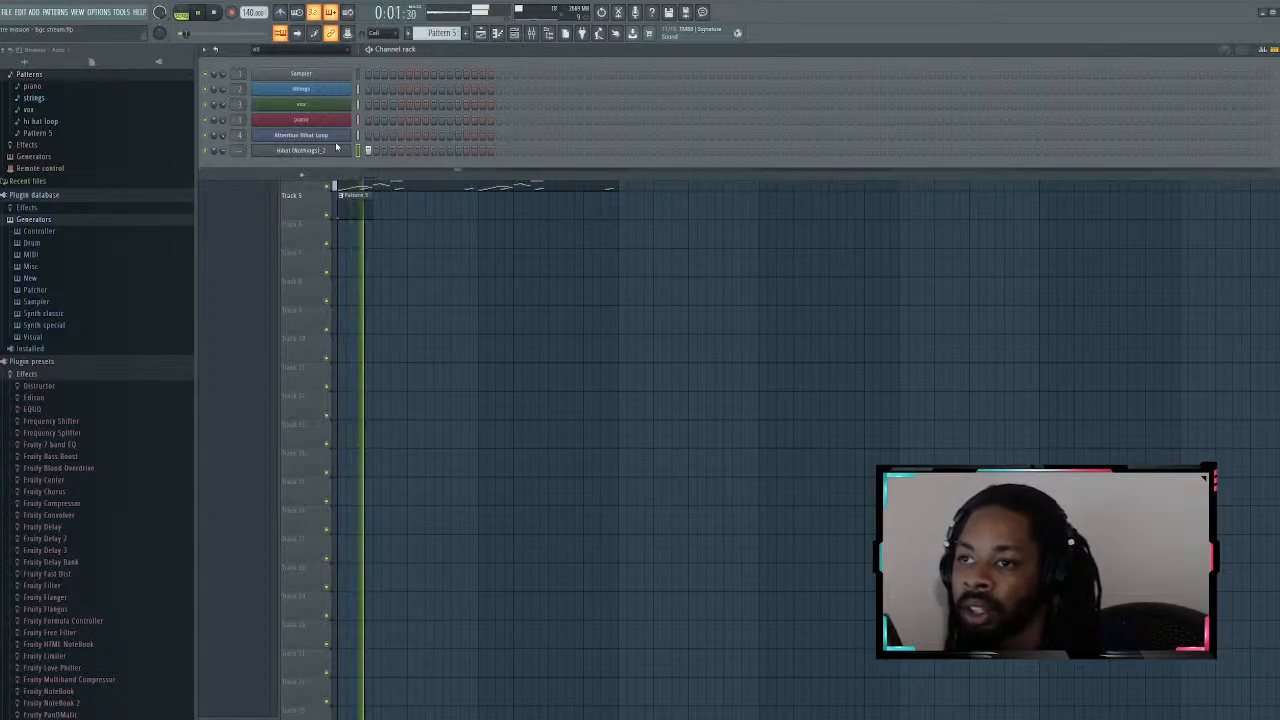
left_click(499, 151)
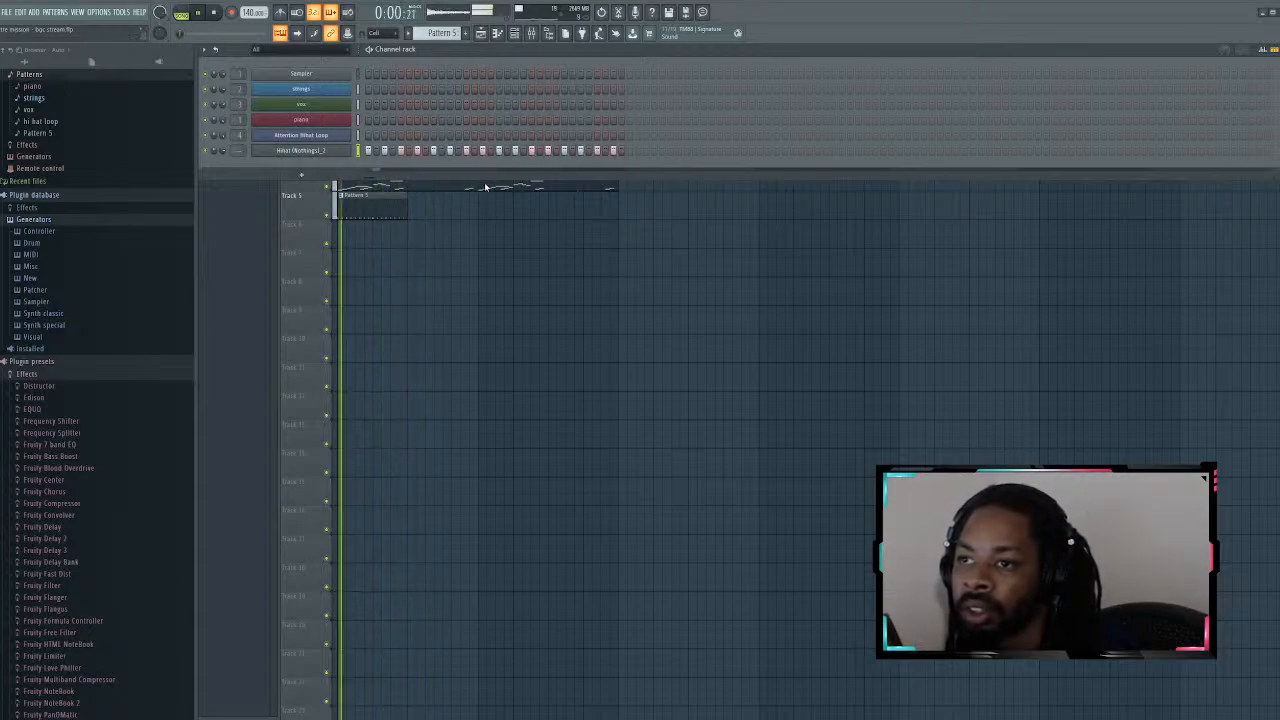
key("F7")
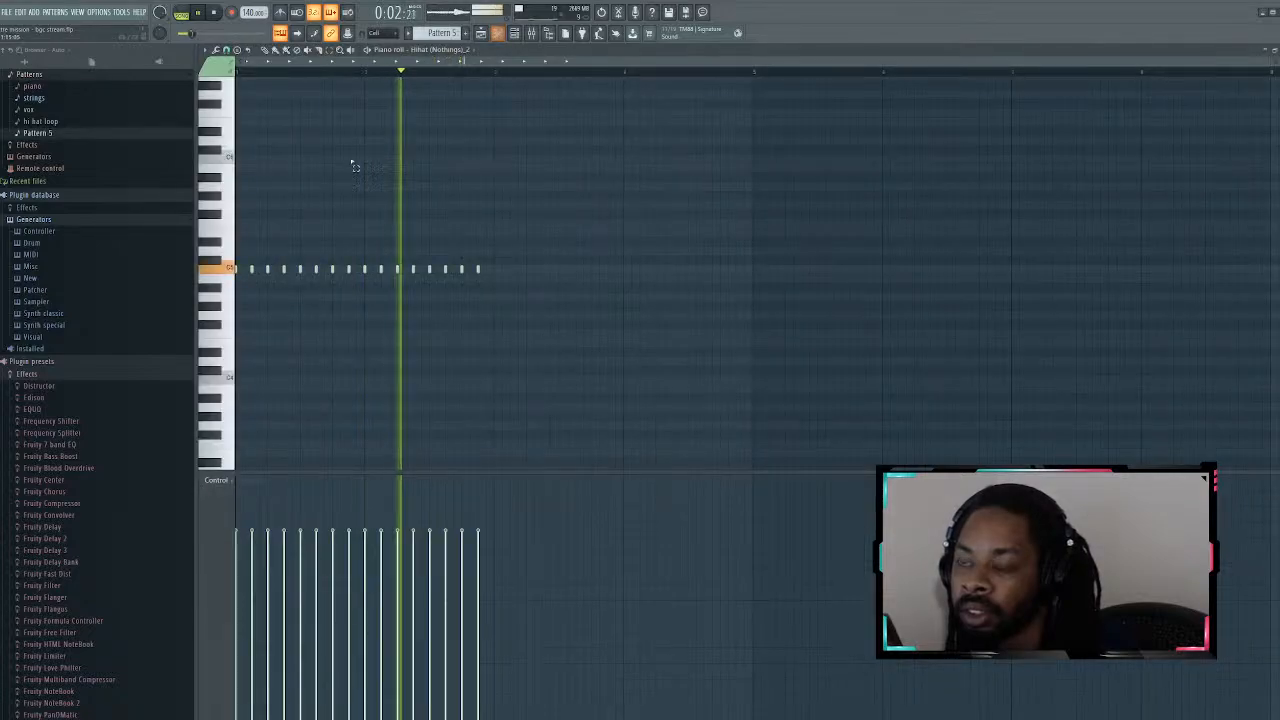
key("space")
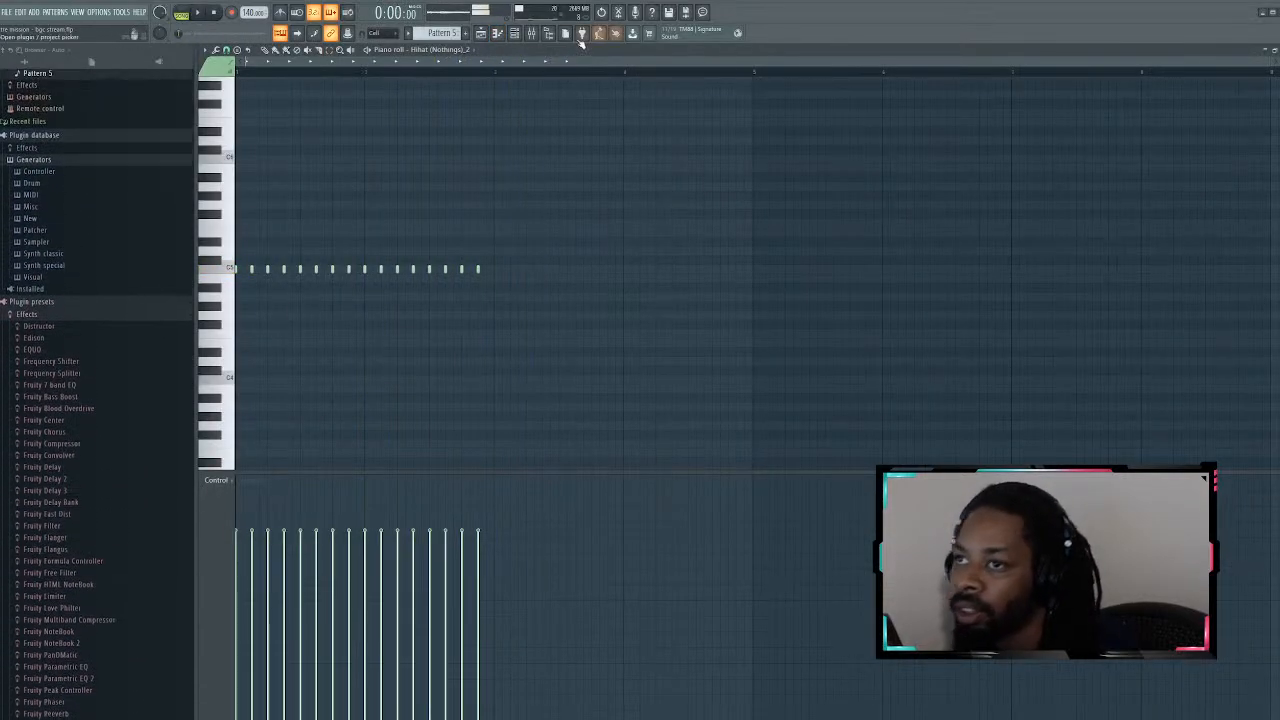
Step: Return to the channel rack, undo the every-second-step fill and clear the remaining hi-hat hits
left_click(482, 34)
left_click(515, 34)
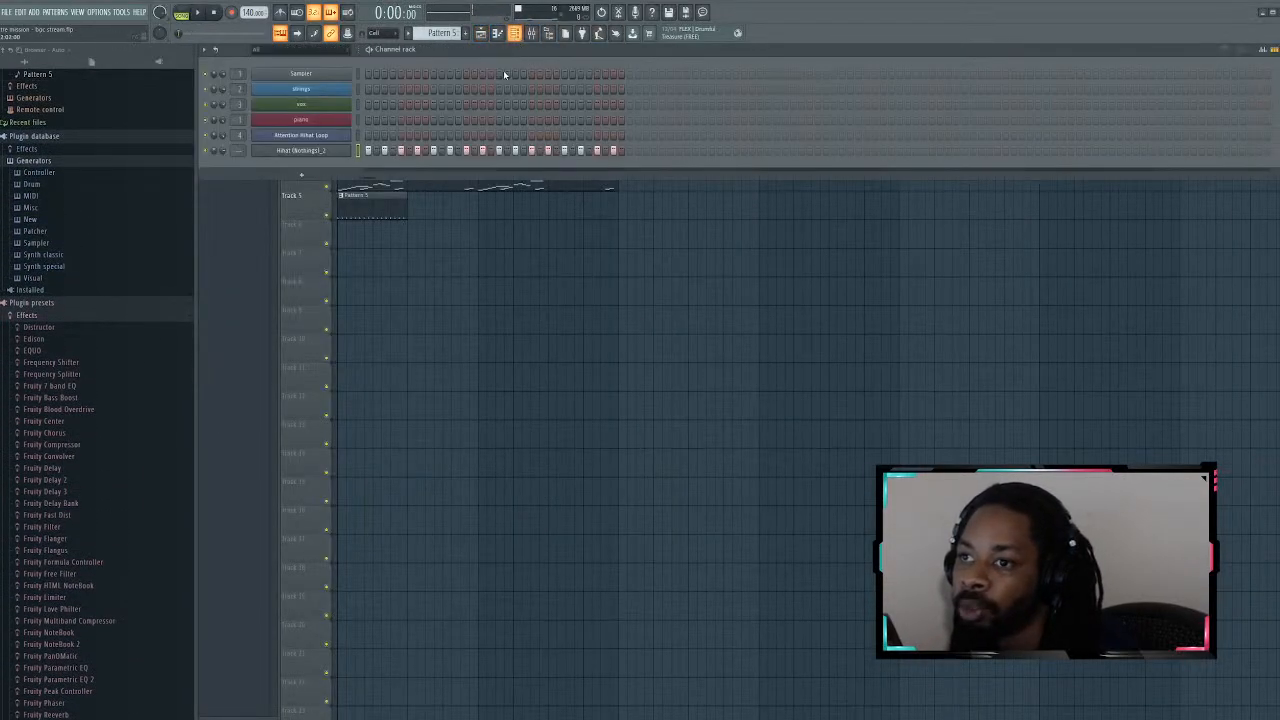
key("ctrl+z")
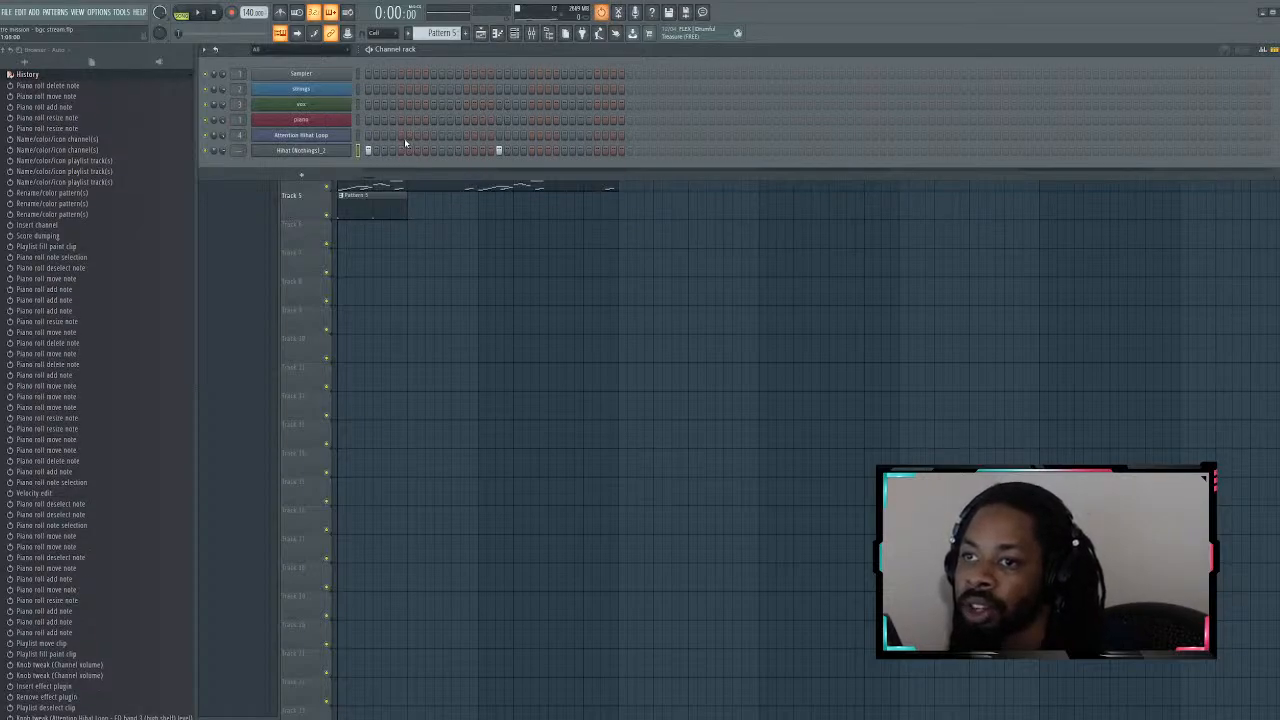
left_click(499, 150)
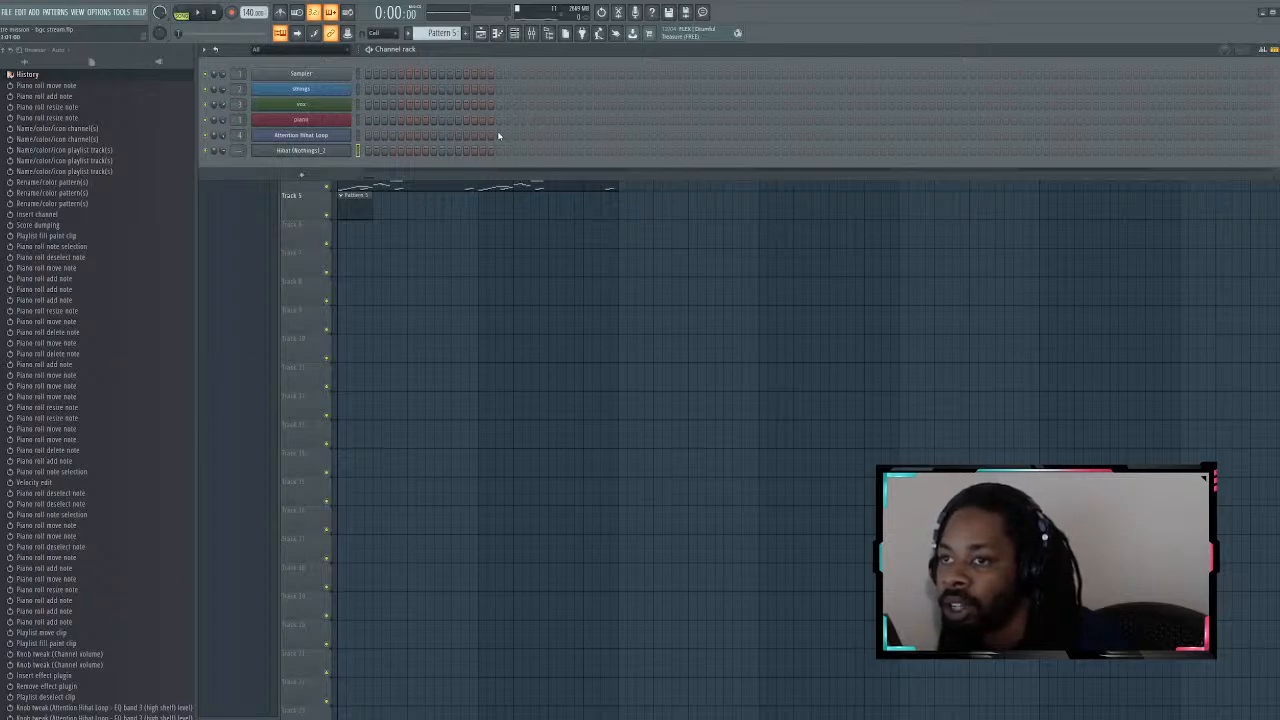
Step: Try Hihat (Nothings)_2 hits on steps 1 and 17 and clear the row again
left_click(367, 151)
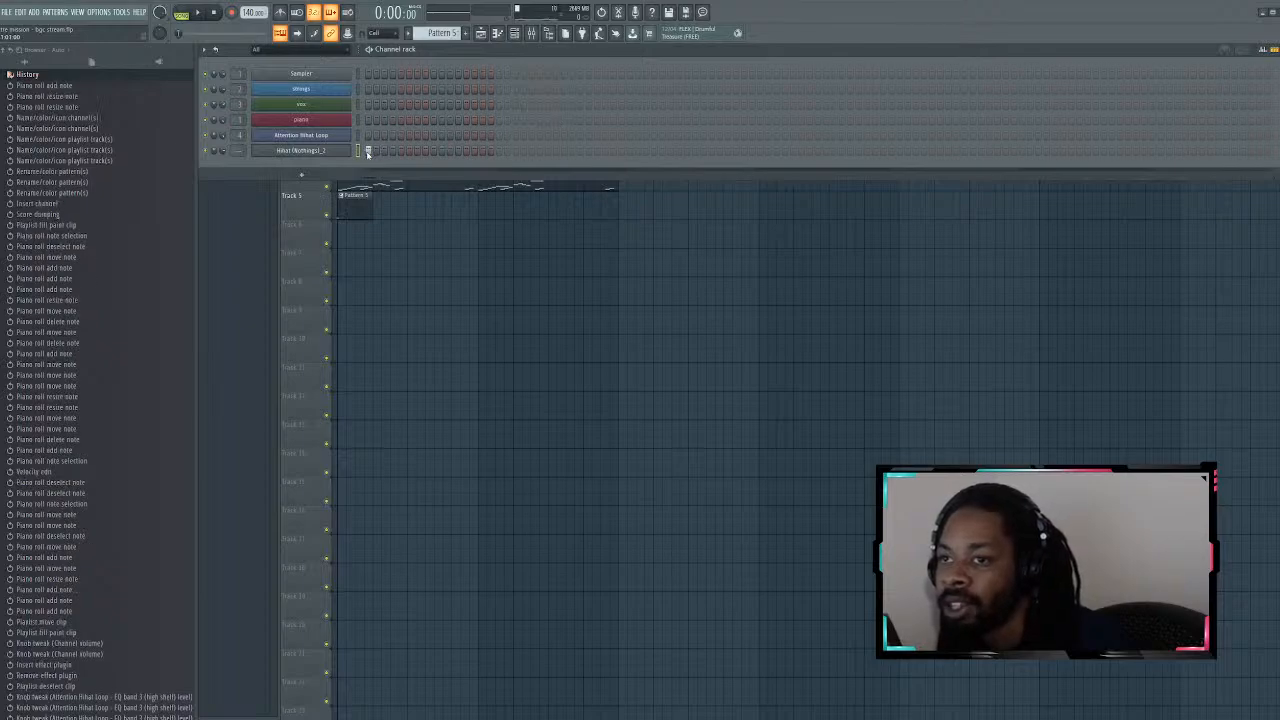
left_click(499, 151)
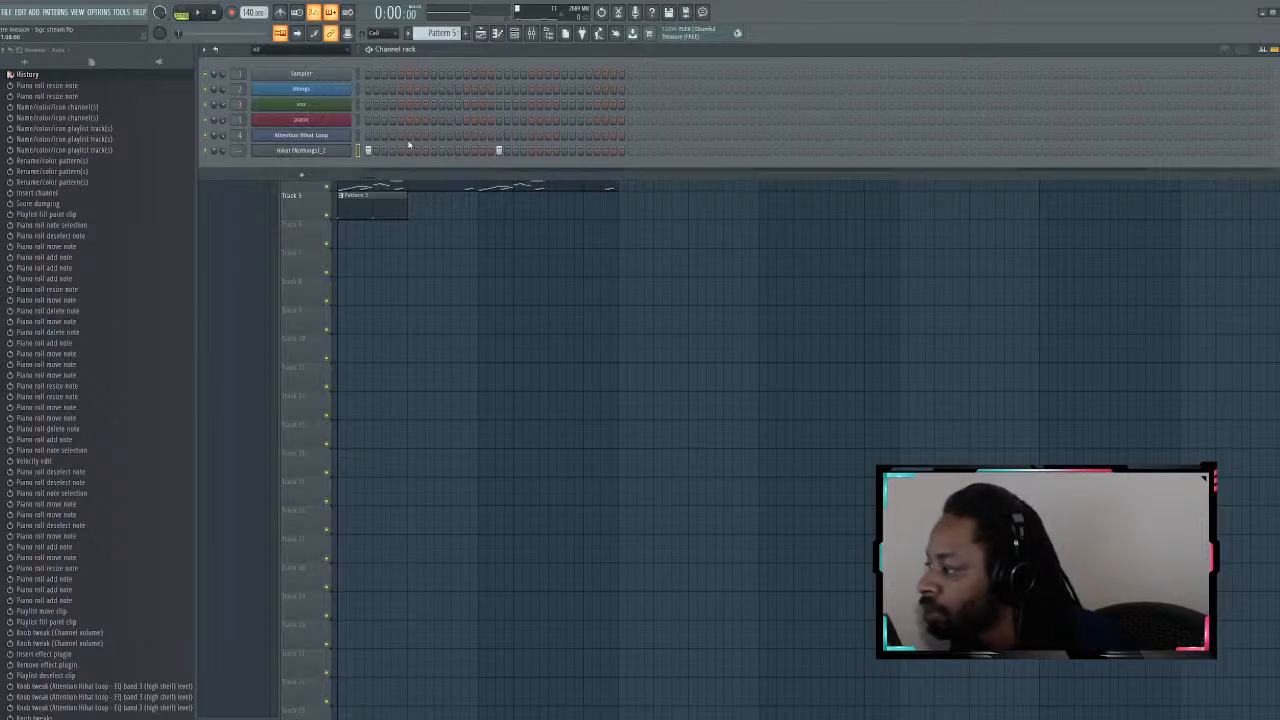
mouse_move(376, 150)
left_mouse_down()
mouse_move(633, 153)
mouse_move(405, 140)
left_mouse_up()
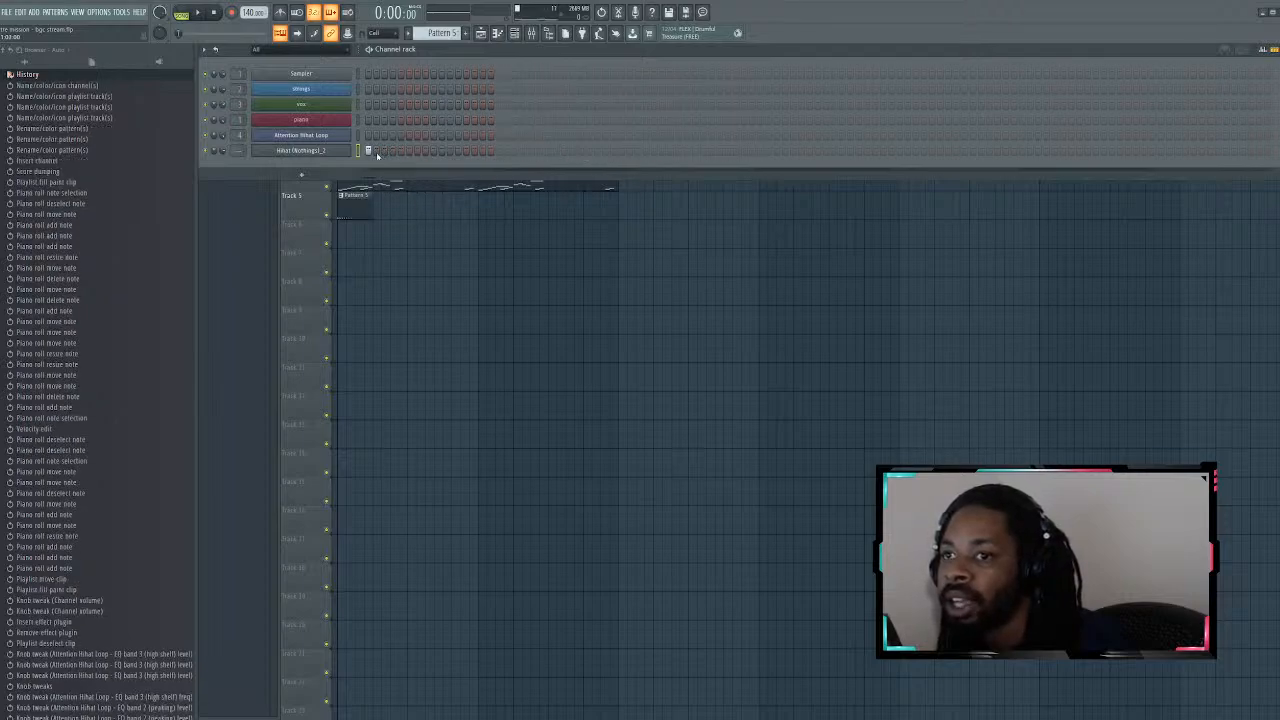
left_click(374, 152)
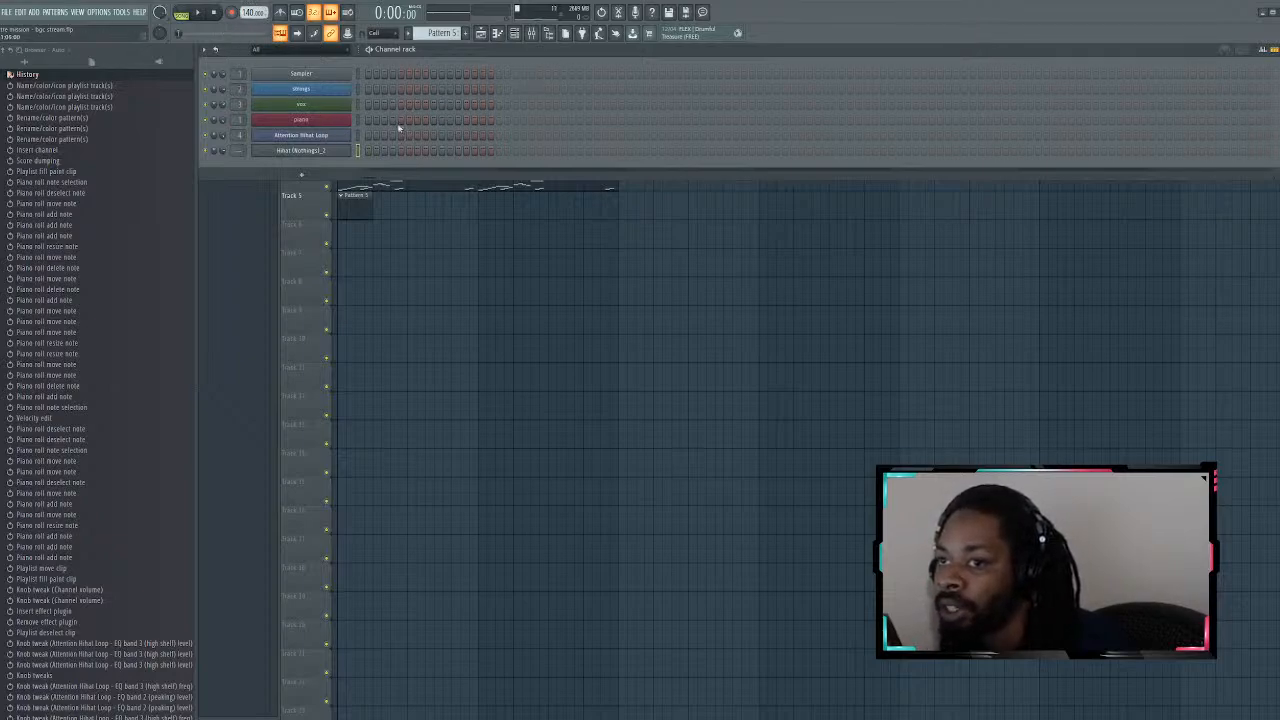
Step: Fill all 16 steps of Hihat (Nothings)_2 and play the result in pattern mode
left_click_drag(372, 151, 487, 151)
left_click(494, 148)
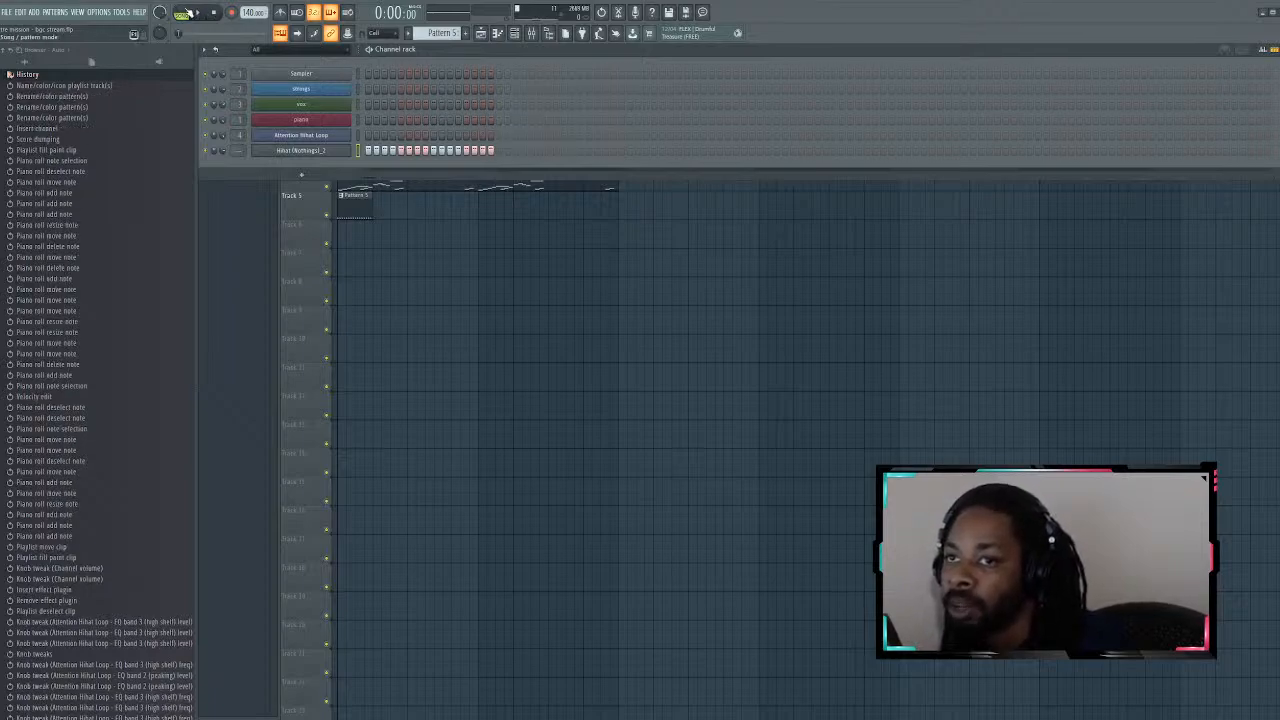
key("space")
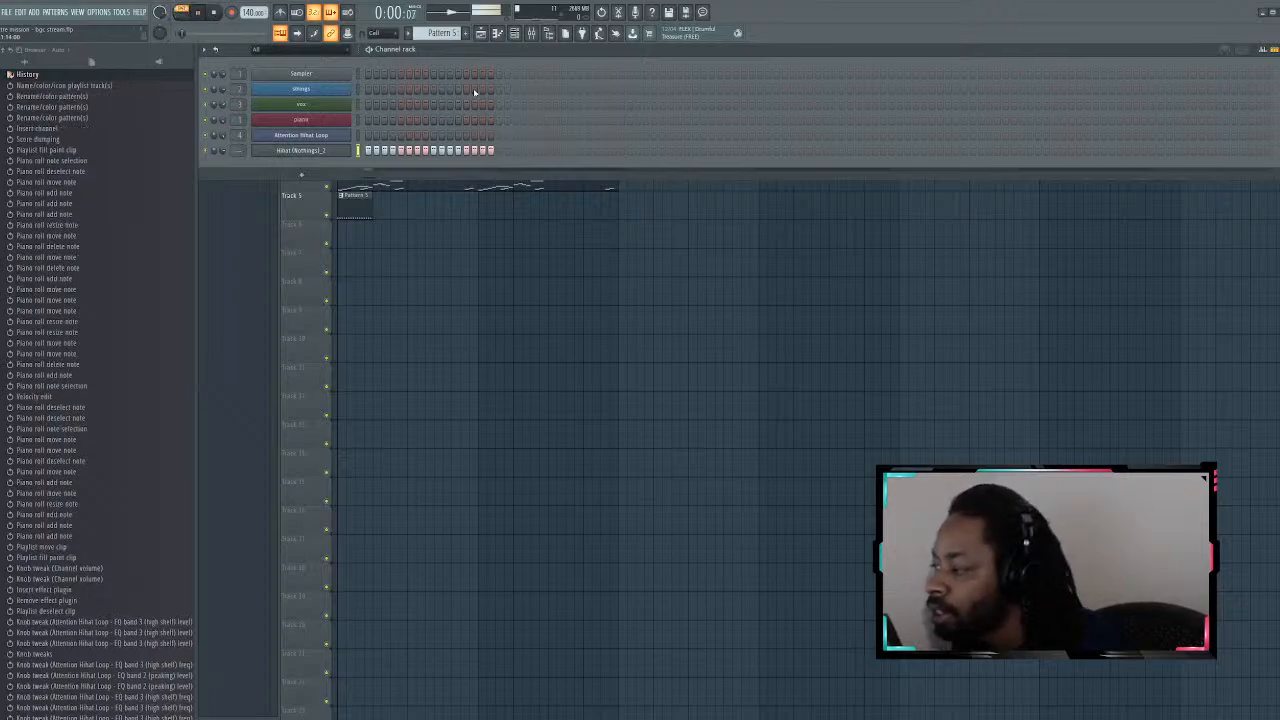
key("space")
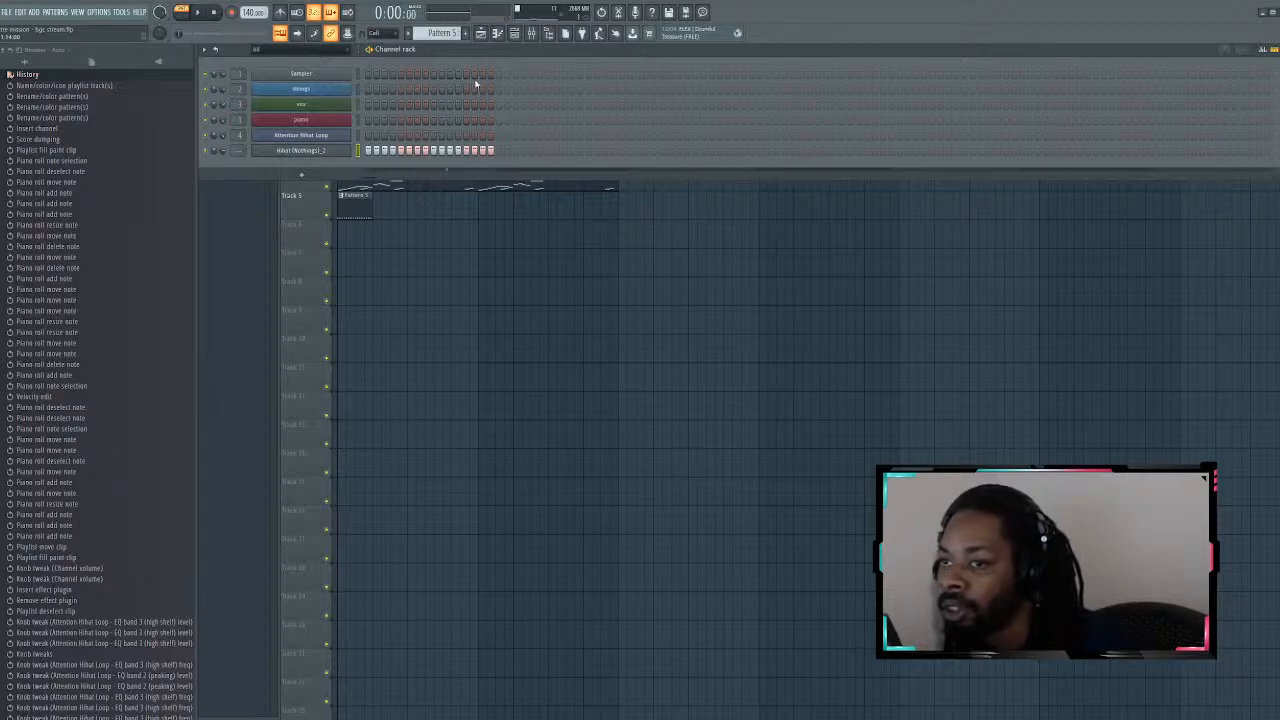
Step: Replace the 16 consecutive Hihat (Nothings)_2 hits with a hit on every second step across two bars
left_click(497, 151)
left_click_drag(497, 151, 385, 153)
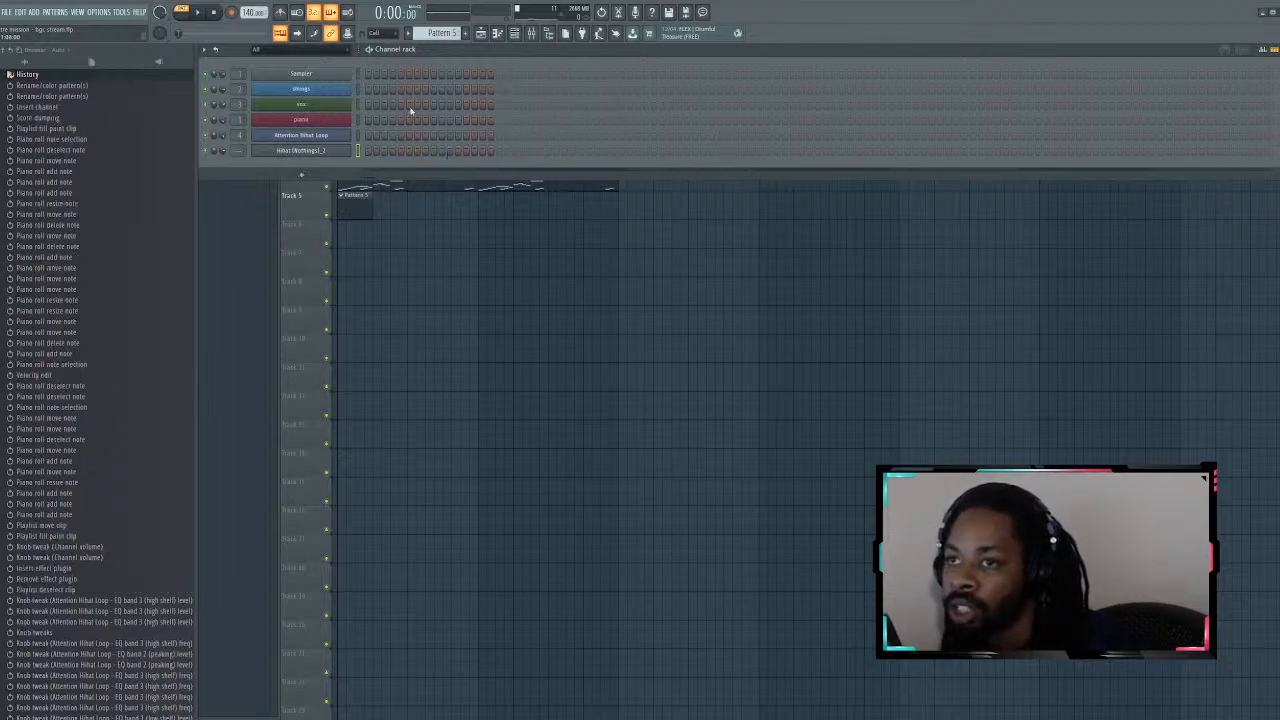
left_click(367, 152)
left_click_drag(497, 151, 498, 151)
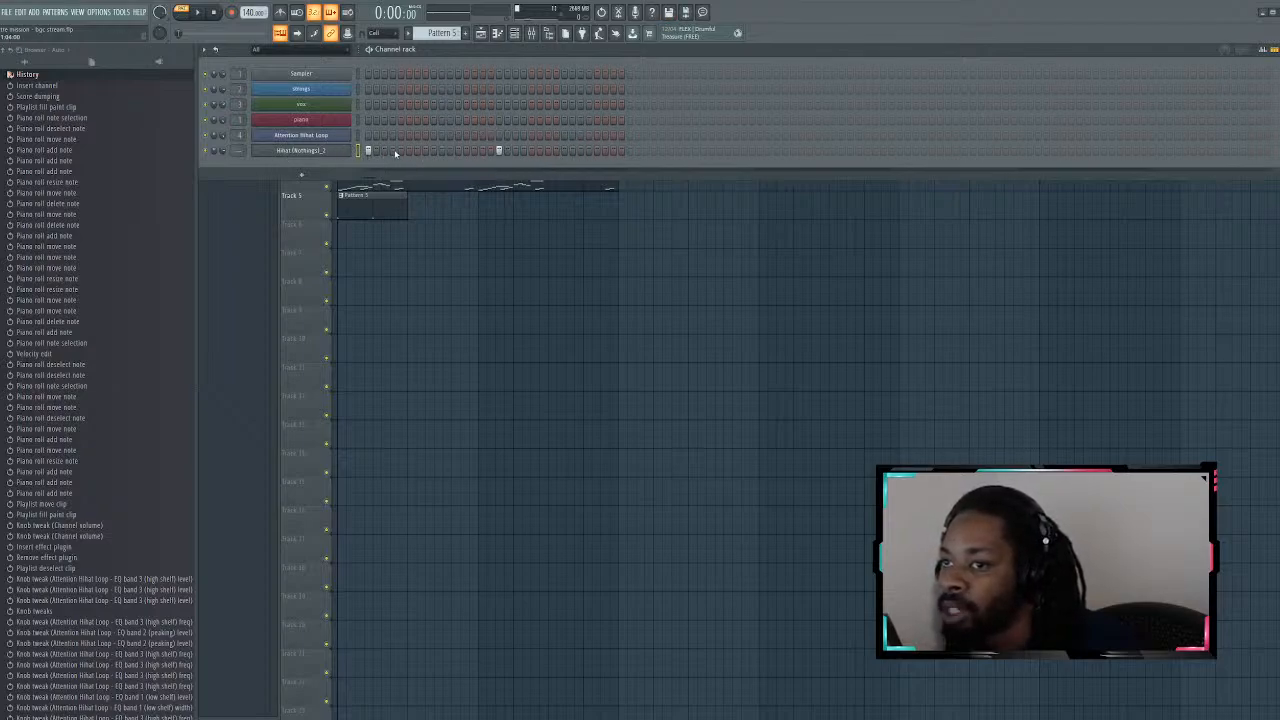
left_click(367, 152)
left_click(367, 152)
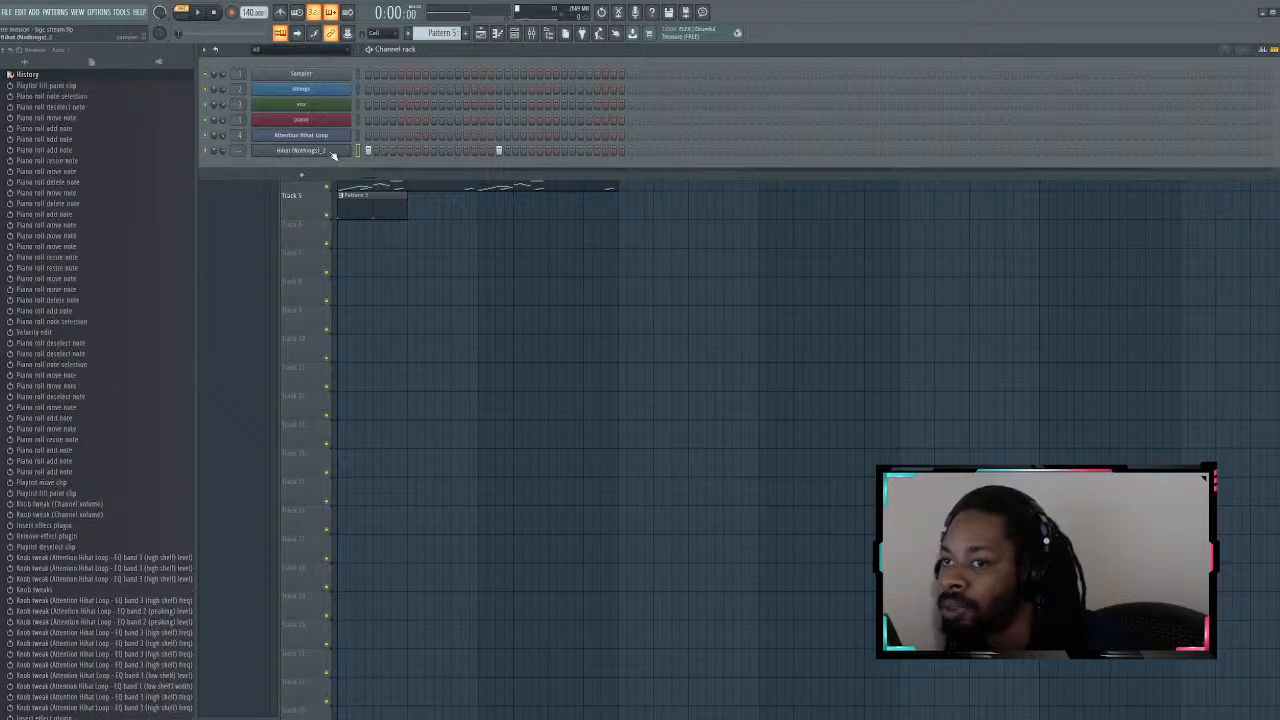
key("ctrl+z")
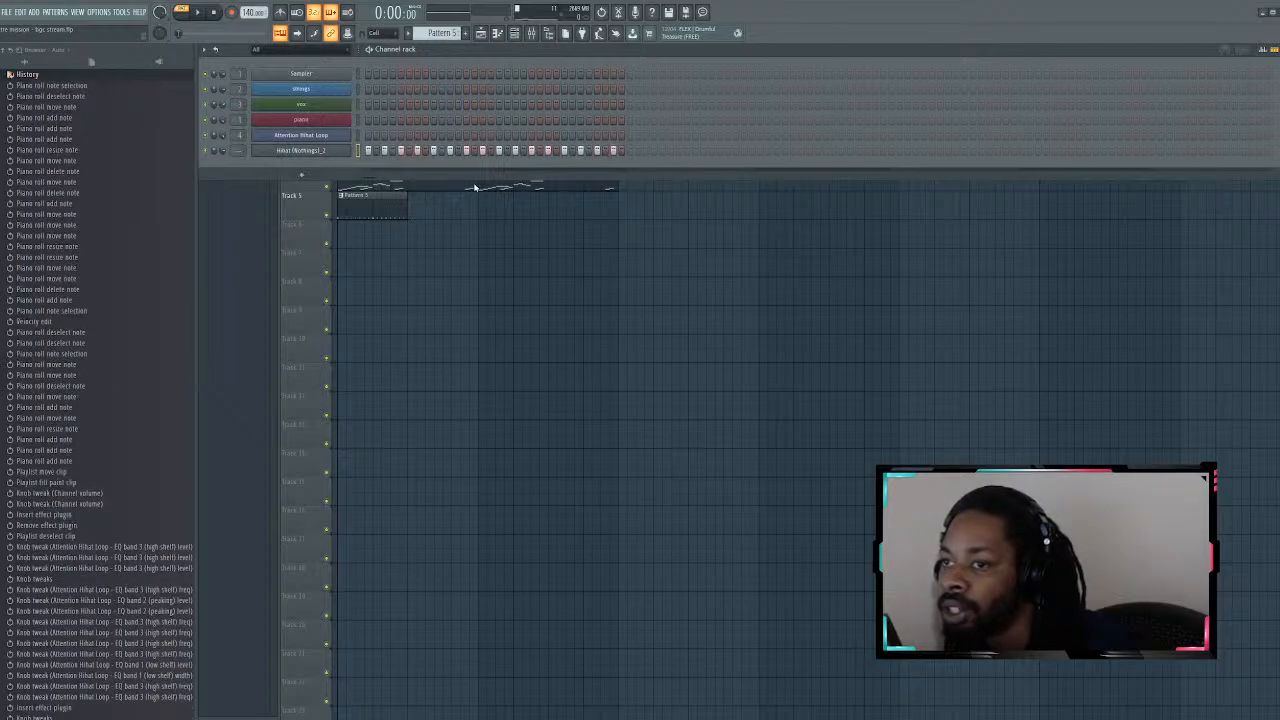
left_click(375, 150)
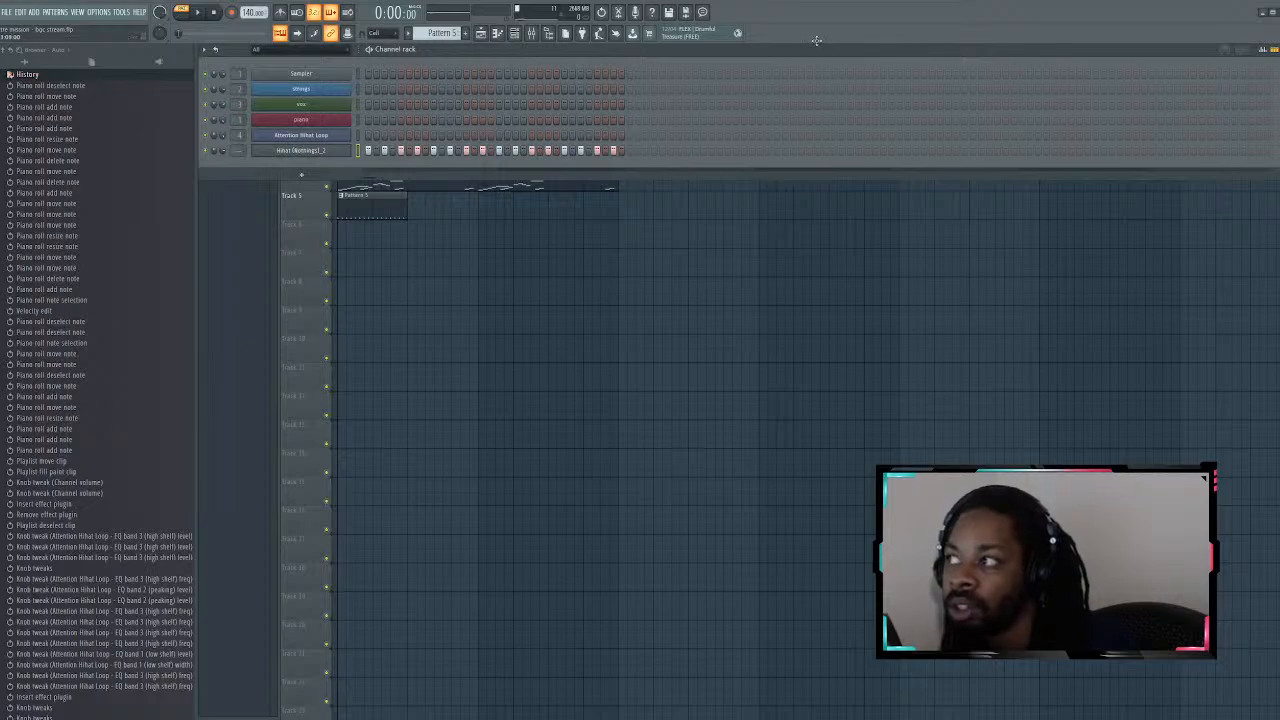
Step: Examine the hi-hat's note pitch, velocity and fine pitch in the graph editor, and the channel rack's piano roll overview
left_click(1262, 50)
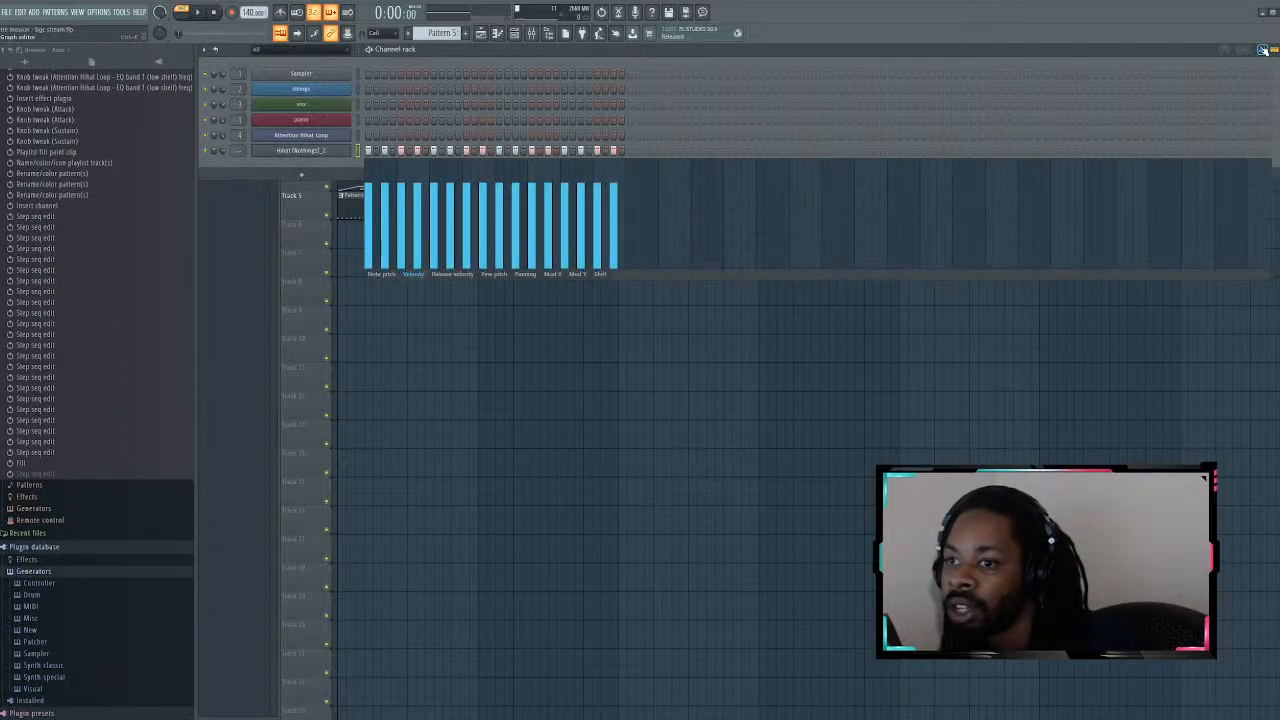
left_click(1262, 50)
left_click(1262, 50)
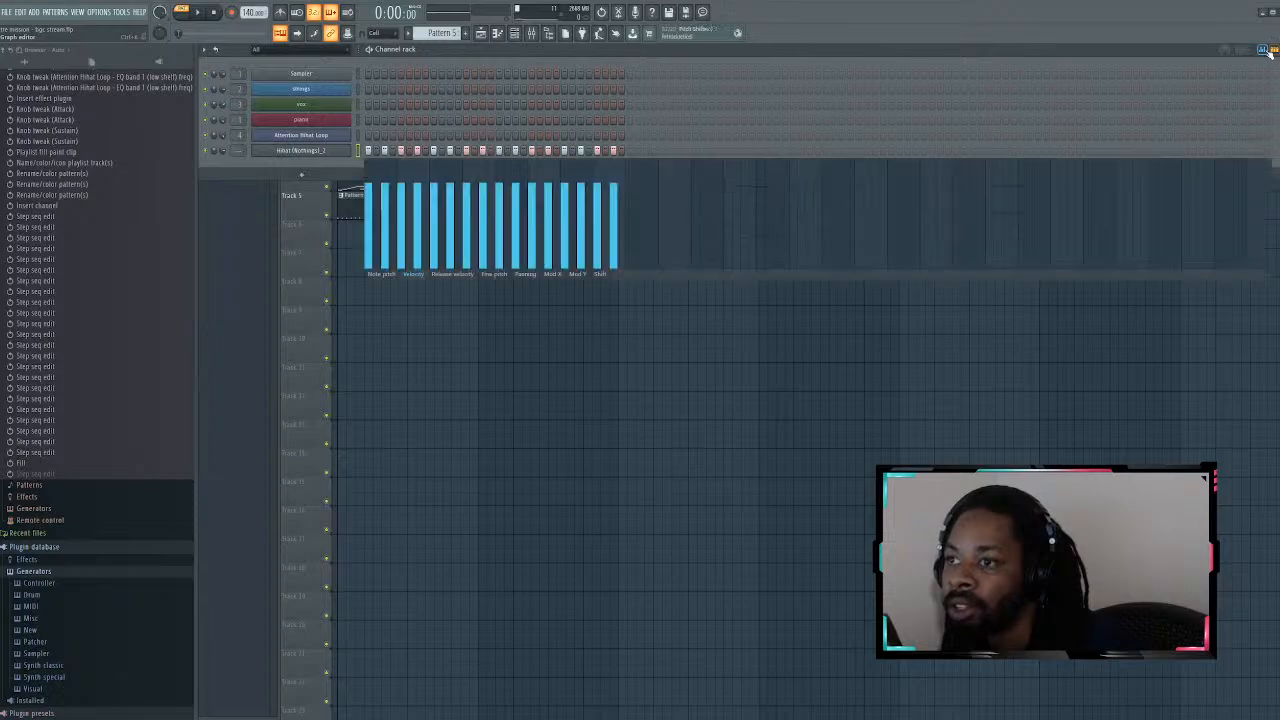
left_click(1262, 50)
left_click(1274, 50)
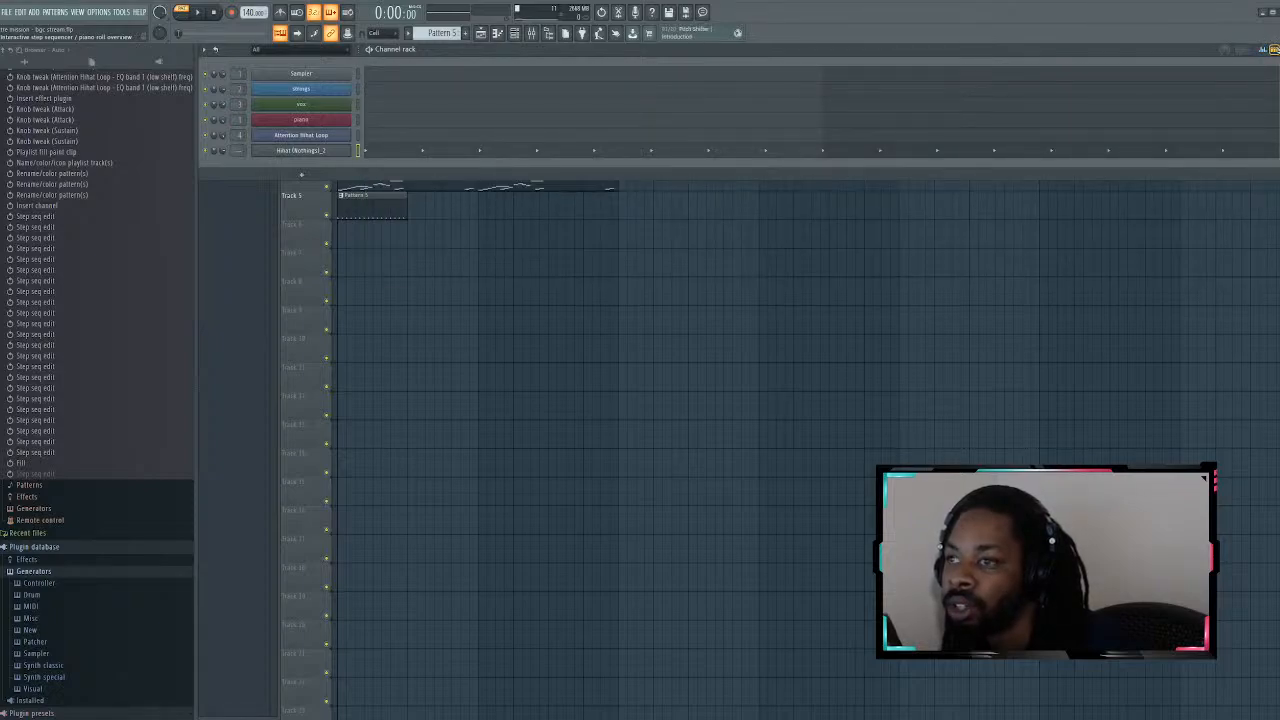
left_click(1274, 50)
left_click(1262, 50)
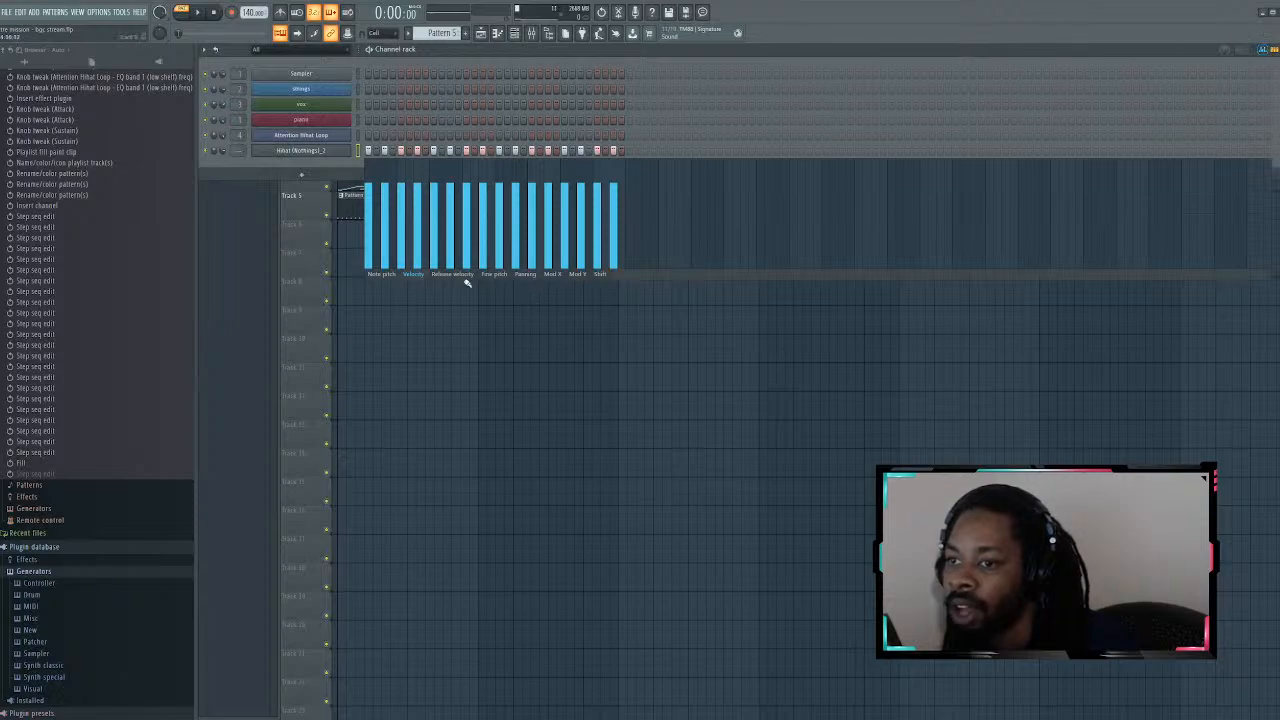
left_click(387, 276)
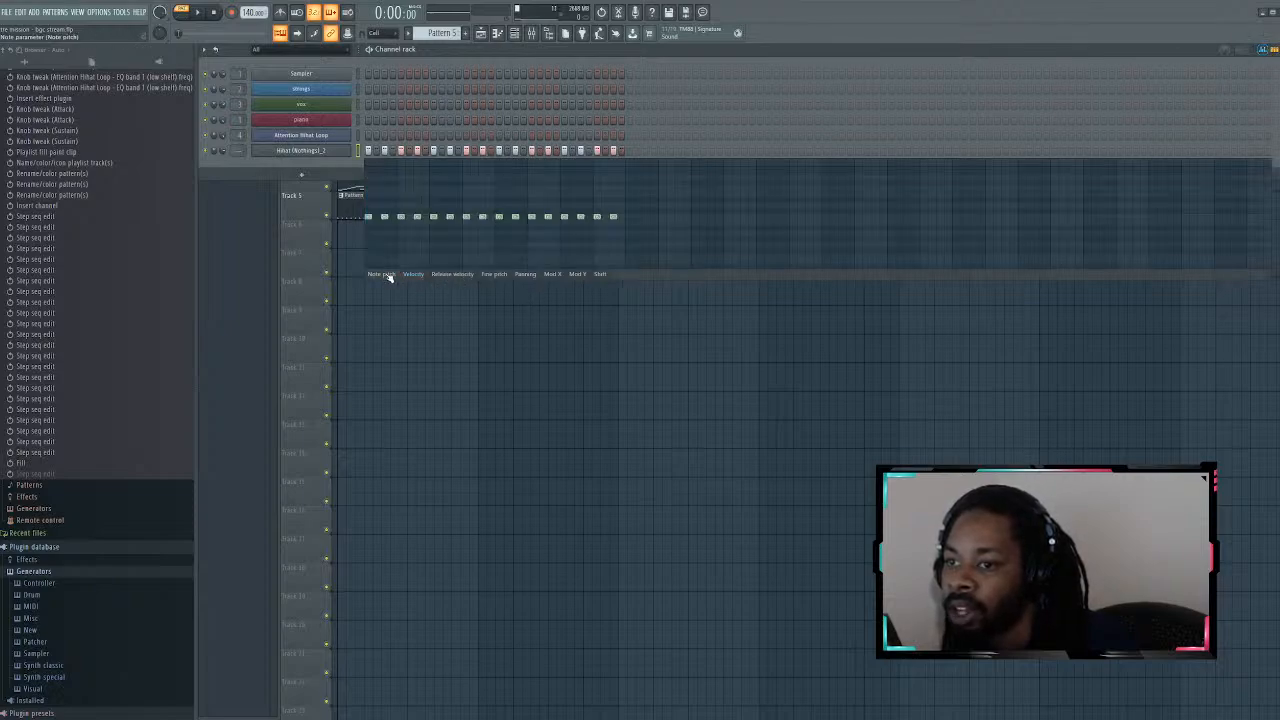
left_click(412, 276)
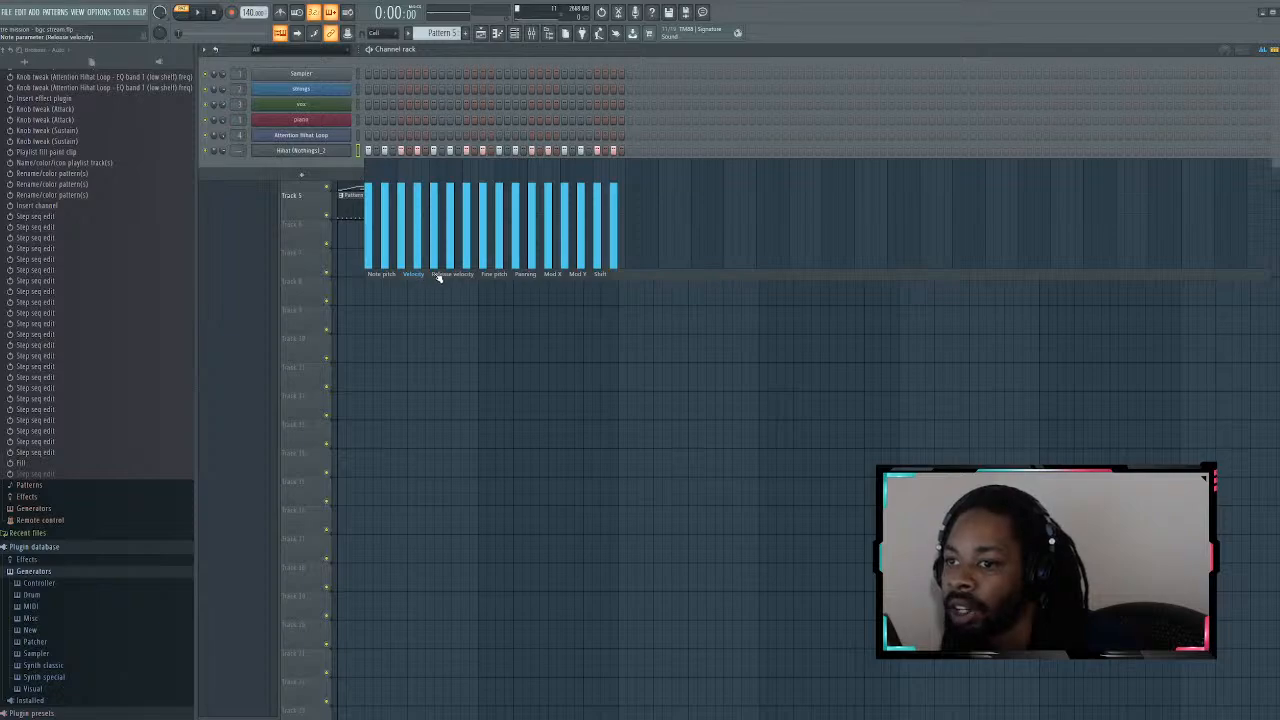
left_click(493, 276)
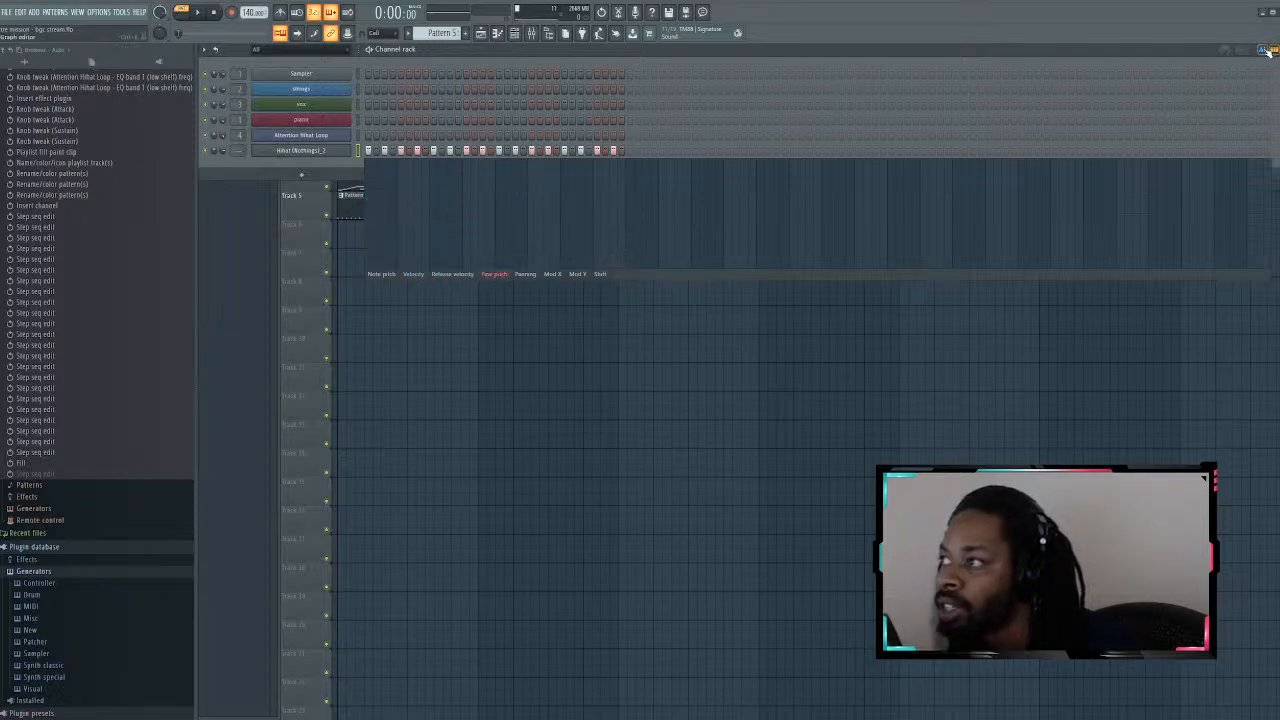
left_click(1264, 50)
Step: Lower the velocities of the second, fourth, sixth and eighth Hihat (Nothings)_2 hits in the piano roll while the pattern plays
left_click(369, 150)
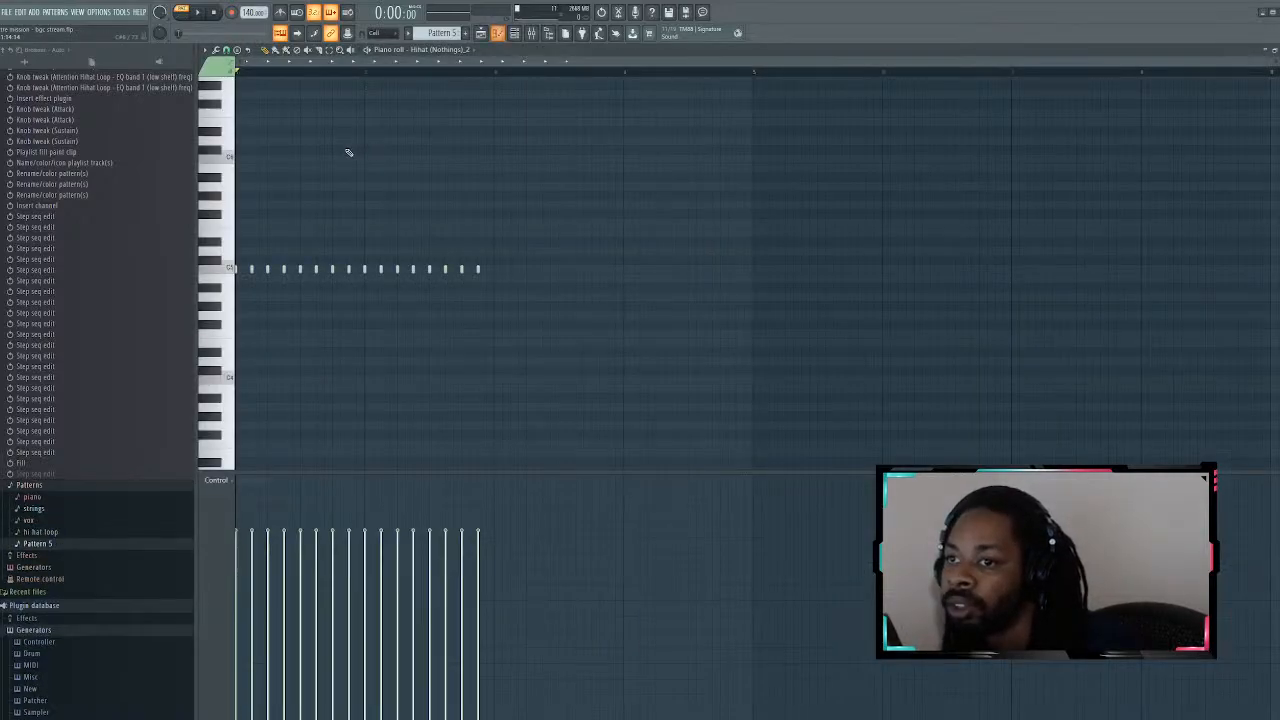
key("space")
left_click_drag(286, 465, 286, 258)
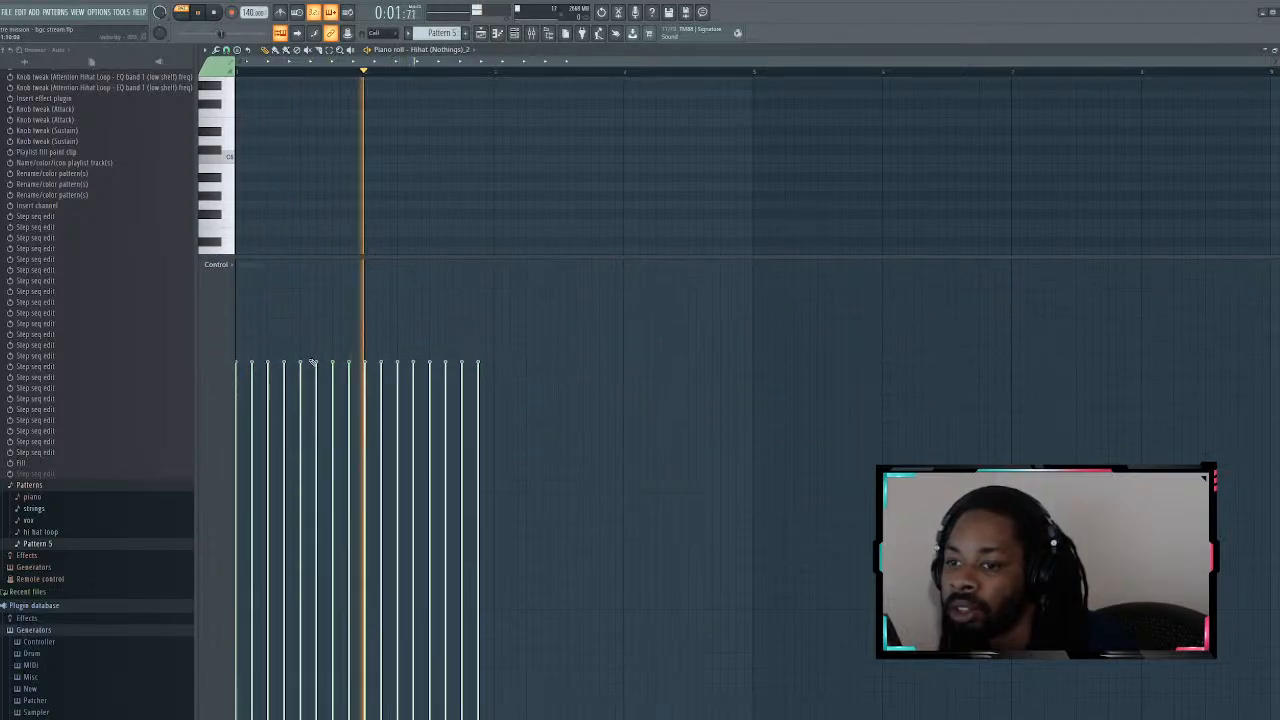
left_click_drag(283, 497, 292, 595)
key("space")
key("space")
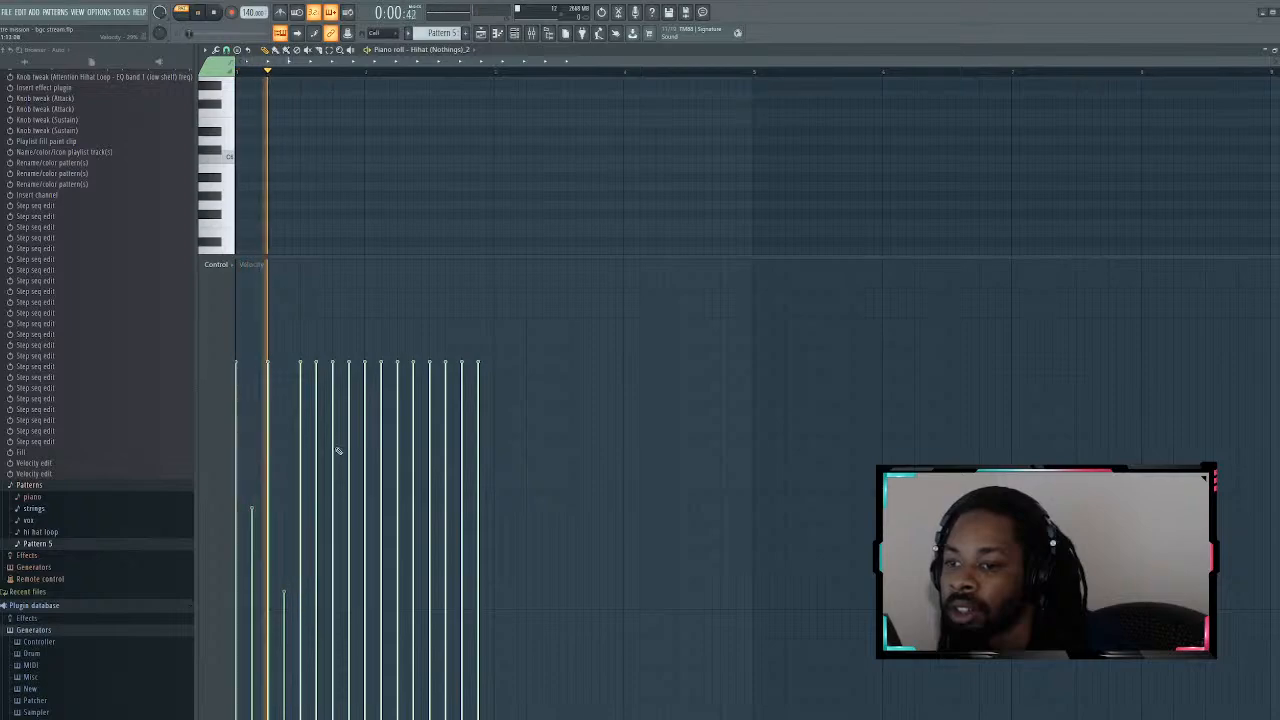
left_click(315, 510)
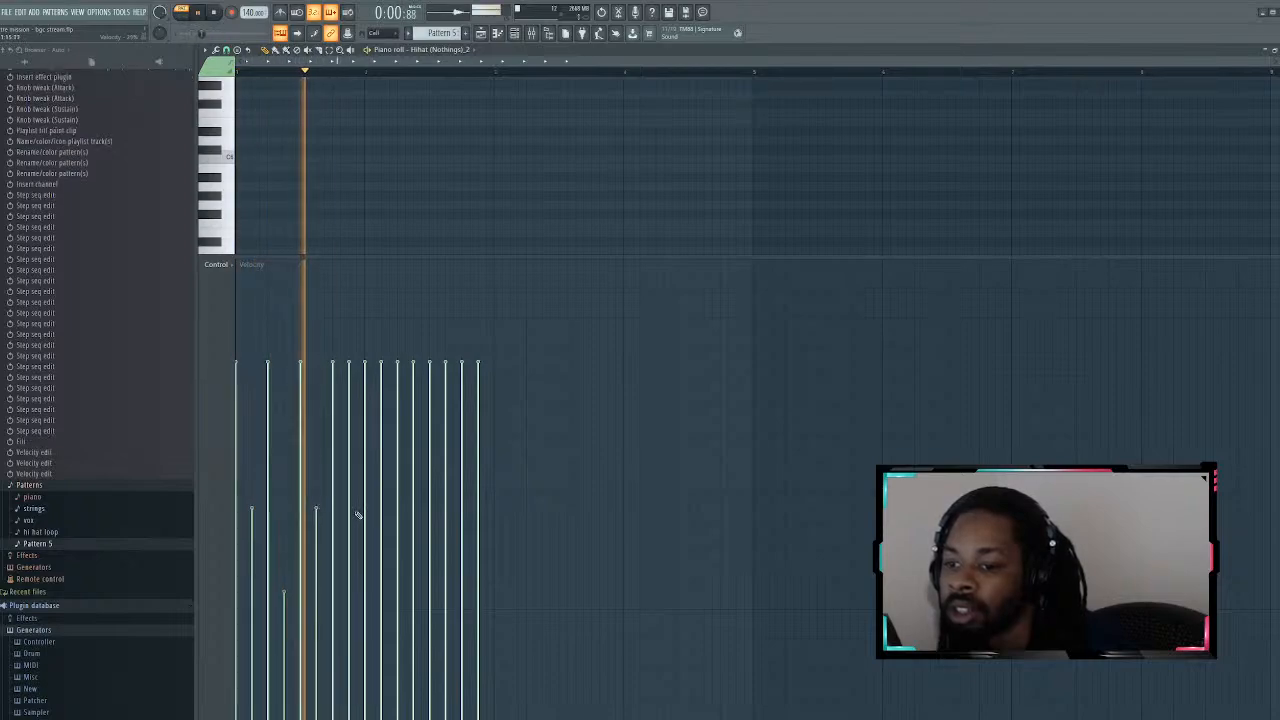
left_click(350, 597)
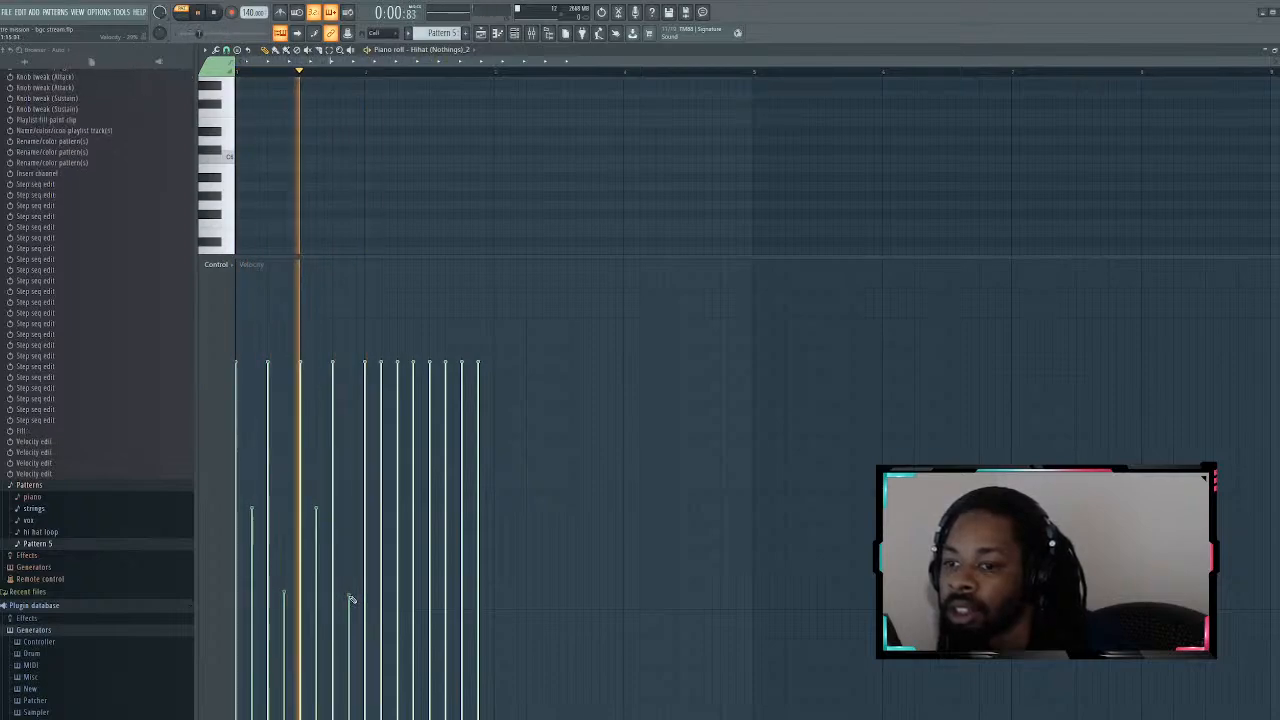
left_click(314, 551)
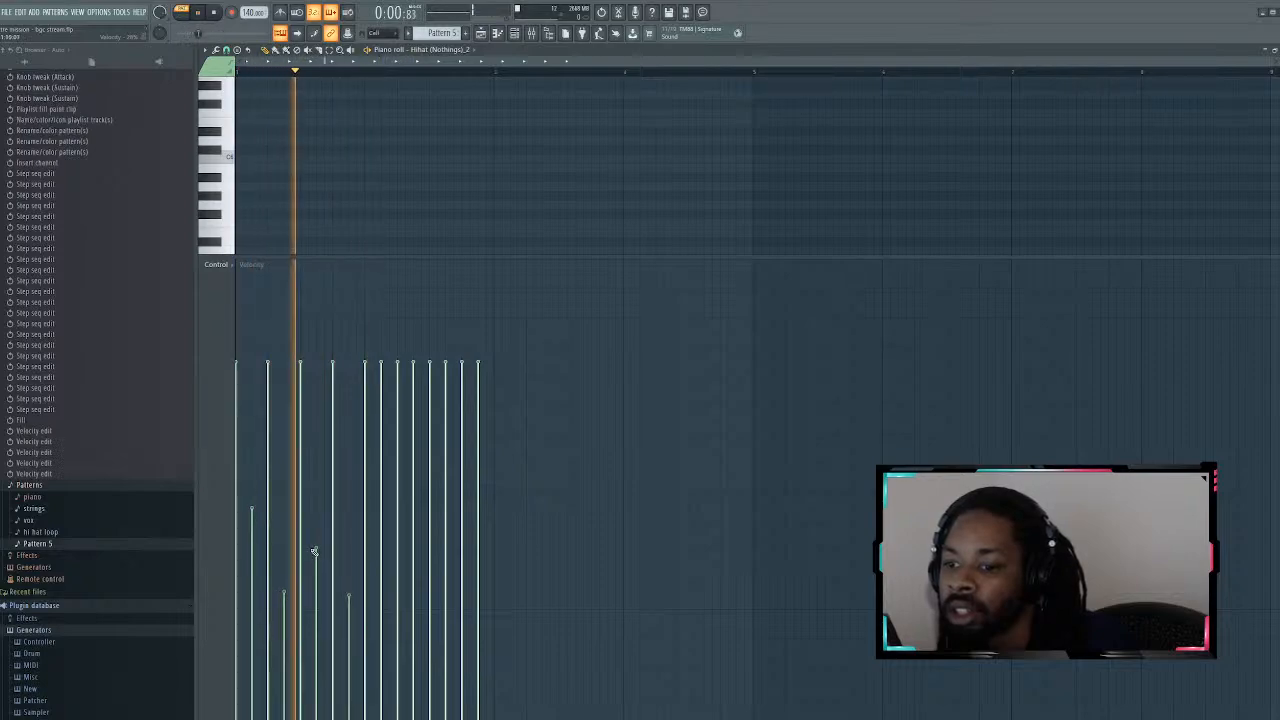
left_click(253, 557)
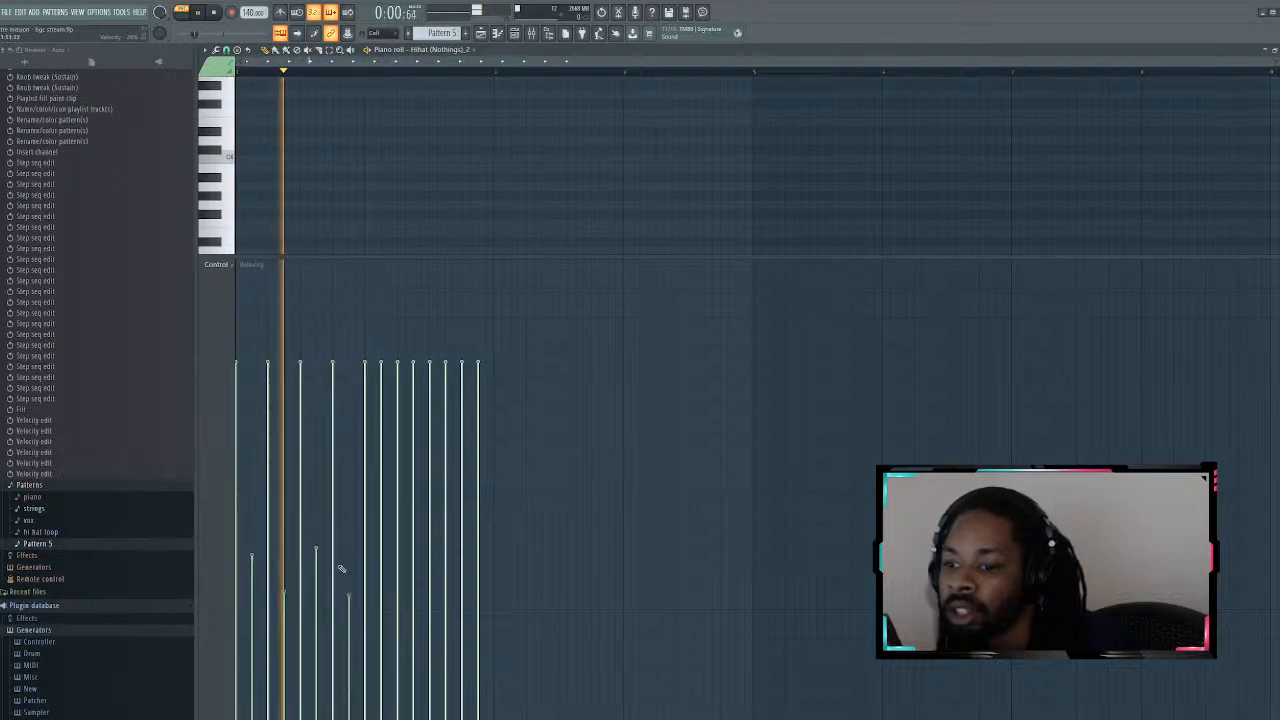
Step: Lower the velocities of the tenth, twelfth, fourteenth and sixteenth hi-hat hits to varying levels and reduce the sixth hit further
key("space")
key("space")
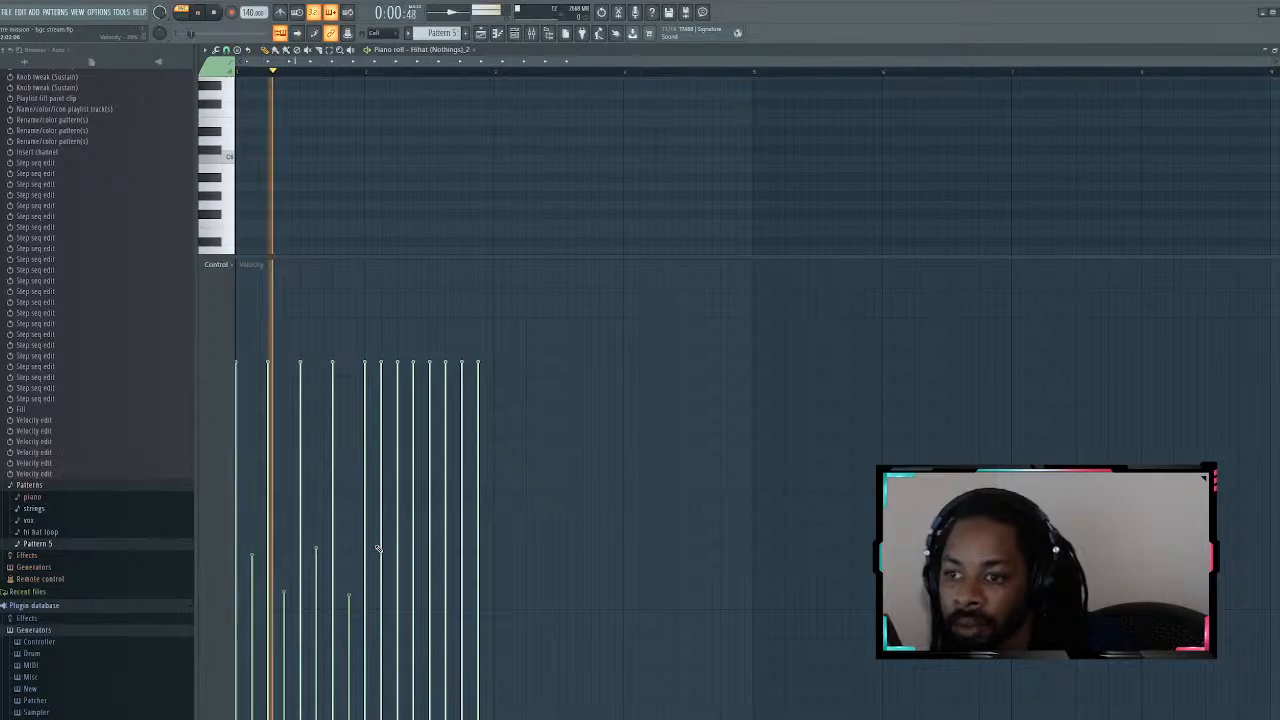
left_click(381, 537)
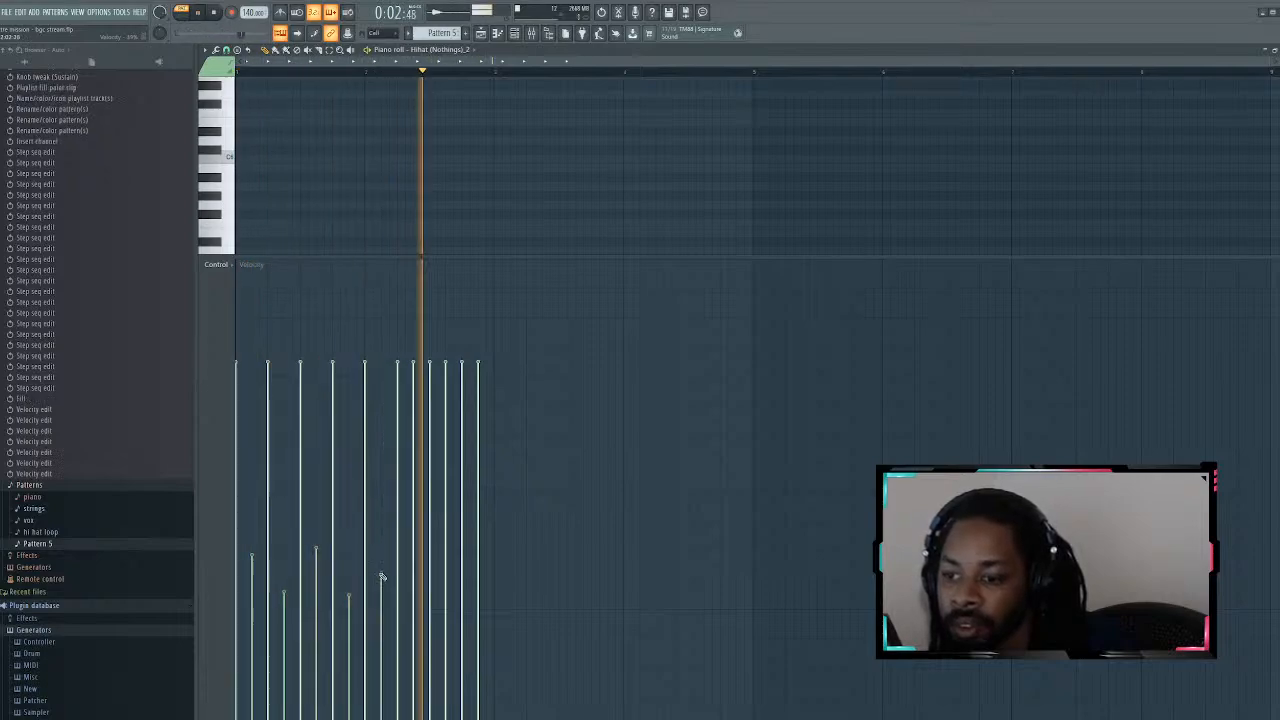
left_click_drag(381, 571, 380, 634)
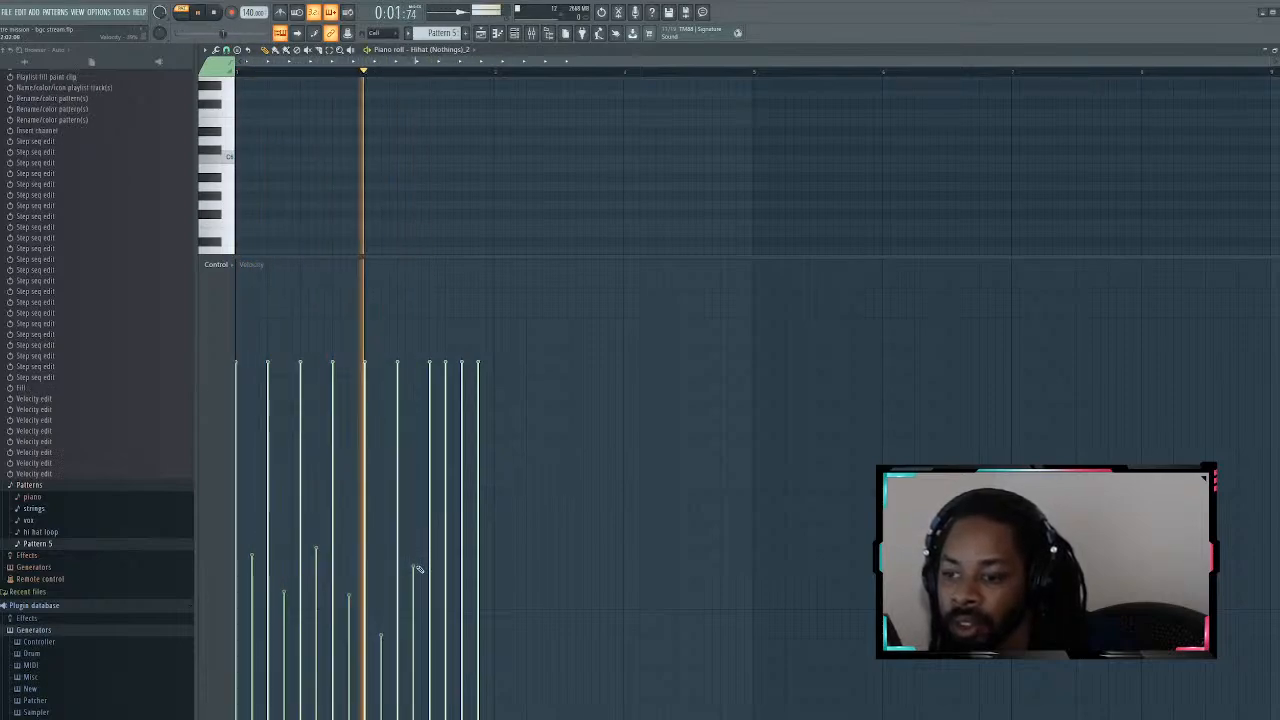
left_click(414, 570)
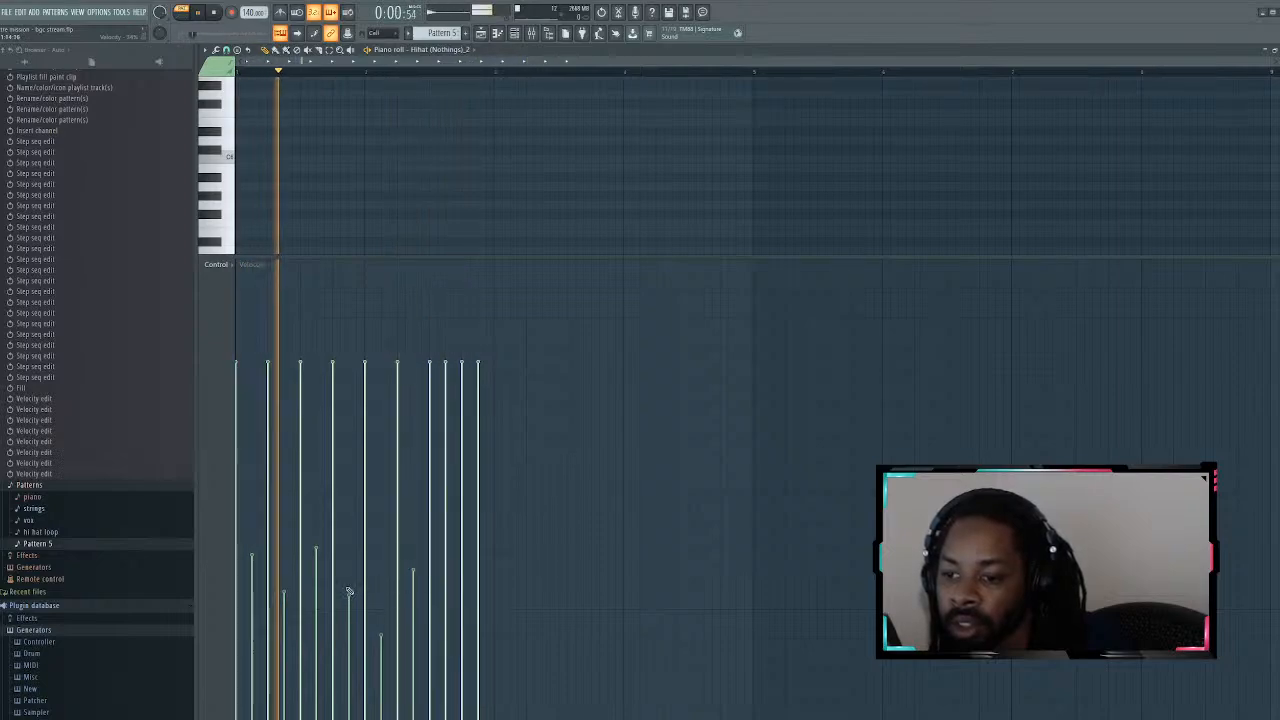
left_click_drag(318, 550, 317, 609)
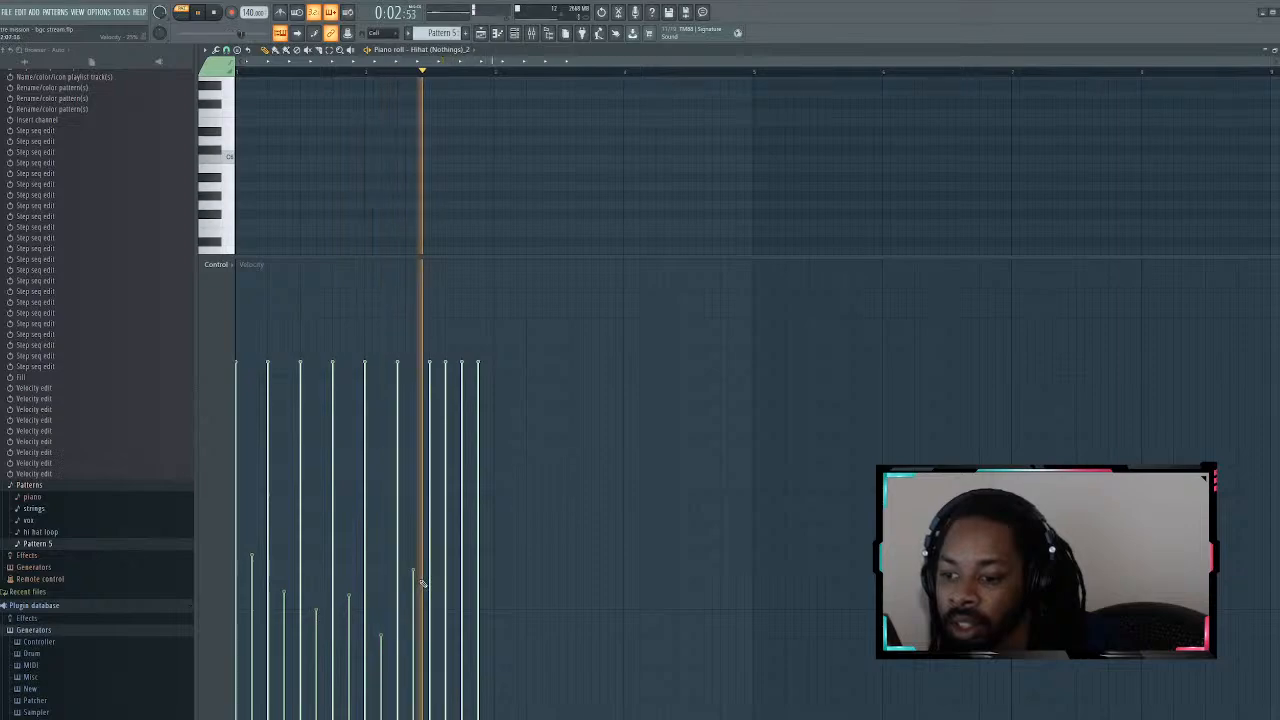
left_click_drag(446, 569, 446, 652)
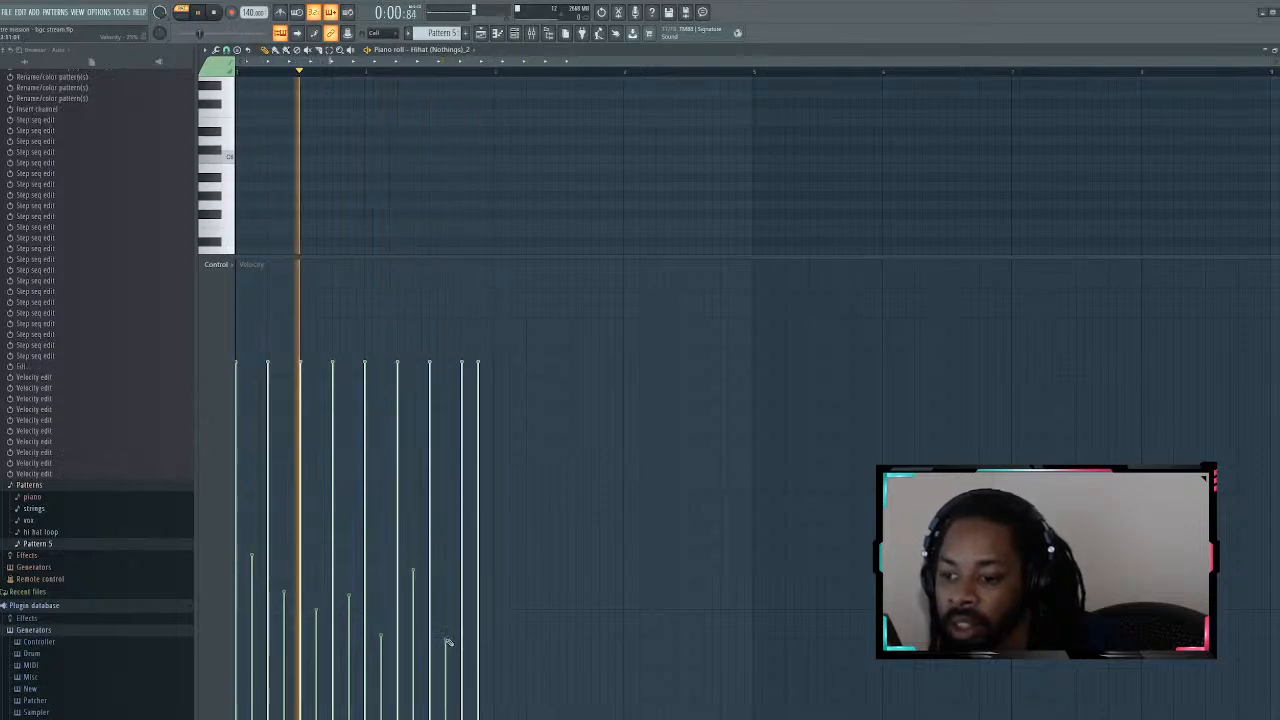
left_click(480, 609)
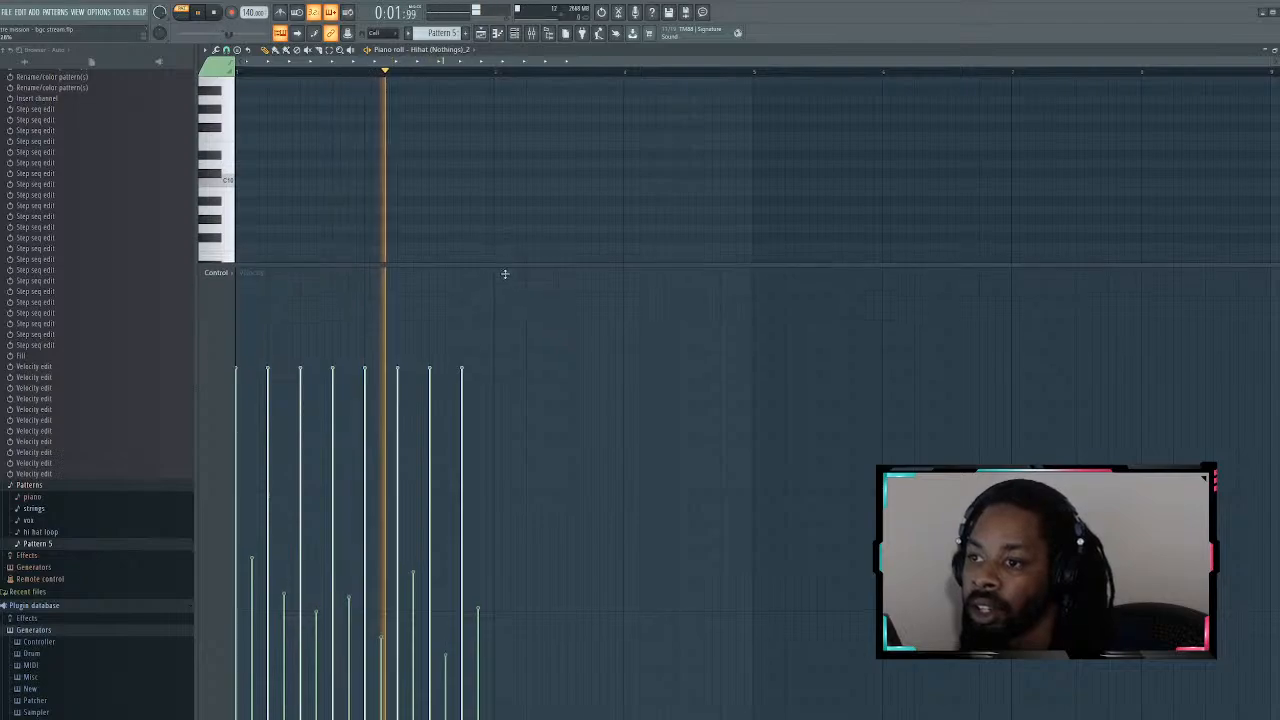
Step: Play the arrangement in song mode and repeat the Pattern 5 clip along Track 5 up to the end of the other tracks' clips
left_click_drag(503, 268, 569, 691)
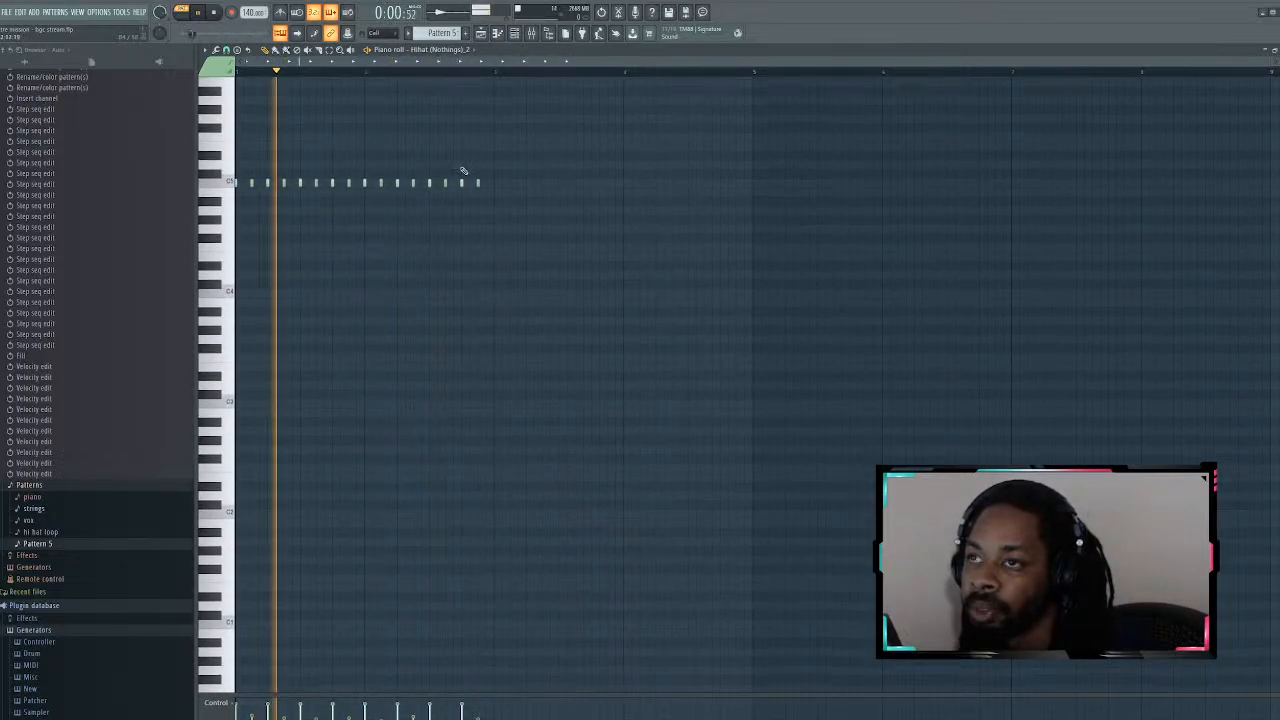
key("F5")
left_click(197, 15)
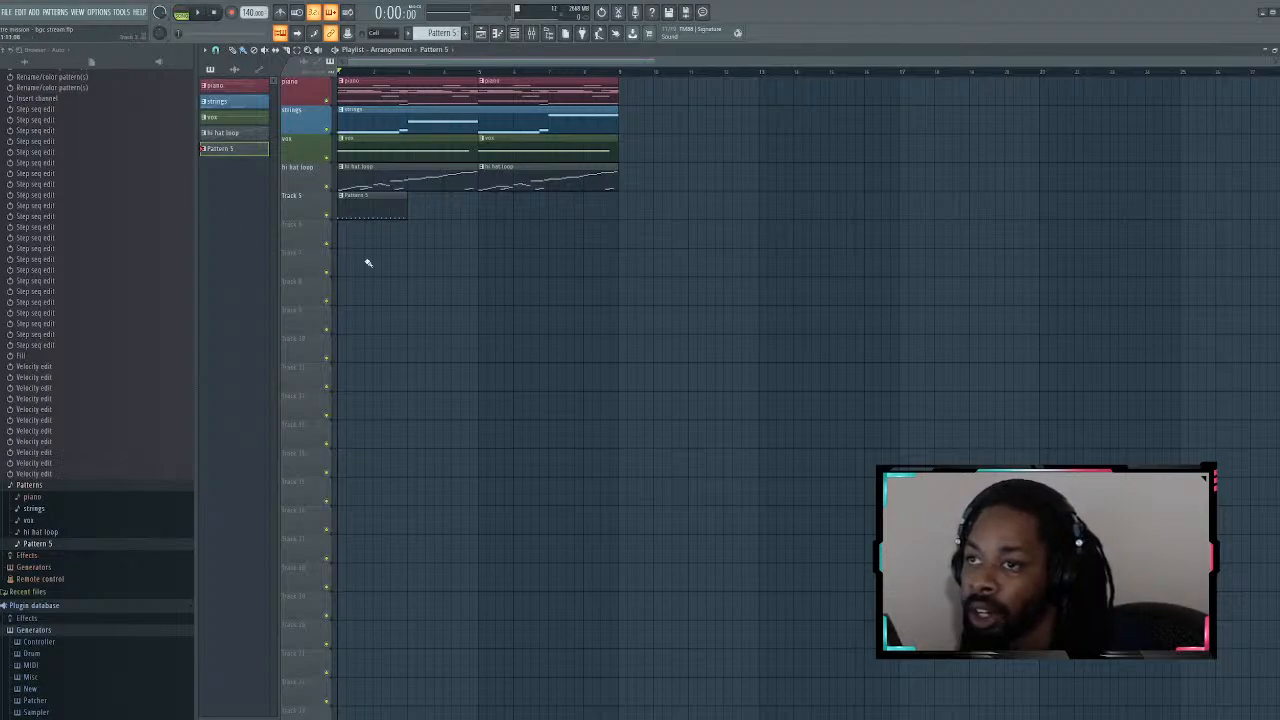
key("space")
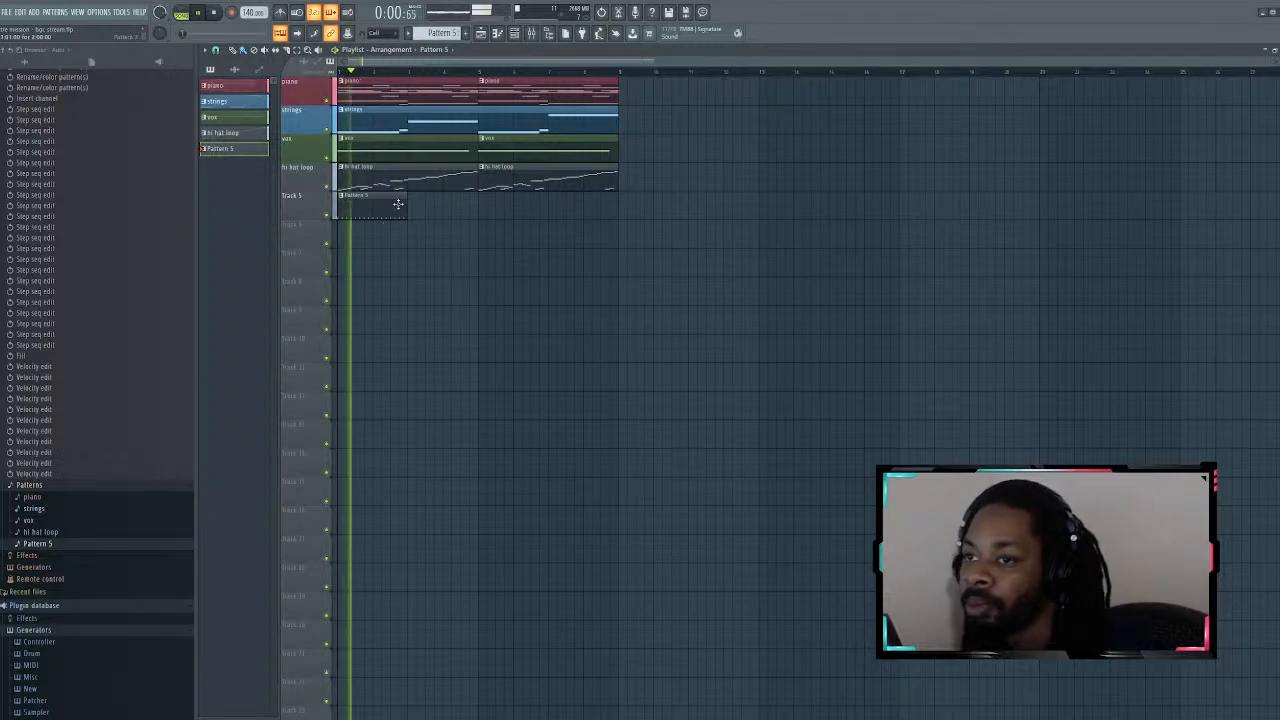
left_click_drag(414, 214, 577, 211)
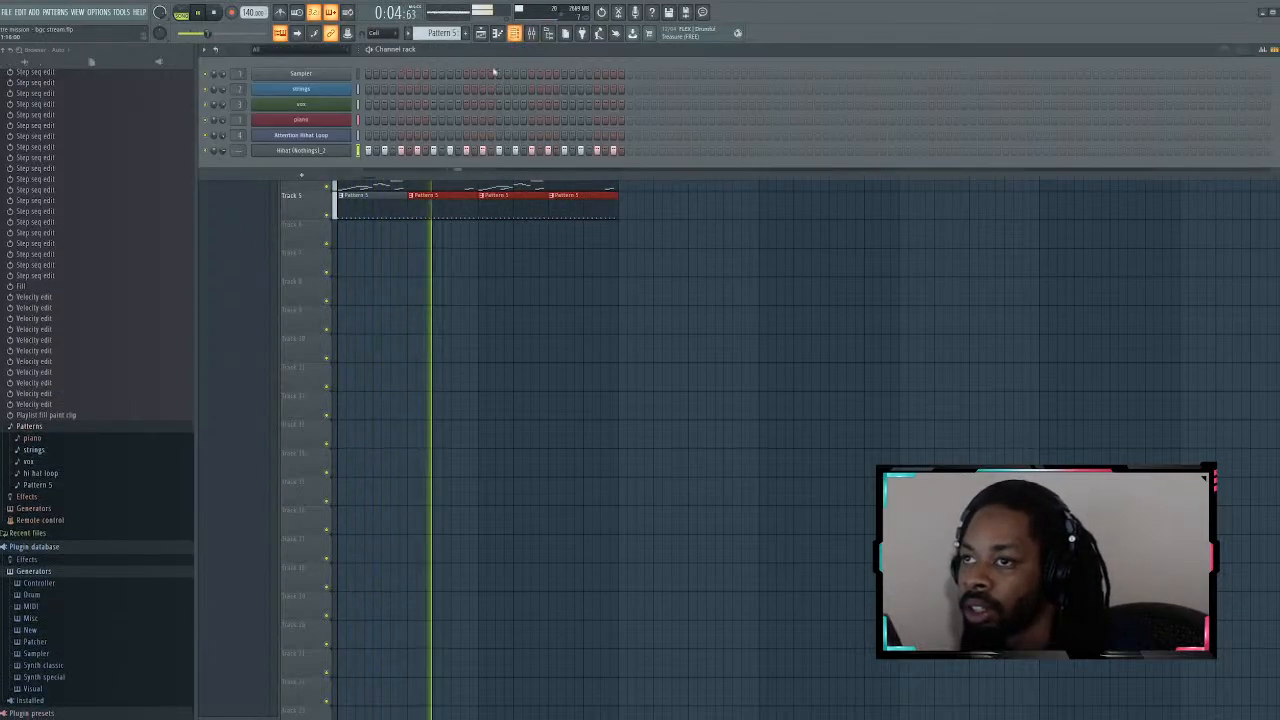
Step: Rebalance the hi-hat channel volume in the channel rack against the playing arrangement
left_click(514, 33)
key("space")
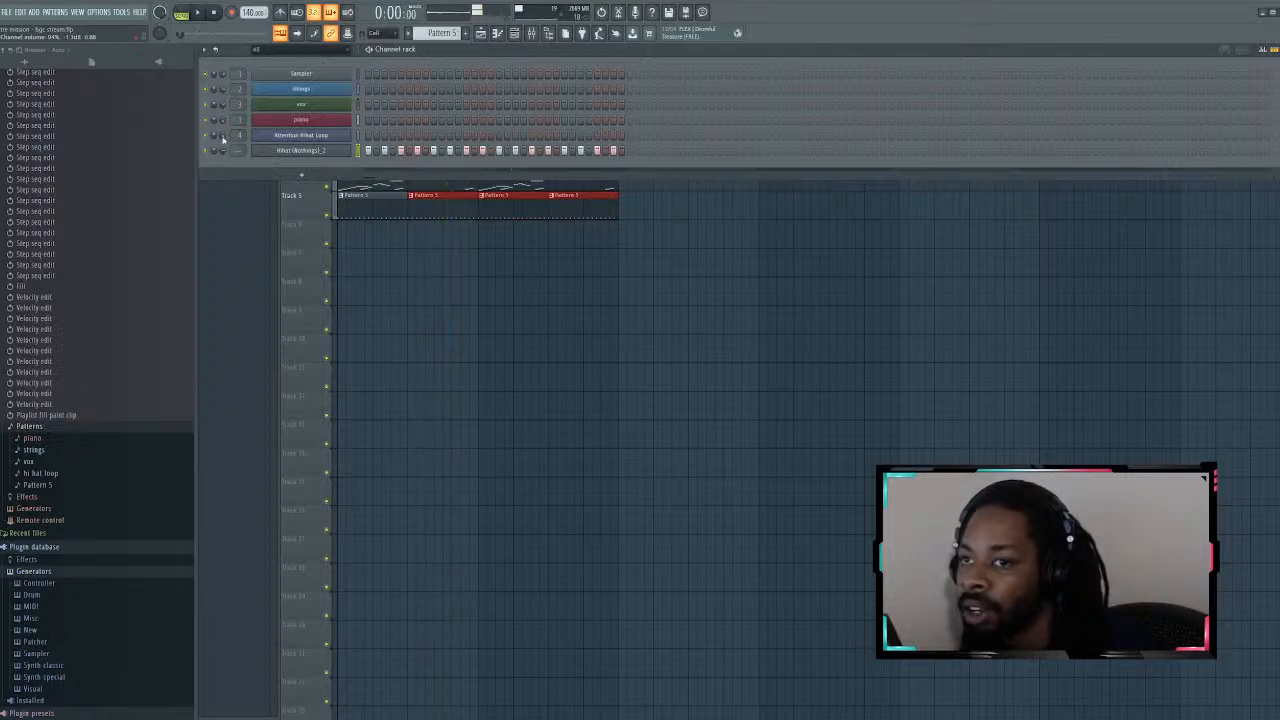
key("space")
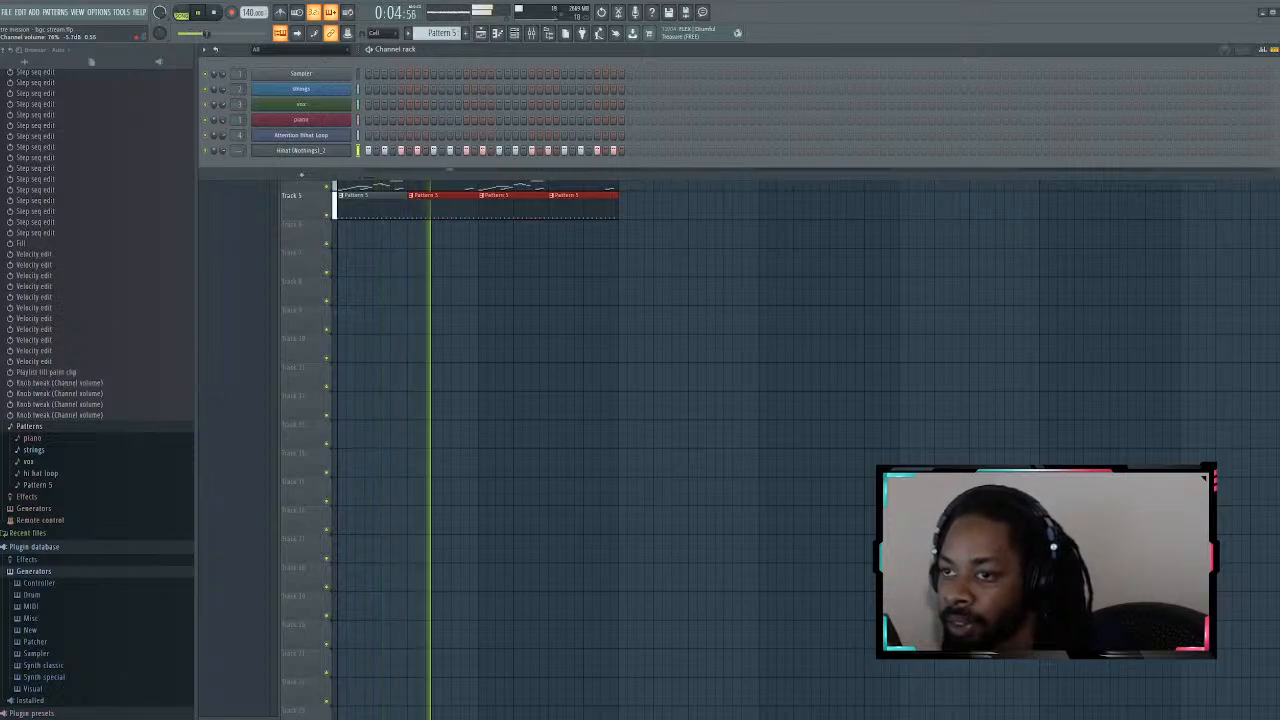
Step: Slightly lower the velocities of two slice notes in the hi hat loop pattern, near the middle of bar 2 and the end of bar 3
left_click(350, 222)
double_click(366, 178)
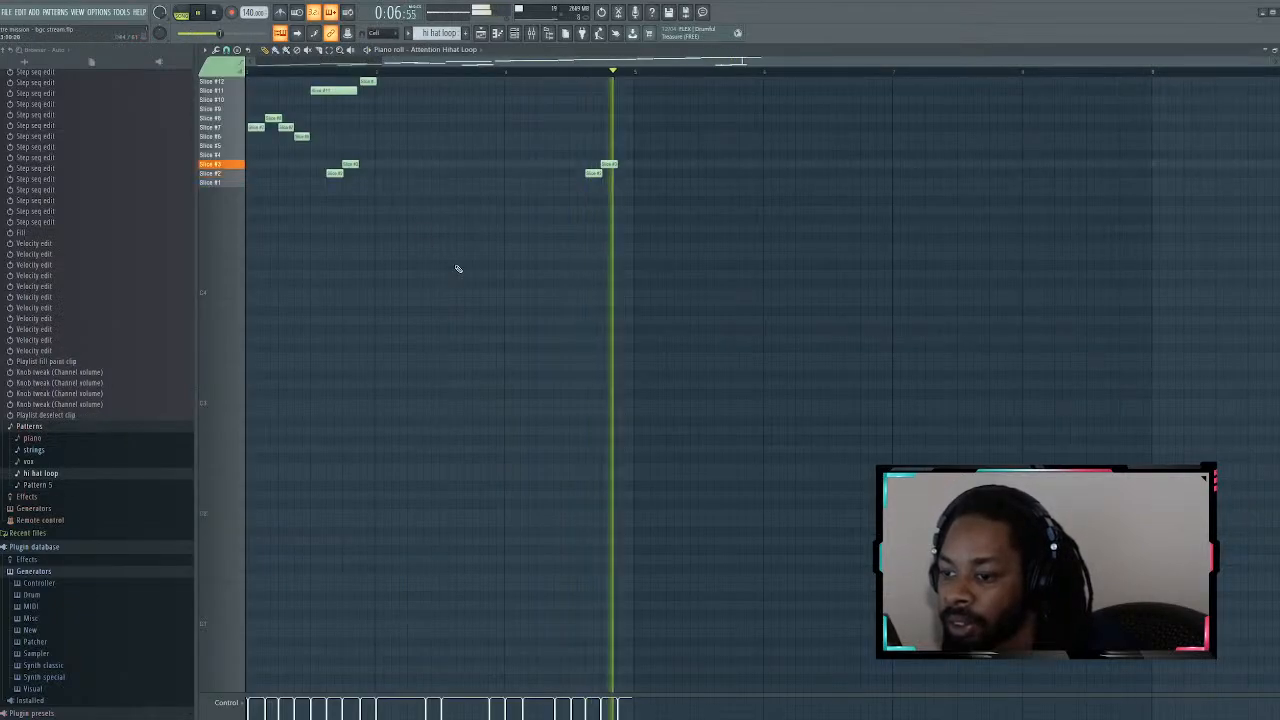
left_click_drag(421, 693, 370, 335)
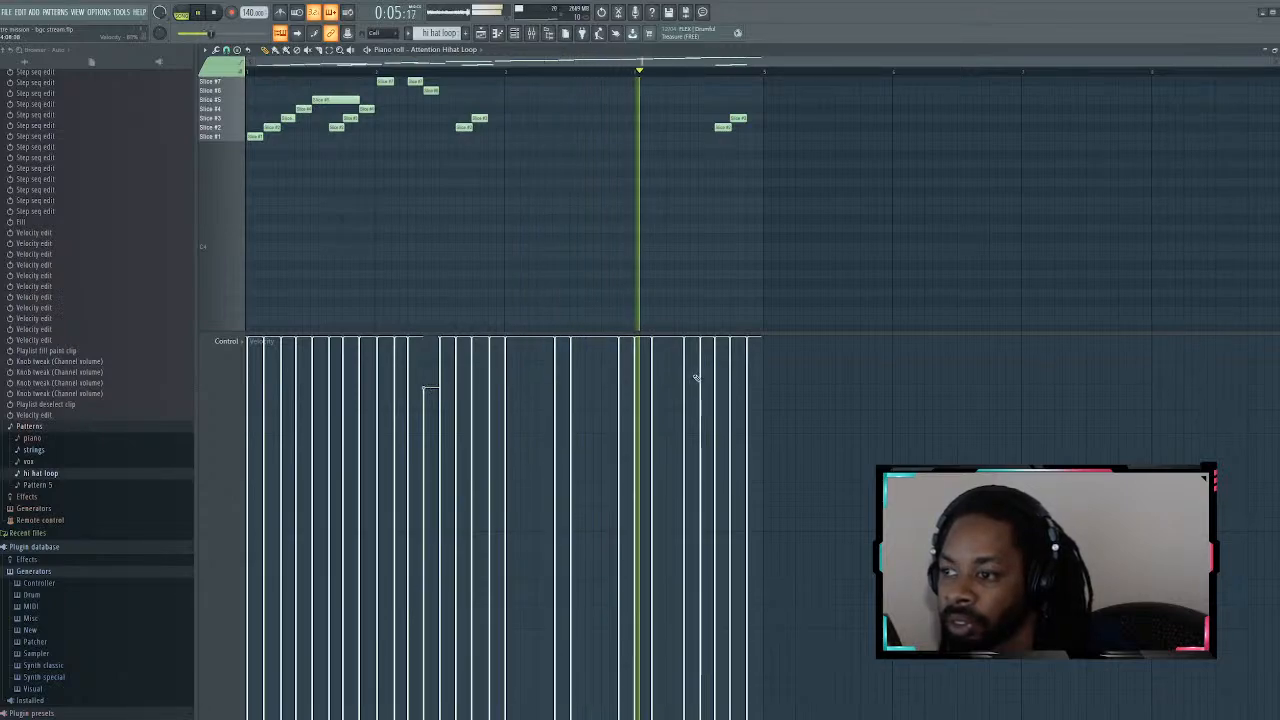
left_click(619, 390)
key("space")
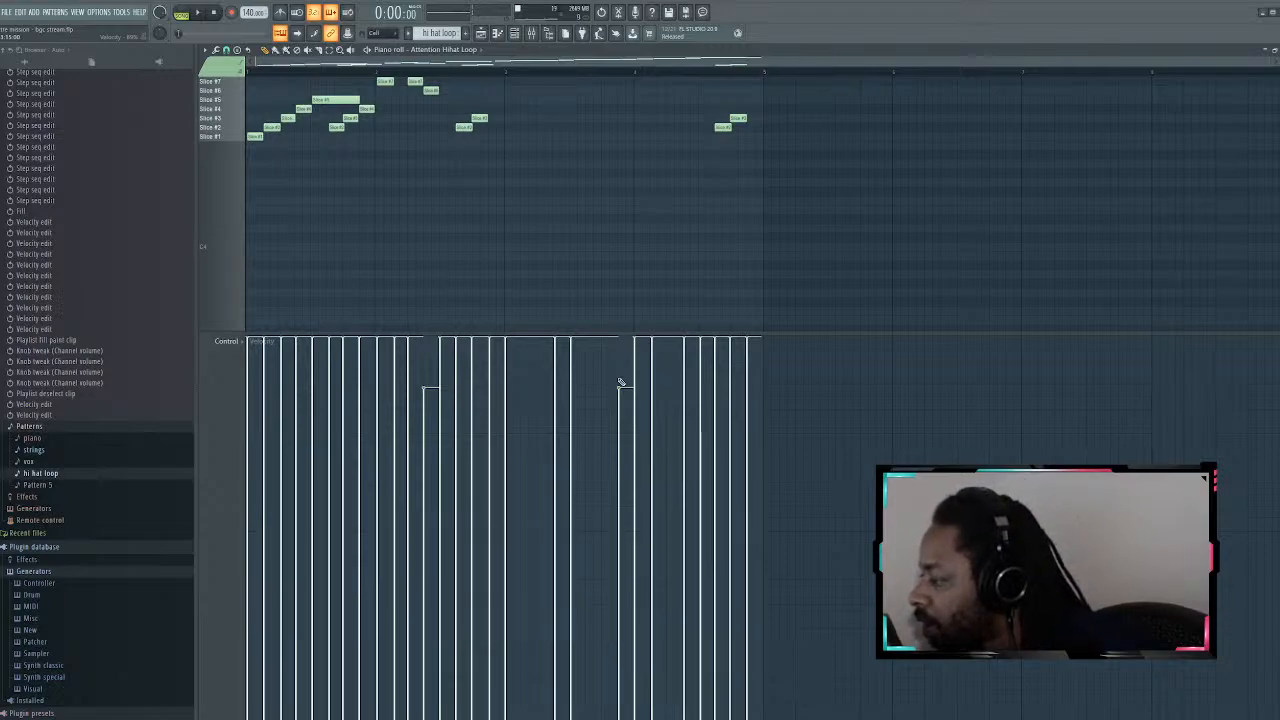
key("space")
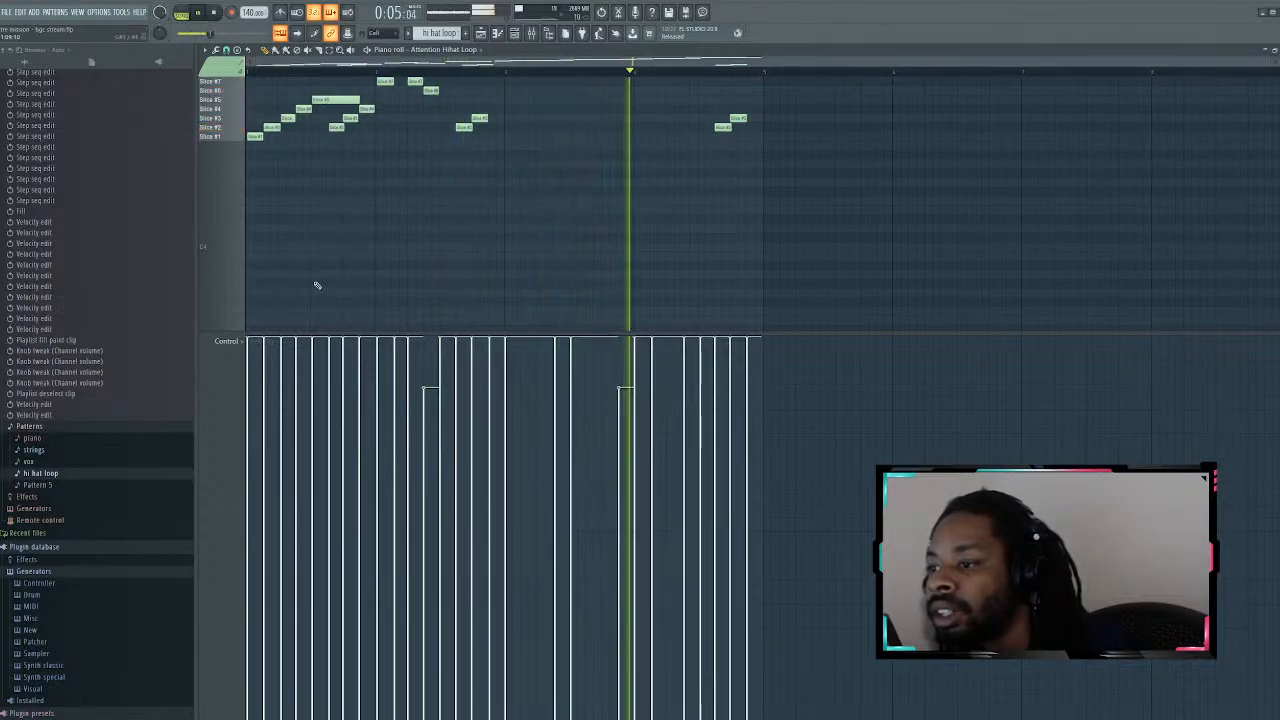
key("space")
Step: Select all Hihat (Nothings)_2 notes in Pattern 5 and transpose them down three semitones during playback
left_click(515, 35)
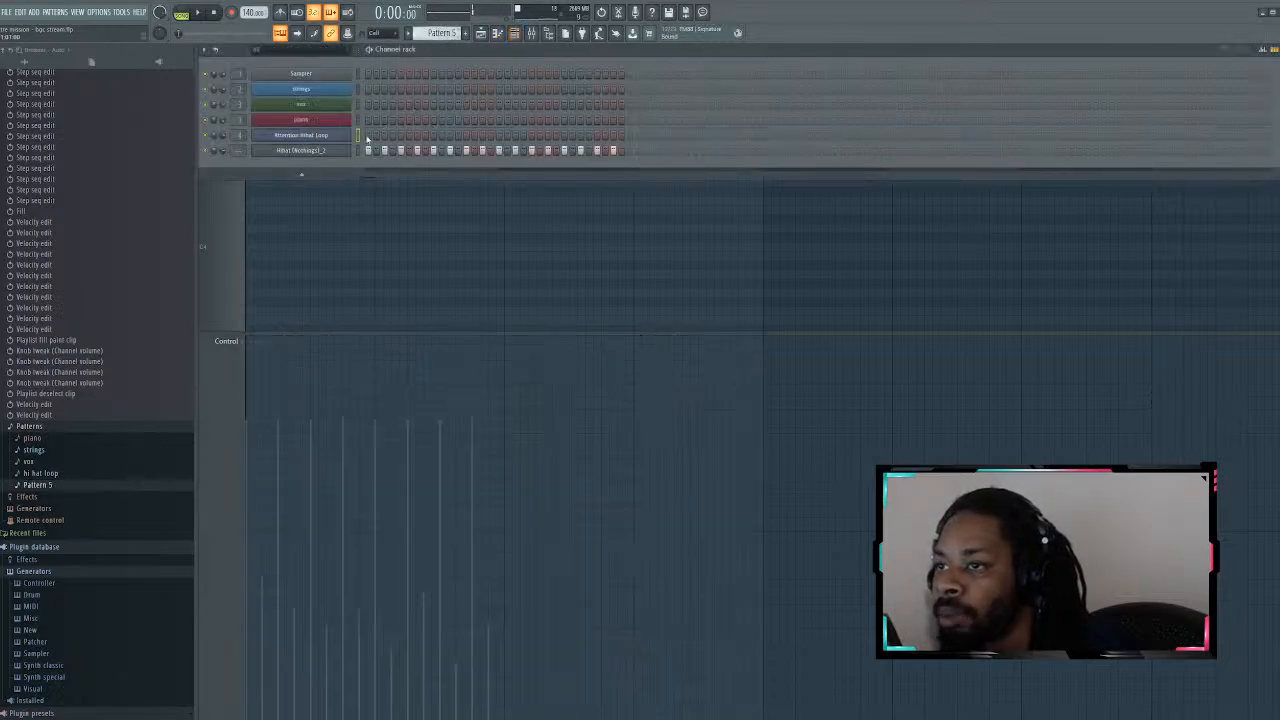
left_click(366, 152)
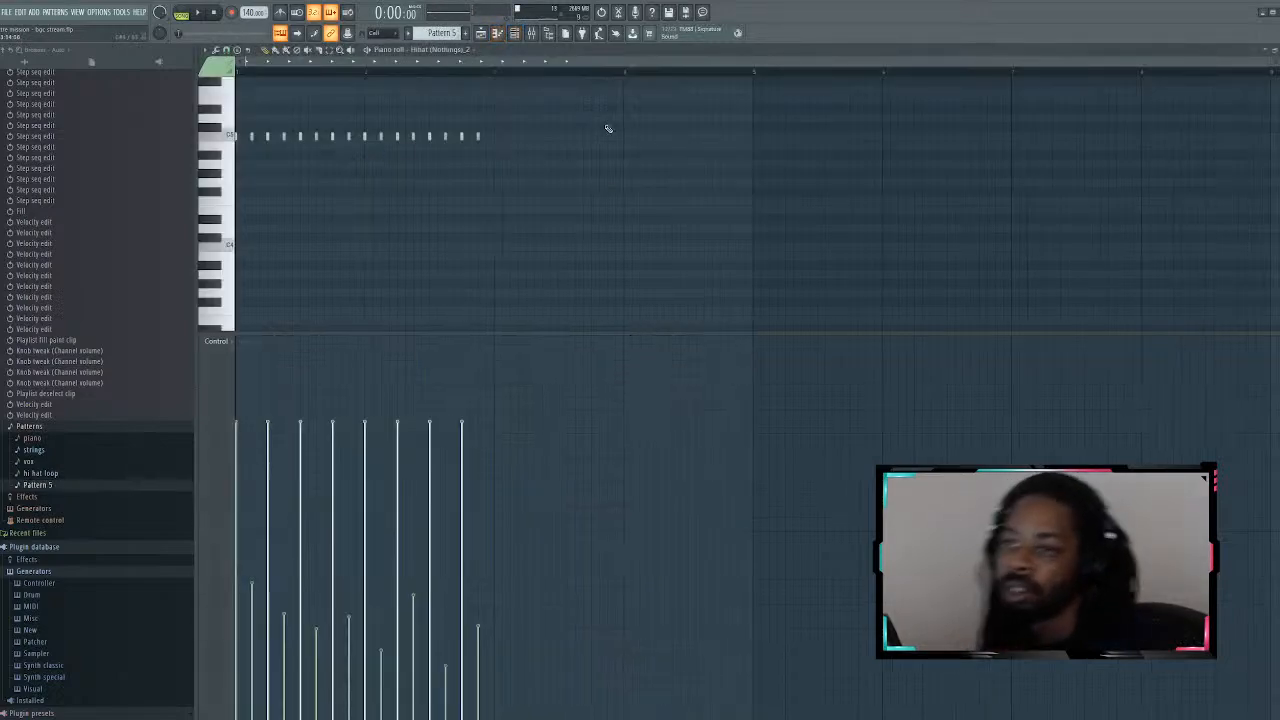
scroll(607, 128, "down", 1)
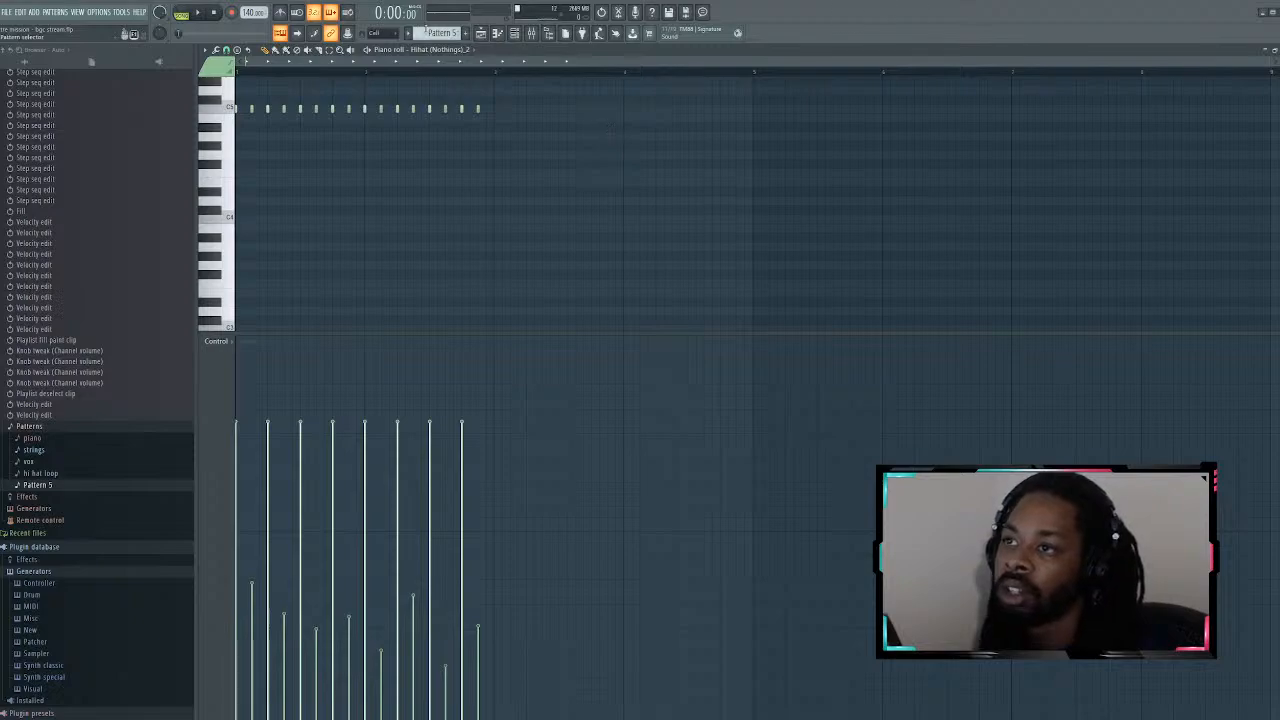
left_click_drag(240, 82, 543, 157)
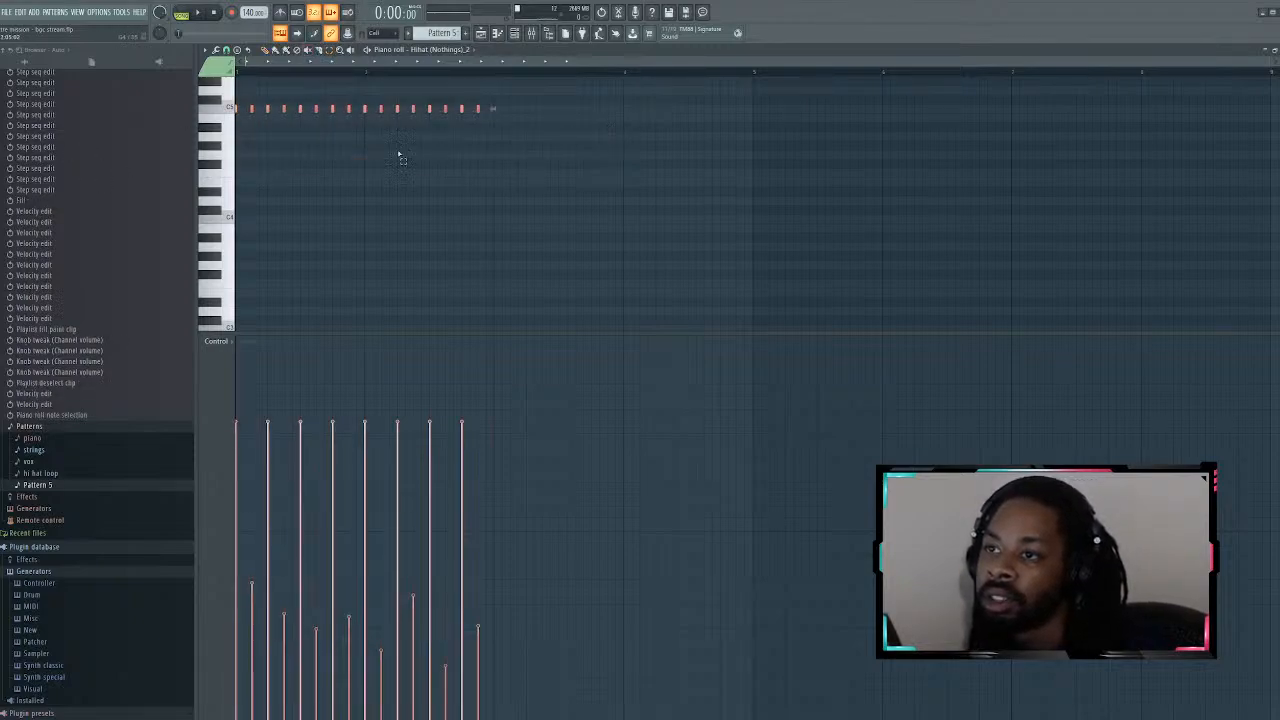
key("space")
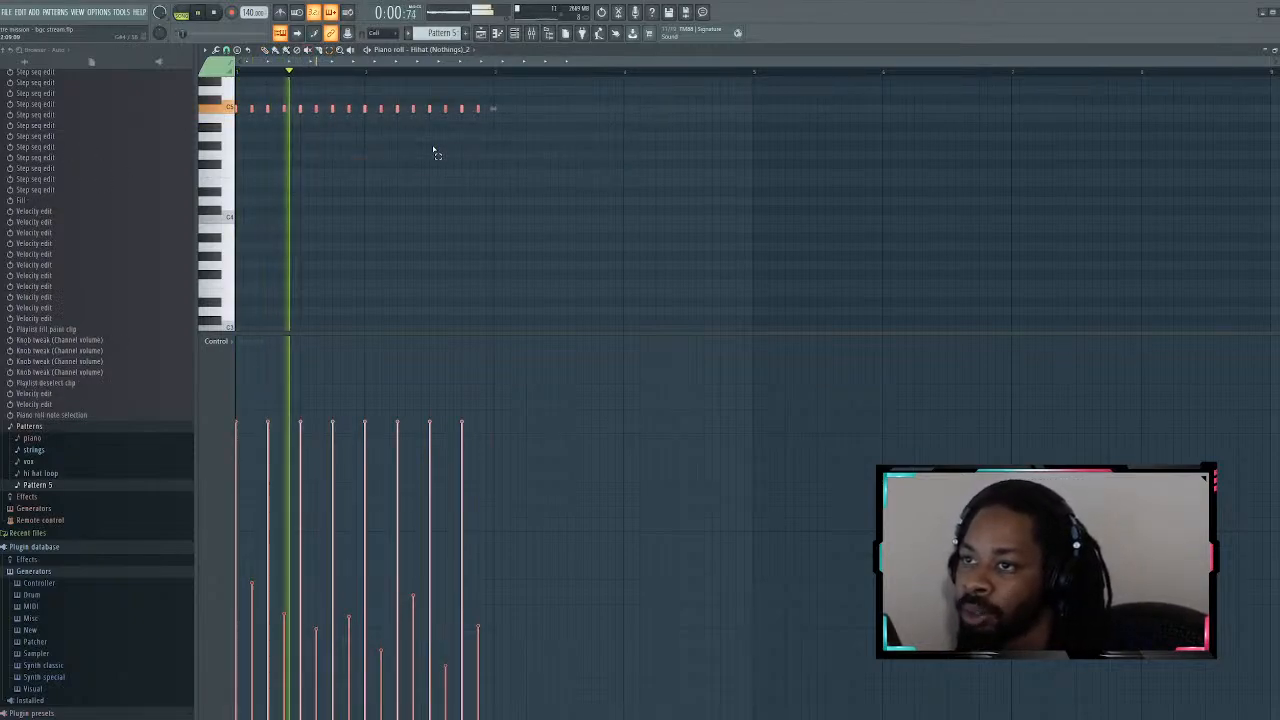
key("Down")
key("Down")
key("Down")
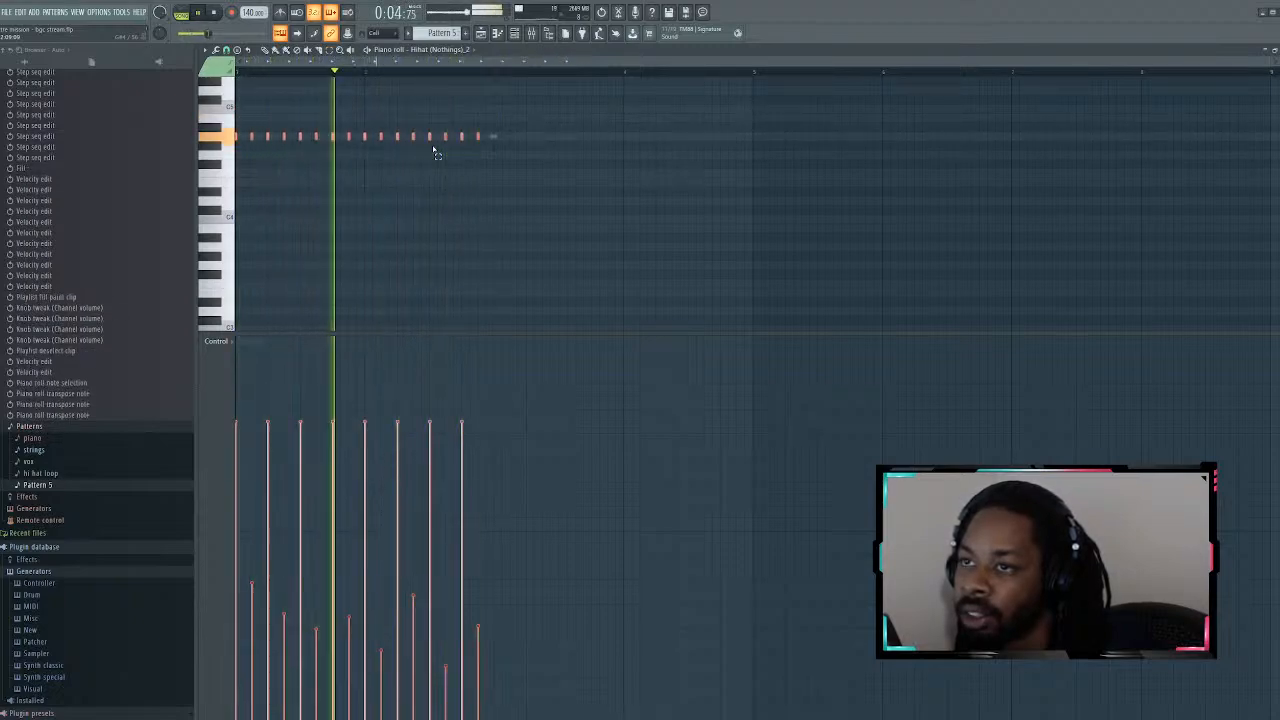
Step: Return to the playlist with a new empty Pattern 6, stop playback and collapse the current project folder in the browser
key("F5")
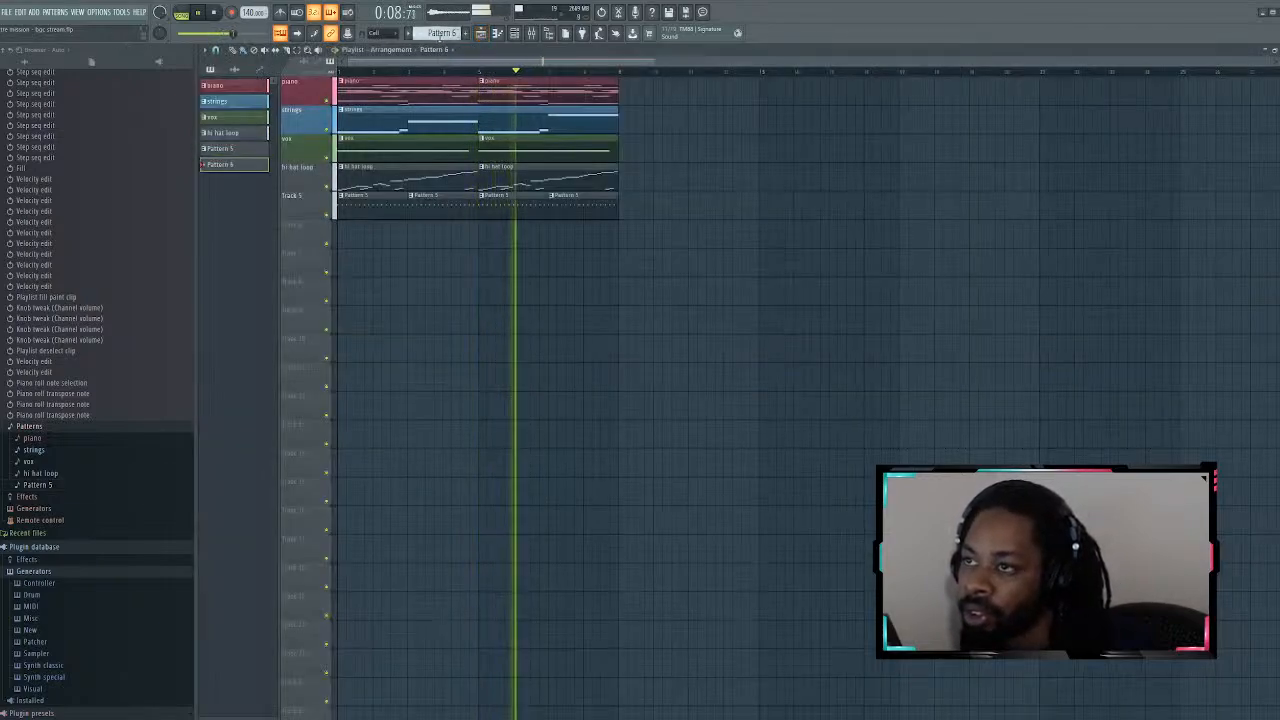
left_click(481, 34)
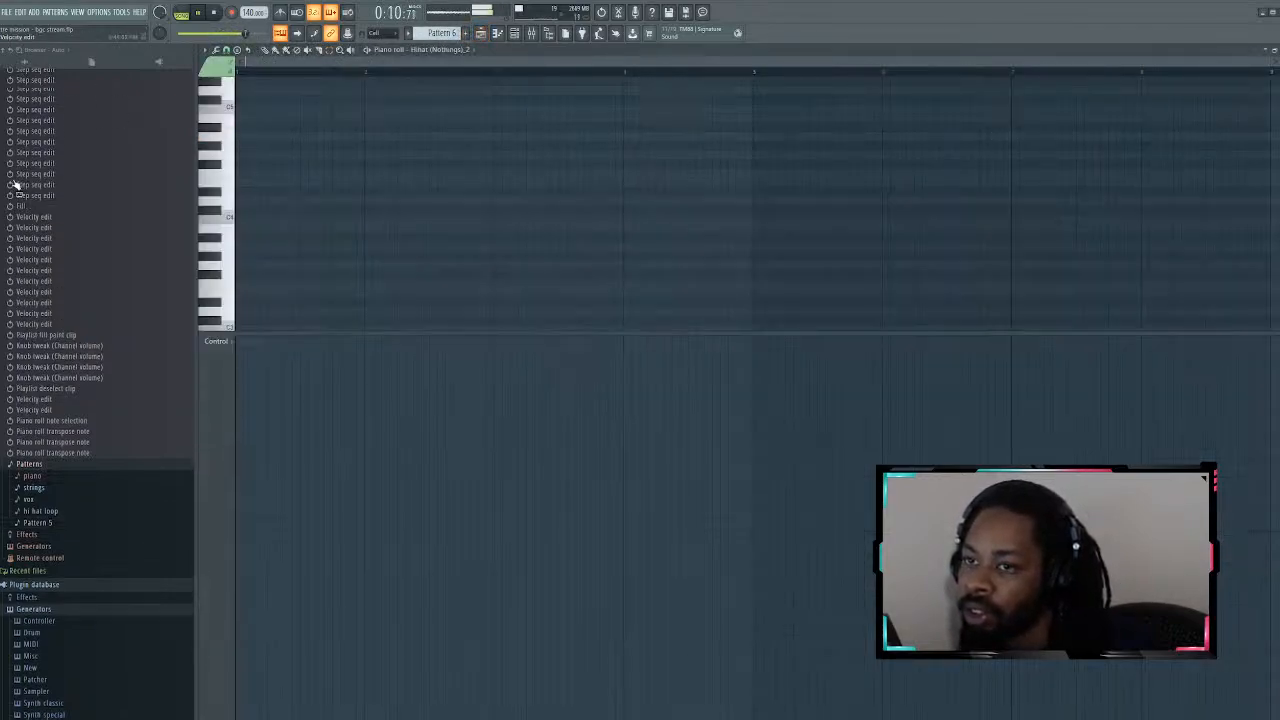
left_click(482, 34)
key("space")
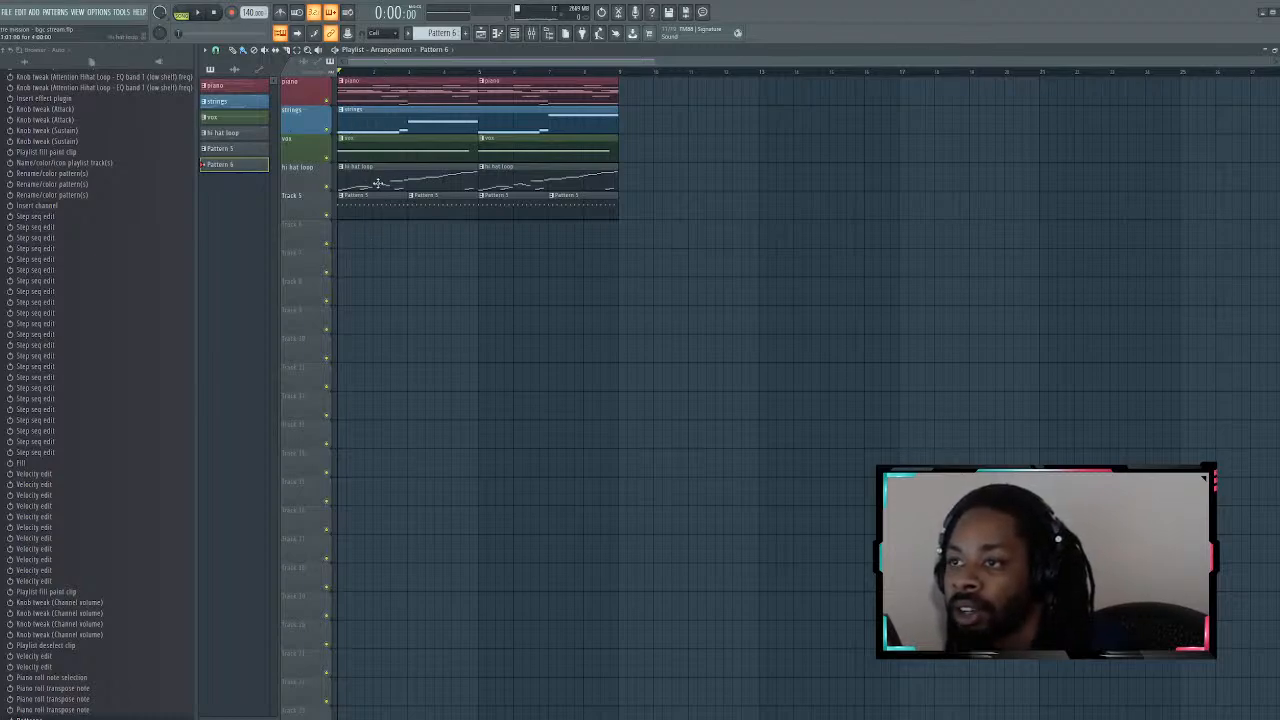
scroll(53, 132, "up", 10)
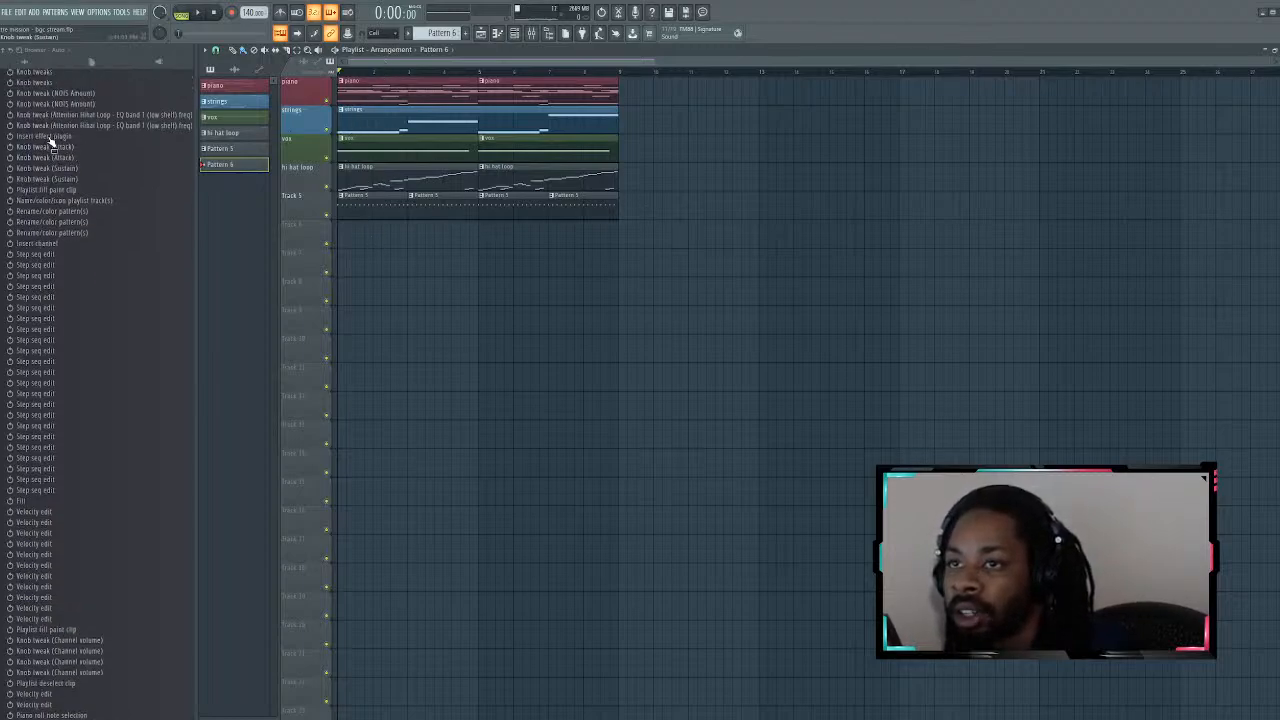
left_click(55, 77)
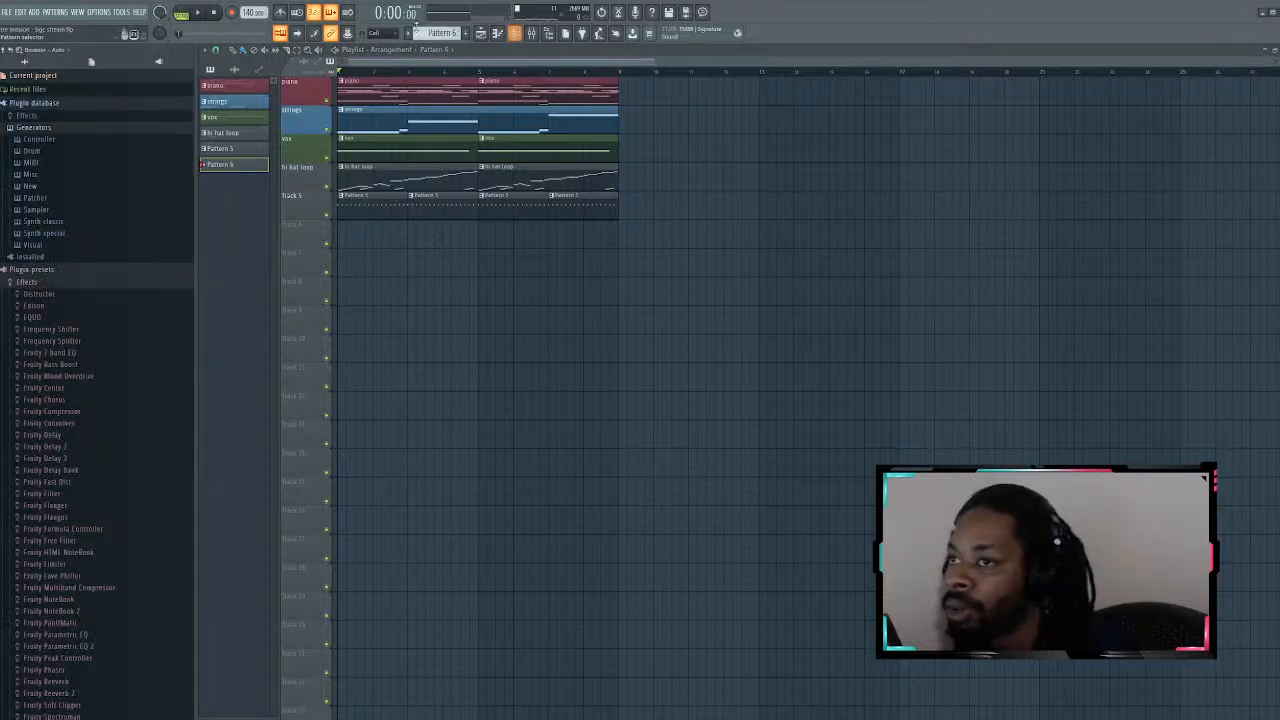
Step: Start a new empty pattern, collapse the TRE MISSION DRUM KIT folder and look through the drum sample folders
left_click(33, 75)
key("F4")
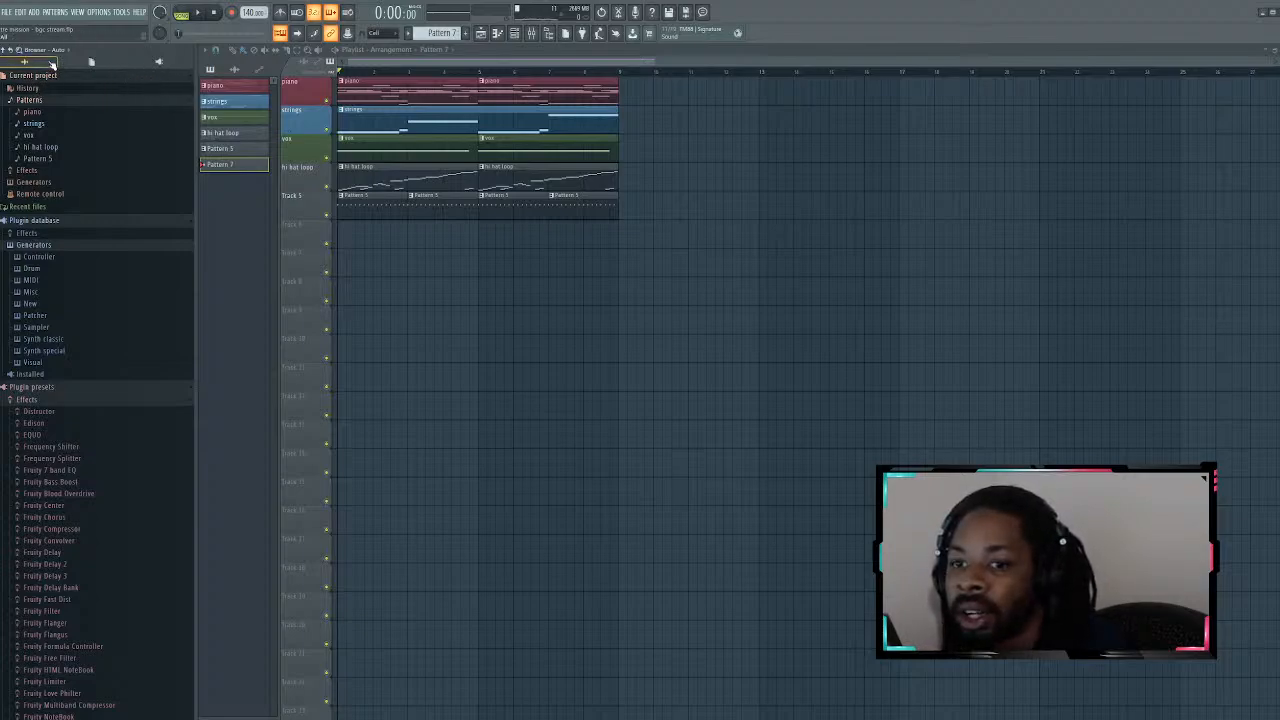
scroll(72, 398, "down", 15)
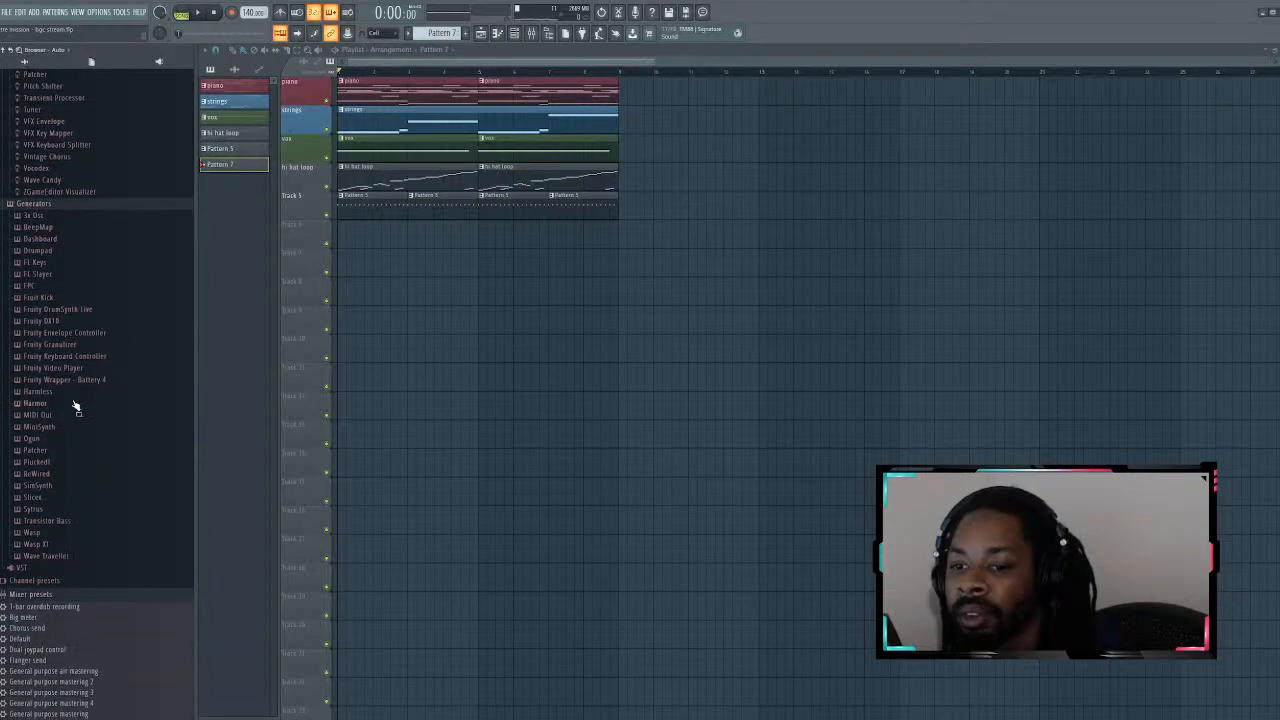
scroll(72, 405, "down", 15)
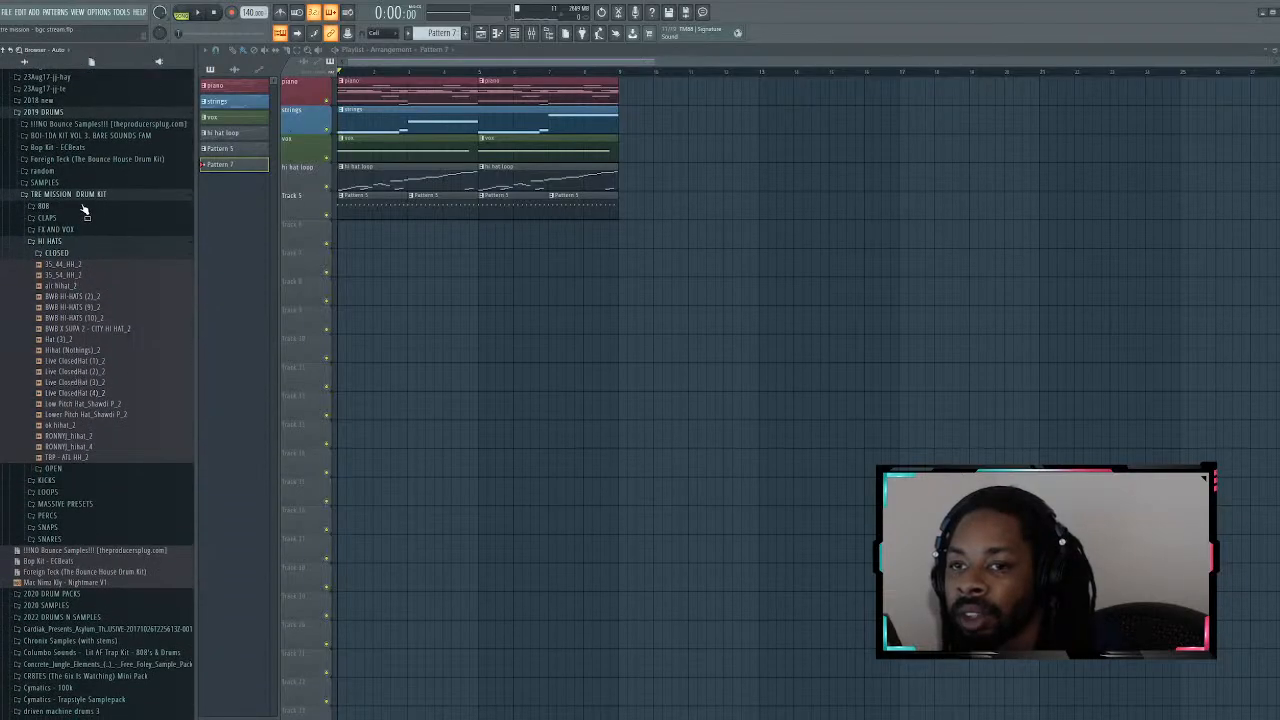
left_click(85, 195)
scroll(82, 393, "down", 5)
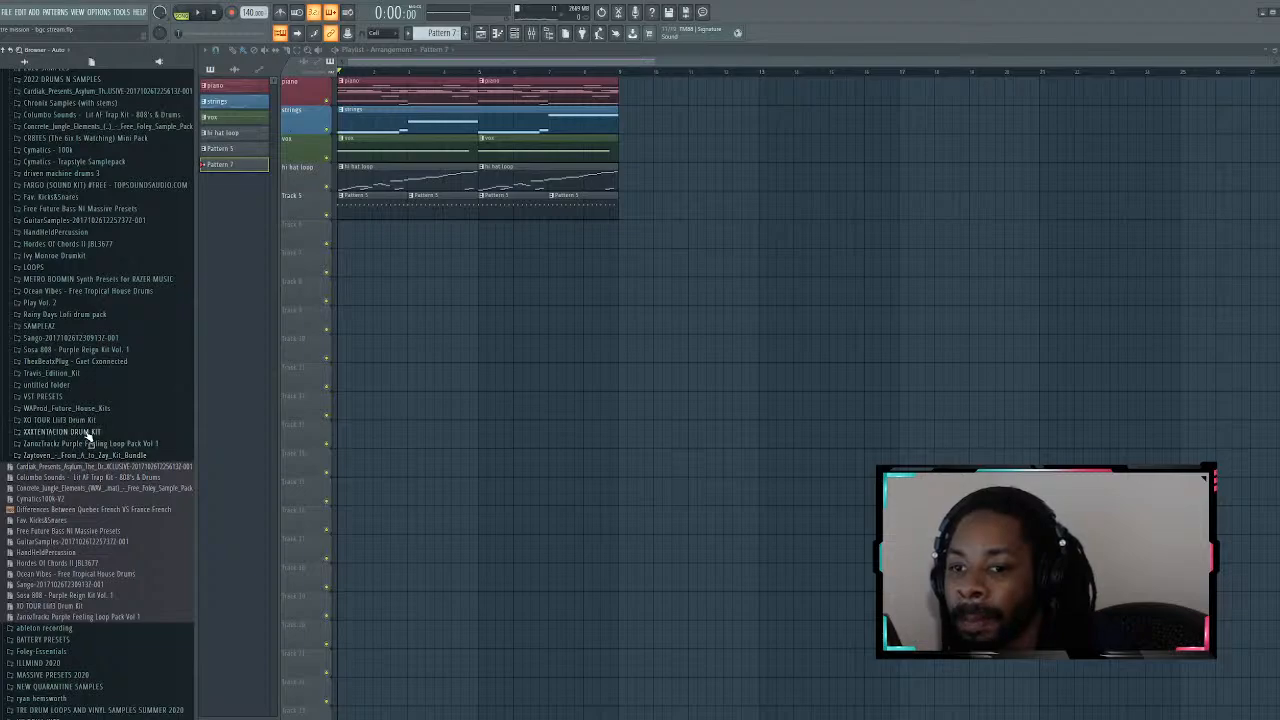
scroll(88, 435, "down", 1)
scroll(86, 318, "up", 8)
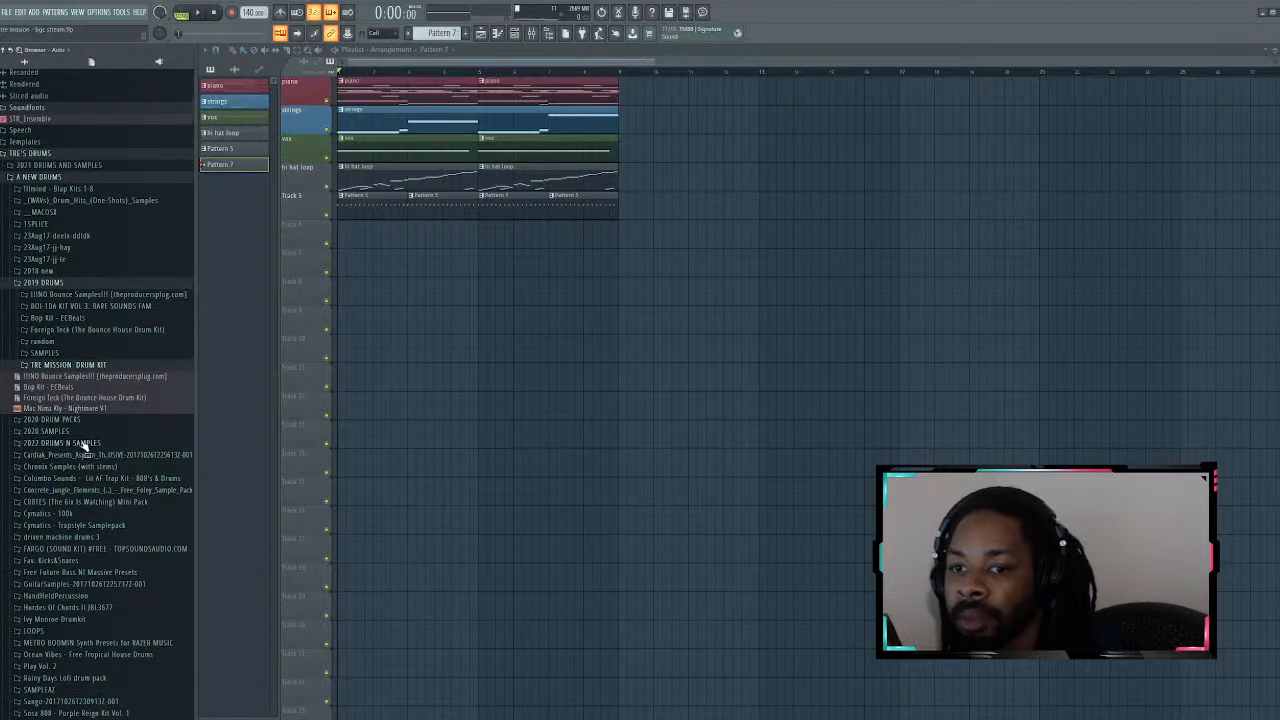
Step: Audition the rim samples from the PYREX DRUMKIT's RIMS folder in 2021 DRUMS AND SAMPLES against the playing arrangement
left_click(58, 165)
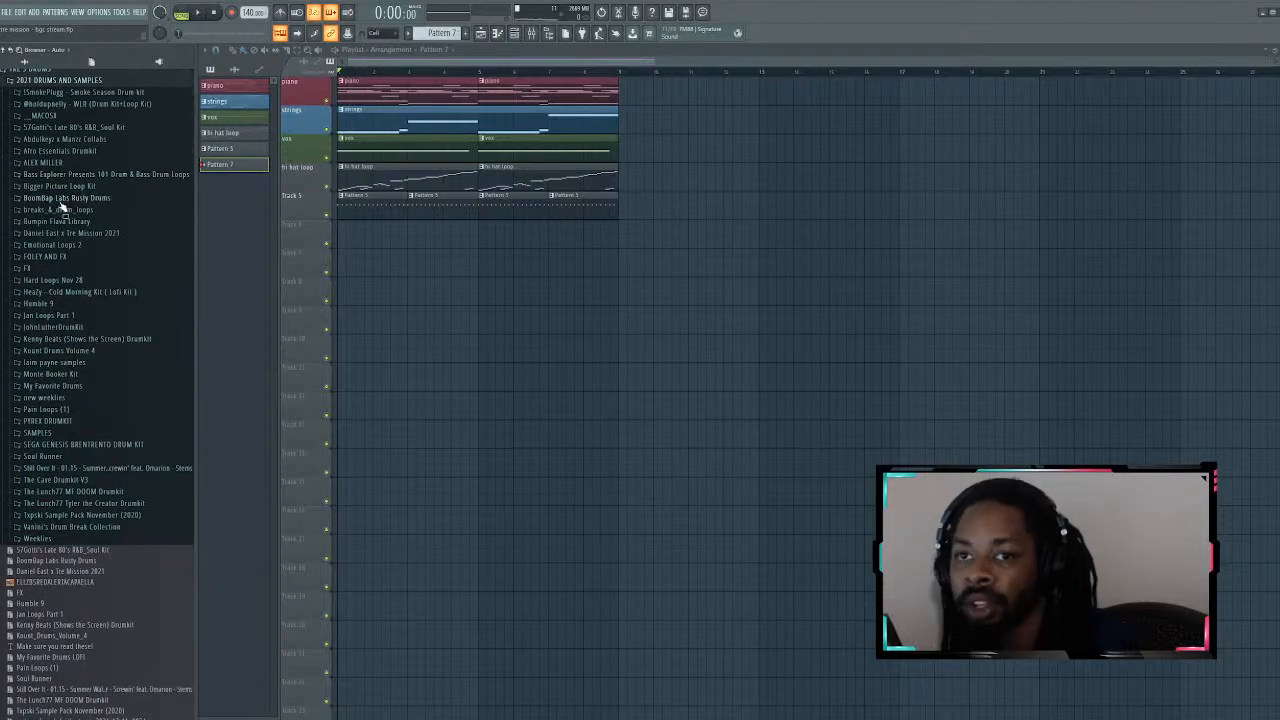
left_click(100, 421)
key("space")
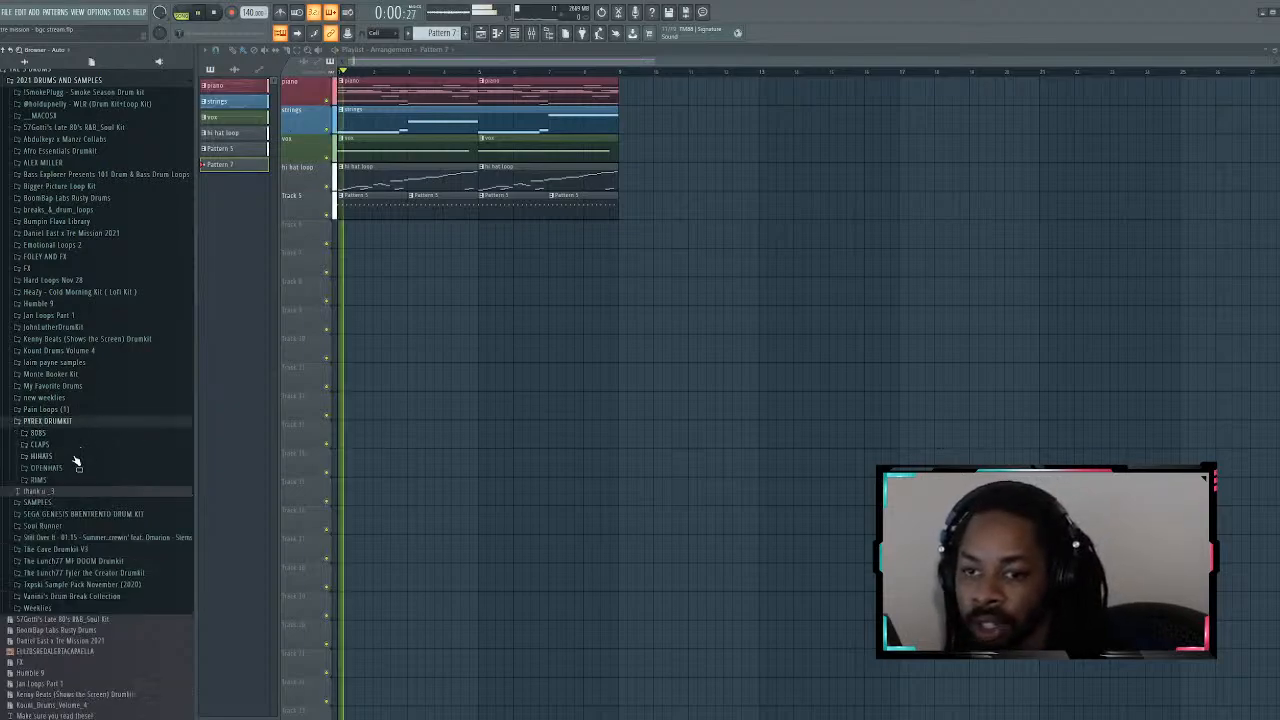
left_click(70, 480)
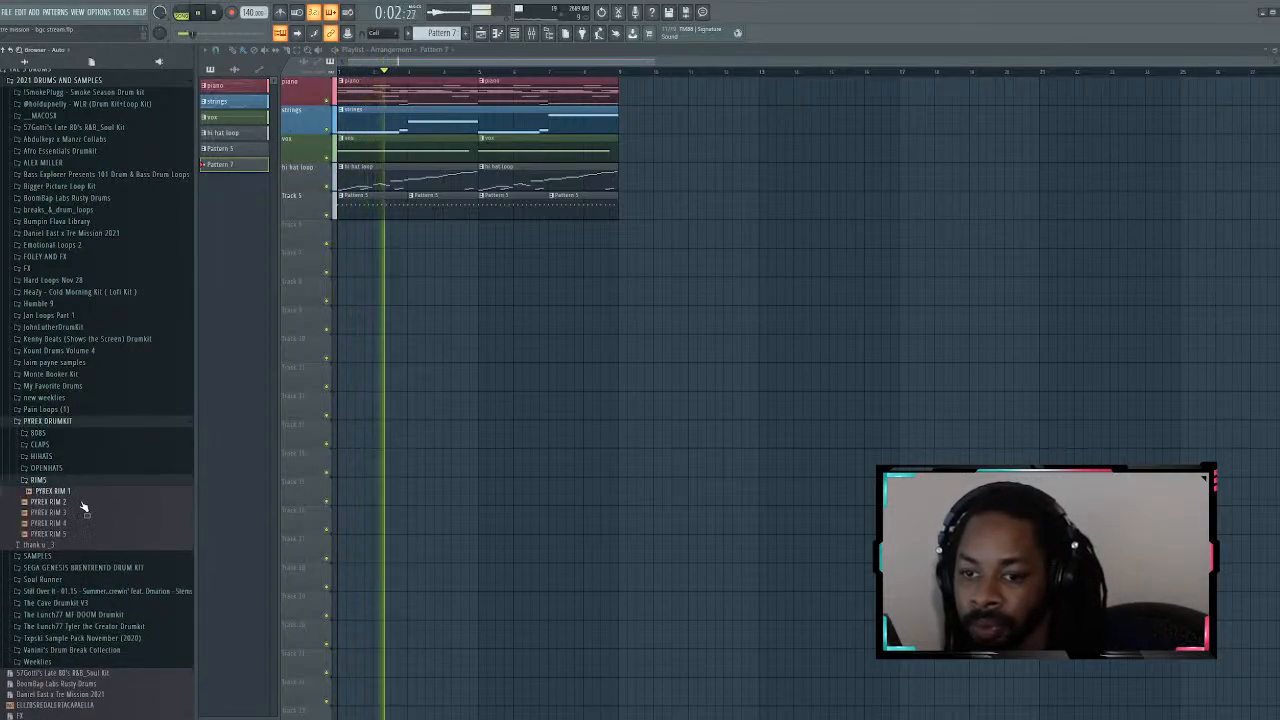
left_click(76, 501)
left_click(80, 512)
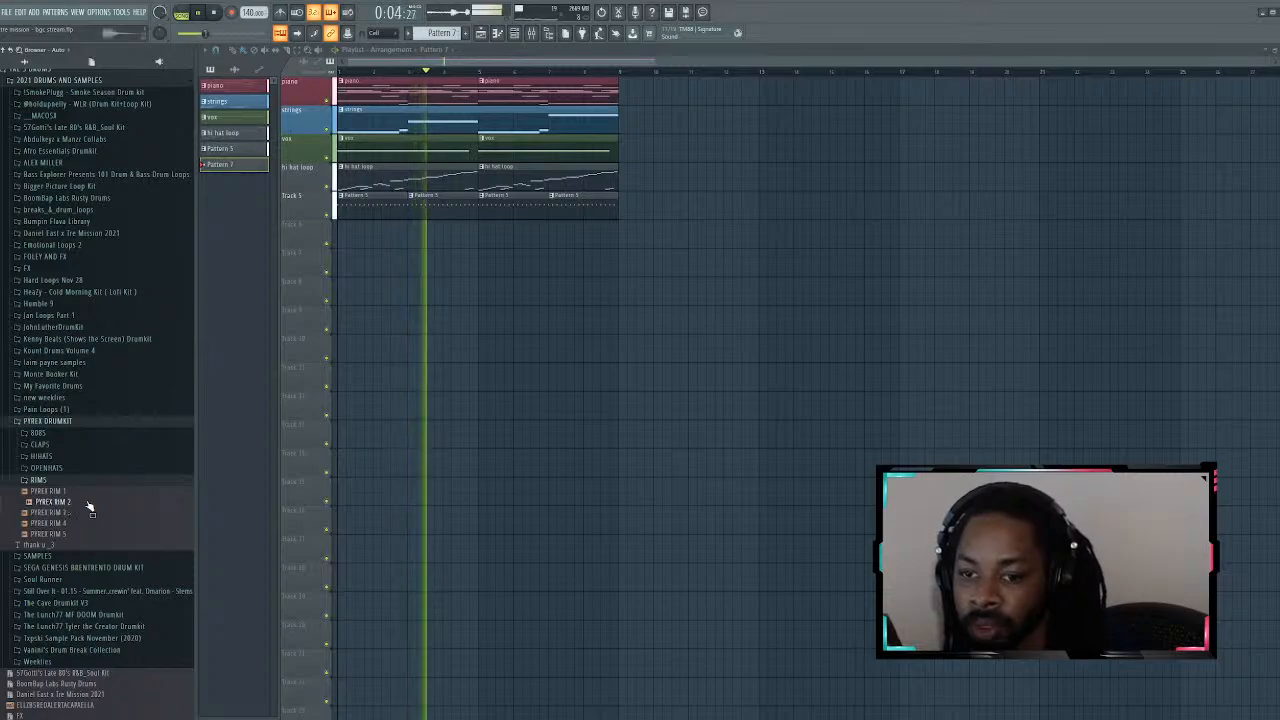
left_click(83, 523)
left_click(84, 535)
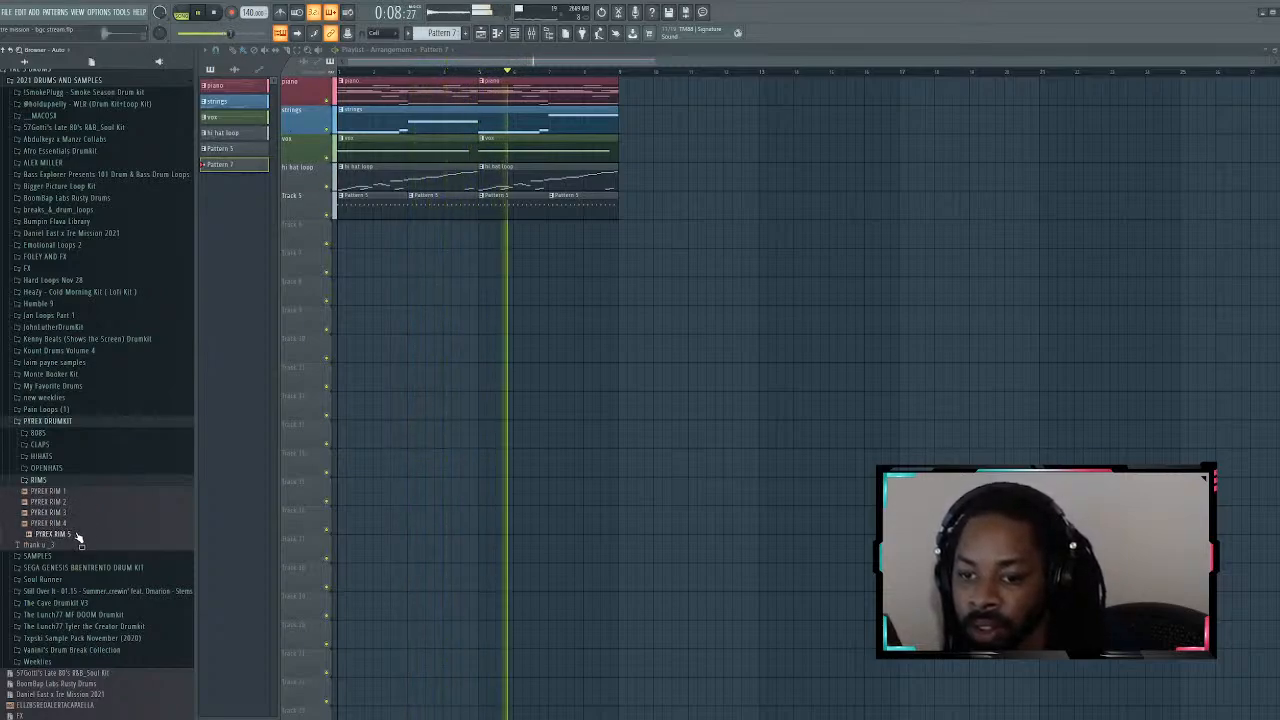
left_click(80, 492)
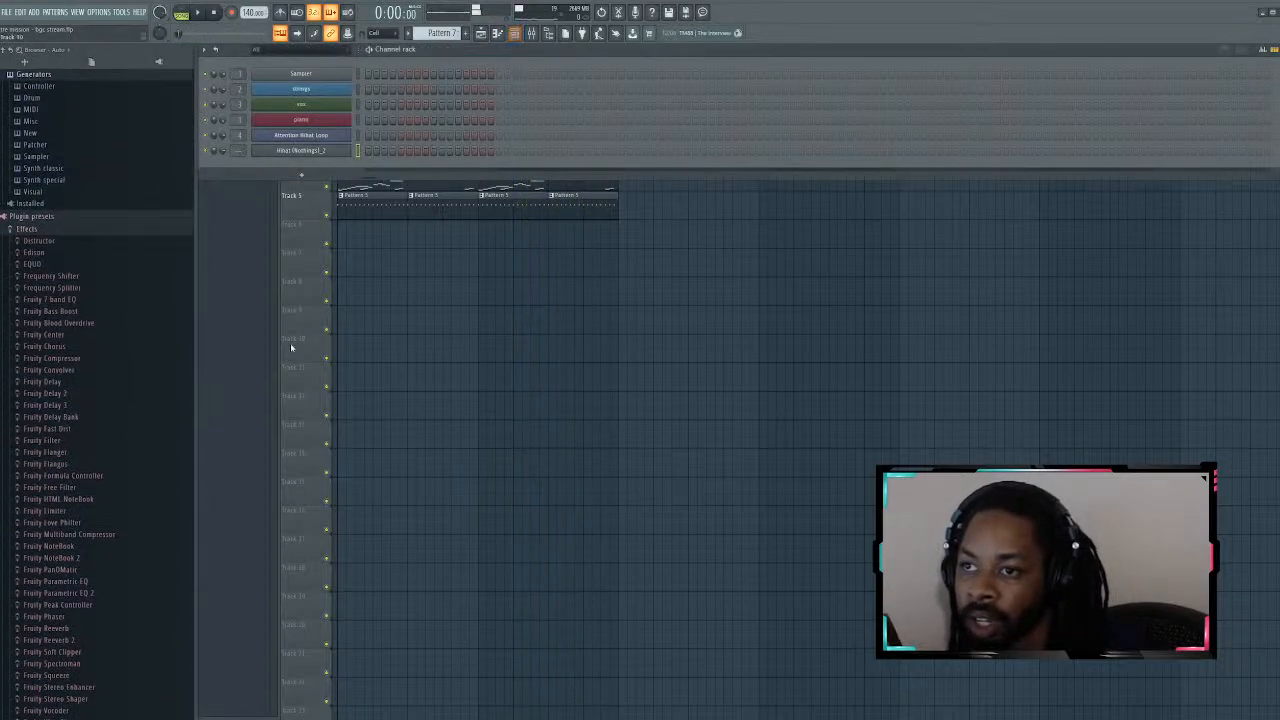
Step: Add the PYREX RIM 1 sample to the channel rack as a new channel
scroll(90, 377, "down", 6)
scroll(90, 375, "down", 15)
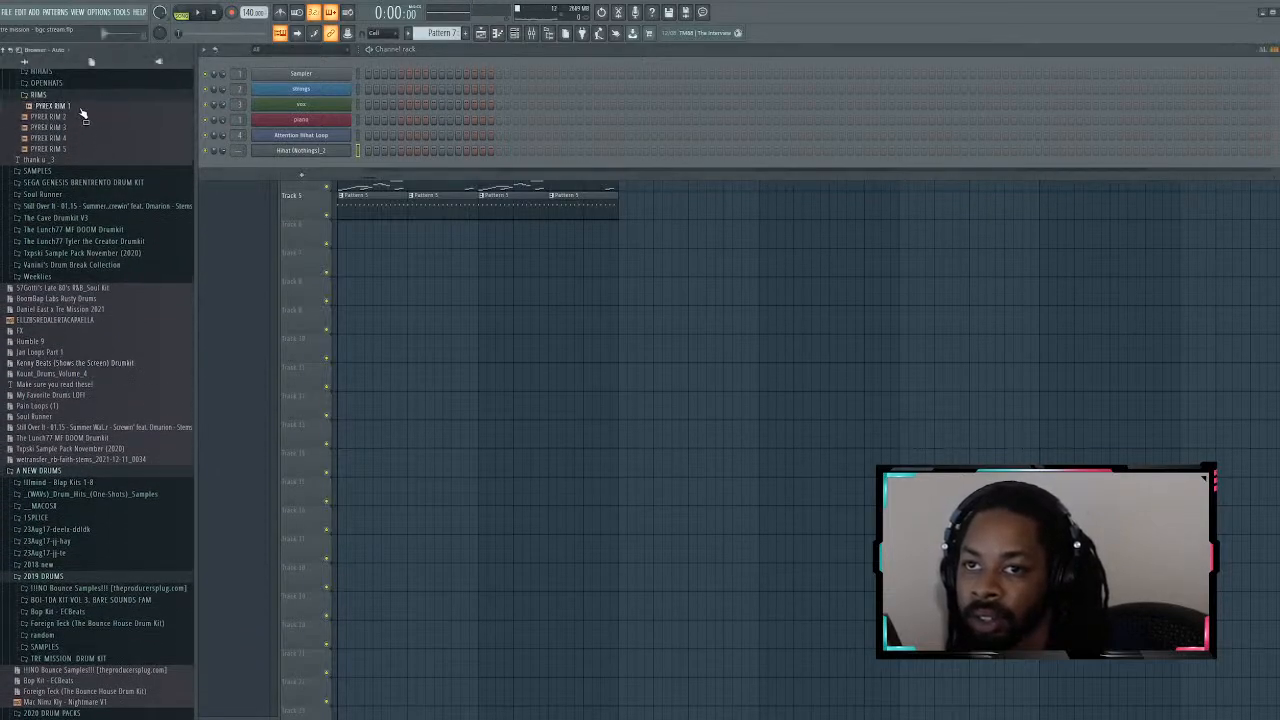
left_click_drag(97, 106, 477, 54)
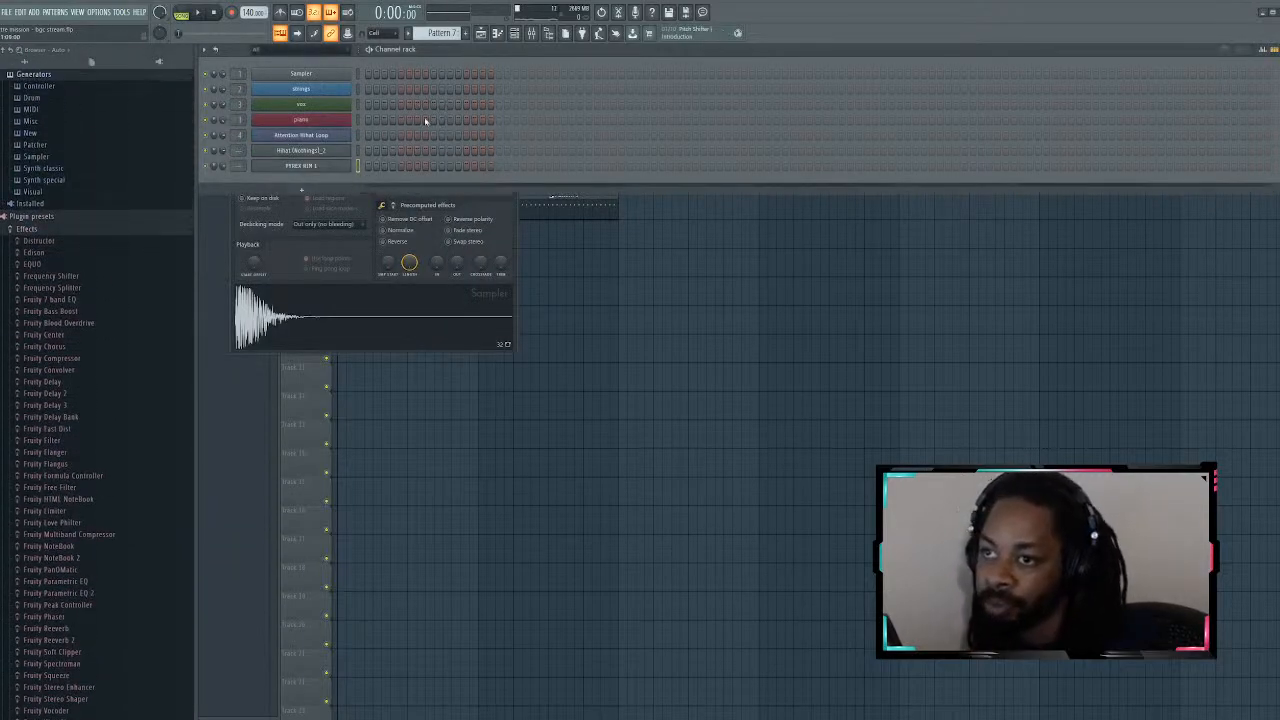
Step: Rename Track 5 and its Pattern 5 to "closed hi hat" in the playlist and make the tracks taller
key("F5")
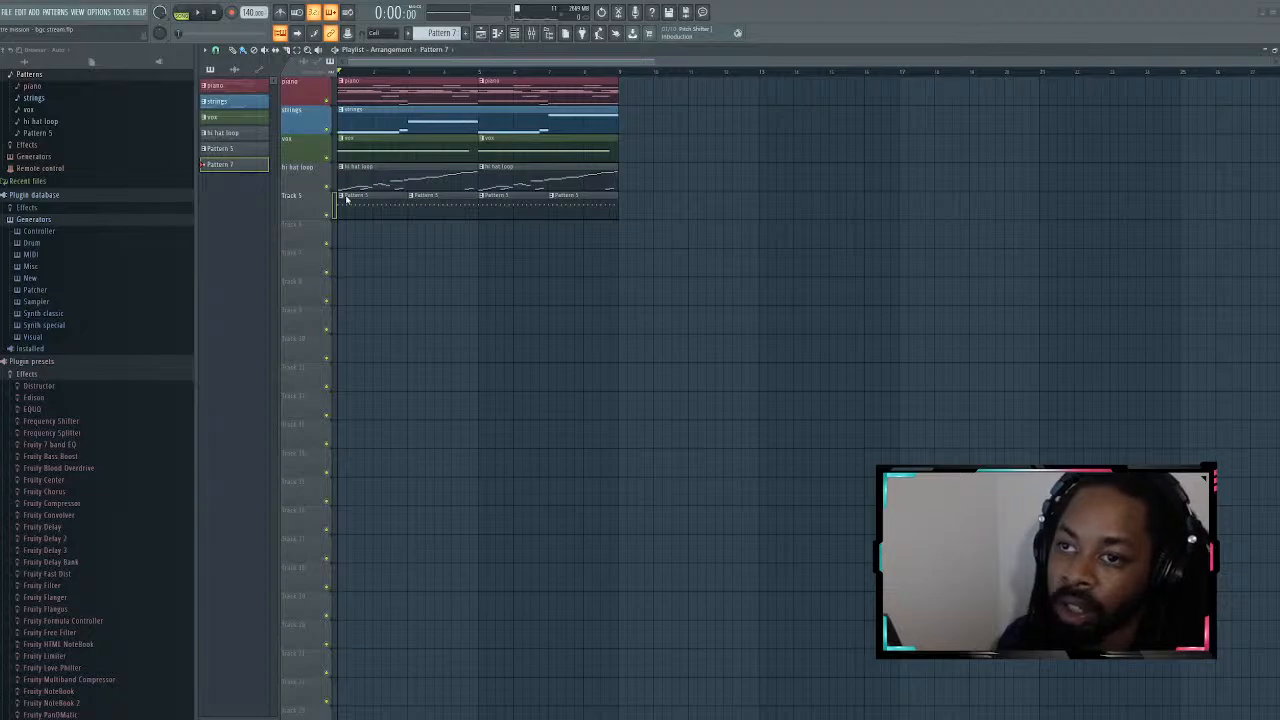
key("ctrl+z")
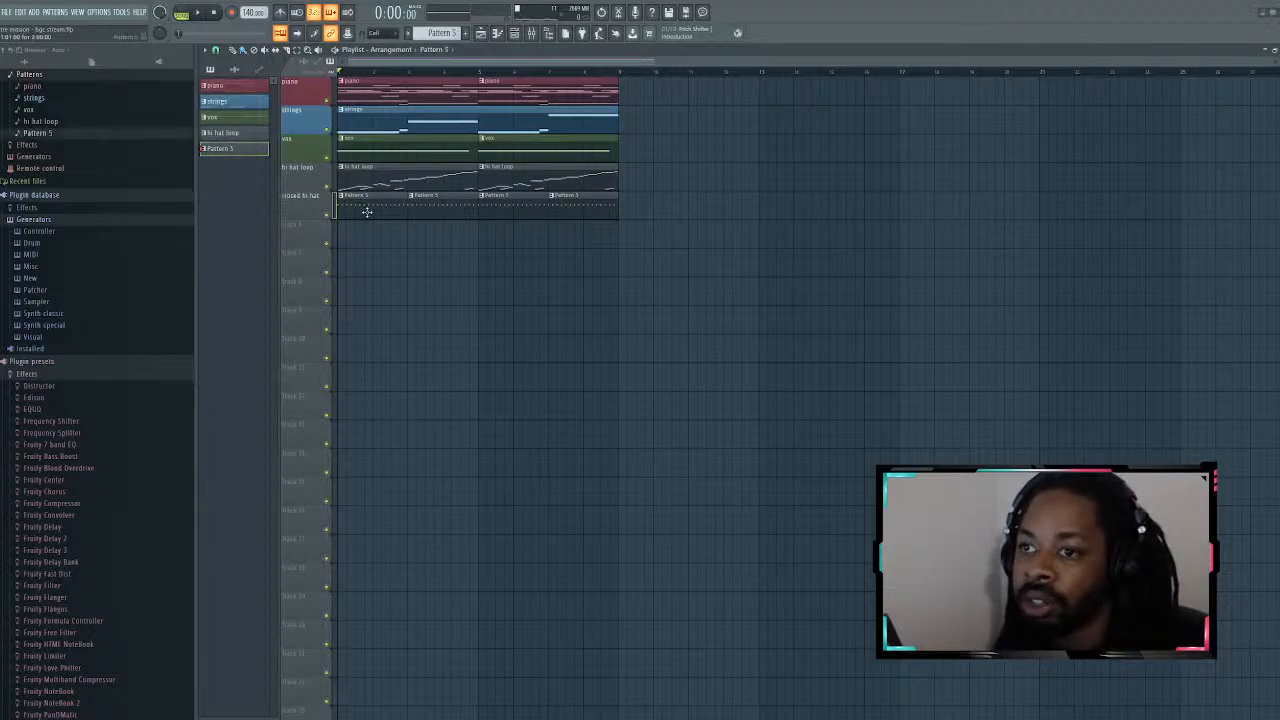
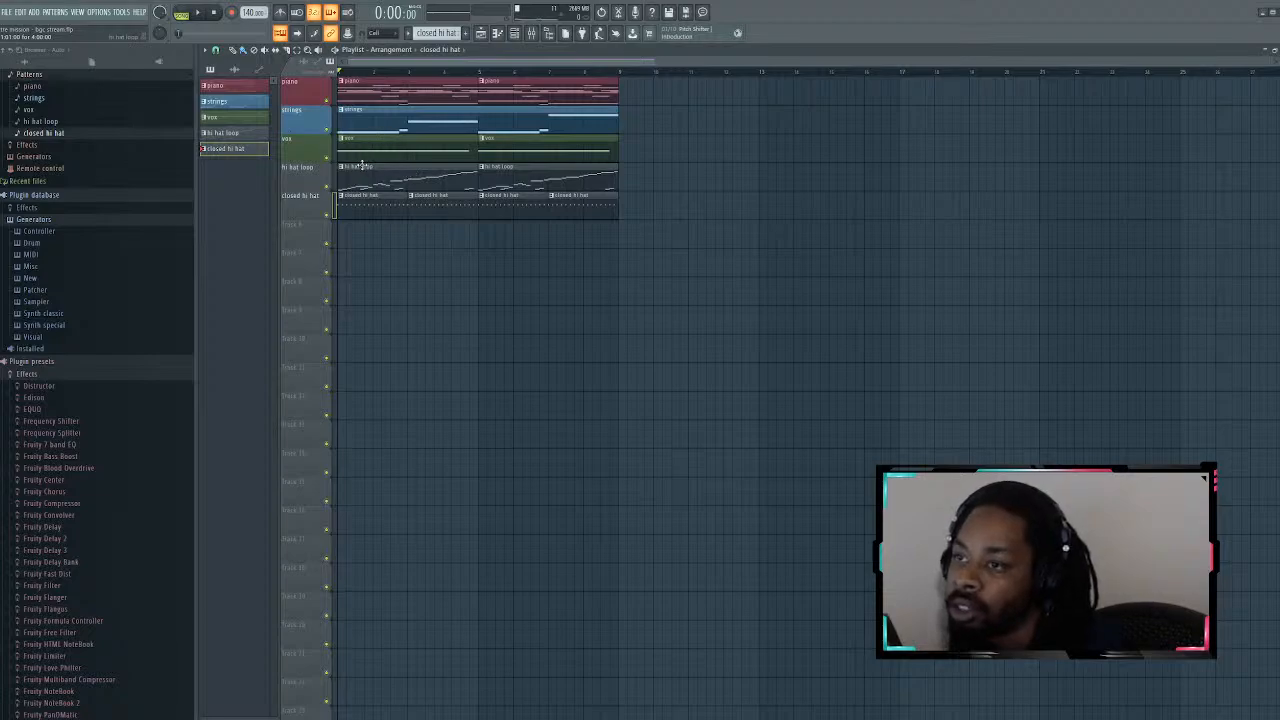
mouse_move(349, 62)
left_mouse_down()
mouse_move(569, 95)
mouse_move(274, 75)
mouse_move(337, 70)
left_mouse_up()
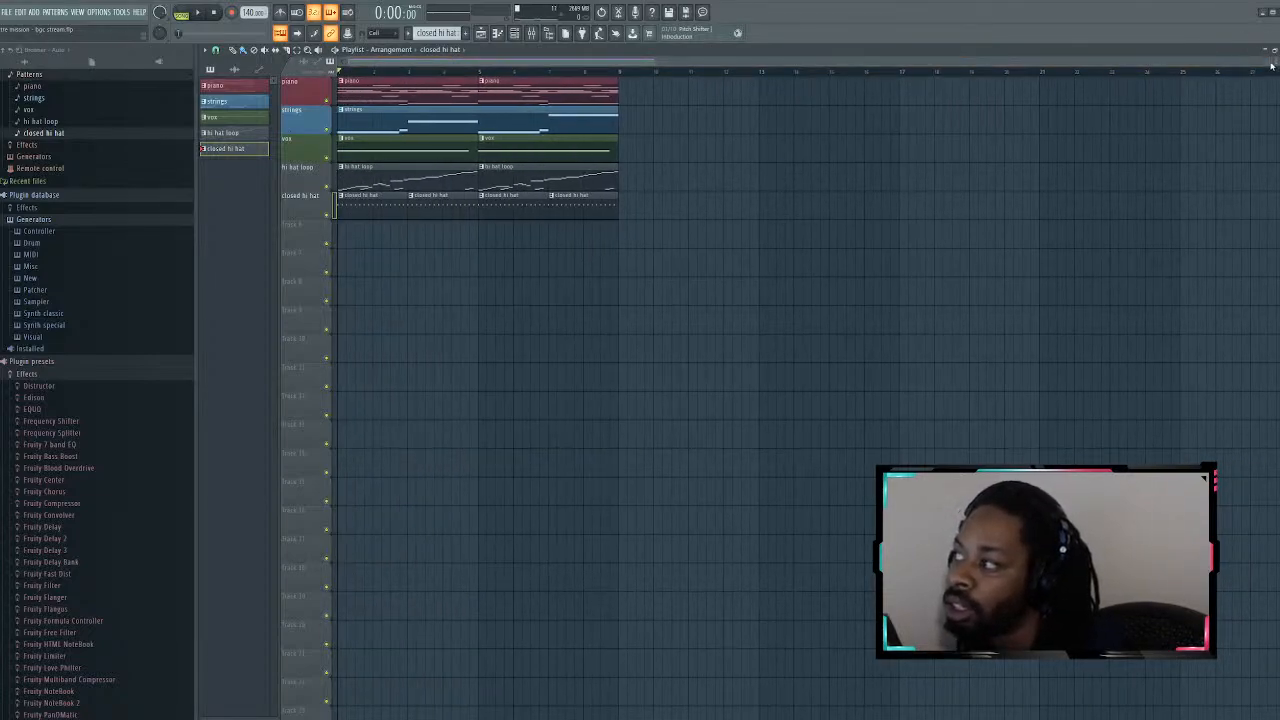
mouse_move(1270, 62)
left_mouse_down()
mouse_move(1009, 77)
mouse_move(1278, 108)
mouse_move(1274, 40)
mouse_move(1274, 64)
left_mouse_up()
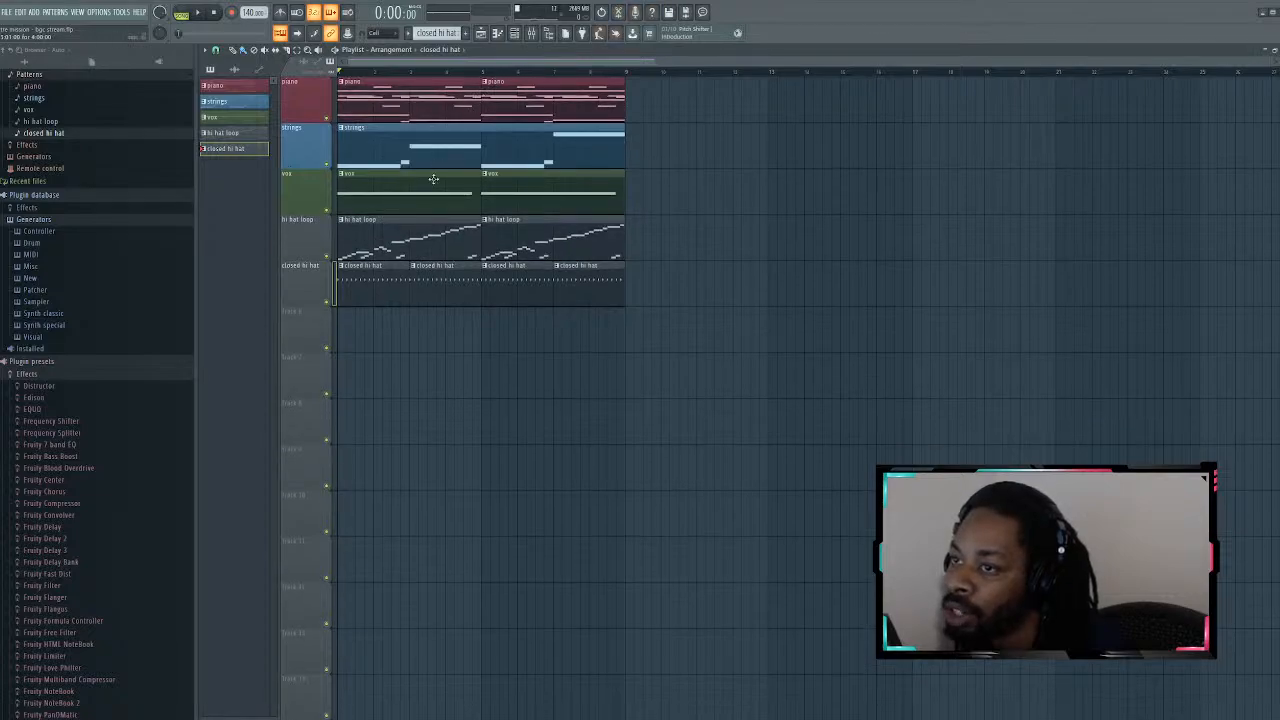
Step: Play the hi hat loop pattern by itself in the piano roll and review its slice notes
left_click(515, 37)
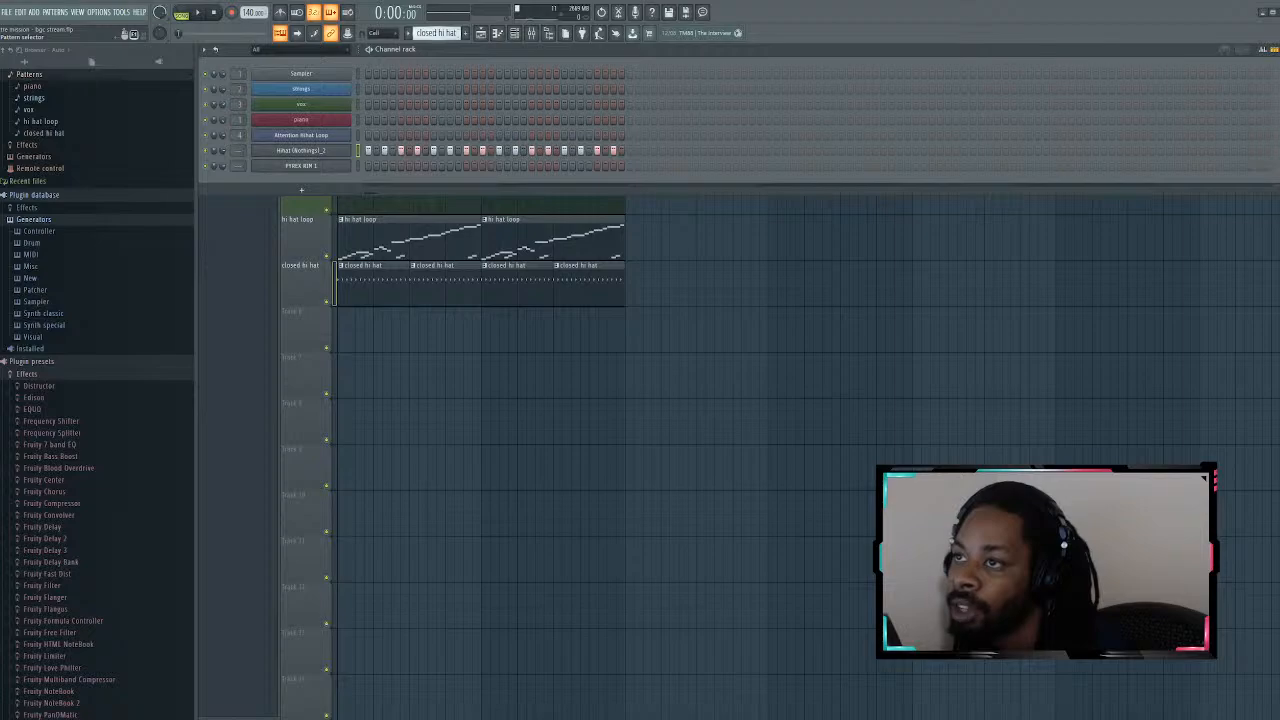
left_click(40, 121)
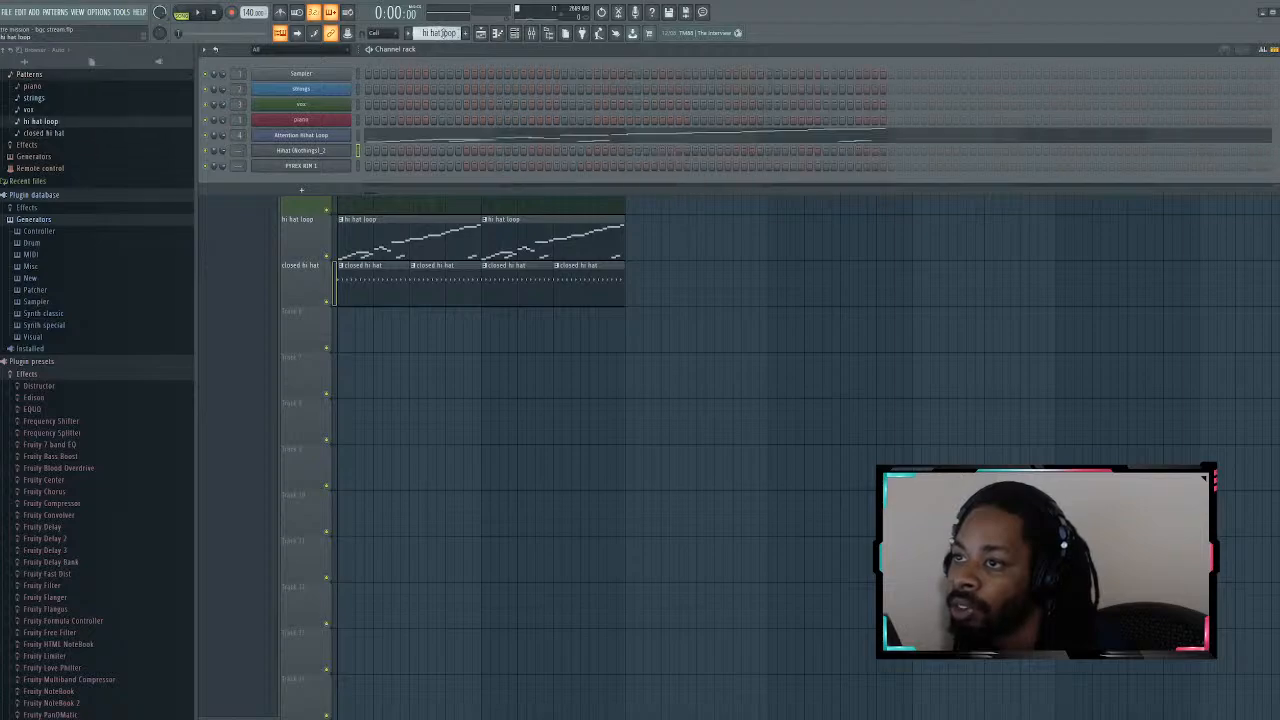
left_click(435, 139)
left_click(182, 12)
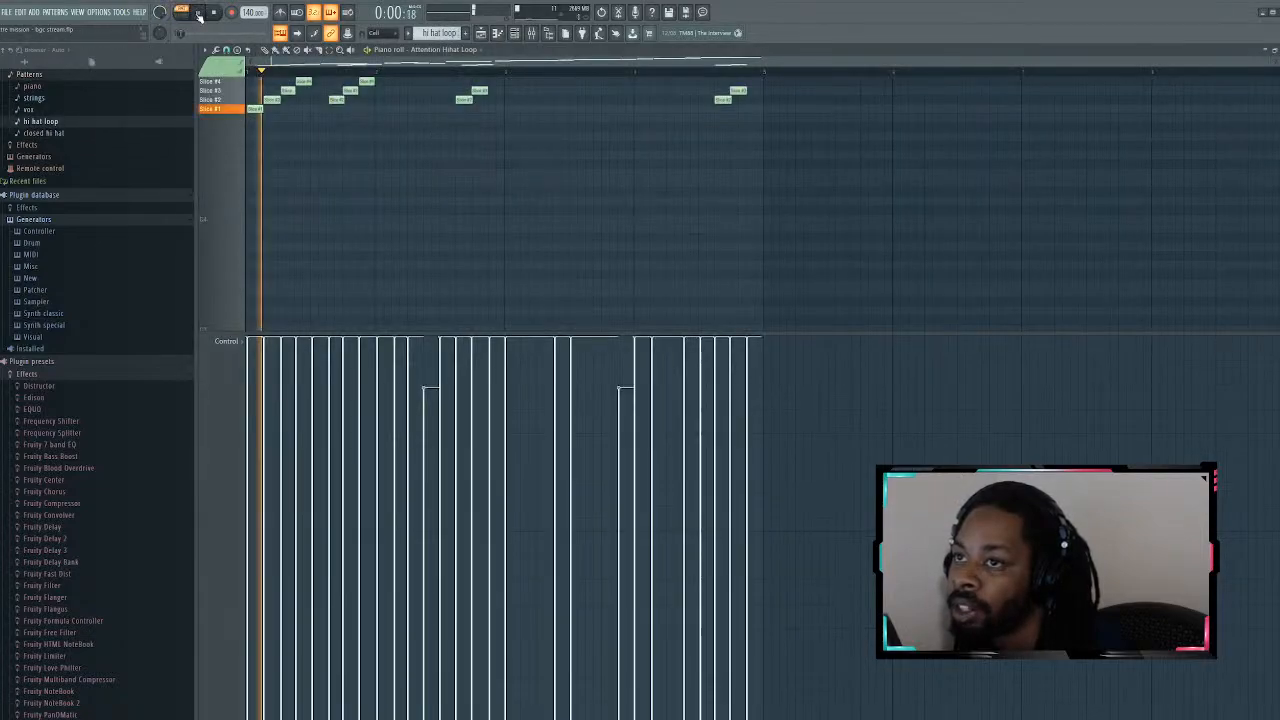
scroll(376, 193, "up", 5)
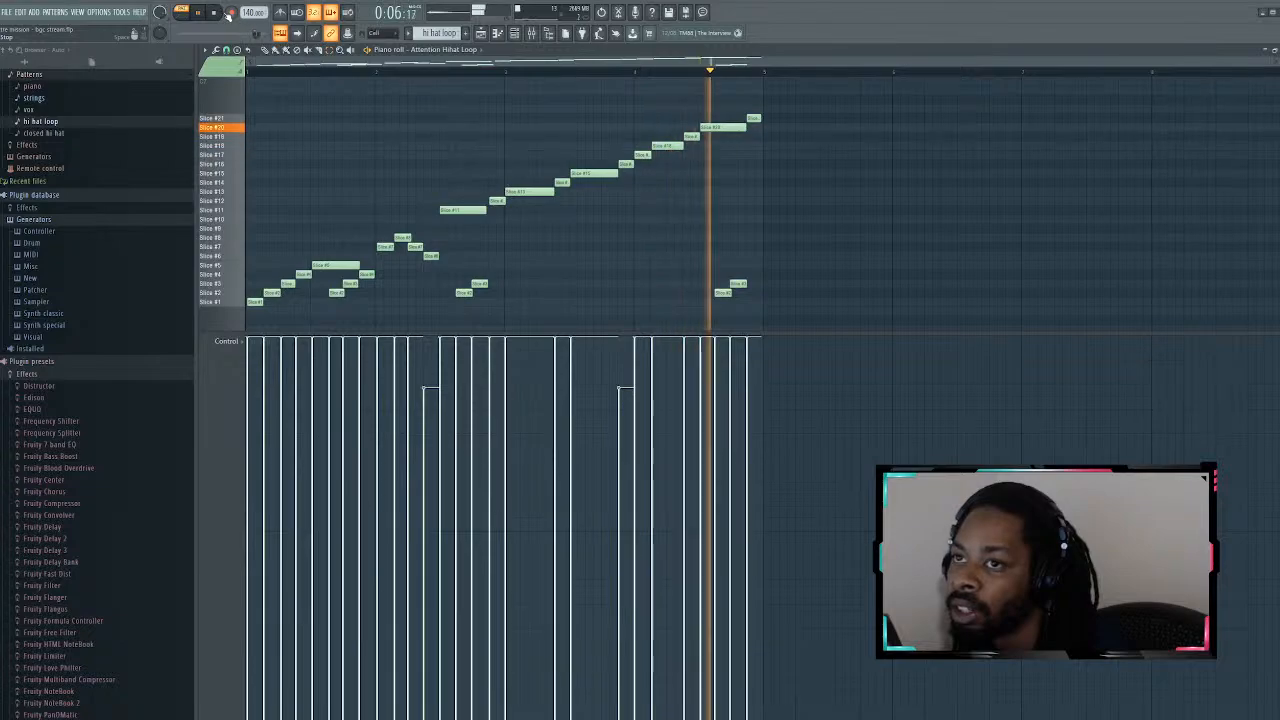
left_click(220, 14)
Step: Play the closed hi hat pattern alone, and place an empty Pattern 6 clip at the start of Track 6
scroll(447, 33, "down", 1)
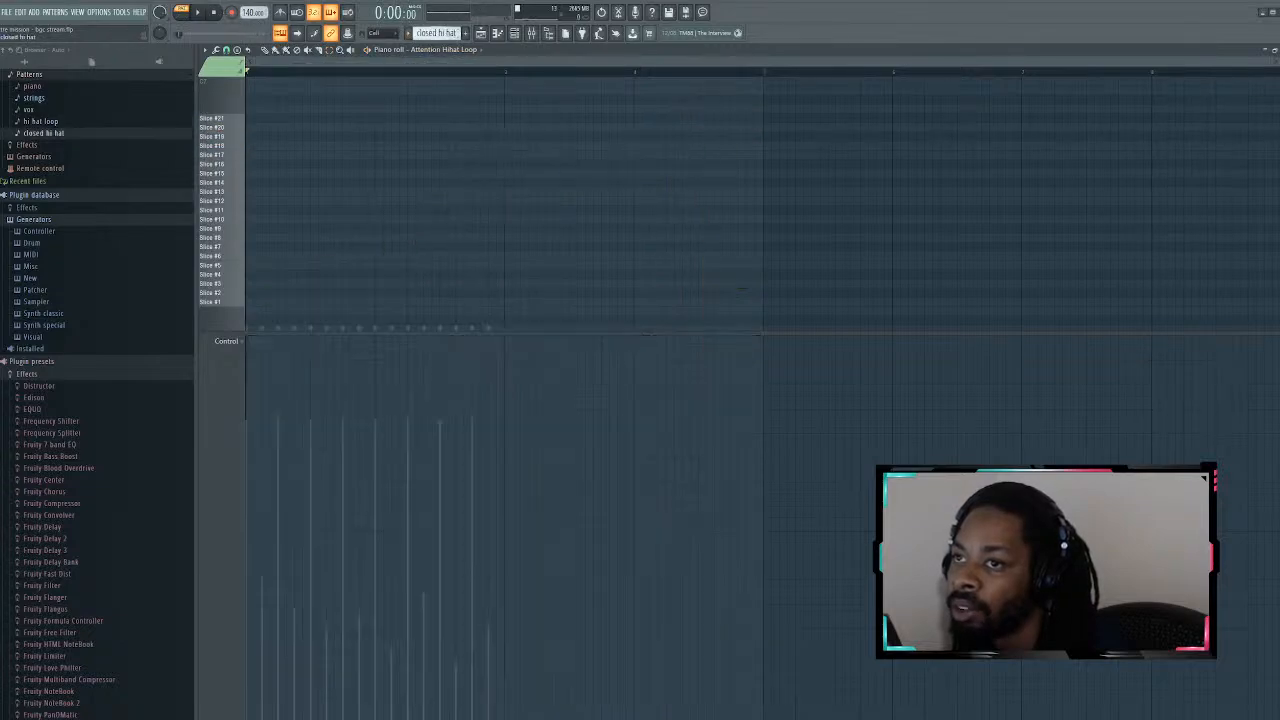
key("space")
key("F5")
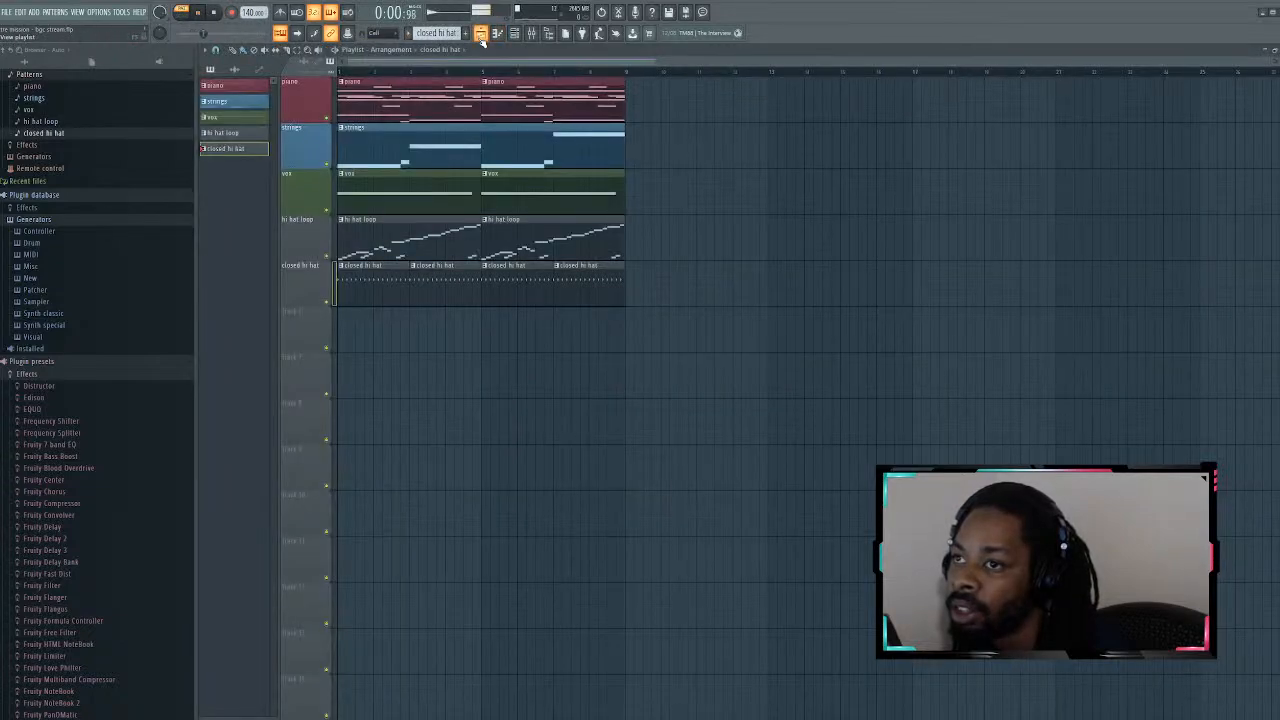
scroll(436, 33, "down", 1)
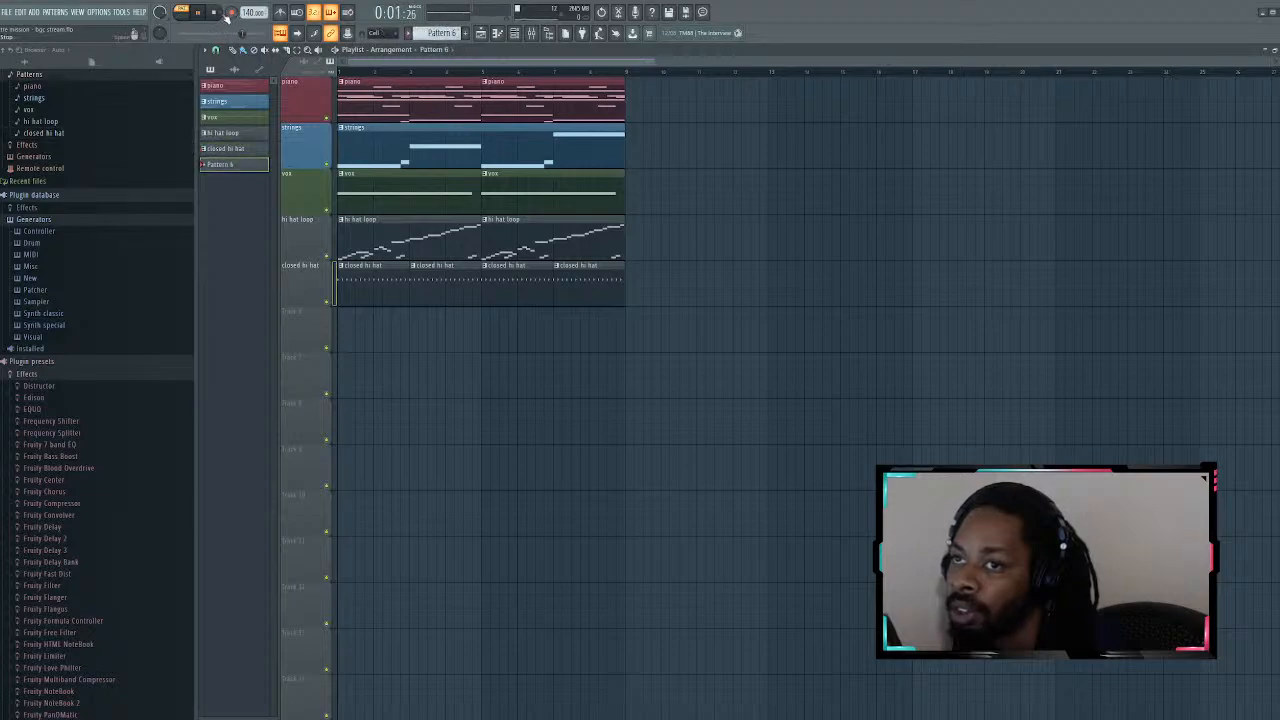
left_click(345, 334)
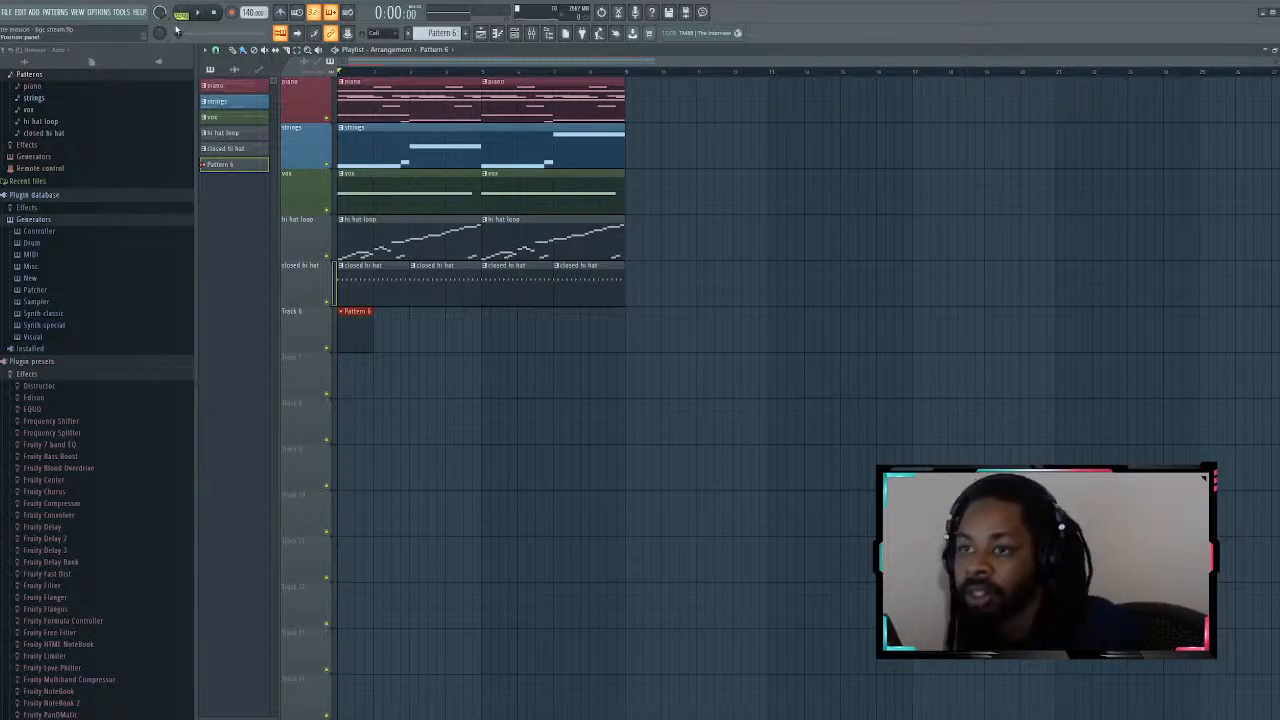
Step: Program PYREX RIM 1 hits on steps 9, 19 and 25 of Pattern 6 while the arrangement plays
scroll(90, 125, "down", 15)
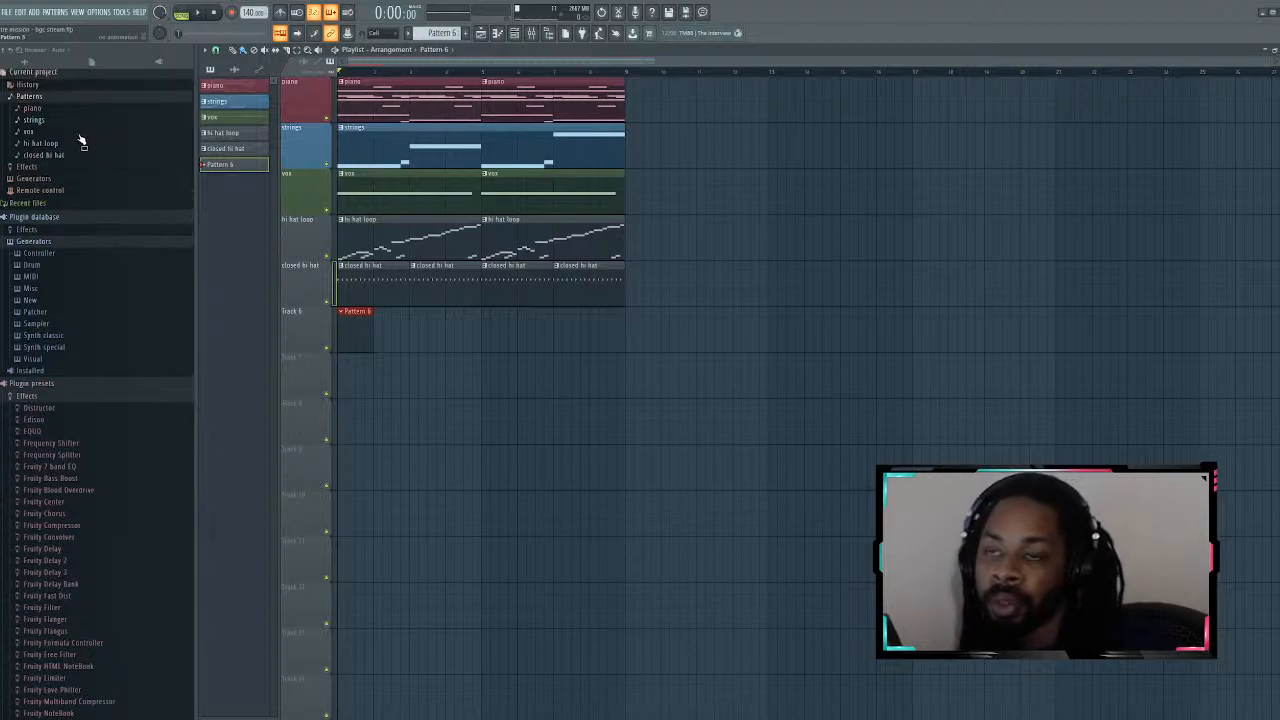
left_click(512, 33)
left_click(332, 168)
key("space")
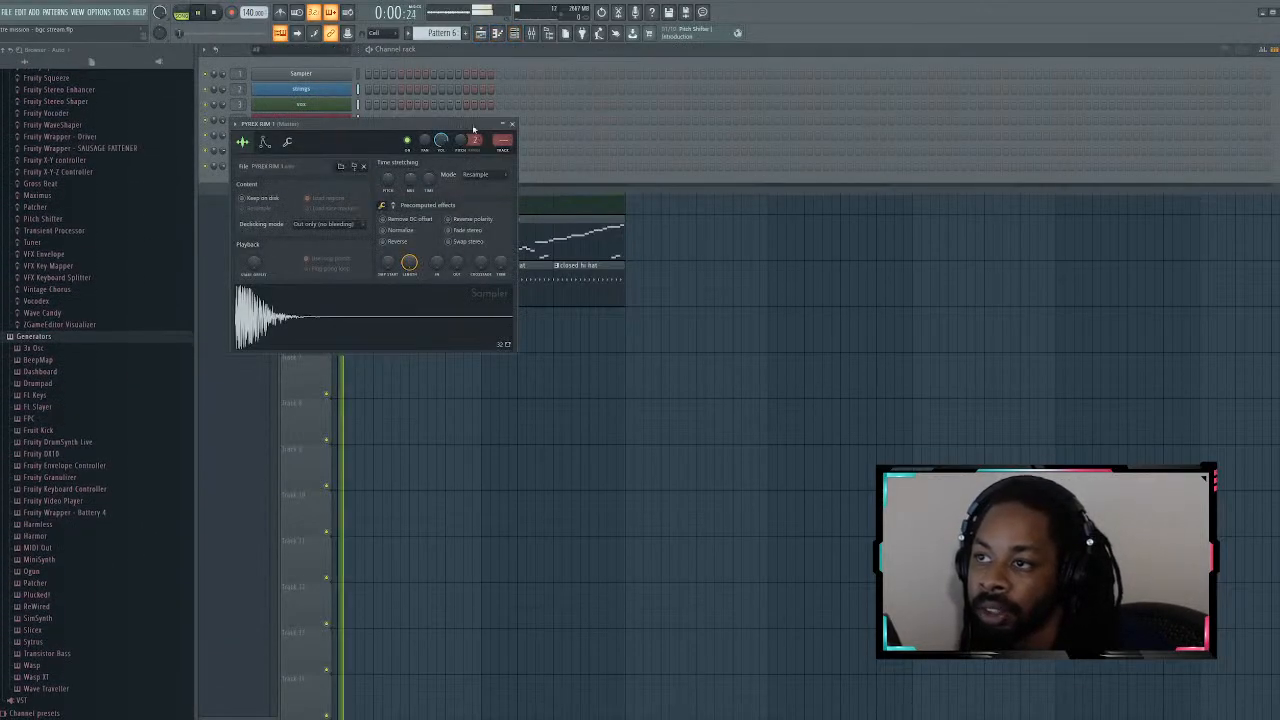
left_click(469, 81)
key("space")
key("space")
left_click(433, 167)
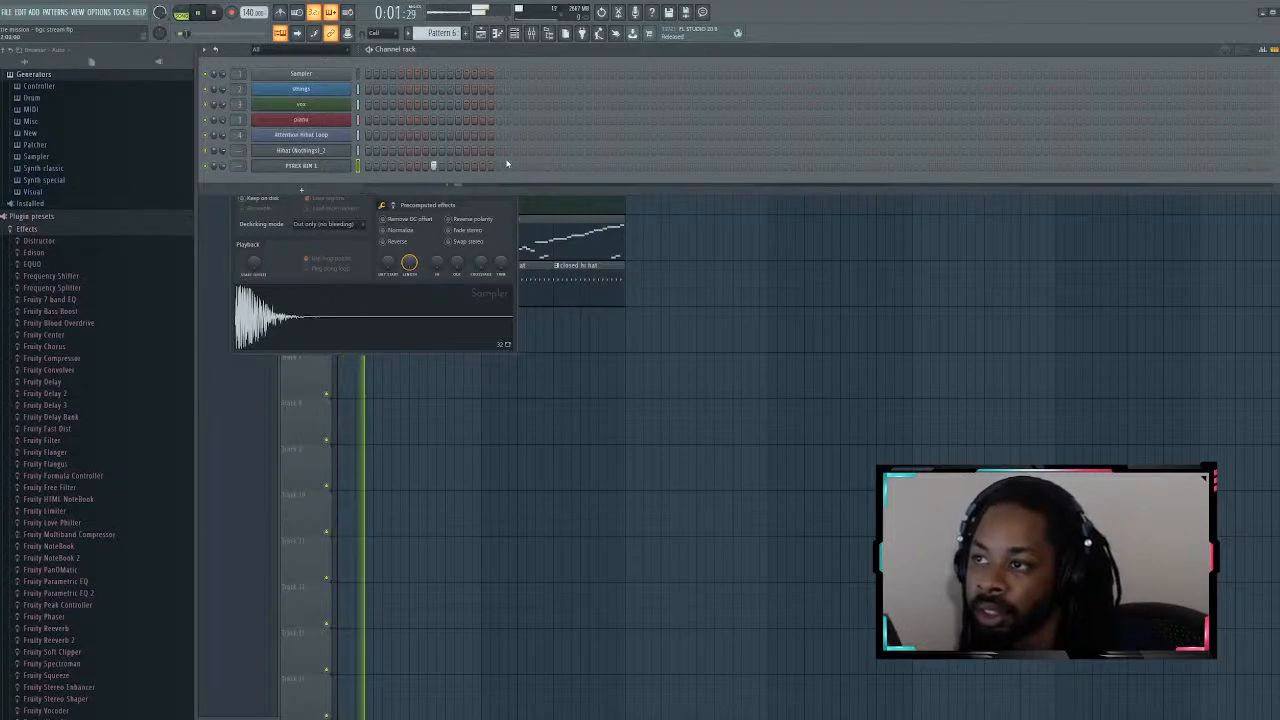
left_click(515, 166)
left_click(564, 166)
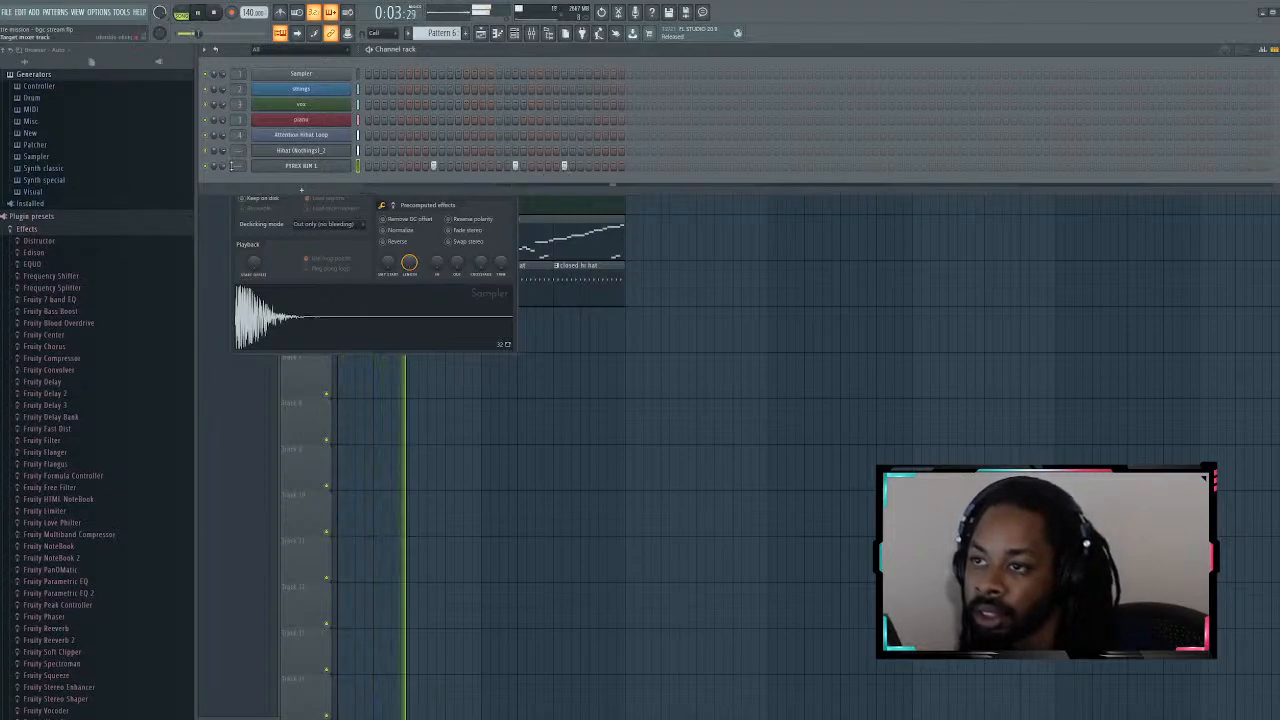
Step: Repeat the two-bar Pattern 6 clip along Track 6 until it fills all eight bars of the arrangement
right_click(618, 365)
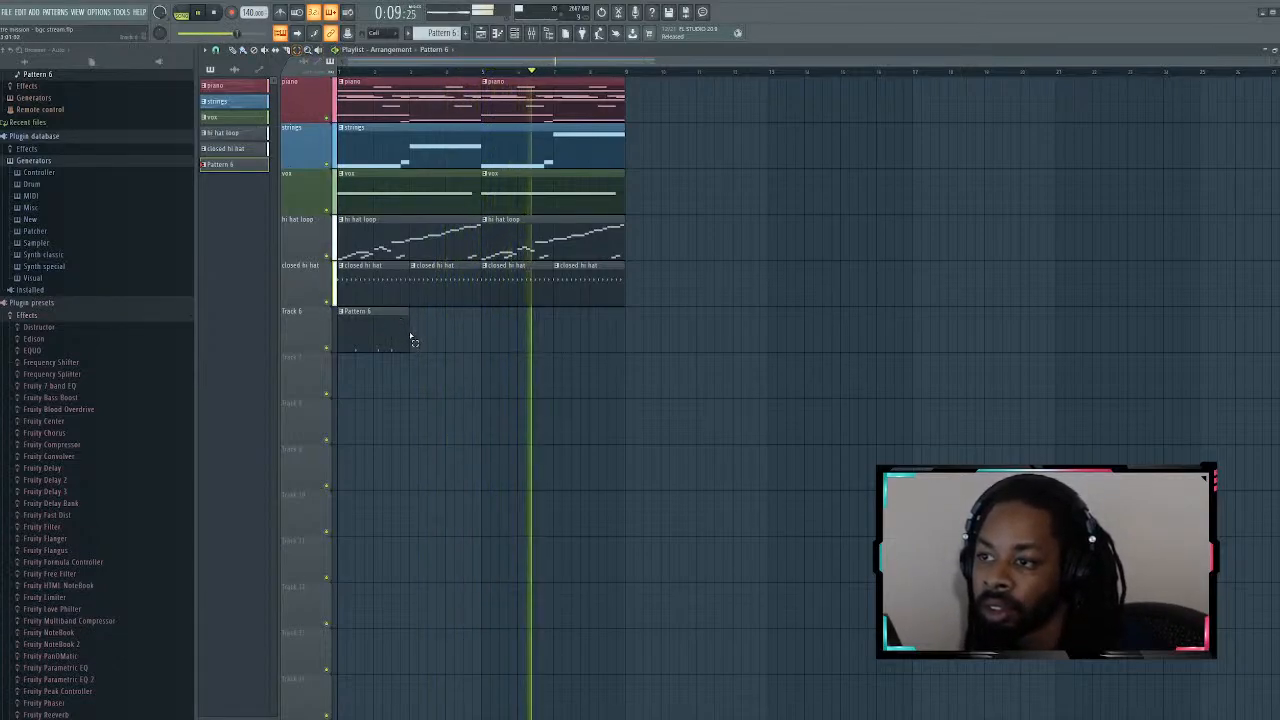
left_click(405, 335)
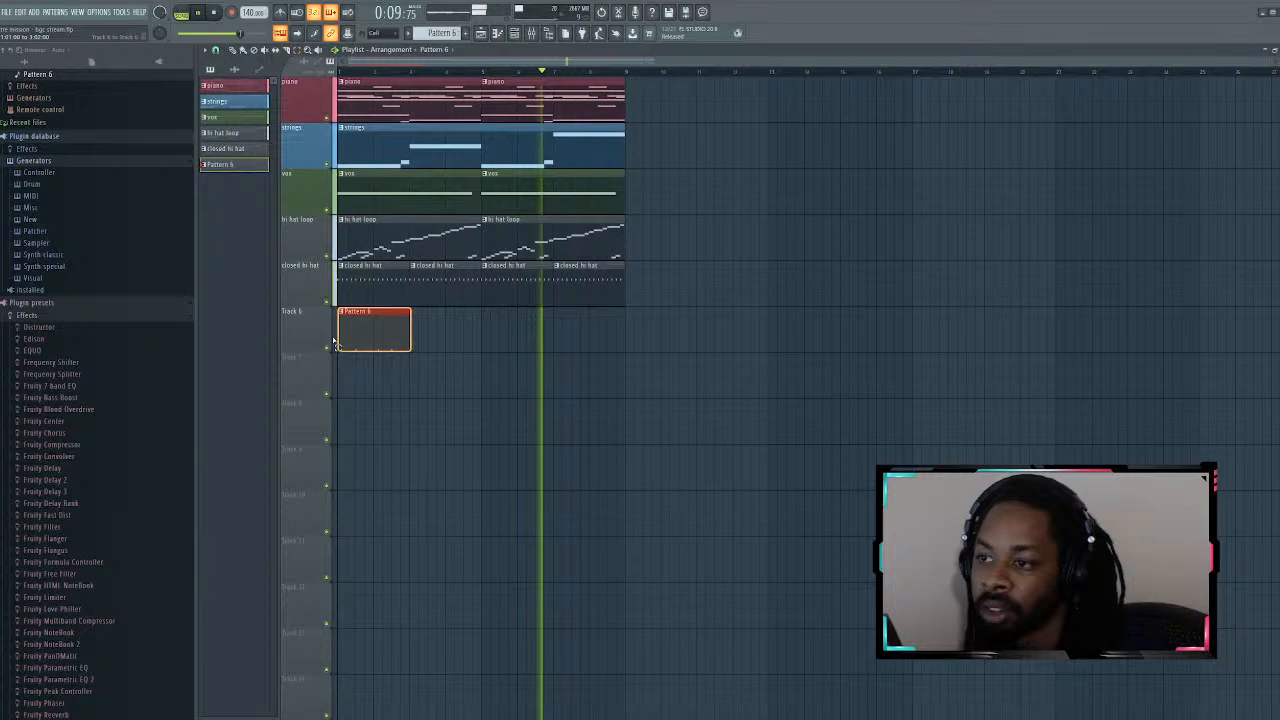
left_click(416, 336)
left_click_drag(486, 342, 567, 334)
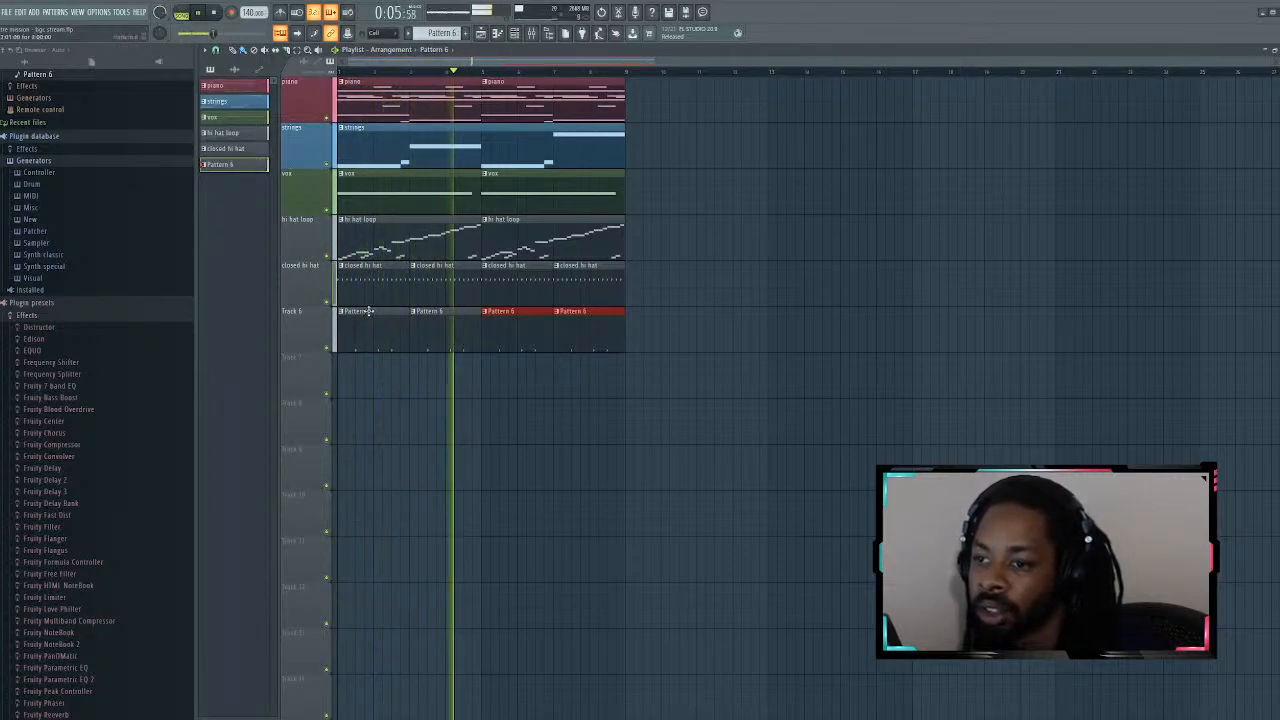
Step: Remove the PYREX RIM 1 hit on step 19, stop playback and return to the PYREX DRUMKIT rim samples
key("F6")
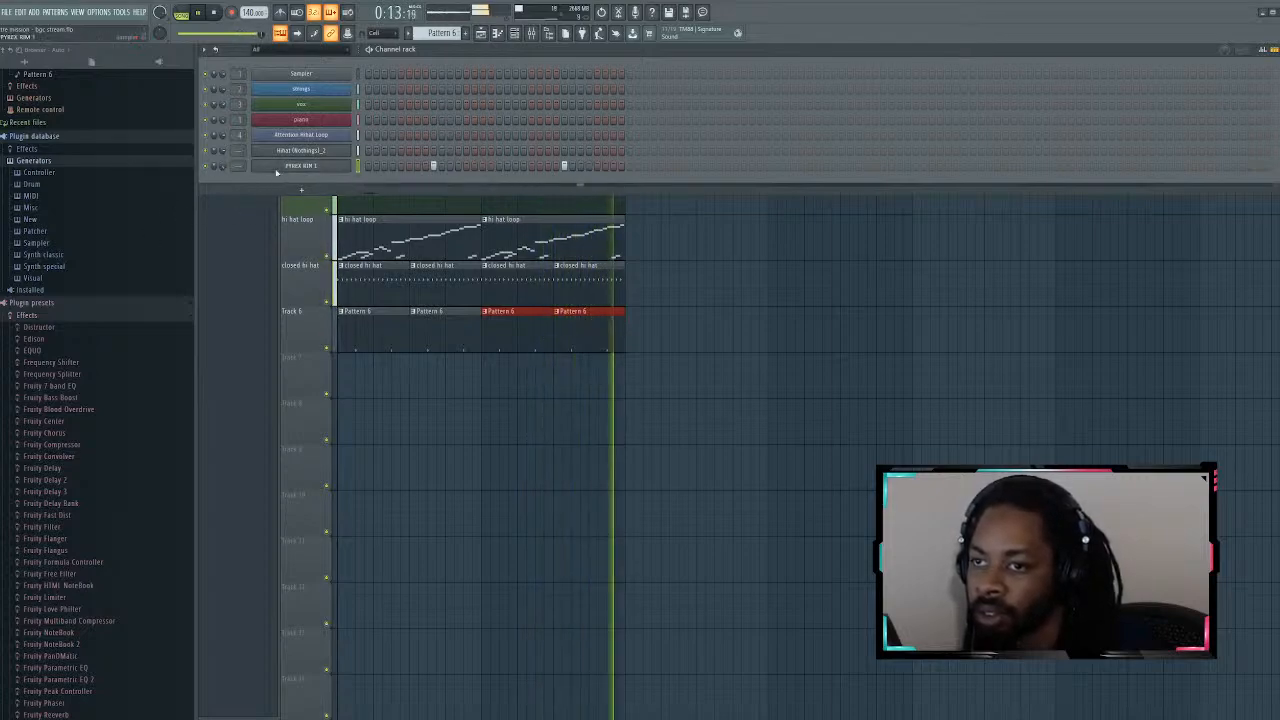
key("space")
scroll(43, 121, "up", 2)
scroll(76, 325, "down", 15)
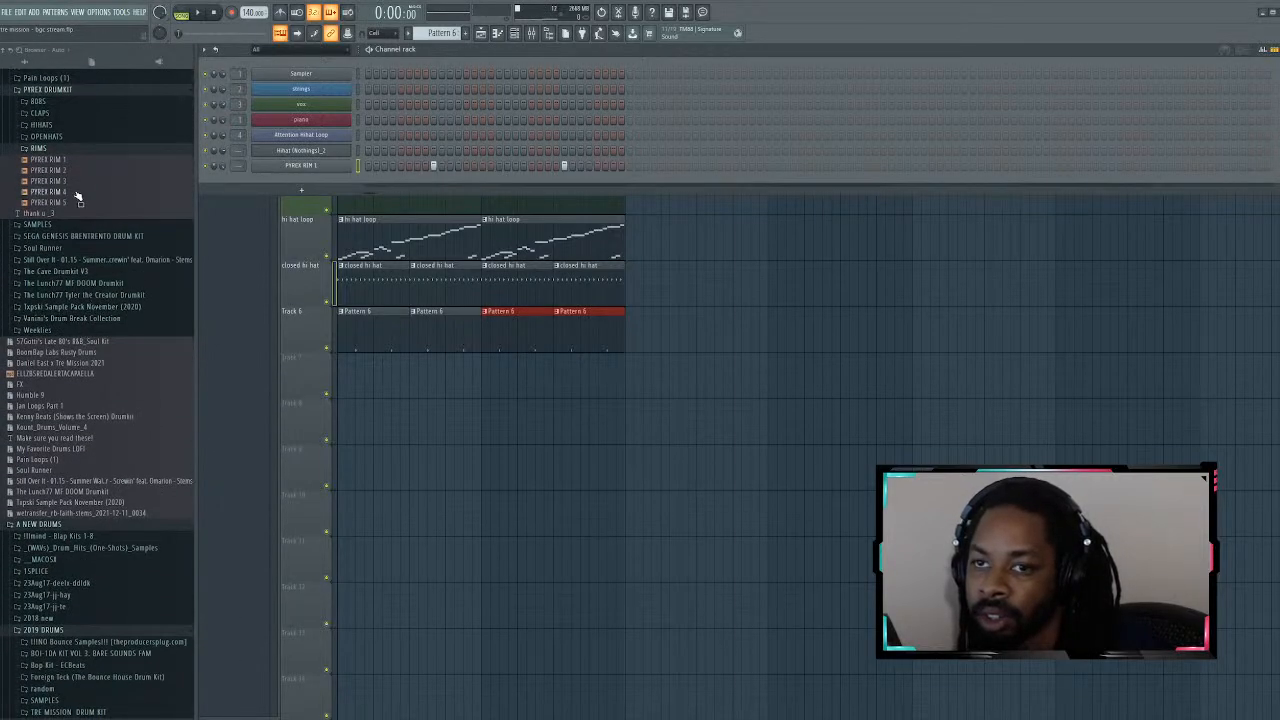
Step: Try PYREX RIM 5 as the rim channel's sample during playback, and look for alternatives in the My Favorite Drums folder
key("space")
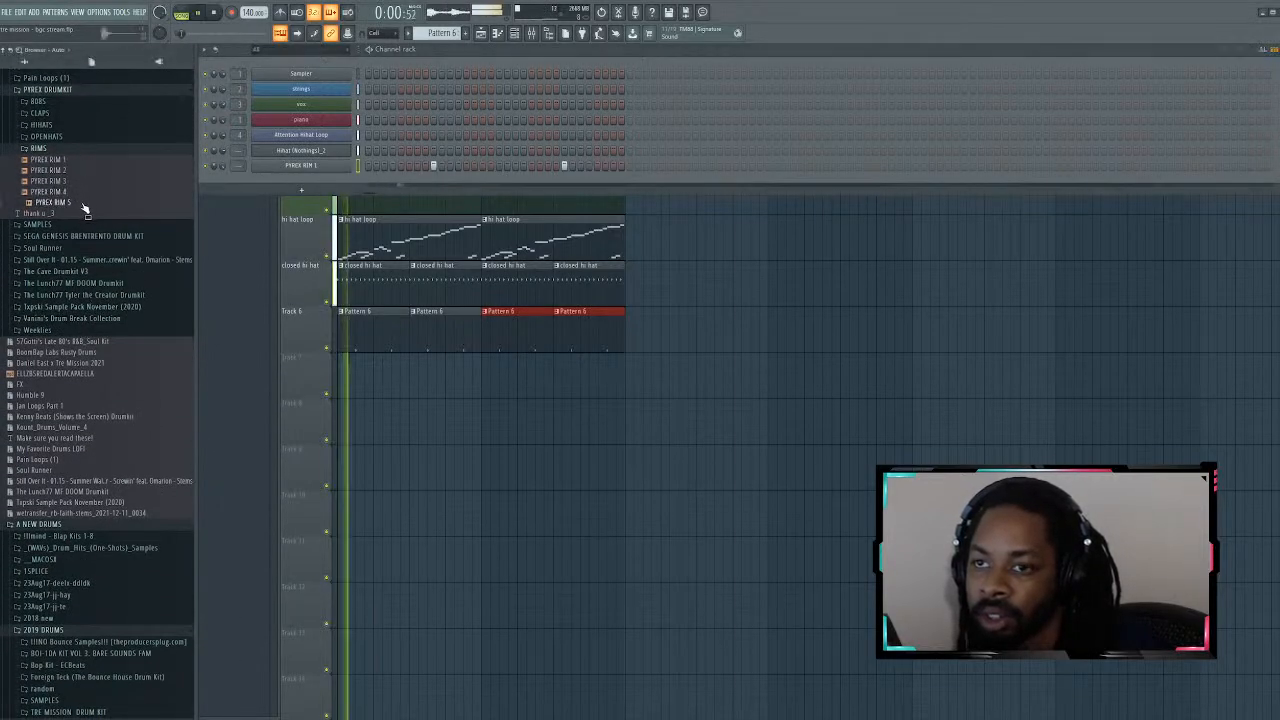
middle_click(112, 205)
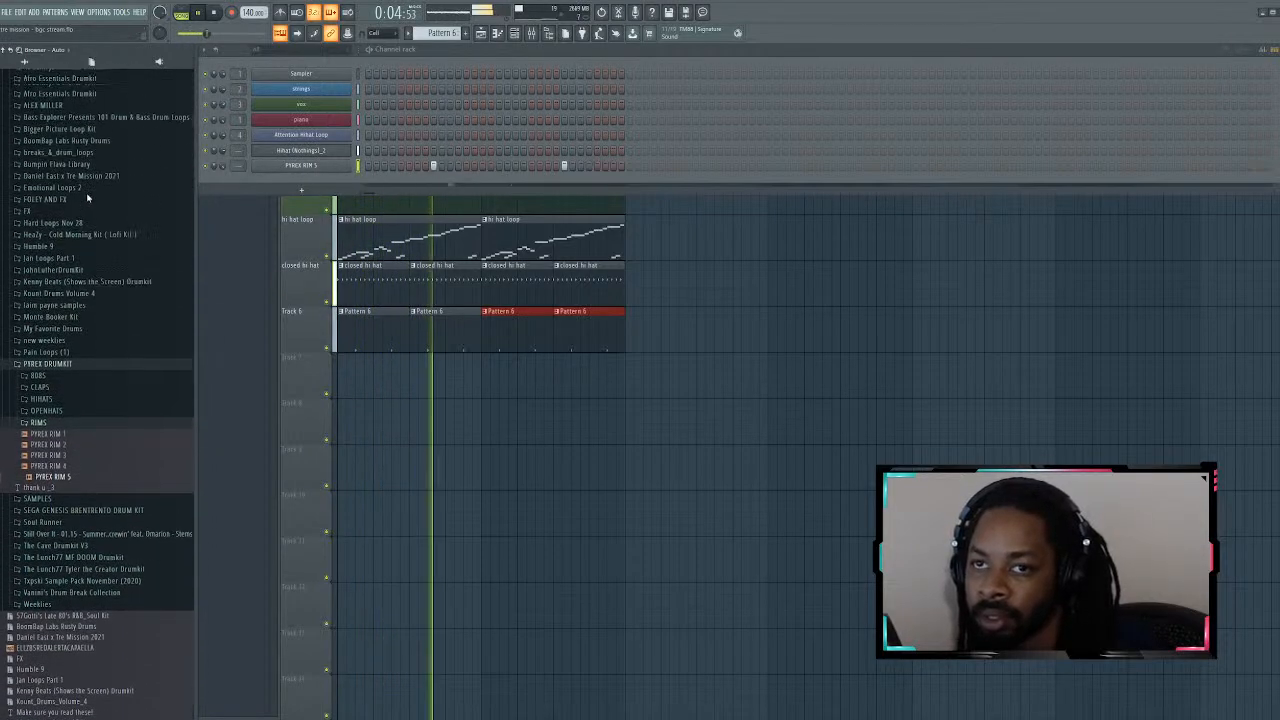
scroll(80, 250, "up", 5)
left_click(74, 405)
left_click(80, 370)
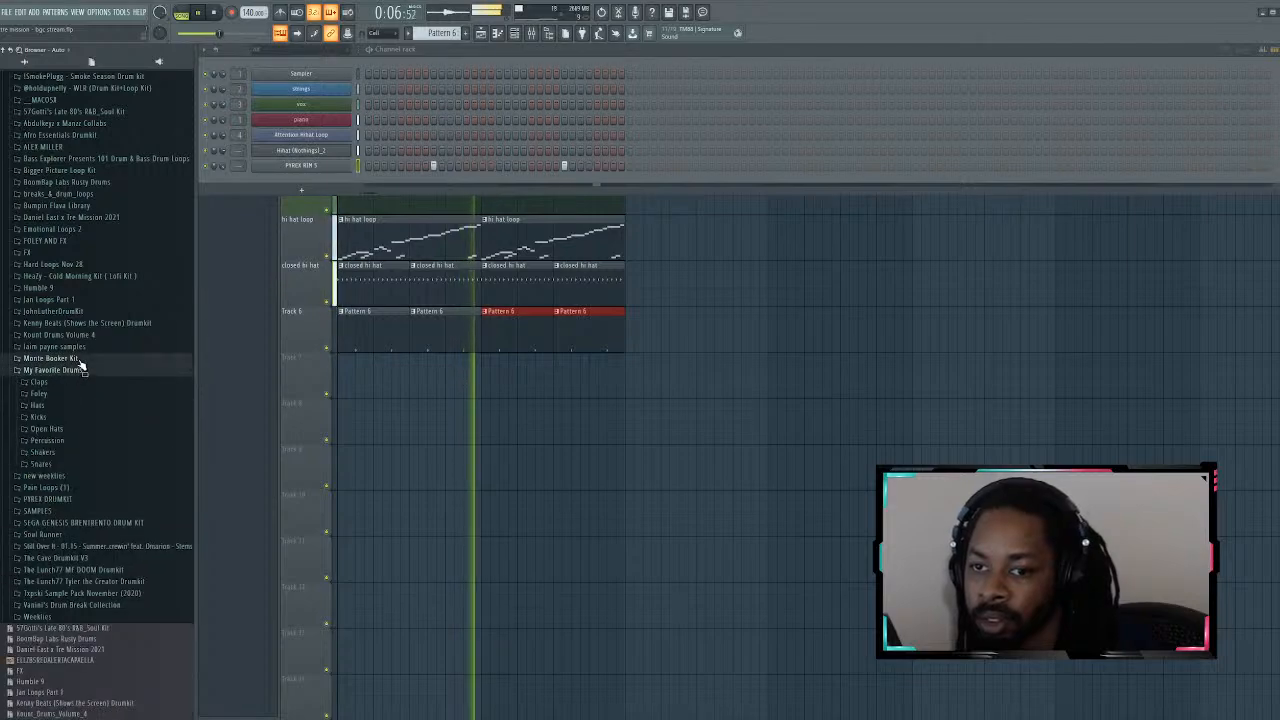
Step: Browse the snares and rims of the Monte Booker Kit and audition its rim samples up to [Rim] 04
left_click(55, 358)
left_click(60, 370)
left_click(73, 464)
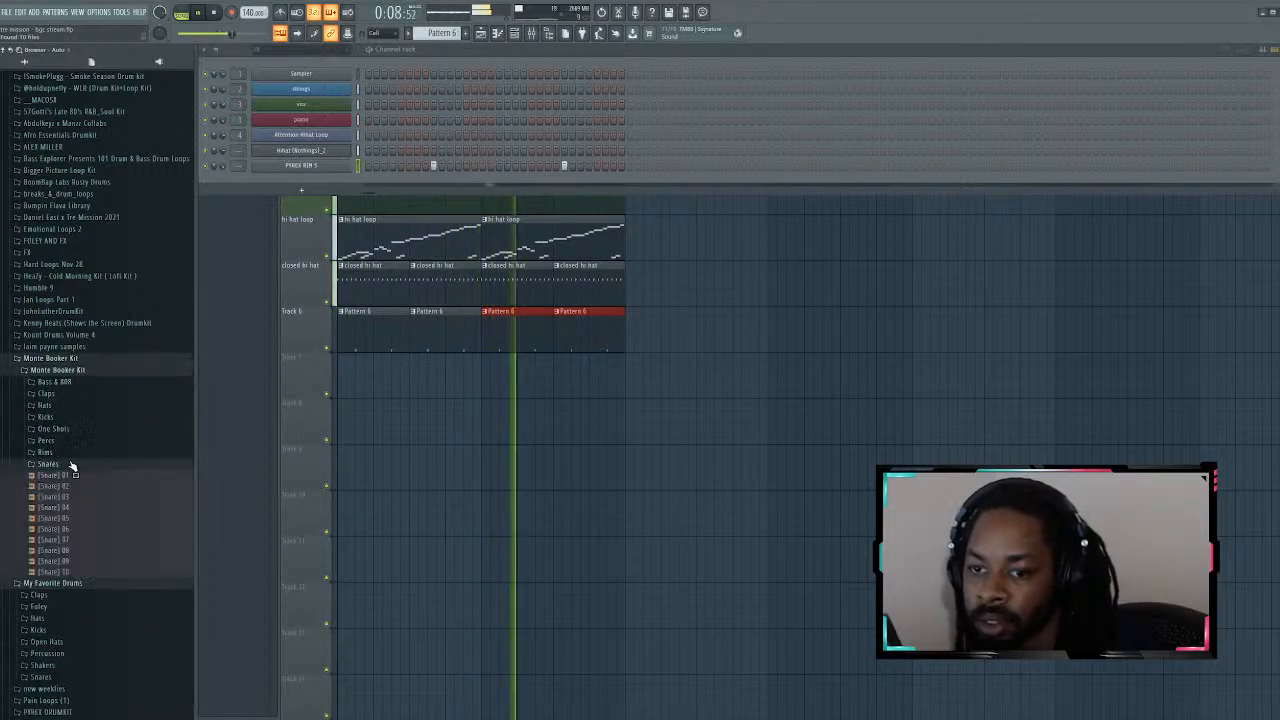
left_click(75, 453)
left_click(78, 464)
left_click(82, 475)
left_click(84, 486)
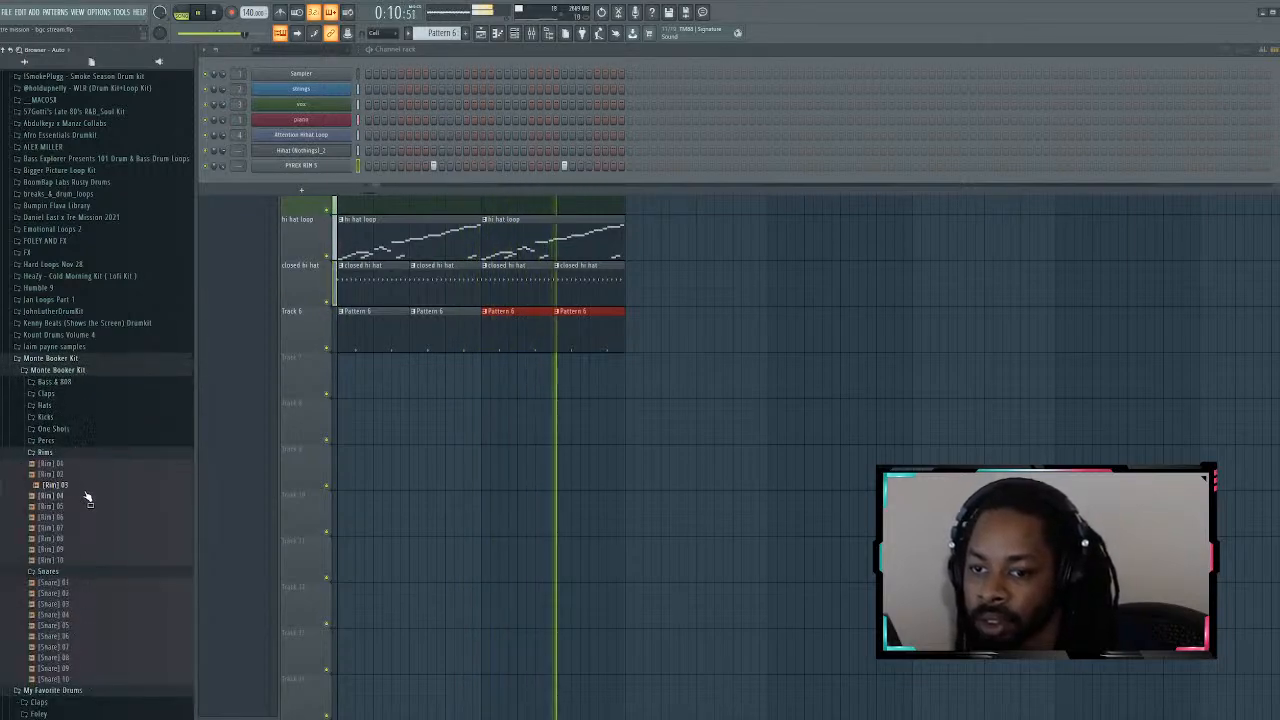
left_click(87, 496)
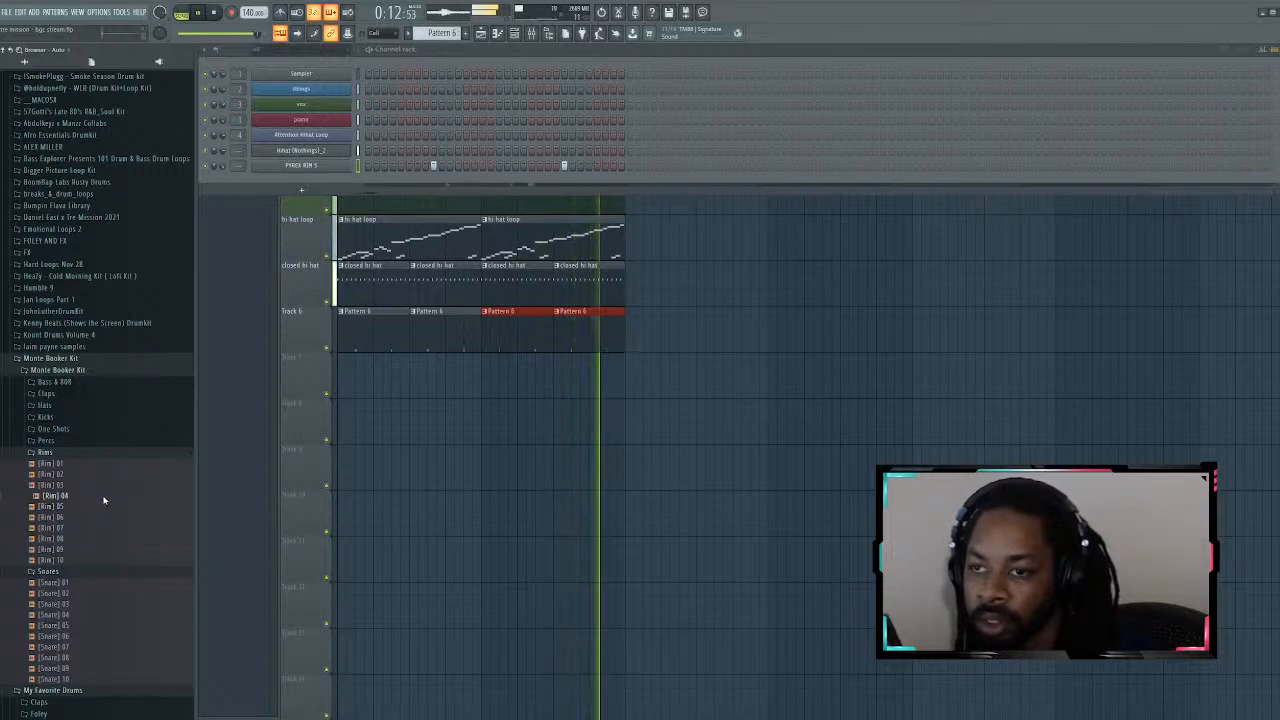
Step: Replace the rim channel's sample with [Rim] 04 and check it in playback and in its sampler settings
left_click(103, 497)
key("space")
key("space")
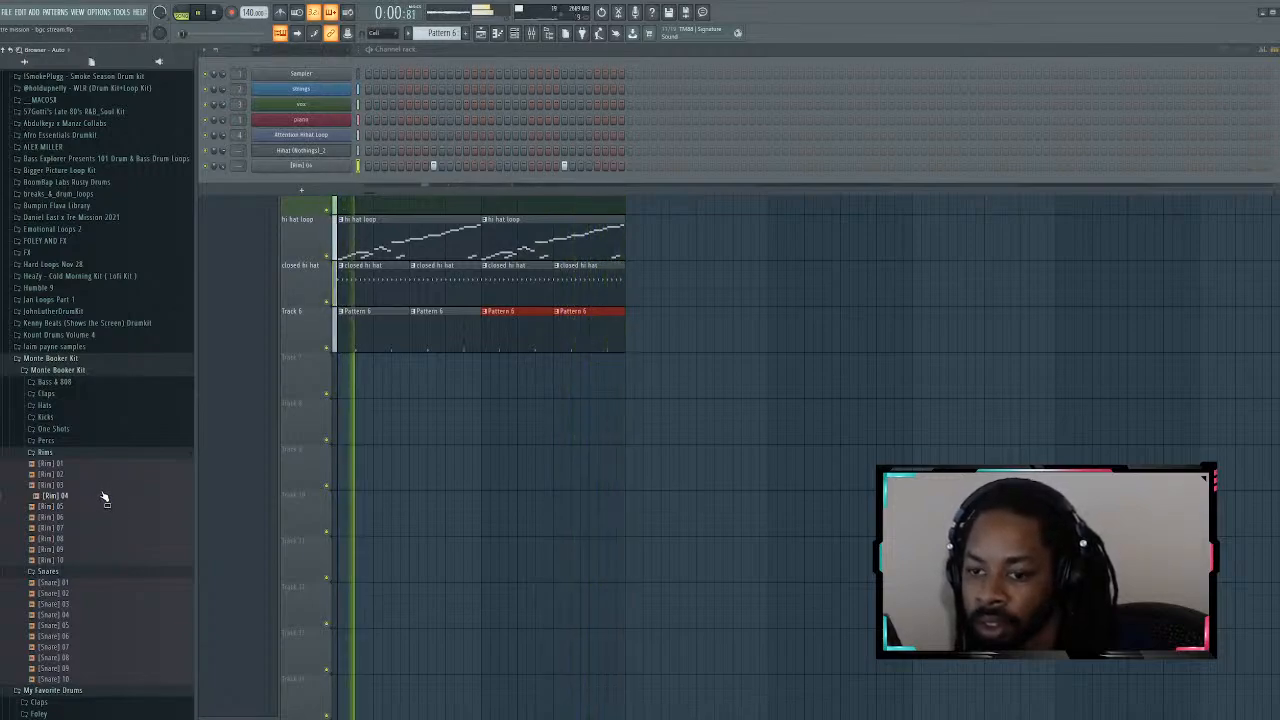
left_click(93, 453)
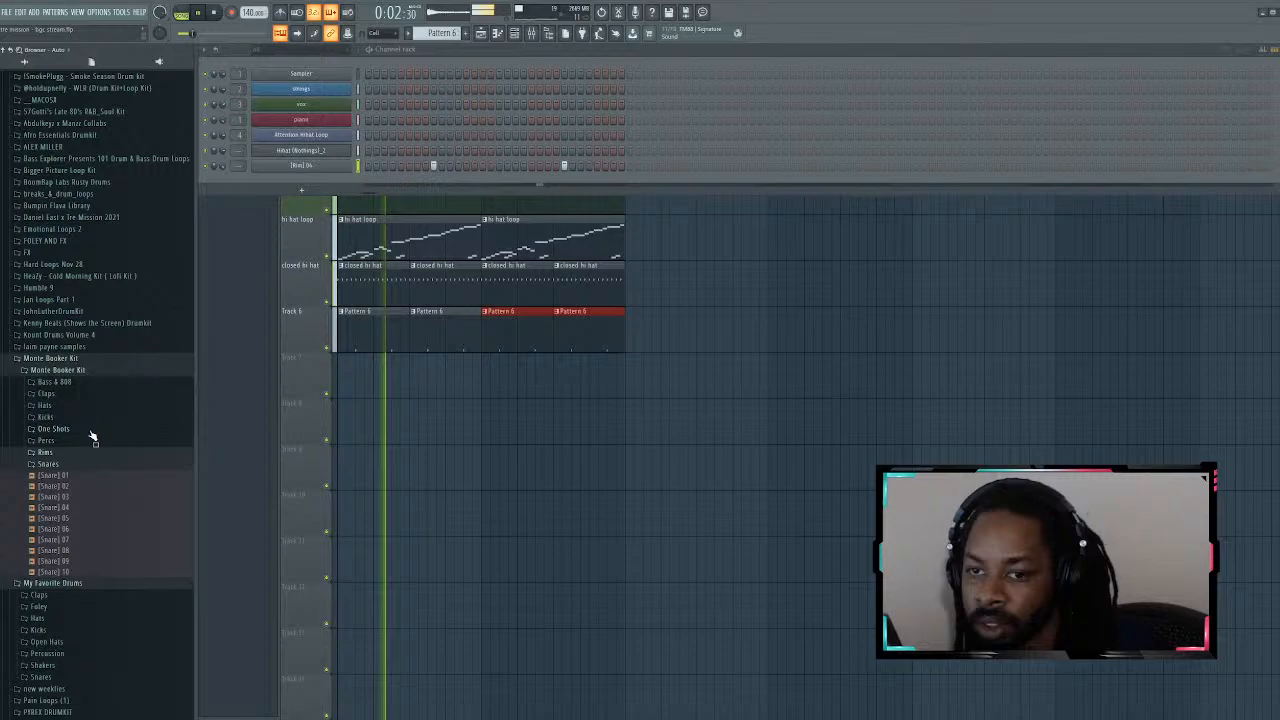
left_click(86, 360)
key("space")
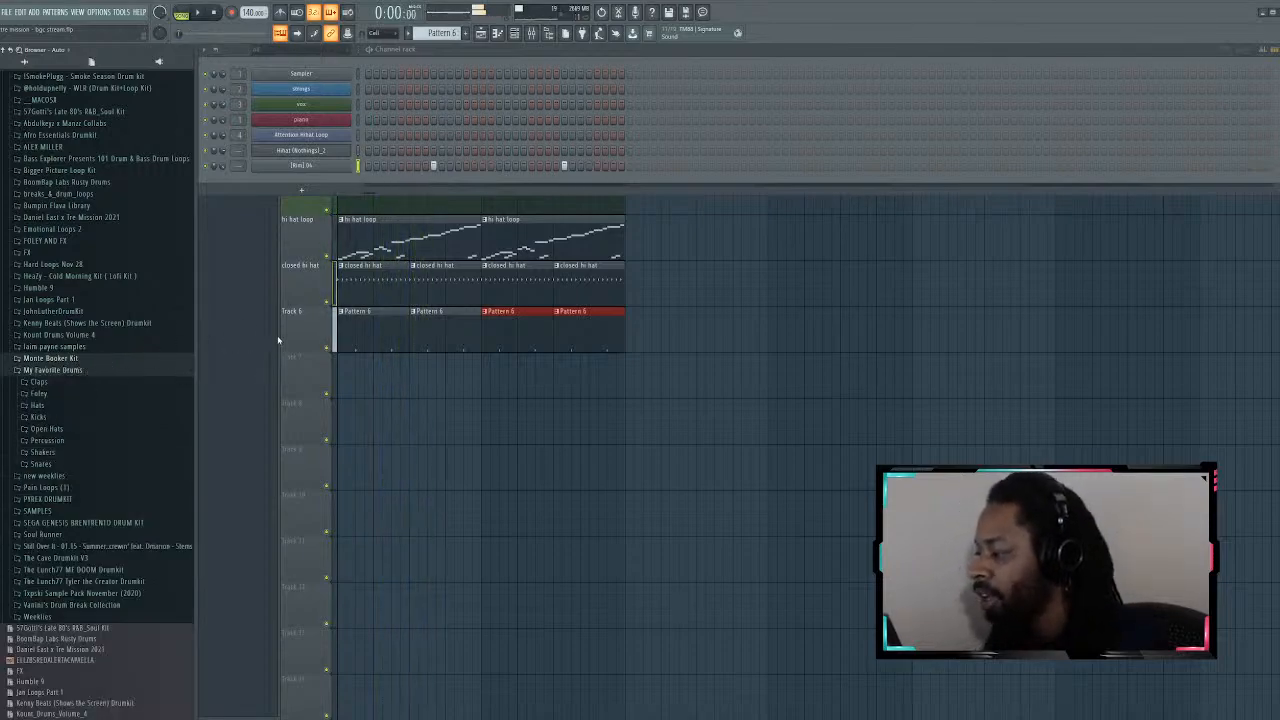
left_click(301, 165)
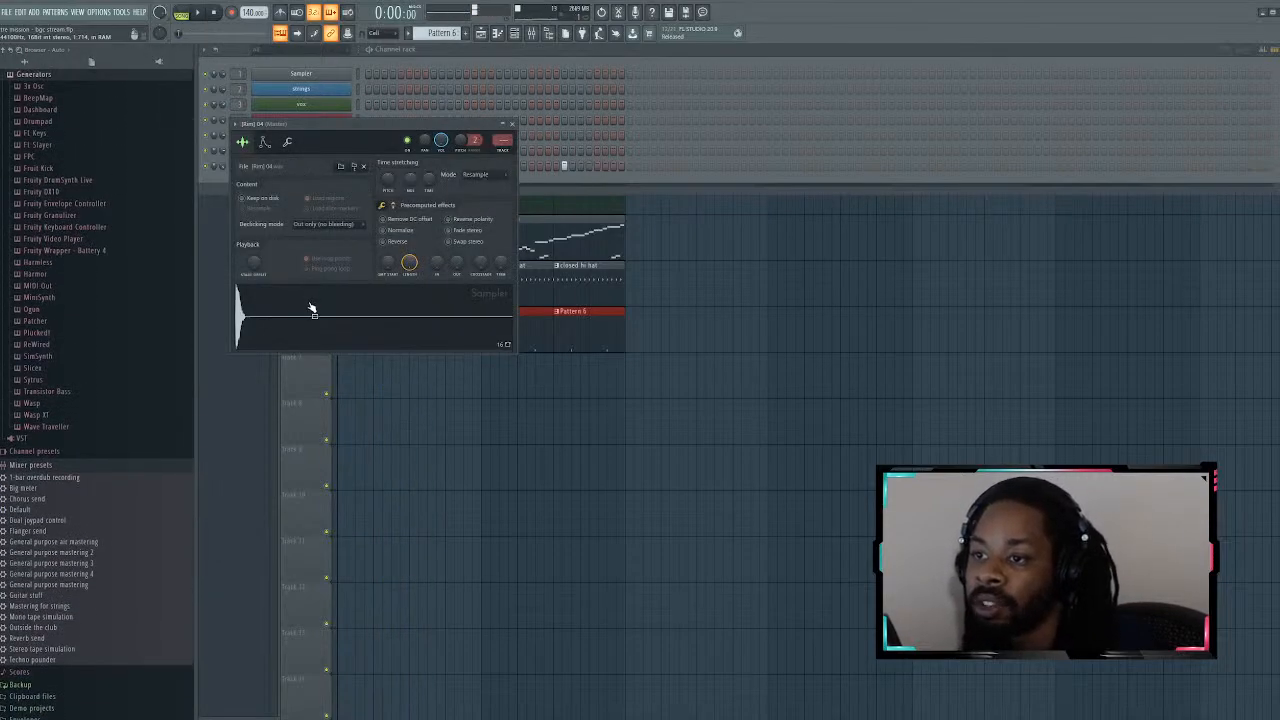
left_click(512, 124)
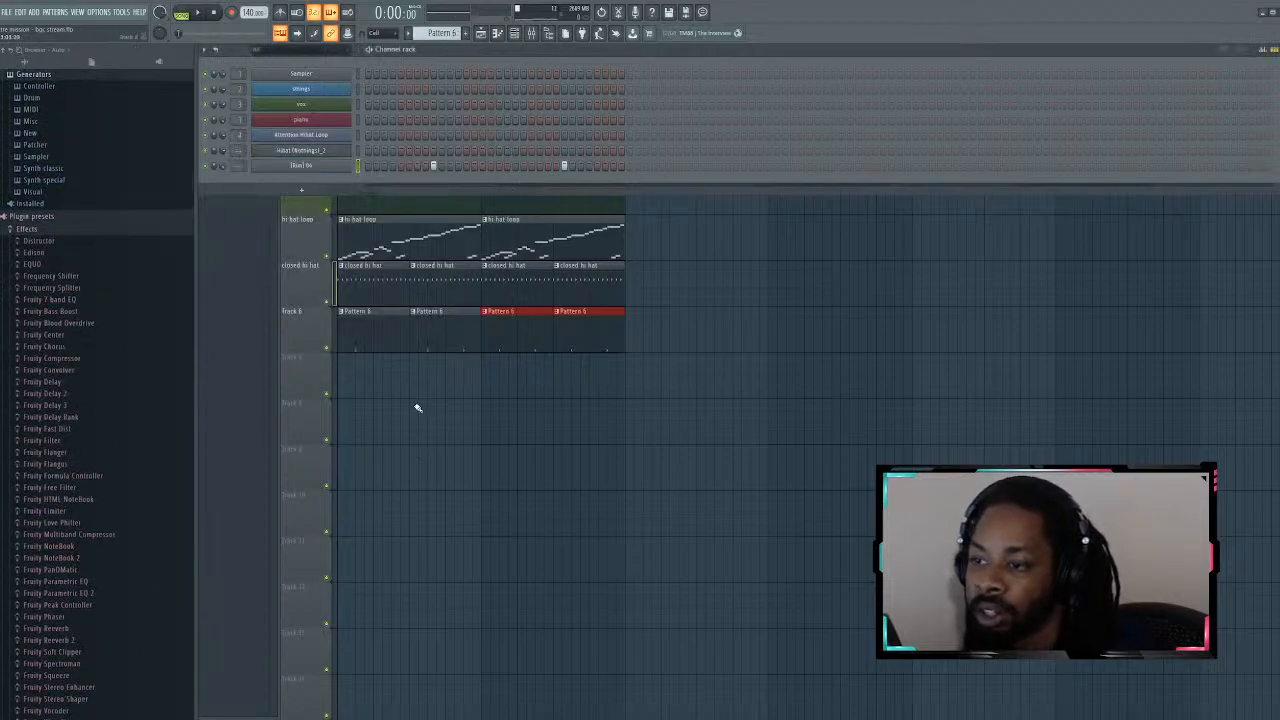
Step: Mute the strings and vox tracks in the playlist while the arrangement plays, and stop playback
key("F6")
key("space")
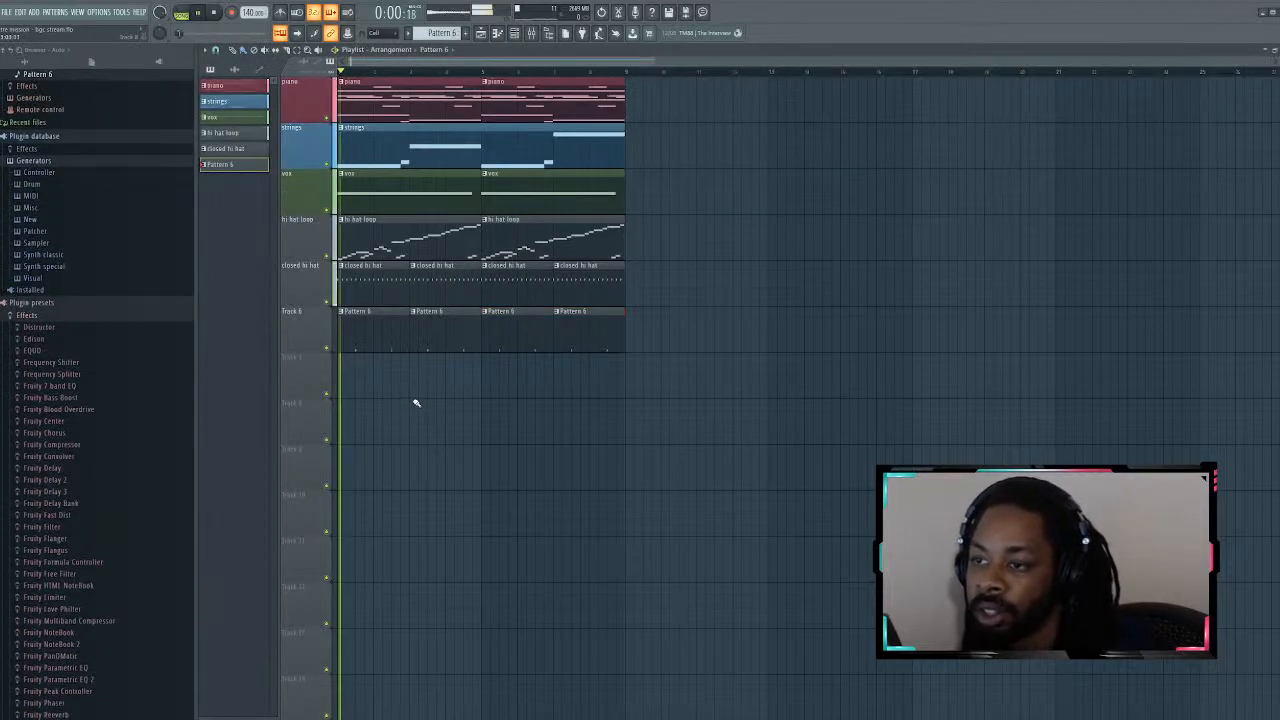
left_click(45, 312)
left_click(137, 403)
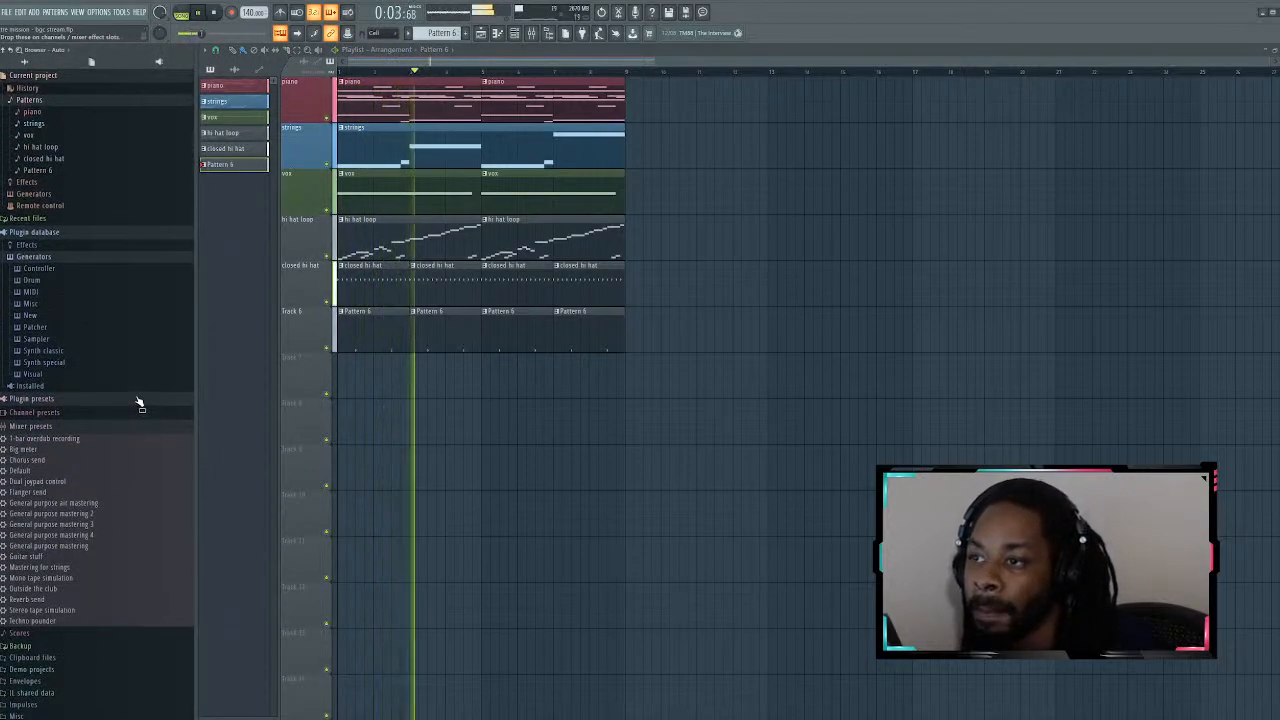
left_click(330, 210)
left_click(332, 164)
key("space")
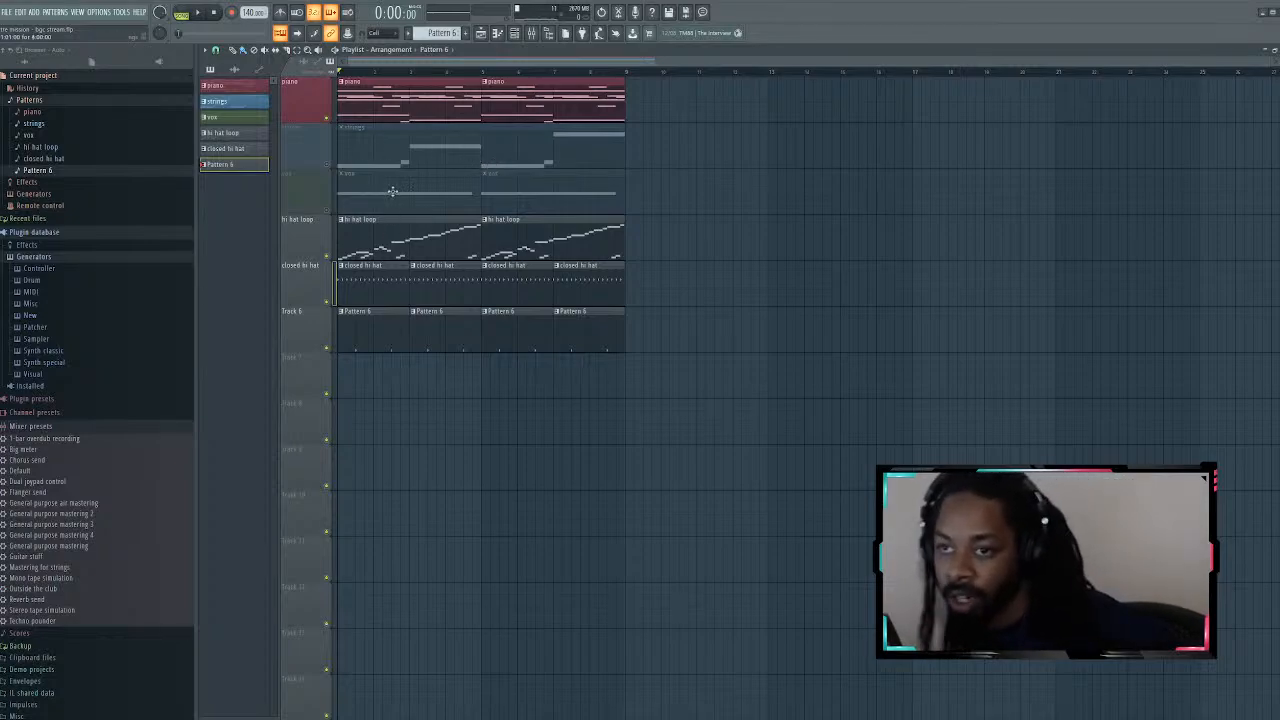
Step: Play the arrangement with the strings and vox muted, and rename Track 6 as rim shot
key("space")
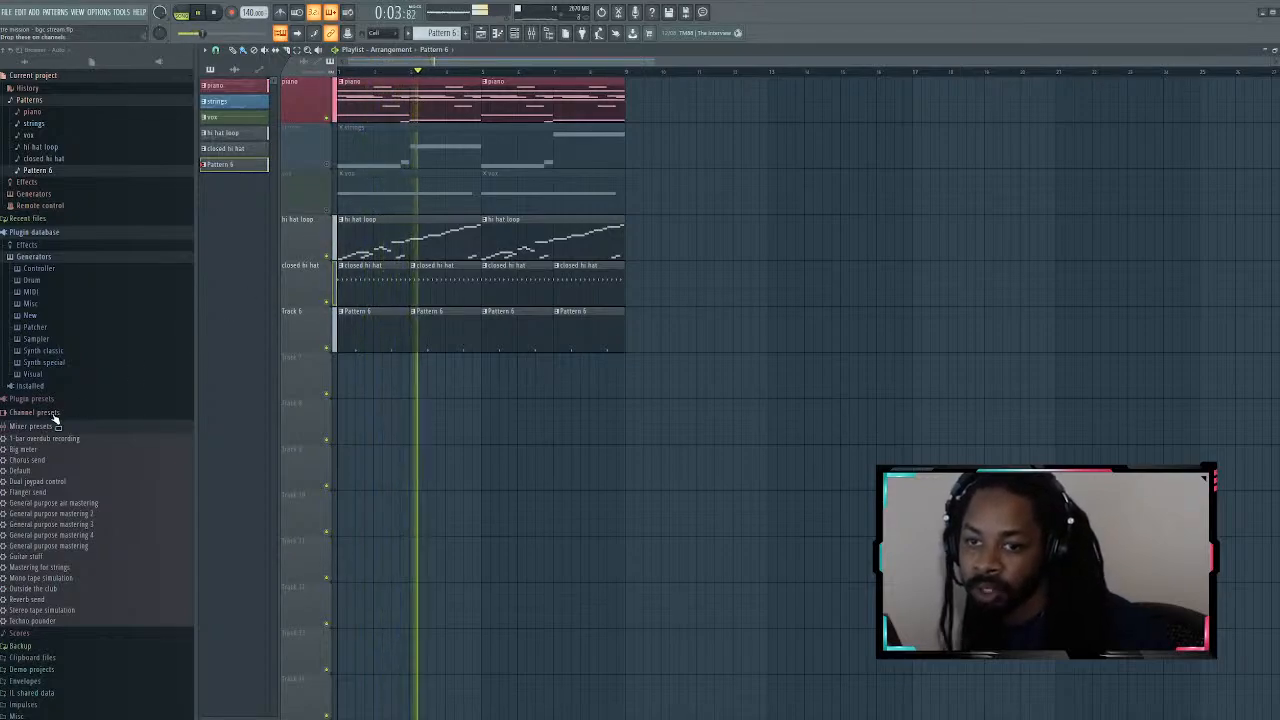
scroll(60, 400, "down", 10)
scroll(60, 365, "up", 8)
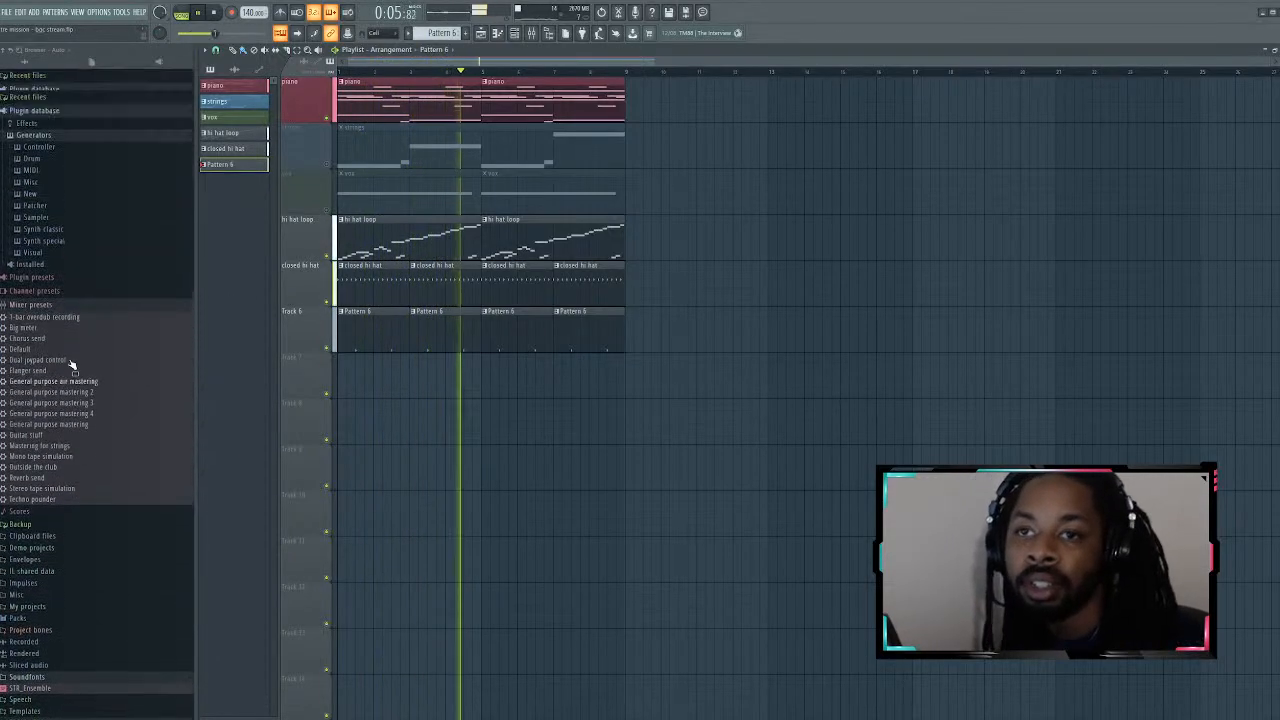
scroll(72, 355, "down", 6)
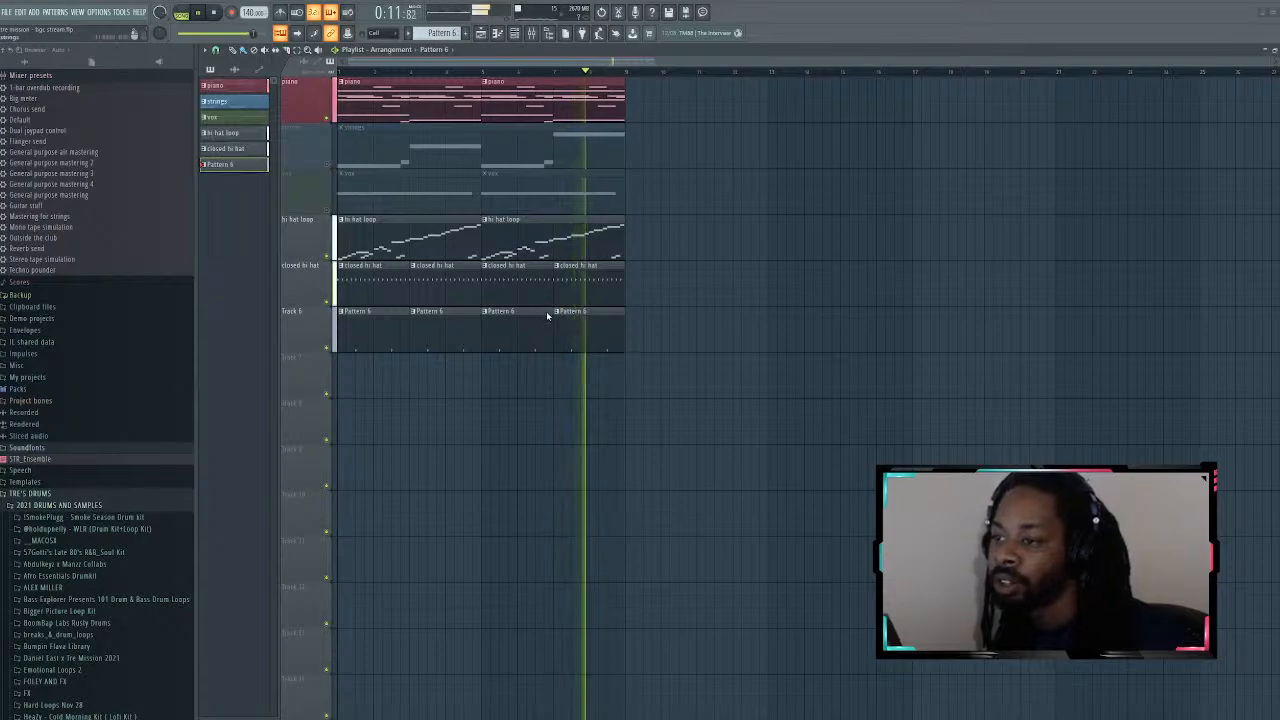
key("space")
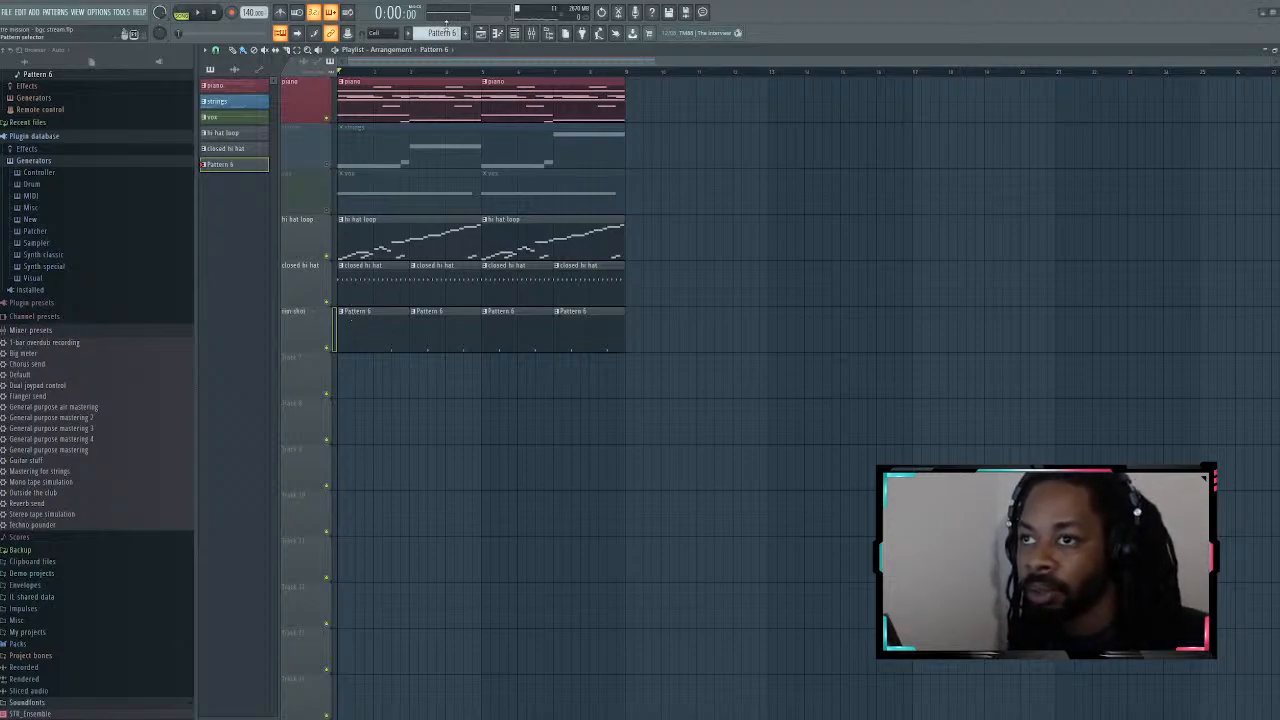
Step: Reselect Pattern 6 after cycling through the patterns, rename it as rim s and open its notes in the piano roll
left_click(465, 33)
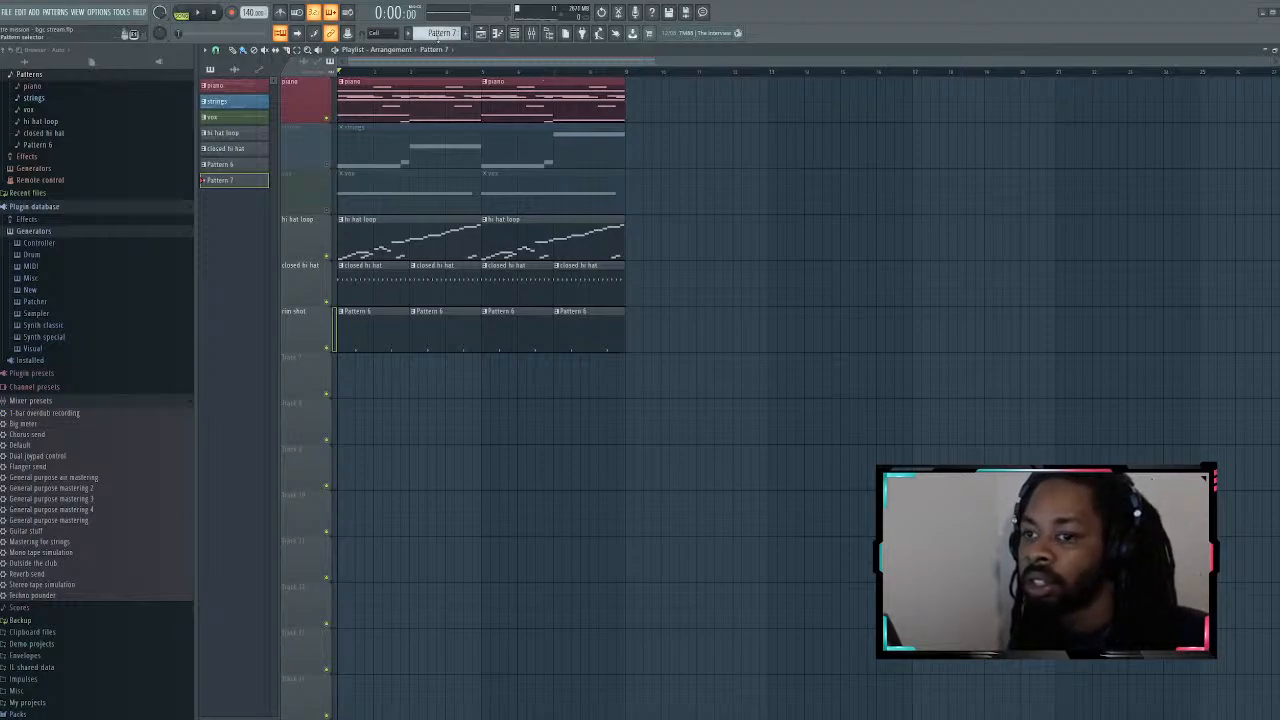
scroll(440, 33, "up", 5)
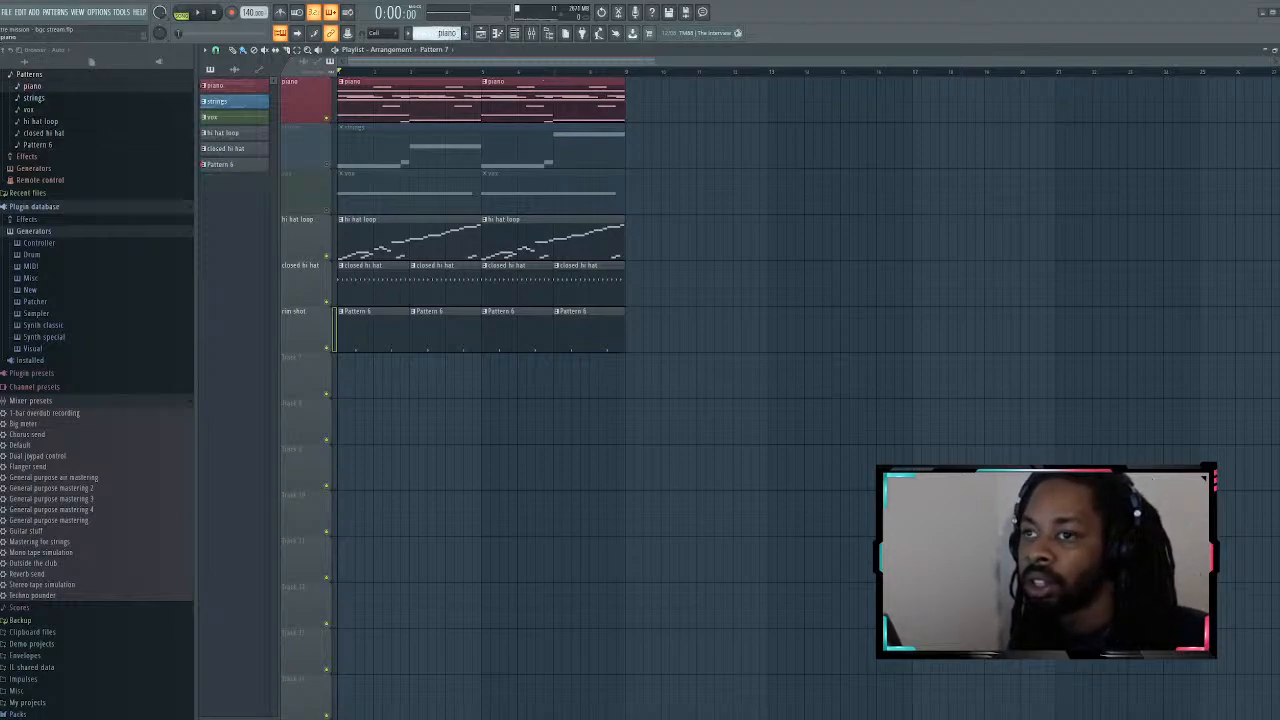
scroll(440, 33, "down", 5)
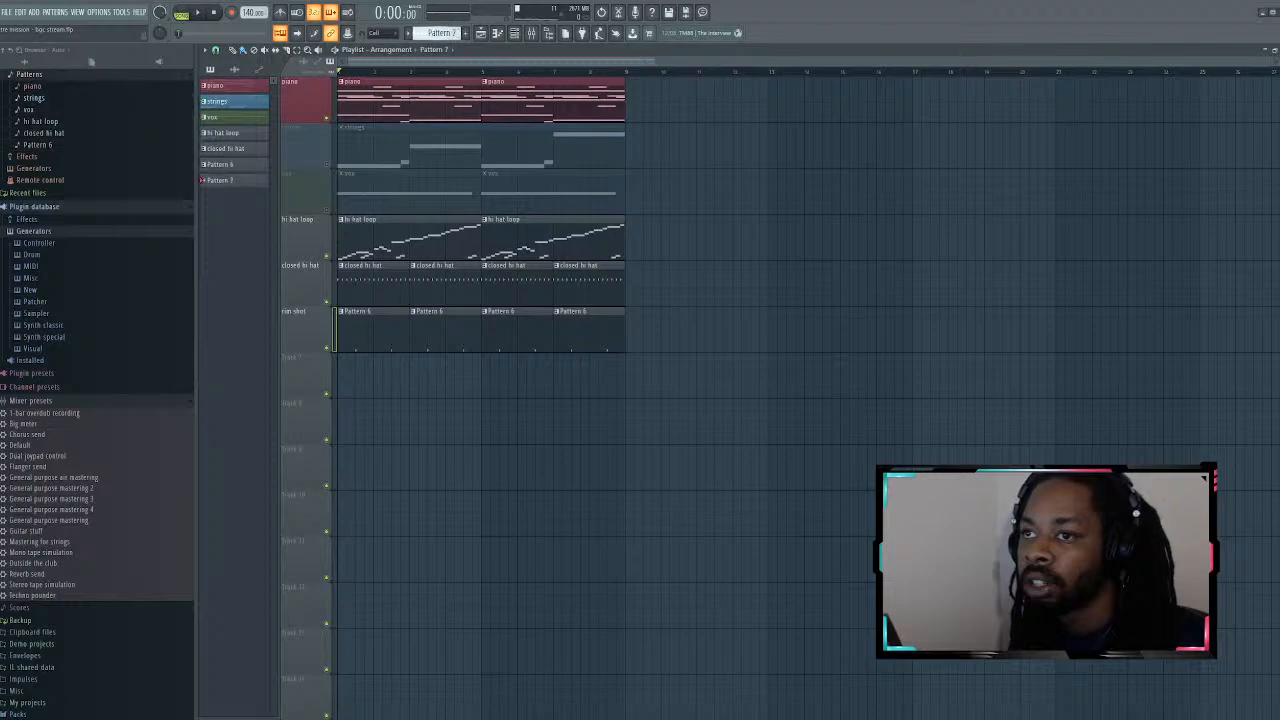
scroll(440, 33, "up", 1)
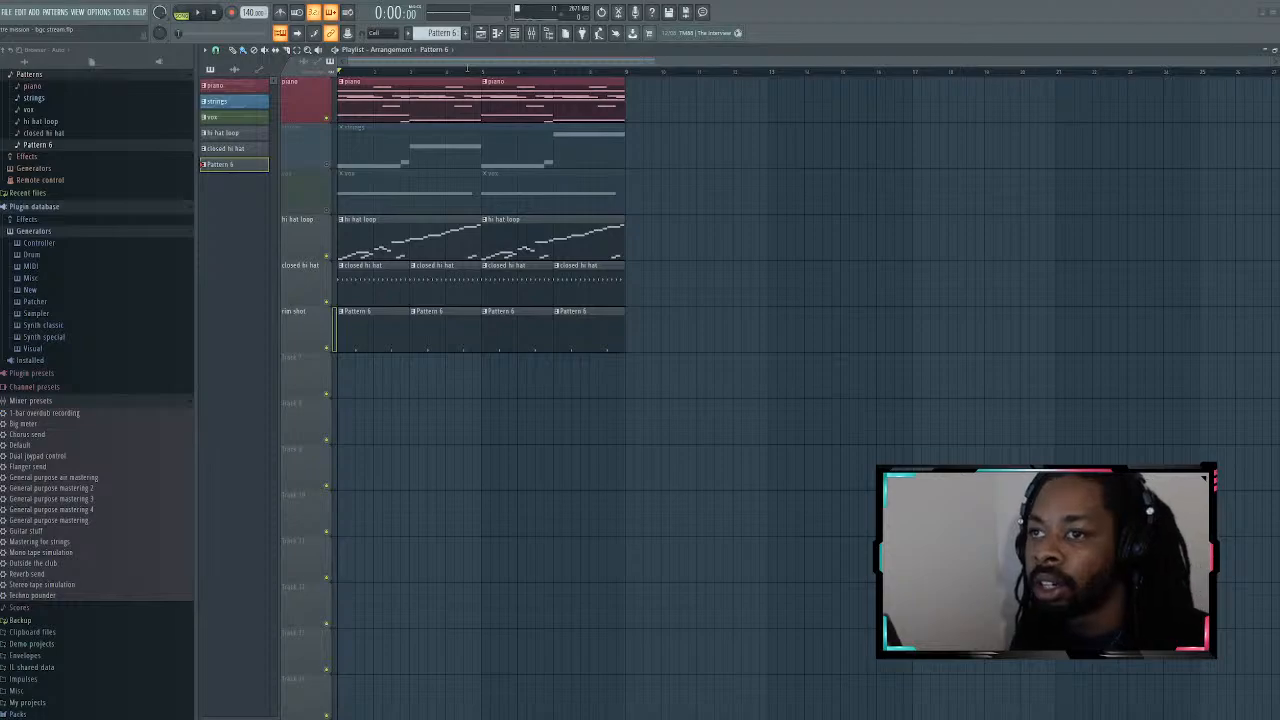
double_click(378, 312)
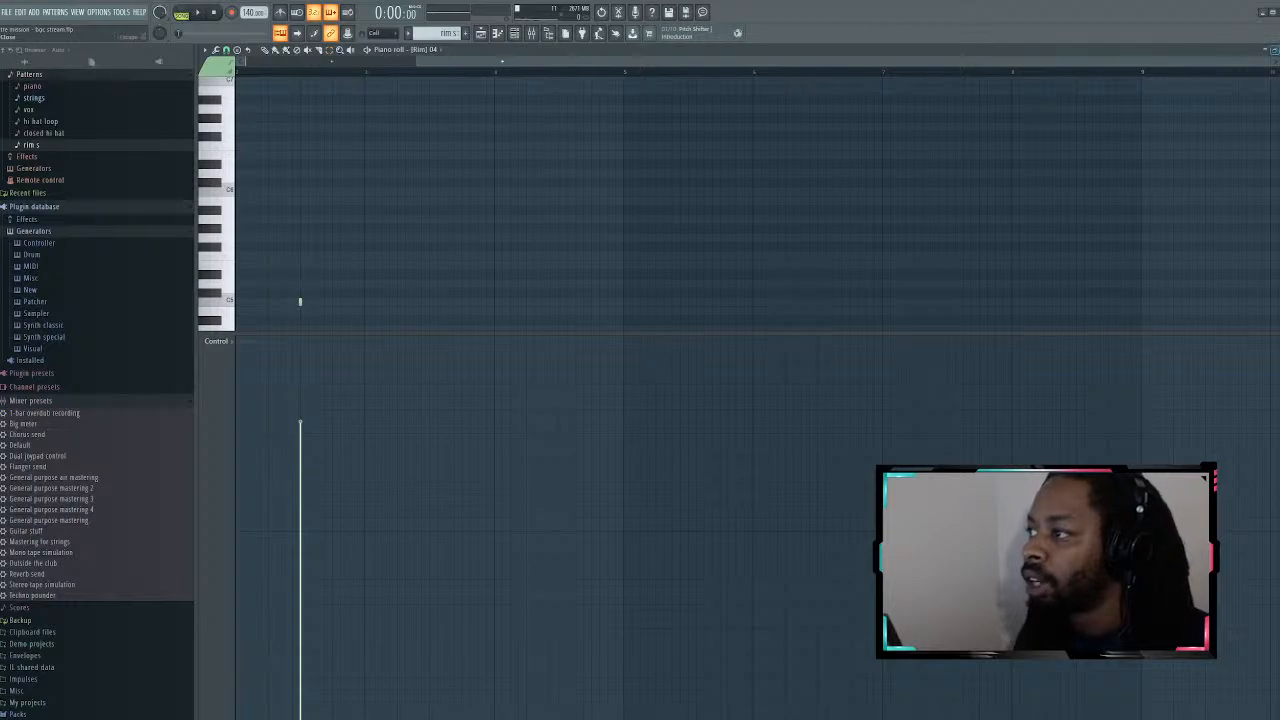
Step: Create an empty Pattern 7 in the channel rack during playback, and replay the arrangement
key("F7")
key("space")
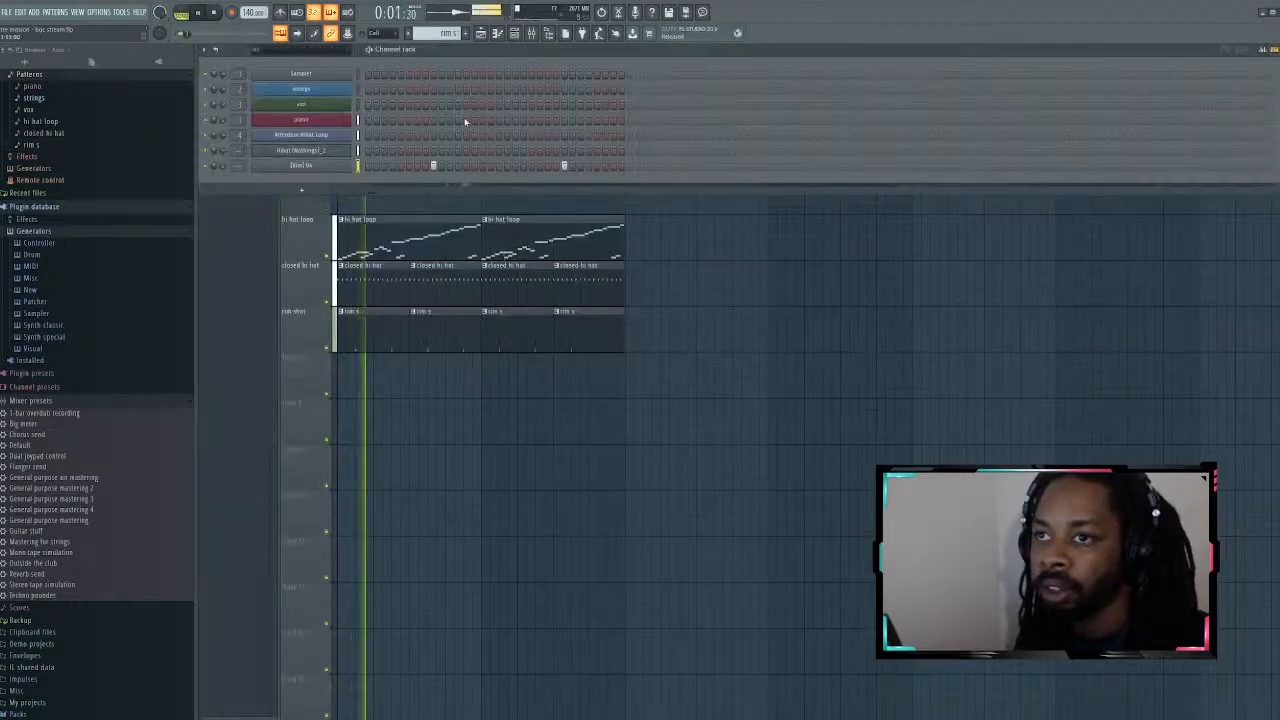
key("F4")
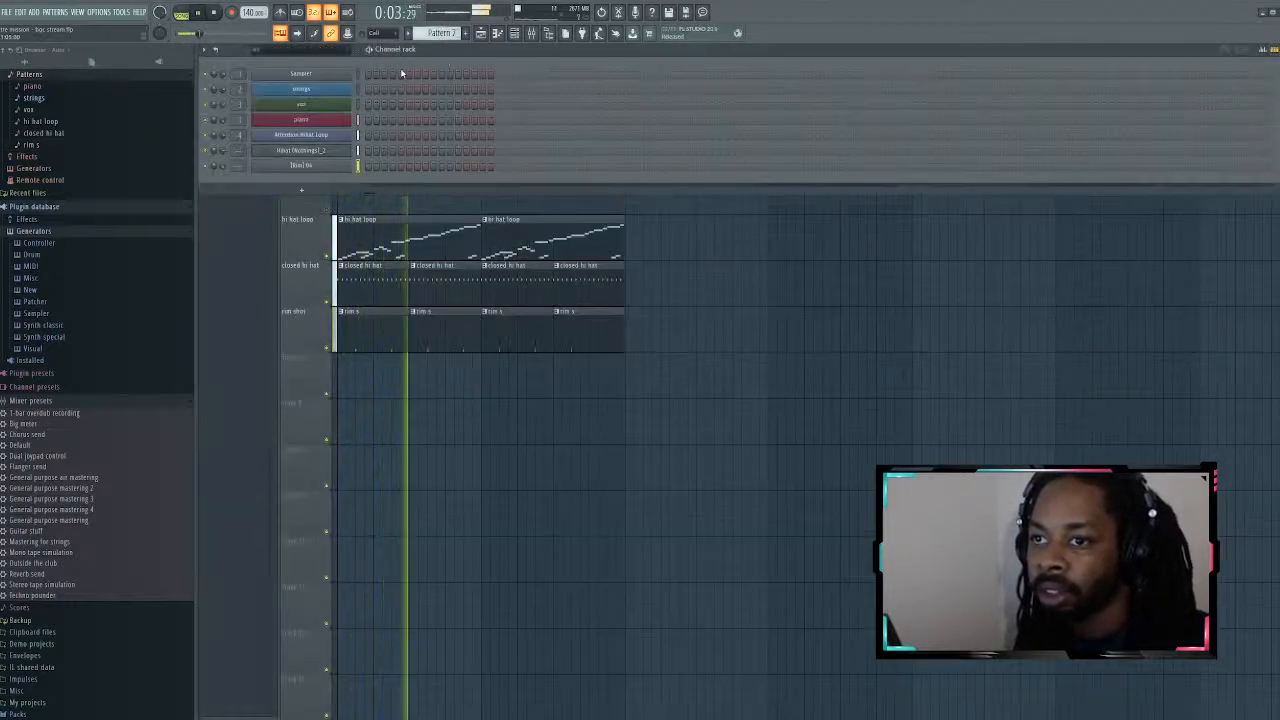
key("space")
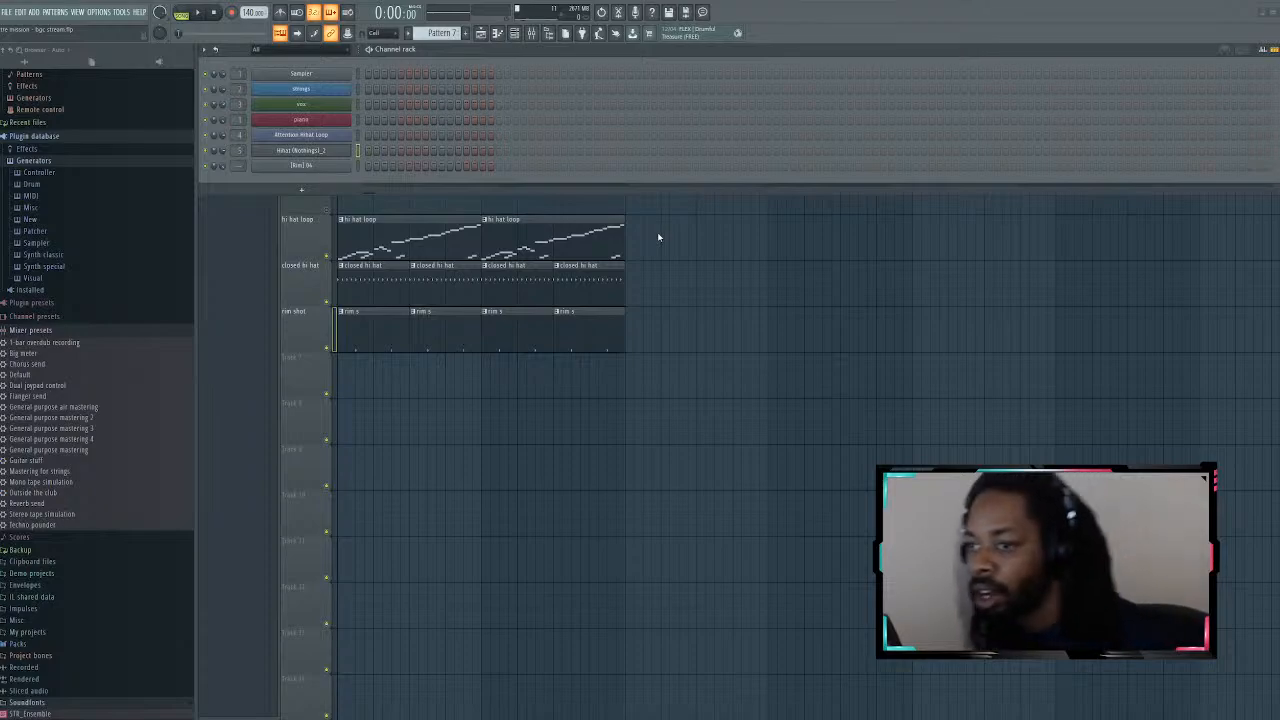
key("space")
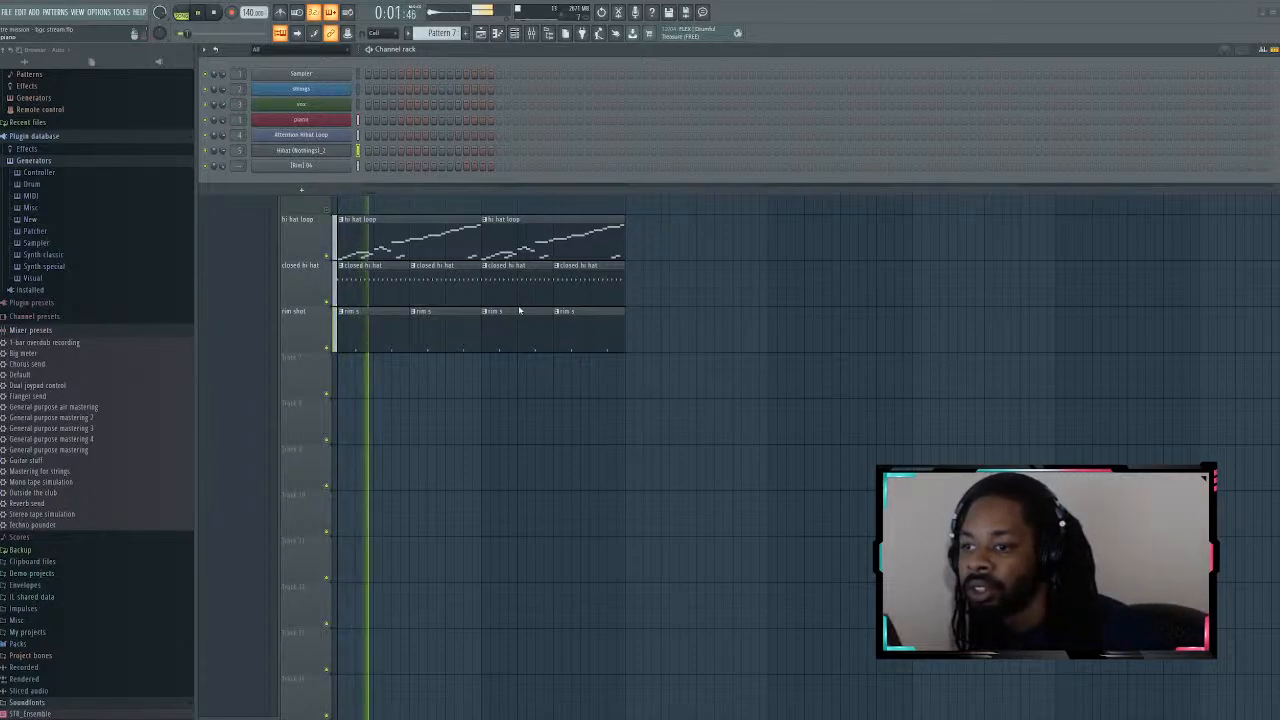
key("space")
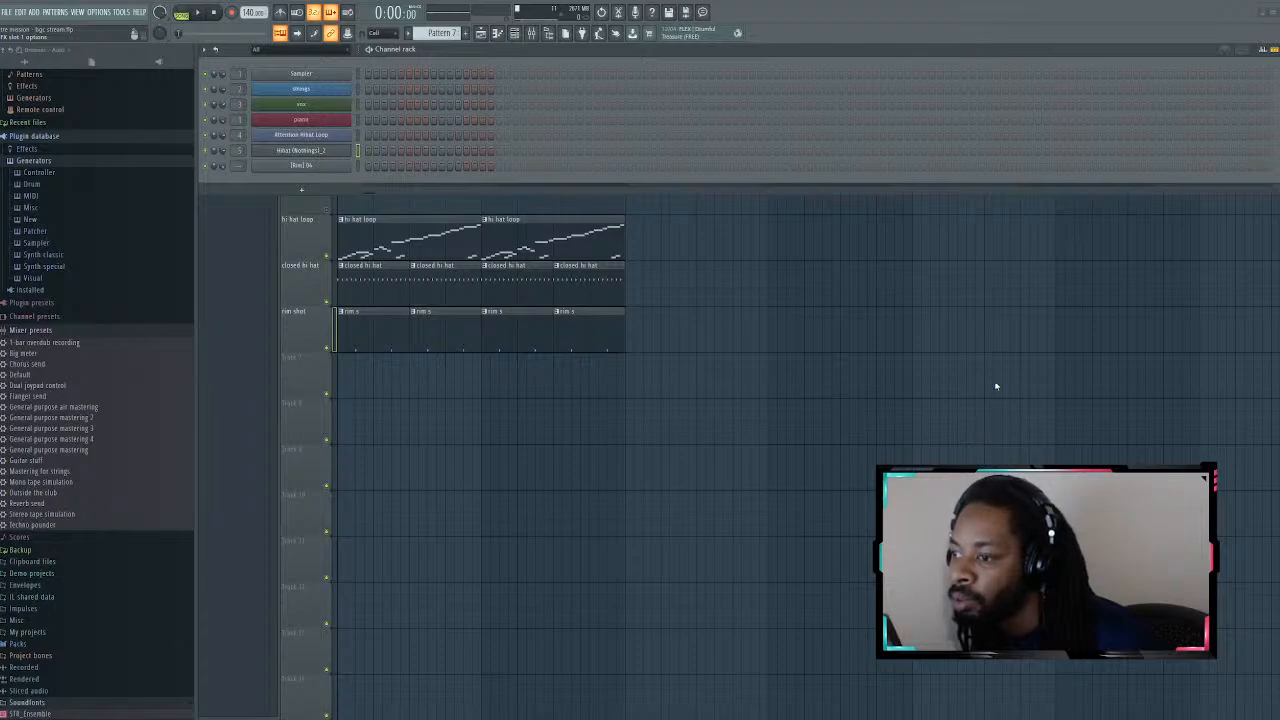
Step: Advance the piano's RC-20 Retro Color preset from Vinyl 1 to Vinyl 3 while the arrangement plays
key("space")
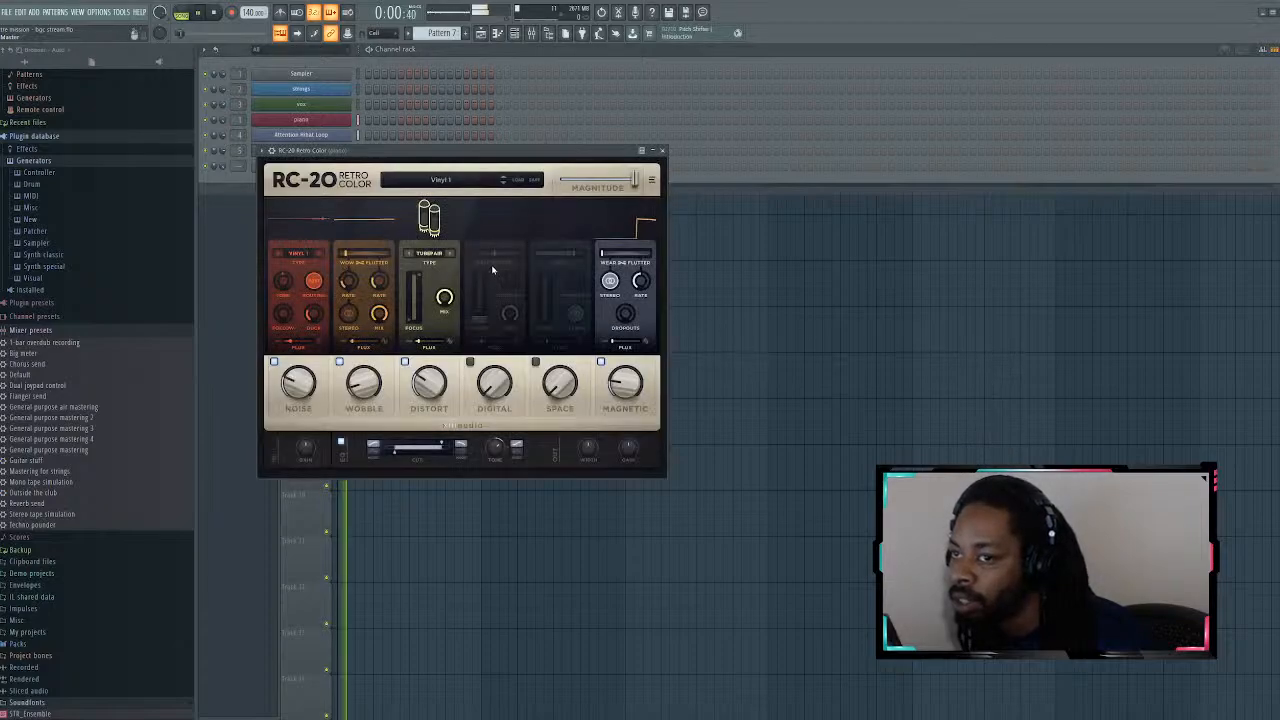
left_click(504, 184)
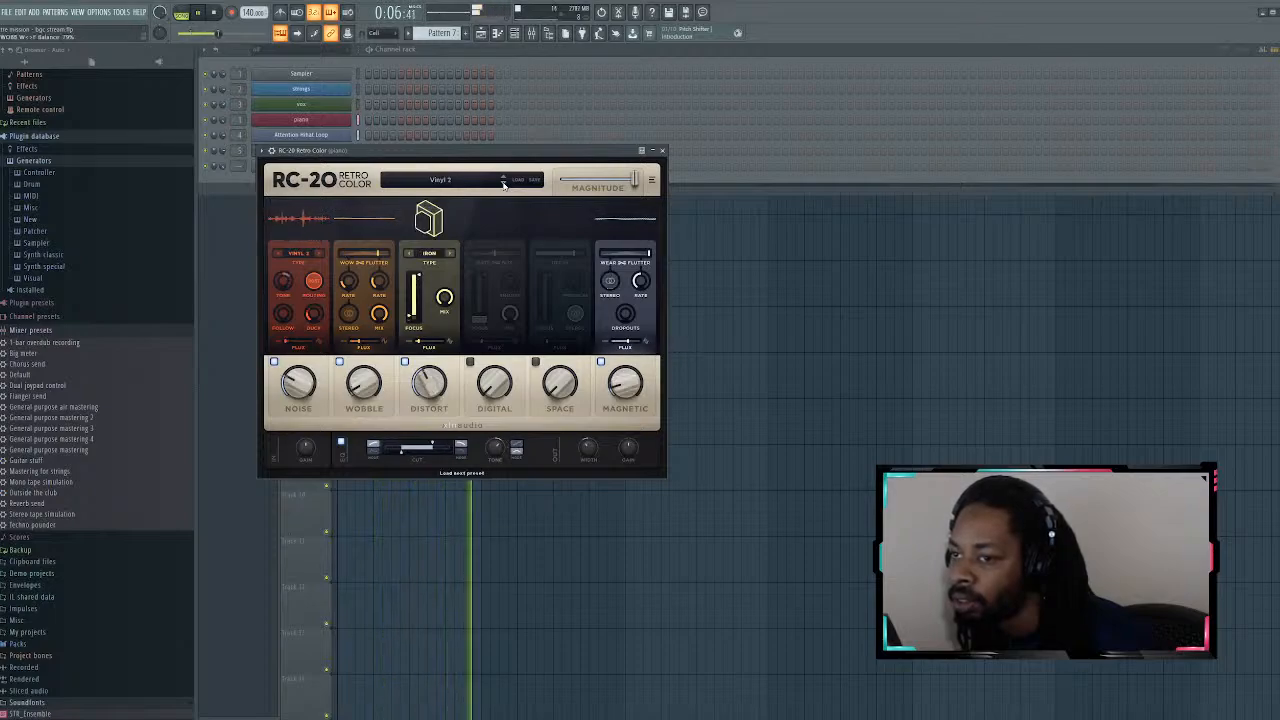
left_click(504, 184)
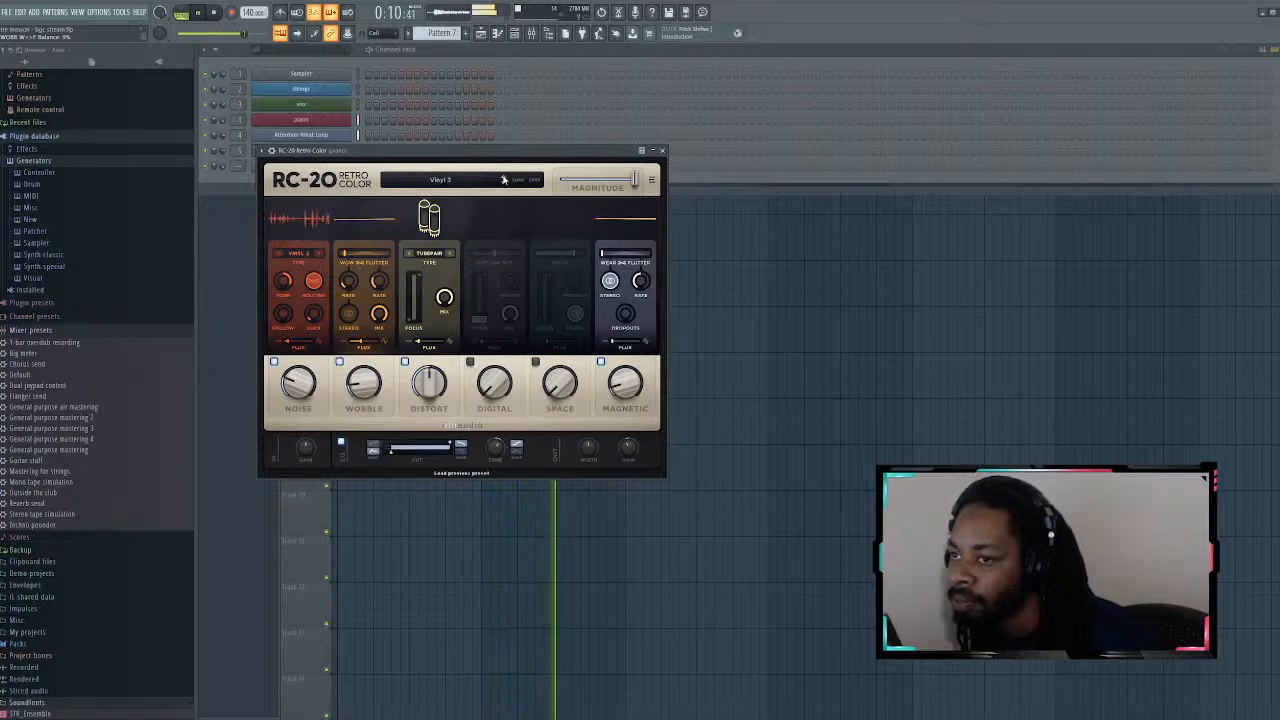
Step: Lower the RC-20 noise to 0 % and disable the noise module, minimize the effect and stop playback
left_click_drag(302, 386, 345, 502)
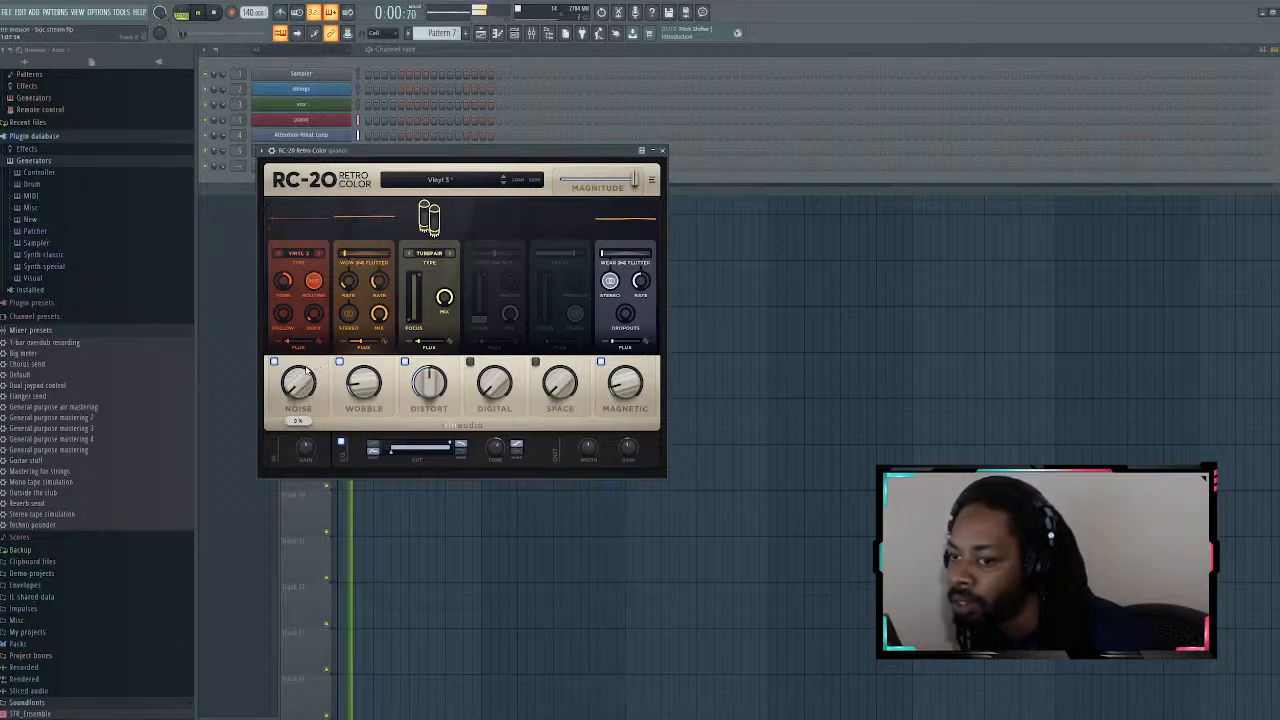
left_click(274, 362)
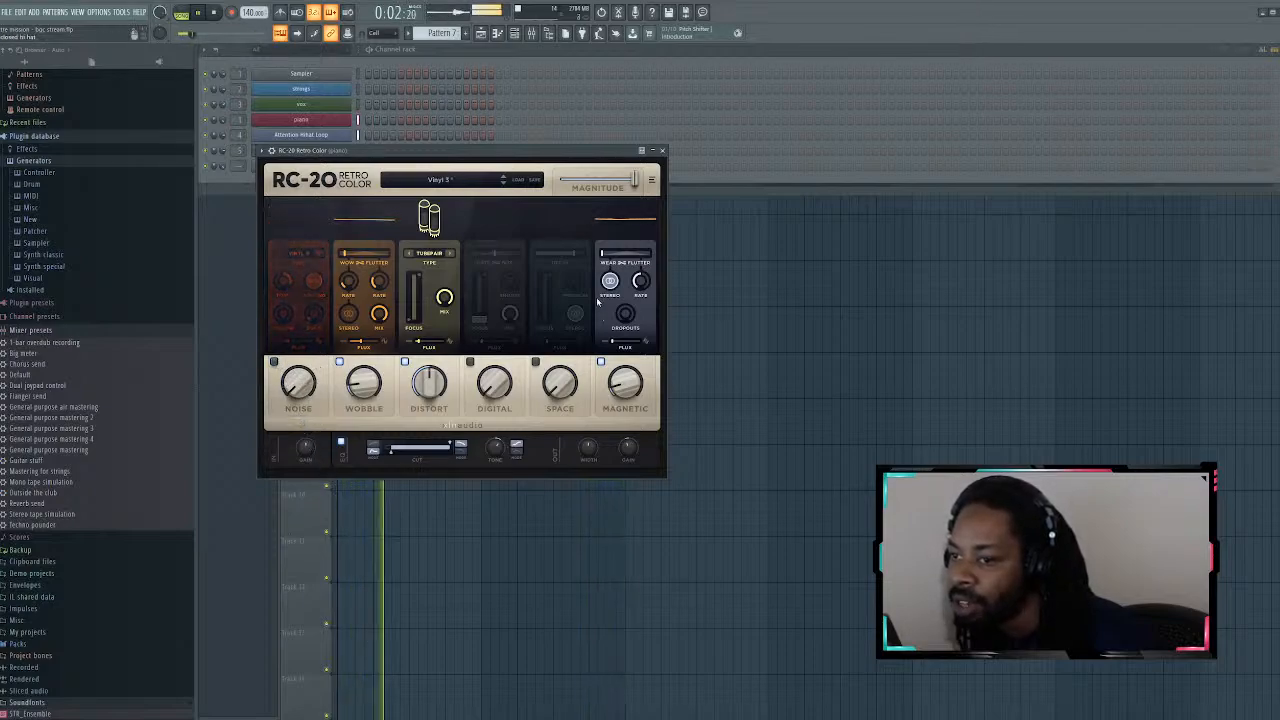
left_click(652, 150)
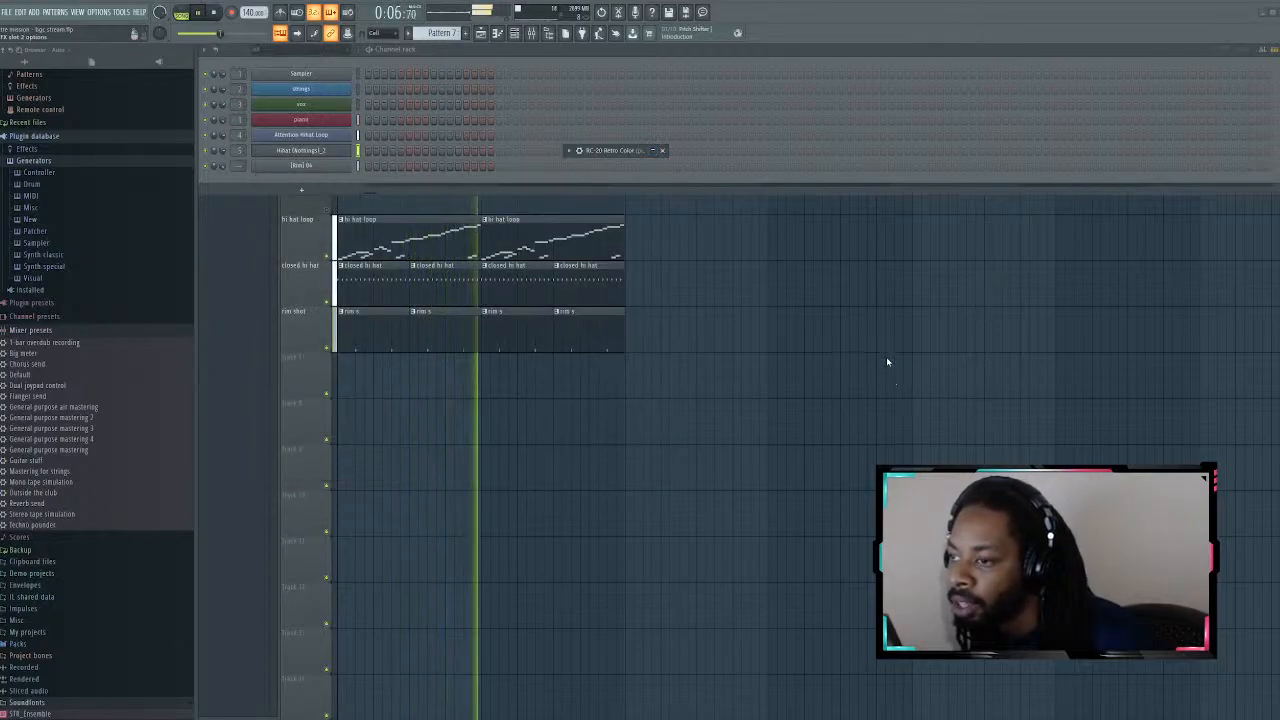
key("space")
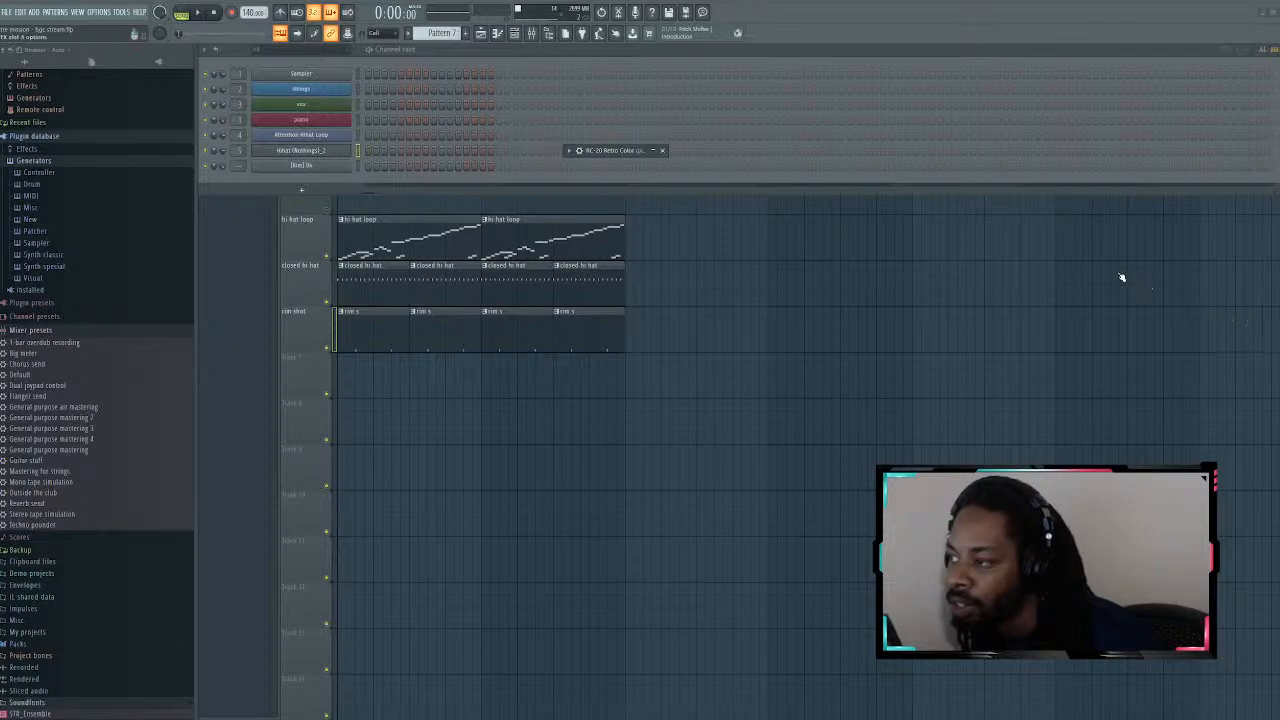
Step: Close the RC-20 Retro Color effect, switch the RC 24 Small Hall Dark reverb to Mix mode during playback and close it
left_click(585, 153)
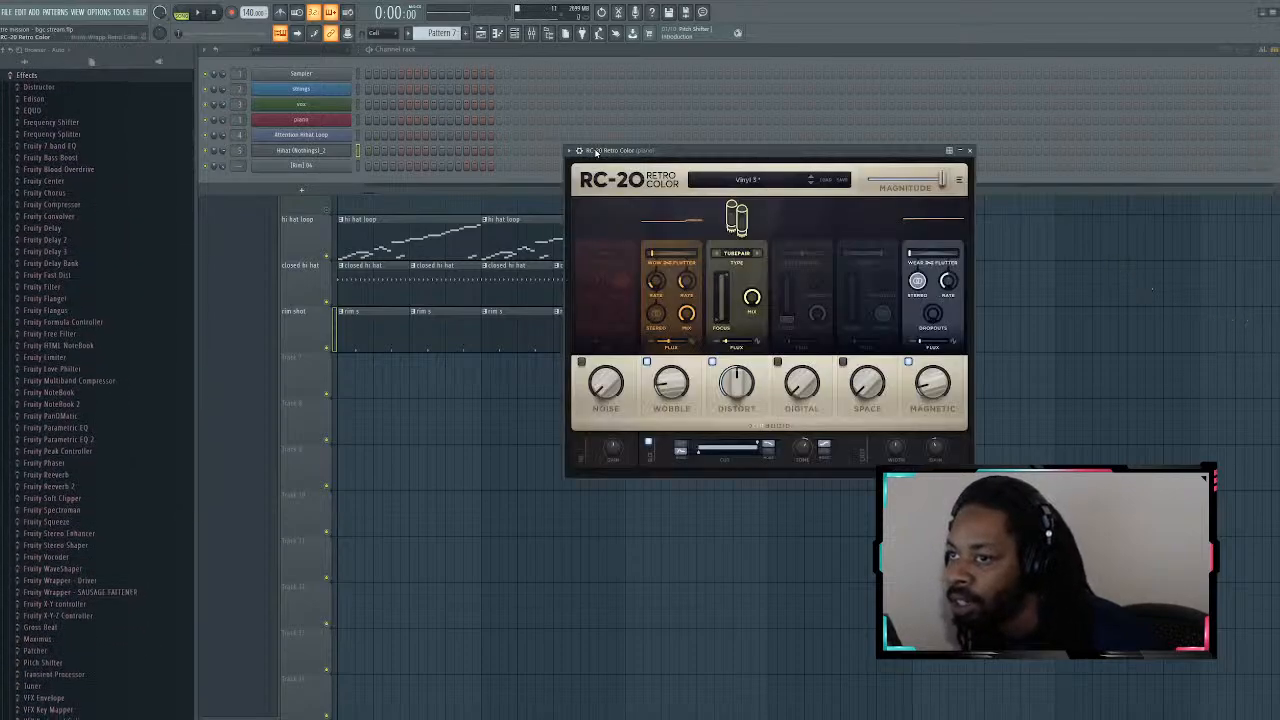
left_click(970, 152)
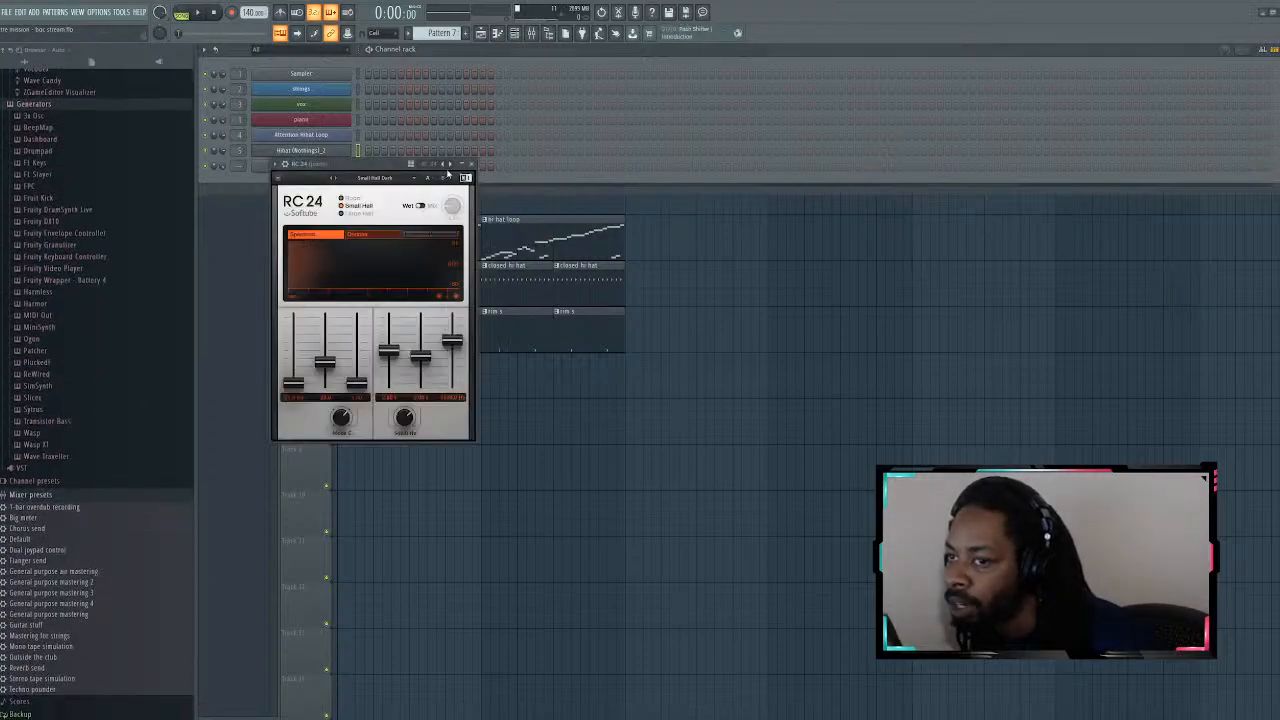
key("space")
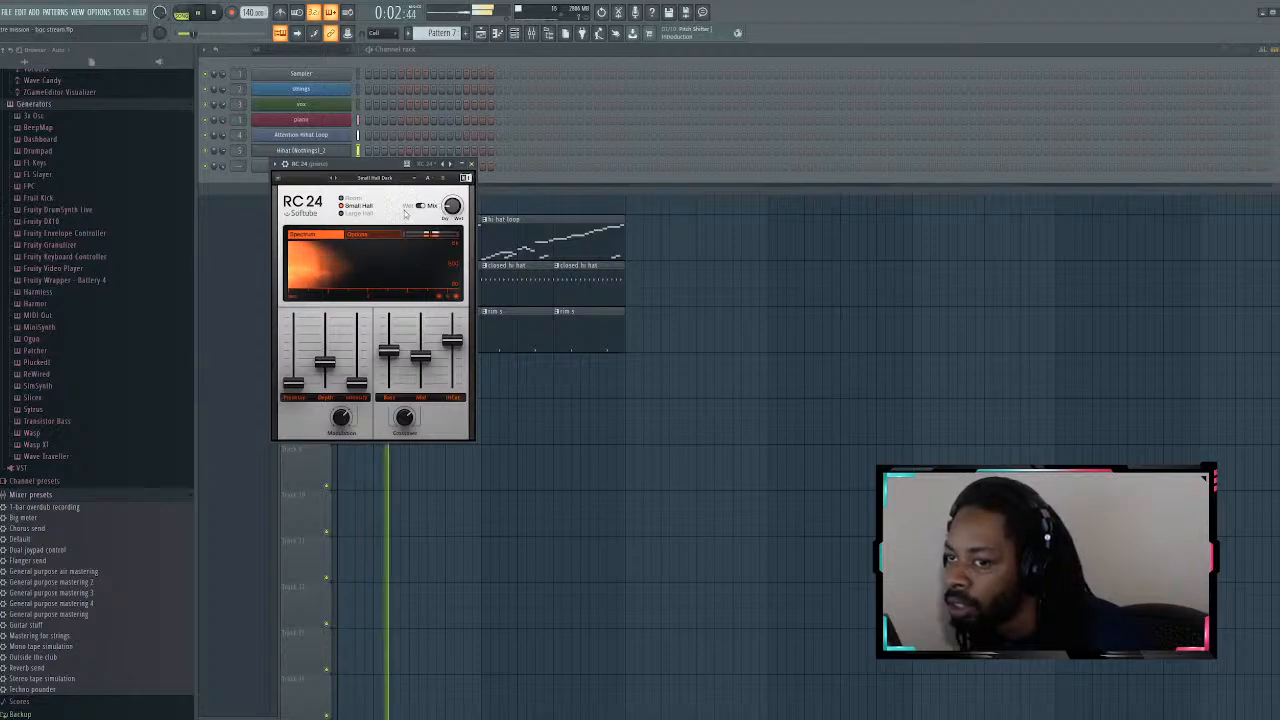
left_click(470, 163)
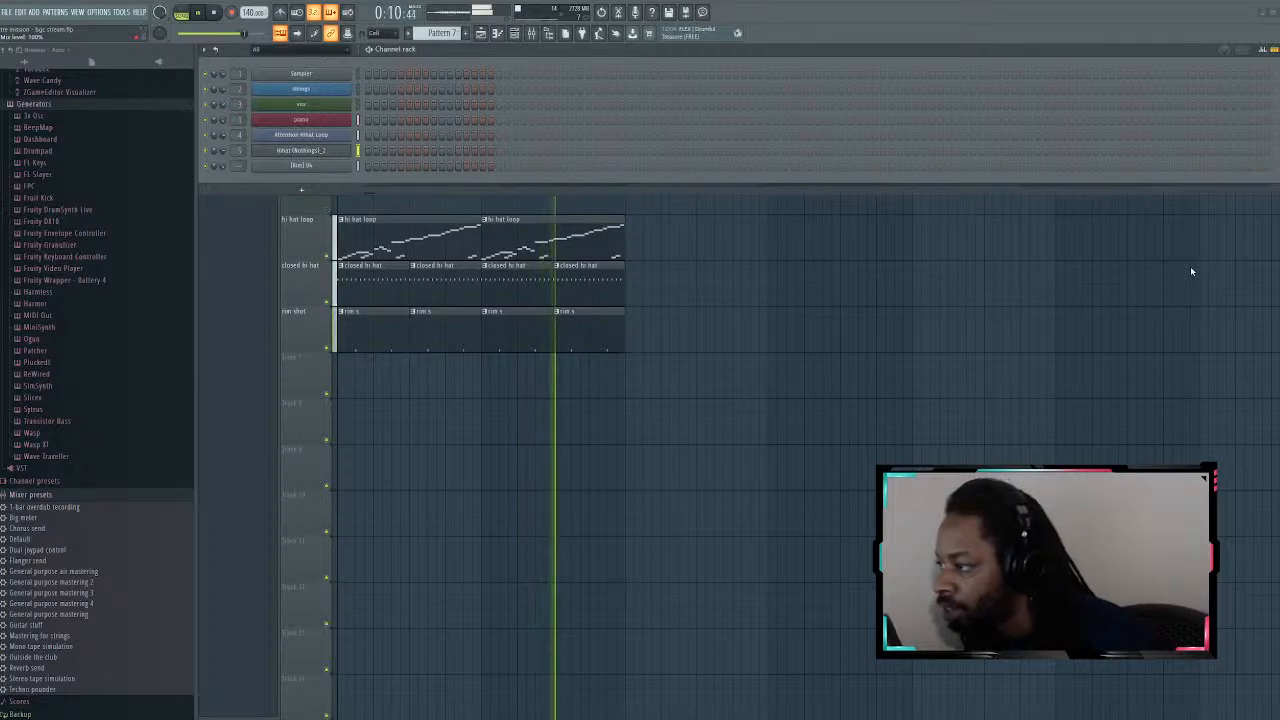
Step: Reopen the RC-20 Retro Color effect while the arrangement plays, inspect its Vinyl 3 settings and close it
left_click(208, 171)
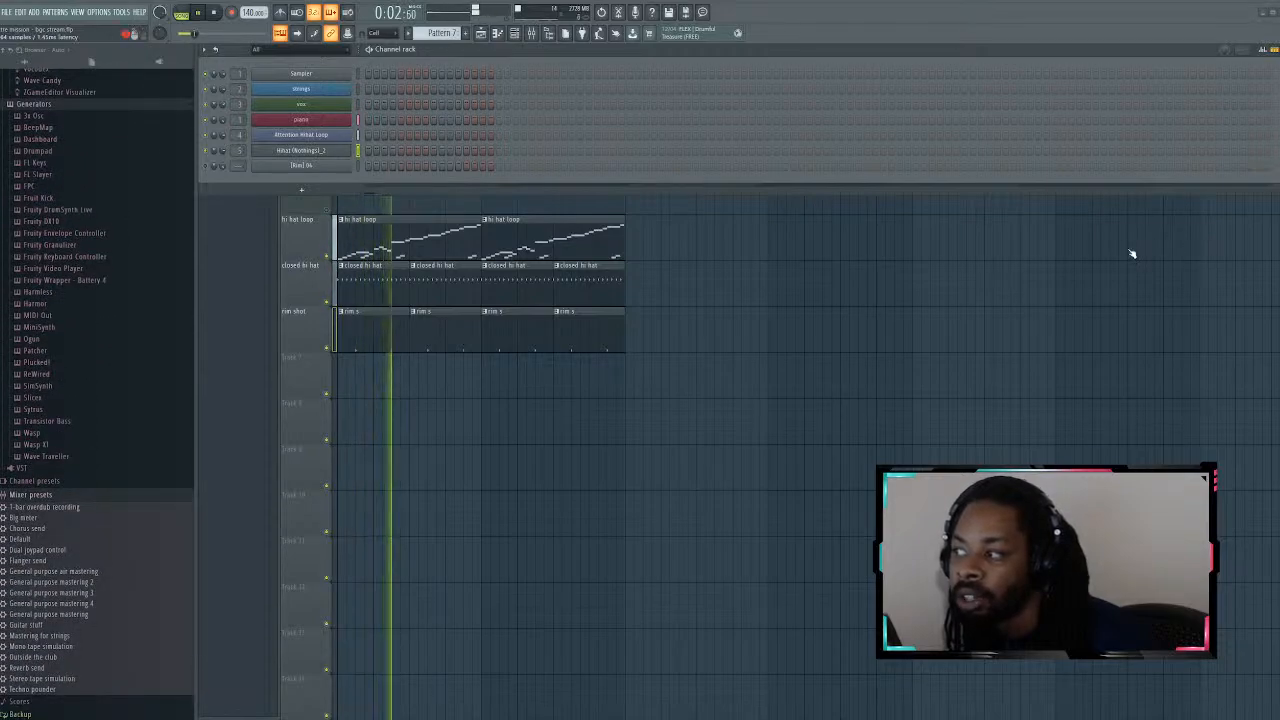
left_click_drag(783, 163, 527, 50)
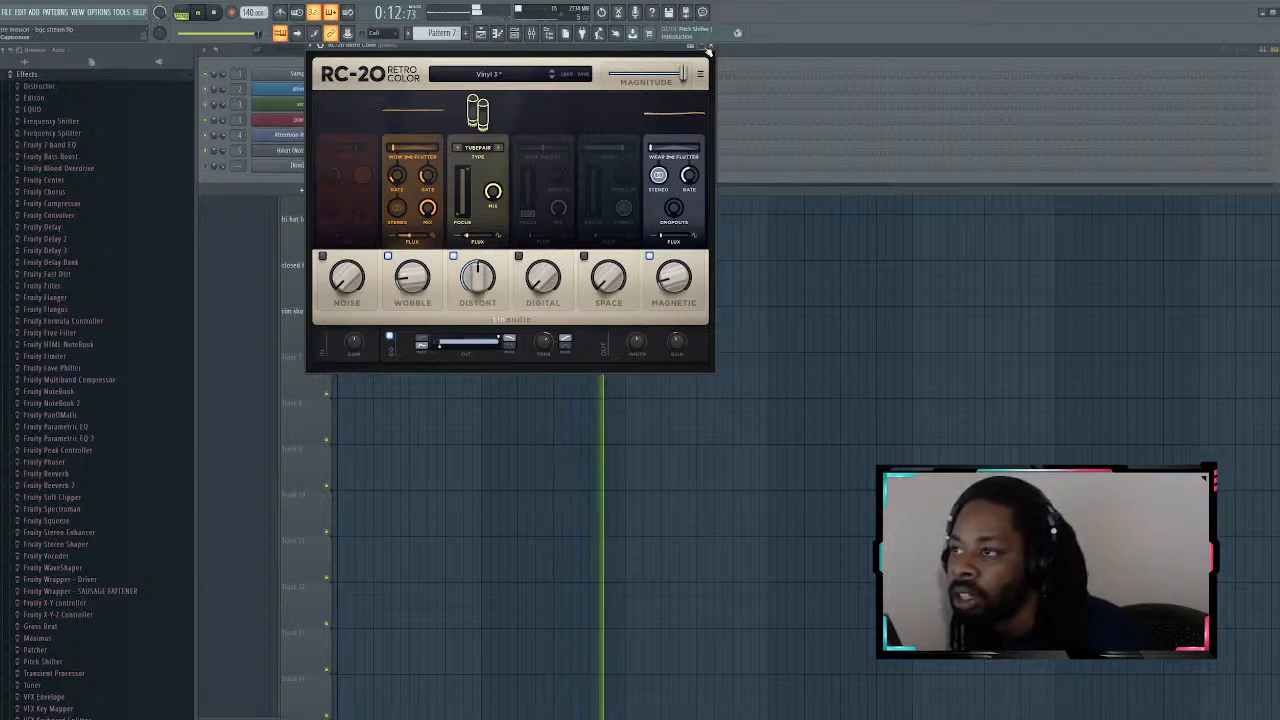
left_click(707, 48)
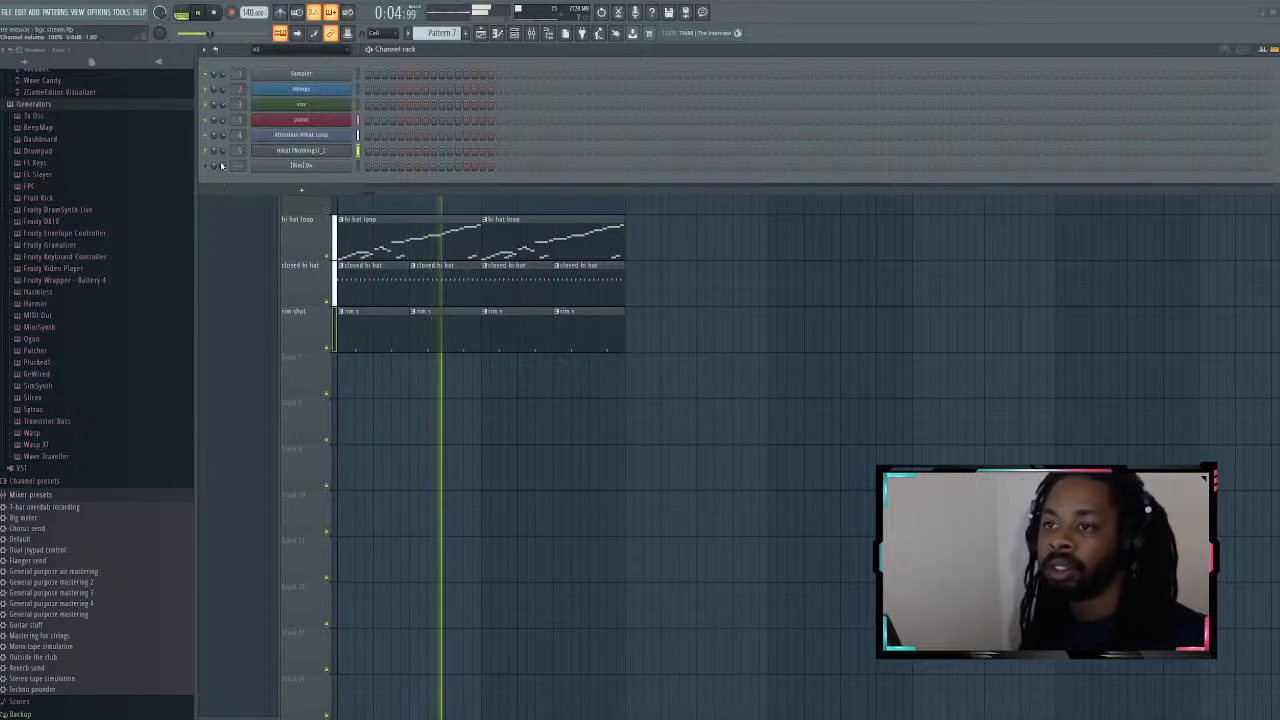
Step: Stop playback, find the Monte Booker Kit among the 2021 DRUMS AND SAMPLES folders and open its Bass & 808 folder
scroll(132, 243, "down", 10)
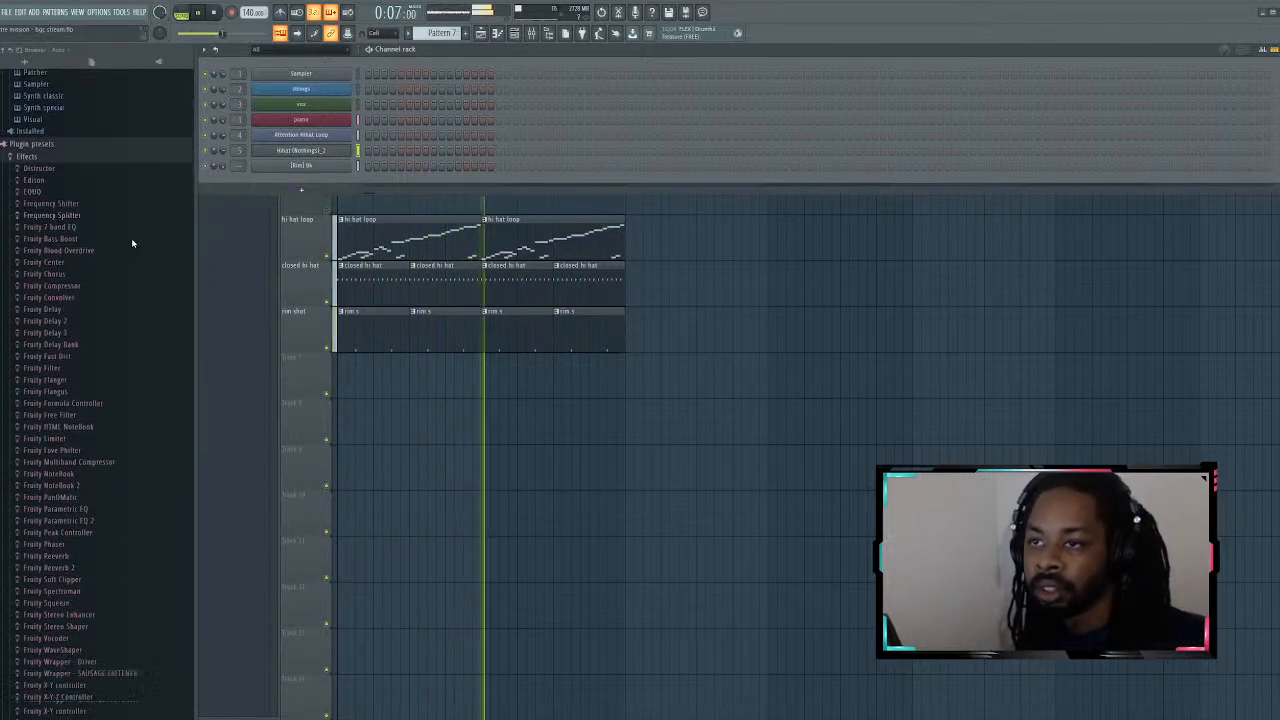
scroll(132, 243, "down", 5)
scroll(134, 245, "down", 5)
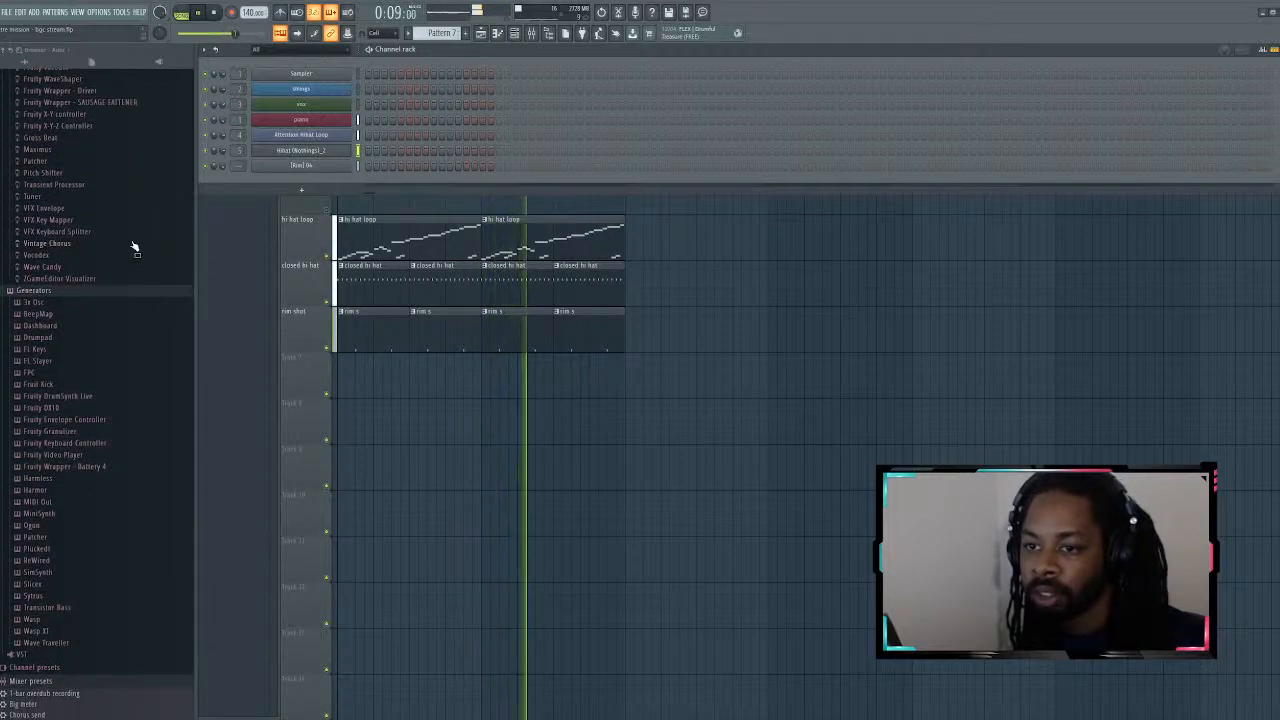
scroll(135, 246, "down", 15)
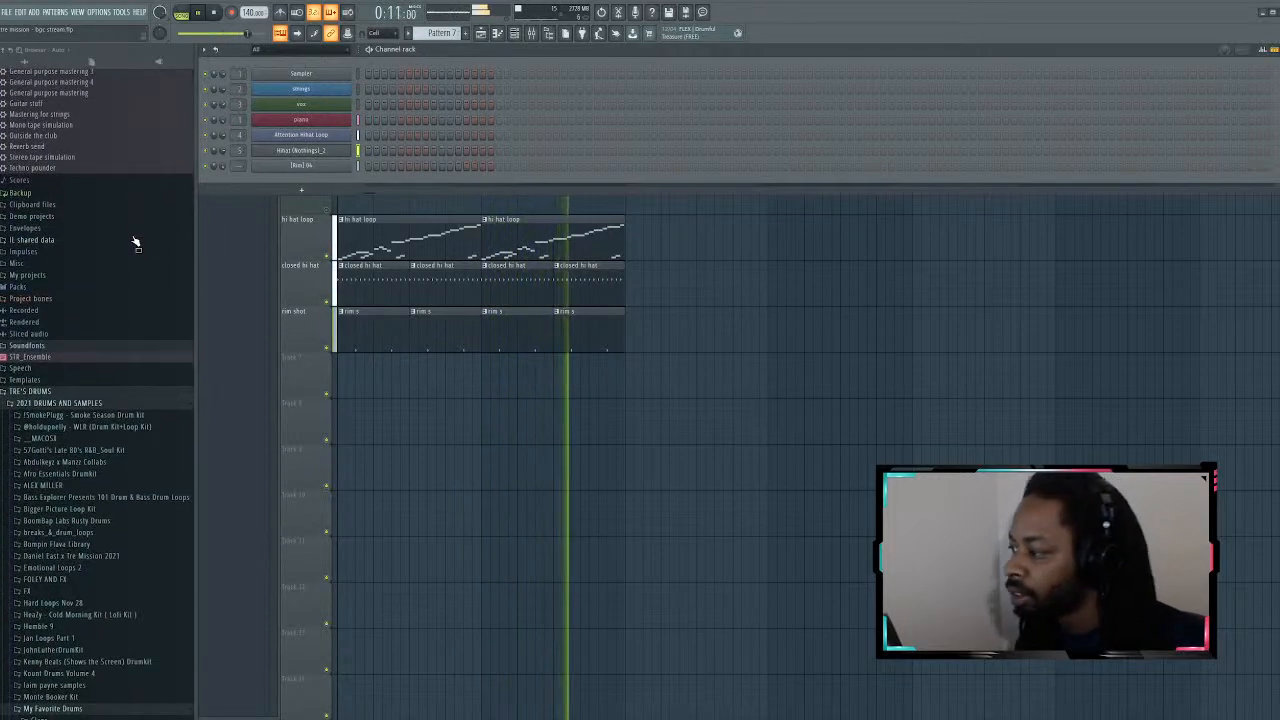
key("space")
scroll(57, 314, "down", 15)
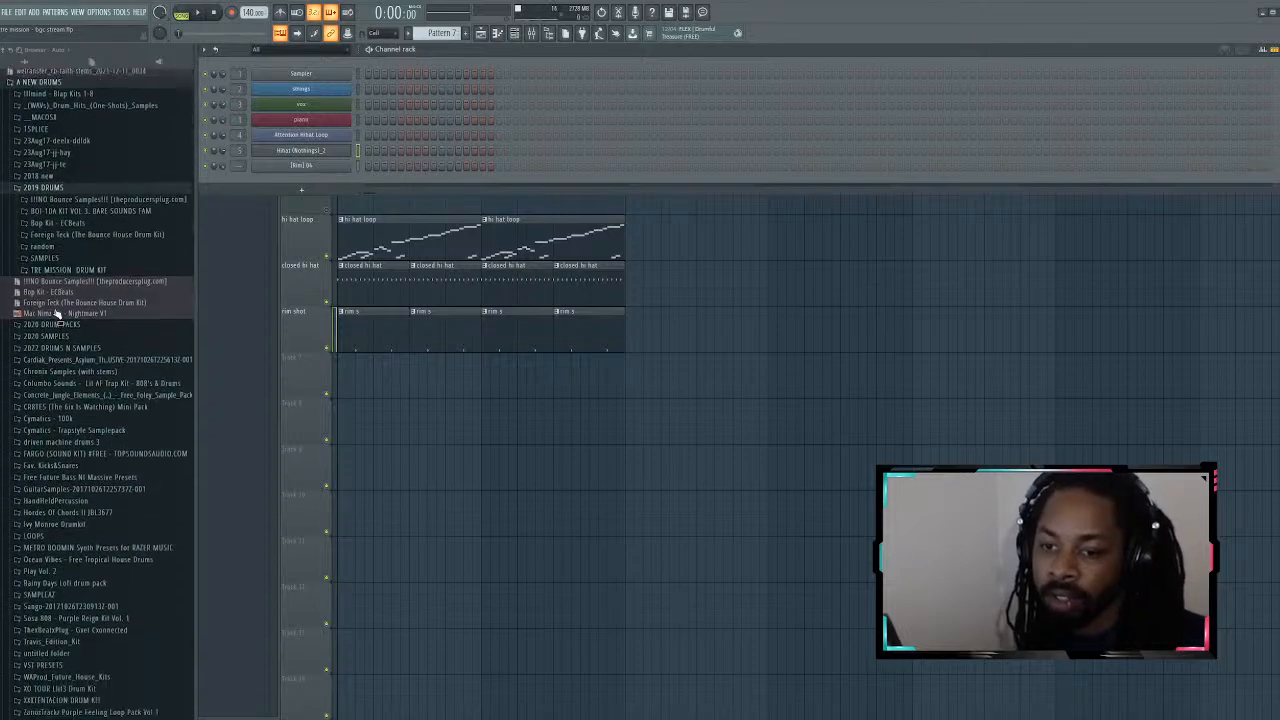
scroll(57, 314, "down", 10)
scroll(80, 560, "down", 20)
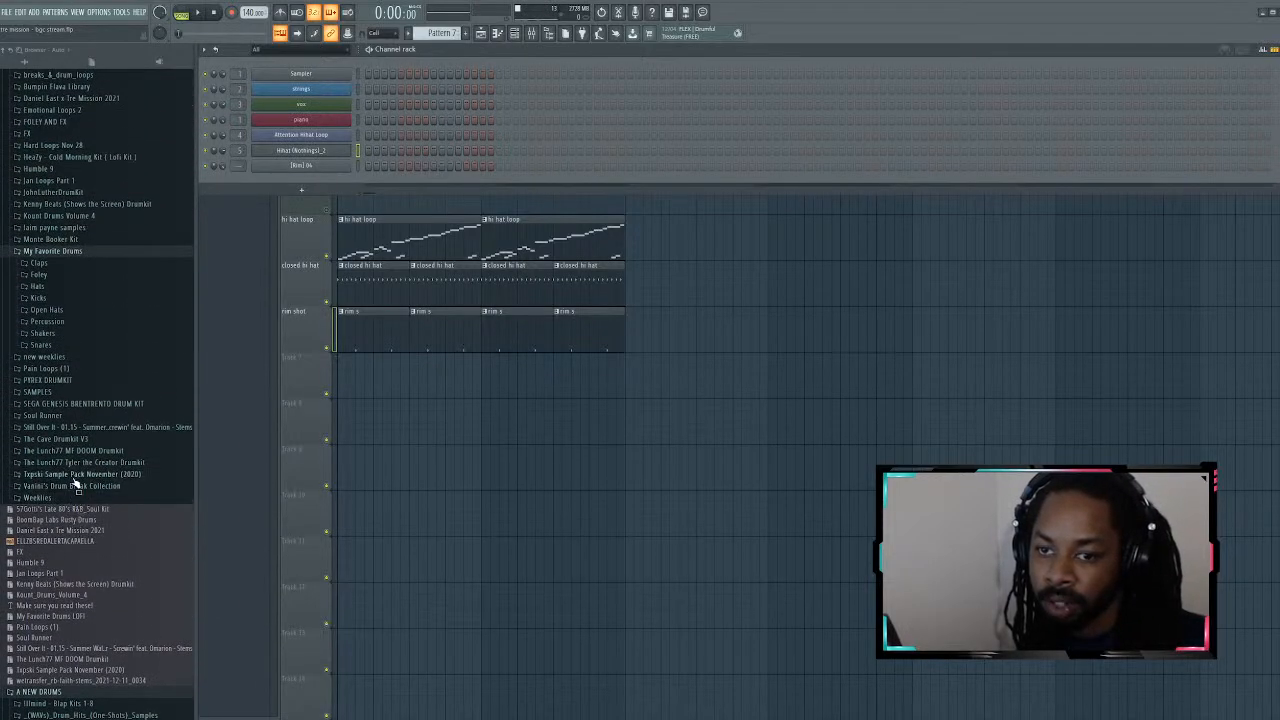
scroll(50, 280, "up", 12)
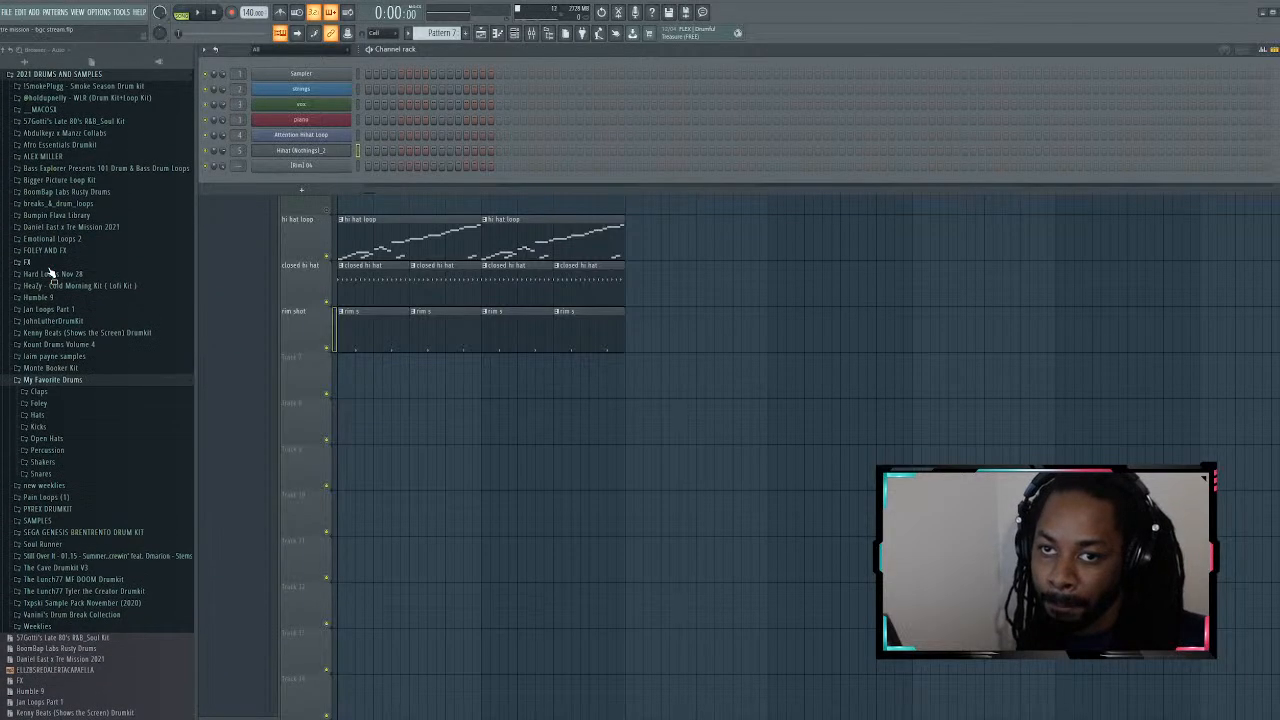
scroll(70, 420, "down", 9)
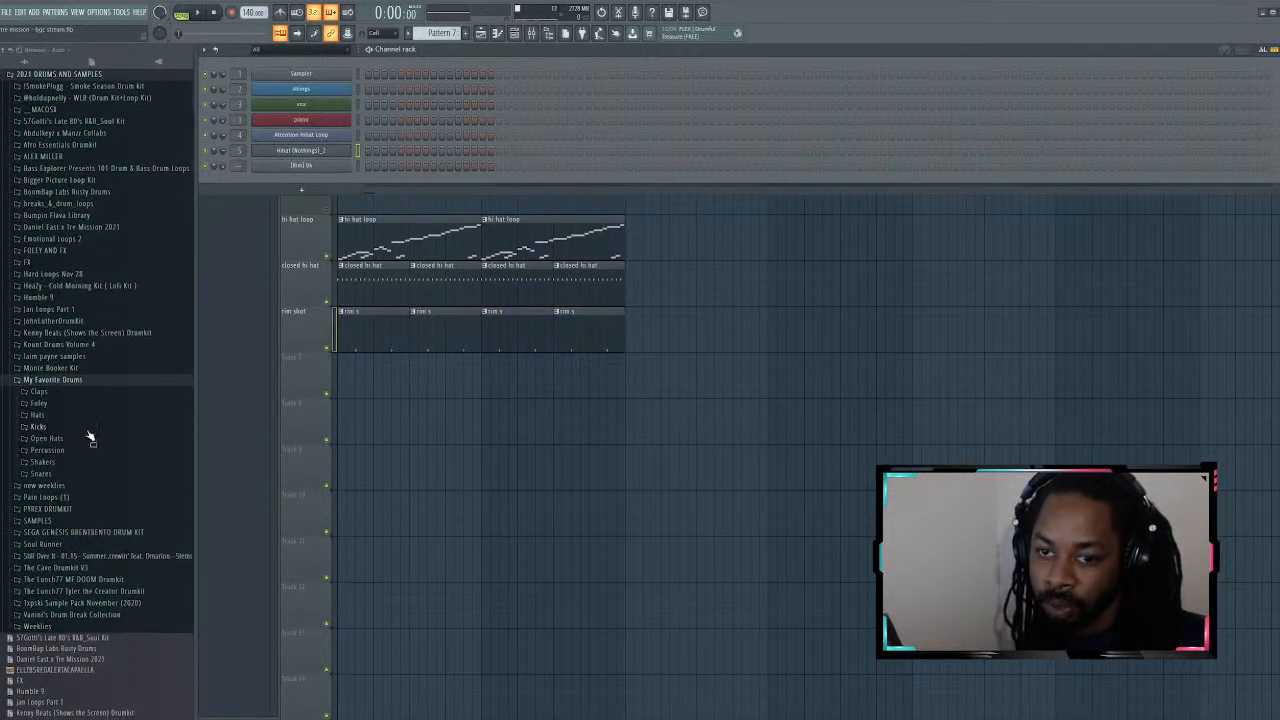
left_click(60, 381)
left_click(70, 367)
left_click(72, 392)
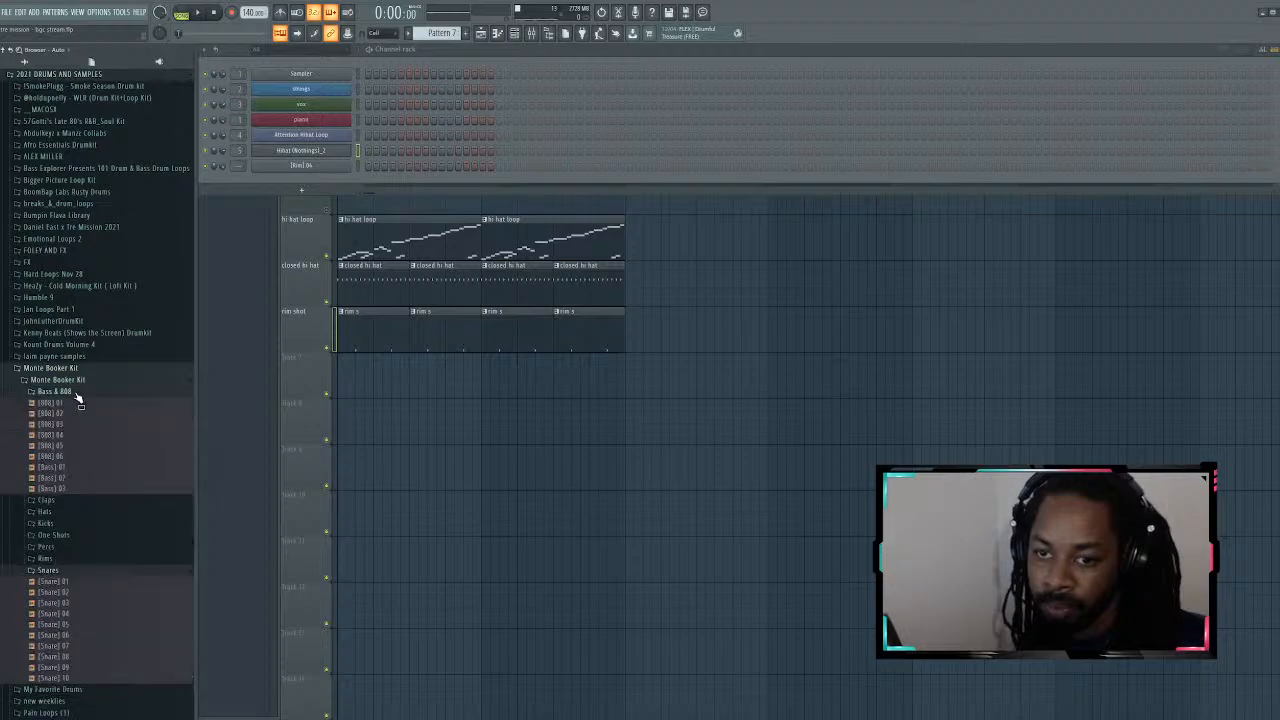
Step: Audition the kit's 808 and bass samples, trying [808] 04 and [808] 05 against the playing arrangement
left_click(84, 438)
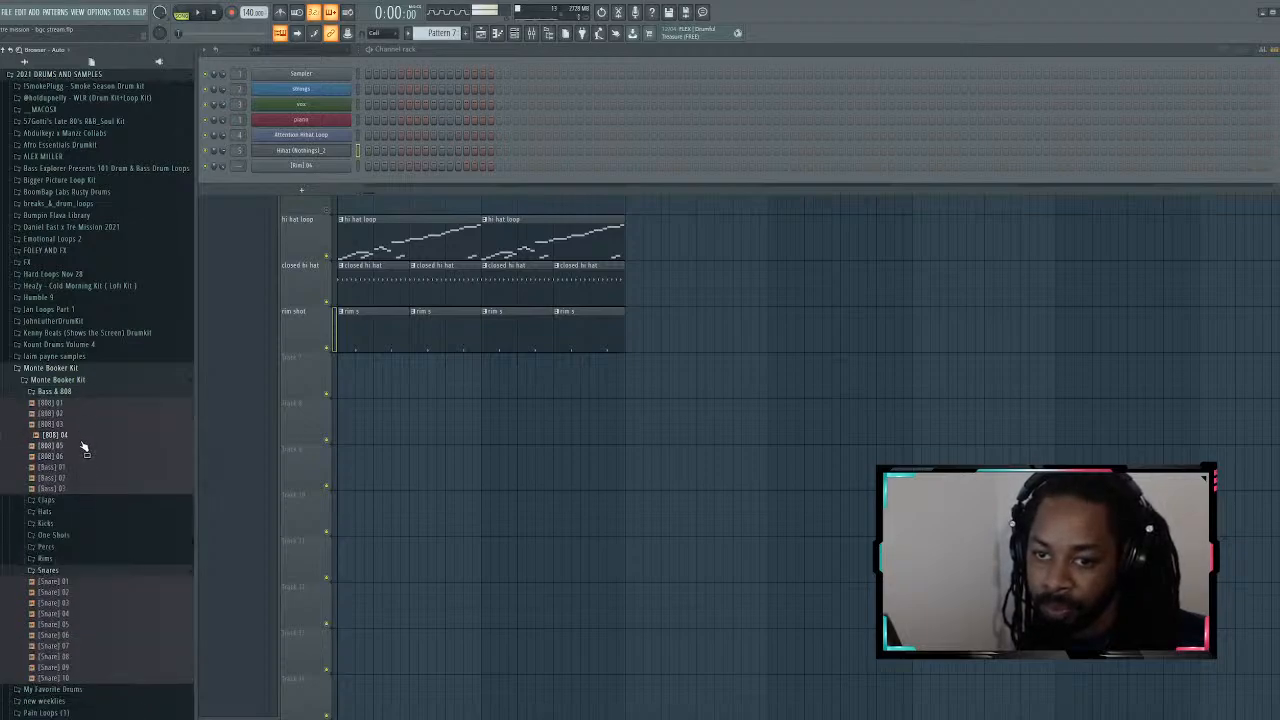
left_click(83, 447)
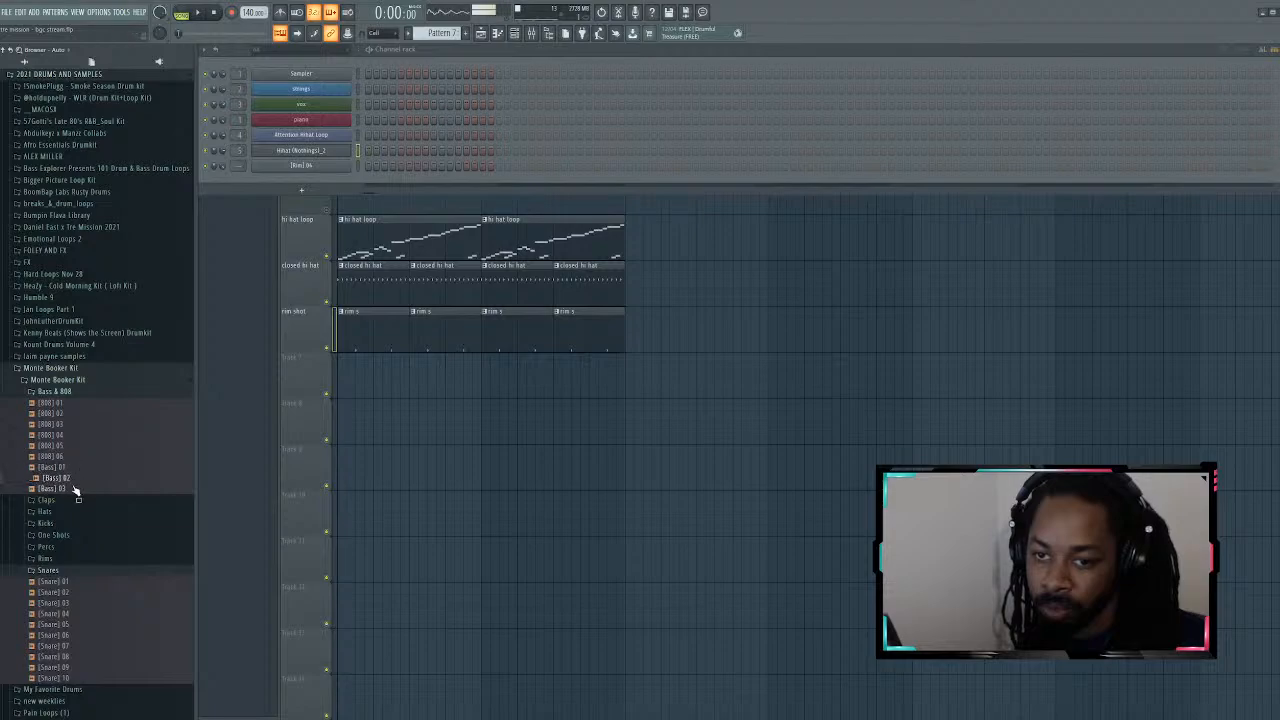
left_click(74, 490)
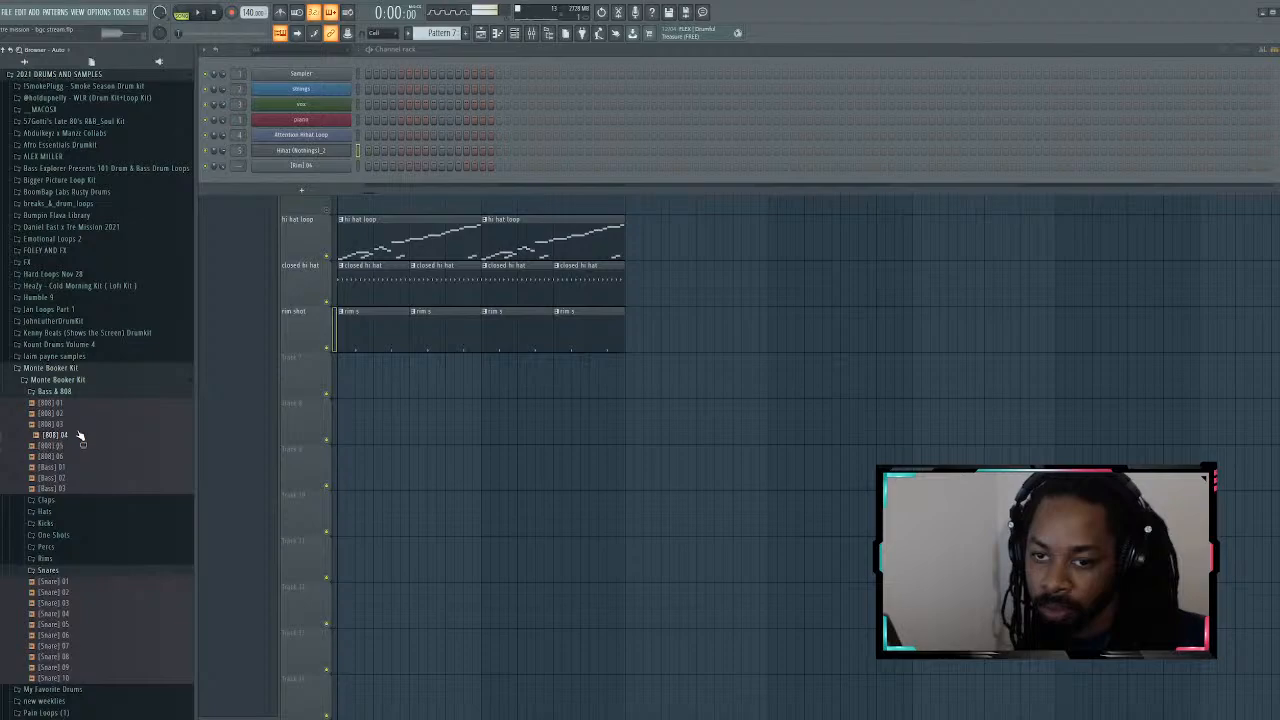
key("space")
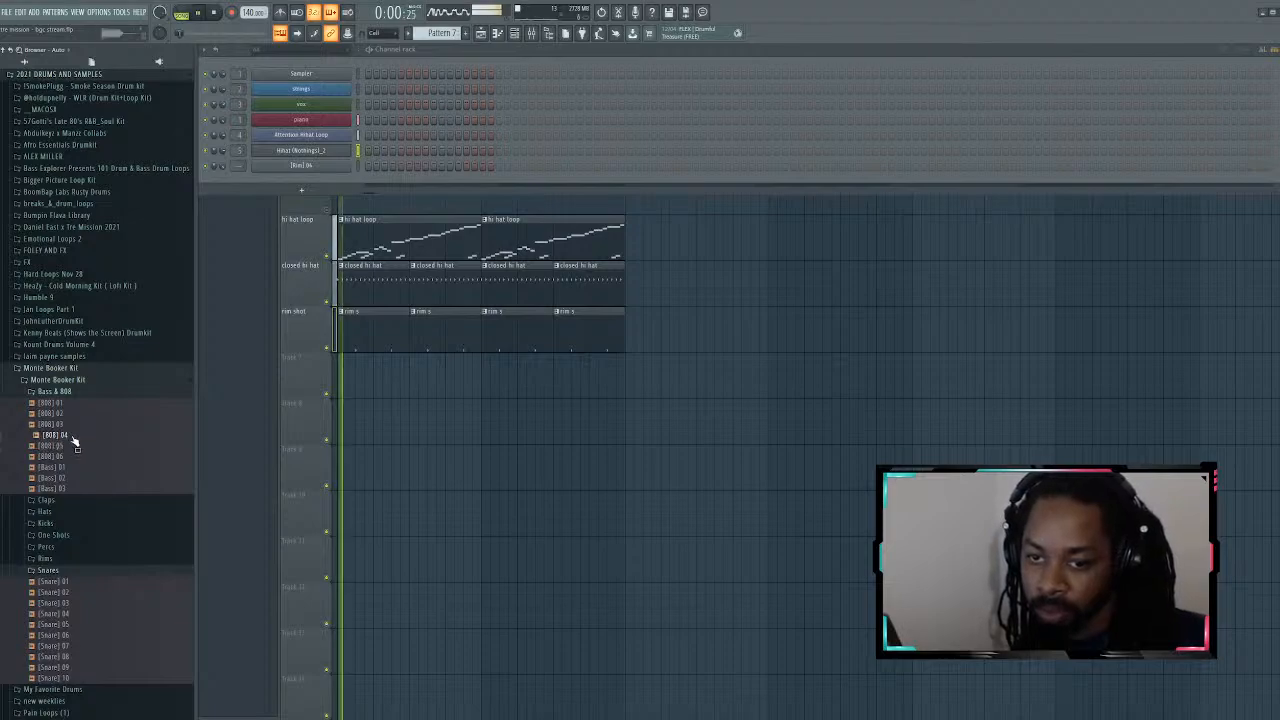
left_click(72, 446)
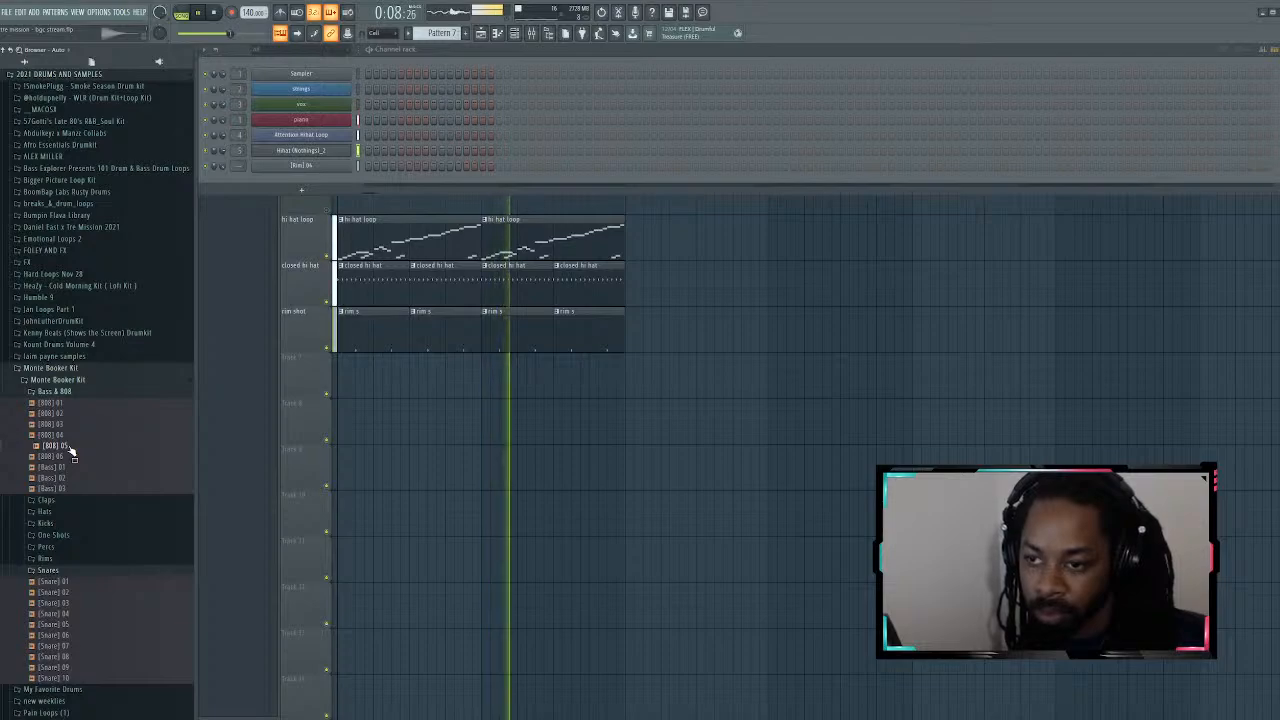
key("space")
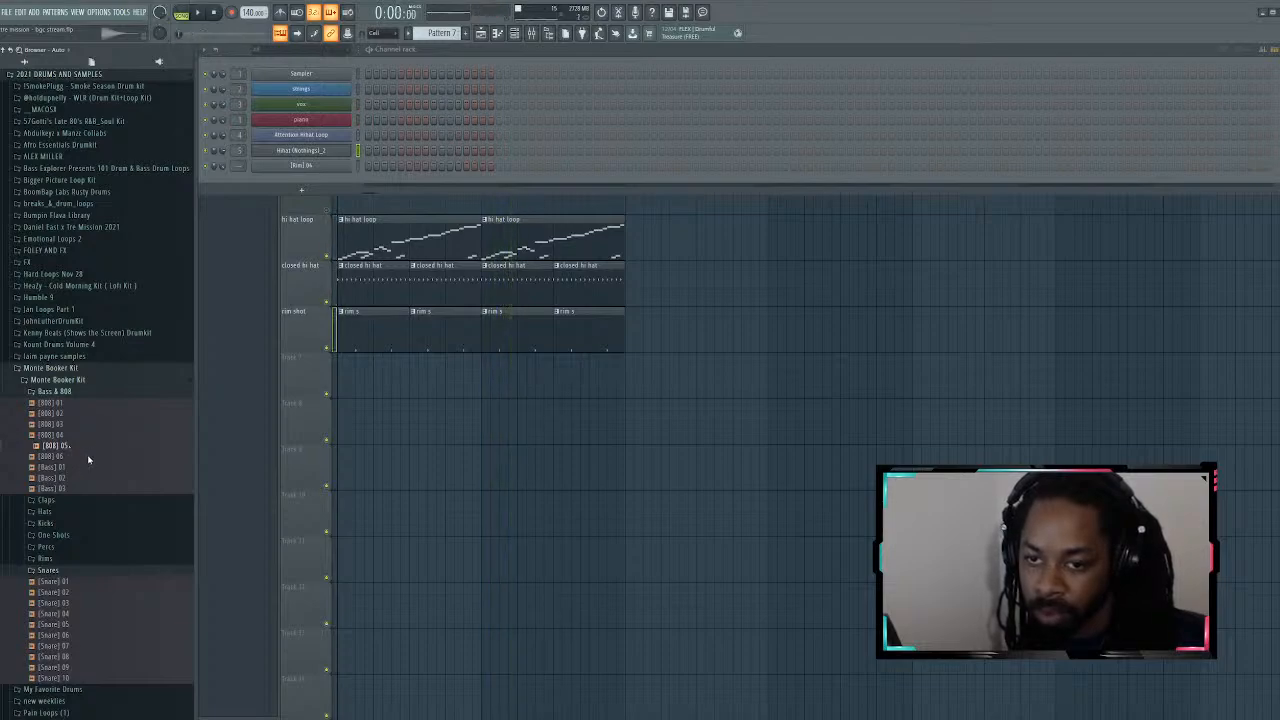
Step: Load the [808] 05 sample as a new channel below the rim channel, replay the arrangement and reselect Pattern 7
left_click_drag(60, 446, 301, 180)
key("space")
left_click(446, 52)
scroll(437, 33, "up", 2)
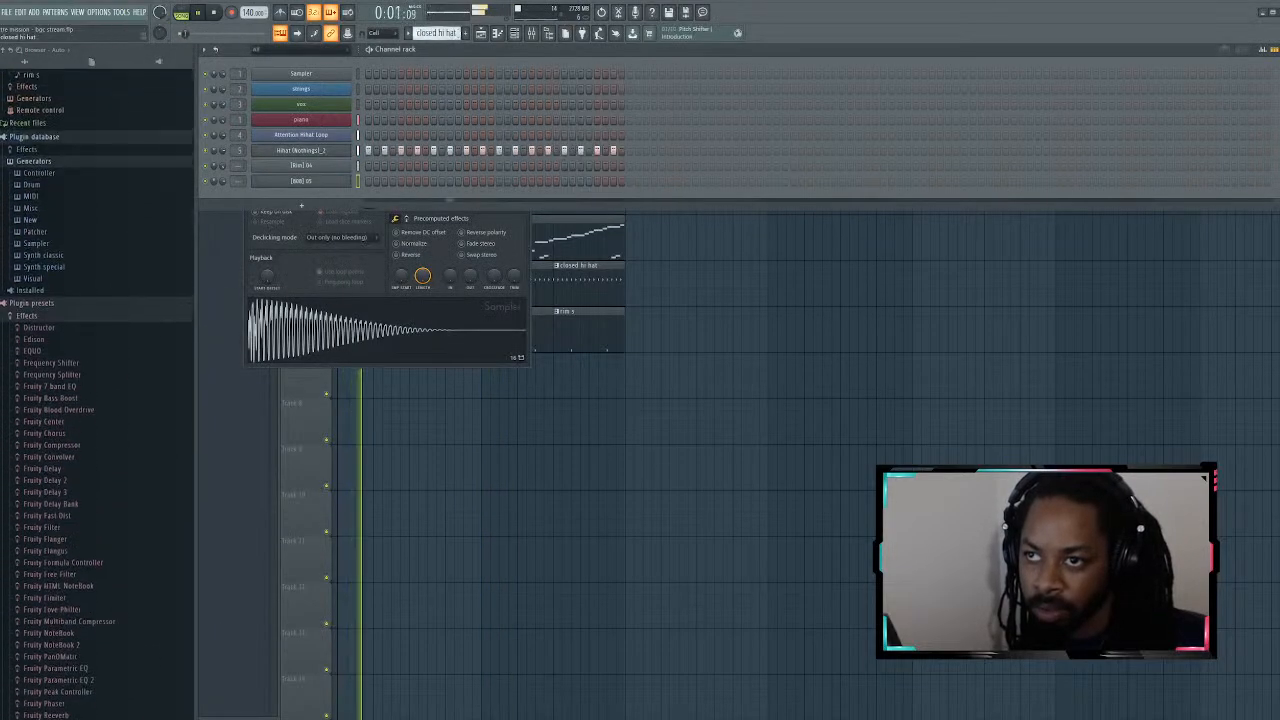
scroll(437, 33, "down", 2)
Step: Stop playback, place Pattern 7 at the start of Track 7 in the playlist and return to the channel rack
left_click(480, 36)
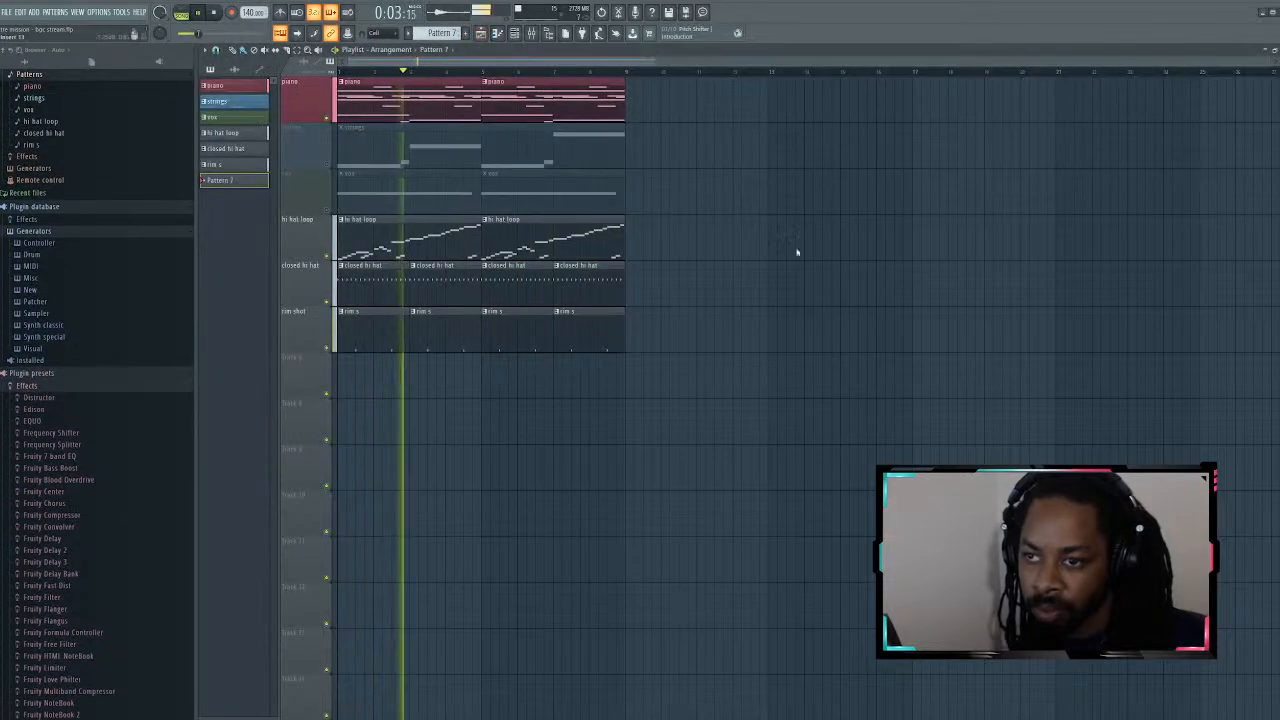
key("space")
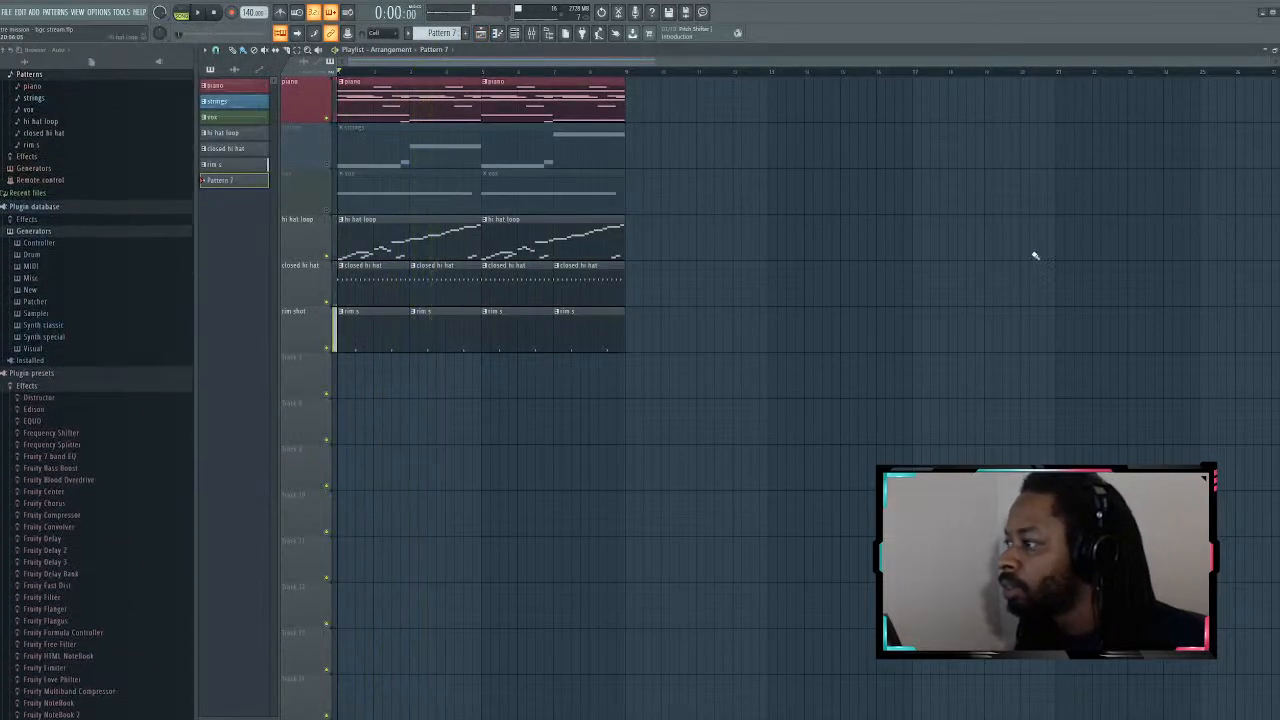
left_click(338, 384)
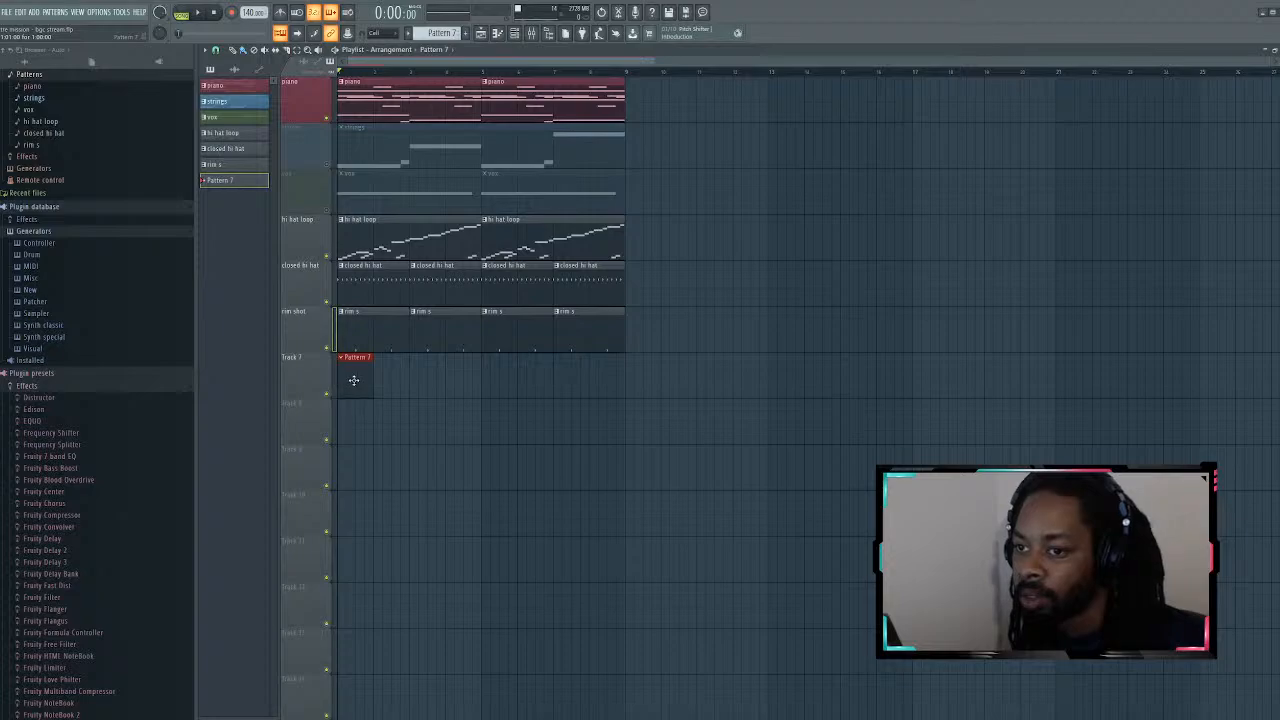
left_click(514, 34)
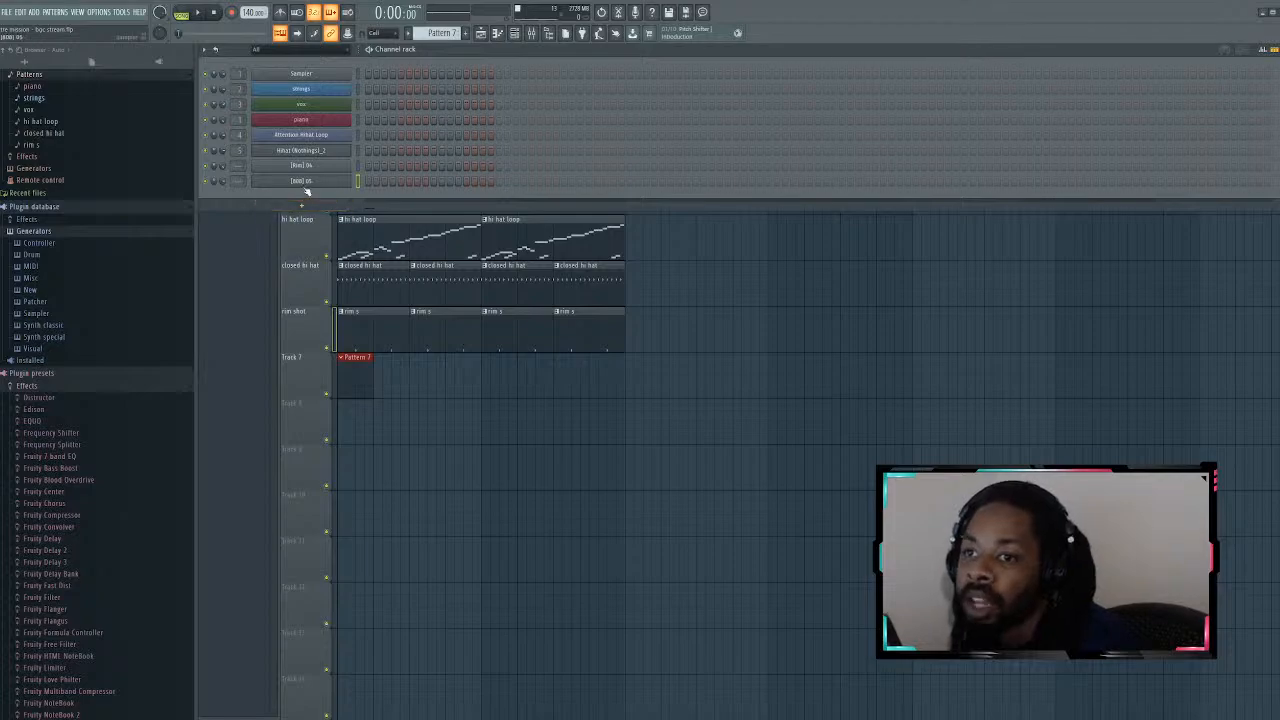
Step: Audition several samples in the Monte Booker Kit's Snares folder
scroll(106, 354, "down", 15)
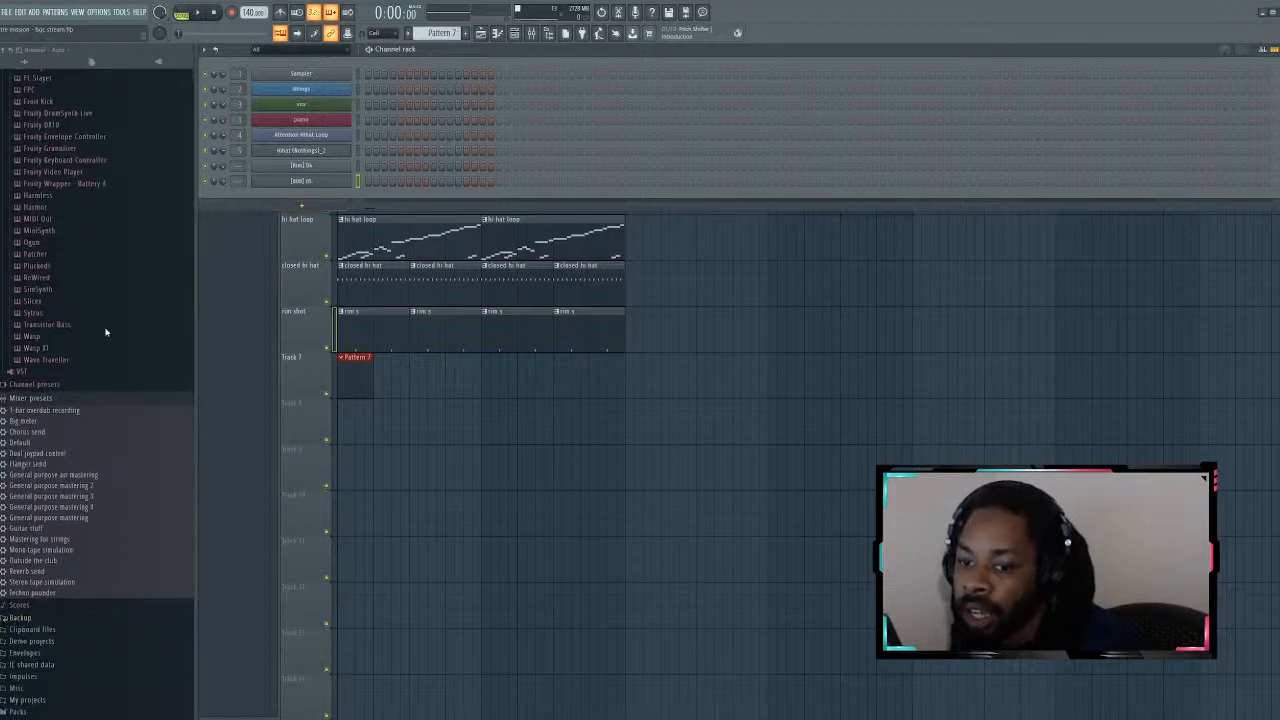
left_click(111, 298)
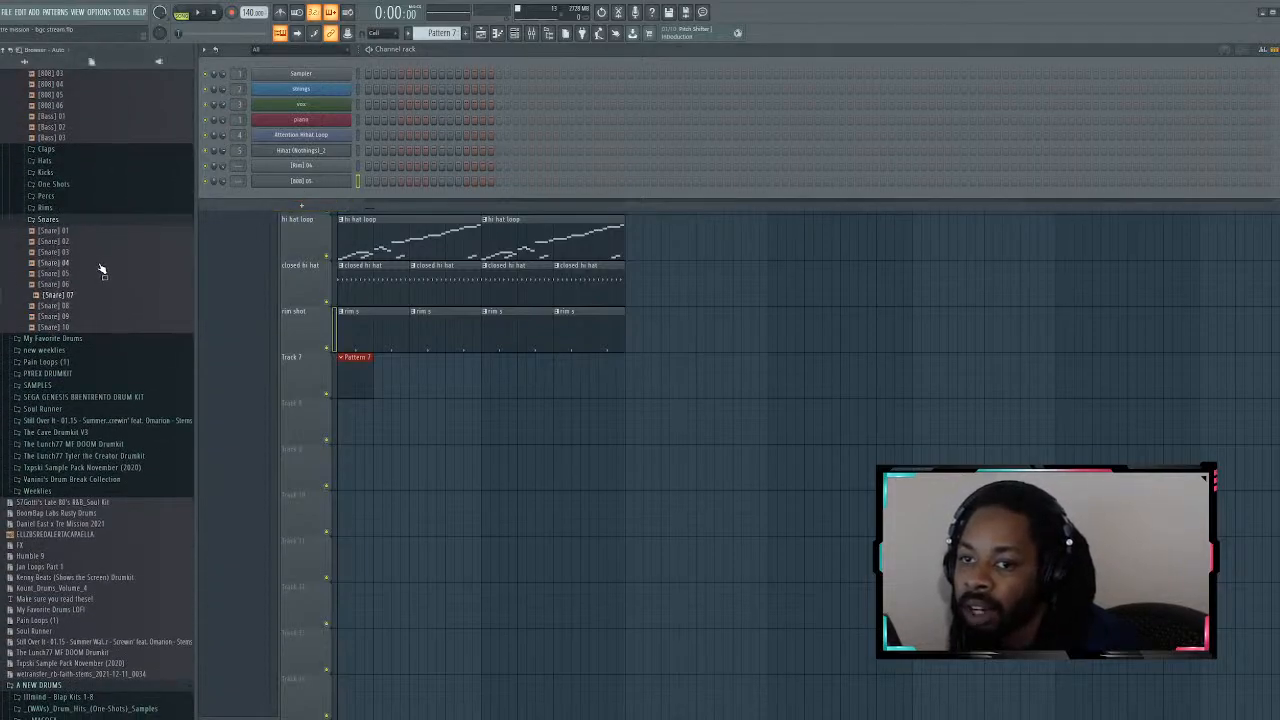
left_click(101, 264)
left_click(106, 242)
left_click(101, 254)
left_click(96, 276)
left_click(97, 295)
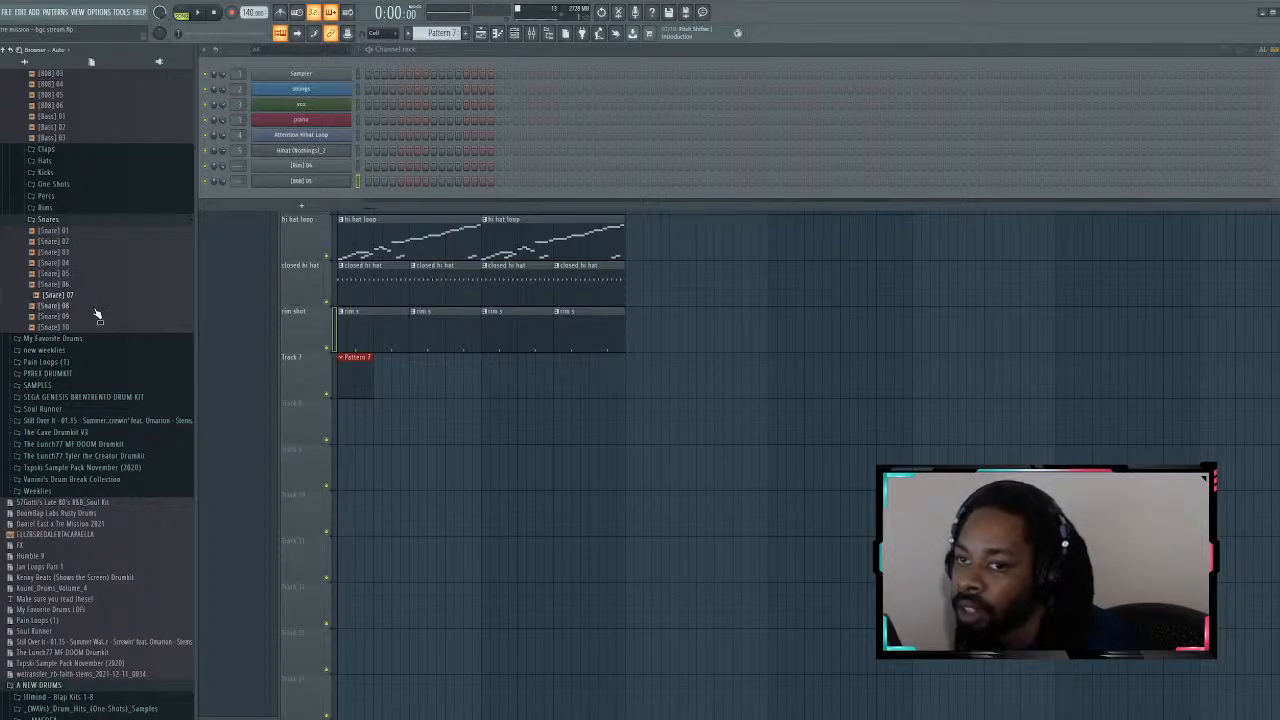
left_click(97, 306)
Step: Open the Monte Booker Kit's Rims folder, audition its samples and look through the surrounding drum folders
left_click(74, 209)
left_click(73, 230)
left_click(74, 251)
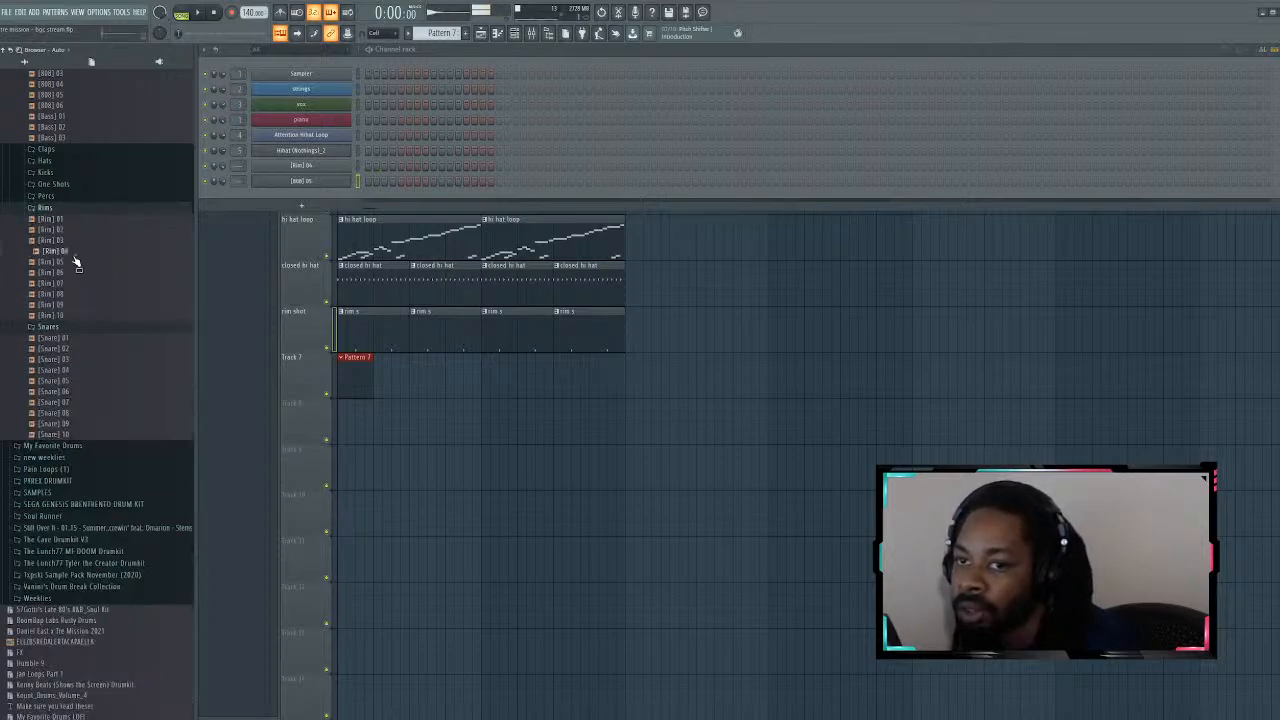
left_click(70, 294)
left_click(72, 314)
left_click(70, 304)
left_click(82, 262)
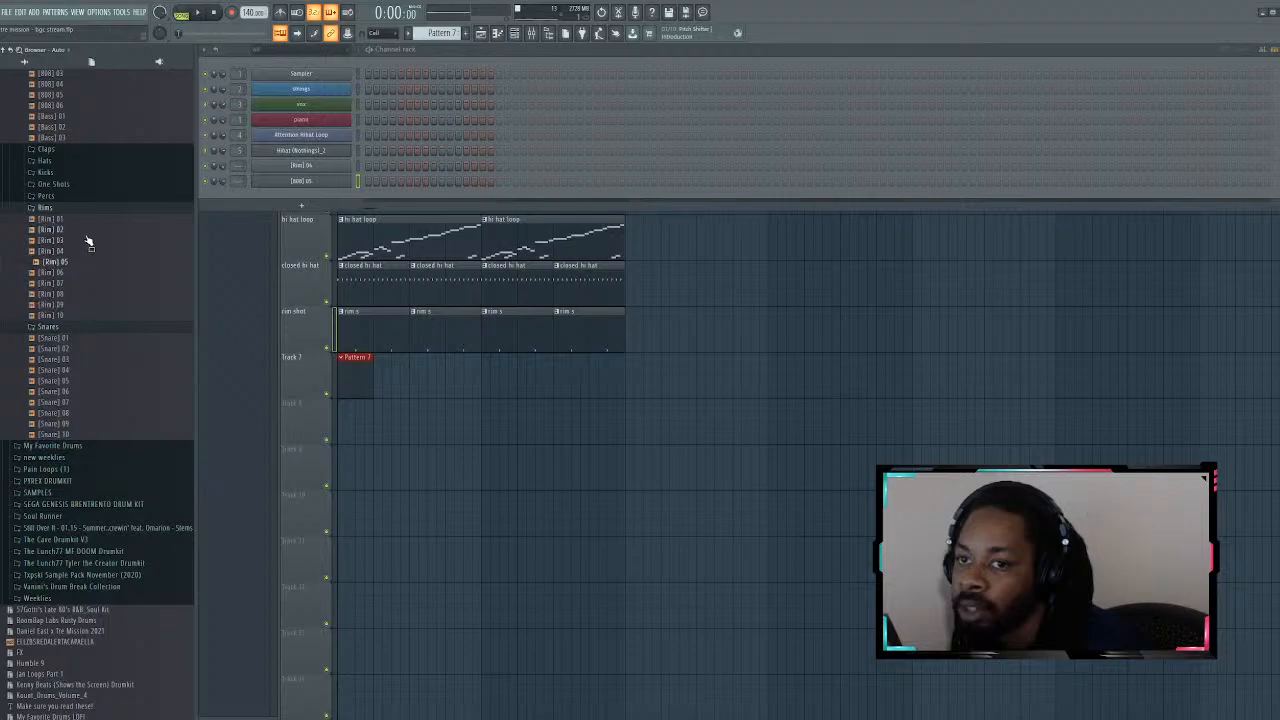
left_click(88, 230)
left_click(93, 220)
left_click(82, 241)
left_click(80, 251)
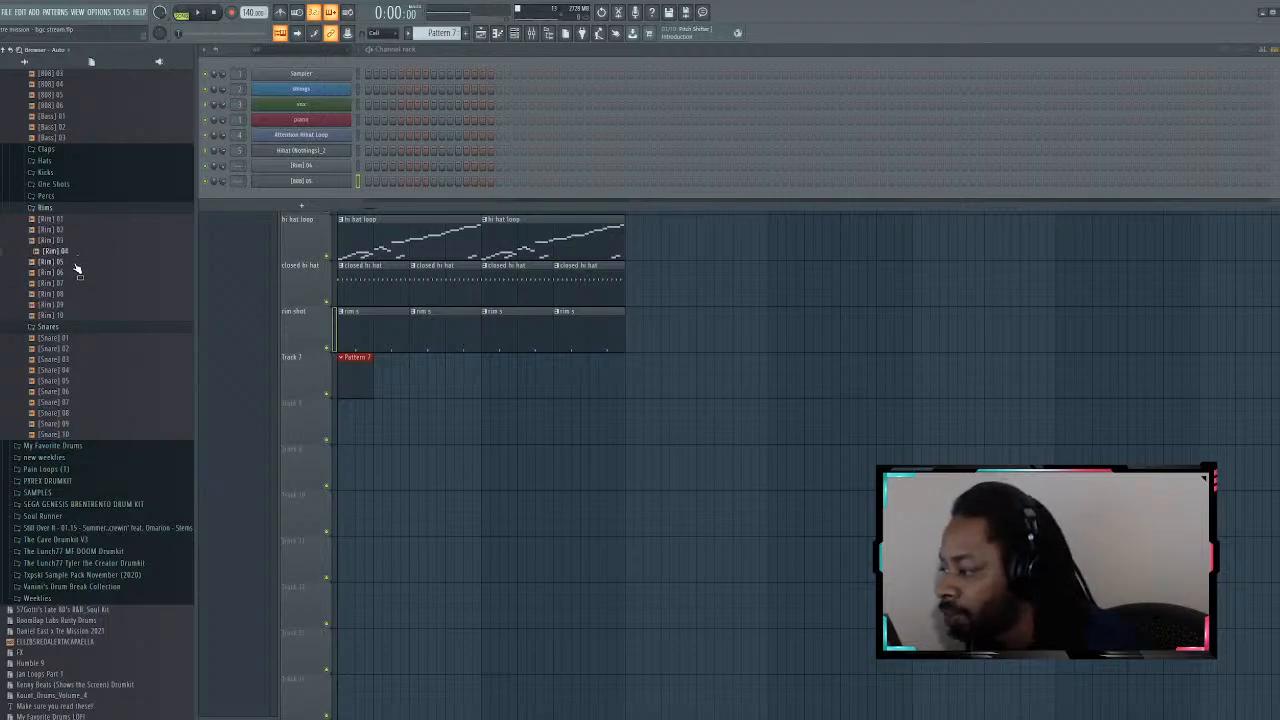
scroll(82, 262, "down", 15)
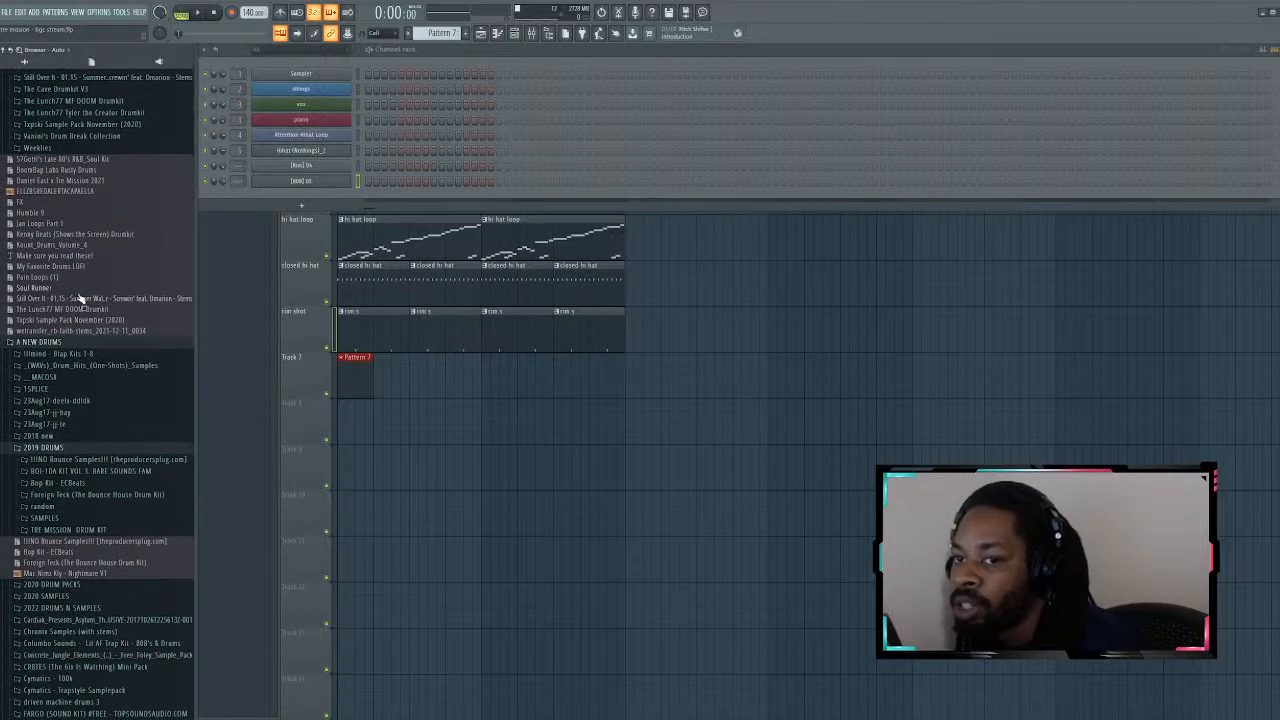
scroll(71, 300, "up", 12)
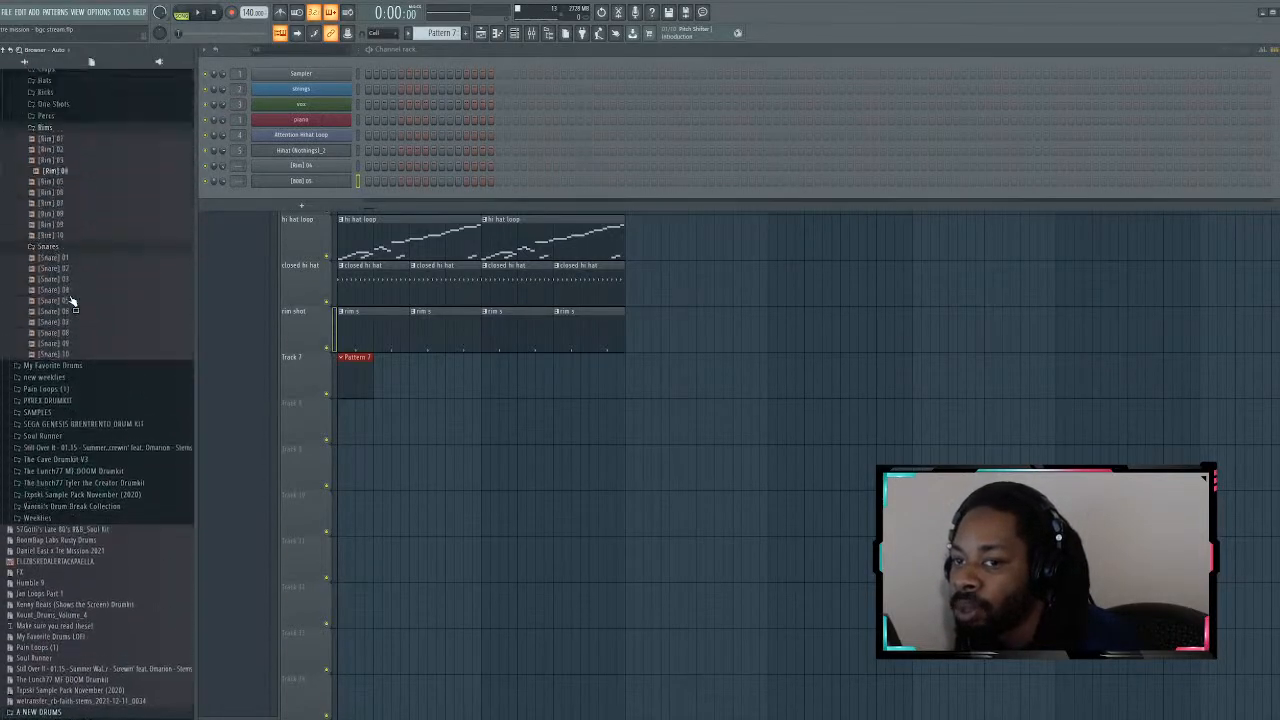
scroll(69, 306, "down", 2)
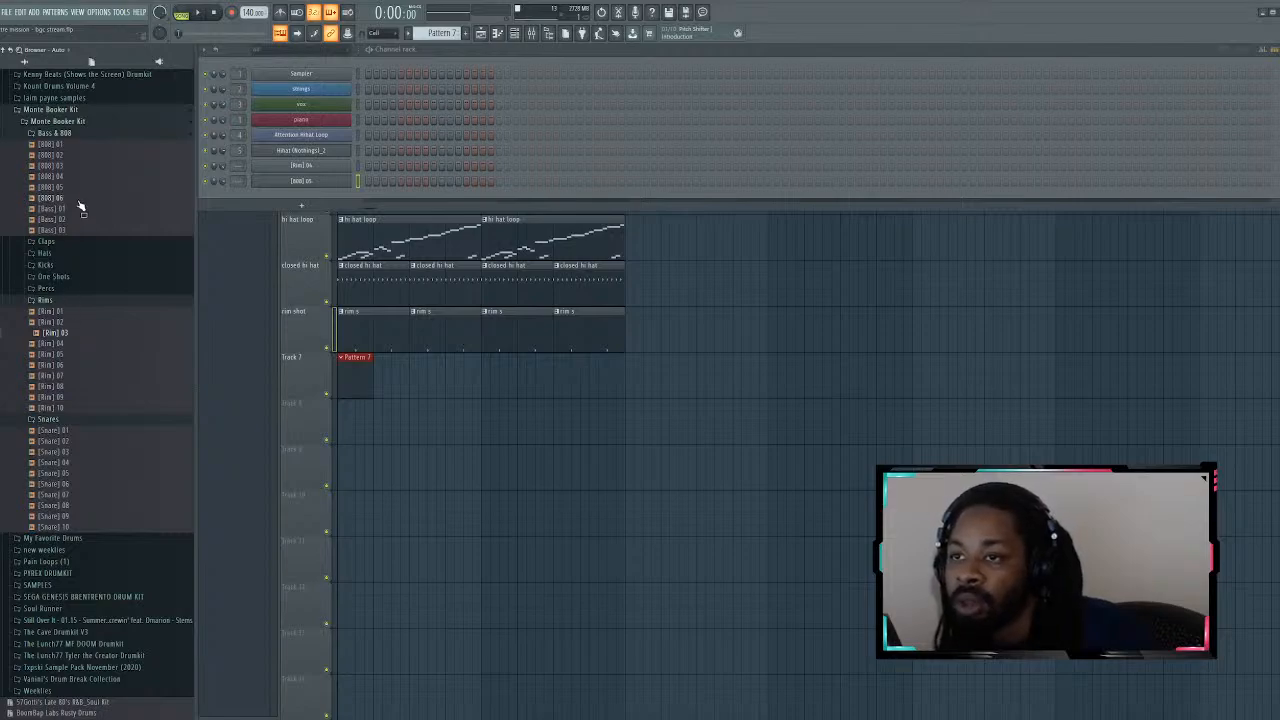
Step: Collapse the Bass & 808 folder, replay the arrangement briefly and open the [808] 05 channel's piano roll for Pattern 7
left_click(79, 135)
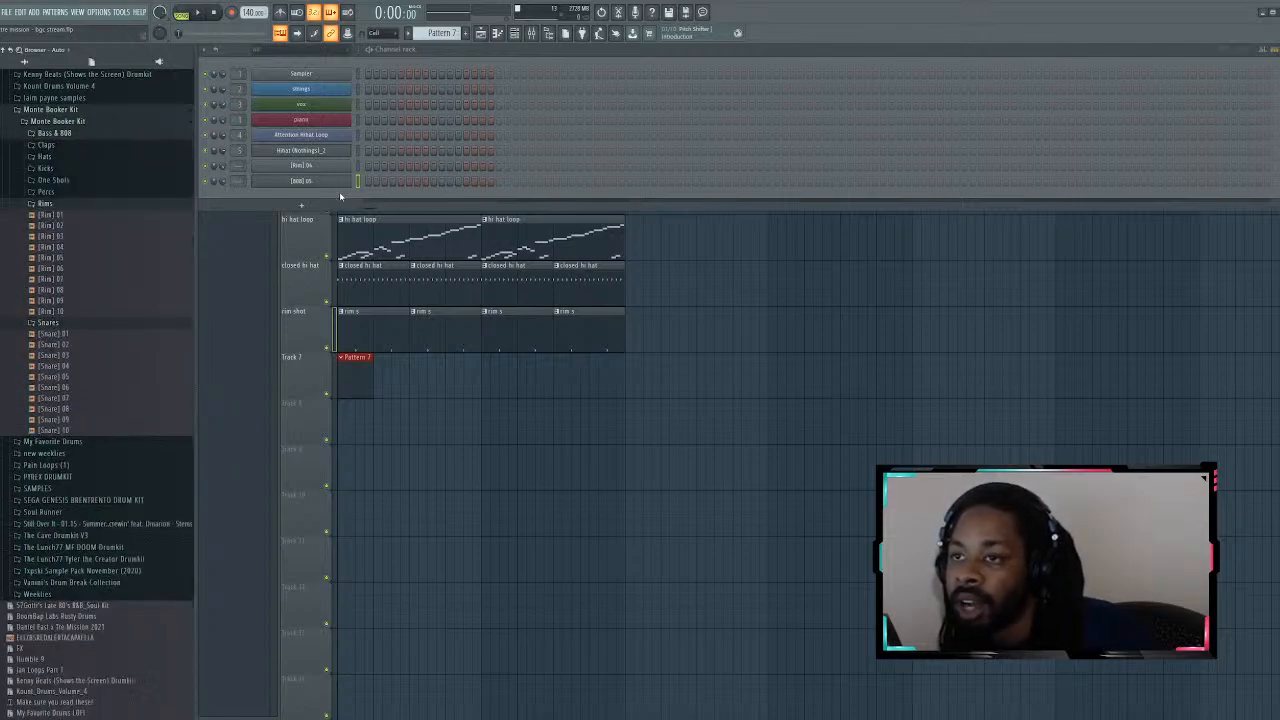
key("space")
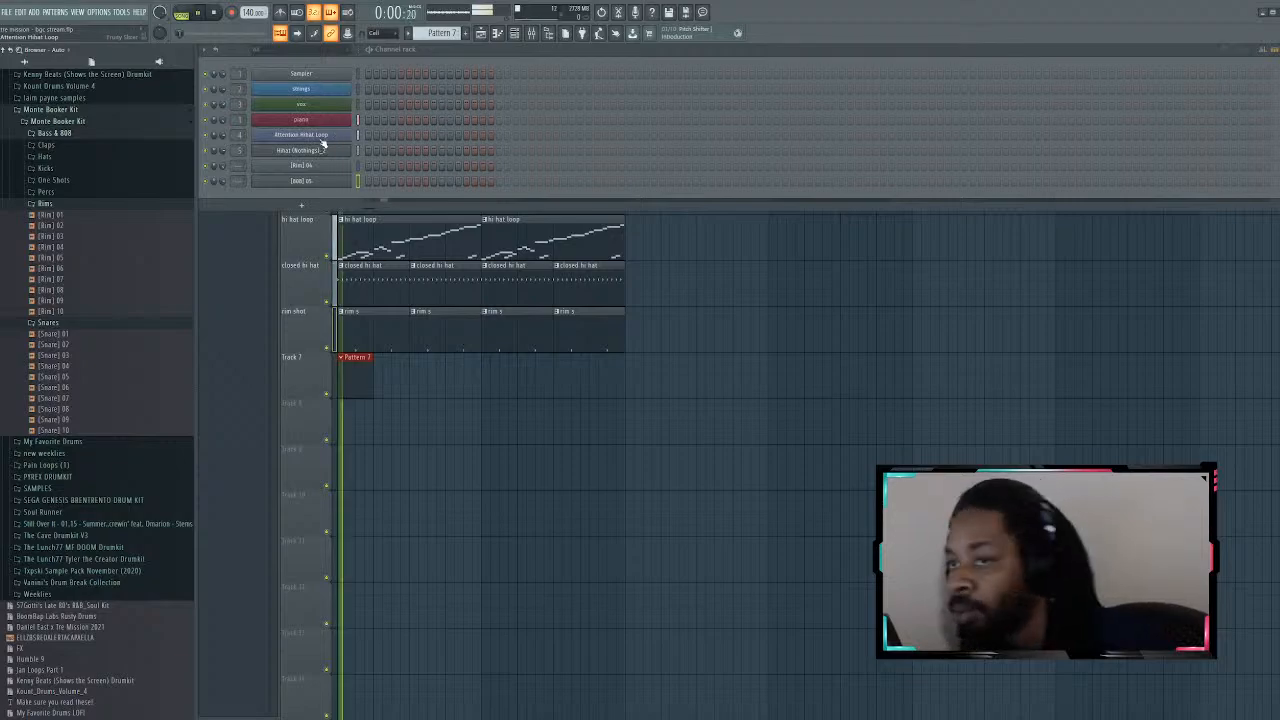
key("space")
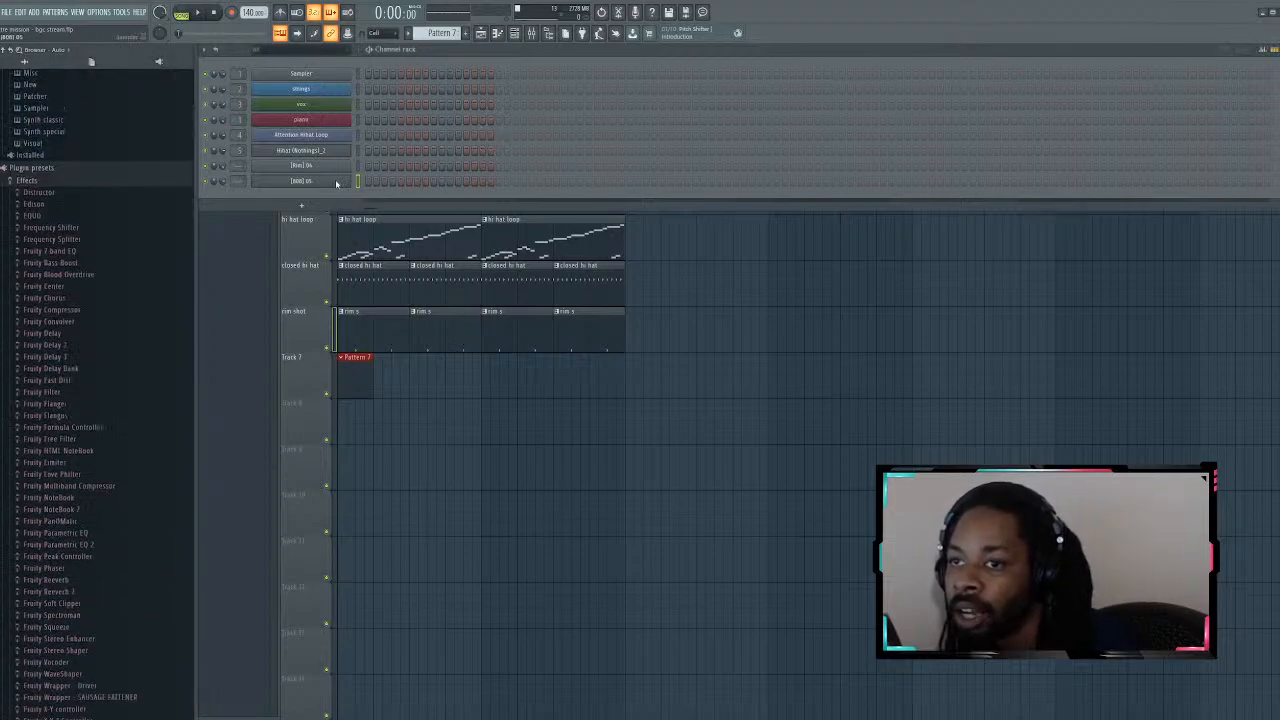
left_click(359, 177)
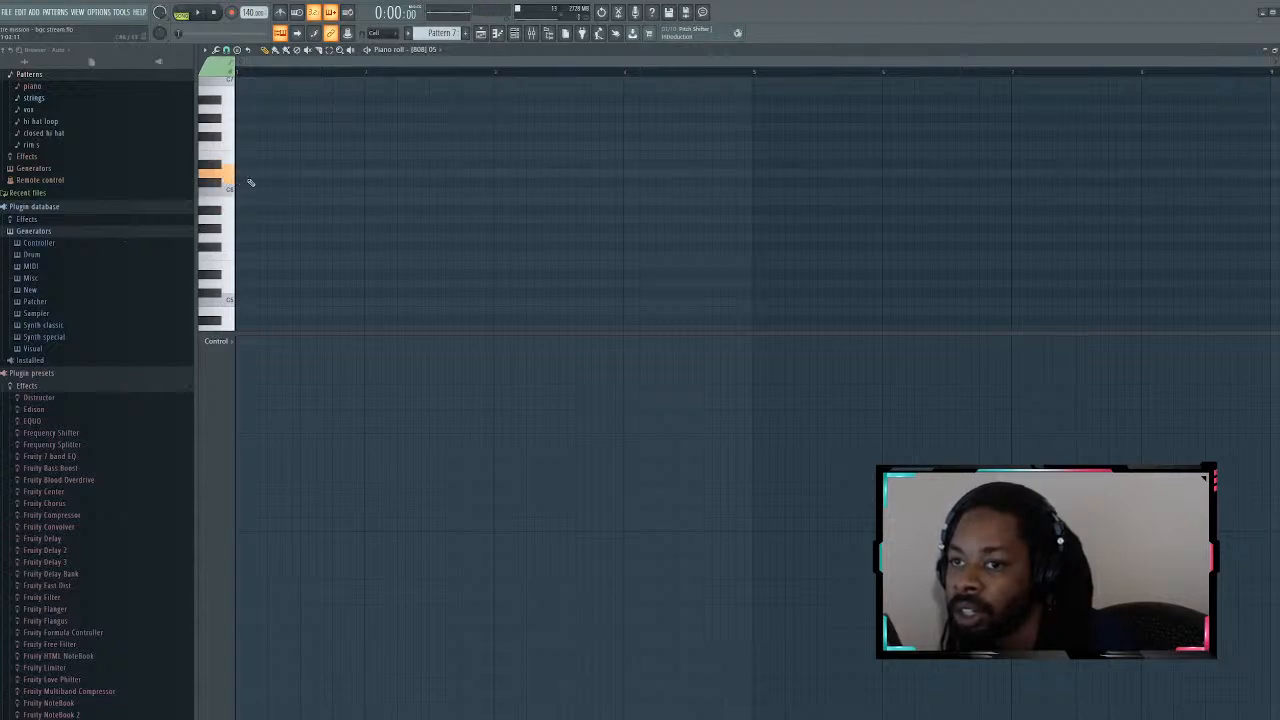
scroll(250, 182, "up", 2)
mouse_move(240, 217)
left_mouse_down()
mouse_move(239, 191)
mouse_move(241, 202)
mouse_move(300, 203)
left_mouse_up()
key("space")
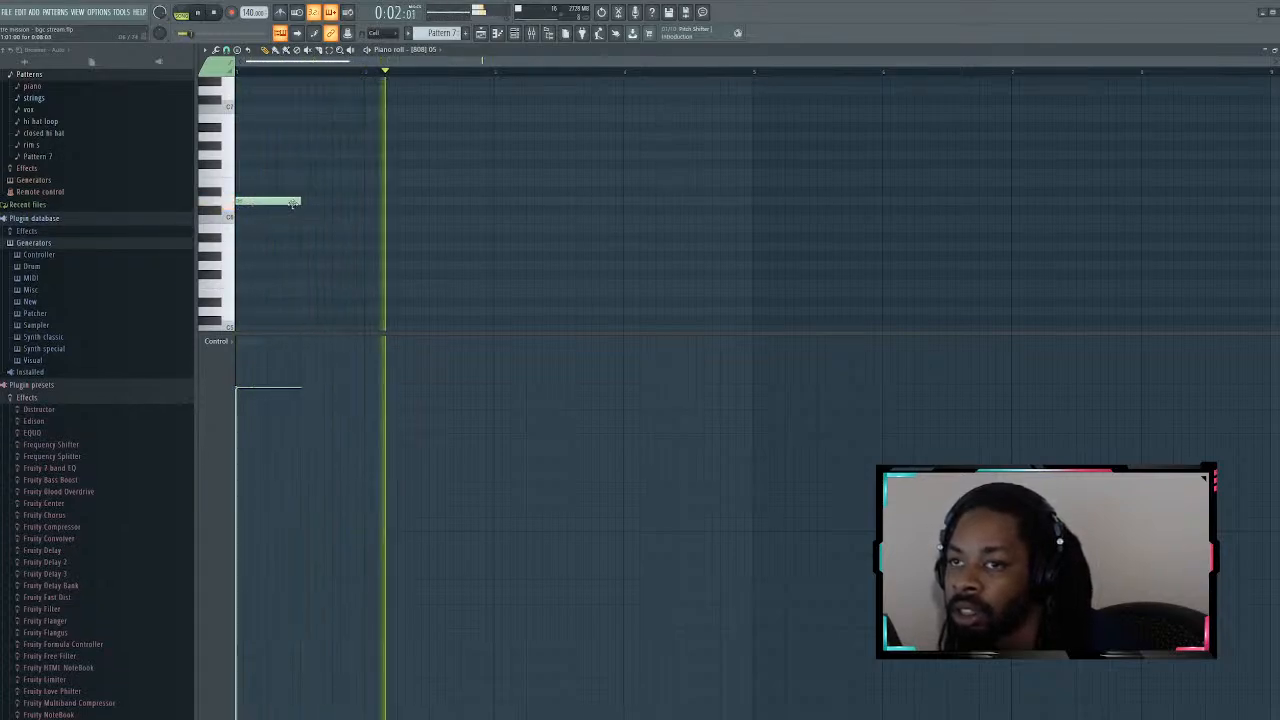
key("ctrl+z")
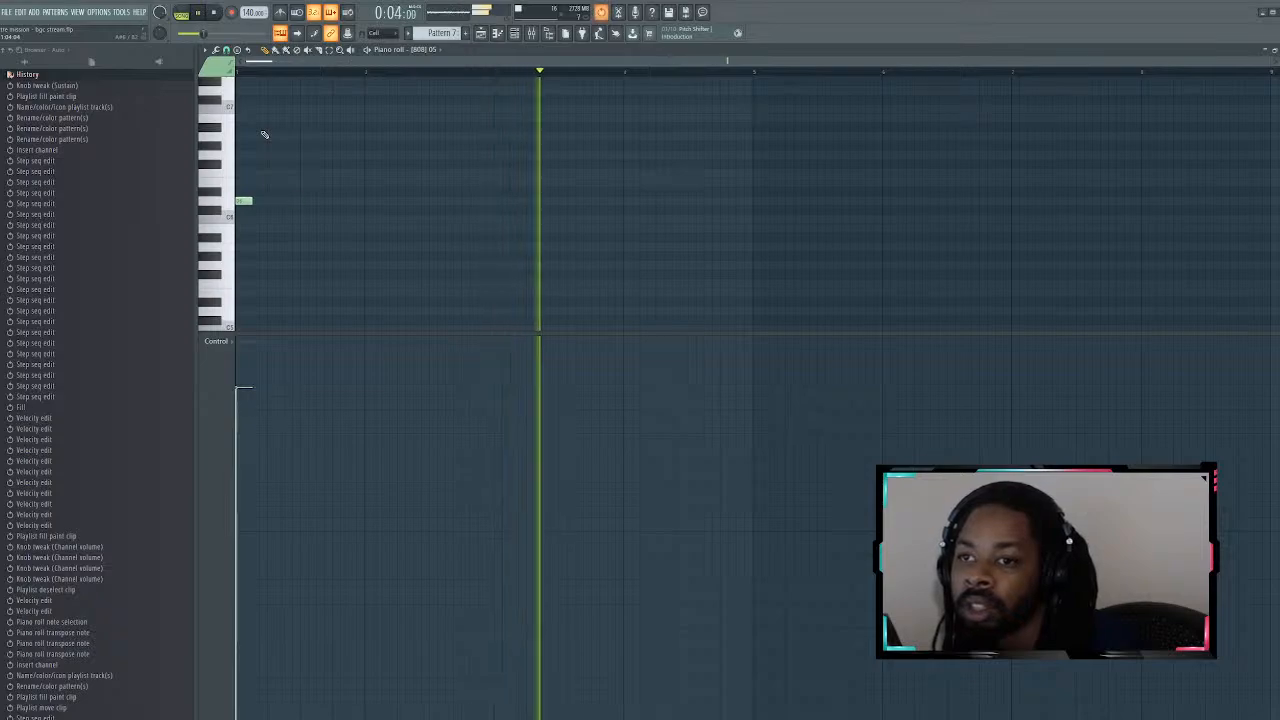
right_click(245, 200)
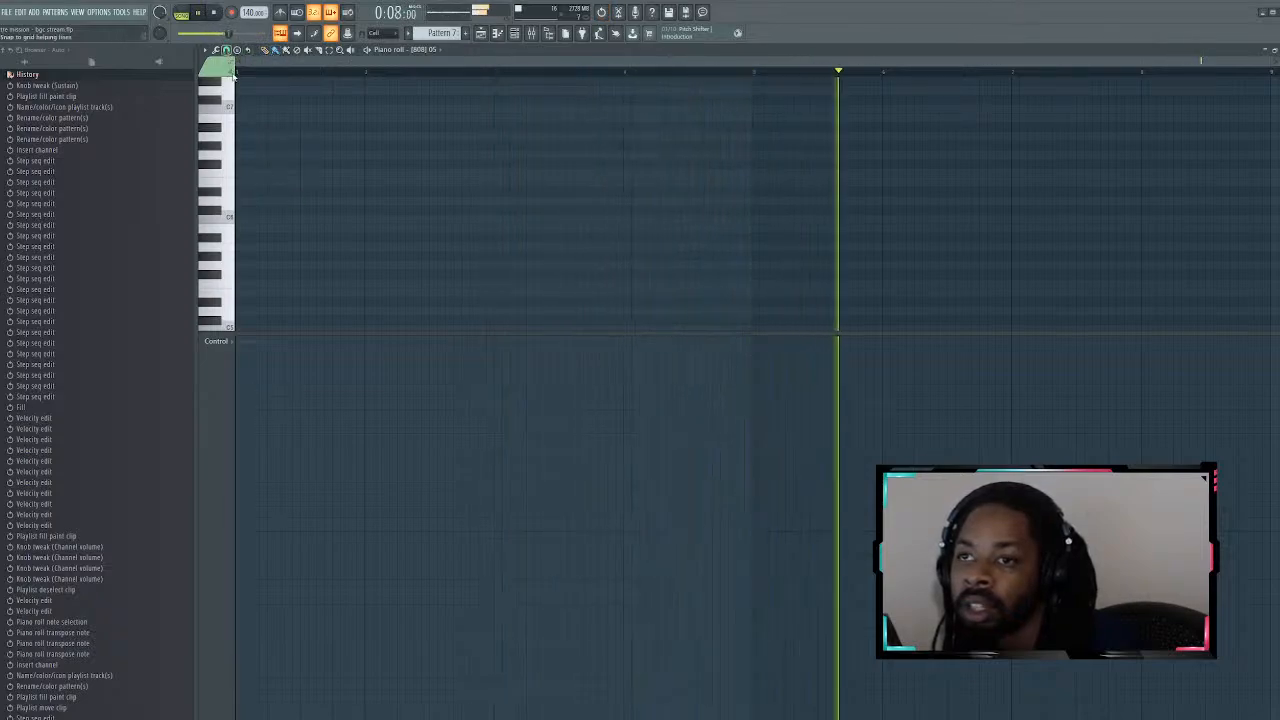
key("space")
Step: Draw a D note at the start of the 808 pattern, make it one bar long and play it back
left_click(248, 201)
left_click_drag(250, 201, 279, 194)
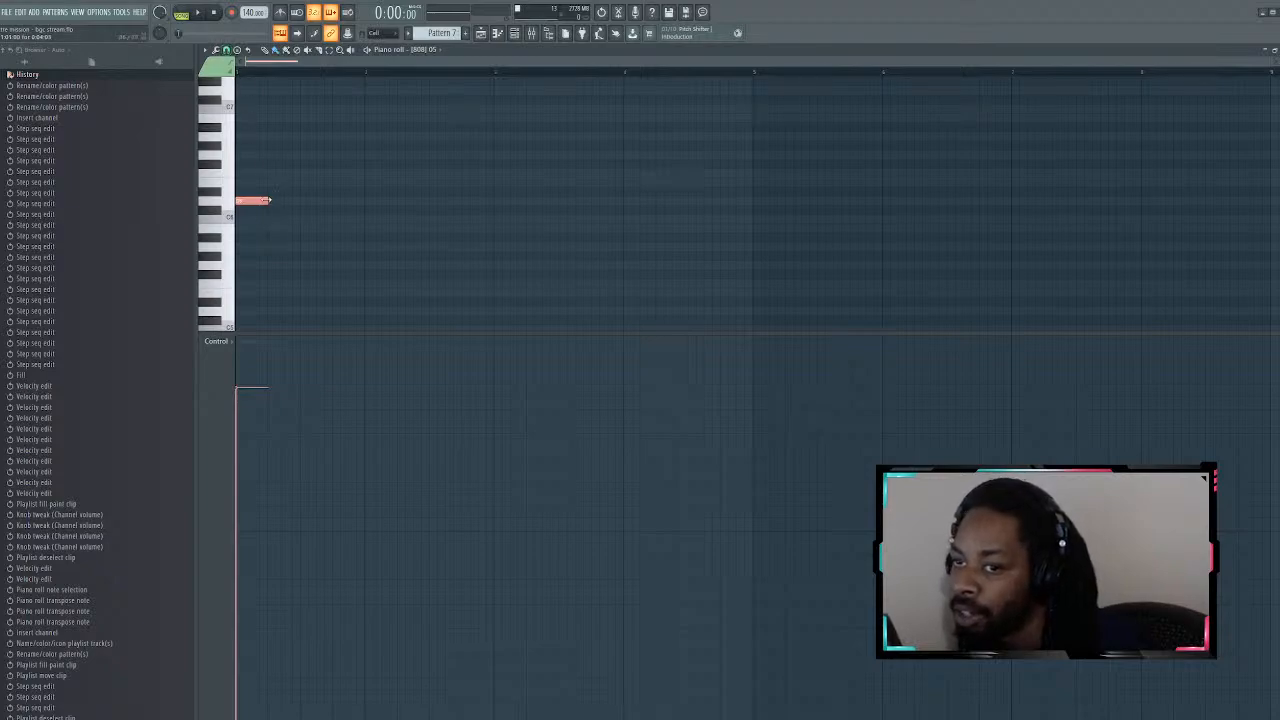
left_click_drag(268, 201, 632, 209)
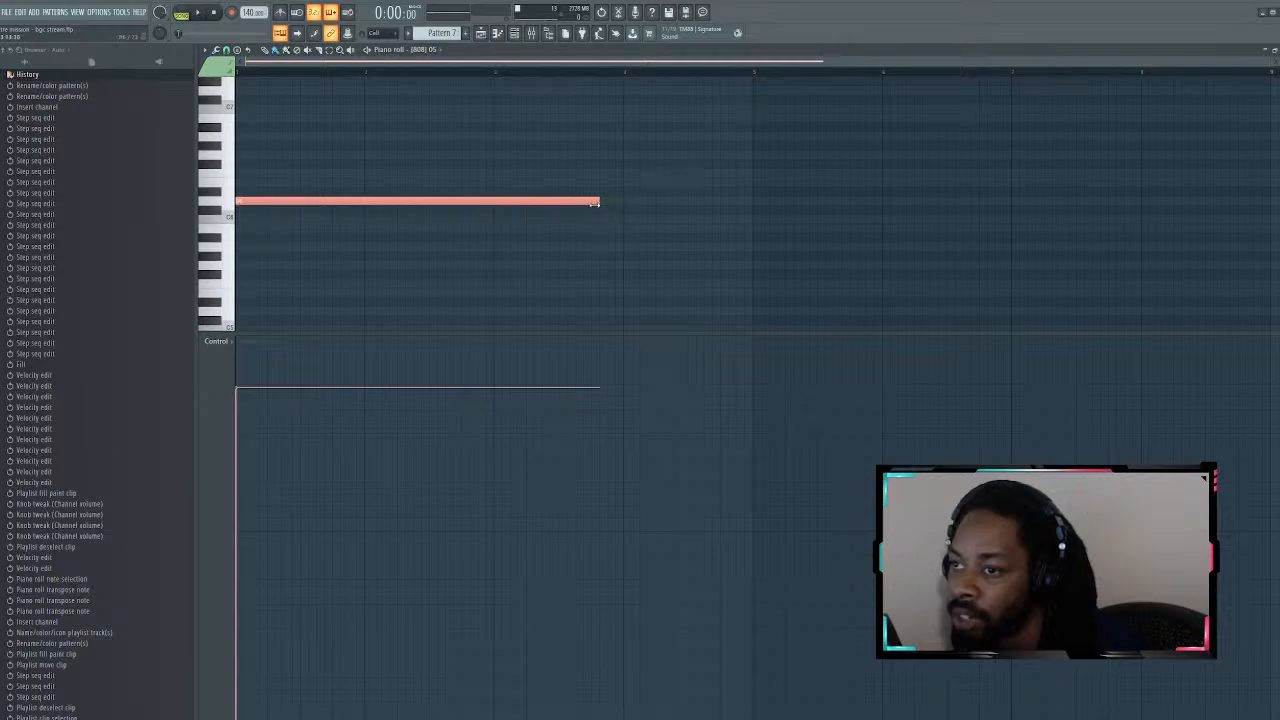
left_click_drag(572, 201, 352, 198)
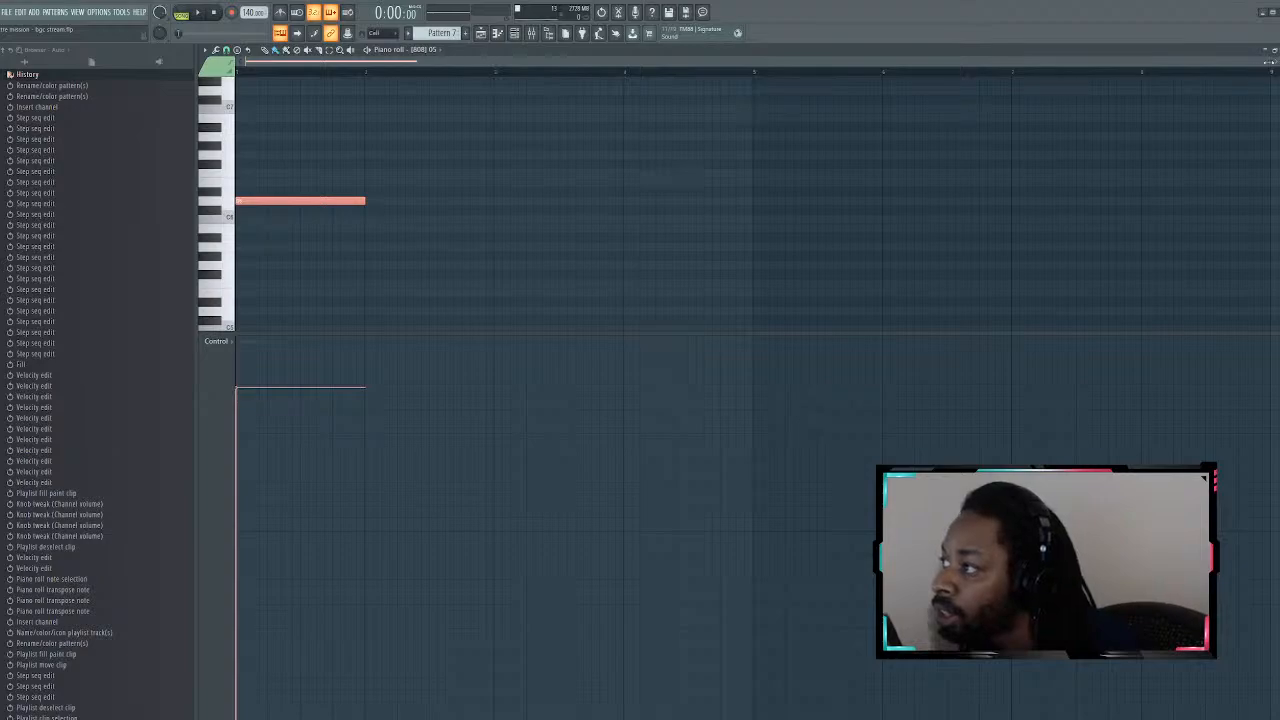
scroll(243, 205, "up", 3)
mouse_move(243, 205)
left_mouse_down()
mouse_move(295, 200)
mouse_move(243, 200)
left_mouse_up()
mouse_move(611, 201)
left_mouse_down()
mouse_move(457, 201)
mouse_move(608, 207)
left_mouse_up()
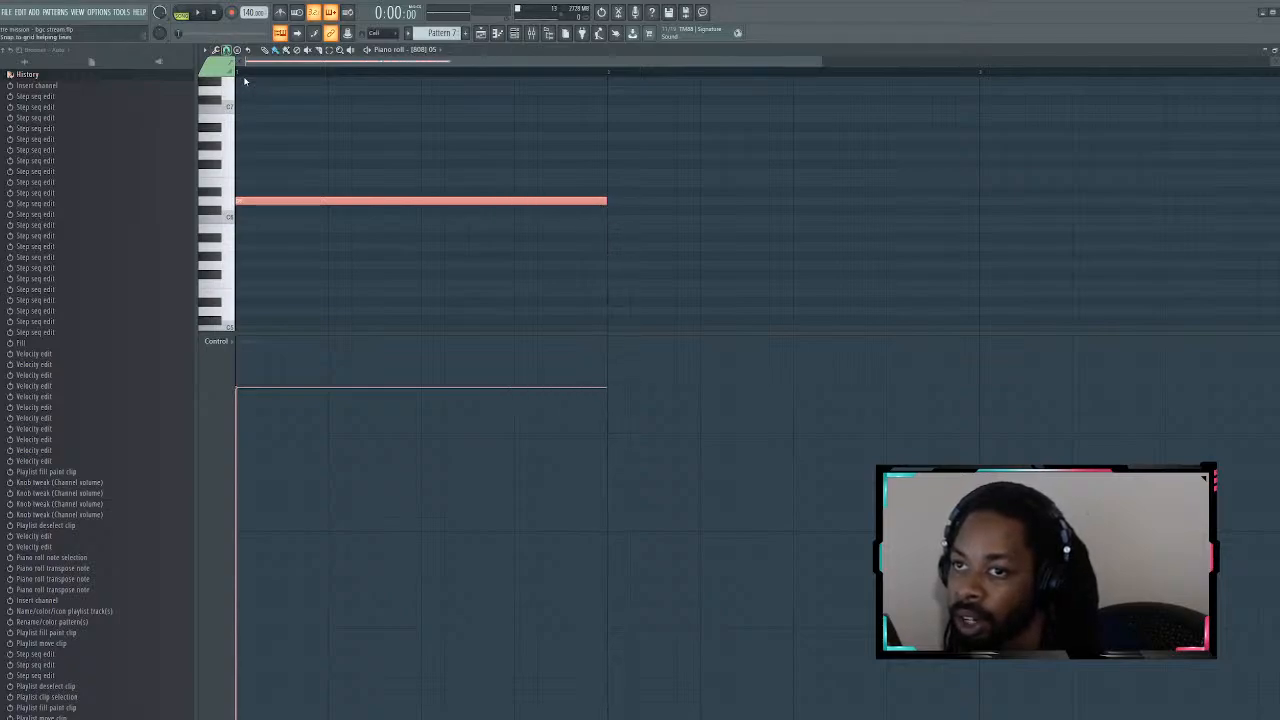
left_click_drag(611, 205, 451, 201)
key("space")
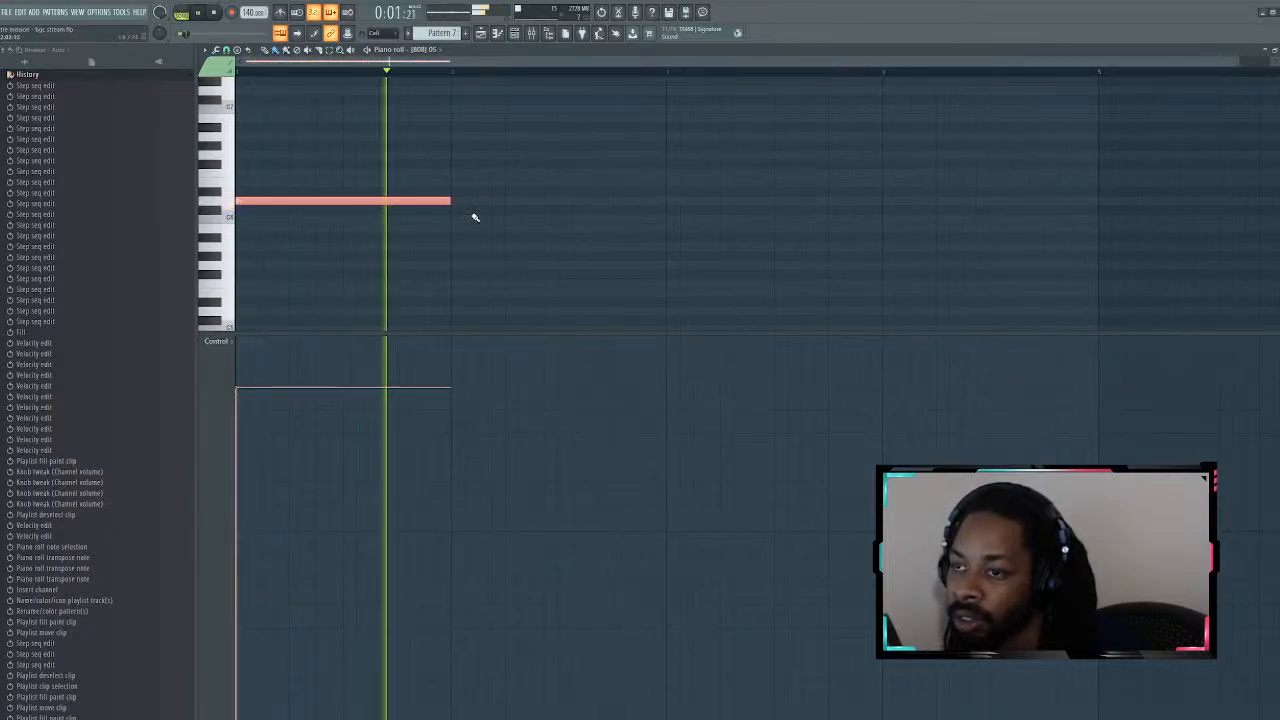
Step: Add a one-beat G# note on the last beat of bar 2, followed by a one-bar A note at bar 3
left_click(512, 203)
key("space")
left_click_drag(560, 212, 667, 248)
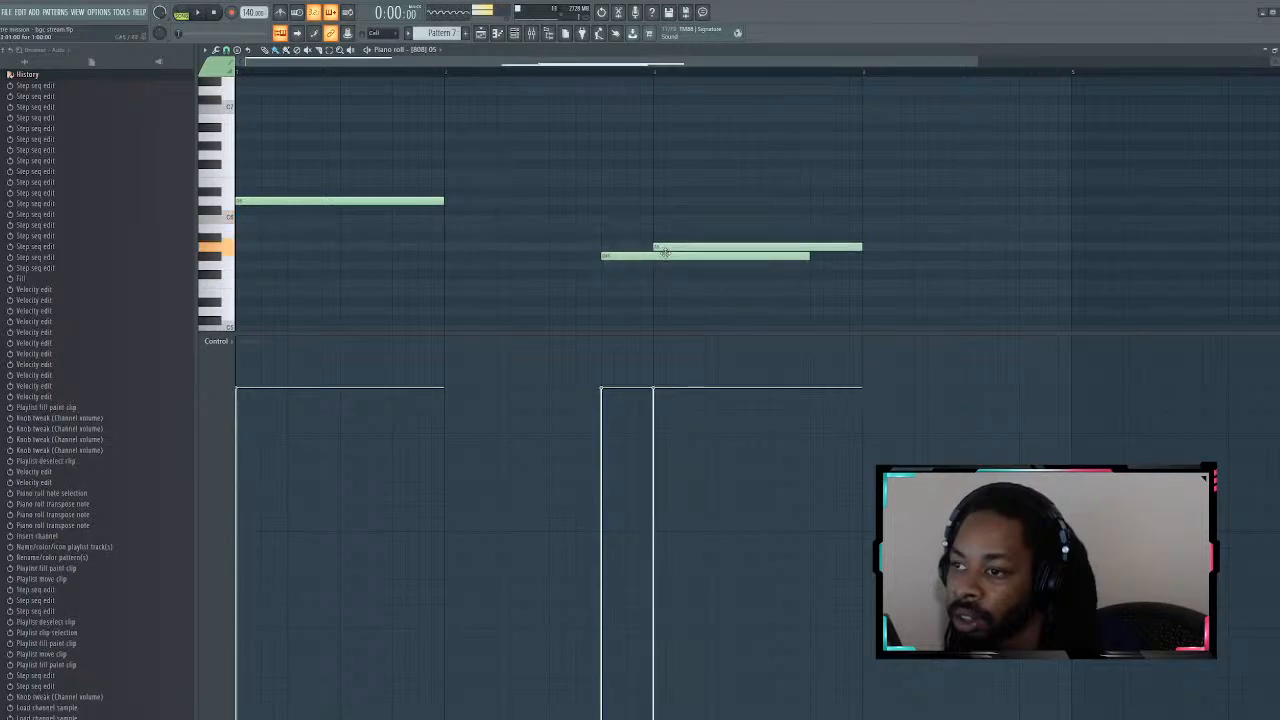
key("space")
left_click_drag(809, 256, 650, 258)
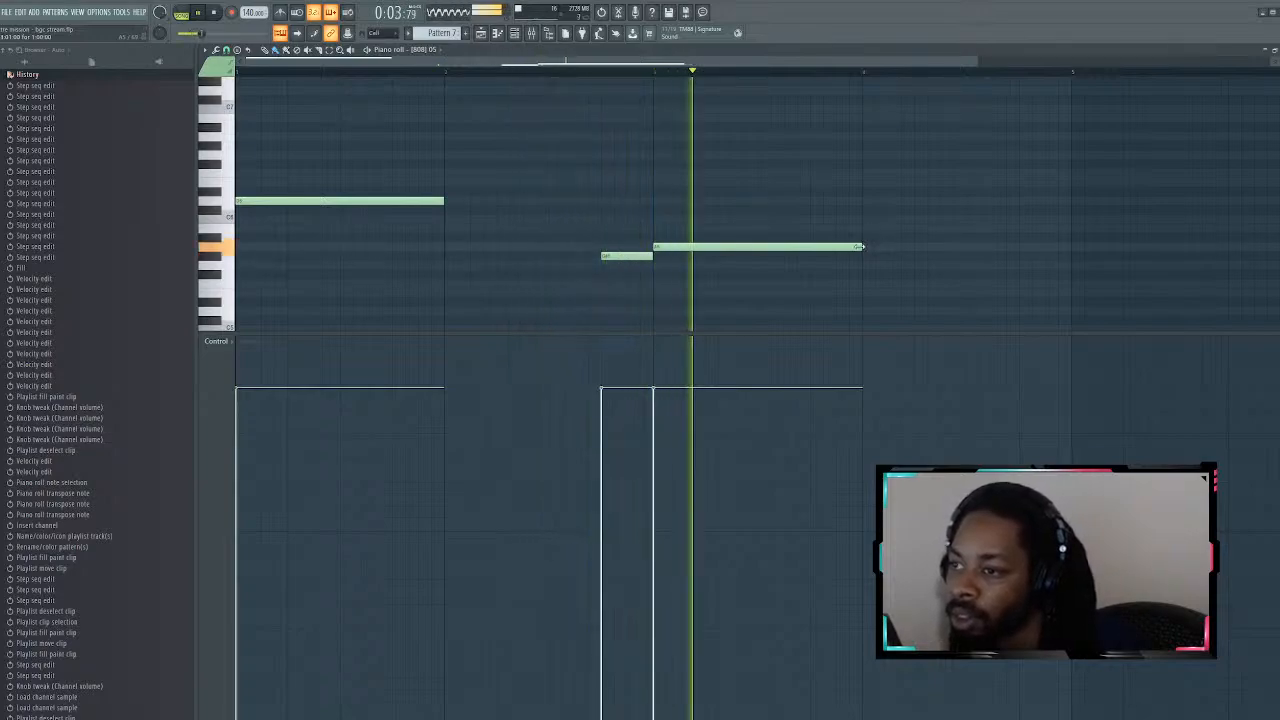
Step: Raise the bar 3 note to A# and the short note before it to A, checking the changes in playback
key("space")
left_click_drag(672, 246, 632, 258)
key("space")
key("space")
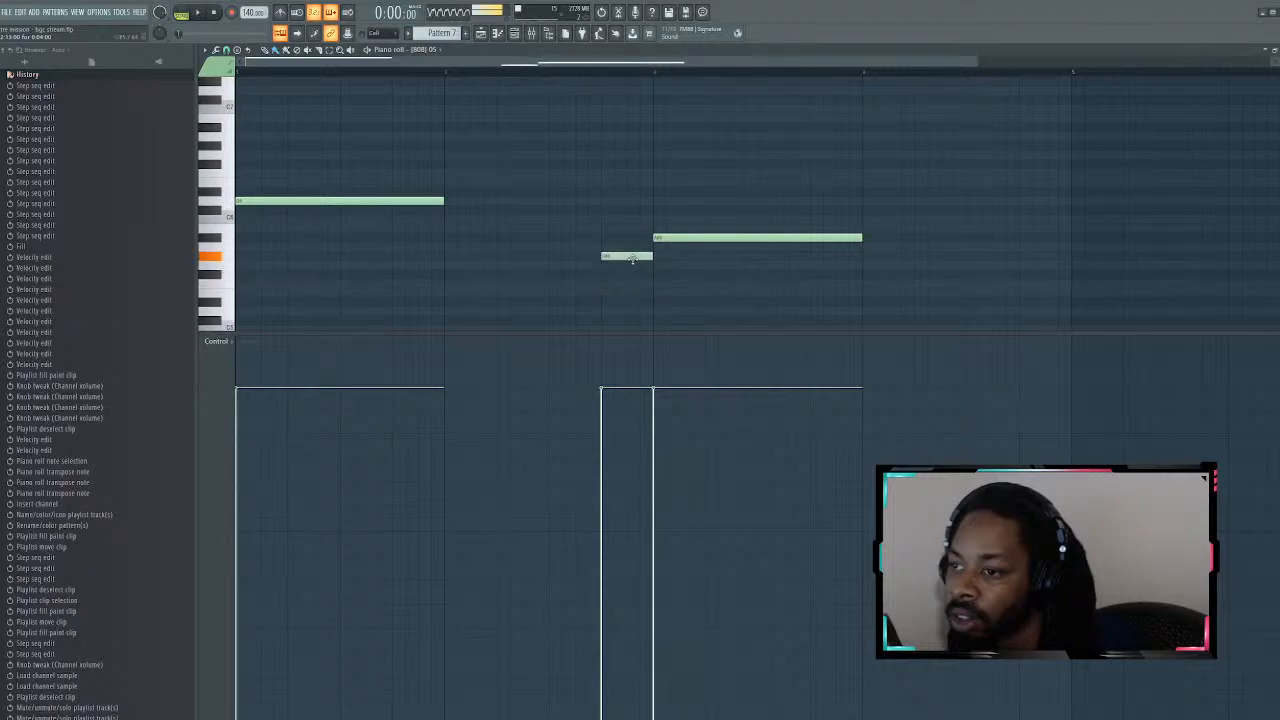
key("space")
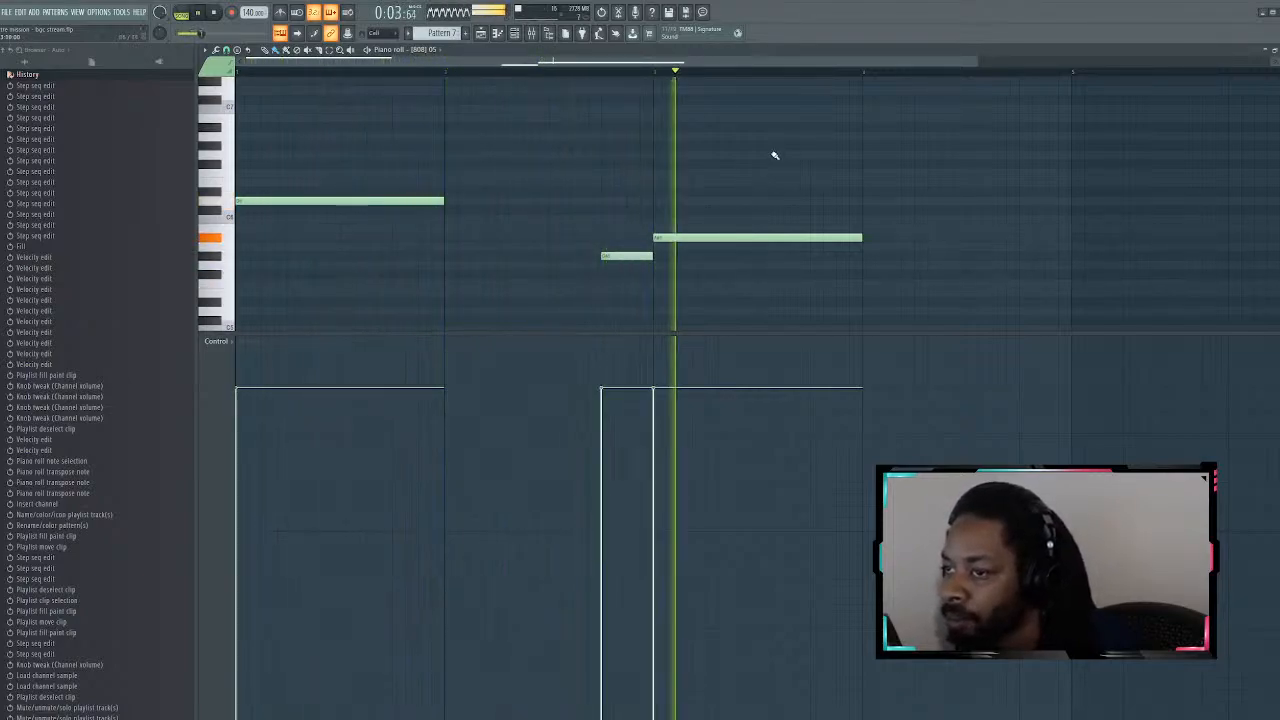
left_click_drag(638, 256, 638, 246)
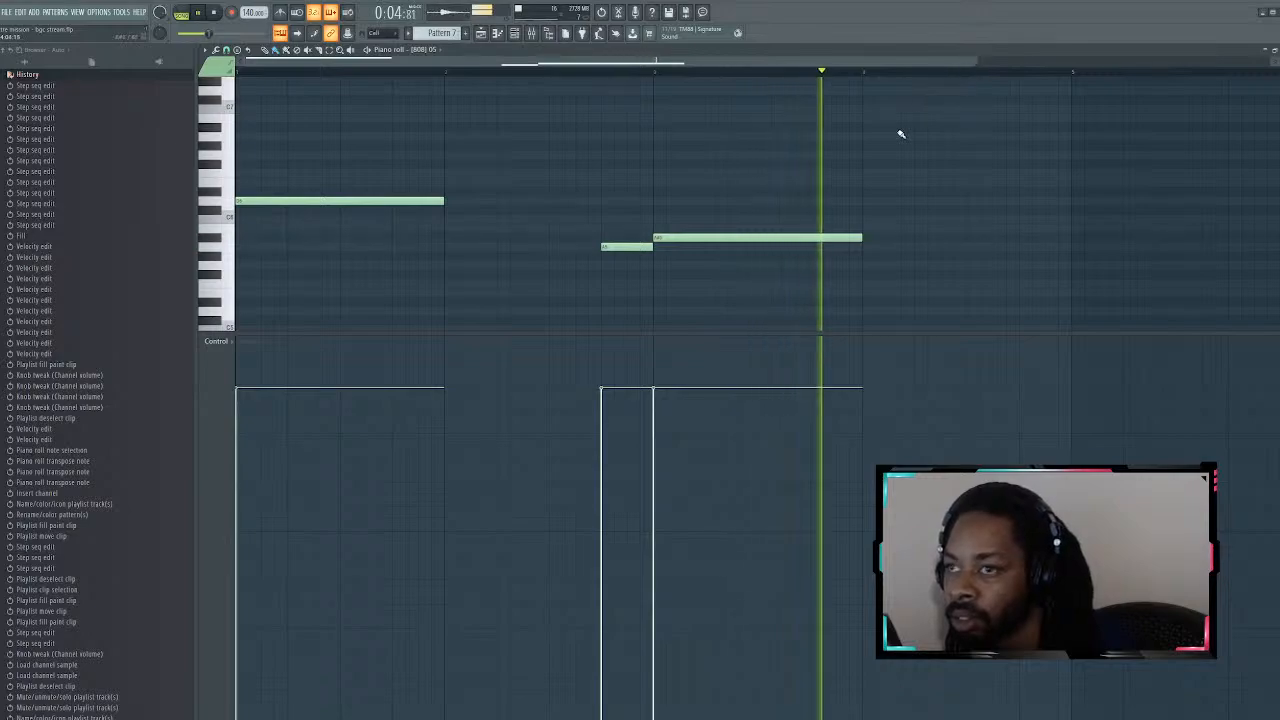
Step: Add a one-beat A note on the last beat of bar 4 and replay the pattern from the start
left_click(1022, 246)
key("space")
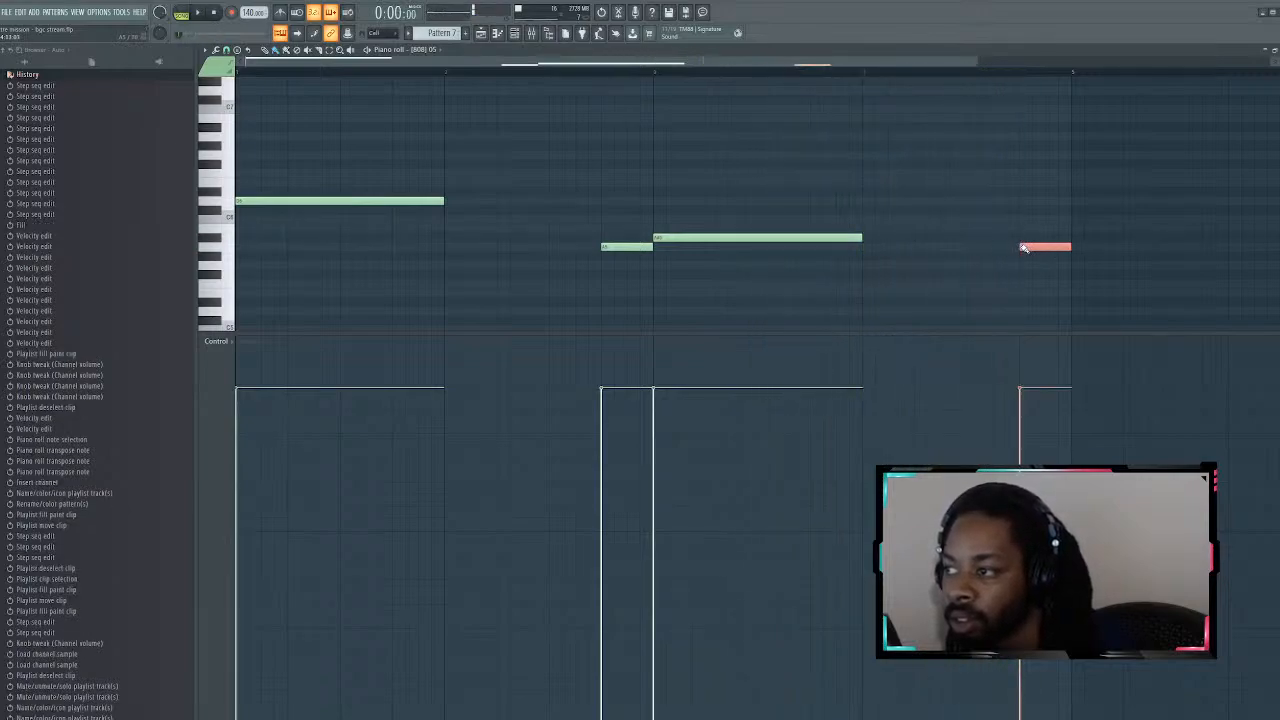
key("space")
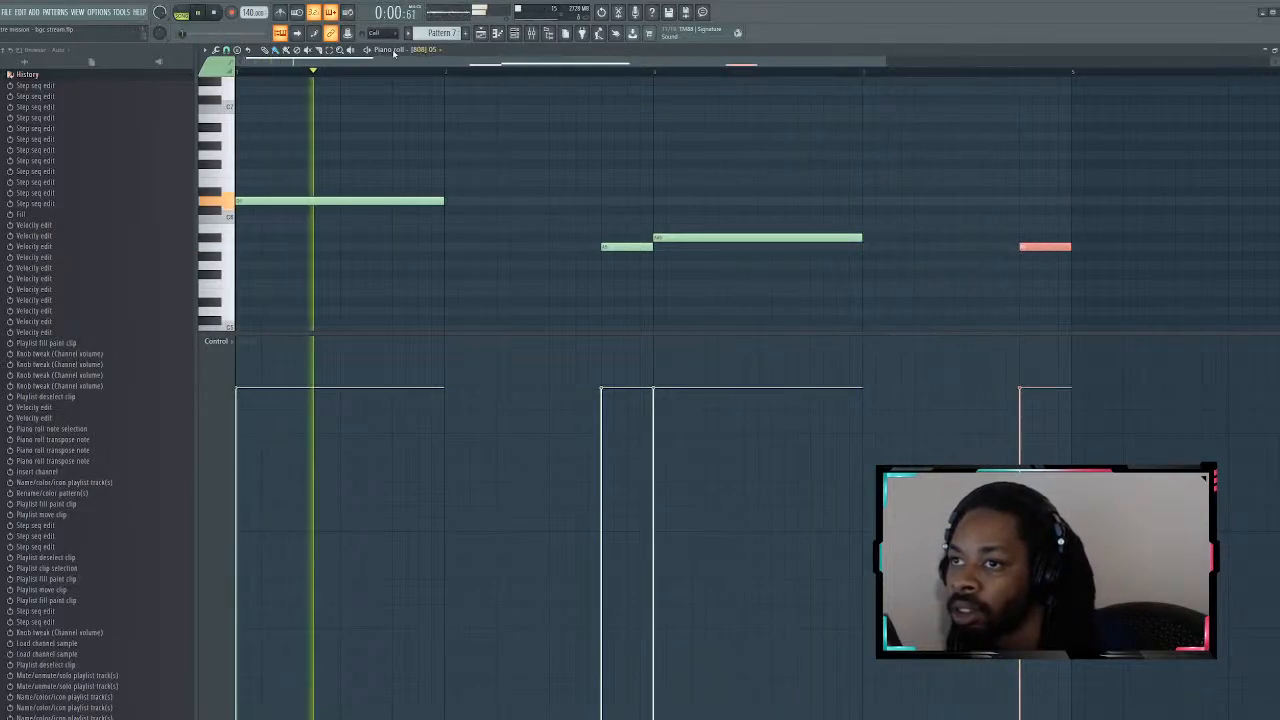
Step: Duplicate the whole four-bar 808 phrase so that it repeats from bar 5, and deselect the notes
left_click_drag(1069, 160, 766, 243)
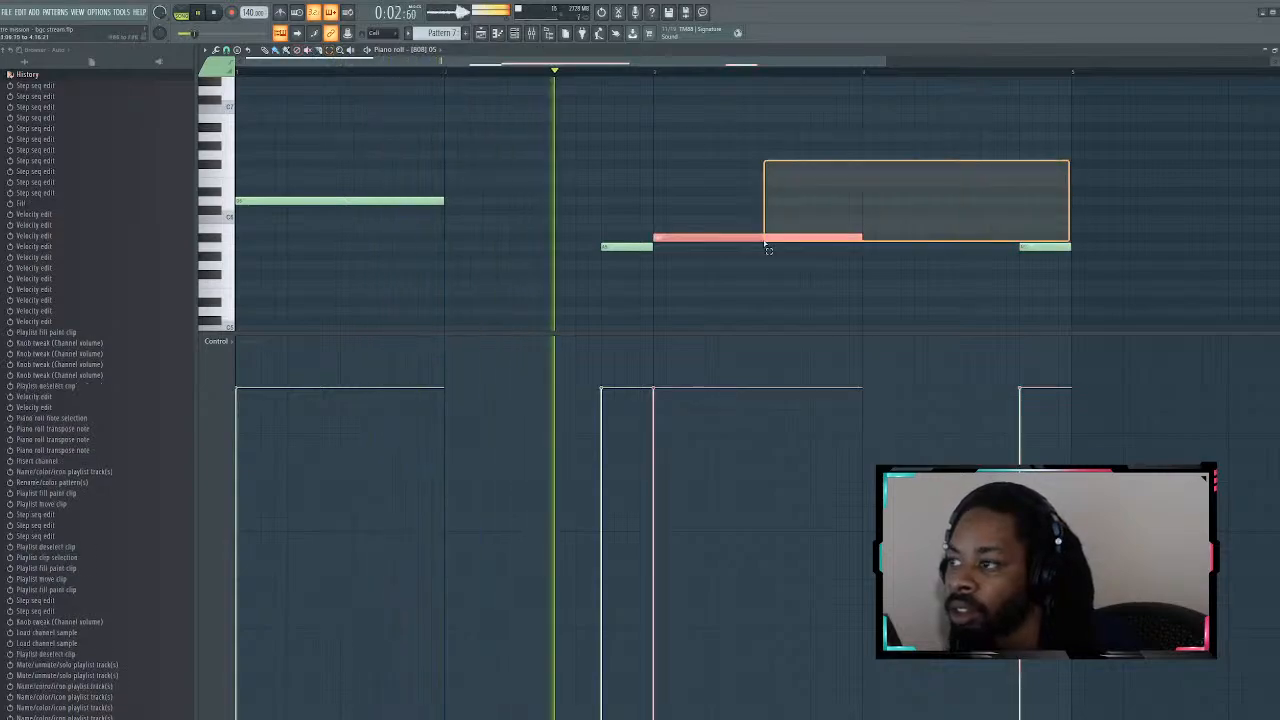
key("ctrl+a")
key("ctrl+b")
scroll(337, 180, "down", 3)
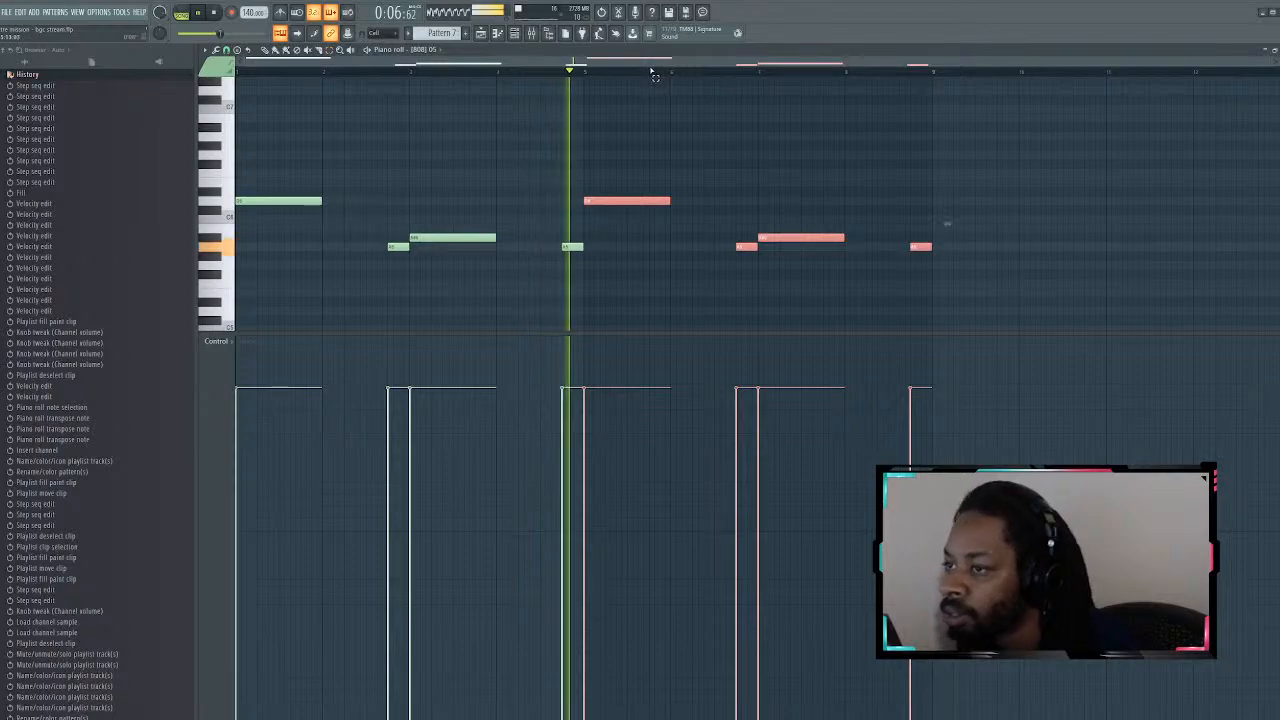
key("ctrl+d")
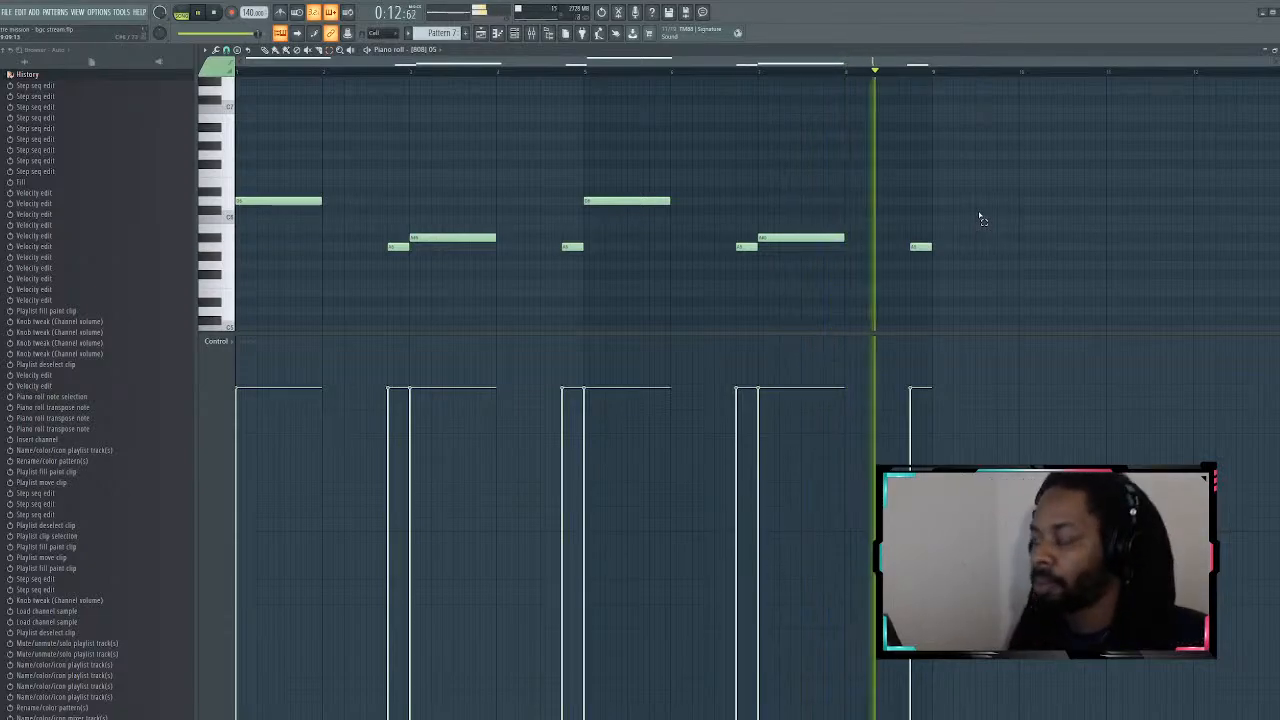
Step: Try all the 808 notes an octave lower during playback, return them to the original octave and stop
key("ctrl+a")
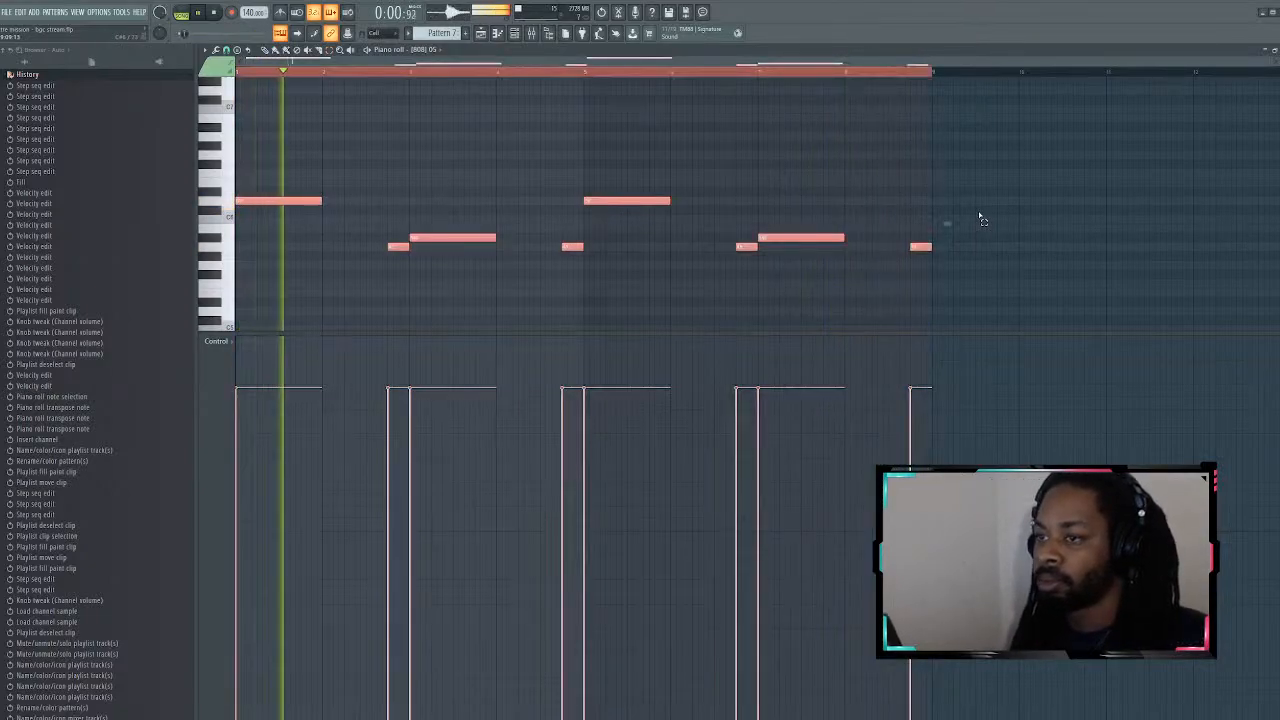
key("Down")
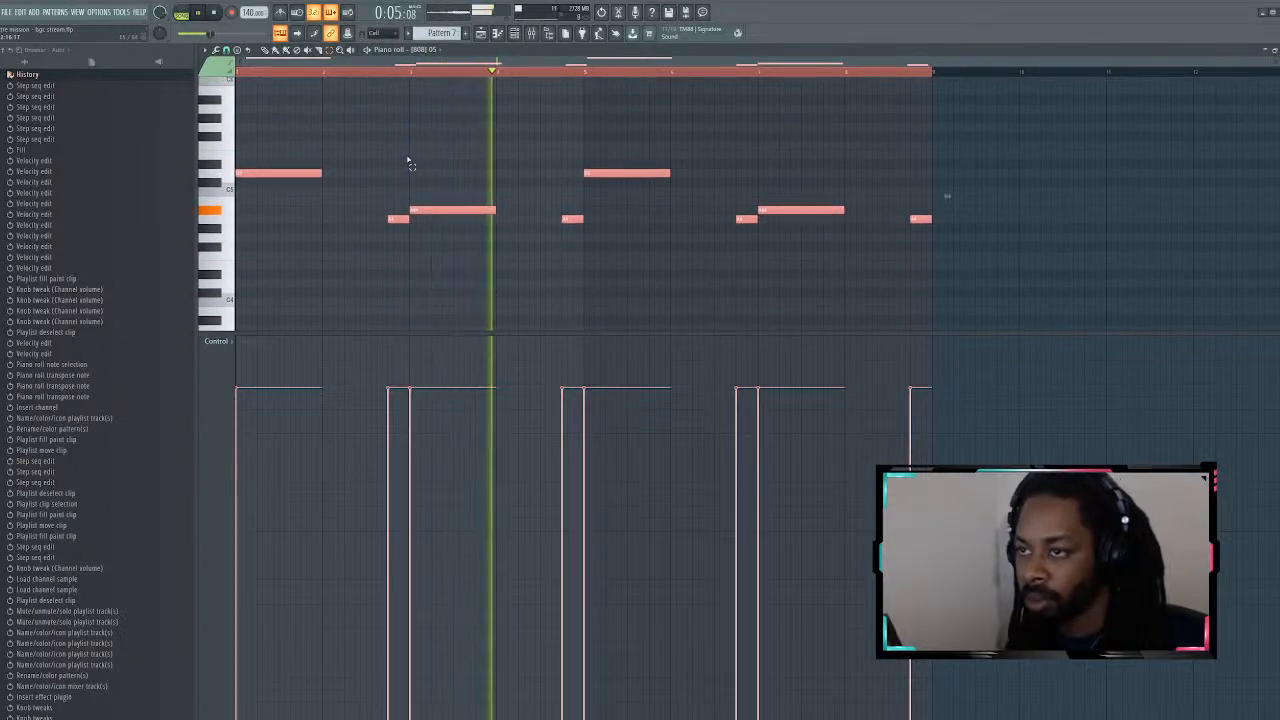
key("space")
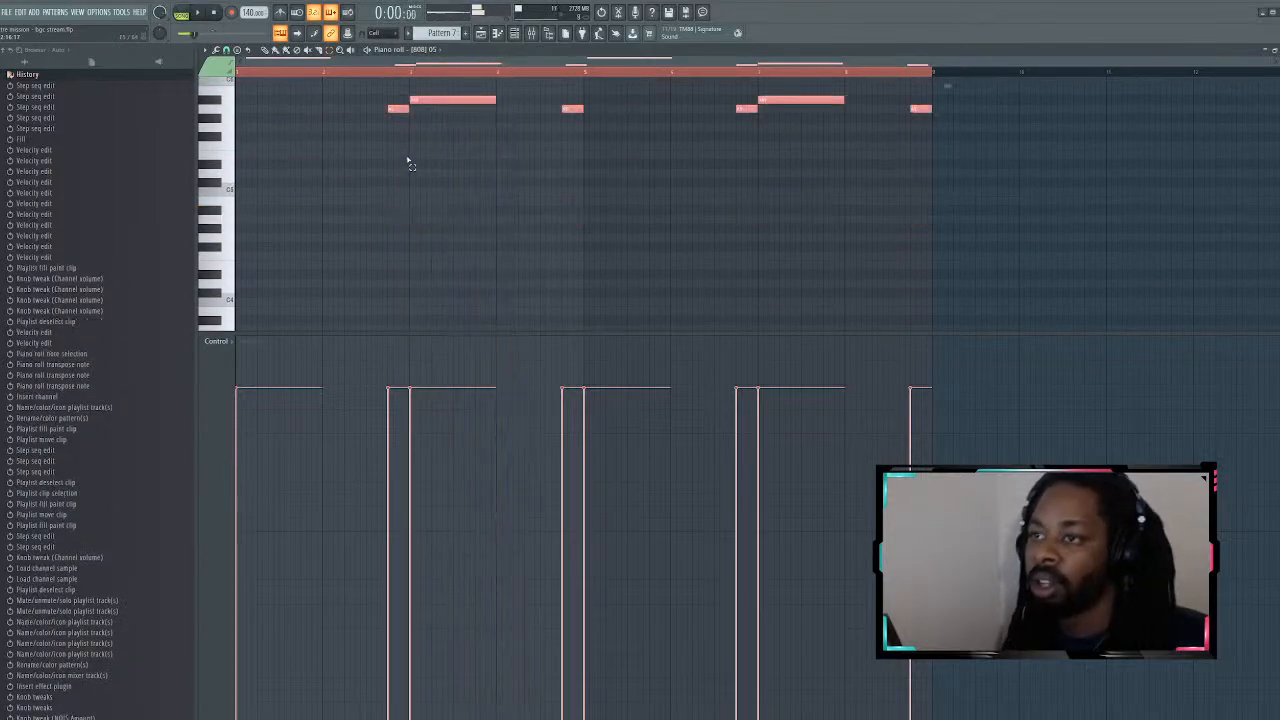
Step: Duplicate all the playlist clips so the eight-bar arrangement repeats from bar 9
left_click(477, 33)
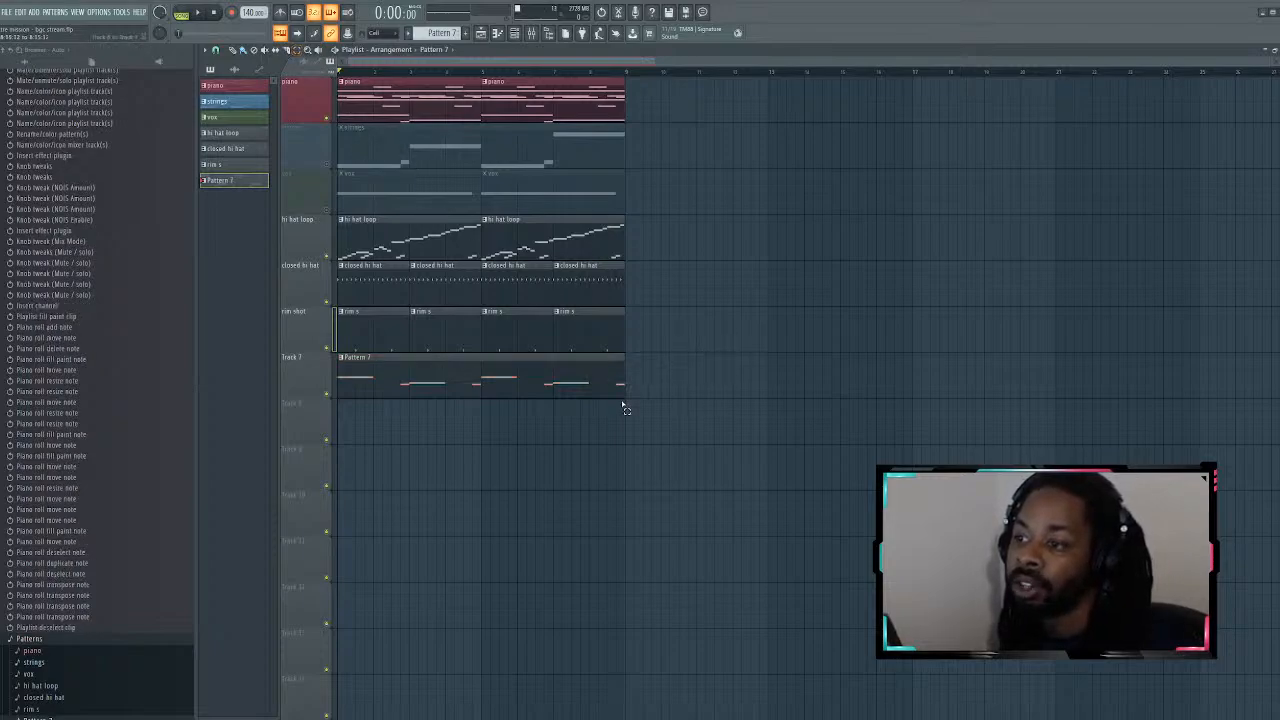
left_click_drag(626, 444, 338, 66)
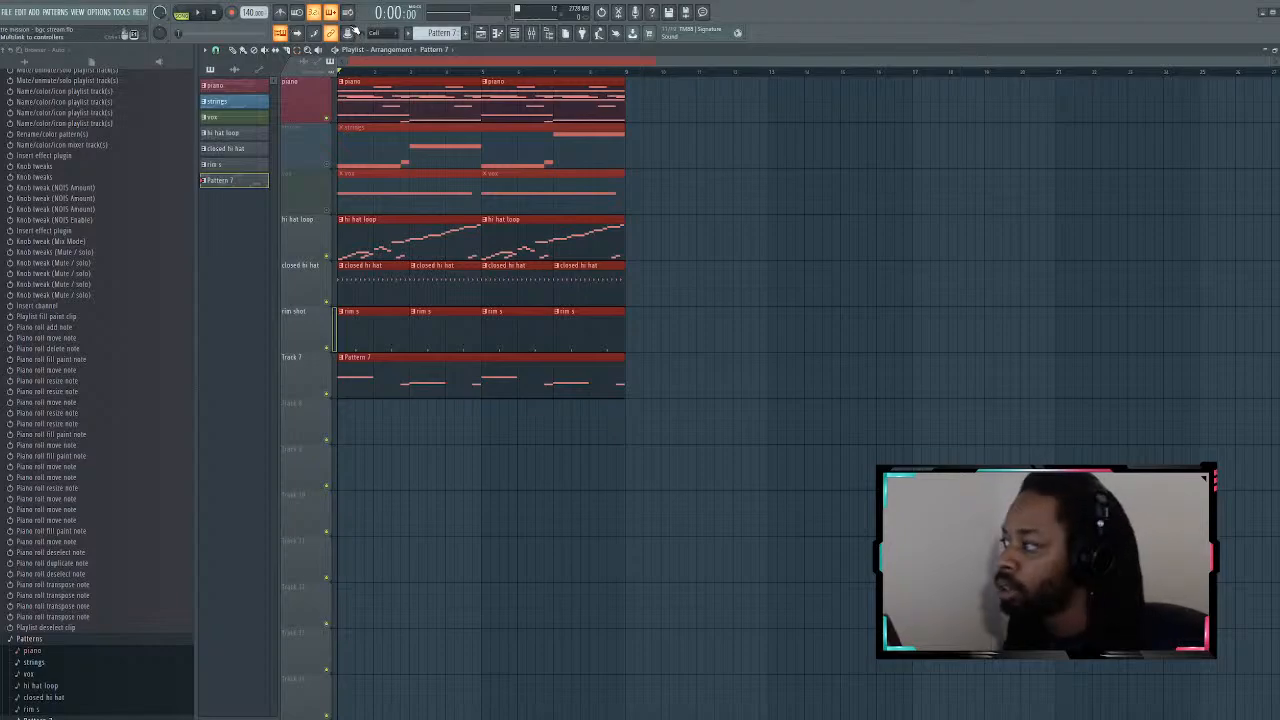
key("ctrl+b")
left_click(703, 375)
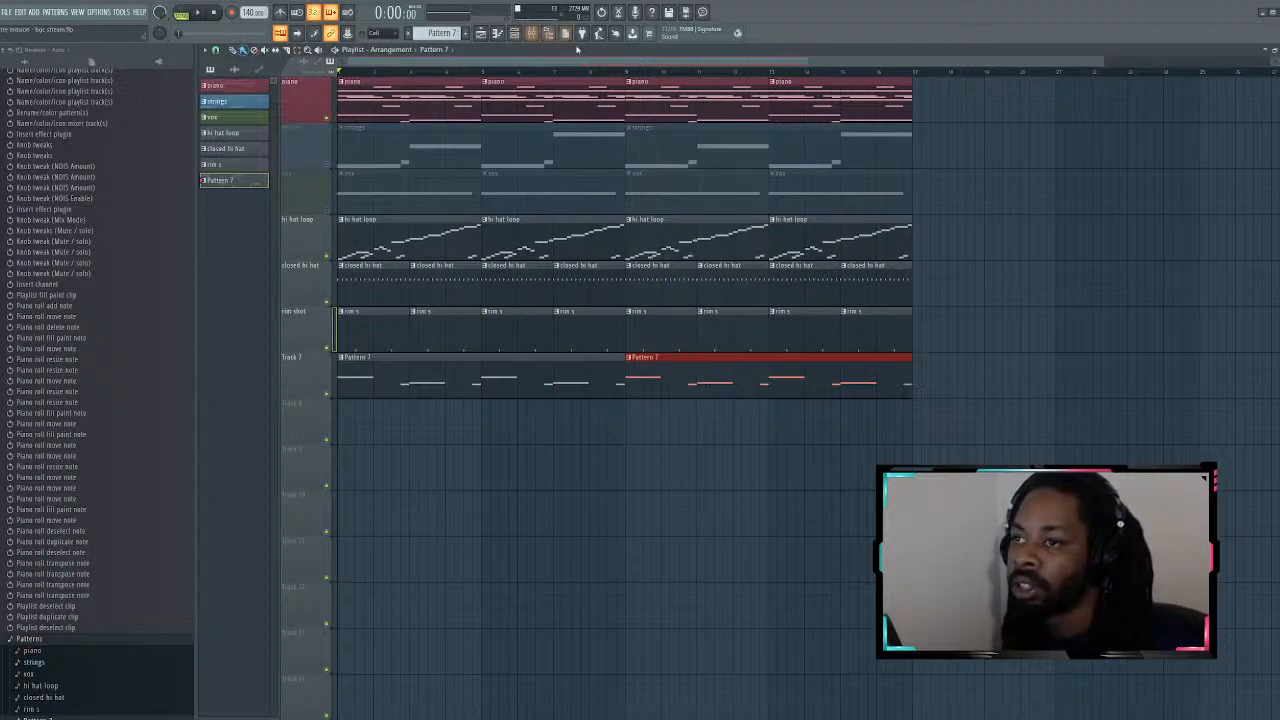
scroll(1098, 65, "down", 3)
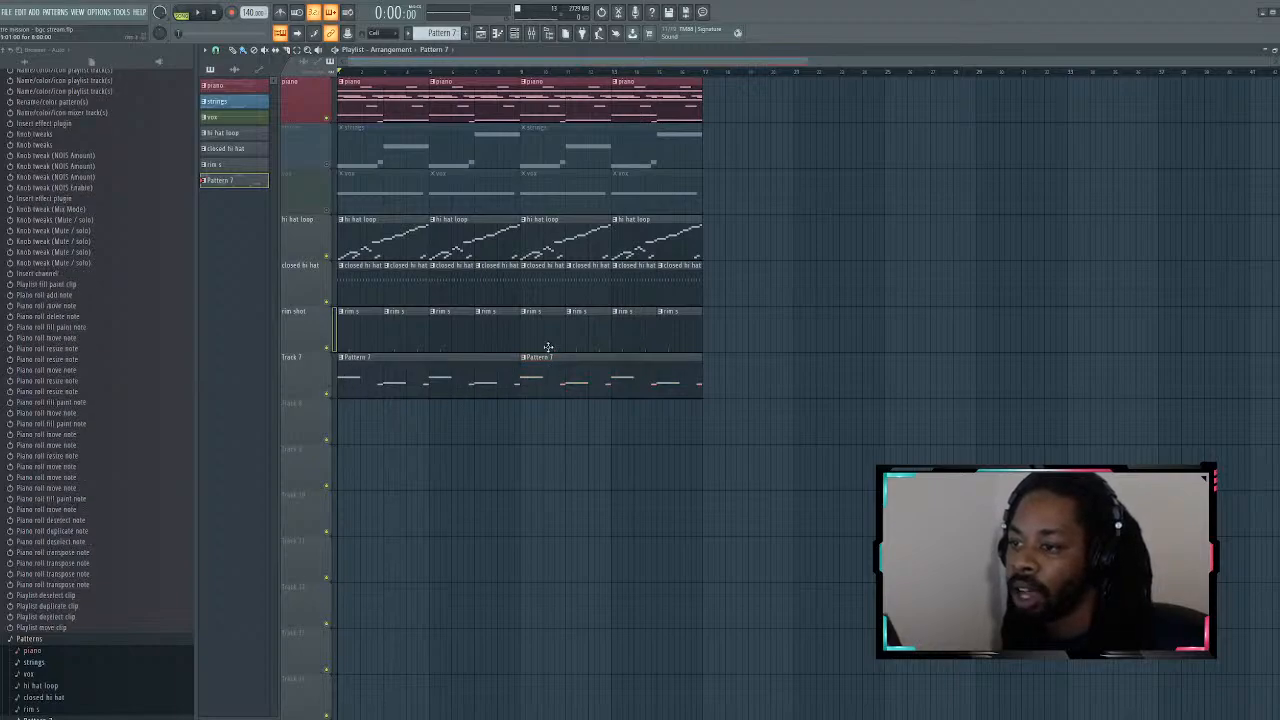
Step: Copy the 808 notes into a new Pattern 8 and place it on Track 8 at bar 9 instead of the second Pattern 7 clip
left_click(516, 34)
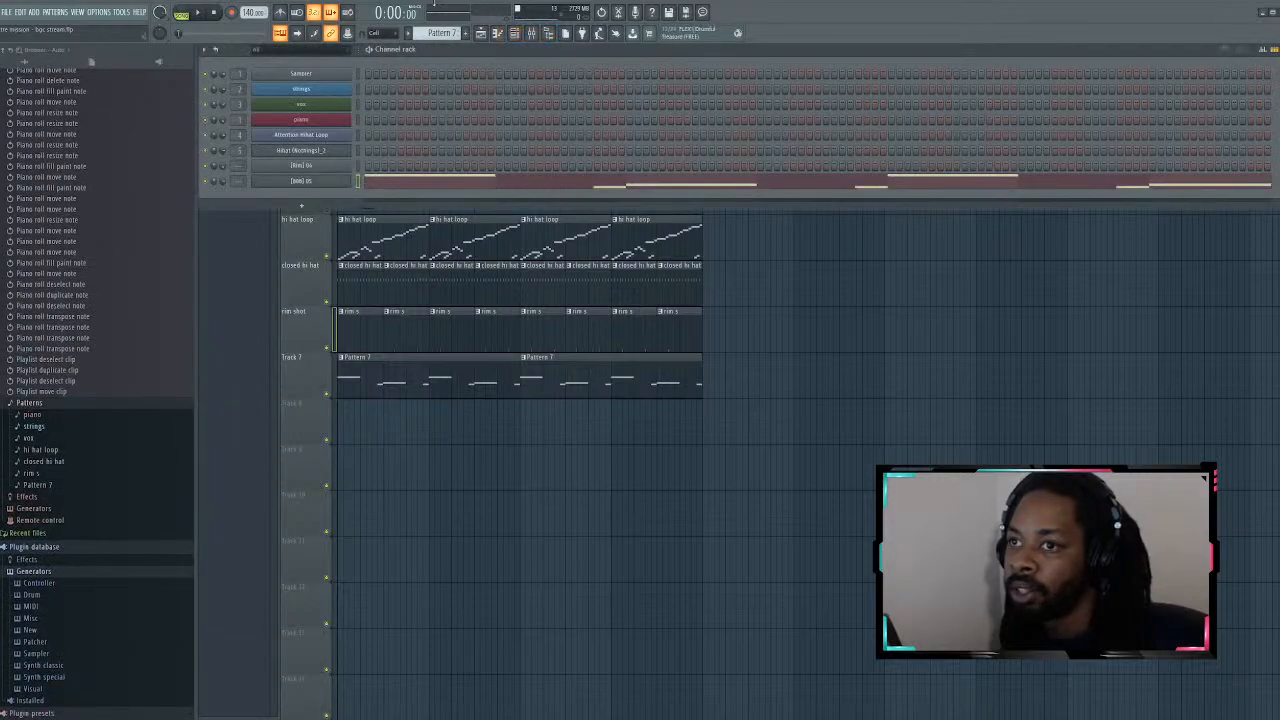
key("F4")
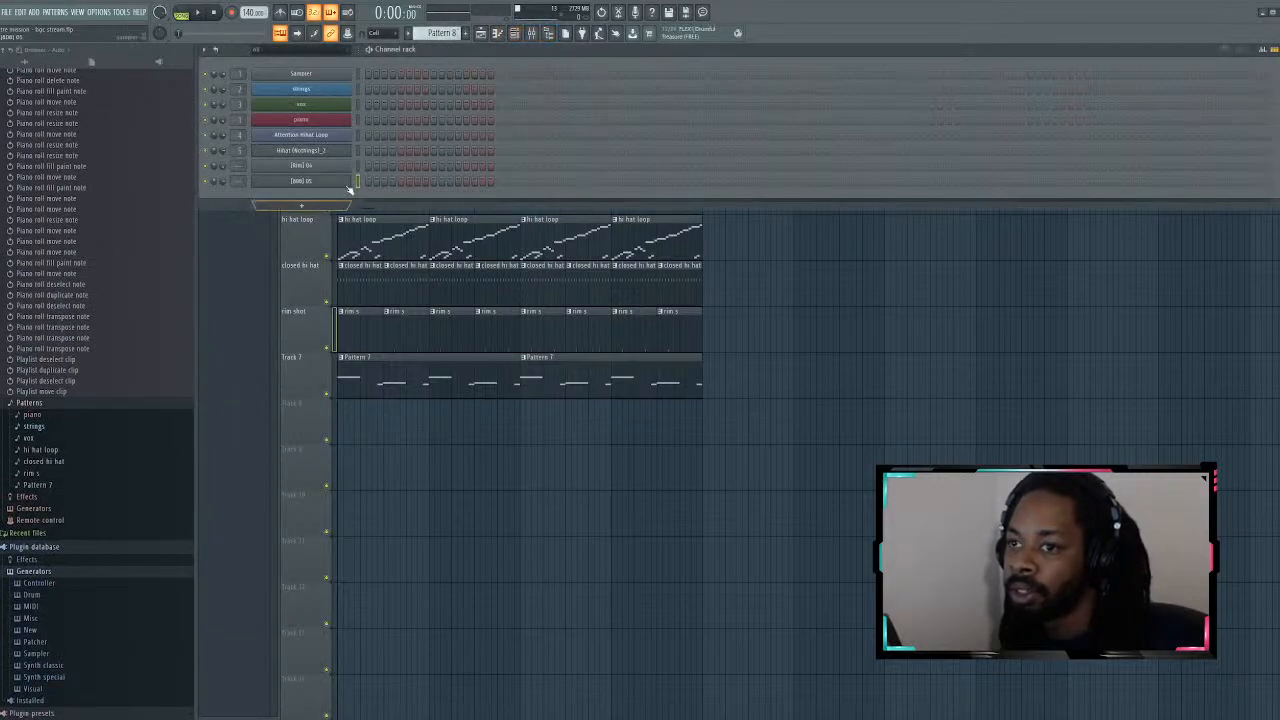
key("ctrl+v")
key("F6")
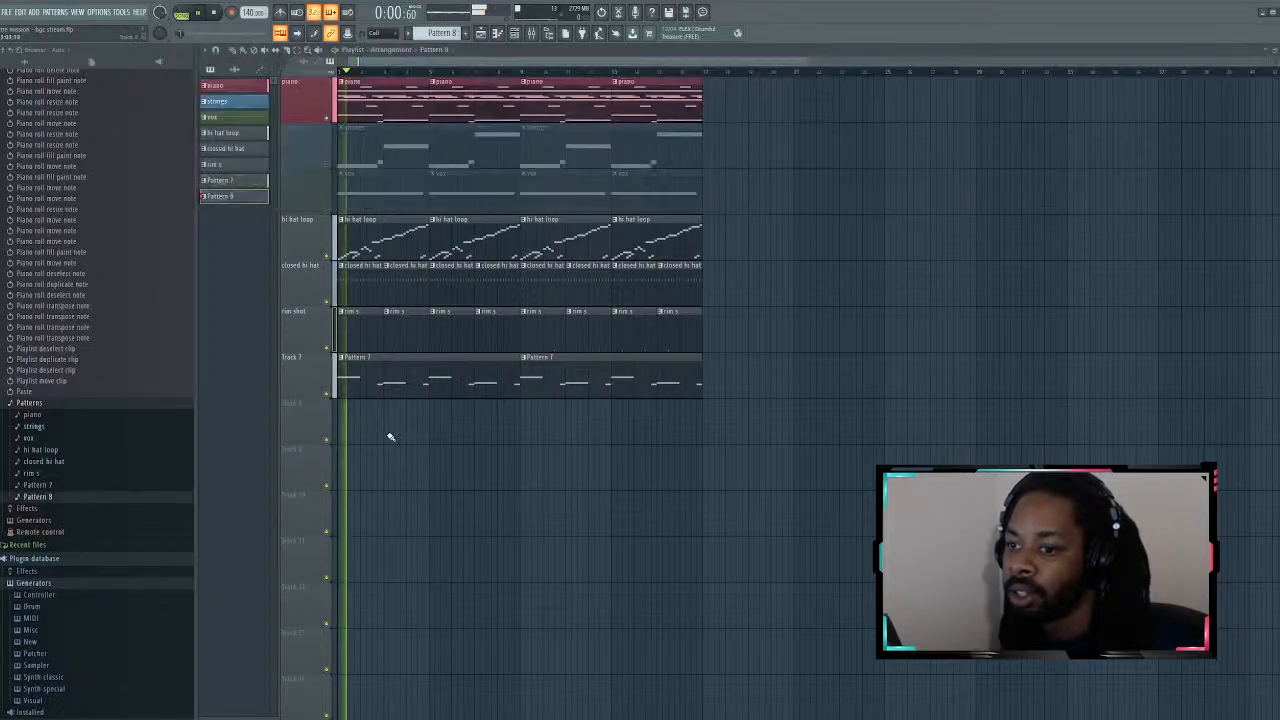
left_click(529, 425)
right_click(560, 378)
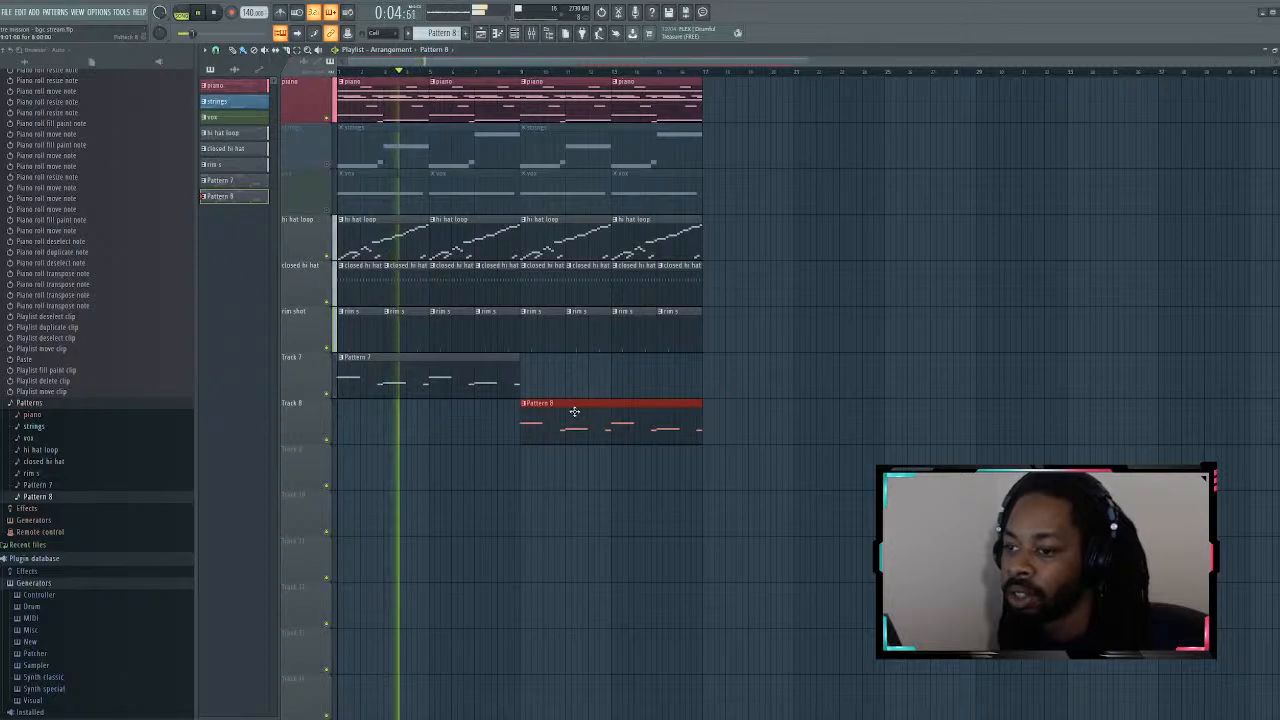
Step: Transpose all the 808 notes in Pattern 8 down an octave and return to the playlist
double_click(574, 411)
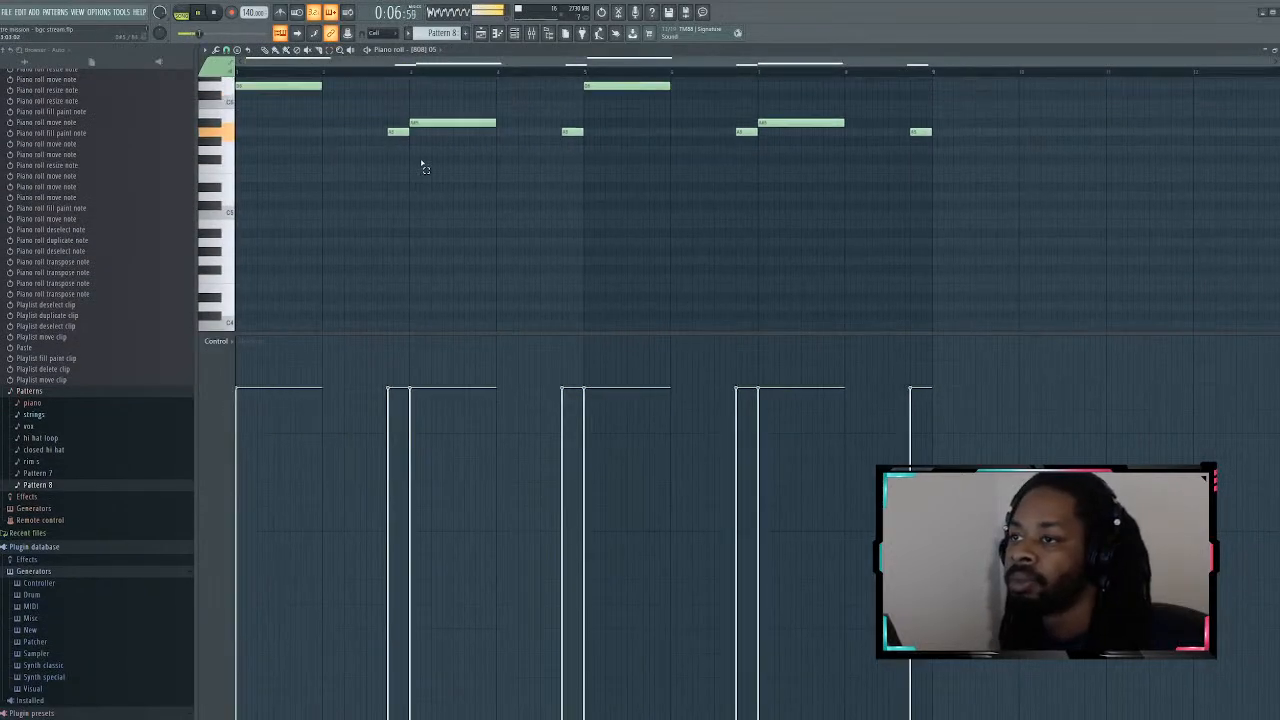
scroll(423, 167, "up", 6)
scroll(427, 193, "down", 5)
scroll(426, 191, "up", 2)
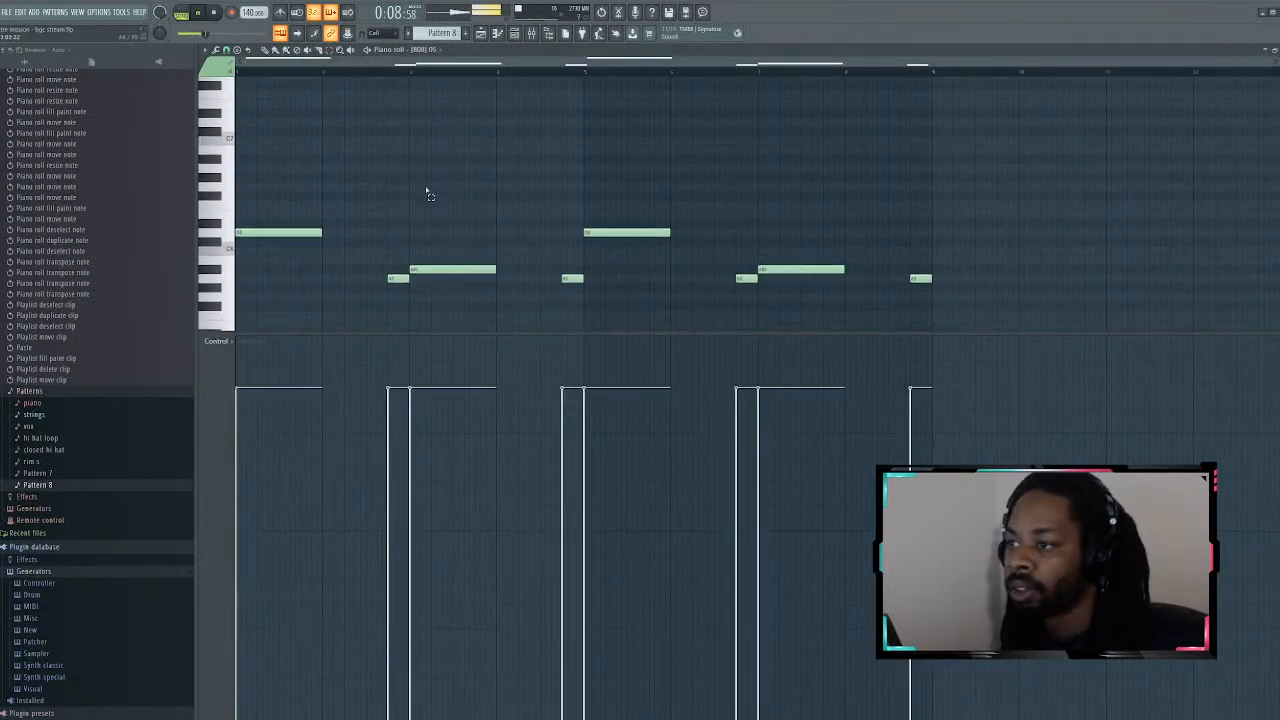
scroll(426, 191, "down", 1)
key("ctrl+a")
key("ctrl+Down")
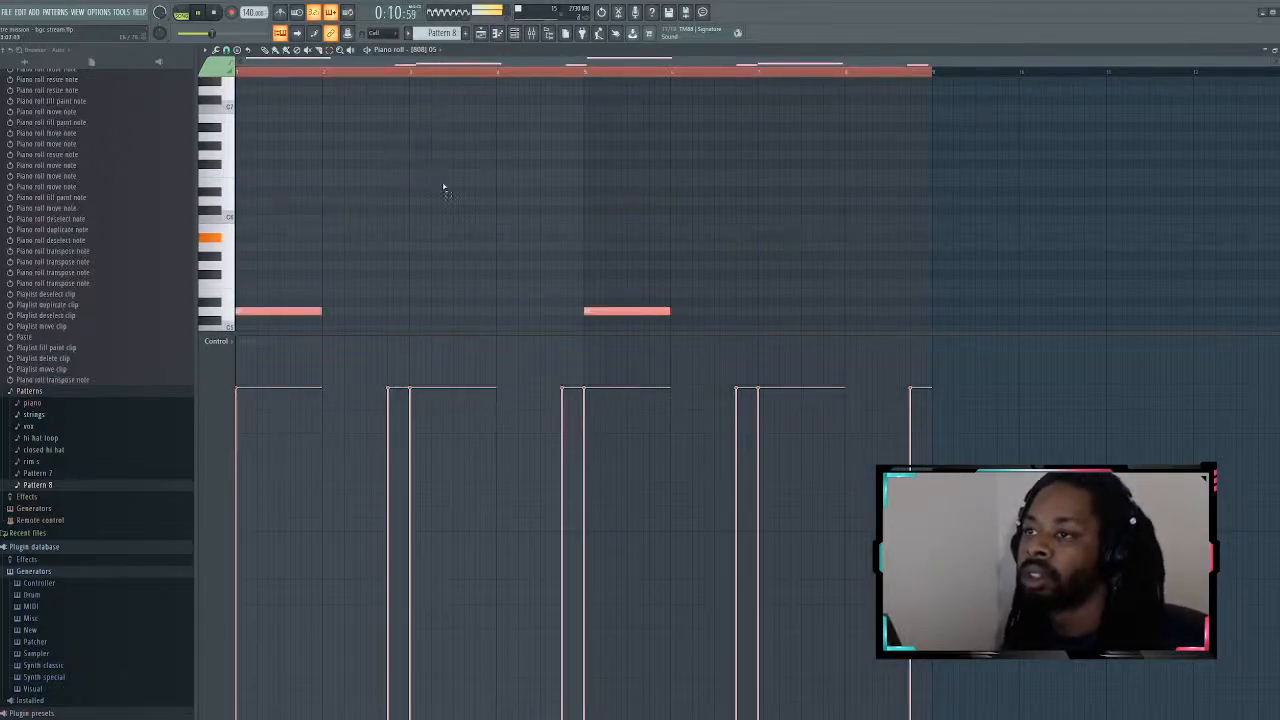
left_click(481, 34)
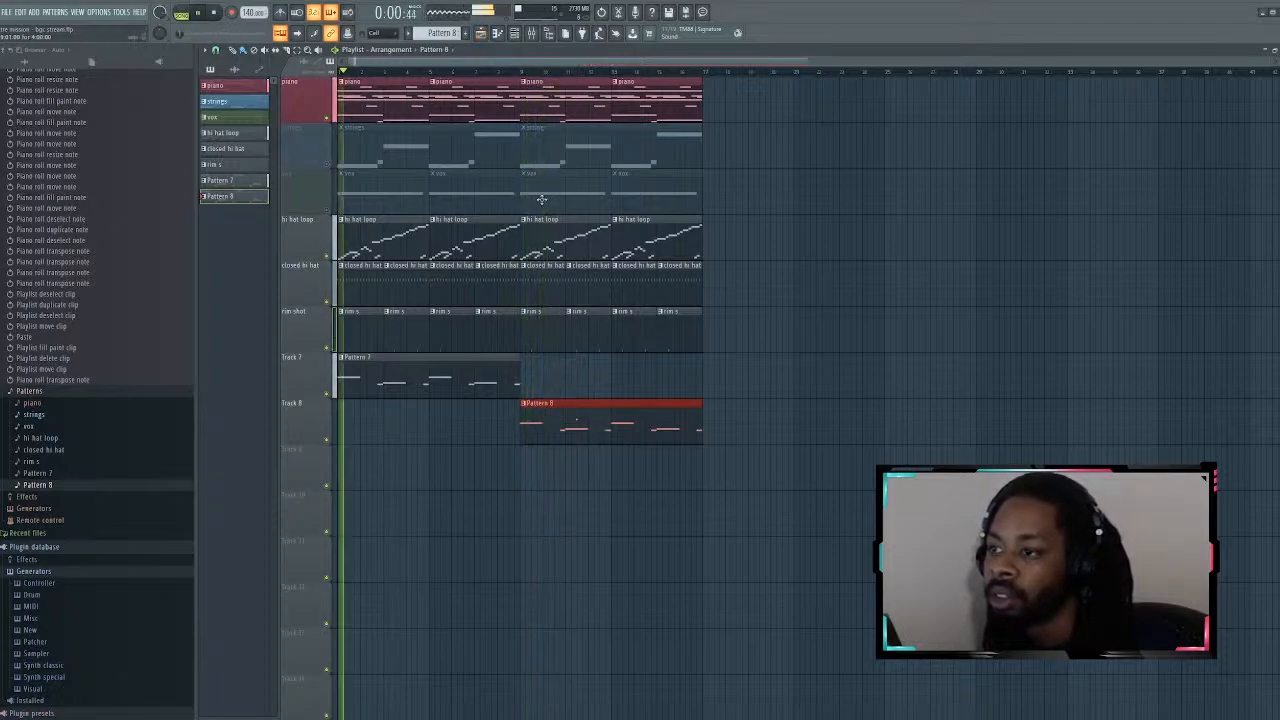
Step: Move the Pattern 8 clip on Track 8 to bar 17 and place another Pattern 7 clip at bar 9 on Track 7
left_click_drag(598, 435, 786, 435)
left_click(495, 370)
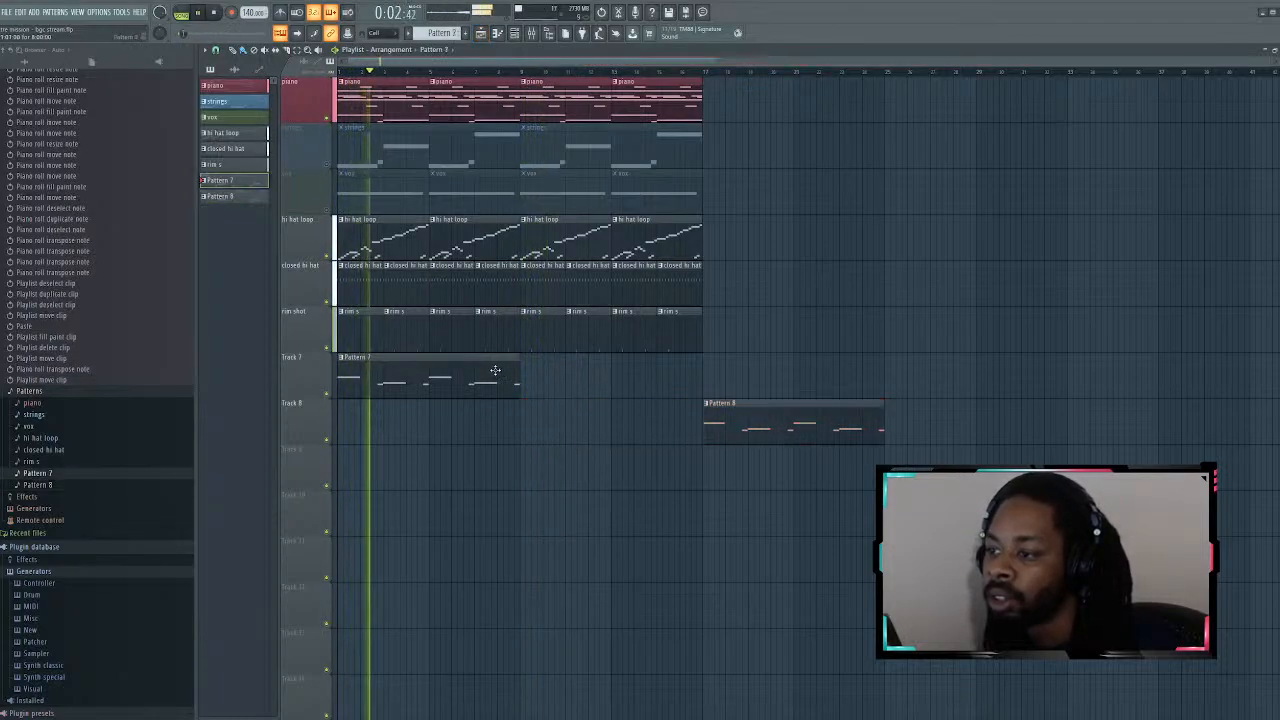
left_click(524, 375)
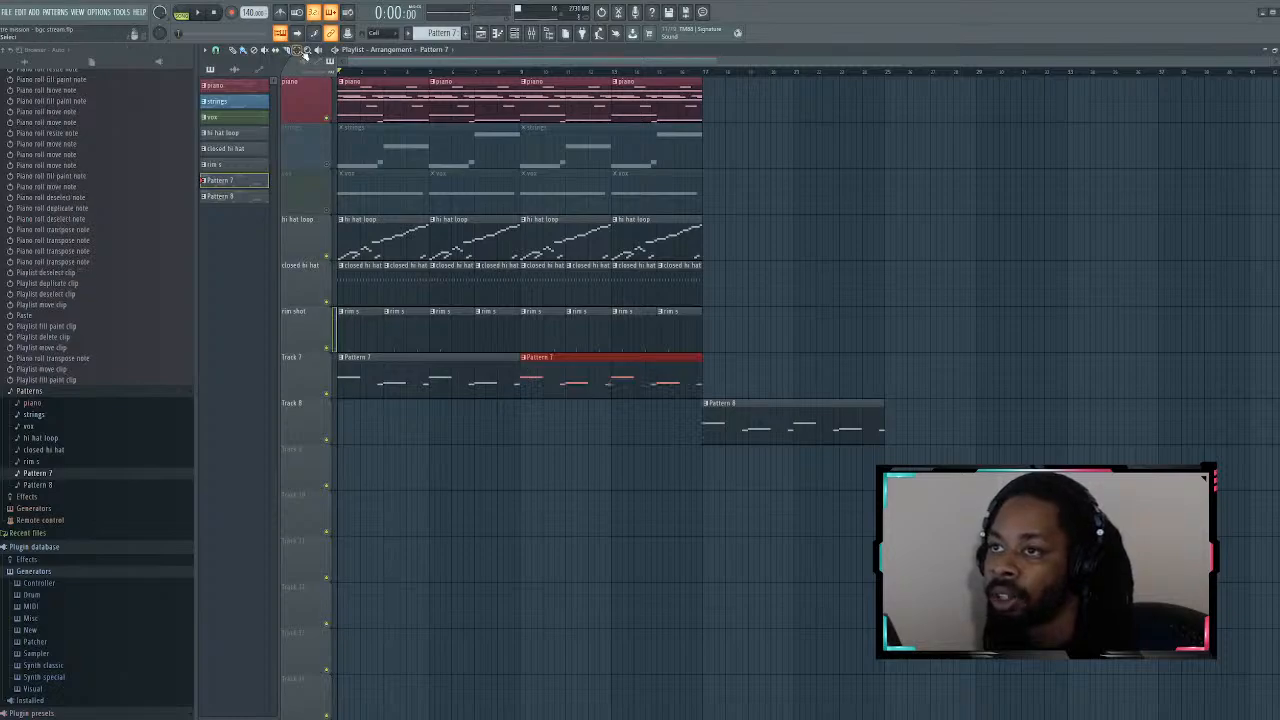
Step: Duplicate the piano, strings, vox, hi-hat and rim shot clips so they repeat from bar 17, and control the playback
left_click_drag(702, 92, 206, 320)
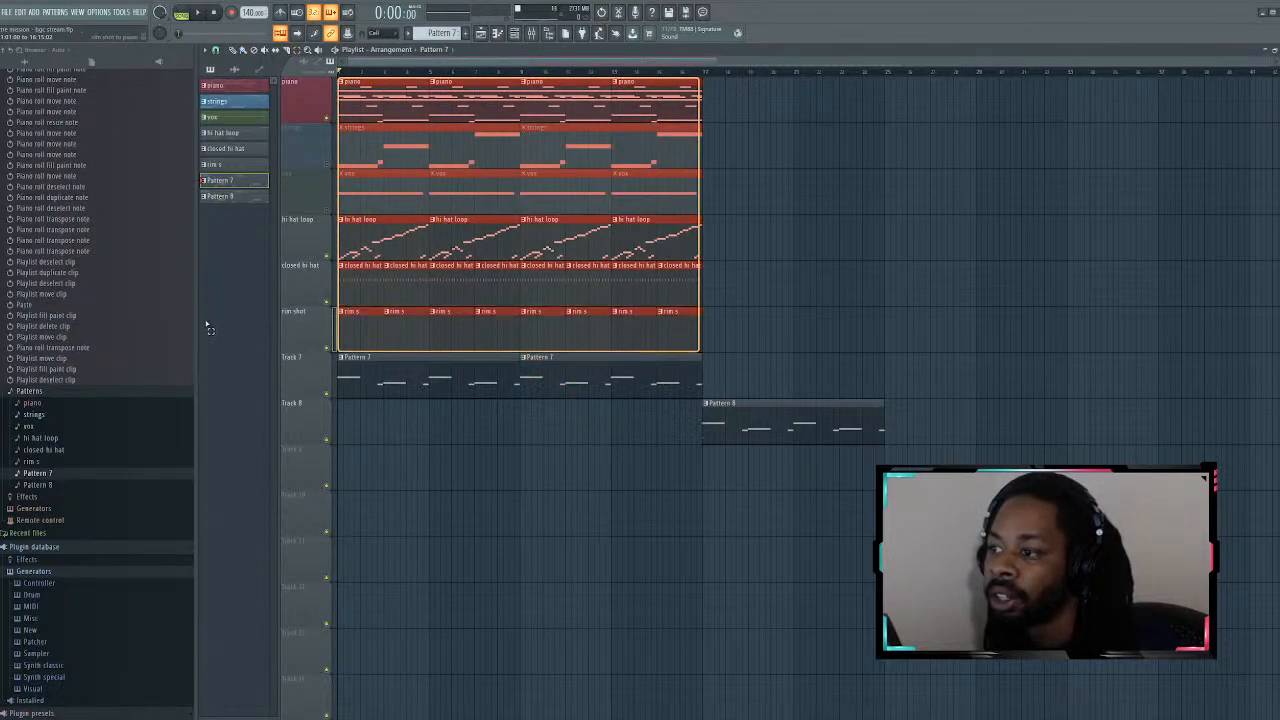
key("ctrl+b")
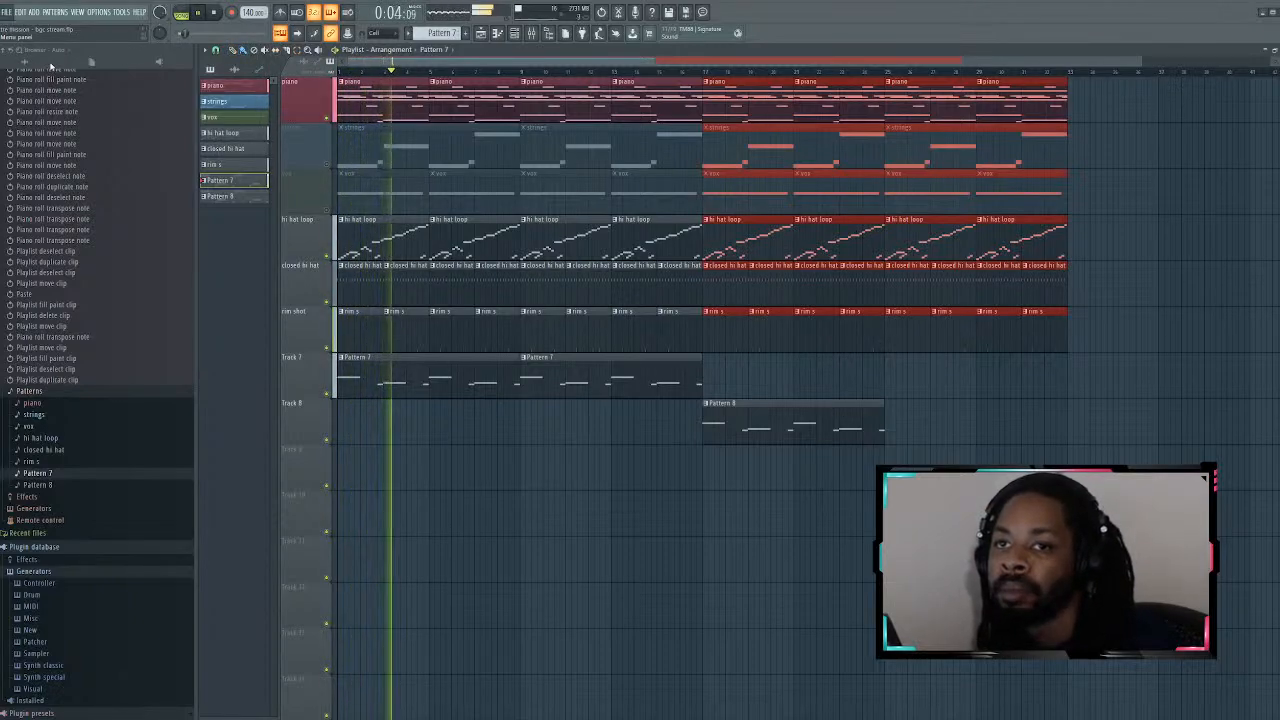
key("space")
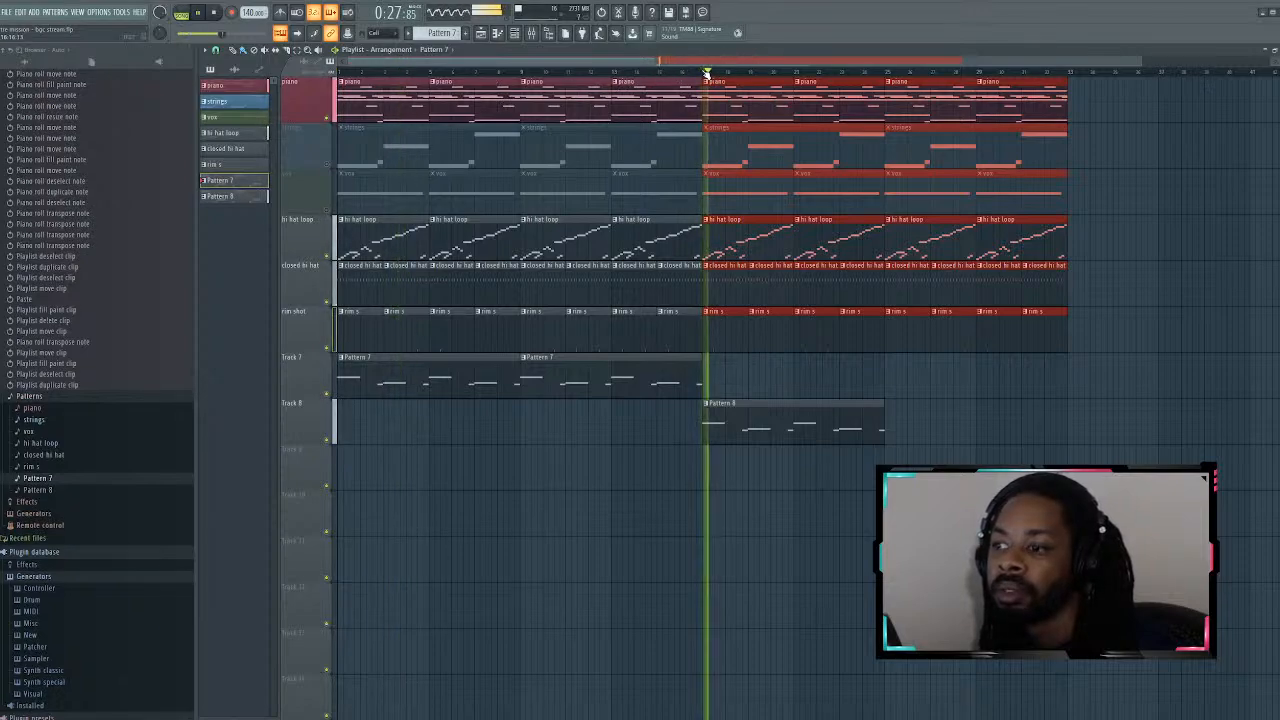
Step: In Pattern 8, shorten the opening D5 note and add two more D5 notes, tightening them into three overlapping hits across bars 1 and 2
double_click(793, 401)
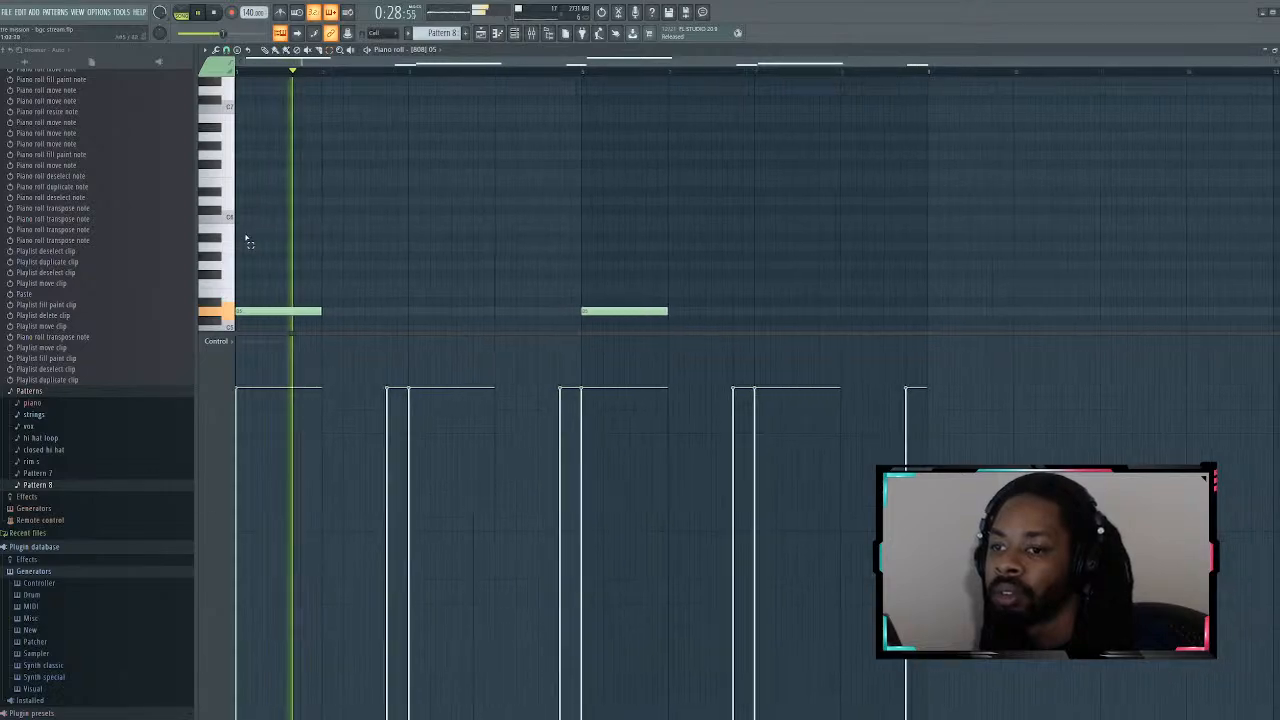
scroll(260, 249, "up", 2)
left_click_drag(309, 334, 290, 522)
scroll(277, 376, "up", 2)
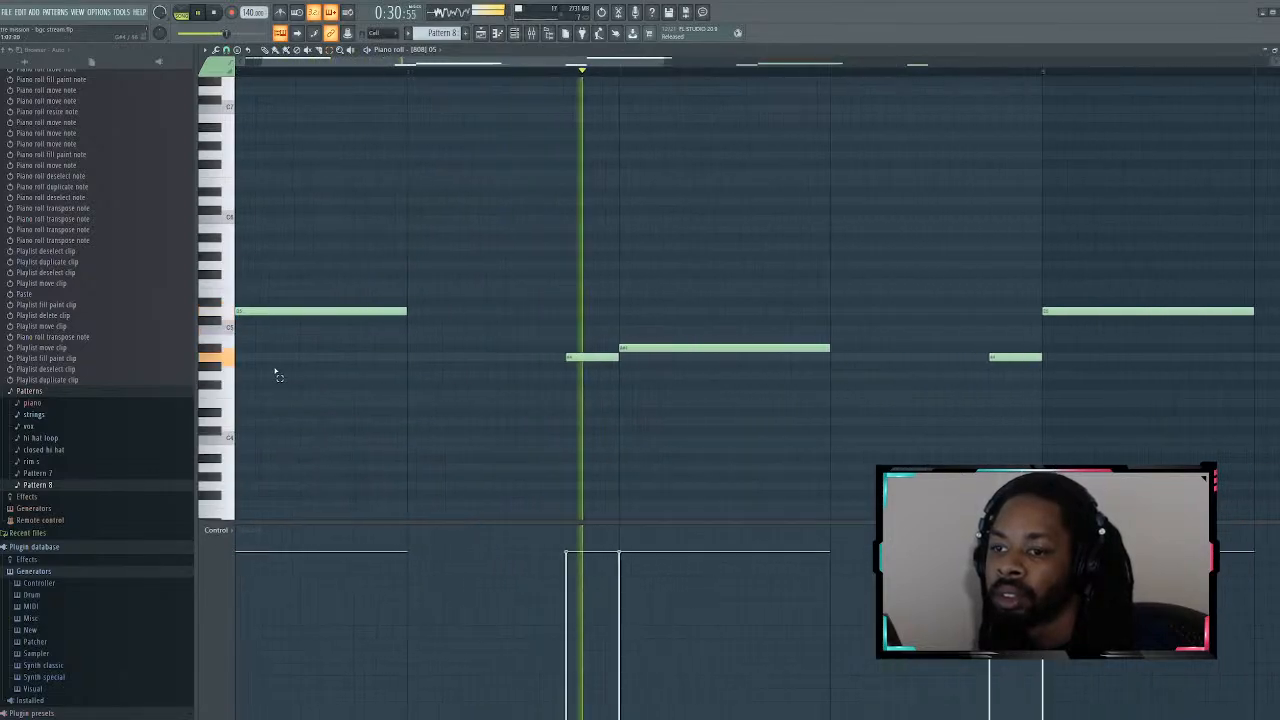
scroll(277, 376, "down", 2)
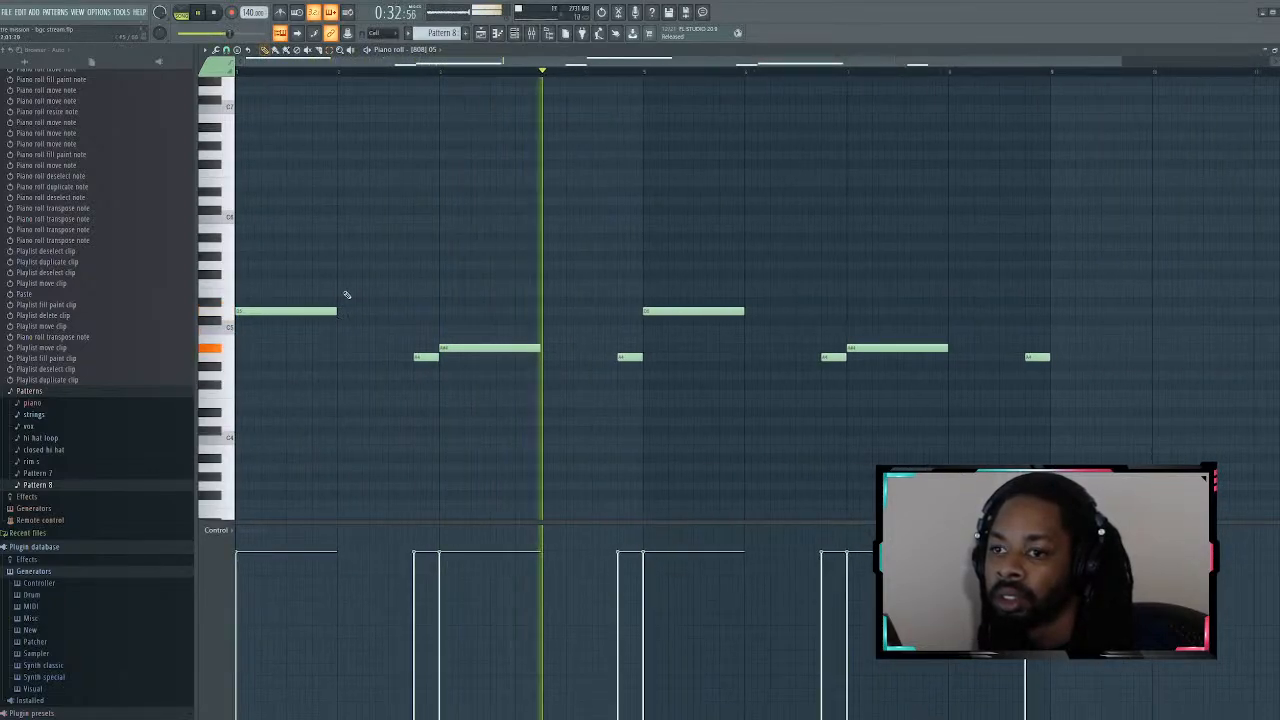
left_click_drag(337, 311, 296, 324)
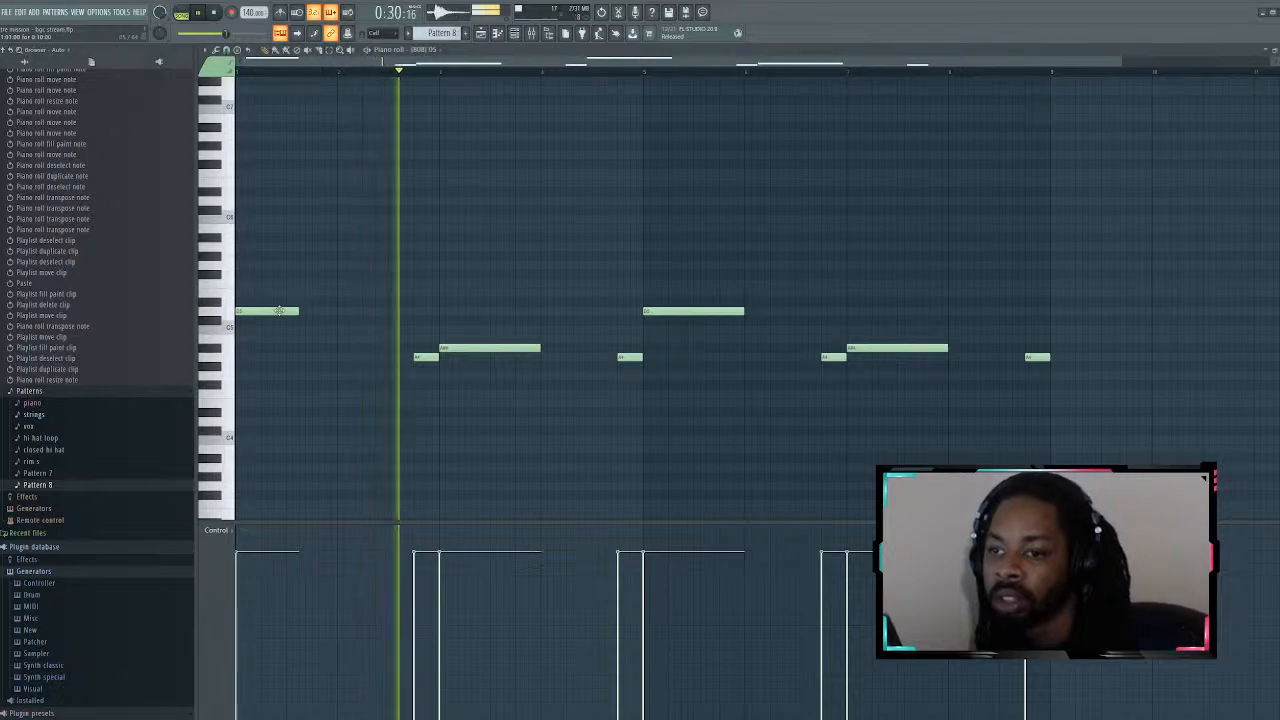
left_click(299, 311)
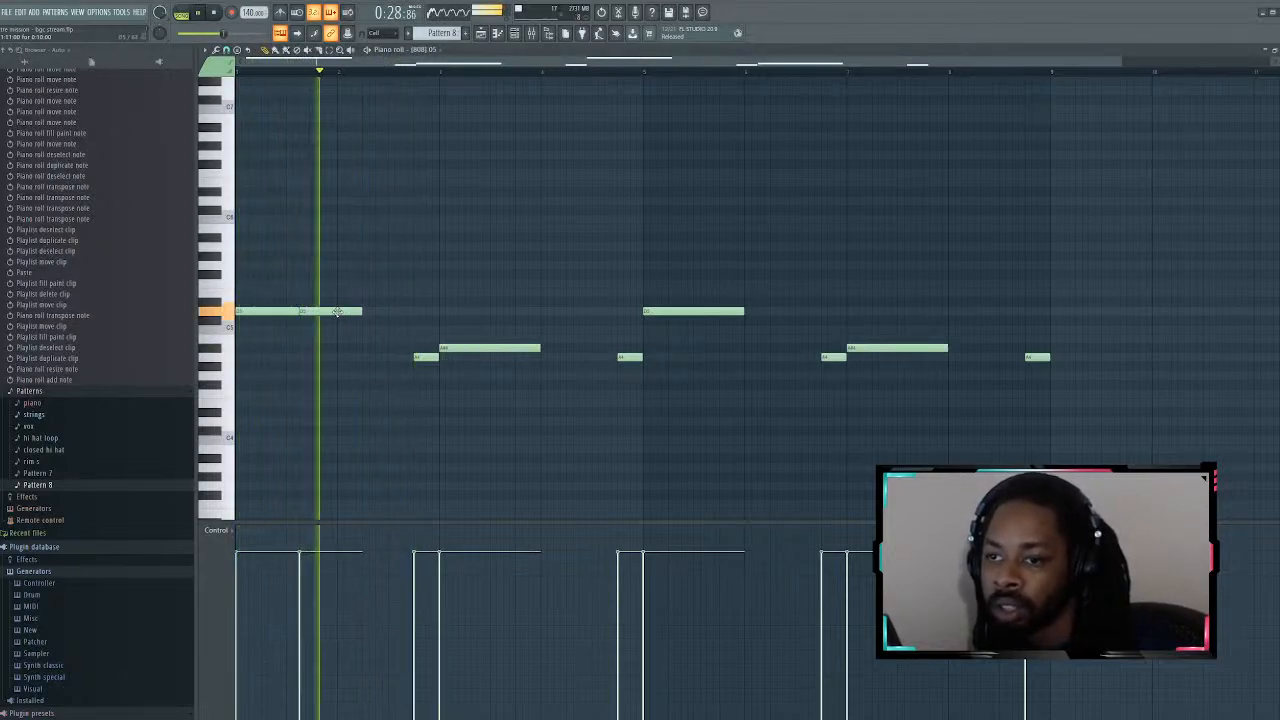
left_click_drag(336, 311, 350, 313)
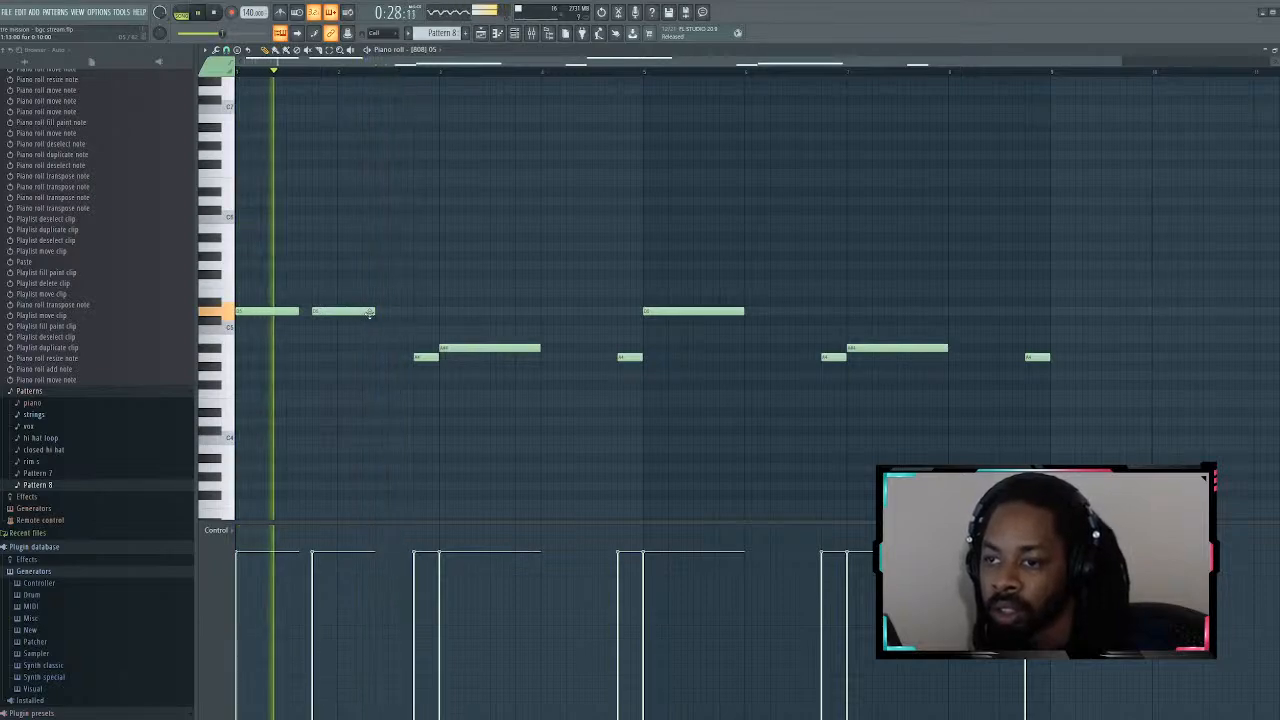
left_click(381, 313)
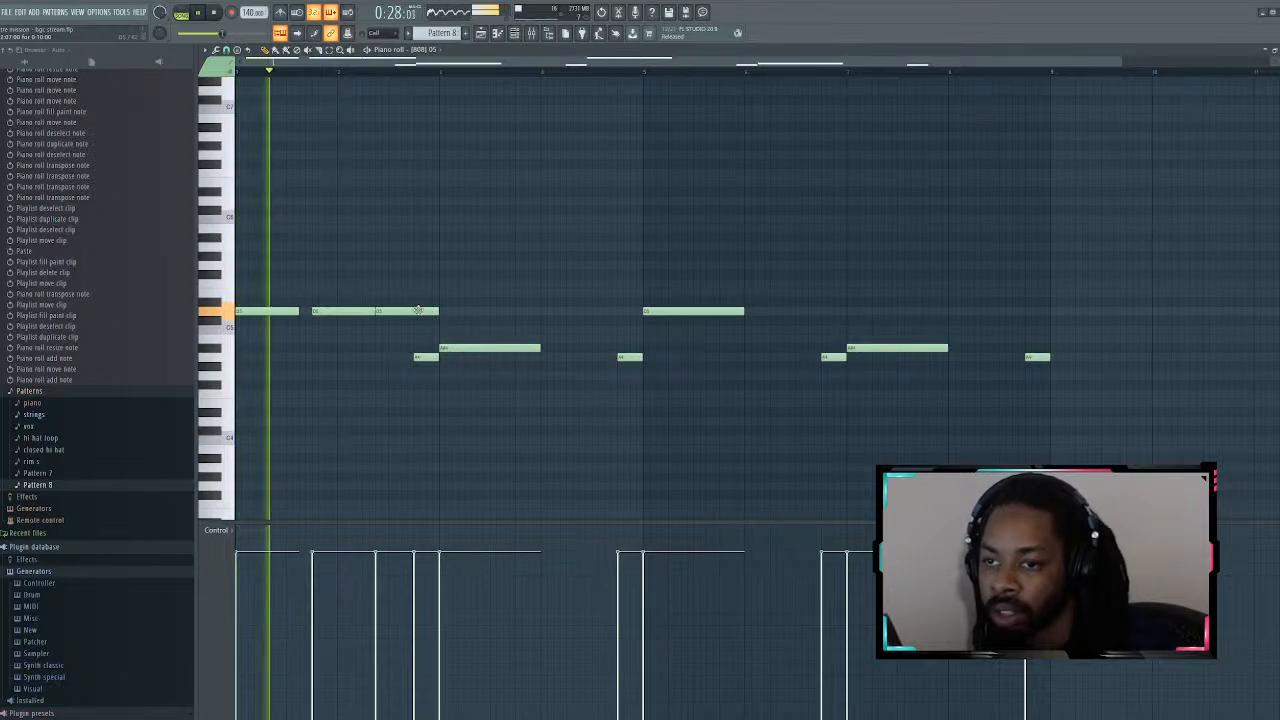
left_click_drag(433, 313, 314, 311)
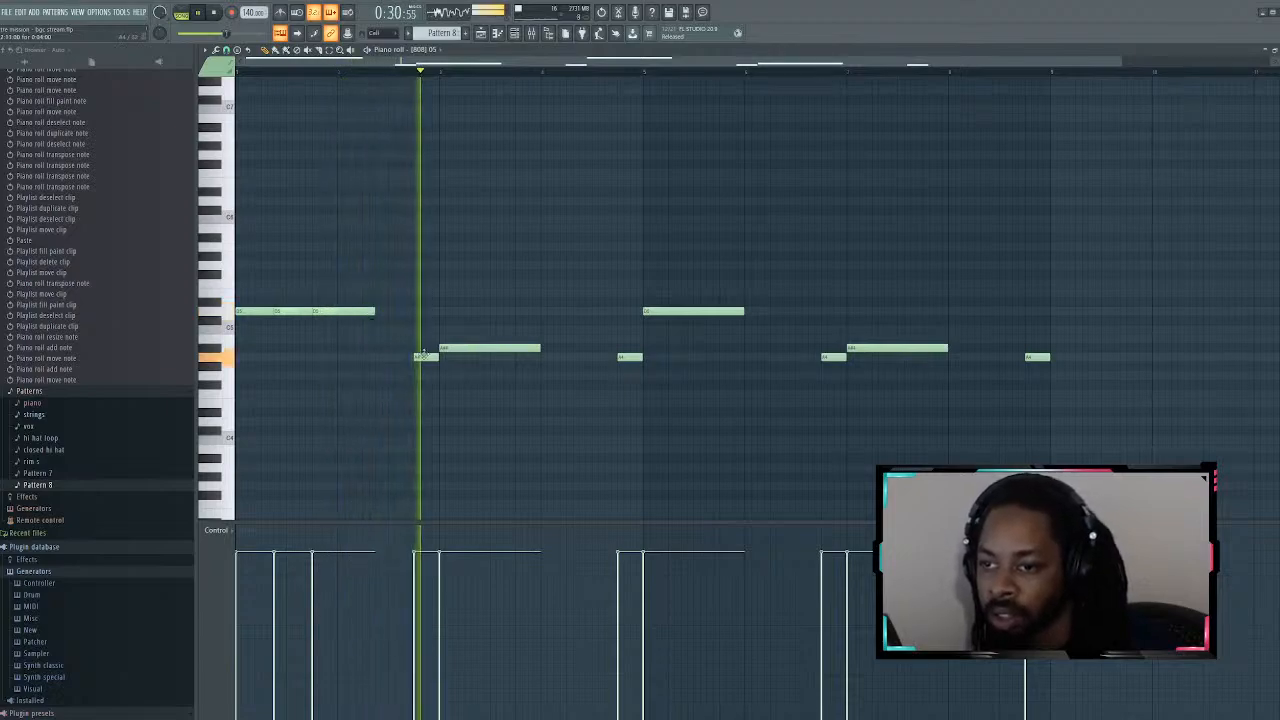
Step: Shorten the A4 pickup and the A#4 note at bar 3, and add two following A#4 repeats plus one midway through bar 4
left_click_drag(430, 358, 438, 358)
left_click_drag(538, 348, 477, 358)
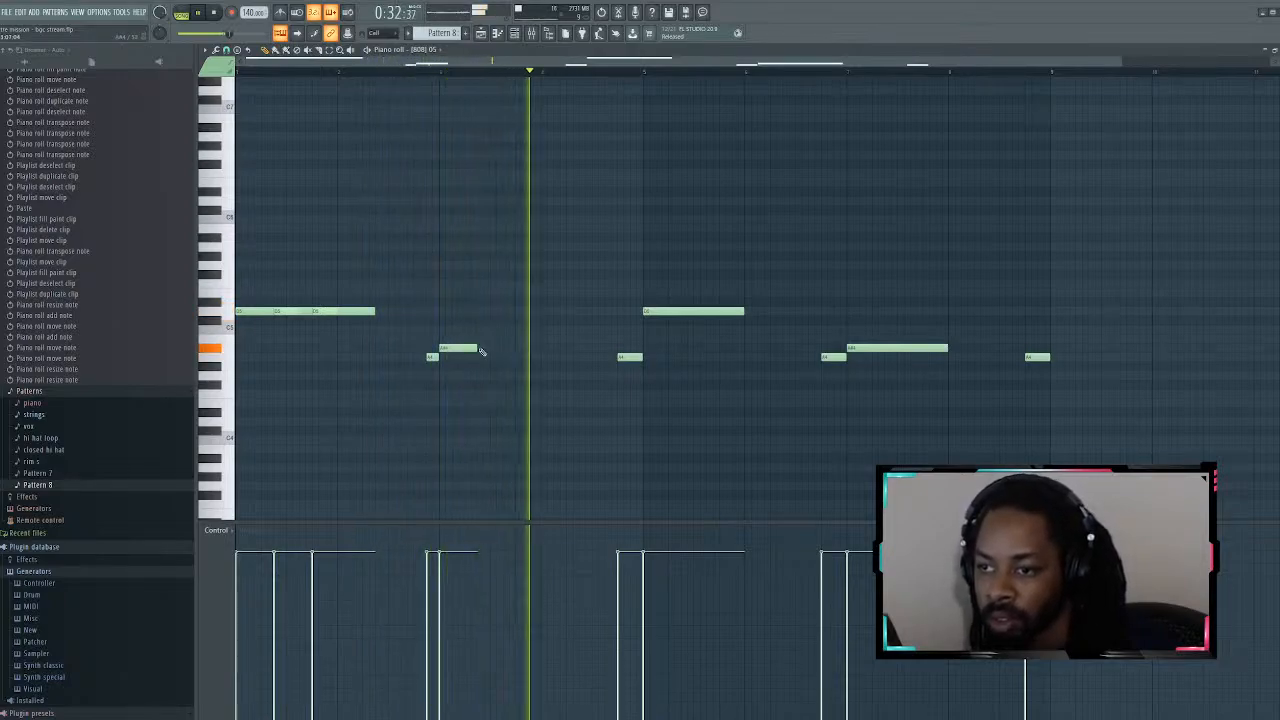
left_click(481, 349)
left_click(518, 348)
left_click(558, 348)
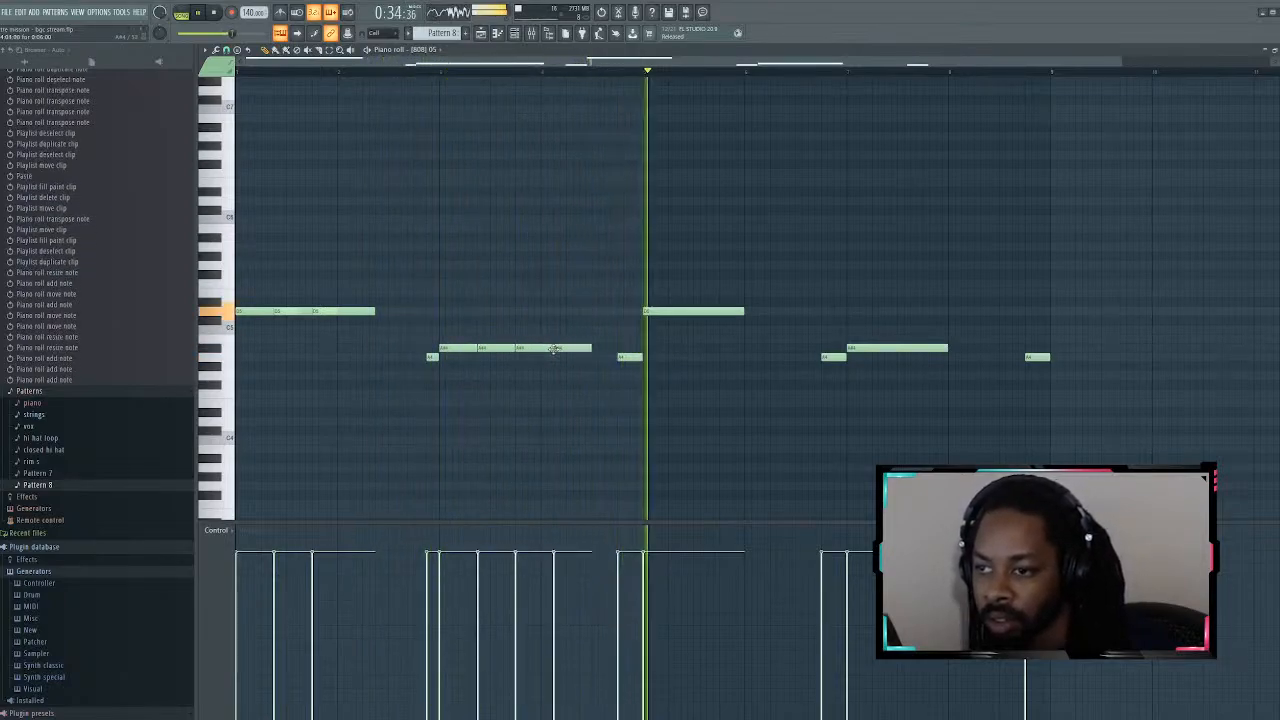
left_click(594, 347)
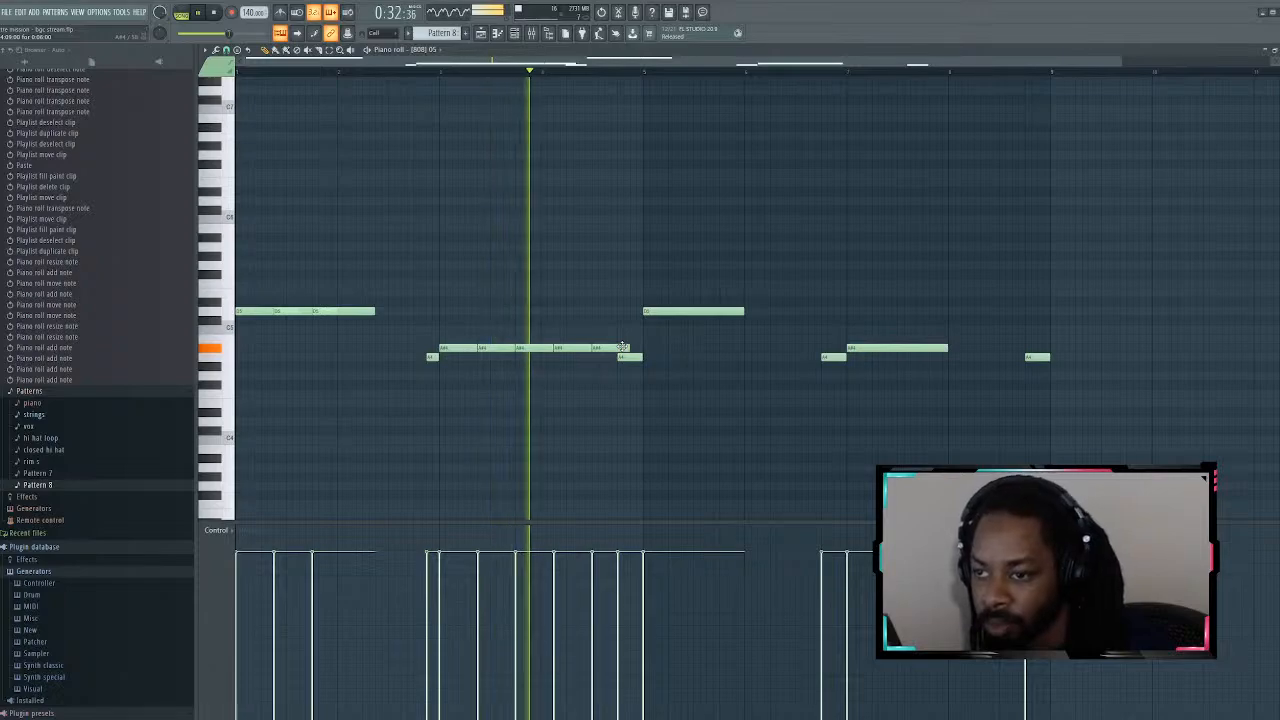
right_click(567, 350)
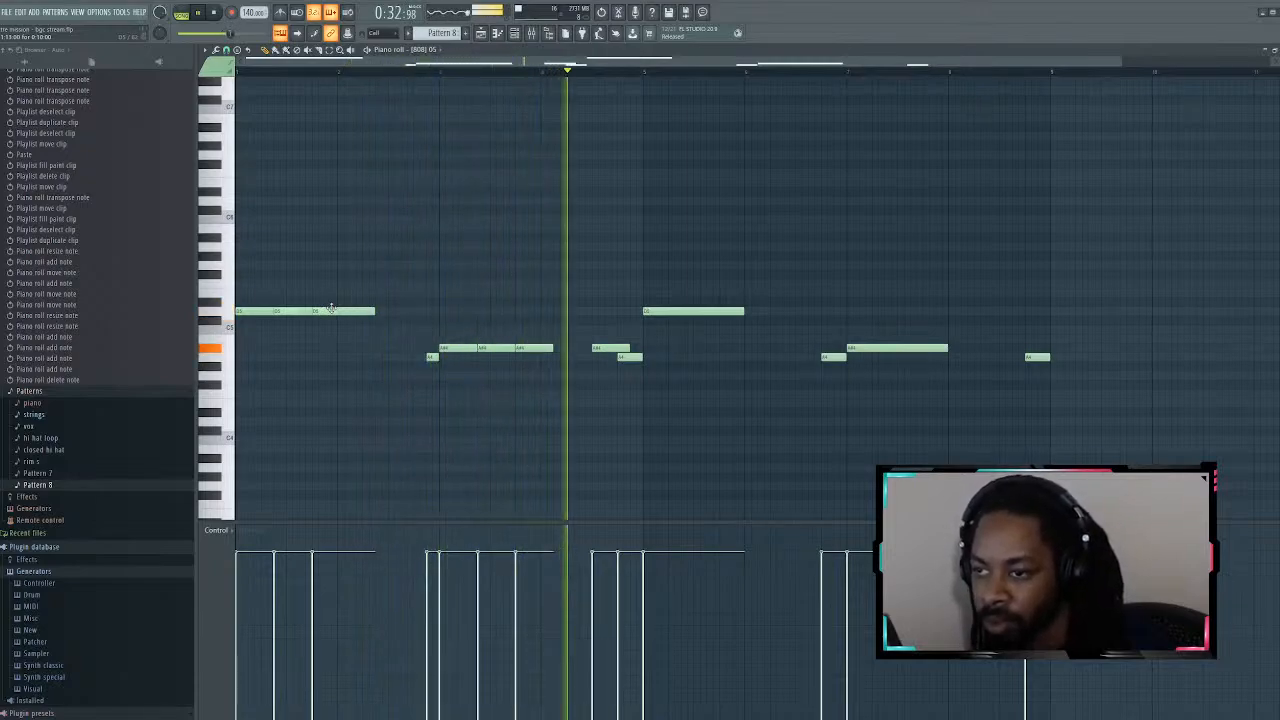
Step: Shift the A4 note at the end of bar 4 earlier, delete the pickup before bar 3, and add a short A4 just before bar 5
left_click_drag(626, 358, 612, 358)
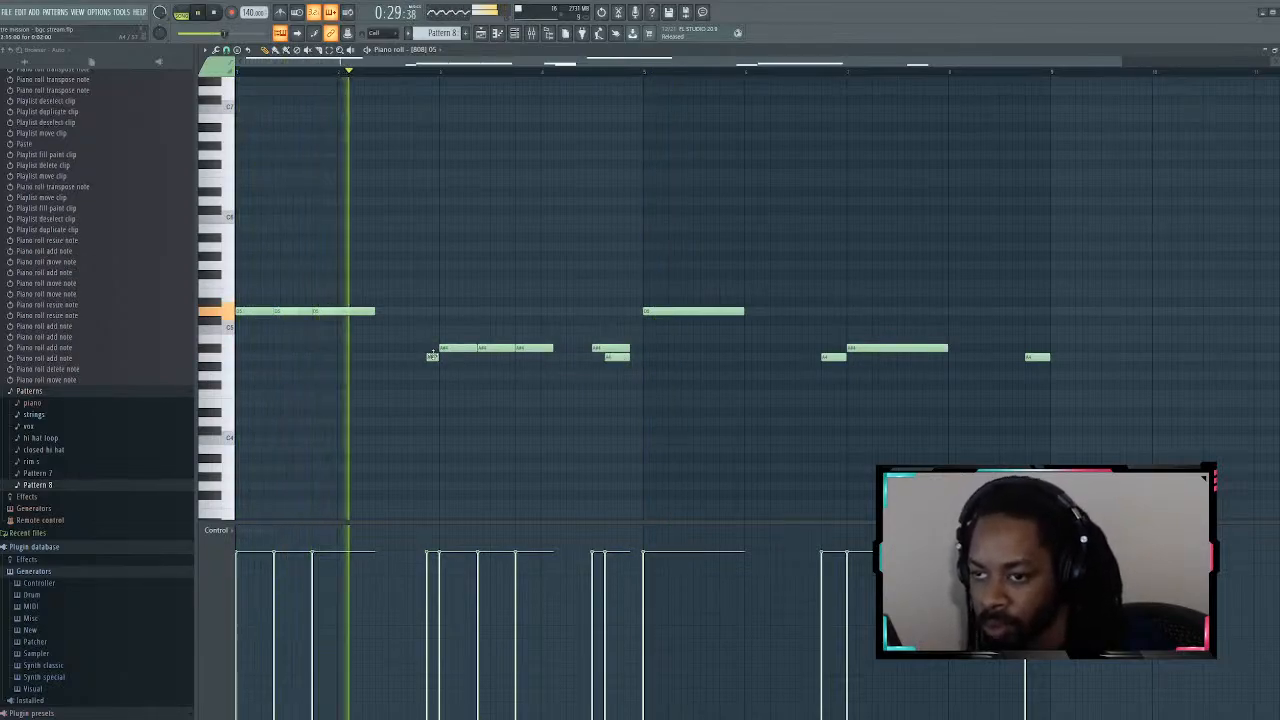
right_click(432, 356)
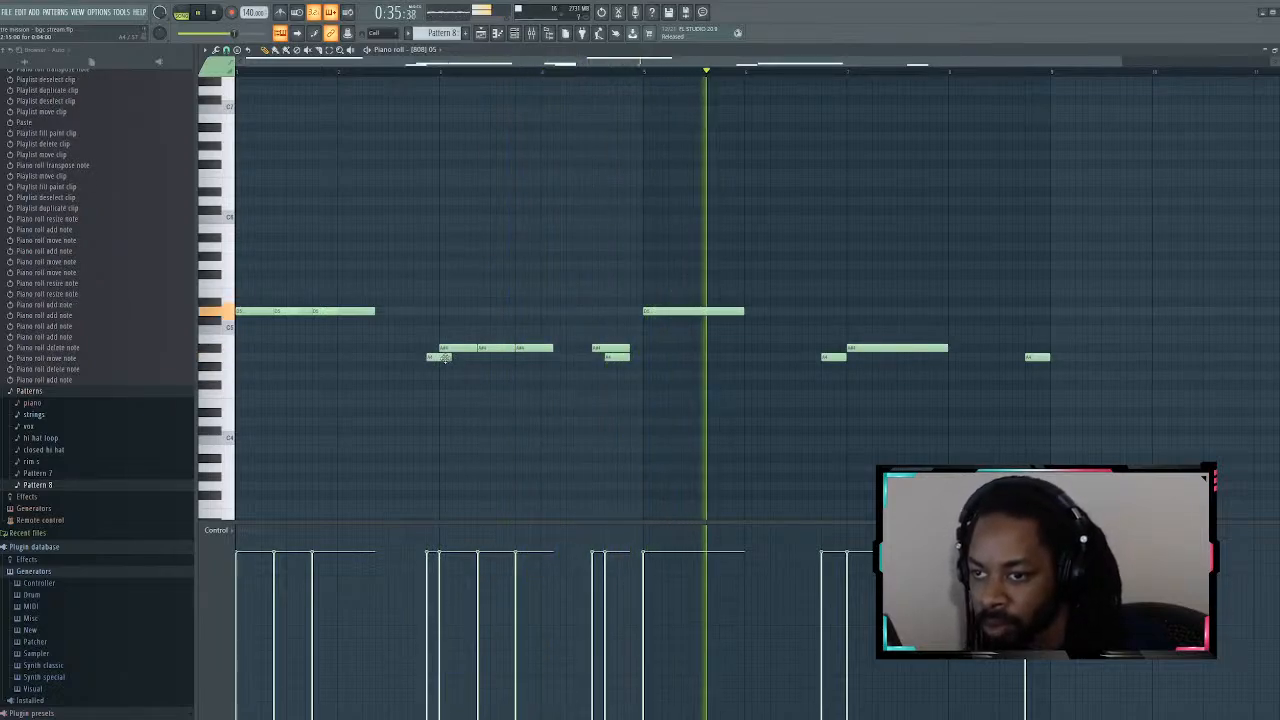
left_click(628, 358)
key("space")
key("space")
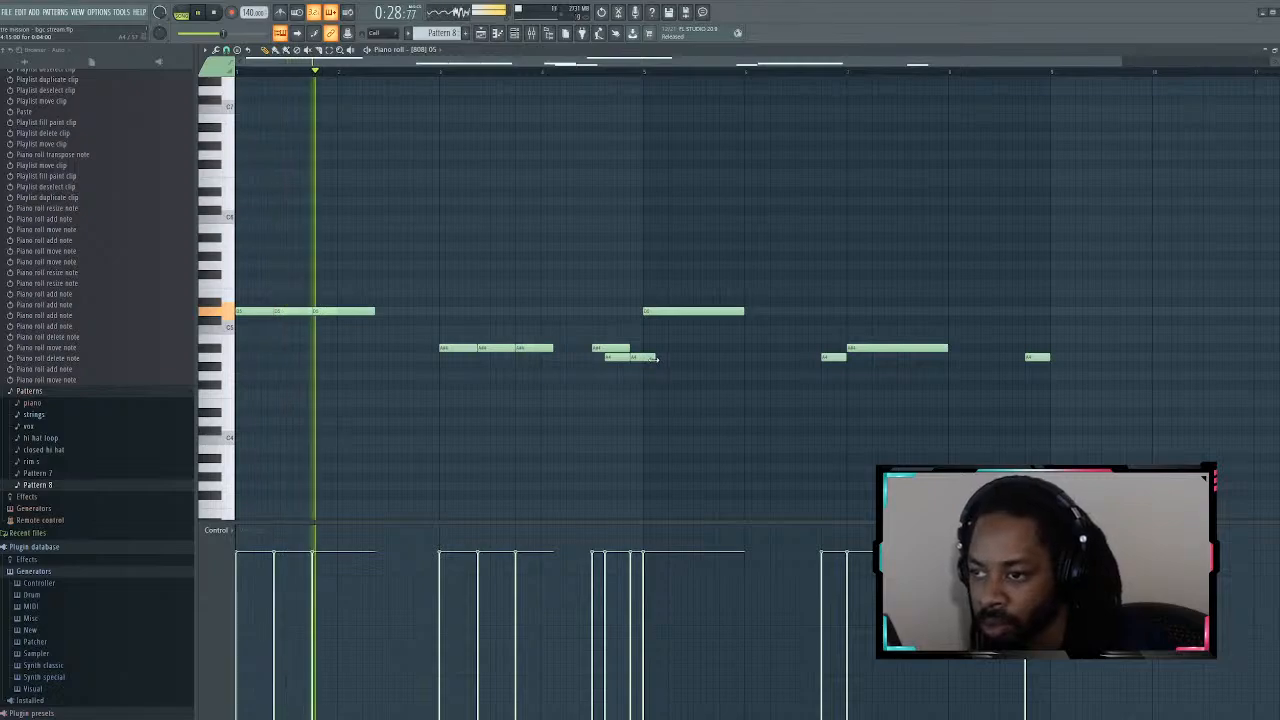
Step: Delete the old notes from bar 5 onward and duplicate the new four-bar 808 phrase in their place
right_click(690, 311)
right_click(833, 357)
right_click(897, 349)
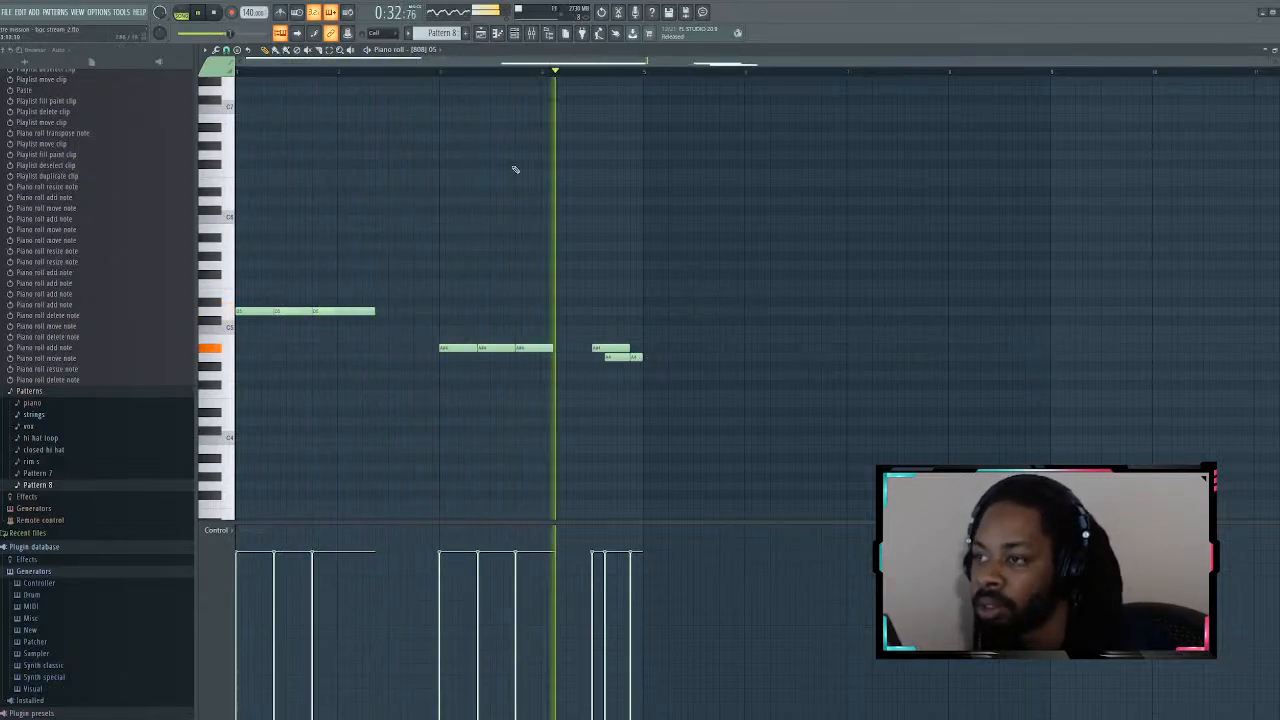
key("ctrl+a")
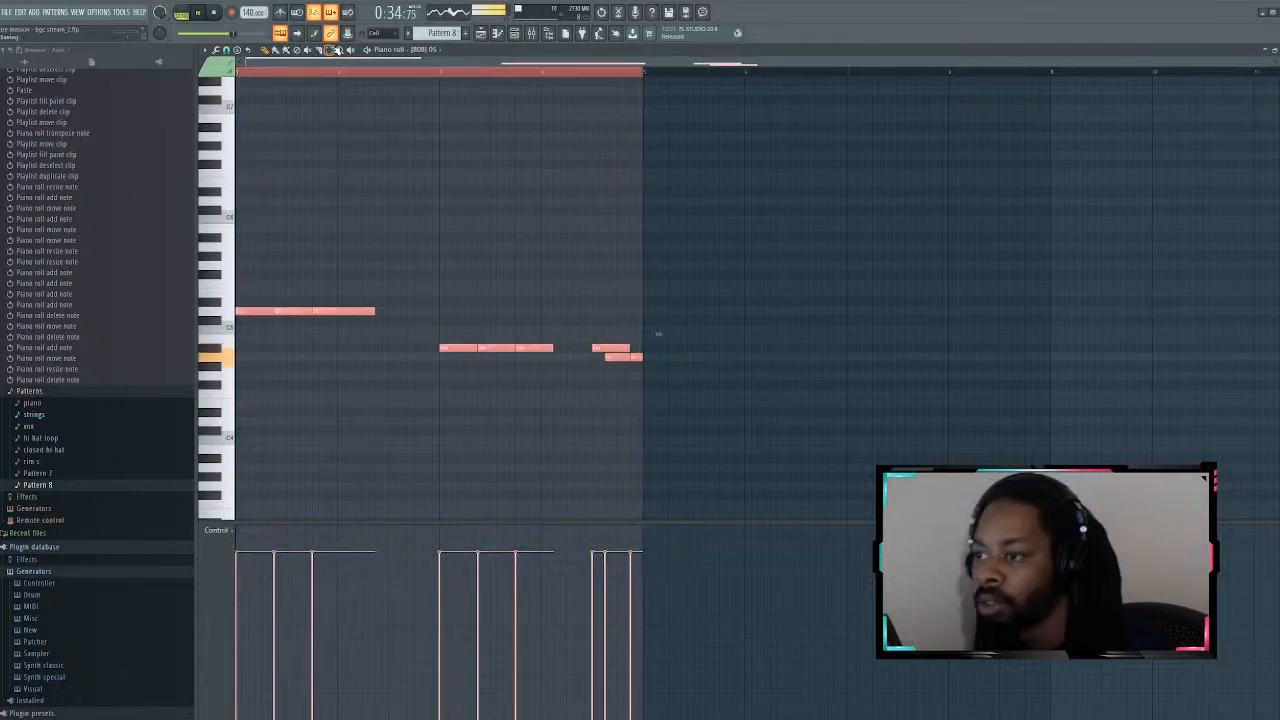
key("ctrl+b")
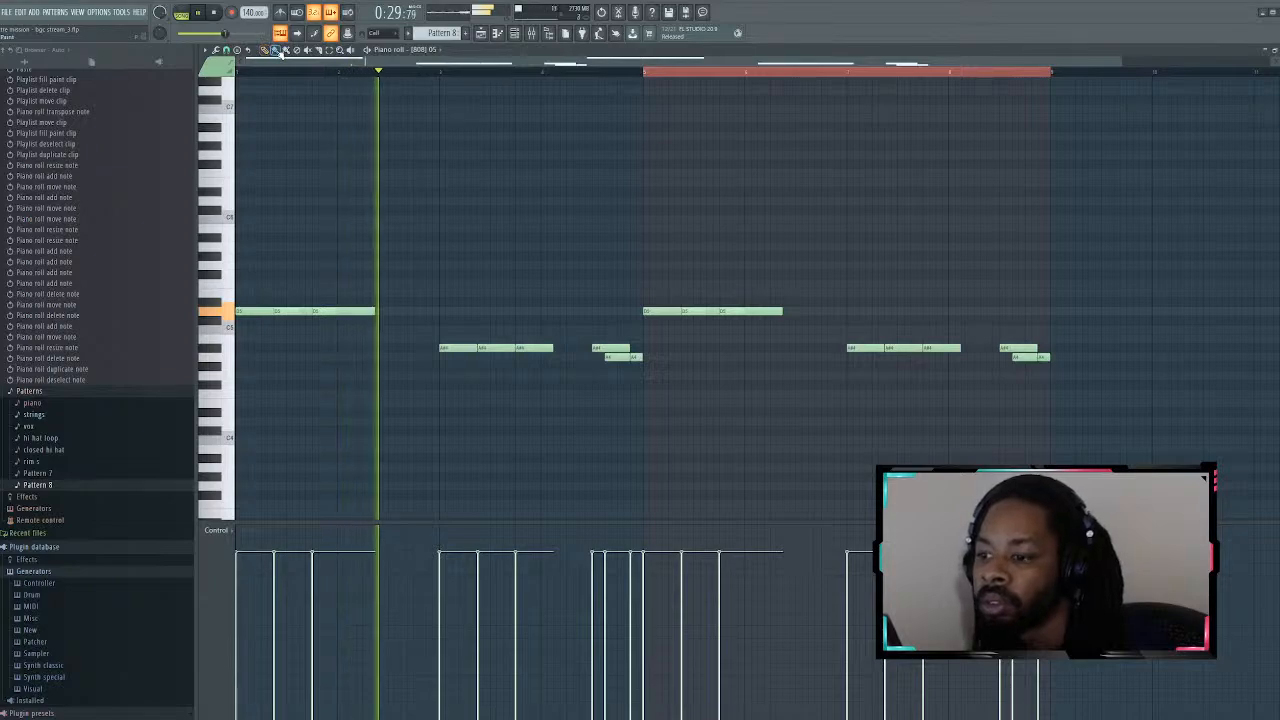
left_click(424, 348)
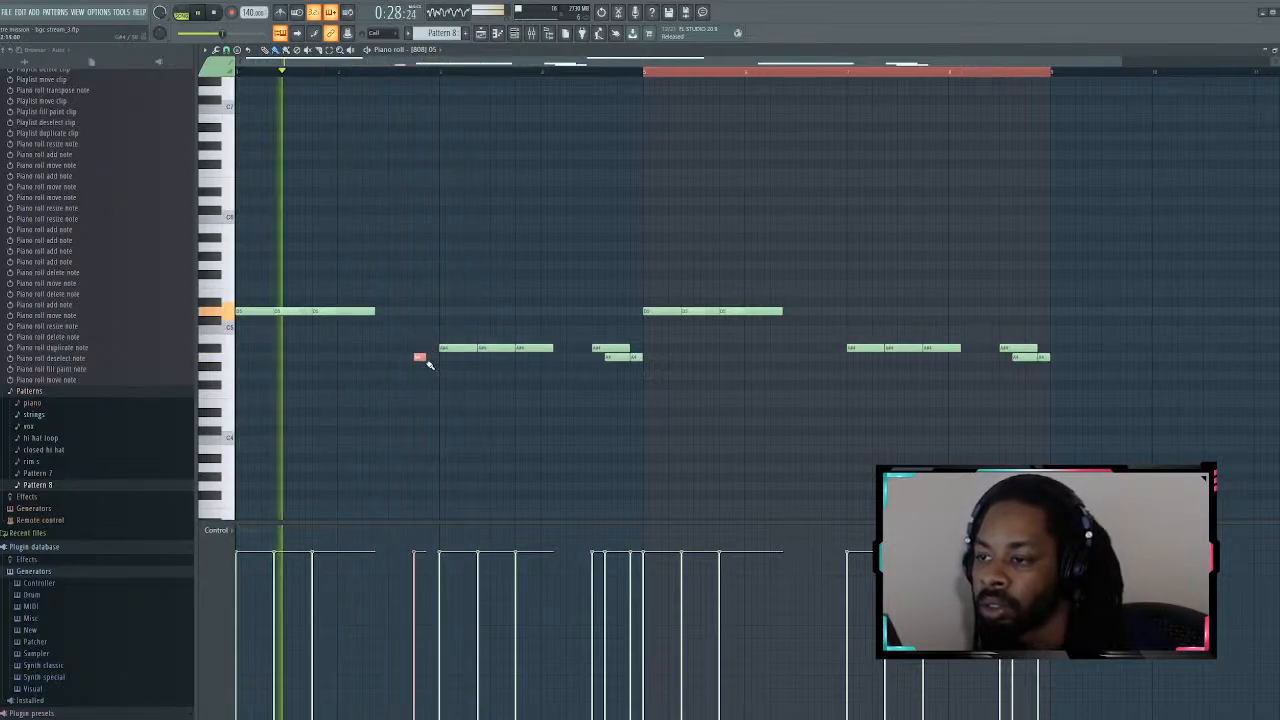
left_click_drag(426, 357, 438, 311)
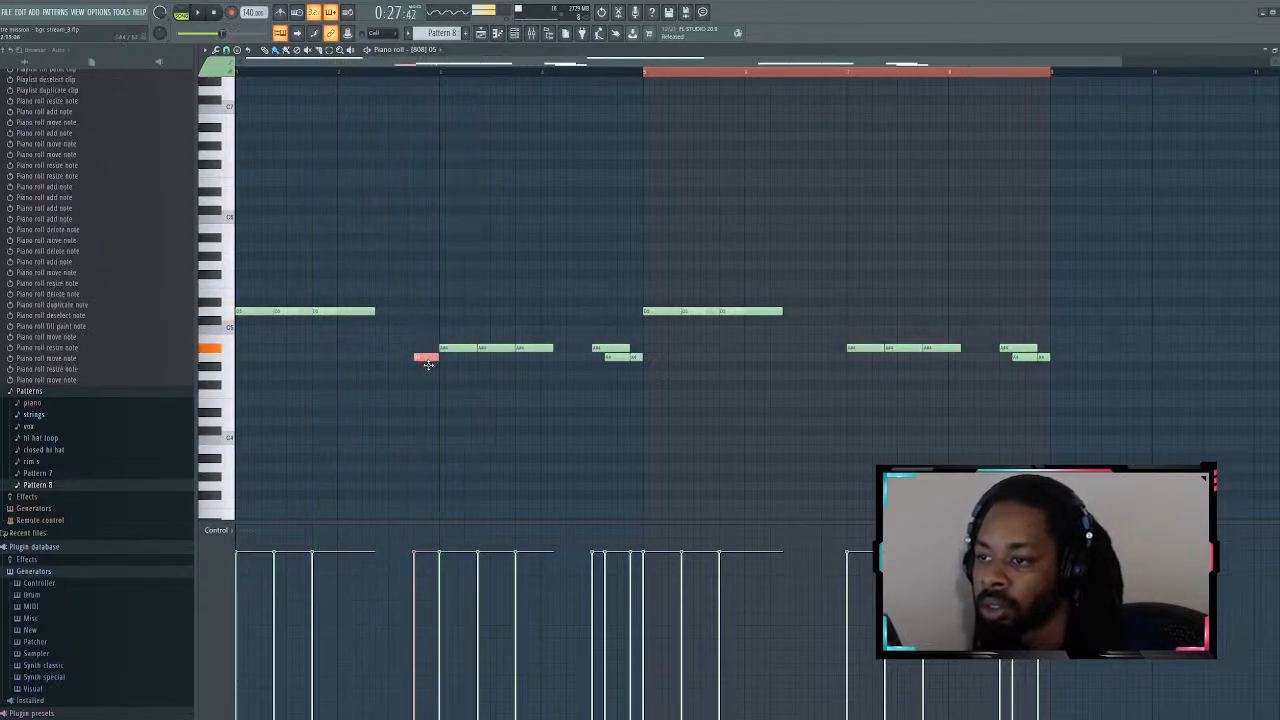
right_click(428, 357)
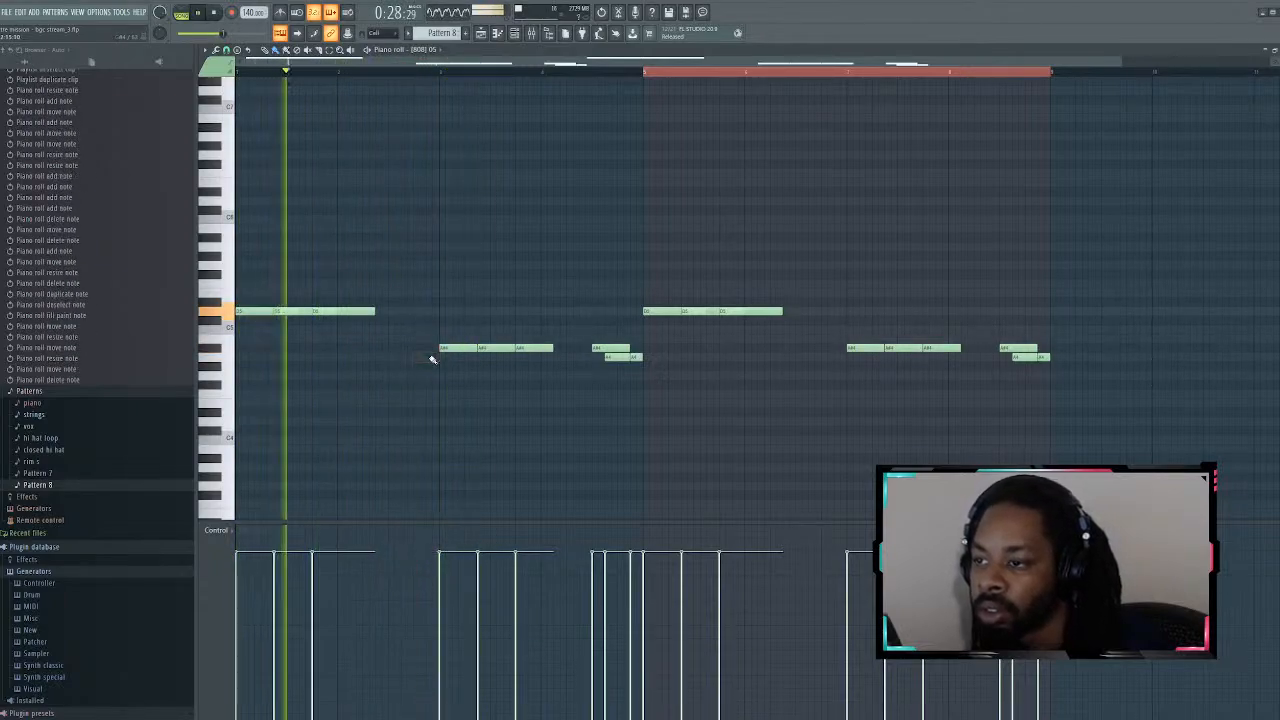
Step: Add an A4 pickup note just before bar 7 and an extra short A#4 note in bar 8
left_click(829, 357)
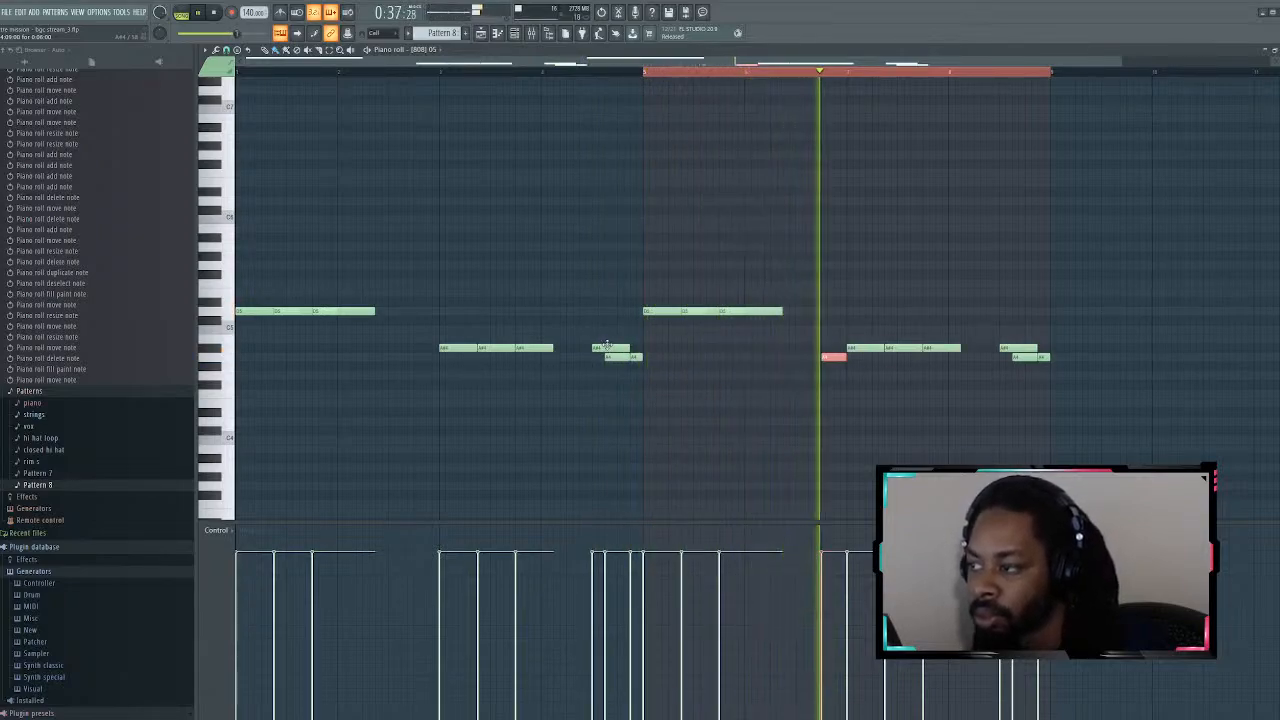
left_click(977, 349)
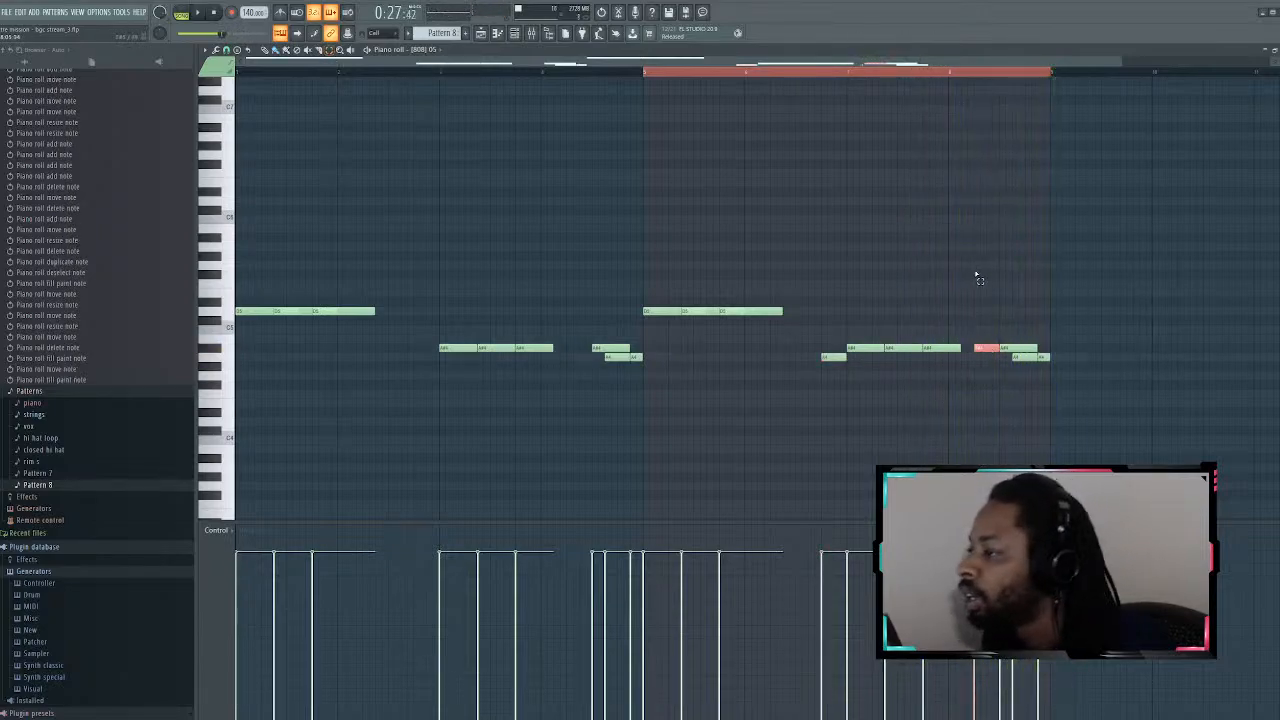
Step: Try duplicating the whole eight-bar 808 phrase from bar 9 and undo the duplication
left_click_drag(1052, 213, 171, 463)
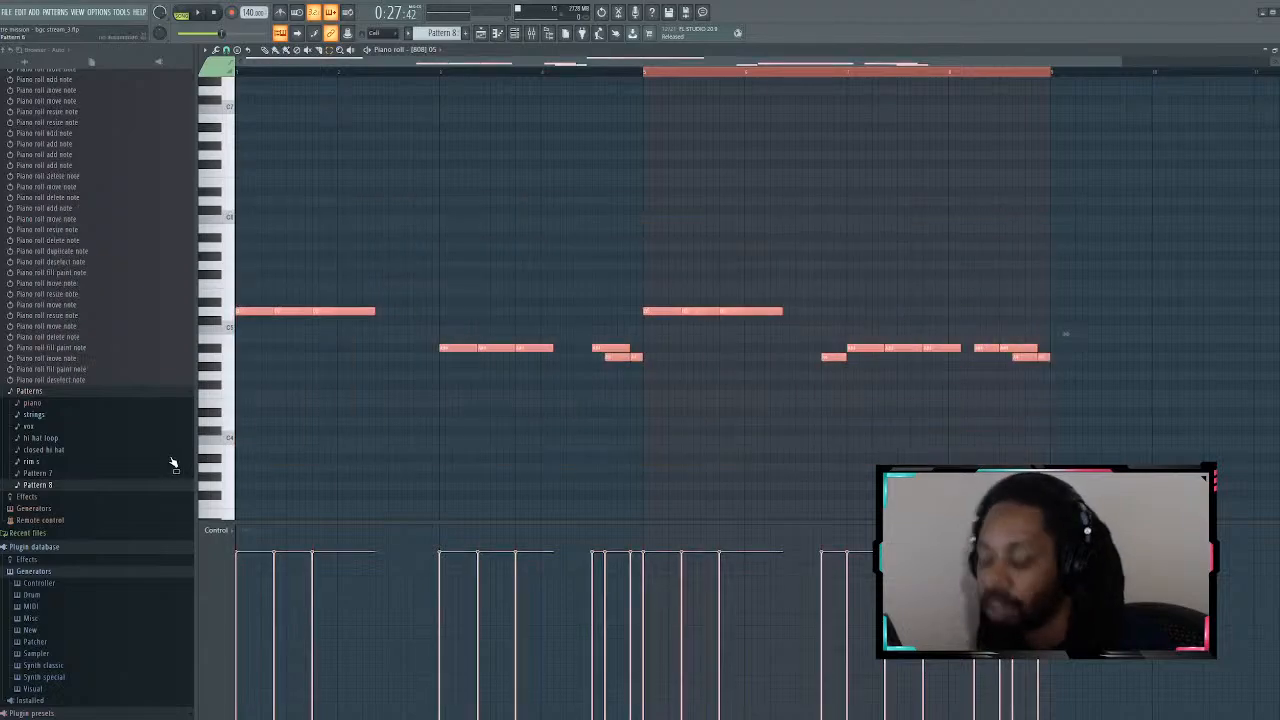
key("ctrl+b")
key("ctrl+z")
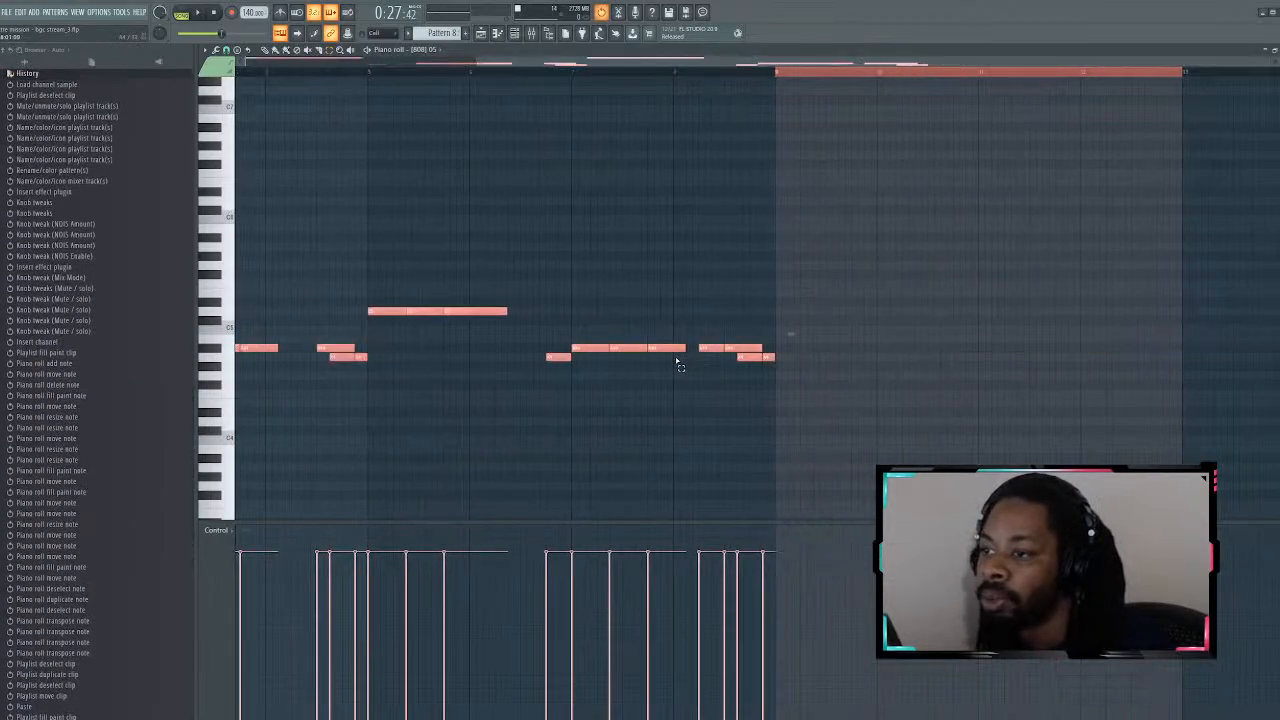
key("ctrl+z")
key("ctrl+z")
key("ctrl+b")
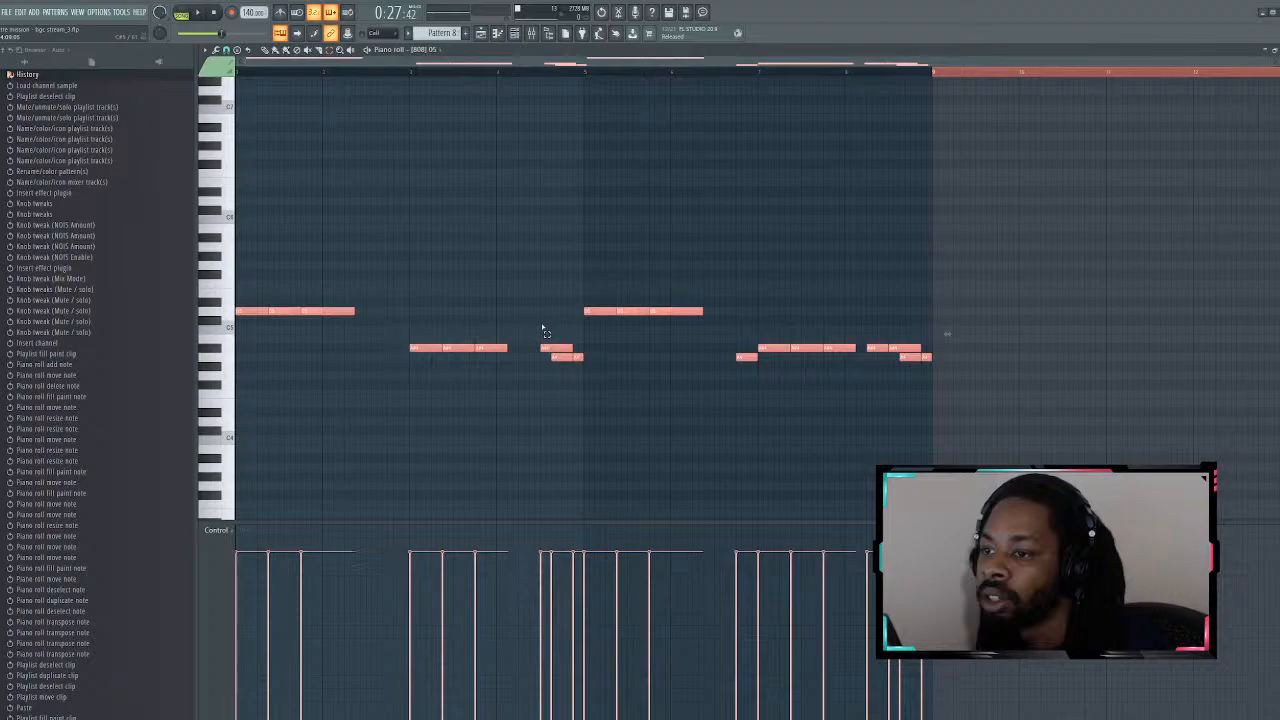
Step: Duplicate the whole eight-bar 808 phrase so the copy starts at bar 9, and deselect the notes
left_click(899, 248)
left_click_drag(930, 241, 124, 404)
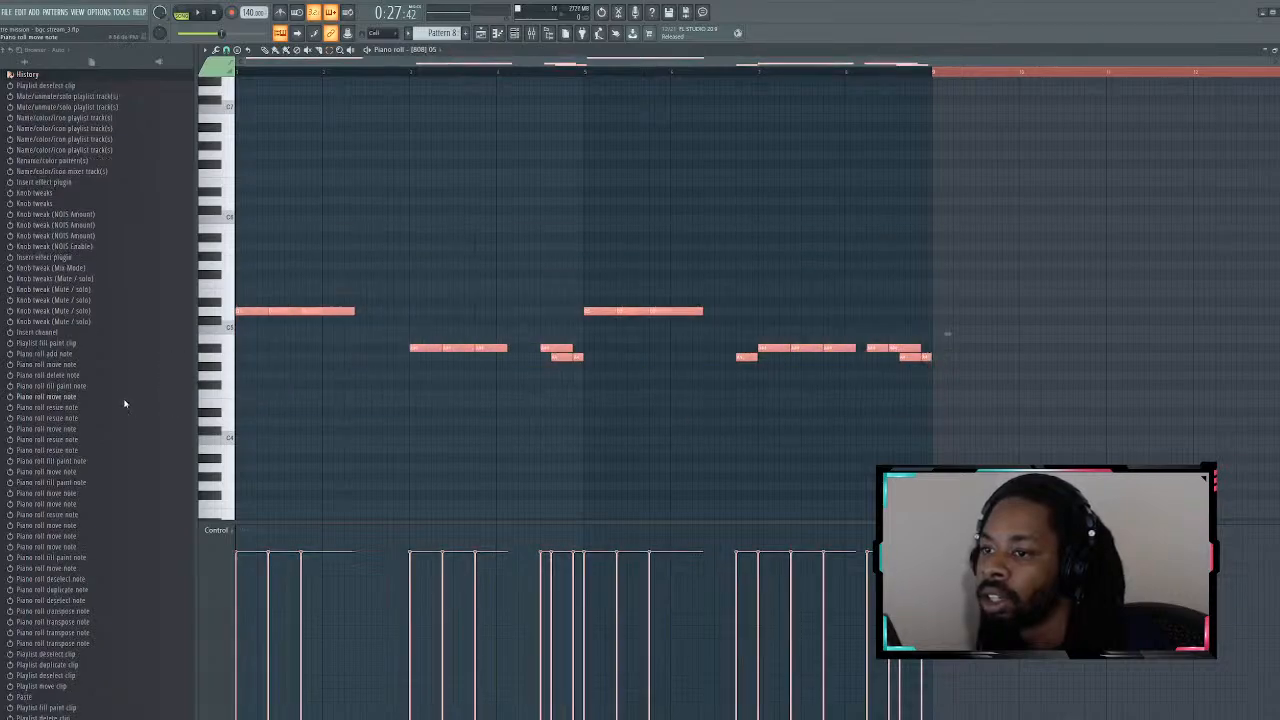
key("ctrl+b")
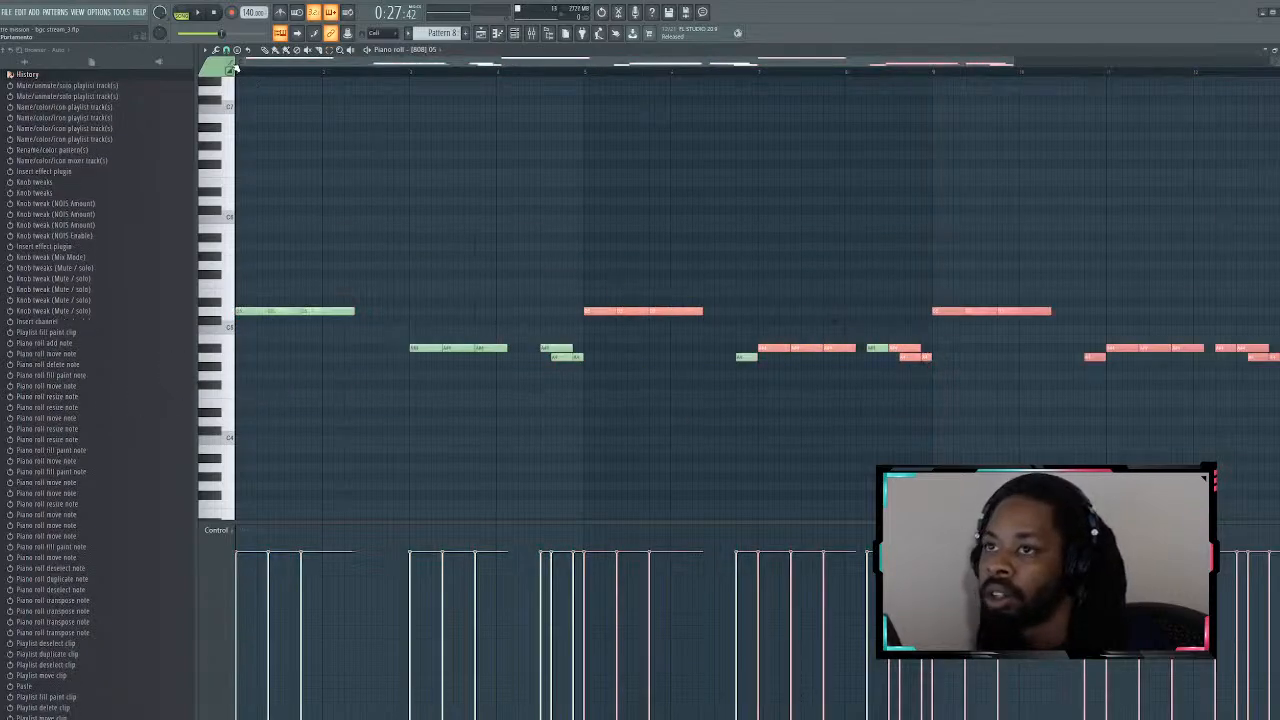
left_click_drag(592, 312, 945, 317)
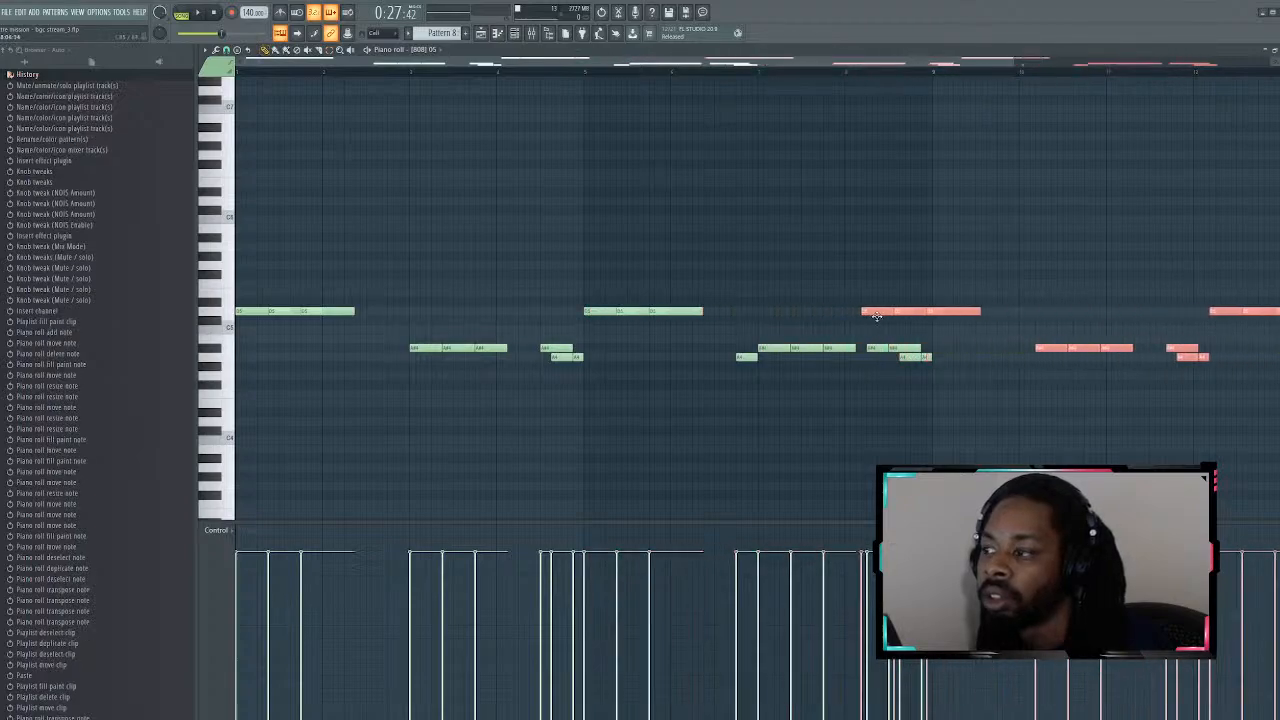
scroll(734, 306, "down", 2)
key("ctrl+b")
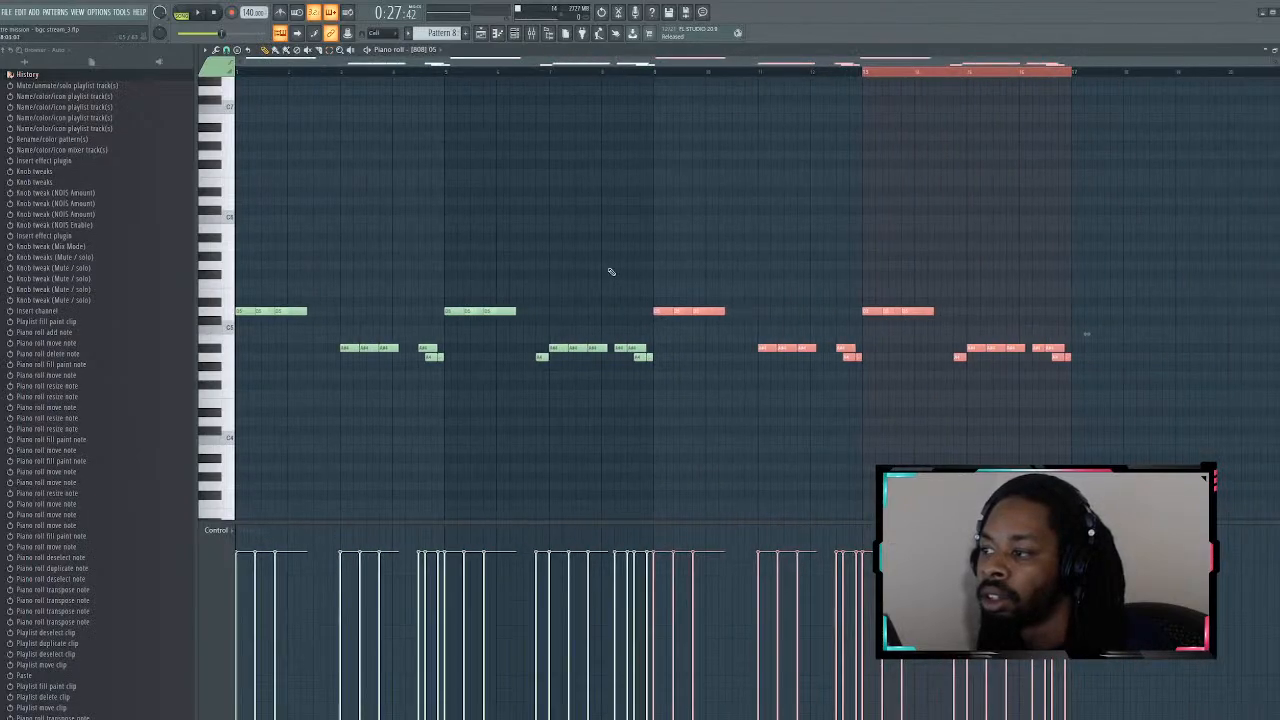
key("ctrl+d")
Step: Play the 808 pattern with the arrangement and shorten the A4 pickup note just before bar 7 from its start
key("space")
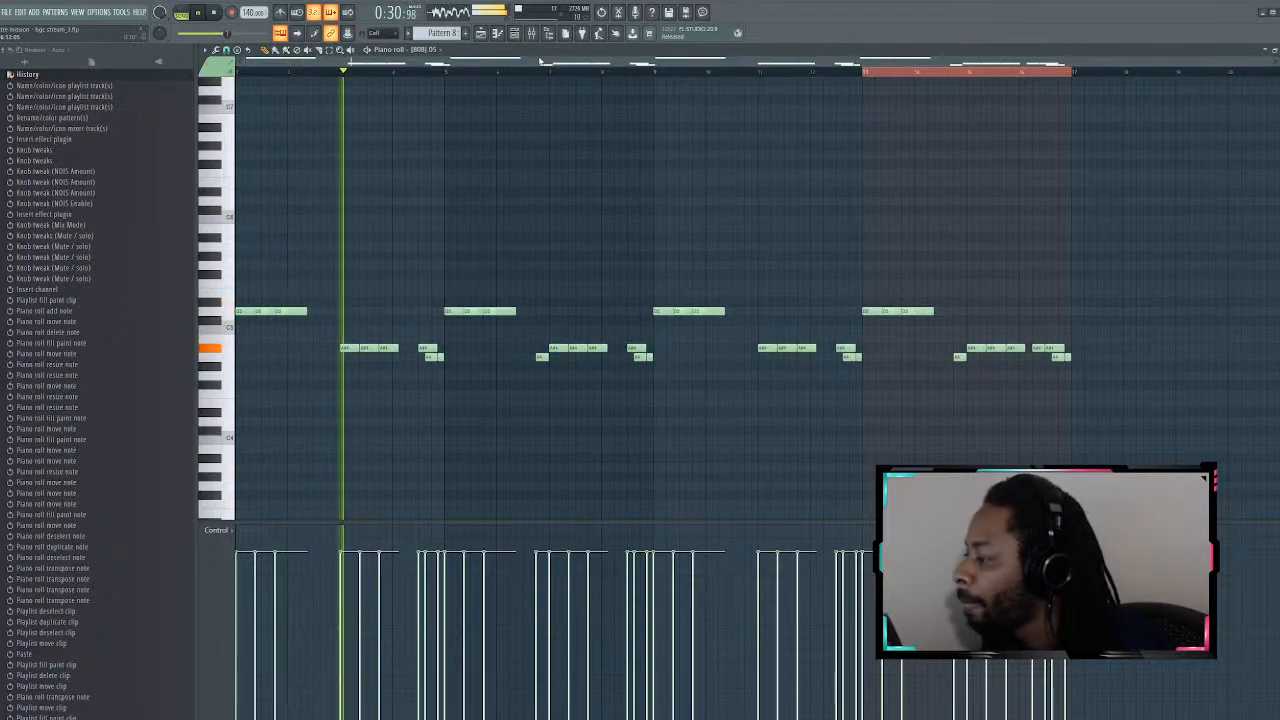
key("F5")
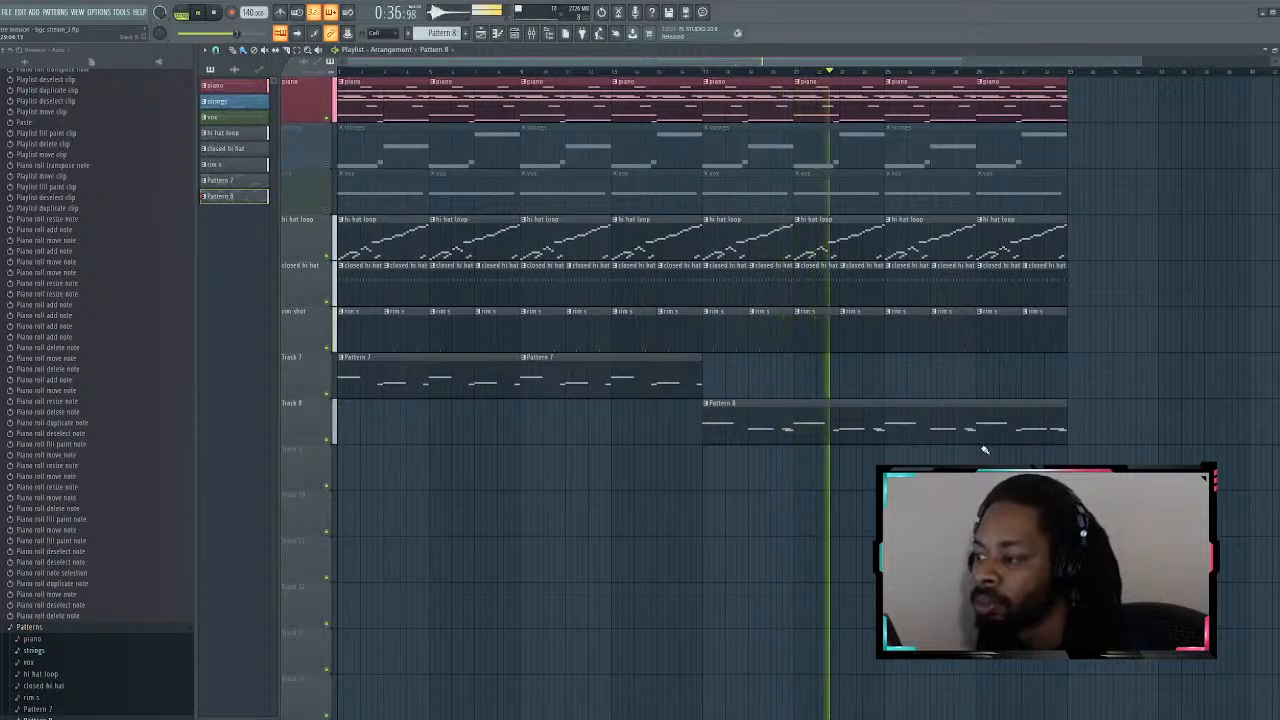
double_click(841, 402)
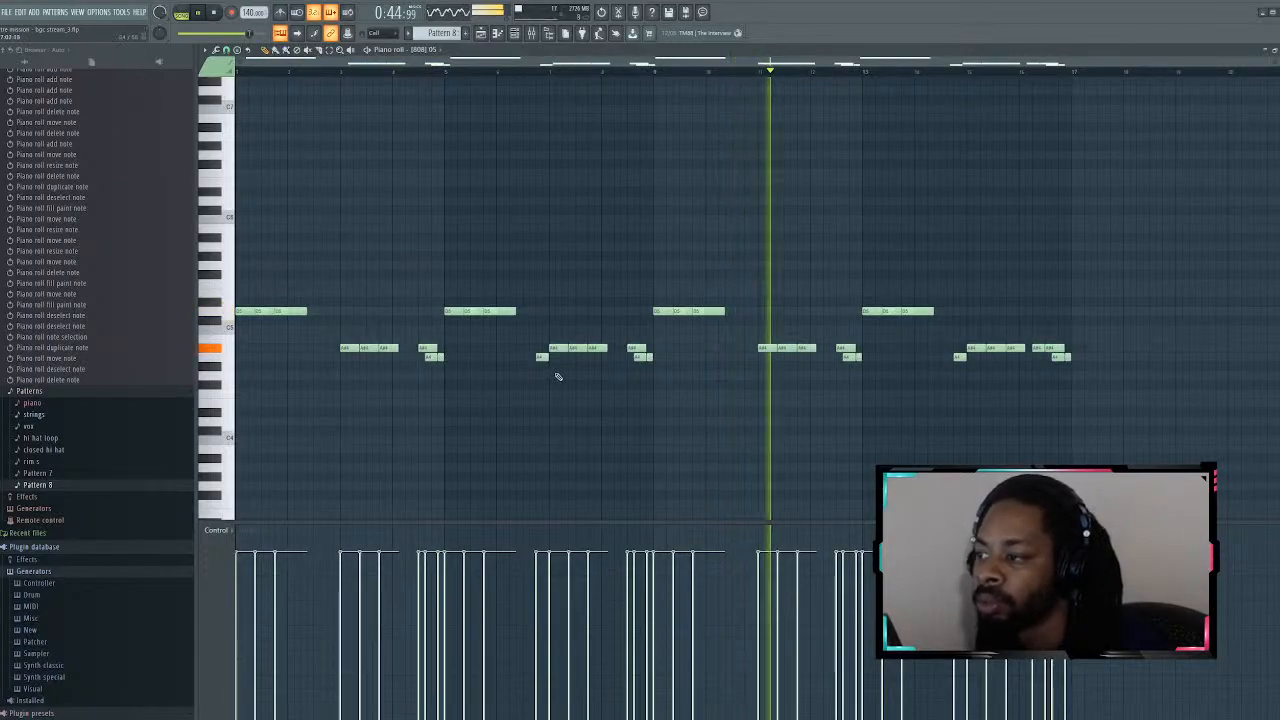
left_click_drag(543, 358, 549, 362)
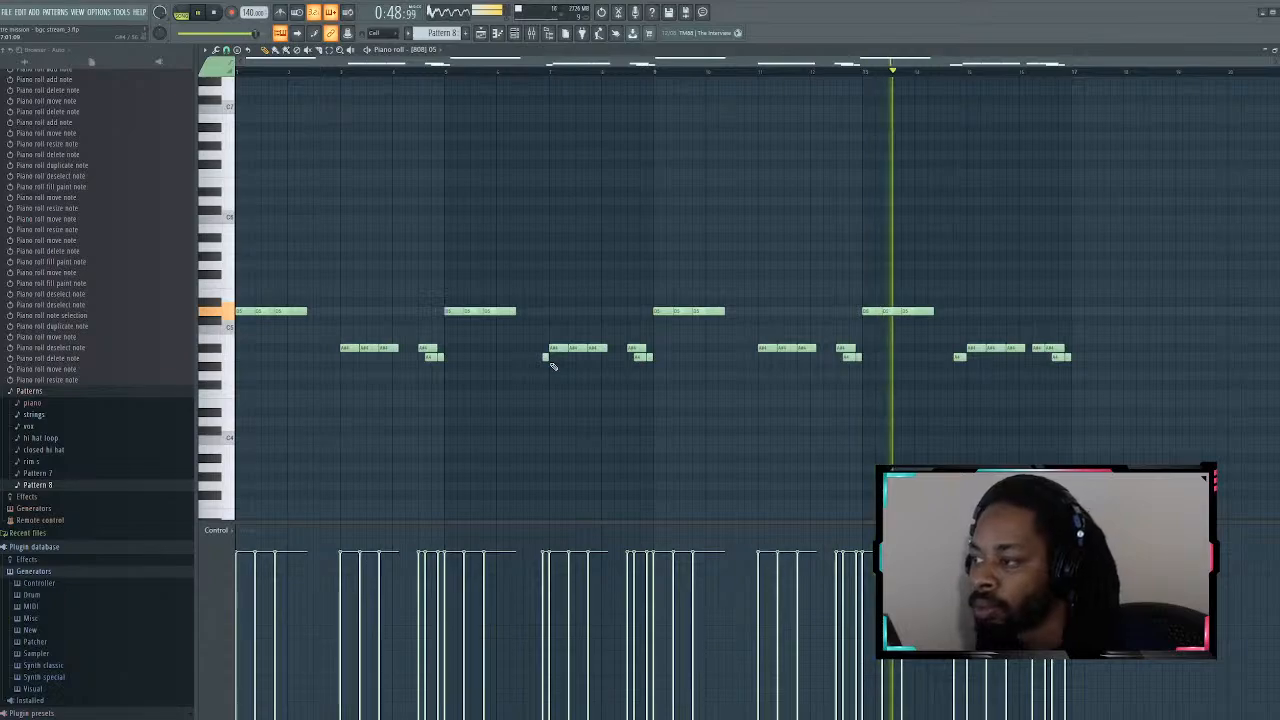
Step: Examine the 808 channel's sample, envelope and miscellaneous settings, and close them
left_click(514, 33)
left_click(300, 180)
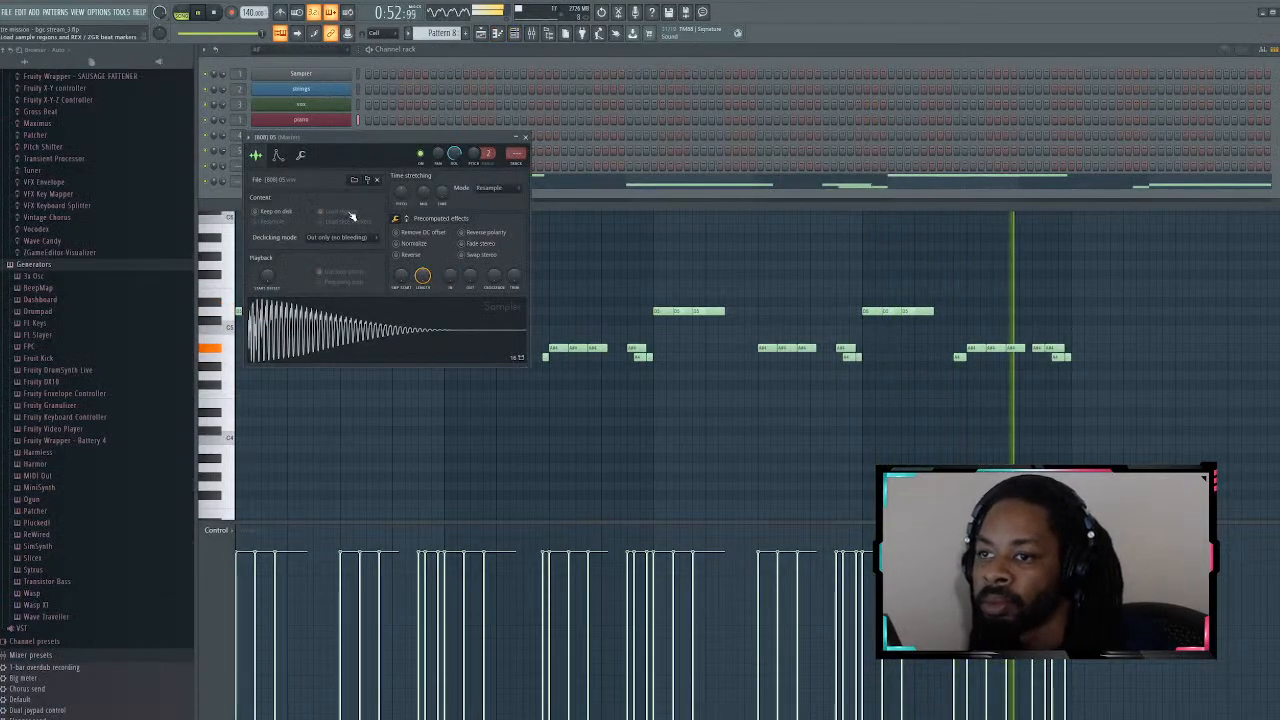
left_click(279, 156)
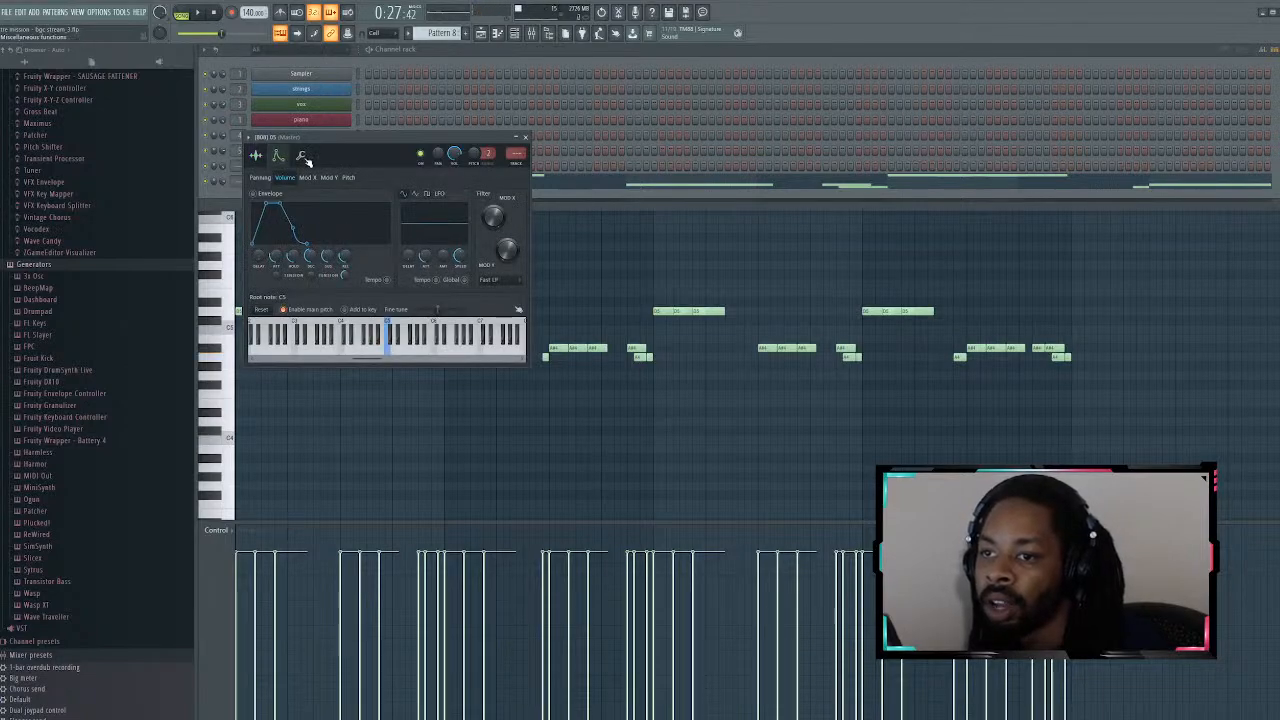
left_click(302, 157)
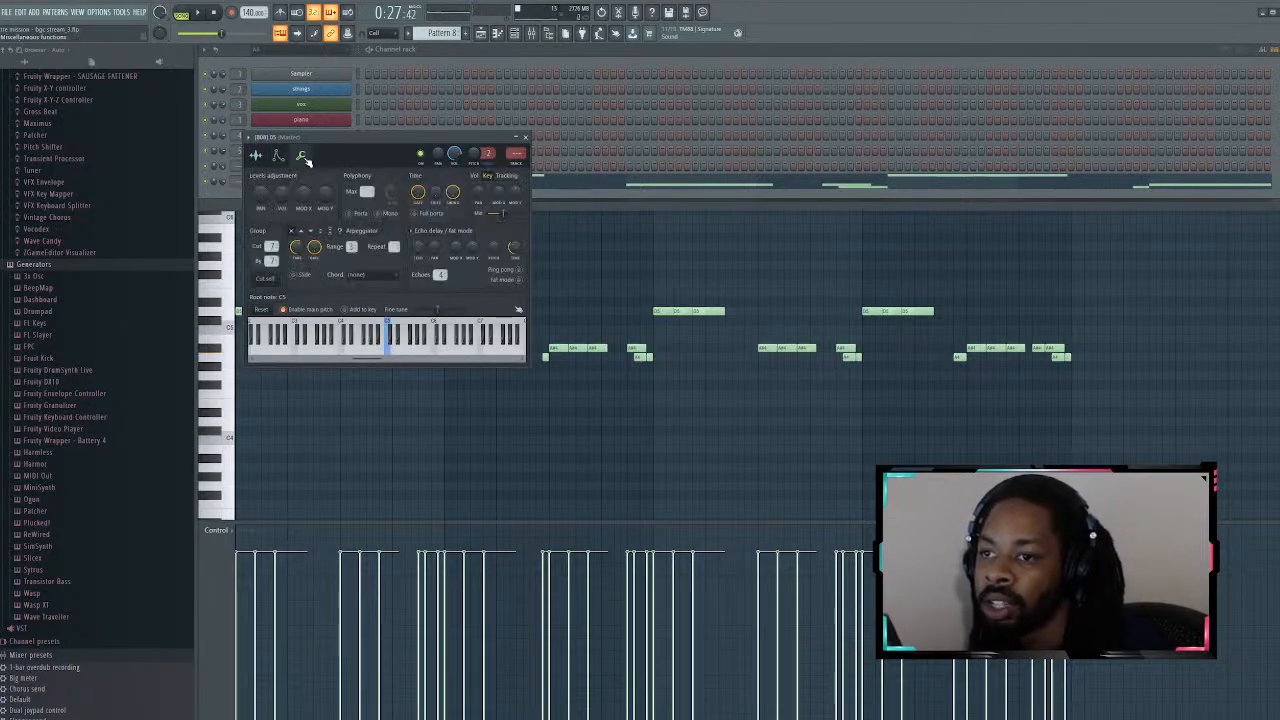
left_click(279, 156)
left_click(256, 156)
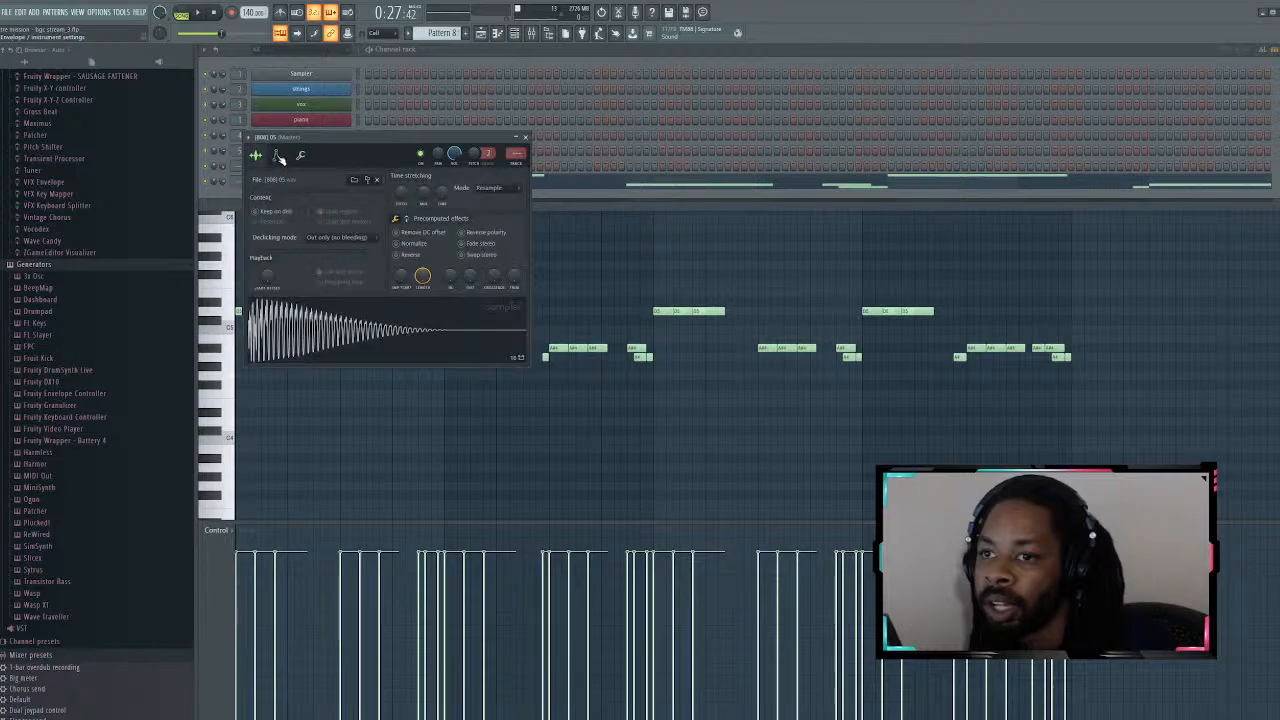
left_click(279, 156)
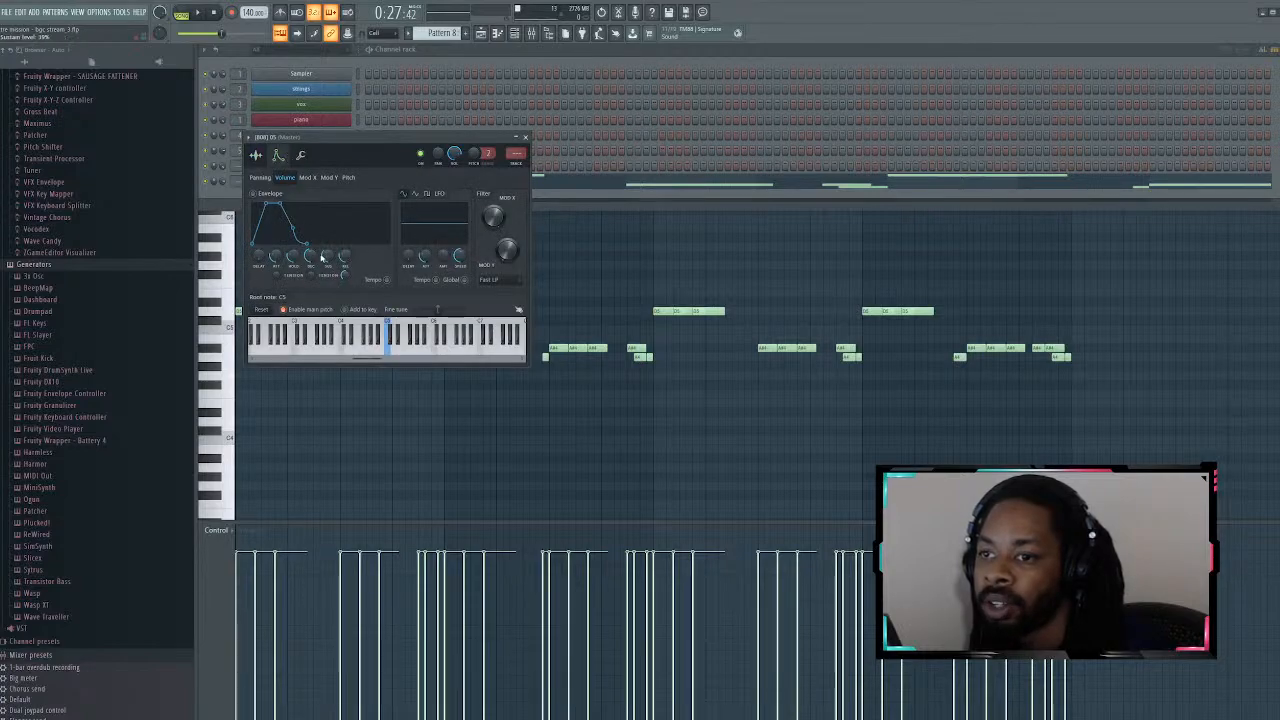
left_click(301, 157)
left_click(256, 157)
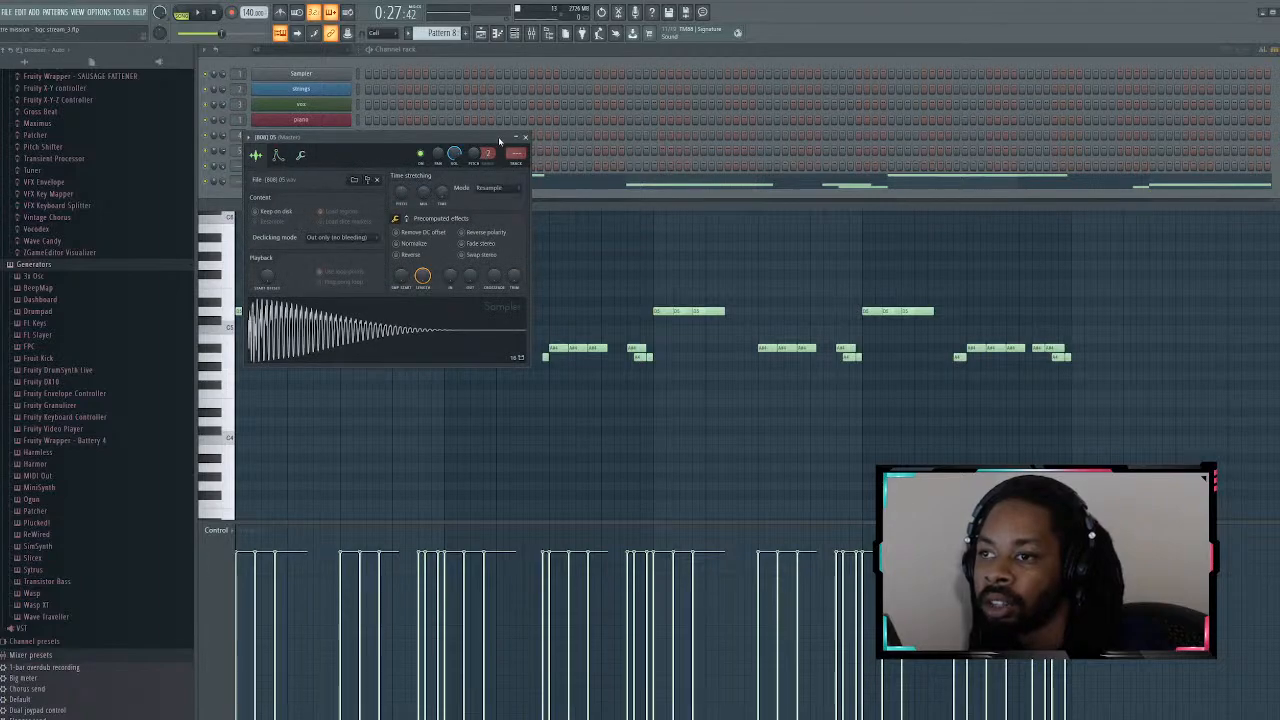
left_click(527, 138)
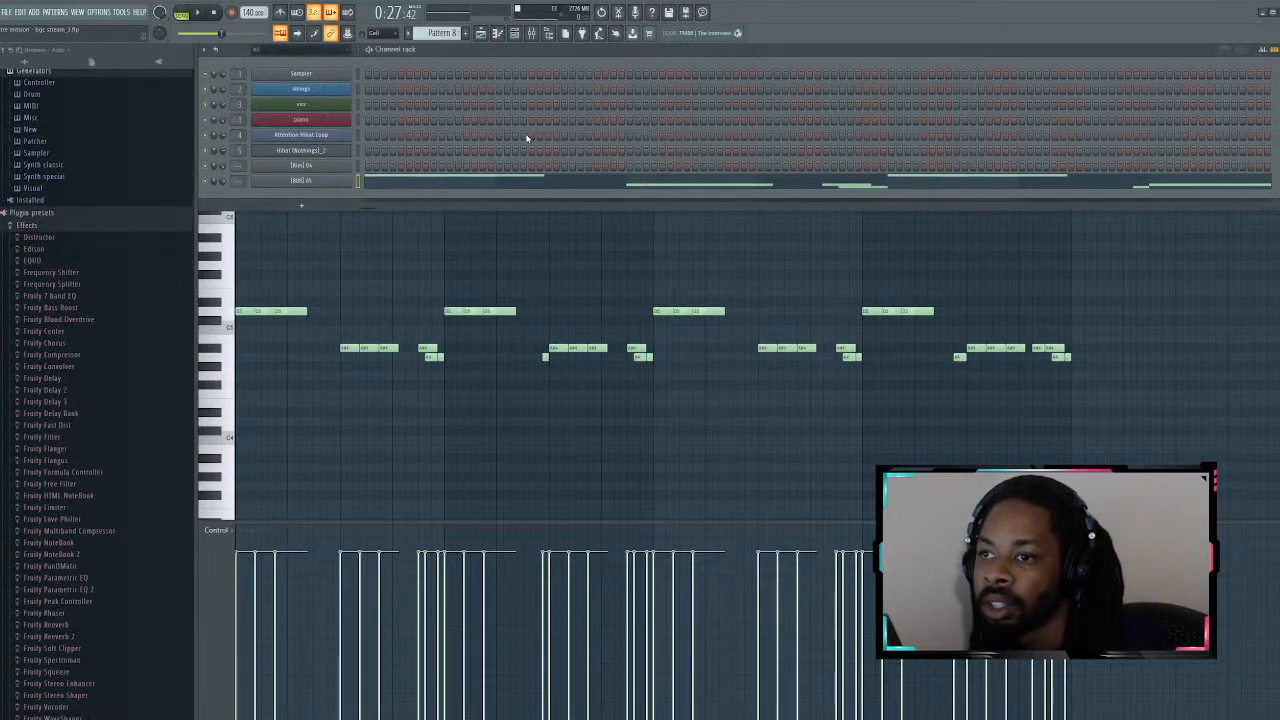
Step: Reopen the 808 channel settings and boost the sample's gain in the precomputed effects
left_click(329, 189)
left_click_drag(400, 137, 880, 103)
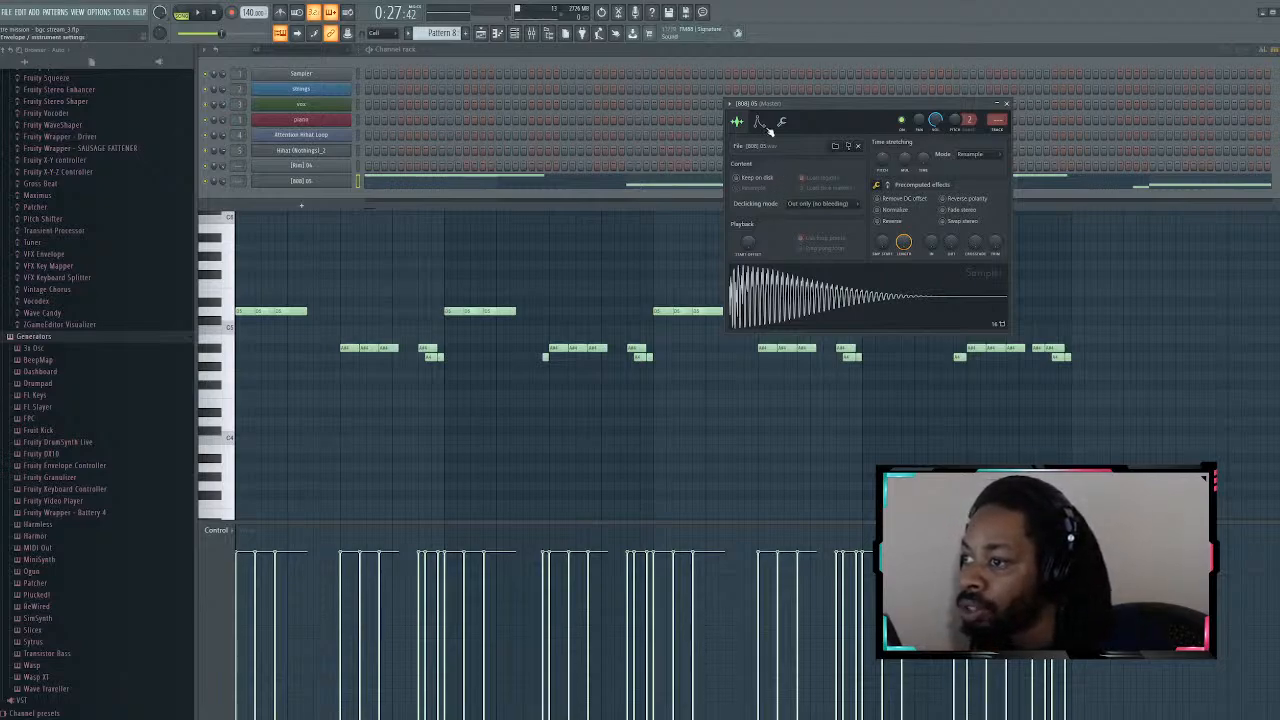
left_click(888, 187)
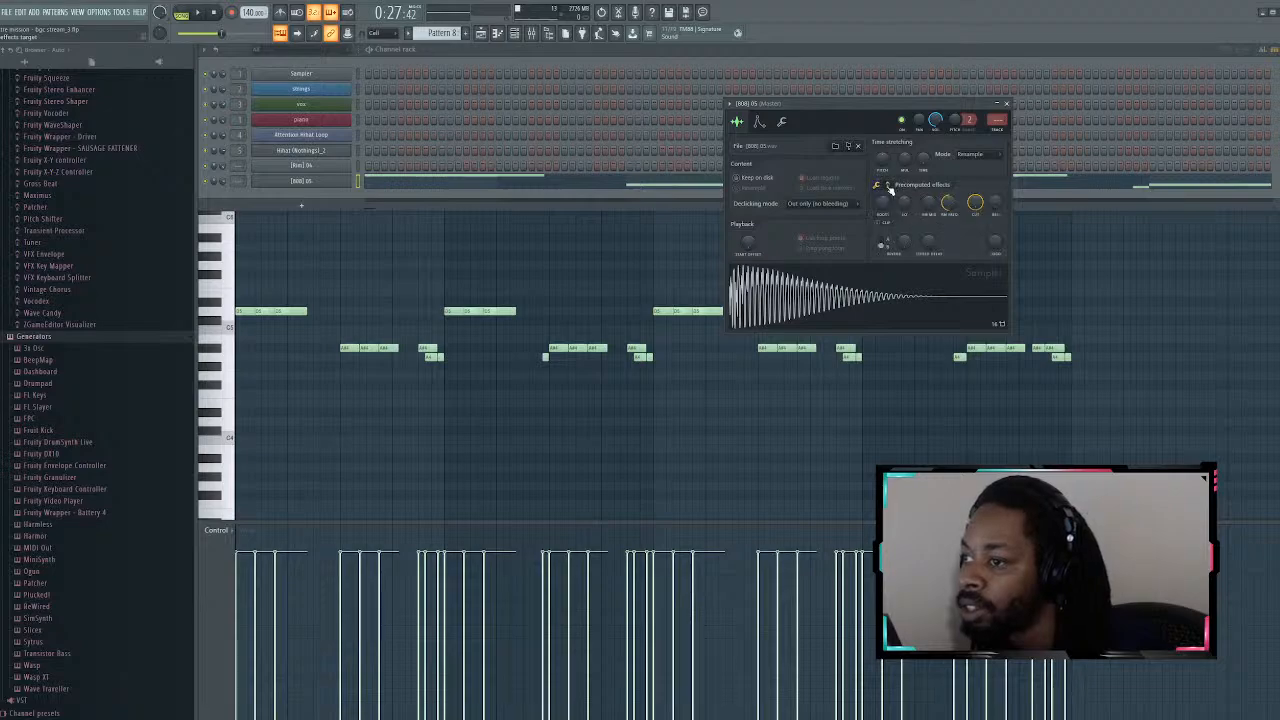
key("space")
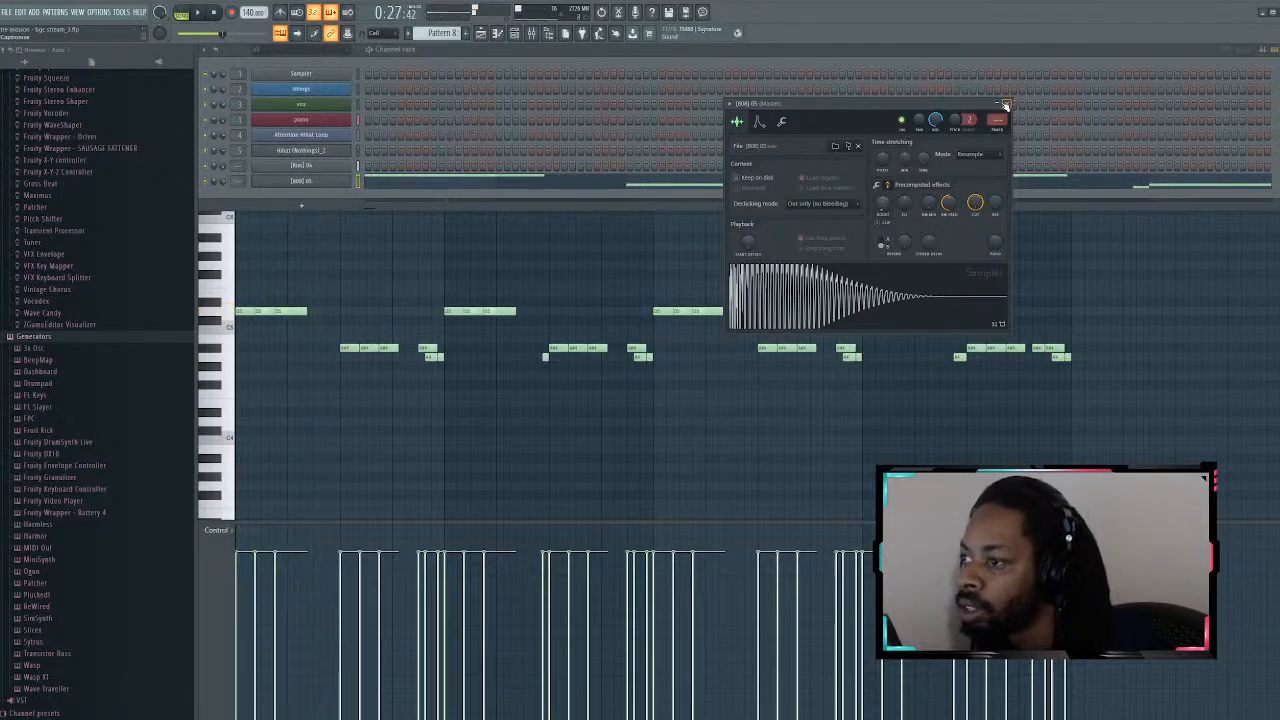
key("space")
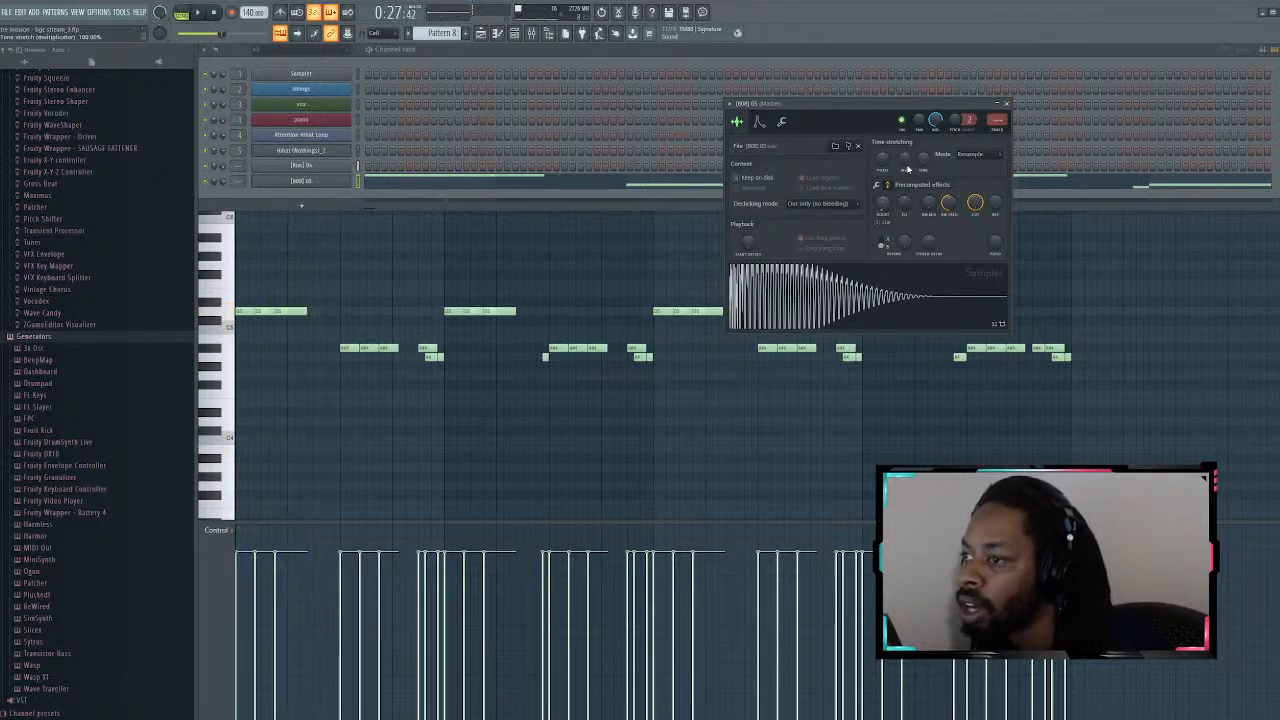
Step: Enable Mono polyphony for the 808 channel and close its settings
left_click(783, 125)
left_click(740, 122)
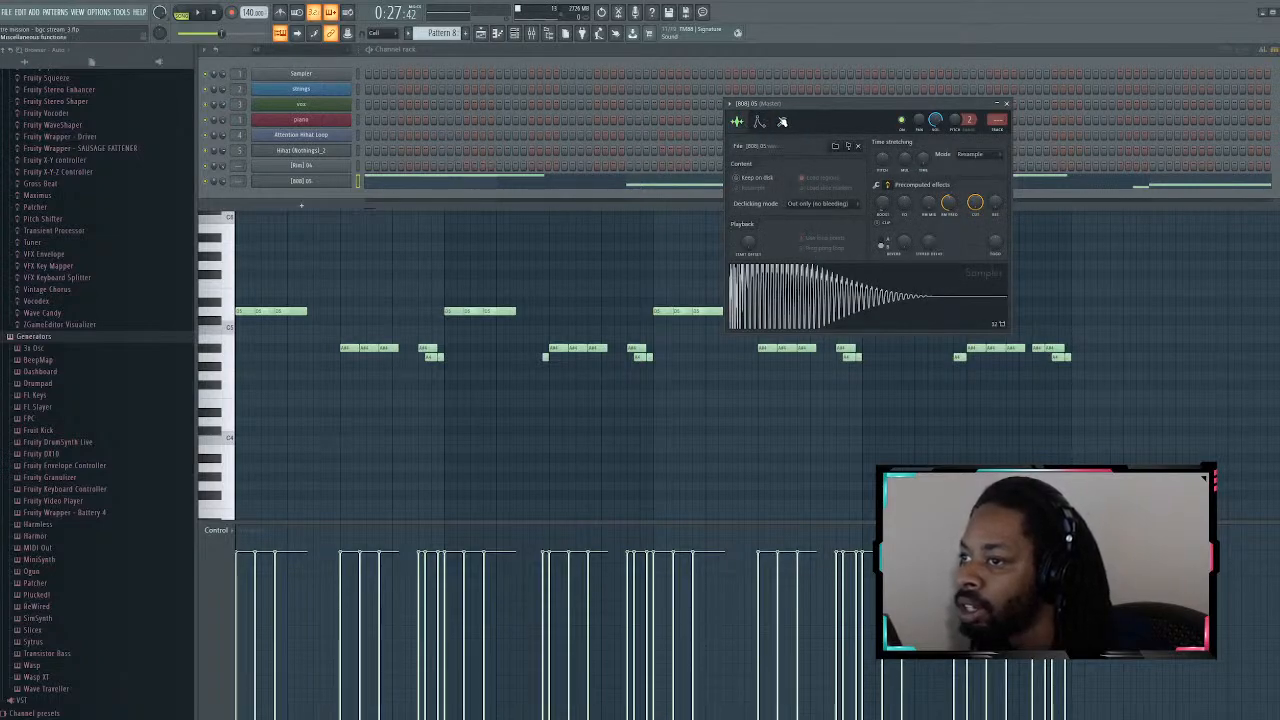
left_click(782, 122)
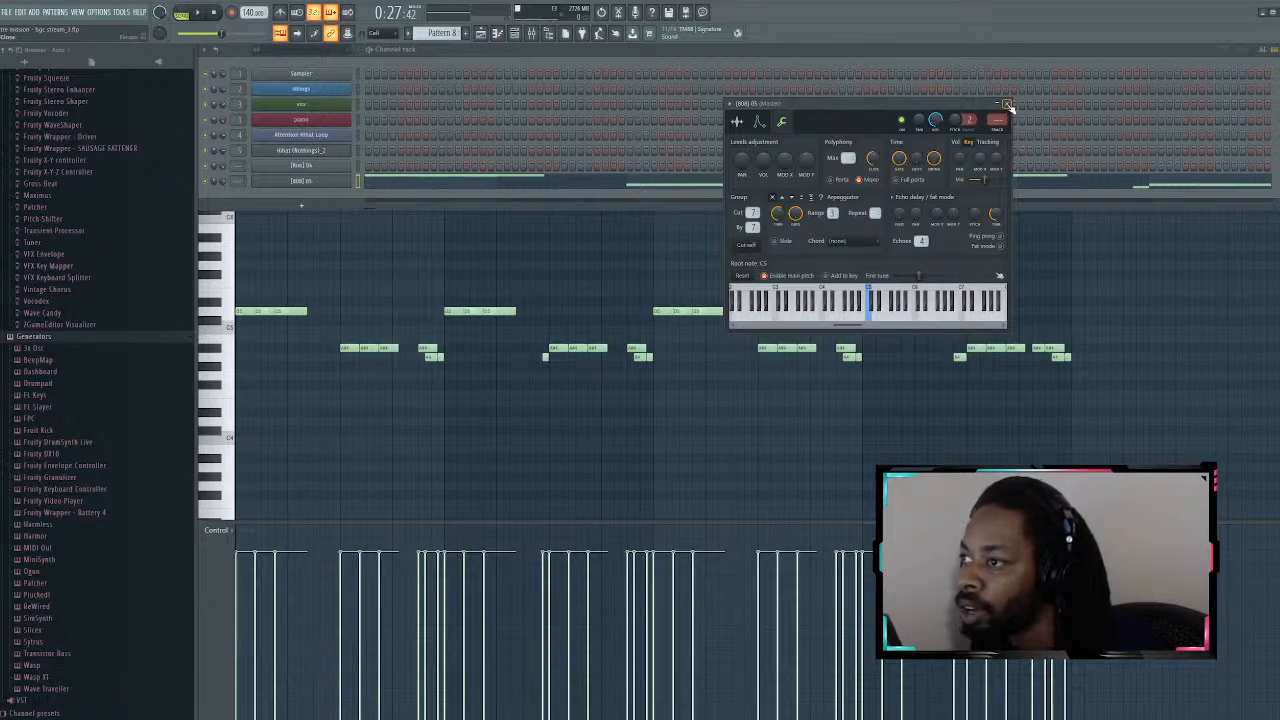
left_click(1007, 105)
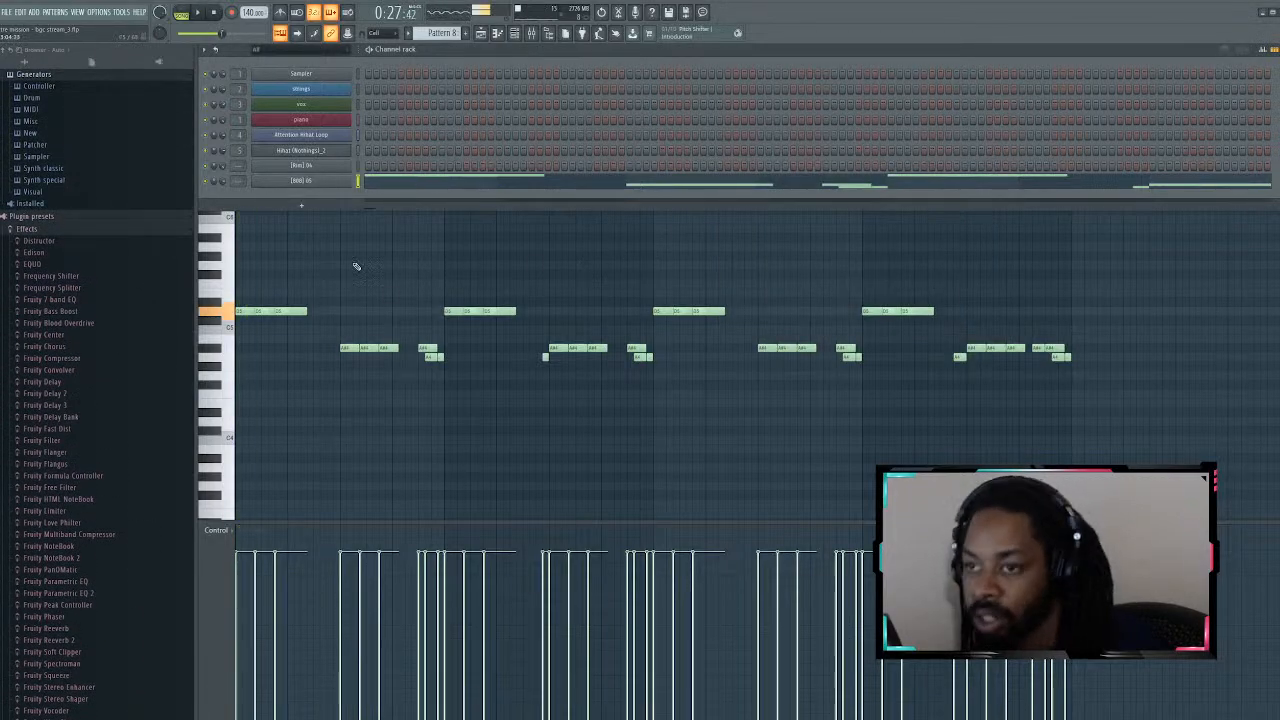
Step: Audition the 808 channel with its settings open and play the arrangement from bar 17
left_click(330, 181)
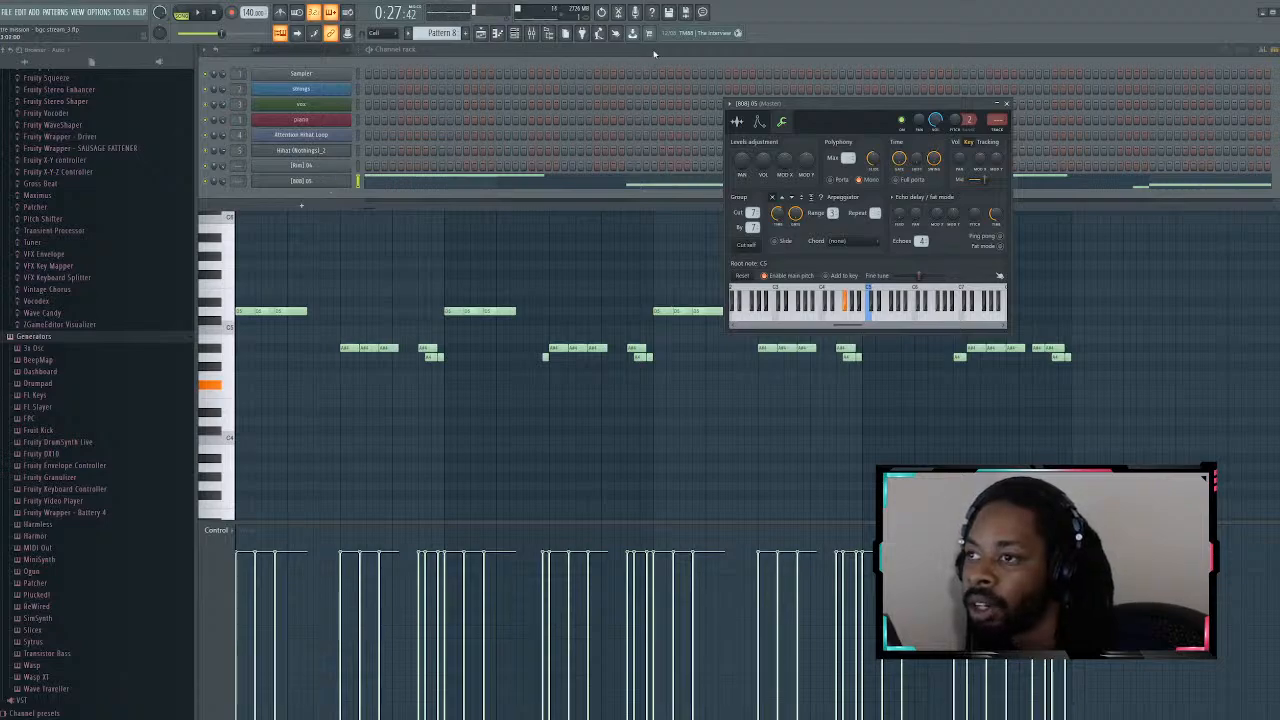
left_click(216, 14)
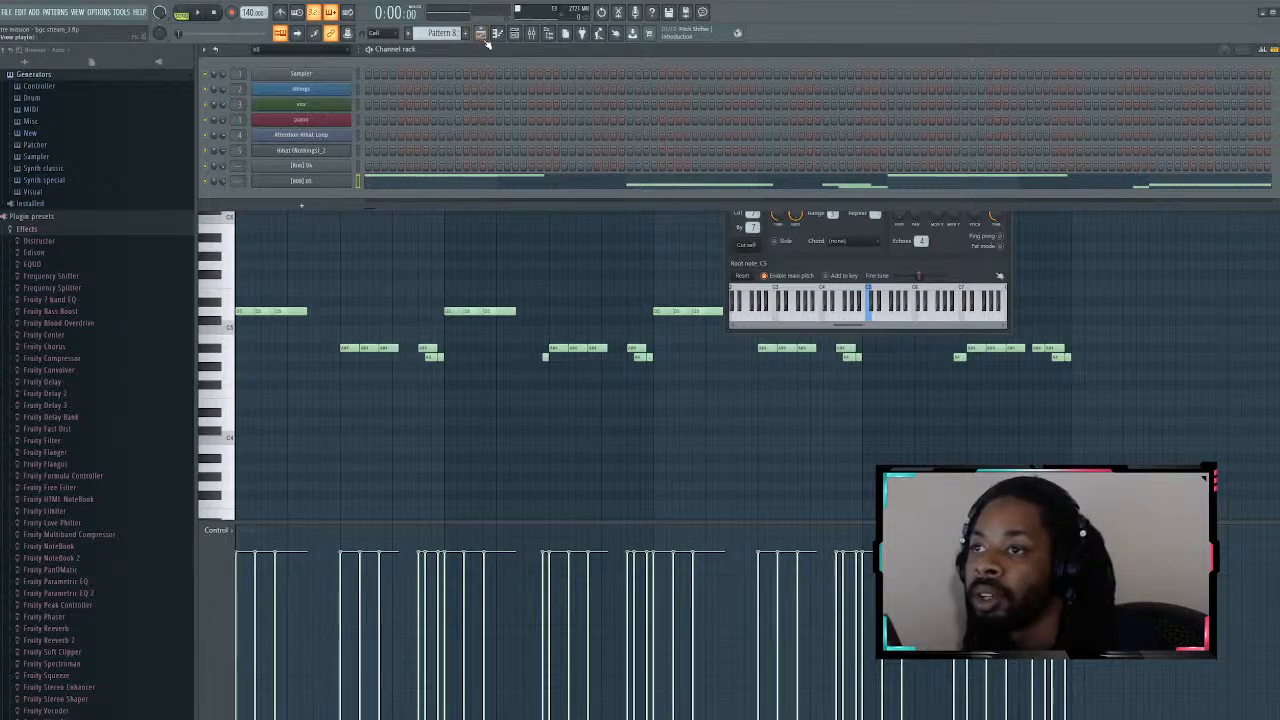
left_click(480, 33)
left_click(705, 74)
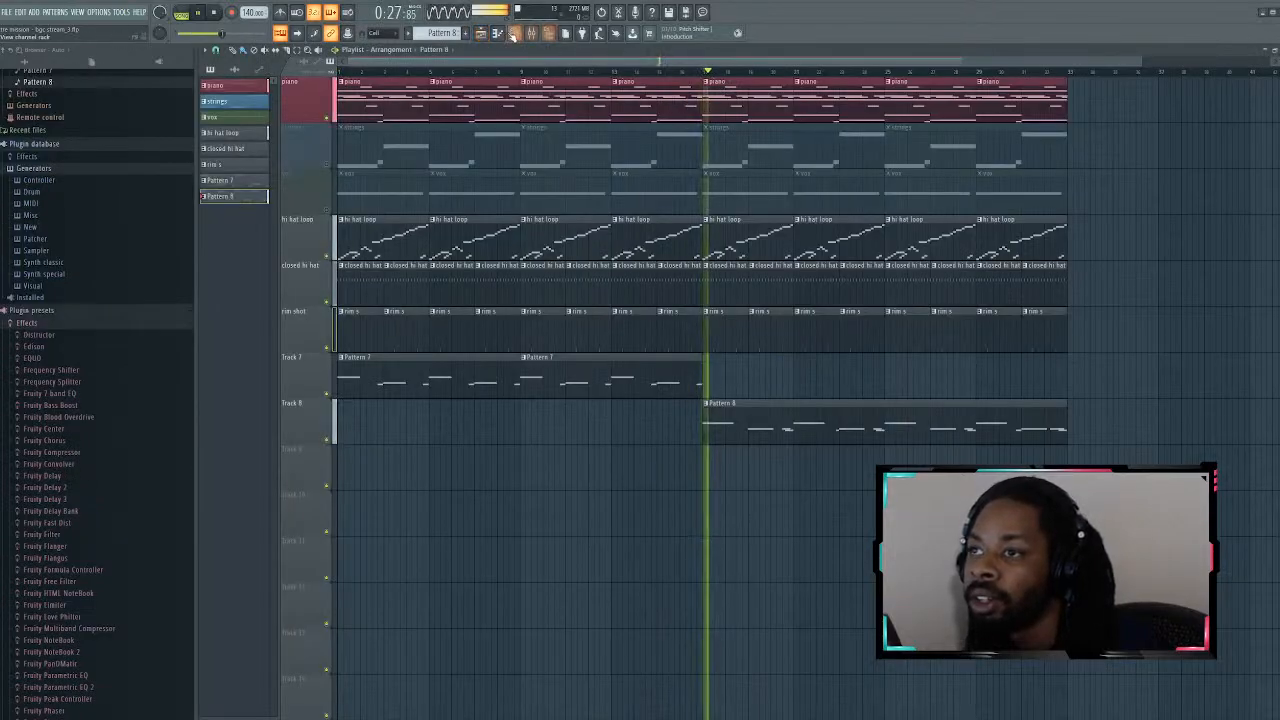
left_click_drag(290, 398, 289, 366)
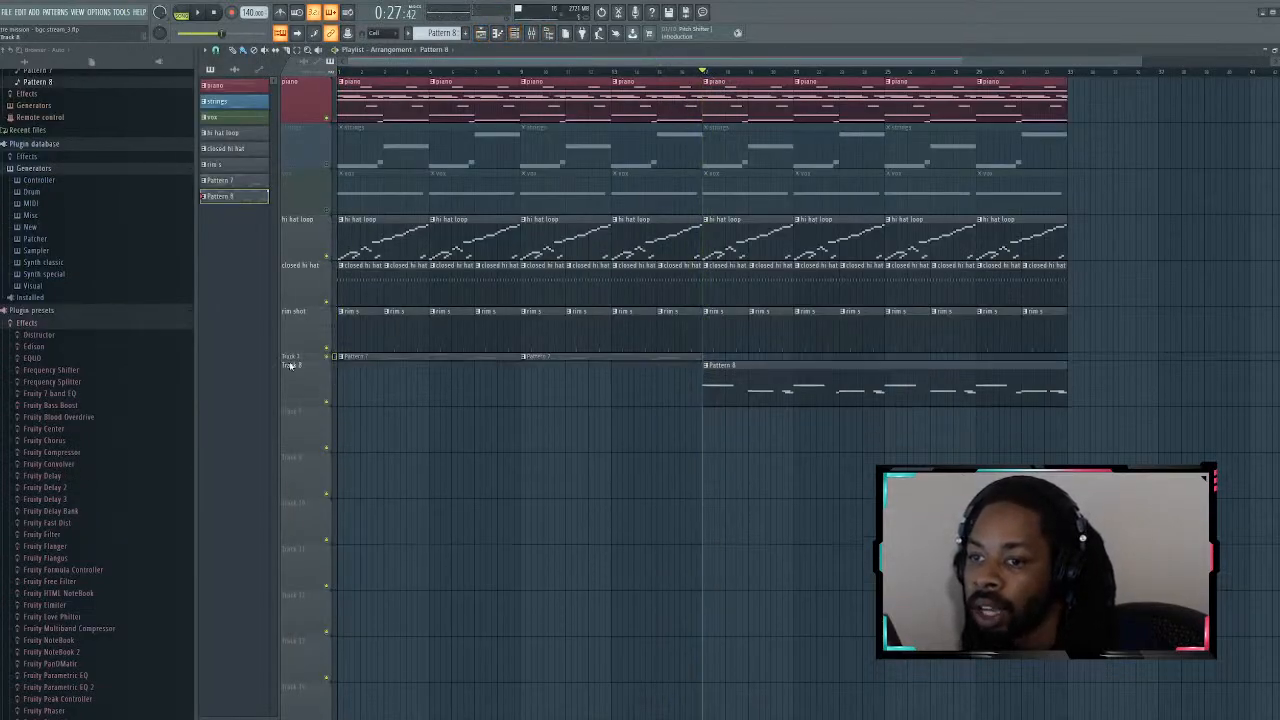
double_click(300, 358)
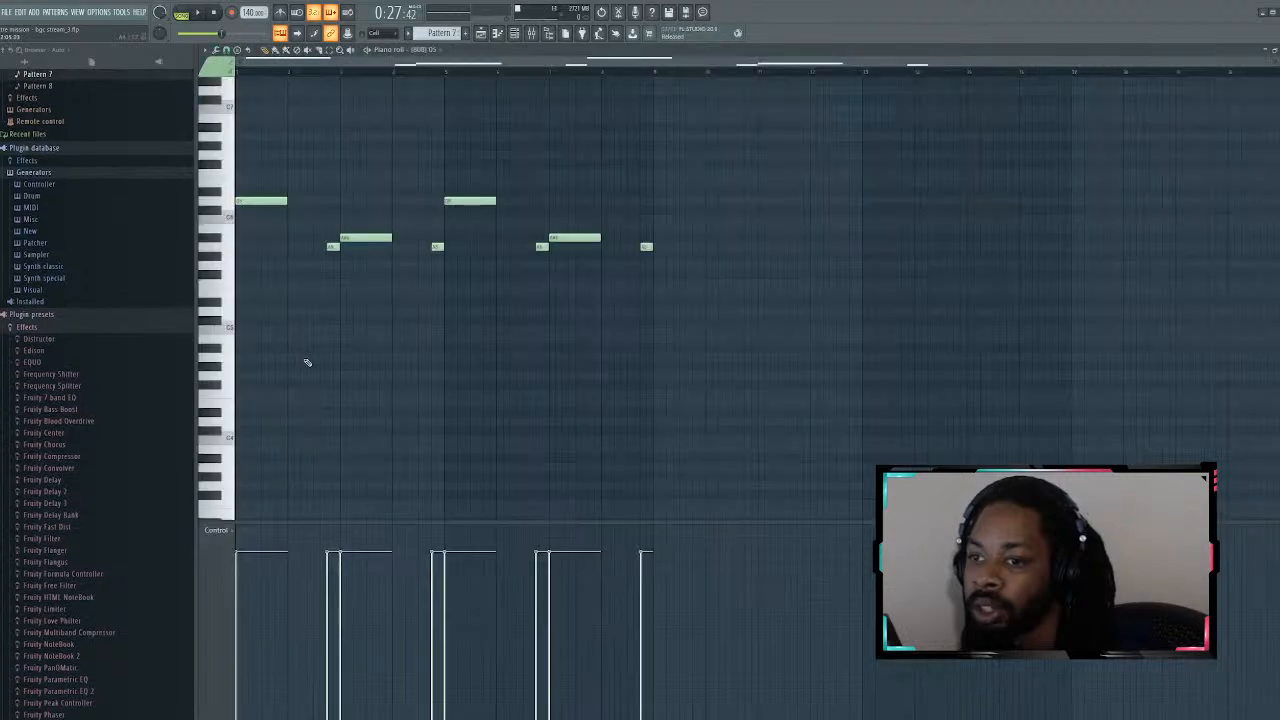
left_click(497, 35)
Step: Rename both playlist Track 7 and Pattern 7 as 808
left_click(318, 363)
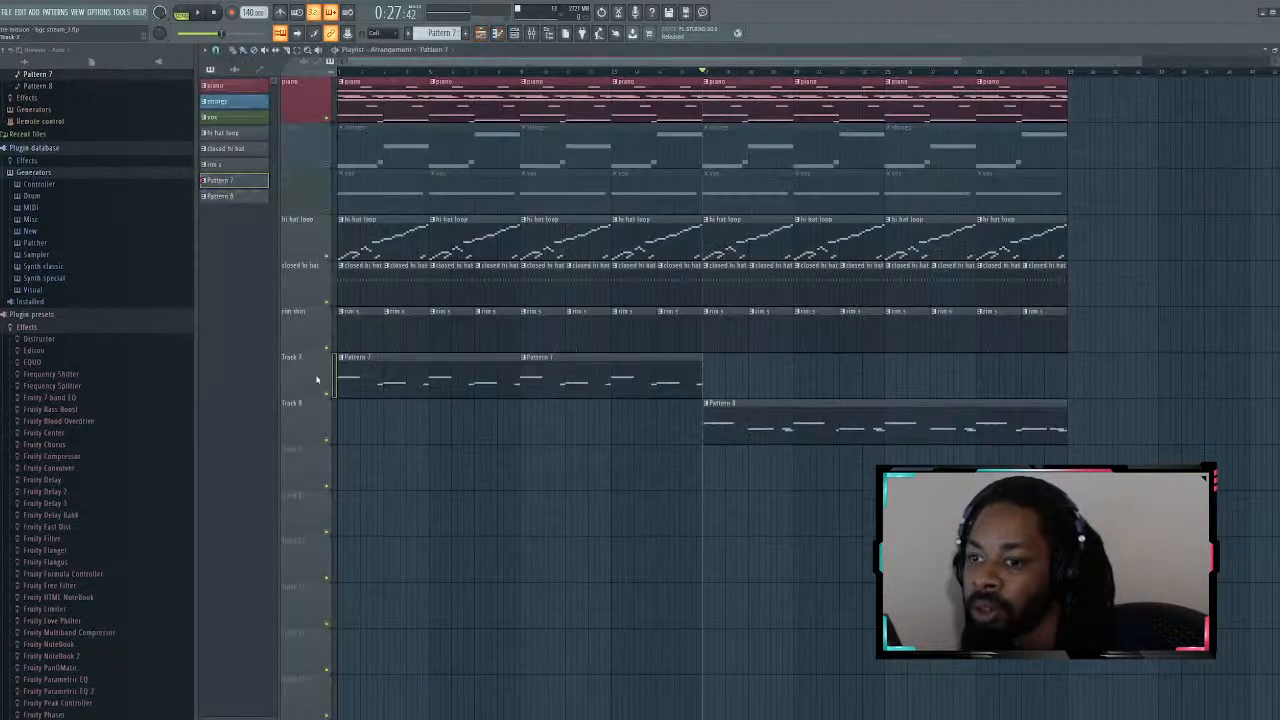
key("F2")
type("808")
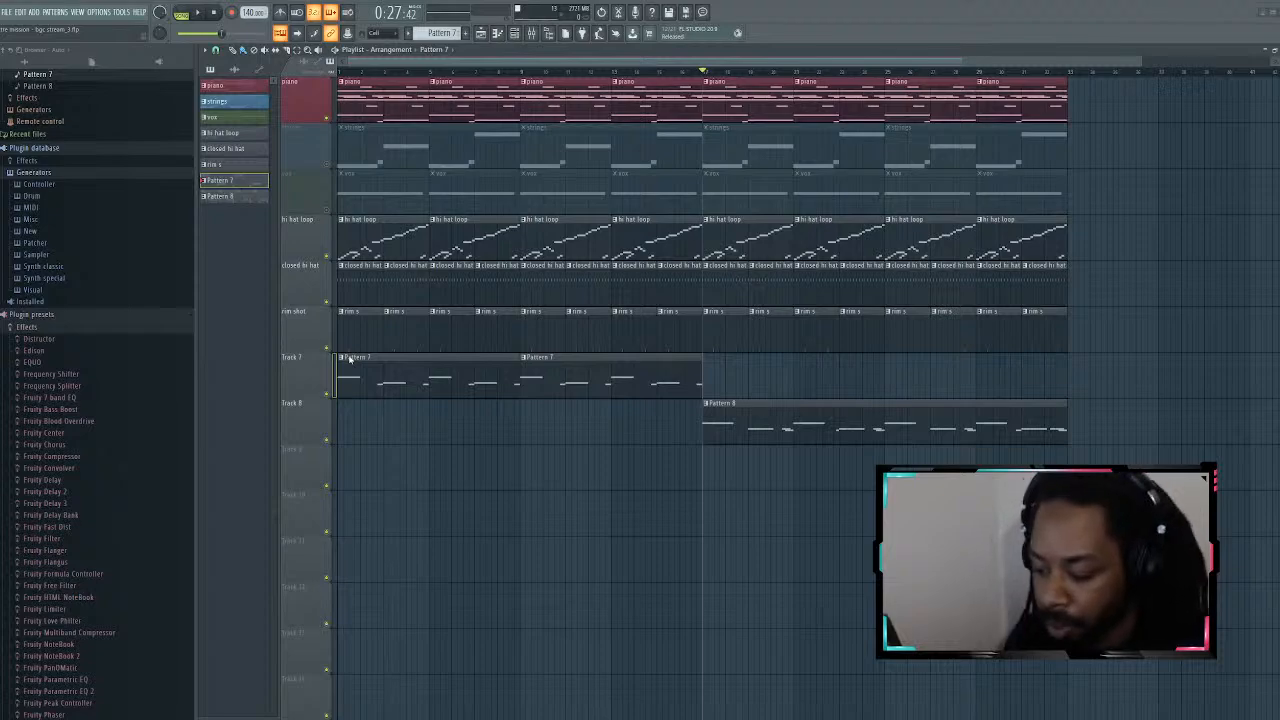
key("Return")
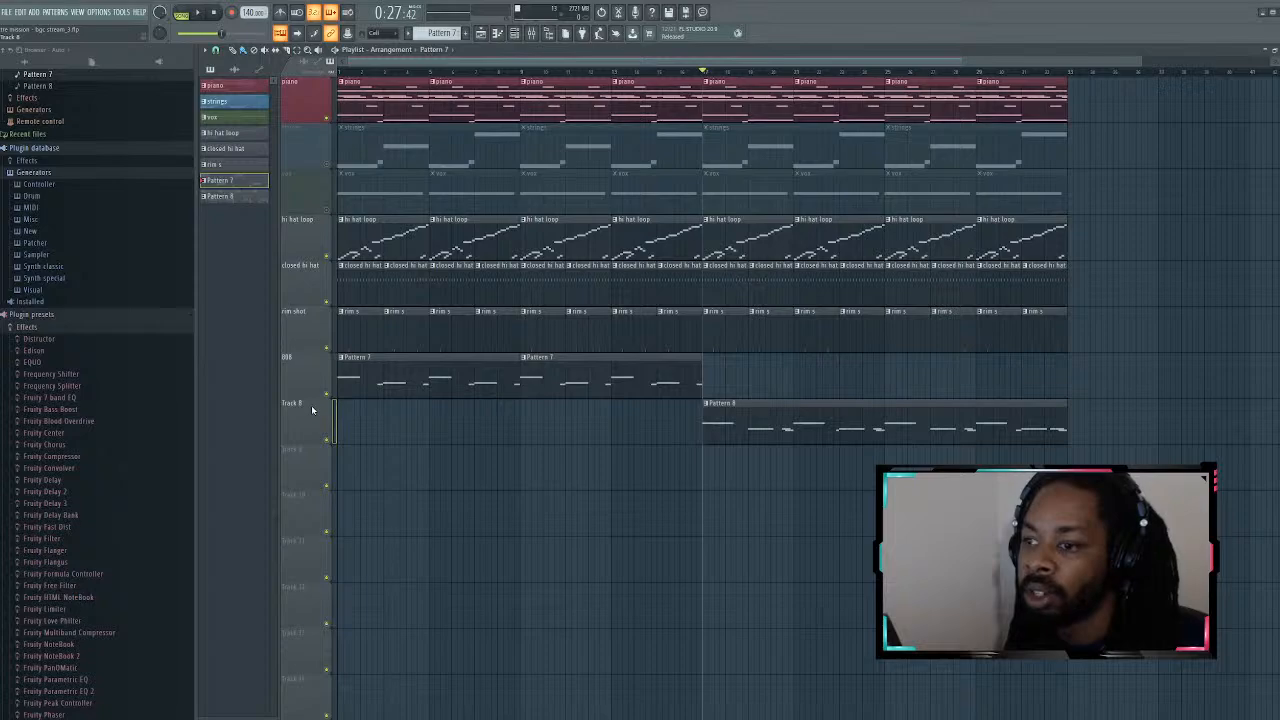
left_click(514, 33)
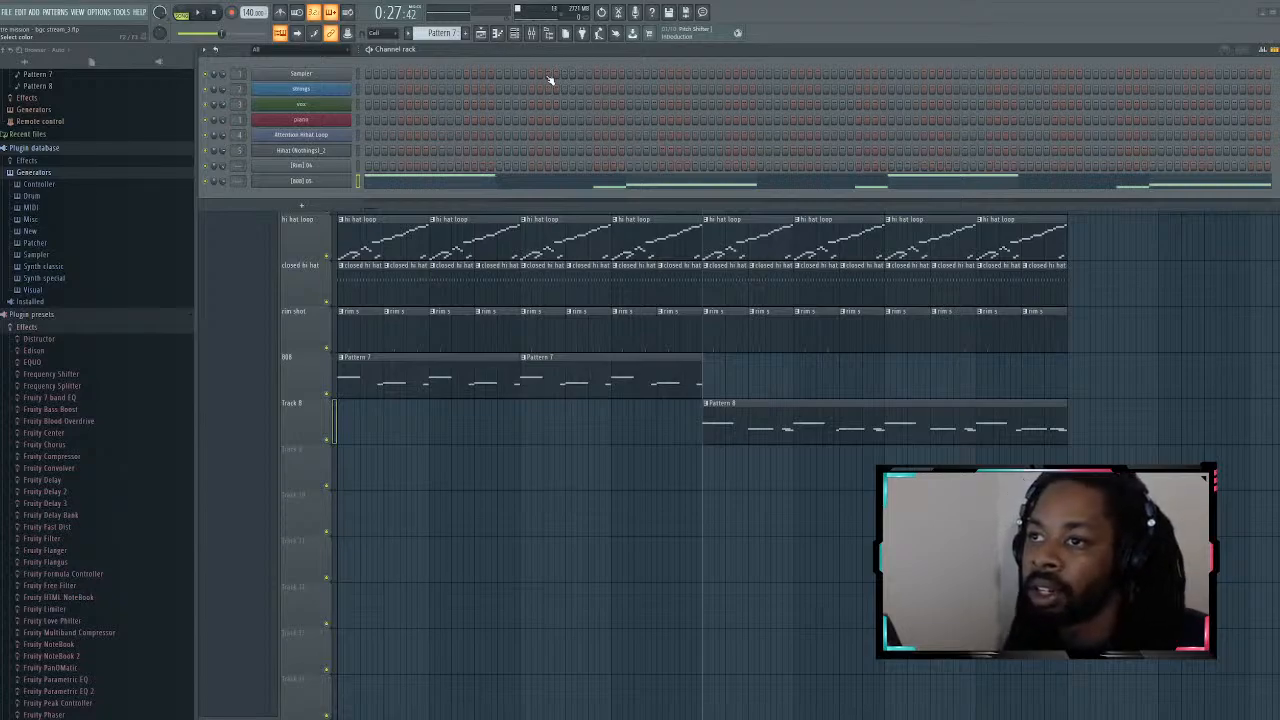
Step: Rename playlist Track 8 as 808 low and open its Pattern 8 clip in the piano roll
left_click(306, 415)
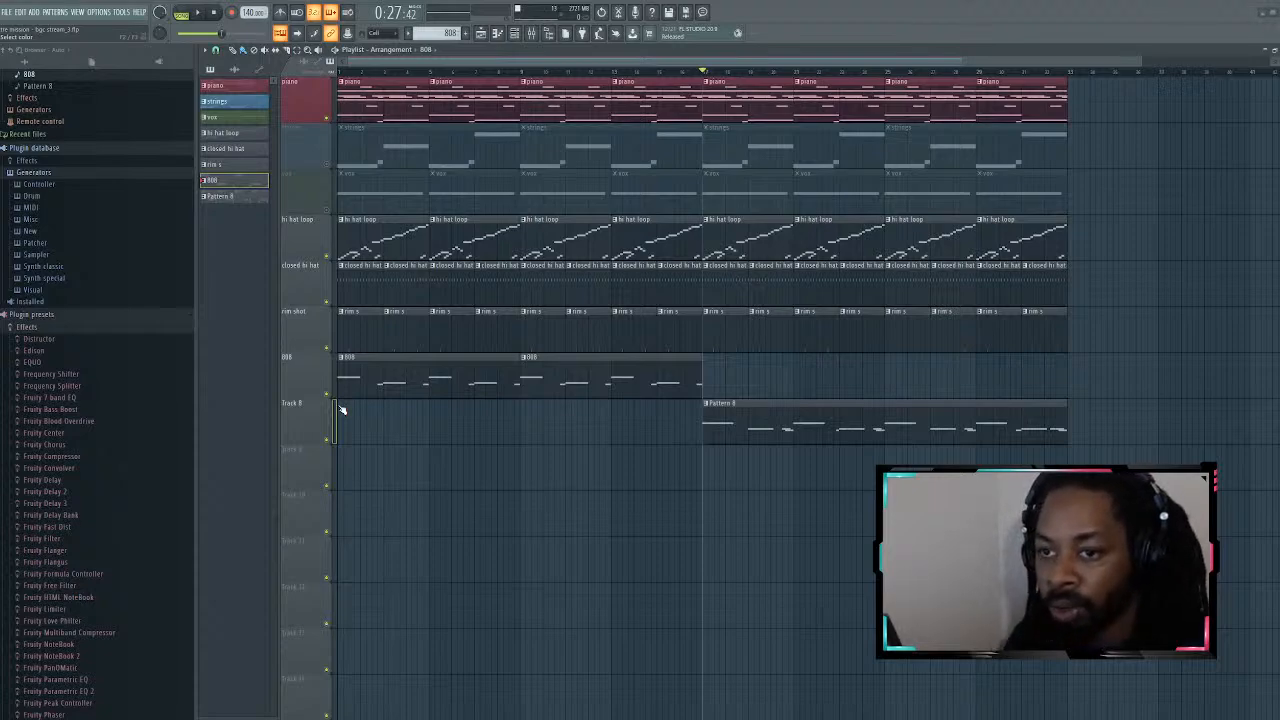
right_click(770, 411)
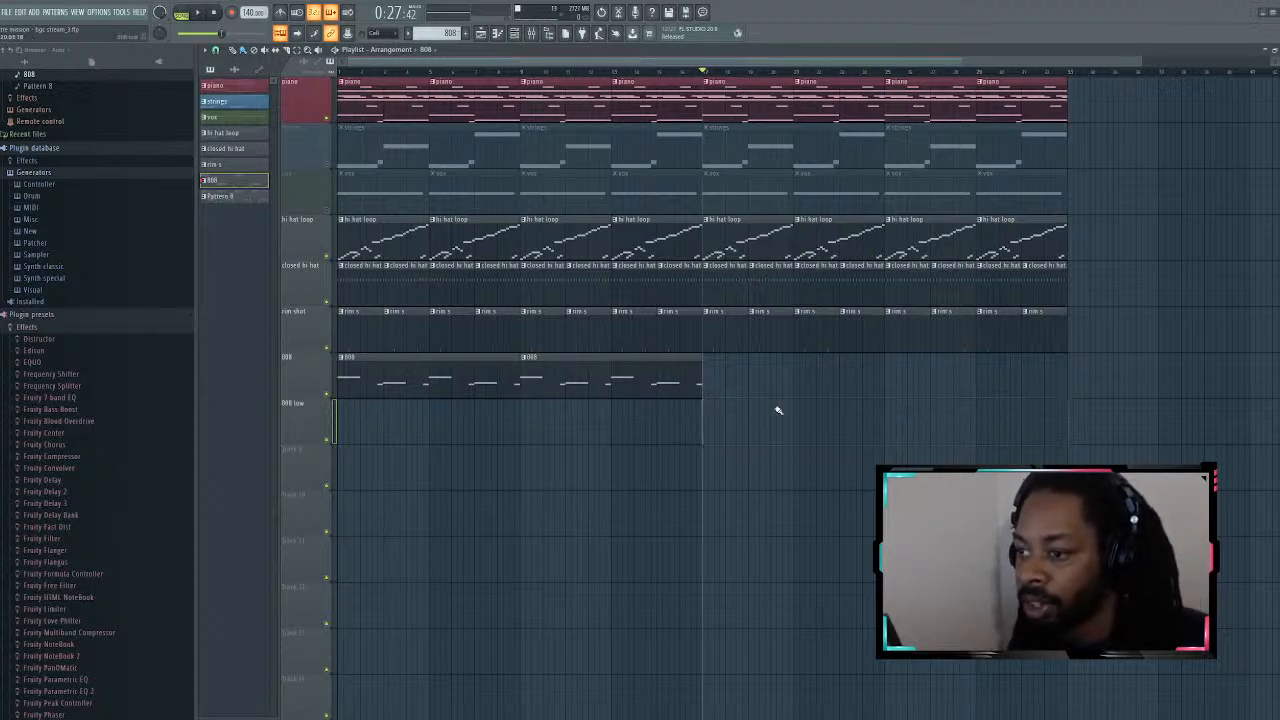
key("ctrl+z")
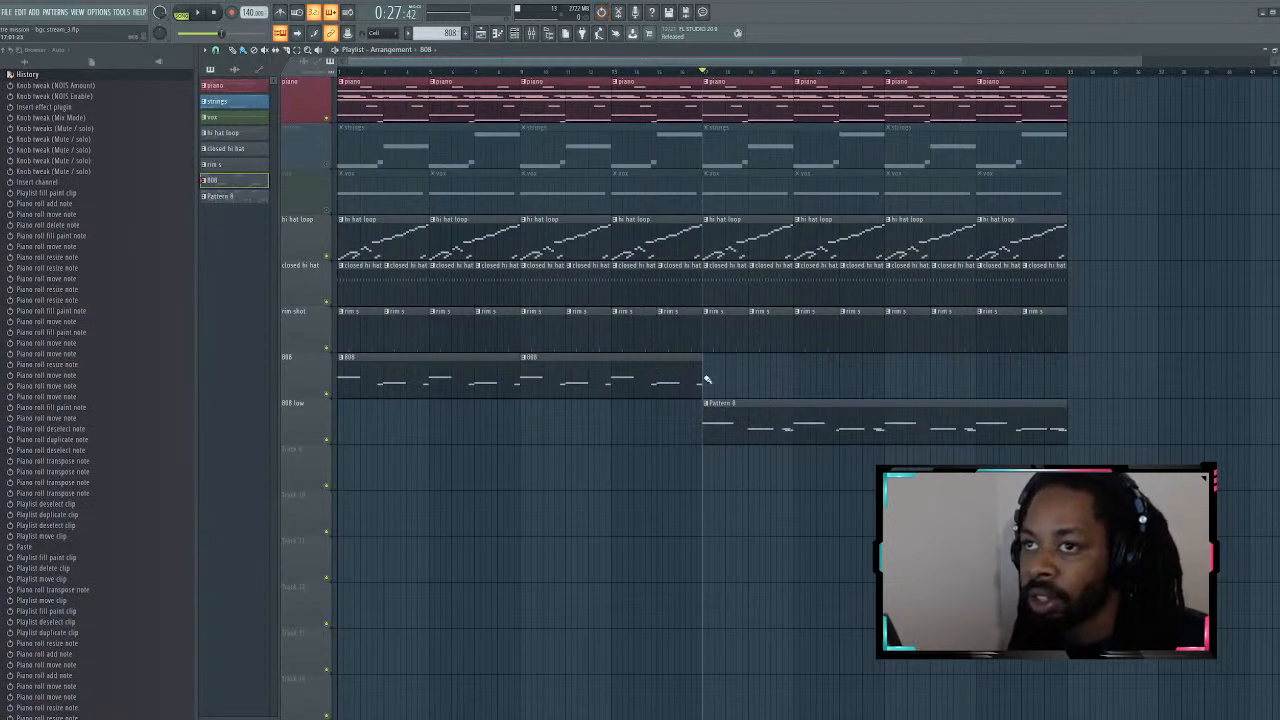
double_click(741, 401)
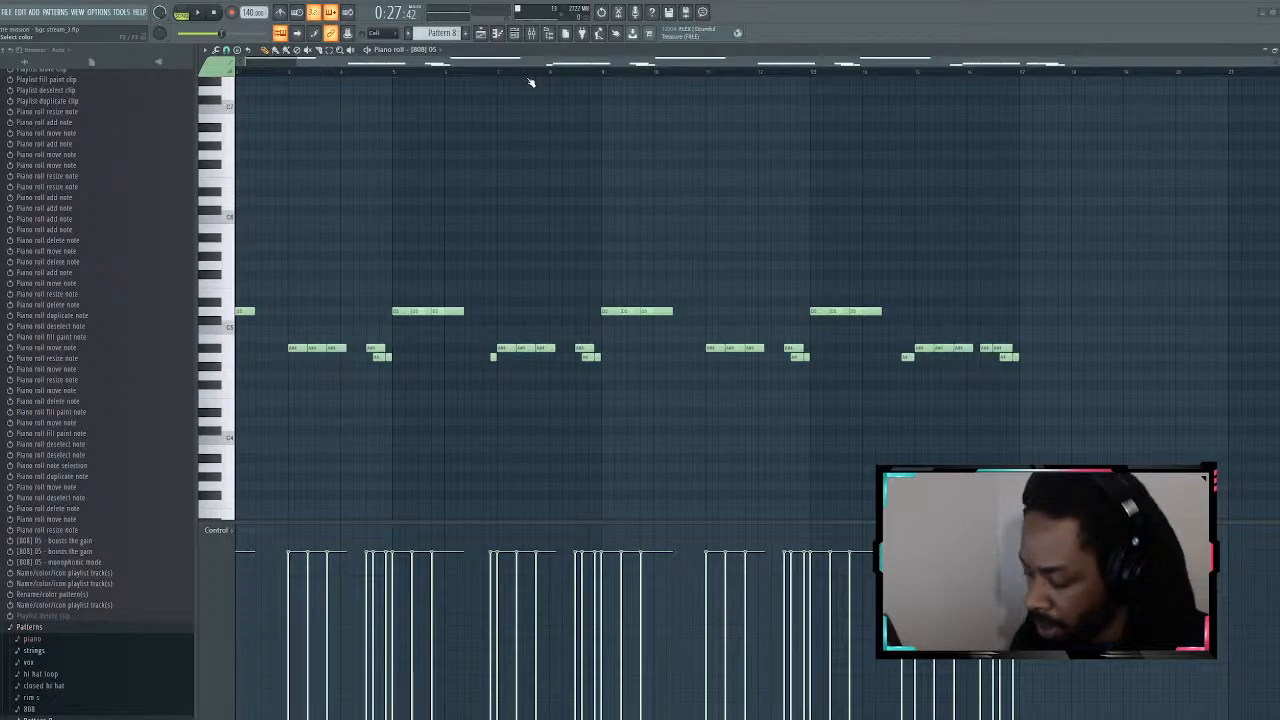
Step: Rename Pattern 8 as 808 low and return to the playlist
type("808 low")
key("Return")
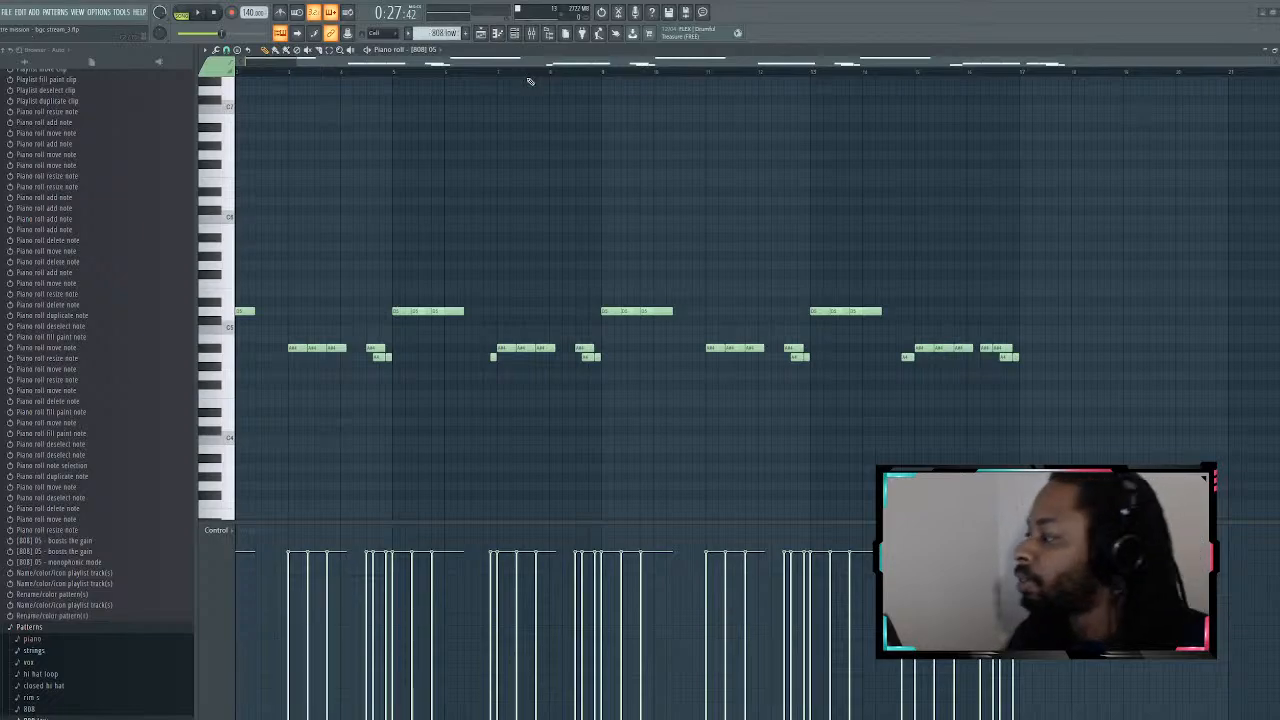
left_click(480, 33)
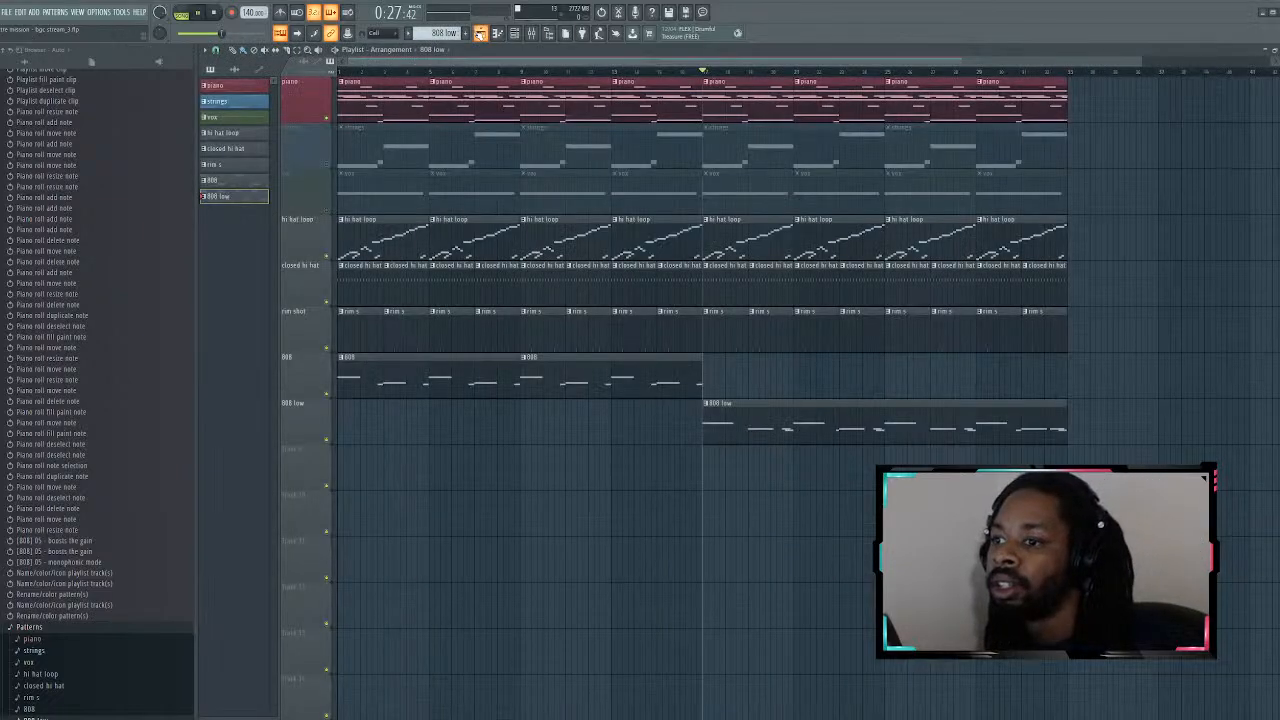
Step: Play the arrangement from the beginning and lower the 808 channel's volume during playback
key("space")
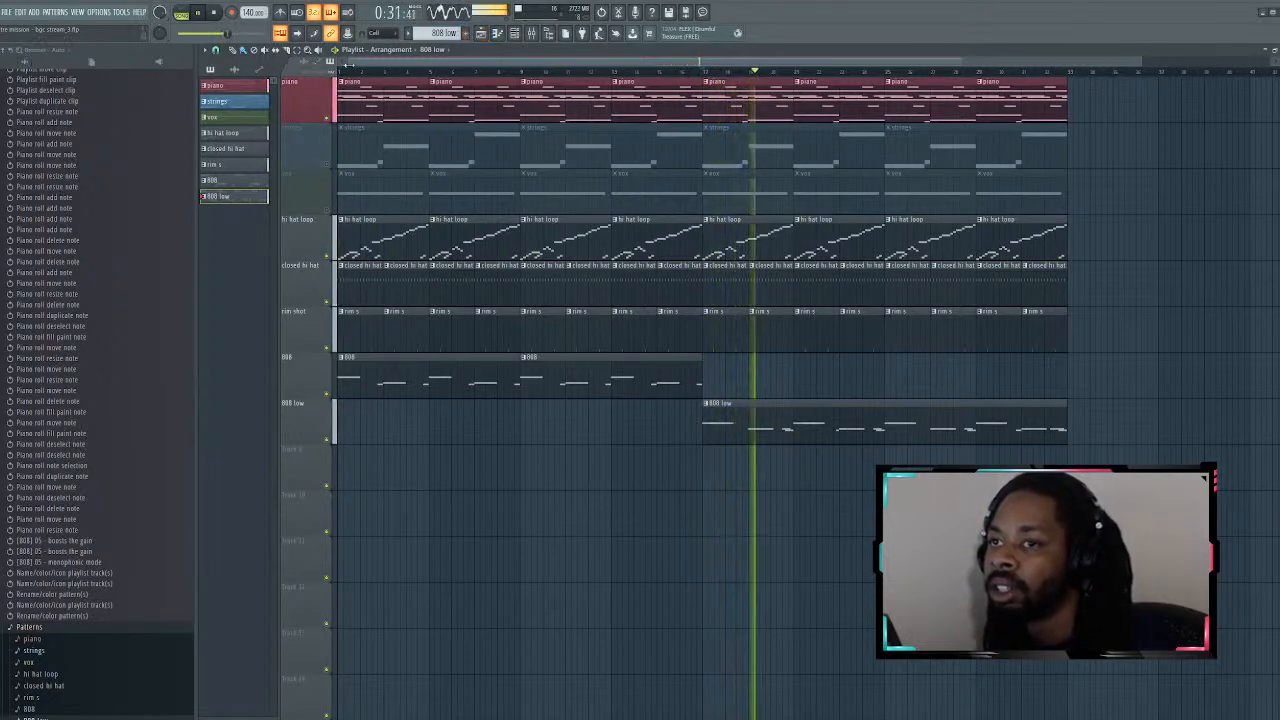
left_click(345, 73)
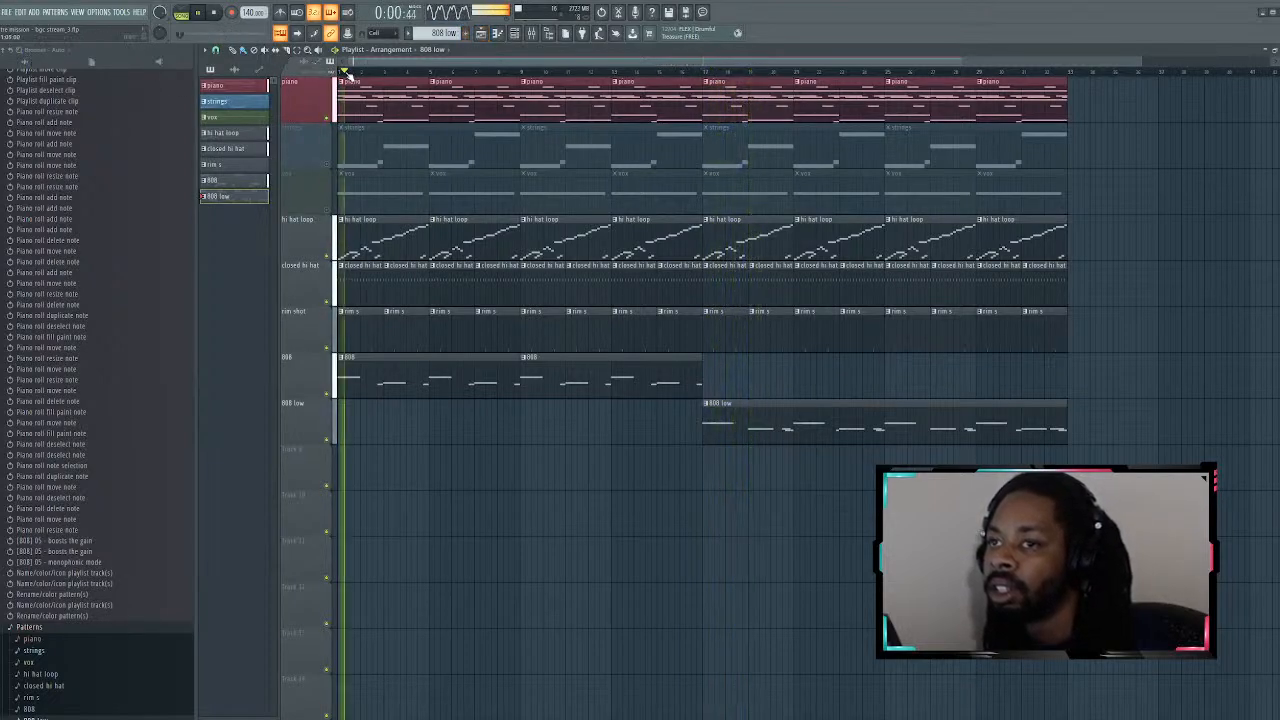
left_click(518, 34)
left_click_drag(222, 182, 222, 200)
right_click(397, 417)
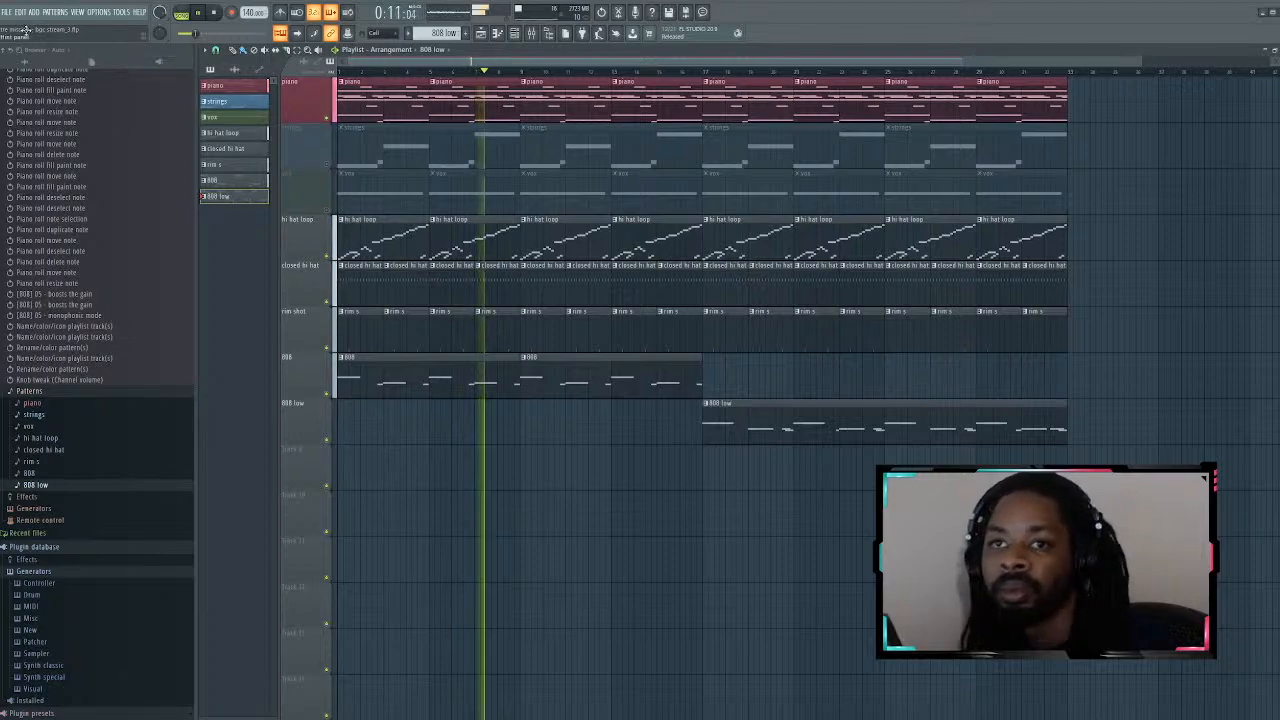
Step: Unmute the strings and vox tracks and delete their clips from bar 17 onward
left_click(326, 163)
left_click(326, 209)
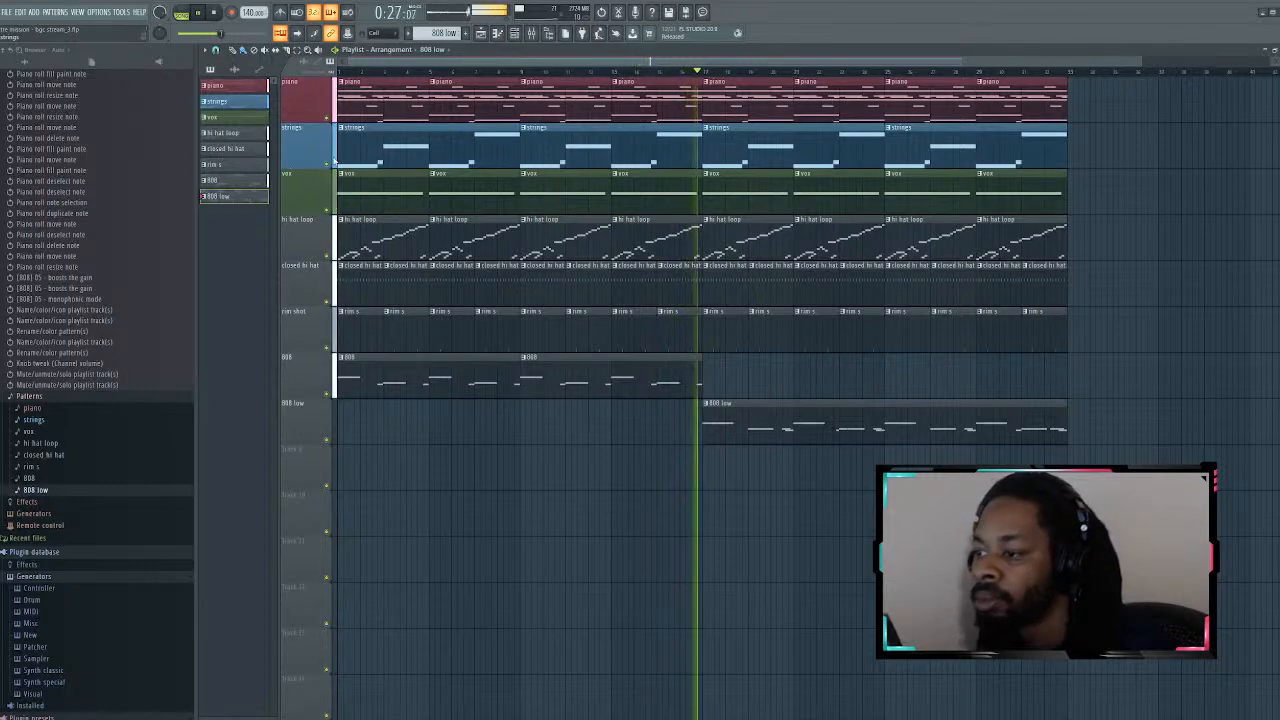
right_click(754, 180)
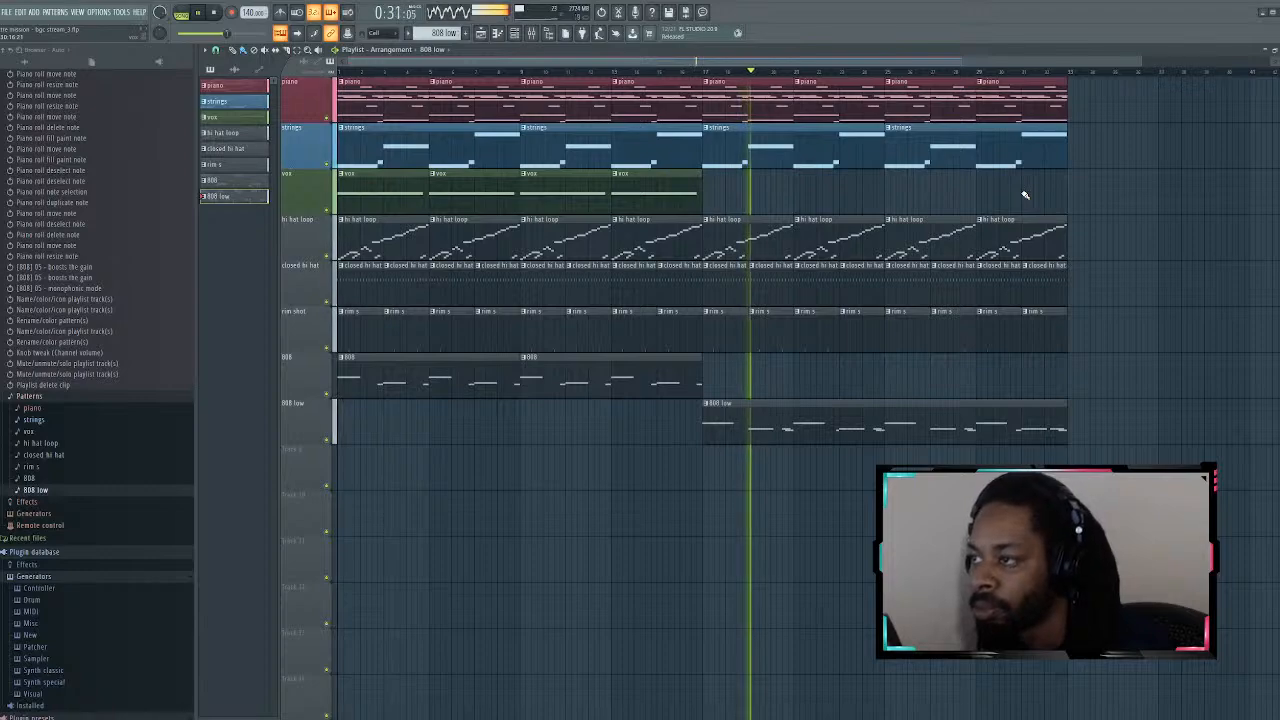
key("space")
key("space")
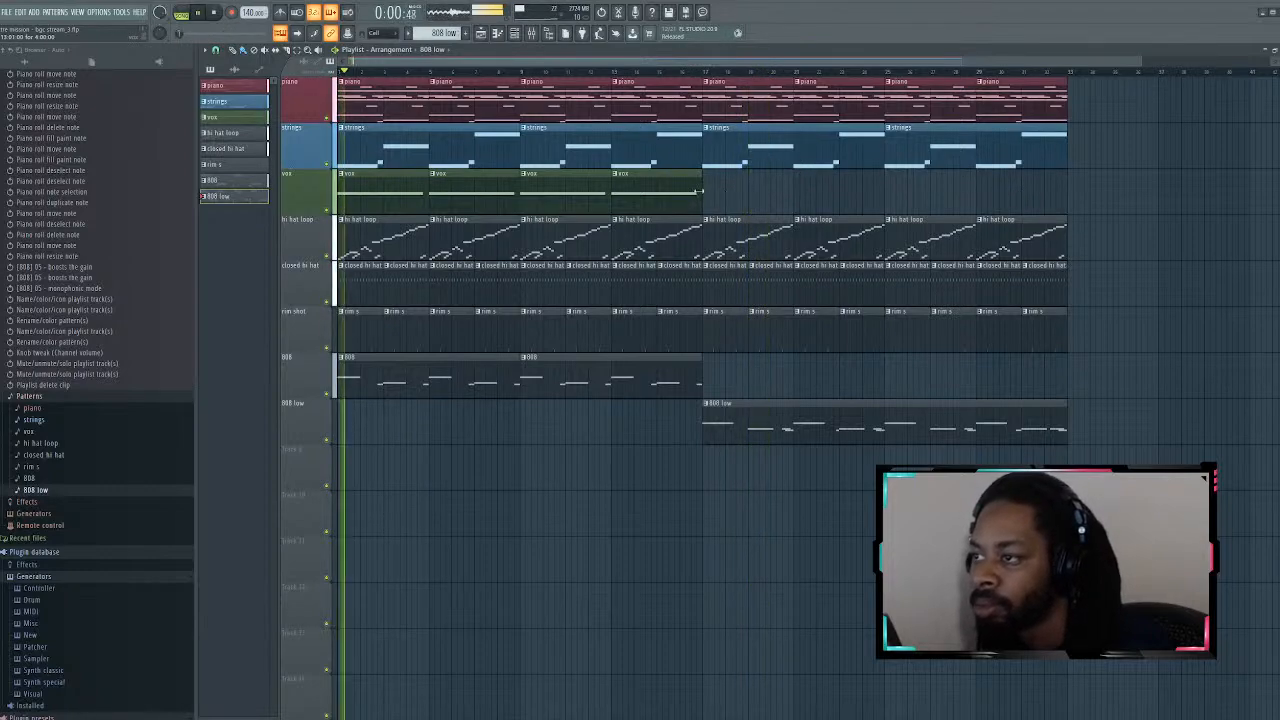
left_click(706, 72)
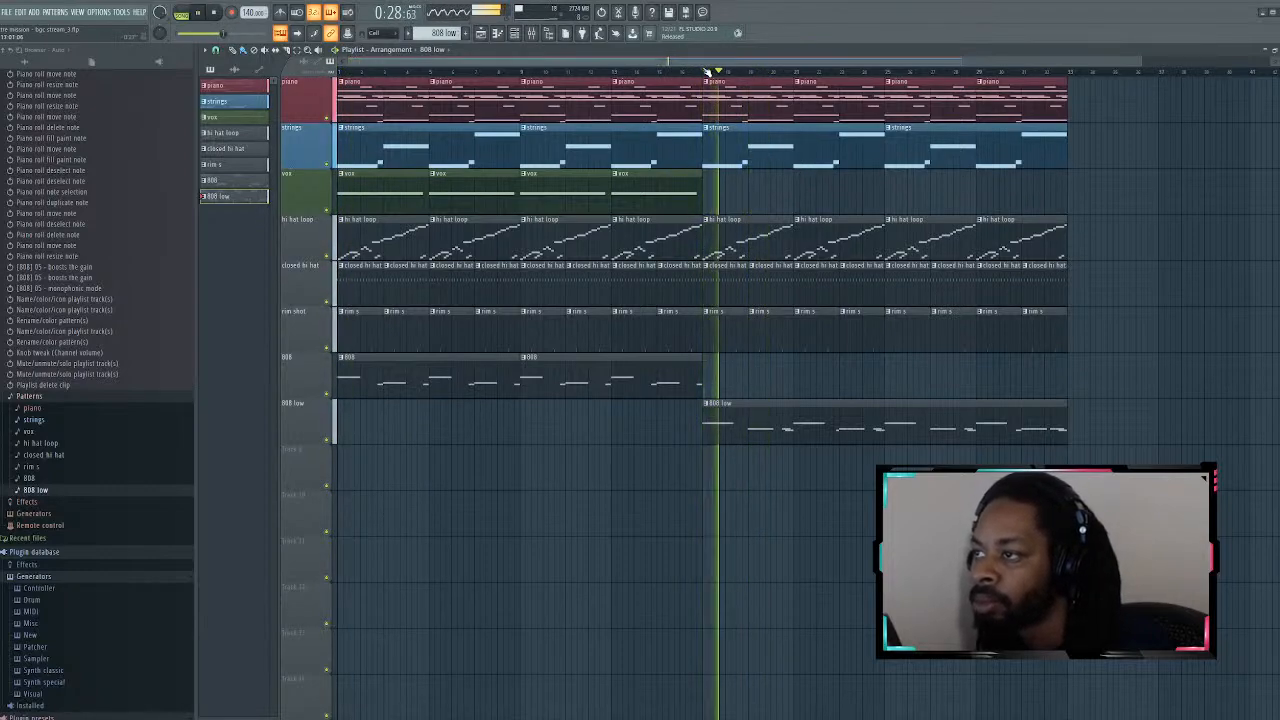
right_click(931, 162)
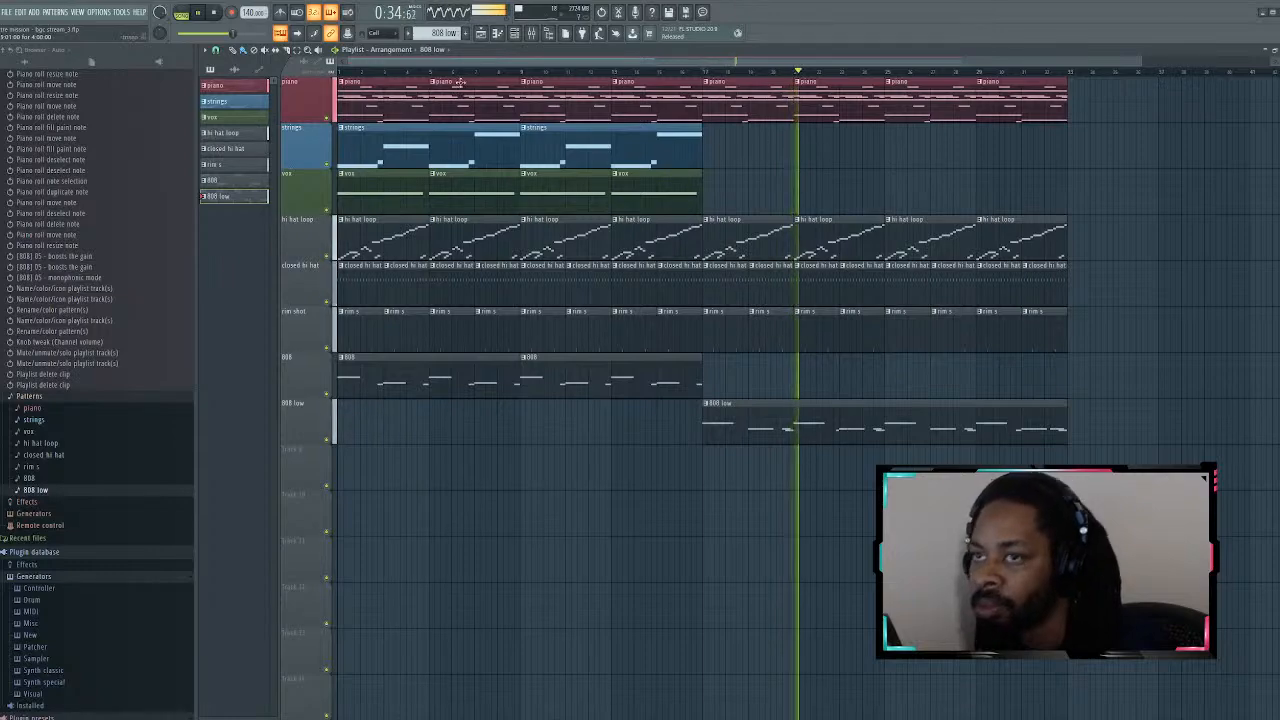
key("space")
Step: Create an empty Pattern 9 and open the Kicks folder of the Wondagurl & Eestbound drumkit in 2020 DRUM PACKS
left_click(465, 34)
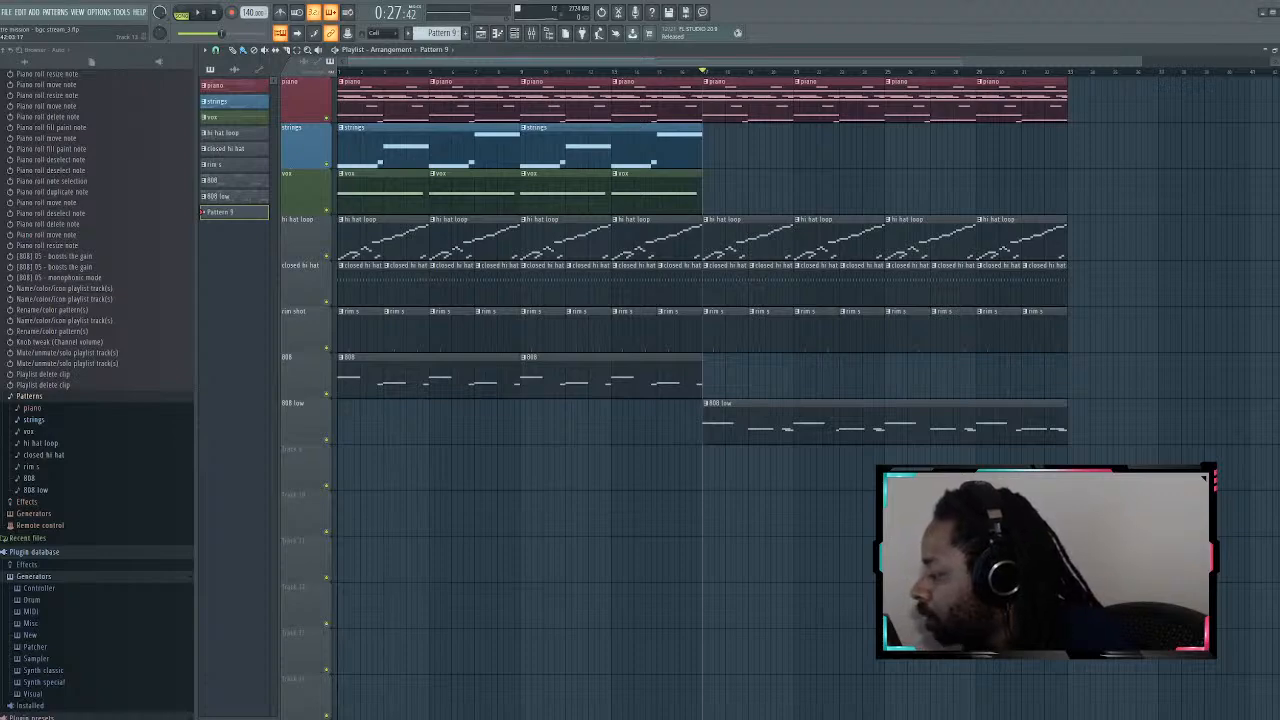
scroll(106, 243, "up", 10)
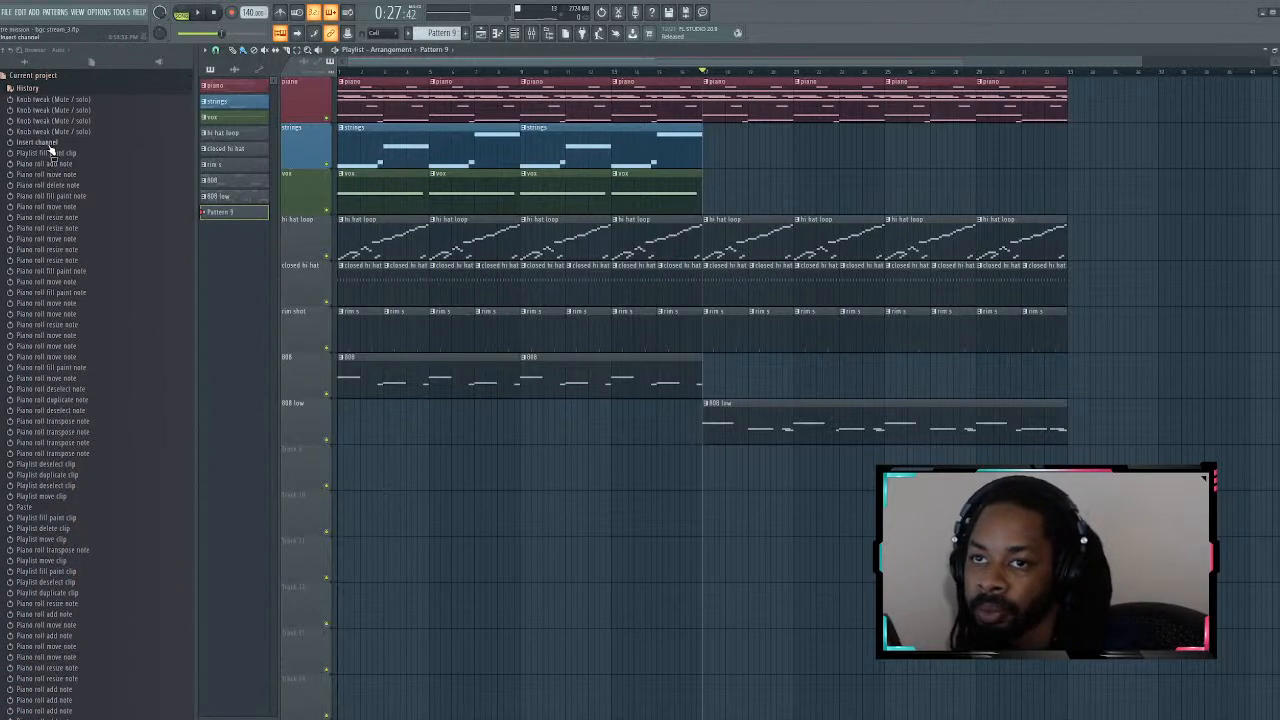
left_click(50, 73)
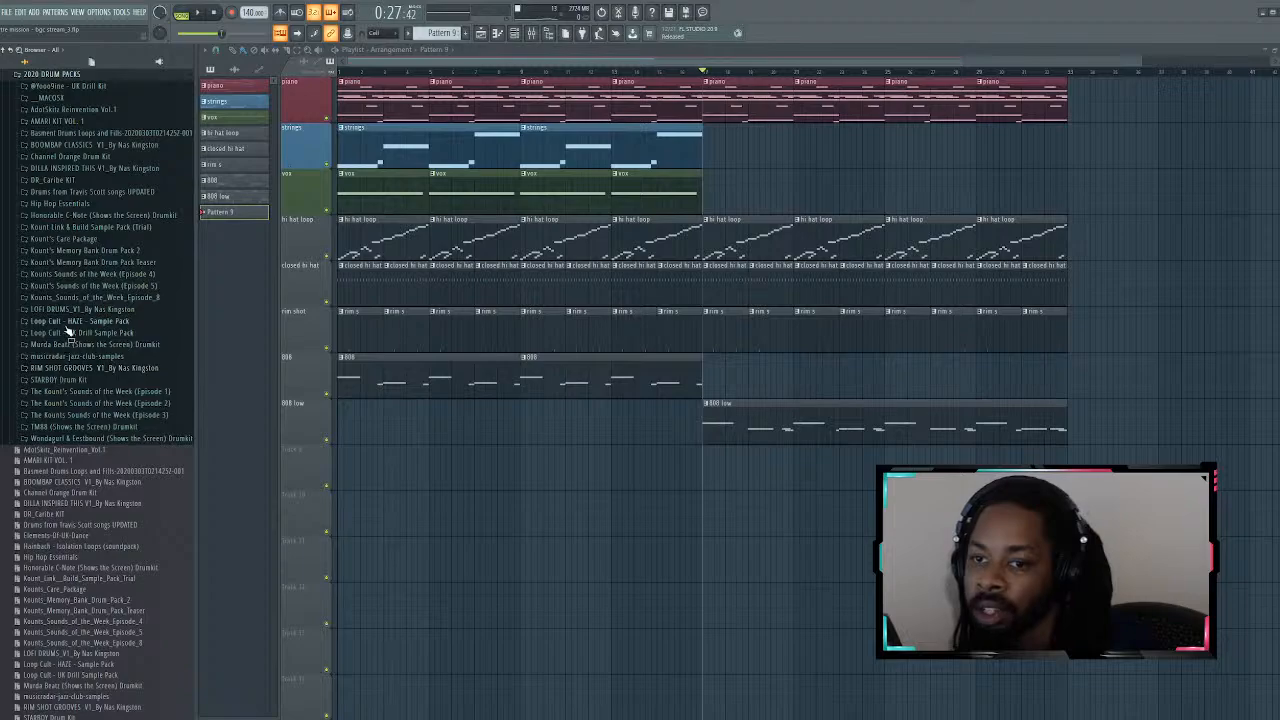
left_click(100, 437)
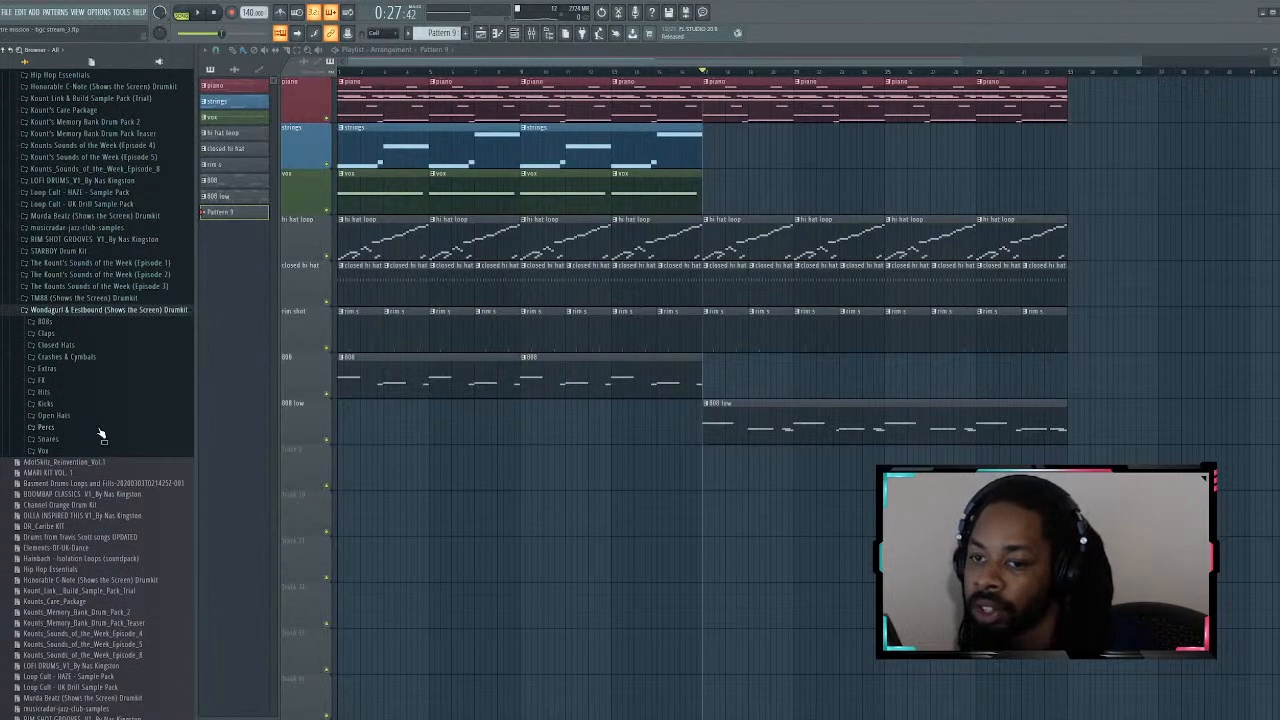
left_click(87, 404)
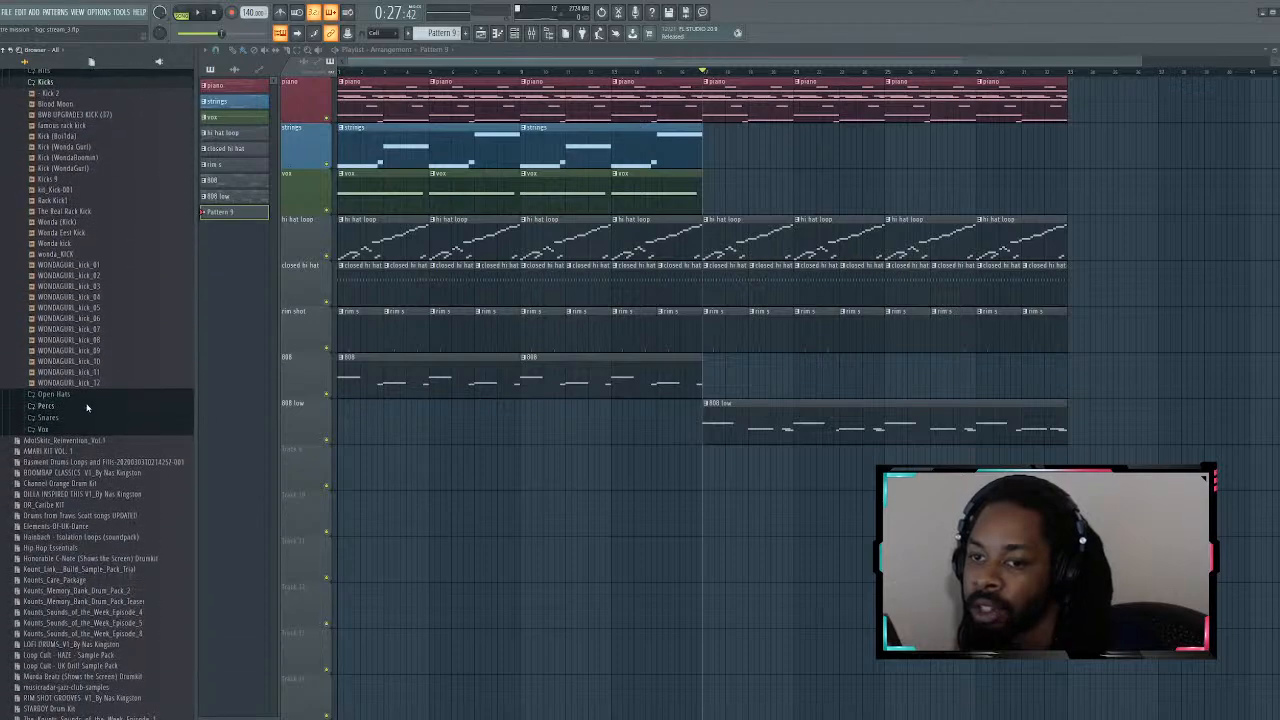
Step: Audition kick samples from the drumkit and load wonda_KICK as a new channel
left_click(76, 447)
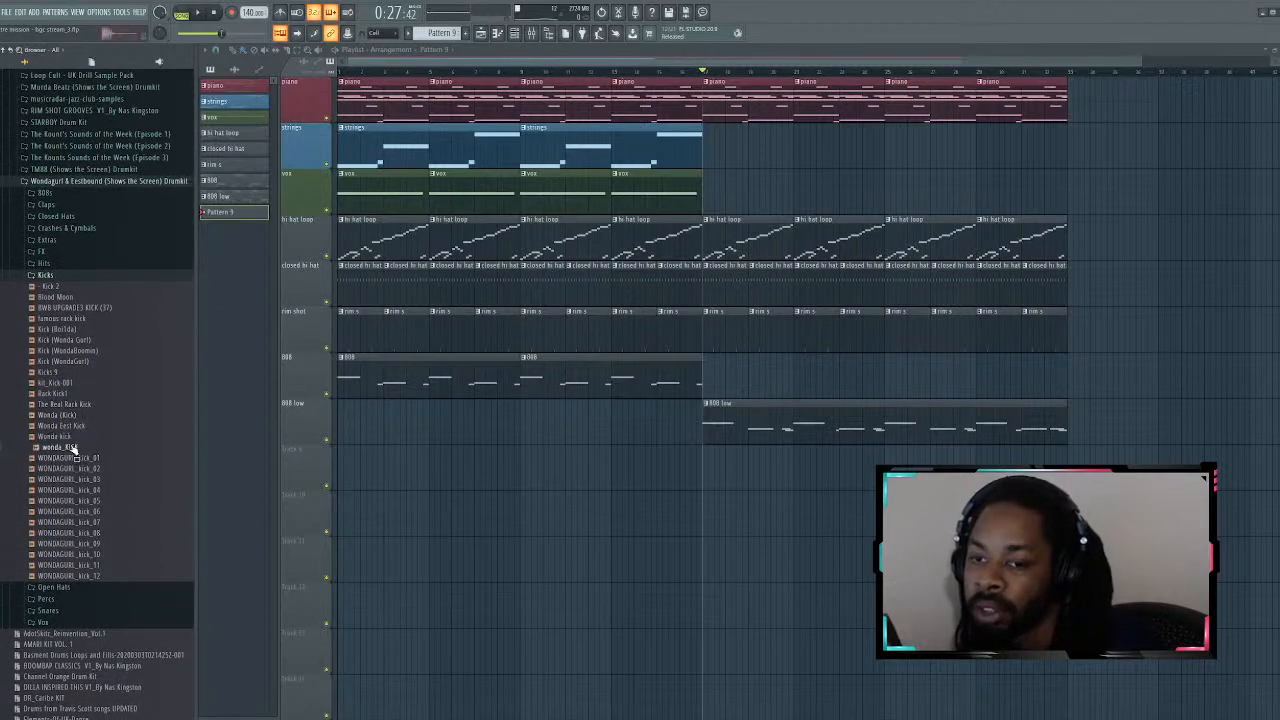
key("Up")
key("Up")
left_click(76, 447)
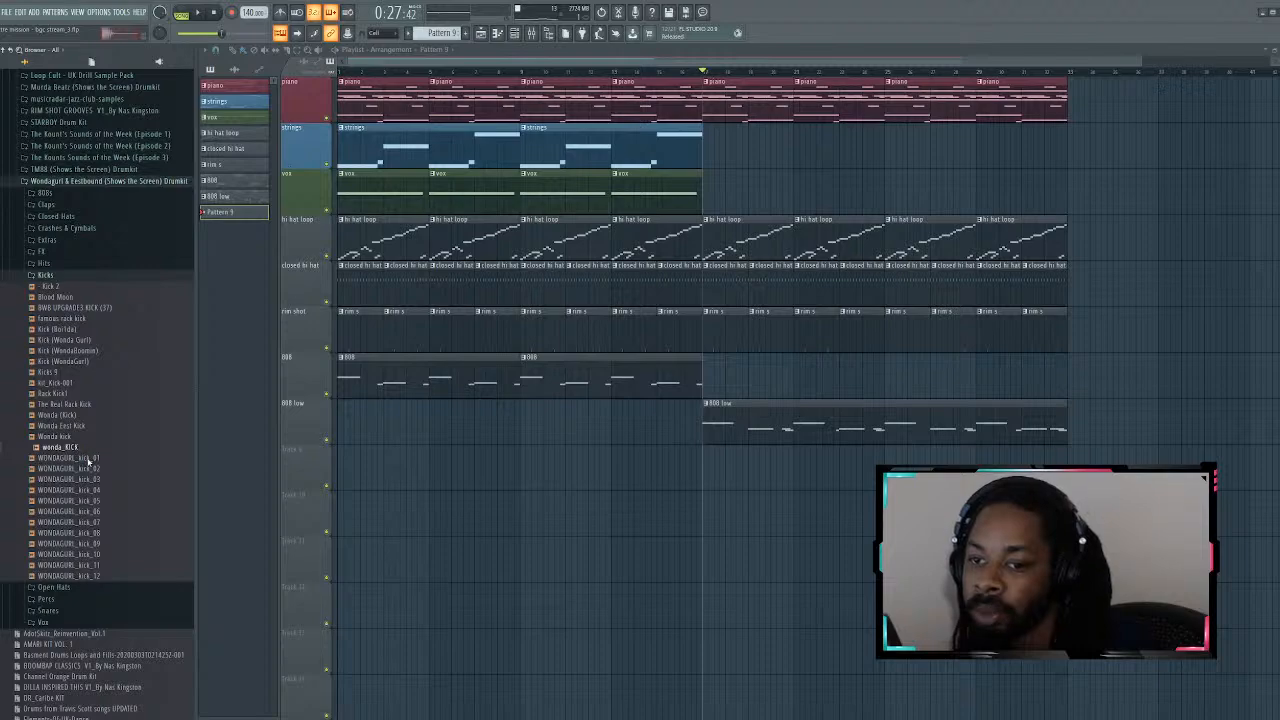
left_click(514, 33)
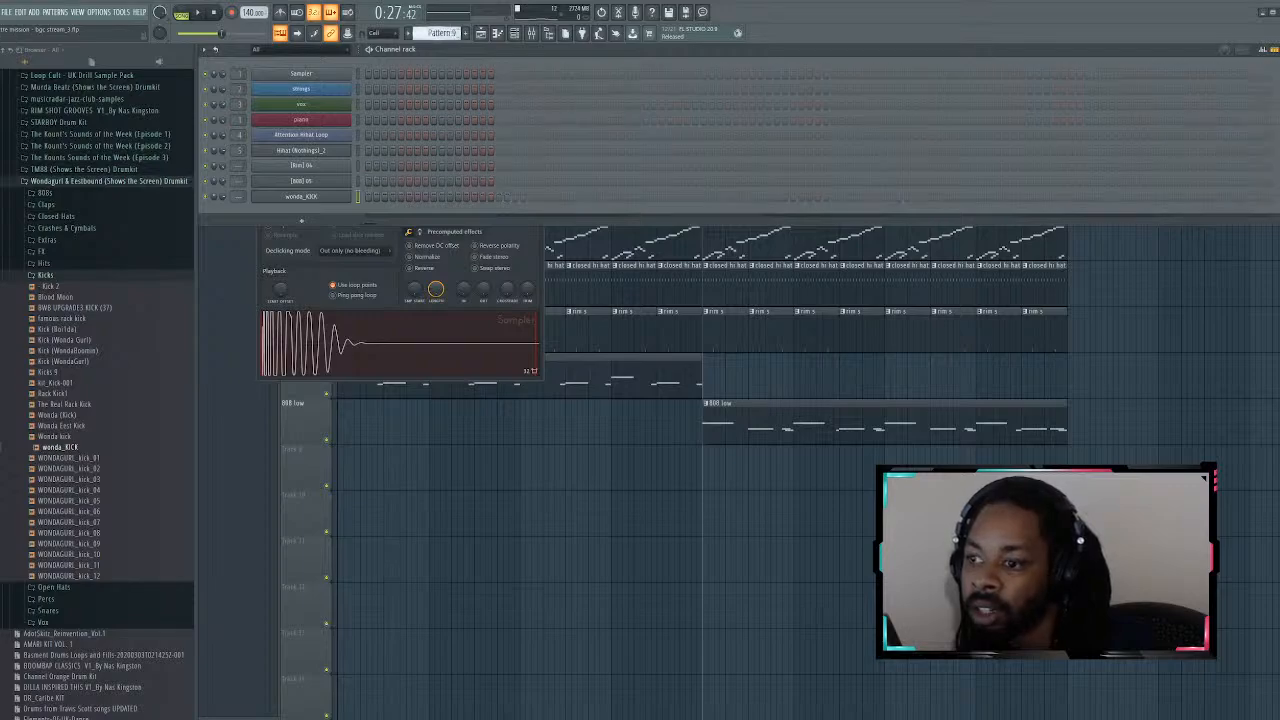
Step: Place a Pattern 9 clip on Track 9 at bar 17 and add a wonda_KICK hit on its first step
left_click(706, 474)
left_click(705, 473)
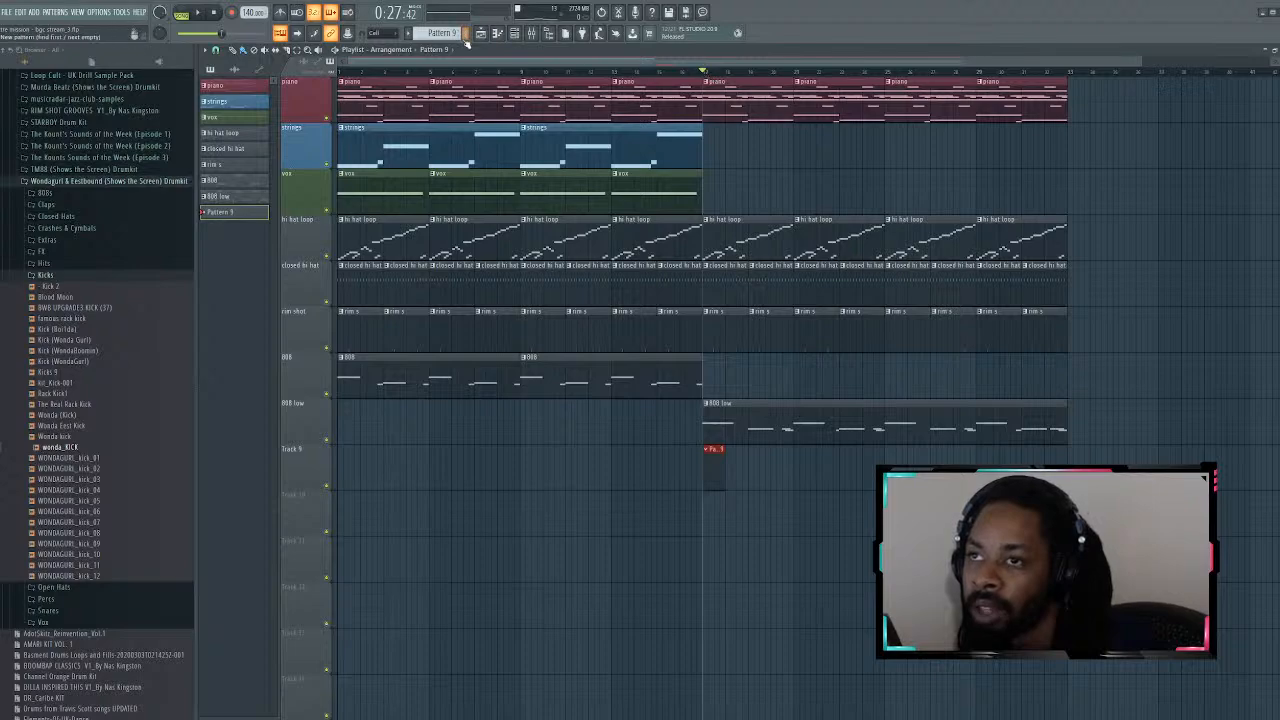
left_click(514, 33)
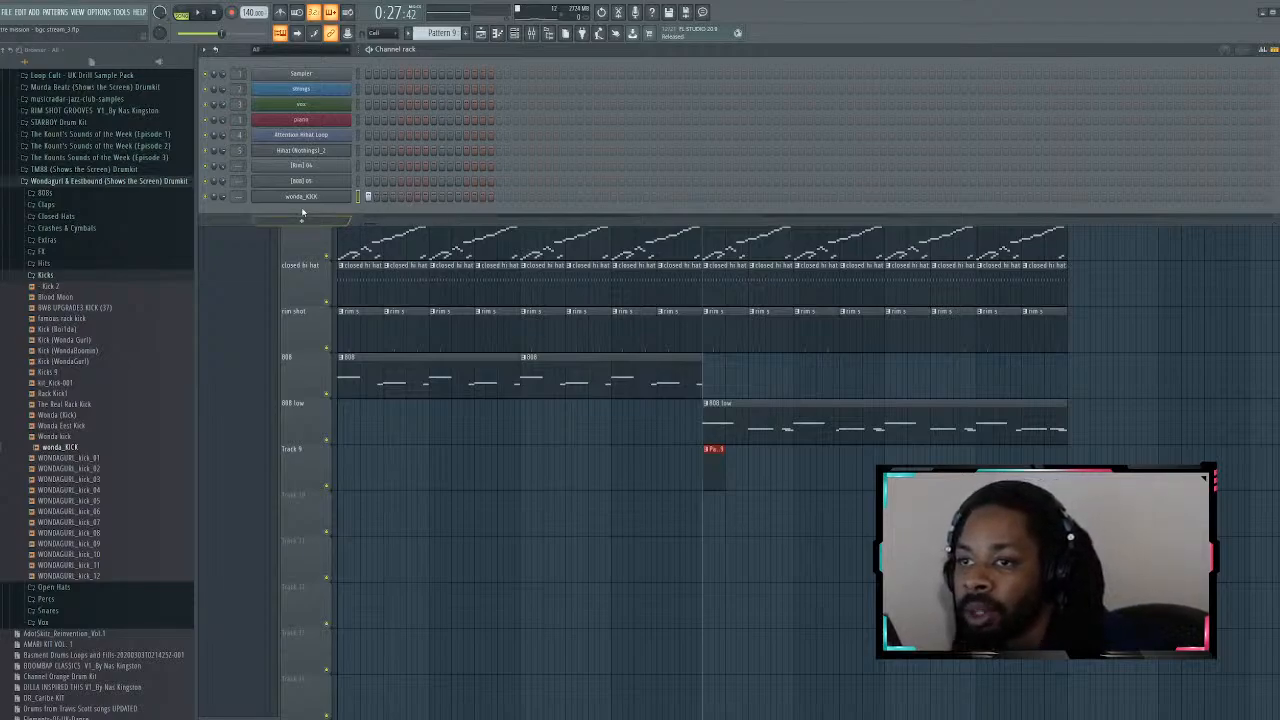
Step: Audition the kick pattern and the arrangement's opening with the wonda_KICK channel settings open, and return to the playlist
key("space")
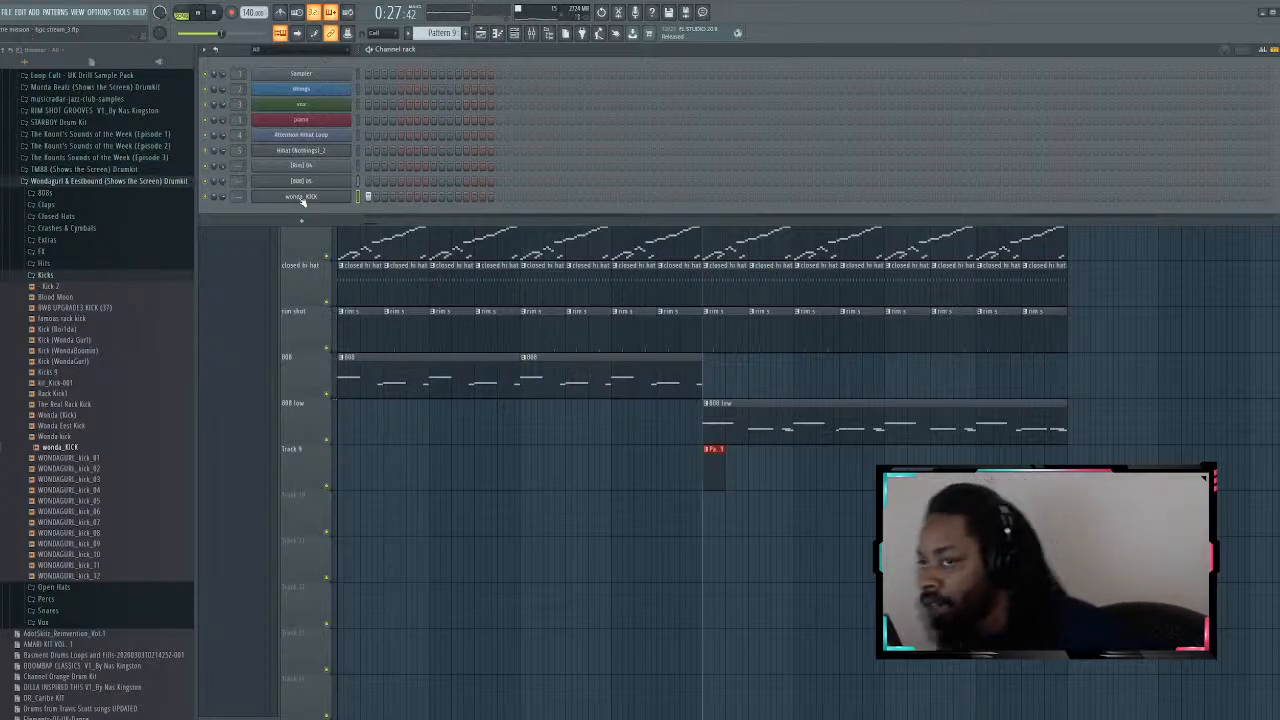
key("space")
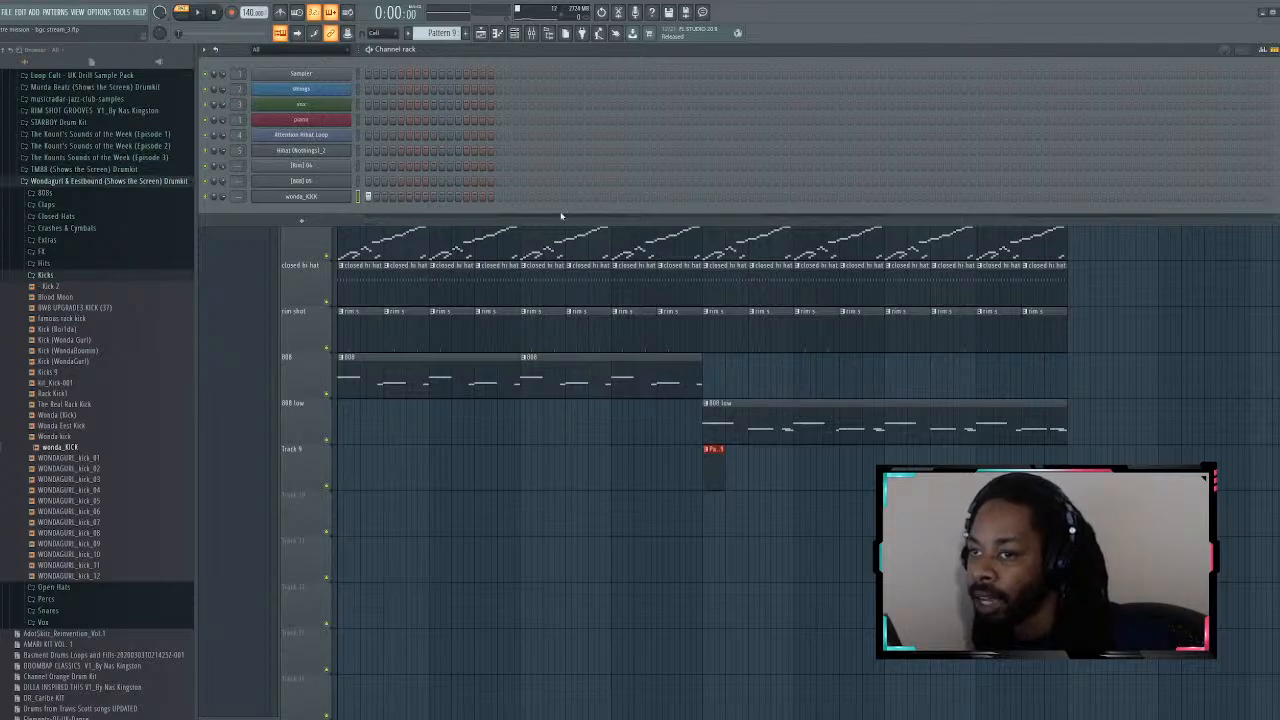
left_click(312, 198)
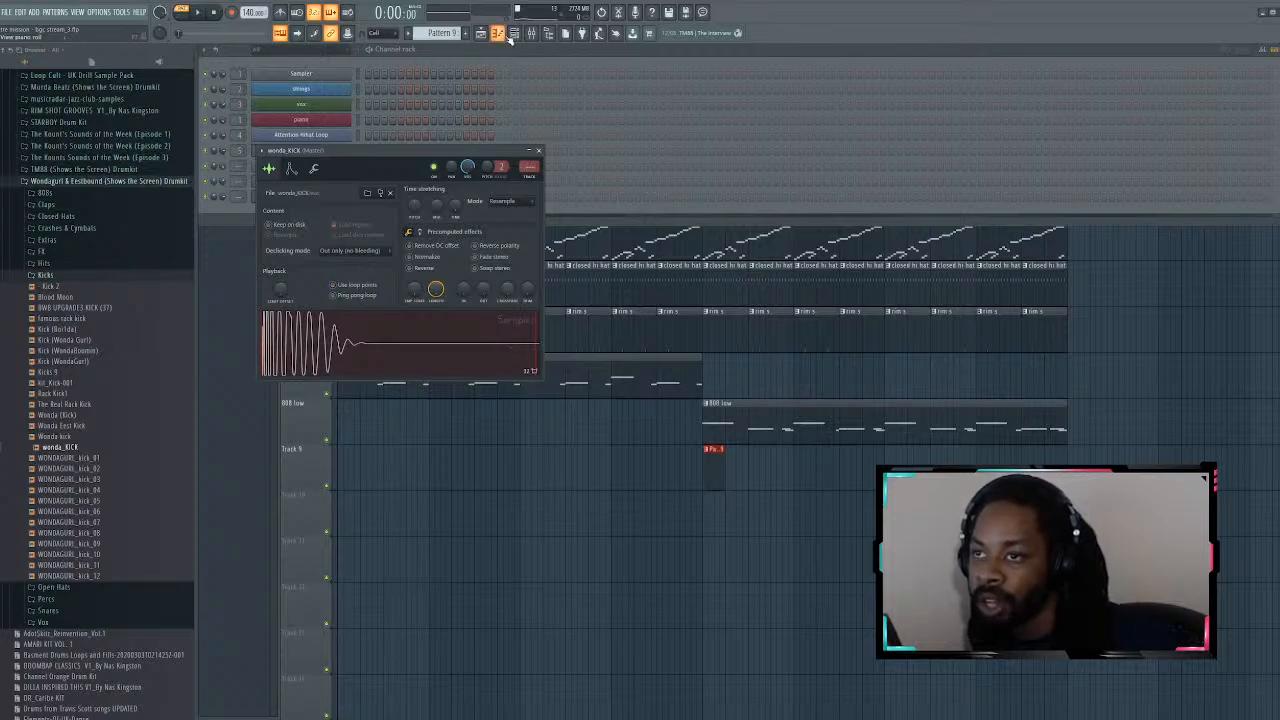
key("Escape")
key("space")
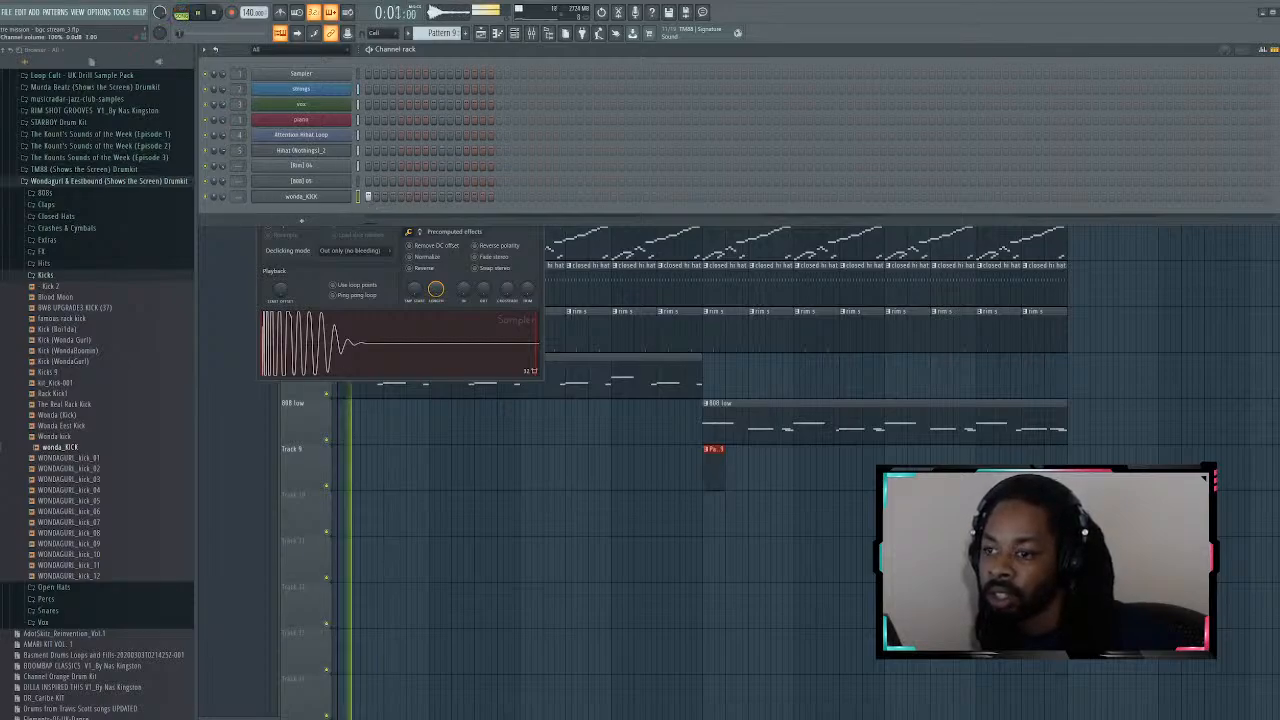
key("space")
key("F5")
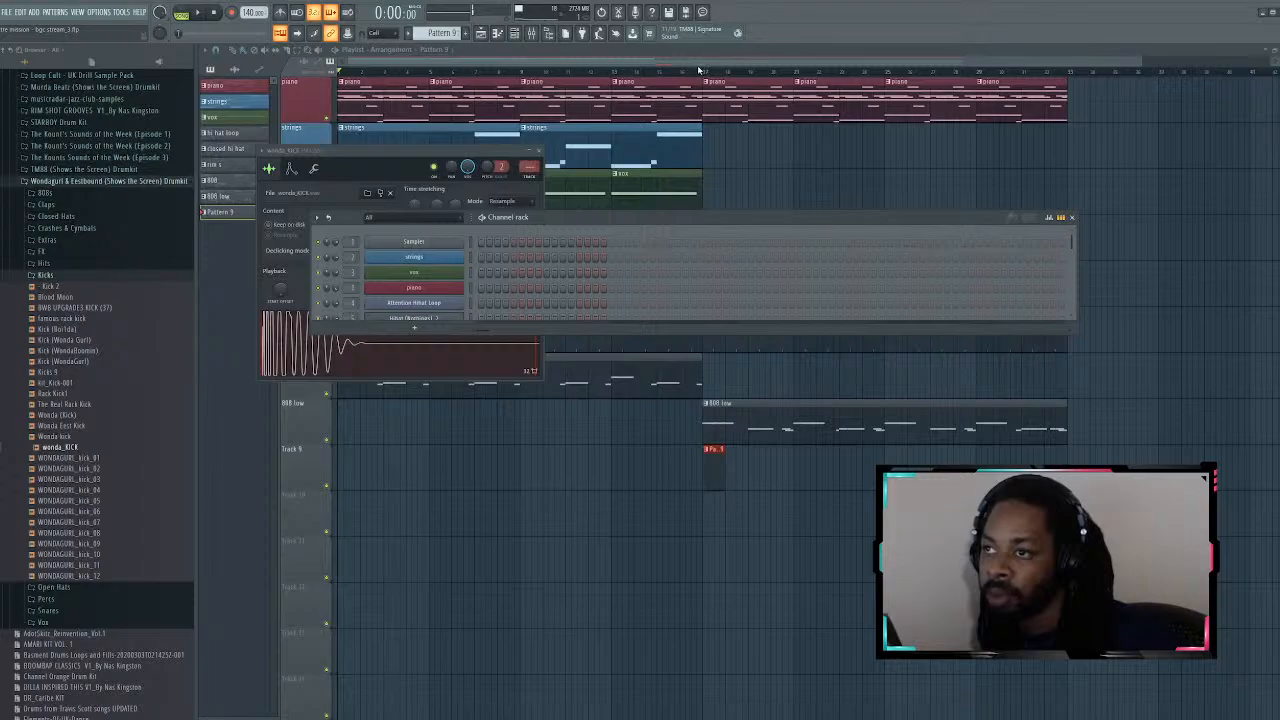
Step: Start song playback from the beginning of the 808 low clip and enlarge the channel rack to show the wonda_KICK channel
left_click(701, 71)
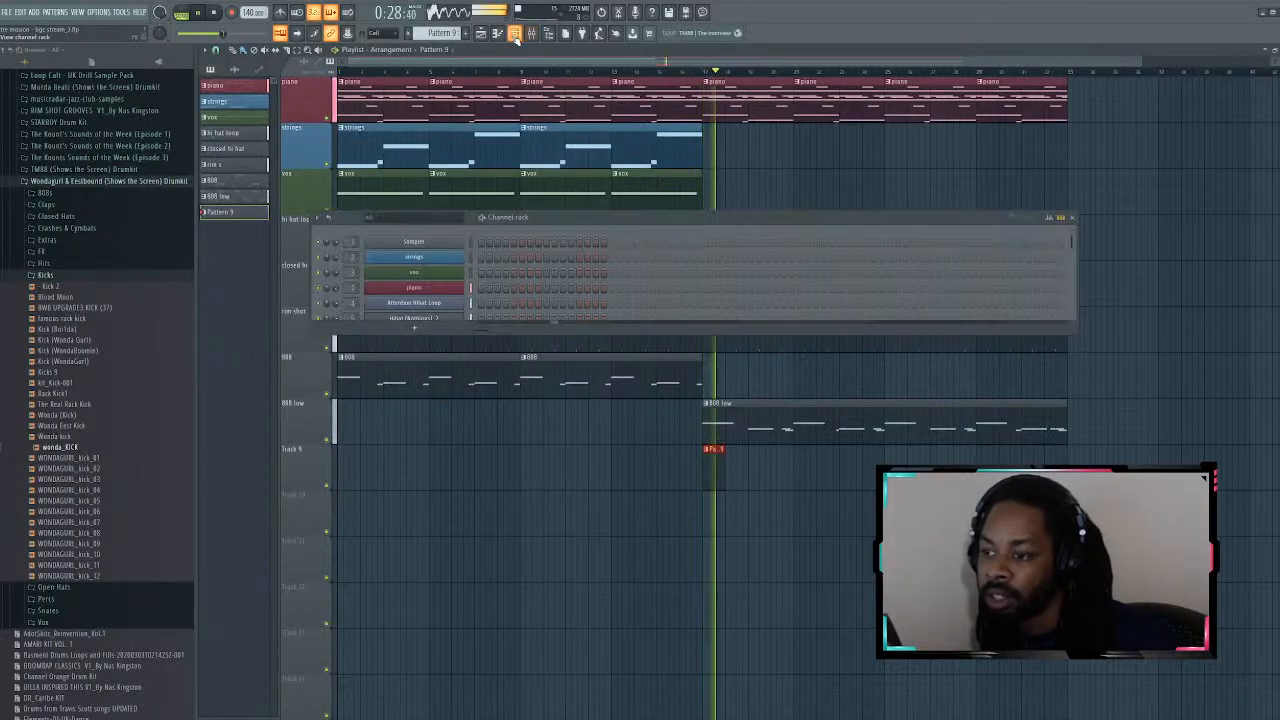
key("F6")
left_click_drag(602, 333, 602, 388)
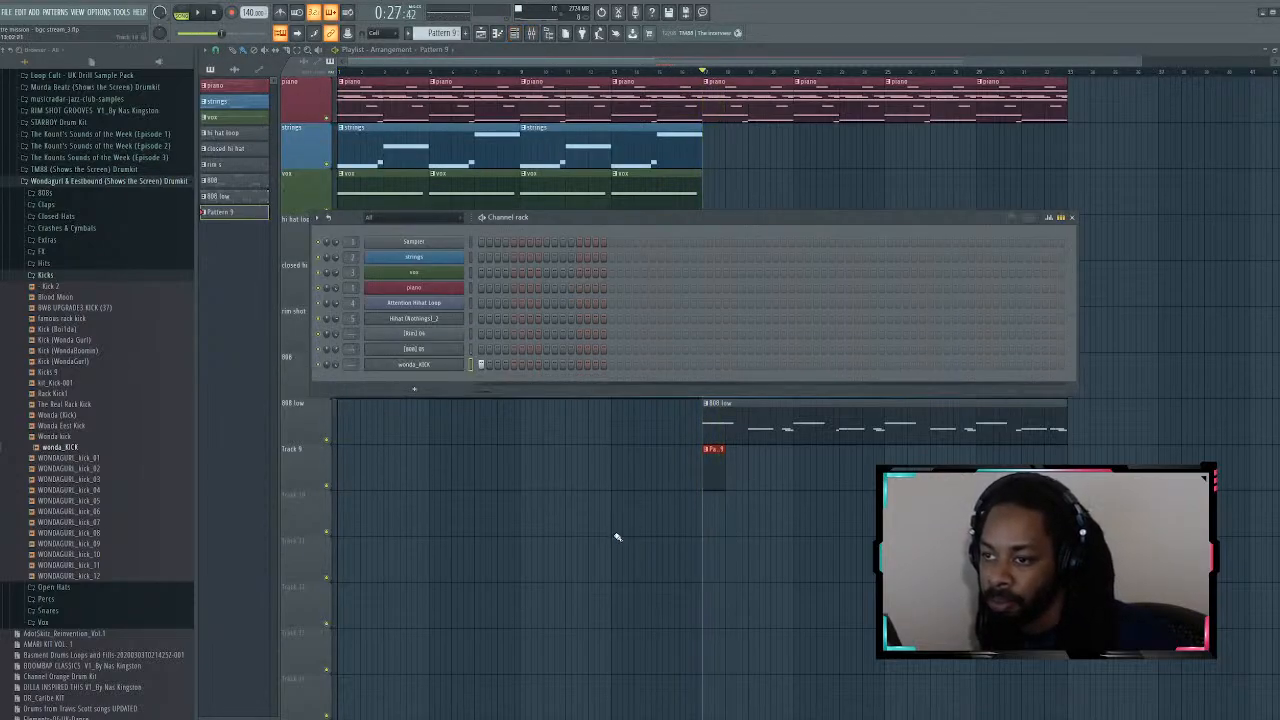
key("space")
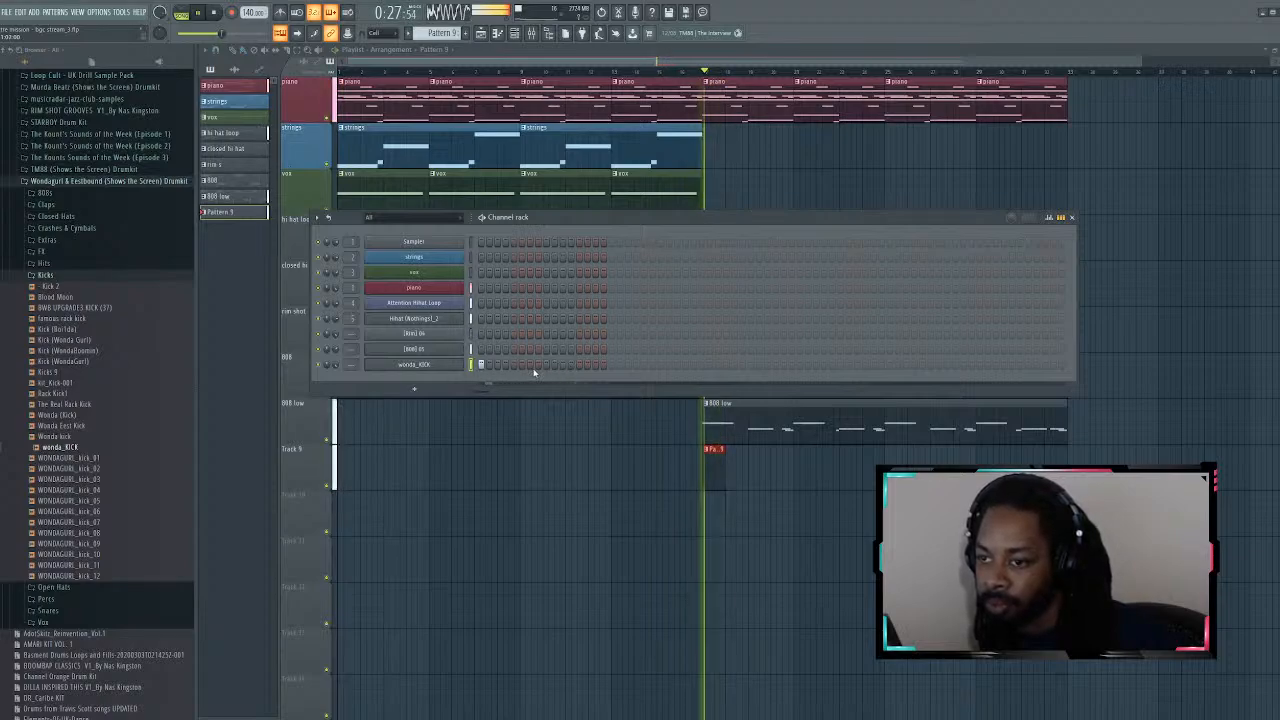
Step: Add wonda_KICK hits on steps 7, 13, 33, 39, 45 and 59 of Pattern 9 while the song plays
left_click(530, 364)
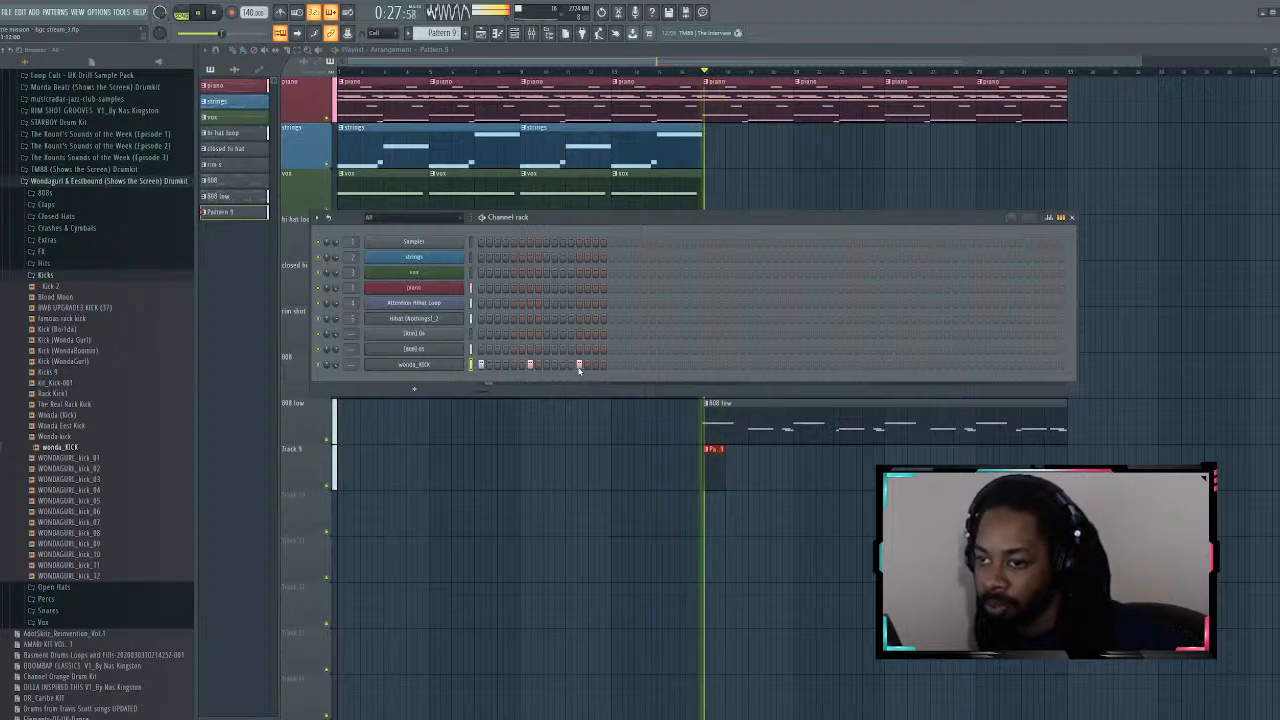
left_click(578, 364)
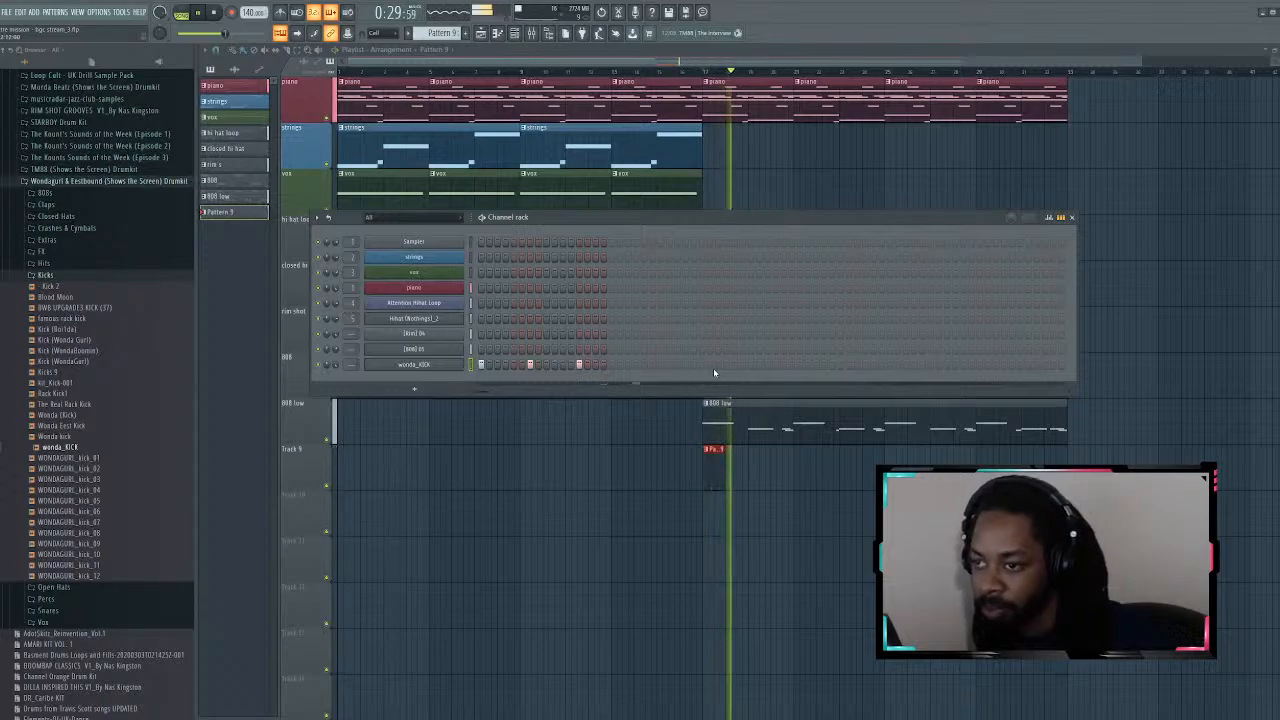
left_click(742, 364)
left_click(791, 364)
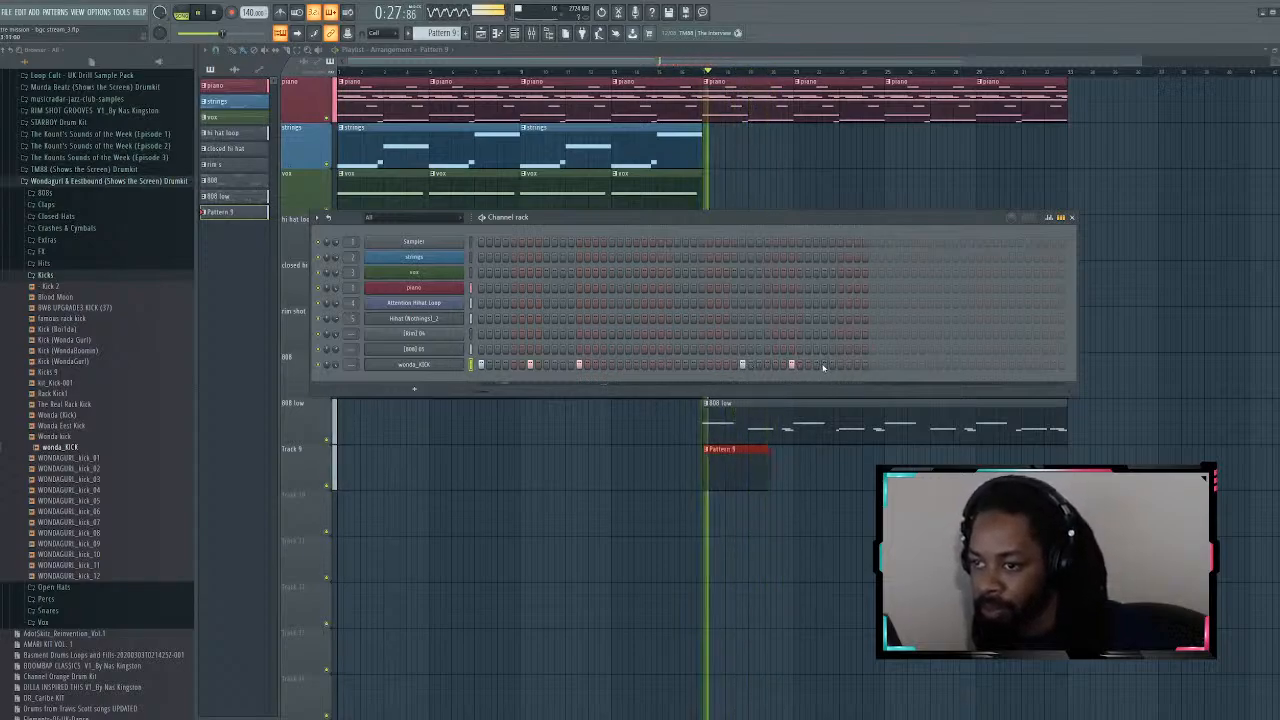
left_click(841, 364)
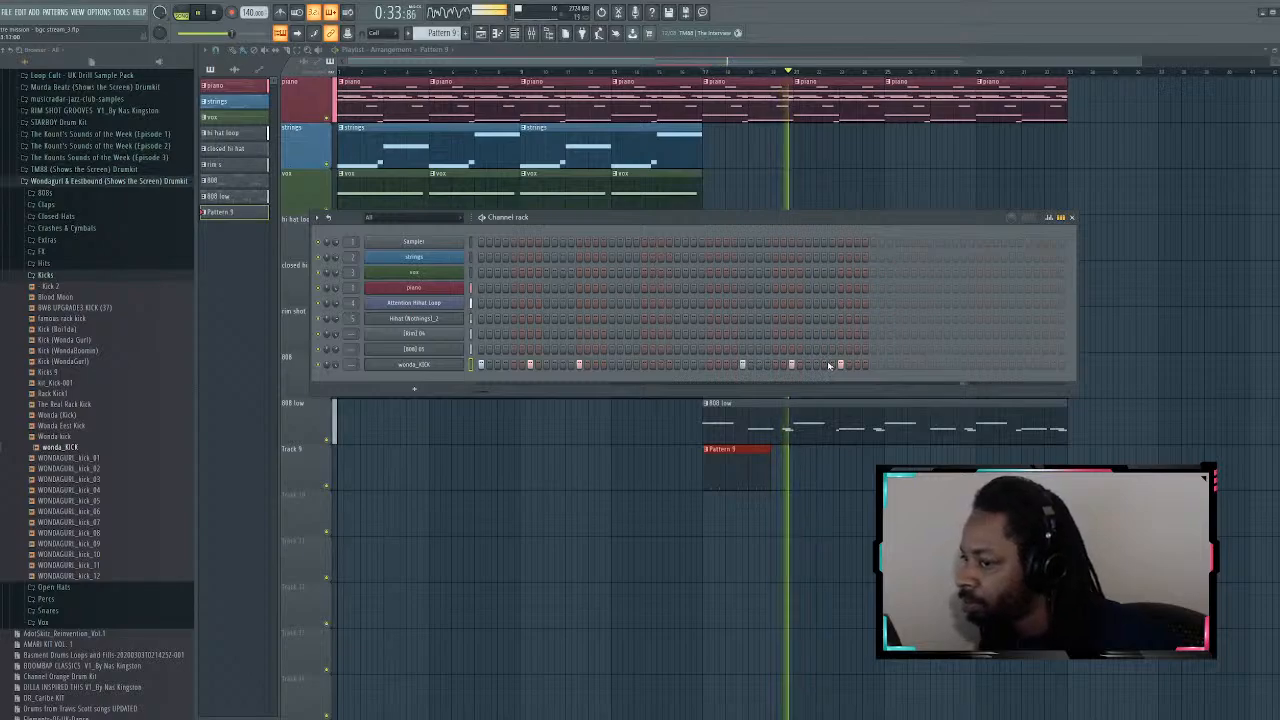
left_click(956, 364)
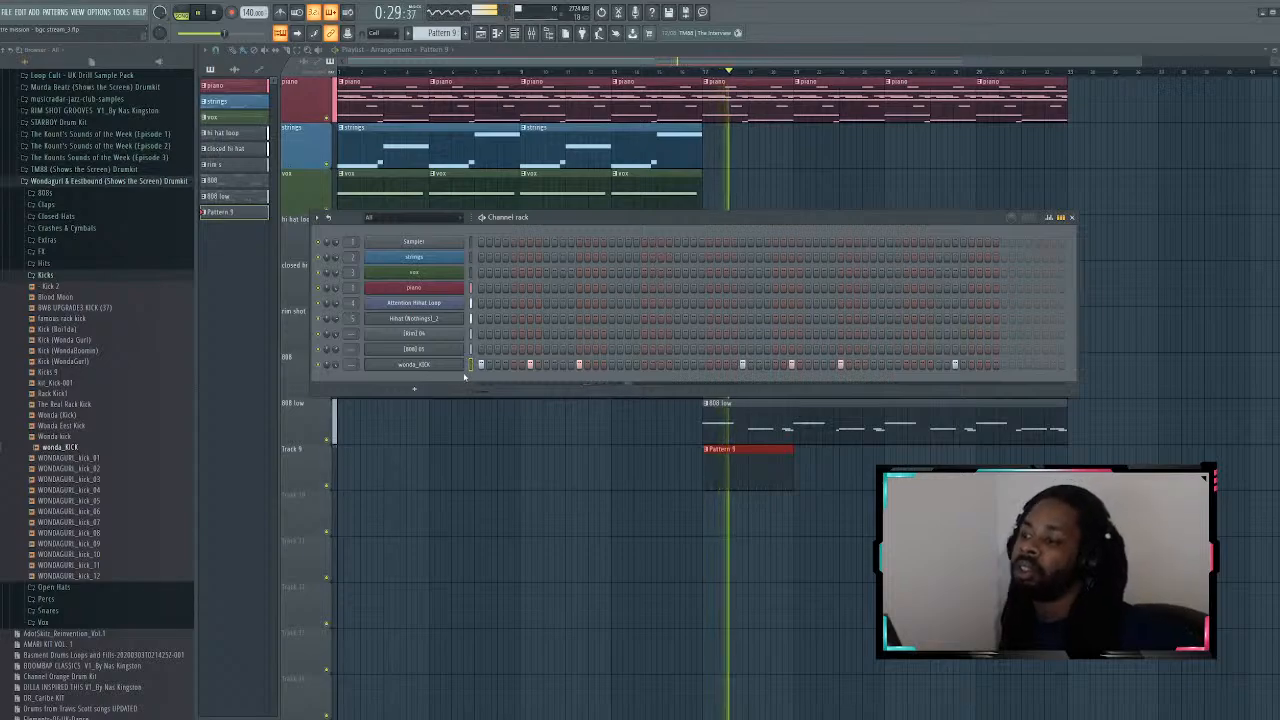
key("space")
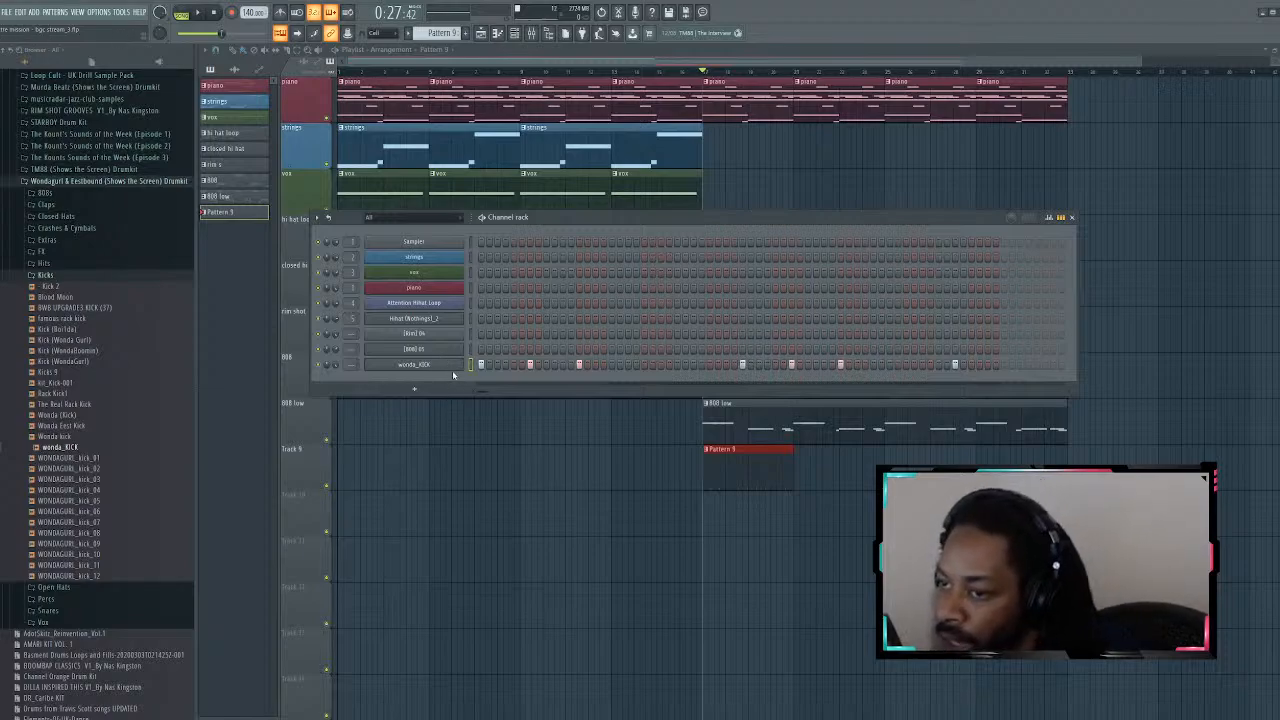
Step: Open the wonda_KICK notes in the piano roll with the first bars in view
key("F7")
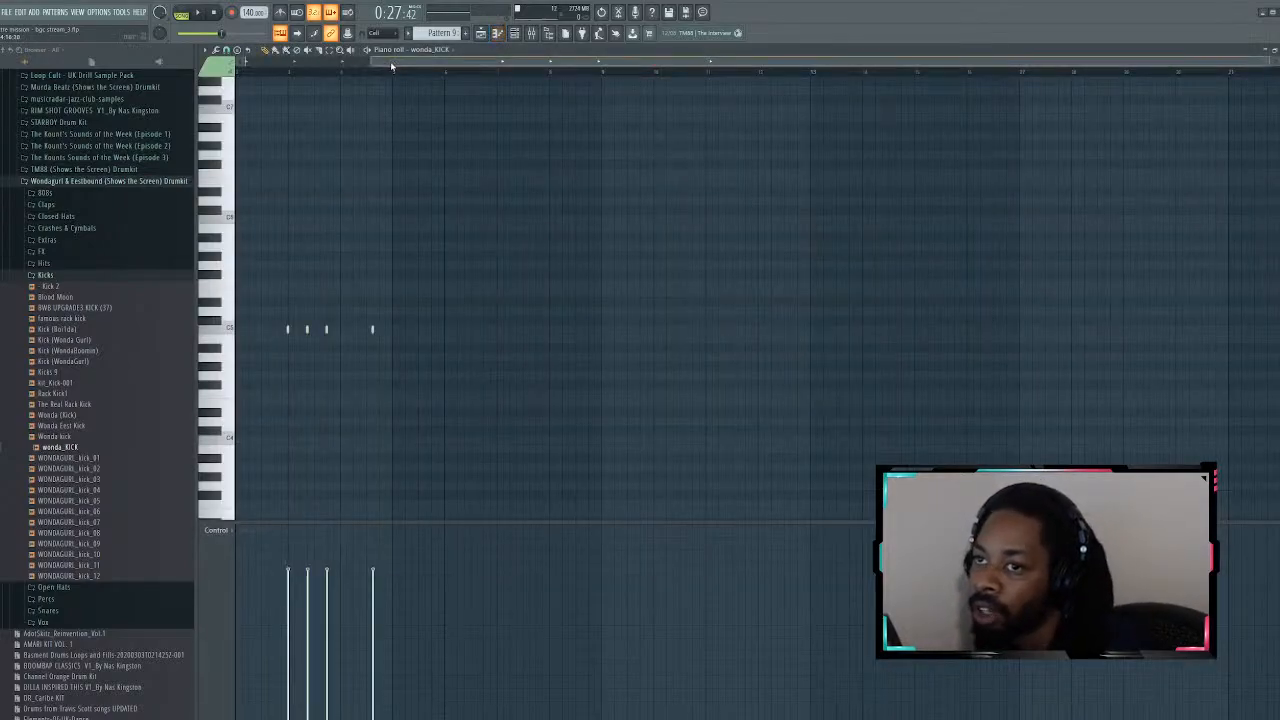
scroll(390, 61, "left", 1)
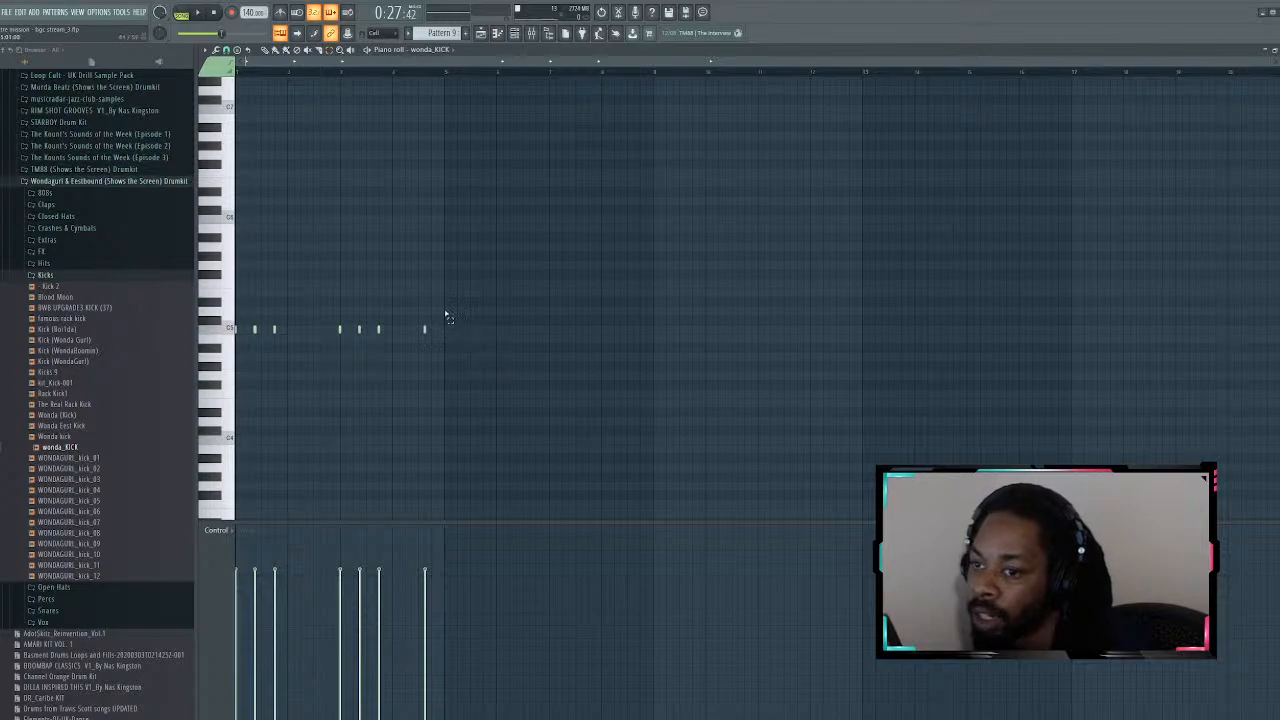
left_click_drag(448, 318, 136, 412)
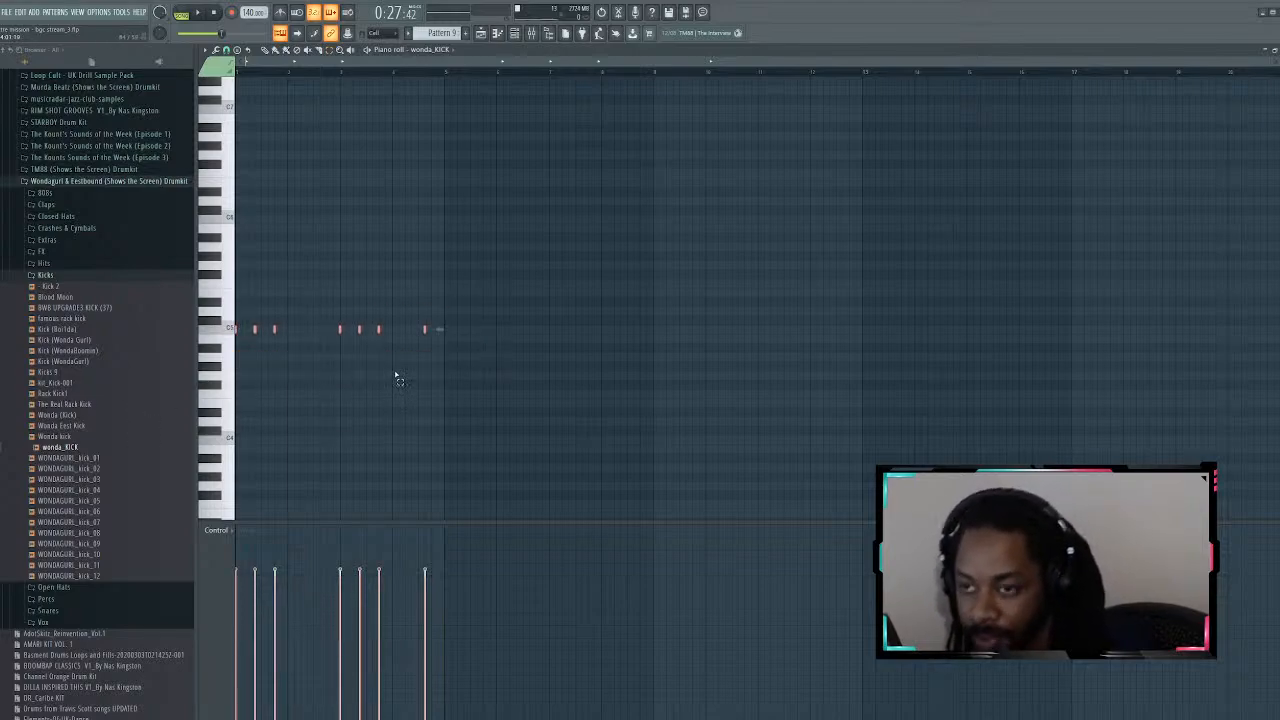
key("ctrl+b")
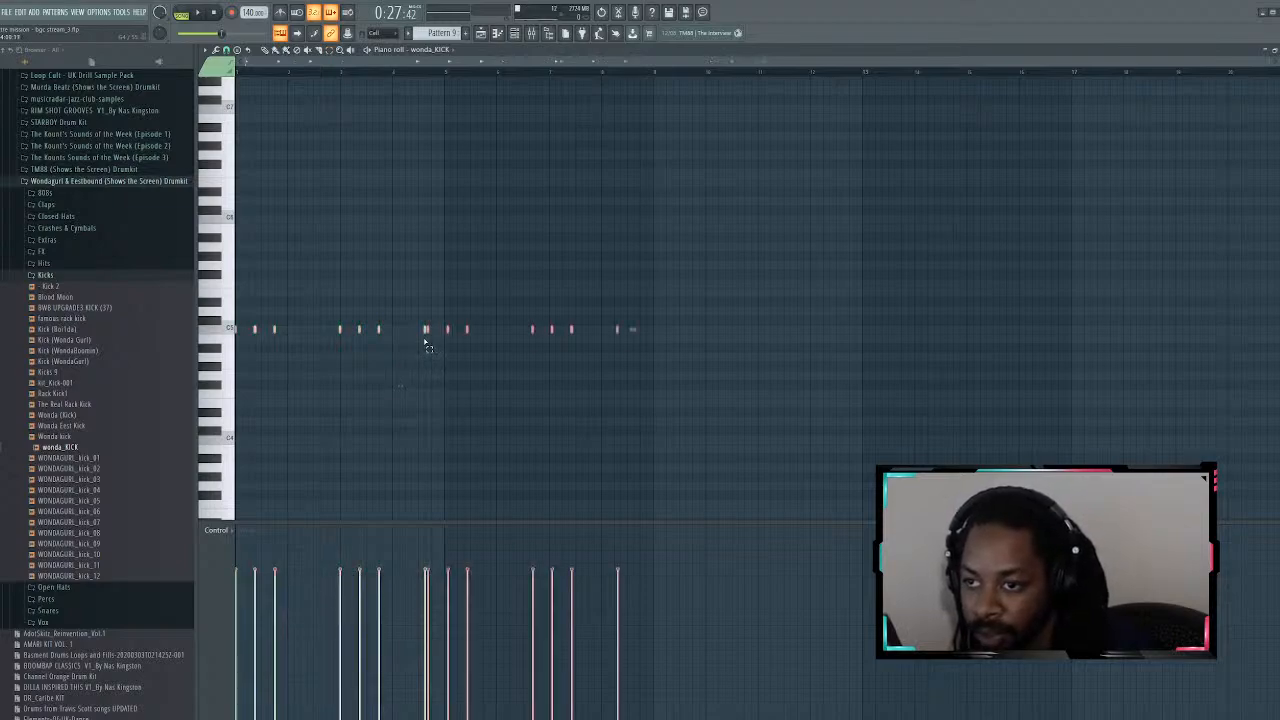
key("Delete")
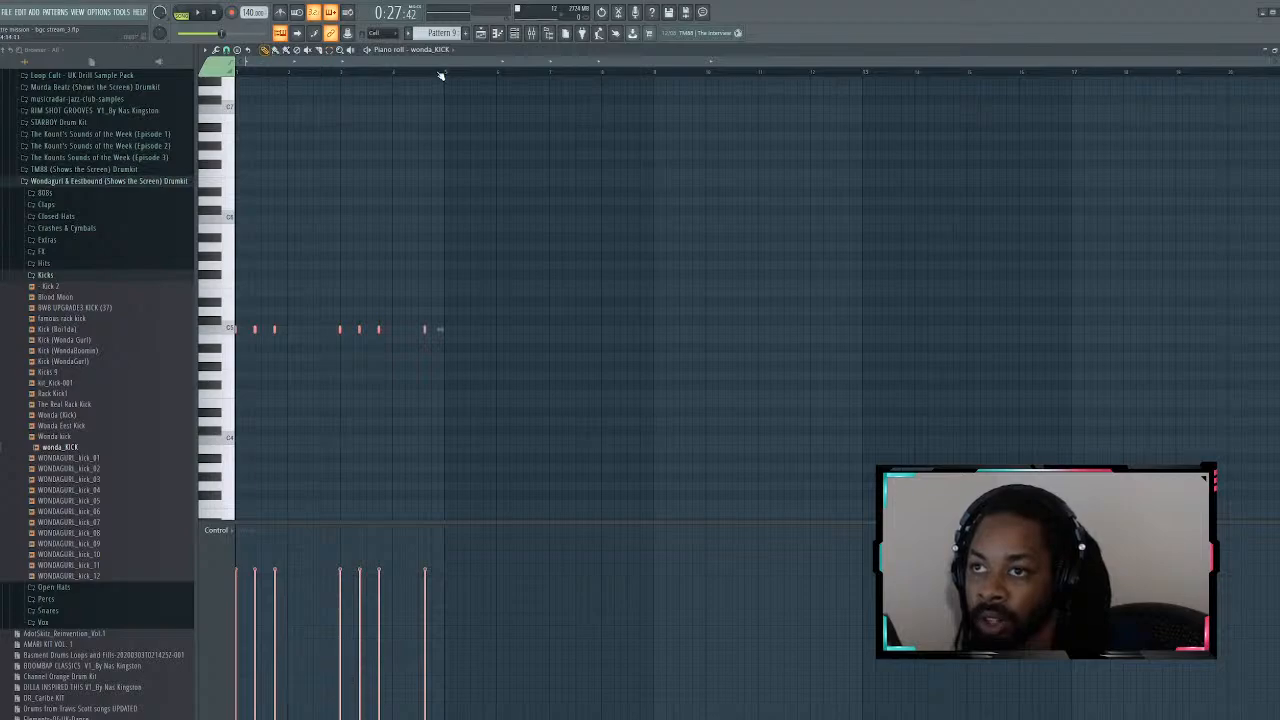
Step: Duplicate the four-bar kick pattern into bars 5 to 8, aligned to the start of bar 5
key("space")
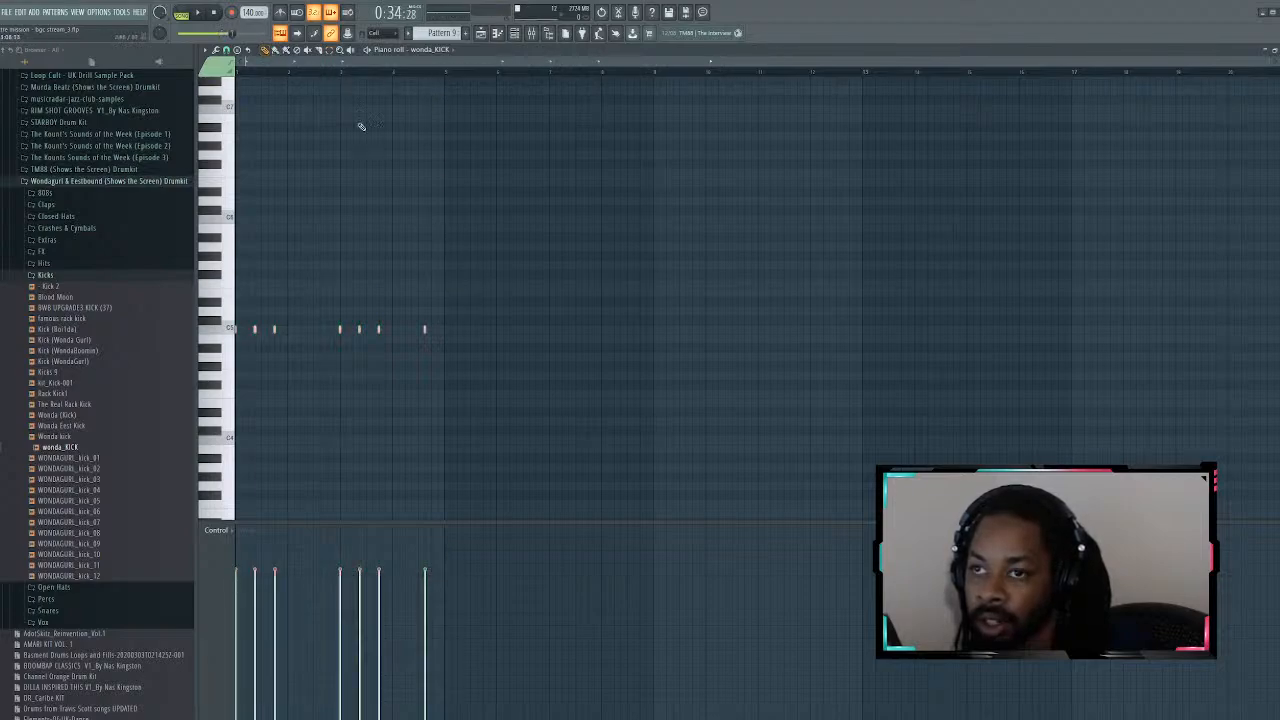
left_click_drag(318, 60, 809, 120)
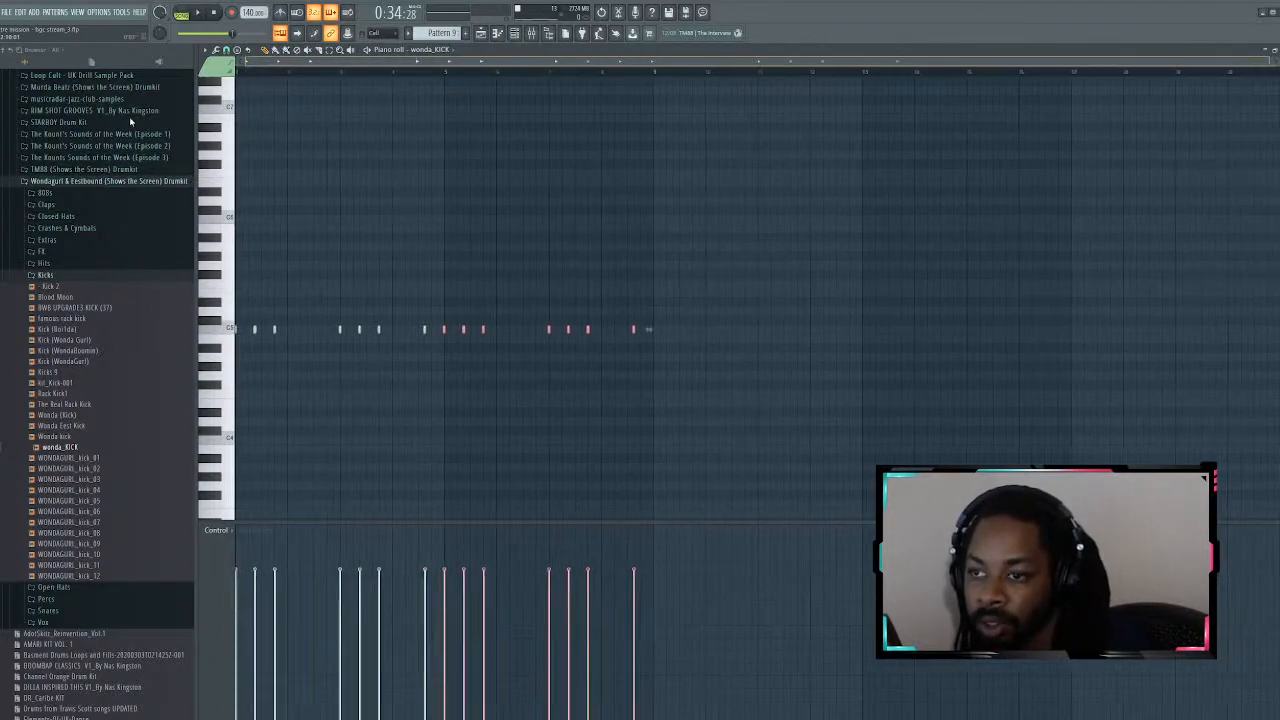
scroll(400, 330, "up", 2)
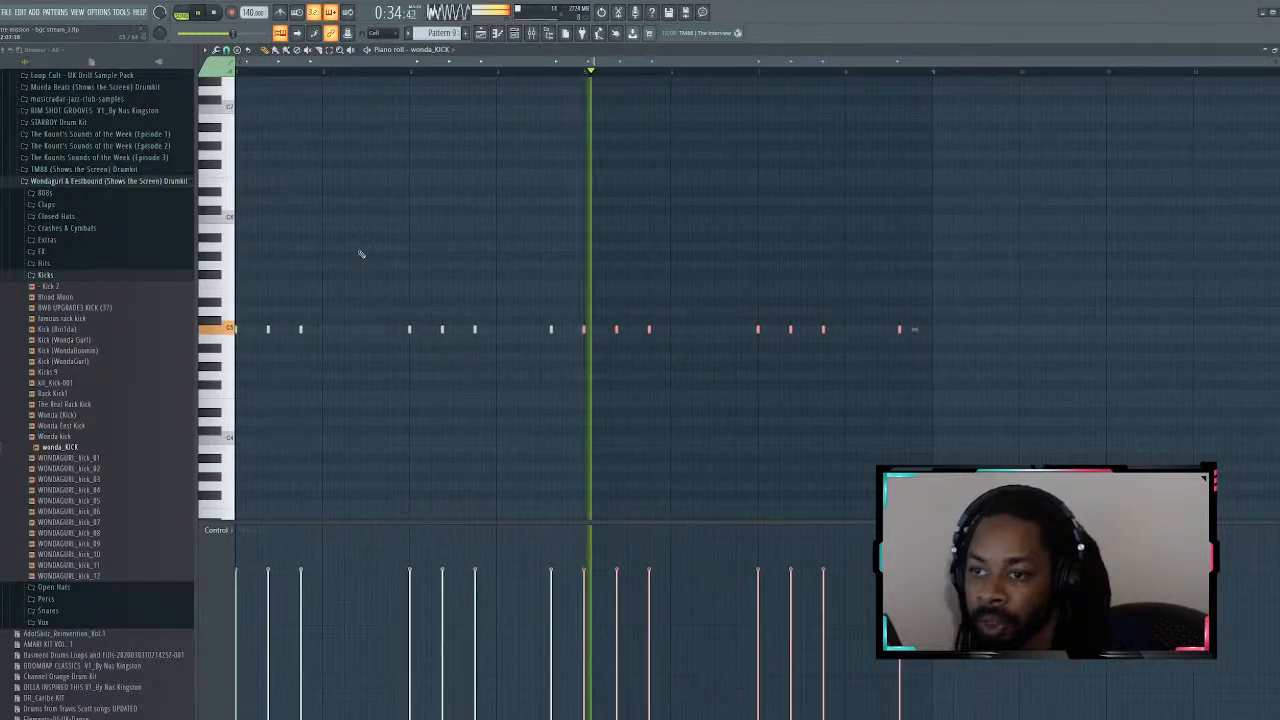
Step: Add an extra kick just after the first kick of bar 7, adjusting its timing while replaying from just before that bar
left_click(763, 330)
key("space")
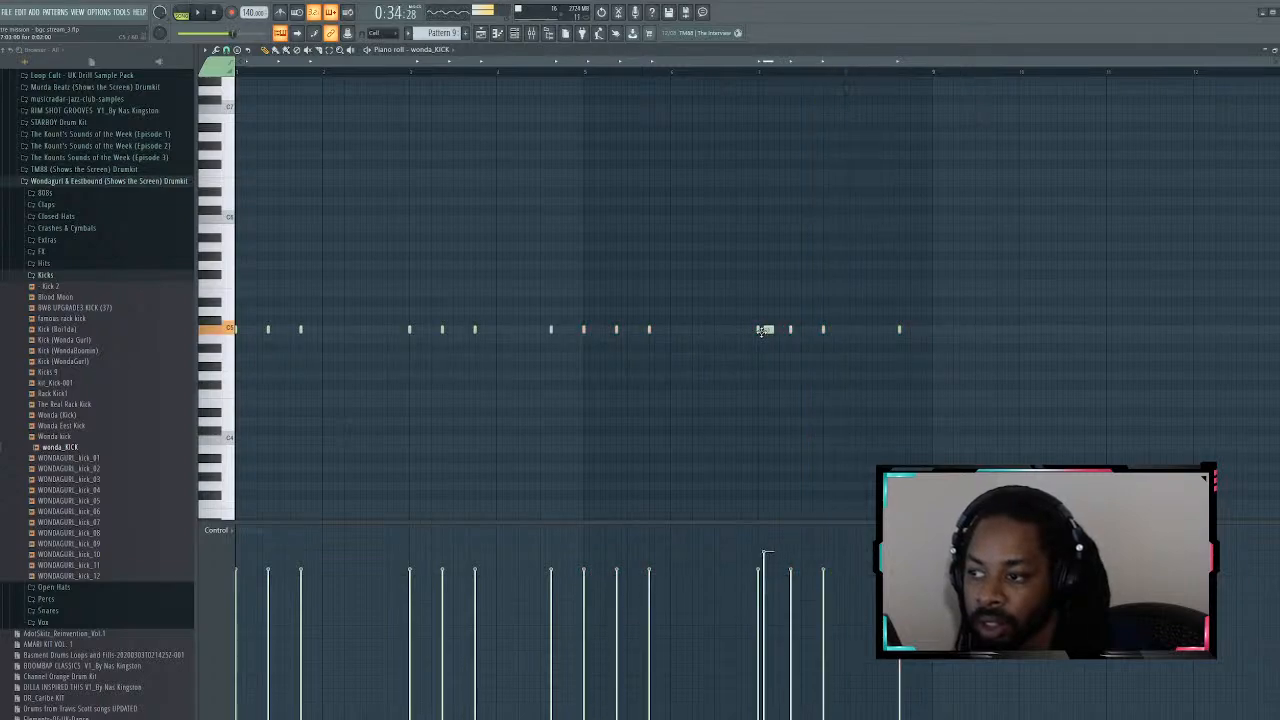
left_click(749, 71)
left_click(765, 330)
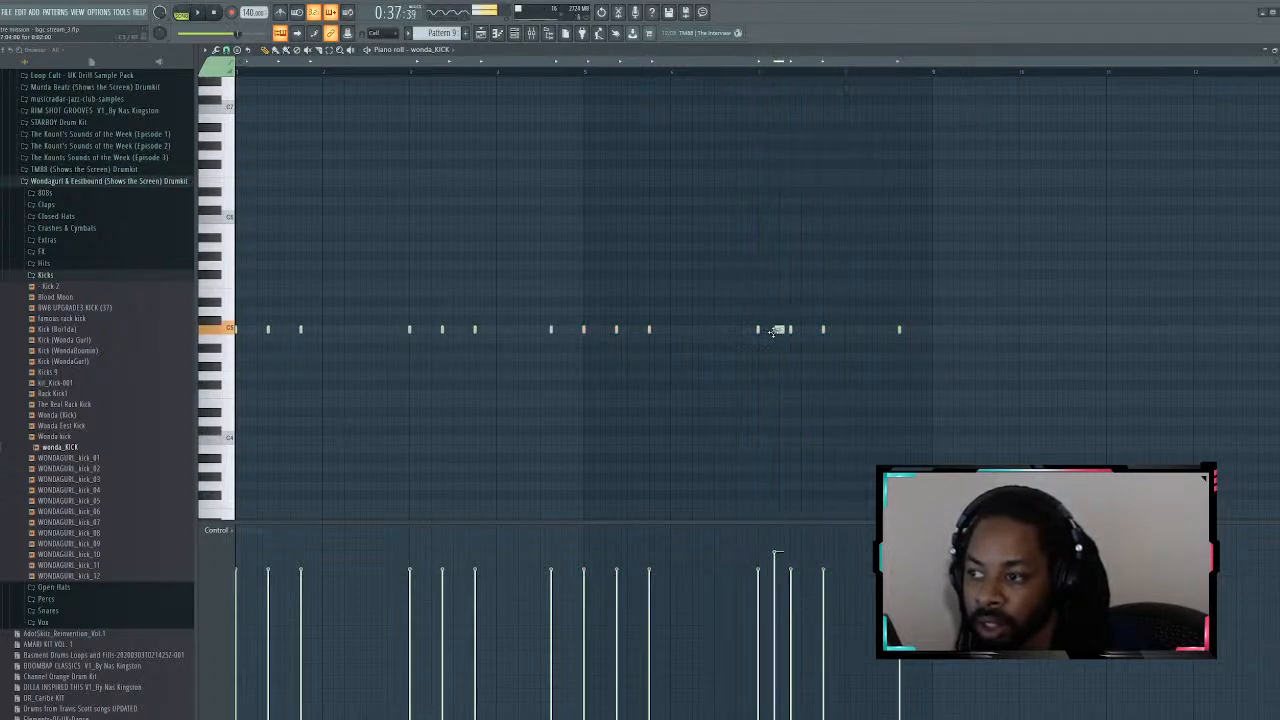
key("space")
key("space")
key("space")
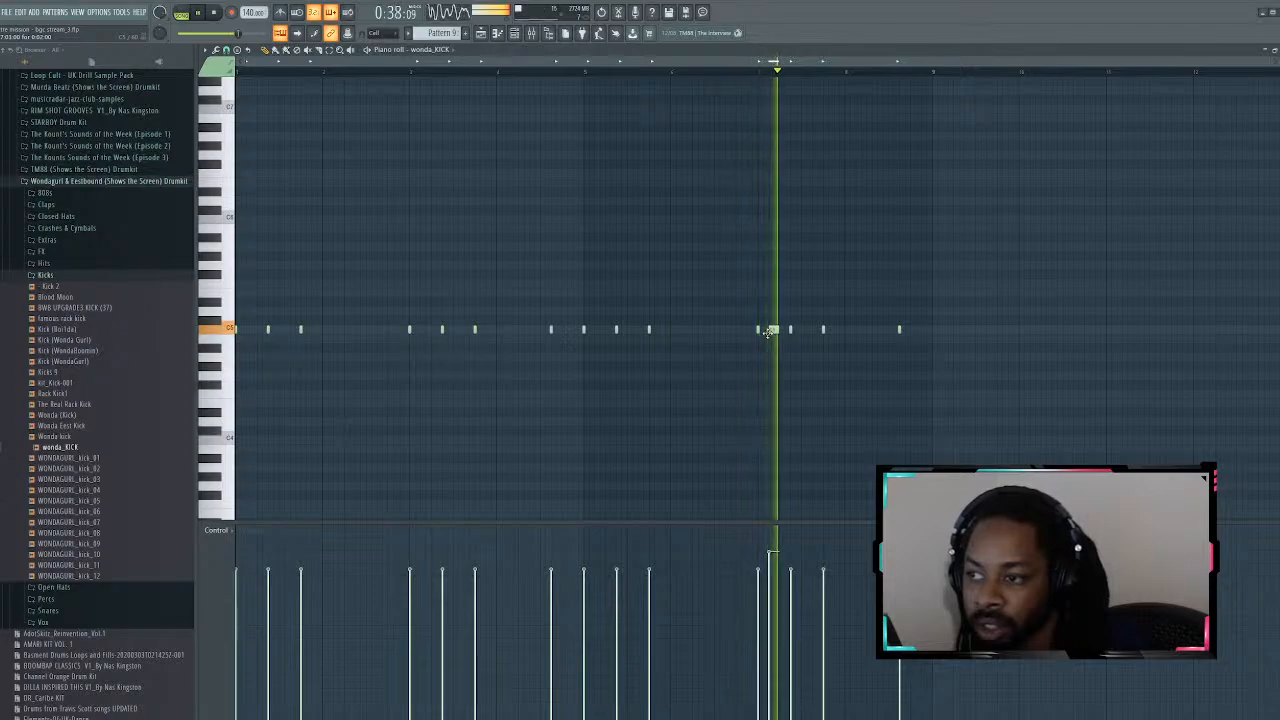
key("space")
key("space")
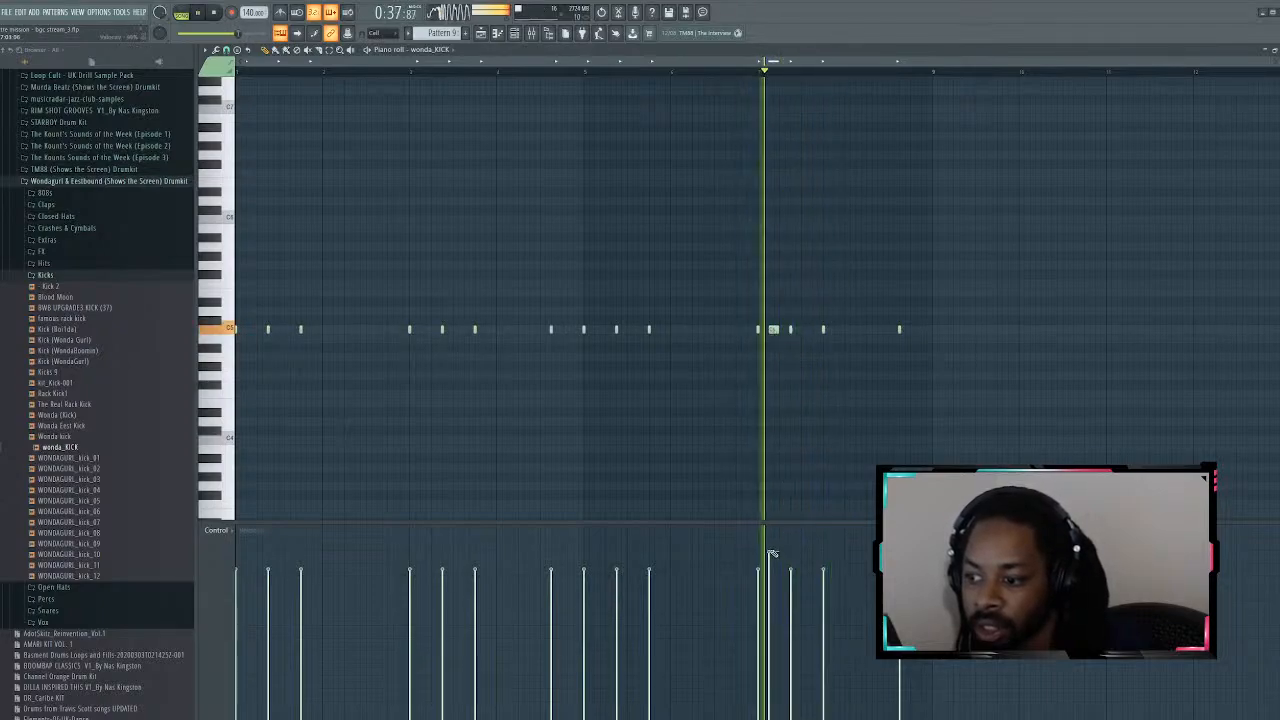
Step: Lower the extra bar 7 kick's velocity to match its neighbours and shorten it to their length, checking with playback
key("space")
key("space")
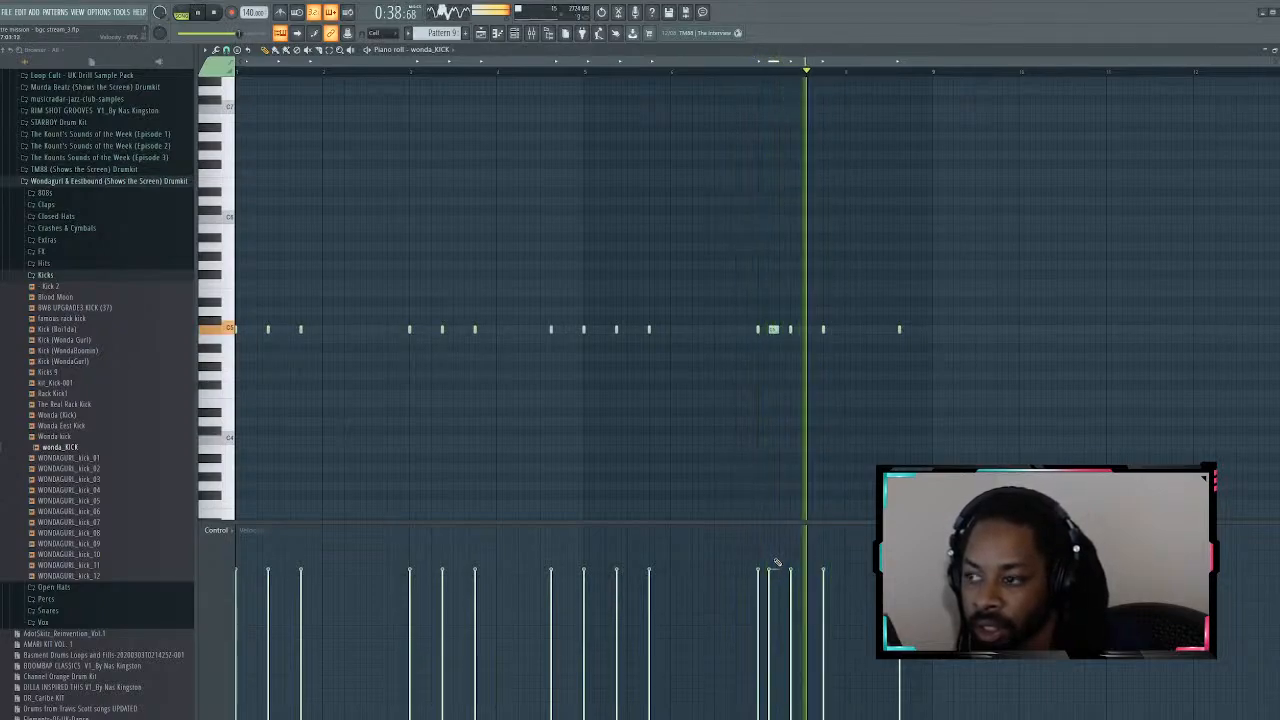
key("space")
key("space")
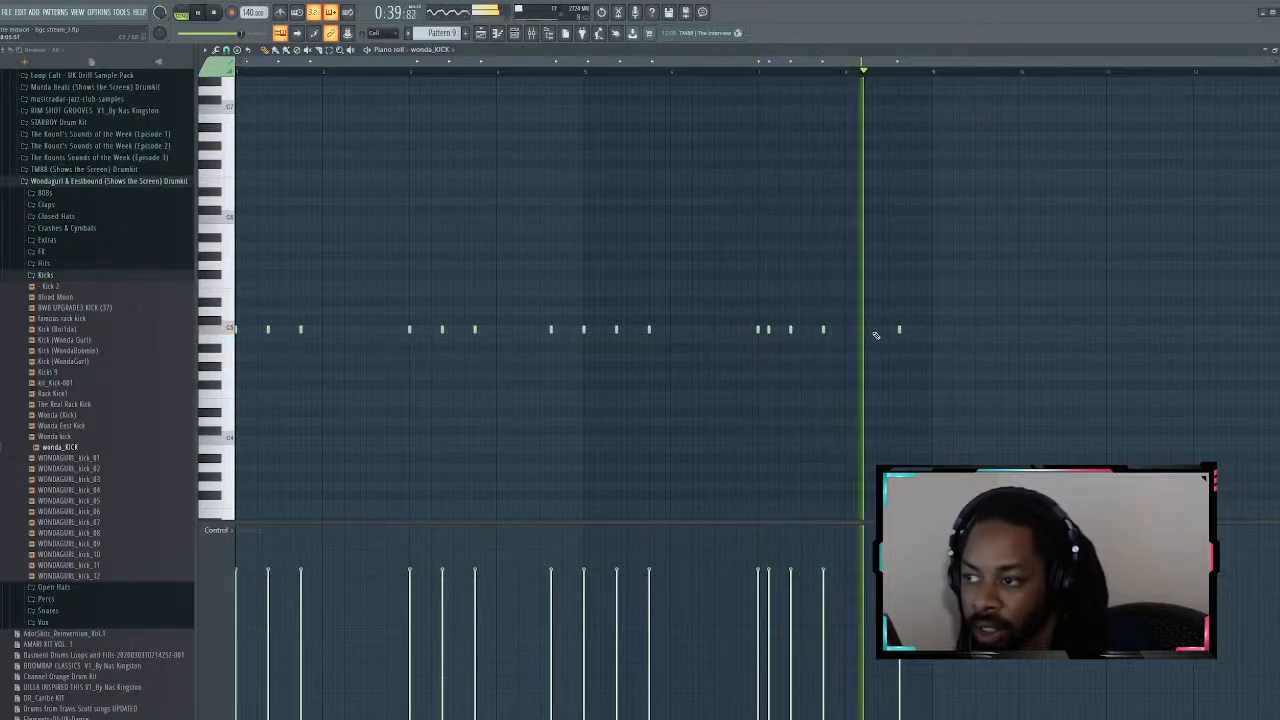
Step: Build a kick fill in bar 8 with one added hit before its existing kick and one near the bar's end, removing the surplus hit between
key("space")
left_click(891, 331)
key("space")
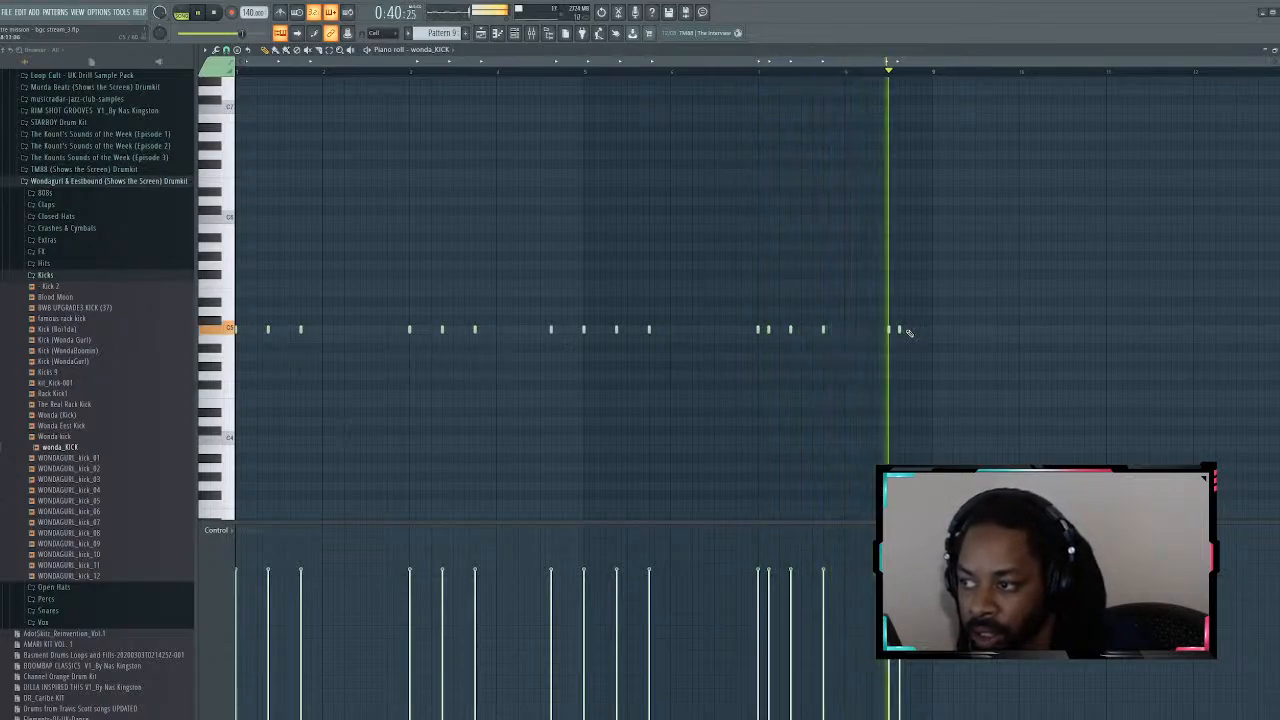
key("space")
left_click(911, 331)
key("space")
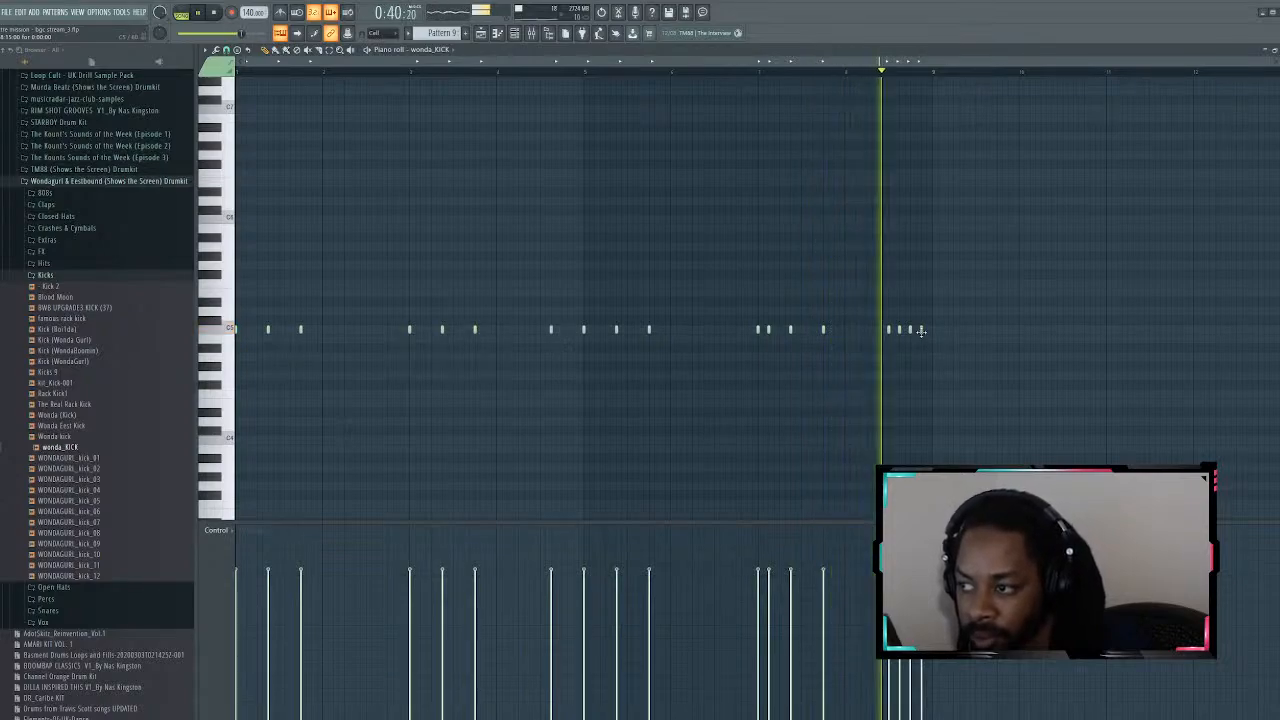
left_click(921, 331)
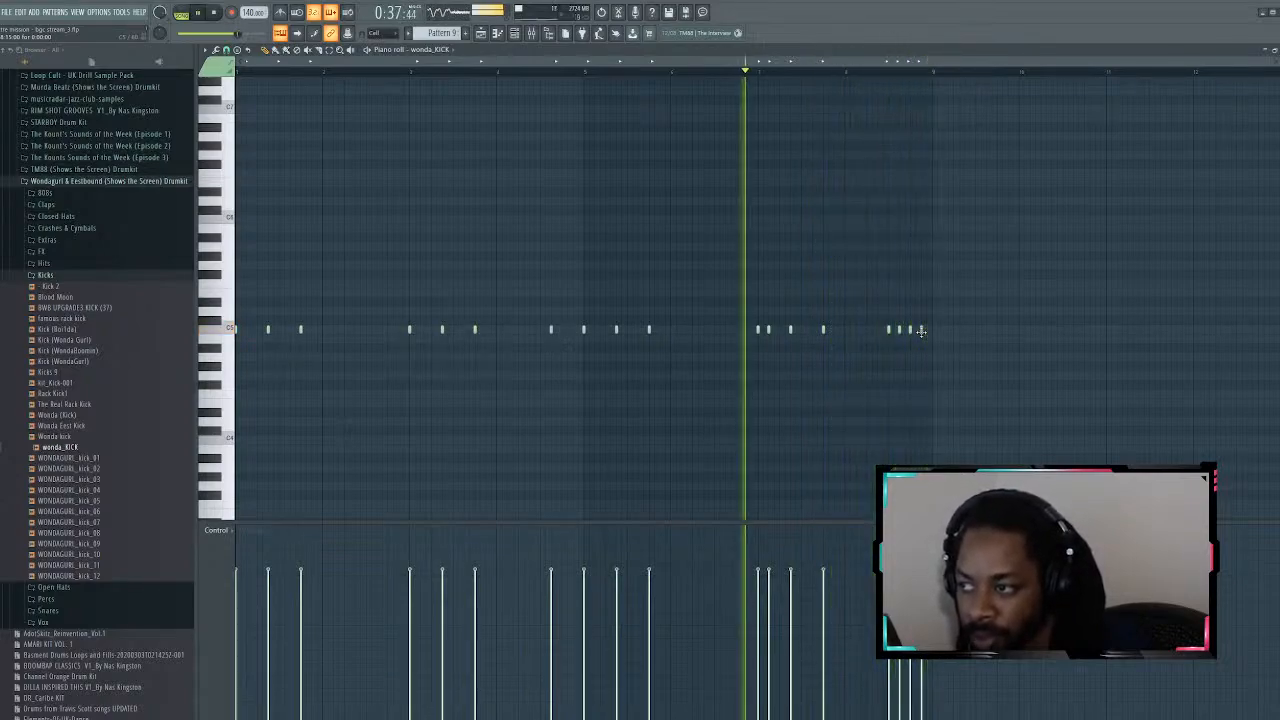
right_click(910, 331)
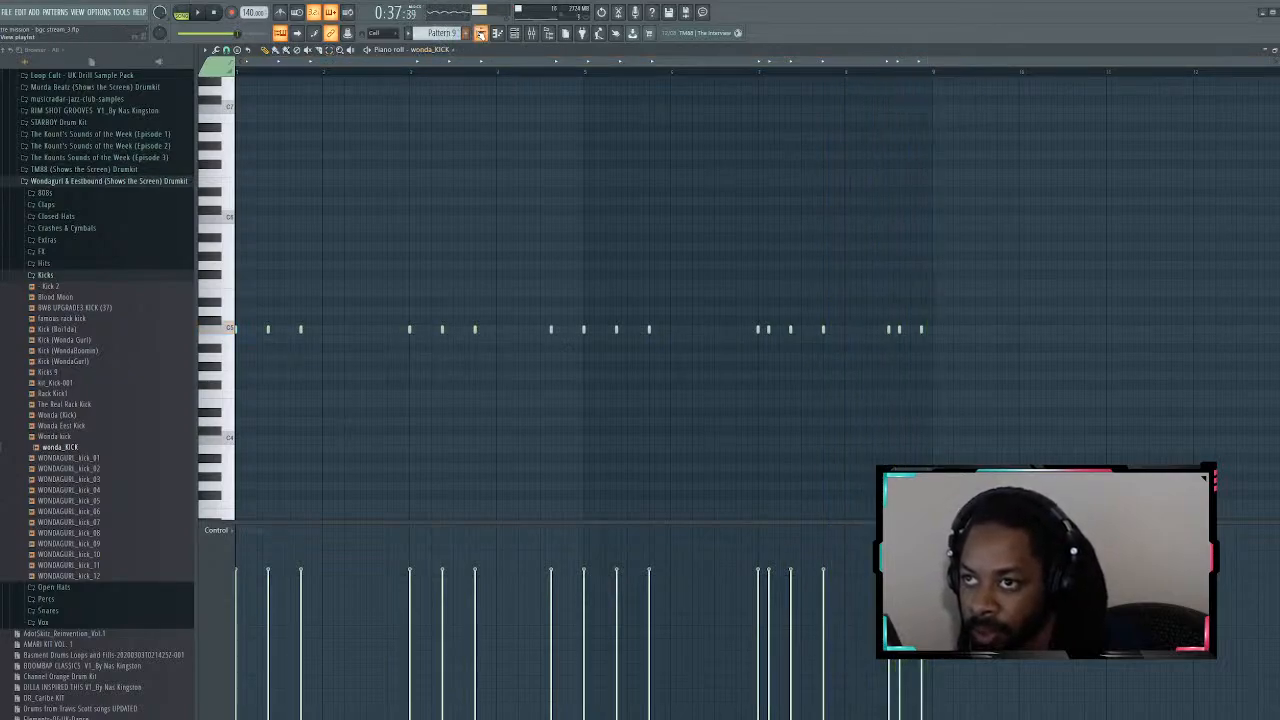
Step: Select all the kick notes in bars 1 to 8 and duplicate them into bars 9 to 16
left_click(480, 33)
left_click(480, 33)
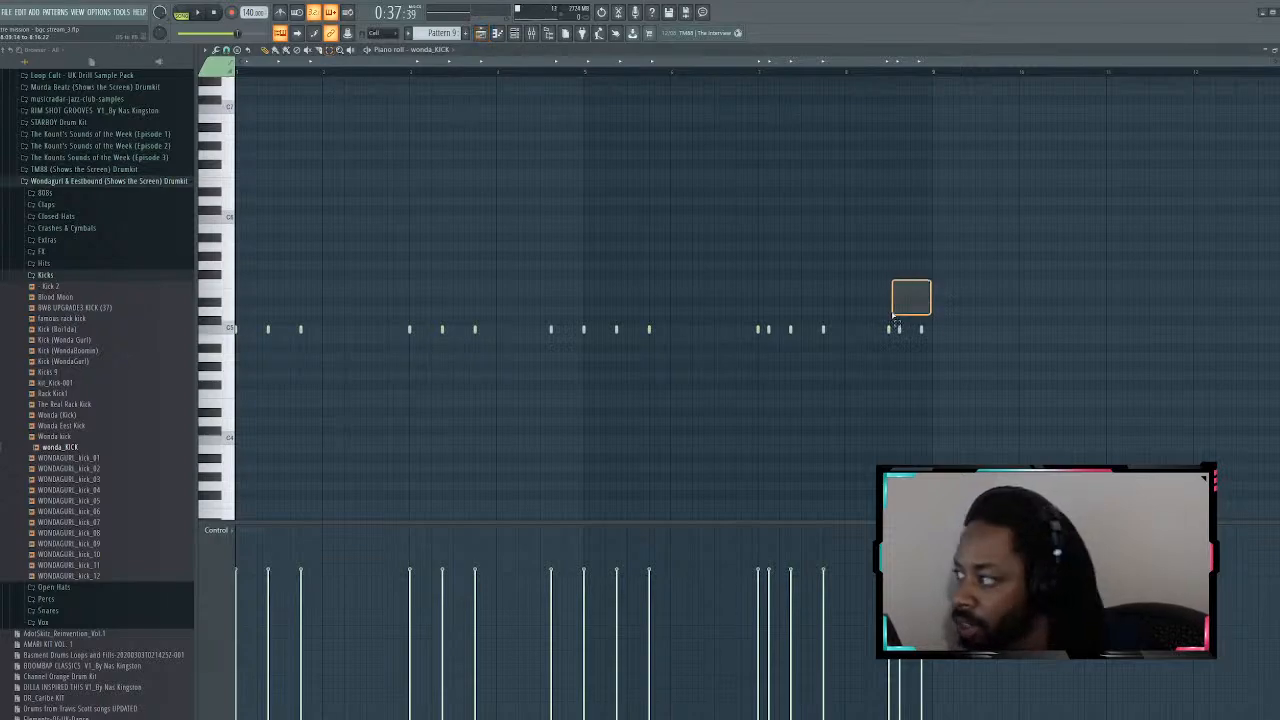
left_click_drag(895, 318, 194, 428)
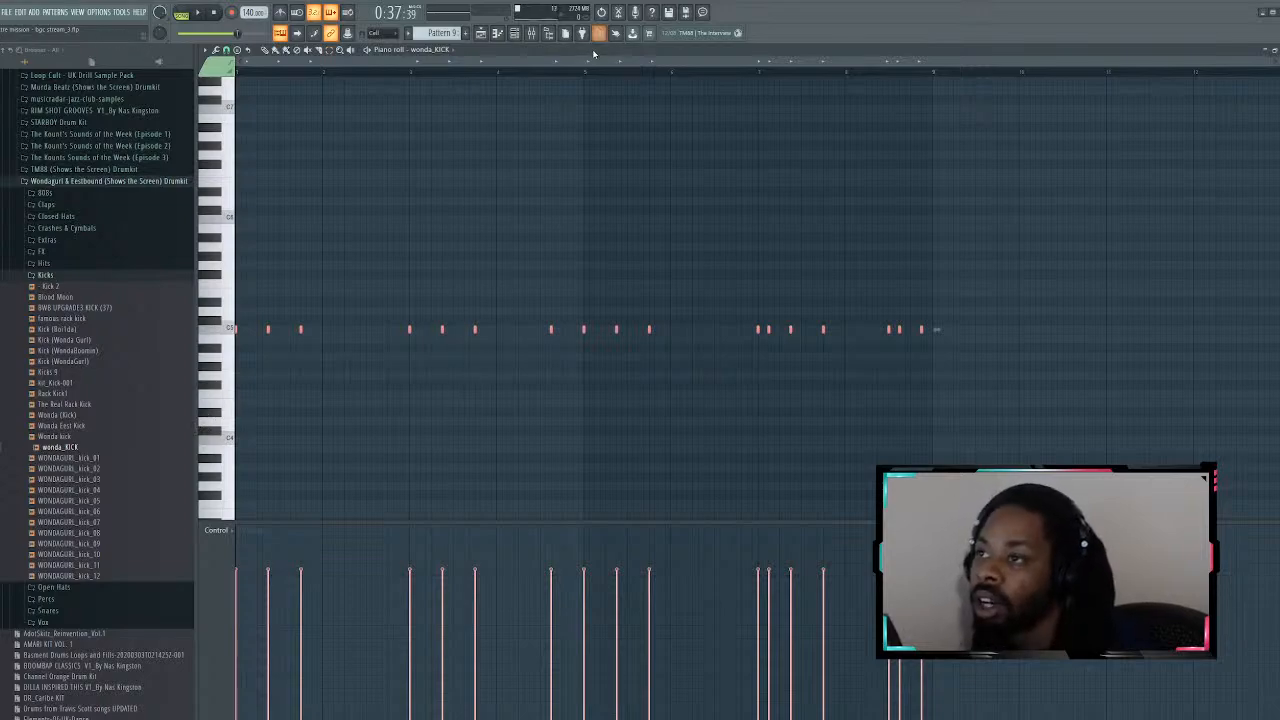
left_click_drag(587, 62, 337, 77)
key("ctrl+b")
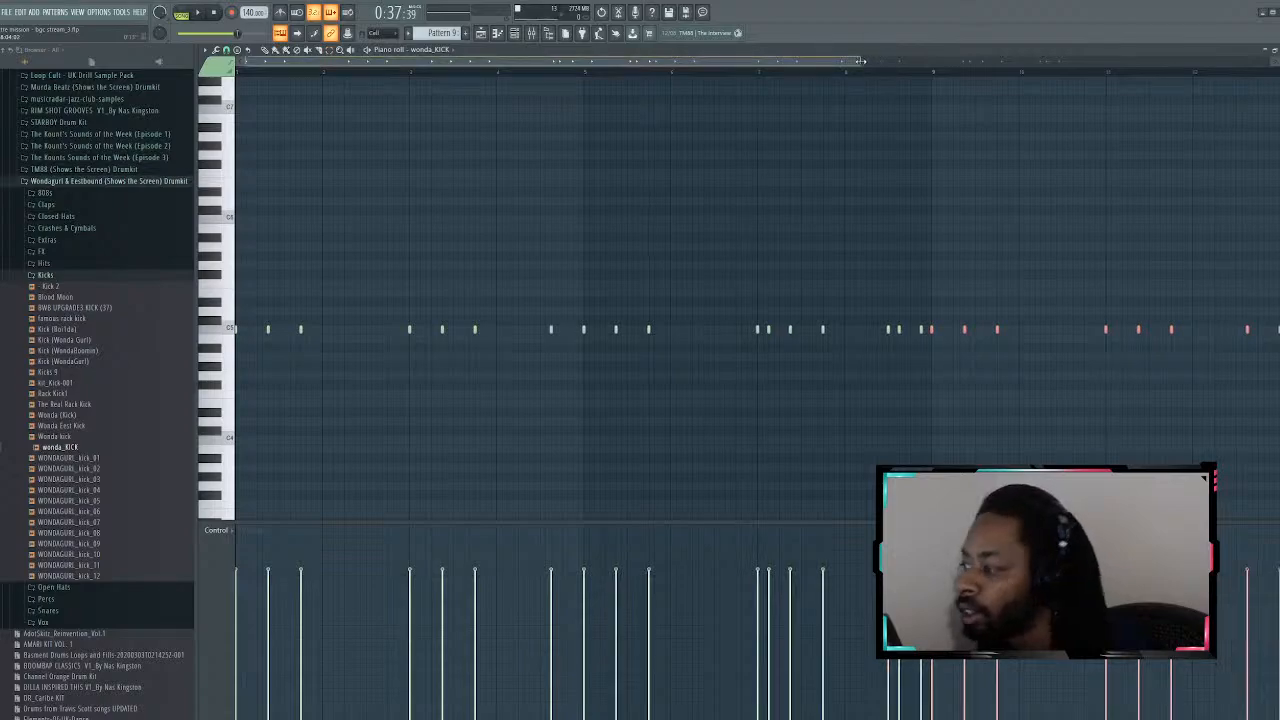
left_click_drag(881, 75, 1265, 72)
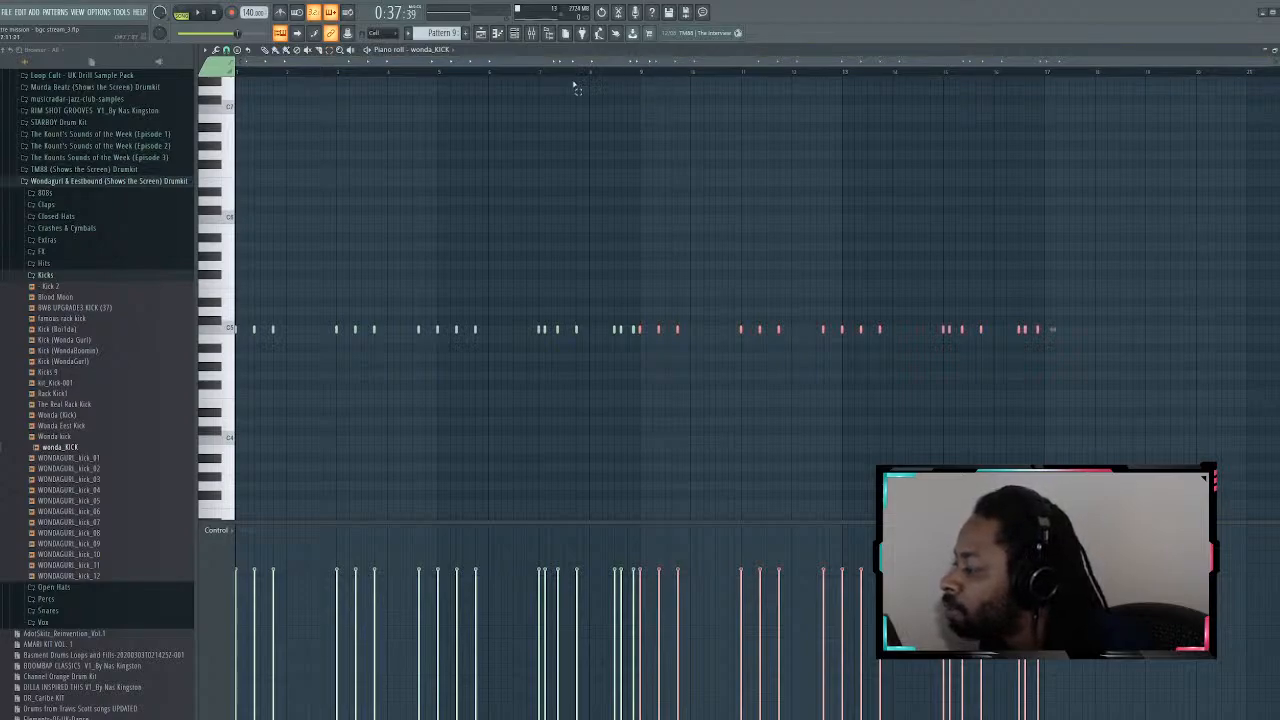
Step: Play the pattern, remove the last kick of bars 8 and 16, and add two close kicks in the first half of bar 16
key("space")
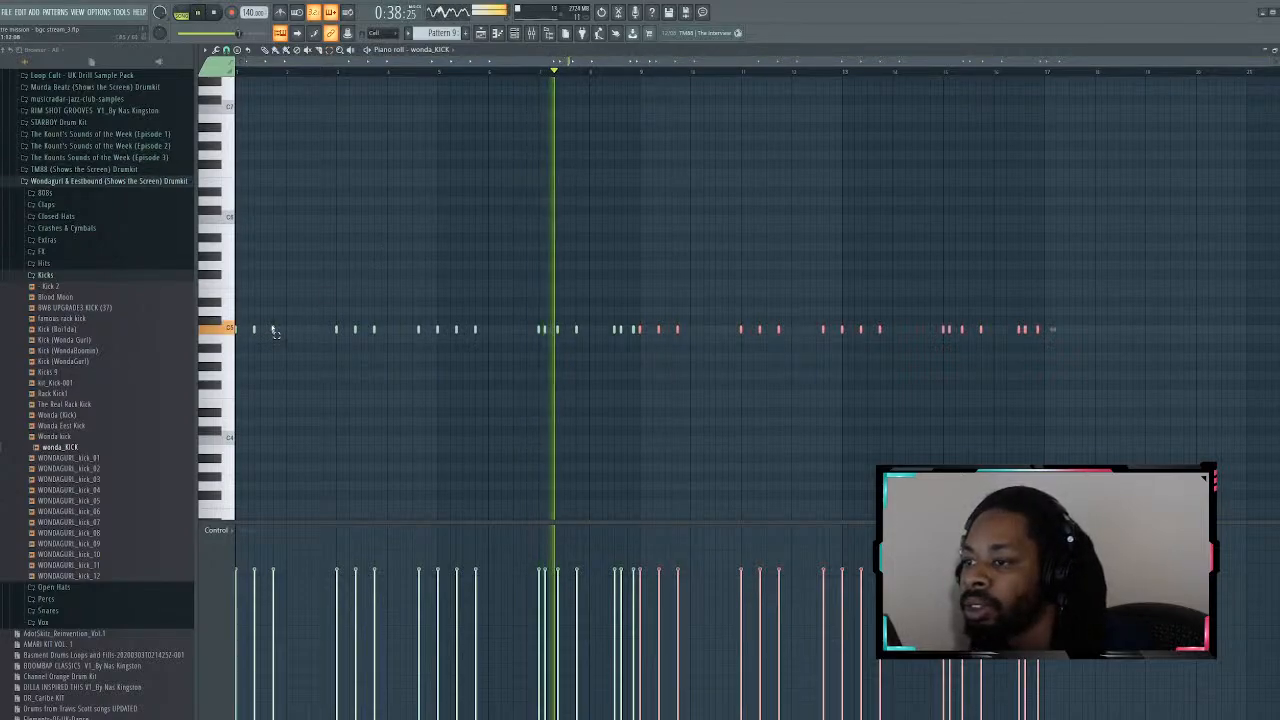
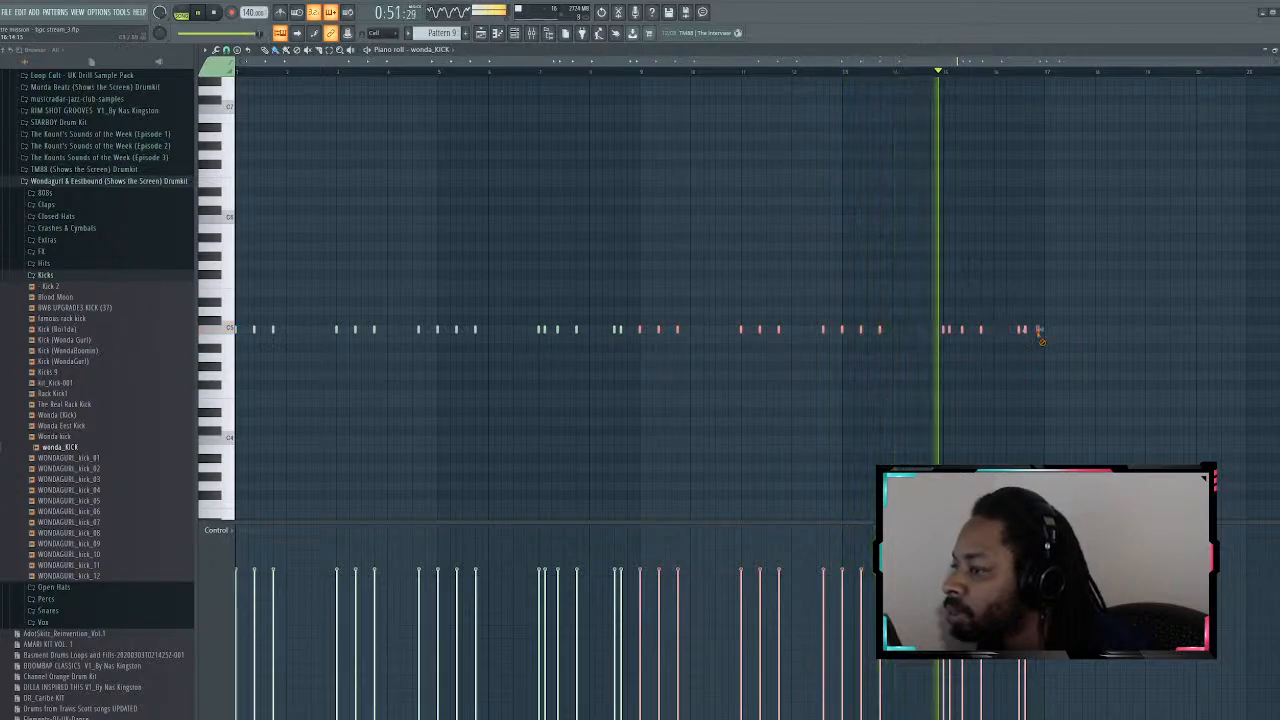
scroll(1020, 332, "up", 3)
scroll(1009, 327, "up", 2)
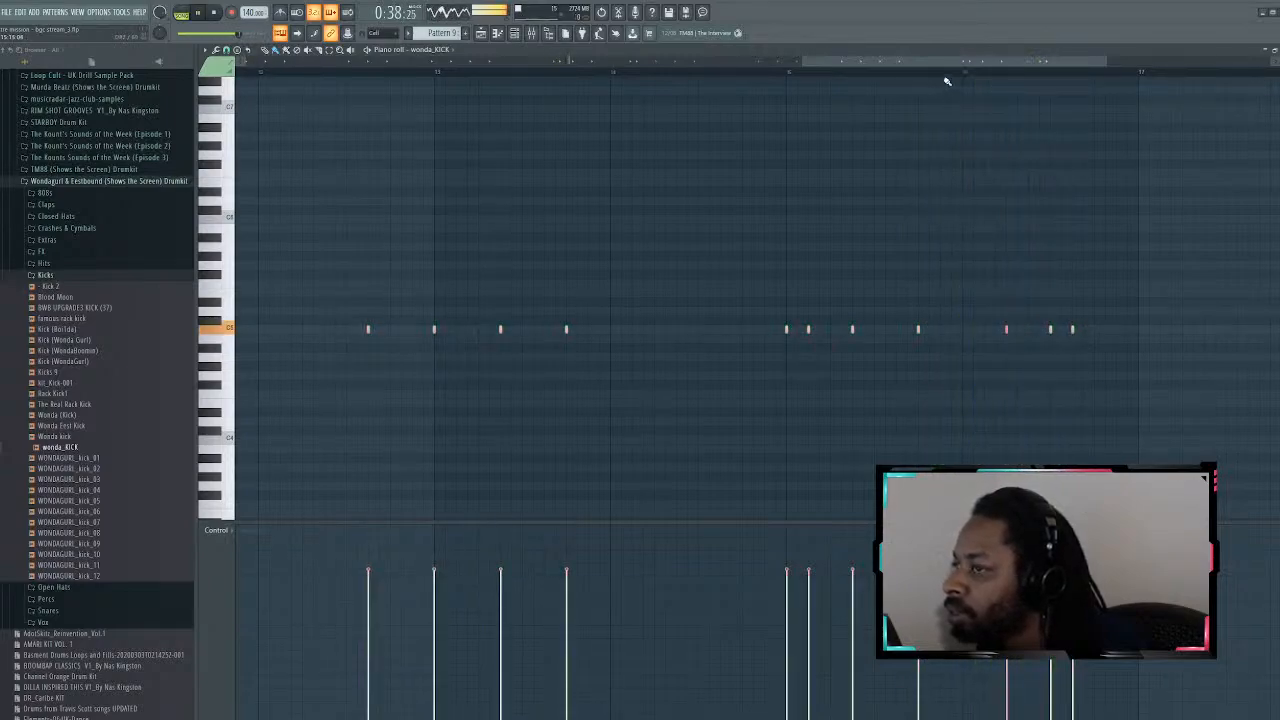
left_click(1017, 329)
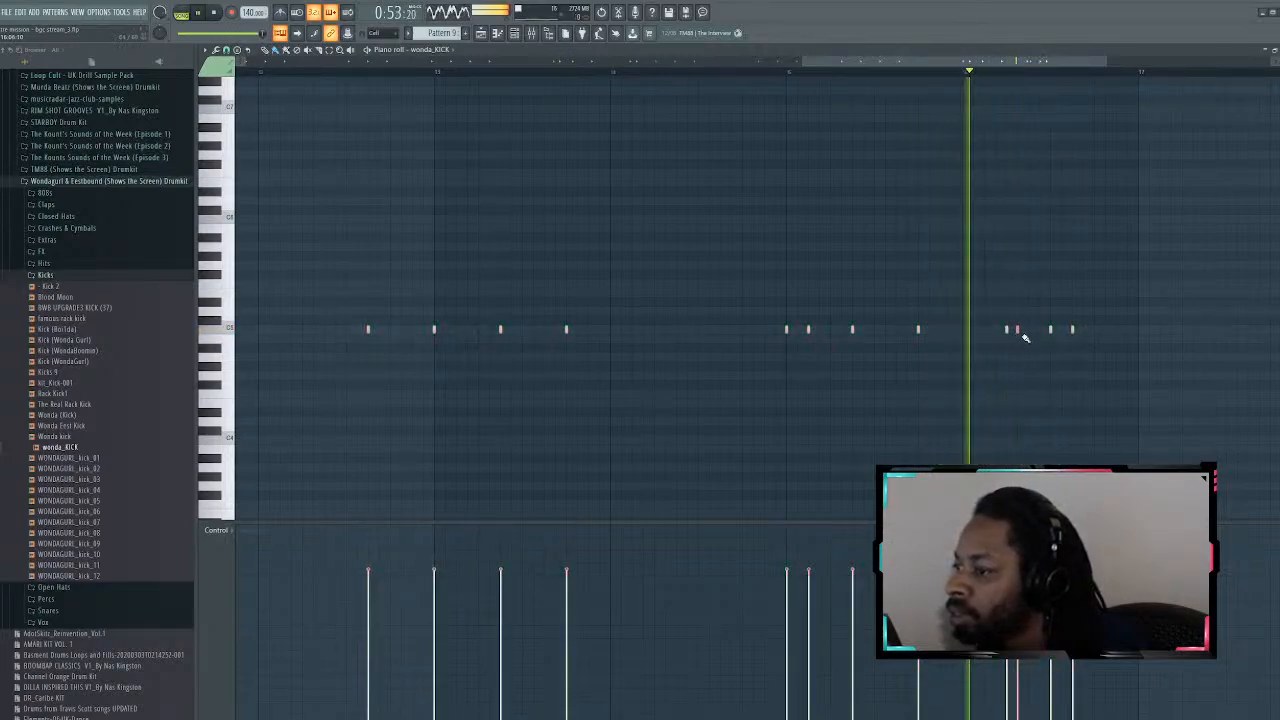
Step: Add two more kicks in bar 16, one right after the close pair and one before the following kick, checking with playback
scroll(1016, 330, "up", 2)
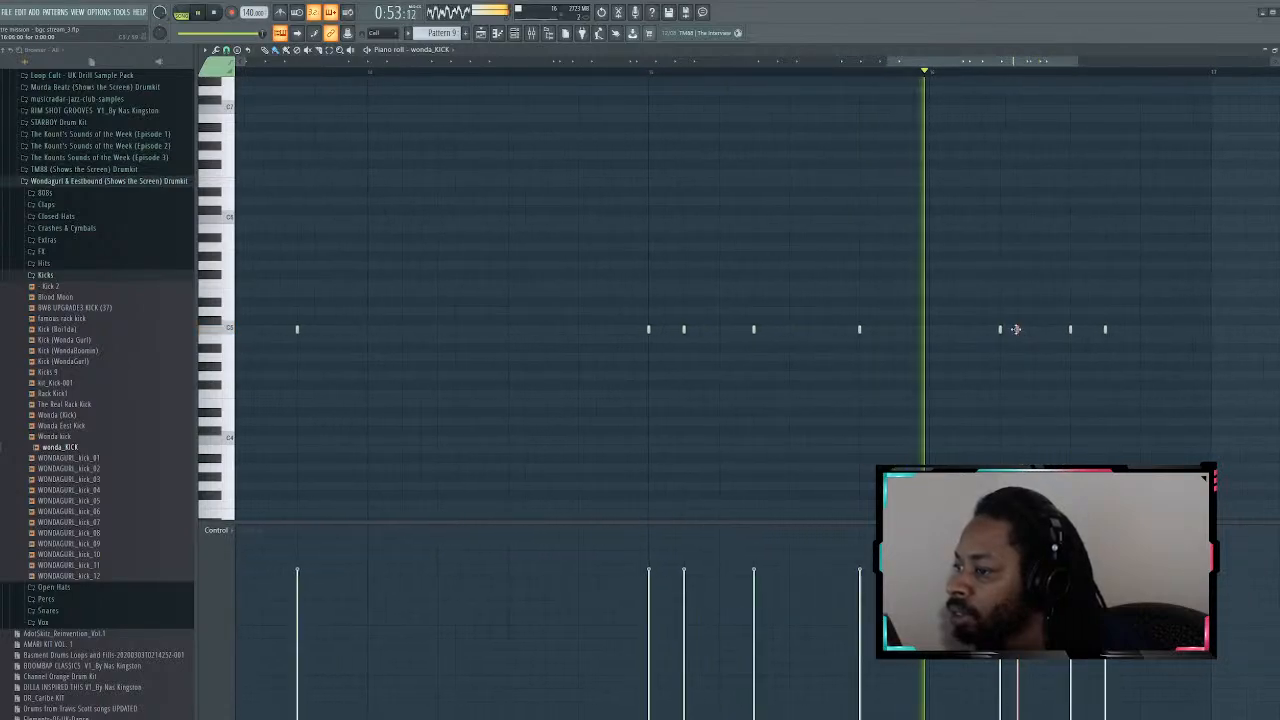
scroll(1016, 329, "up", 3)
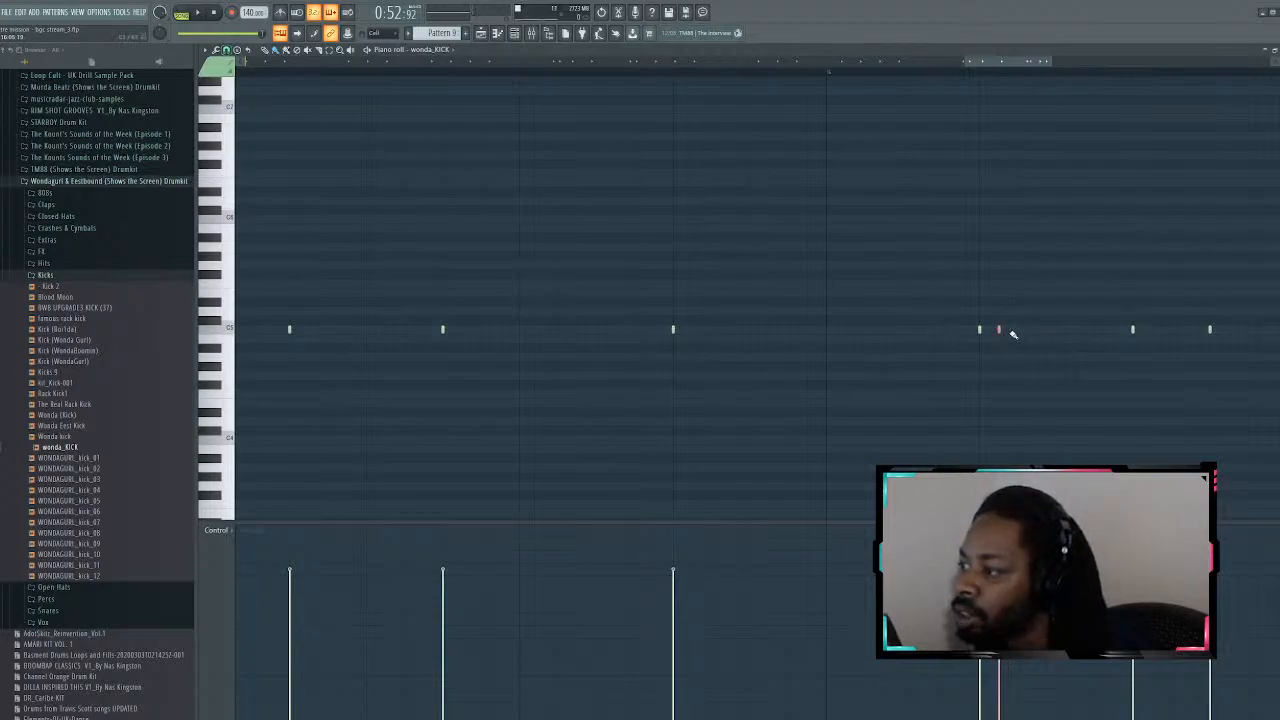
left_click(1020, 331)
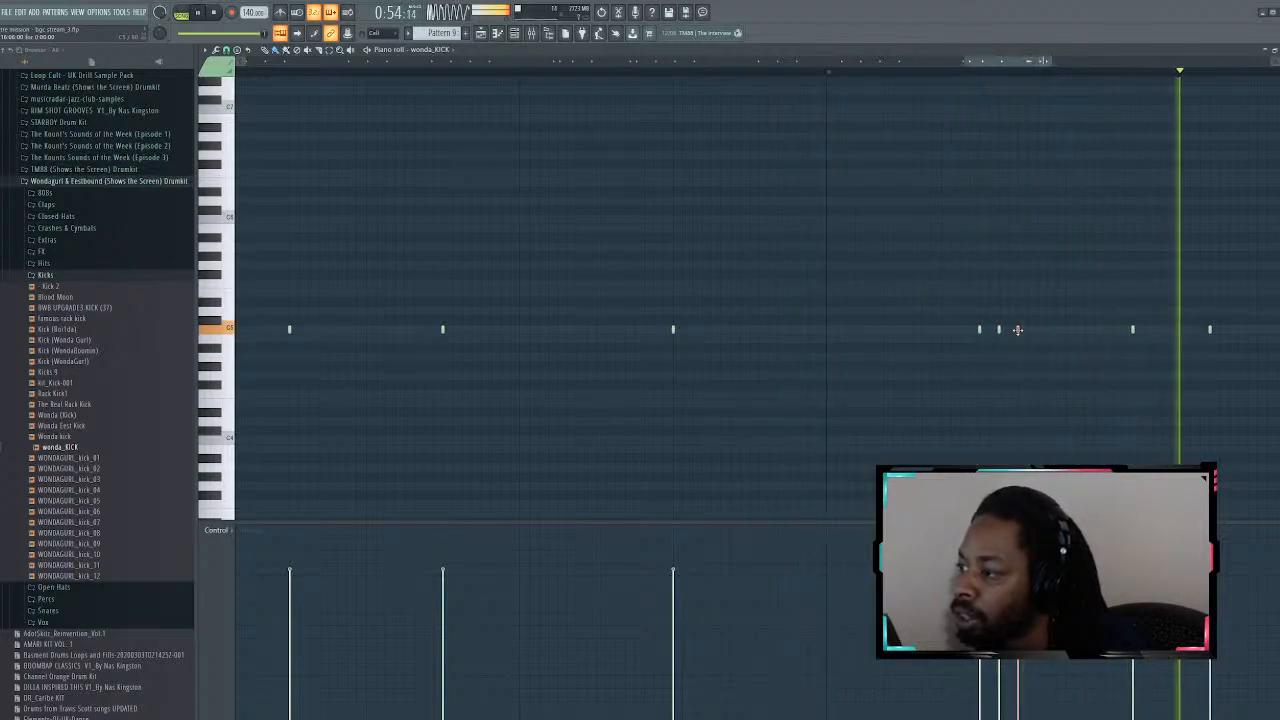
left_click(1067, 331)
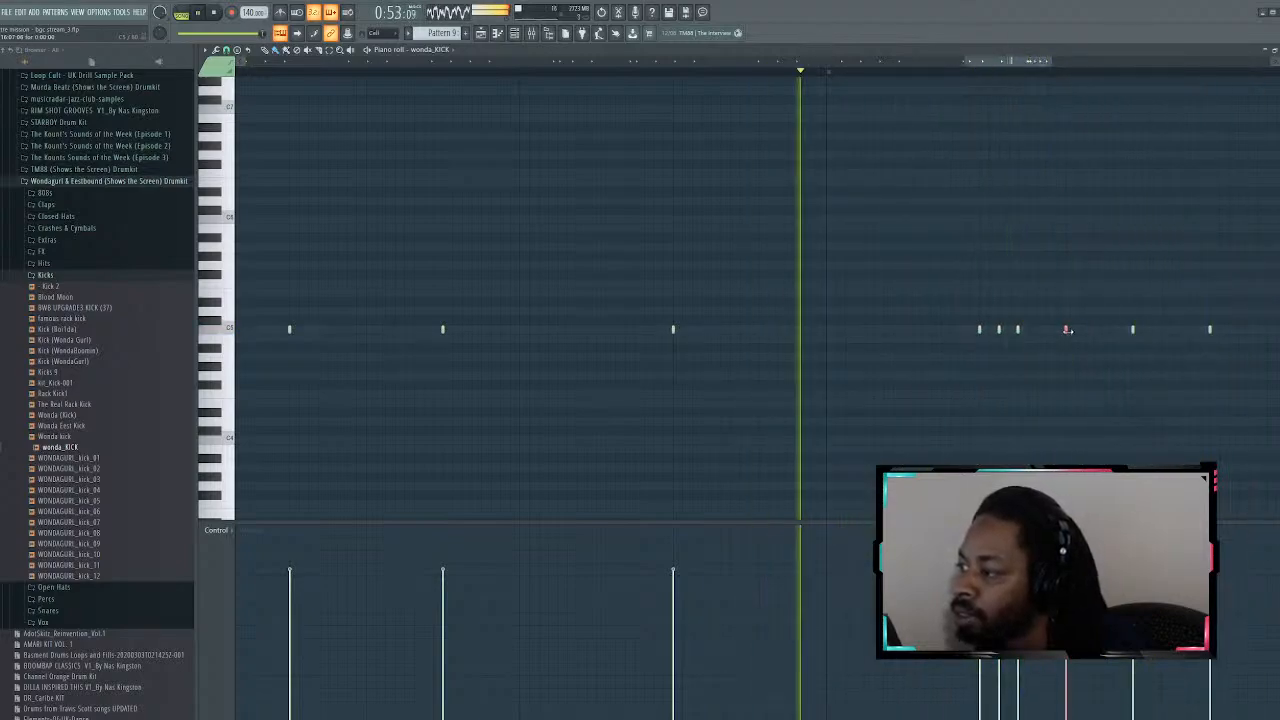
scroll(971, 306, "down", 3)
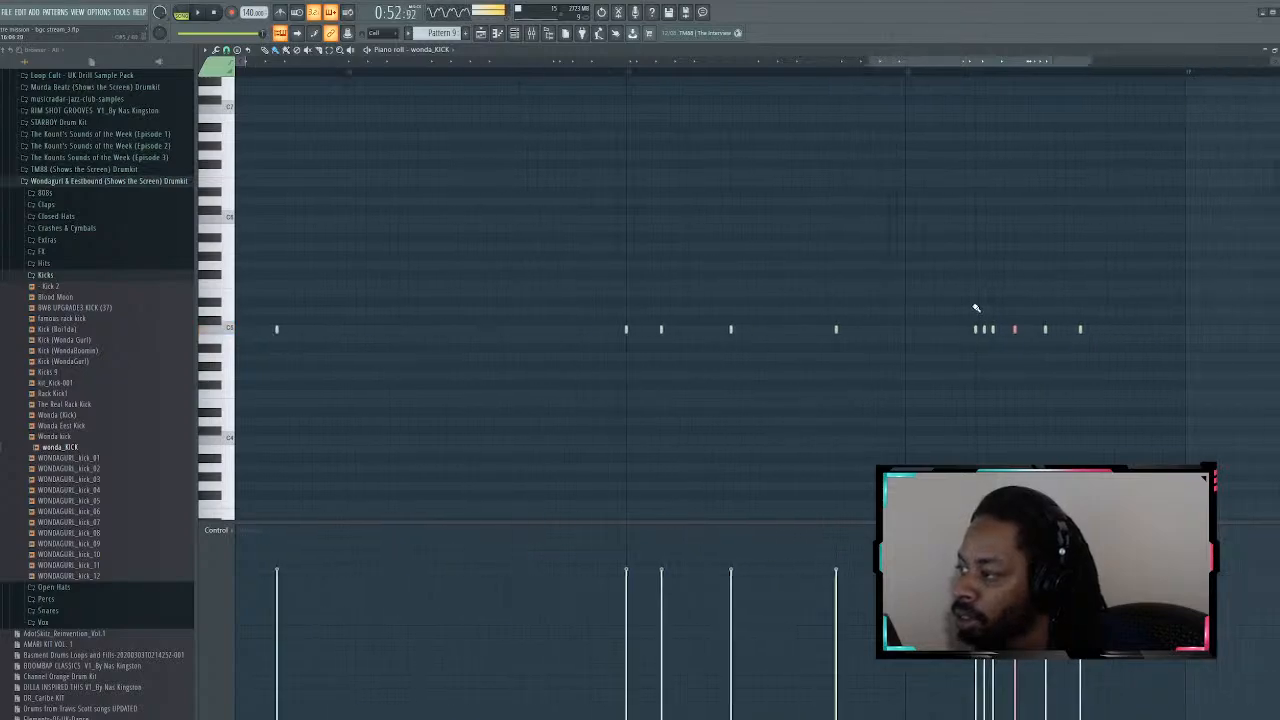
key("space")
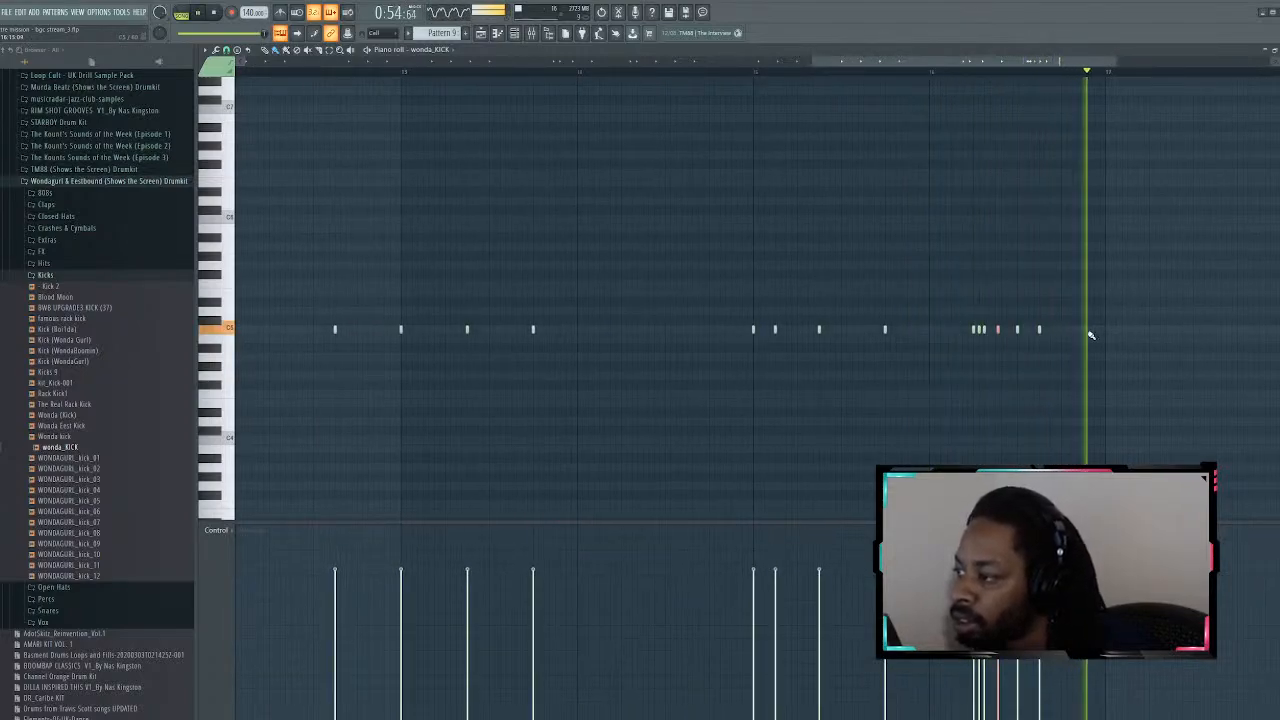
scroll(1089, 335, "down", 3)
scroll(1089, 335, "down", 2)
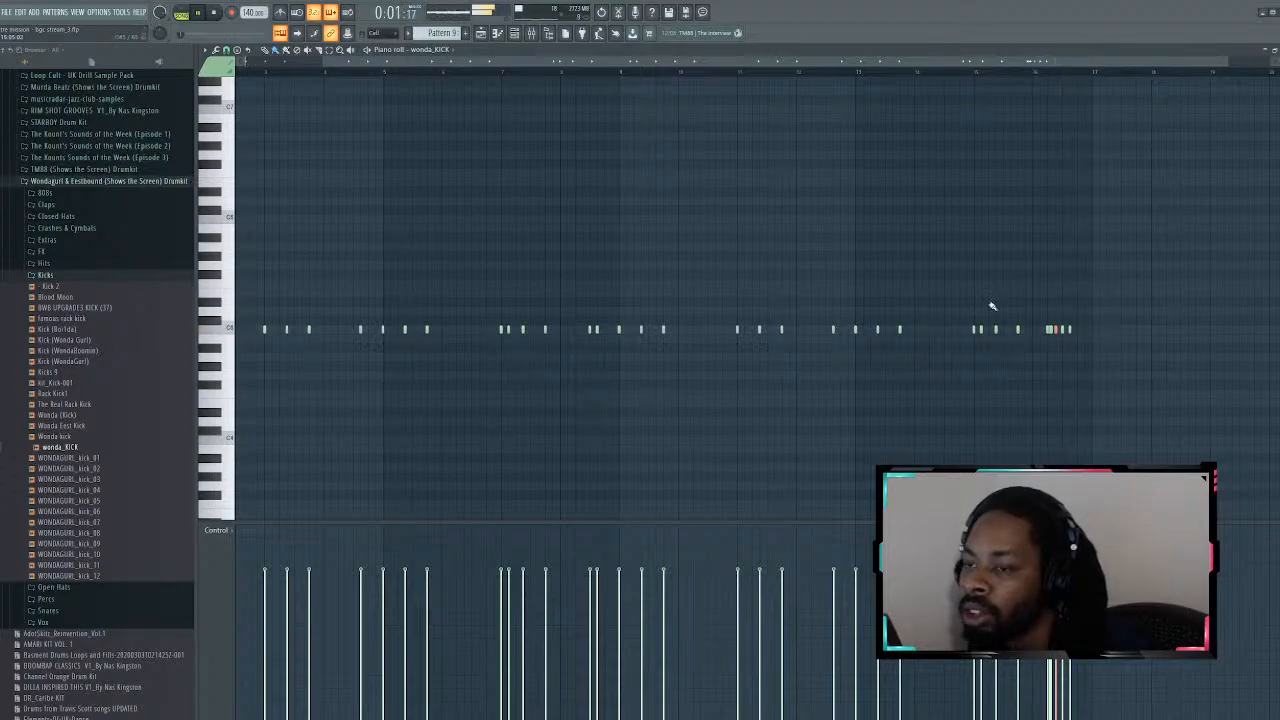
Step: Select all playlist clips in bars 17 to 32 and duplicate them into bars 33 to 48
left_click(481, 33)
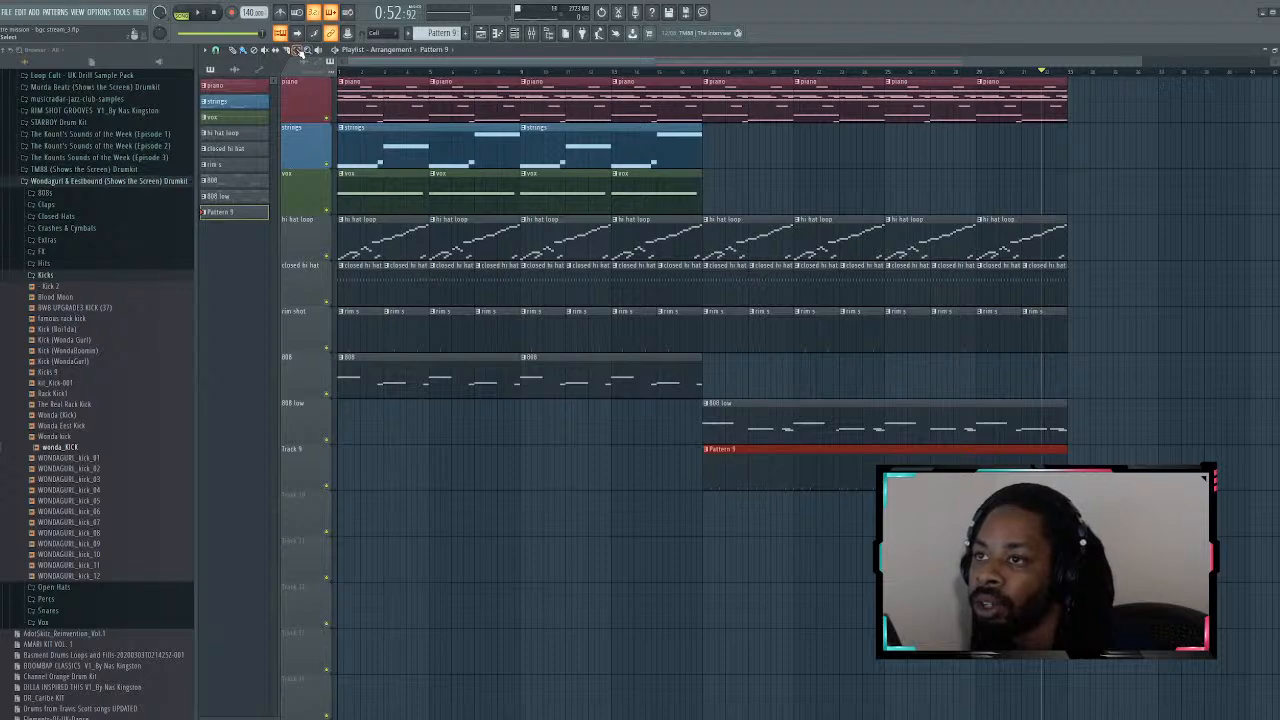
left_click_drag(1066, 61, 712, 61)
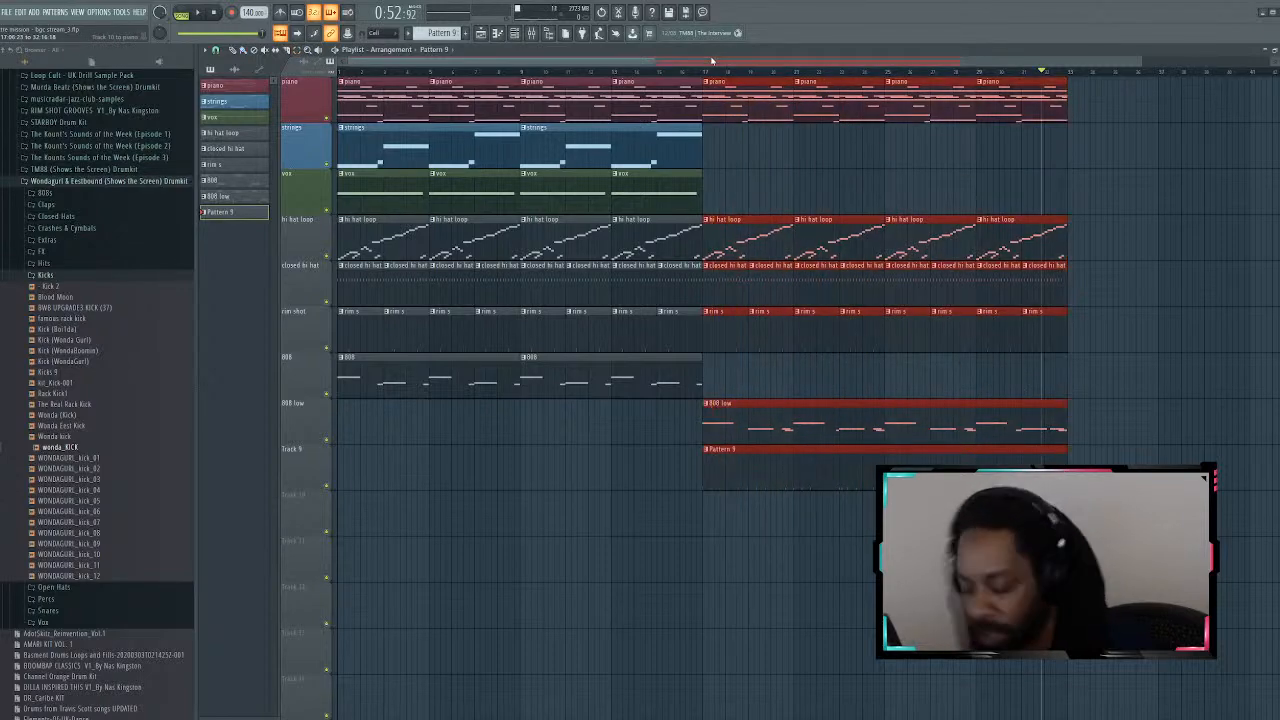
key("ctrl+b")
scroll(704, 225, "down", 2)
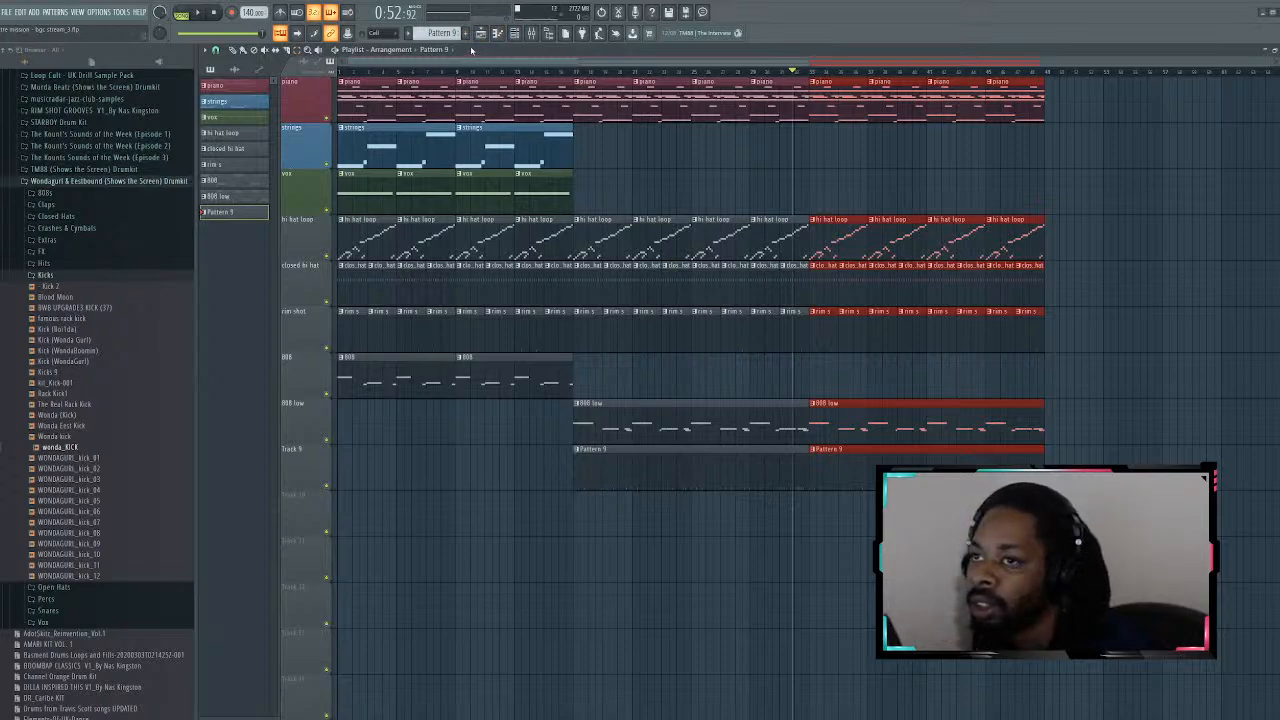
Step: Play the arrangement from the second section at bar 17 to check the kick pattern against the other tracks
left_click(514, 33)
left_click(514, 33)
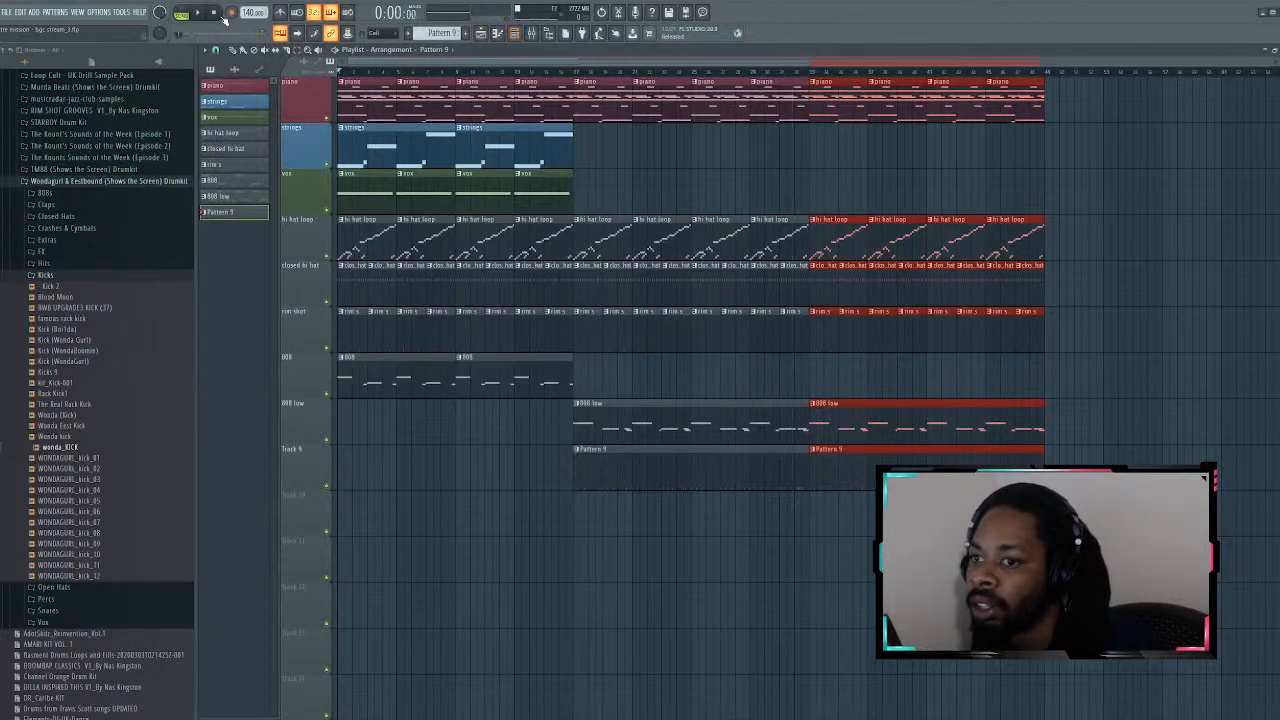
key("space")
key("space")
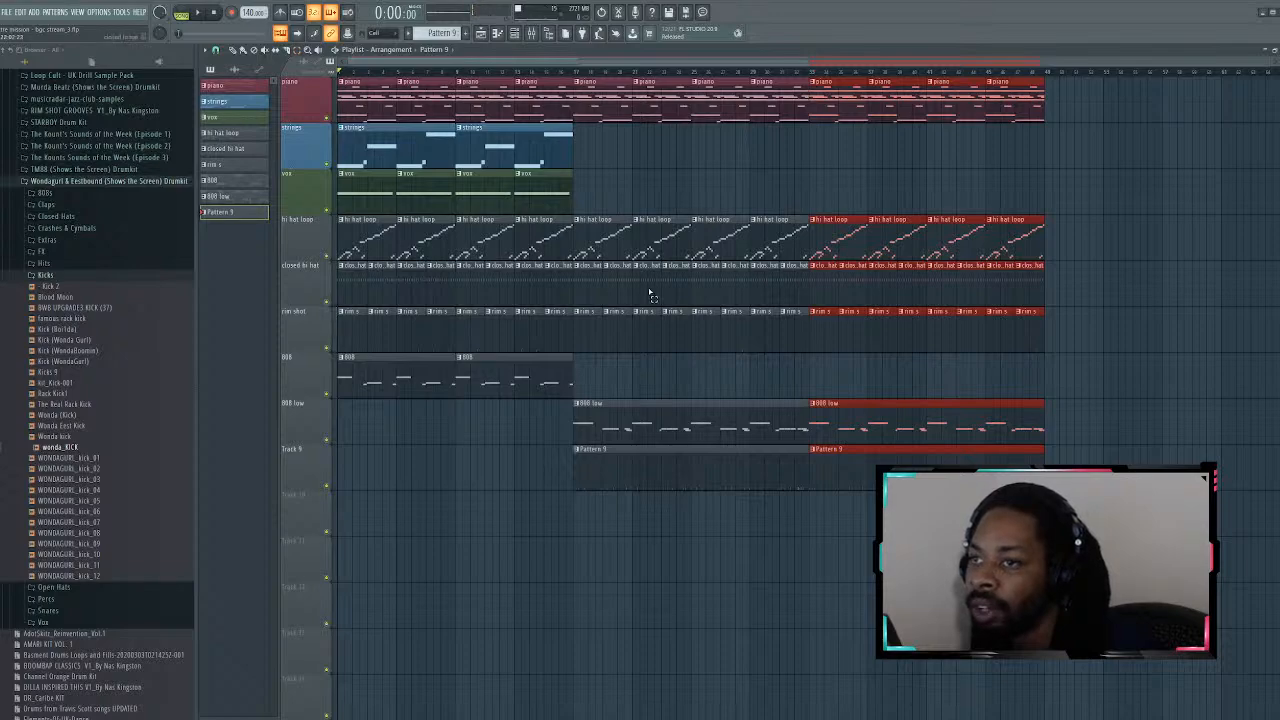
key("F7")
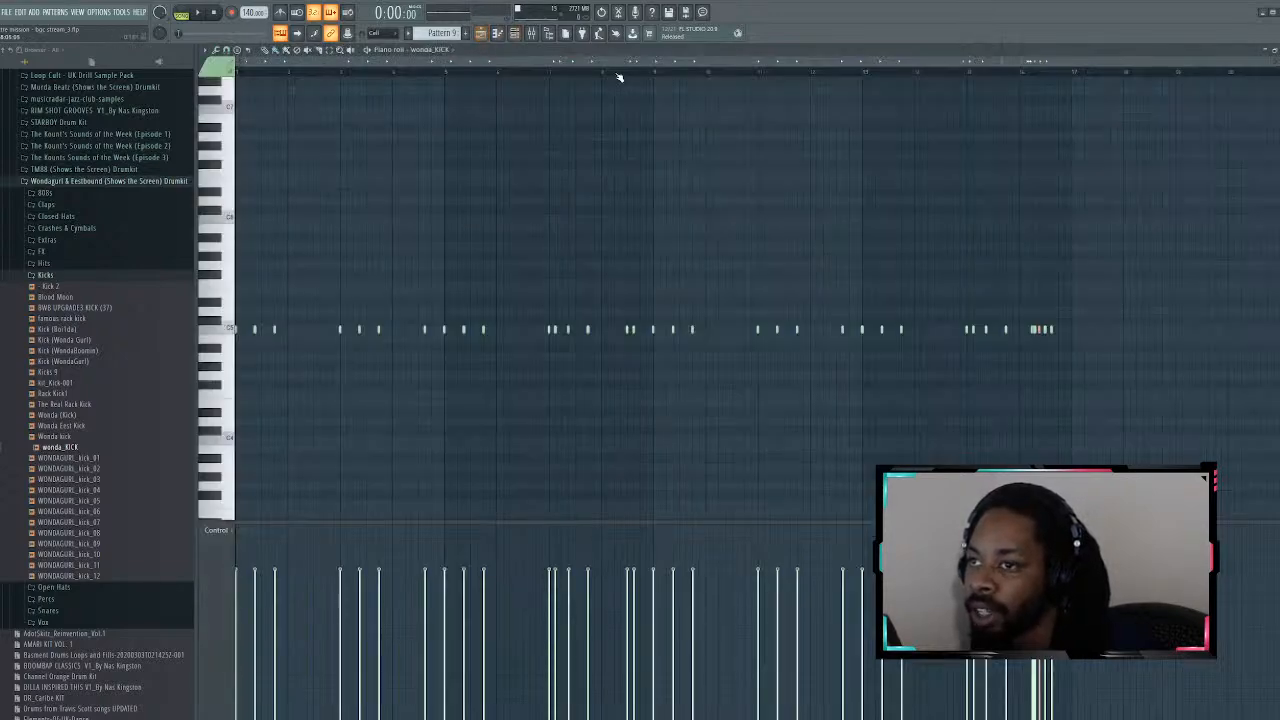
left_click(491, 33)
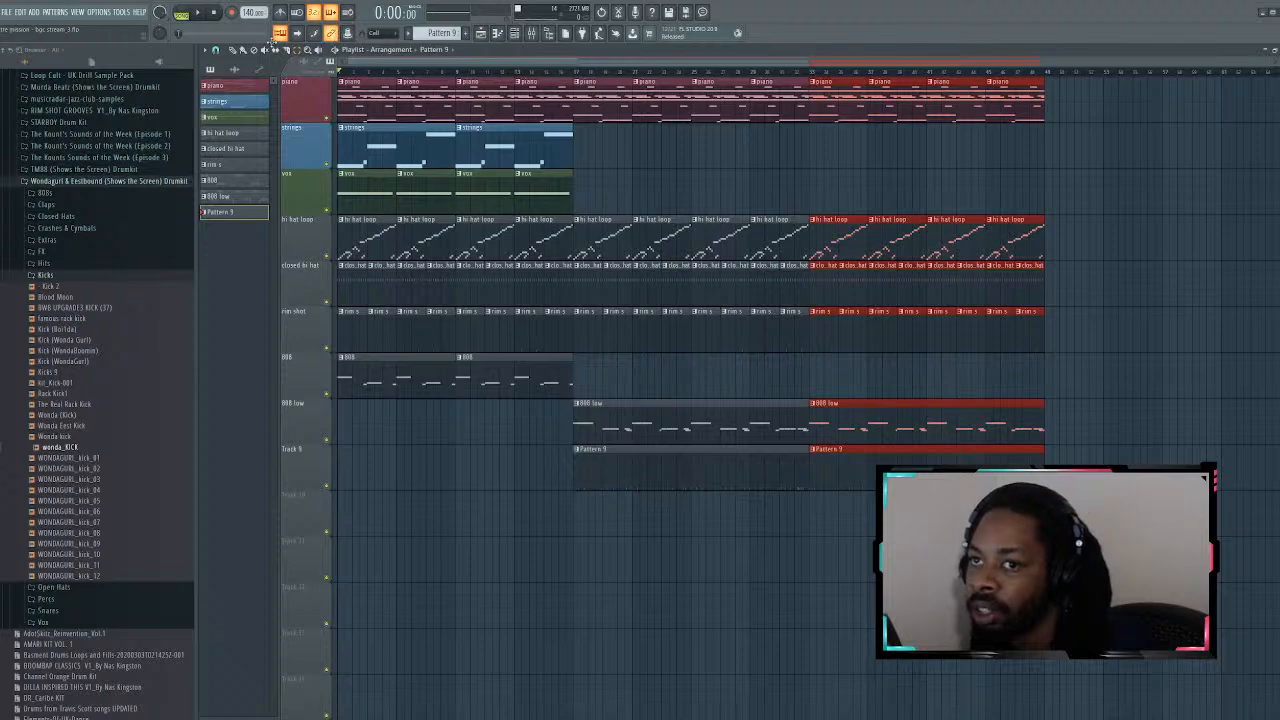
key("space")
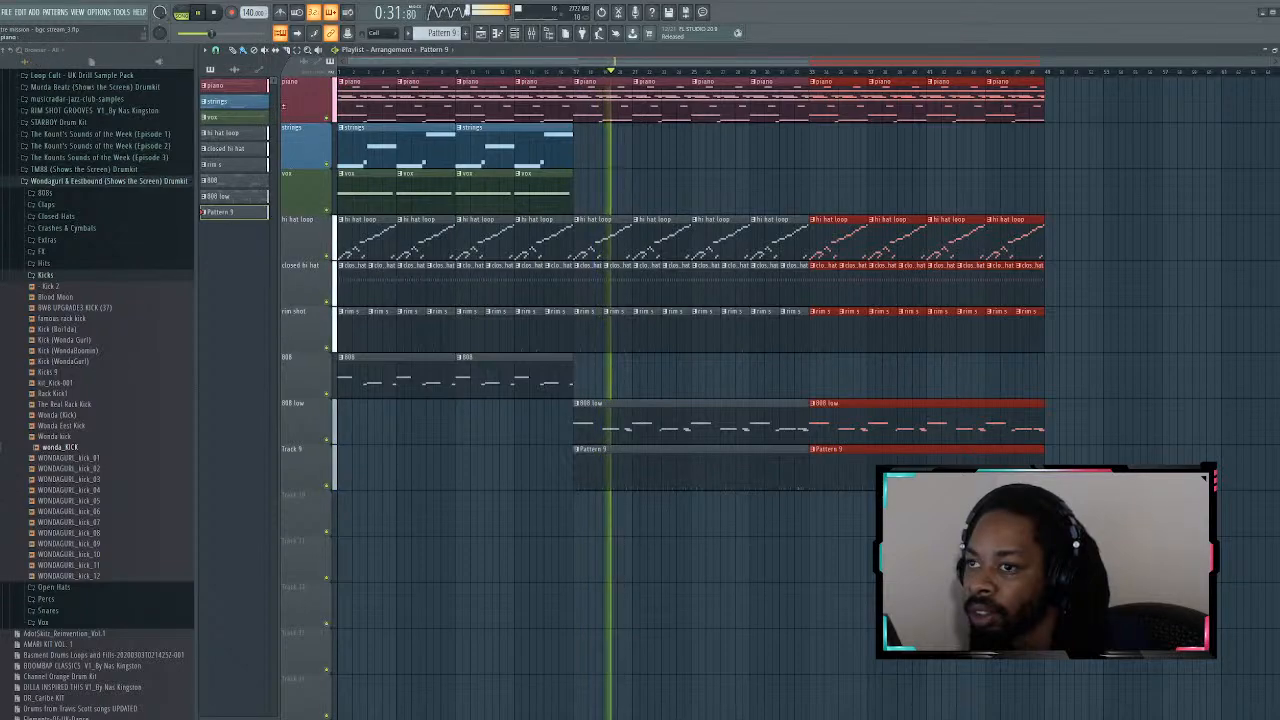
scroll(100, 80, "up", 1)
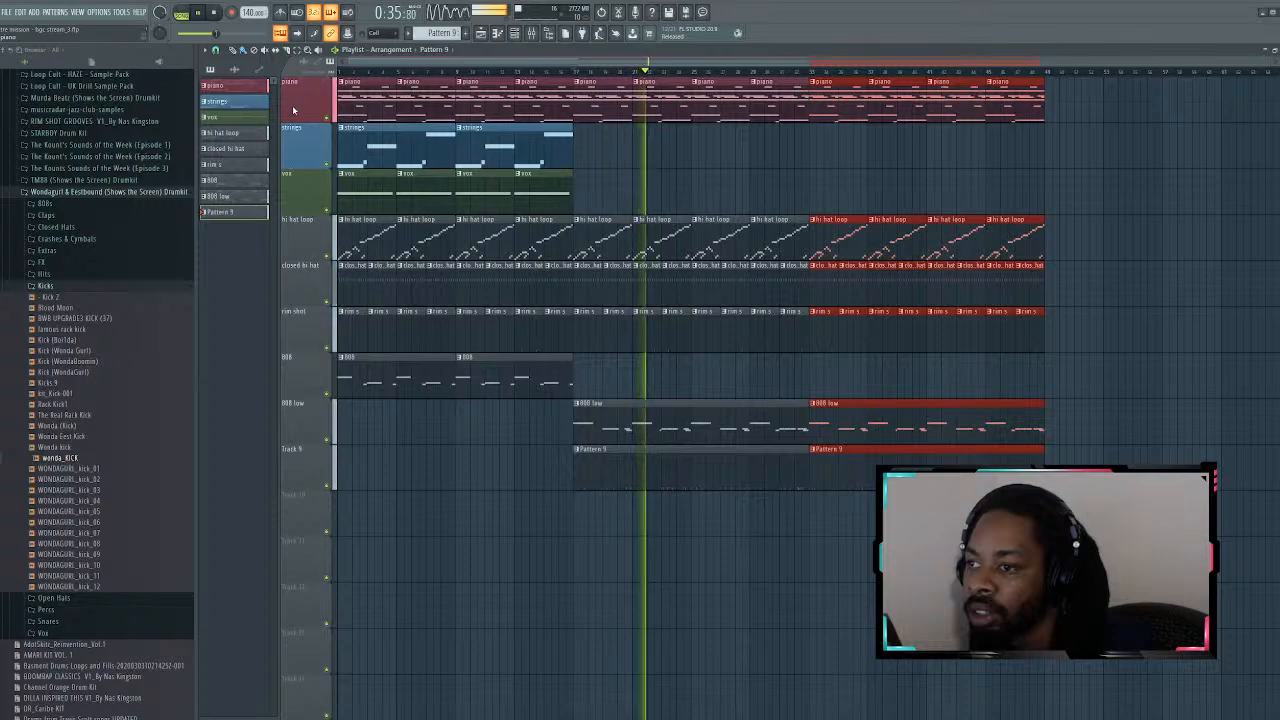
key("space")
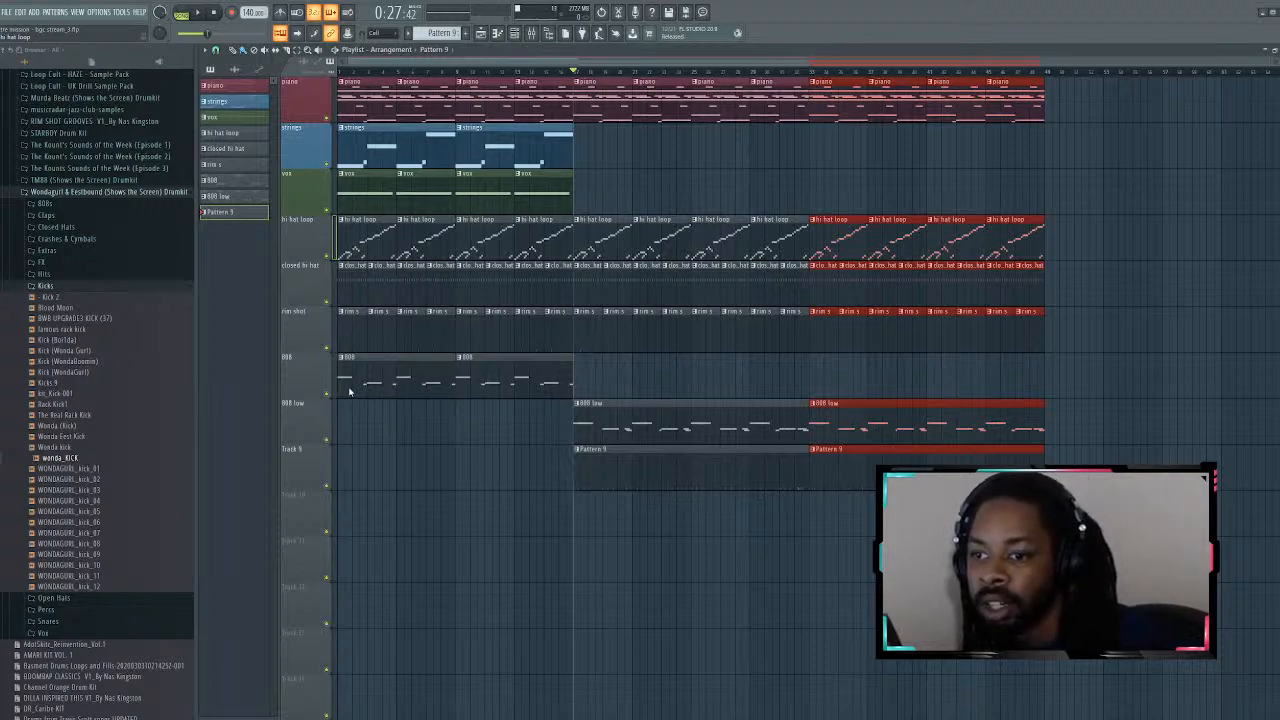
Step: Consolidate all hi hat loop clips into one audio clip and collapse the original hi hat loop track beneath it
key("ctrl+a")
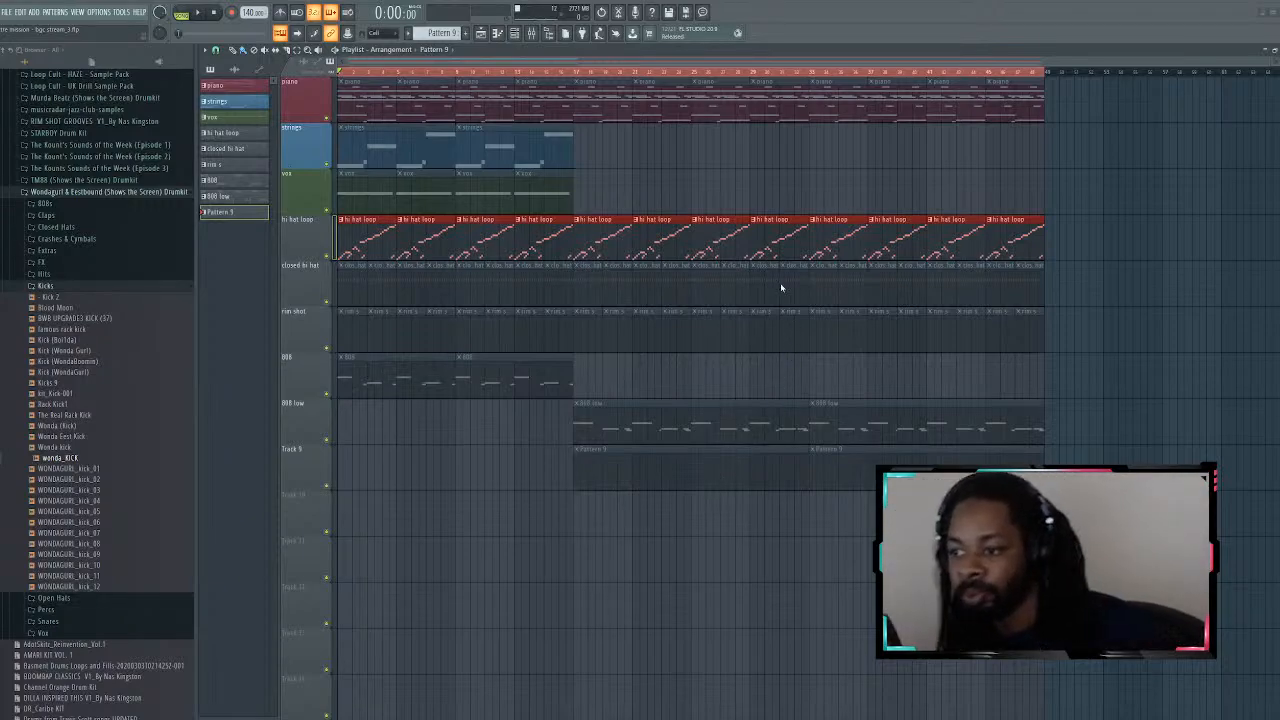
key("ctrl+alt+c")
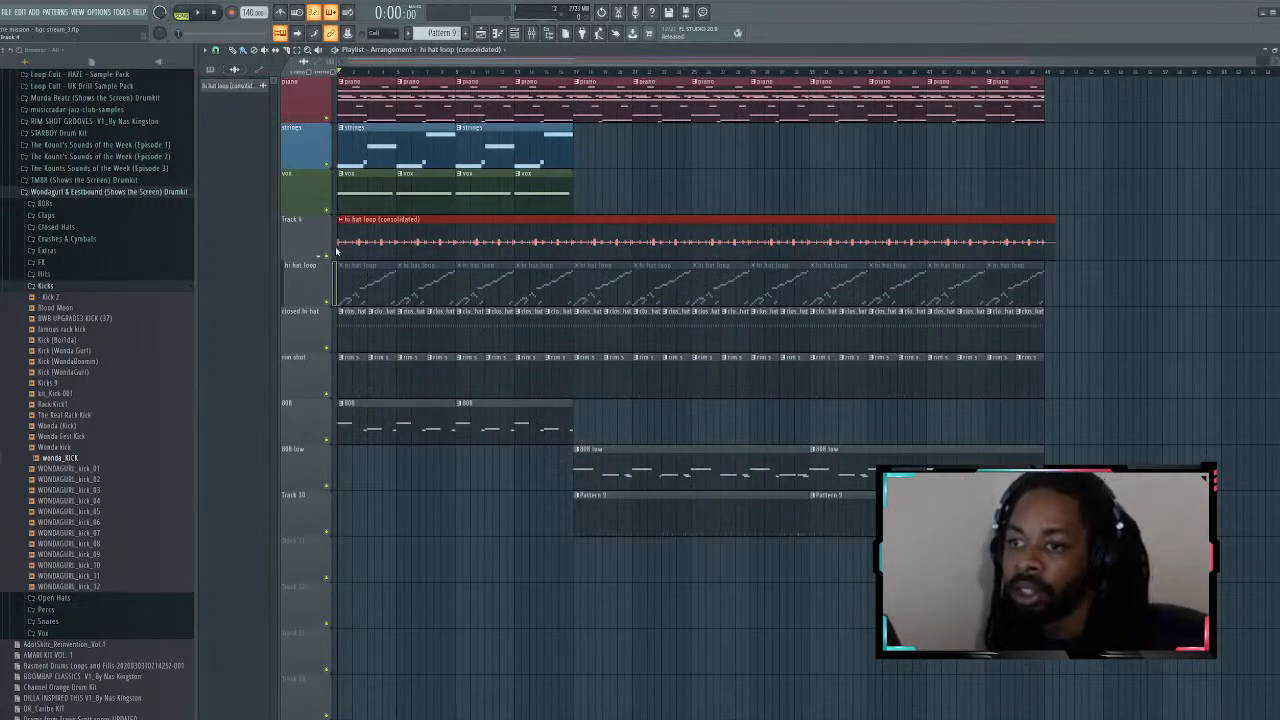
key("space")
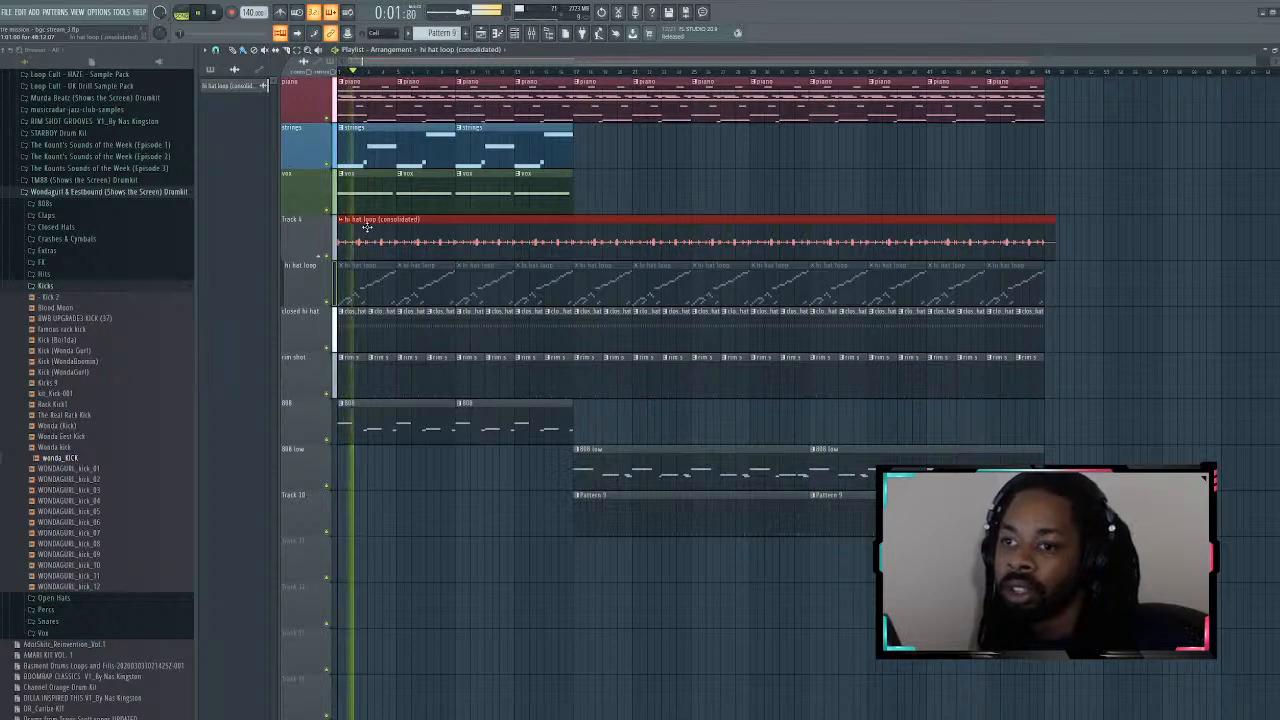
key("space")
key("ctrl+Delete")
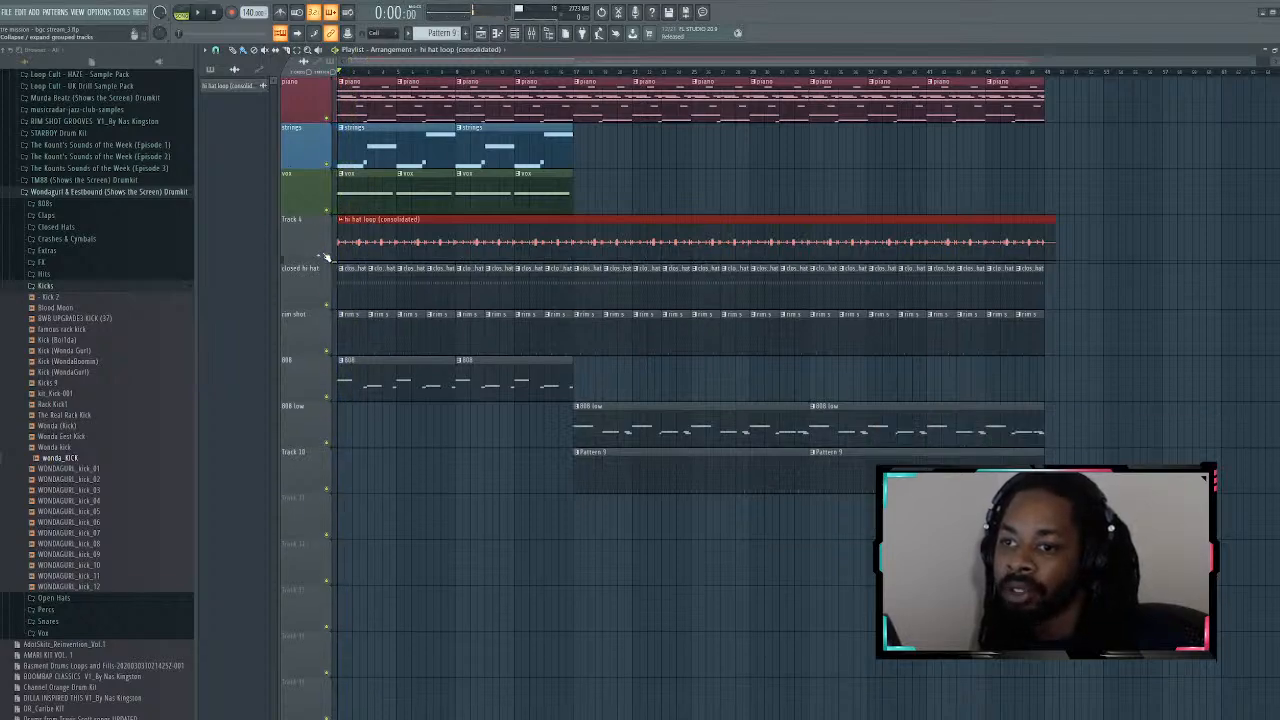
Step: Play the arrangement from the start to hear the consolidated hi hat loop with the other tracks
key("space")
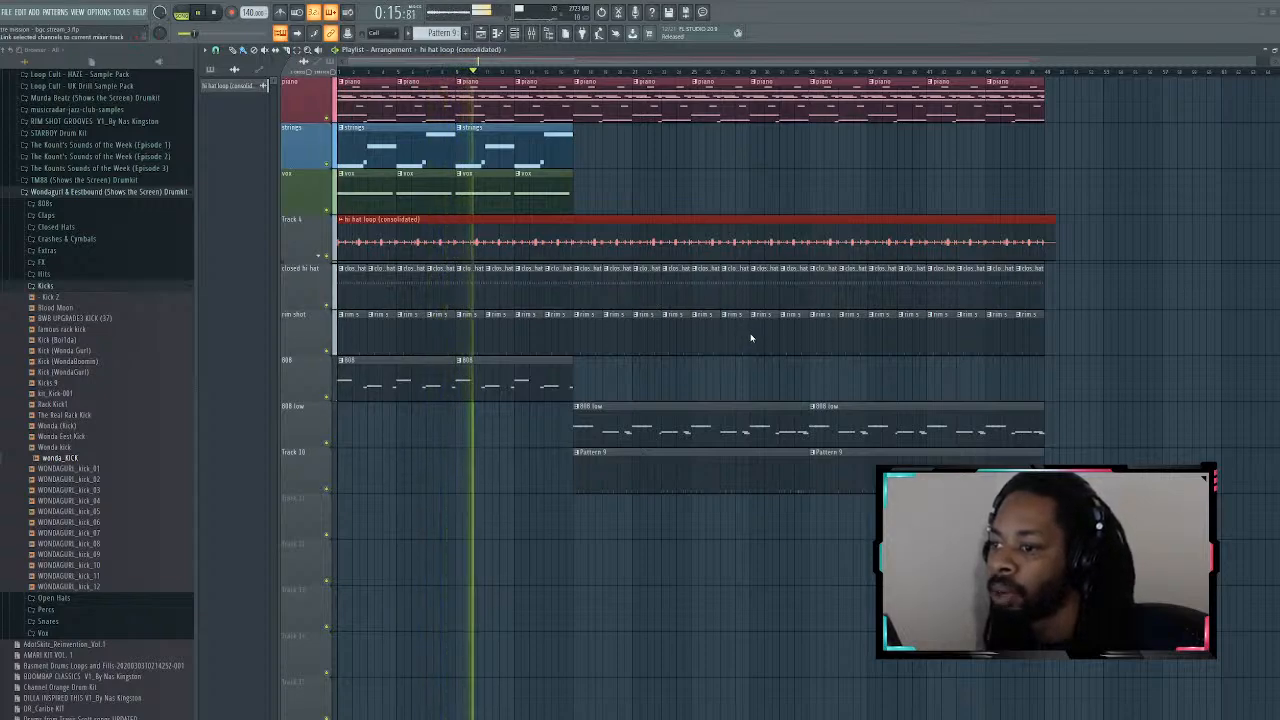
key("space")
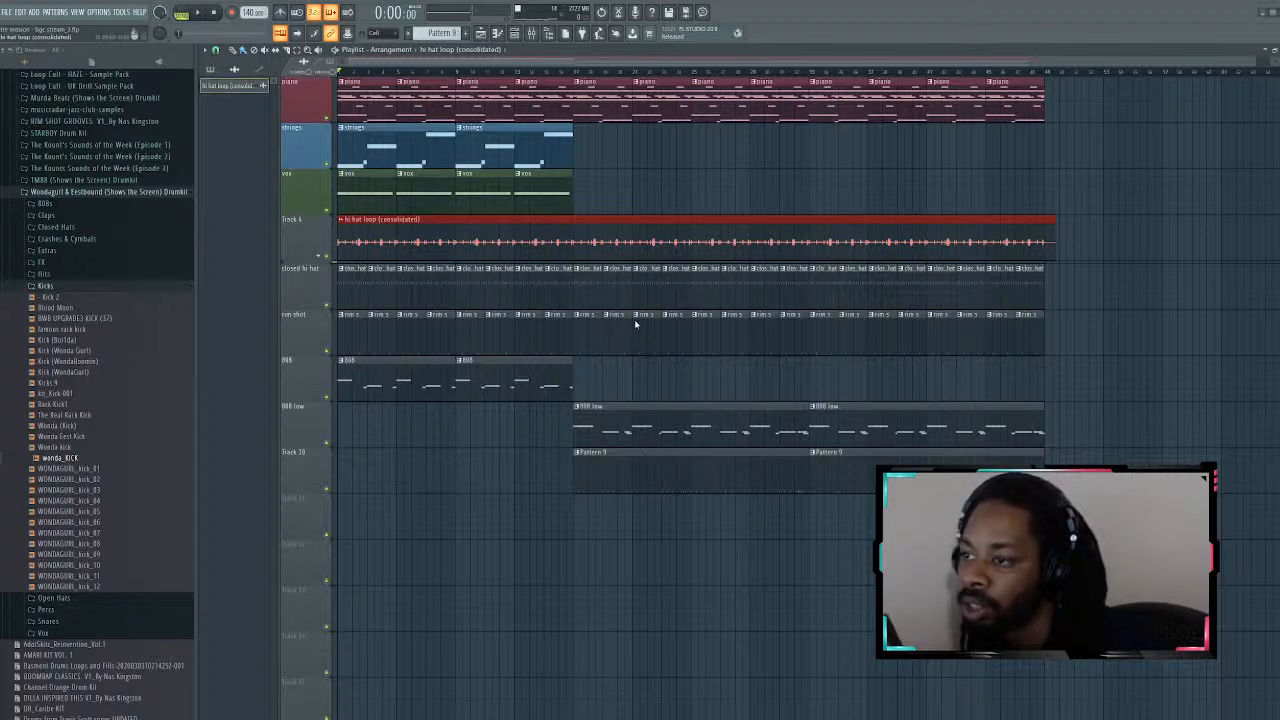
key("space")
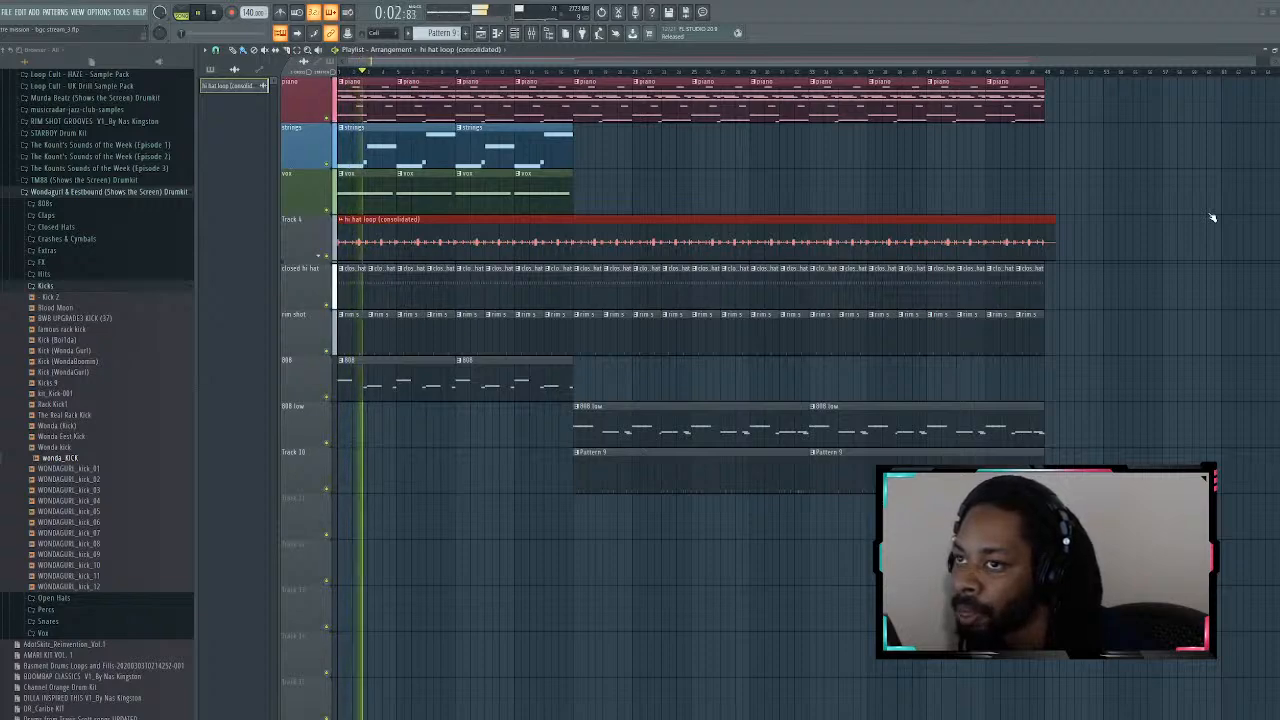
Step: Examine the audio clip settings of the consolidated hi hat loop, including its time stretching and precomputed effects
double_click(472, 229)
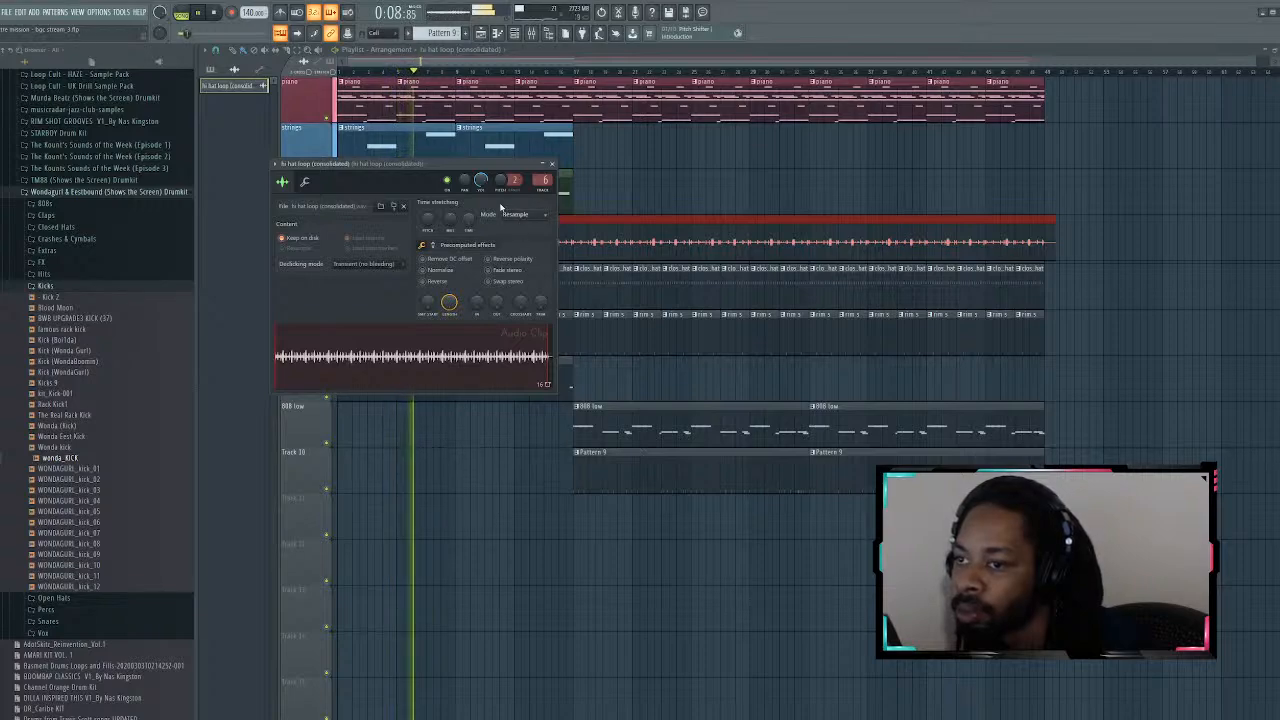
key("space")
left_click(552, 163)
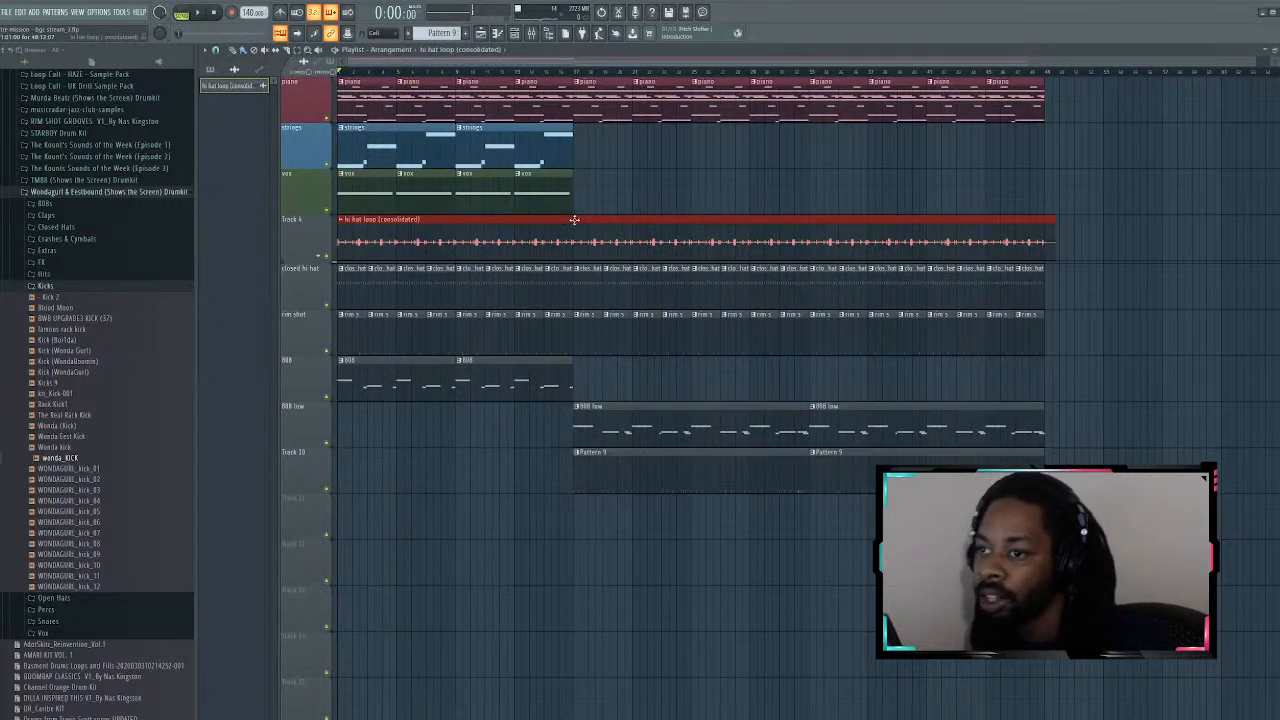
double_click(574, 219)
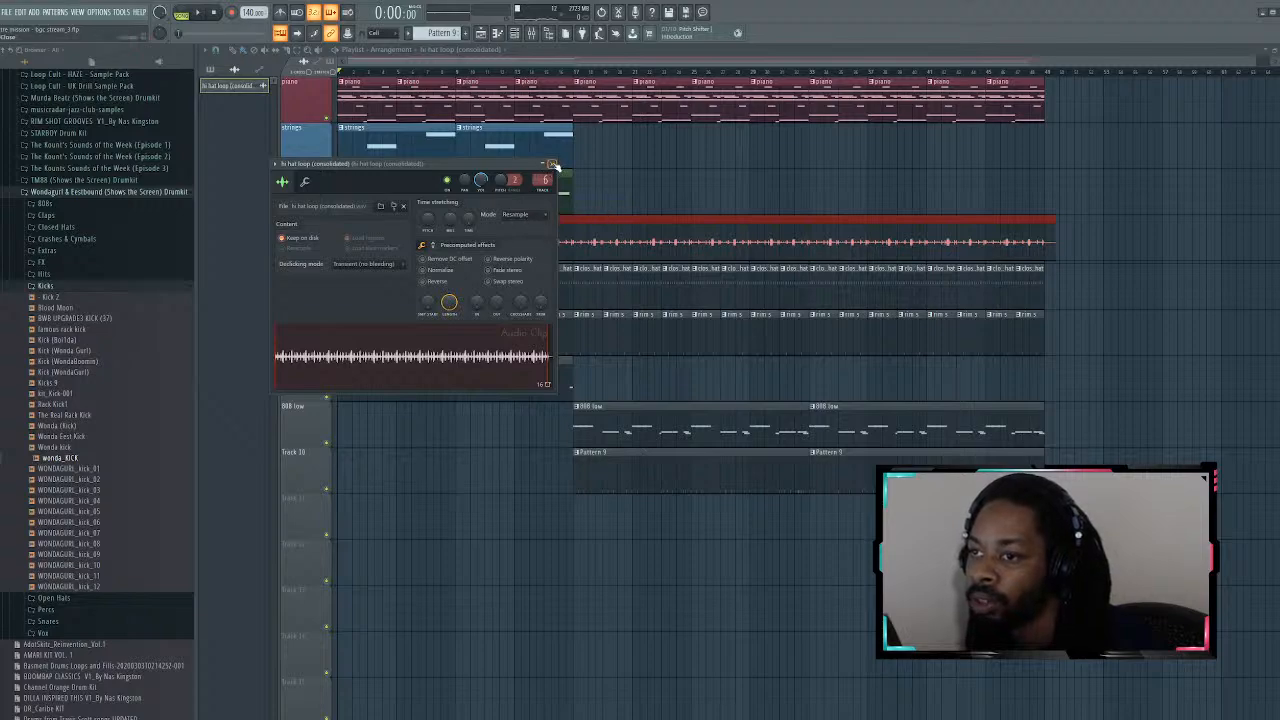
left_click(553, 164)
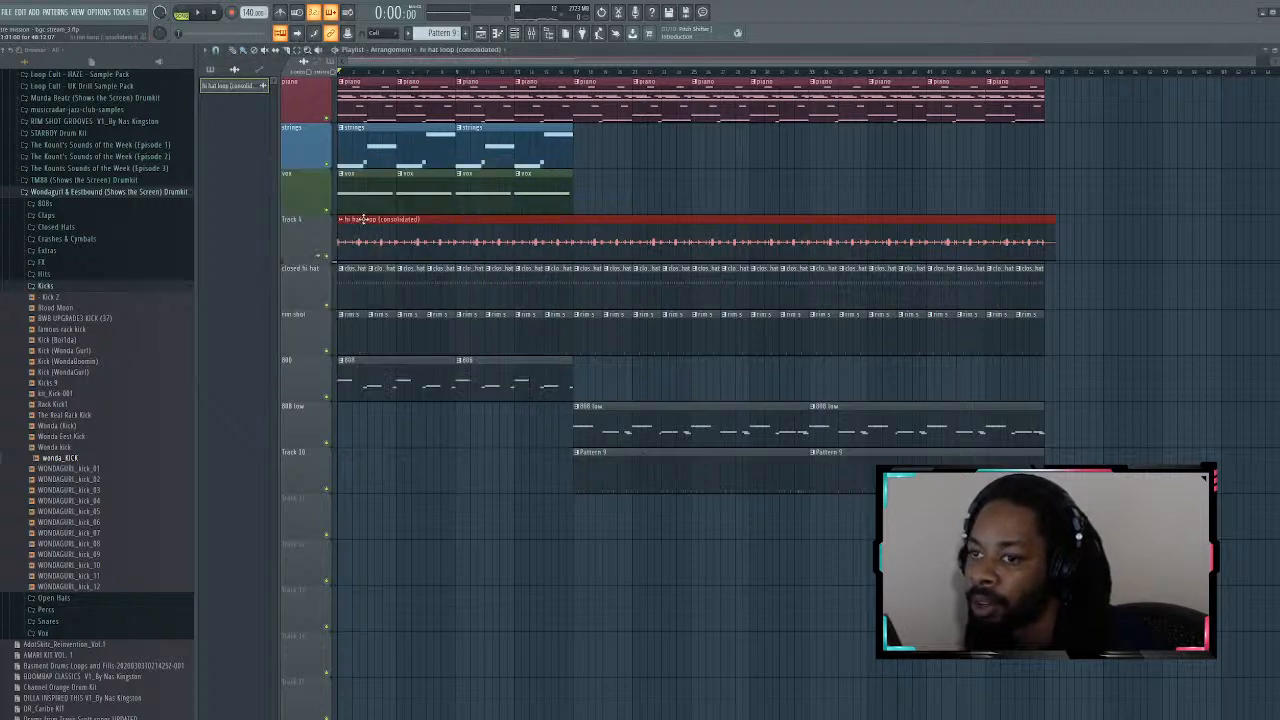
double_click(364, 218)
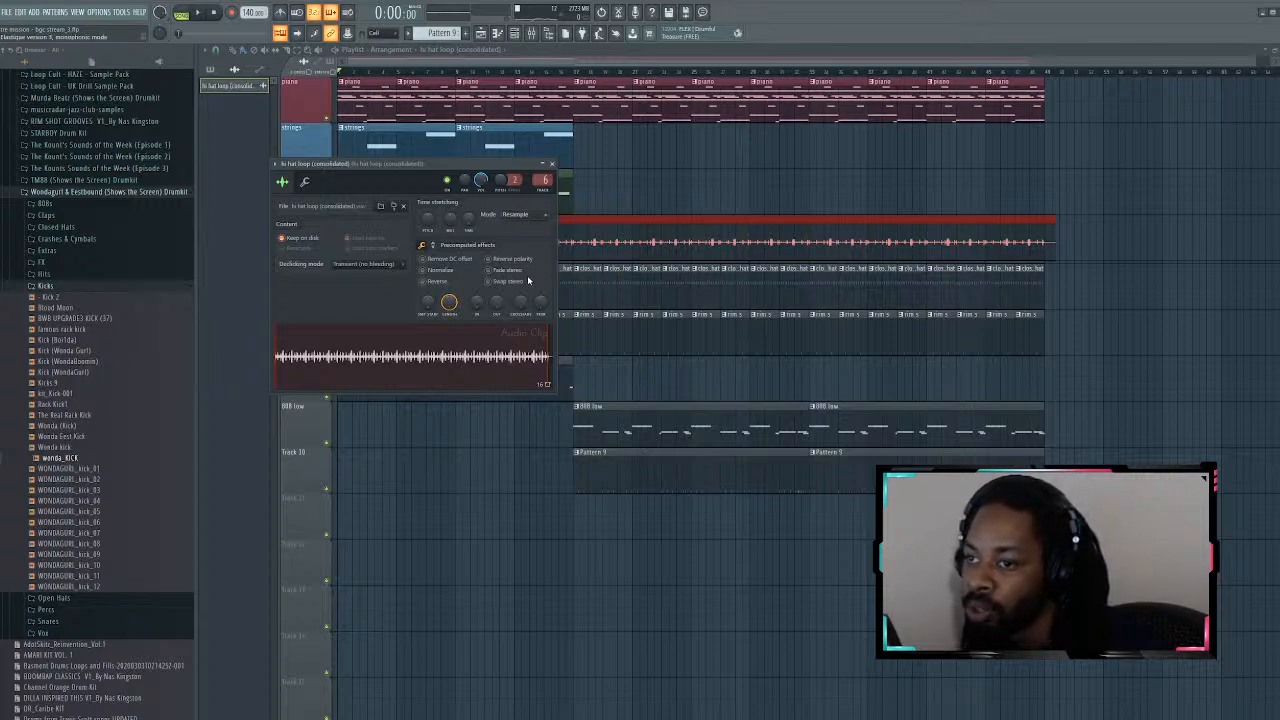
left_click(551, 163)
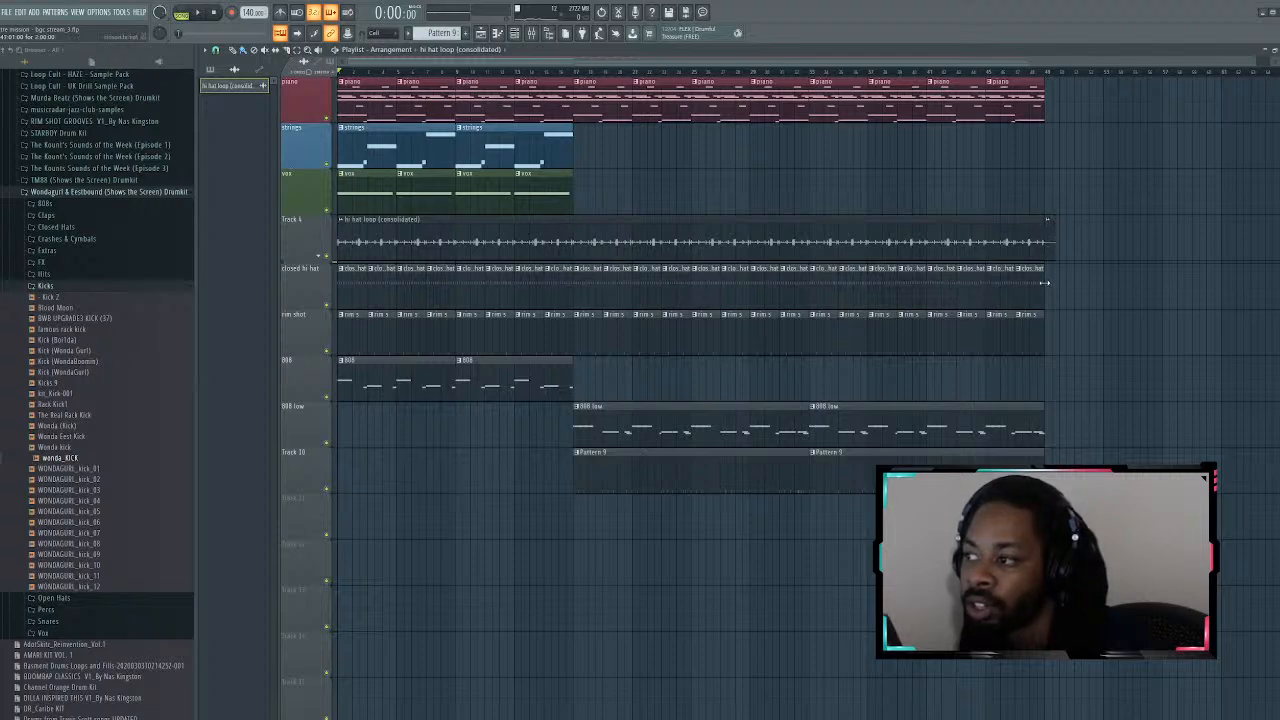
Step: Trim the end of the consolidated hi hat loop clip to line up with the other clips at the end of bar 48
mouse_move(1045, 283)
left_mouse_down()
mouse_move(1094, 285)
mouse_move(1043, 287)
left_mouse_up()
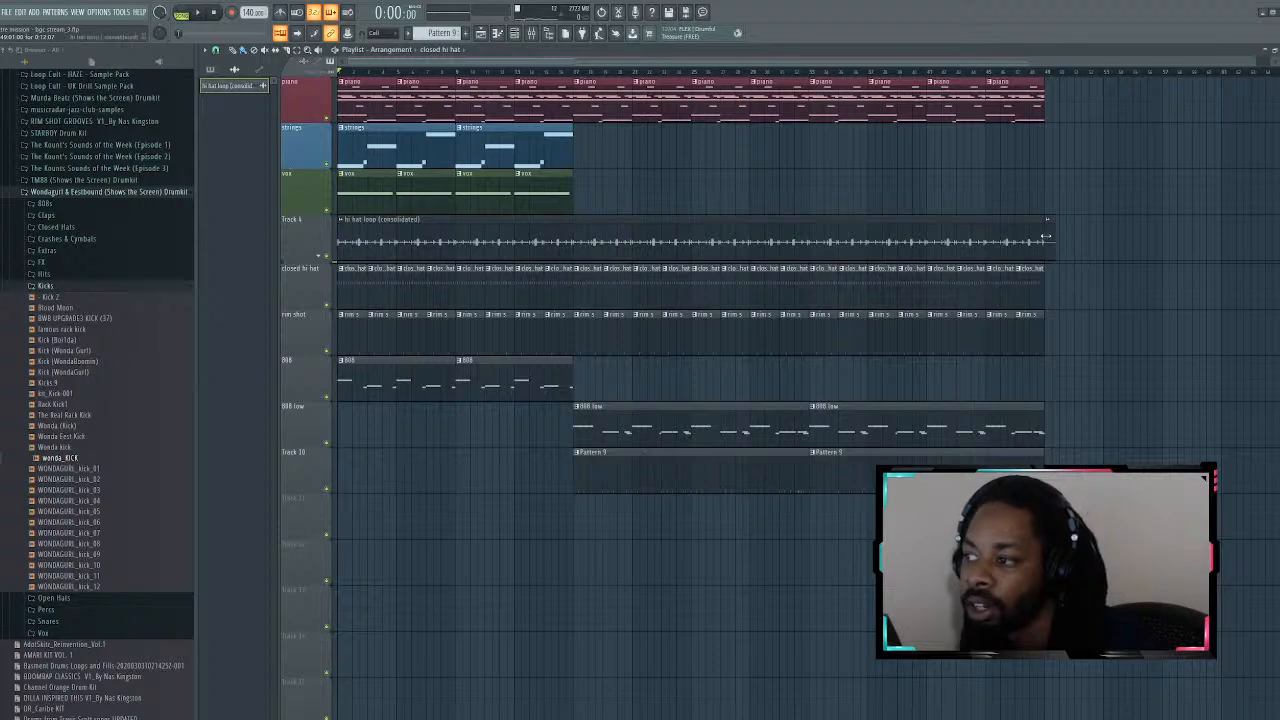
left_click_drag(1045, 237, 989, 243)
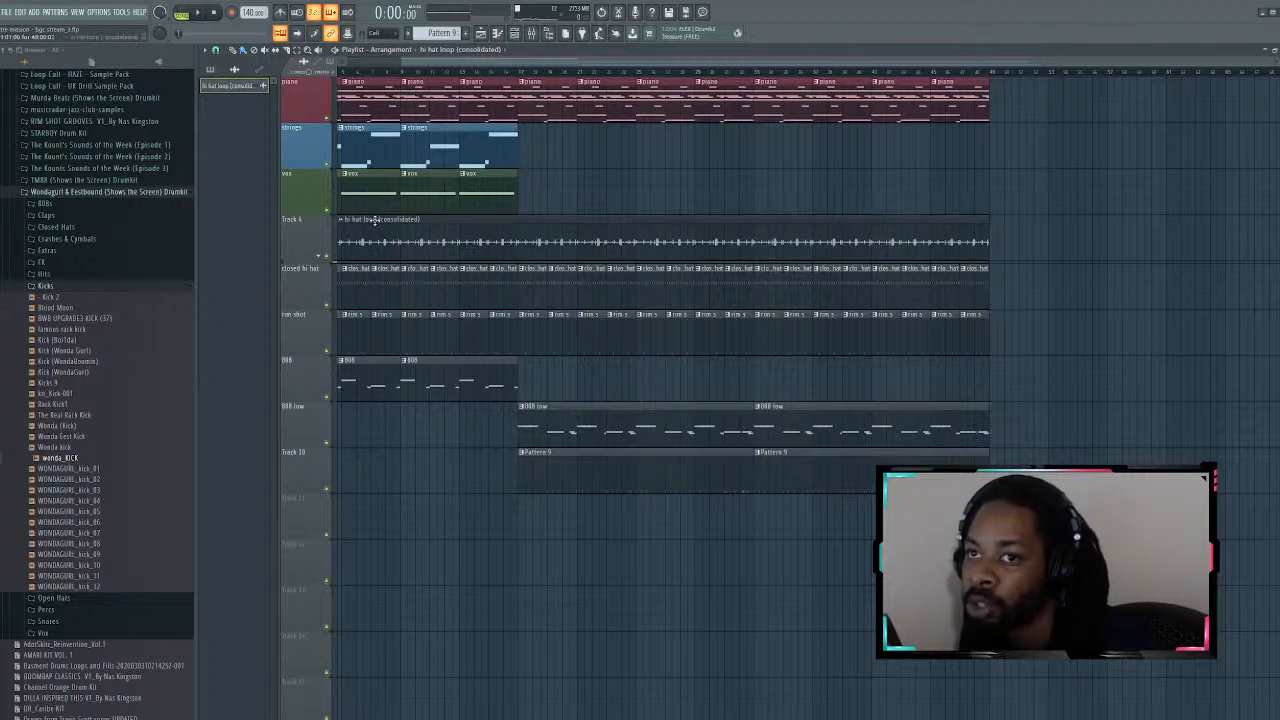
Step: Turn on the metronome, solo the consolidated hi hat loop track and play it to check its timing
scroll(370, 215, "up", 2)
scroll(366, 208, "down", 1)
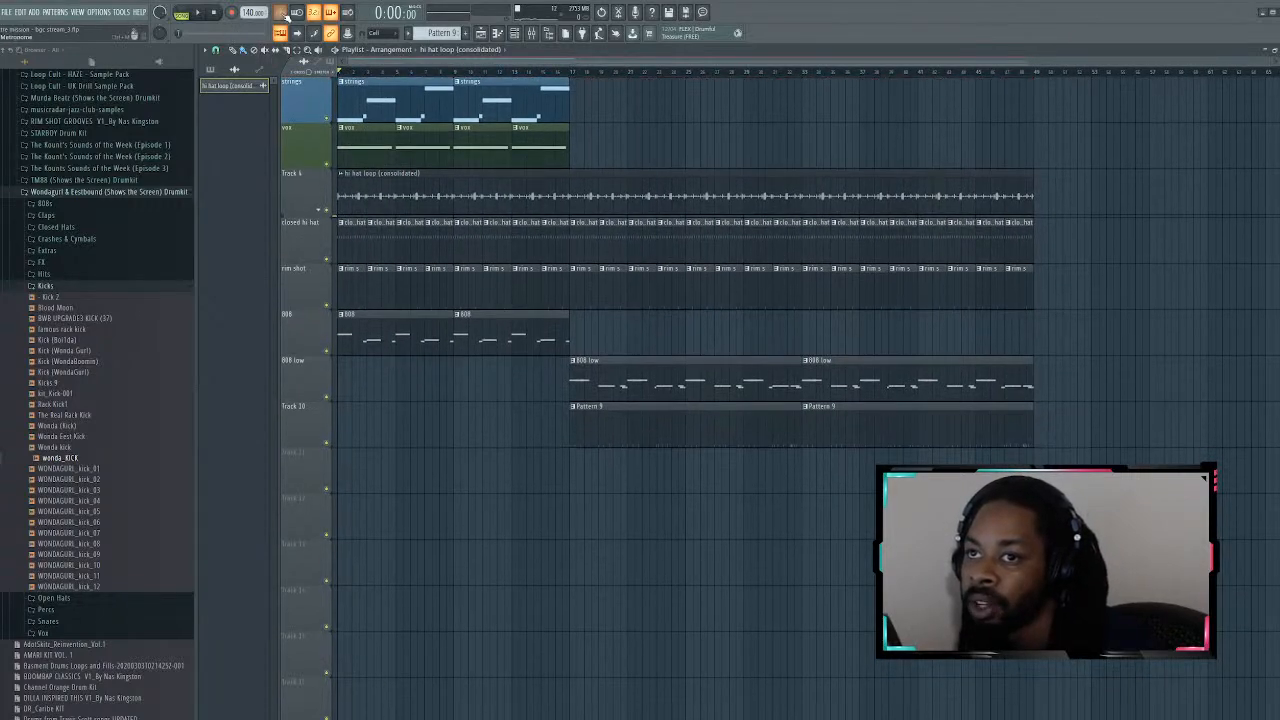
left_click(328, 211, "ctrl")
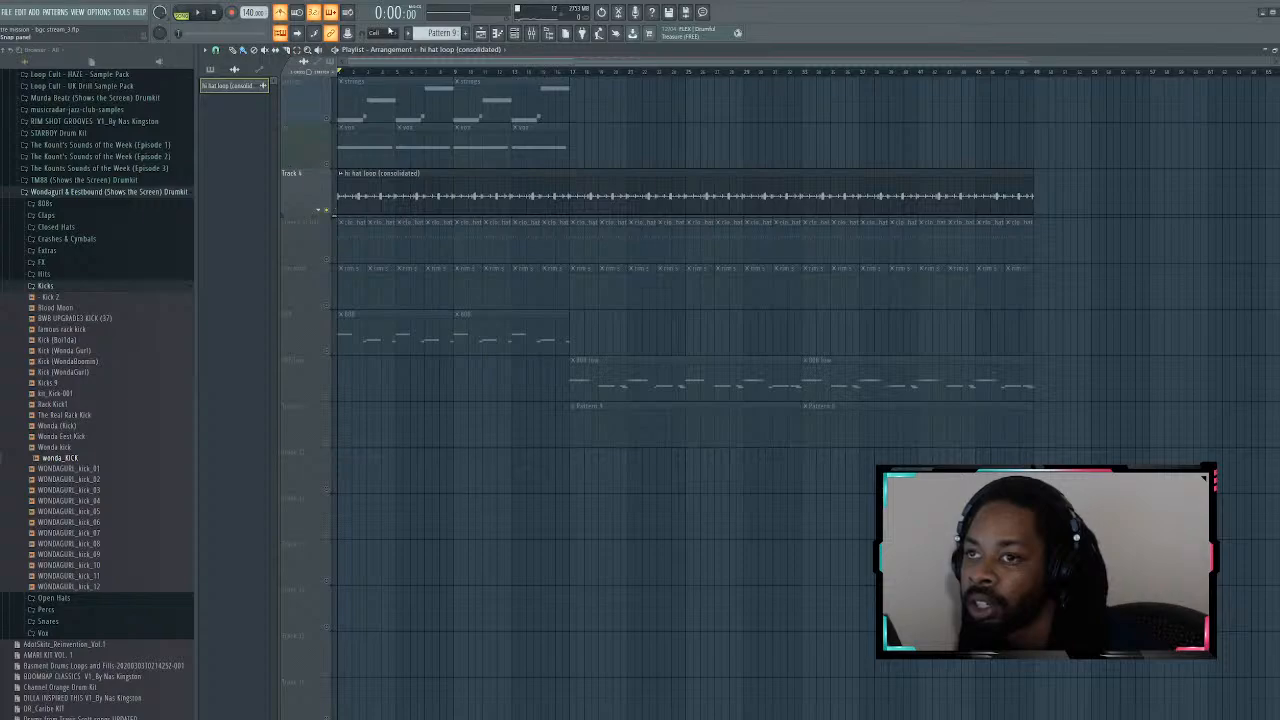
key("space")
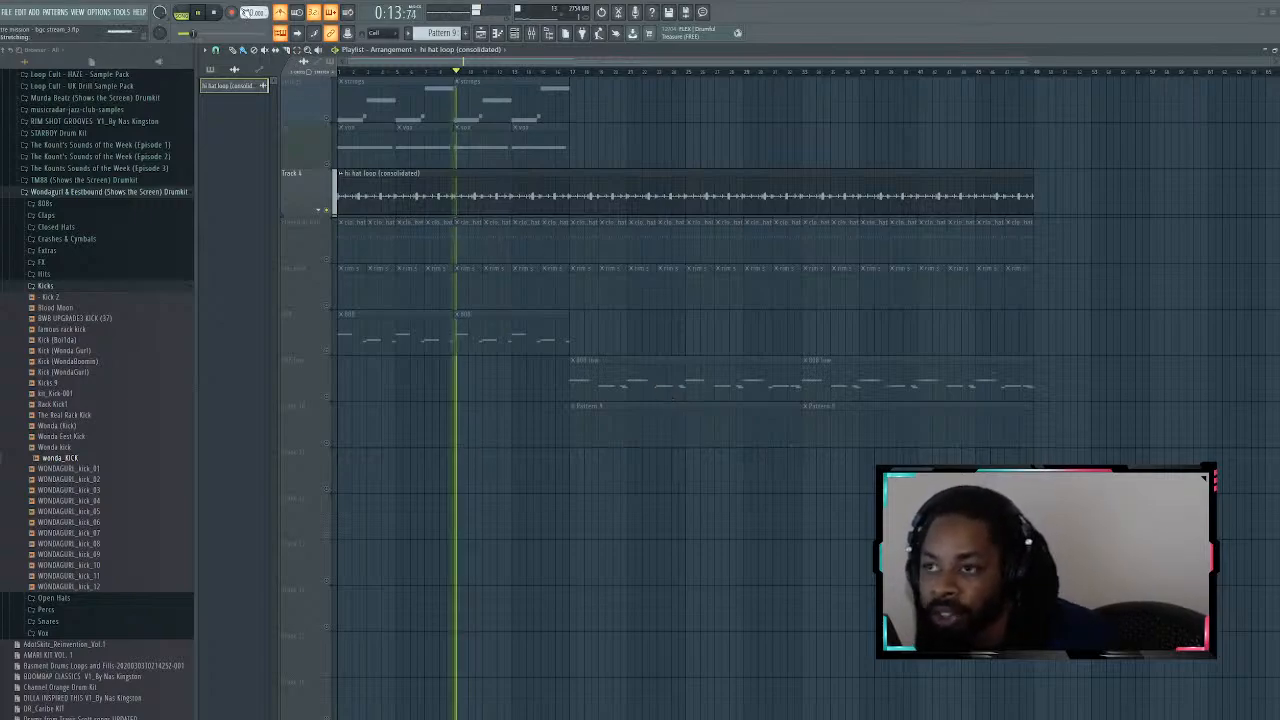
Step: Set the project tempo to 145 BPM while playing the soloed hi hat loop against the metronome from the start
key("space")
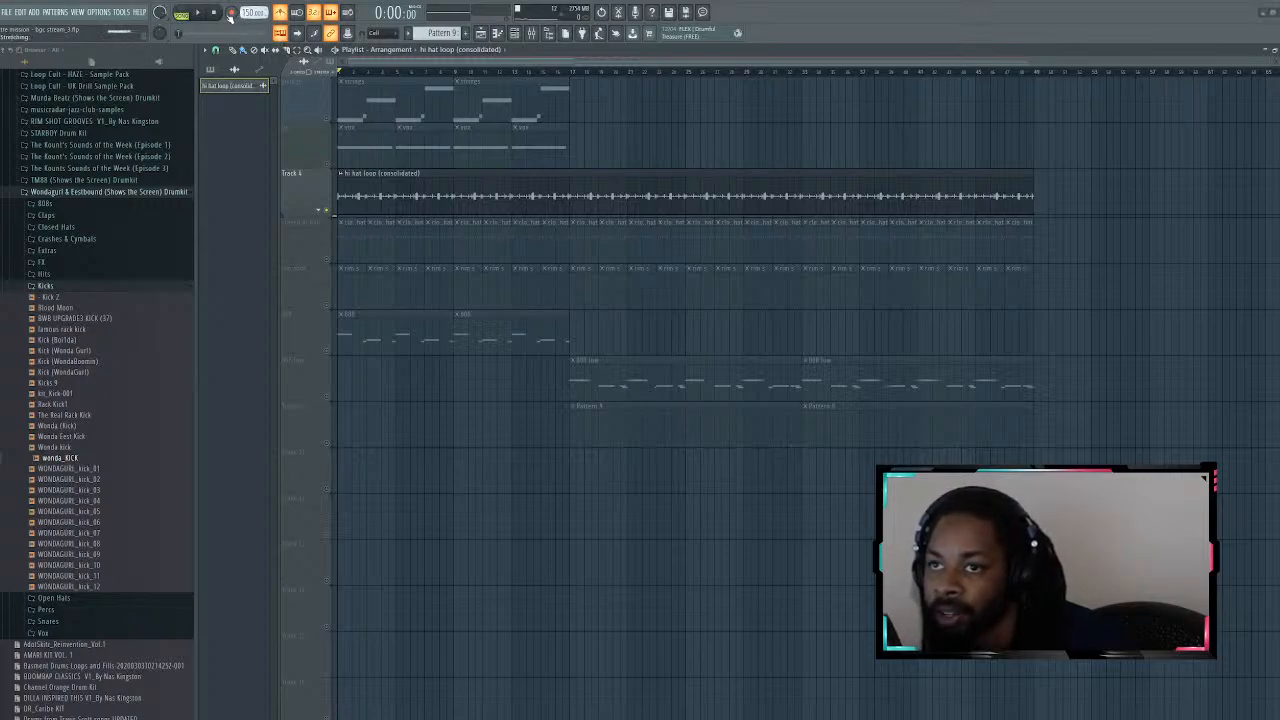
key("space")
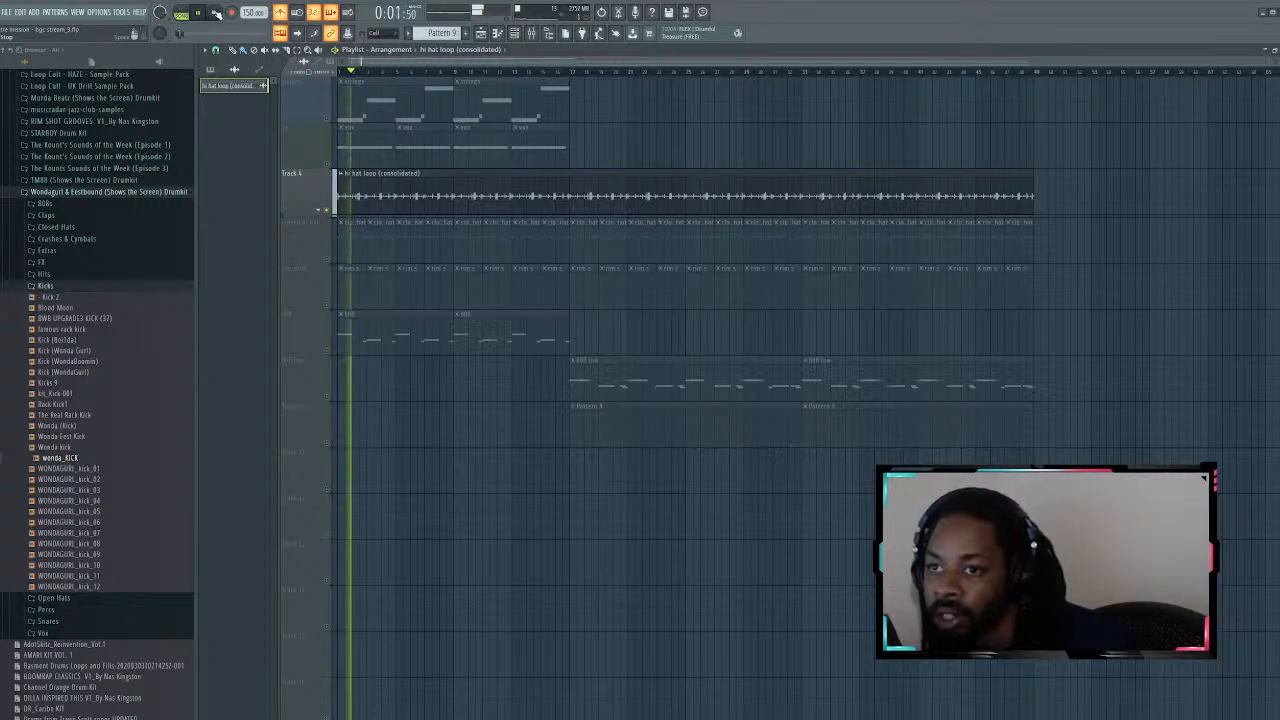
scroll(253, 12, "down", 5)
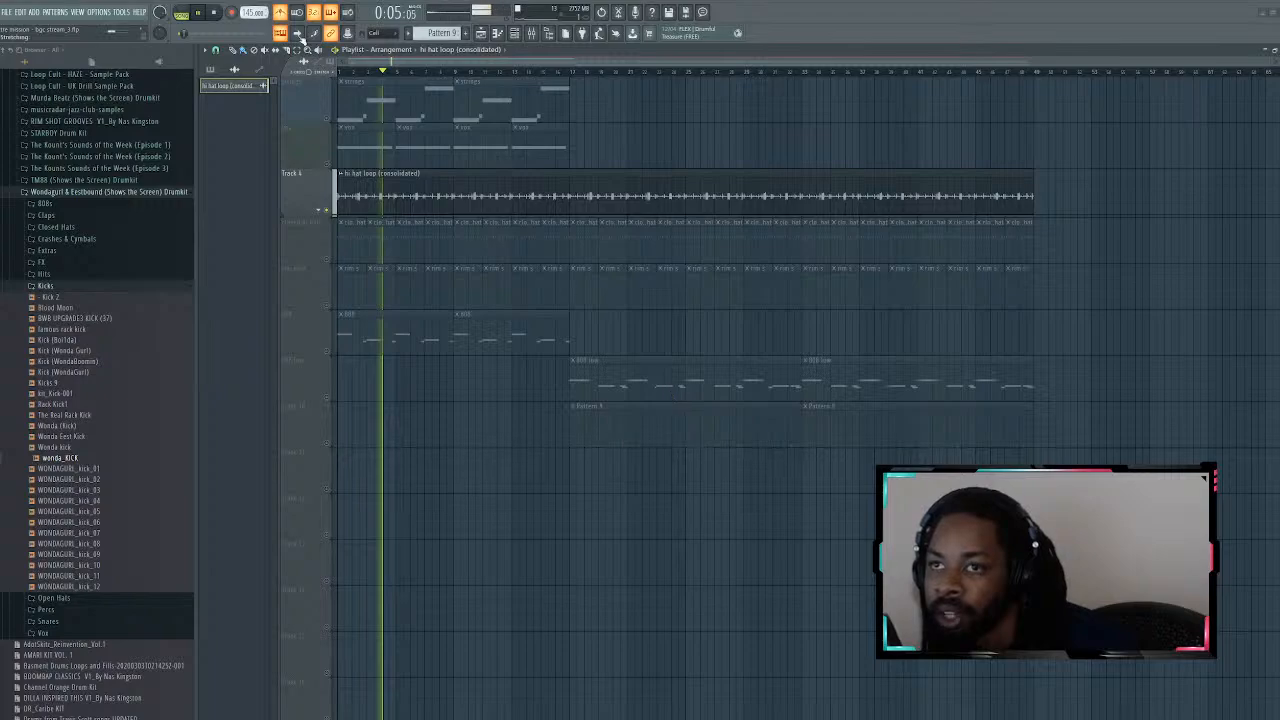
left_click(181, 13)
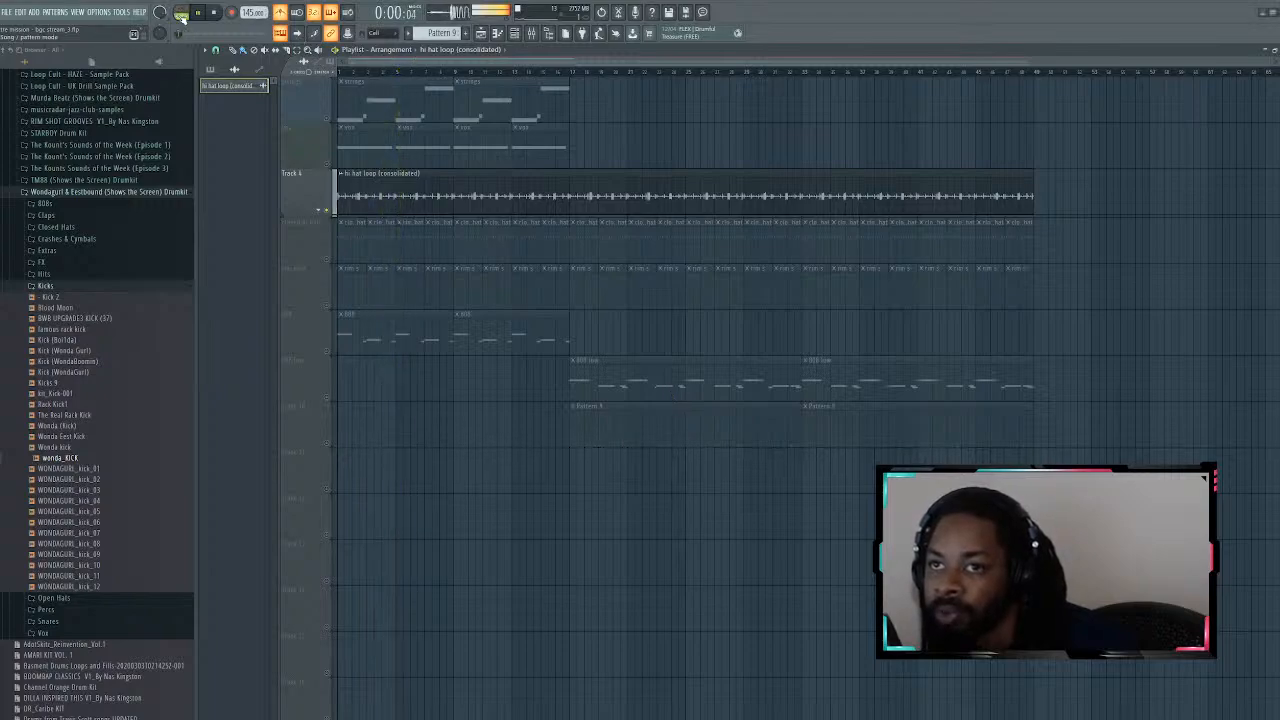
Step: Unsolo the consolidated hi hat loop track, turn off the metronome and play the arrangement with all tracks
right_click(330, 213)
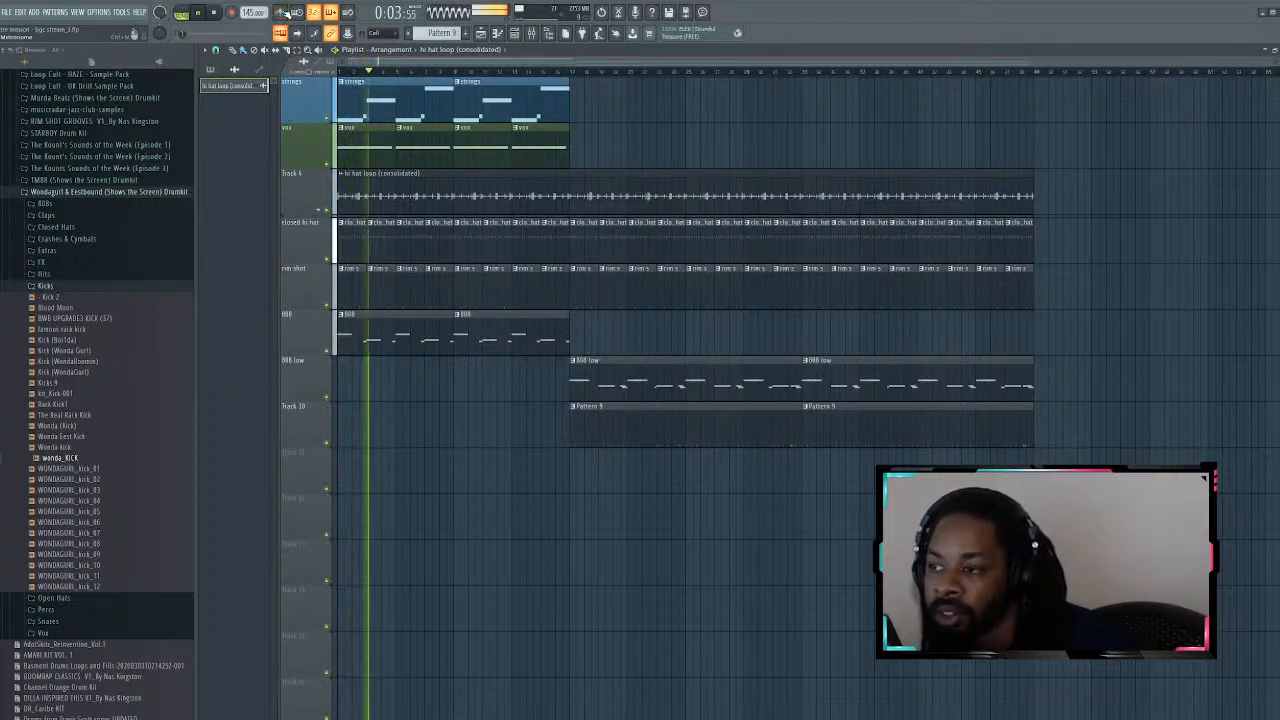
key("space")
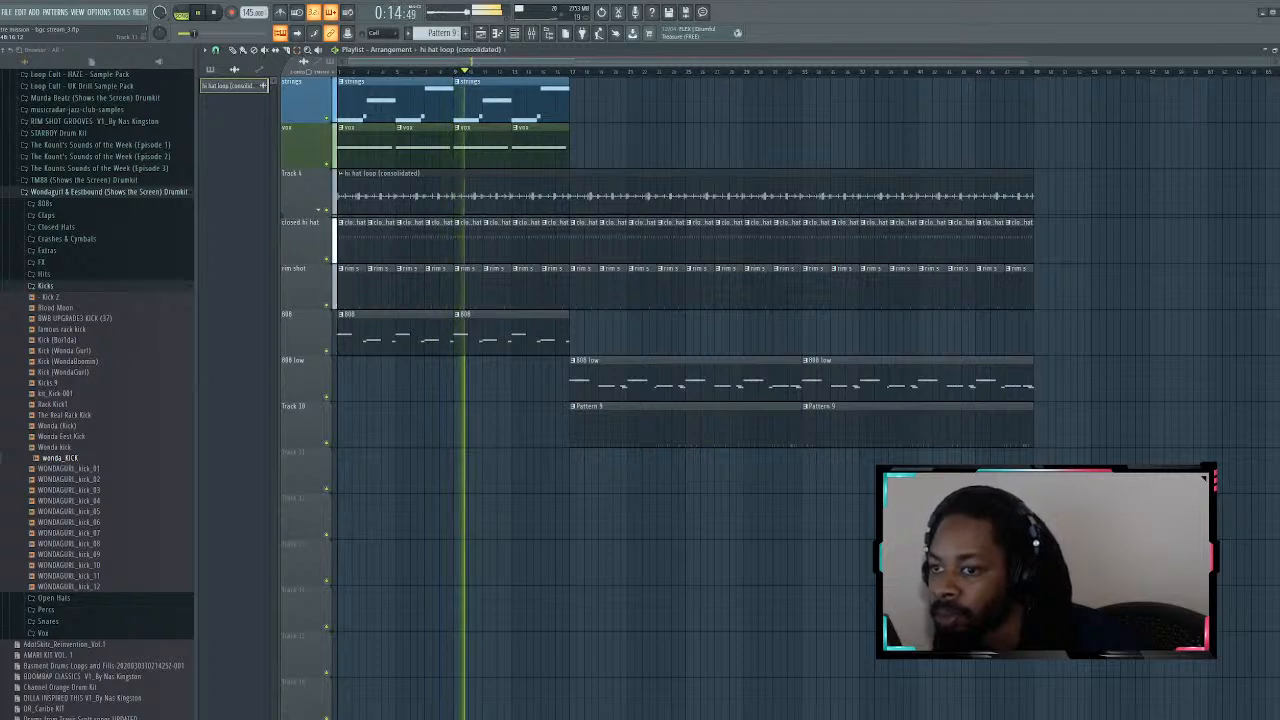
scroll(603, 295, "up", 1)
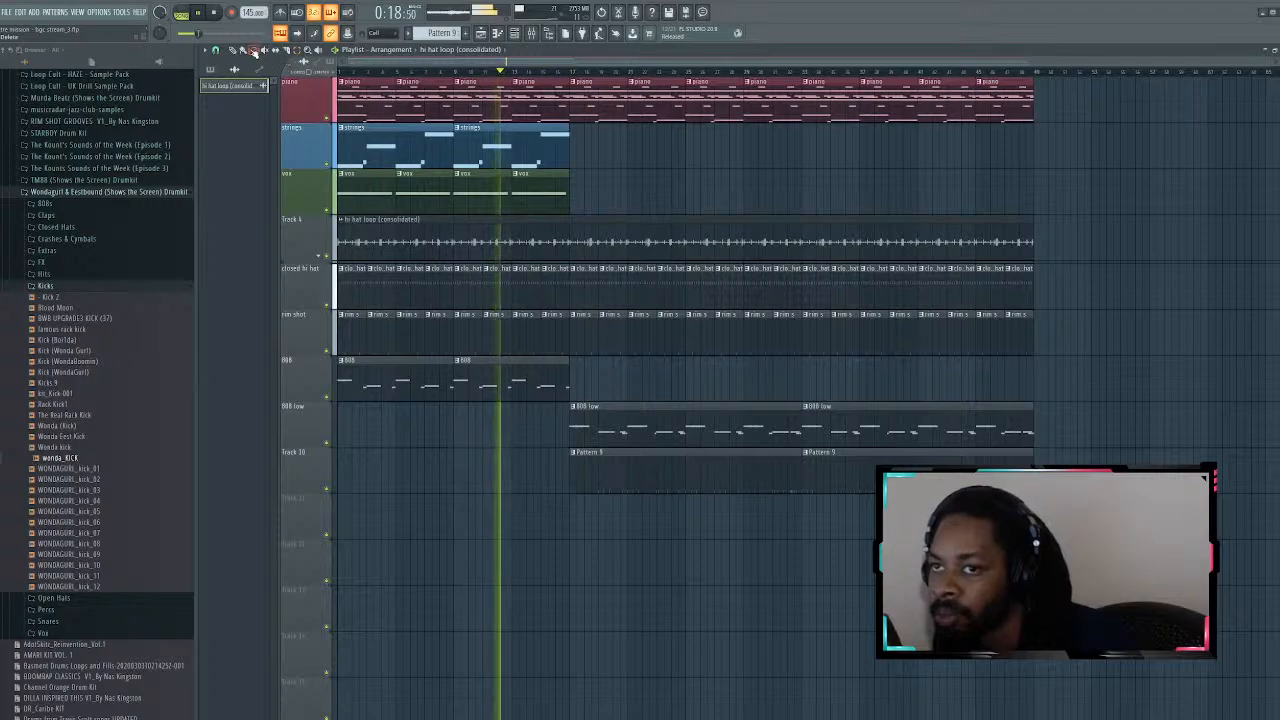
Step: Bring up the channel rack during playback and move it clear of the upper playlist tracks
left_click(532, 33)
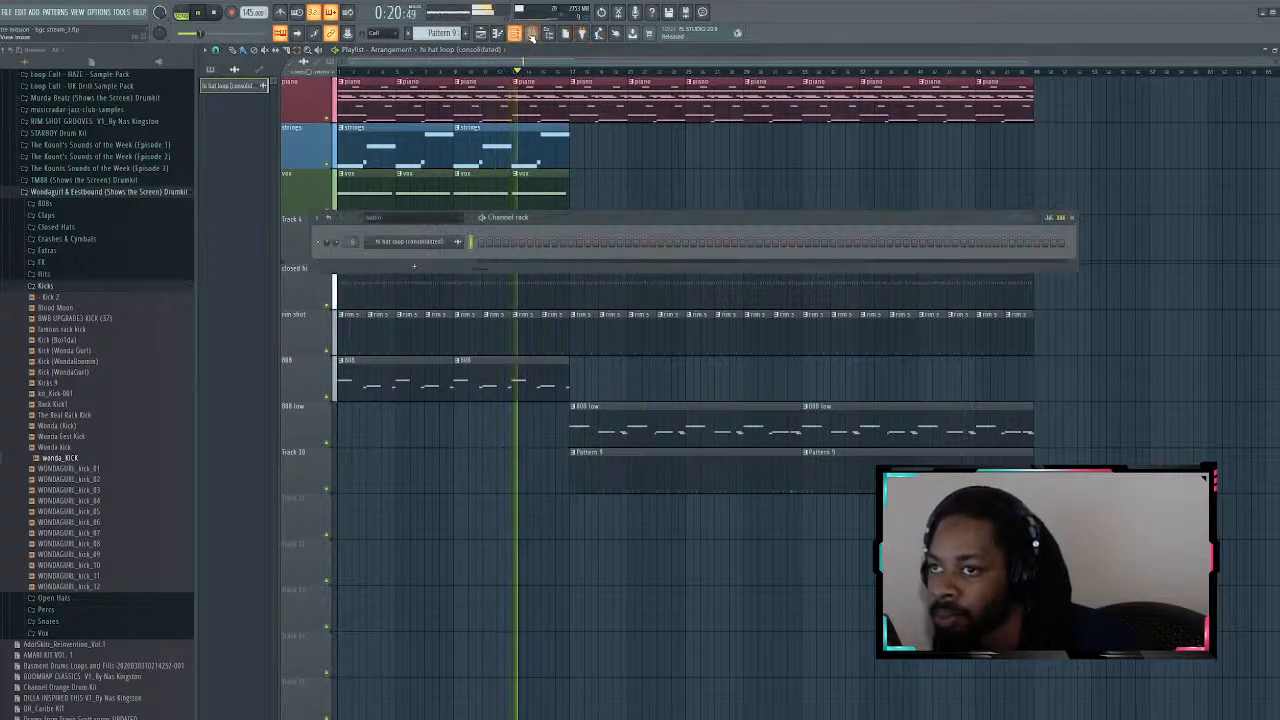
key("space")
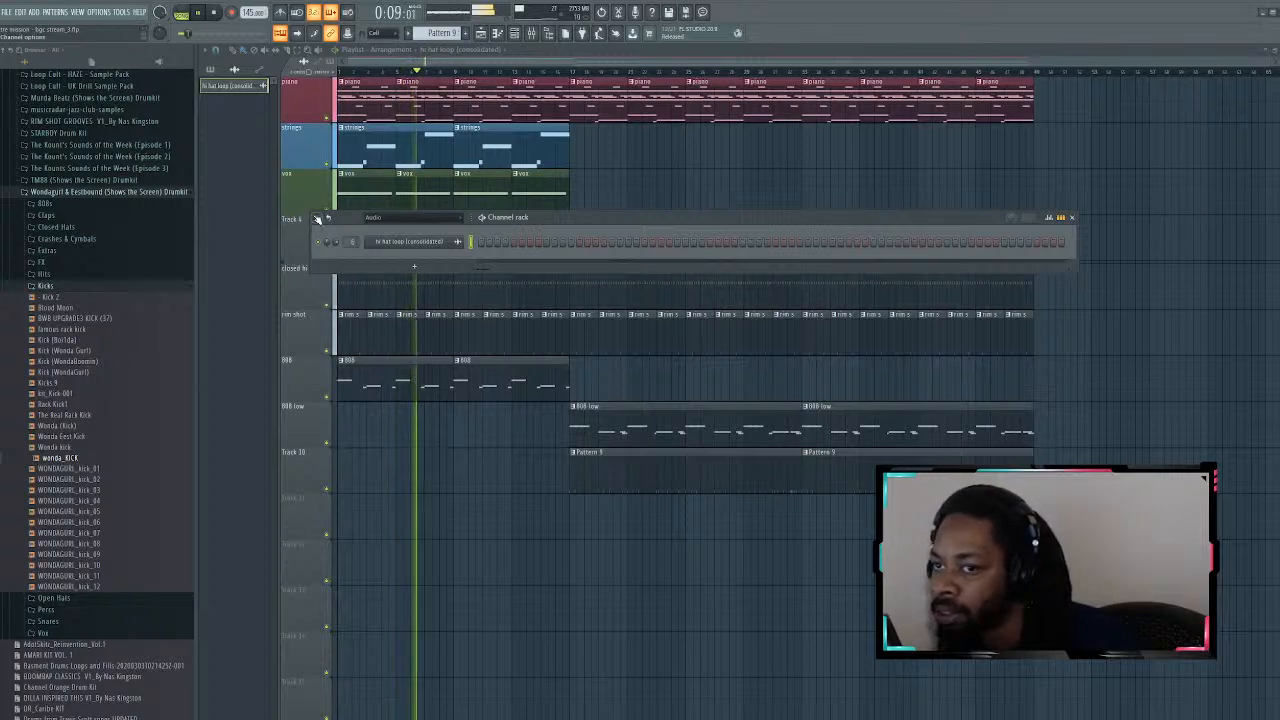
left_click_drag(652, 219, 700, 398)
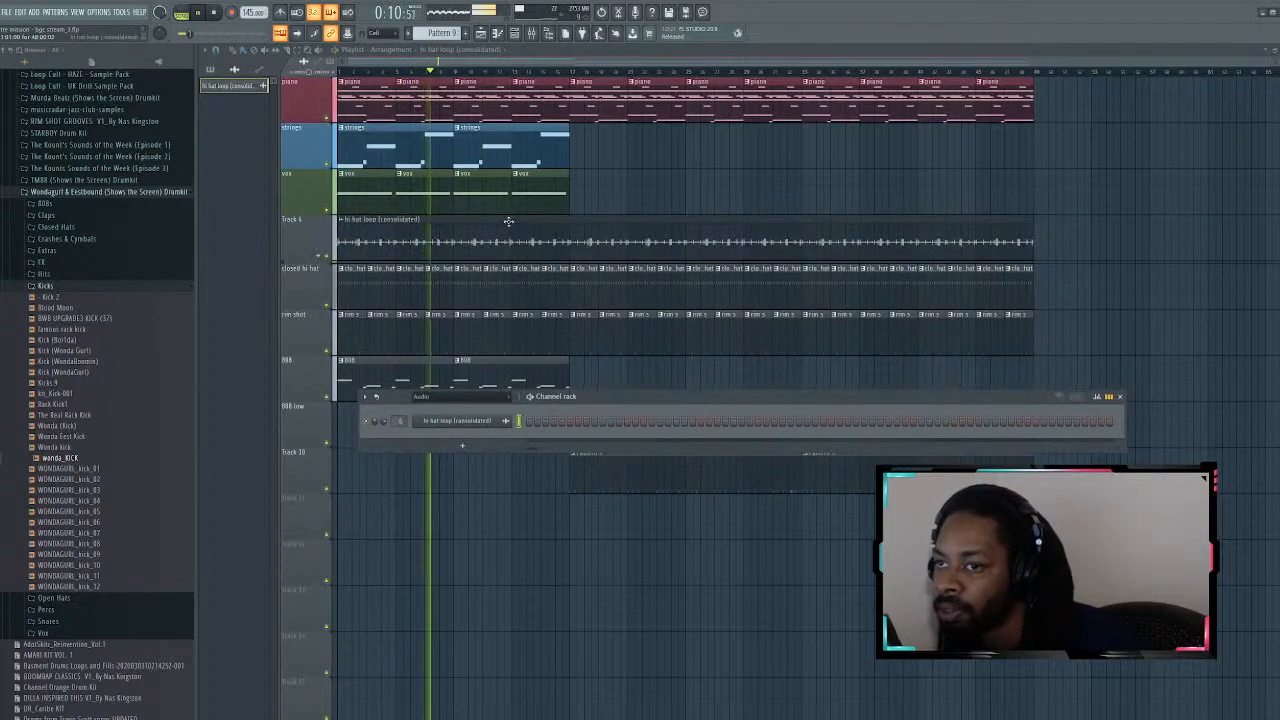
Step: Delete the first strings clip and the first 808 clip, both covering bars 1 to 8, while checking by ear
right_click(412, 145)
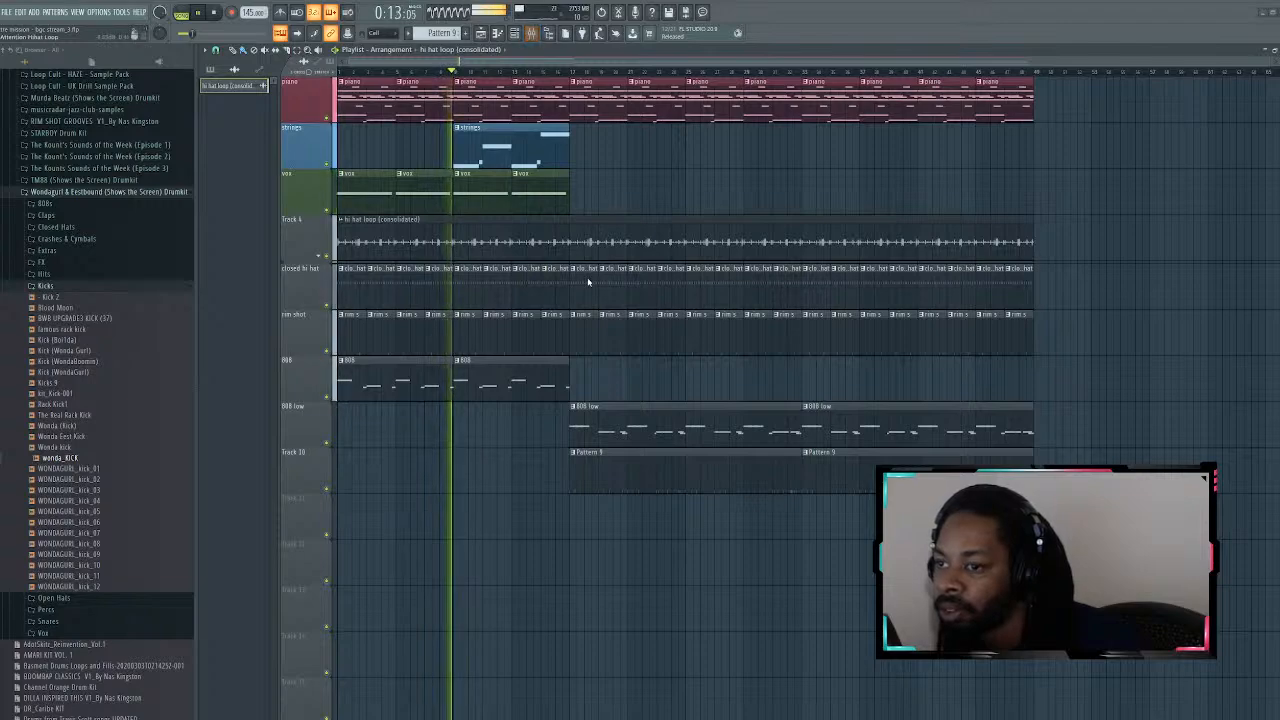
key("space")
key("space")
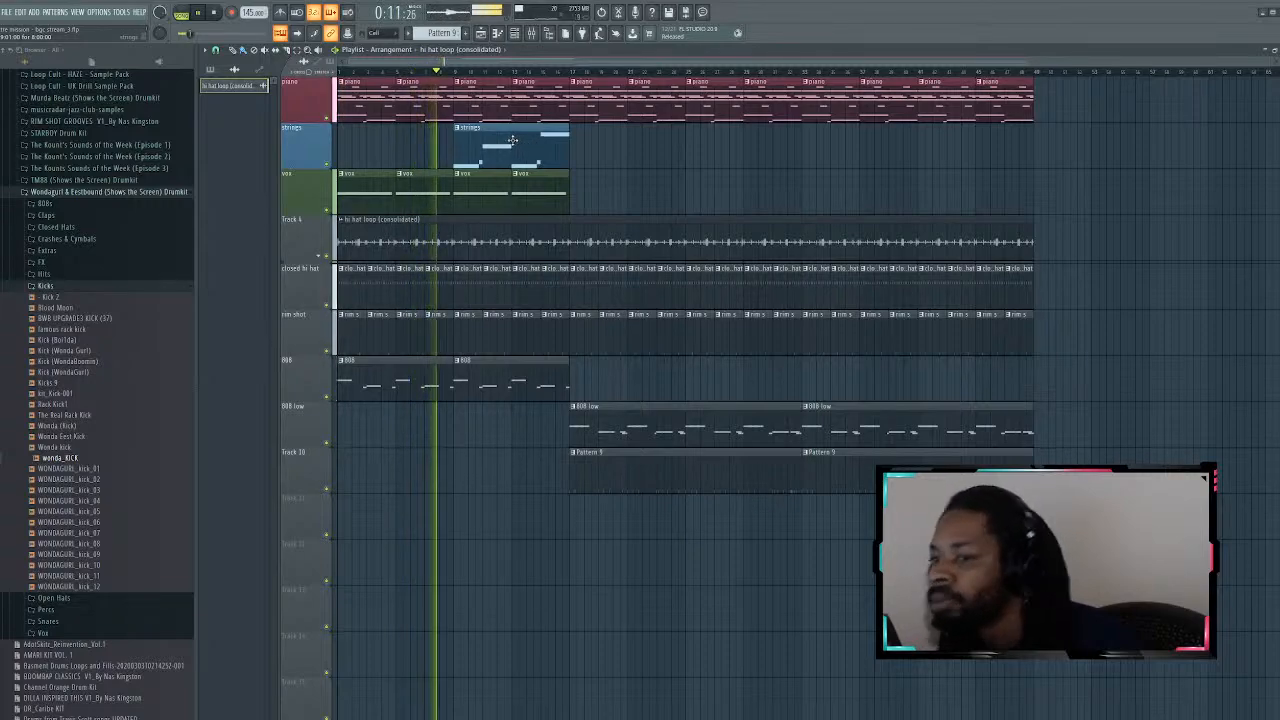
right_click(410, 387)
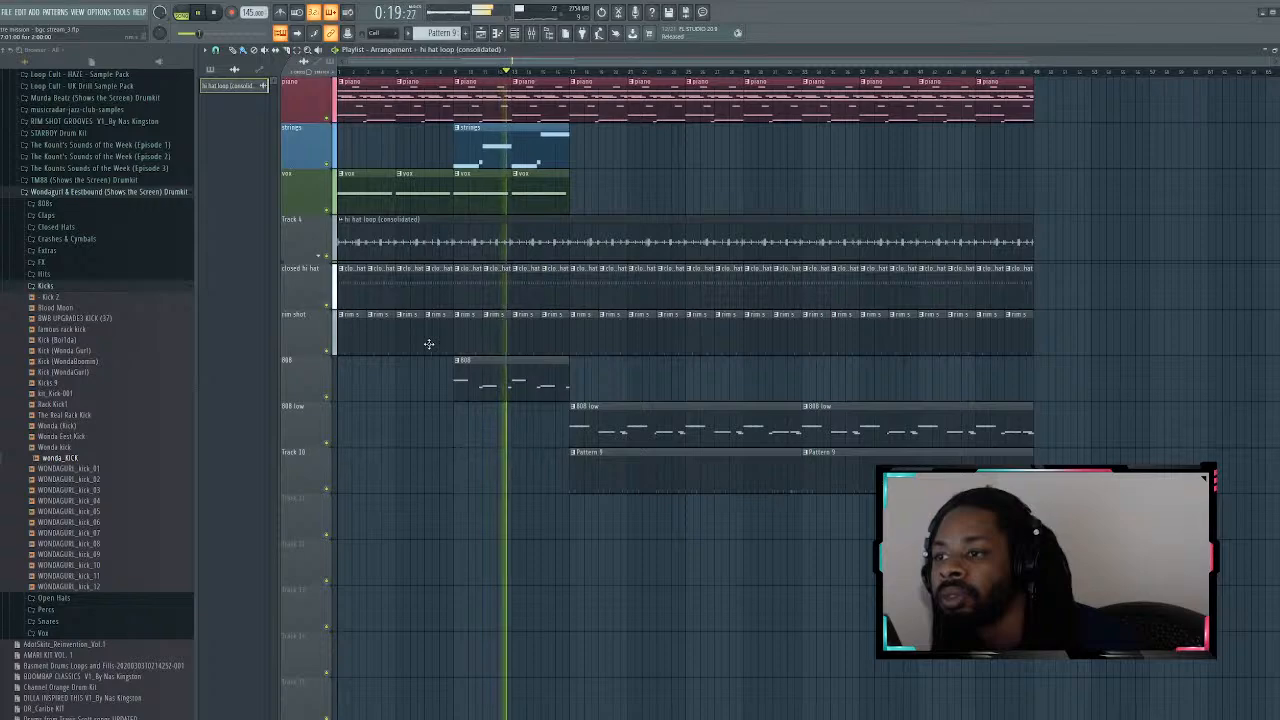
Step: Move the consolidated hi hat loop clip to start at bar 17 and delete the closed hi hat clips in bars 1 to 16
left_click_drag(351, 232, 352, 312)
key("Delete")
key("space")
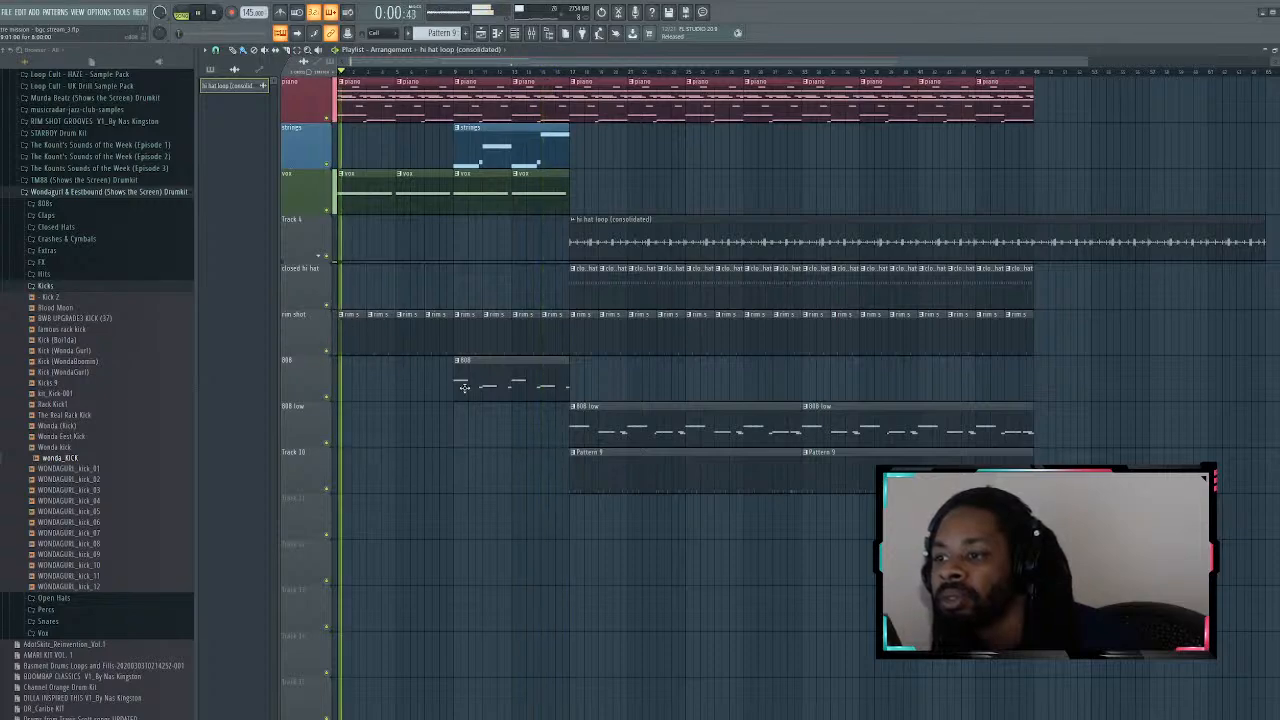
Step: Put the 808 clip back at bar 1 and delete the rim shot clips in bars 1 to 16
left_click(464, 387)
left_click(354, 371)
mouse_move(345, 335)
left_mouse_down()
mouse_move(581, 340)
mouse_move(329, 333)
left_mouse_up()
key("ctrl+z")
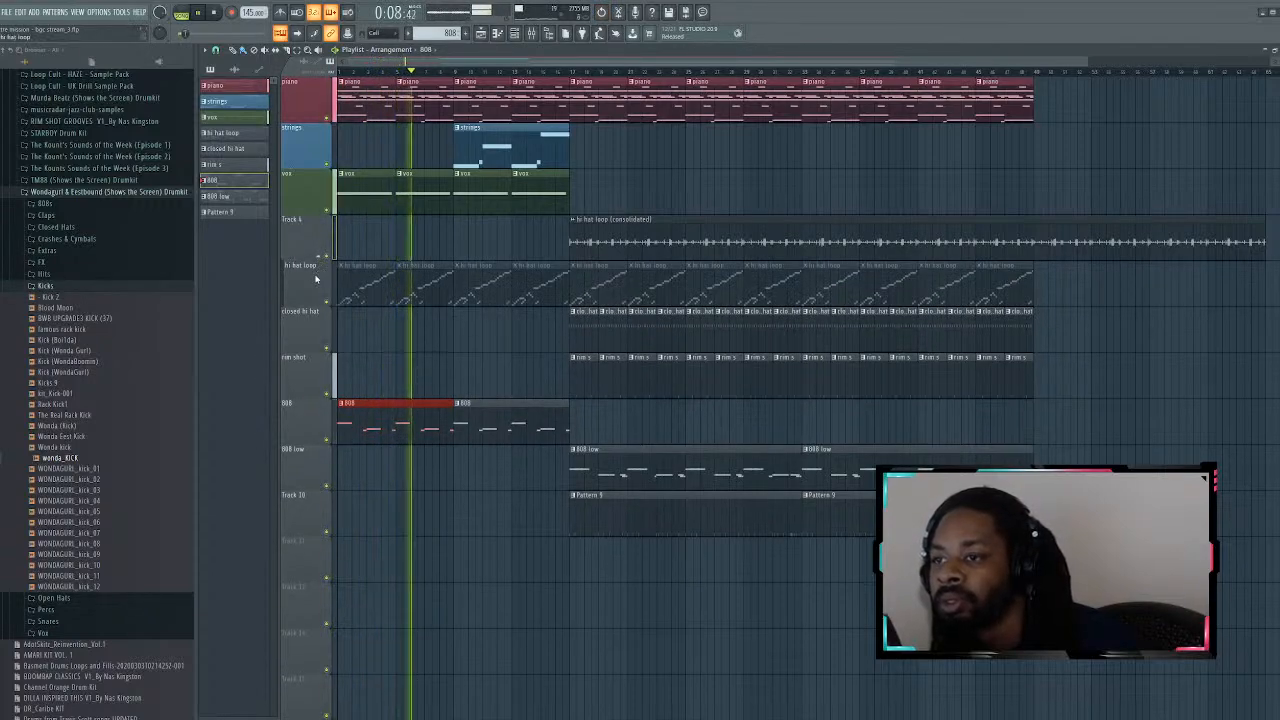
Step: Try out two closed hi hat clips in bars 9 to 12 while the arrangement plays
left_click(465, 325)
left_click(487, 335)
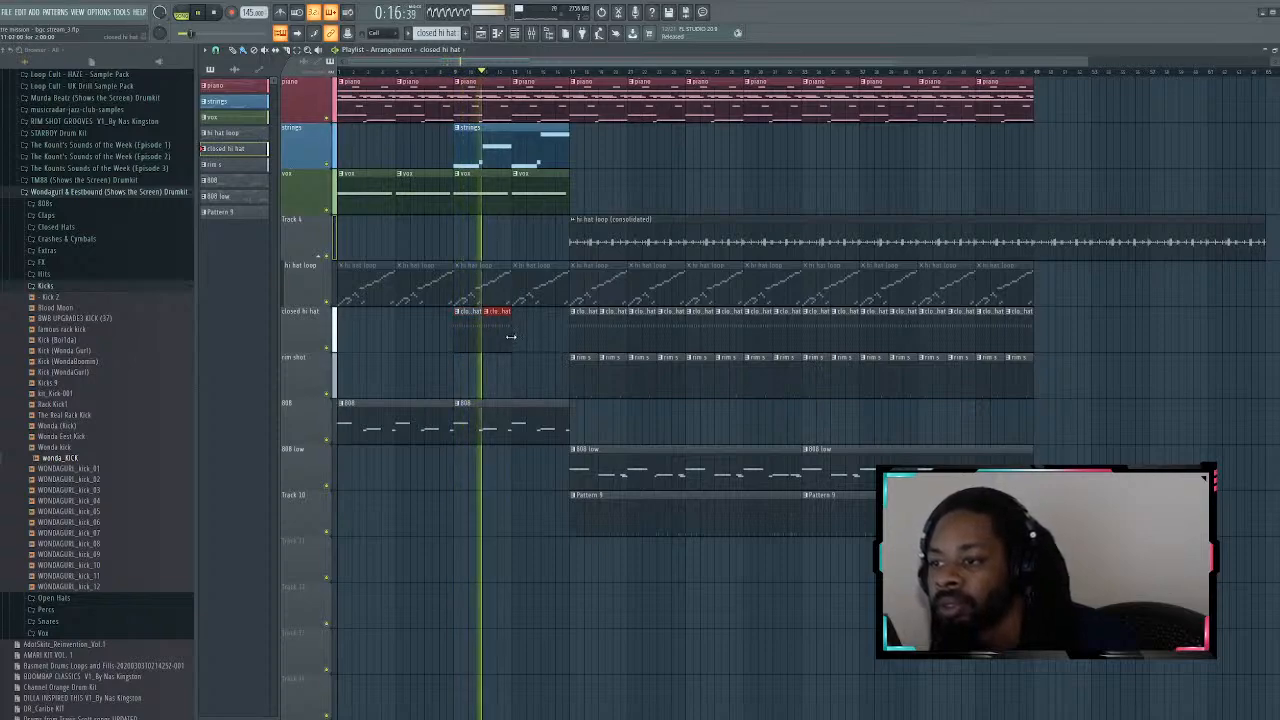
right_click(507, 337)
right_click(465, 341)
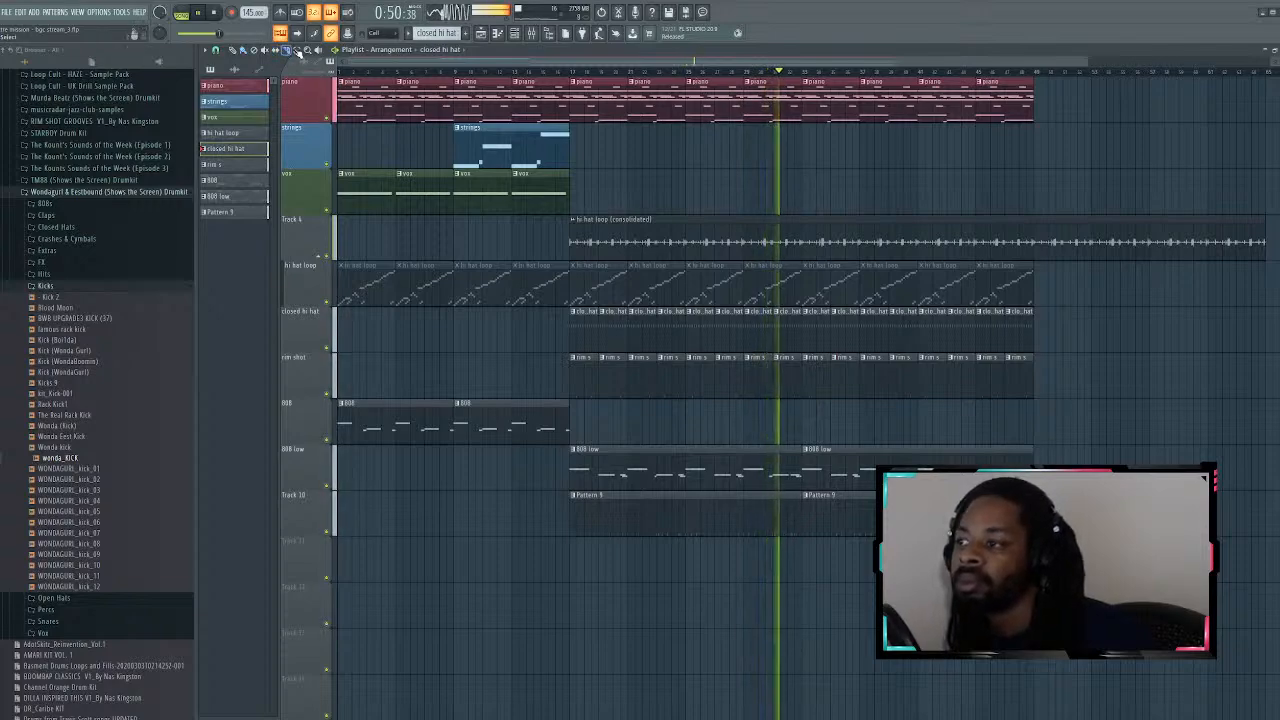
Step: Slice the consolidated hi hat loop at the end of bar 48, delete the excess part and play from bar 17
left_click_drag(1031, 221, 1041, 266)
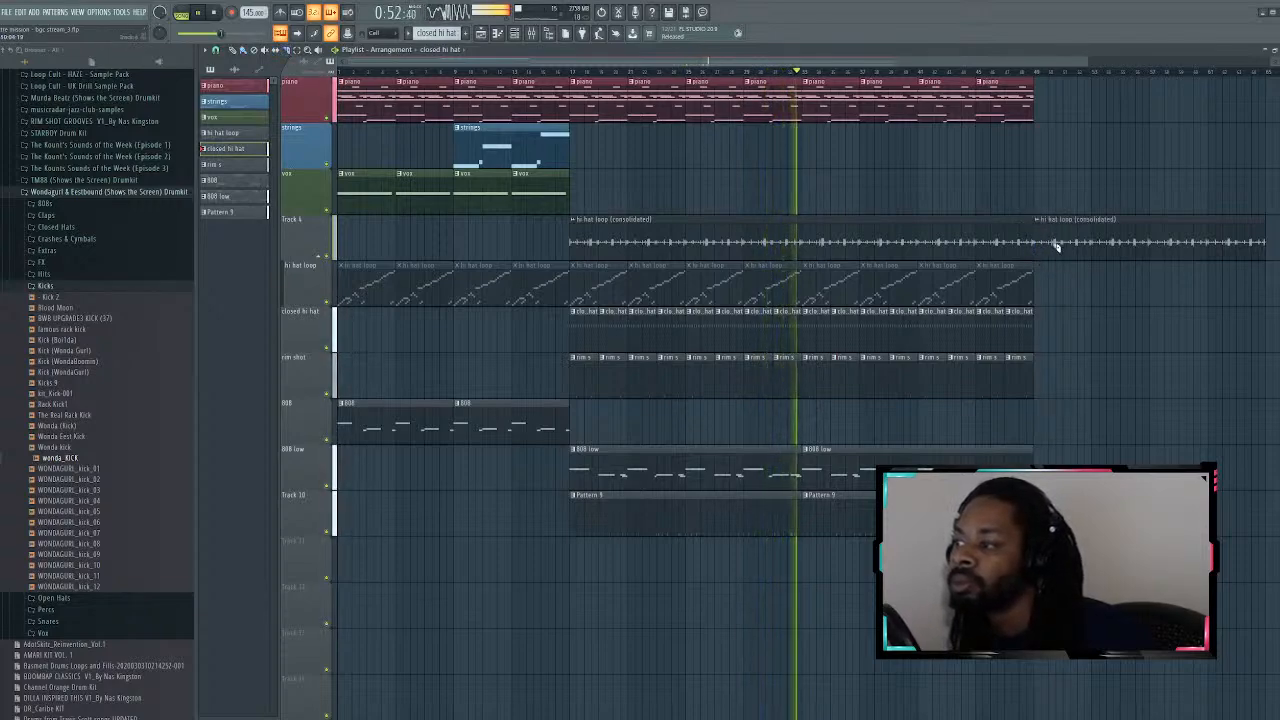
right_click(1143, 233)
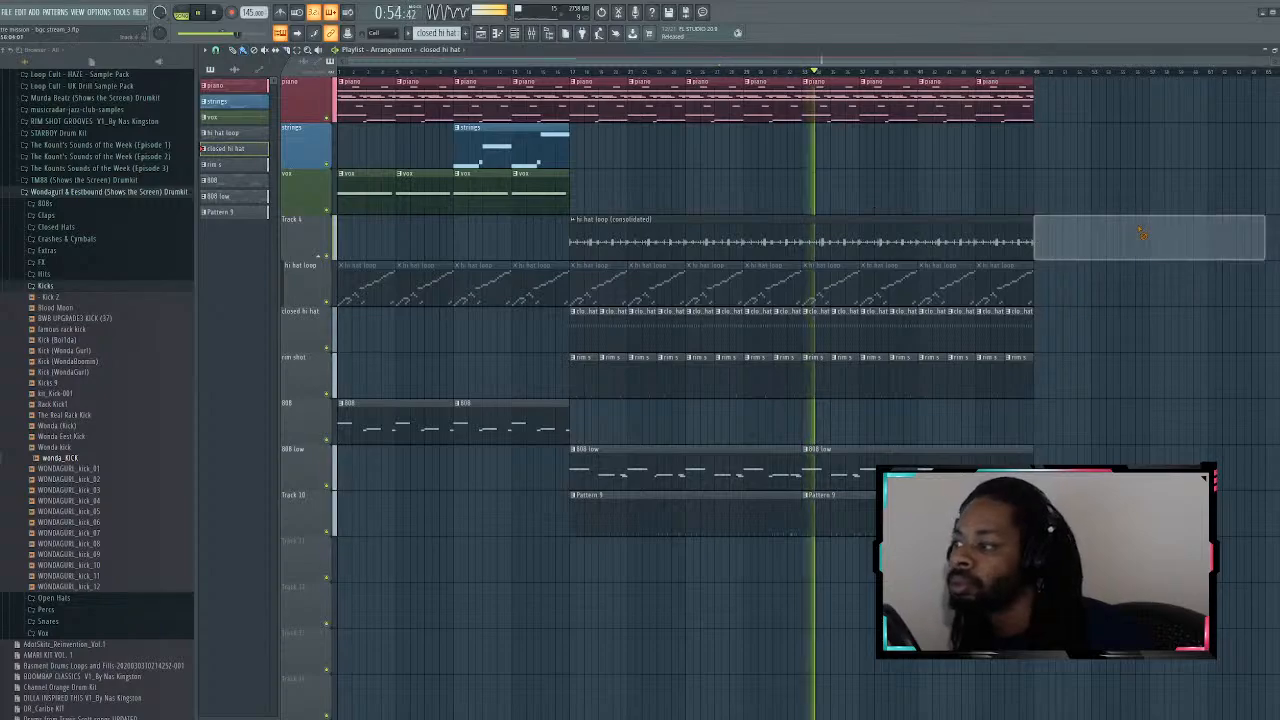
scroll(648, 240, "up", 3)
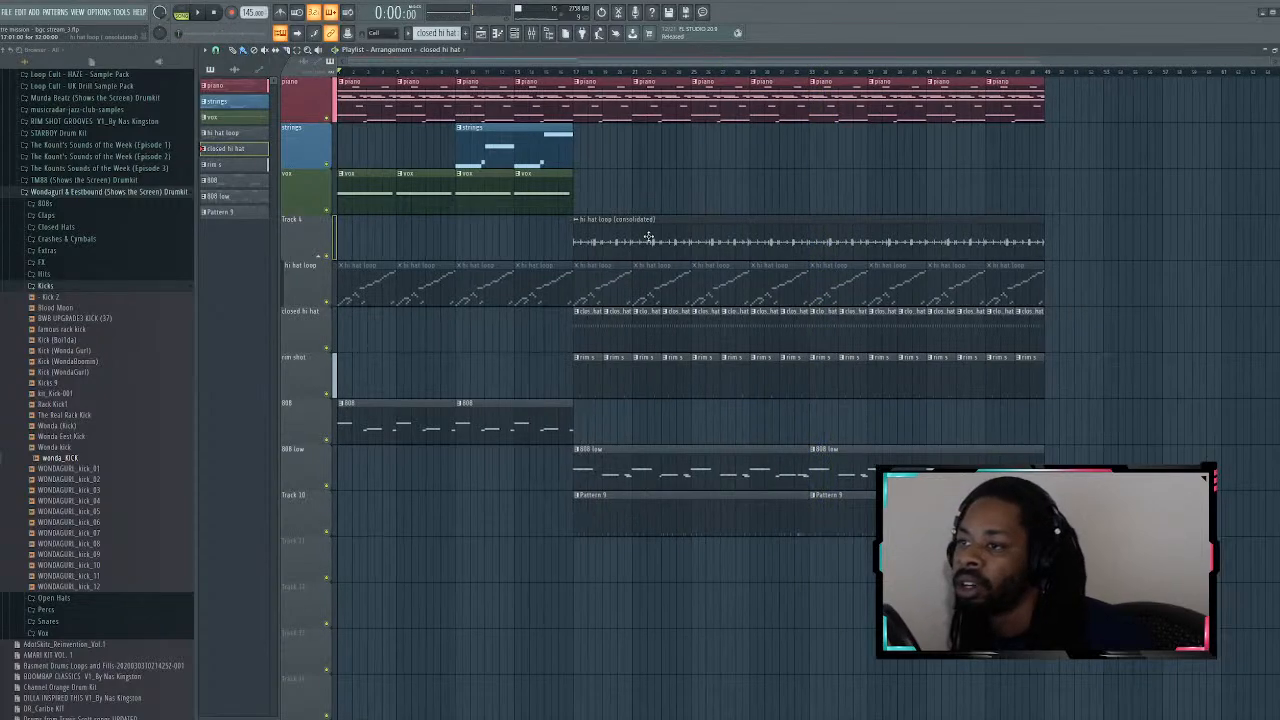
scroll(648, 240, "down", 2)
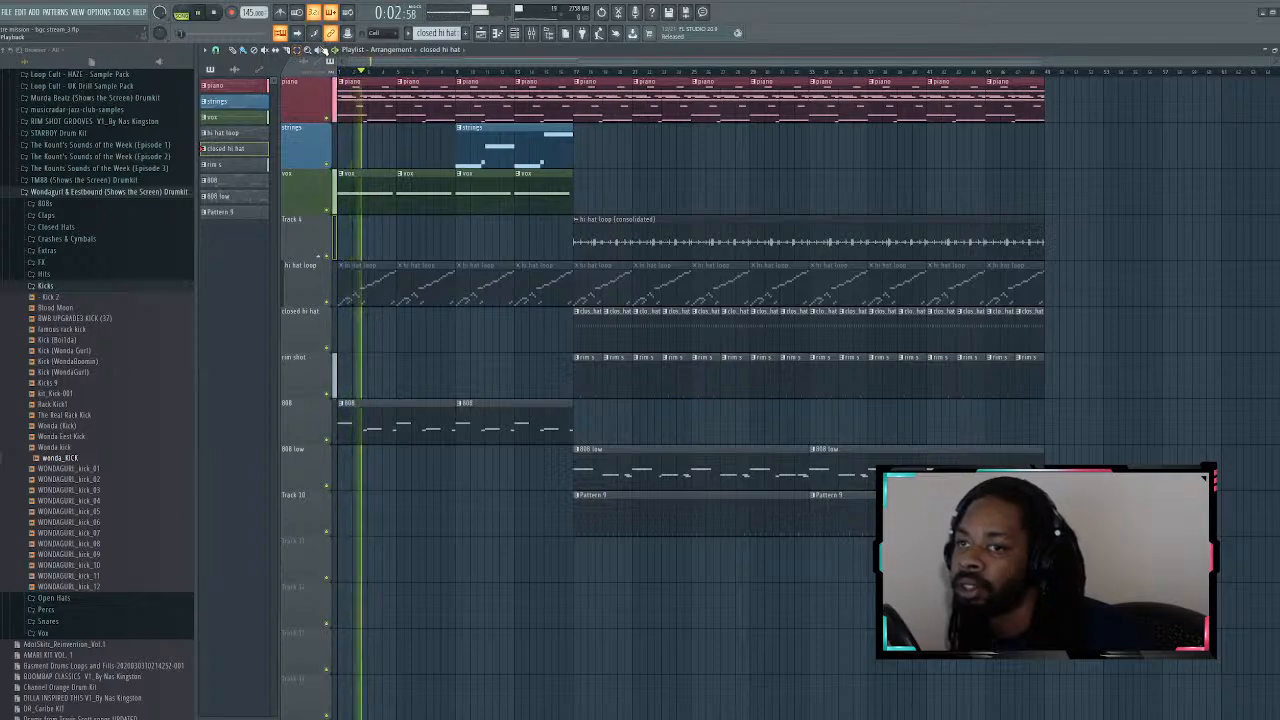
left_click(575, 72)
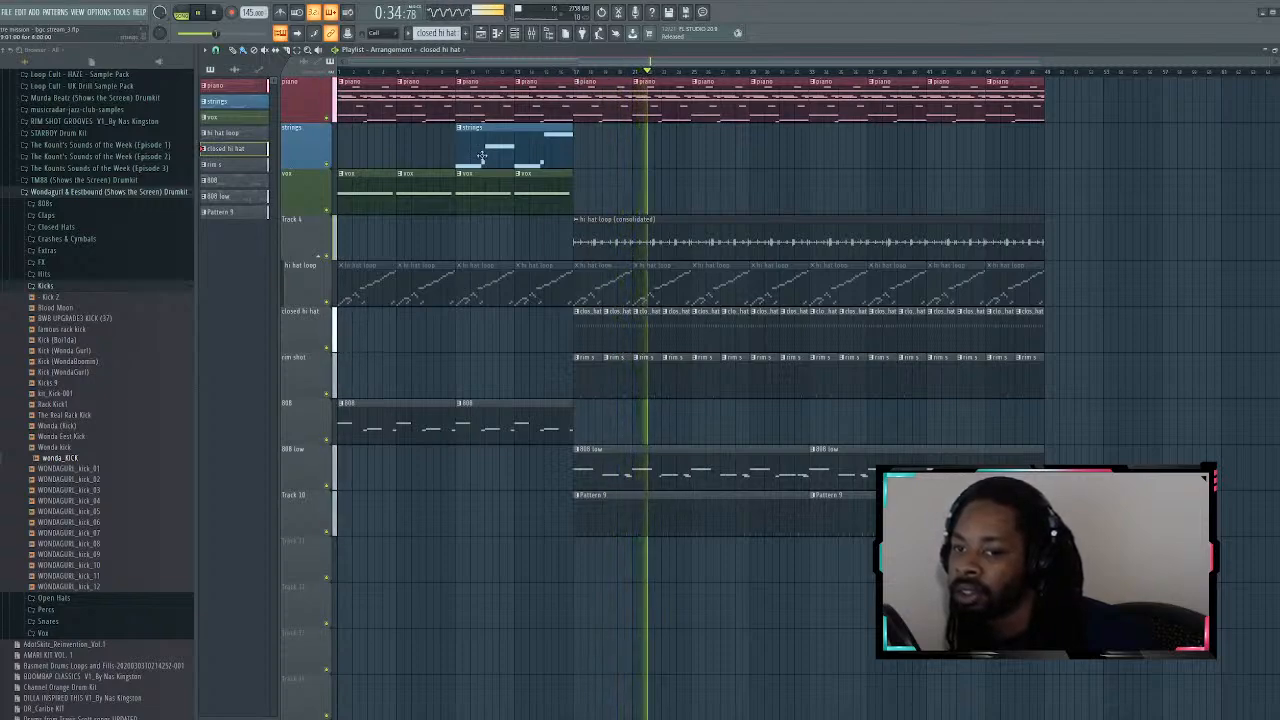
Step: Collapse the Kicks folder, open the Snares folder of the Wondagurl drumkit and audition Wonda Filter Snare over the beat
left_click(88, 288)
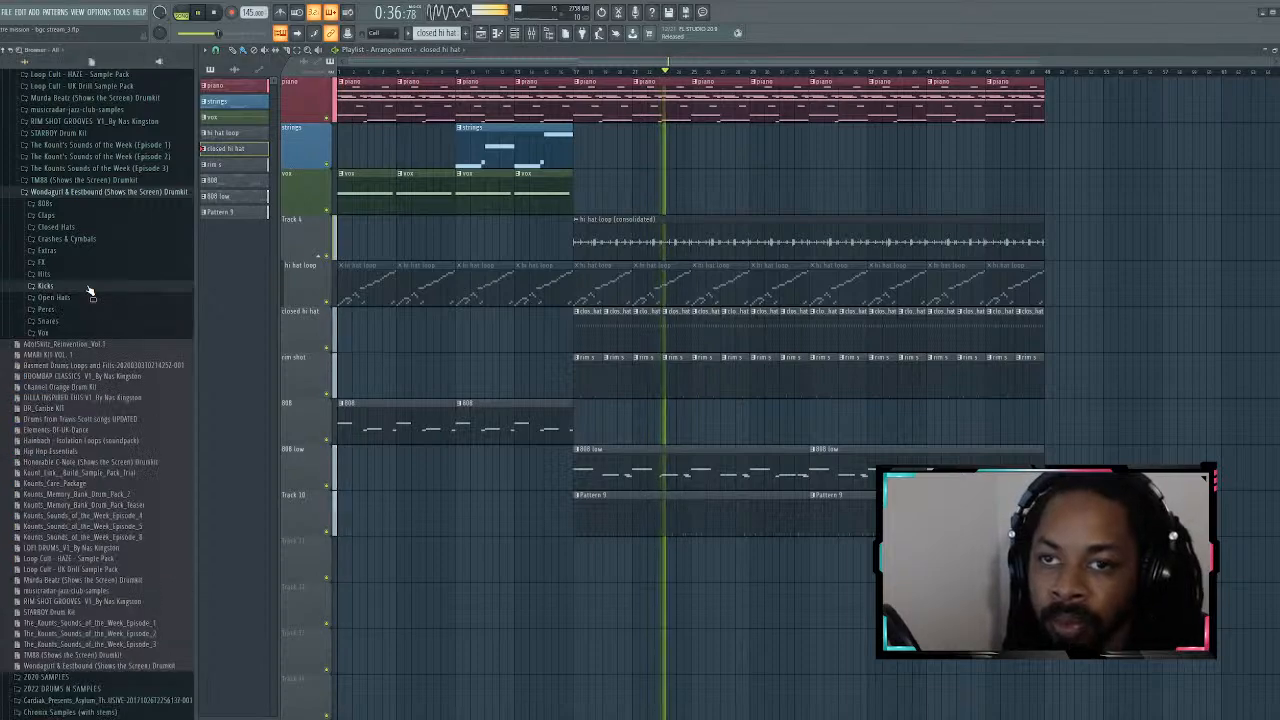
left_click(71, 320)
scroll(80, 420, "down", 5)
left_click(80, 550)
left_click(88, 541)
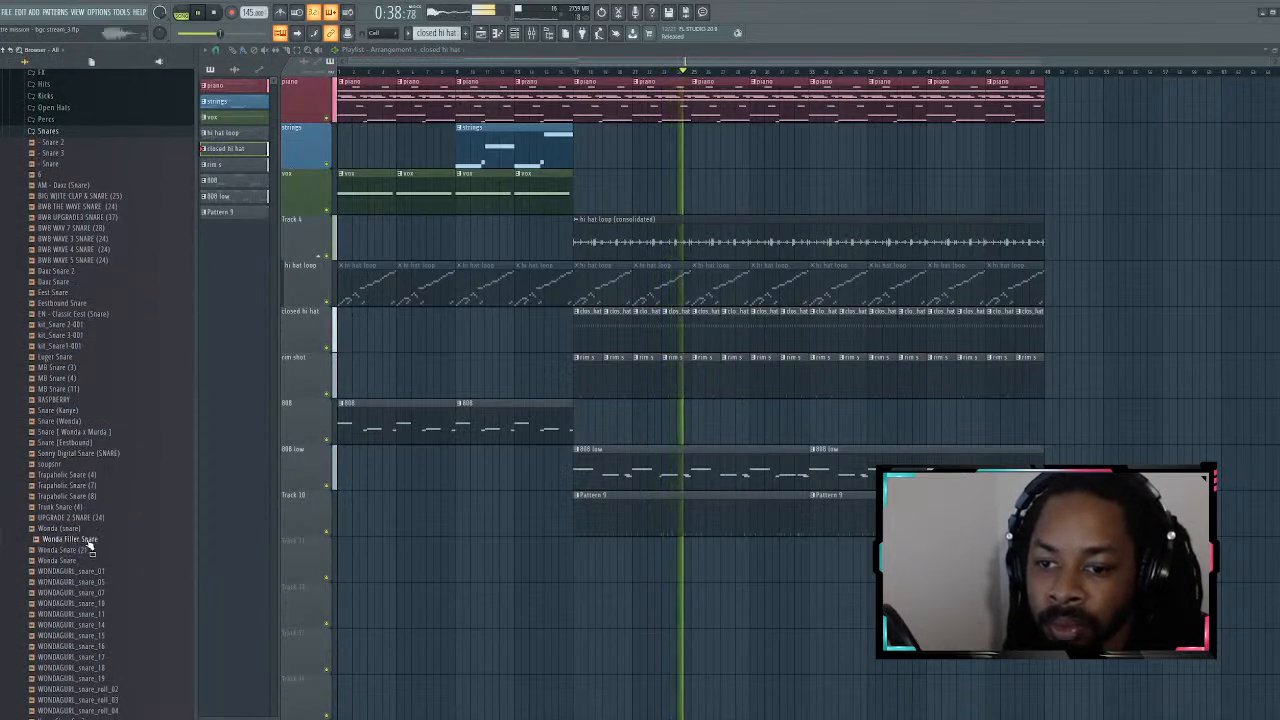
Step: Compare Wonda (snare), Wonda Snare, Trapaholic Snare (4) and Wonda Filter Snare over the playing beat
left_click(89, 532)
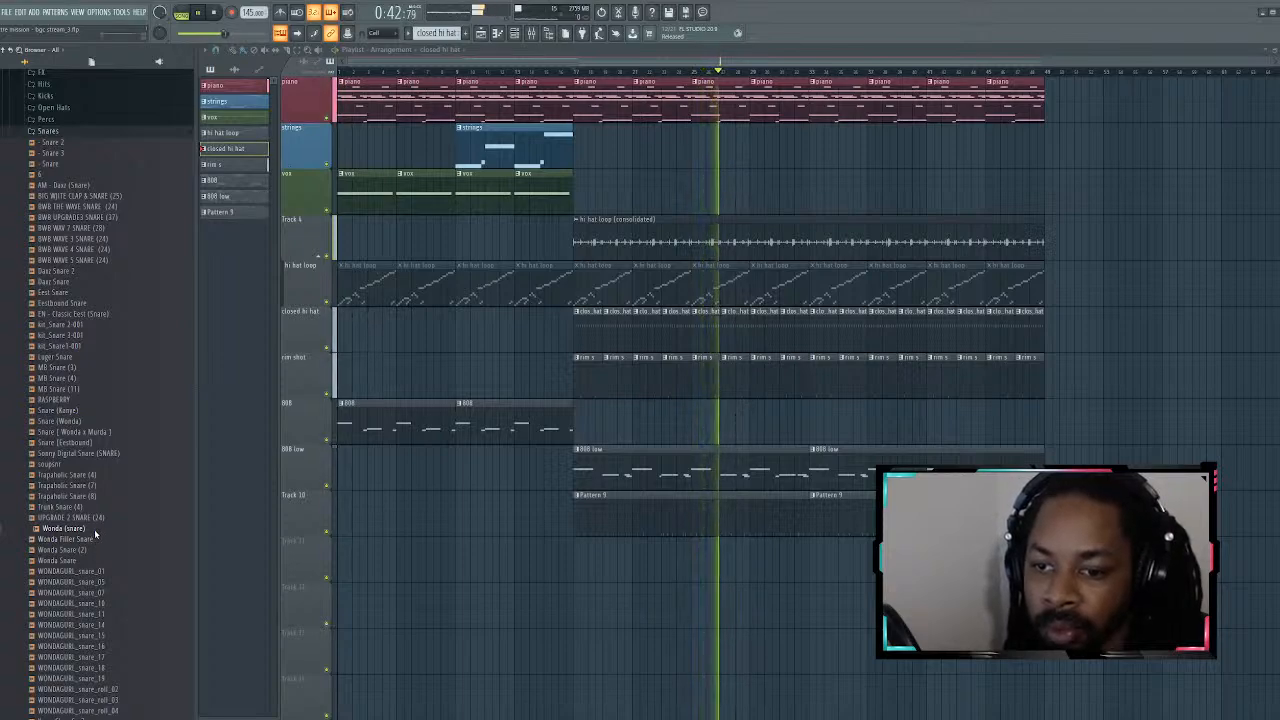
left_click(87, 562)
left_click(101, 530)
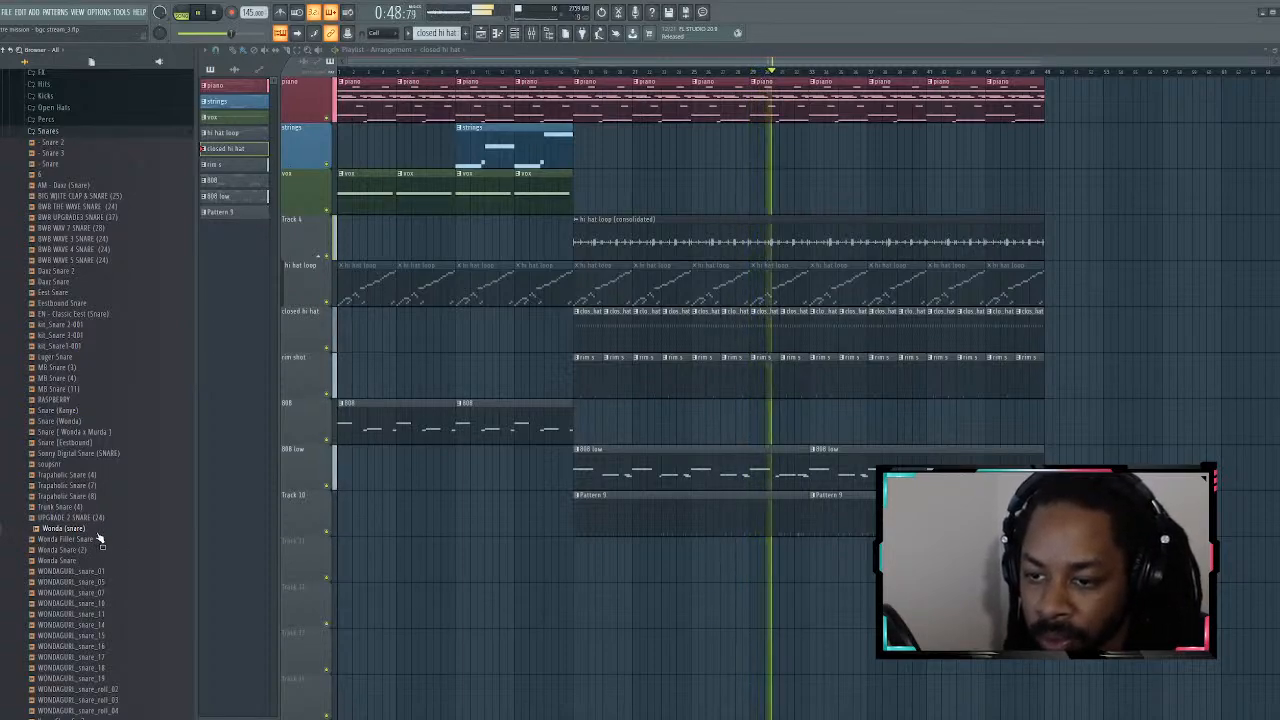
left_click(100, 540)
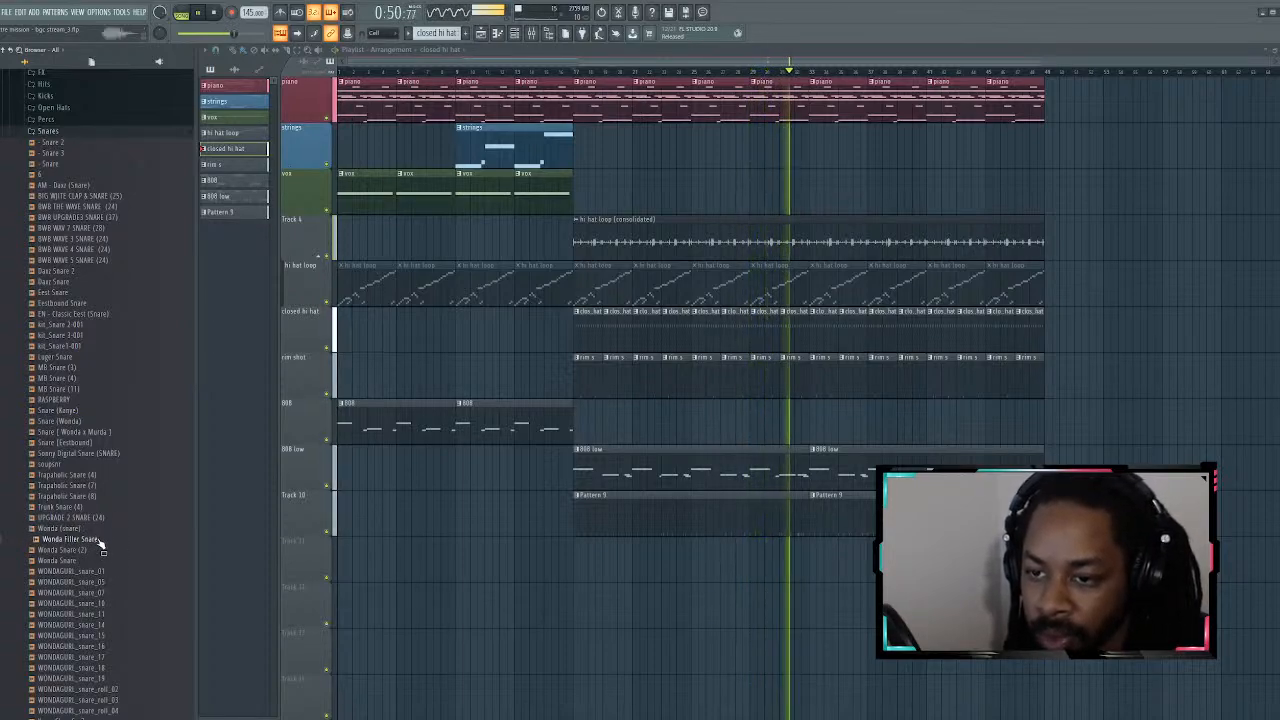
left_click(113, 476)
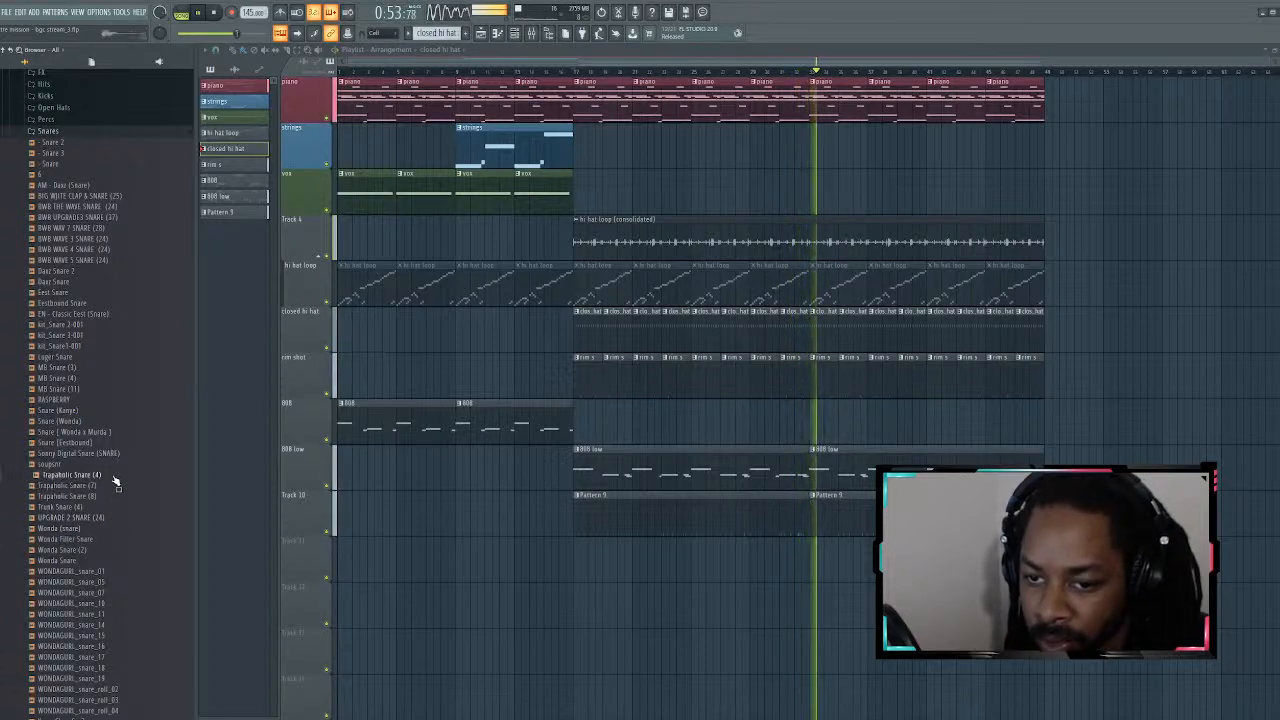
left_click(97, 540)
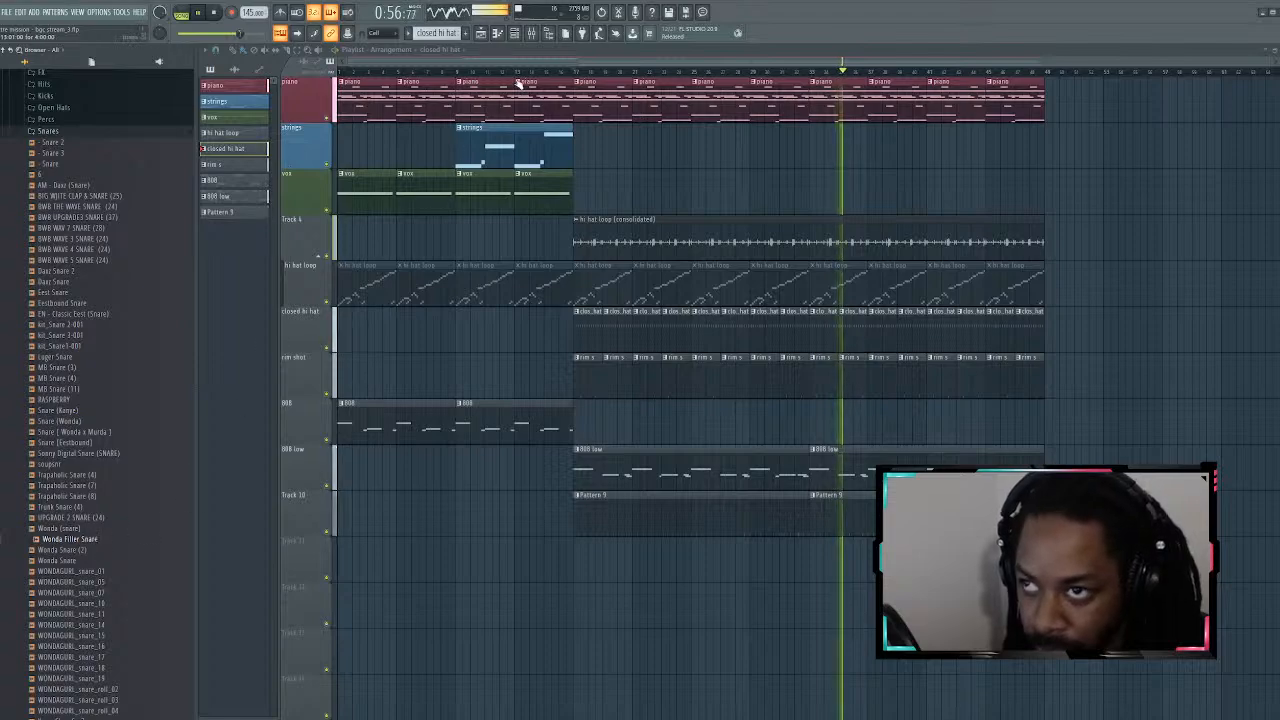
left_click(514, 33)
left_click(514, 33)
left_click(514, 33)
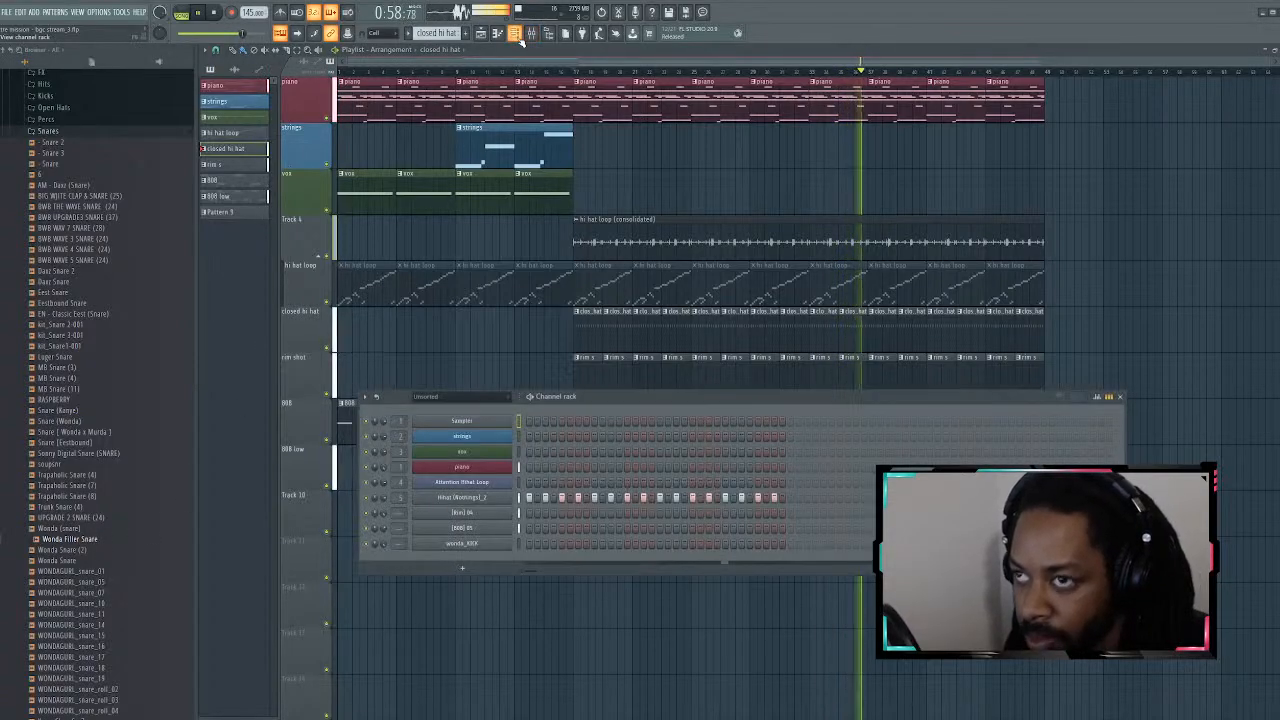
left_click(514, 33)
left_click(497, 33)
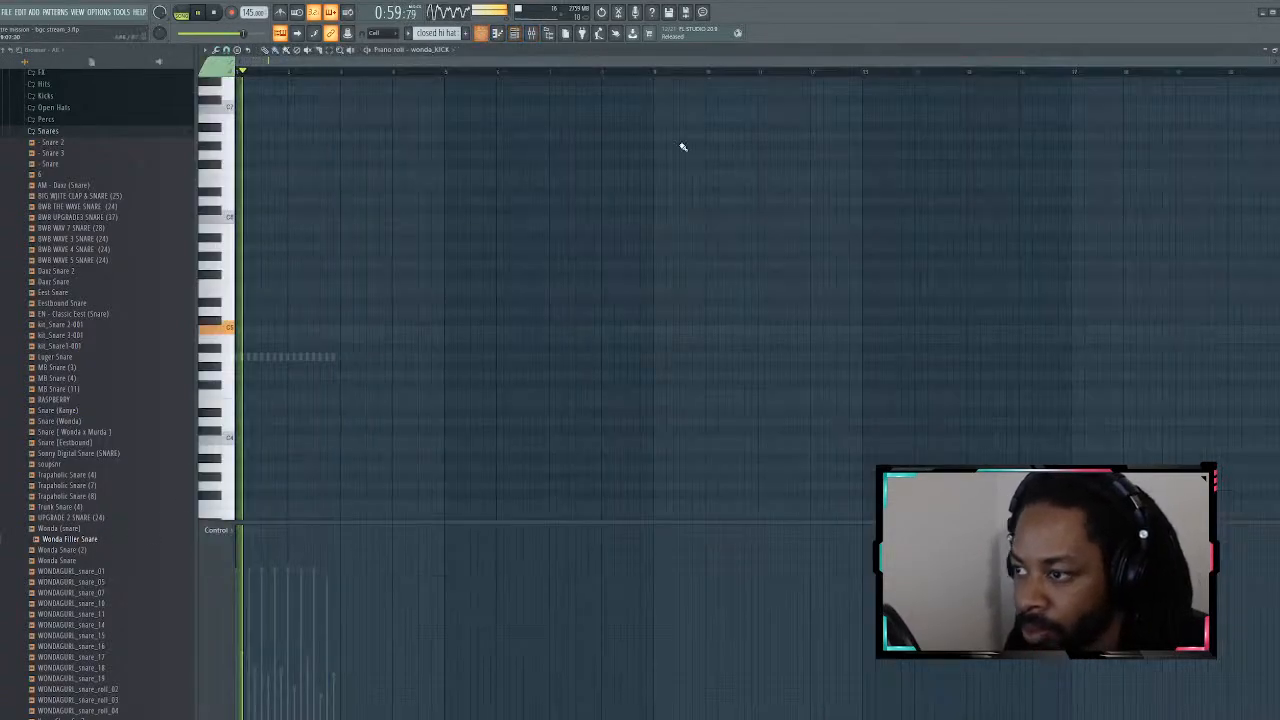
left_click(497, 33)
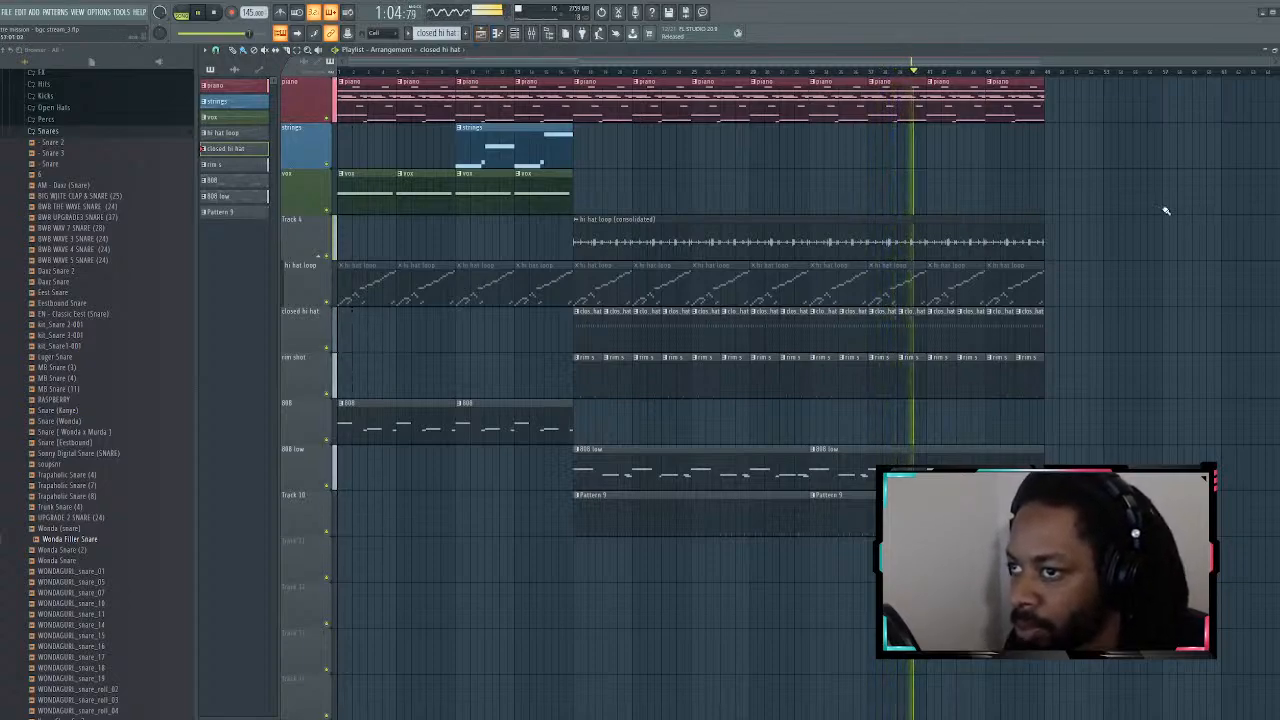
Step: Open the channel rack with all channels shown, move it below the playlist's used tracks and look over the arrangement
left_click(514, 33)
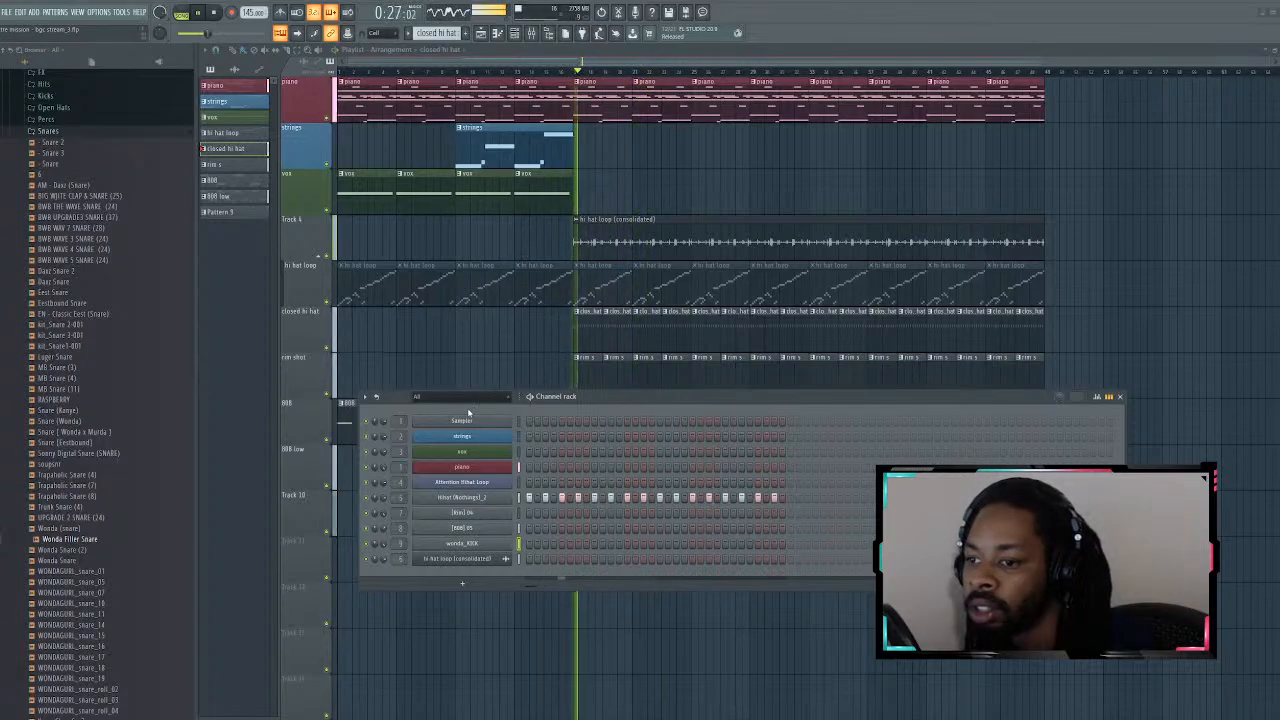
left_click_drag(398, 403, 406, 524)
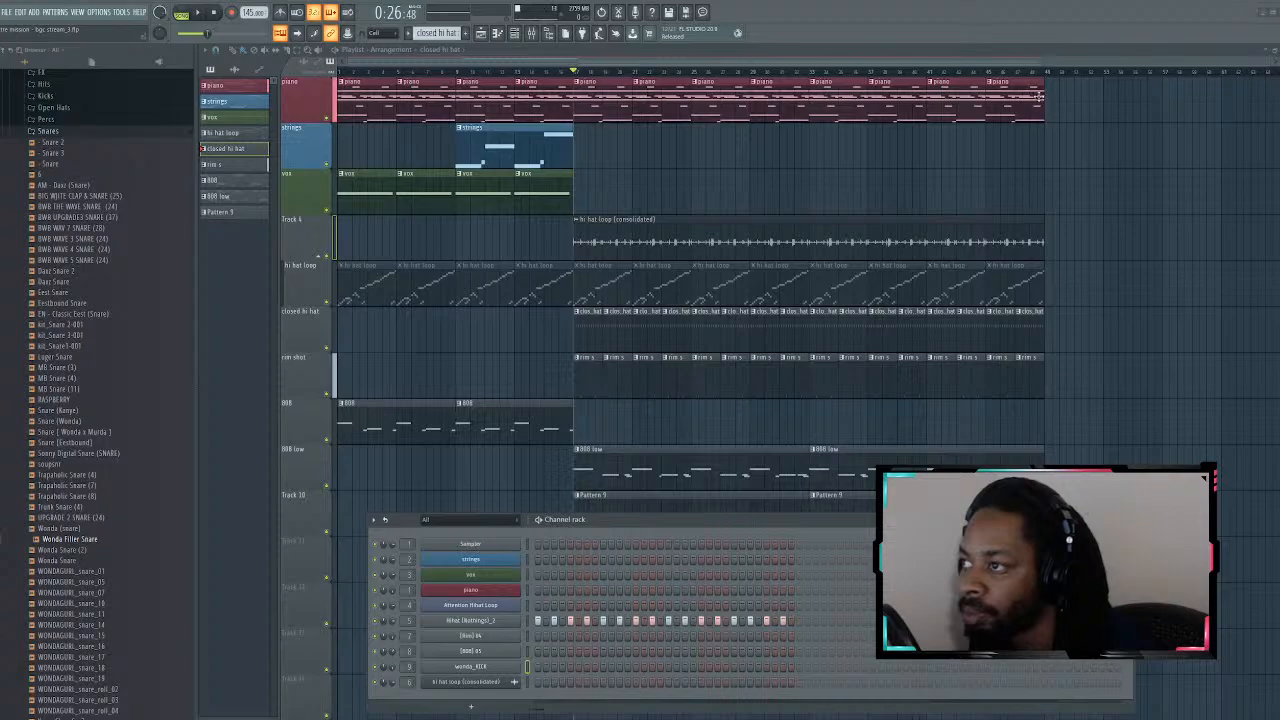
scroll(785, 203, "down", 8)
scroll(785, 203, "up", 7)
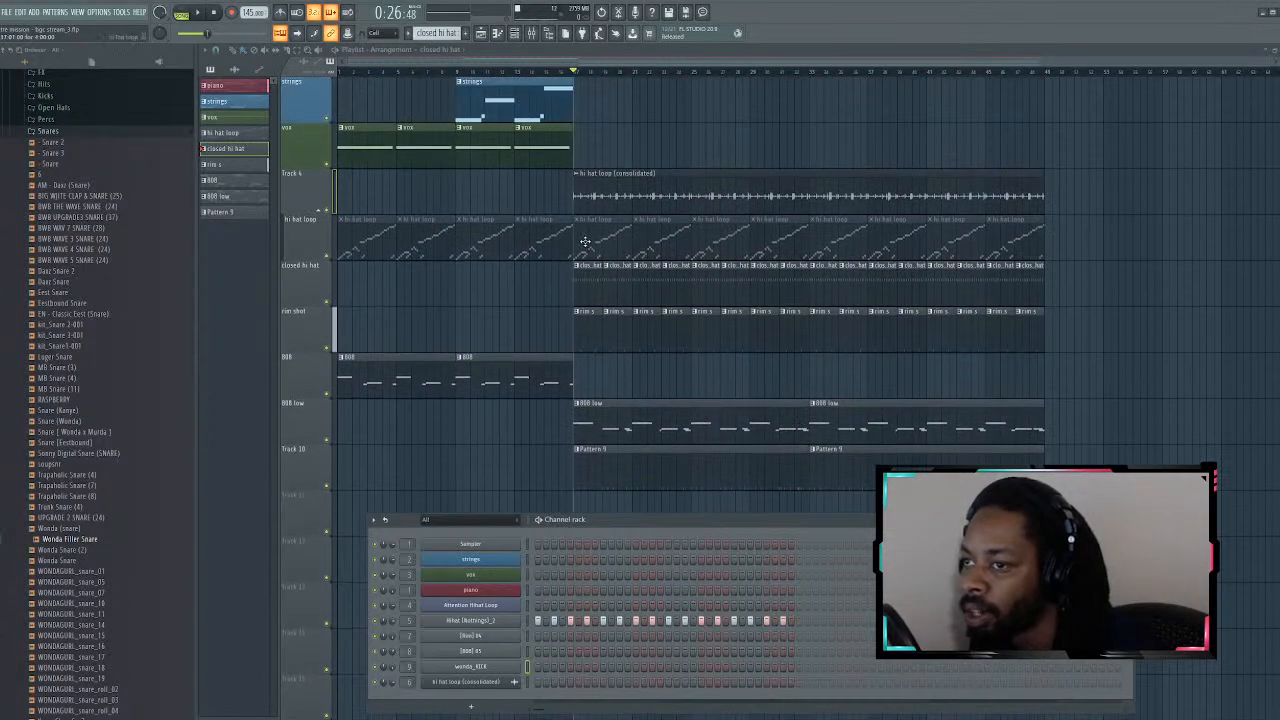
Step: Play the arrangement from bar 17, move the channel rack up over the middle of the playlist and add an FM8 instrument channel
scroll(585, 241, "down", 2)
scroll(594, 238, "up", 3)
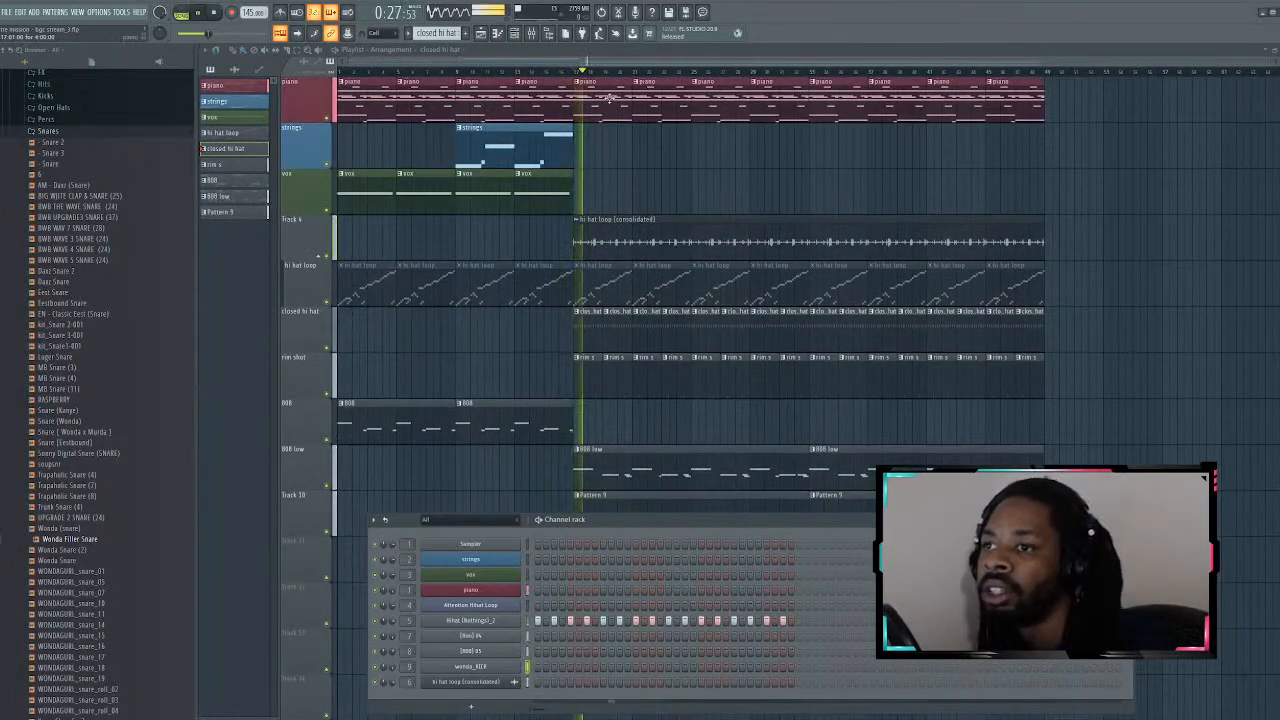
left_click_drag(629, 530, 683, 267)
left_click(522, 36)
left_click(522, 36)
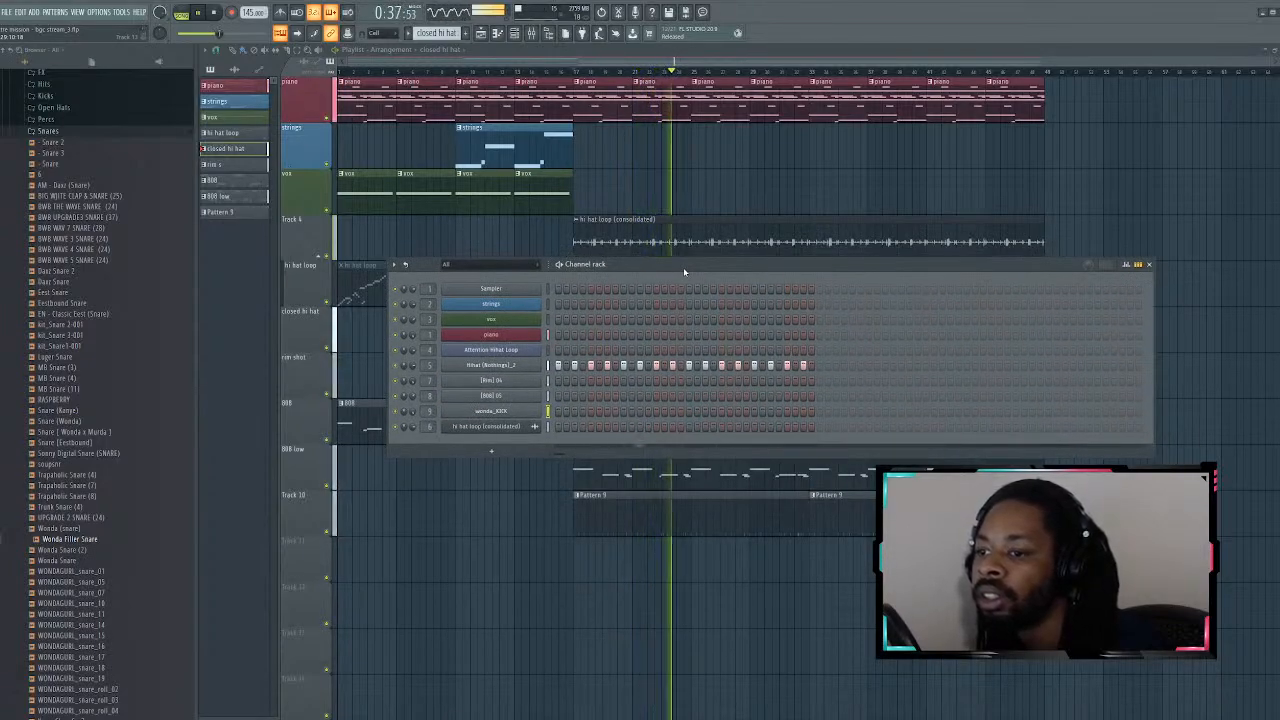
left_click(534, 433)
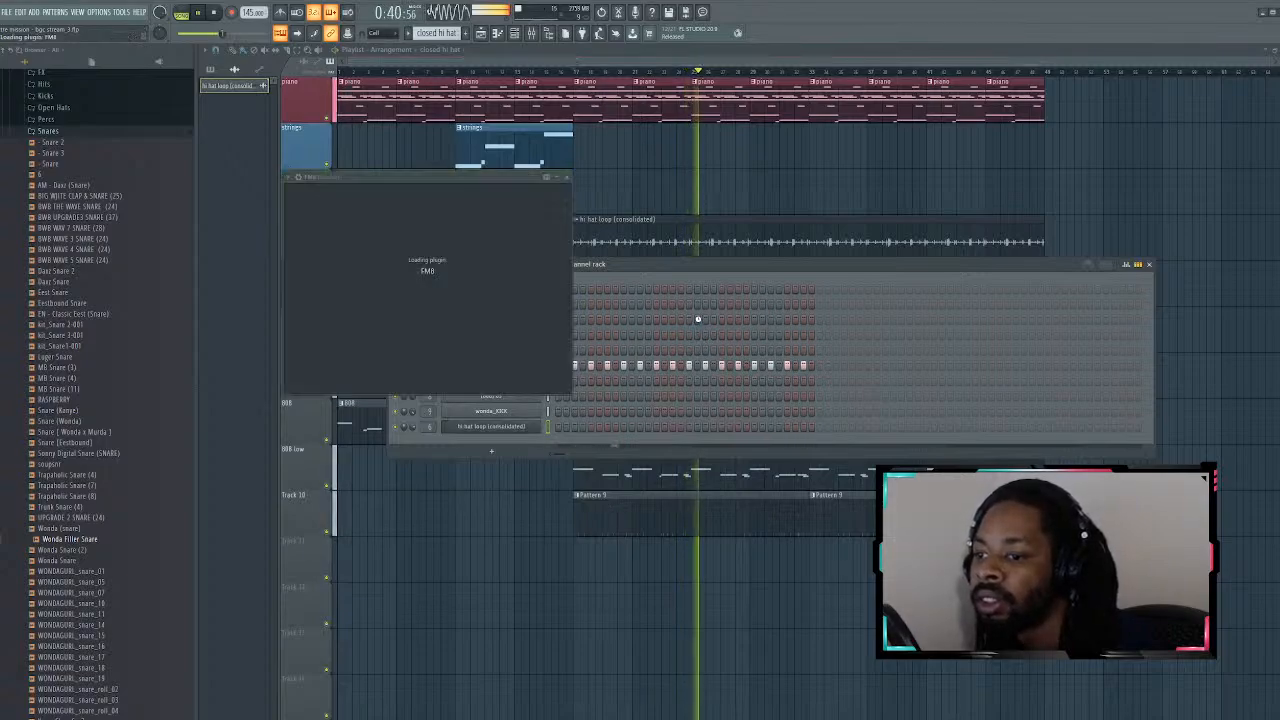
Step: Copy the piano notes into the FM8 channel of a new empty pattern and play that pattern
left_click(818, 273)
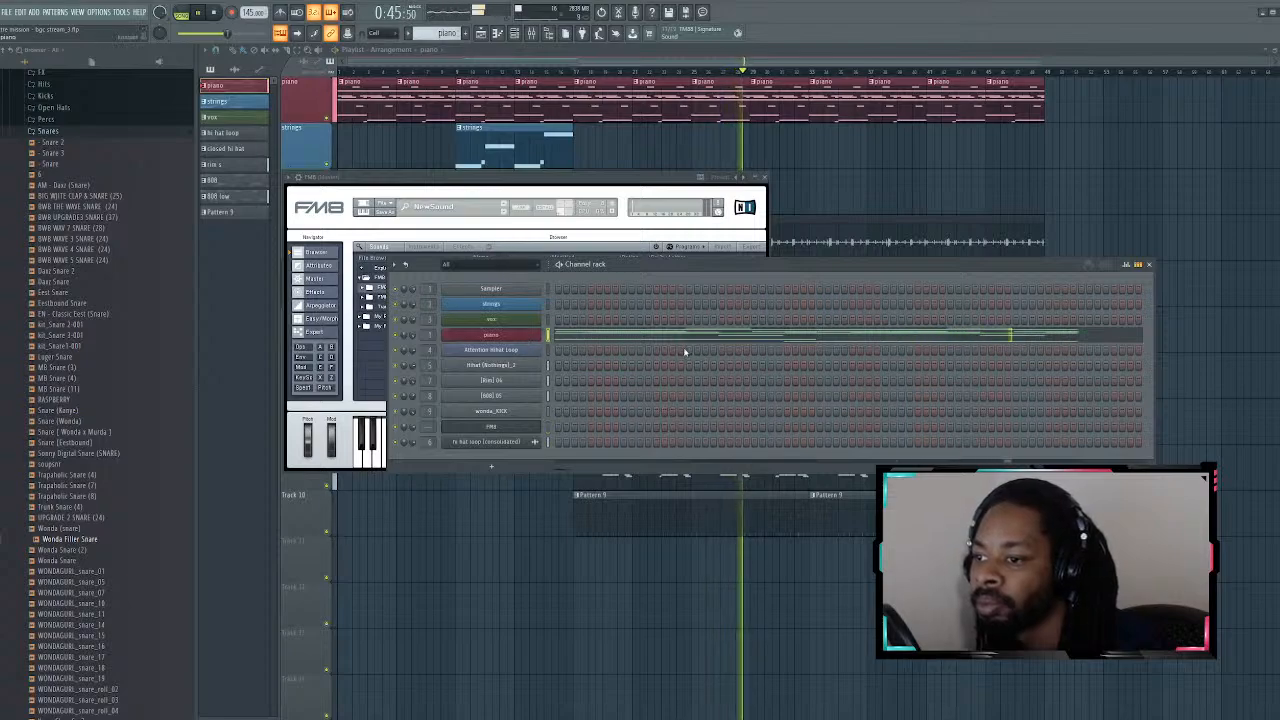
left_click(222, 212)
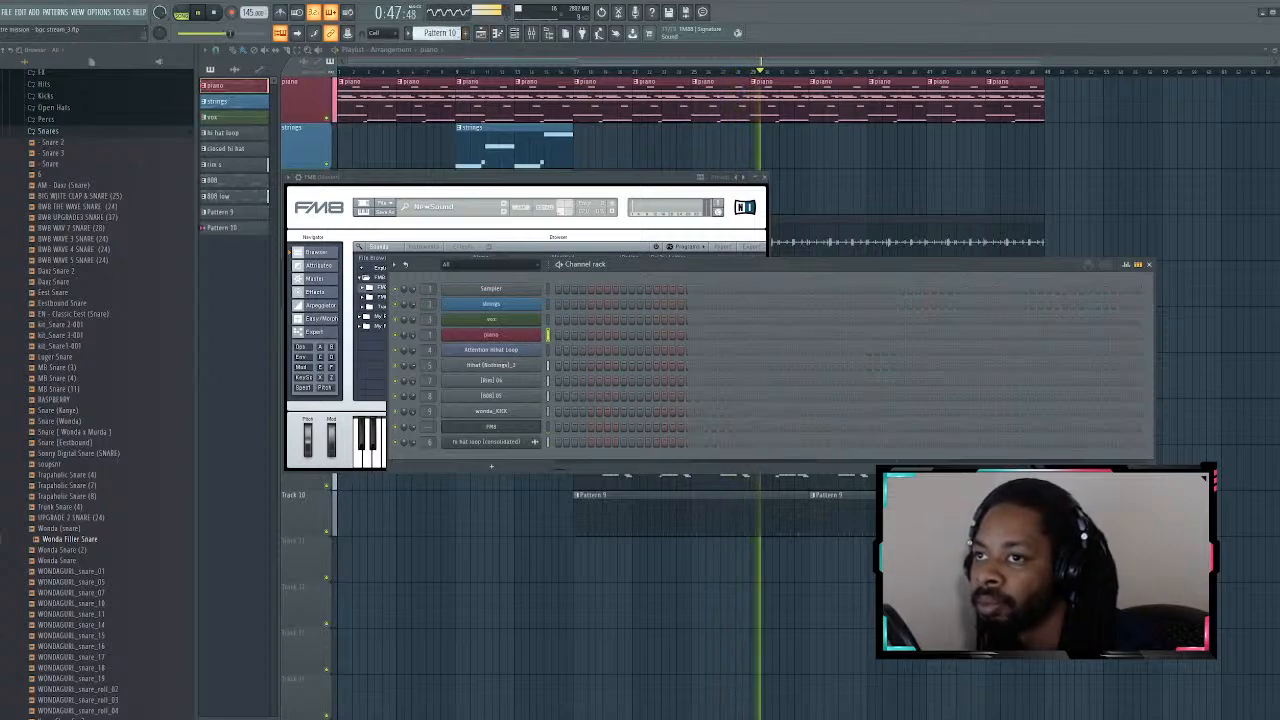
key("F4")
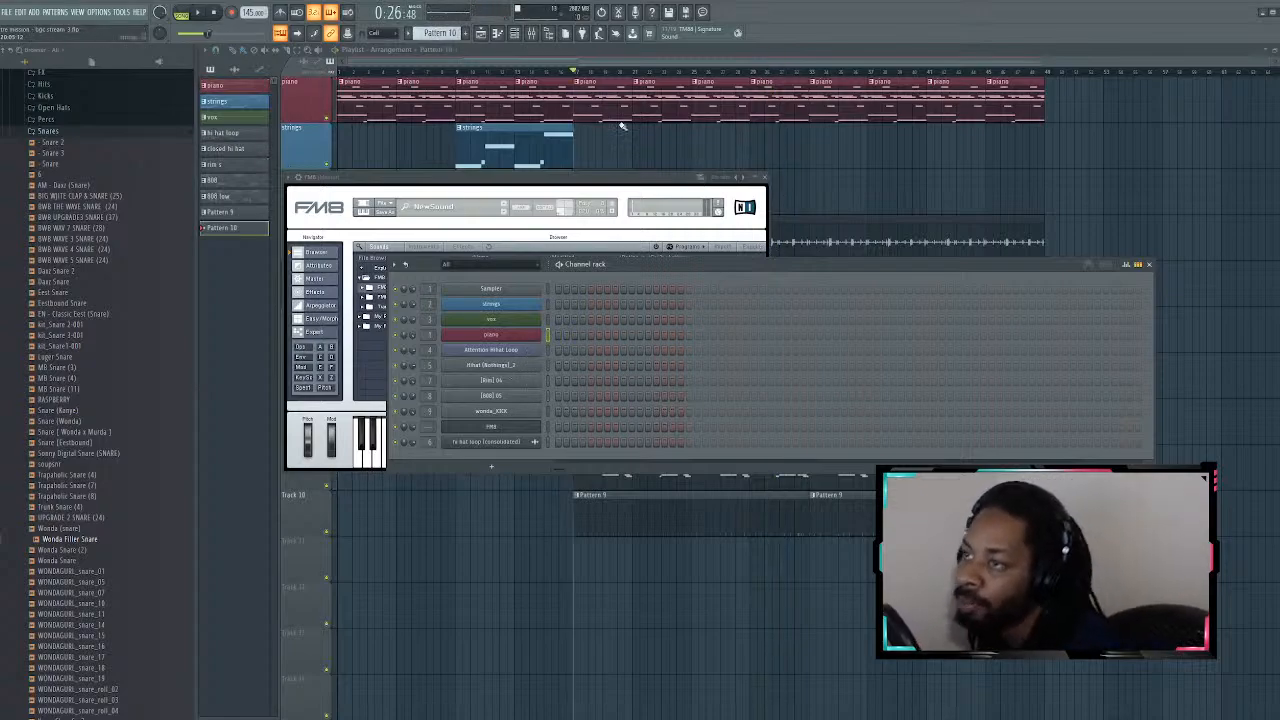
left_click(517, 33)
left_click(517, 33)
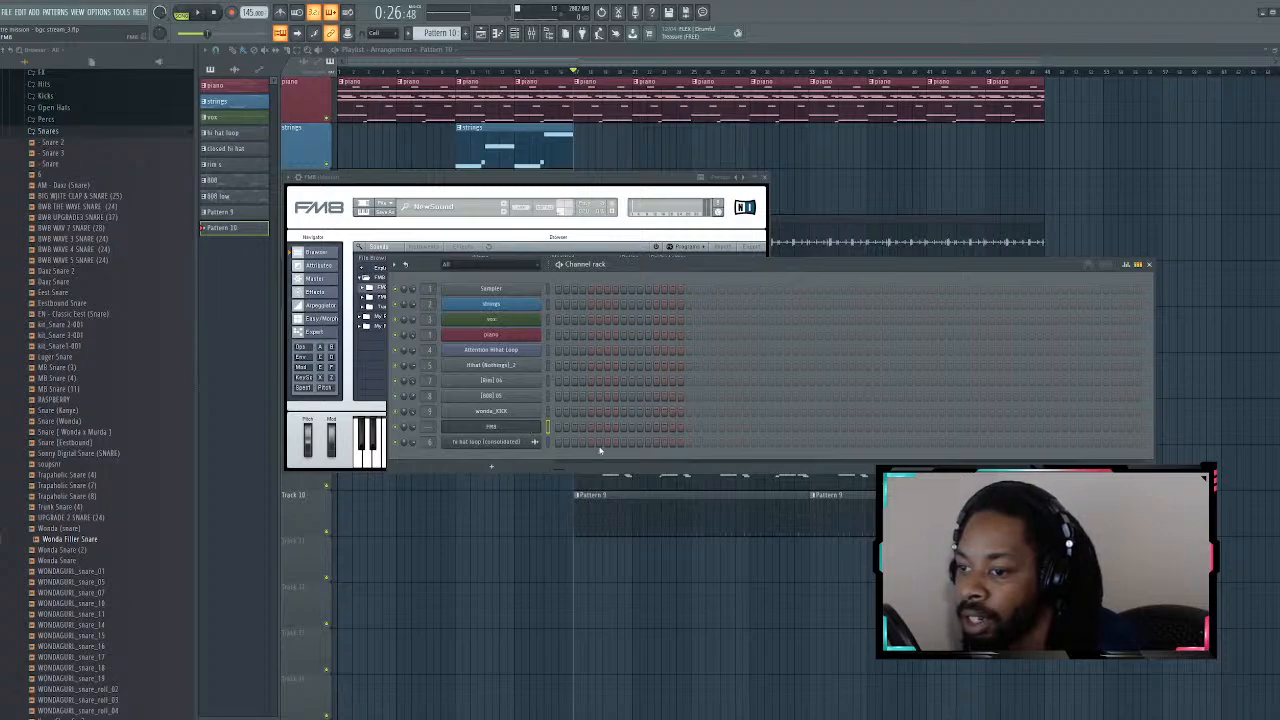
left_click(515, 430)
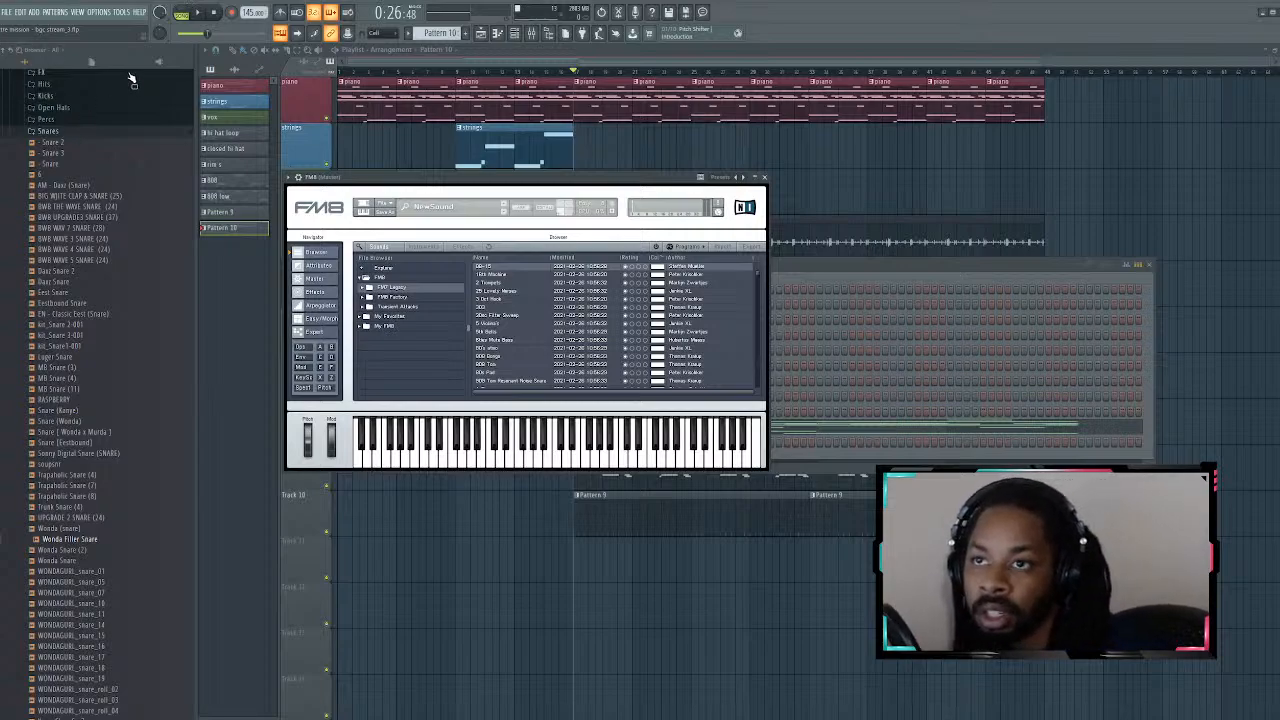
left_click(827, 268)
key("space")
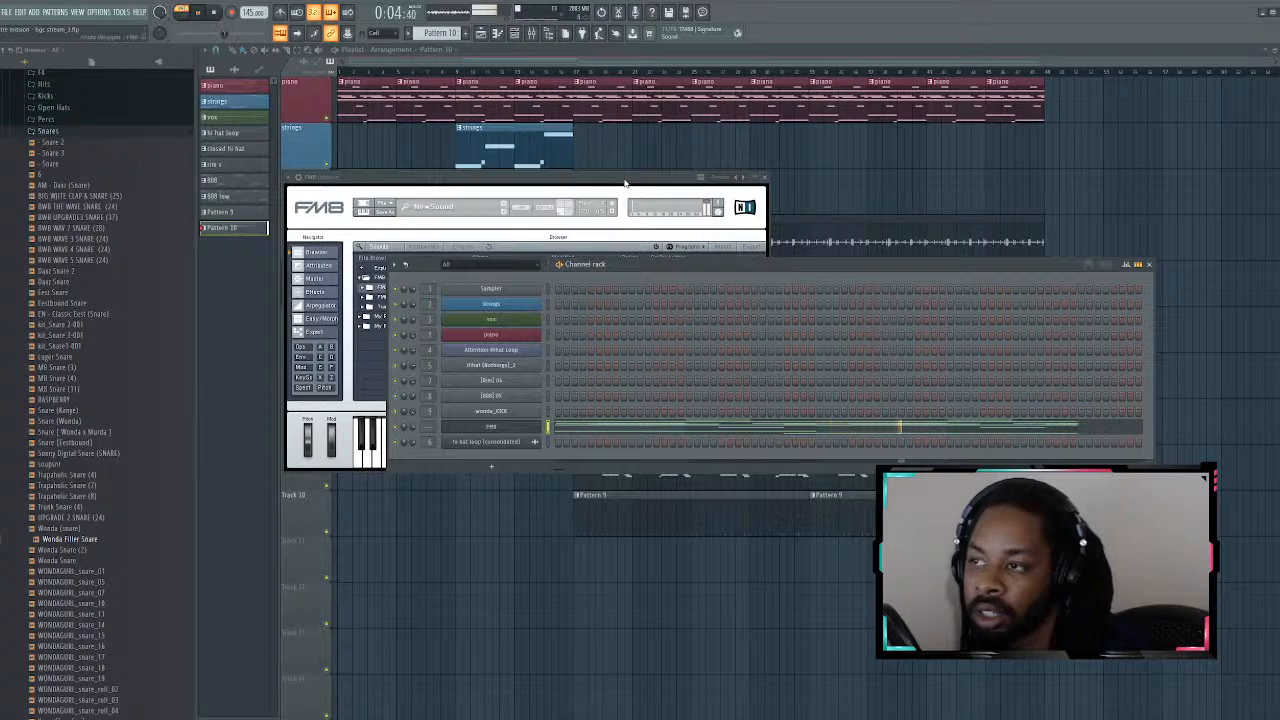
Step: Open the FM8 notes in the piano roll and shorten the first long high note to one beat
left_click(750, 419)
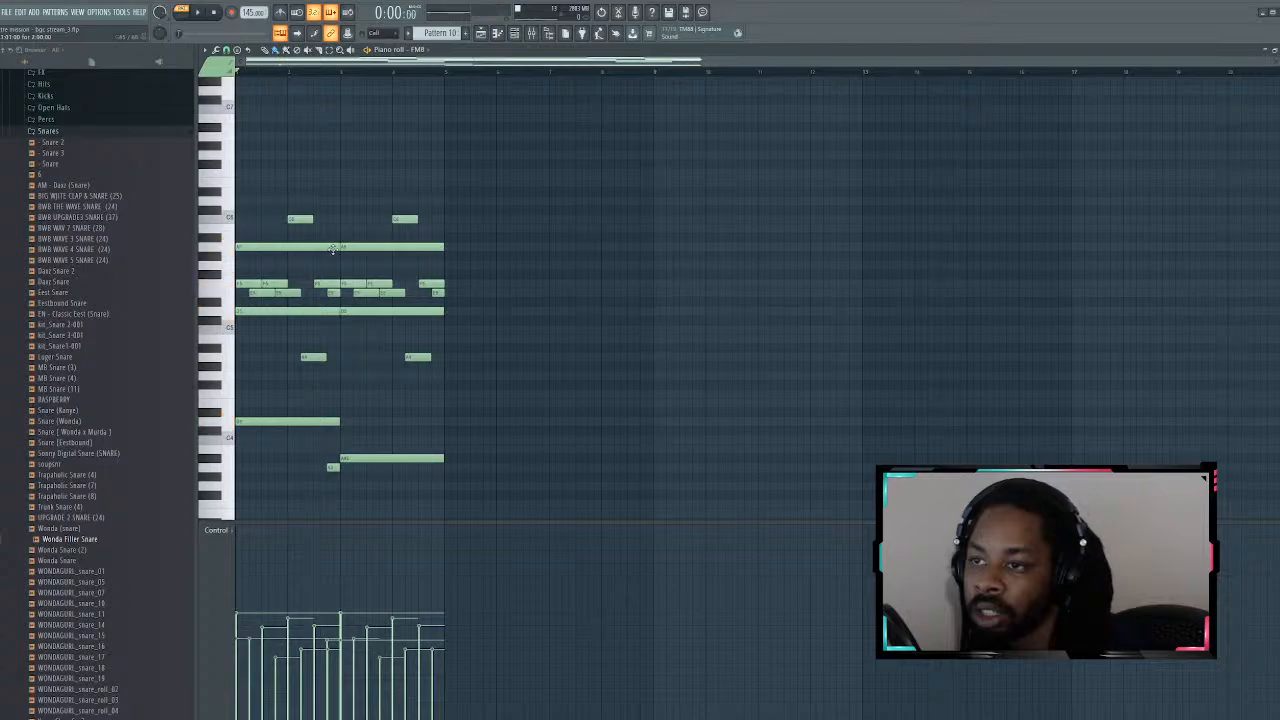
left_click_drag(333, 247, 248, 249)
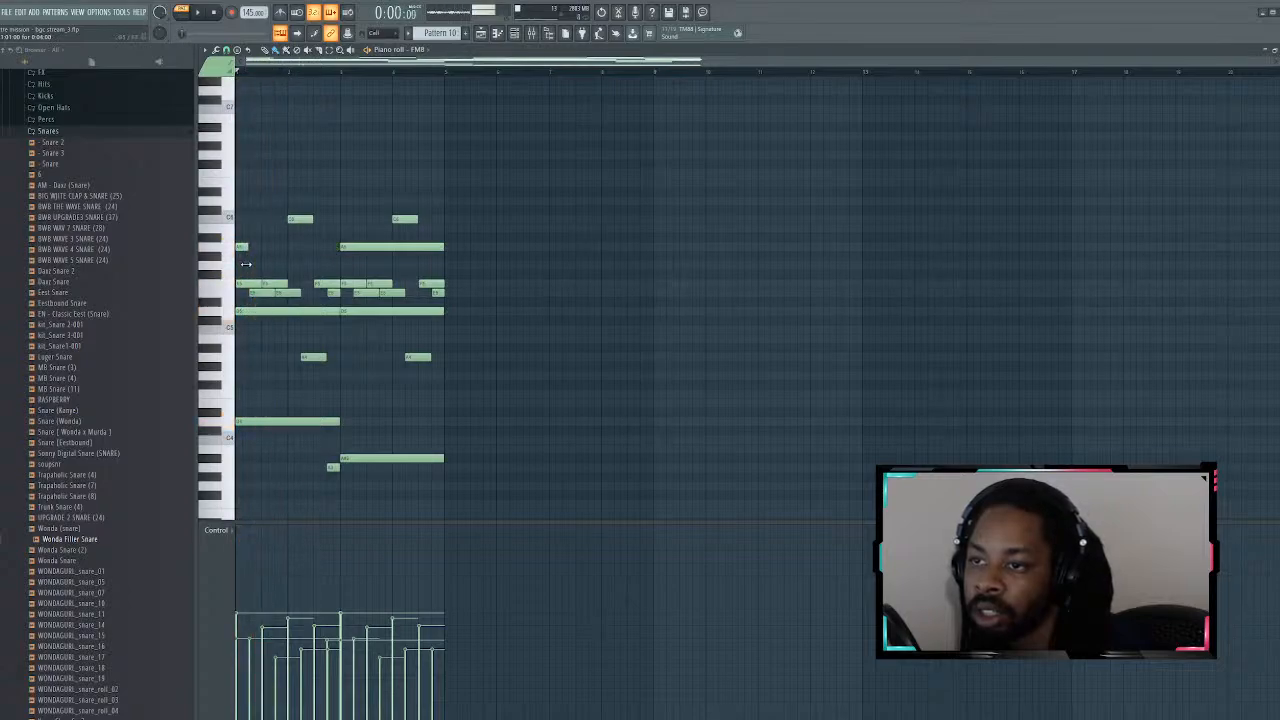
right_click(241, 248)
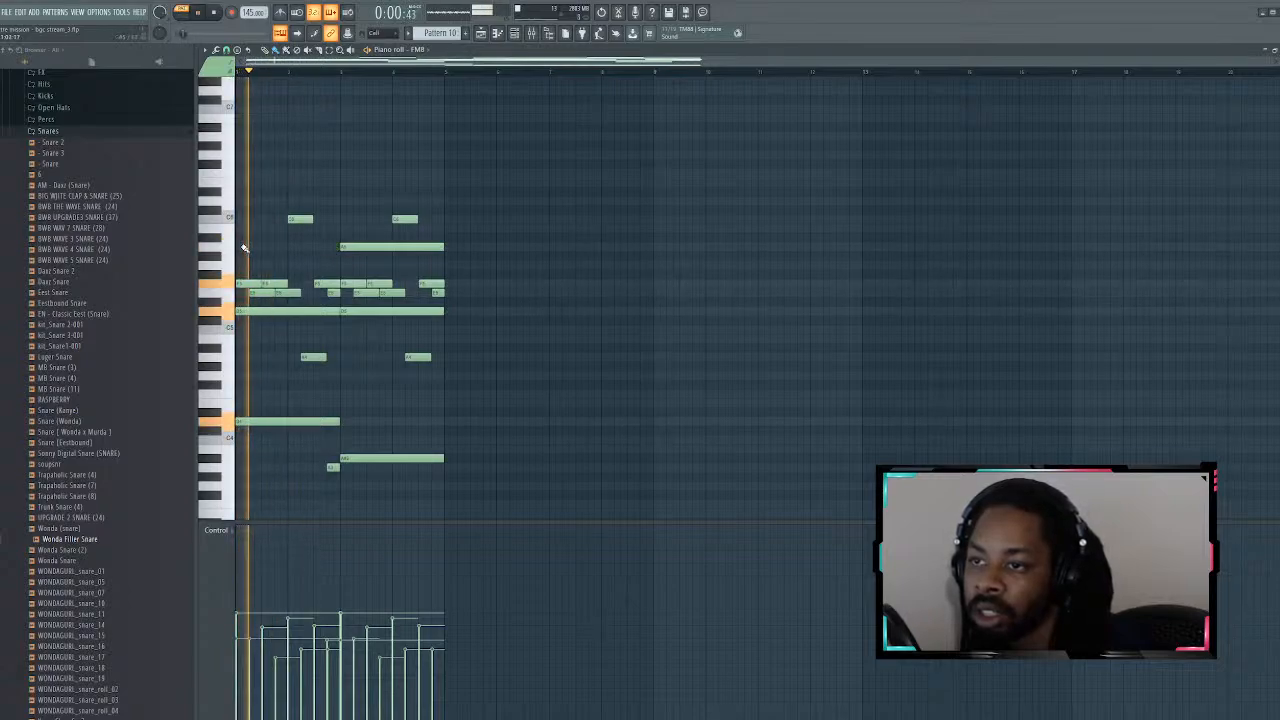
left_click(243, 248)
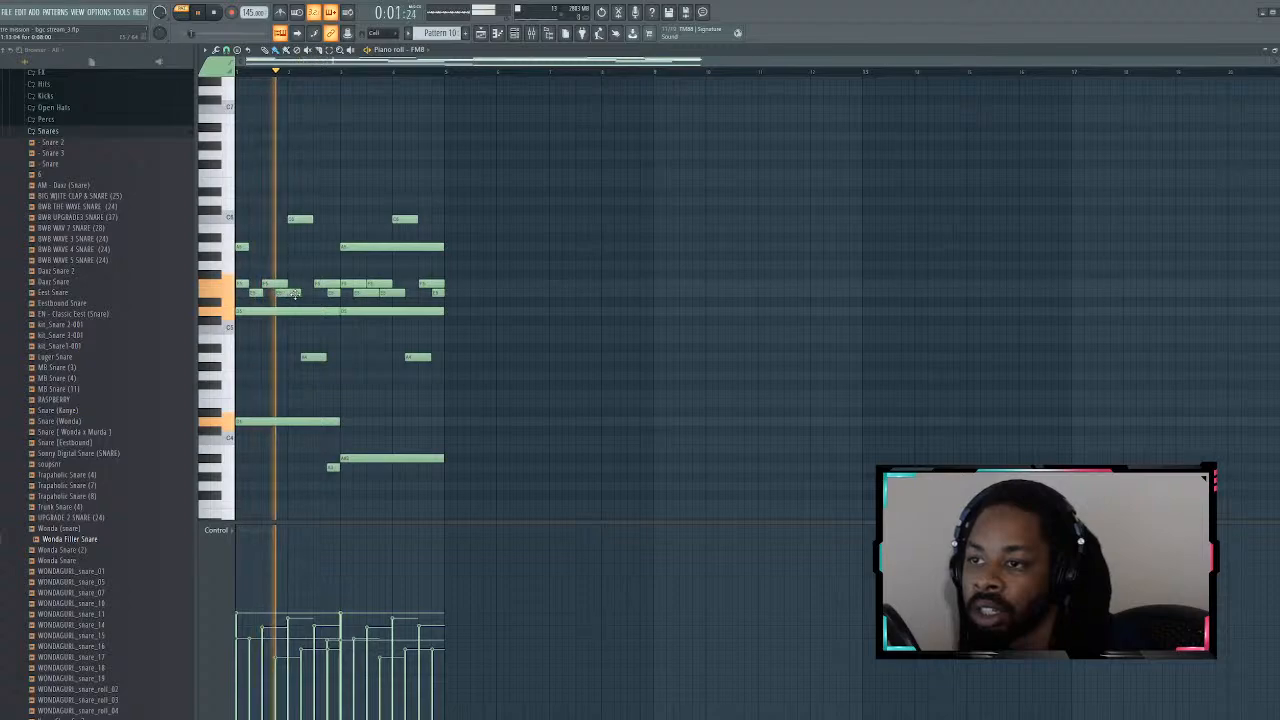
Step: Shorten the overlapping two-beat notes of the middle melody to one beat each, replaying the pattern to check them
key("space")
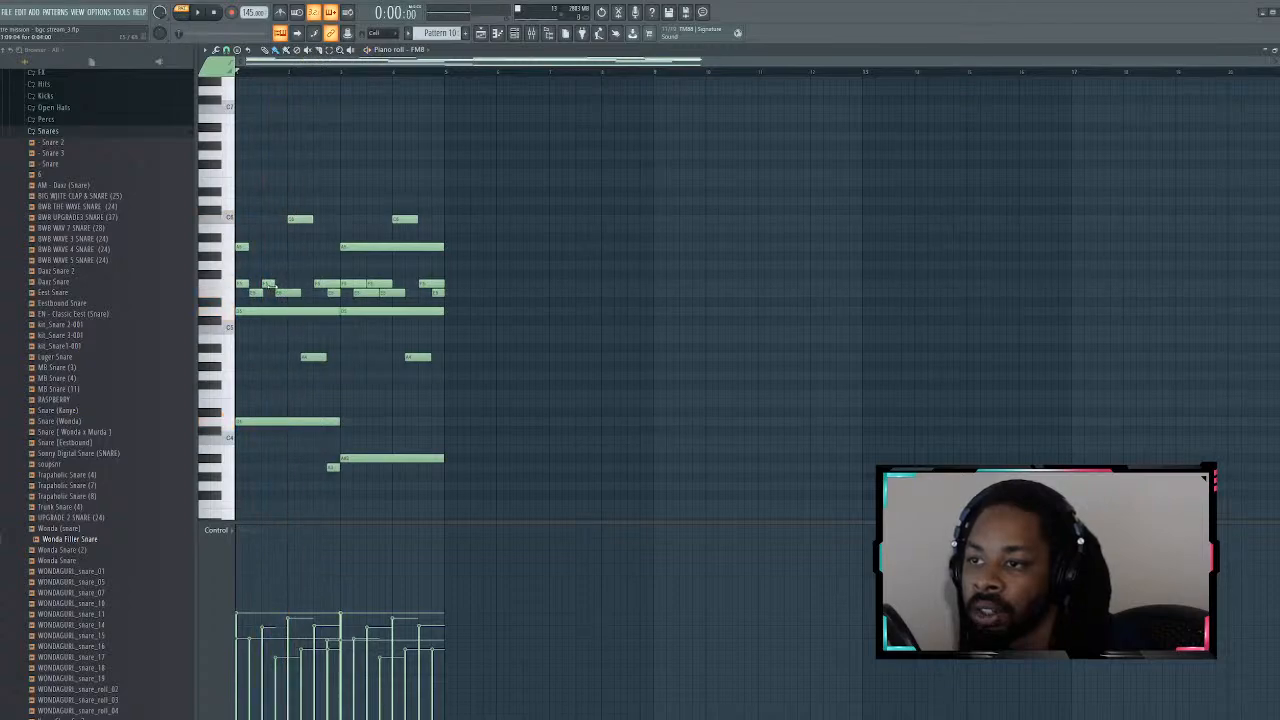
key("space")
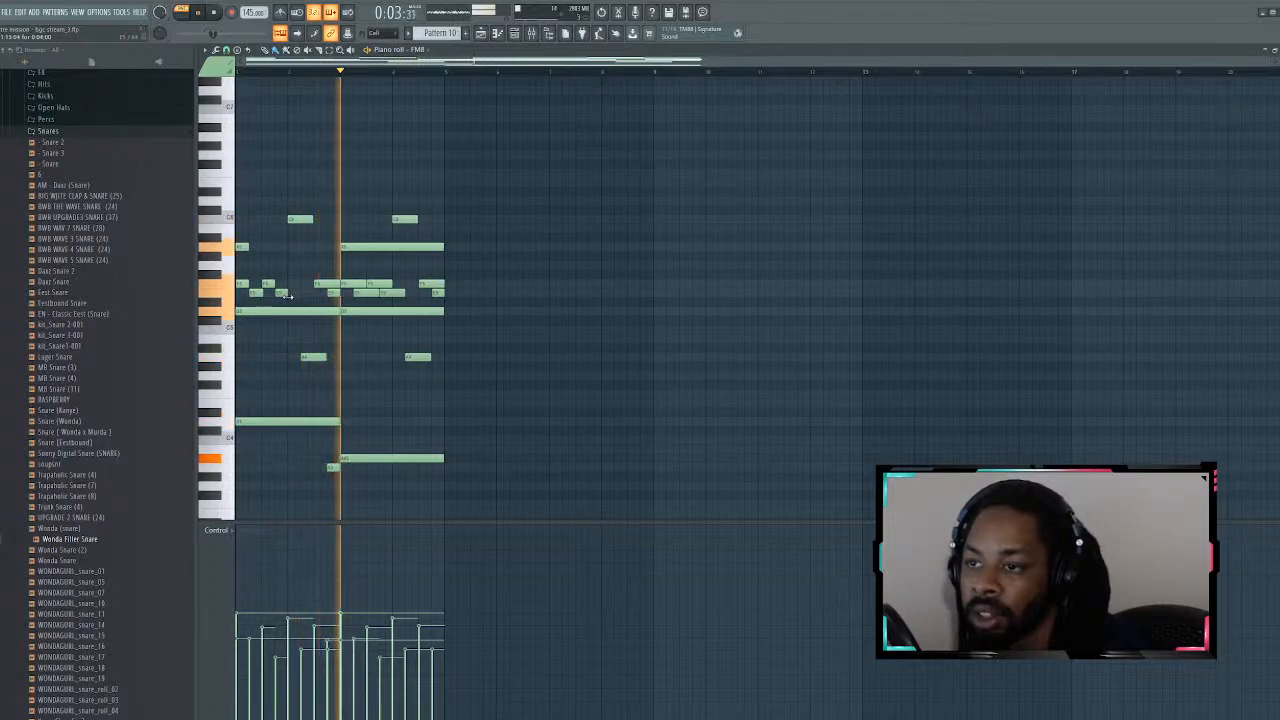
key("space")
key("space")
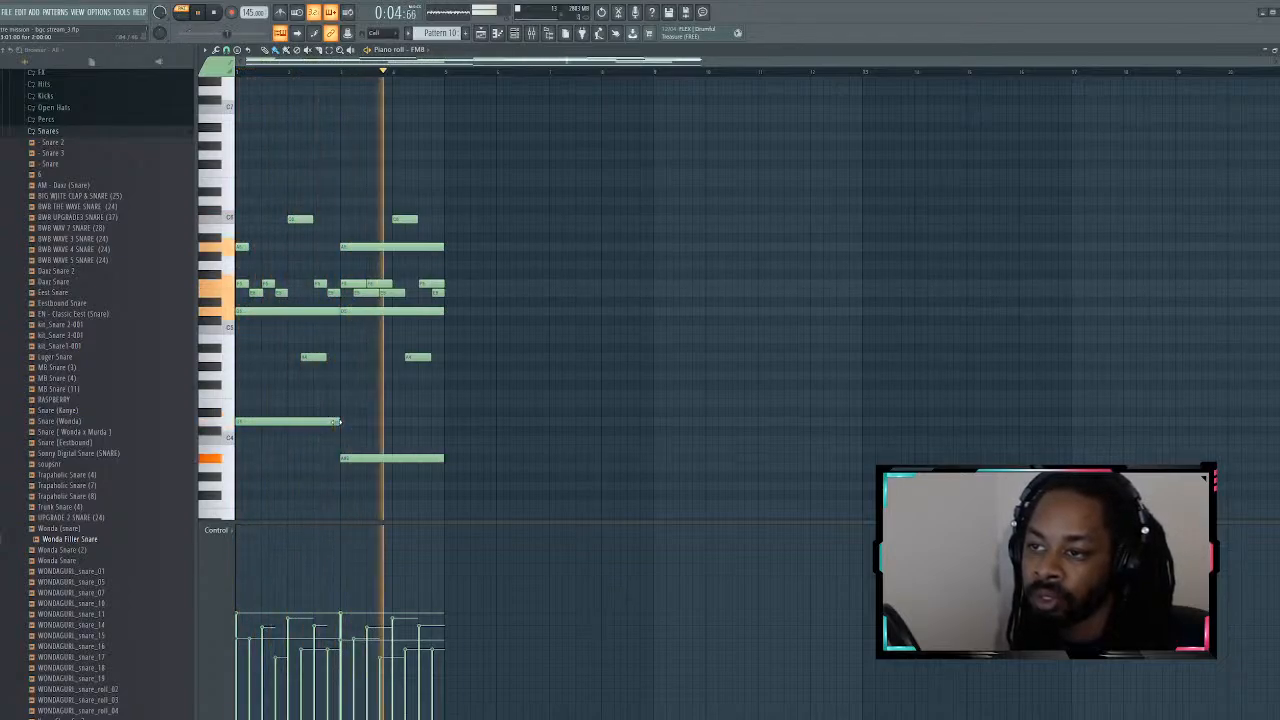
key("space")
key("space")
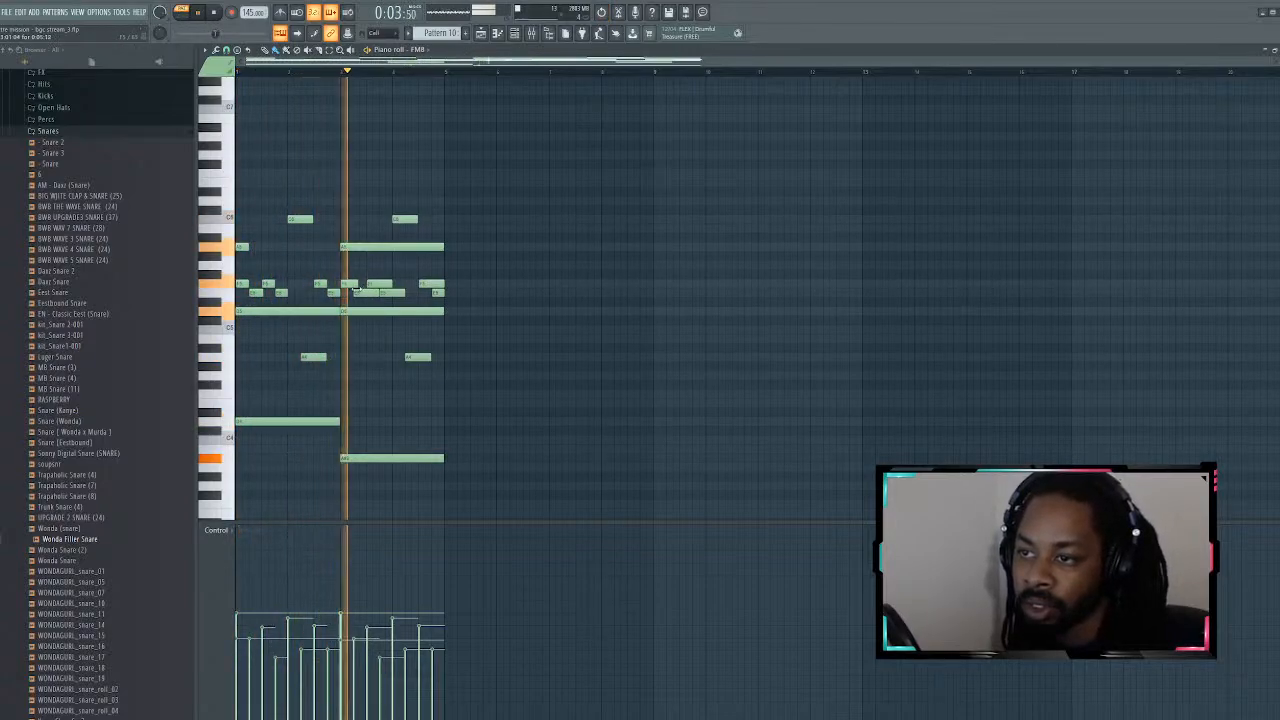
key("space")
key("space")
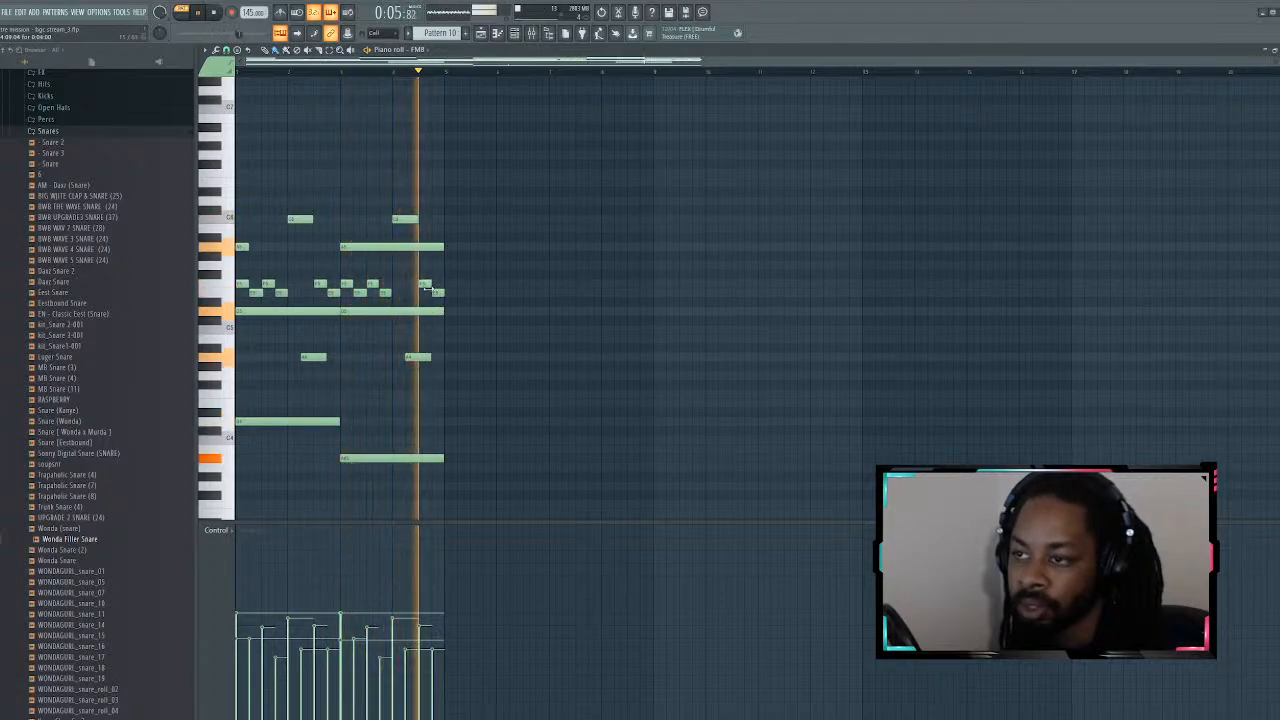
Step: Trim the second long high note, set both long high notes to one bar each and stop playback
left_click_drag(442, 247, 357, 248)
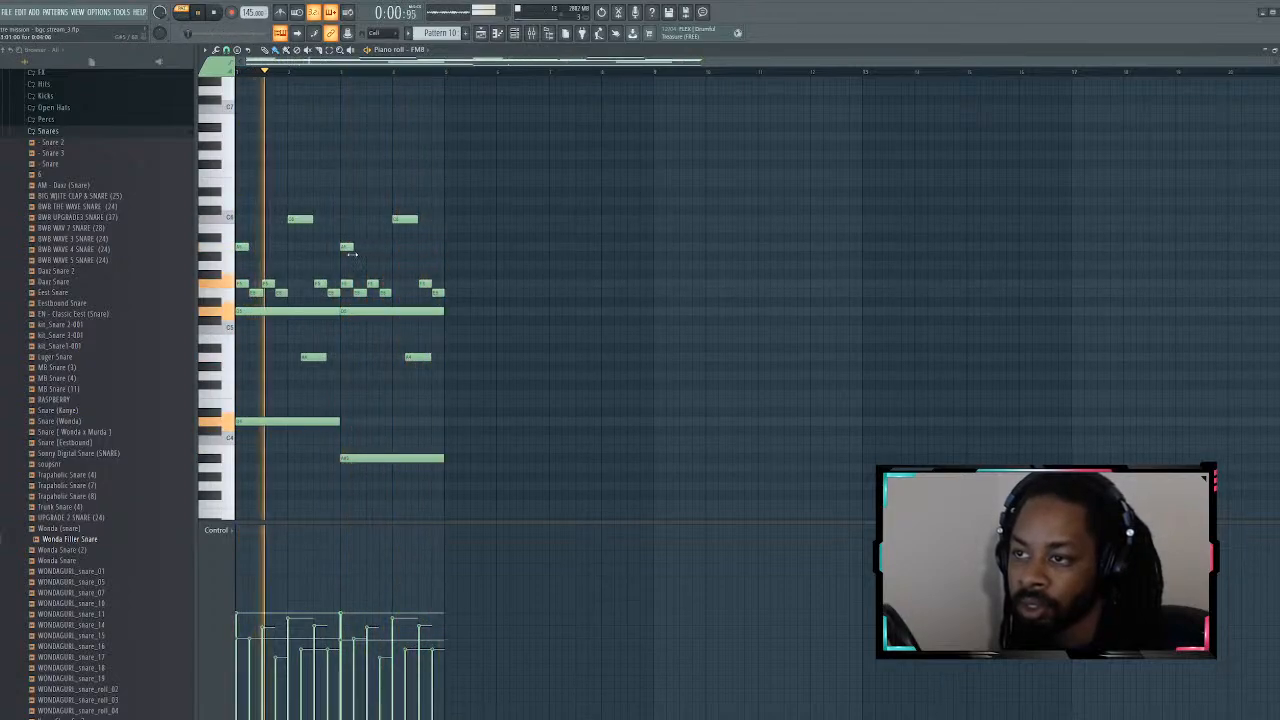
left_click_drag(249, 248, 286, 251)
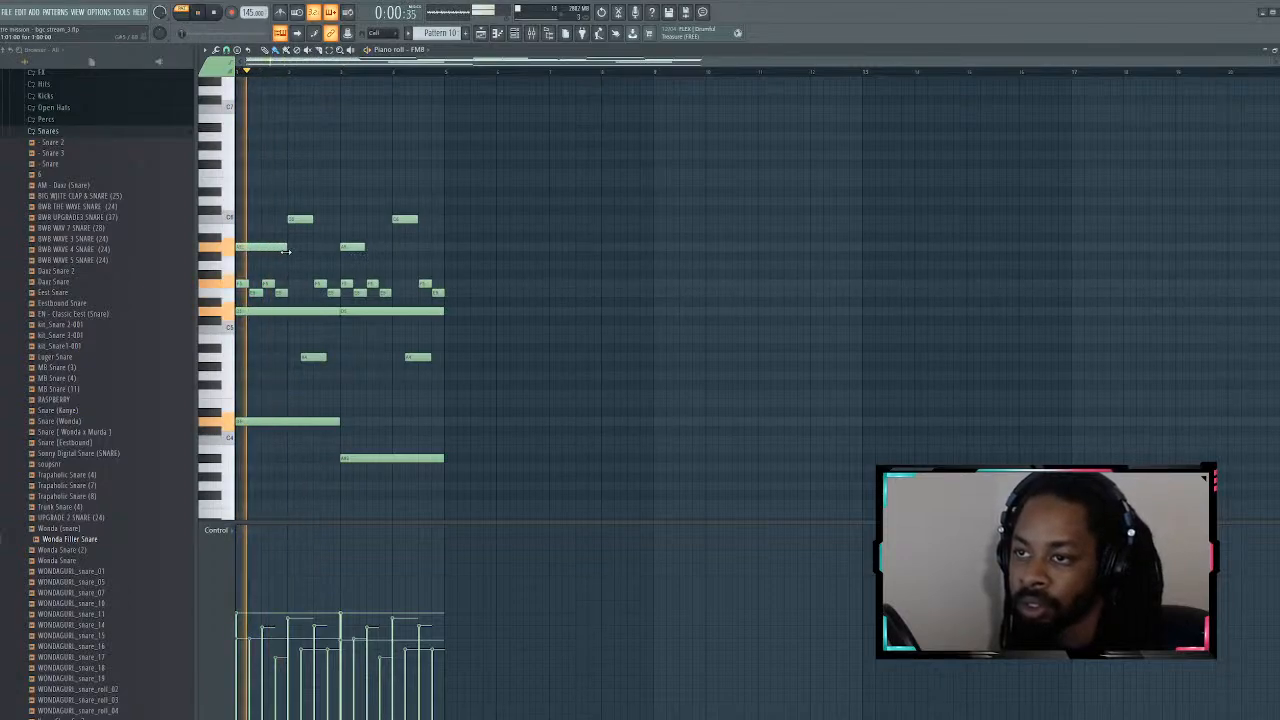
left_click_drag(366, 249, 393, 252)
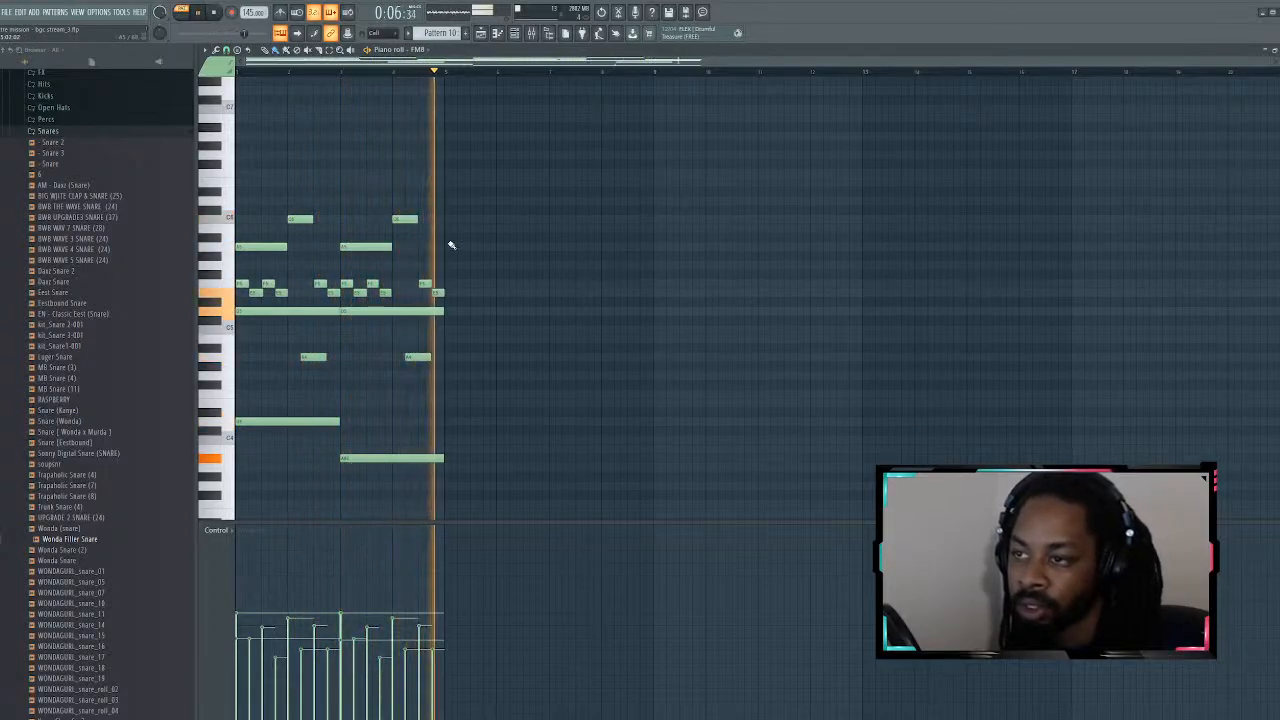
key("space")
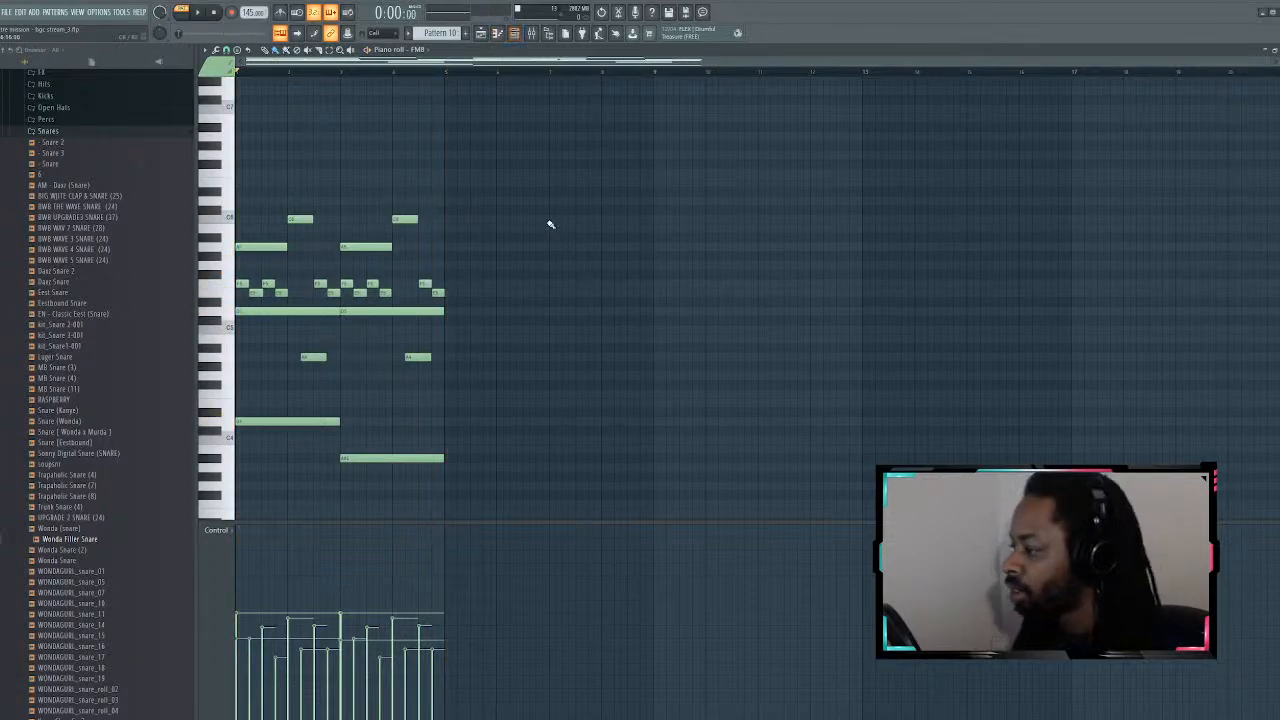
Step: Try the whole FM8 part one octave higher during playback and move it back down
scroll(550, 224, "down", 3)
key("space")
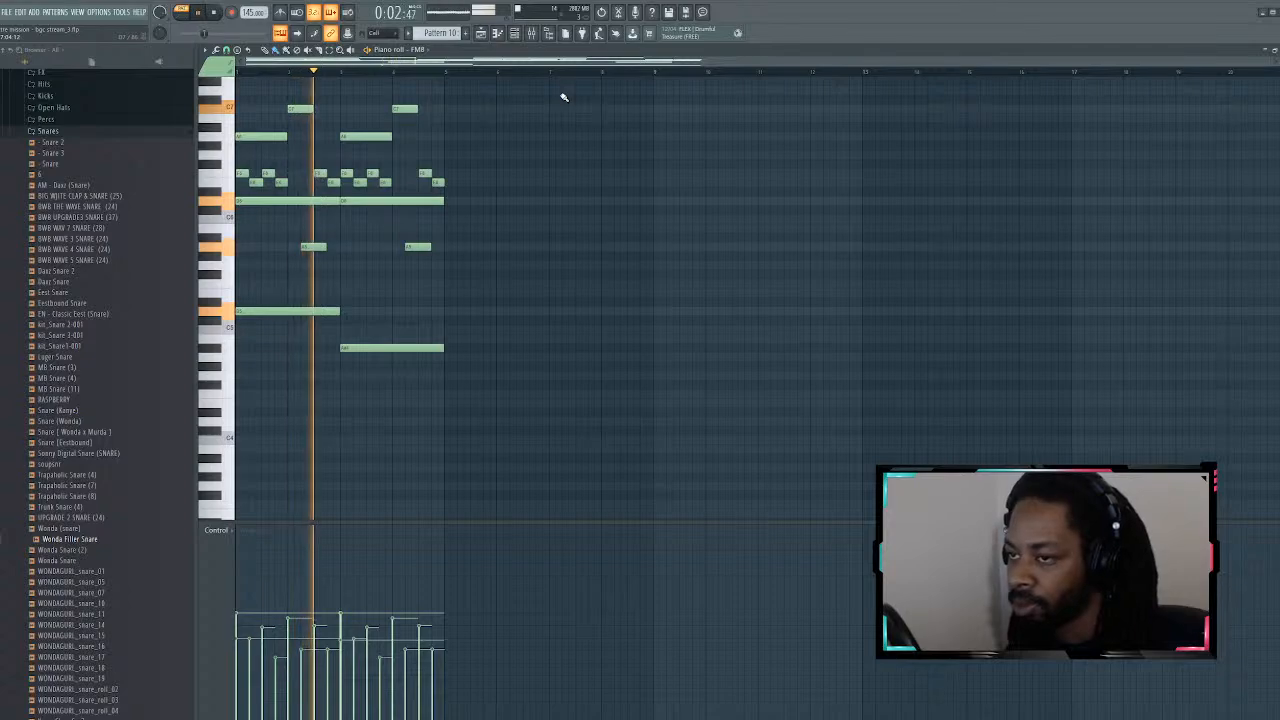
scroll(560, 97, "up", 4)
key("space")
key("space")
Step: Open FM8 from the channel rack, look through its Arpeggiator and Easy/Morph pages and close it
key("F6")
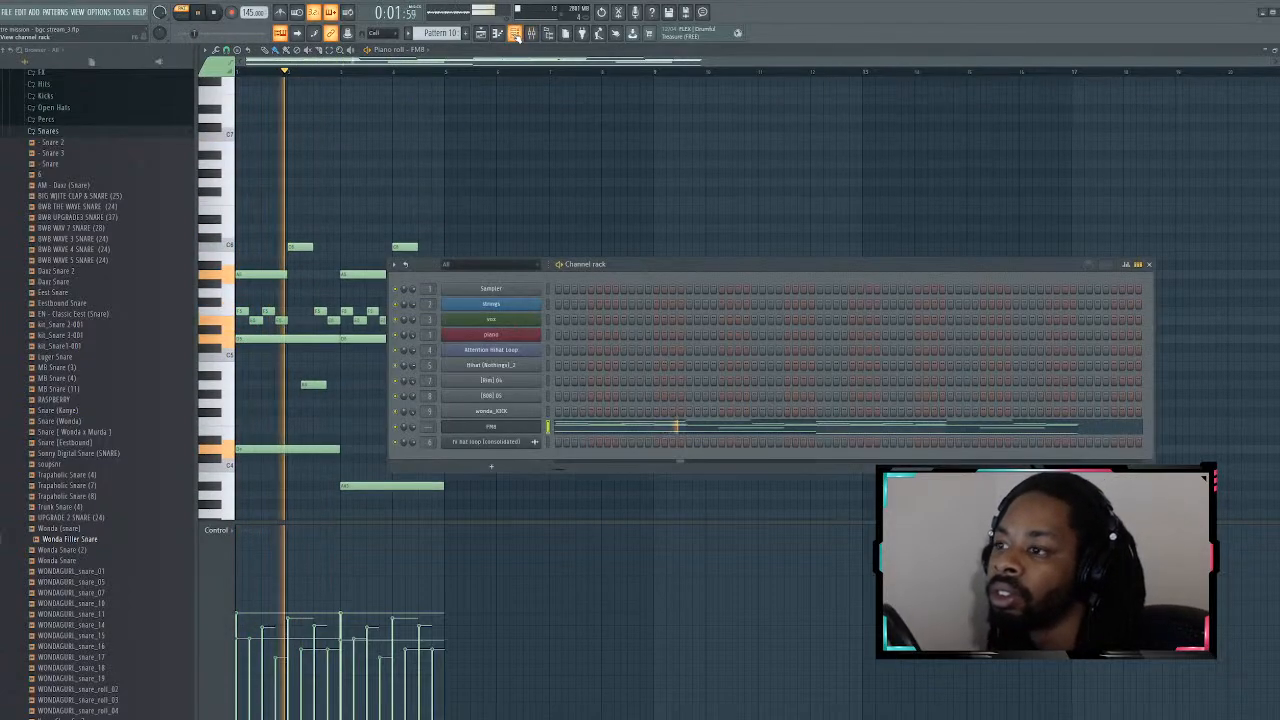
left_click(512, 430)
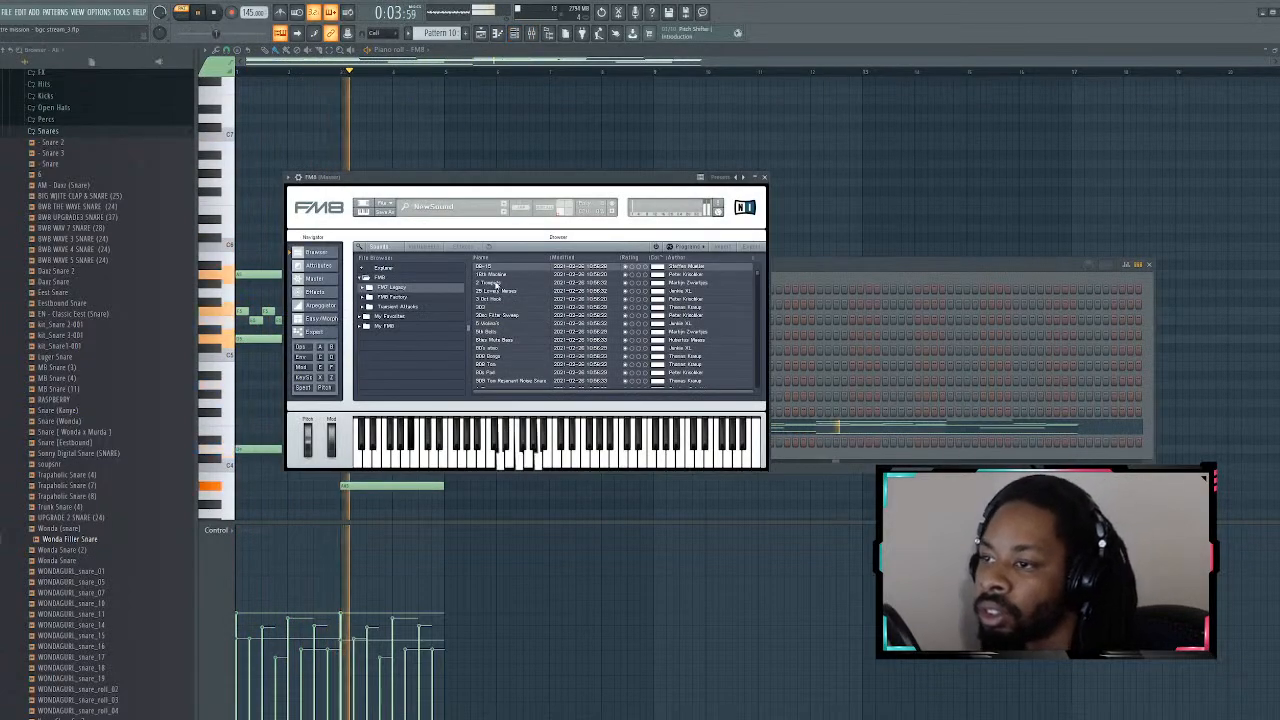
left_click(318, 331)
left_click(318, 318)
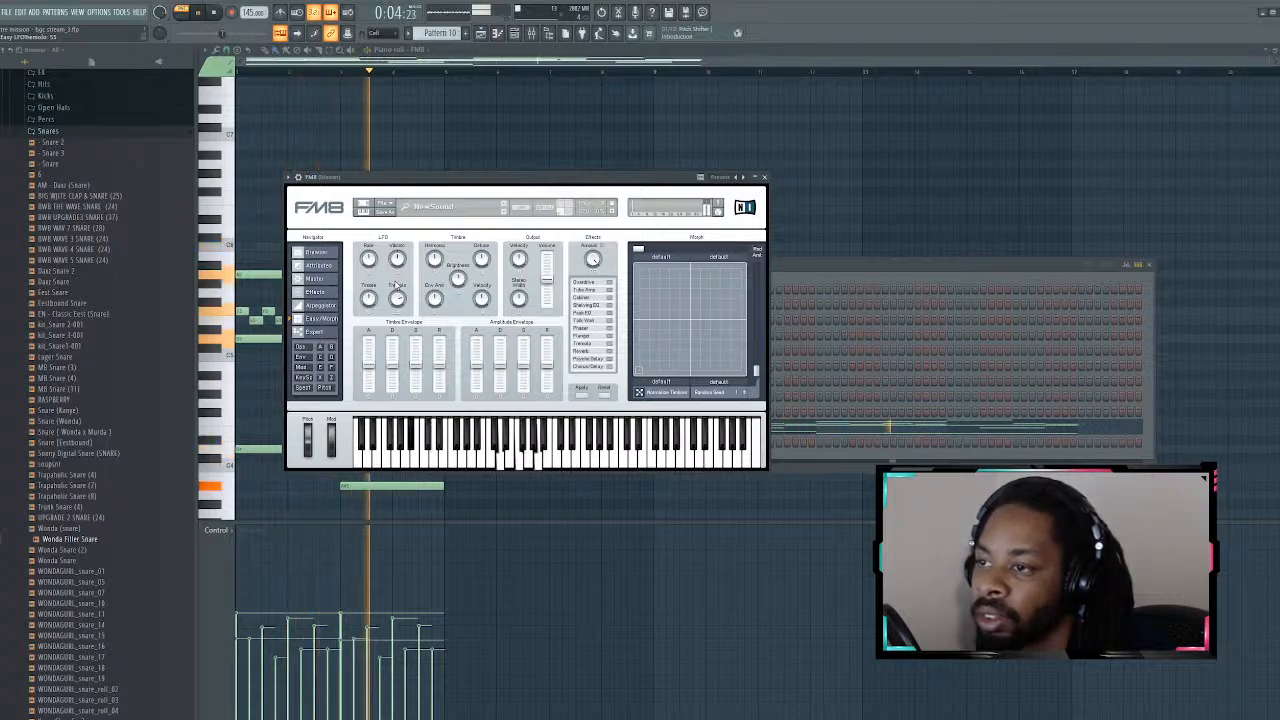
left_click(759, 177)
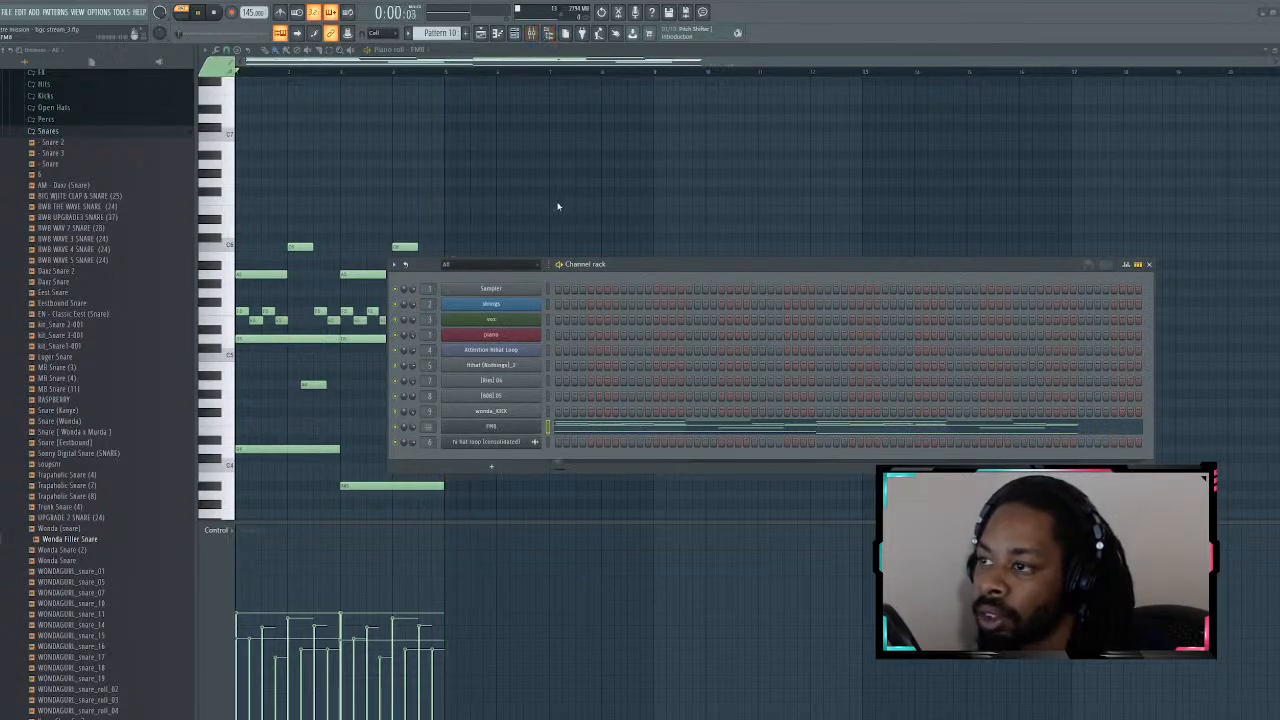
Step: Load RC-20 Retro Color on the FM8 mixer track with the Vinyl 1 preset and switch off its Noise and Distort modules
key("space")
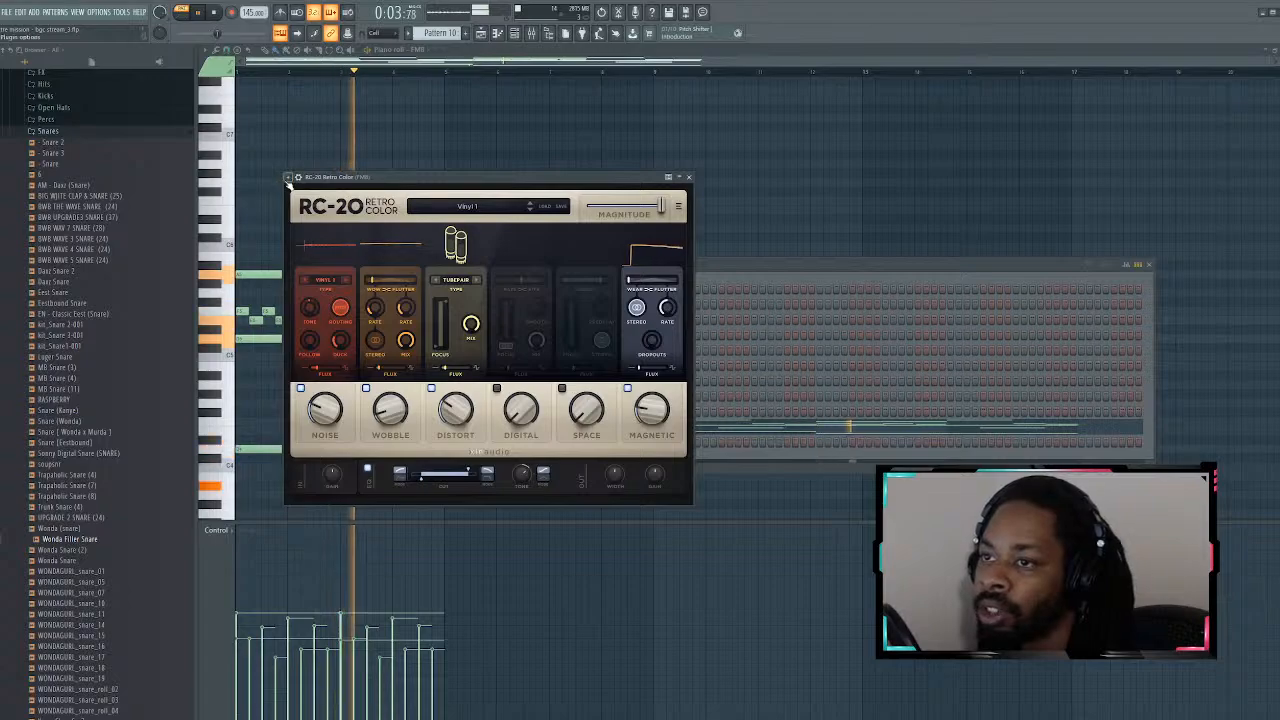
left_click_drag(440, 178, 397, 125)
left_click(256, 337)
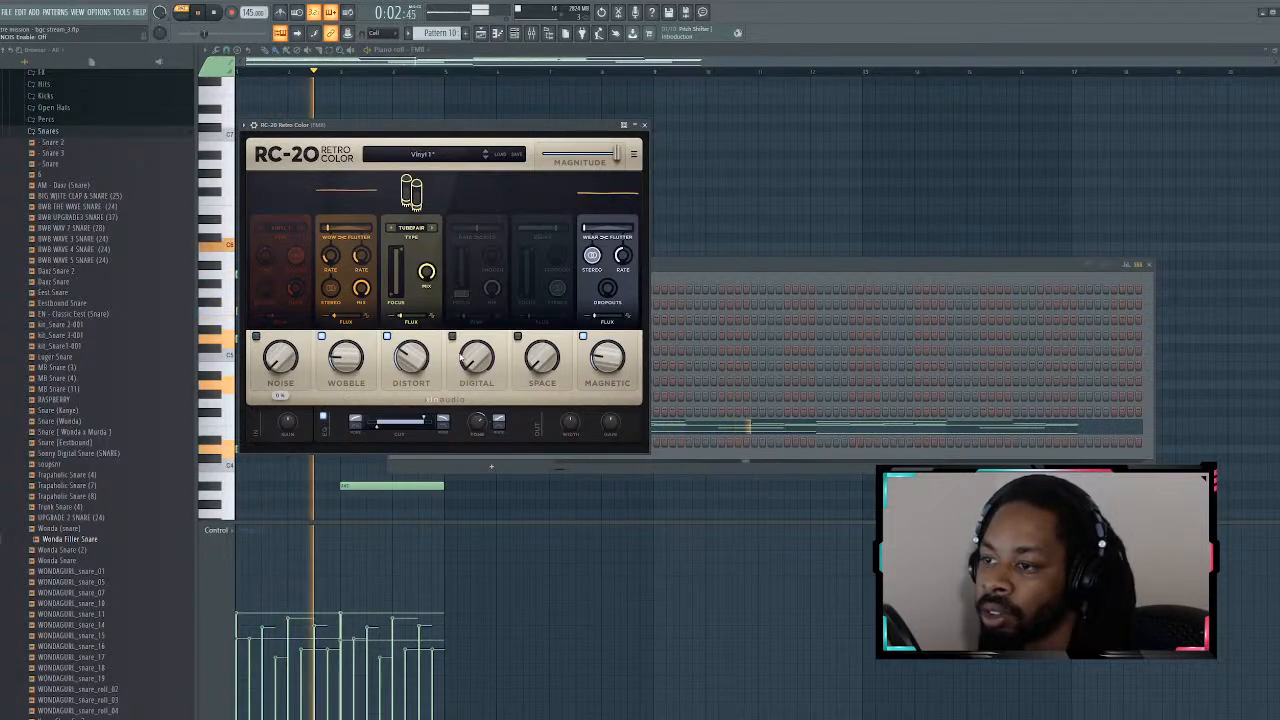
left_click(387, 337)
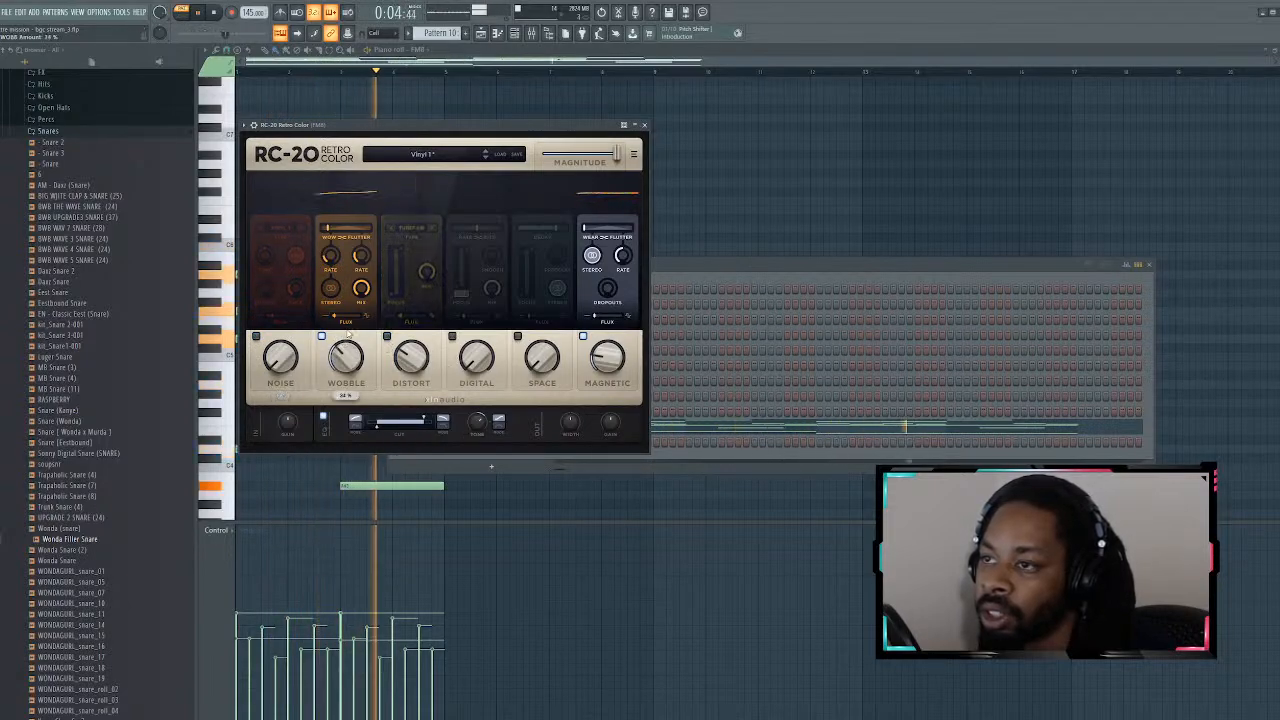
Step: Switch RC-20 to the Vinyl 2 preset, turn its Noise down and close the plugin
left_click_drag(426, 126, 345, 108)
left_click_drag(487, 101, 560, 163)
left_click(477, 203)
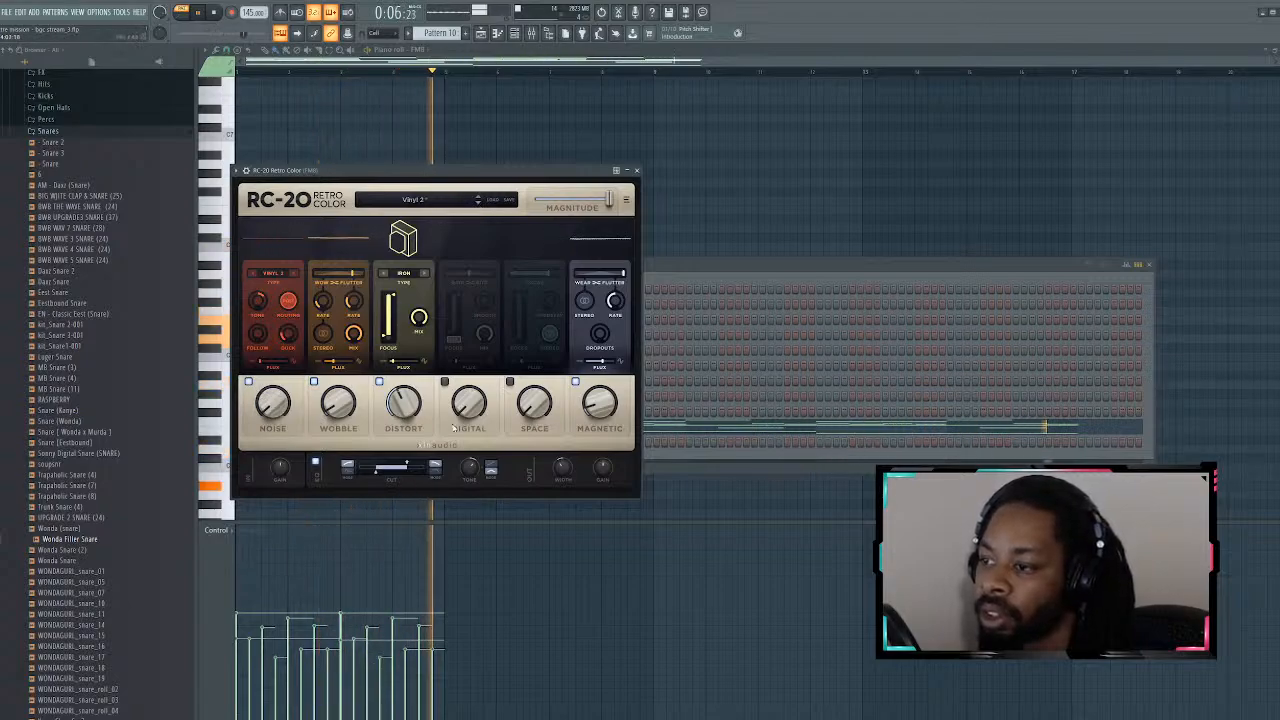
left_click(636, 170)
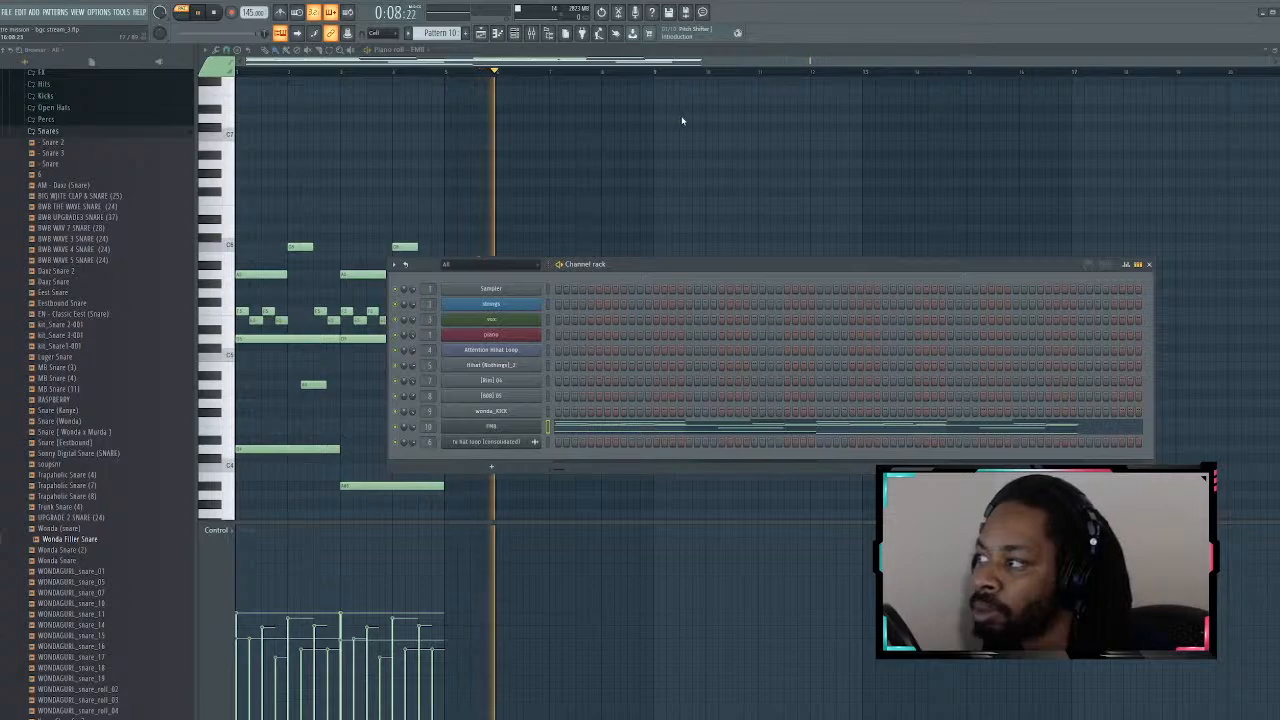
Step: Add the RC 24 reverb to the FM8 track, set it to Large Hall in Mix mode and lower its bass fader to minimum
left_click(735, 143)
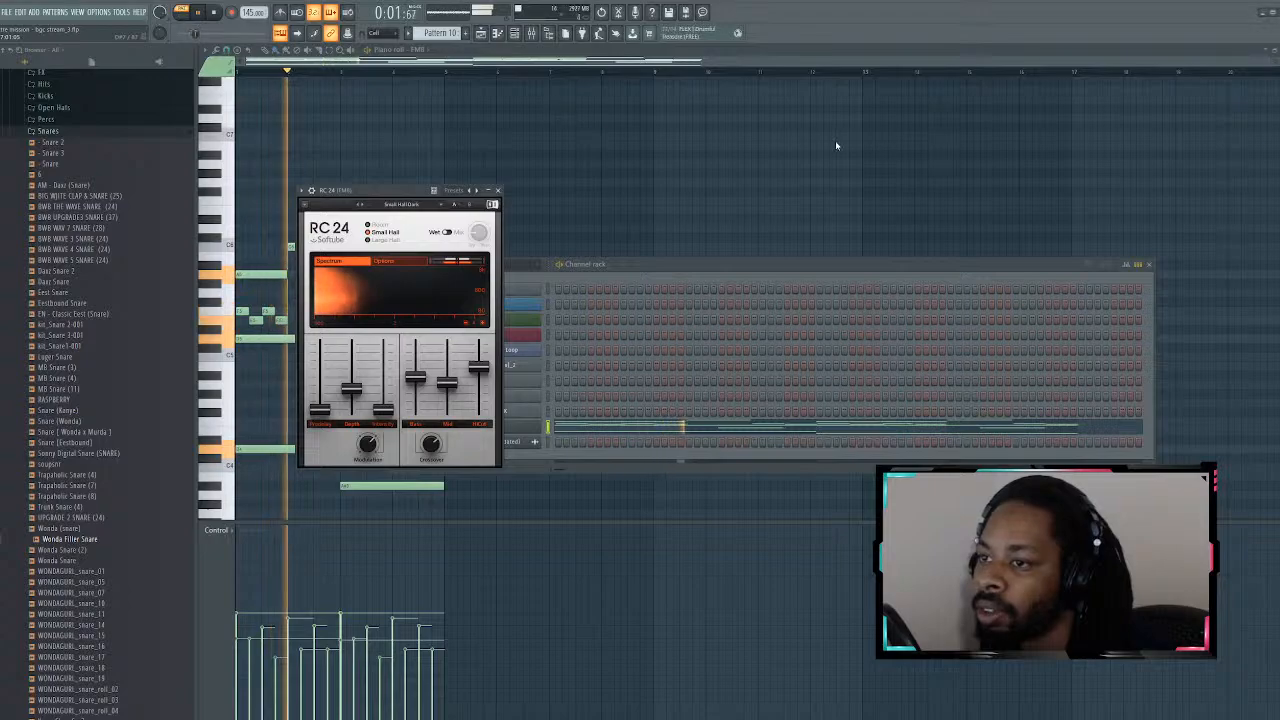
left_click(386, 240)
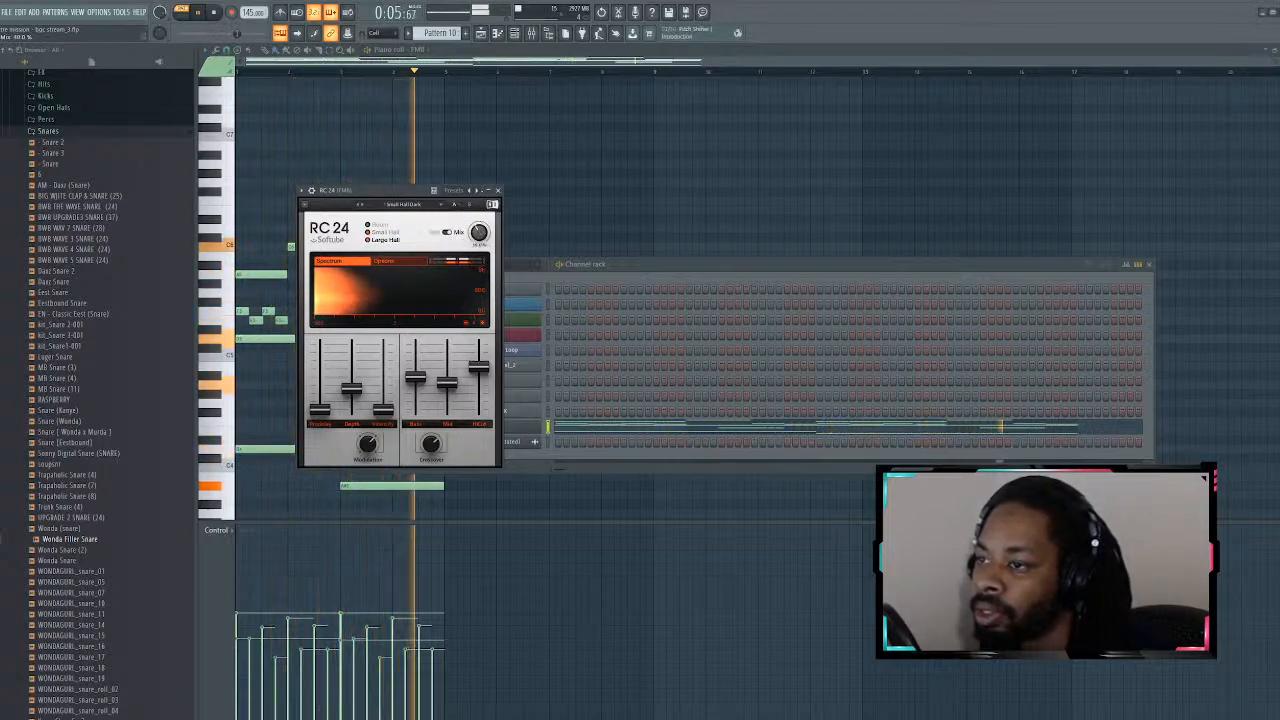
key("space")
left_click(417, 418)
key("space")
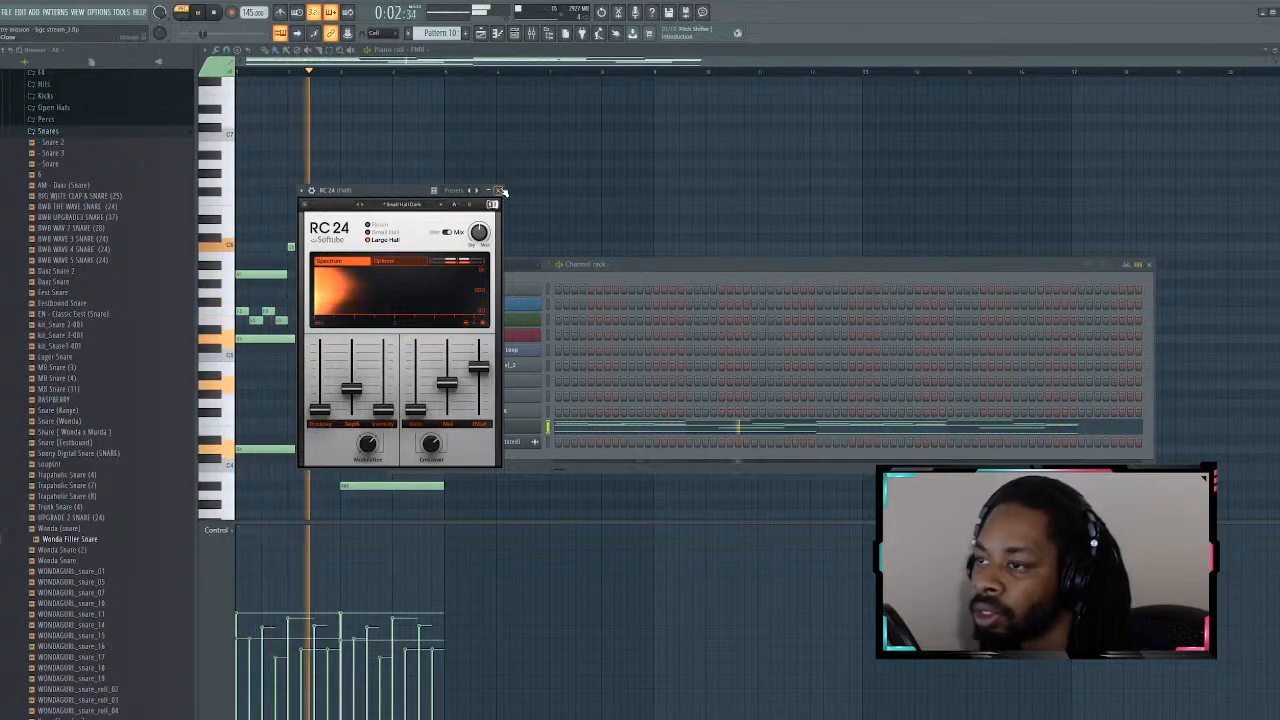
Step: Place four back-to-back Pattern 10 clips on Track 11 of the playlist, covering bars 1 to 16
left_click(498, 190)
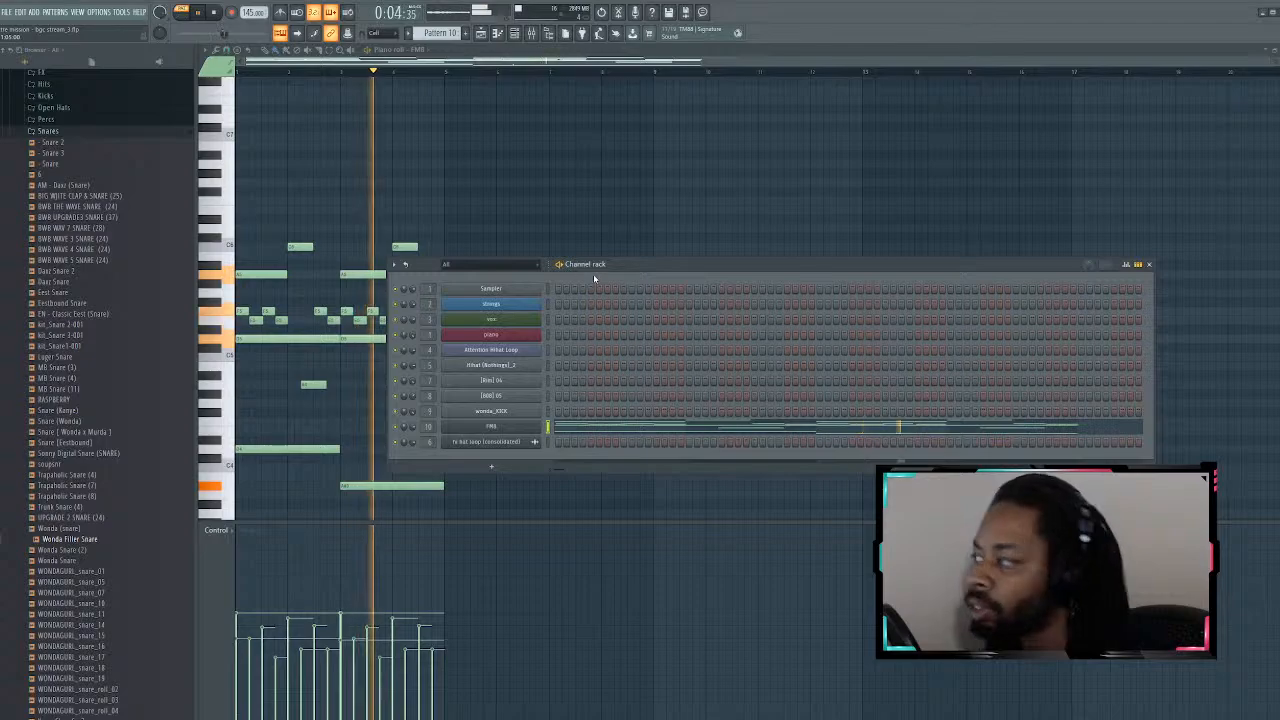
key("space")
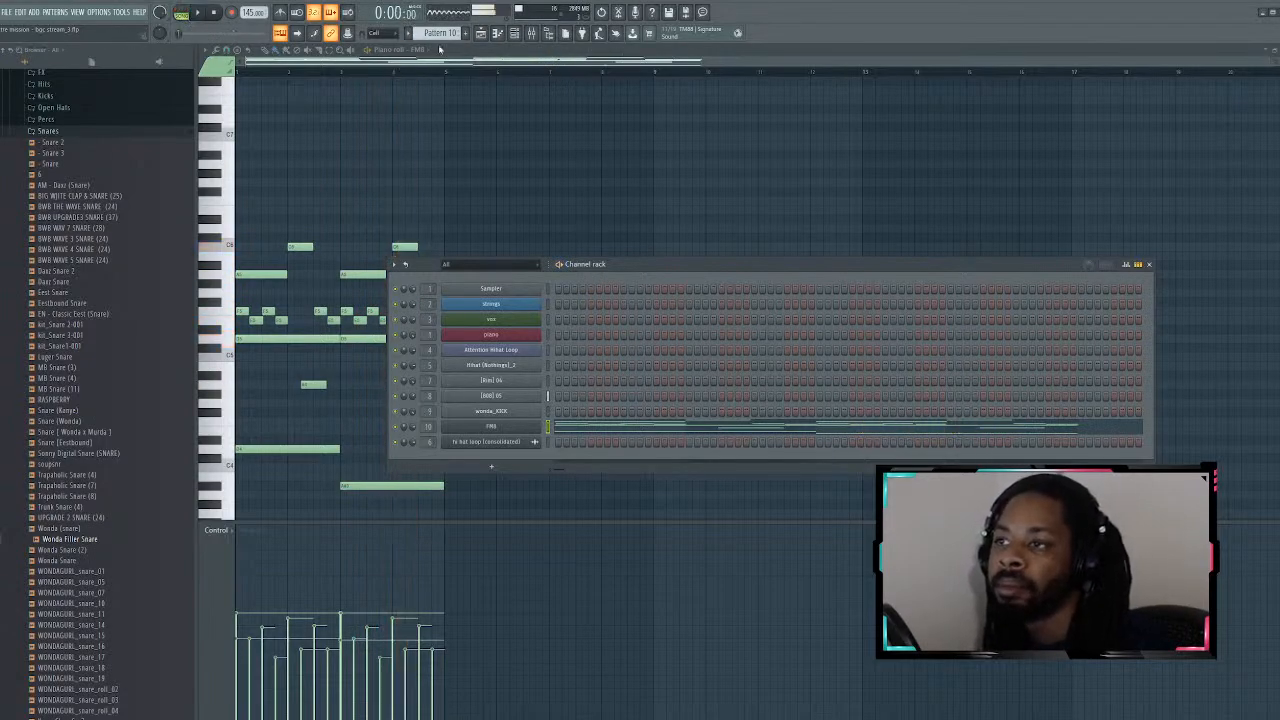
left_click(481, 34)
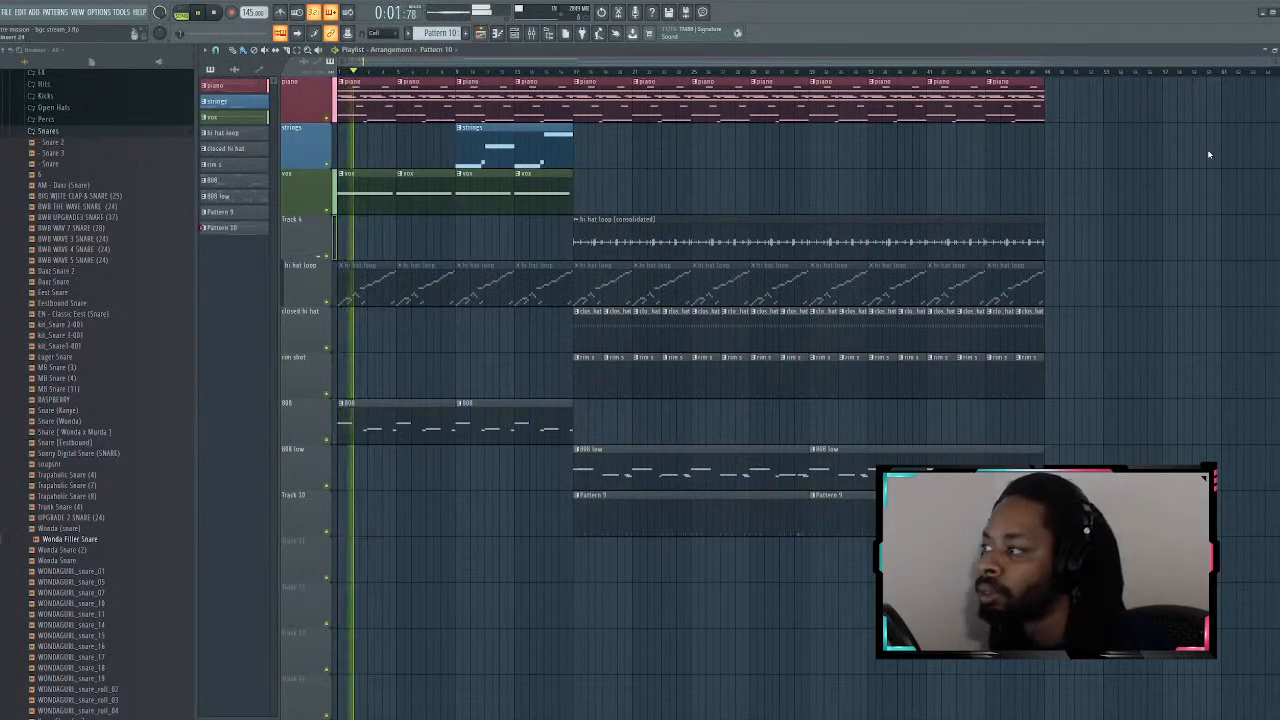
left_click(343, 545)
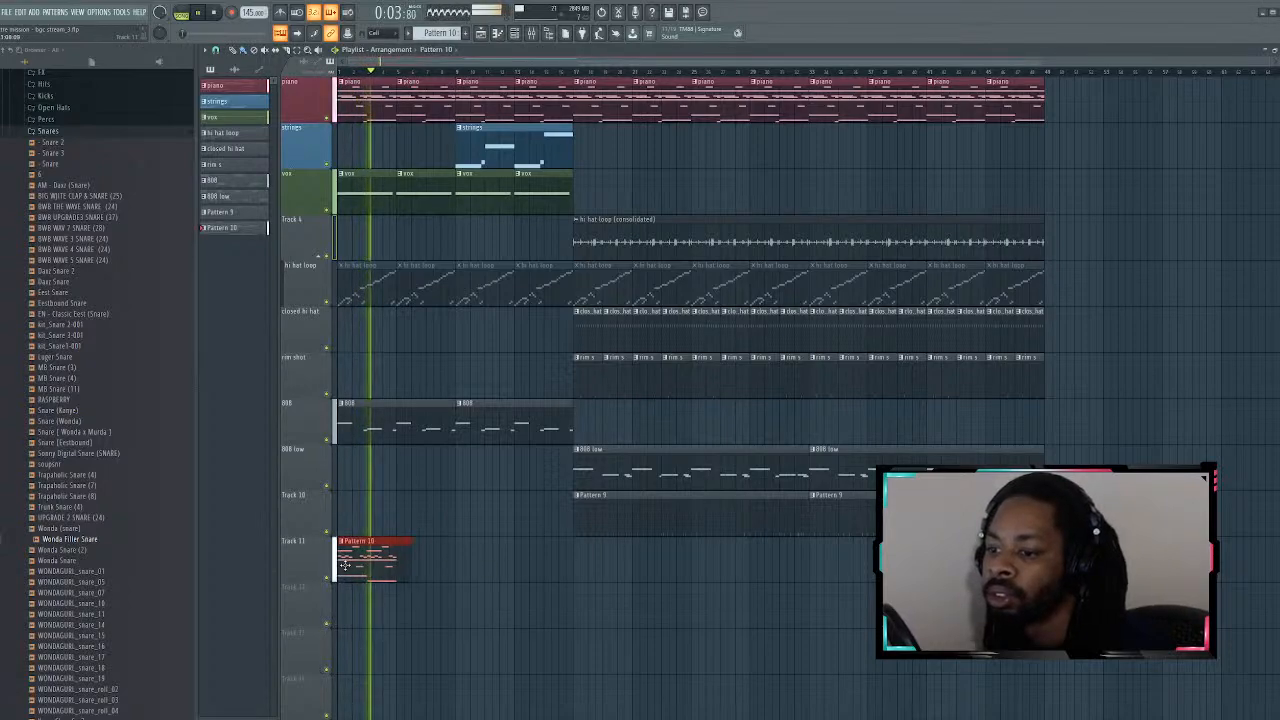
left_click(400, 563)
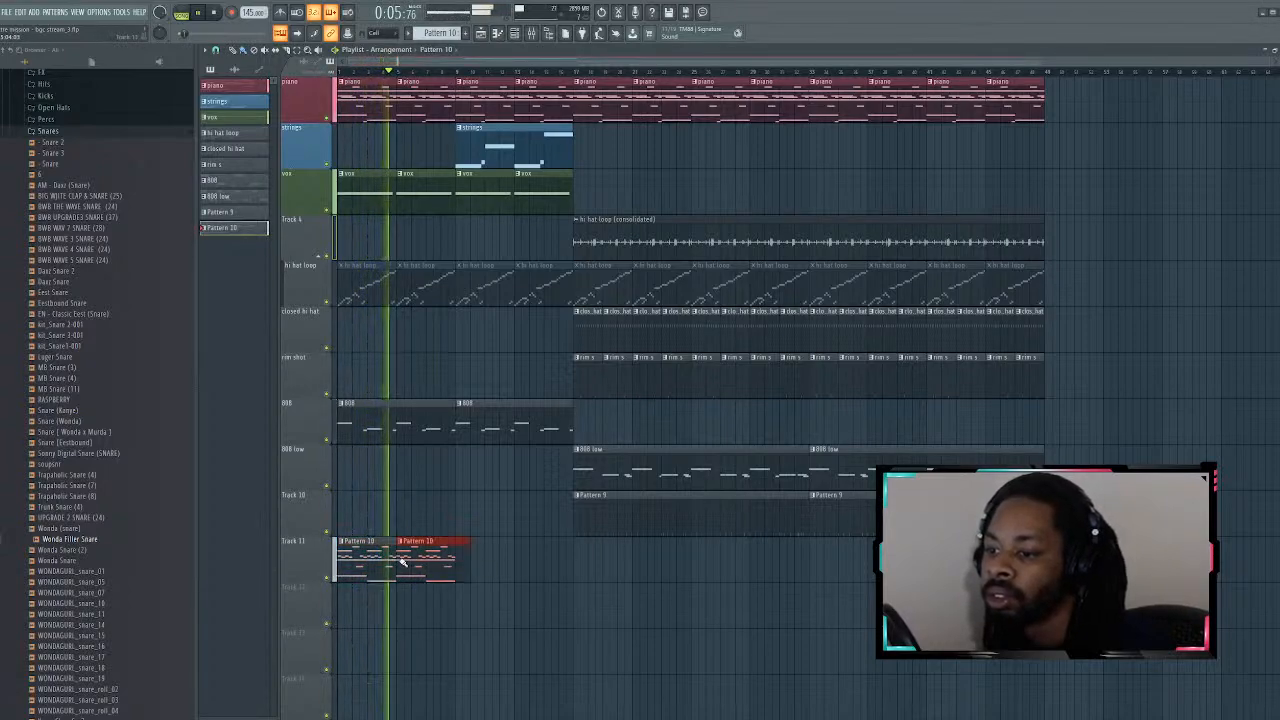
left_click_drag(468, 564, 457, 551)
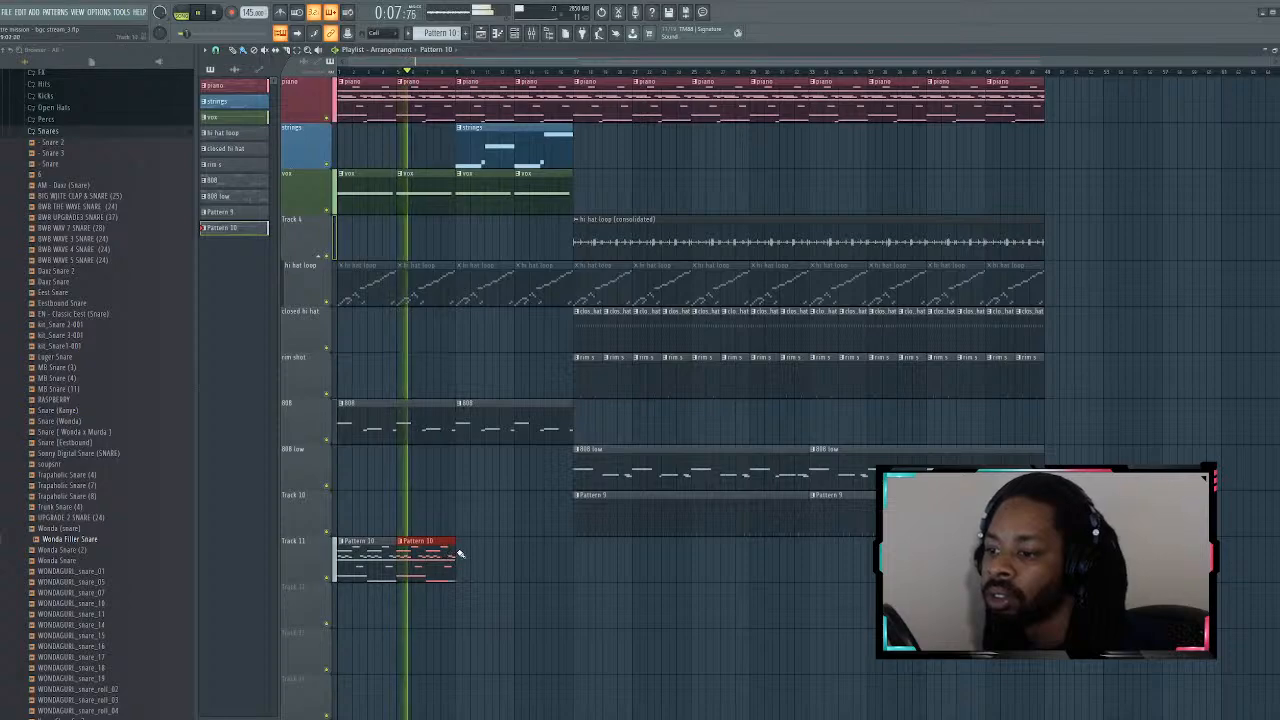
left_click(465, 553)
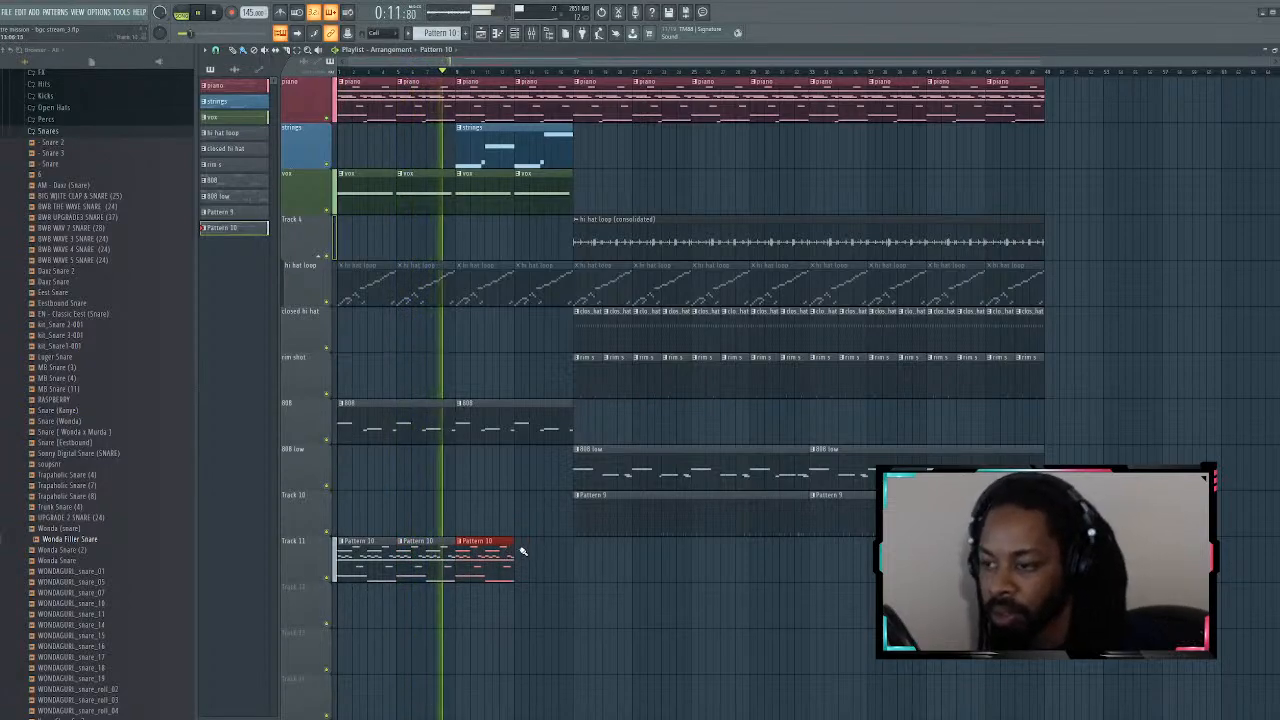
left_click(519, 552)
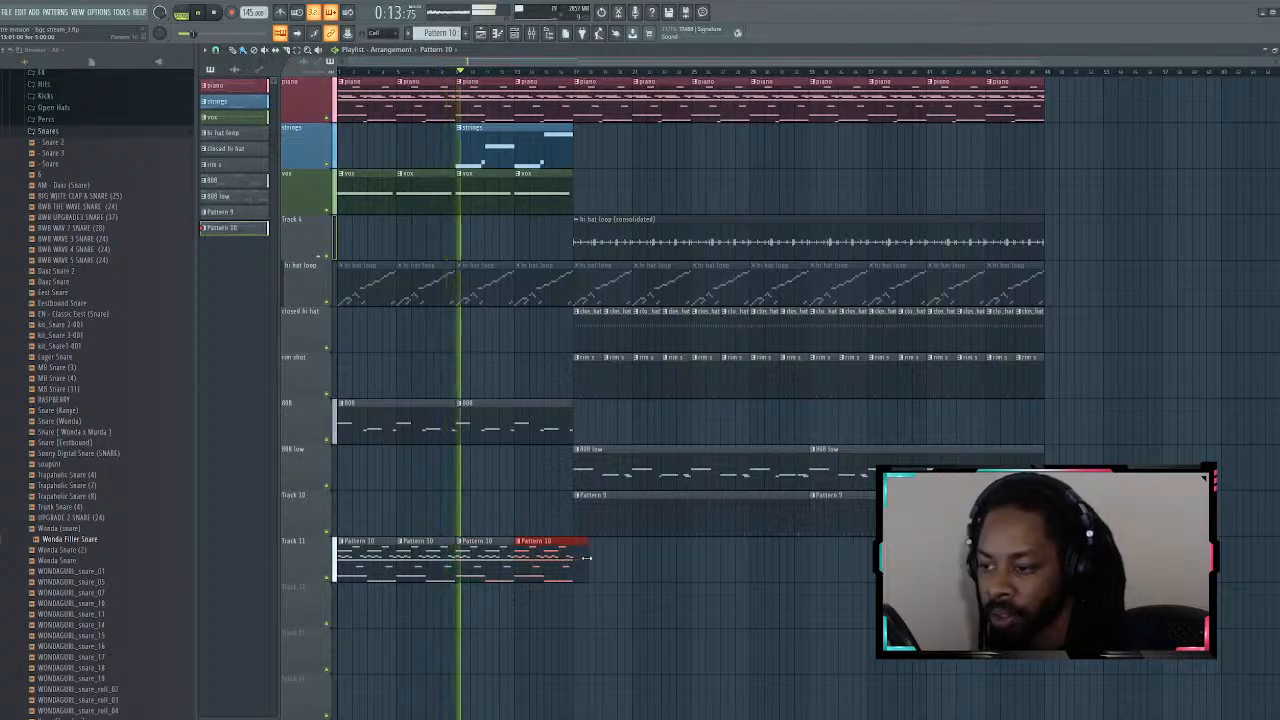
Step: Add the RC 24 reverb to the strings mixer track, set it to a Large Hall preset in Mix mode and close the plugin
key("F6")
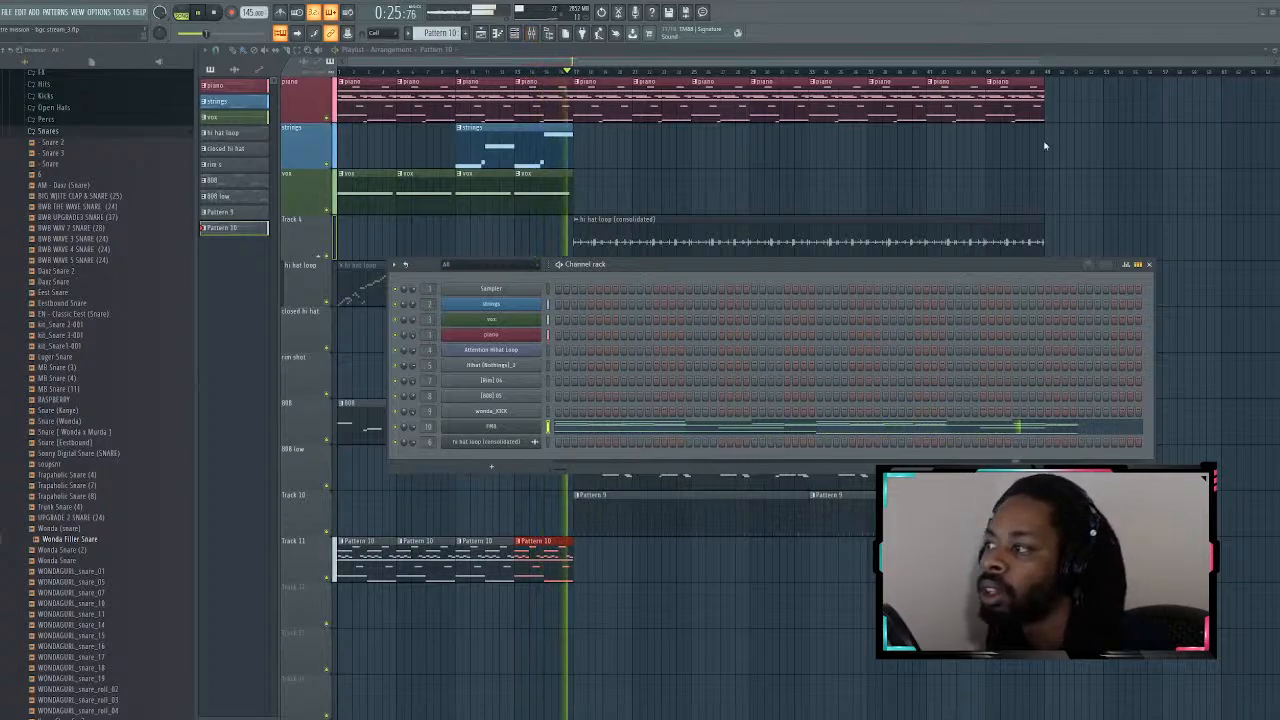
key("space")
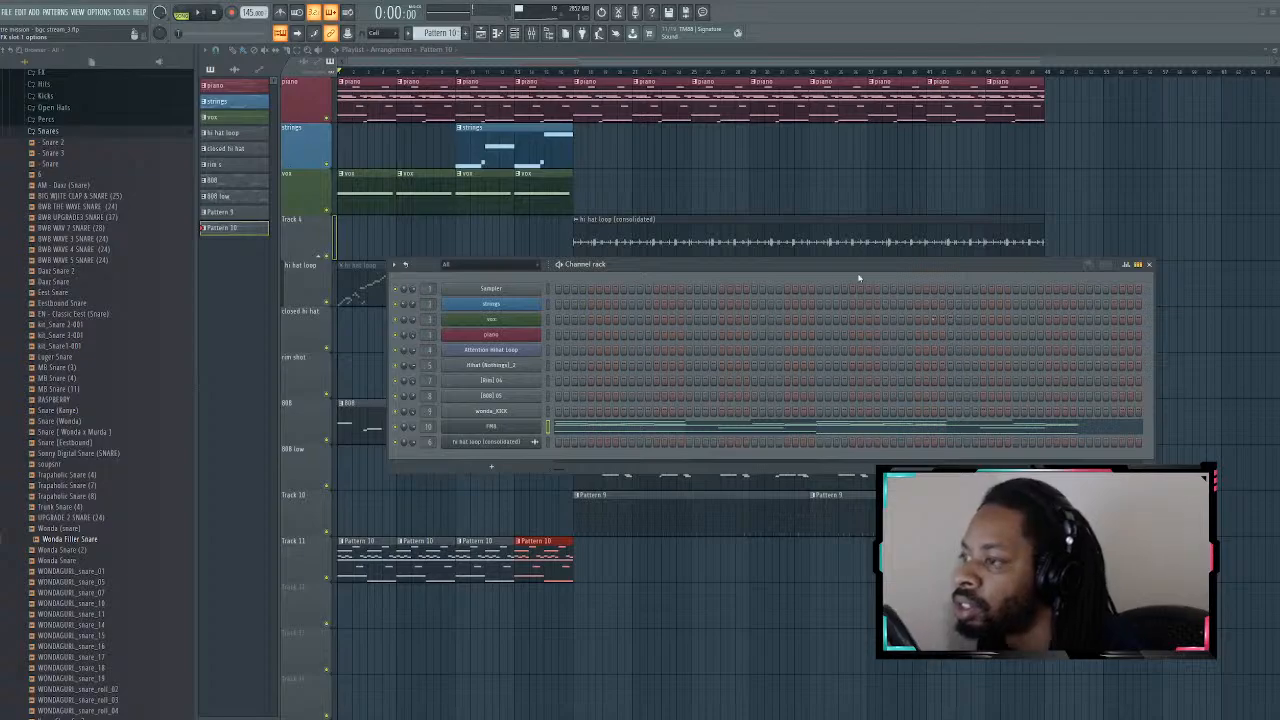
left_click(851, 140)
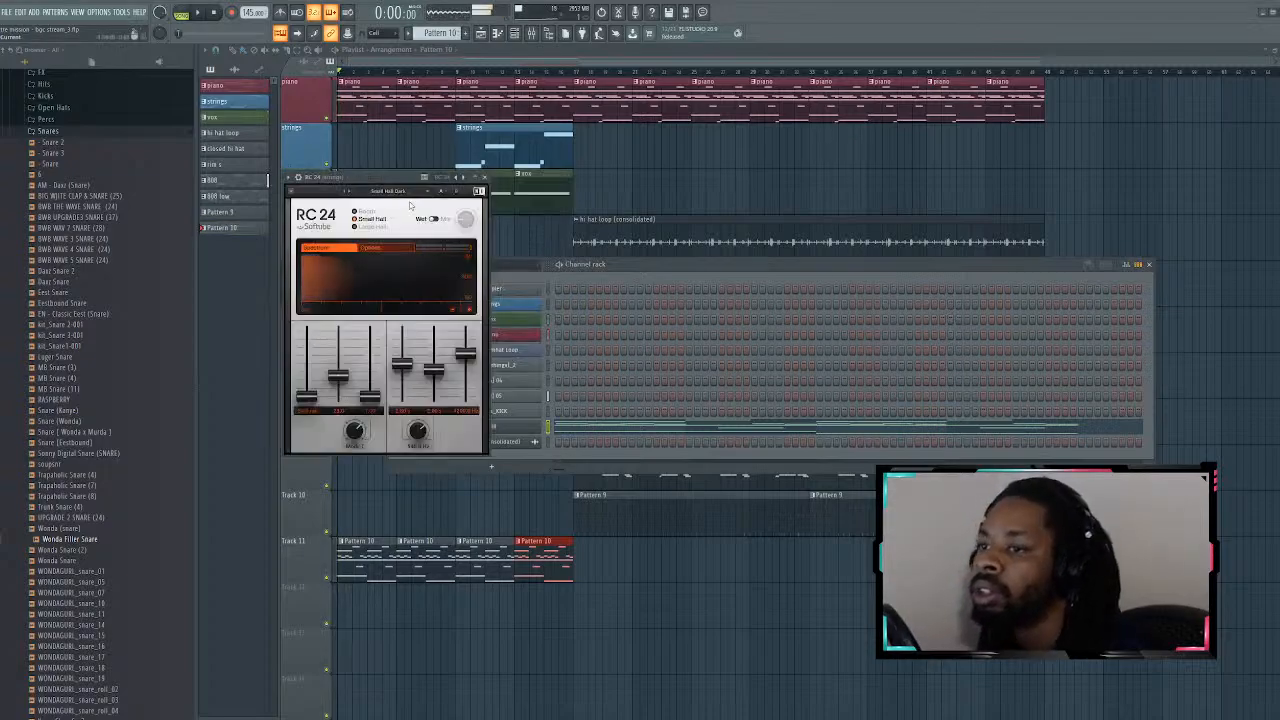
left_click_drag(385, 182, 428, 151)
left_click(455, 73)
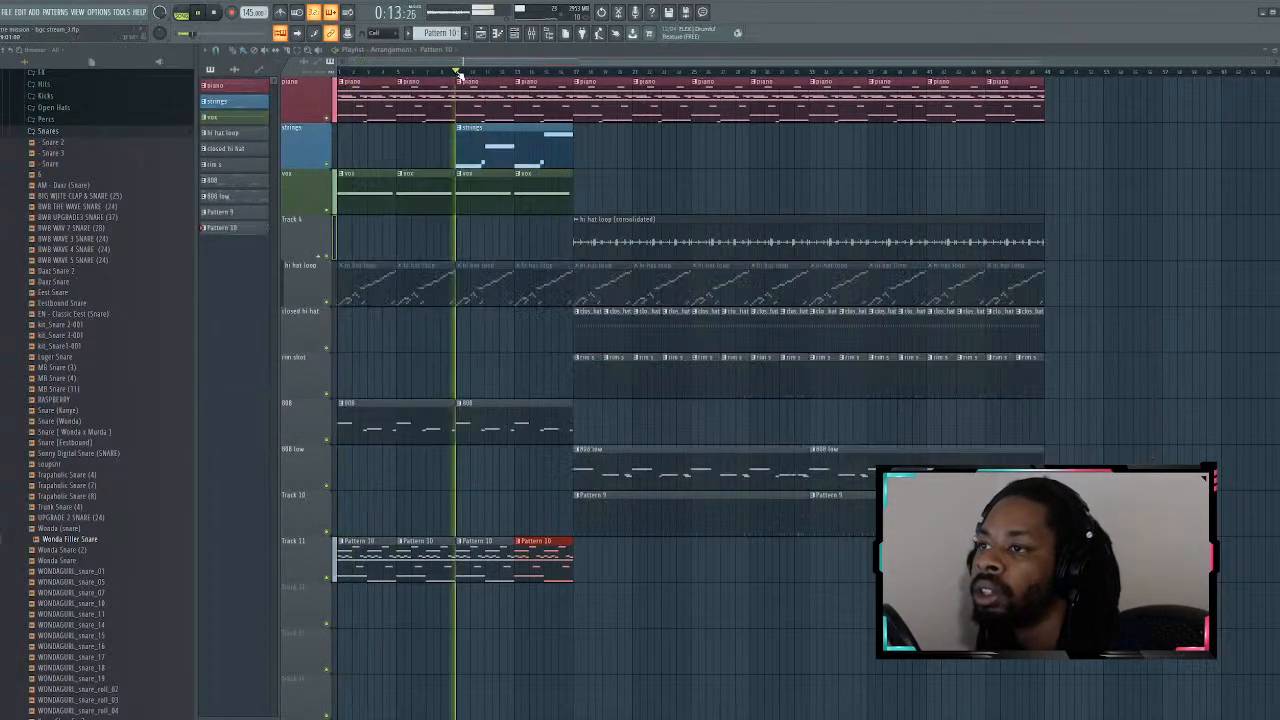
left_click(1103, 152)
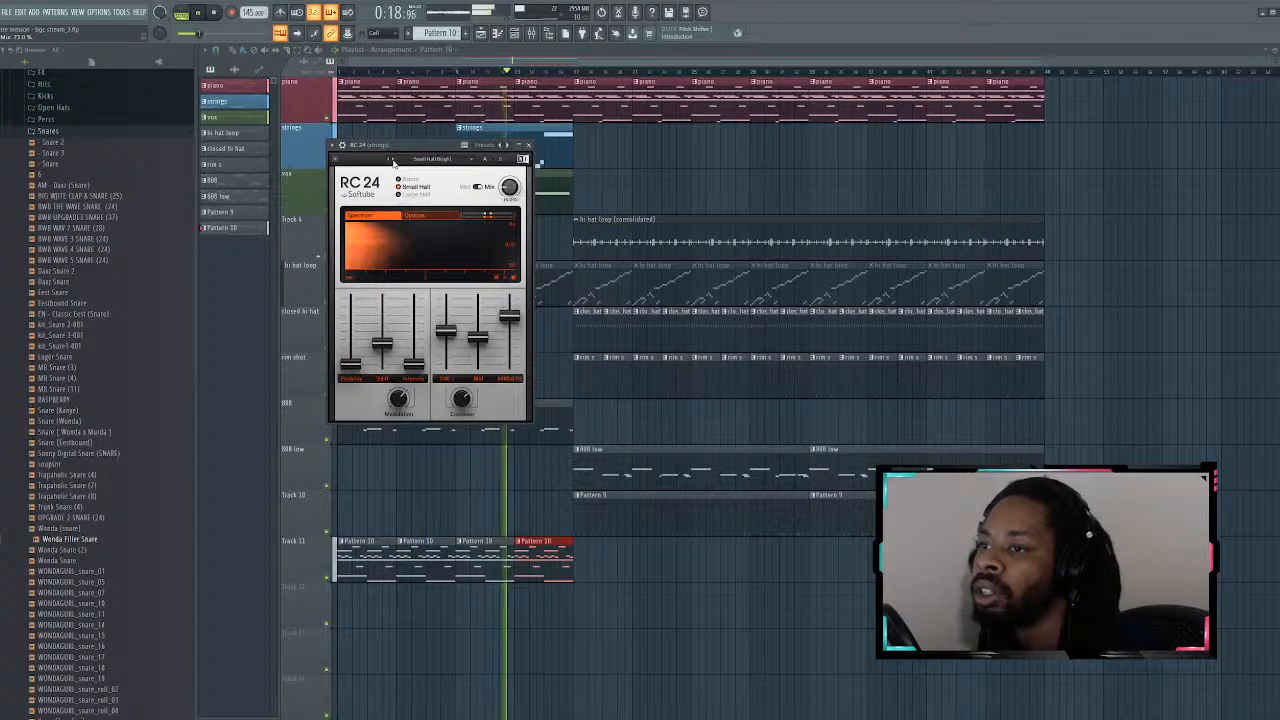
left_click(393, 161)
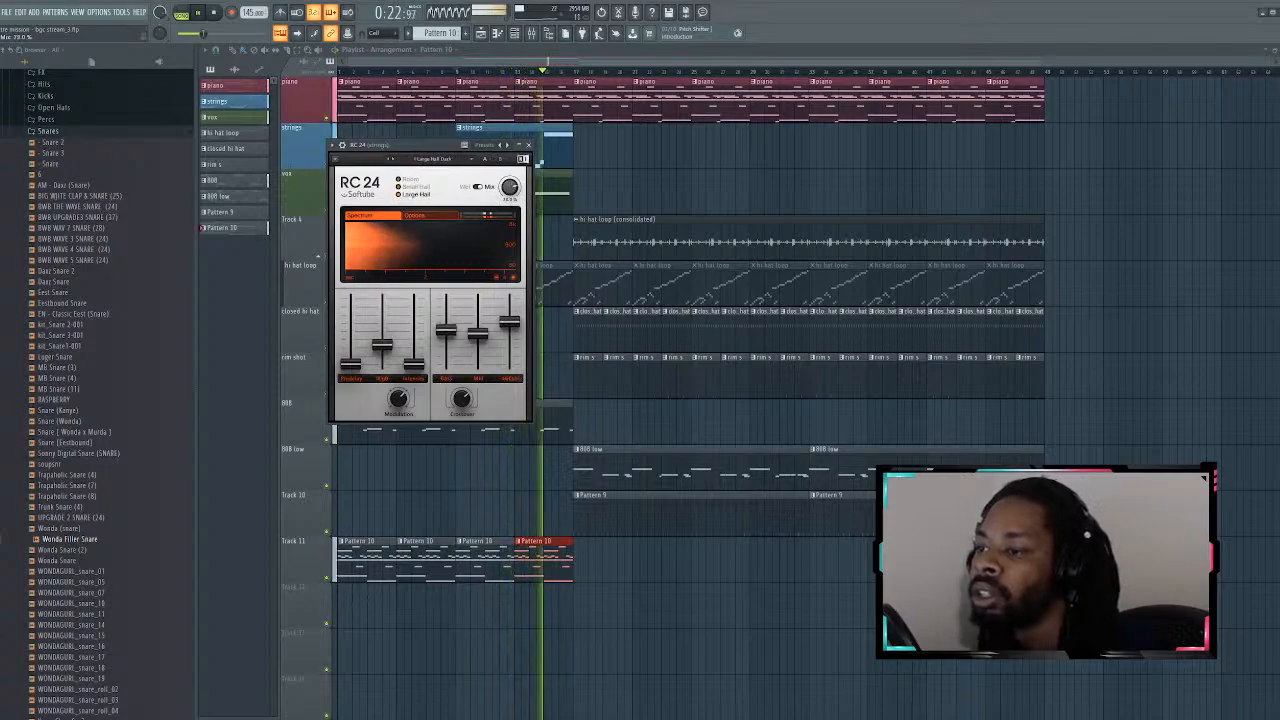
left_click(530, 146)
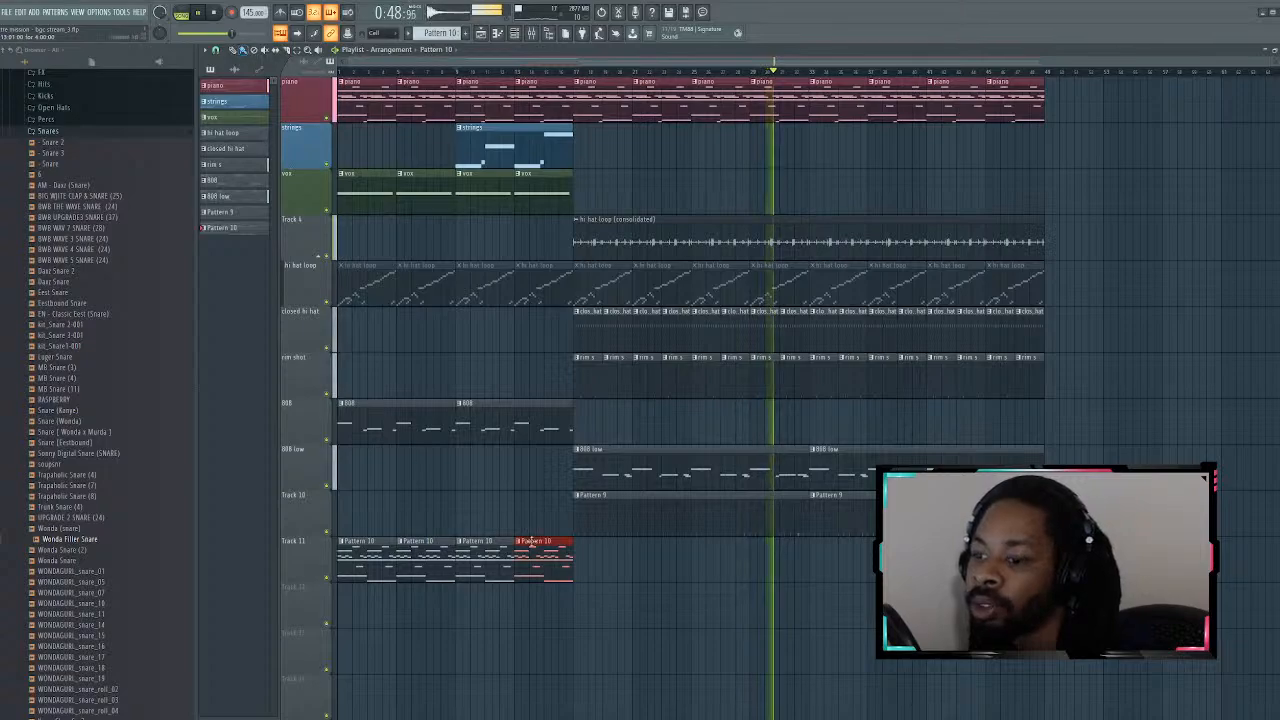
Step: Repeat the four Pattern 10 clips at bars 33 to 48 and duplicate the drum and 808 low clips of bars 17 to 48 into bars 49 to 80
left_click(817, 563)
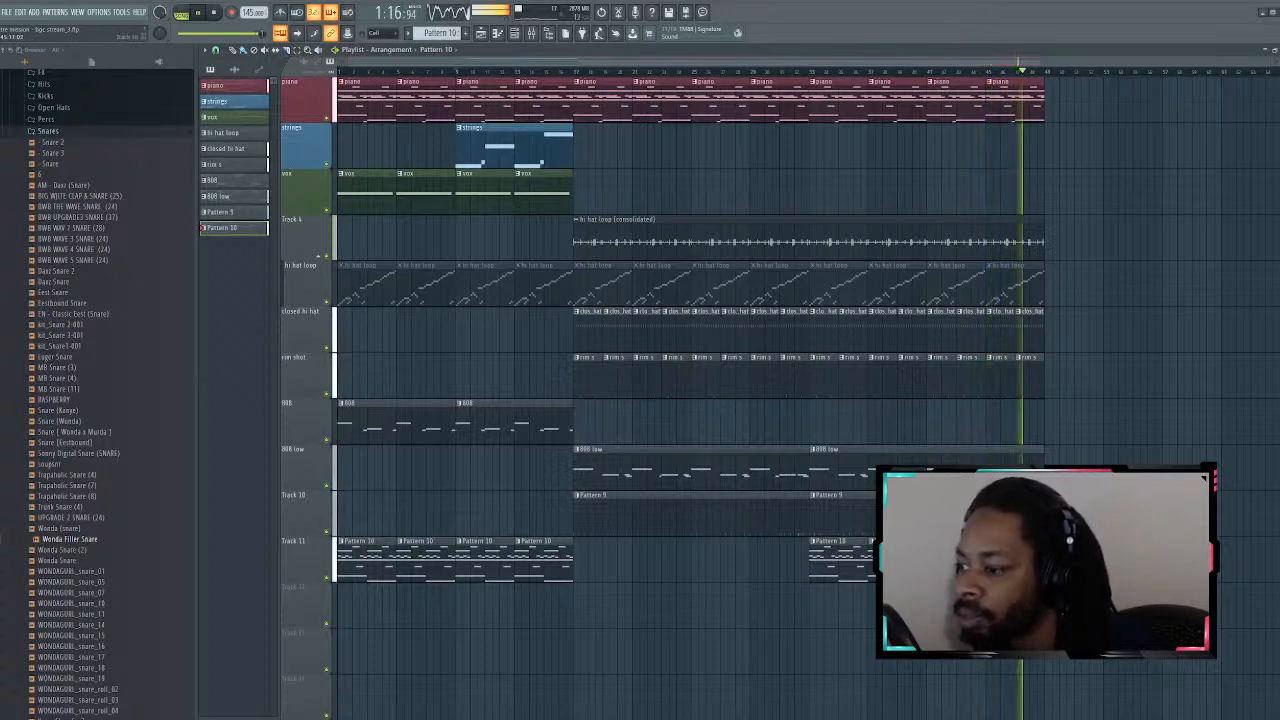
left_click_drag(1044, 625, 583, 90)
key("space")
key("ctrl+b")
scroll(390, 82, "down", 3)
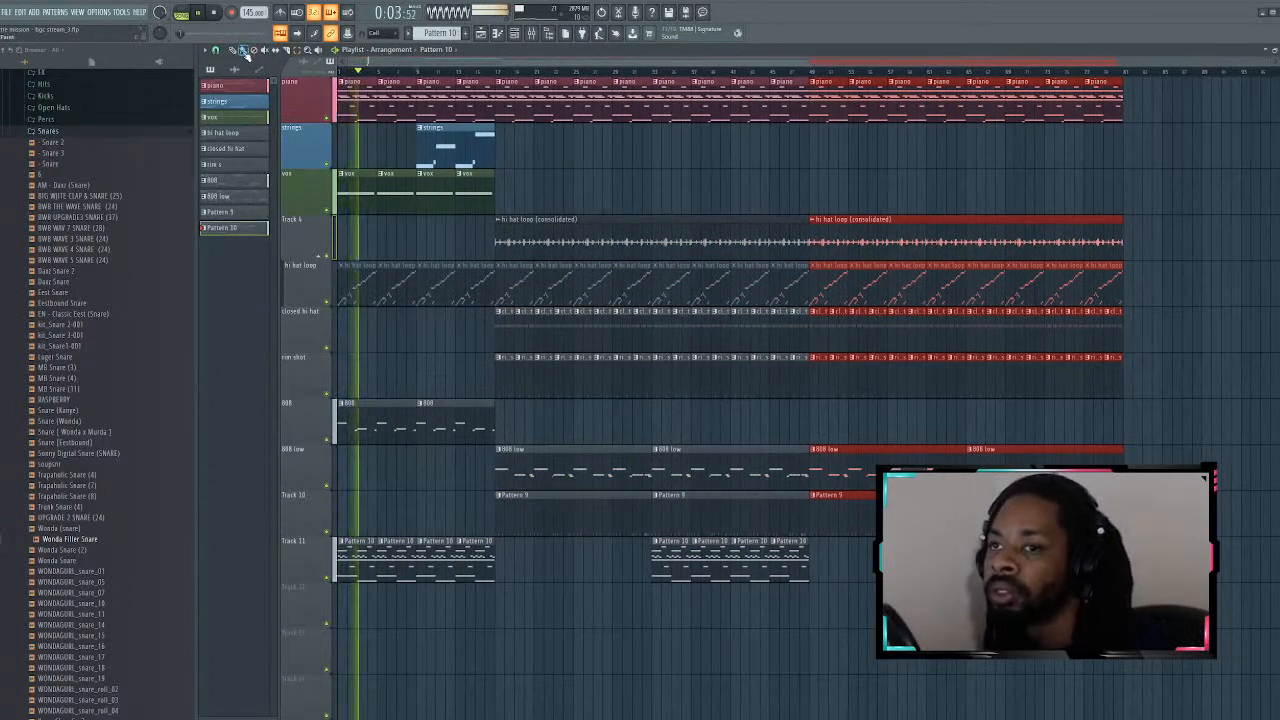
Step: Make the repeated 808 low and Pattern 9 clips start at bar 51 and play the transition from bar 48
left_click(801, 74)
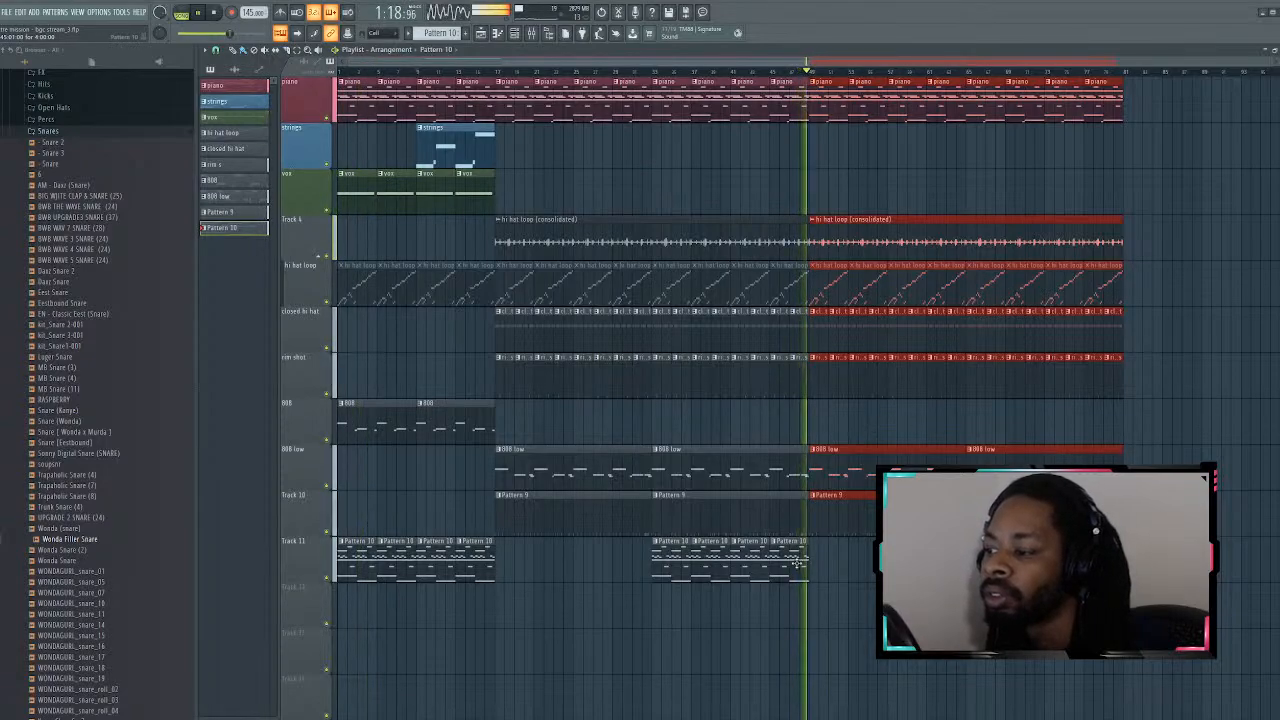
left_click(857, 566)
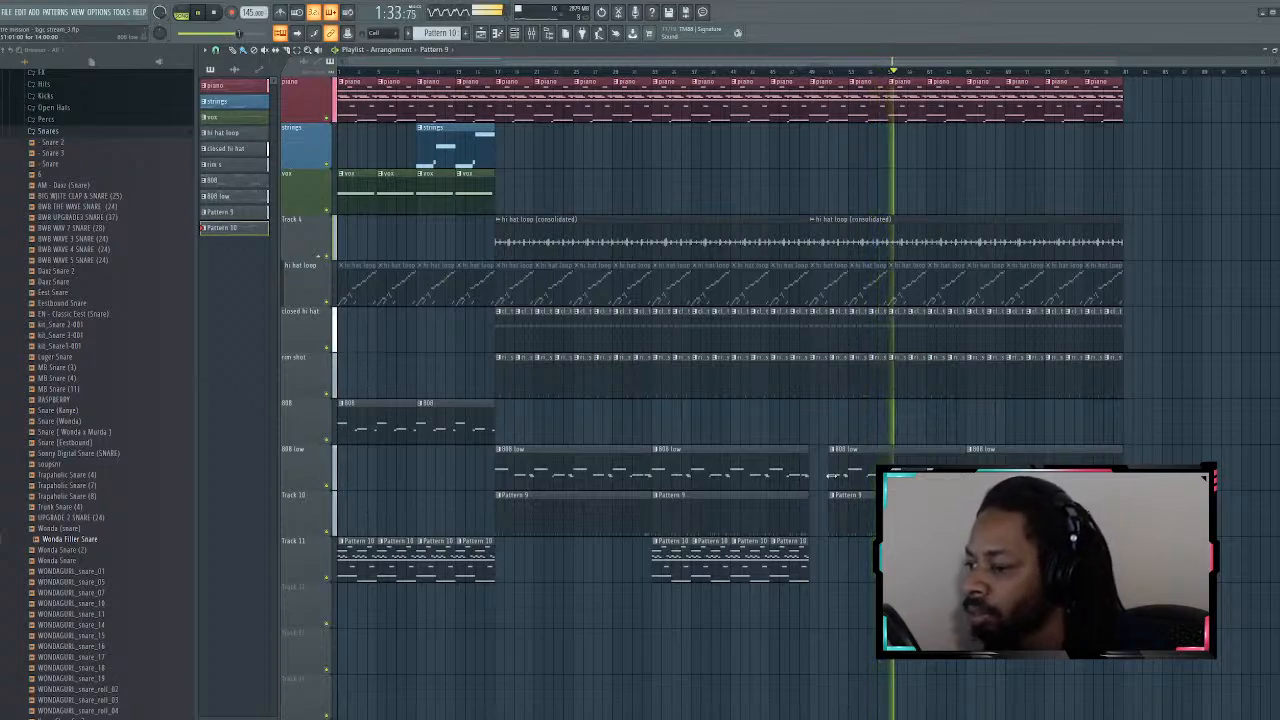
double_click(785, 448)
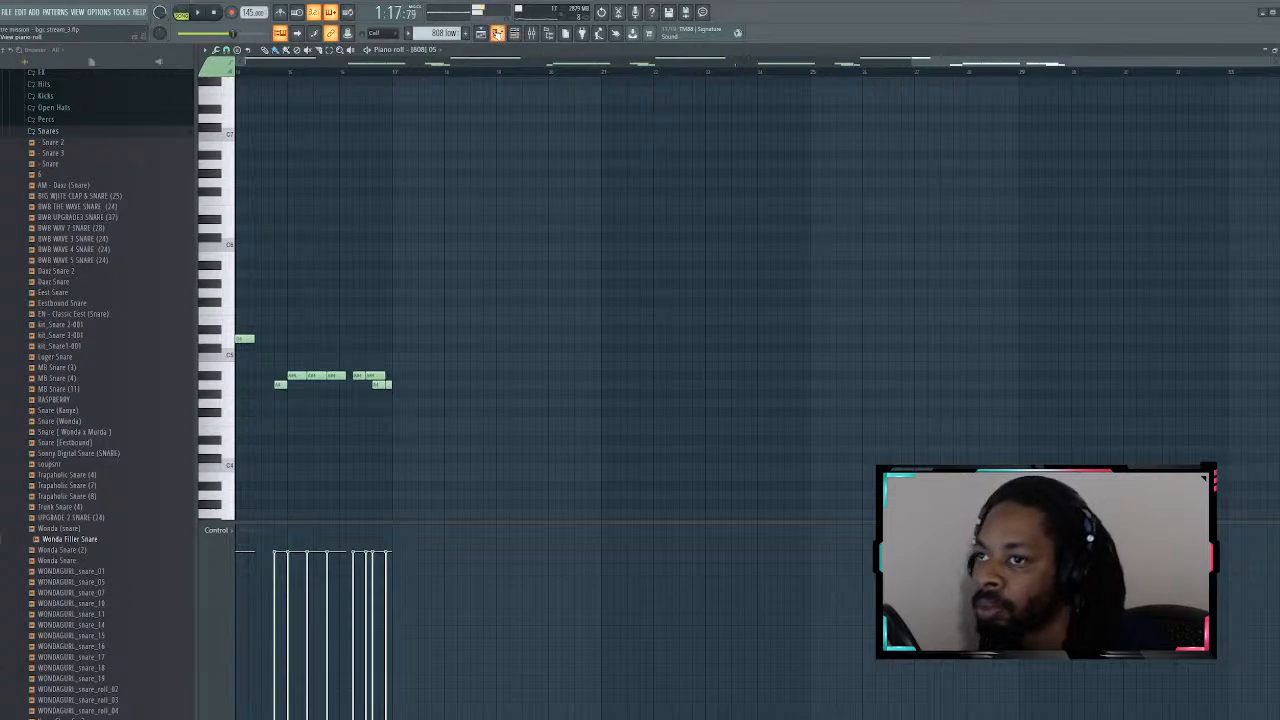
left_click(514, 33)
left_click(481, 34)
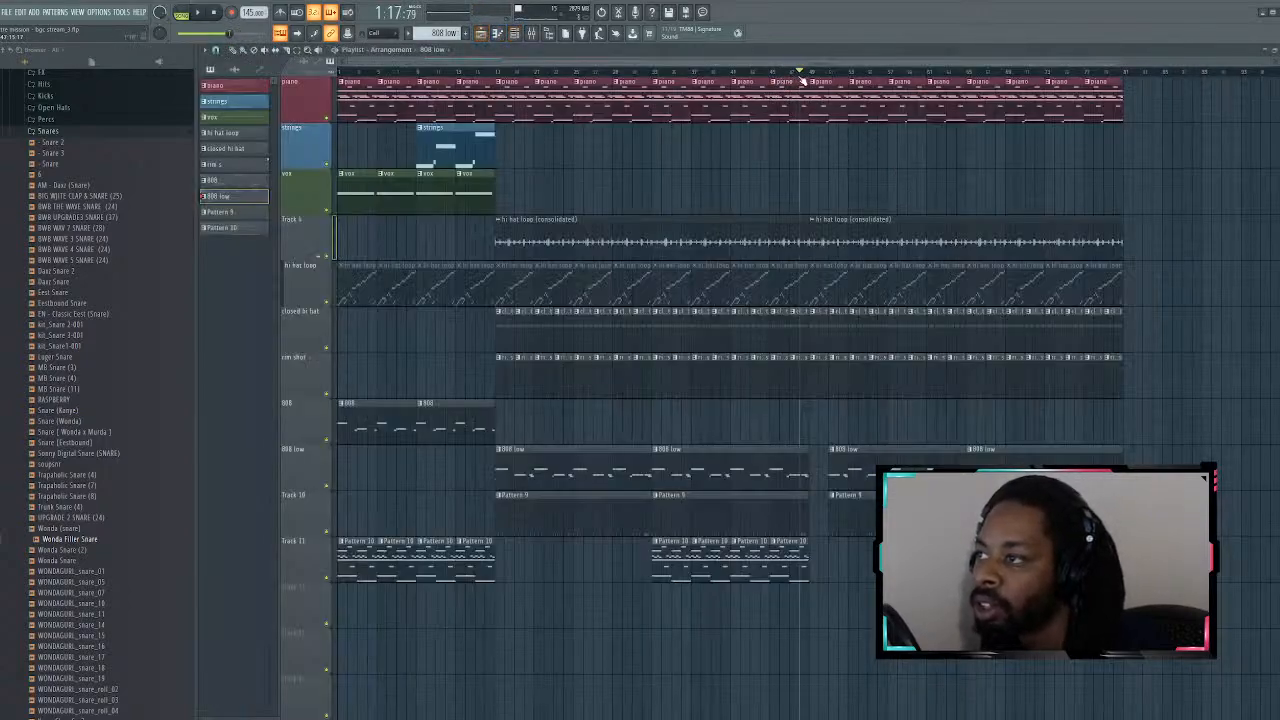
key("space")
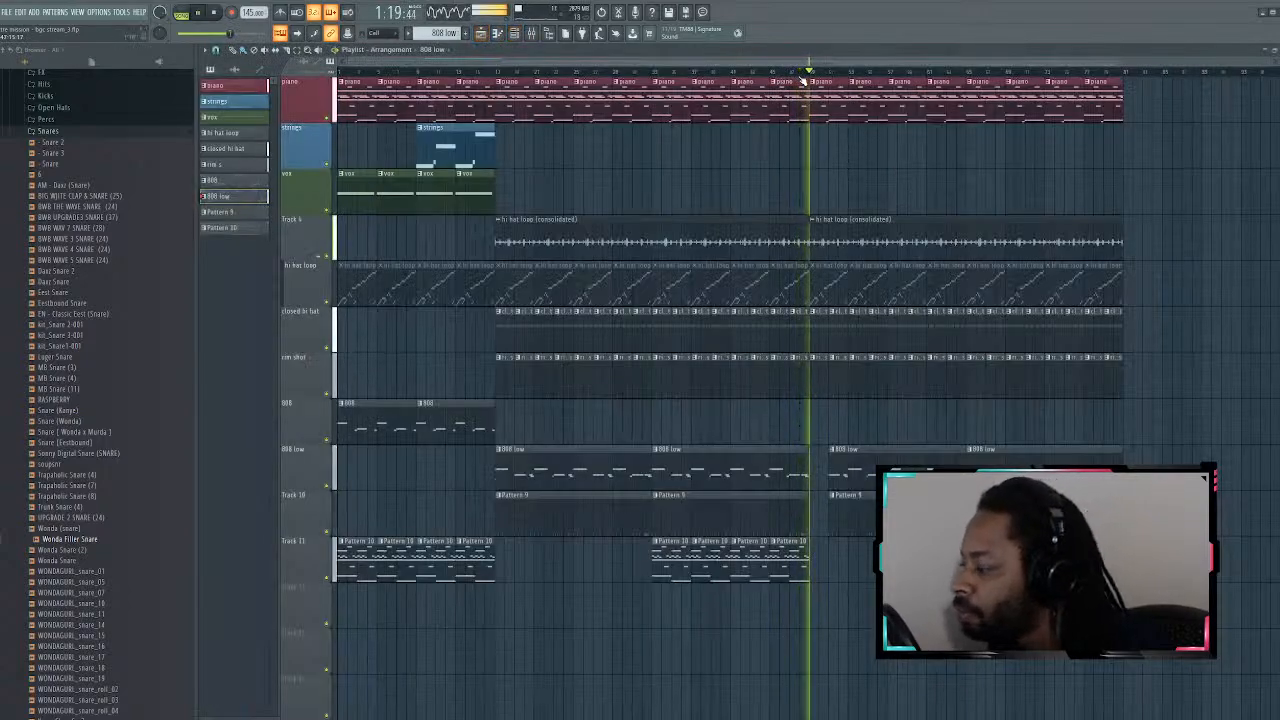
Step: Open the [808] 05 channel from the 808 low pattern and enable its volume envelope with attack and release at minimum
double_click(794, 452)
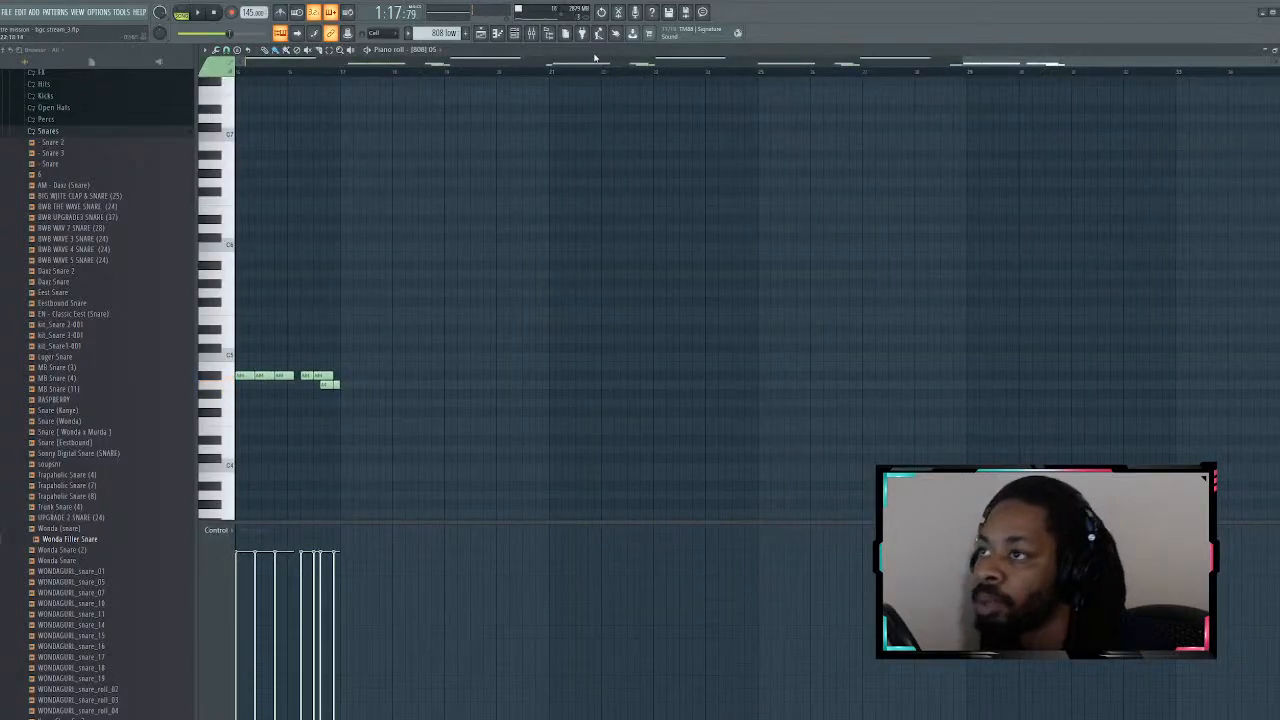
left_click(520, 36)
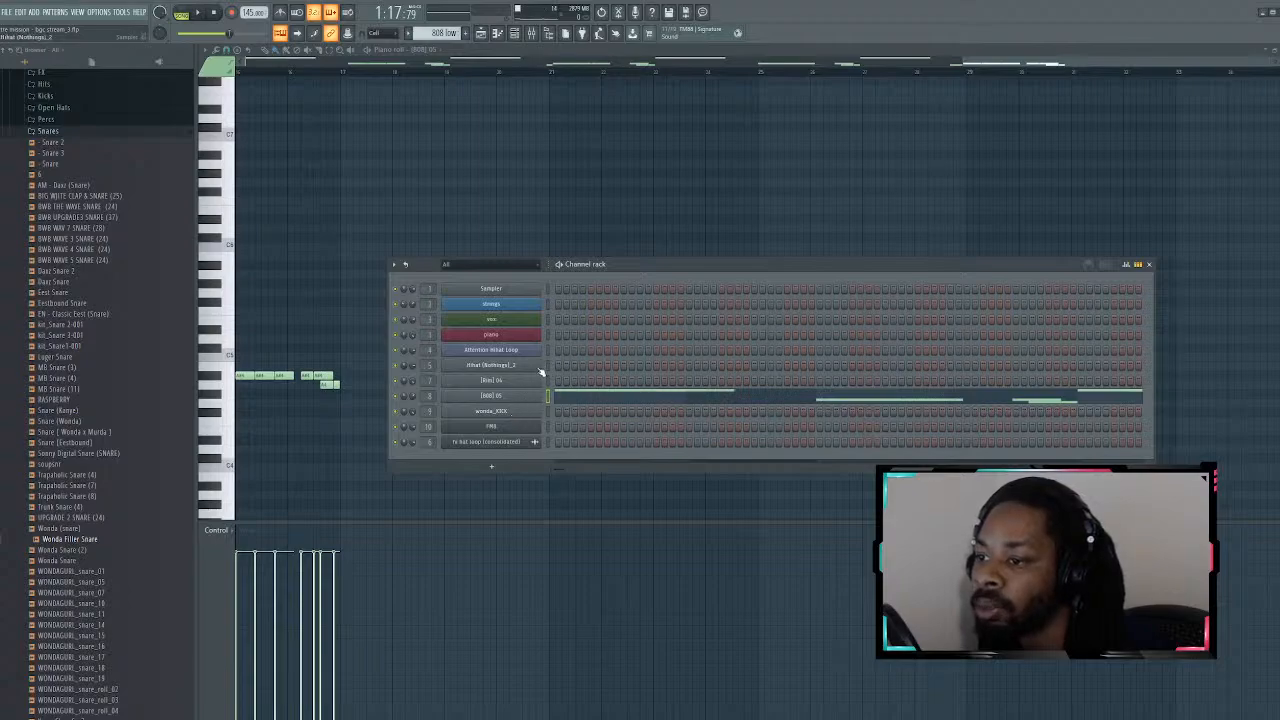
left_click(525, 397)
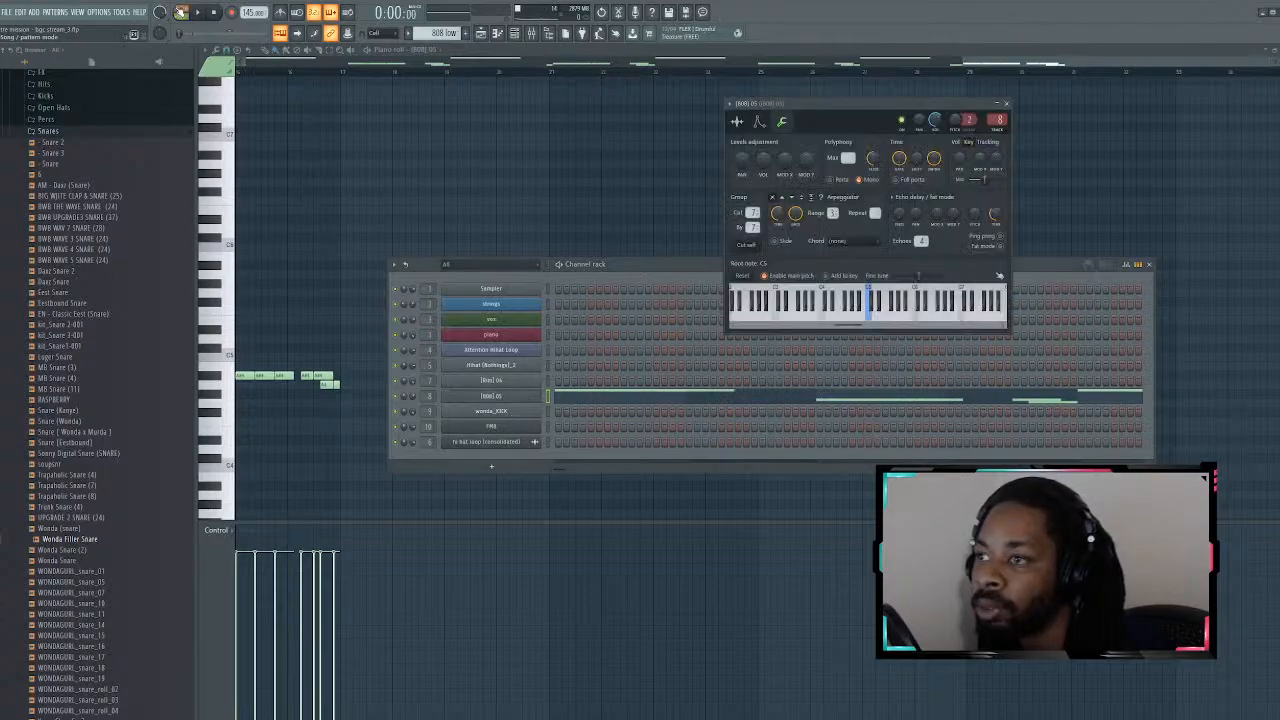
left_click(759, 122)
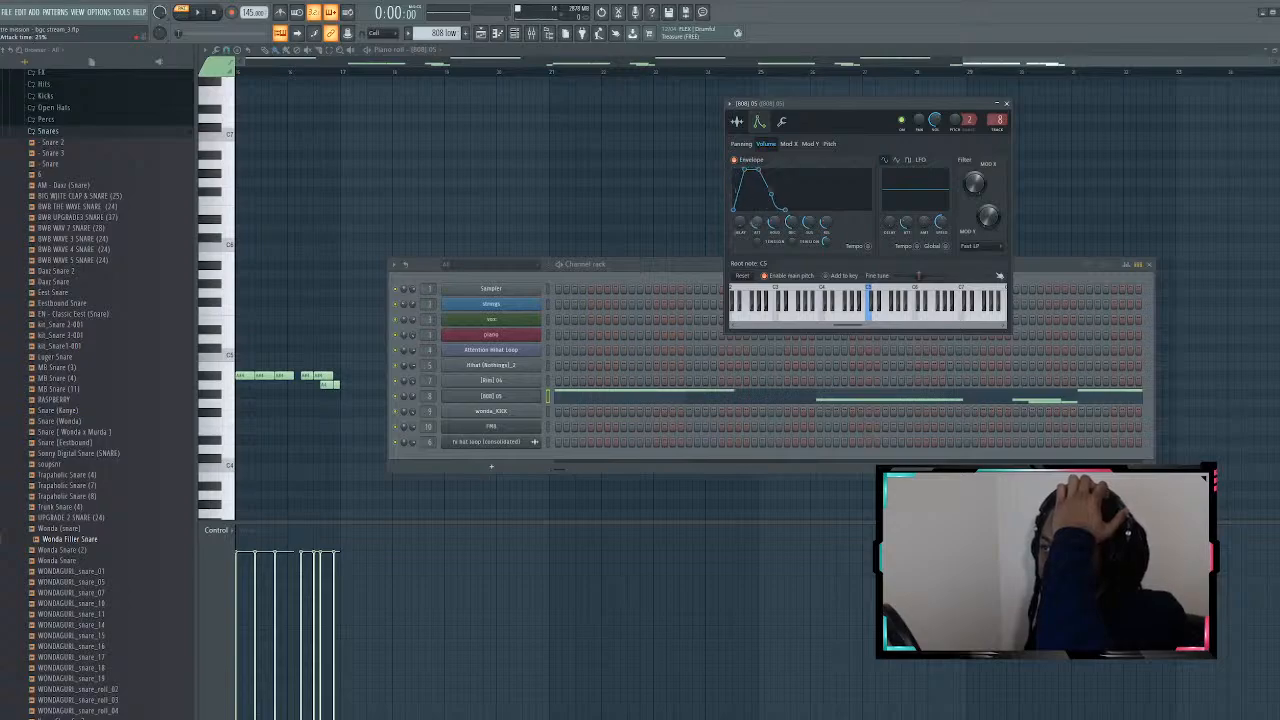
left_click_drag(815, 227, 815, 246)
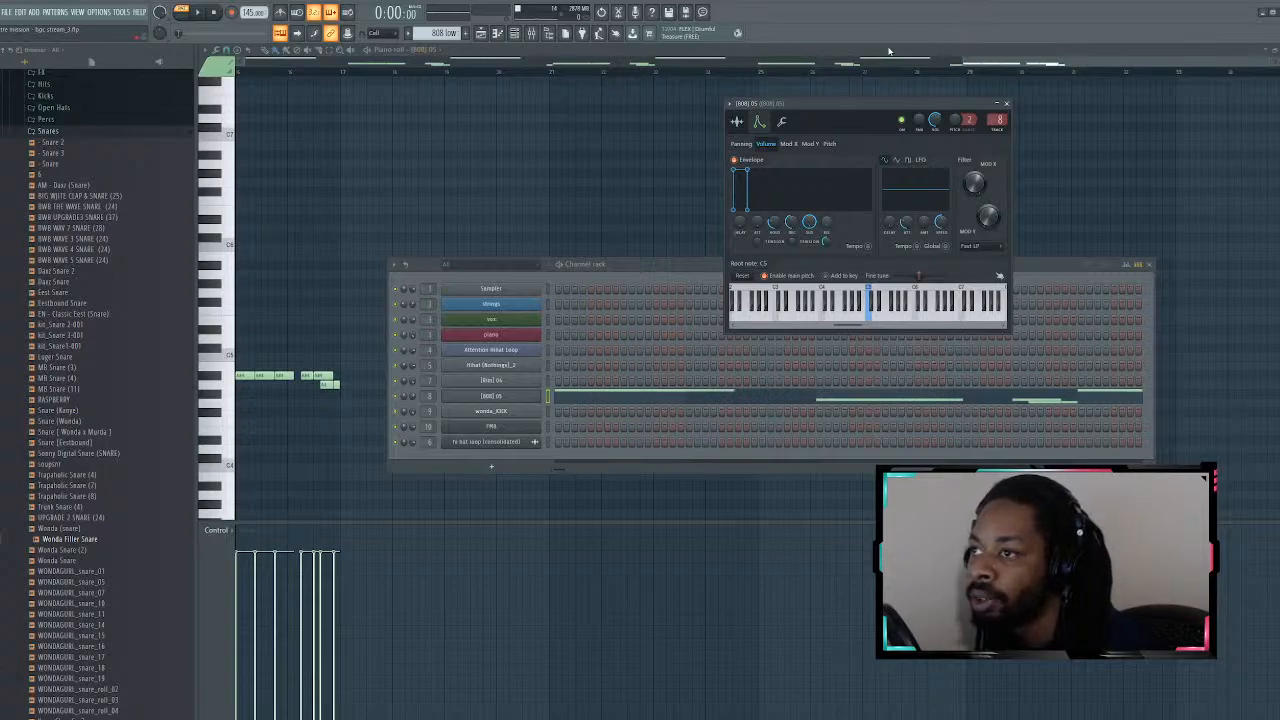
Step: Try lowering the second note of the 808 low pattern by a semitone and lengthening it during playback
left_click(1021, 65)
left_click_drag(963, 58, 228, 350)
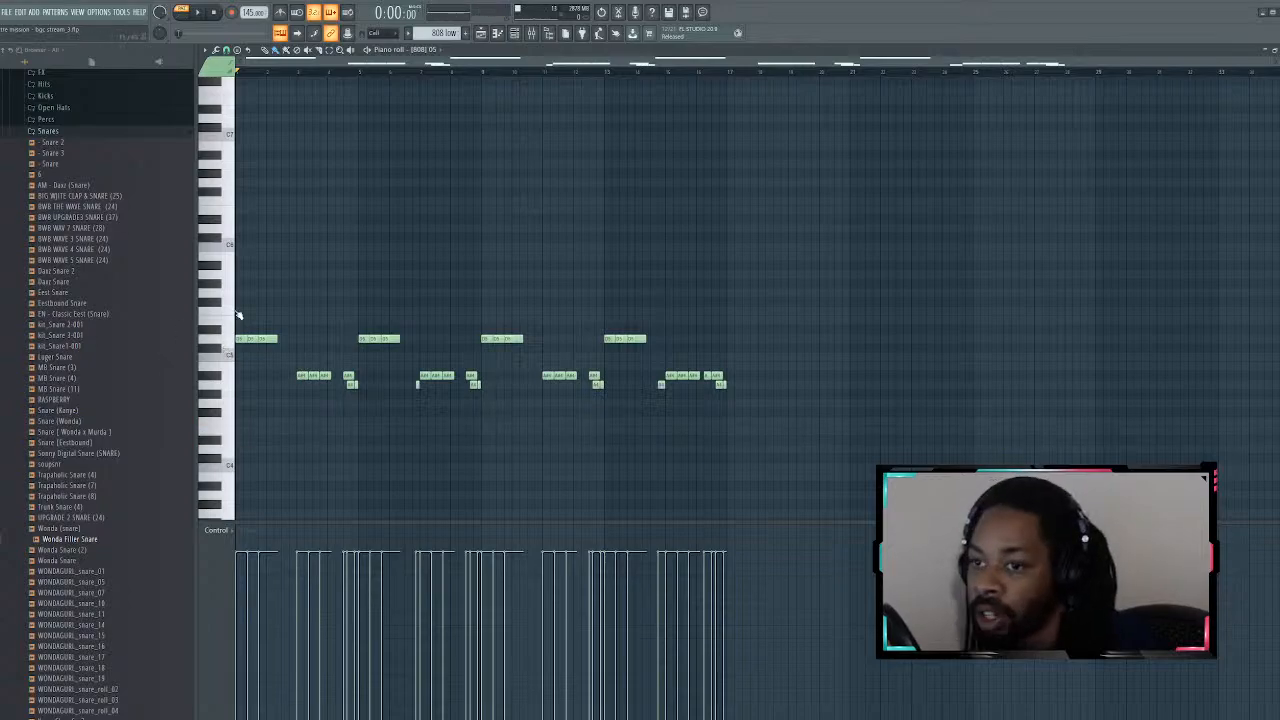
scroll(246, 320, "up", 4, "ctrl")
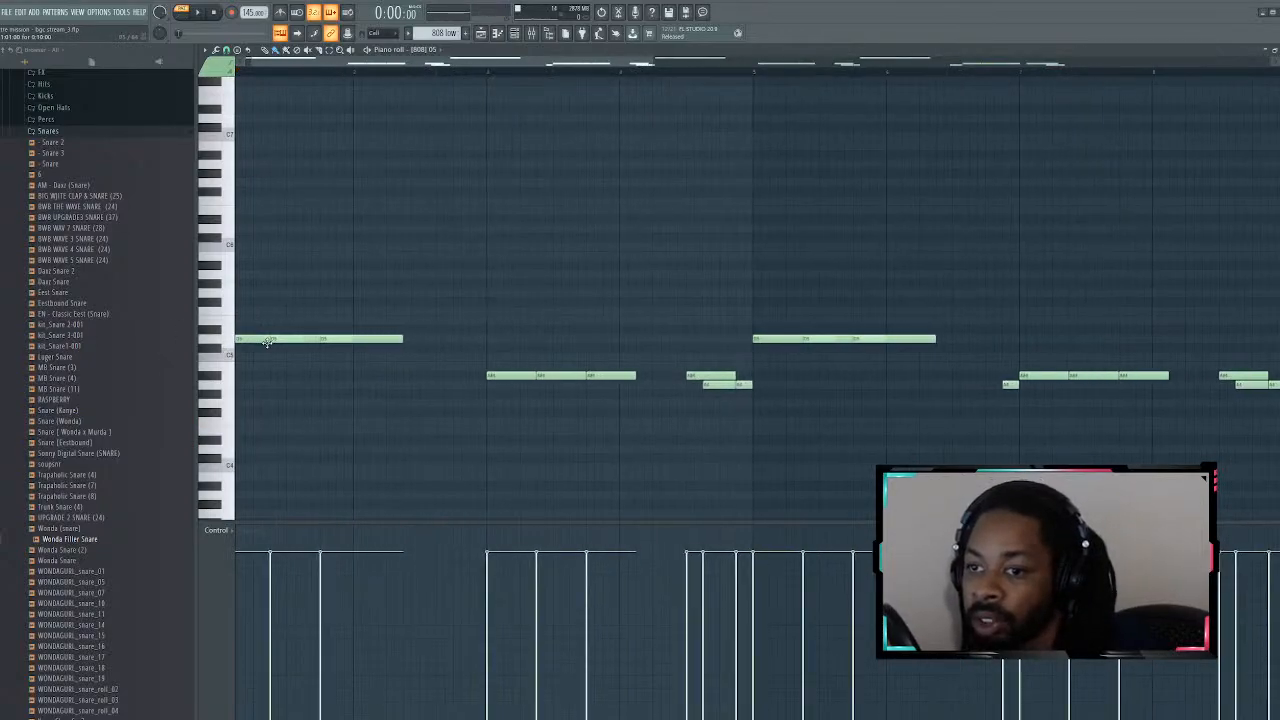
key("space")
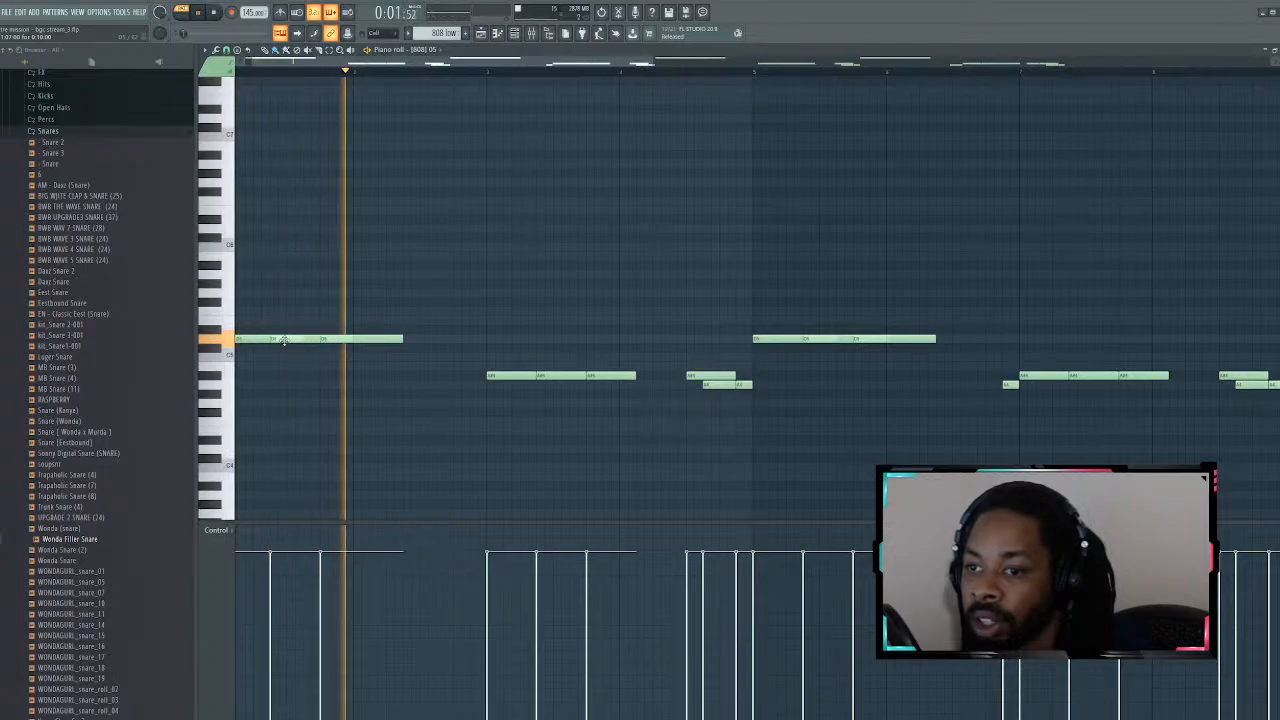
left_click_drag(282, 340, 268, 339)
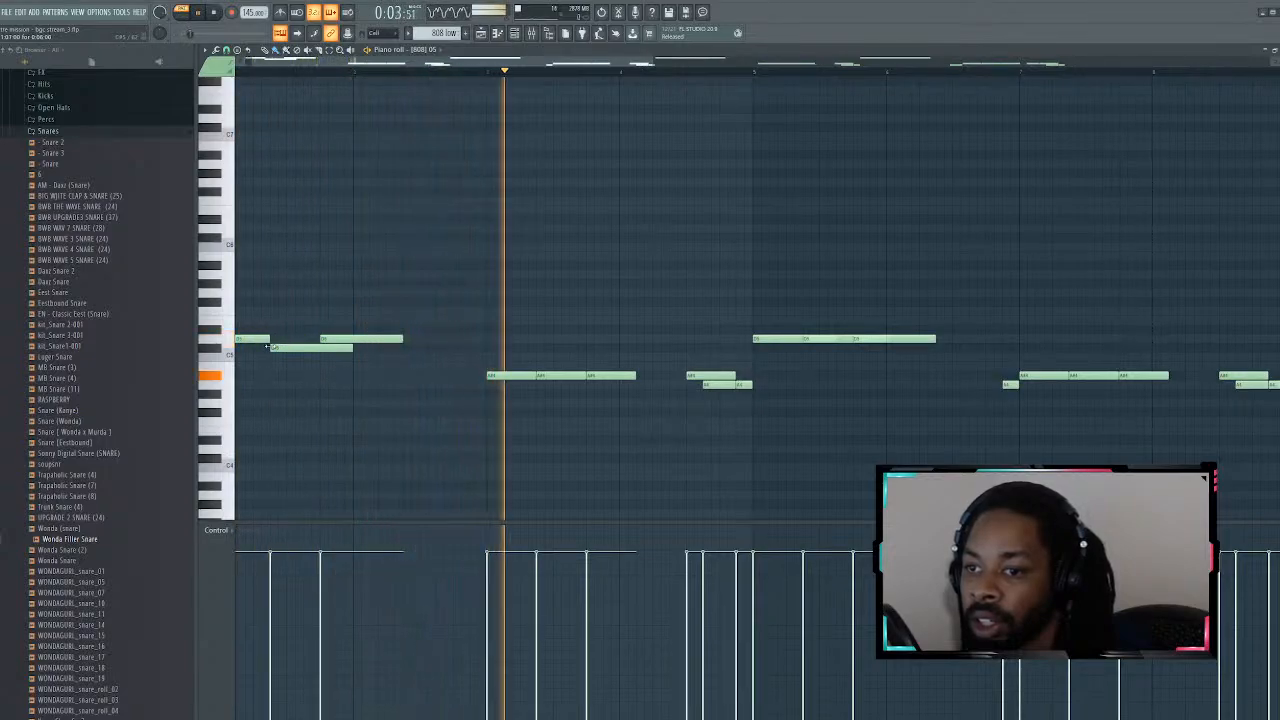
left_click_drag(351, 348, 303, 339)
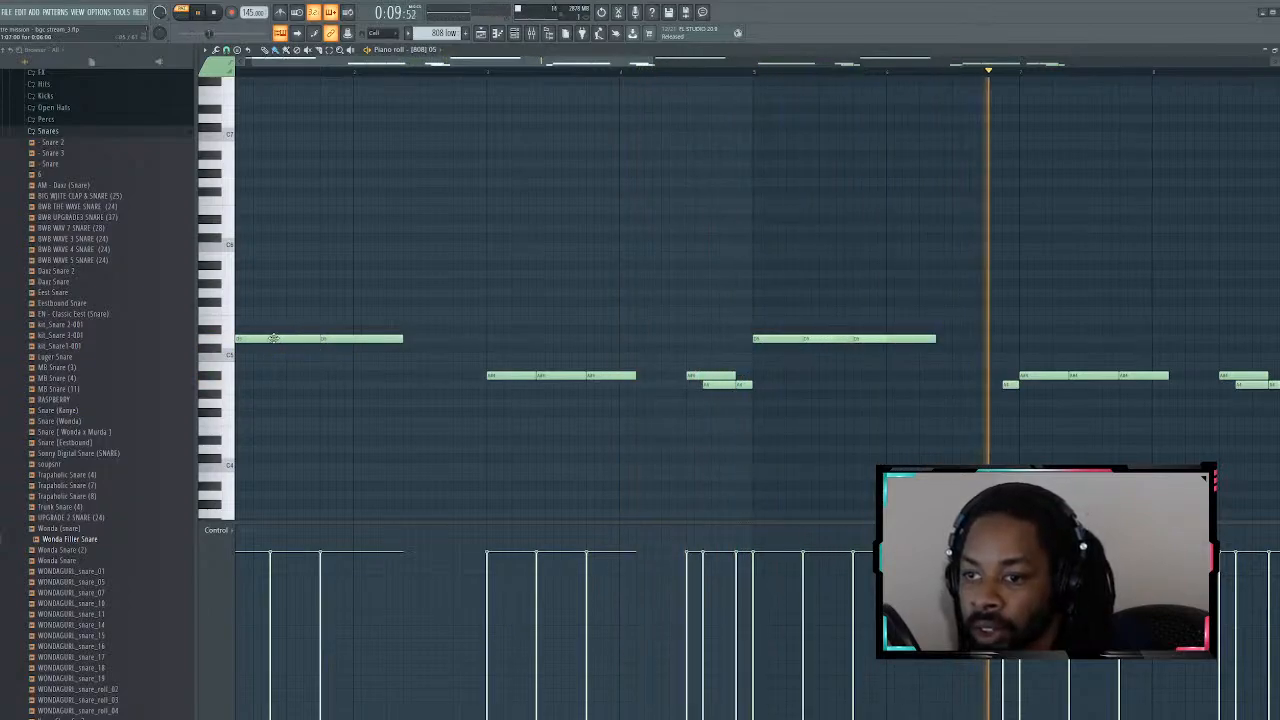
Step: Redraw the second note of the 808 low pattern at its neighbours' pitch and extend the last notes of the first two groups to the following notes
right_click(278, 339)
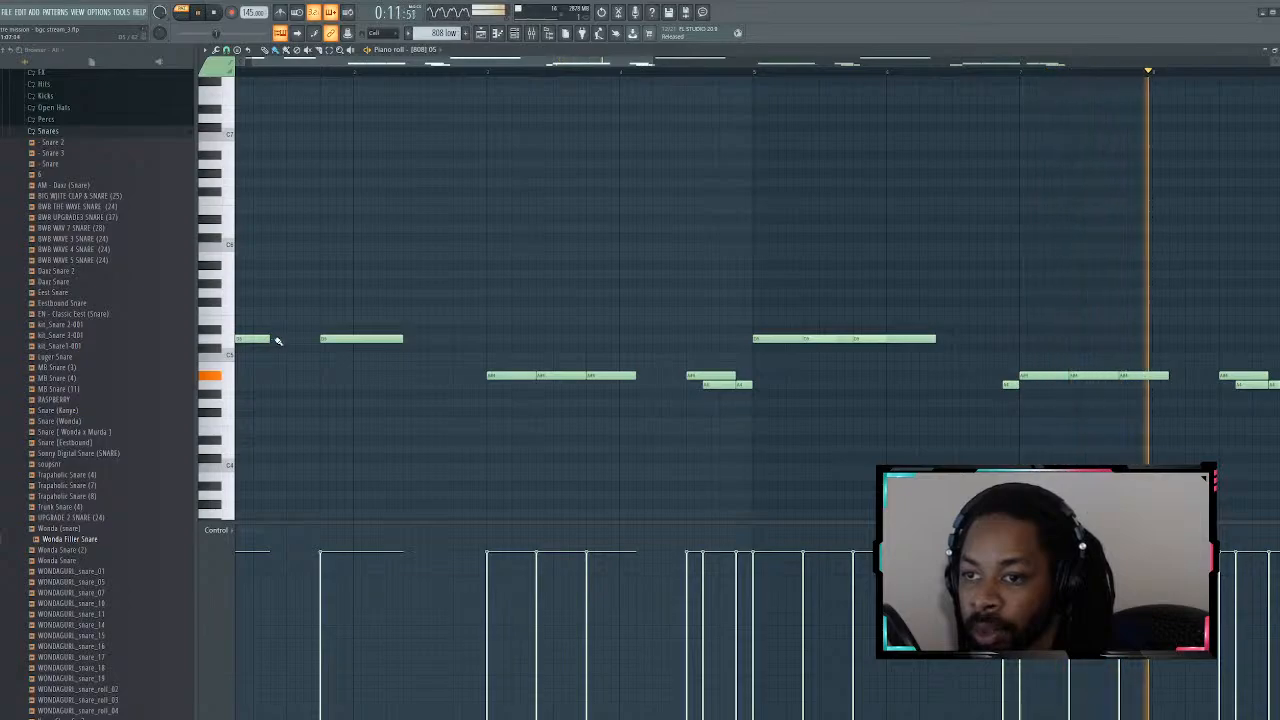
left_click(278, 348)
left_click_drag(300, 348, 316, 339)
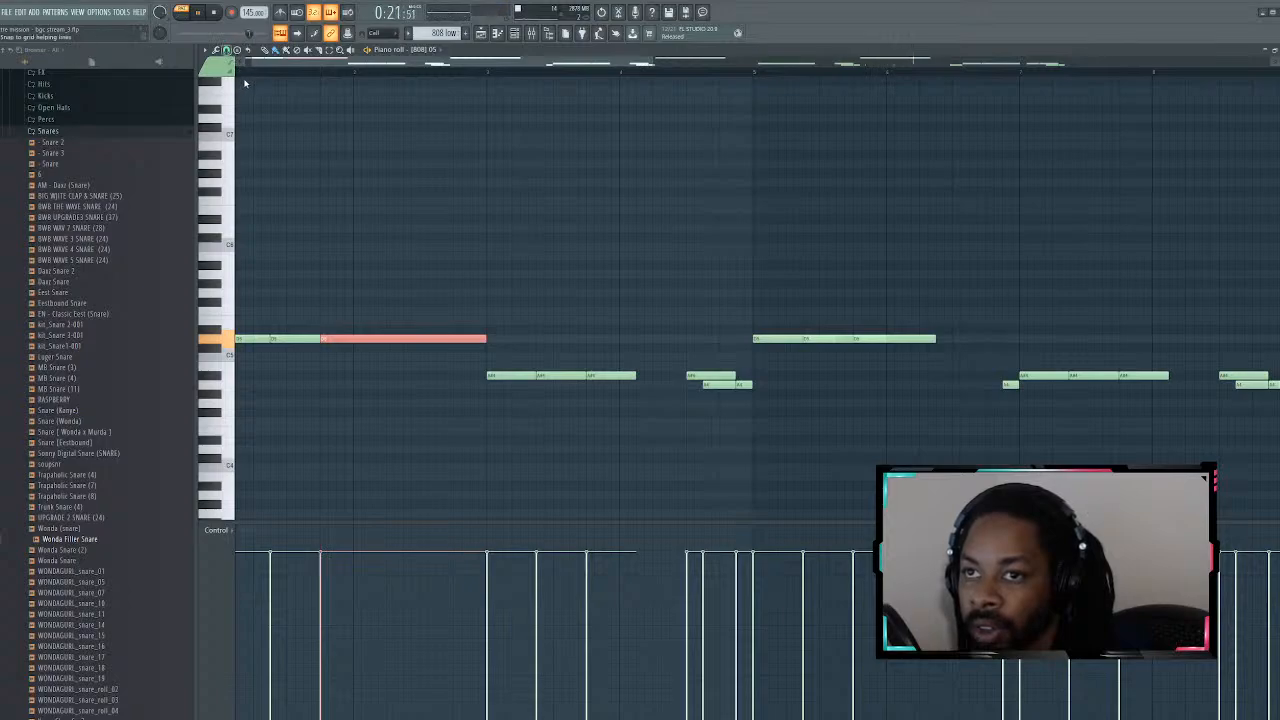
key("space")
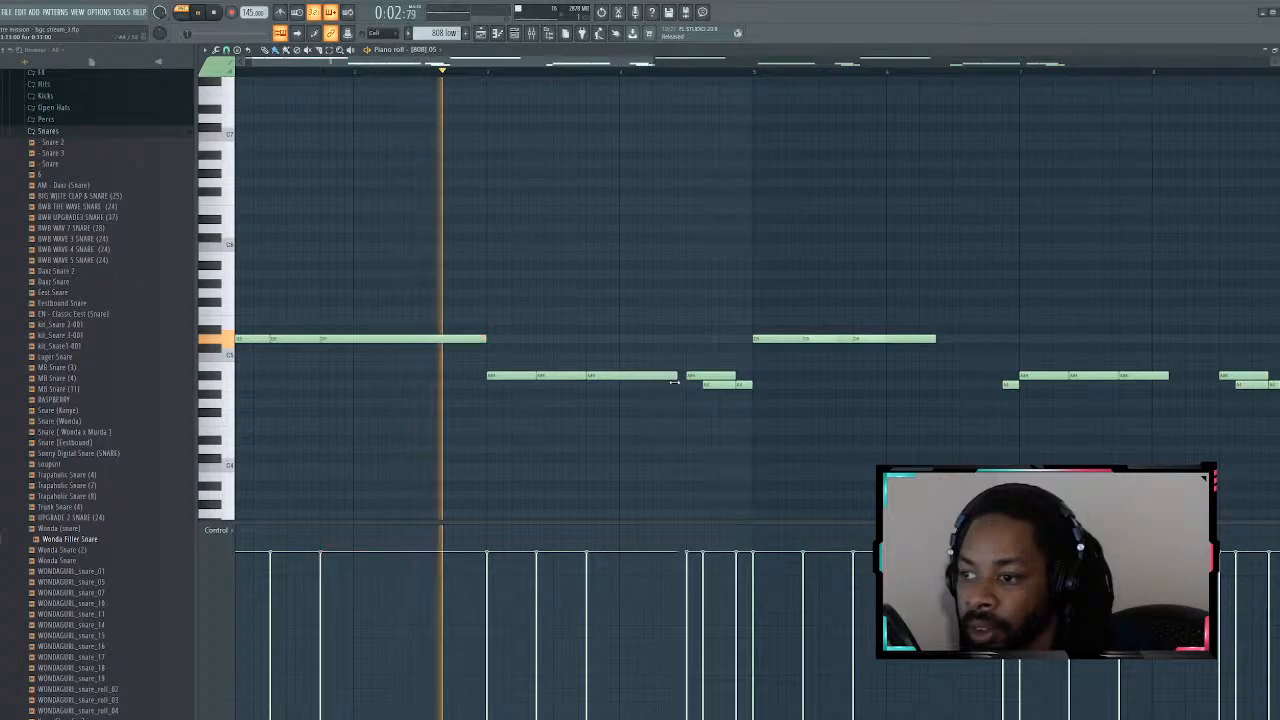
left_click_drag(636, 376, 703, 375)
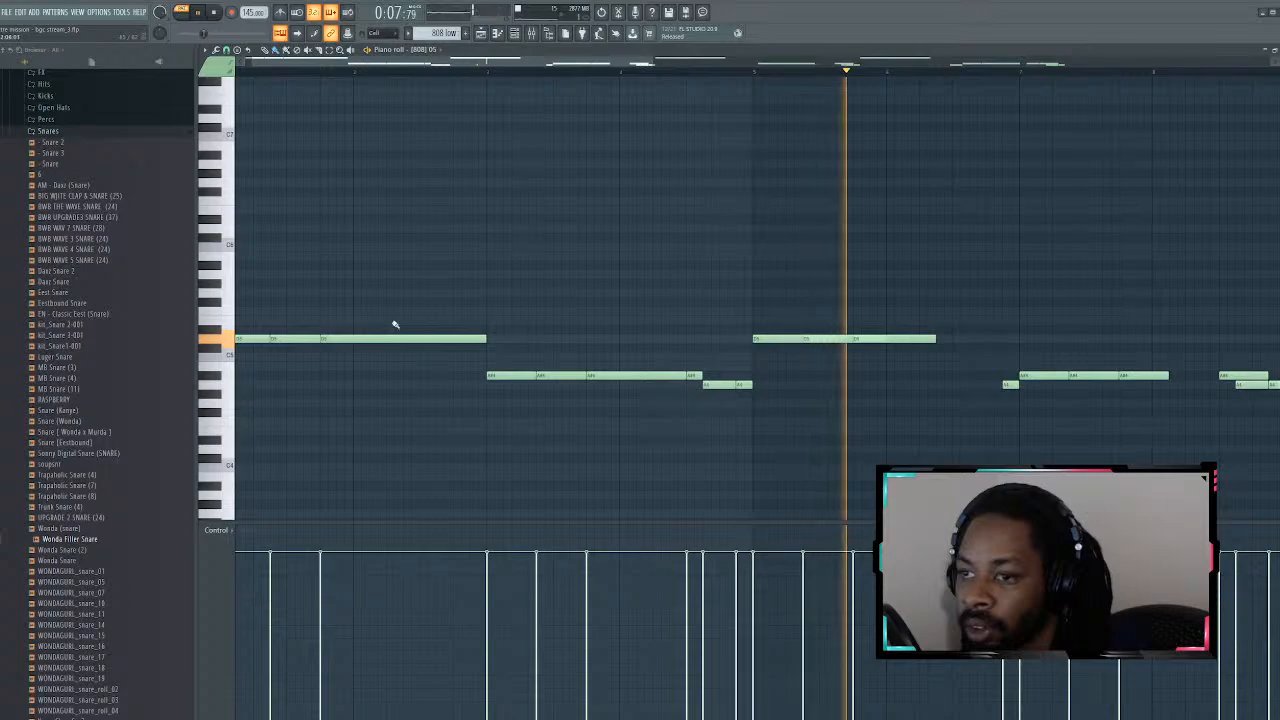
Step: Redraw the 808 low notes around bars 5 to 7 and extend each group's last long note until it meets the following note
left_click(758, 341)
left_click_drag(758, 341, 812, 340)
left_click_drag(934, 340, 1000, 349)
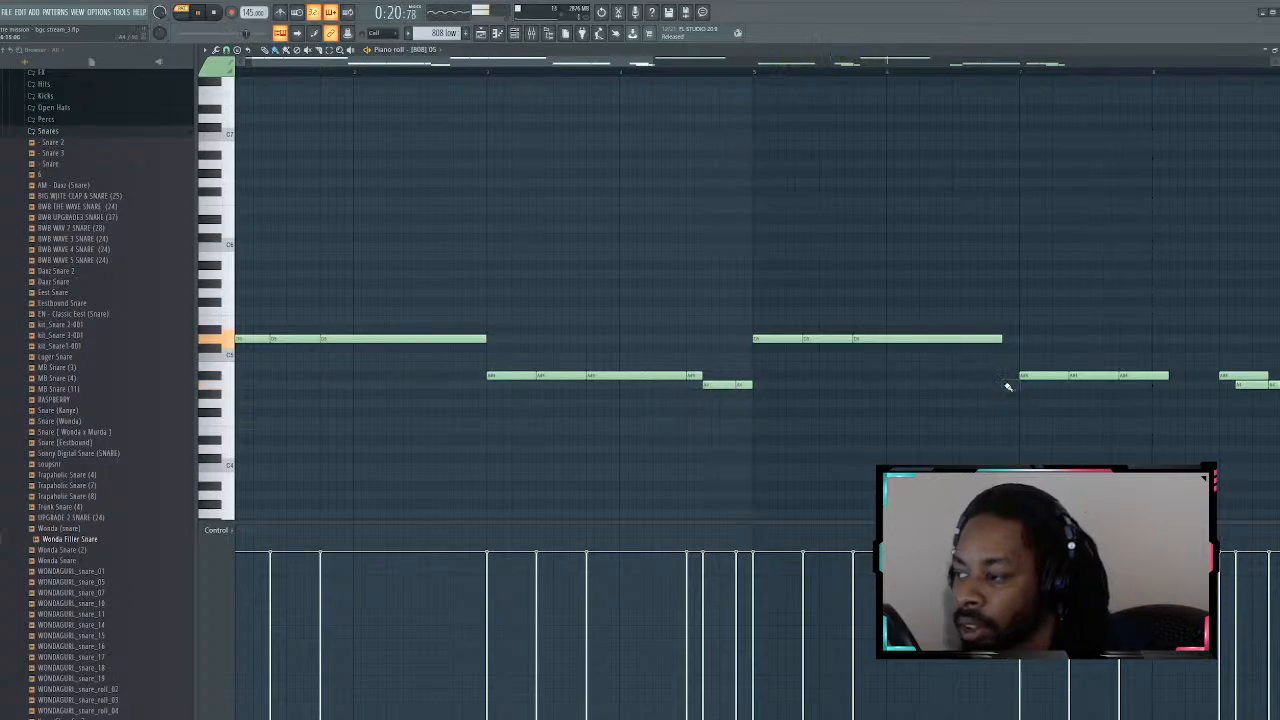
left_click(1008, 384)
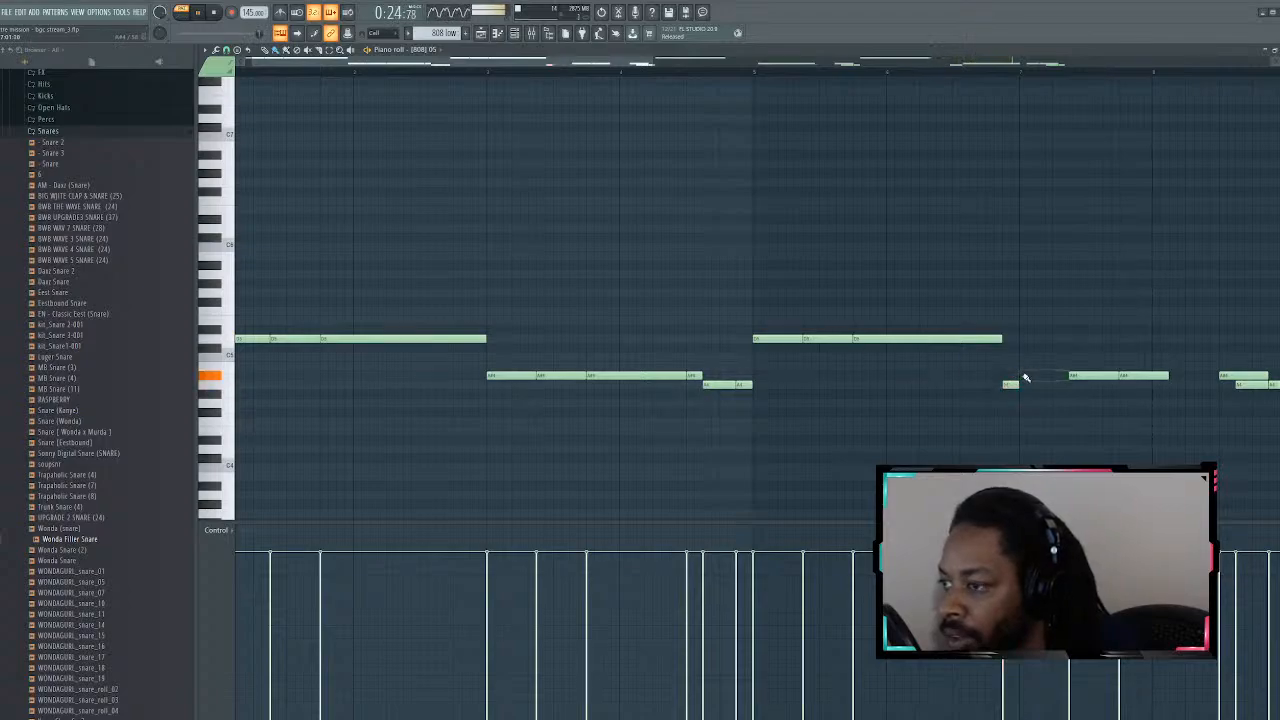
left_click_drag(1159, 378, 1234, 377)
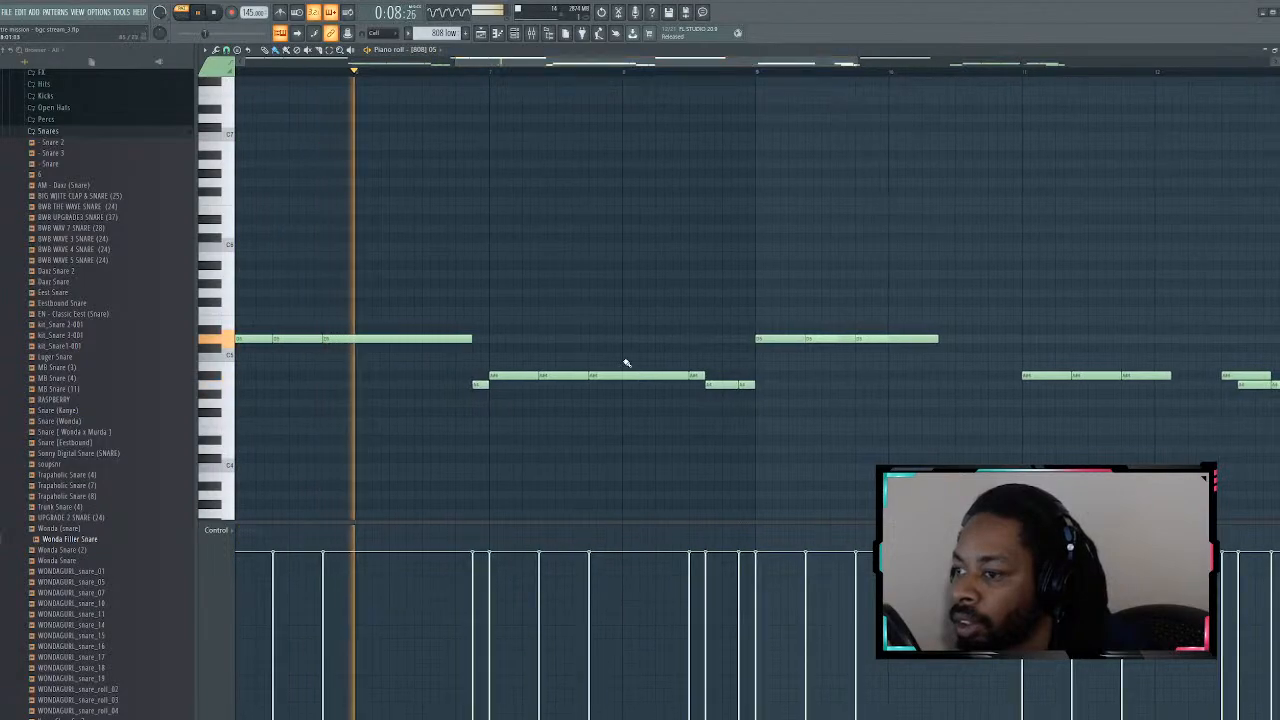
Step: Redraw the three high notes at bar 9 of the 808 low pattern and lengthen the third to just before bar 11
right_click(763, 340)
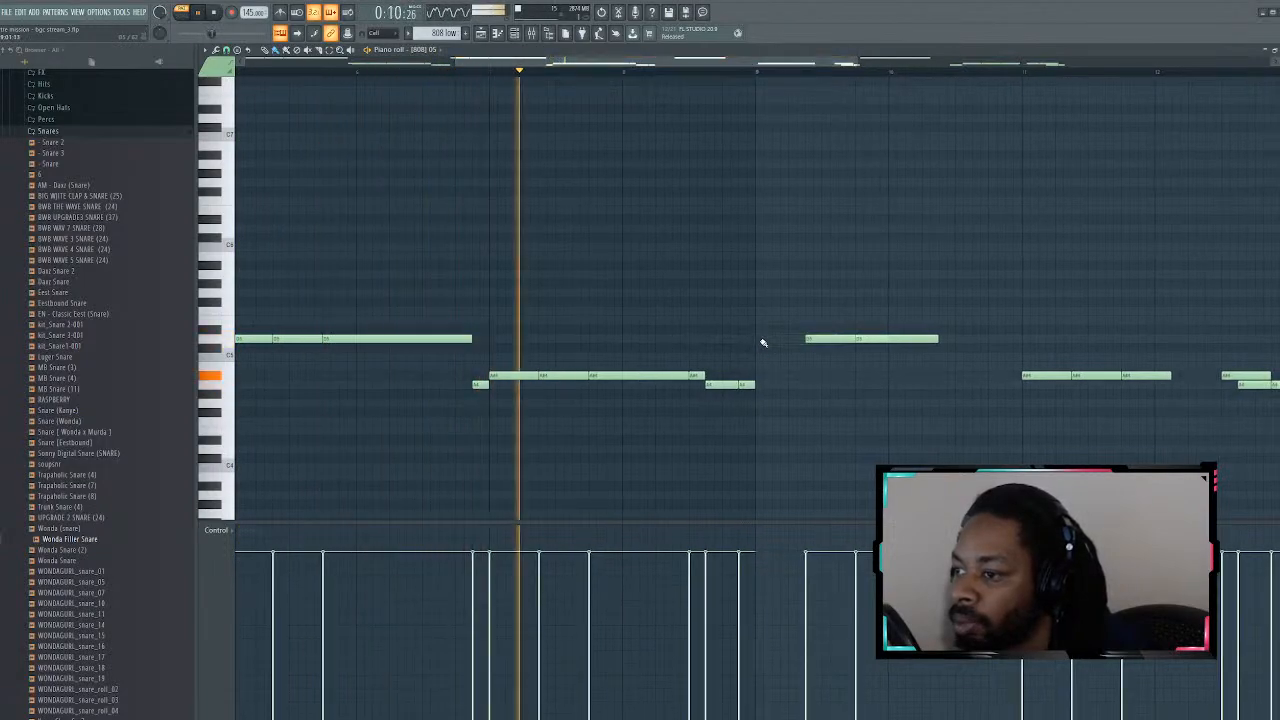
left_click(763, 340)
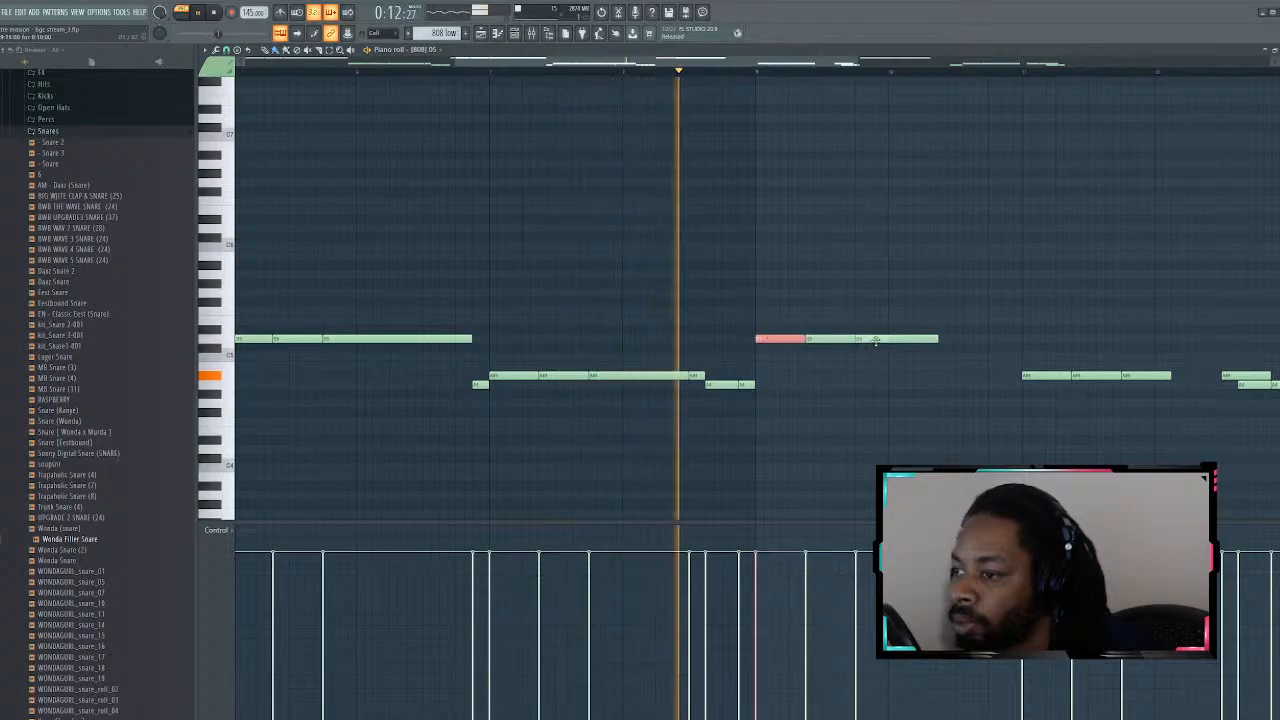
left_click_drag(876, 341, 796, 341)
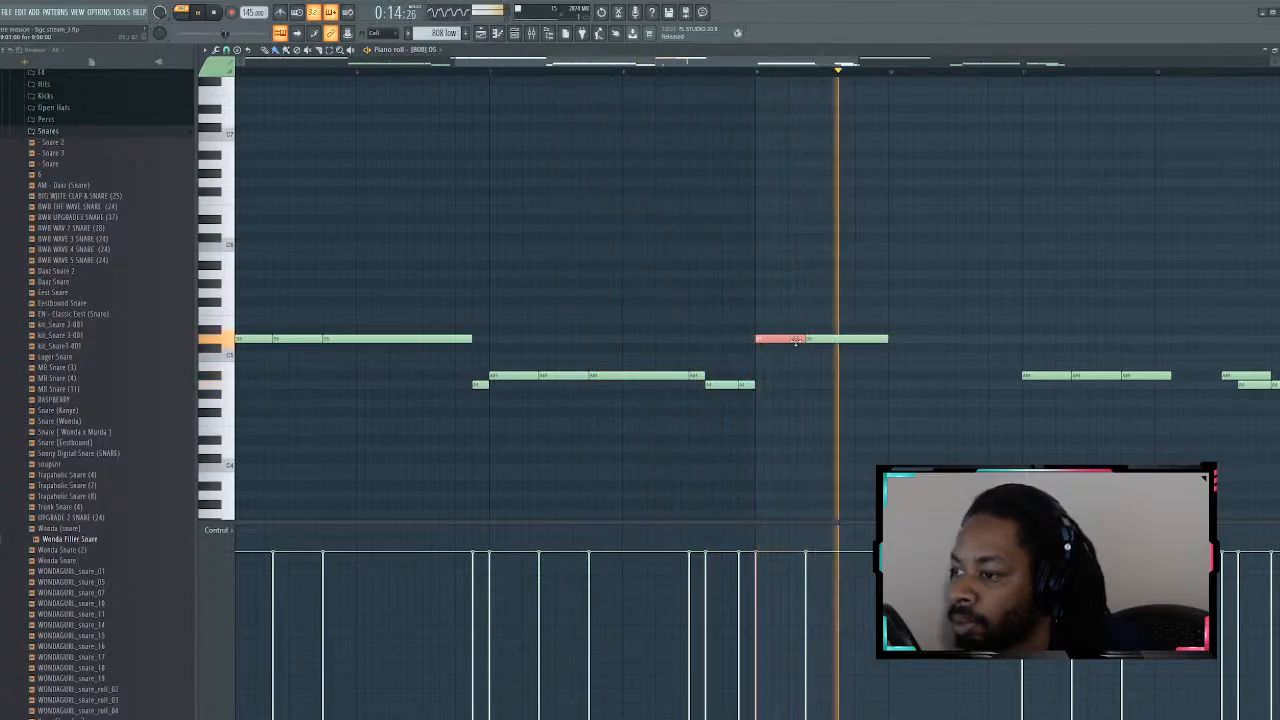
left_click_drag(796, 341, 808, 338)
key("space")
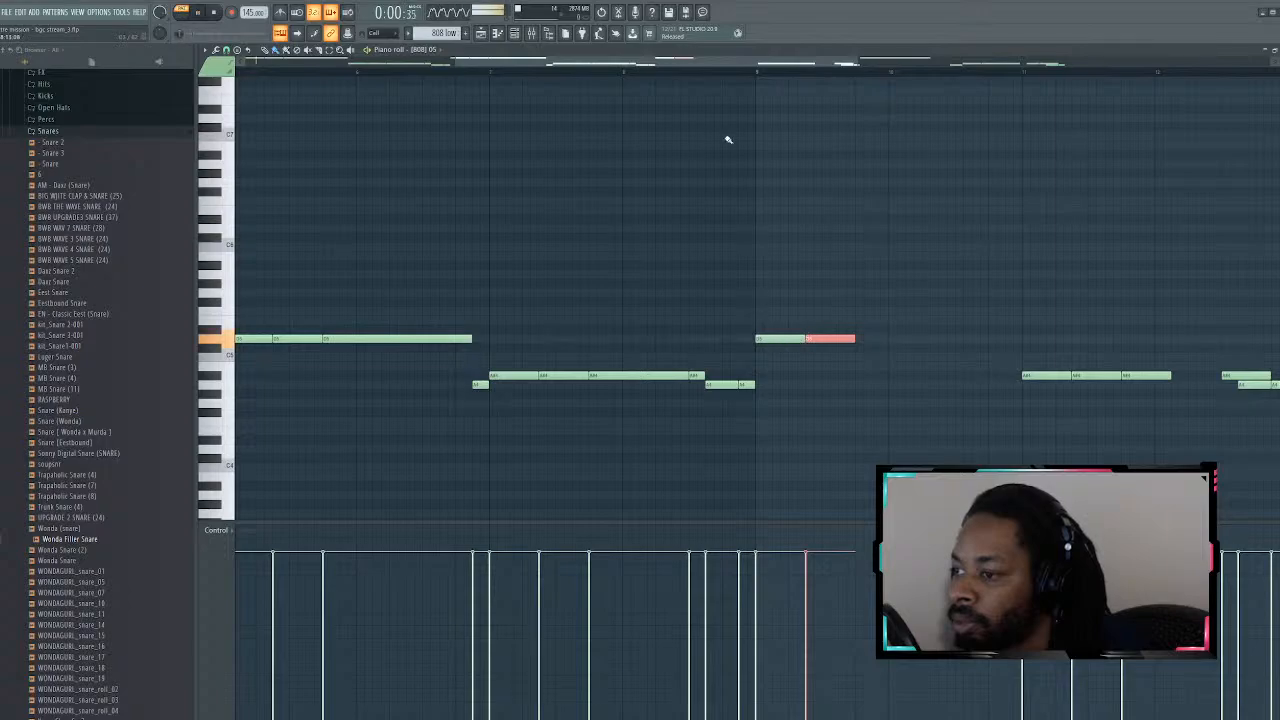
left_click(744, 73)
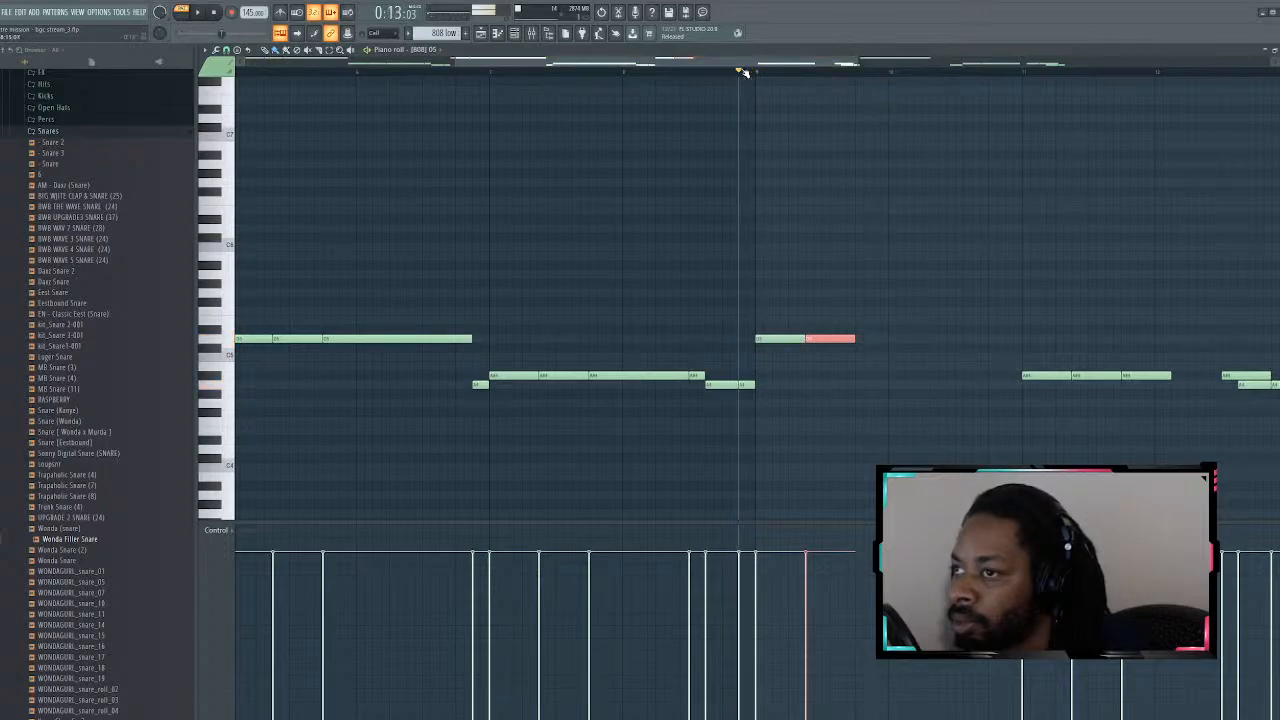
key("space")
left_click(860, 341)
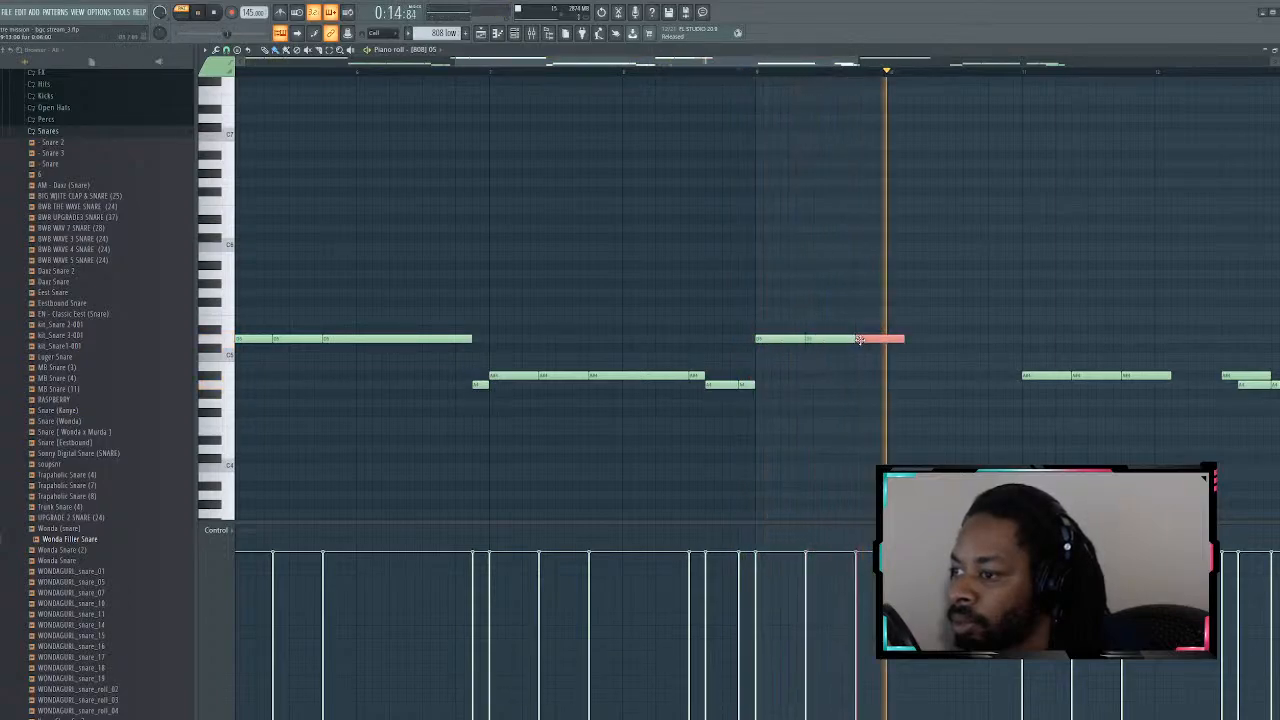
left_click_drag(904, 341, 1008, 350)
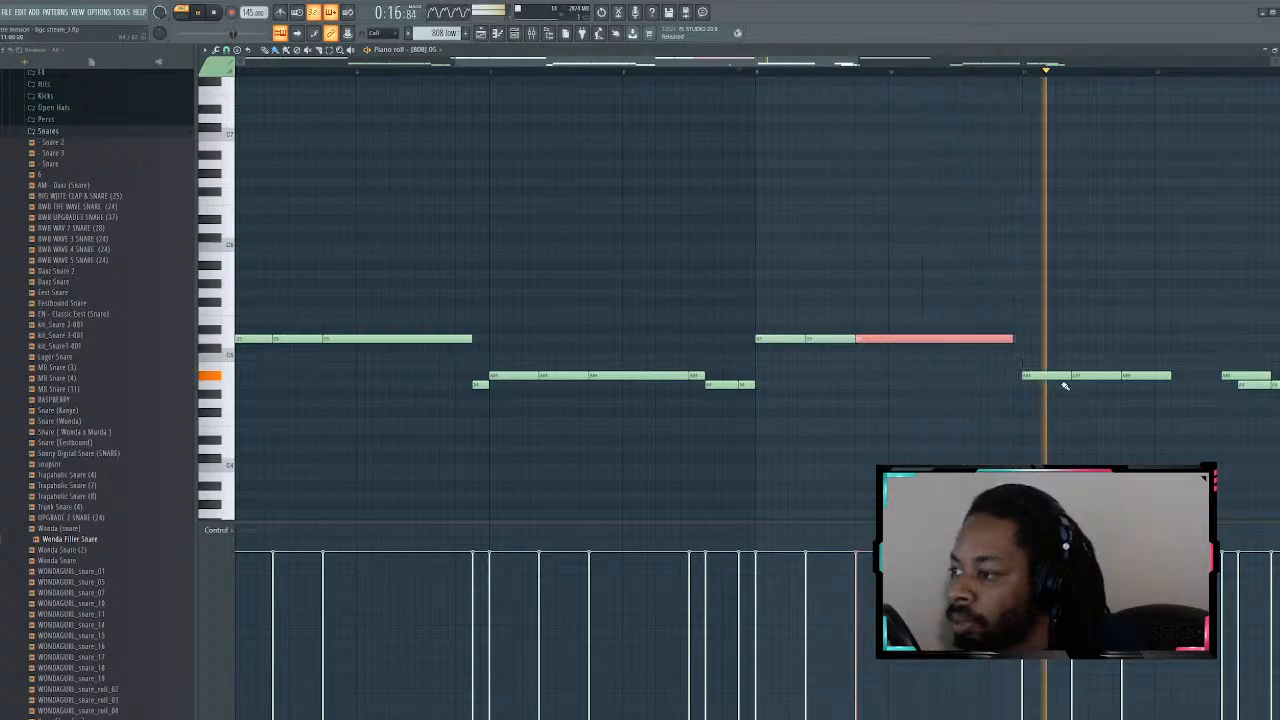
Step: Extend the closing notes of the groups at bars 11 and 13 to the following notes, and stop playback
left_click_drag(1172, 377, 1222, 377)
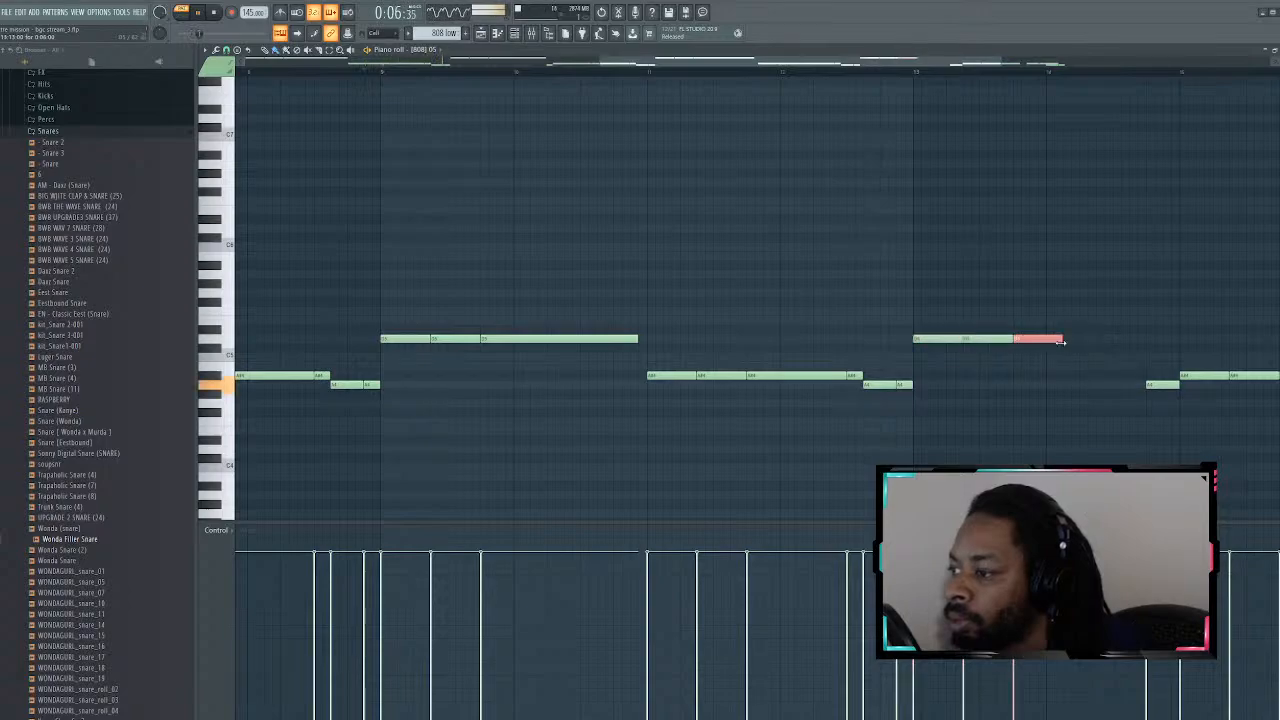
left_click_drag(833, 65, 980, 80)
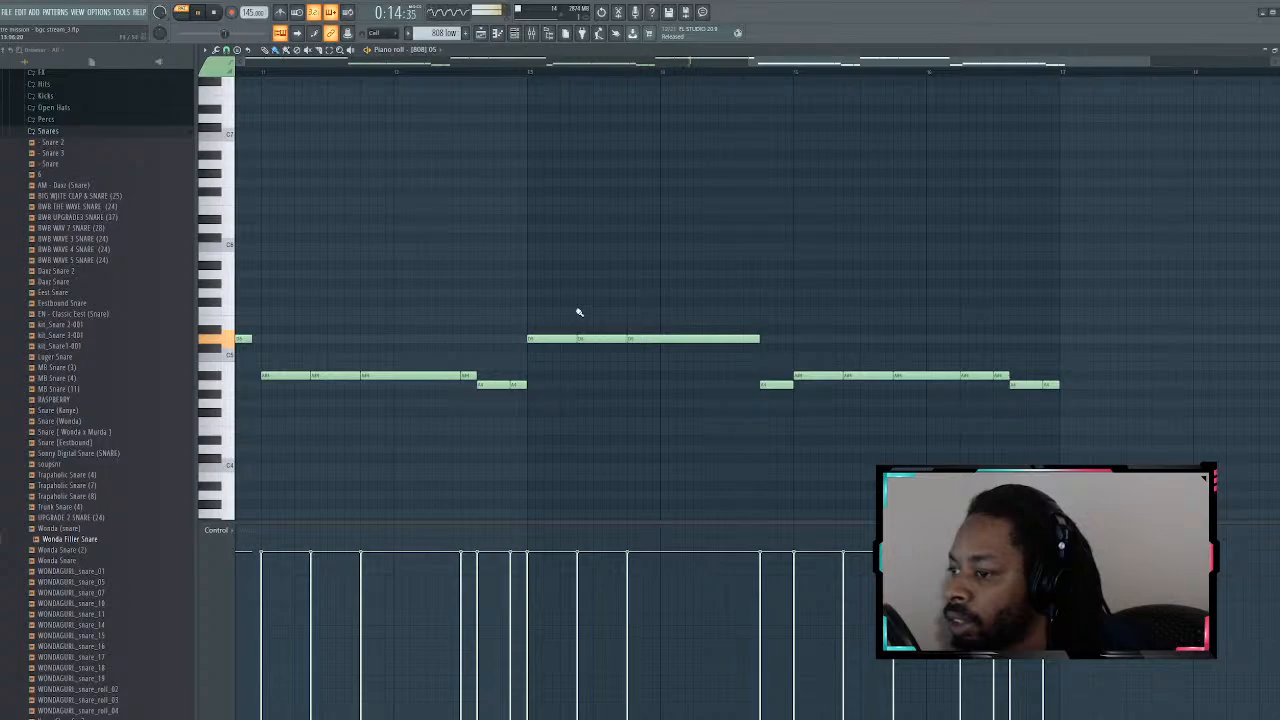
scroll(575, 300, "down", 3)
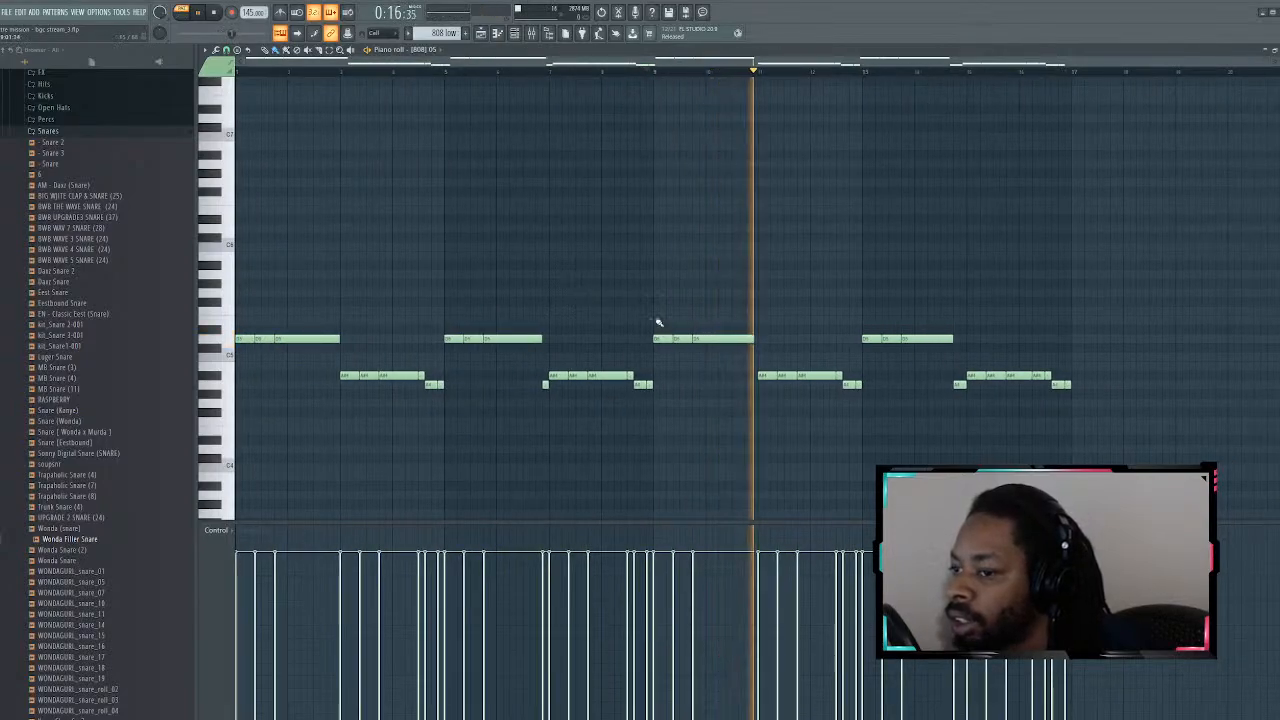
key("space")
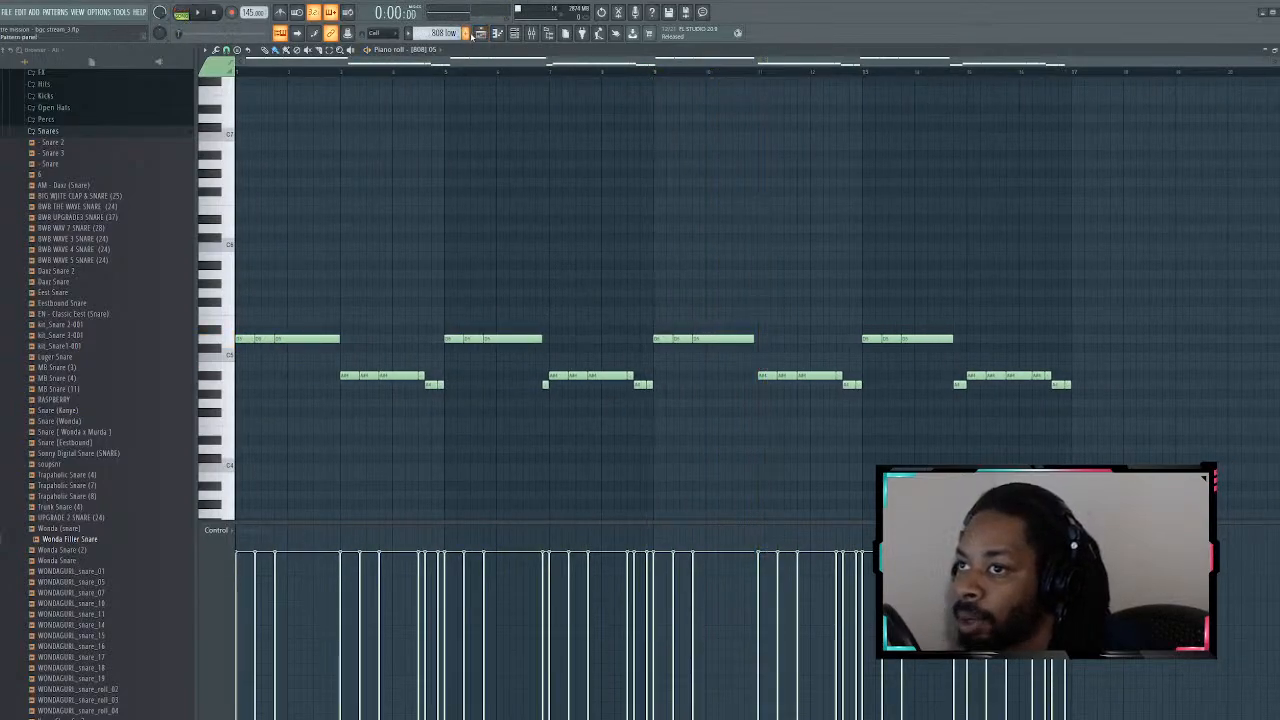
Step: Return to the playlist arrangement, play it from bar 48 and repeat the strings clip at bars 57 to 64
left_click(474, 34)
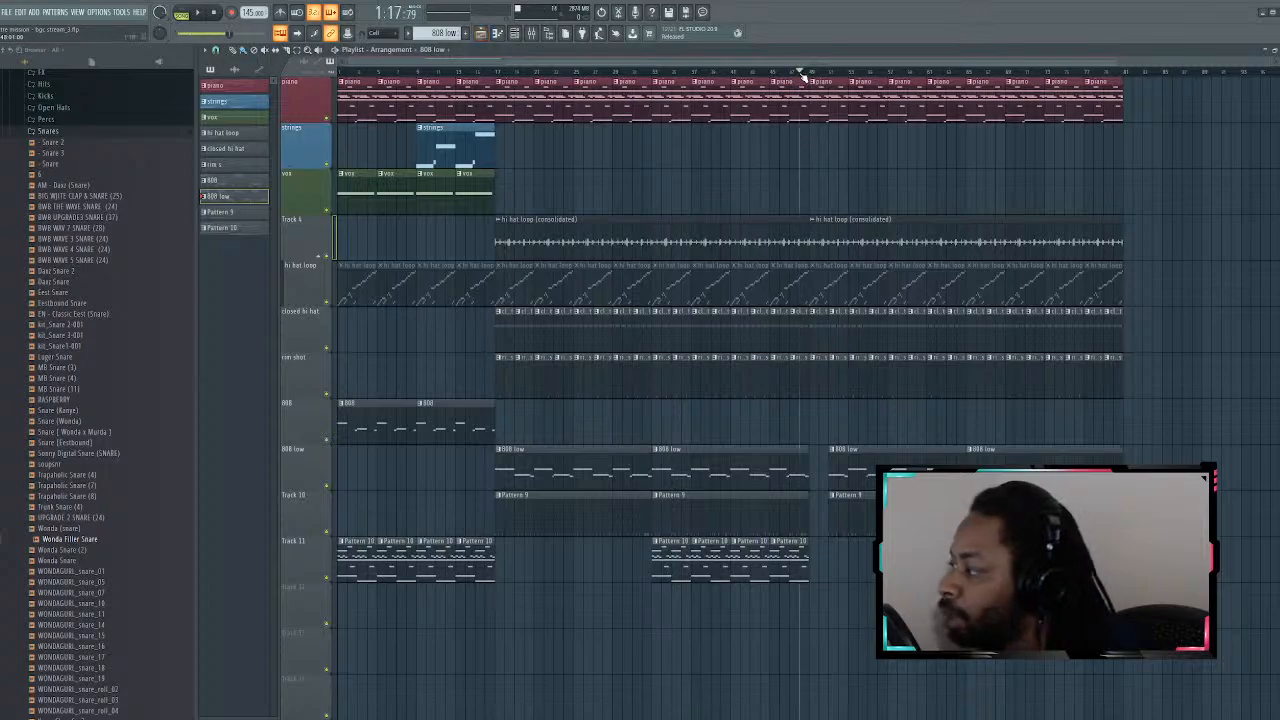
key("space")
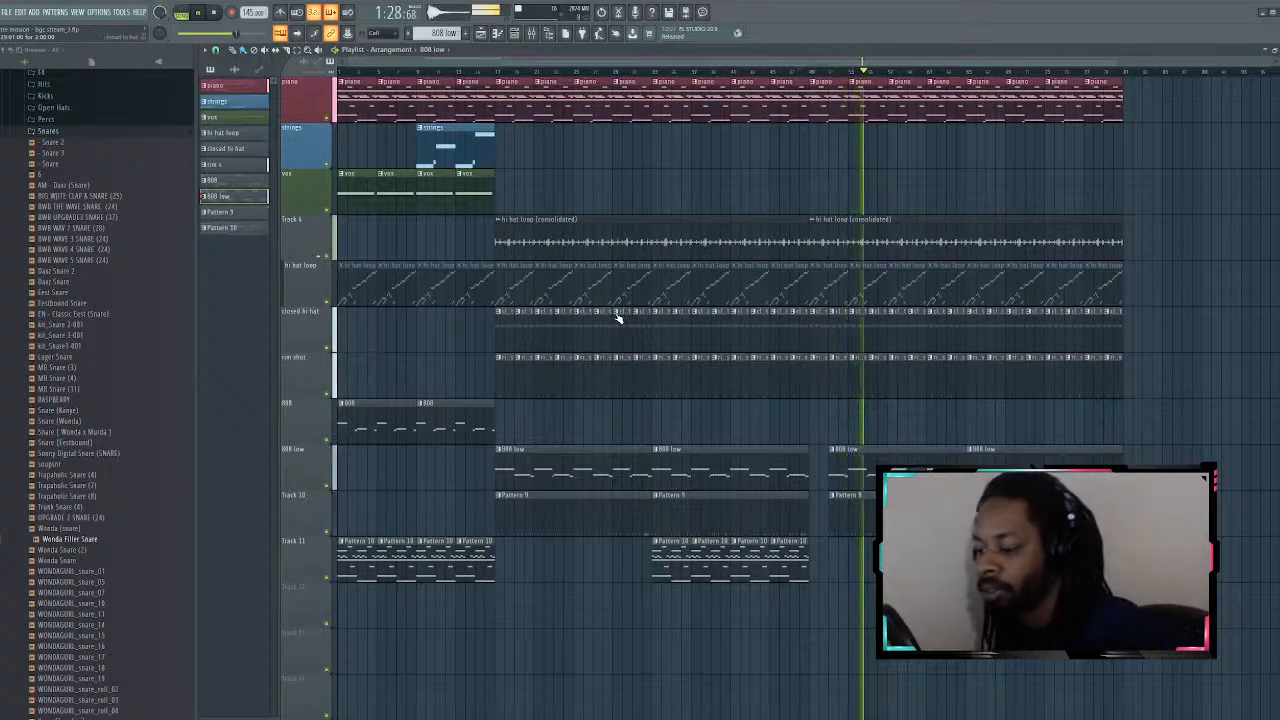
scroll(683, 318, "down", 1)
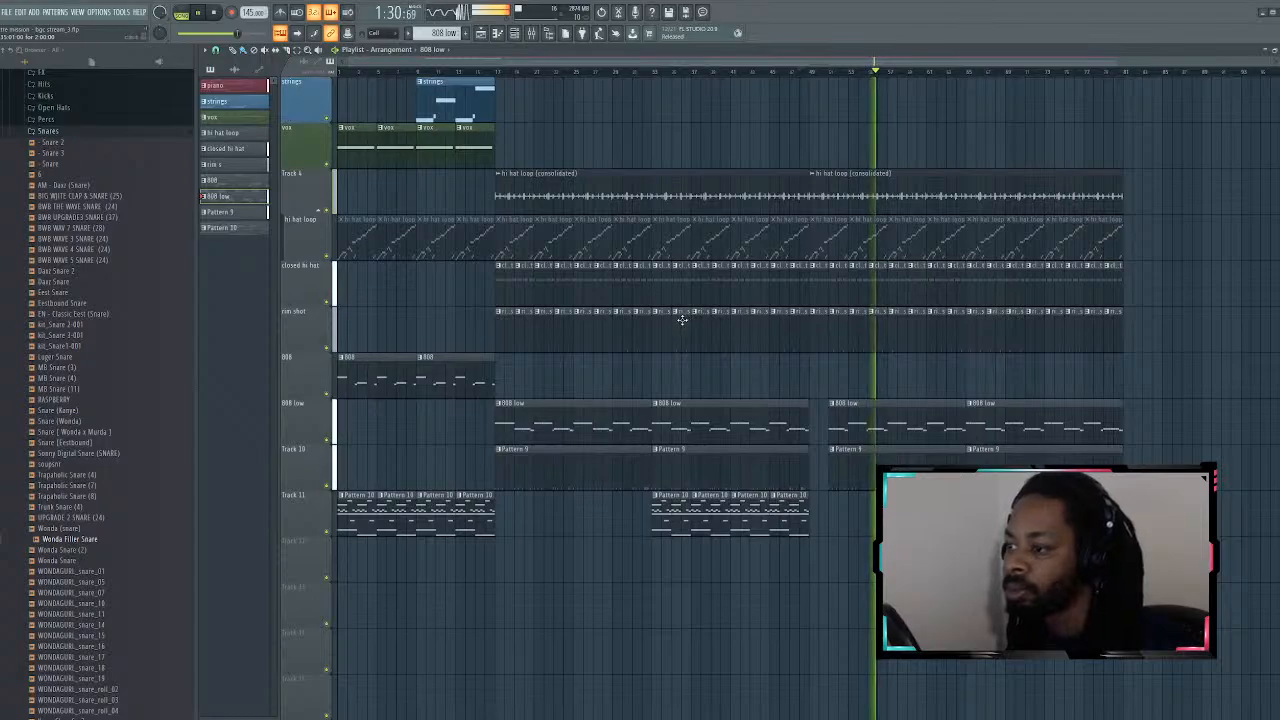
scroll(459, 133, "up", 1)
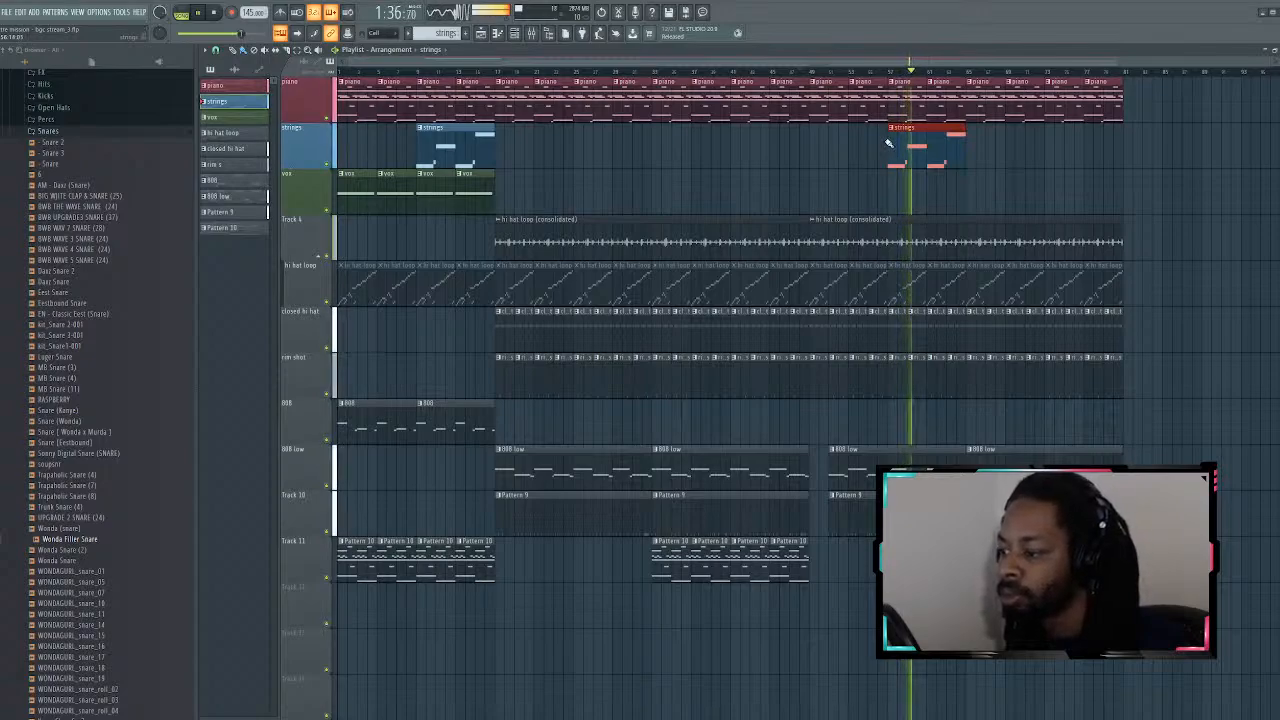
left_click(1078, 511)
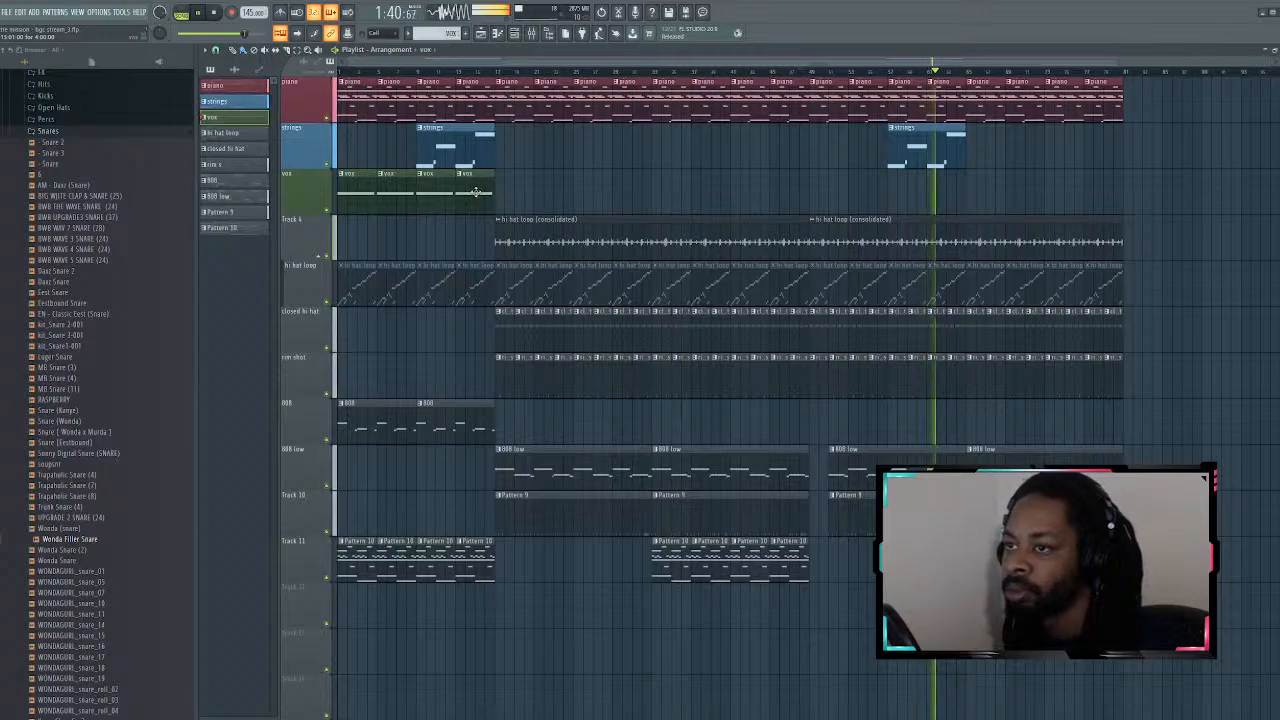
Step: Repeat the four vox clips and add two strings clips across bars 65 to 80, and stop playback
left_click_drag(974, 201, 1092, 191)
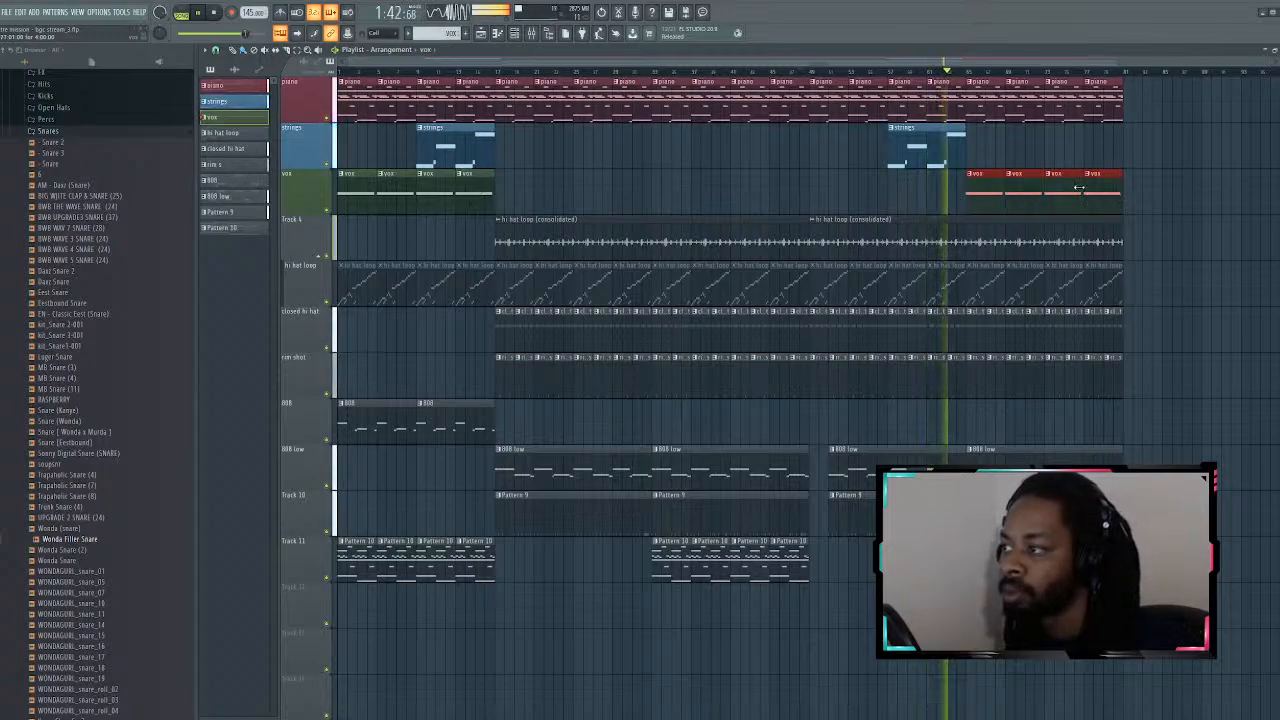
left_click(954, 141)
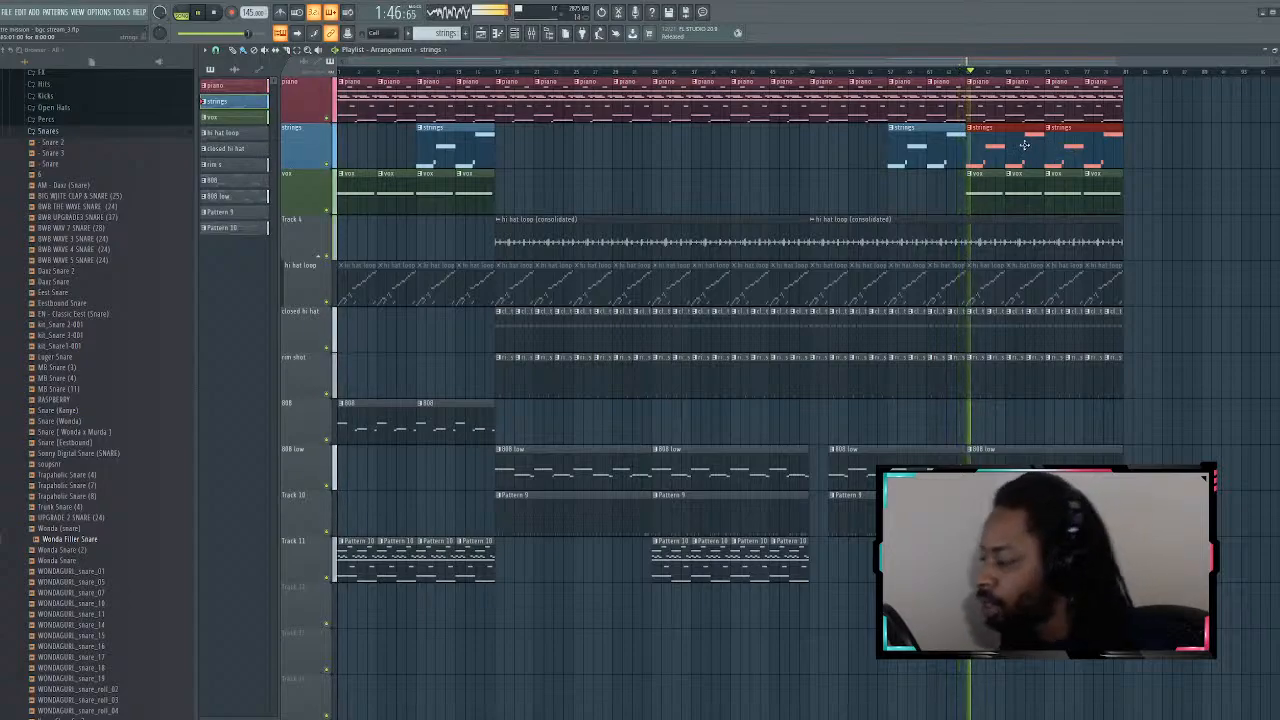
key("space")
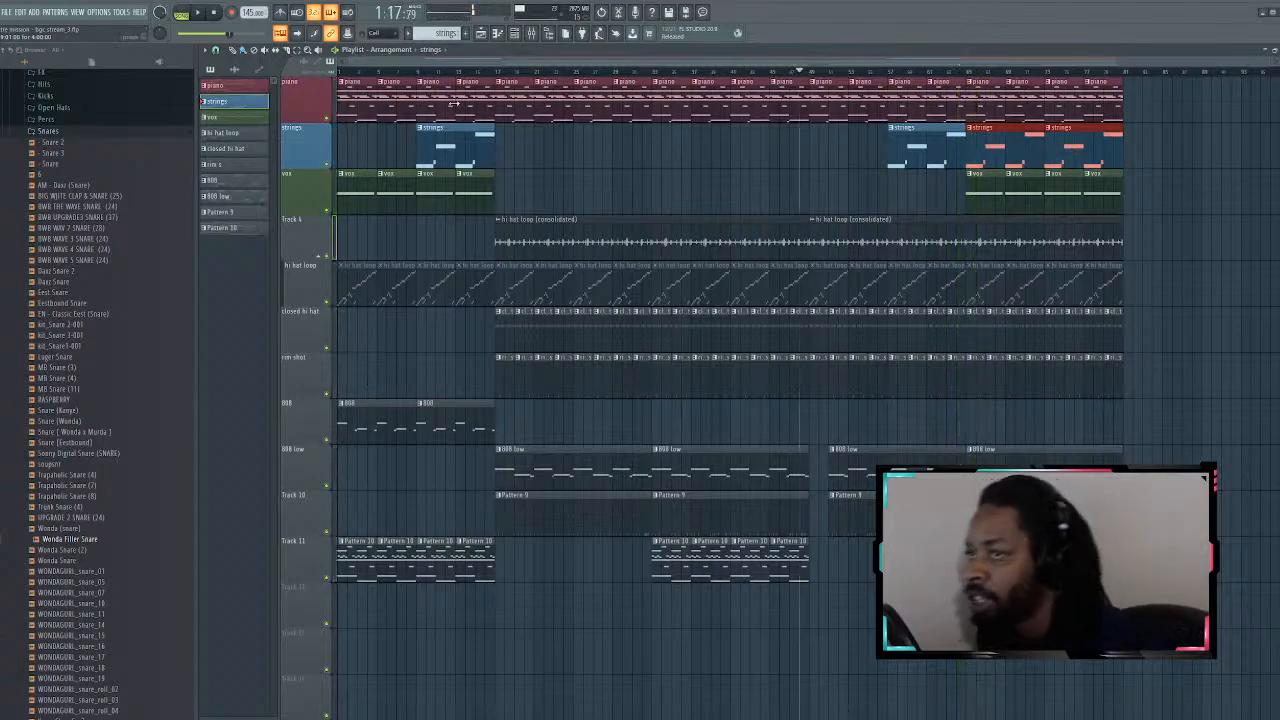
scroll(483, 143, "down", 1)
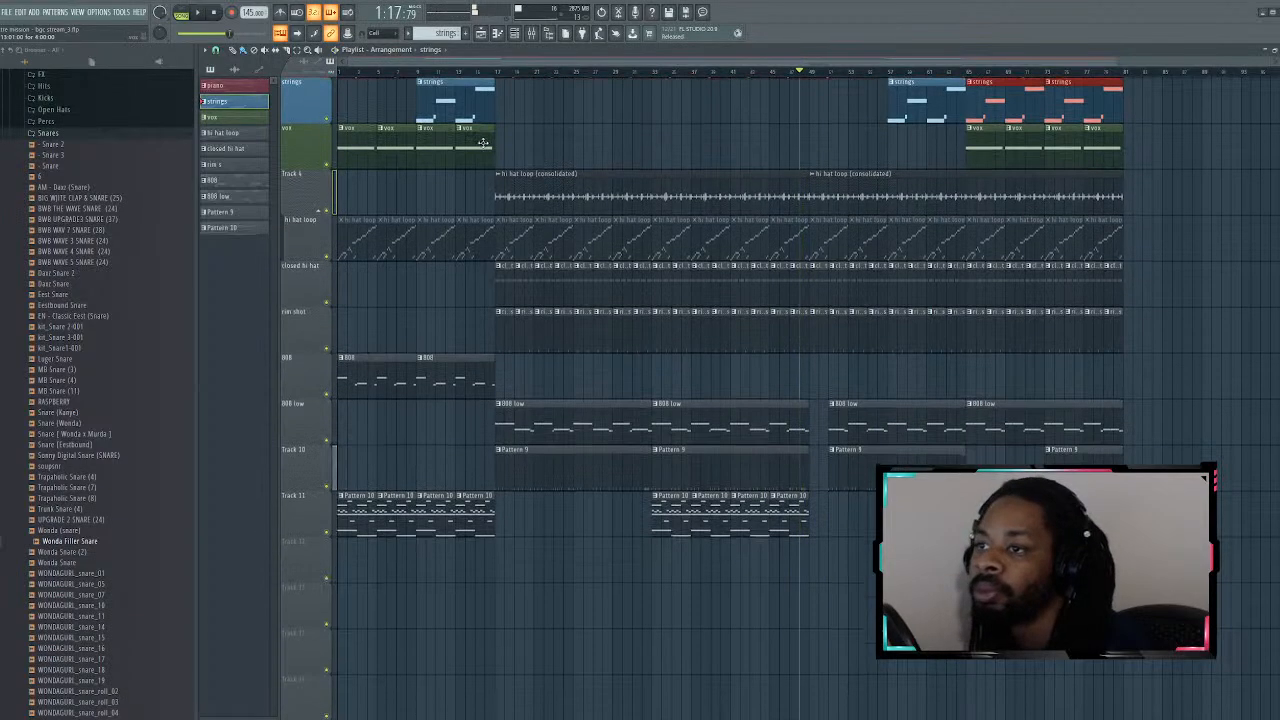
scroll(477, 126, "down", 5)
scroll(505, 104, "up", 6)
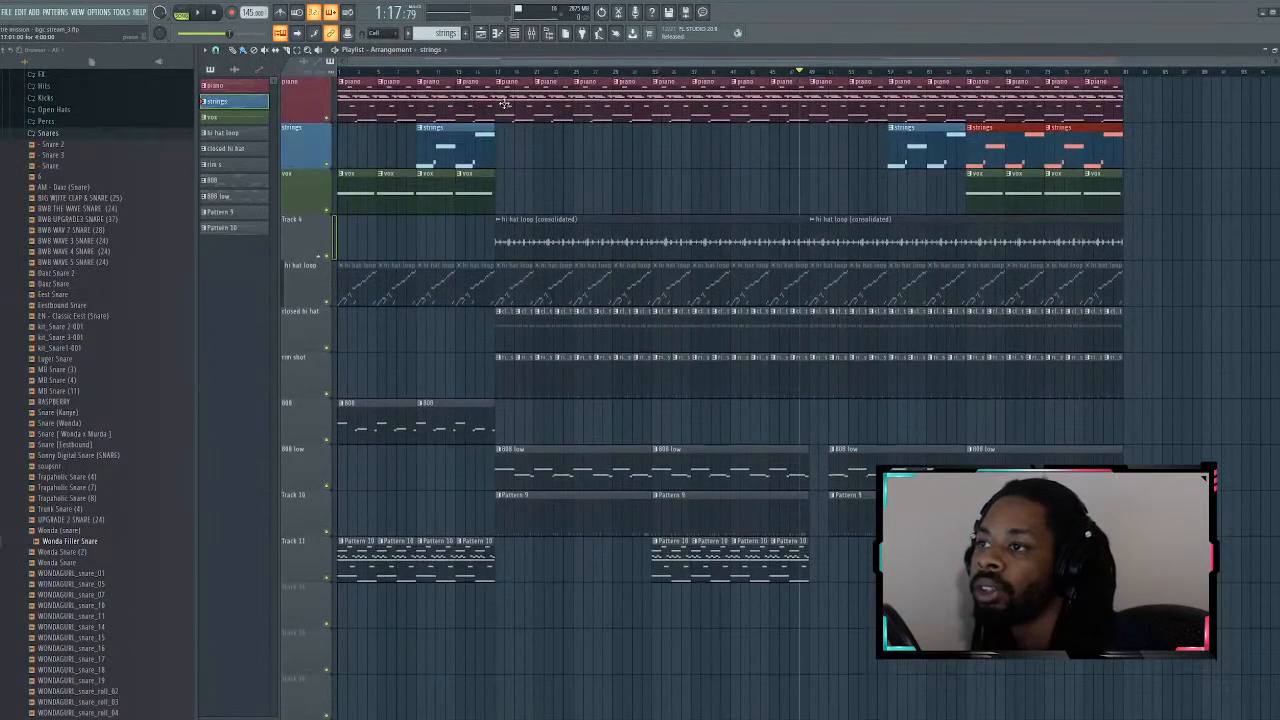
left_click(514, 34)
left_click(515, 35)
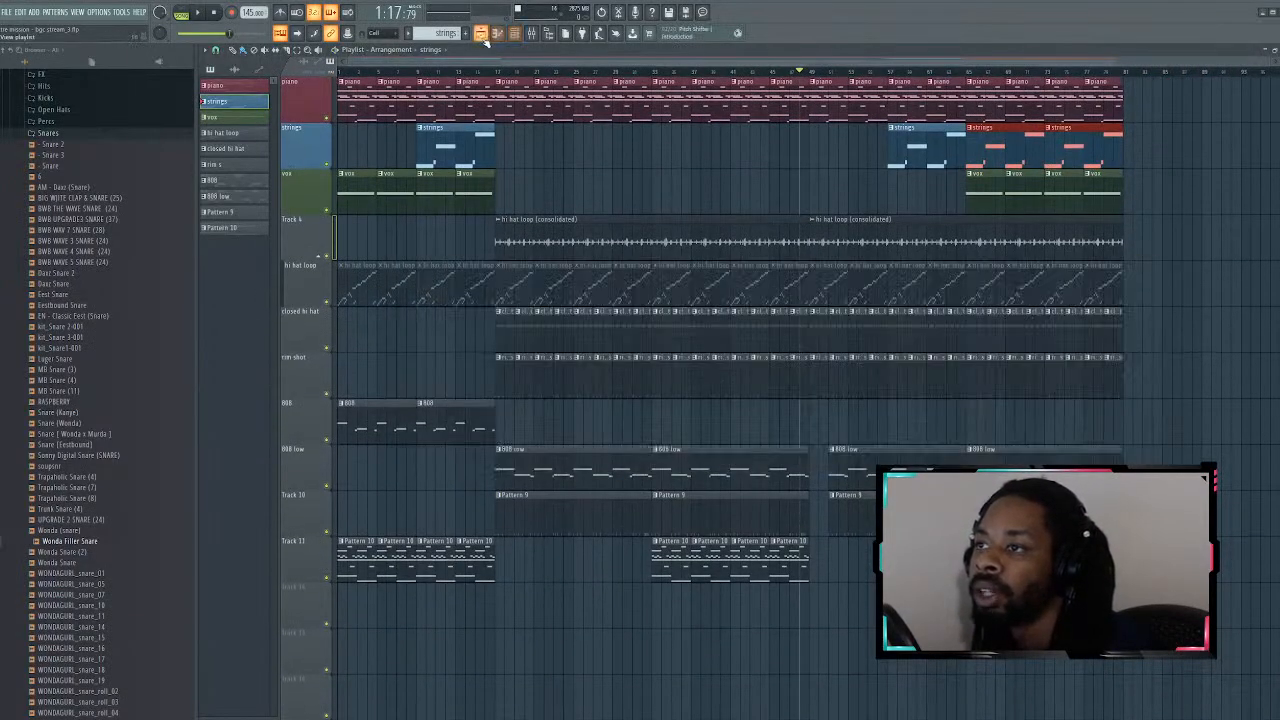
left_click(481, 33)
key("F7")
Step: Play the arrangement from the beginning, remove the rim s clip at bars 49 to 50 and replay the transition from bar 47
left_click(368, 73)
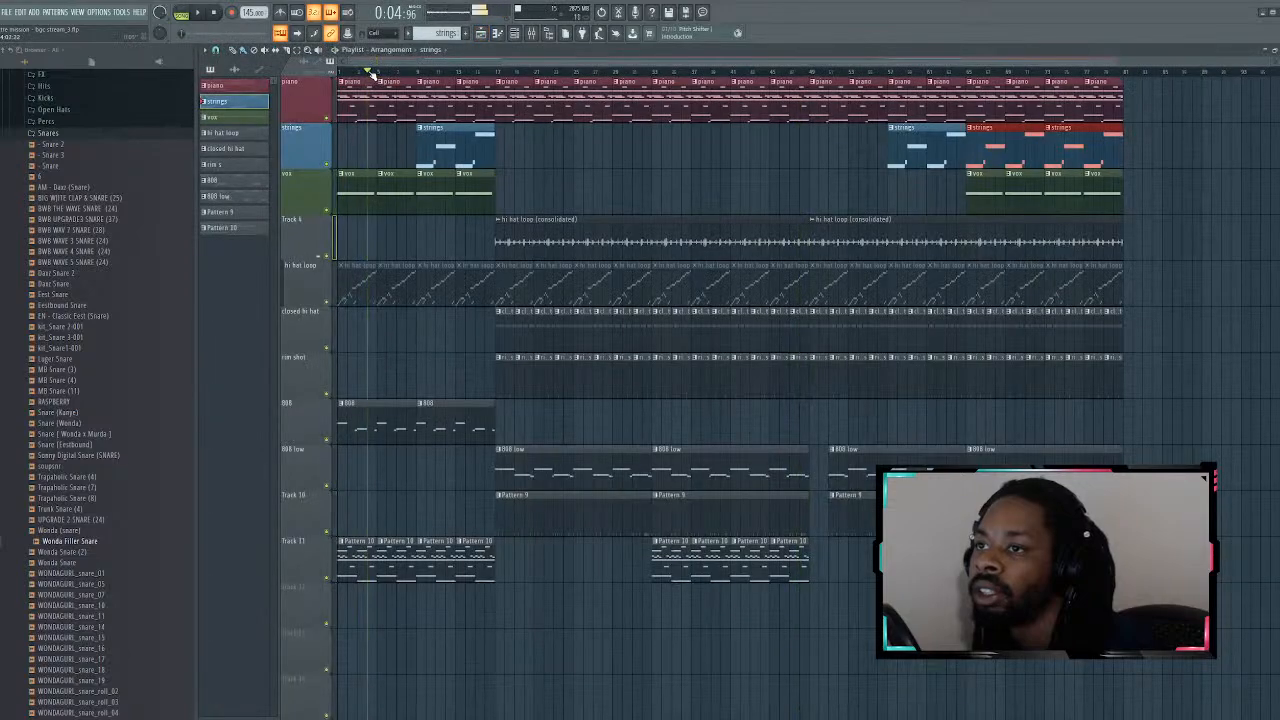
left_click_drag(370, 73, 269, 62)
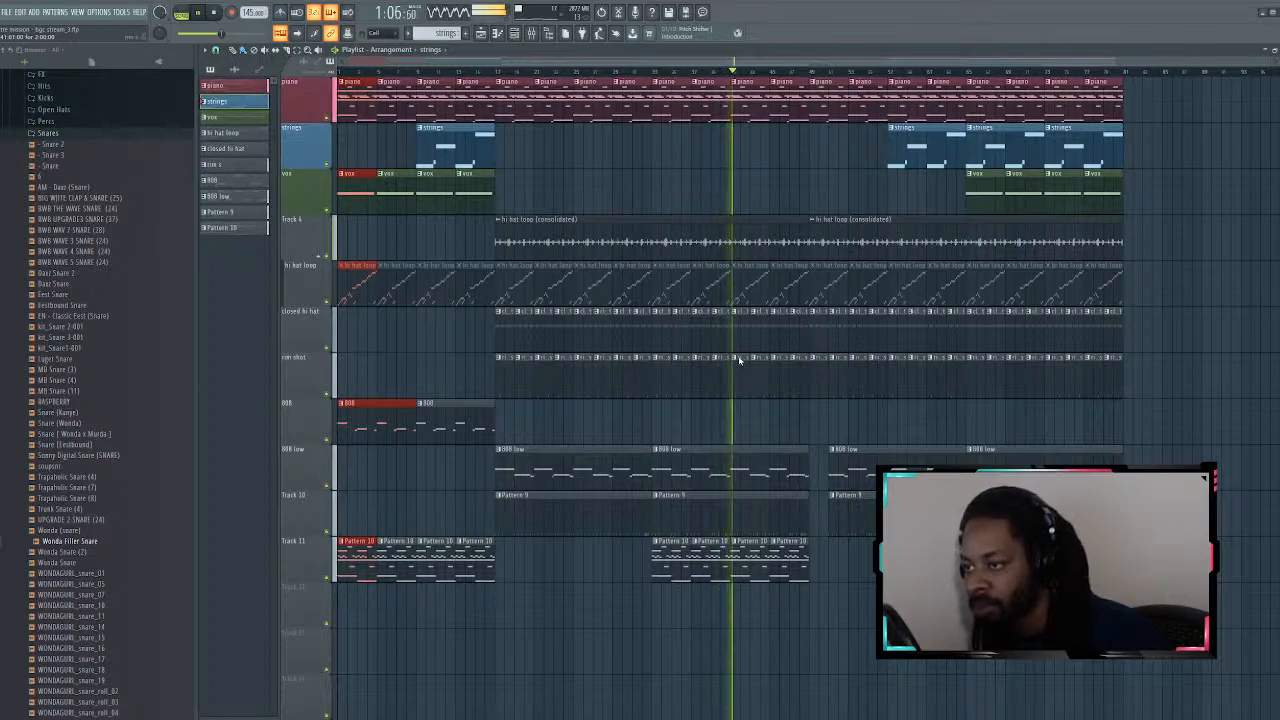
left_click(750, 383)
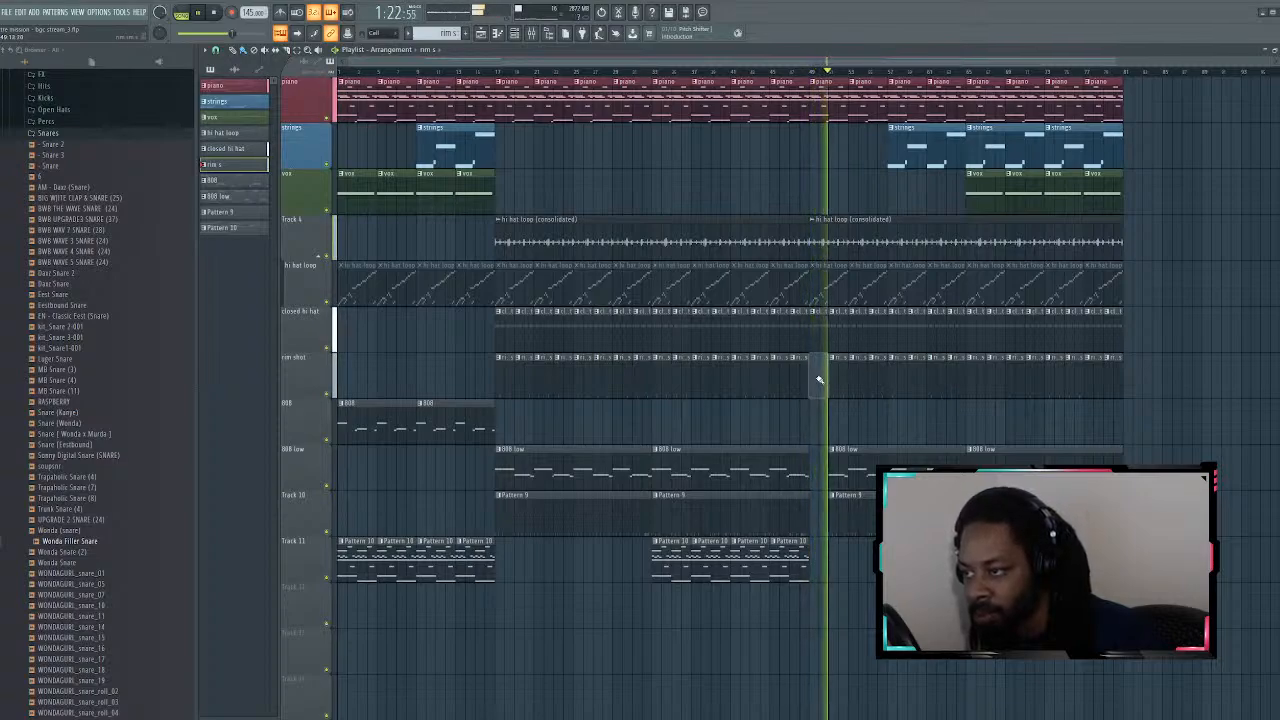
left_click(802, 73)
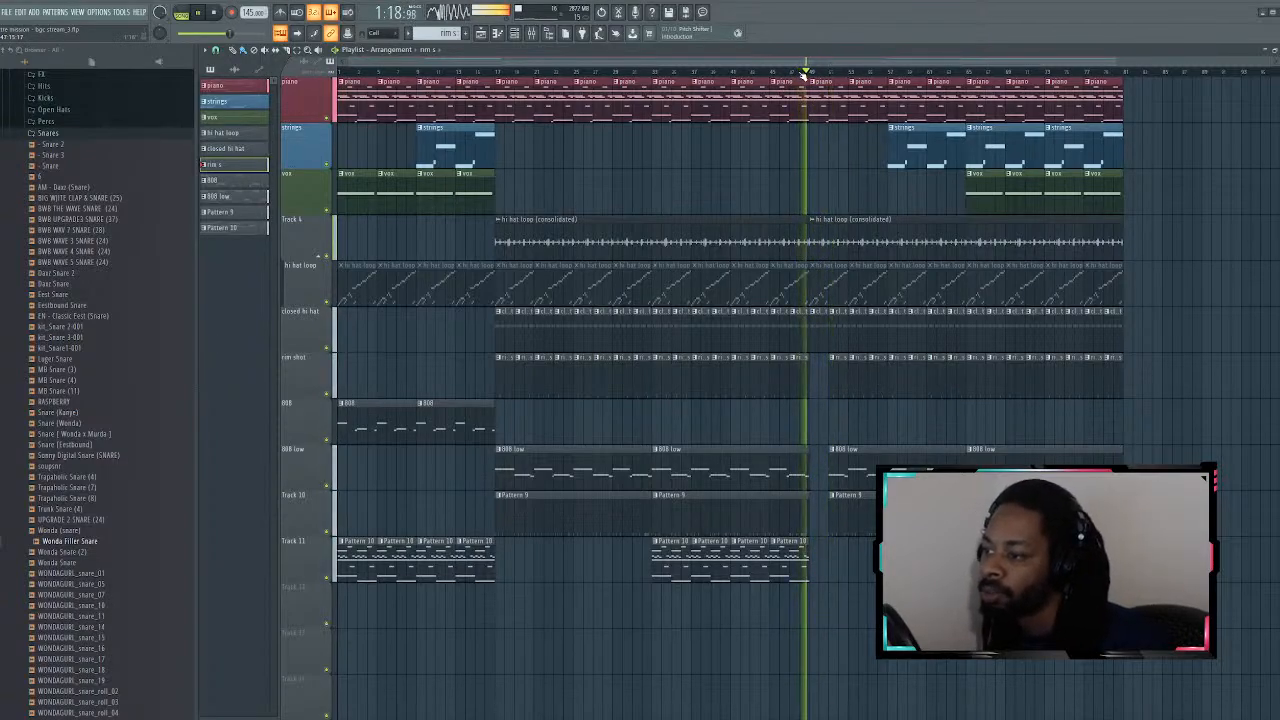
left_click(789, 74)
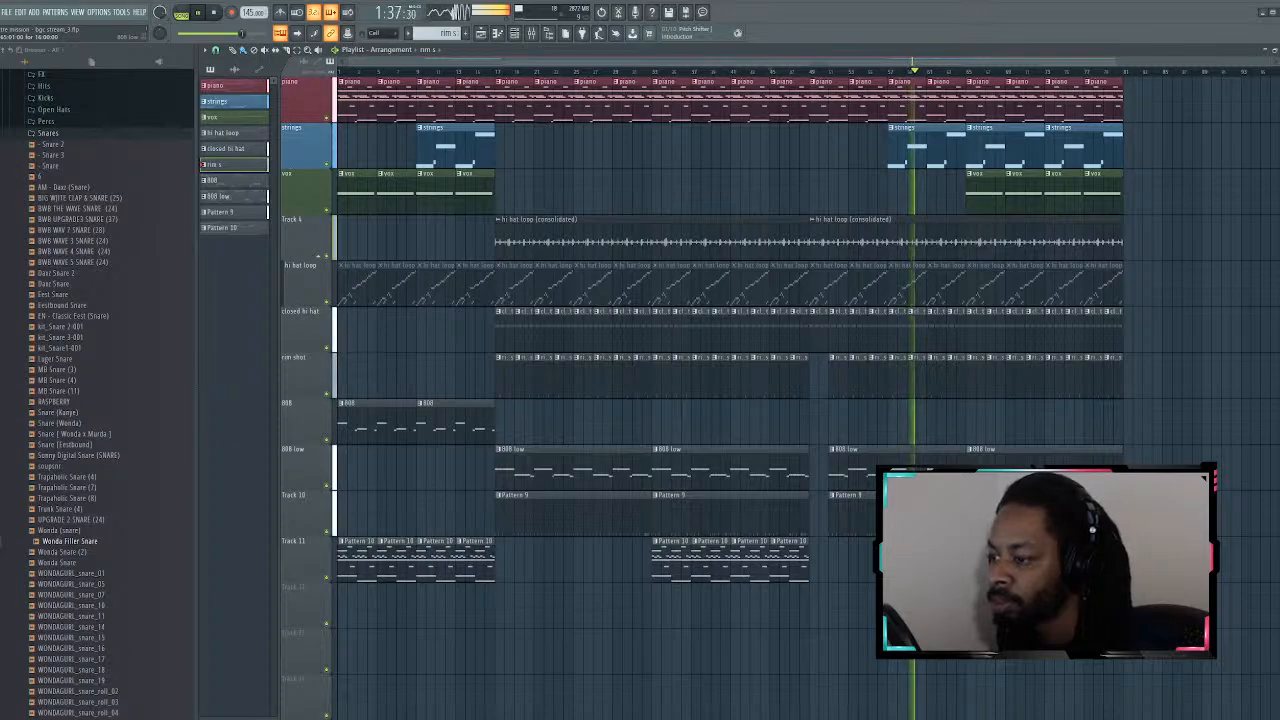
Step: Load the Waka- YOU_2 vocal sample from the TRE MISSION DRUM KIT's FX AND VOX folder as a new channel
left_click(480, 33)
left_click(80, 132)
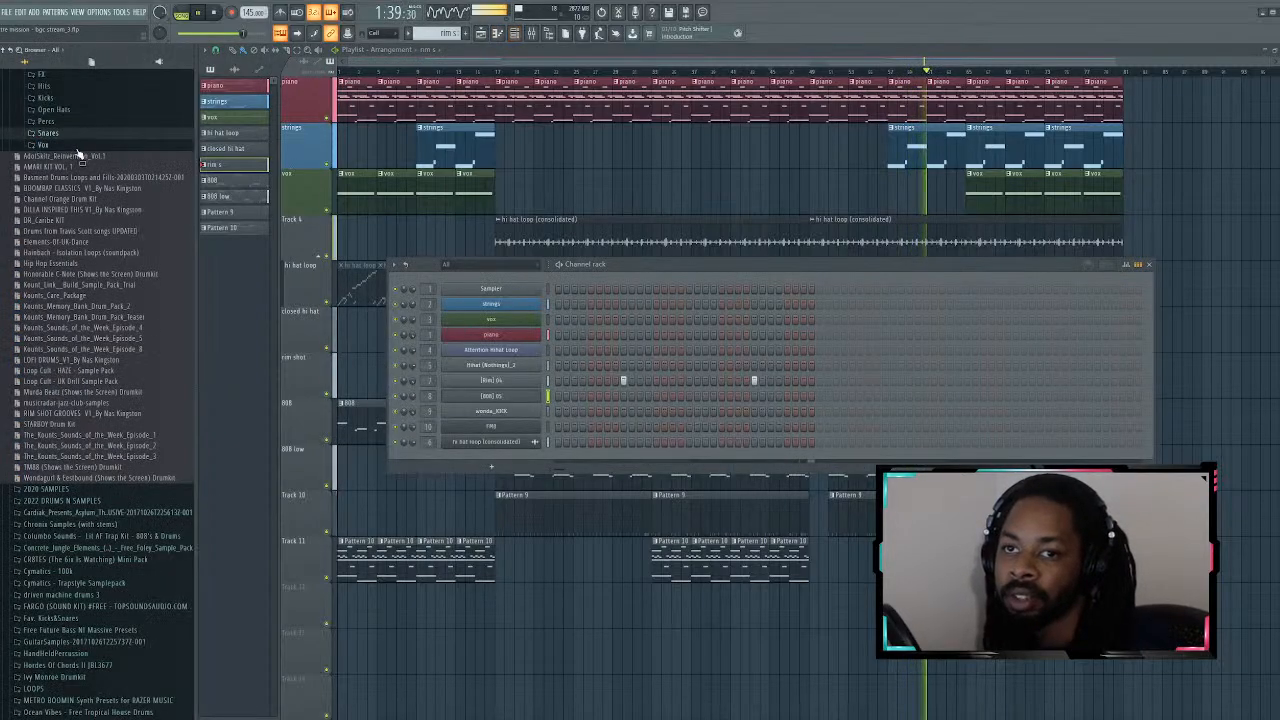
scroll(88, 163, "up", 5)
left_click(86, 145)
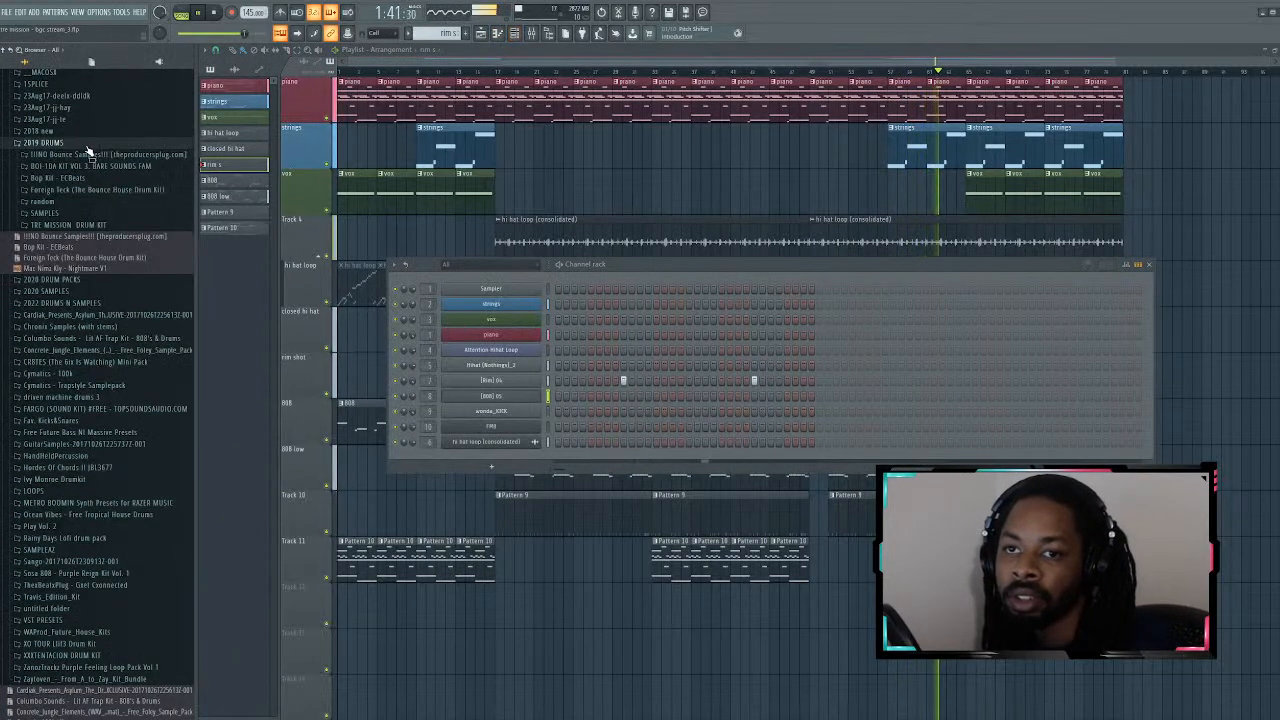
left_click(67, 226)
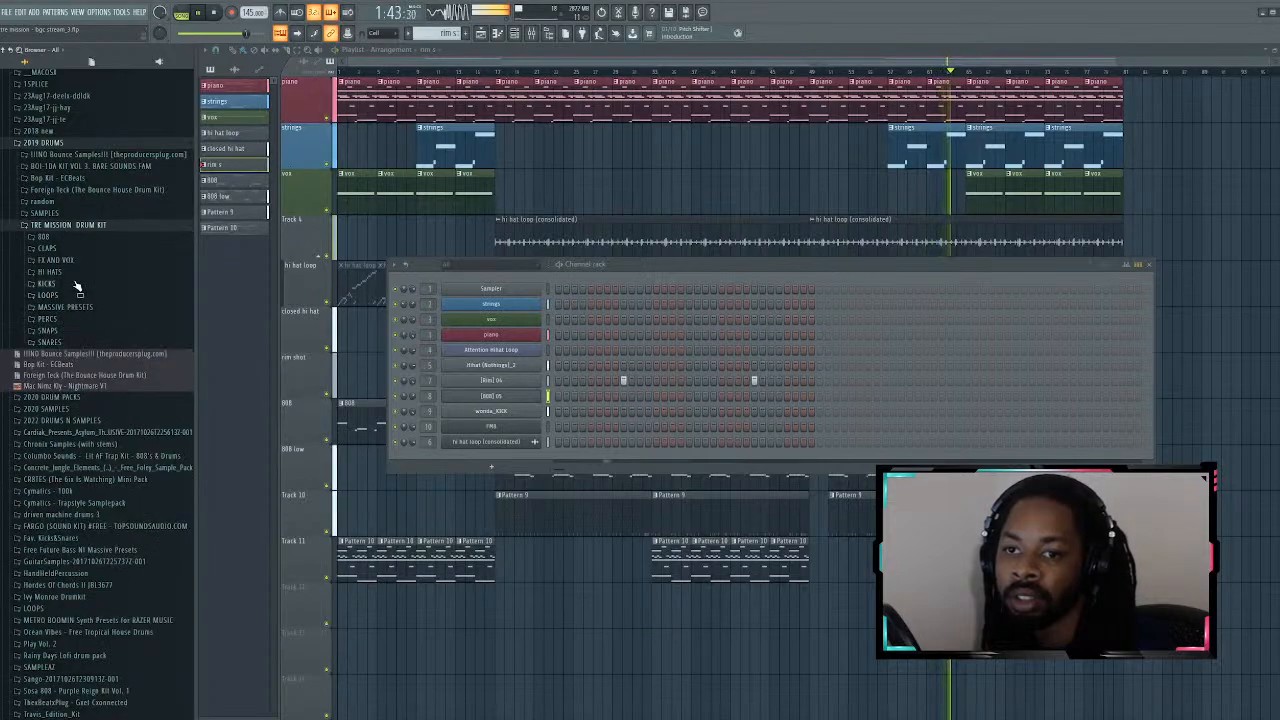
left_click(84, 262)
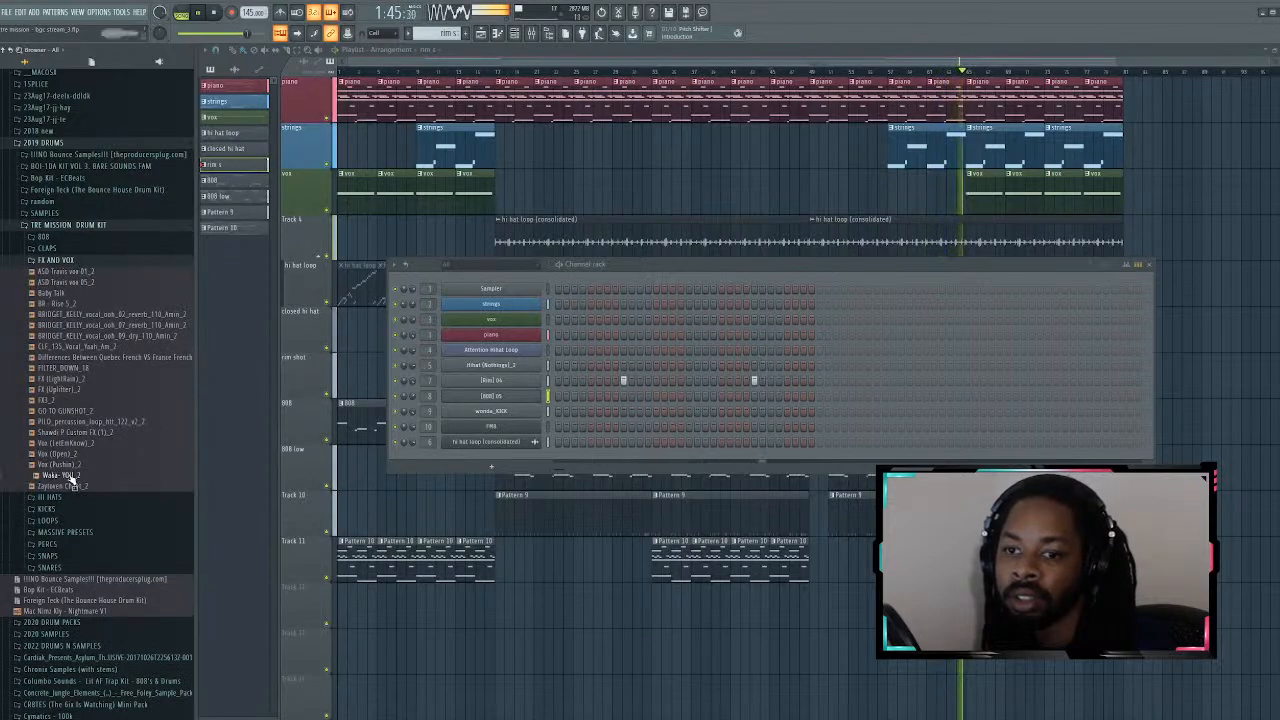
left_click_drag(70, 476, 490, 458)
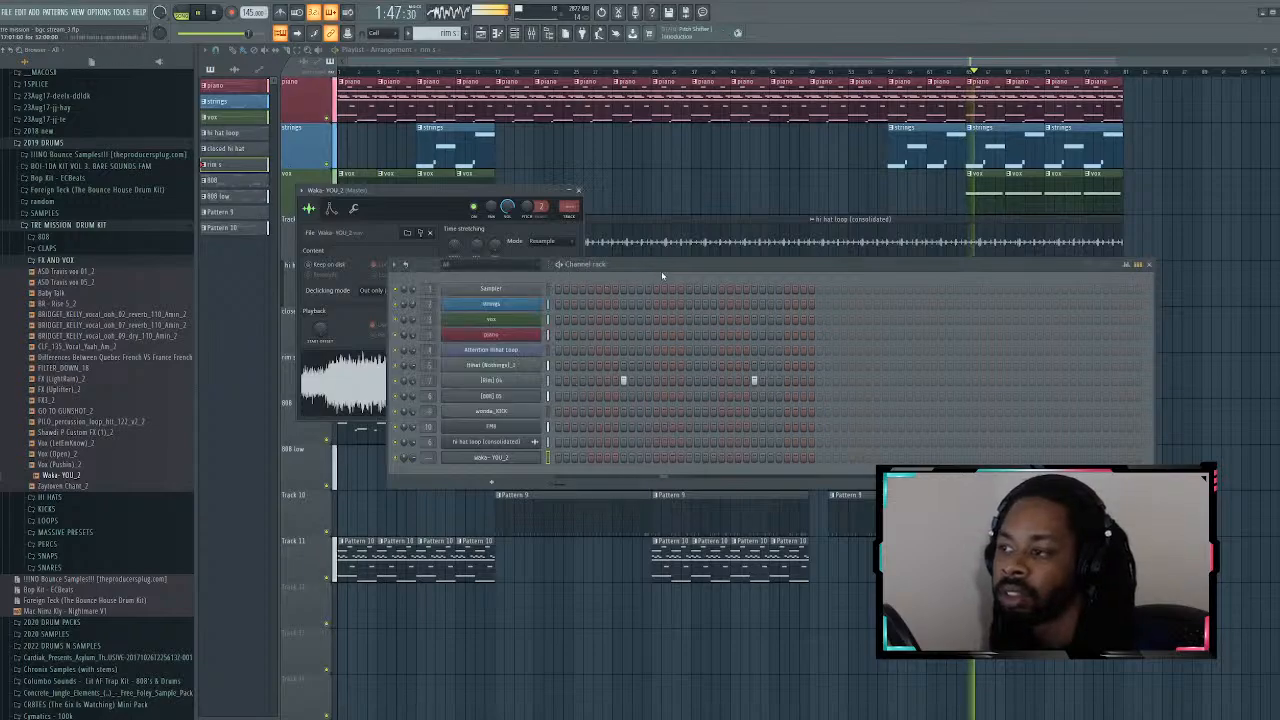
Step: Program a hit on the first step for the Waka- YOU_2 channel in Pattern 11 and place the pattern on Track 12 at bar 1
scroll(440, 33, "down", 4)
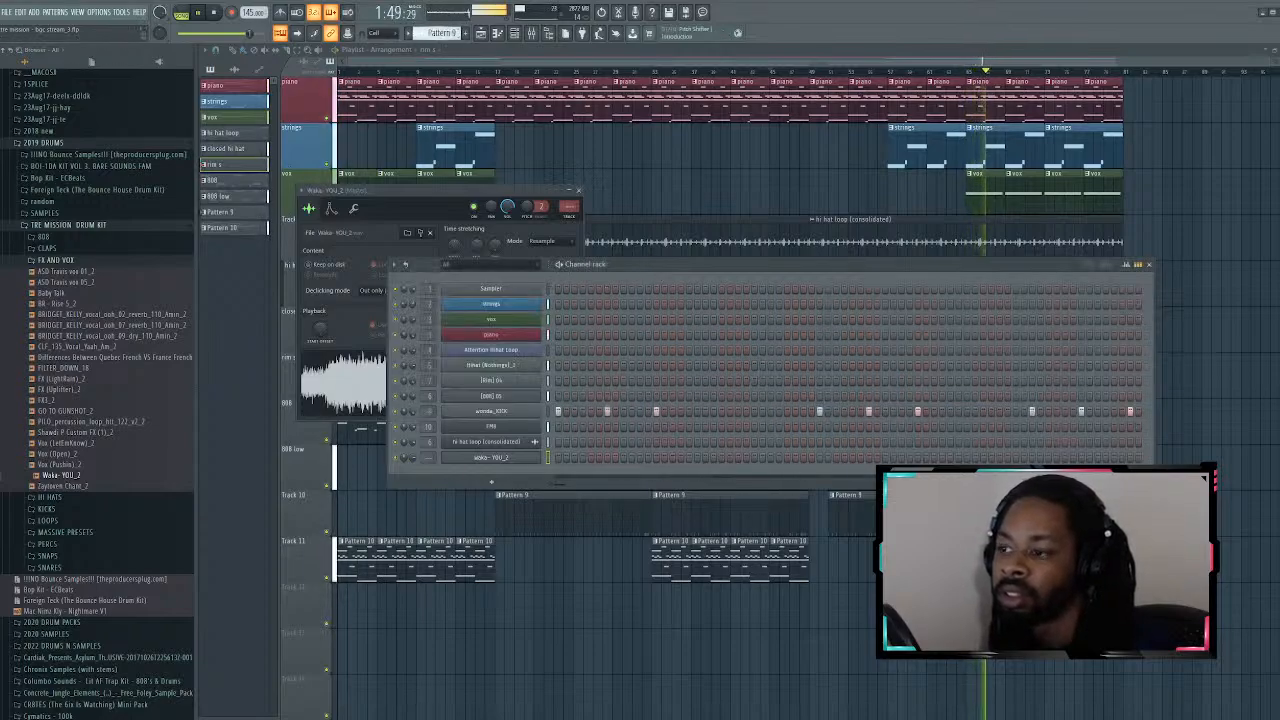
scroll(440, 33, "down", 1)
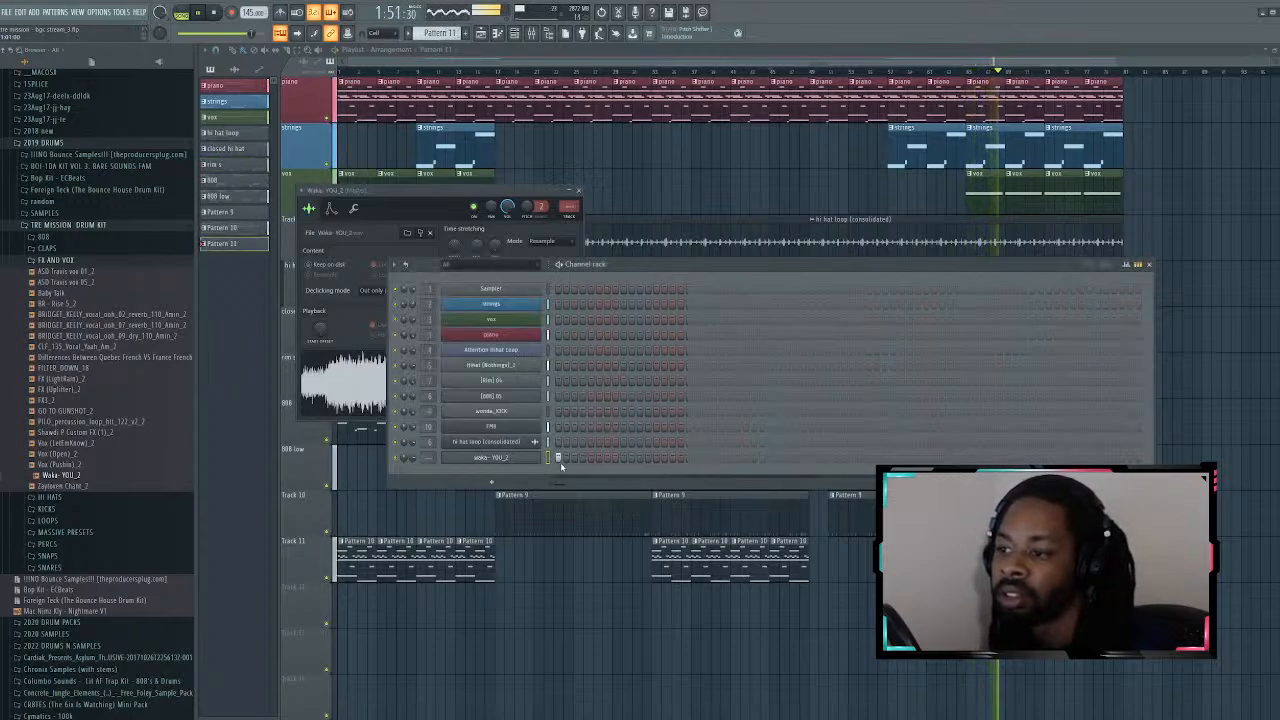
right_click(870, 699)
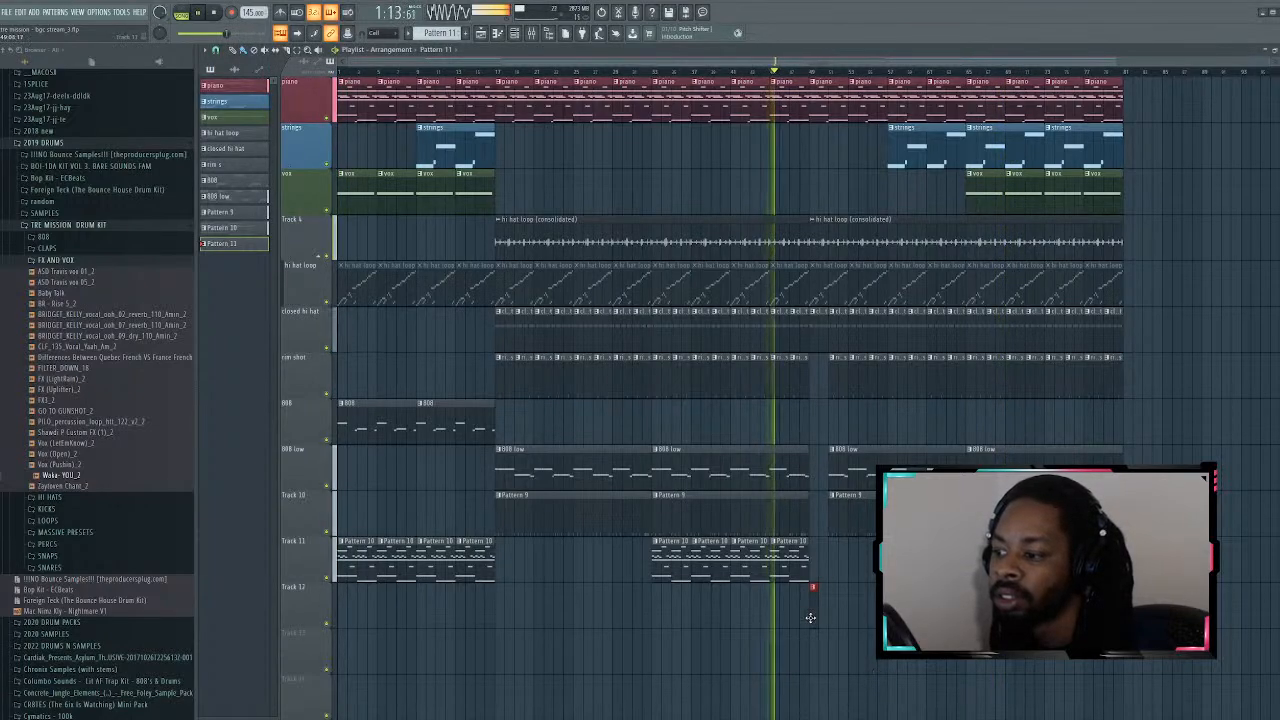
left_click(344, 598)
Step: Play the arrangement from the beginning to hear the vocal sample at bar 1, and stop playback
key("space")
key("space")
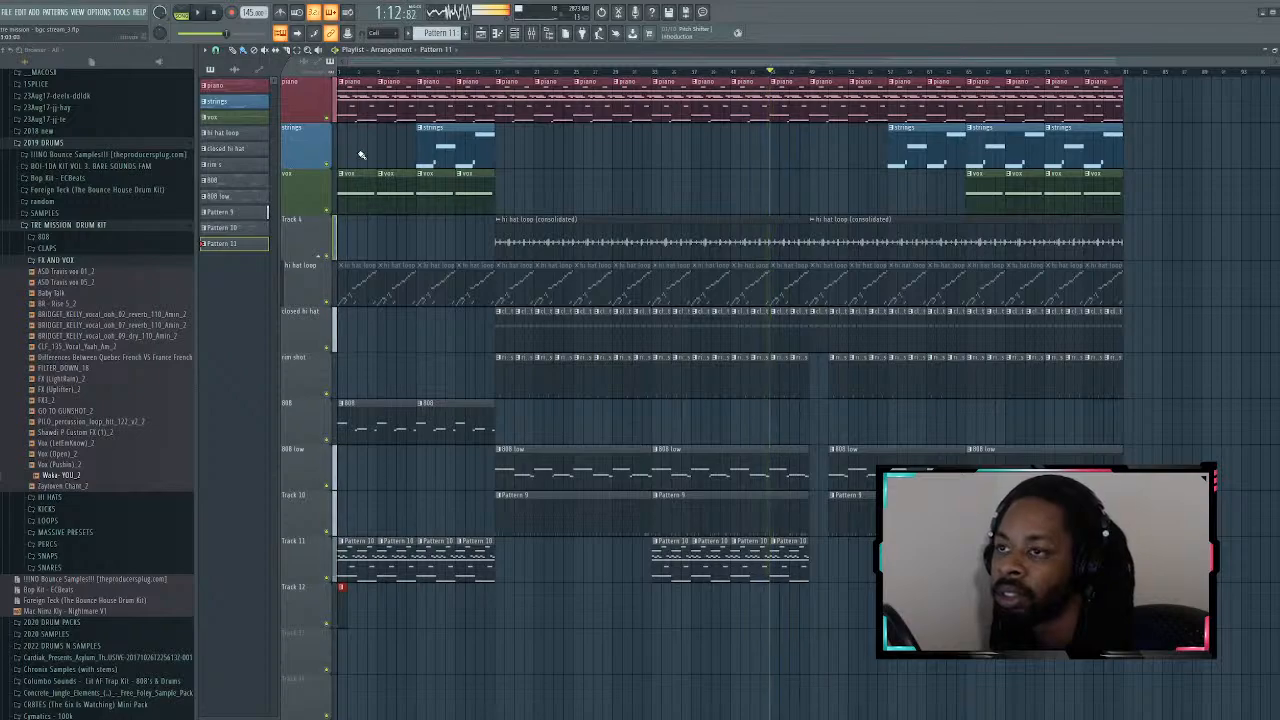
left_click_drag(347, 72, 331, 73)
key("space")
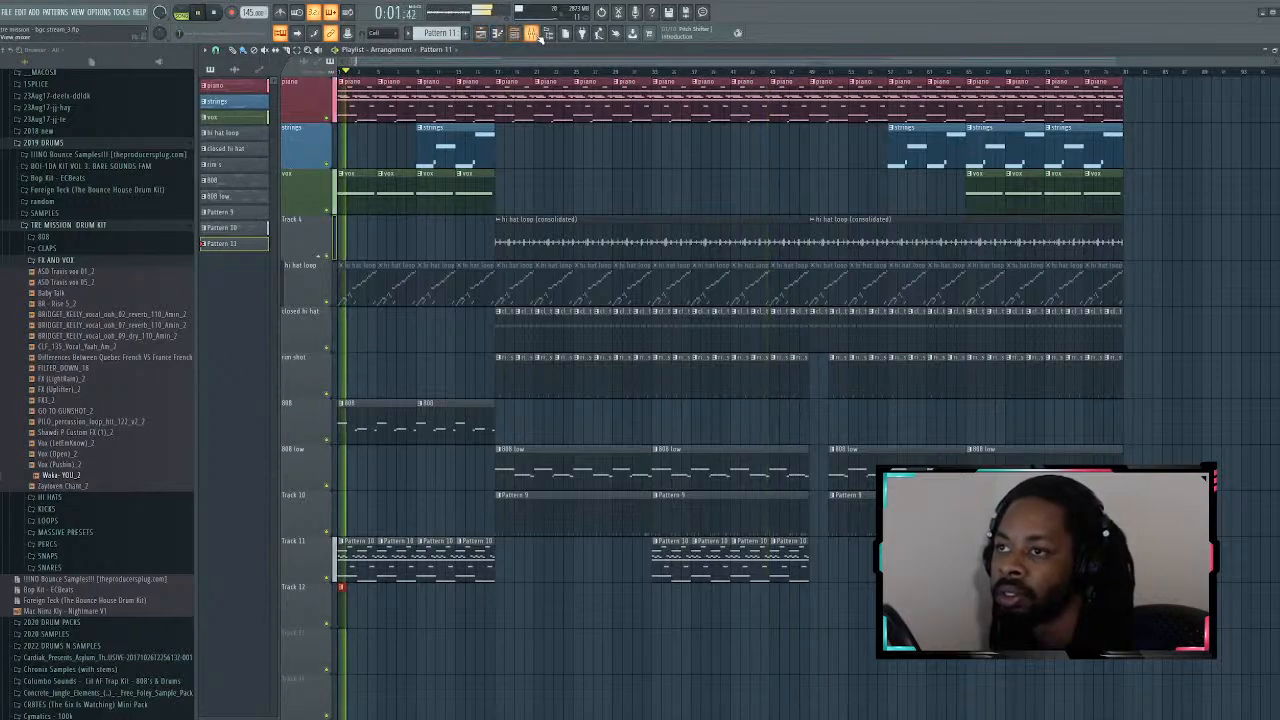
key("space")
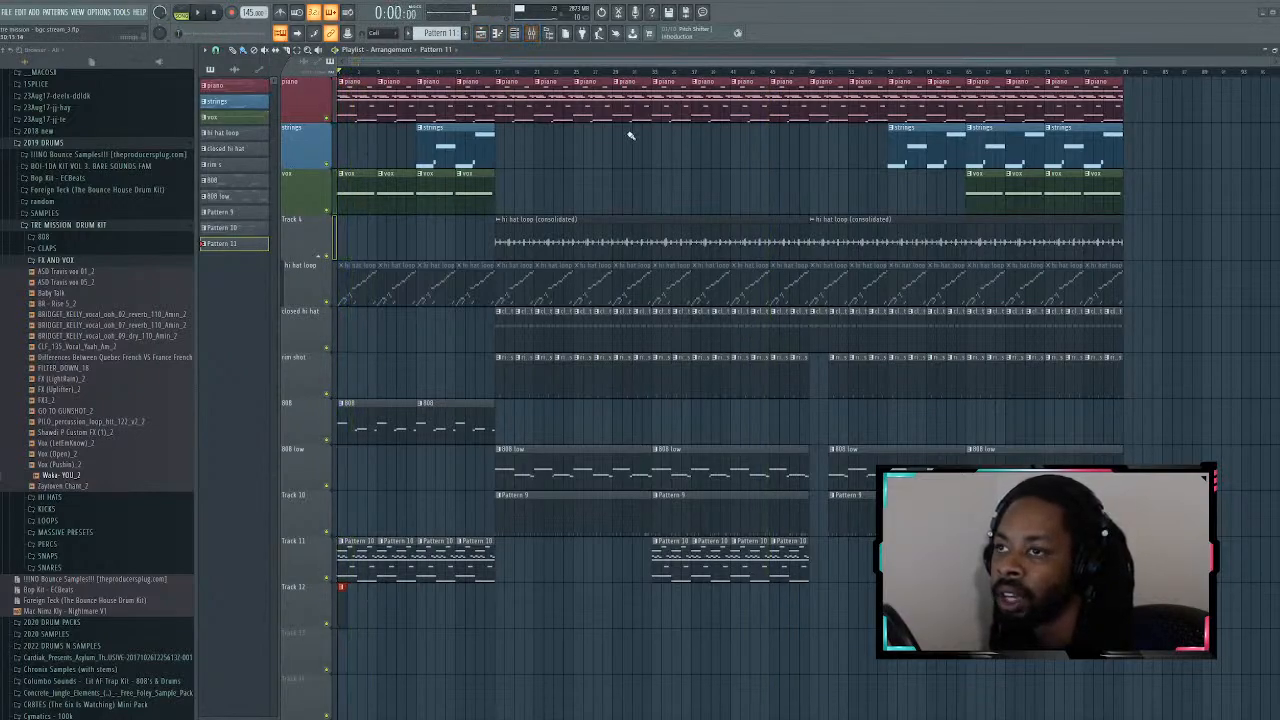
Step: Put Fruity Delay 2 and the RC 24 Small Hall reverb on the Waka- YOU_2 vocal and audition it from bar 1
left_click(515, 34)
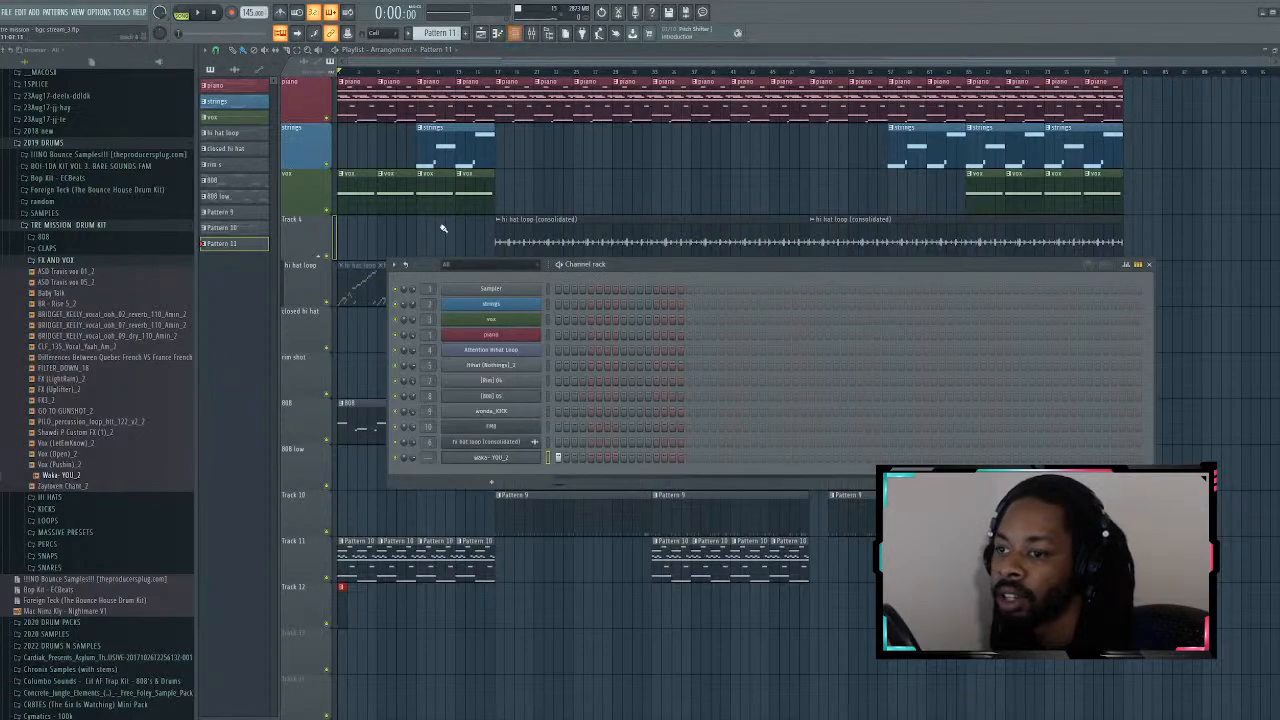
left_click_drag(431, 266, 277, 70)
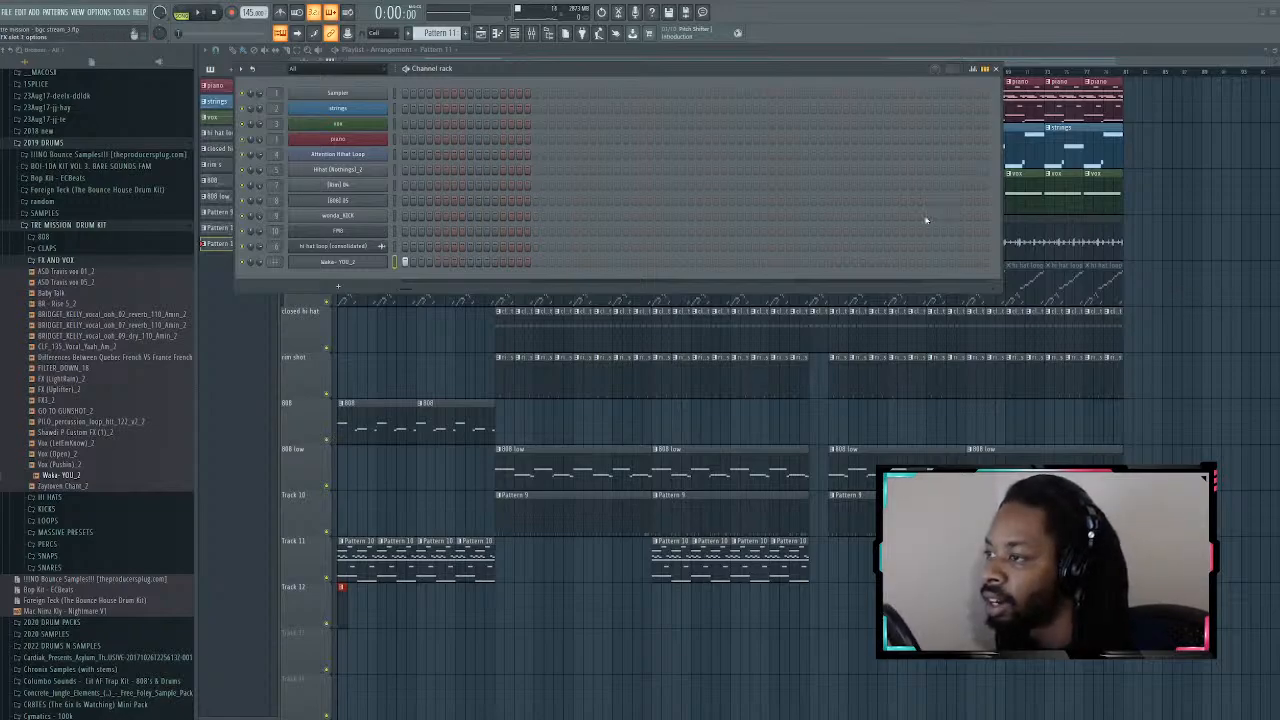
left_click(907, 108)
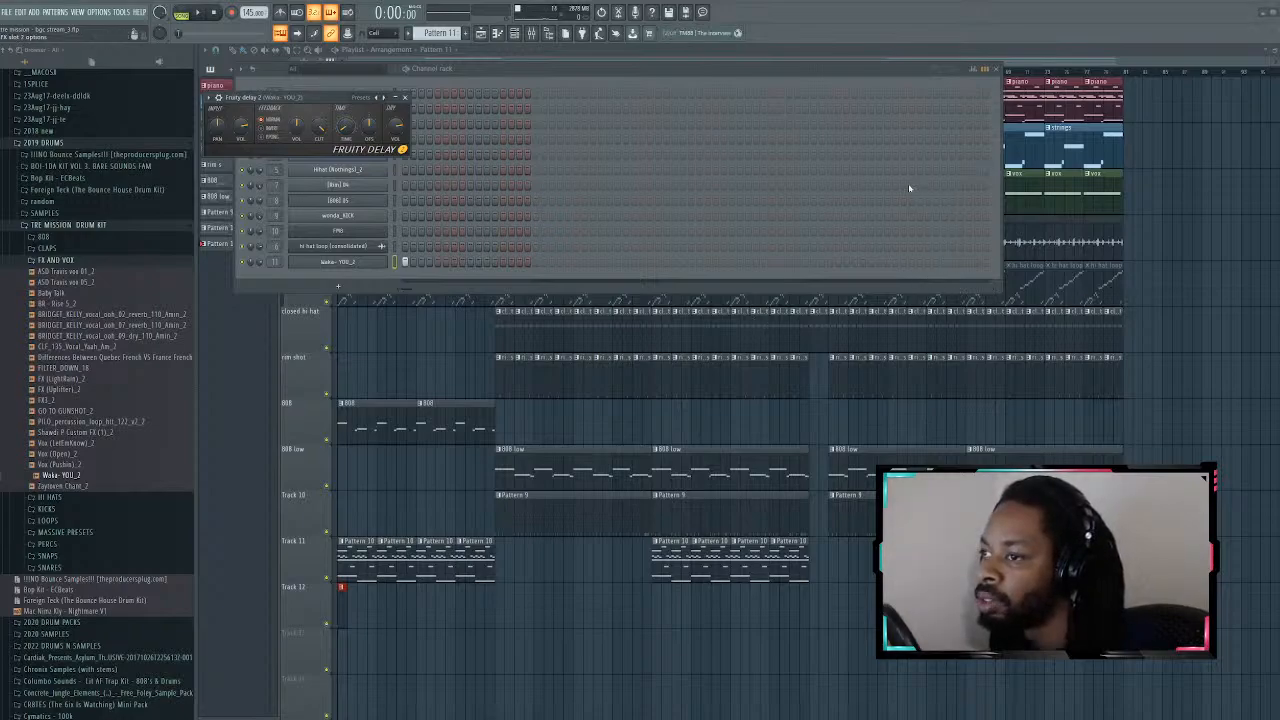
key("space")
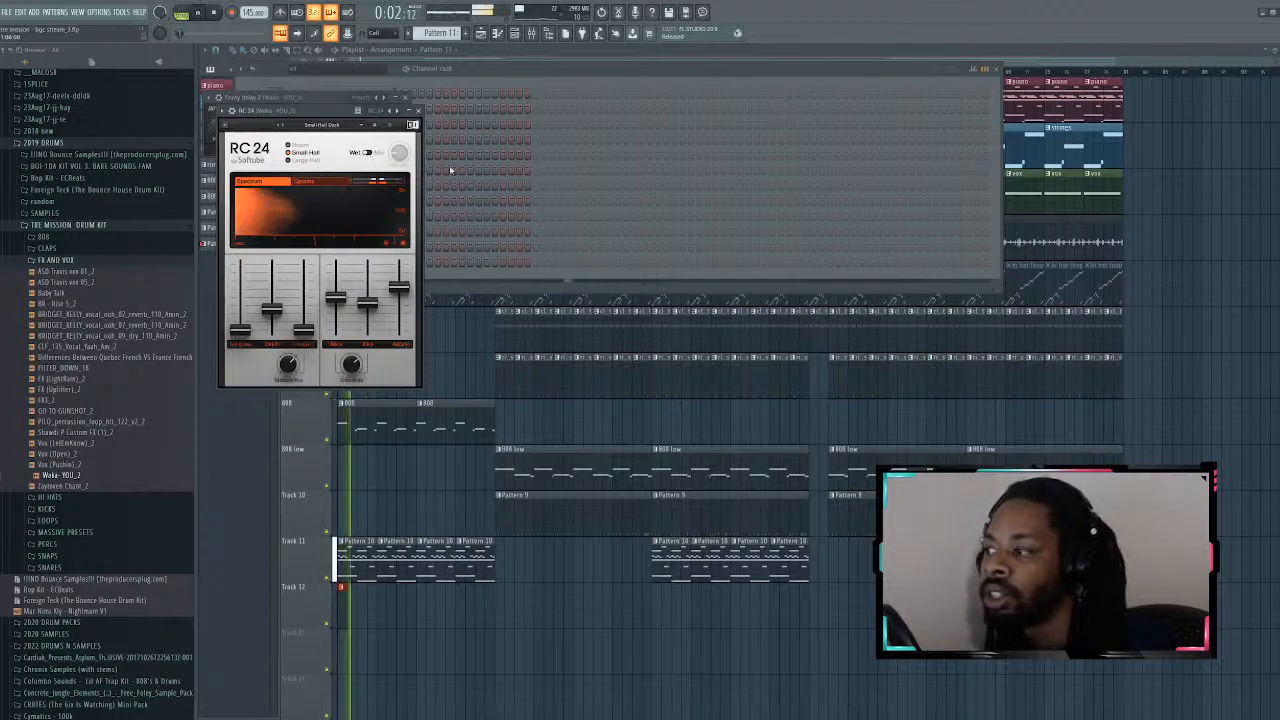
key("space")
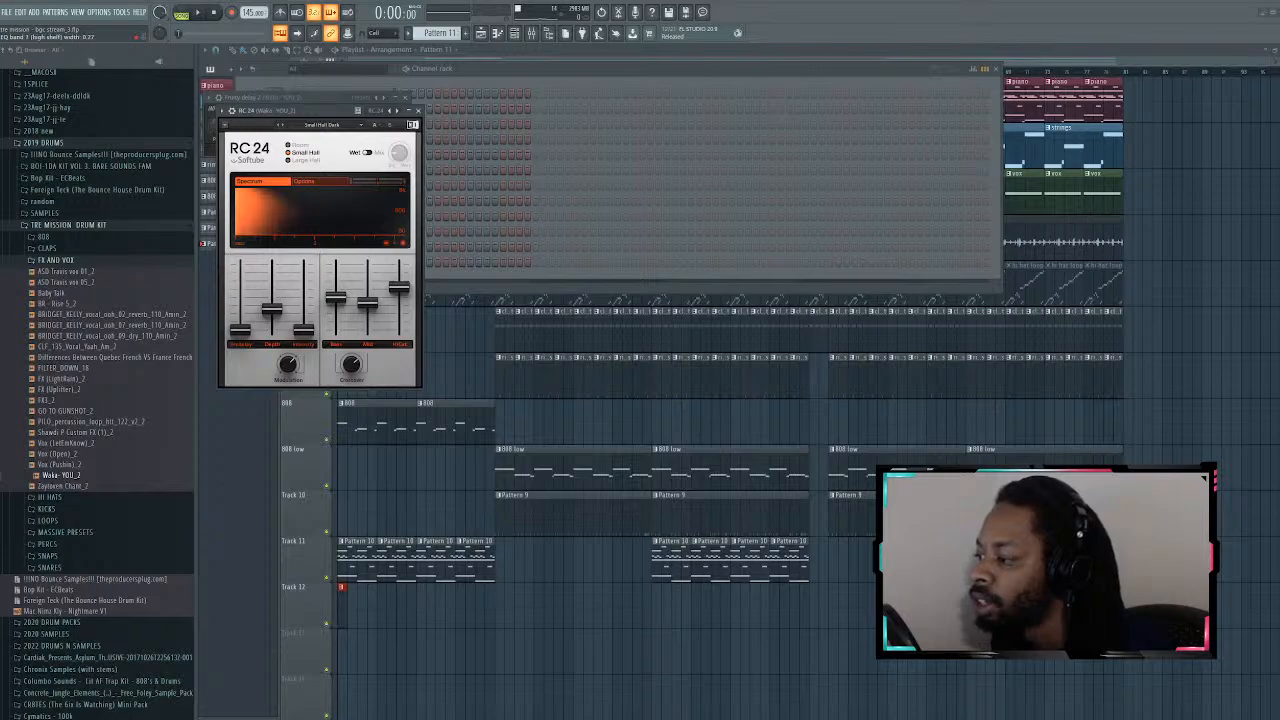
key("space")
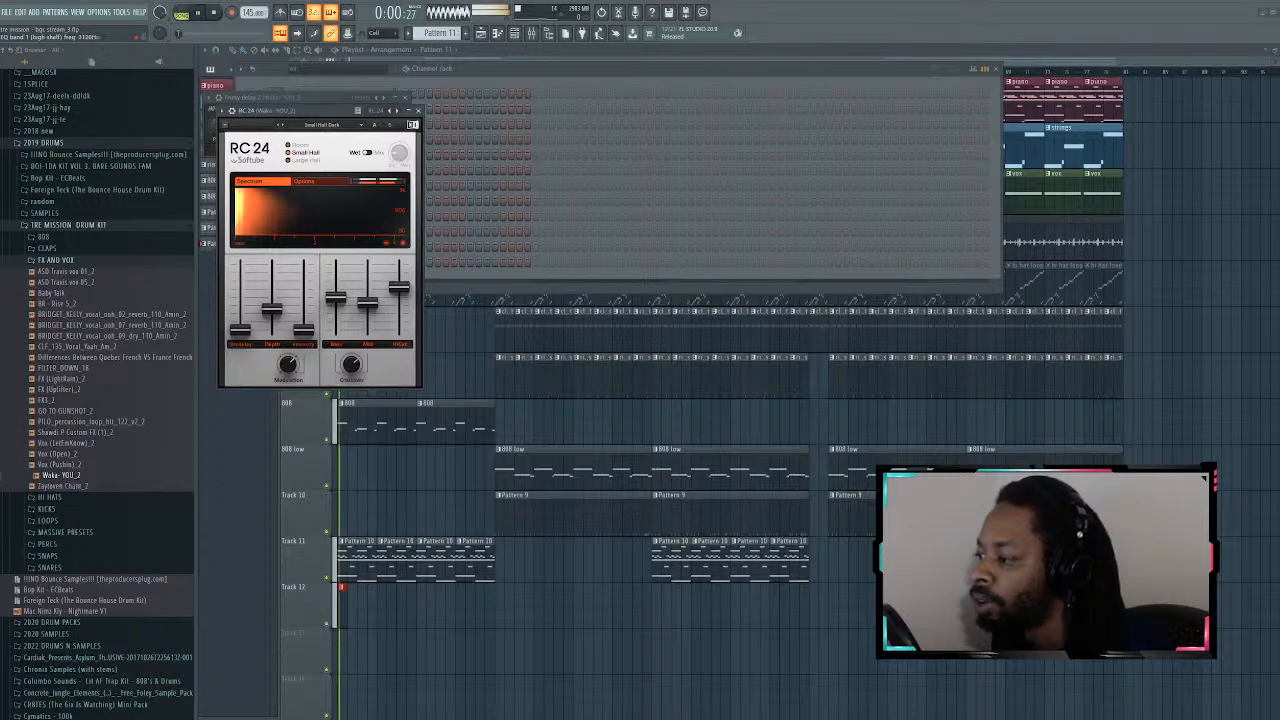
key("space")
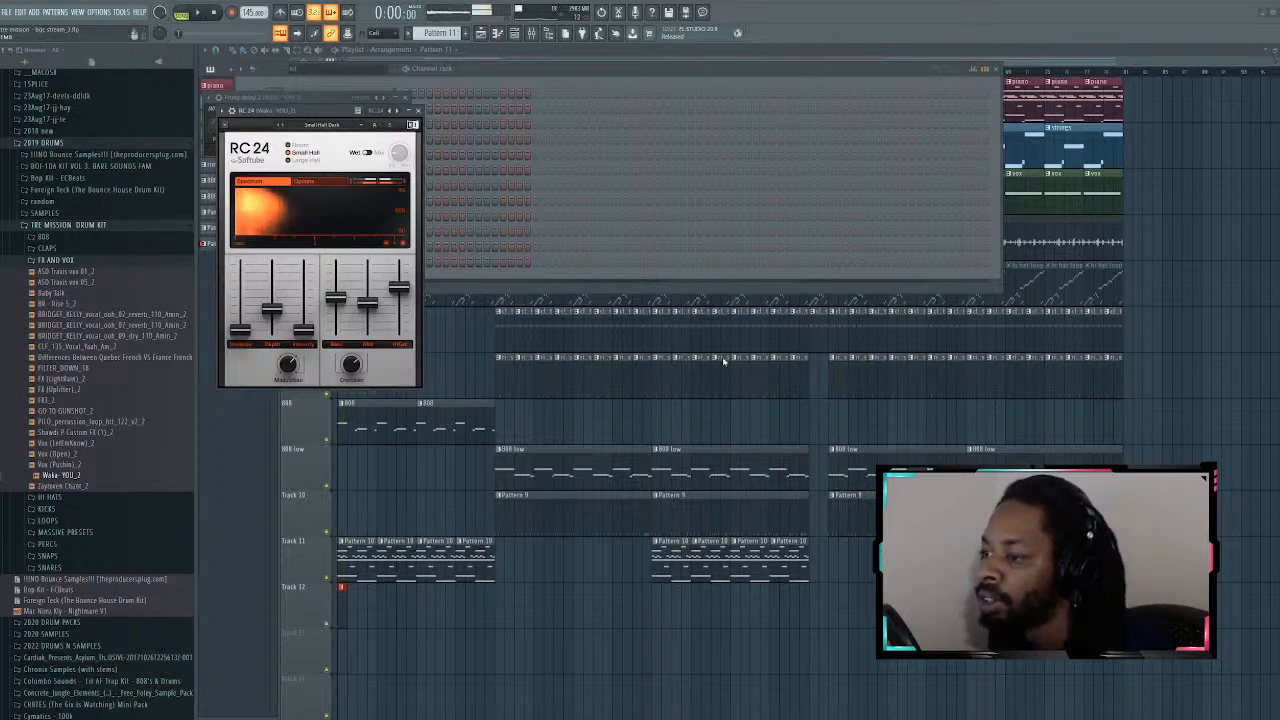
Step: Close the reverb and delay windows, adjust the vocal's Fruity Delay 2 time while replaying the intro, and close the delay again
left_click(413, 111)
left_click(408, 98)
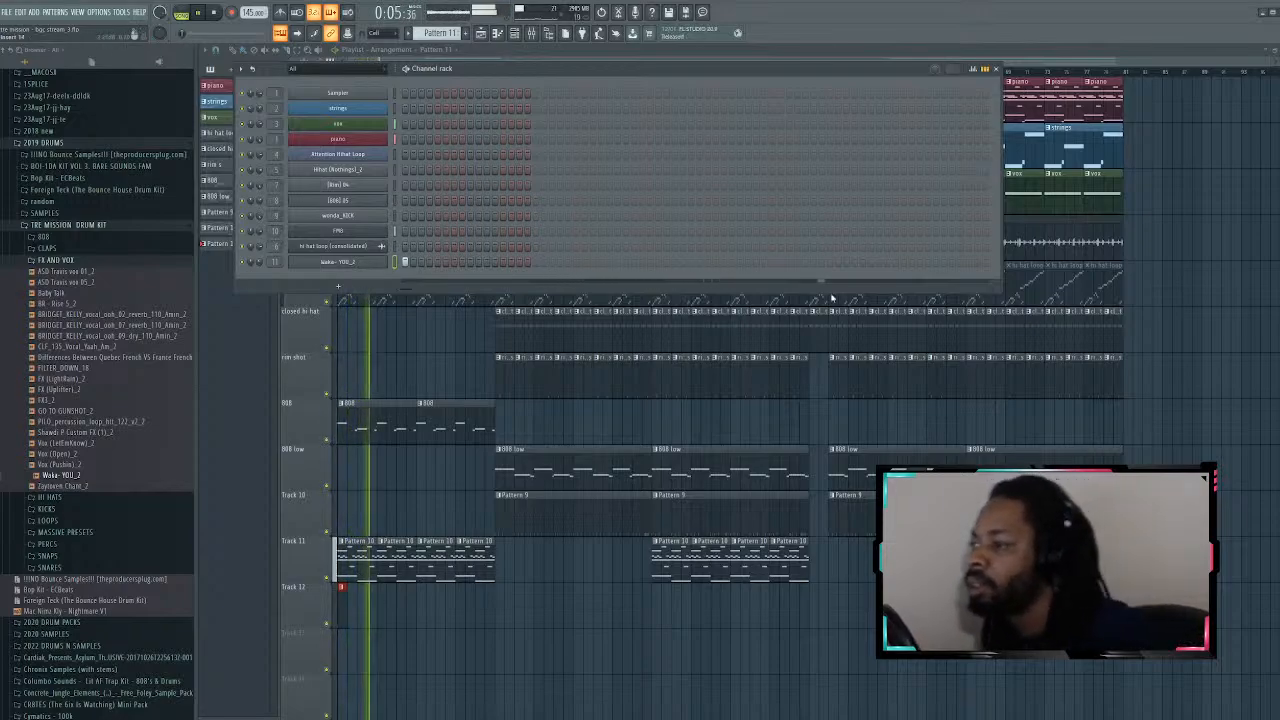
key("space")
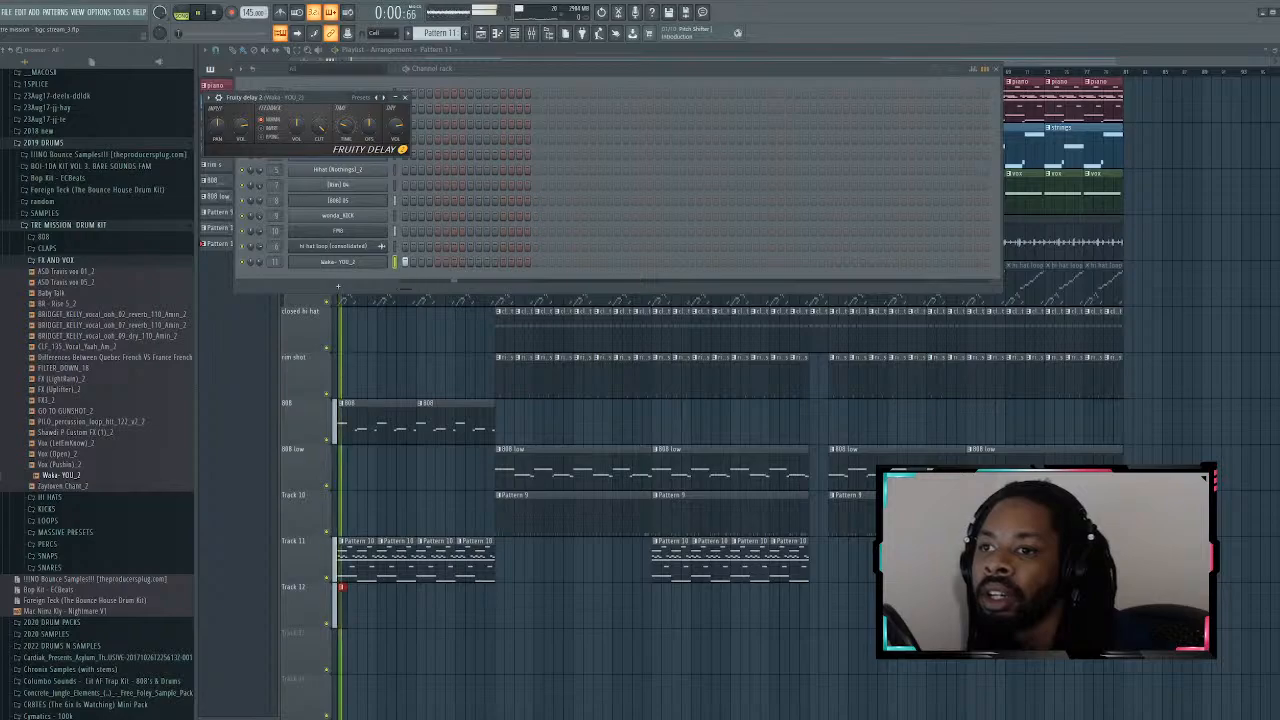
left_click(405, 100)
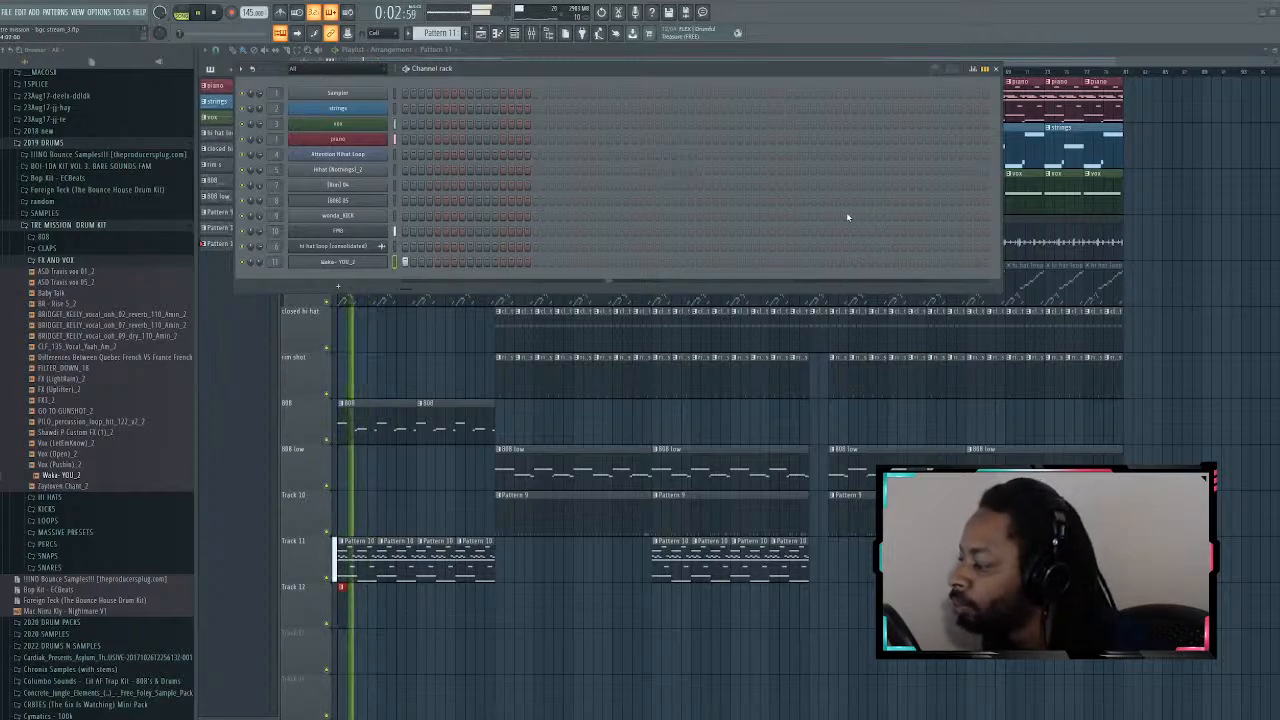
Step: Place the BR - Rise 5_2 riser sample on Track 13 at bar 9 and stretch it to about bar 23
key("F6")
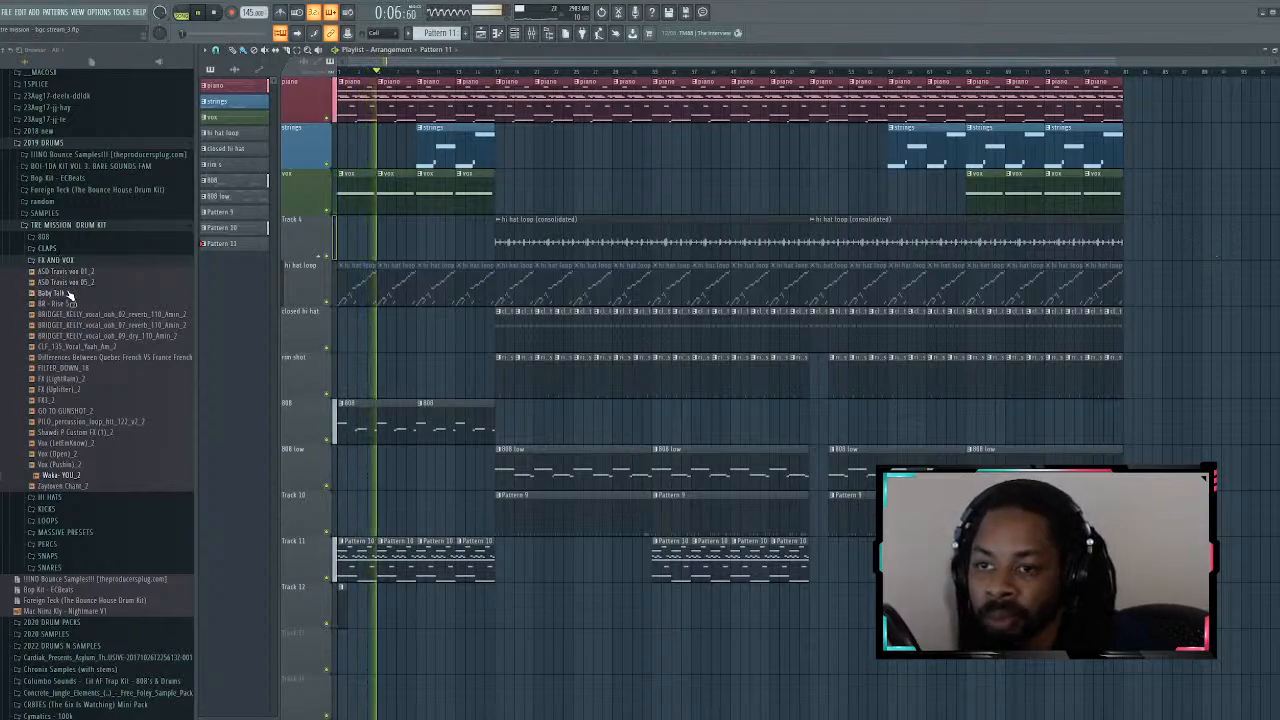
left_click_drag(68, 295, 430, 655)
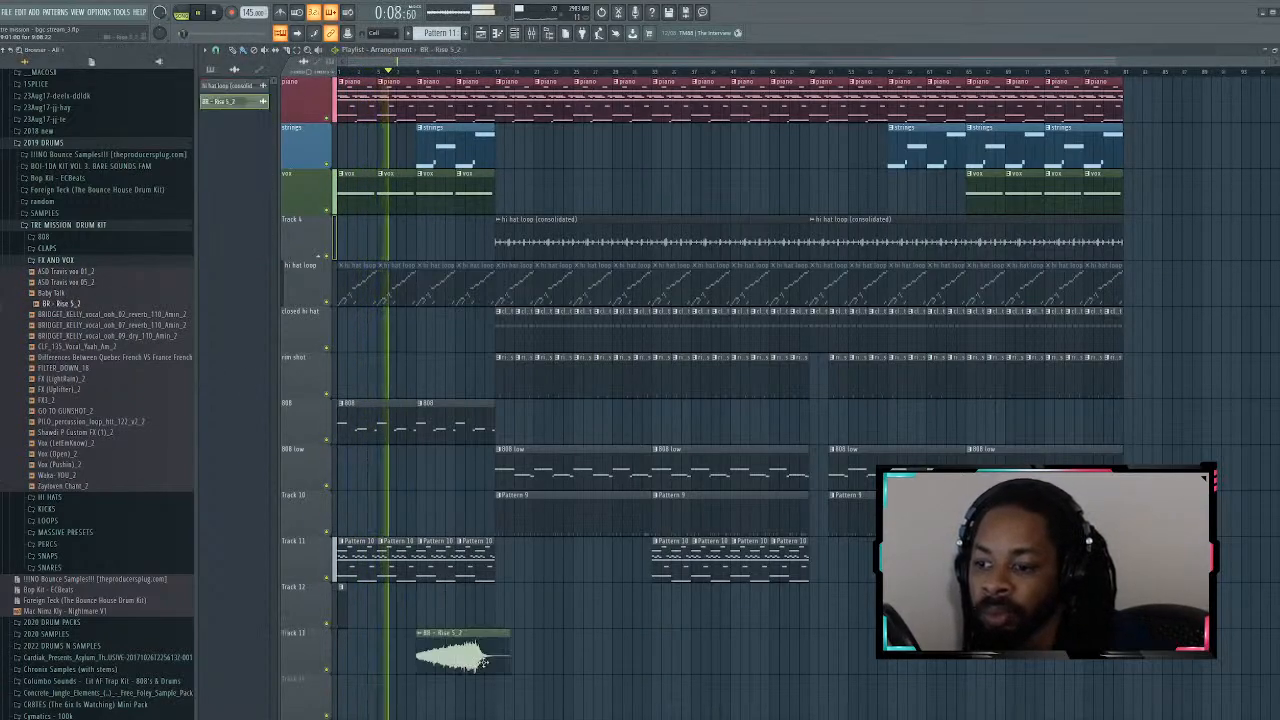
left_click_drag(510, 655, 560, 651)
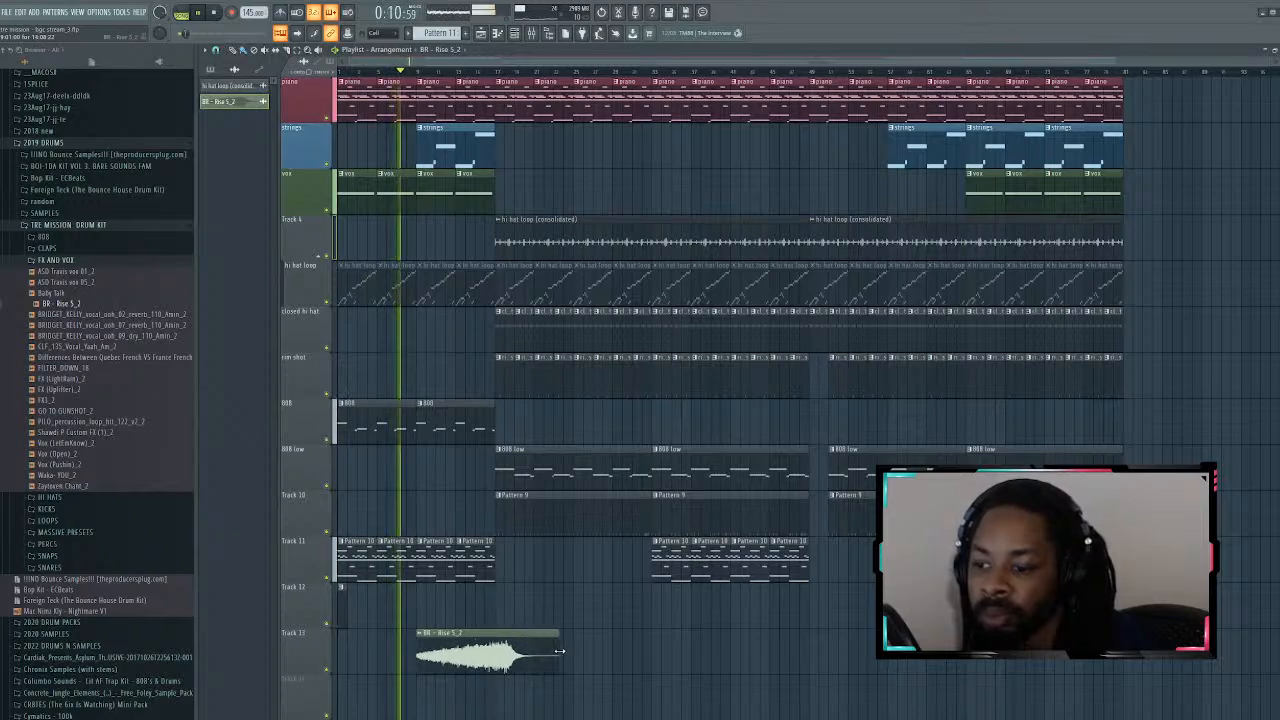
Step: Set the riser's channel volume to about 54% and cut its clip at bar 17, deleting the remainder
left_click(518, 38)
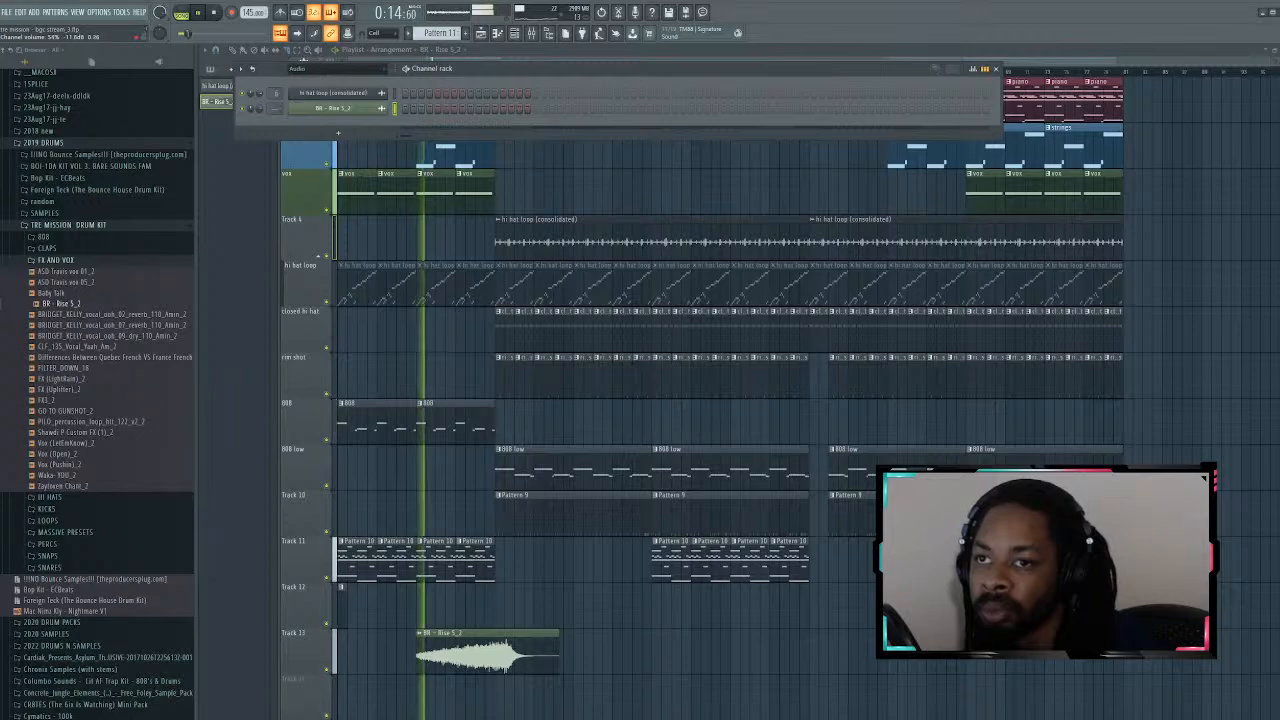
key("F6")
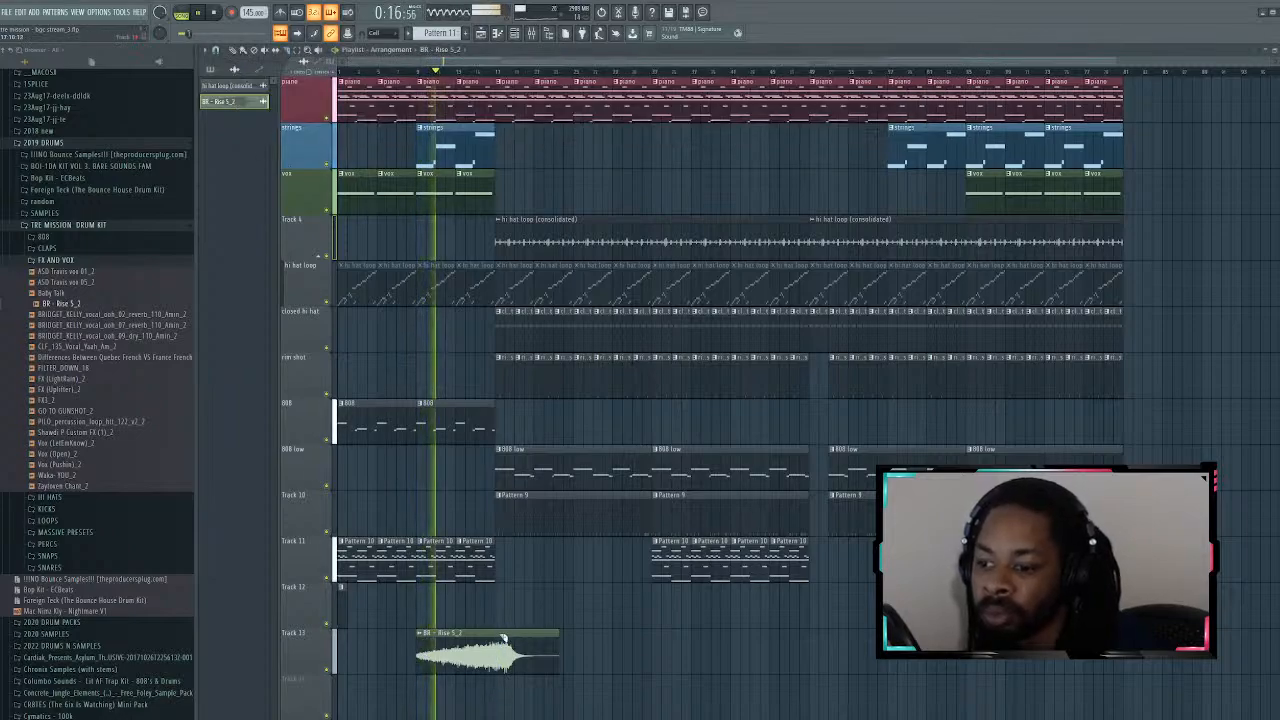
left_click_drag(503, 638, 497, 680)
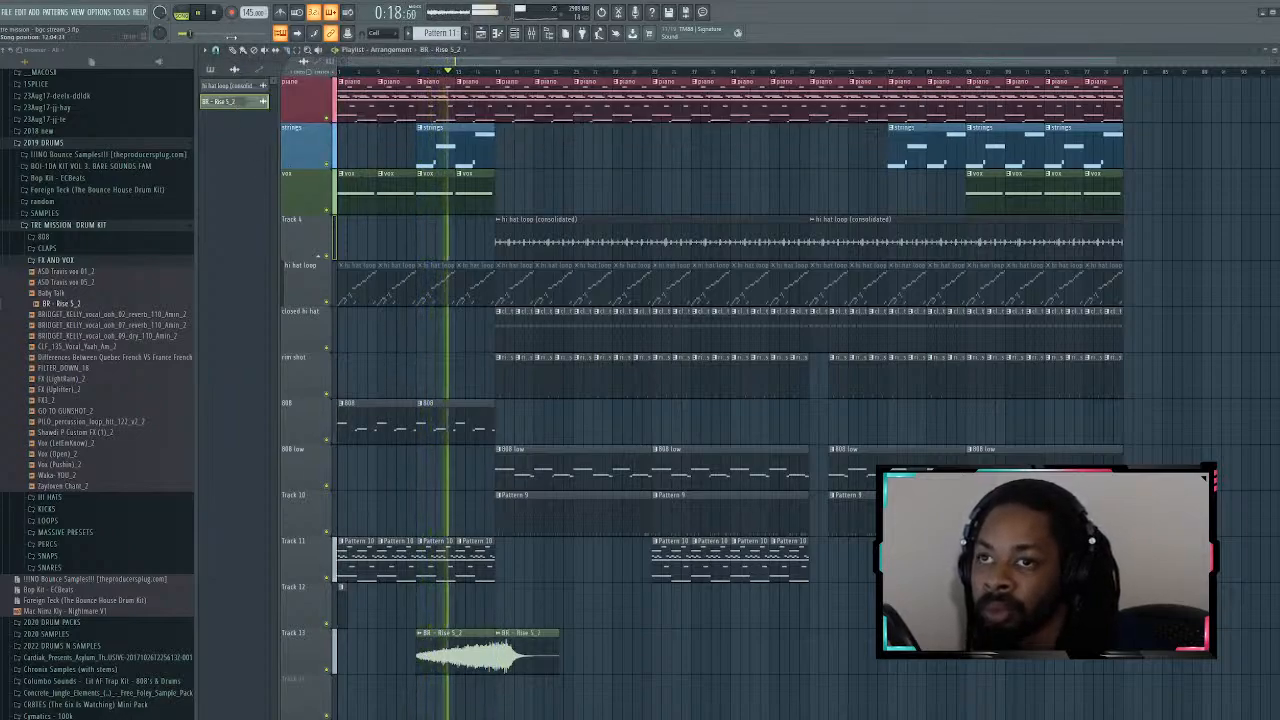
left_click(530, 638)
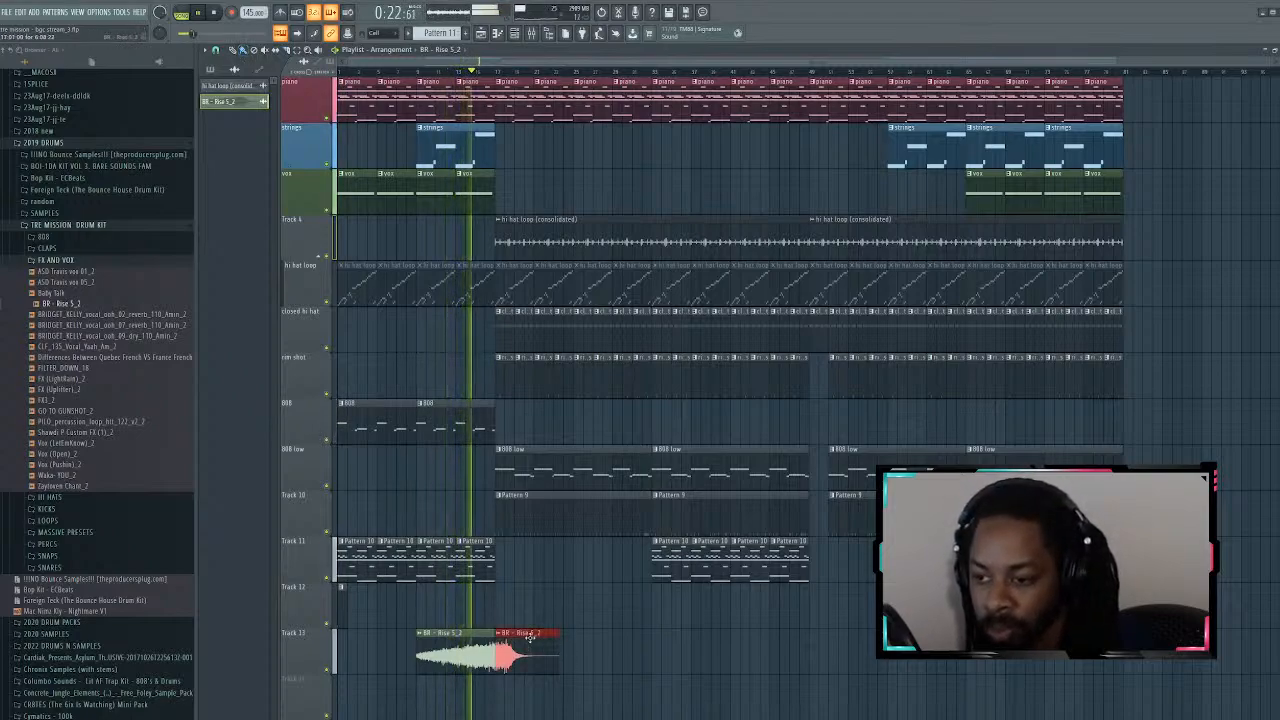
key("Delete")
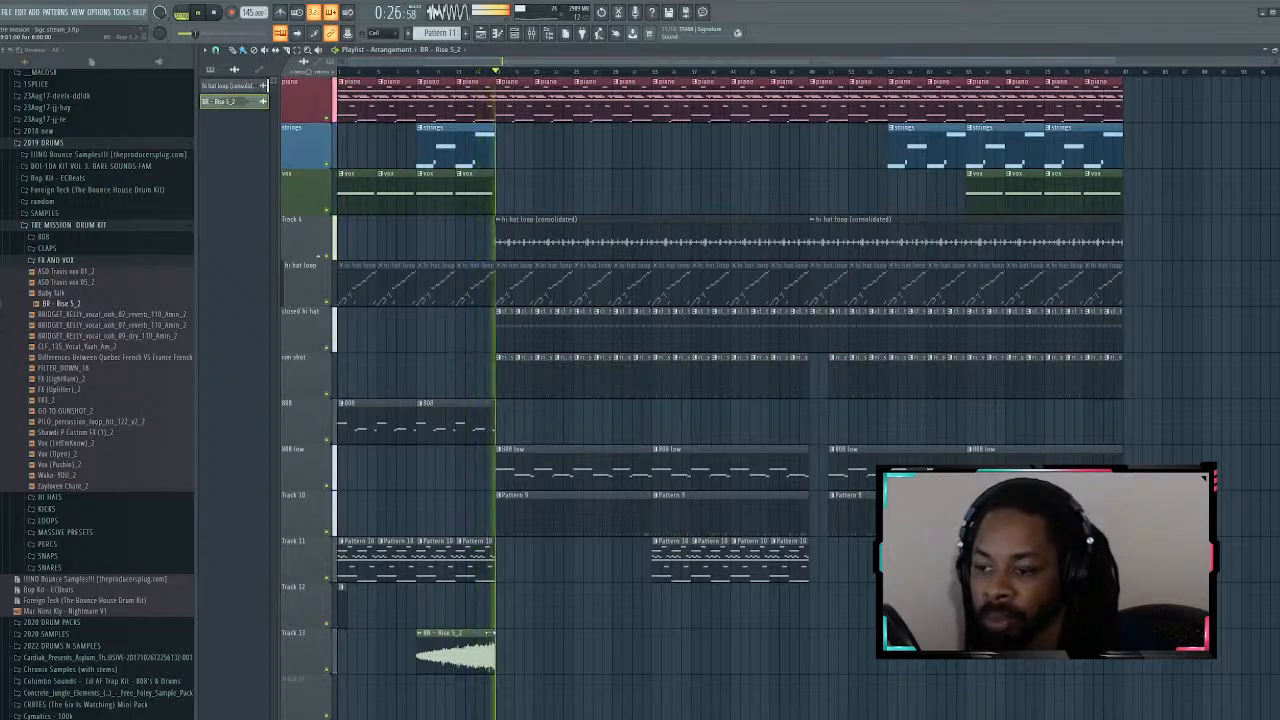
Step: Shorten the piano, strings, vox, 808, Pattern 10 and riser clips to end at bar 16, and play the transition into bar 17
scroll(470, 496, "up", 3)
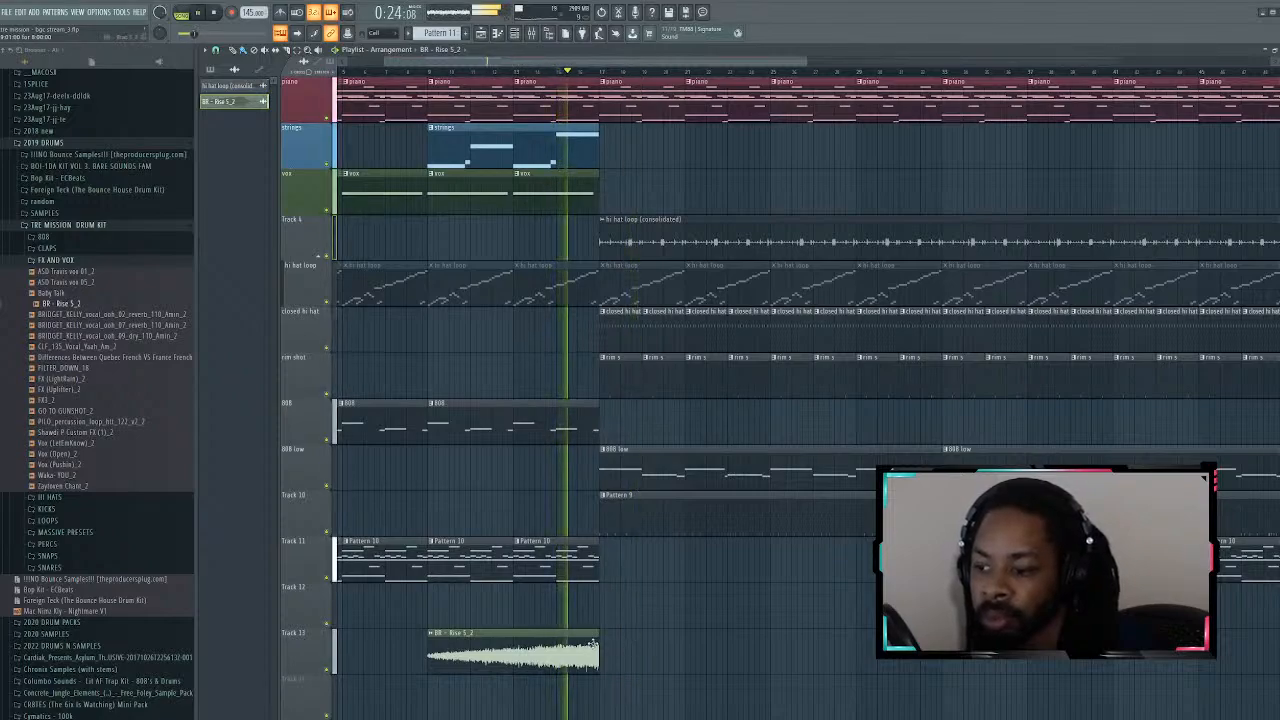
left_click_drag(592, 643, 577, 650)
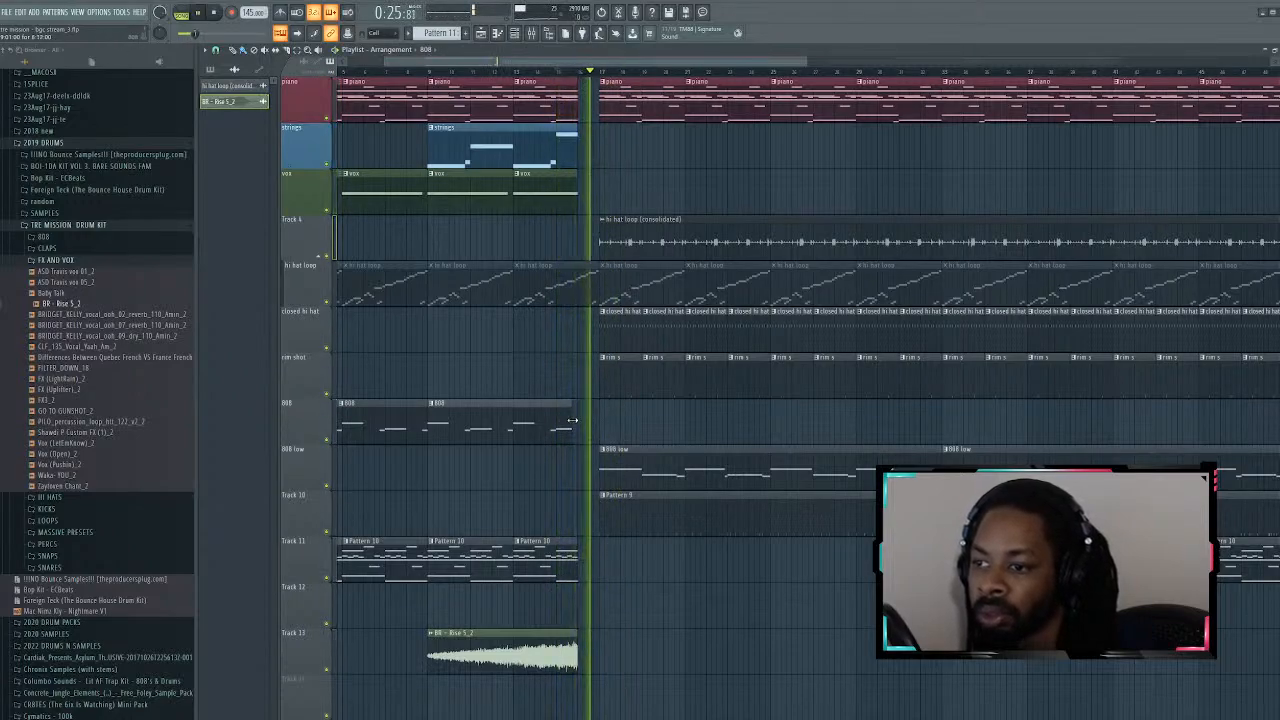
key("space")
key("space")
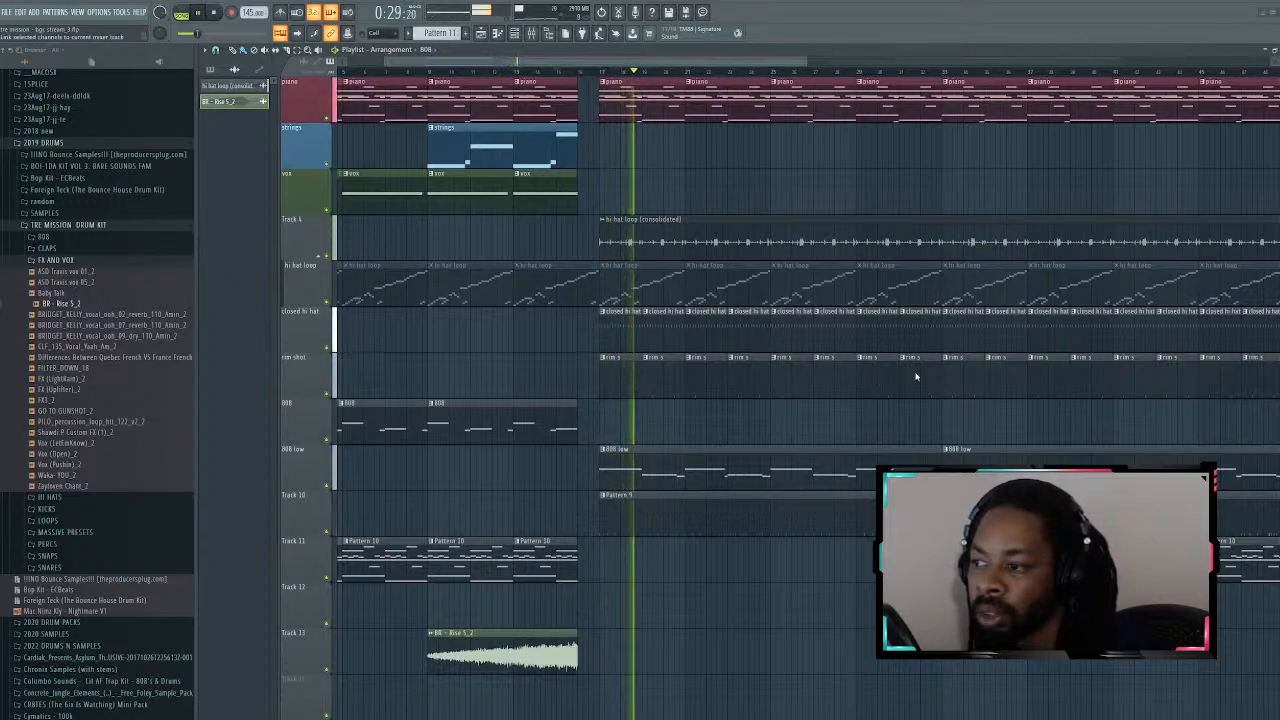
Step: Replay the riser's ending and the one-bar gap before bar 17 from around bar 15
key("space")
key("space")
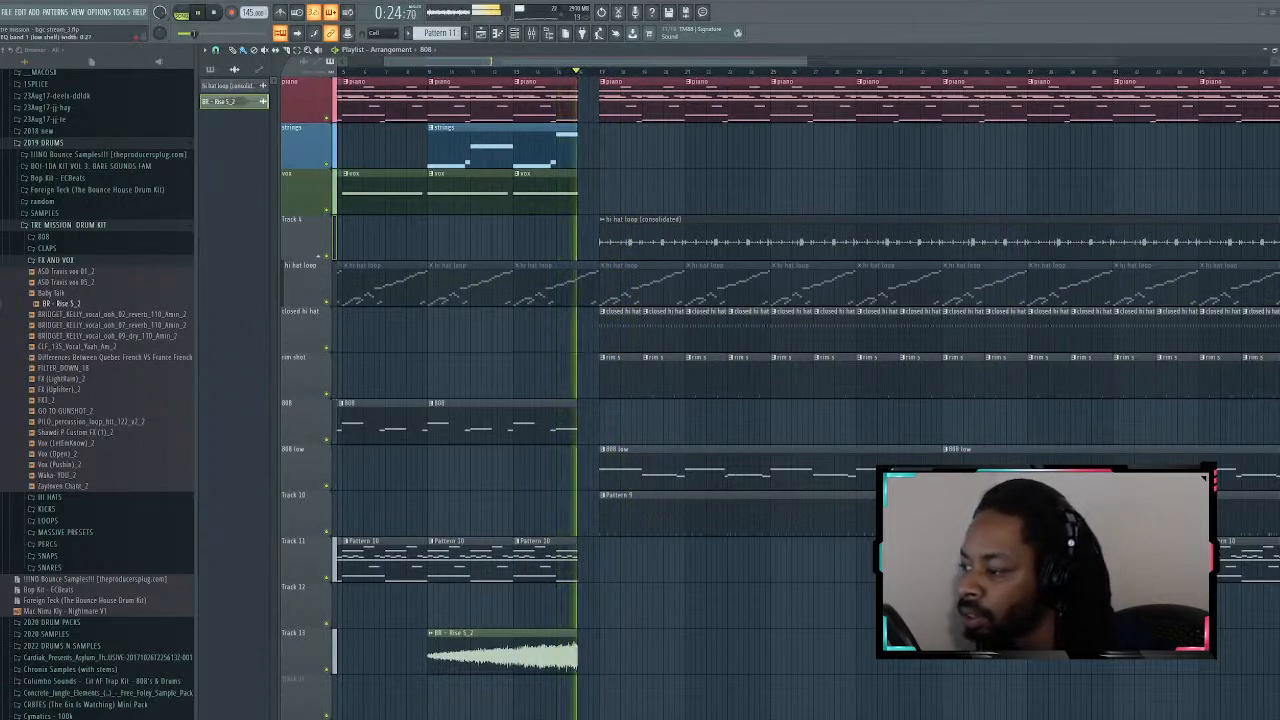
key("space")
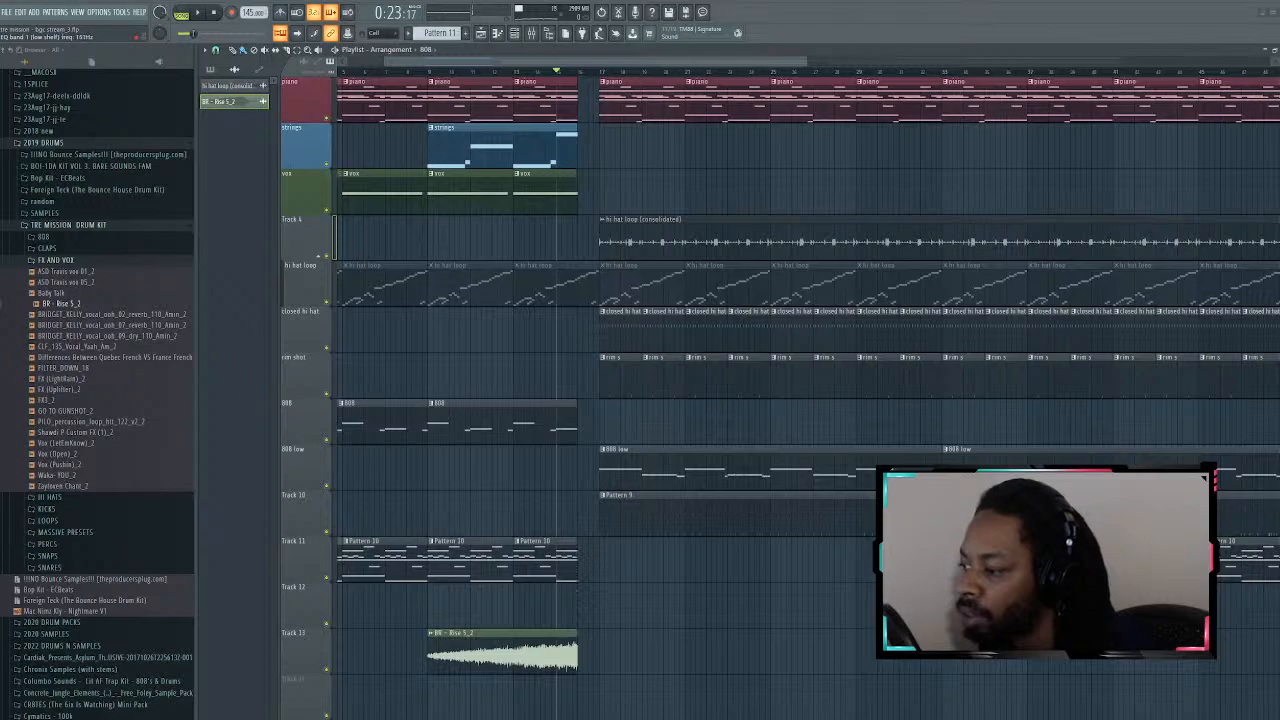
key("space")
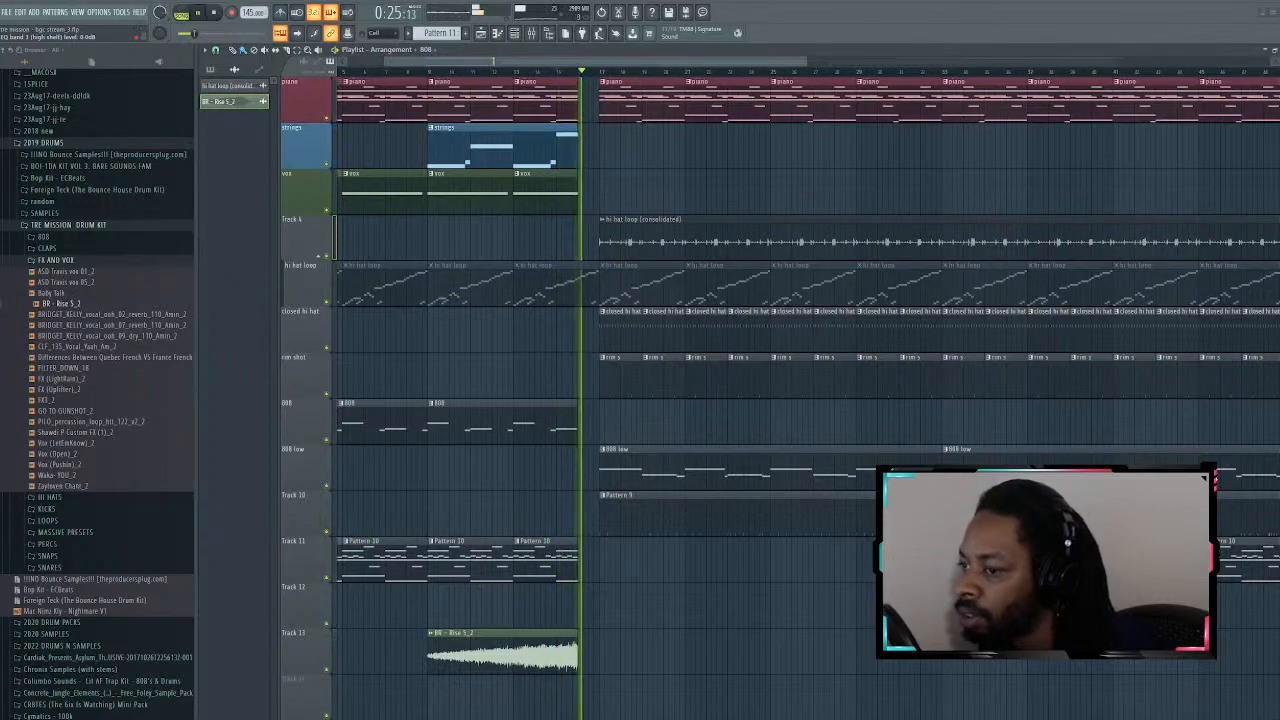
Step: Play the beat through the bar 17 transition and review the clips on all tracks for gaps
key("space")
key("space")
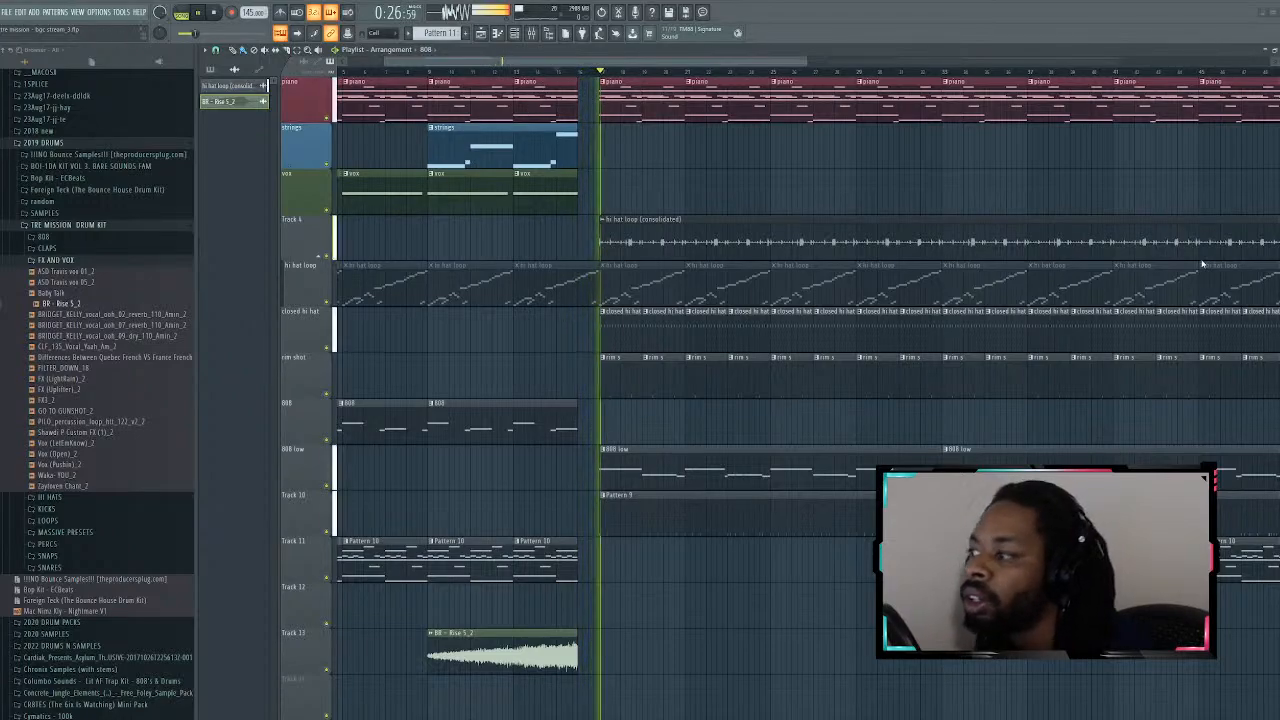
scroll(601, 295, "down", 3)
scroll(601, 295, "down", 1, "ctrl")
scroll(523, 240, "down", 1, "ctrl")
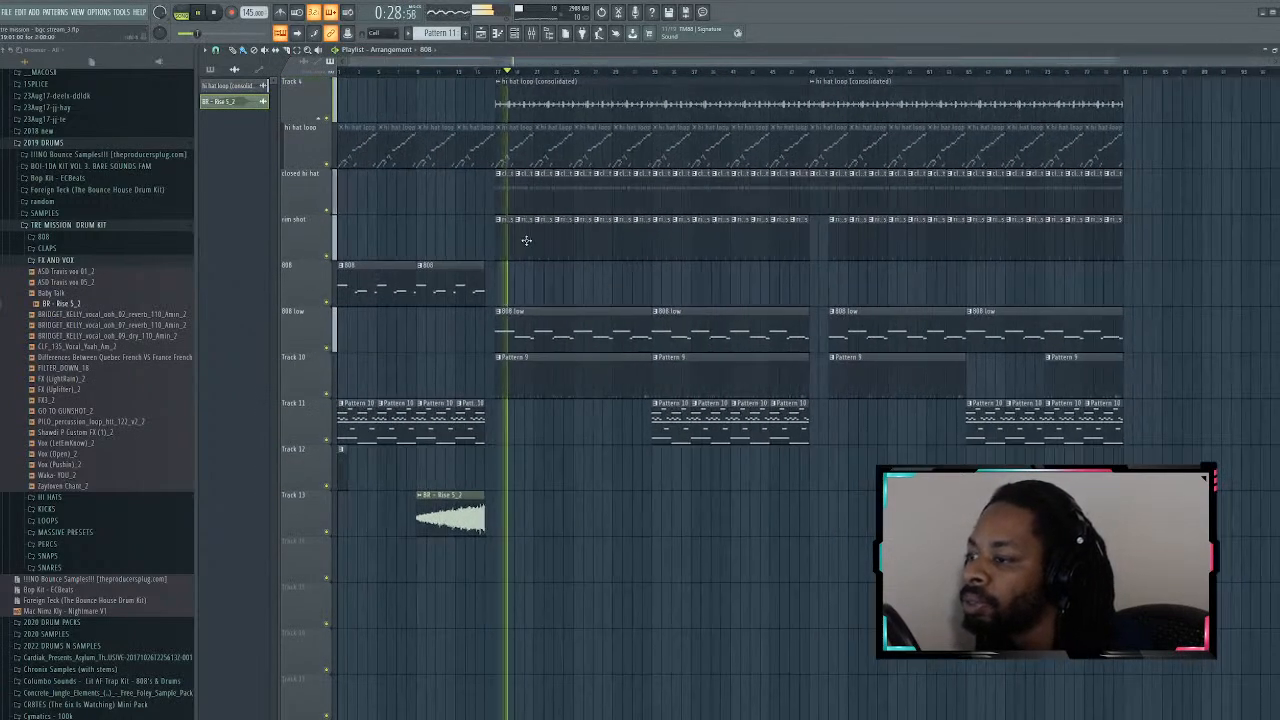
scroll(857, 294, "up", 3)
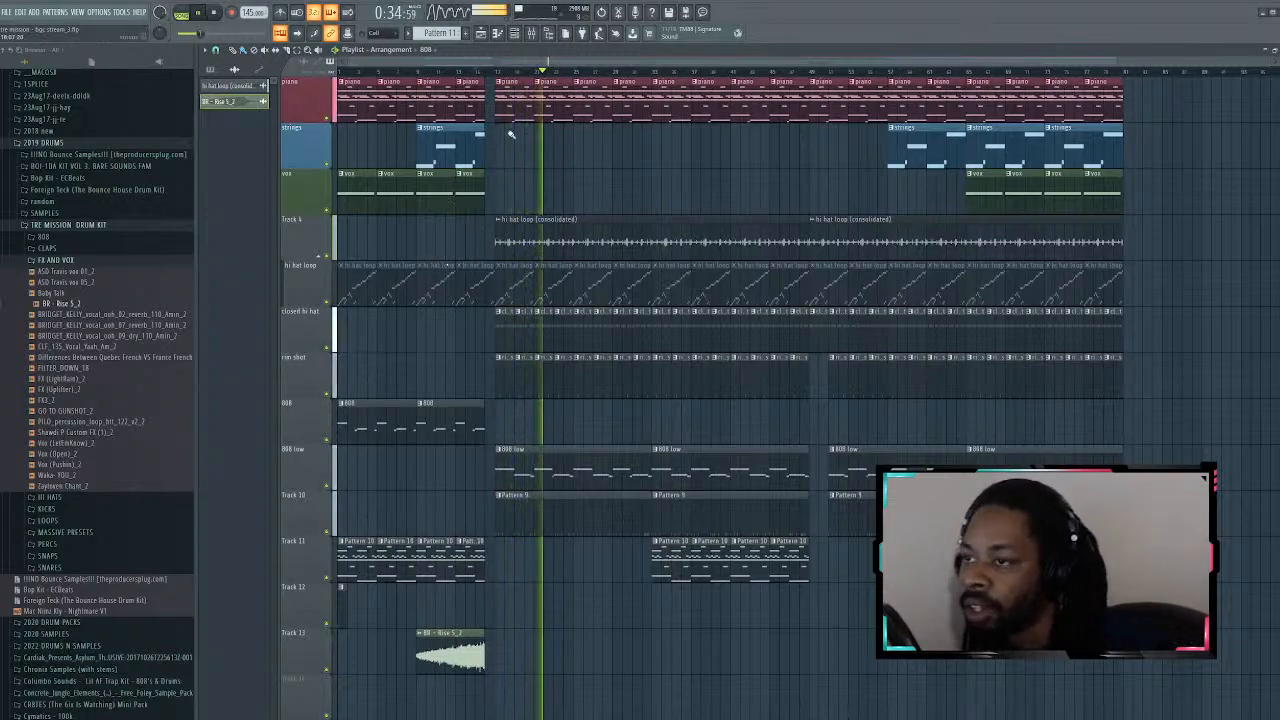
scroll(675, 355, "down", 1)
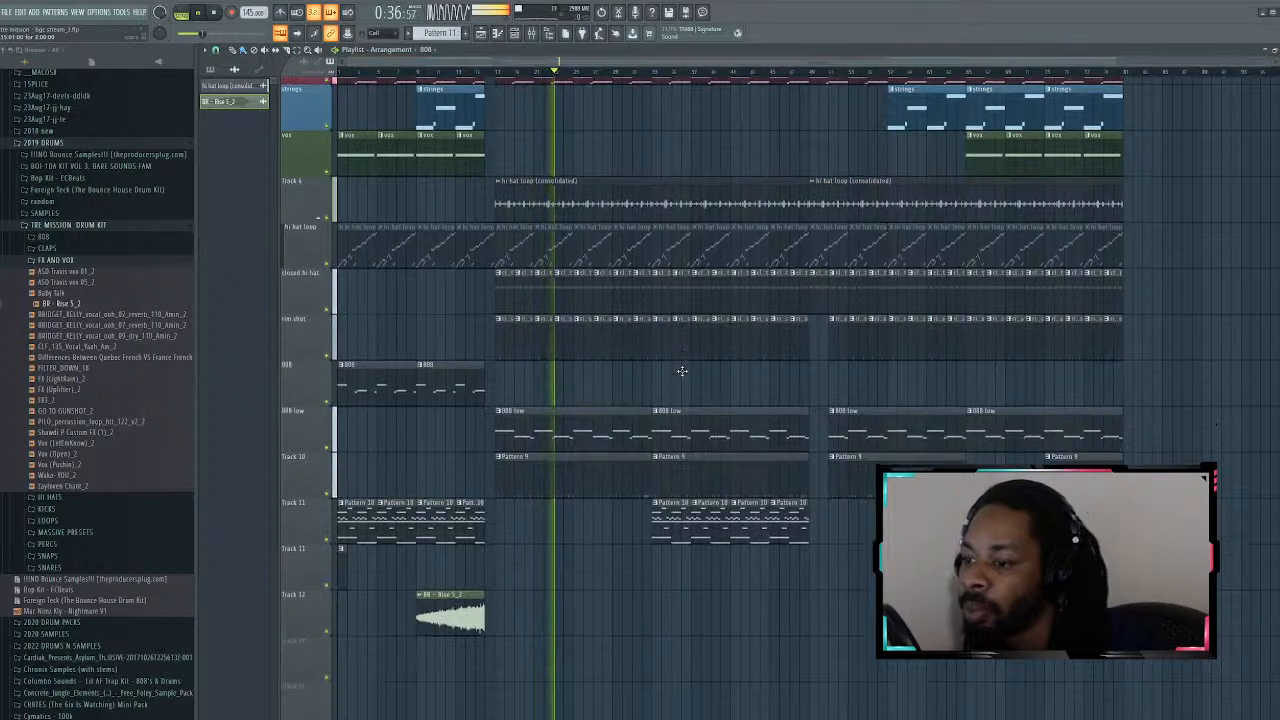
scroll(680, 369, "up", 1)
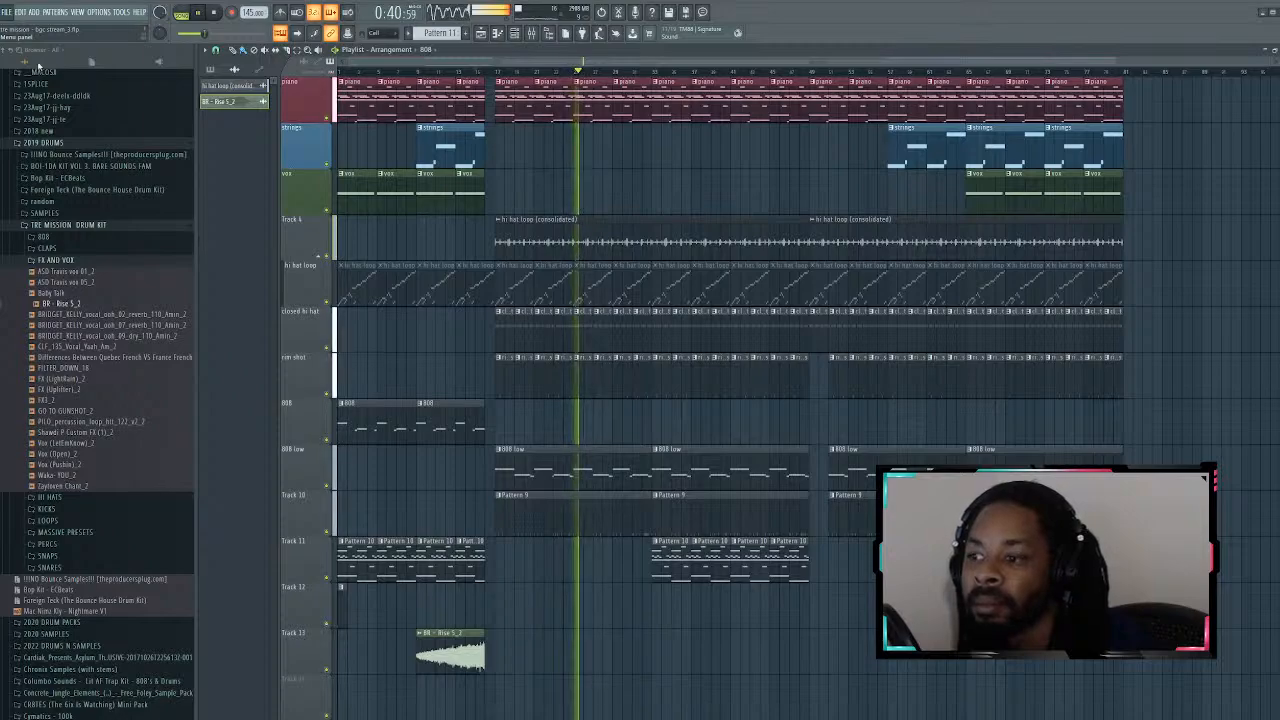
Step: Place a Pattern 11 vocal effect clip on Track 12 at bar 49 and play the arrangement through it
left_click(343, 615)
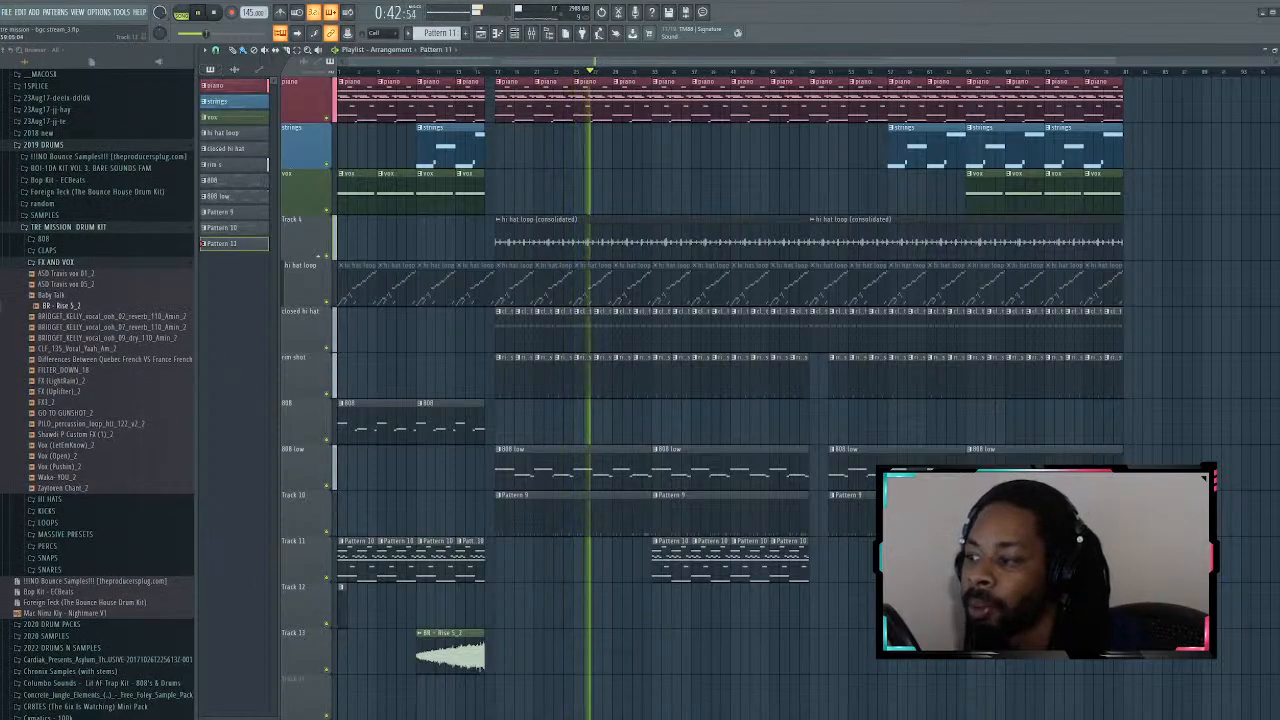
left_click(814, 621)
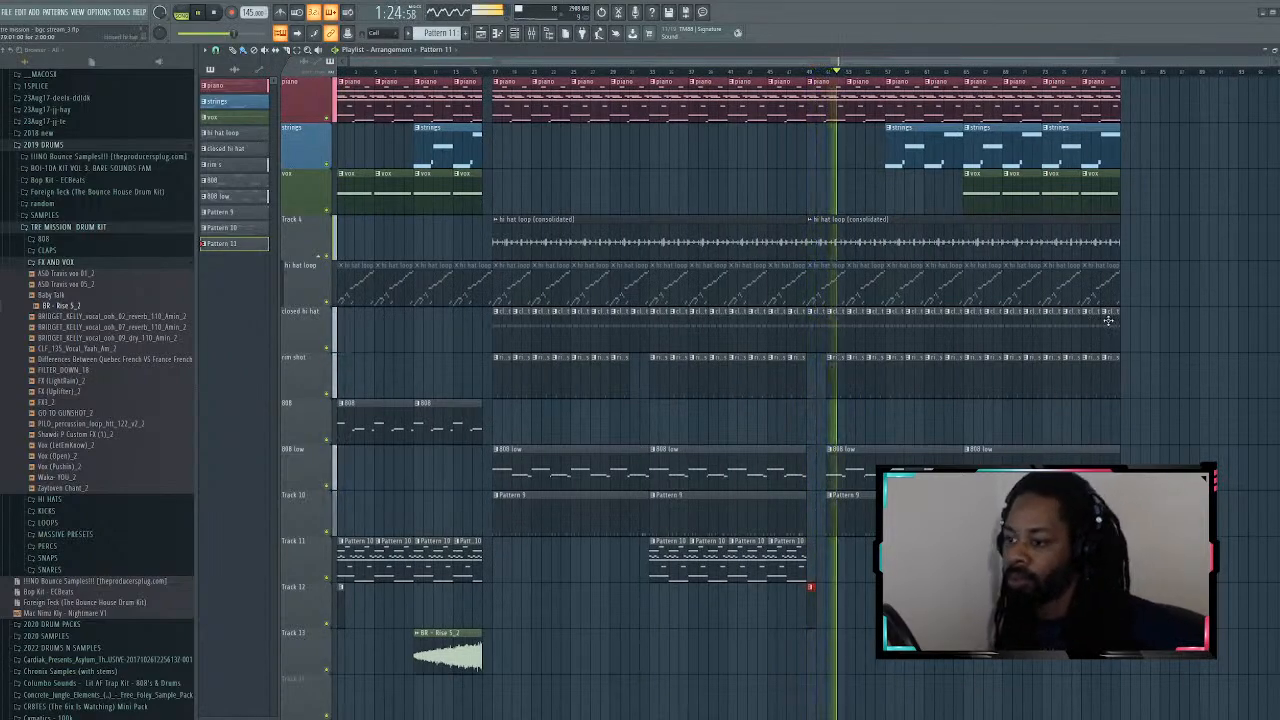
key("space")
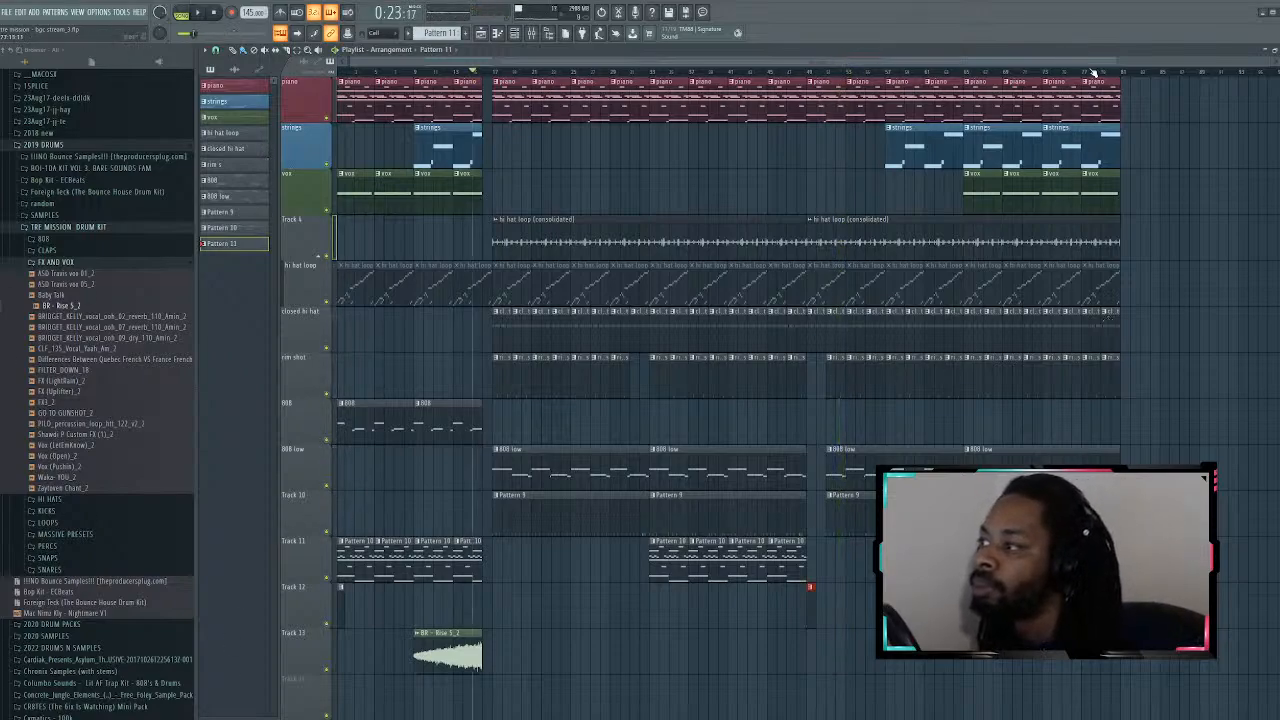
Step: Switch the channel rack filter from audio clips to all channels and select the piano pattern
scroll(562, 540, "down", 1)
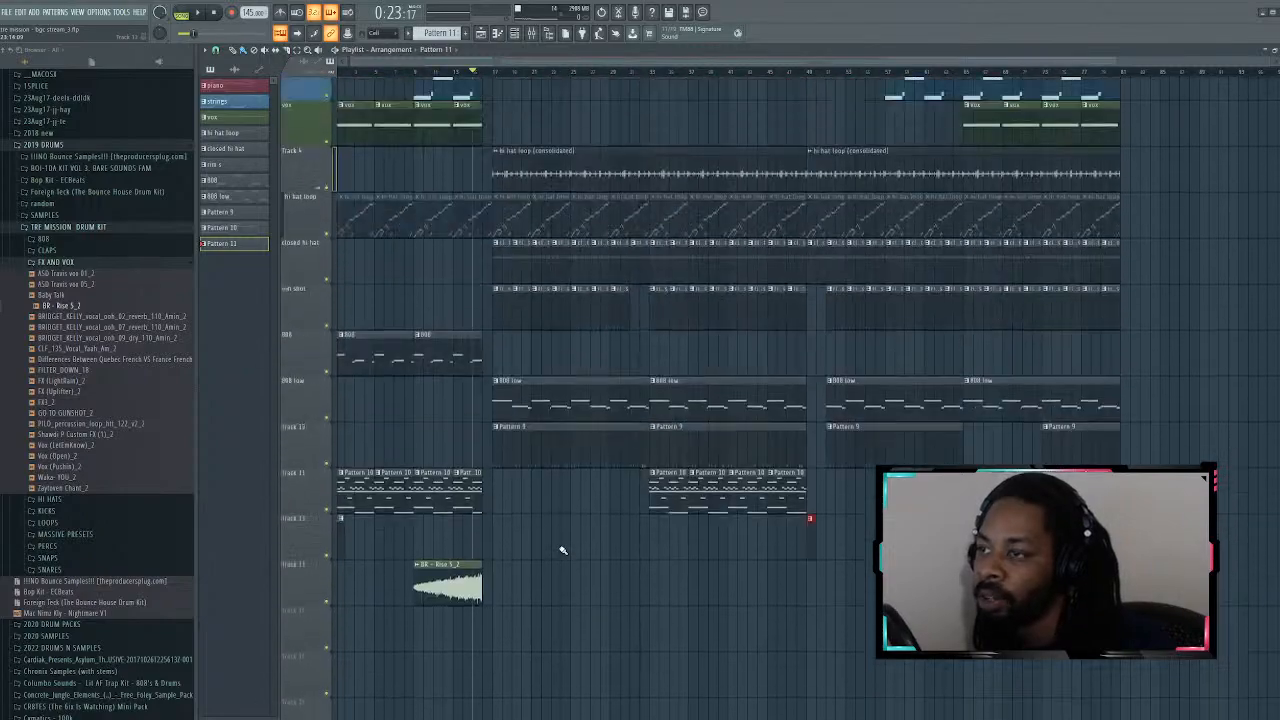
scroll(560, 530, "up", 1)
left_click(514, 34)
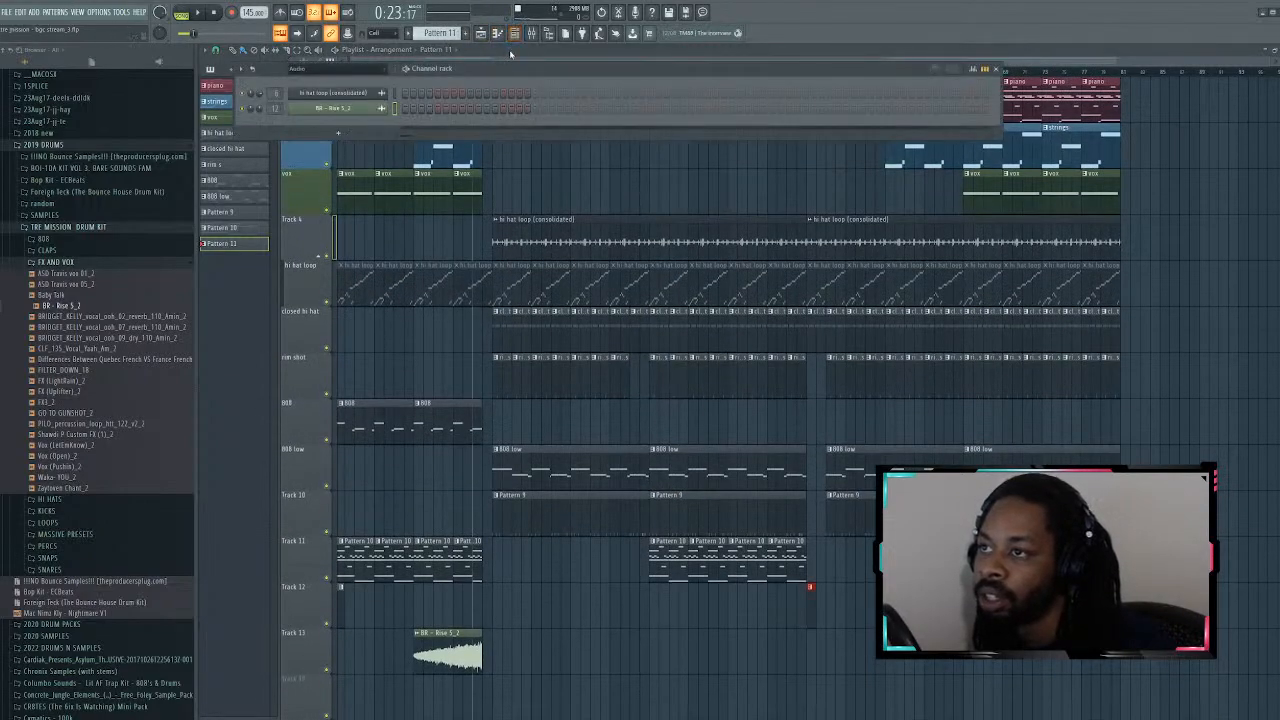
left_click(510, 54)
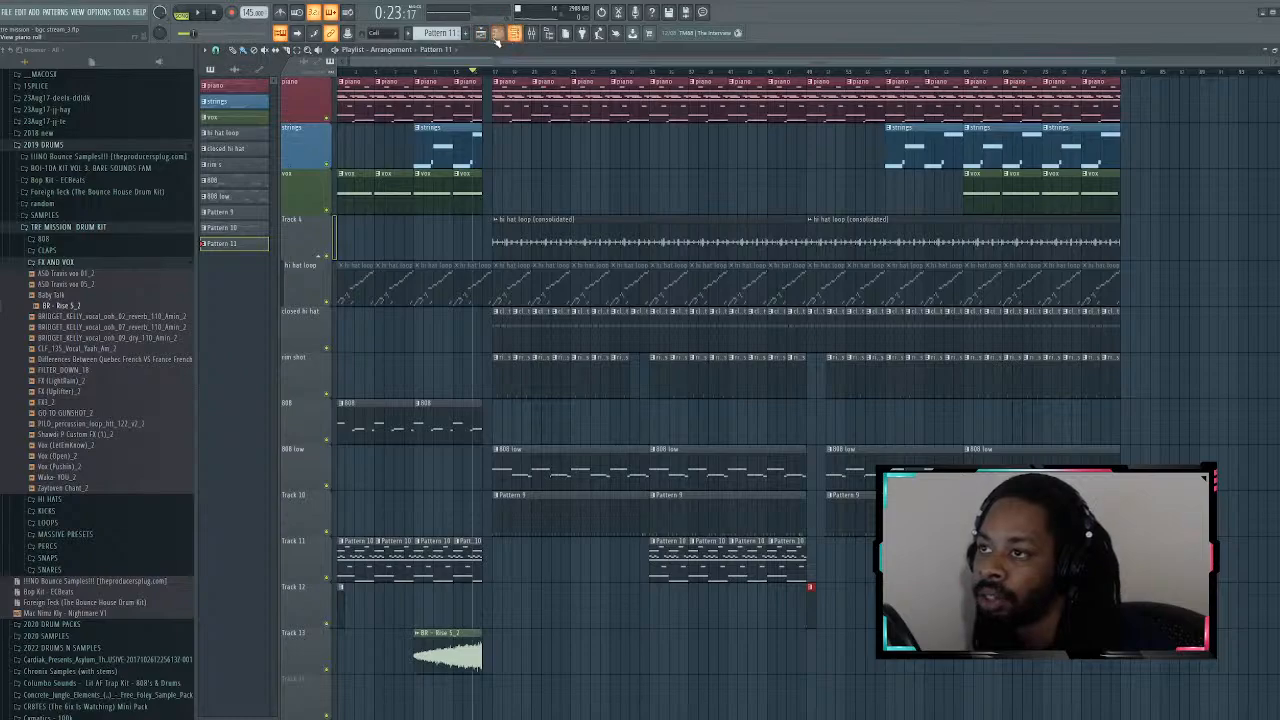
left_click(352, 66)
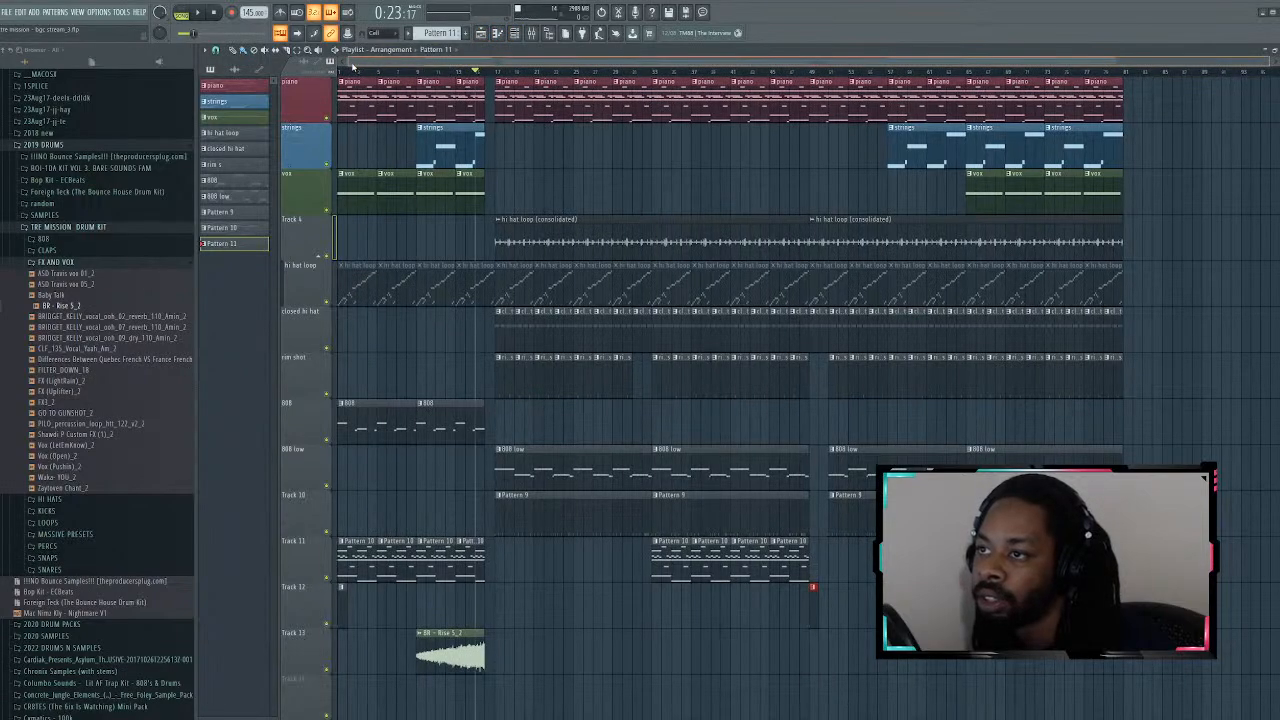
left_click(514, 33)
left_click(340, 68)
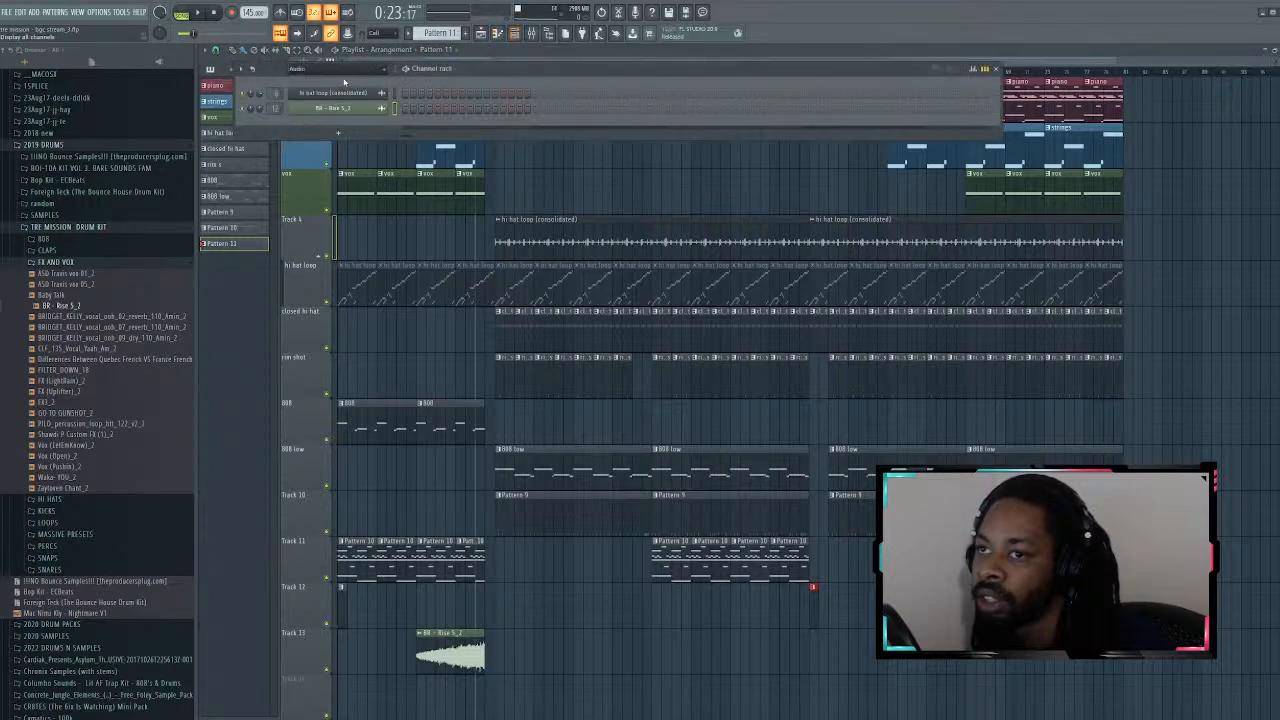
left_click(342, 82)
scroll(432, 44, "up", 10)
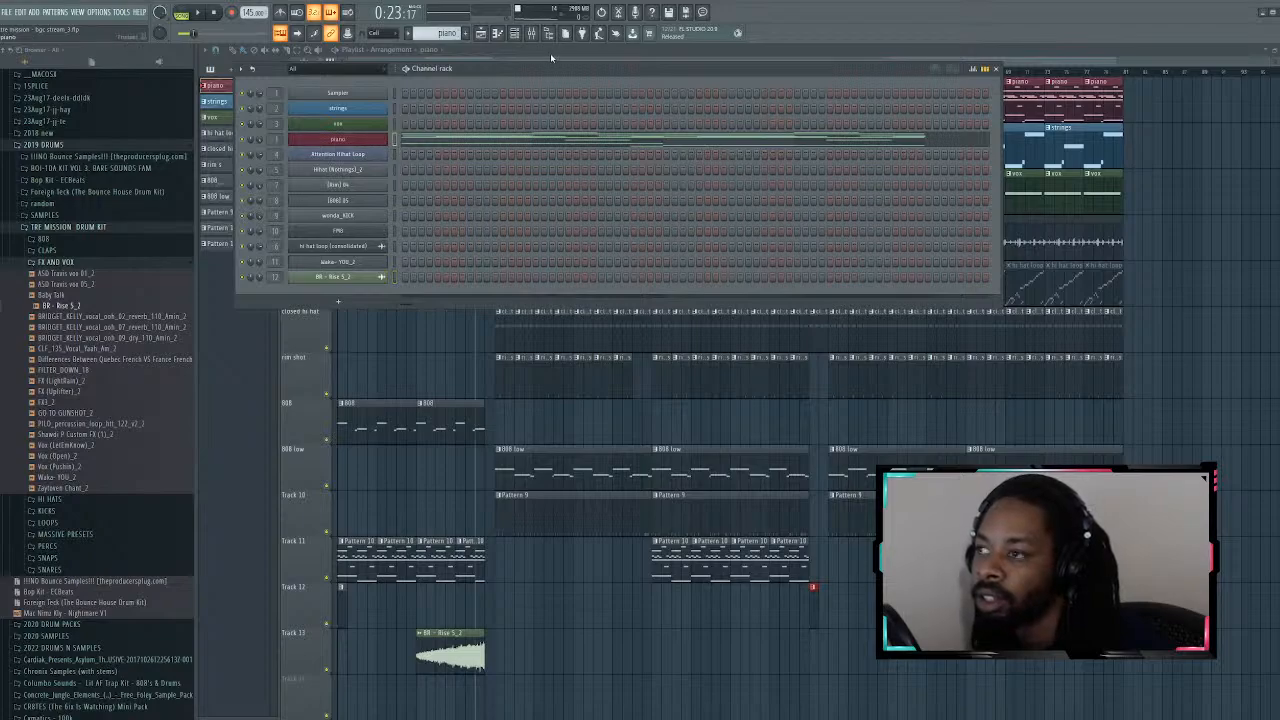
Step: Reopen the channel rack and move it clear of the arrangement's first 48 bars
key("F6")
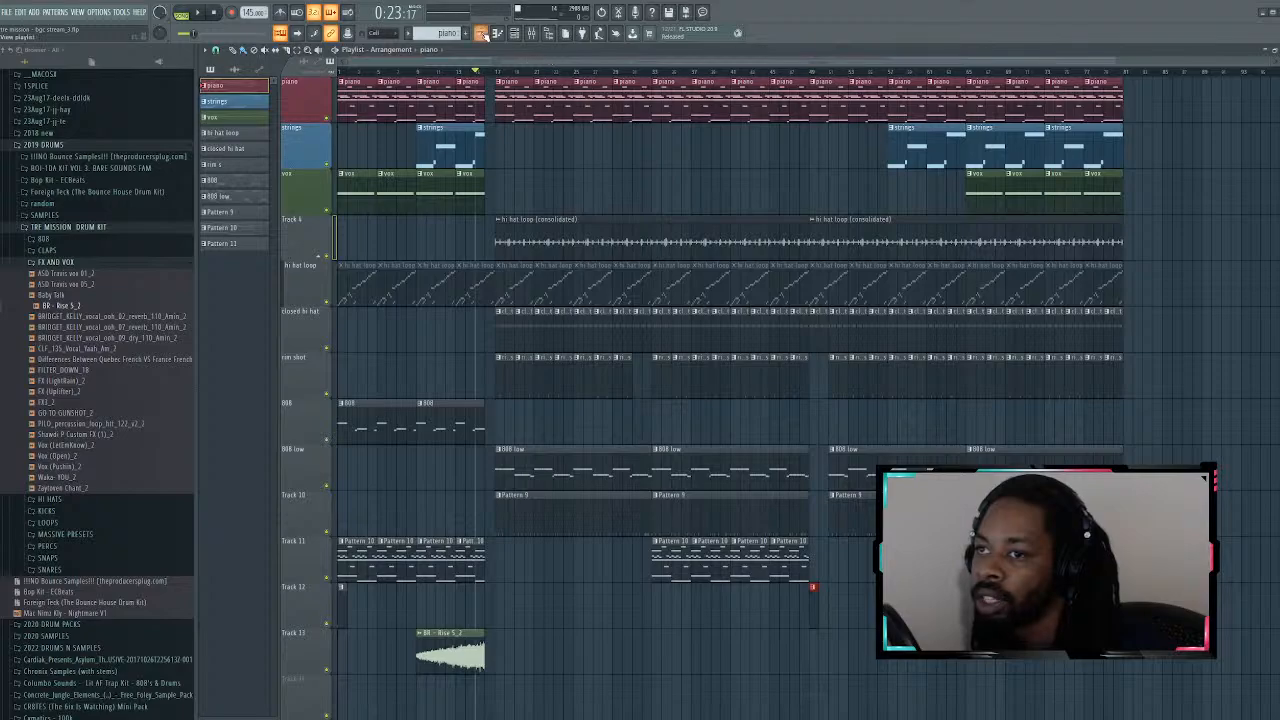
scroll(508, 56, "down", 7)
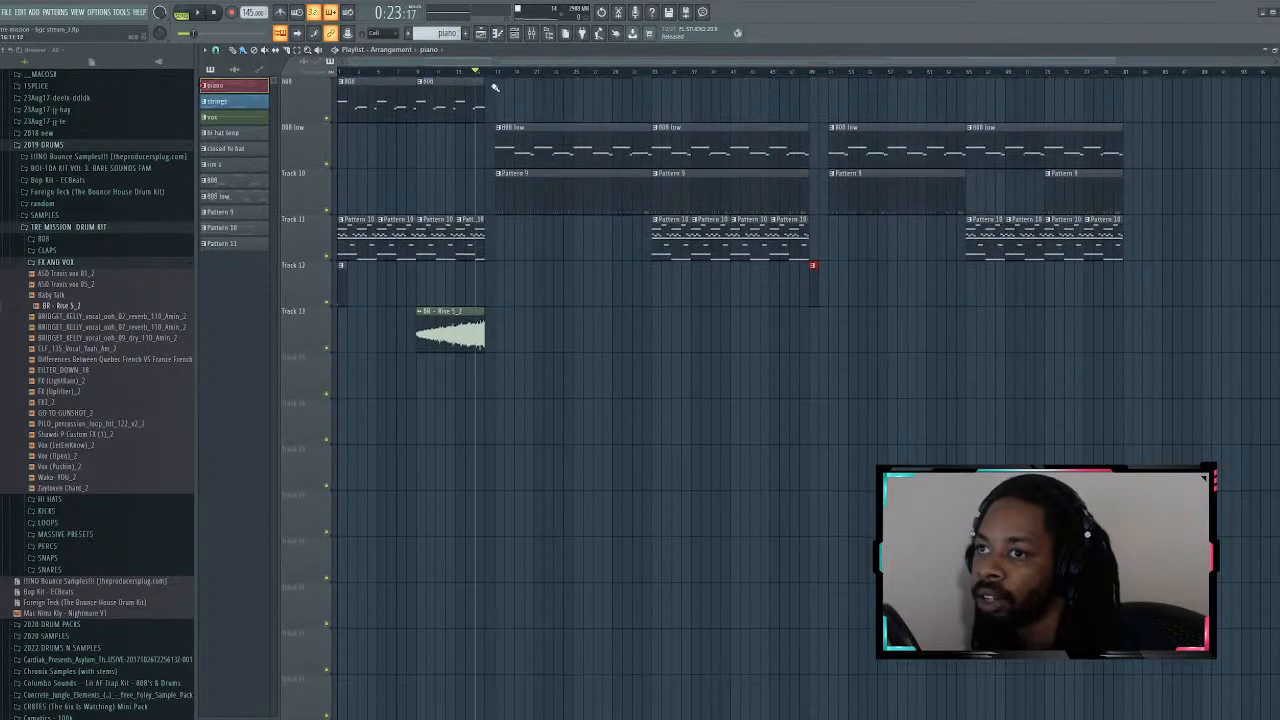
scroll(508, 56, "up", 1)
scroll(508, 56, "up", 6)
key("F6")
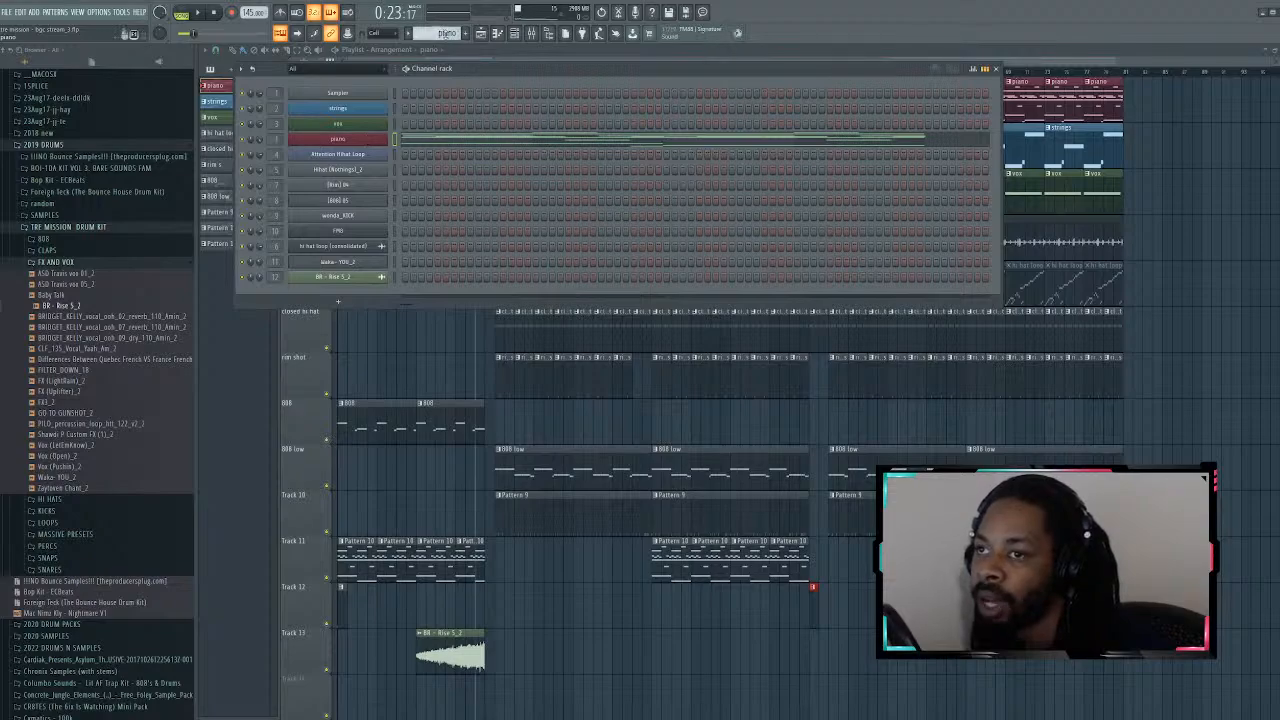
left_click(446, 33)
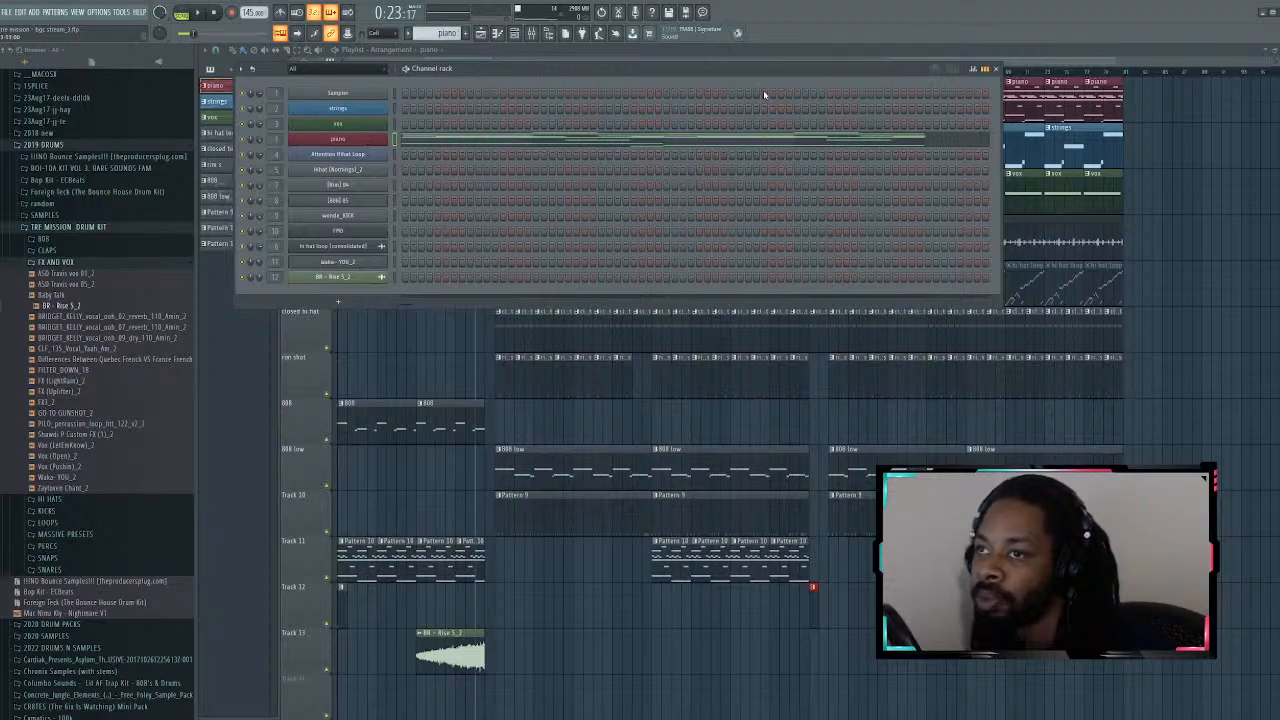
left_click_drag(840, 75, 1279, 121)
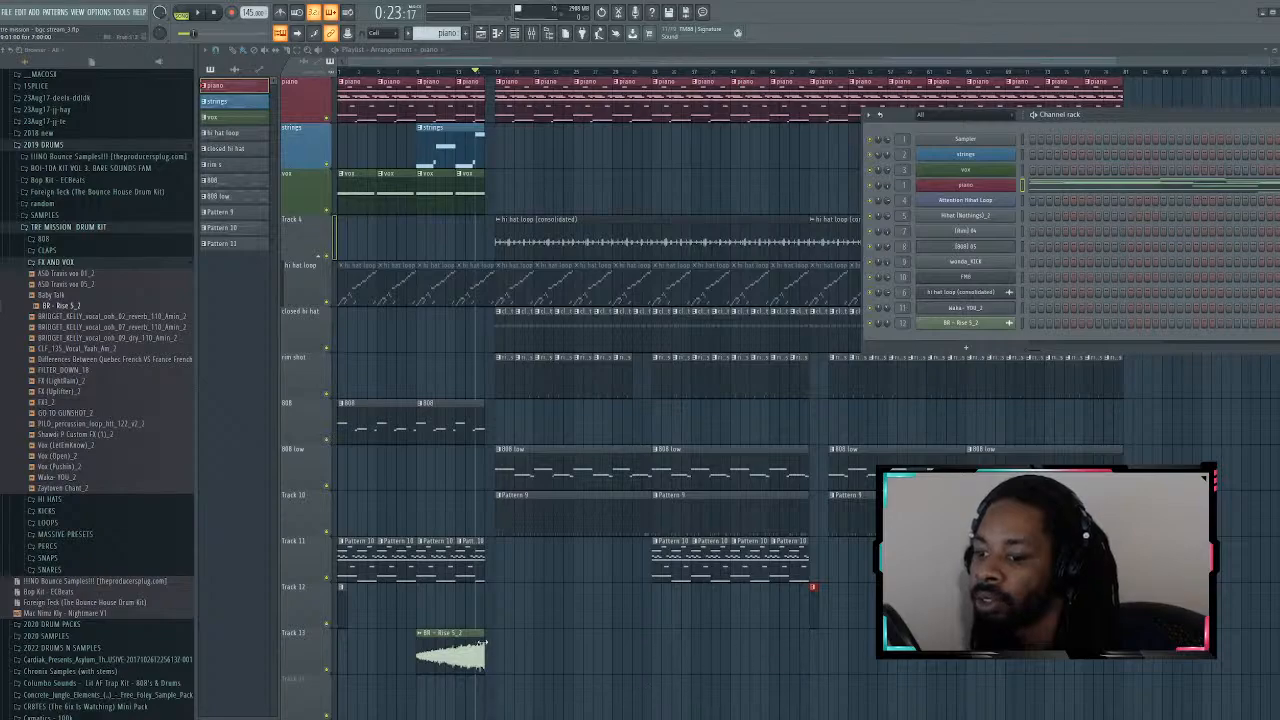
Step: Move the BR - Rise 5_2 riser clip from Track 13 up to Track 12, keeping it at bar 9
left_click(456, 633)
left_click_drag(457, 588, 459, 580)
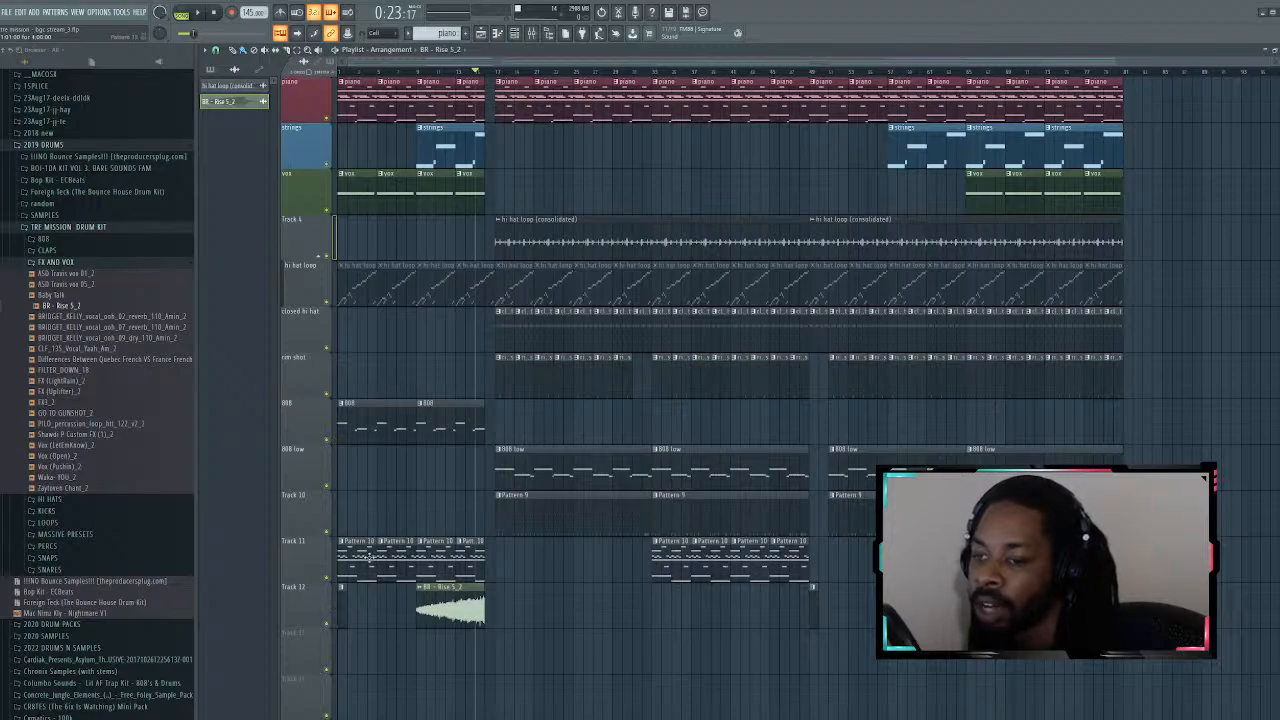
left_click(518, 34)
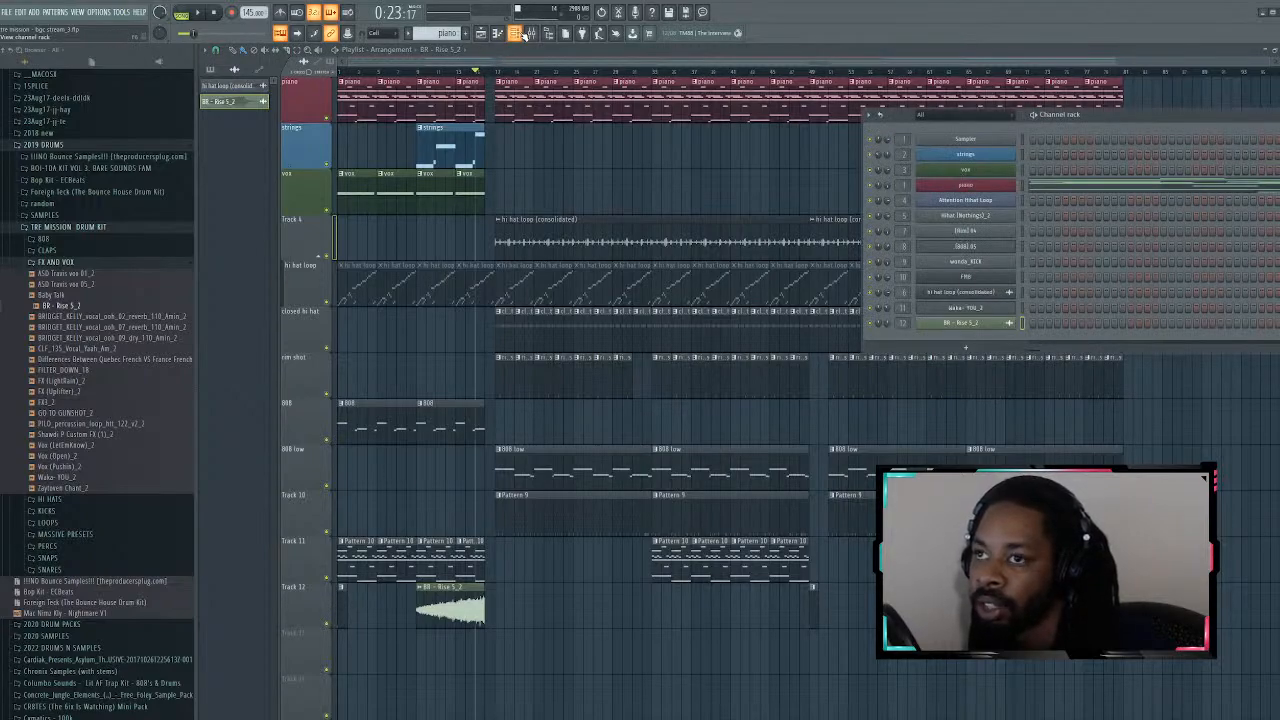
left_click(518, 34)
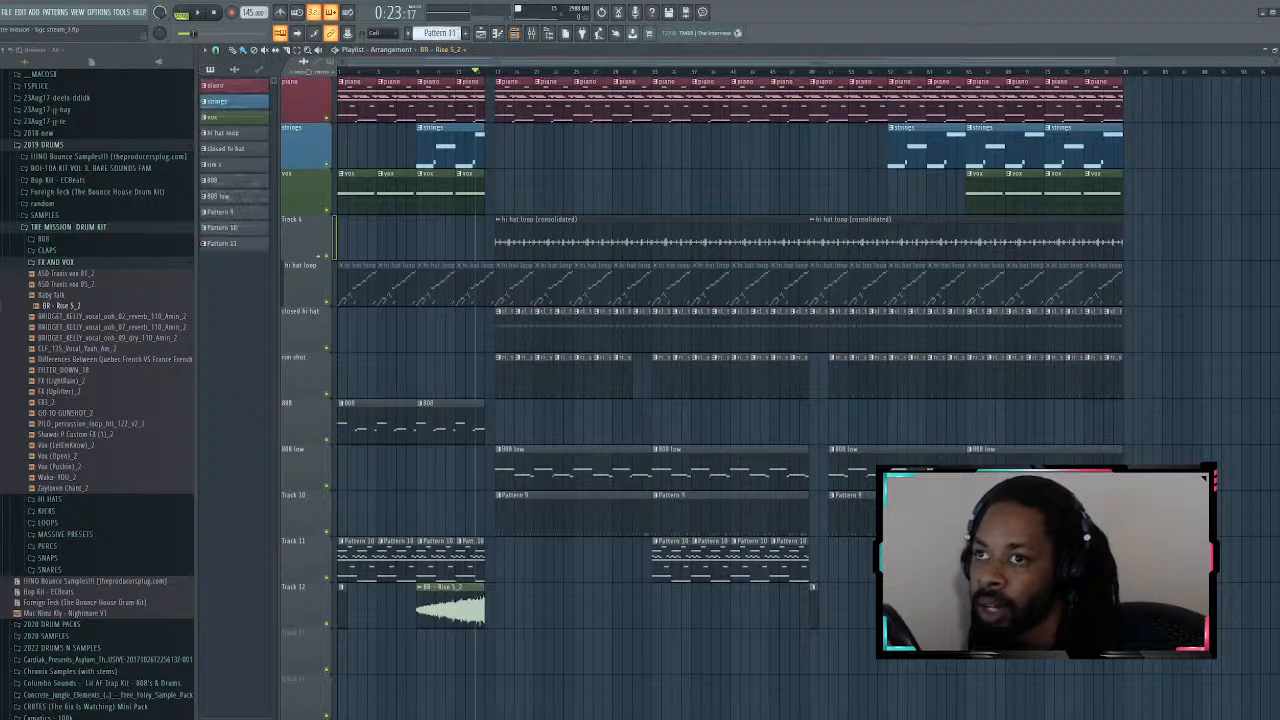
Step: Select Pattern 11 and play it on its own in pattern mode with the channel rack open
key("F4")
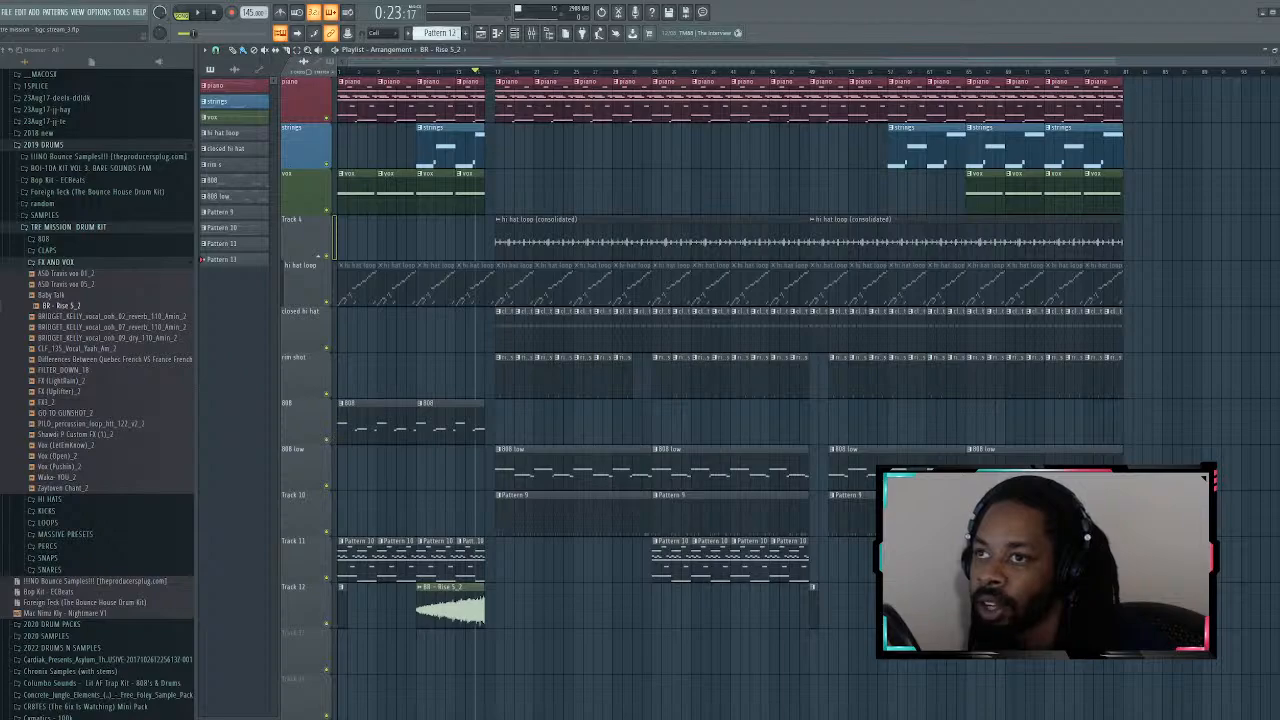
left_click_drag(438, 33, 438, 45)
left_click(513, 34)
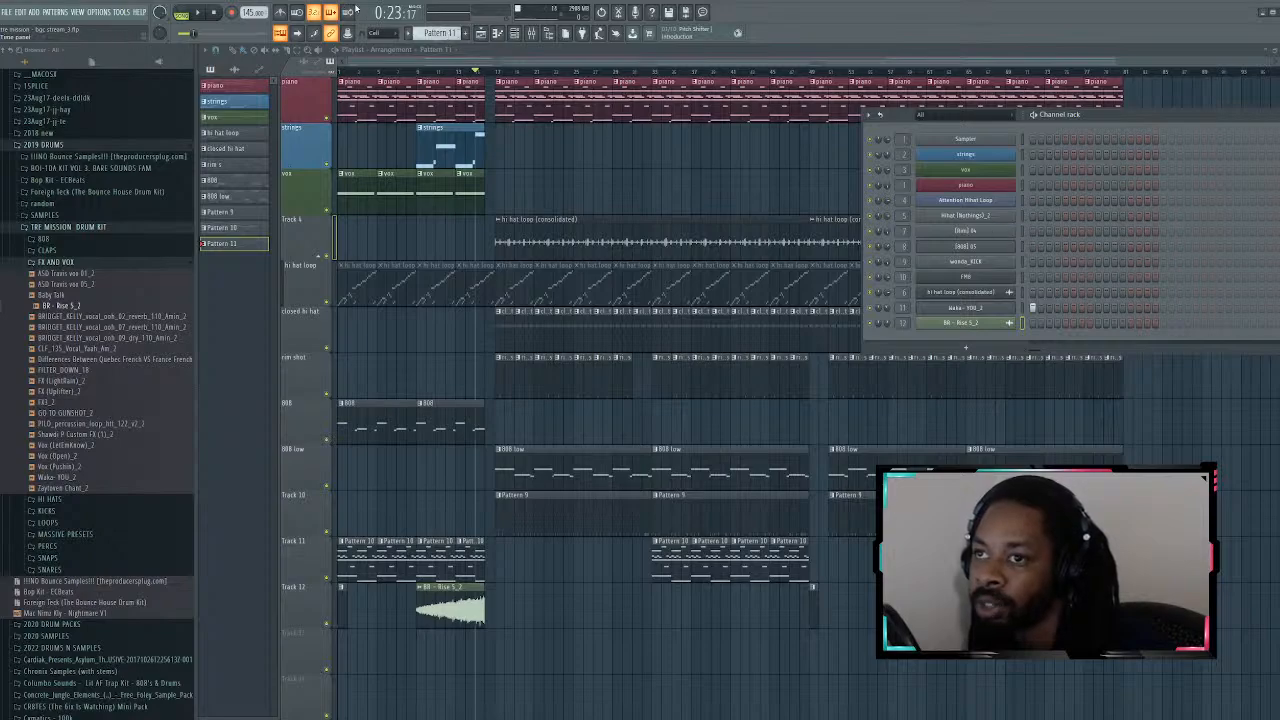
left_click(197, 12)
left_click(181, 12)
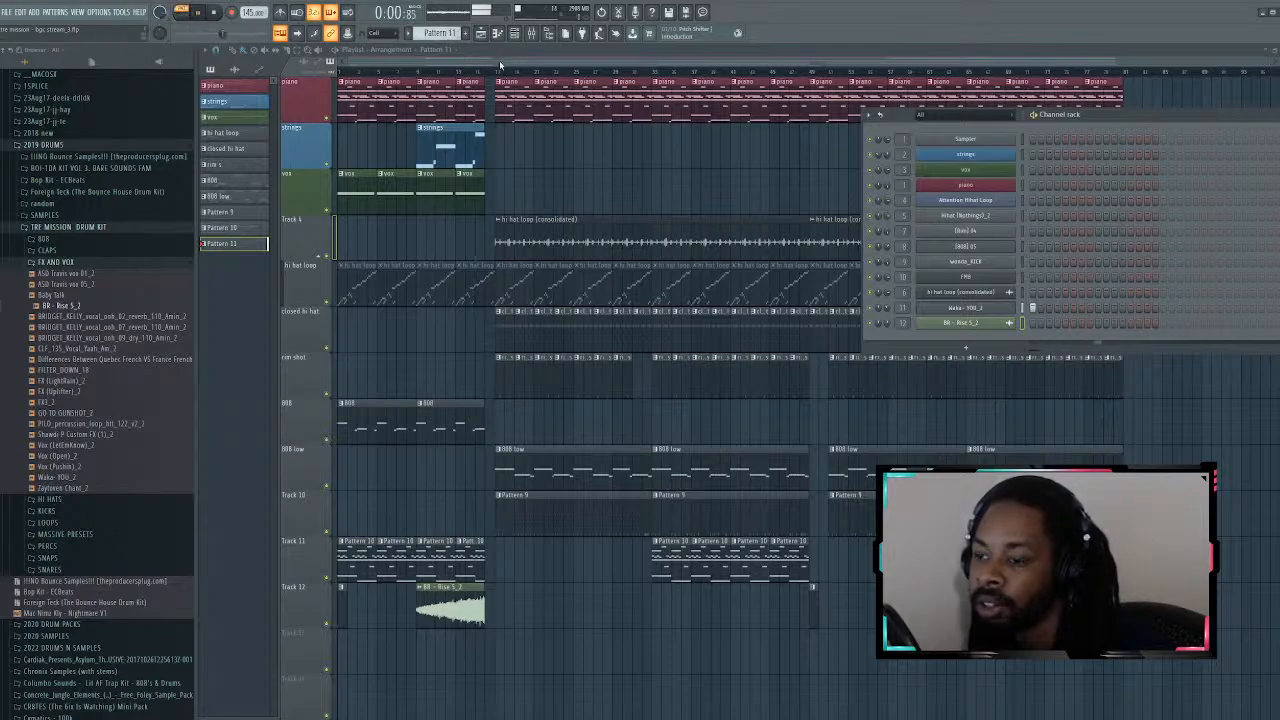
key("space")
Step: Switch to Pattern 10 and listen to it on its own with the channel rack hidden
left_click(501, 65)
left_click(514, 34)
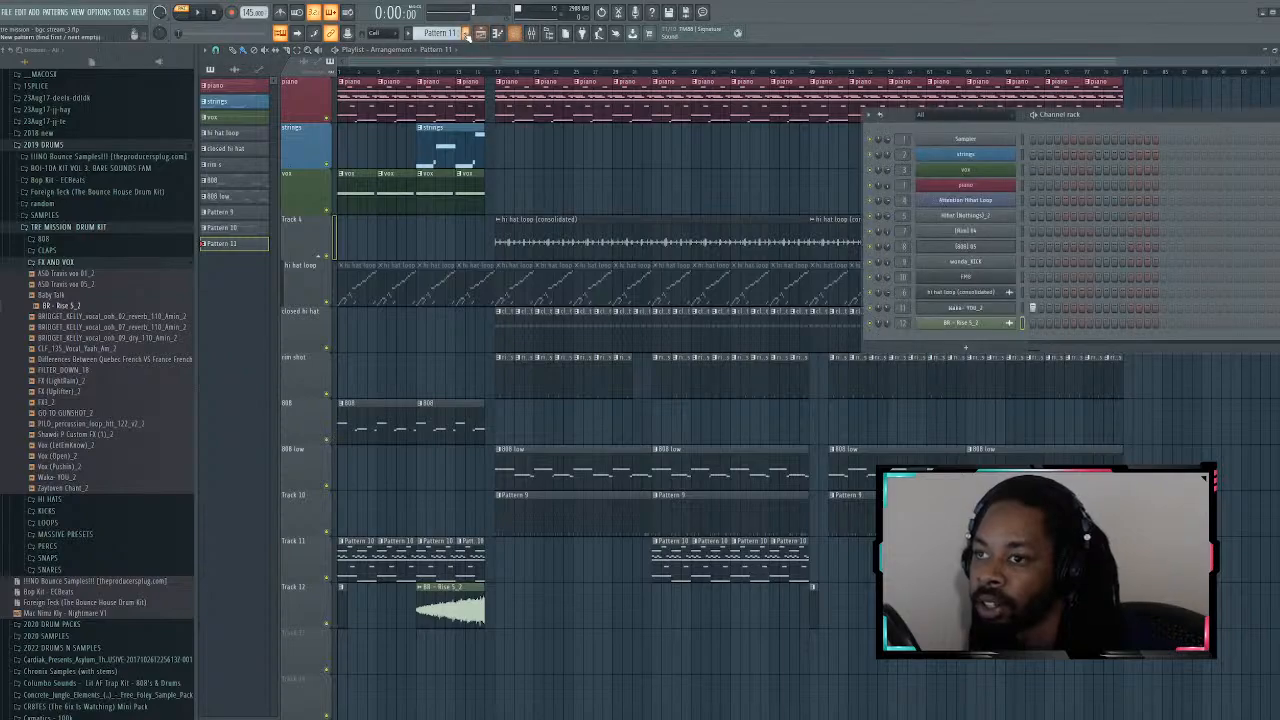
scroll(466, 34, "up", 1)
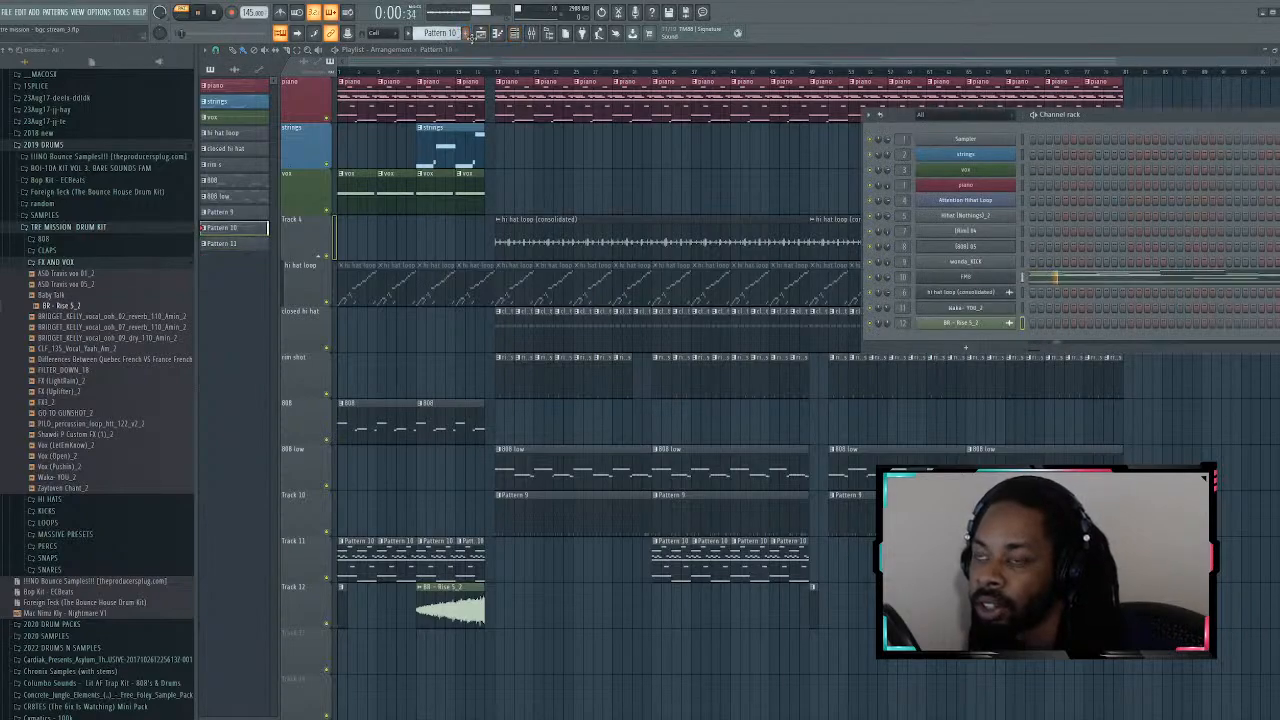
left_click(484, 66)
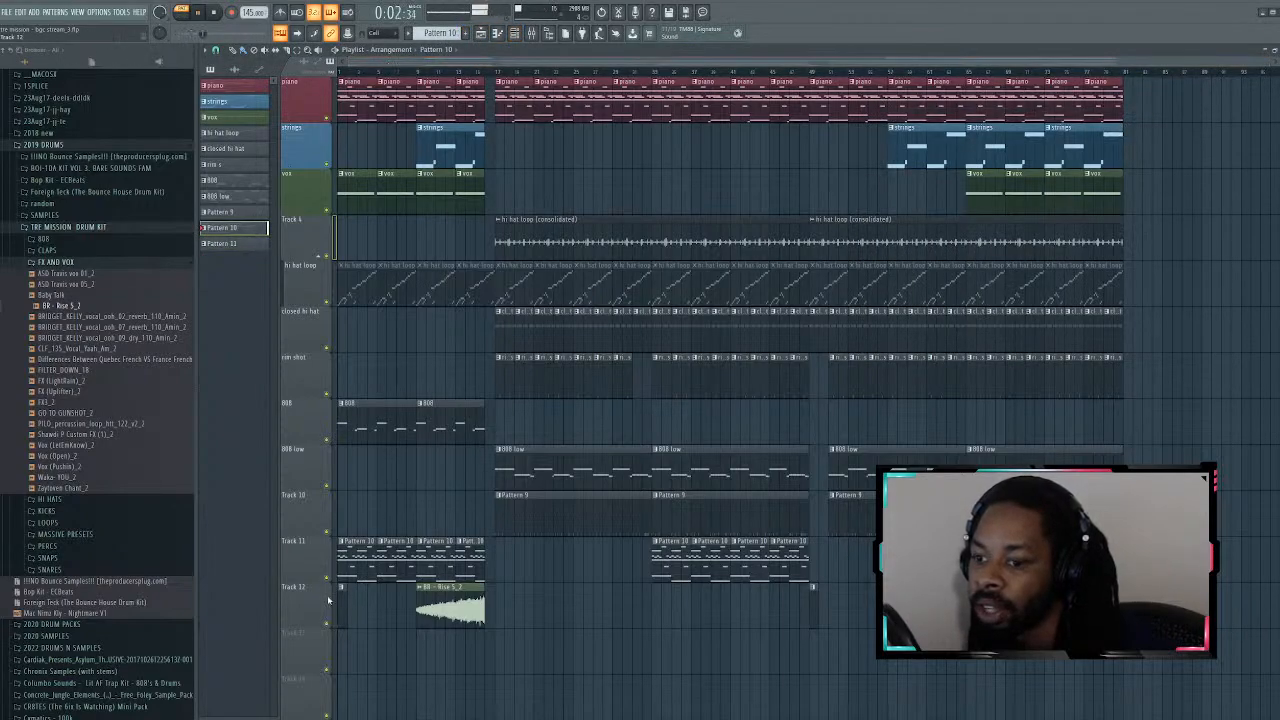
key("space")
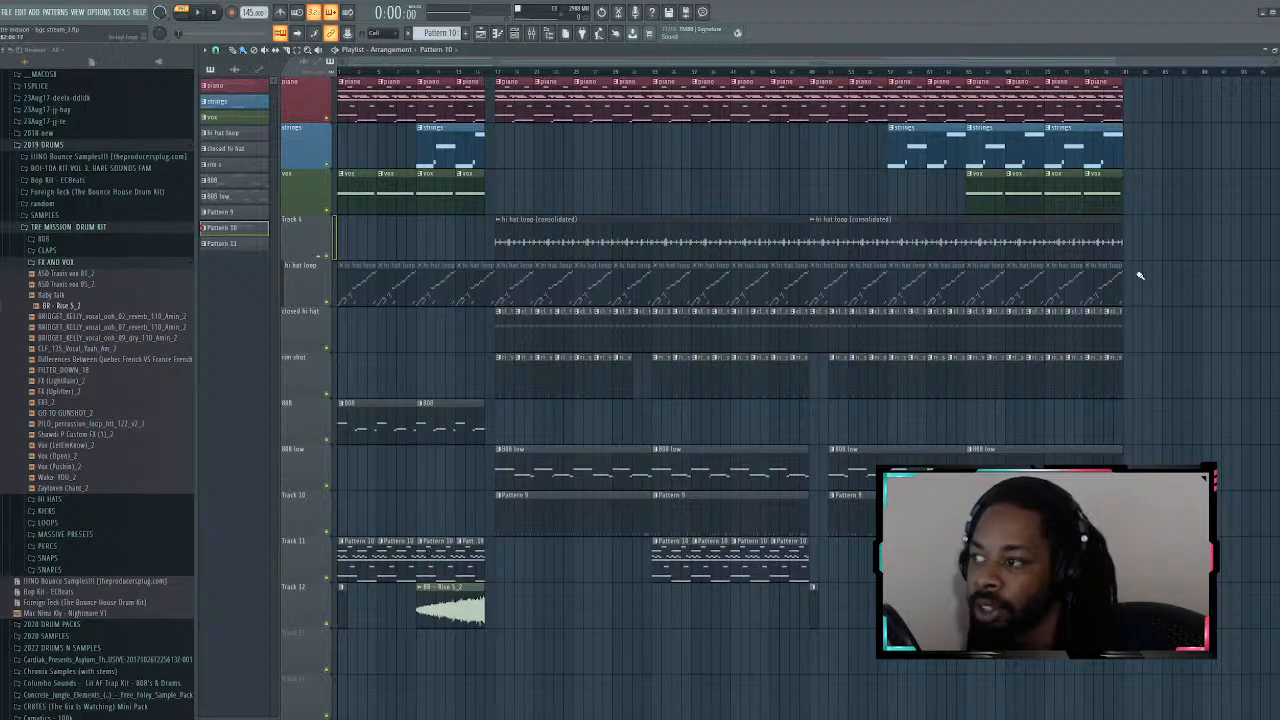
Step: Delete the muted hi hat loop pattern clips across the whole arrangement and undo the deletion
left_click_drag(1140, 276, 470, 260)
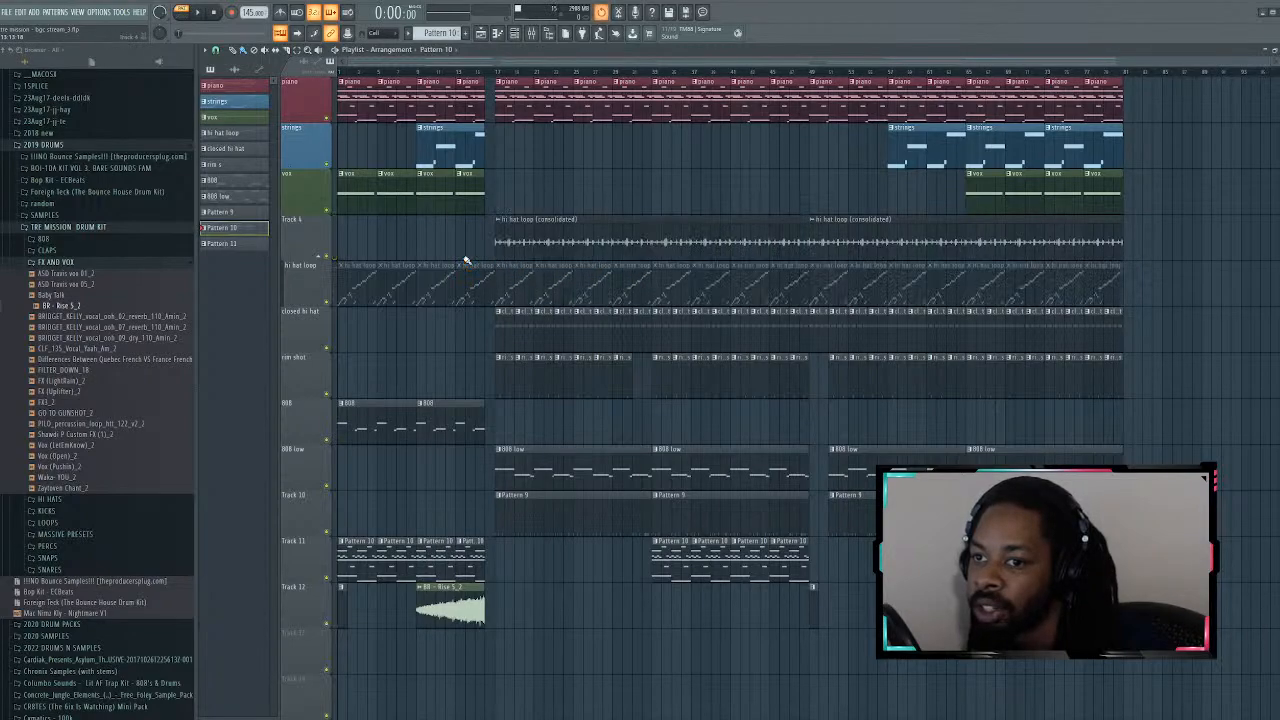
left_click_drag(1105, 272, 361, 280)
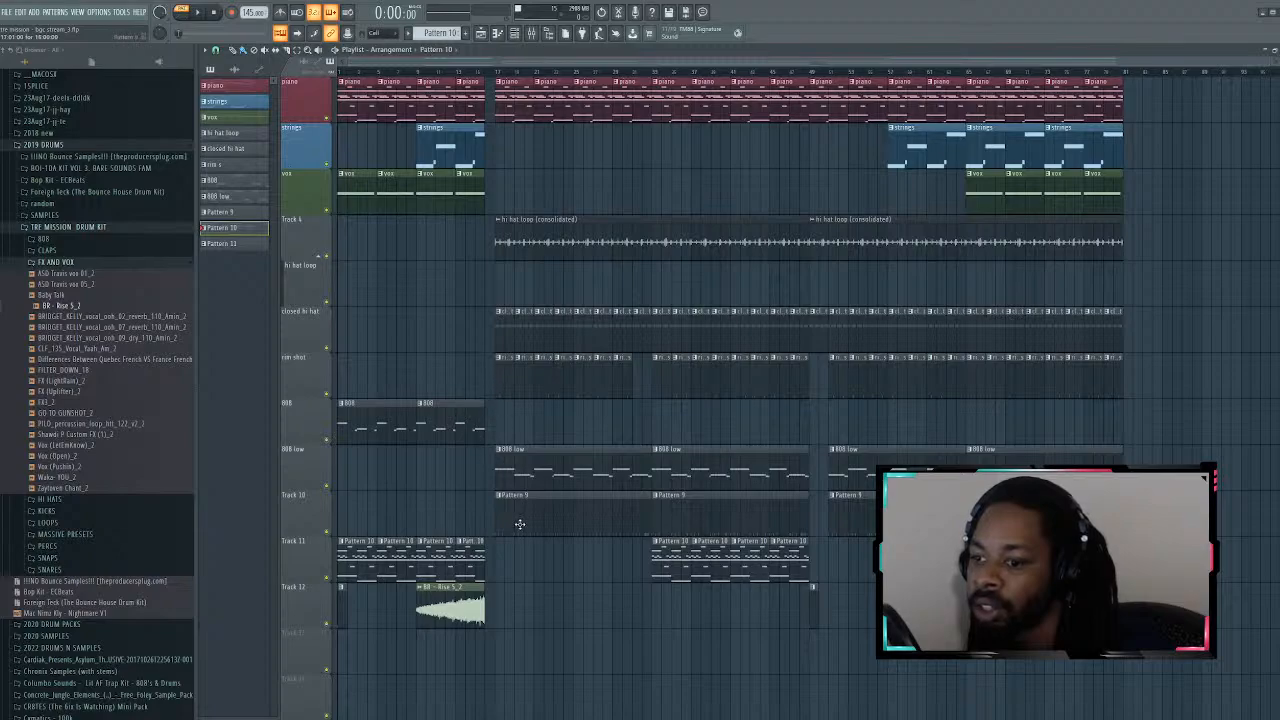
key("ctrl+z")
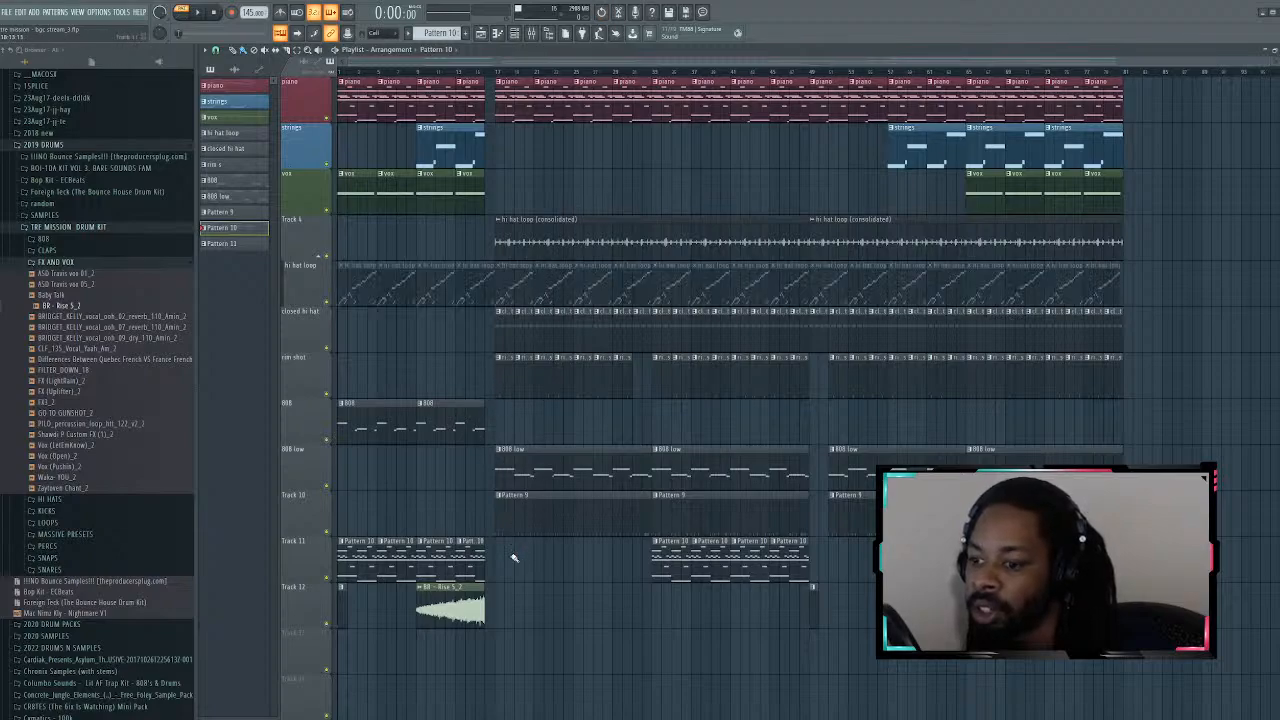
Step: Create a new empty pattern following Pattern 11 and show its channels in the channel rack
scroll(480, 575, "down", 2)
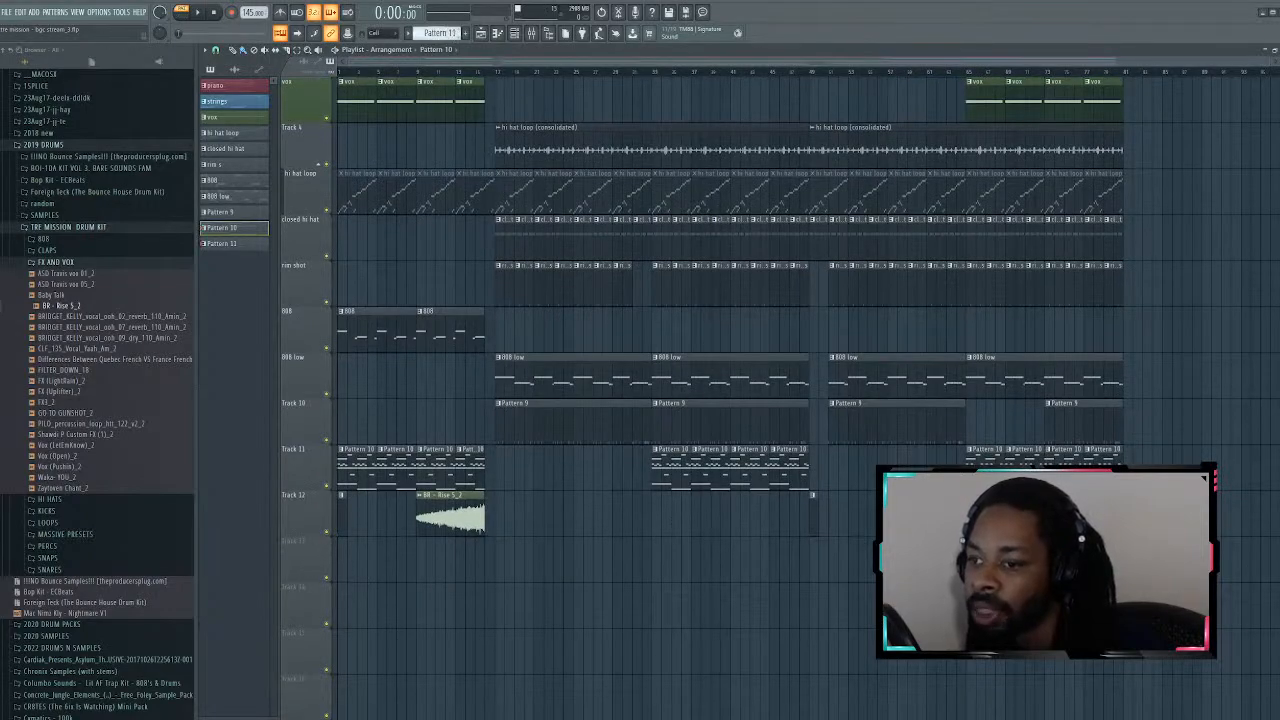
key("F4")
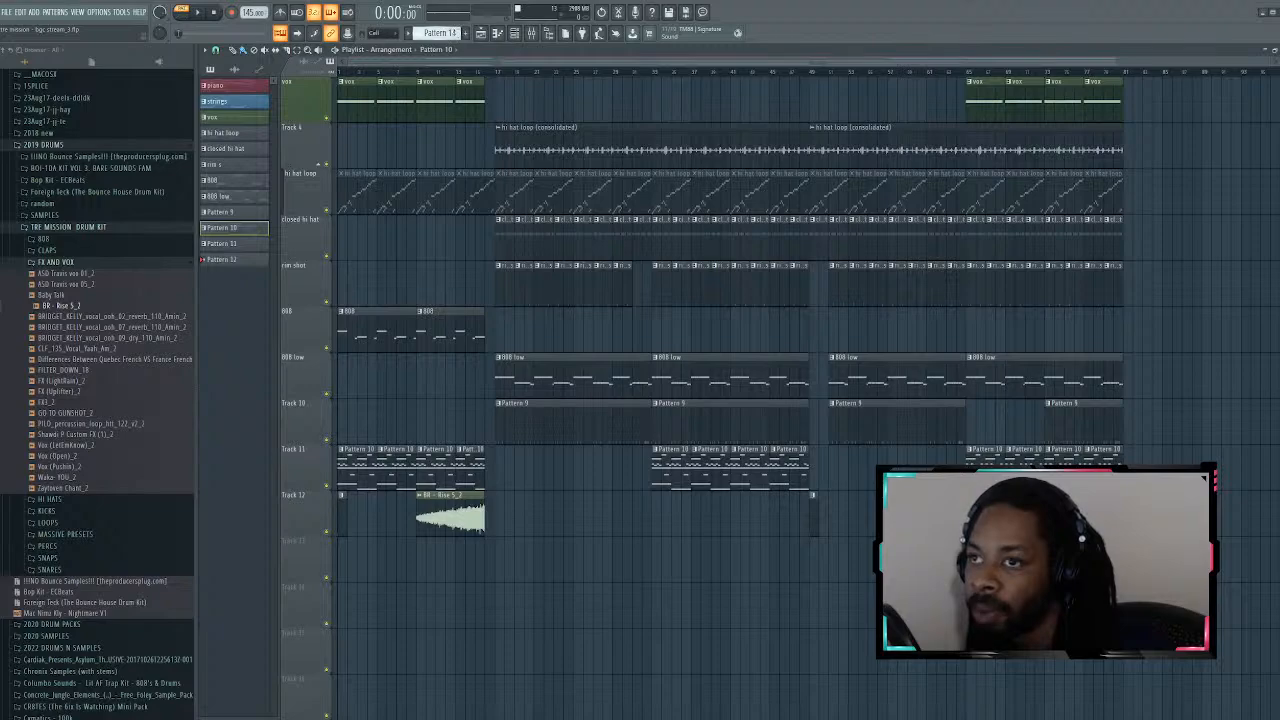
left_click(515, 33)
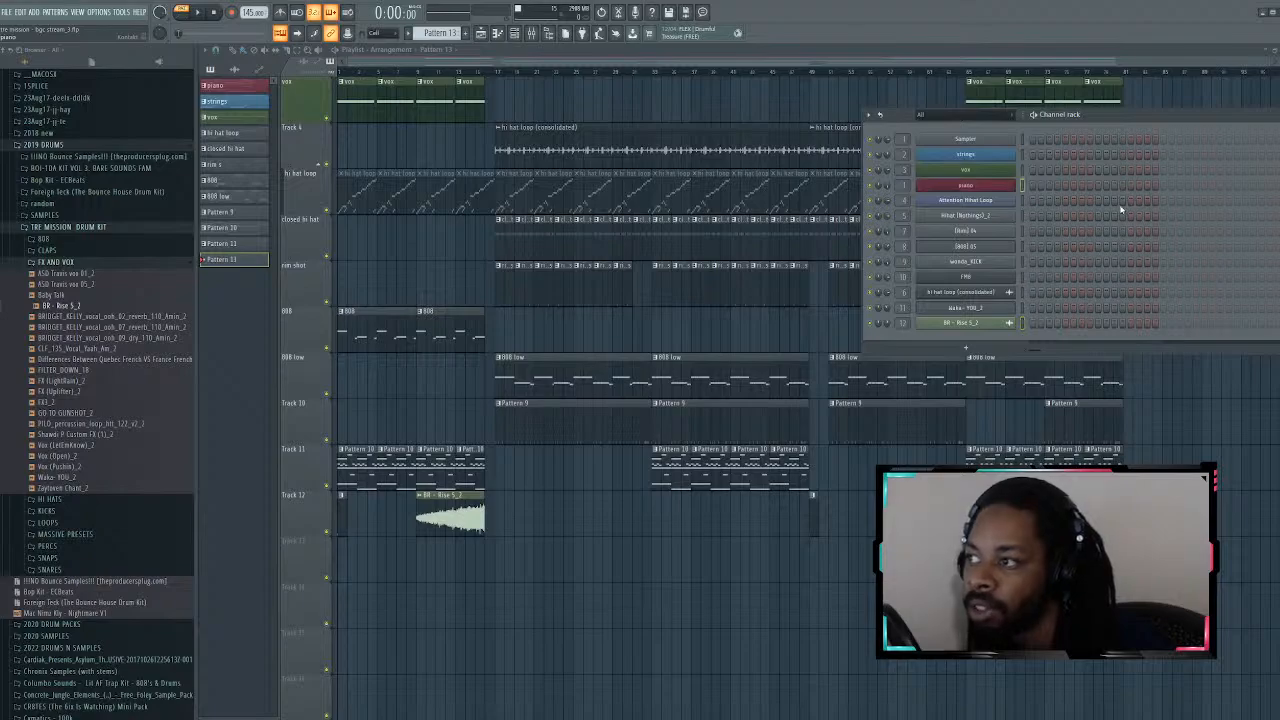
Step: Paste the copied notes into Pattern 13's piano channel, hide the channel rack and switch to Pattern 10
key("ctrl+v")
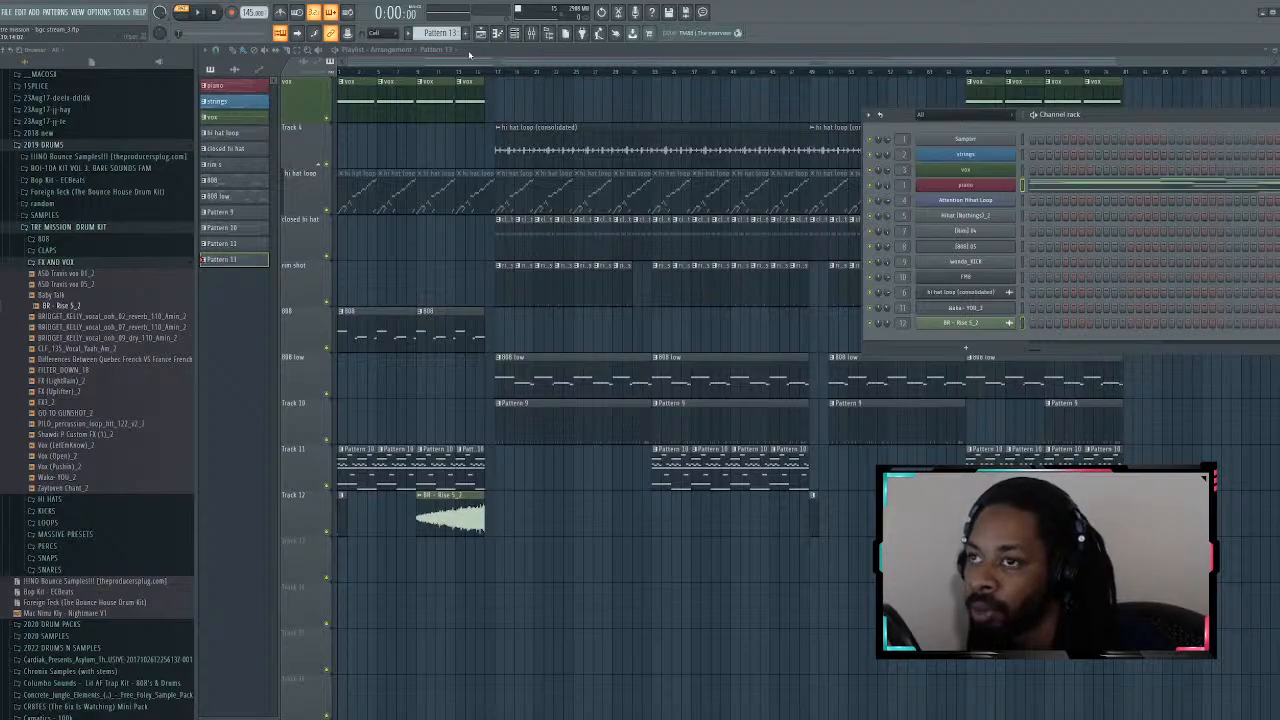
key("ctrl+z")
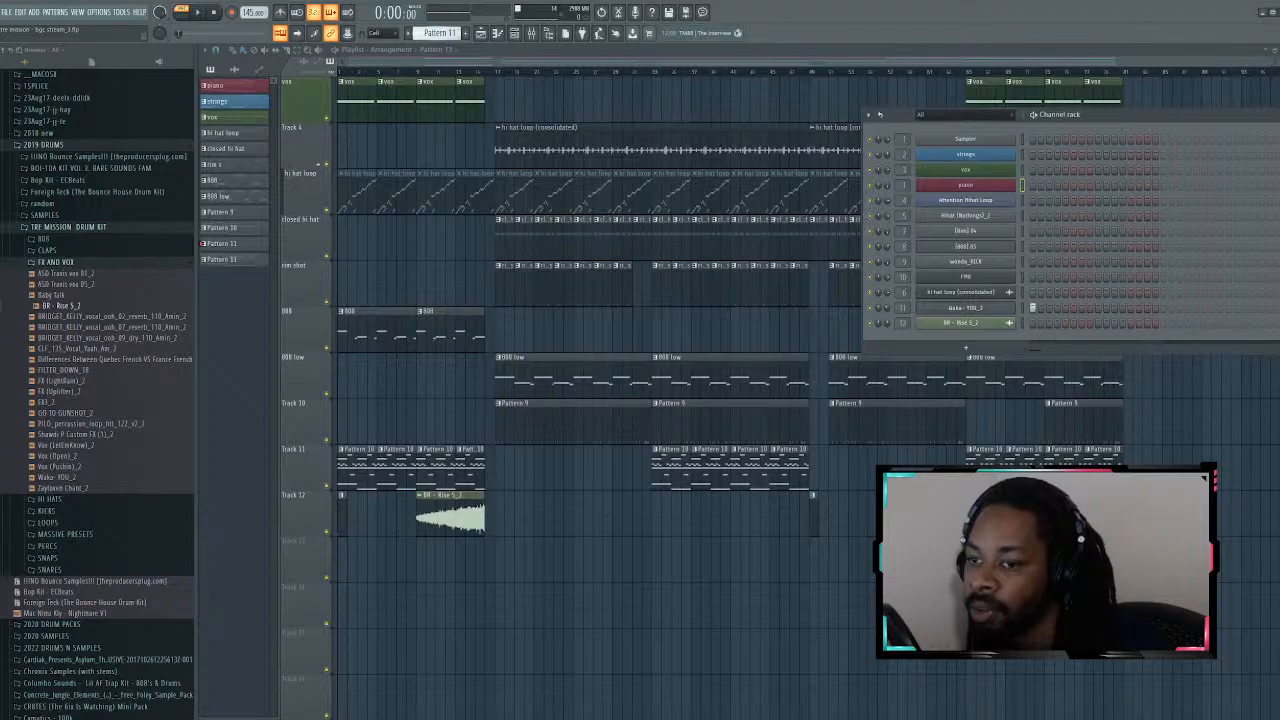
left_click(514, 33)
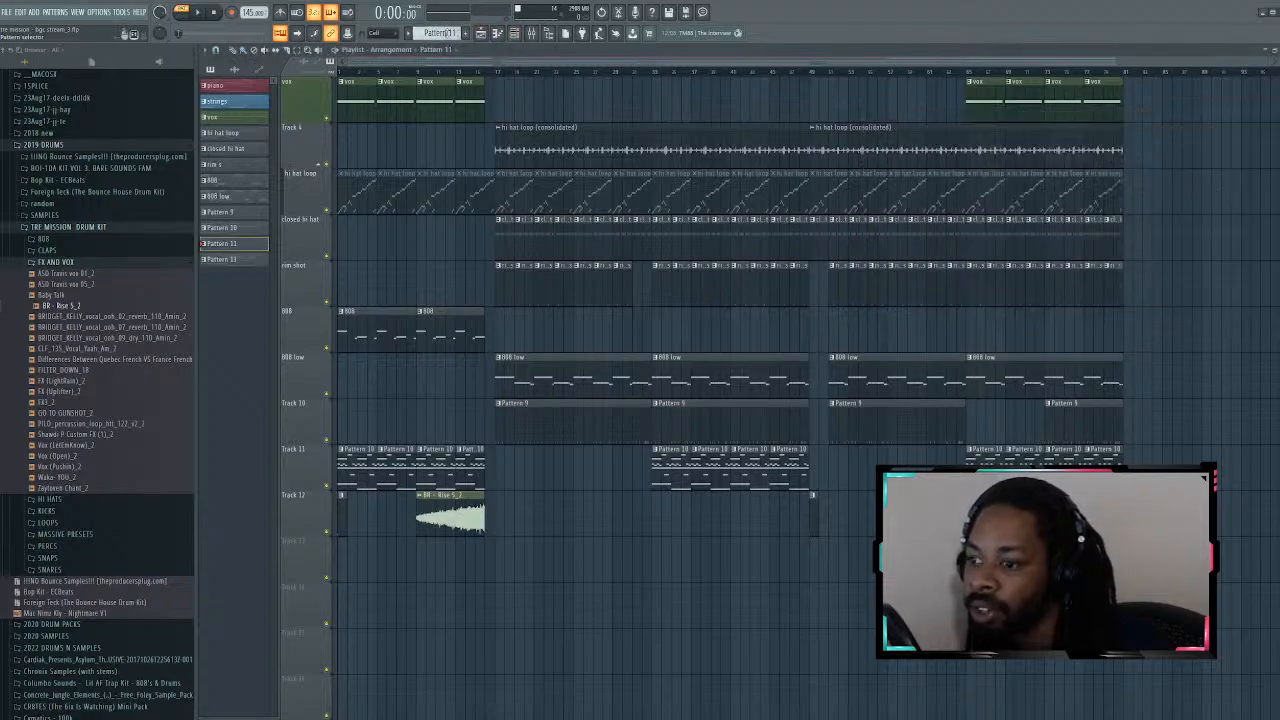
scroll(443, 33, "up", 1)
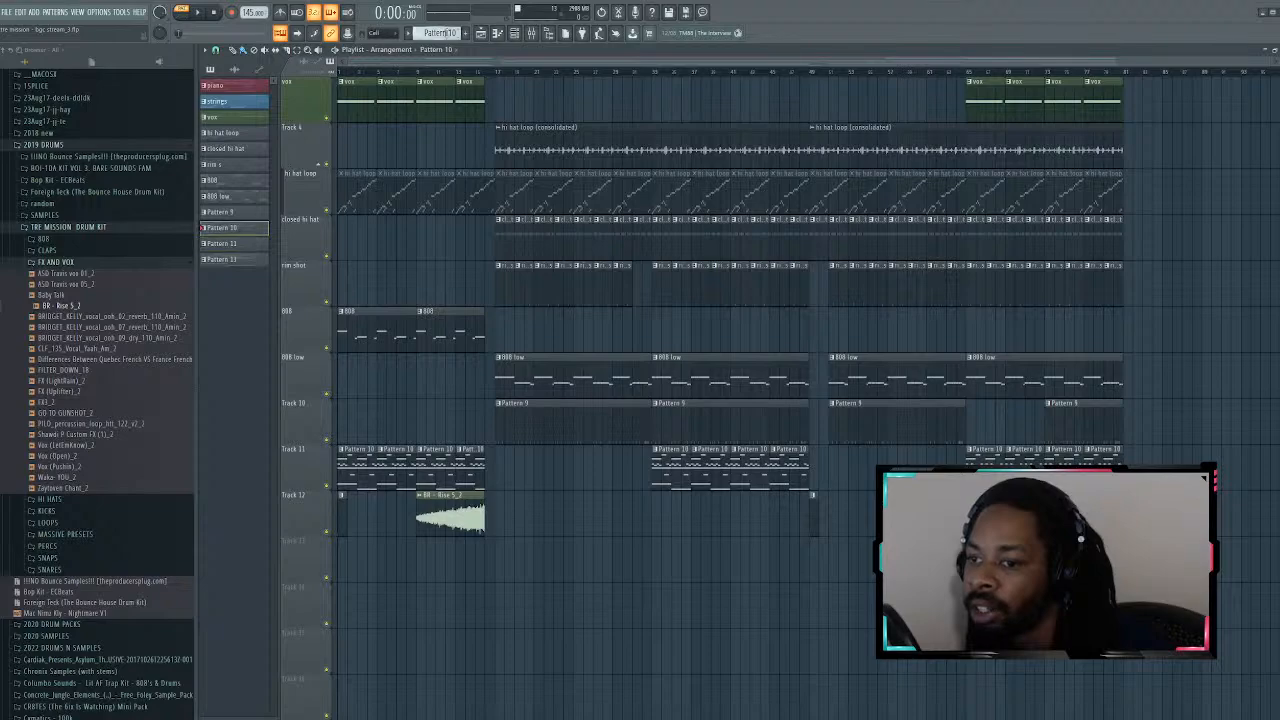
Step: Name playlist tracks 10 and 11 kick and sine, and rename Pattern 10 as sine
double_click(345, 405)
type("kick")
key("Return")
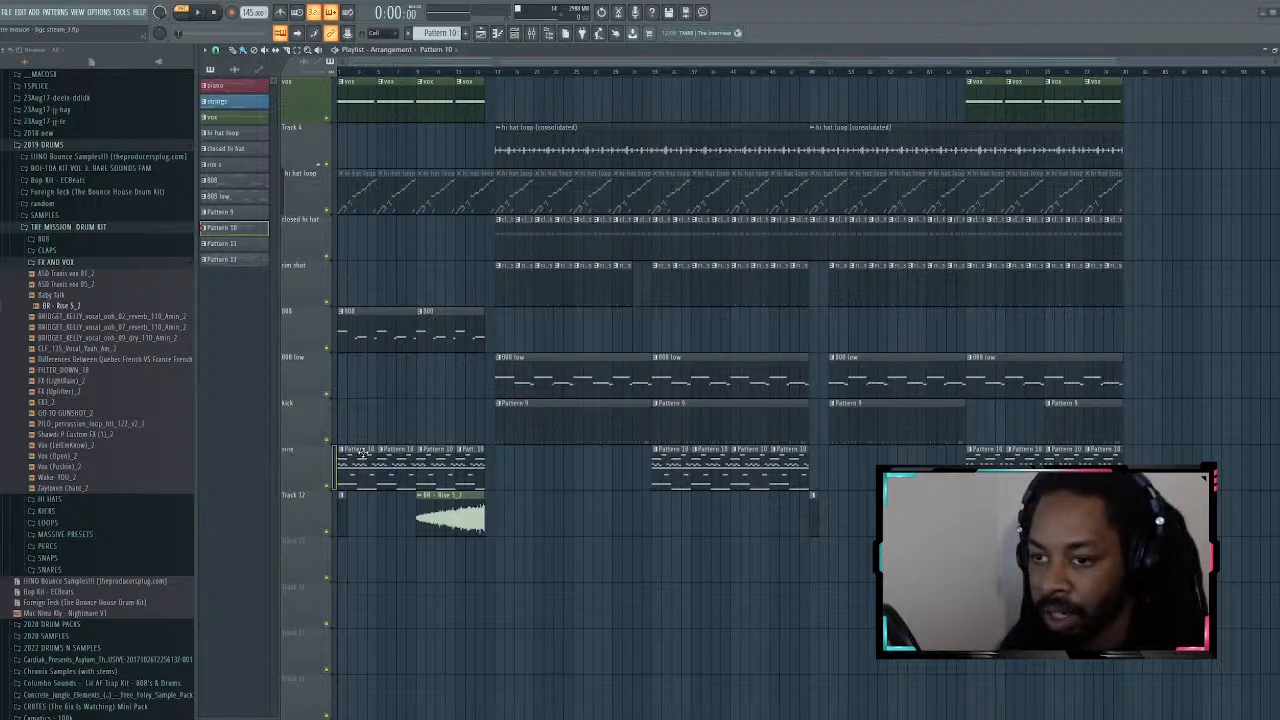
double_click(357, 447)
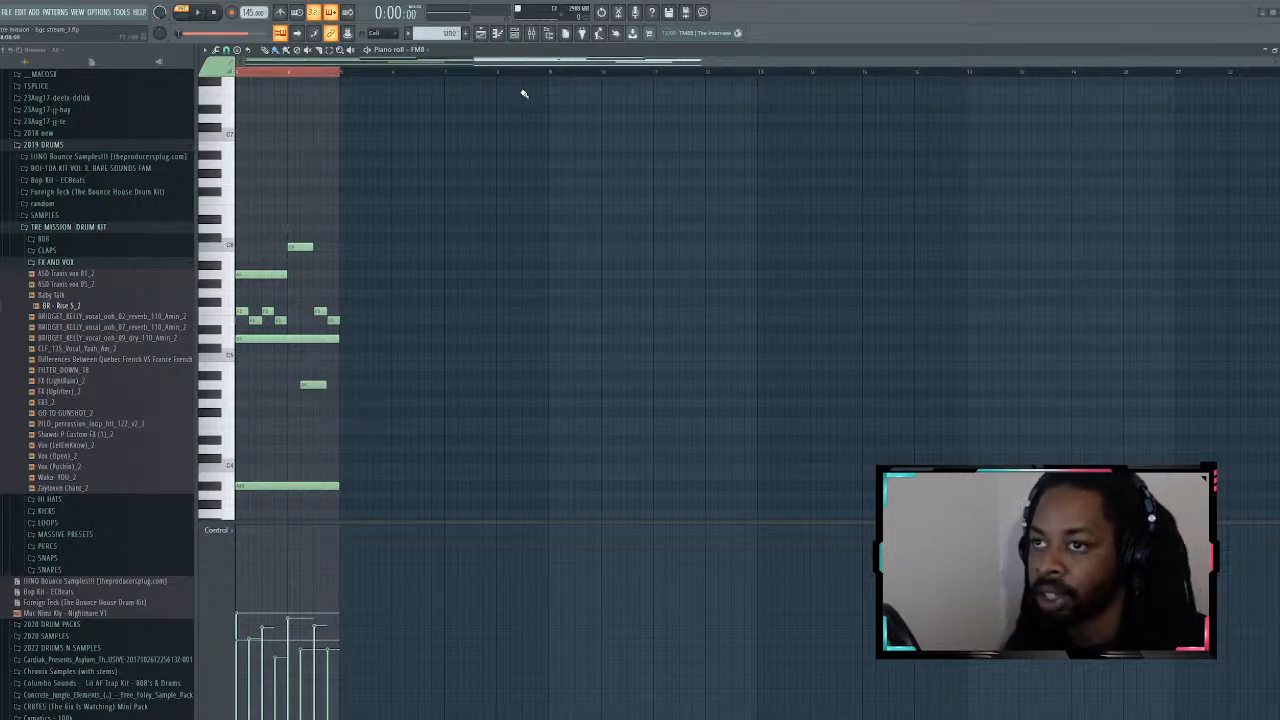
left_click(494, 33)
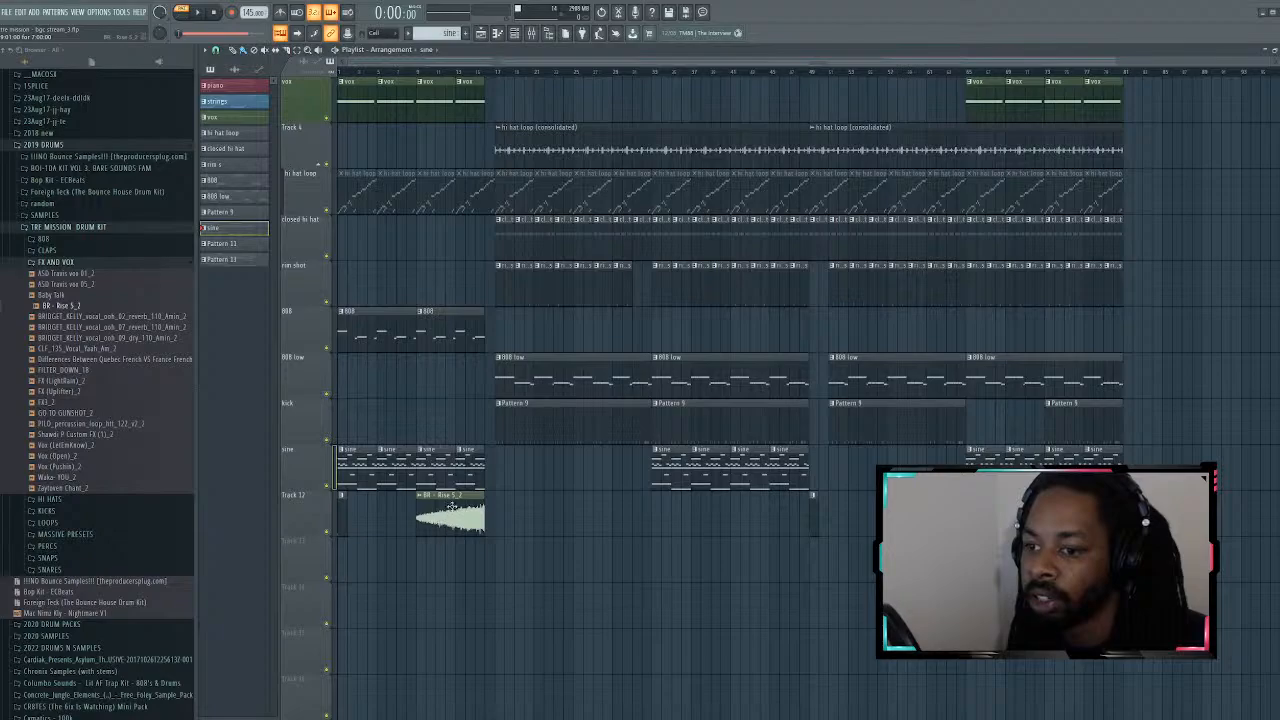
Step: Delete and replace the Pattern 9 clip at bar 17 on the kick track, and rename the pattern as kick
right_click(566, 405)
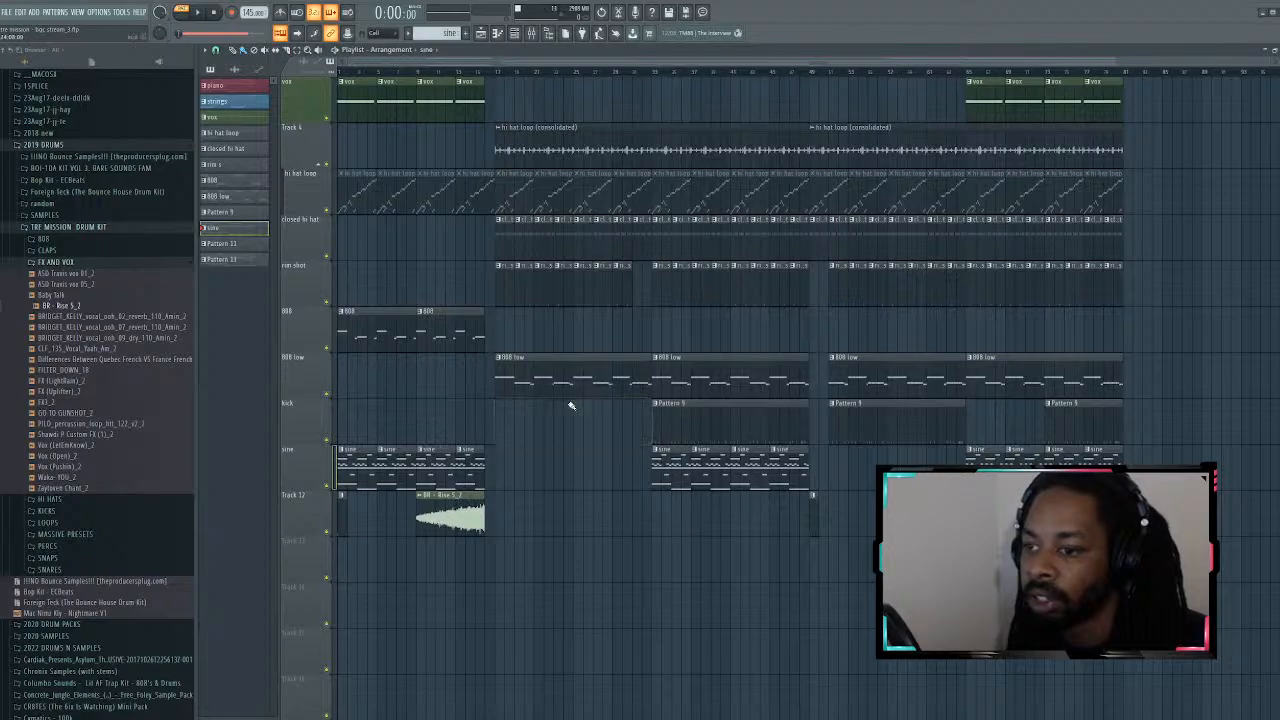
left_click(571, 405)
double_click(571, 405)
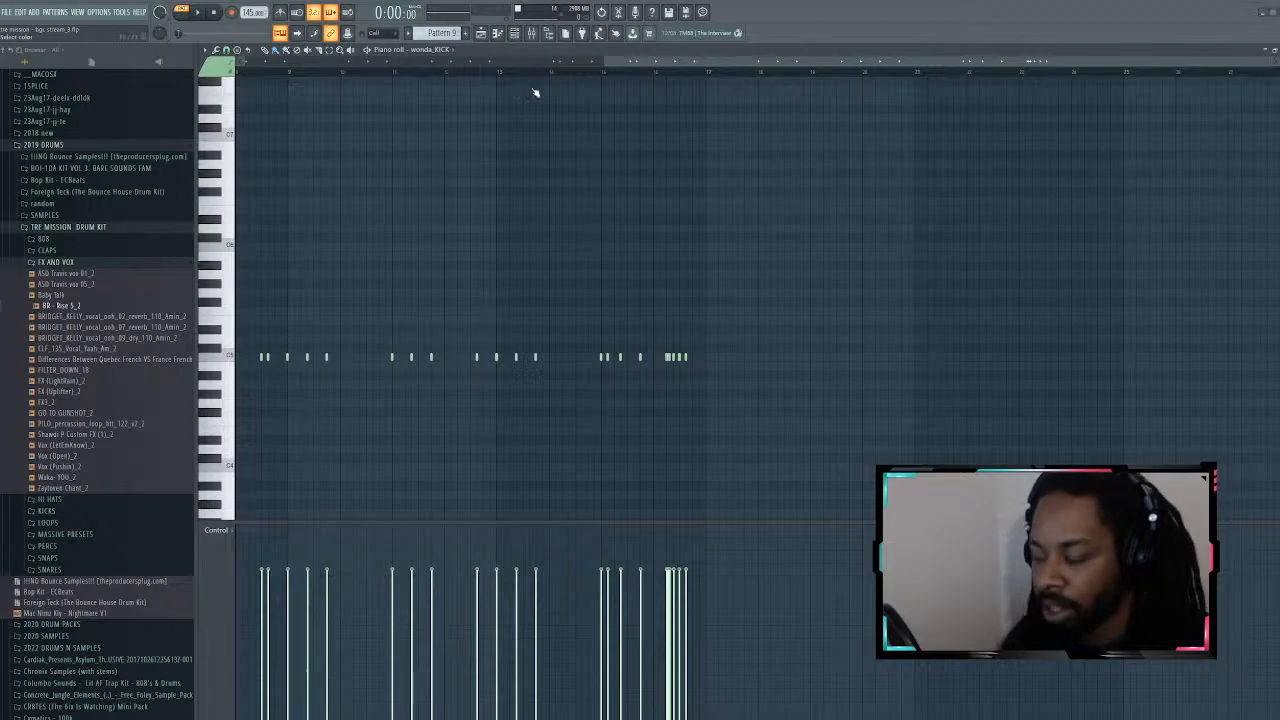
left_click(482, 34)
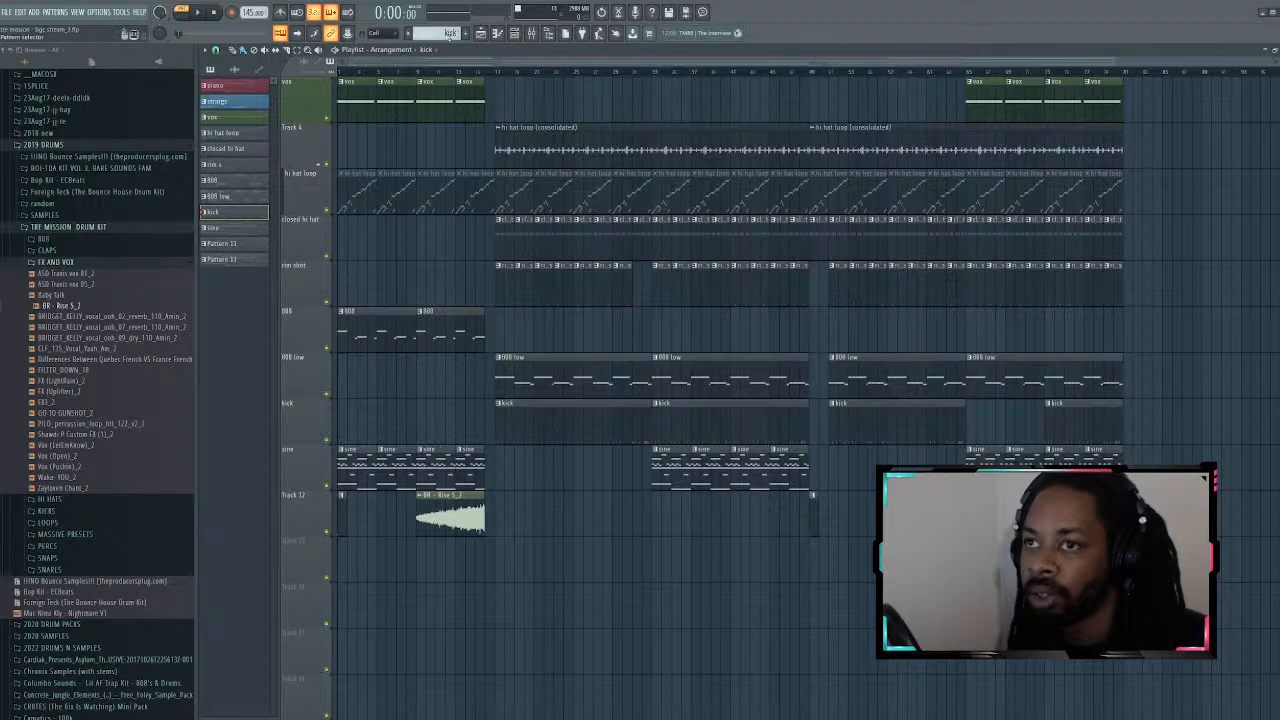
Step: Show Pattern 13's channels in the channel rack and open its piano part in the piano roll
left_click(514, 33)
left_click_drag(1130, 120, 584, 111)
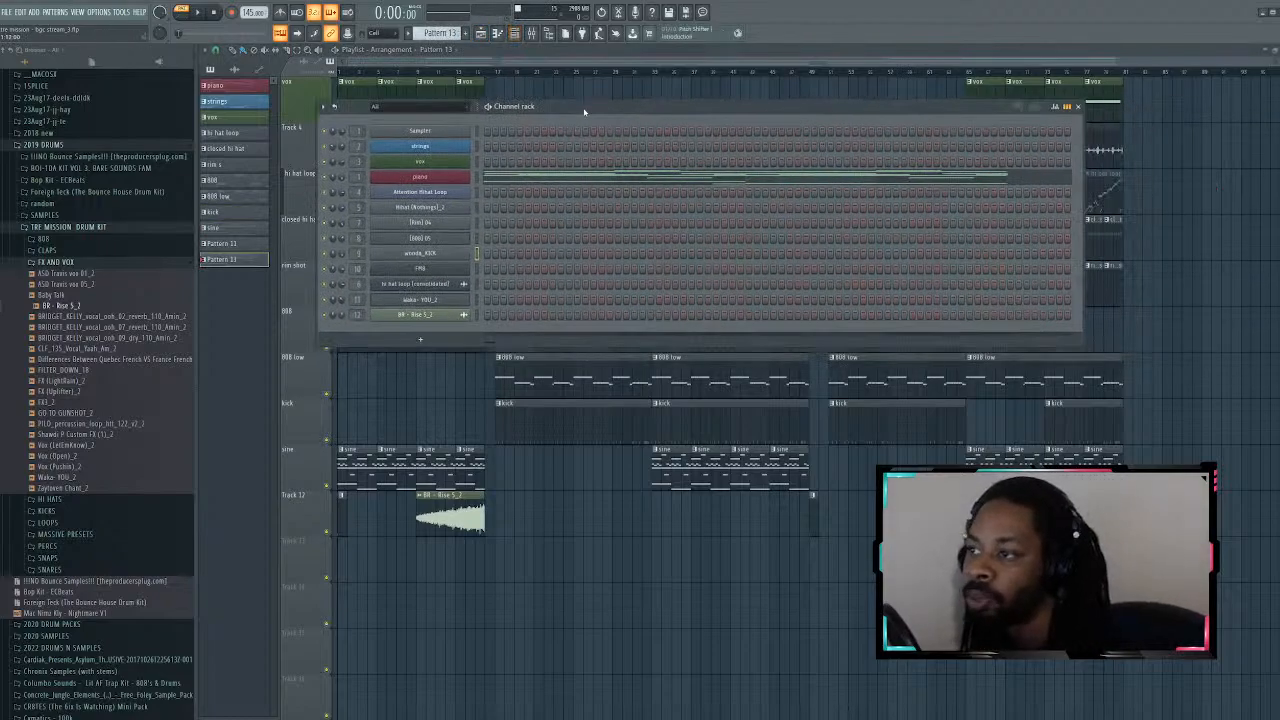
left_click(579, 175)
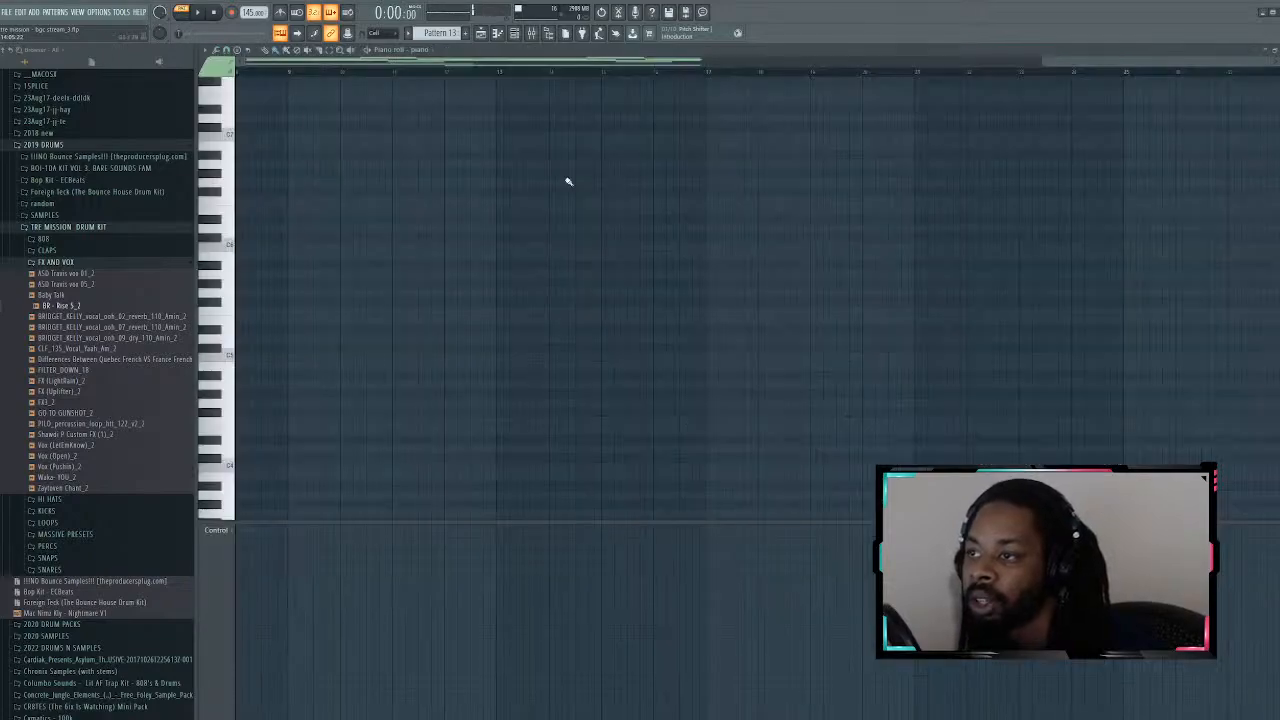
Step: Listen to Pattern 13 with the piano's HalfTime effect open, close the effect and return to the playlist
key("space")
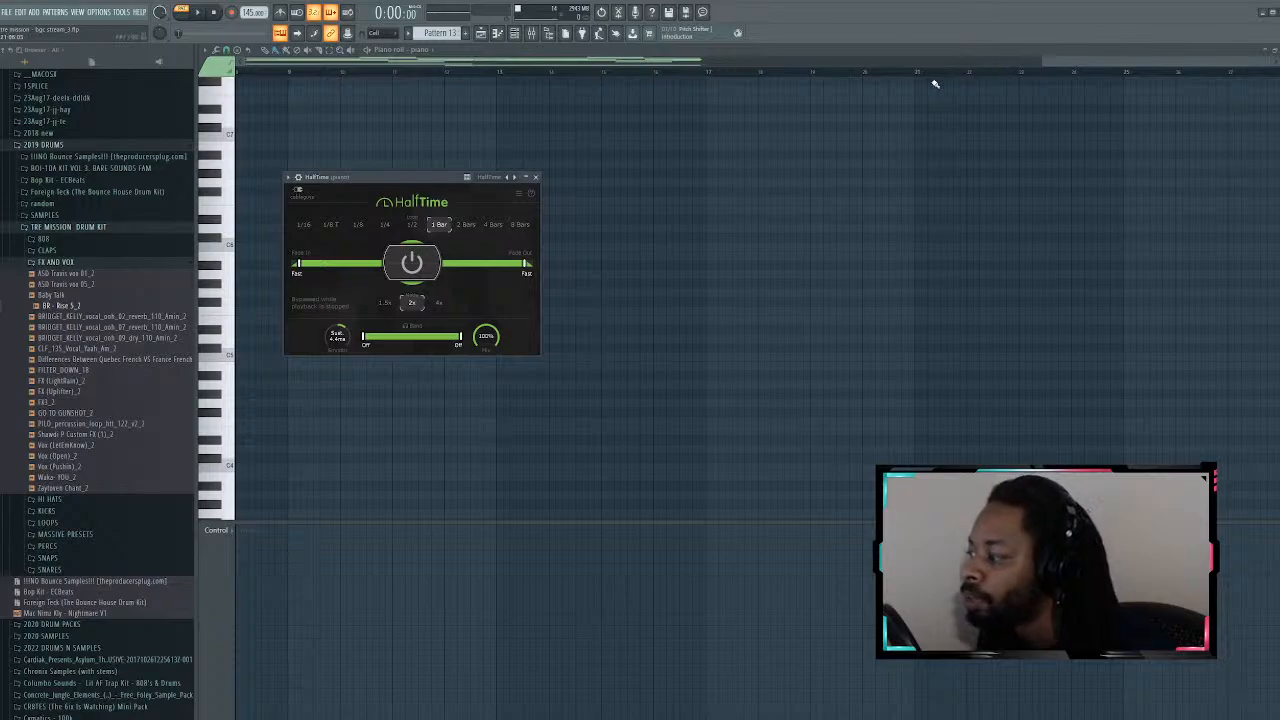
left_click_drag(418, 181, 529, 73)
key("space")
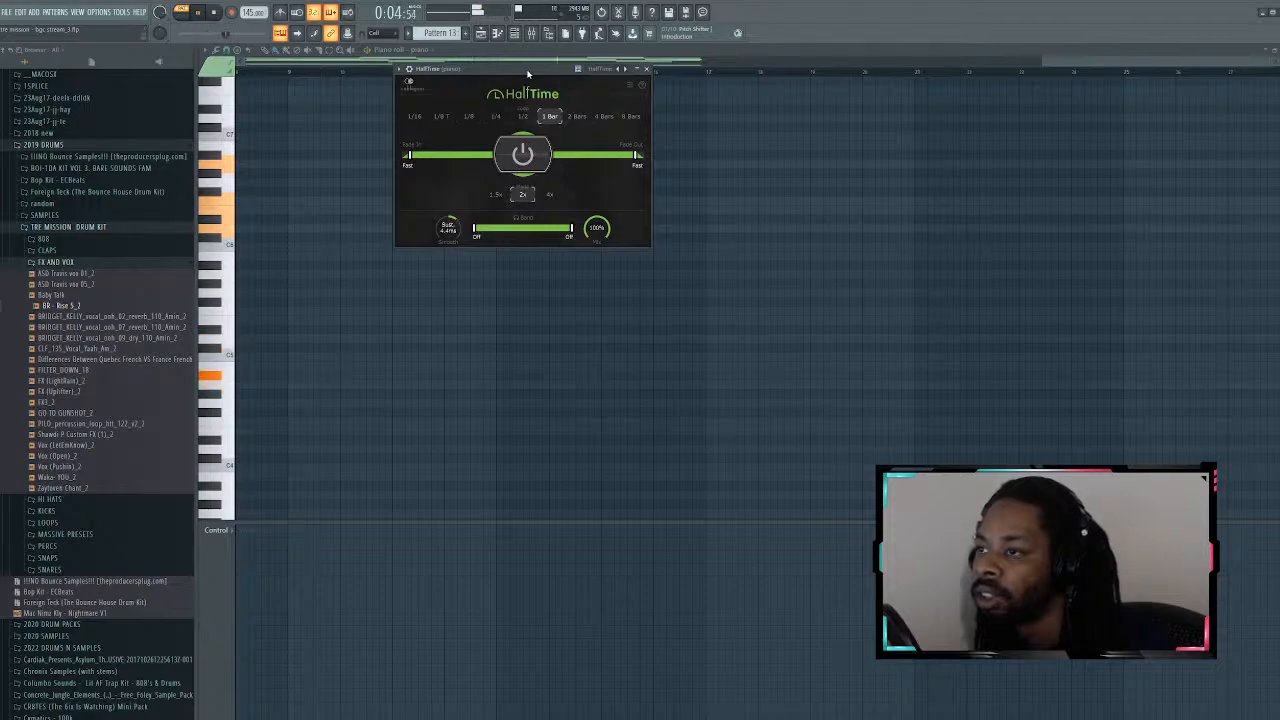
left_click(647, 69)
left_click(481, 33)
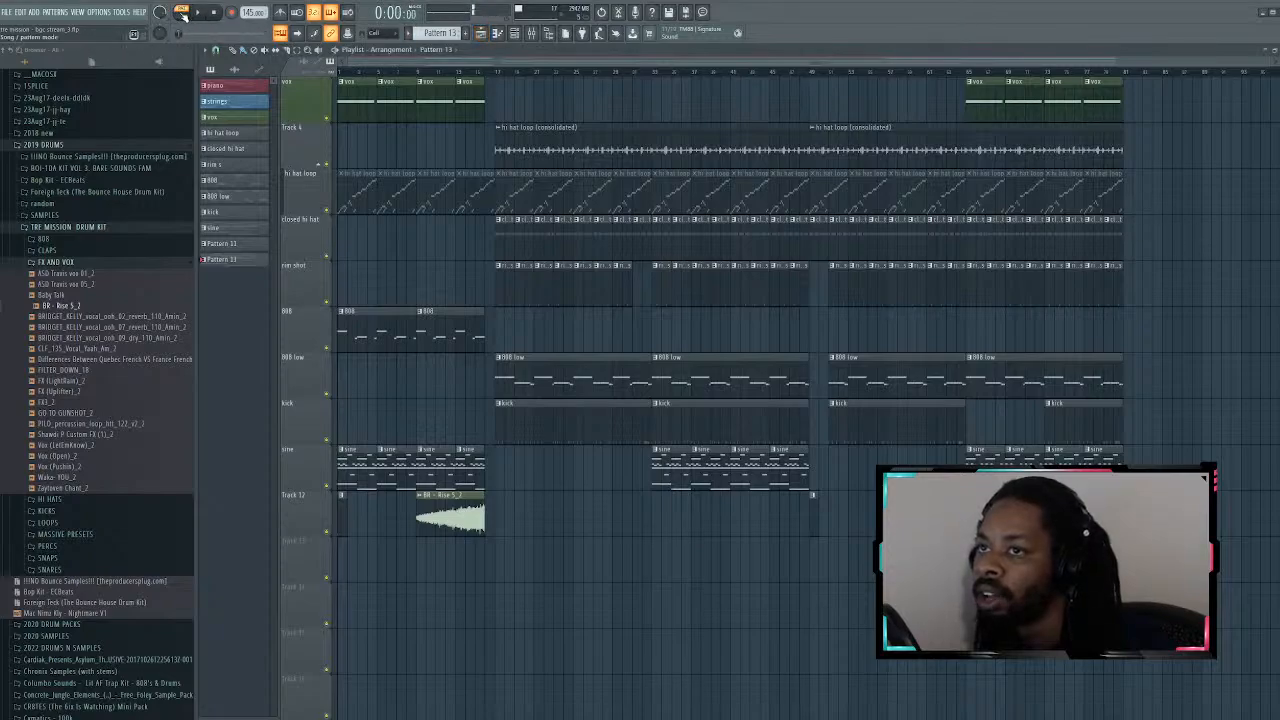
Step: Play the arrangement in song mode from bar 17 with the piano and strings tracks in view
left_click(494, 74)
key("space")
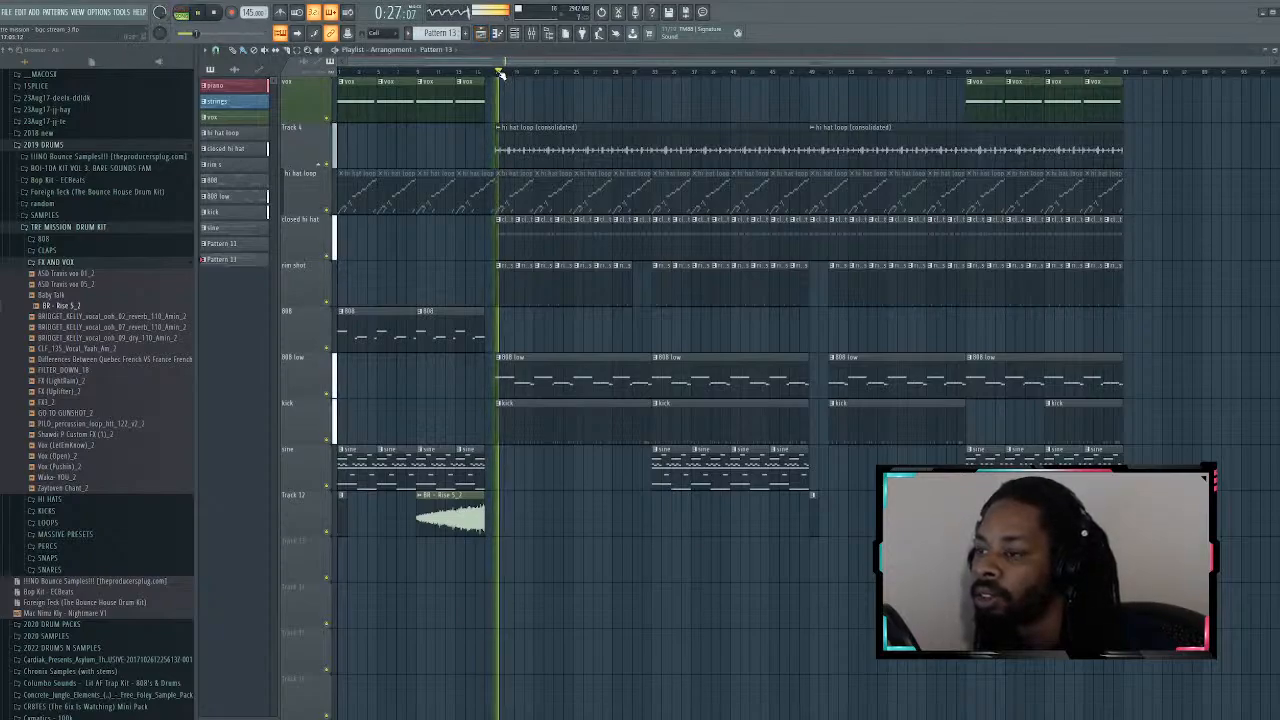
scroll(563, 150, "up", 2)
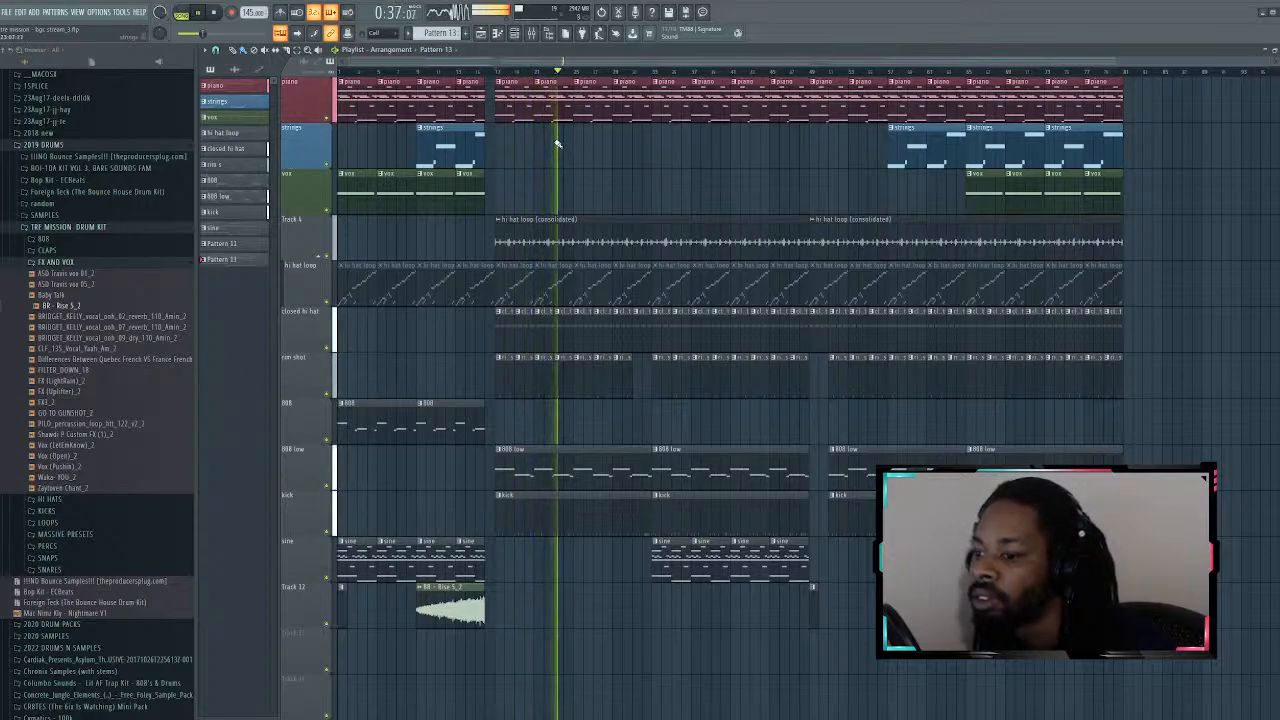
Step: Try two consecutive Pattern 13 clips from bar 17 on Track 13 with the piano track muted, and undo the placement
key("space")
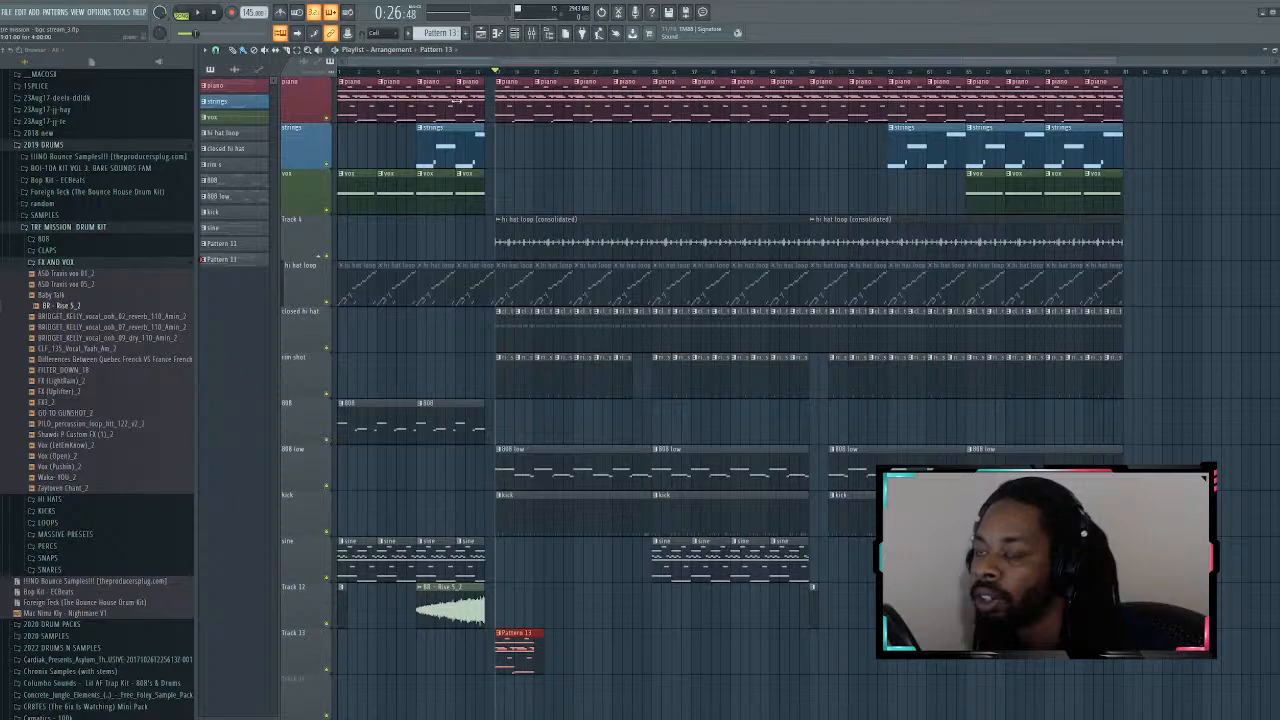
left_click(328, 120)
key("space")
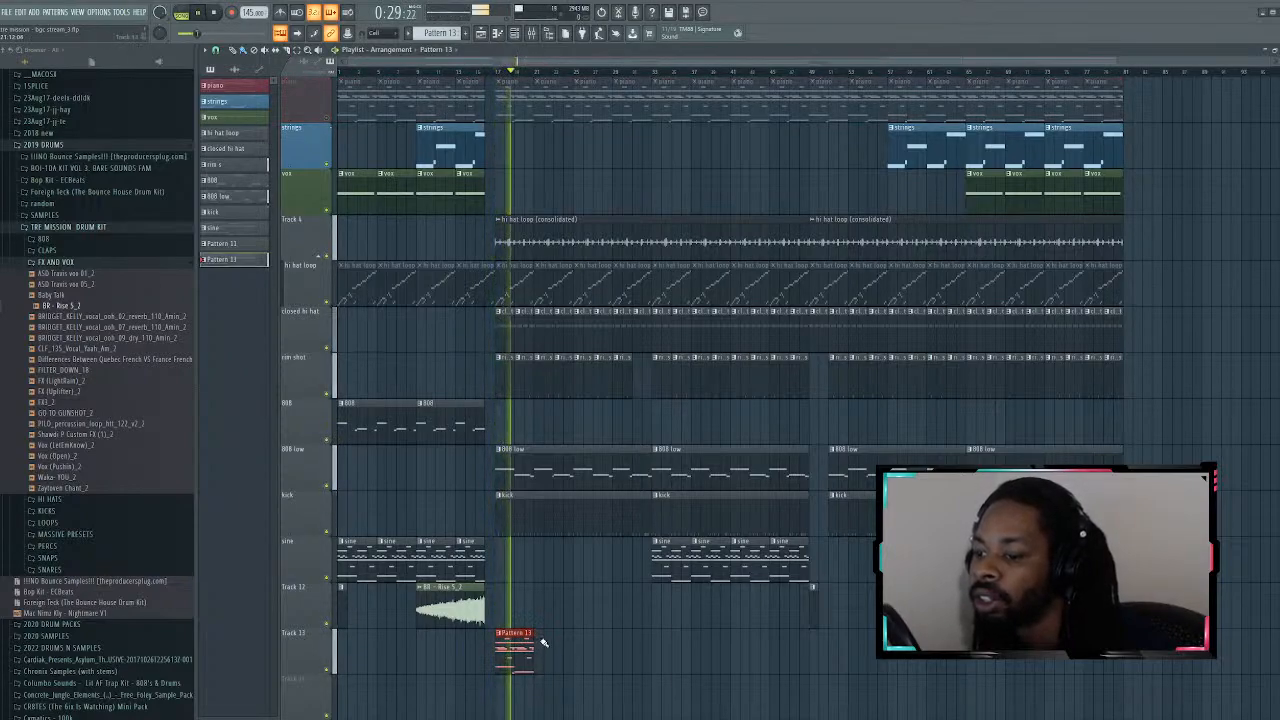
key("ctrl+b")
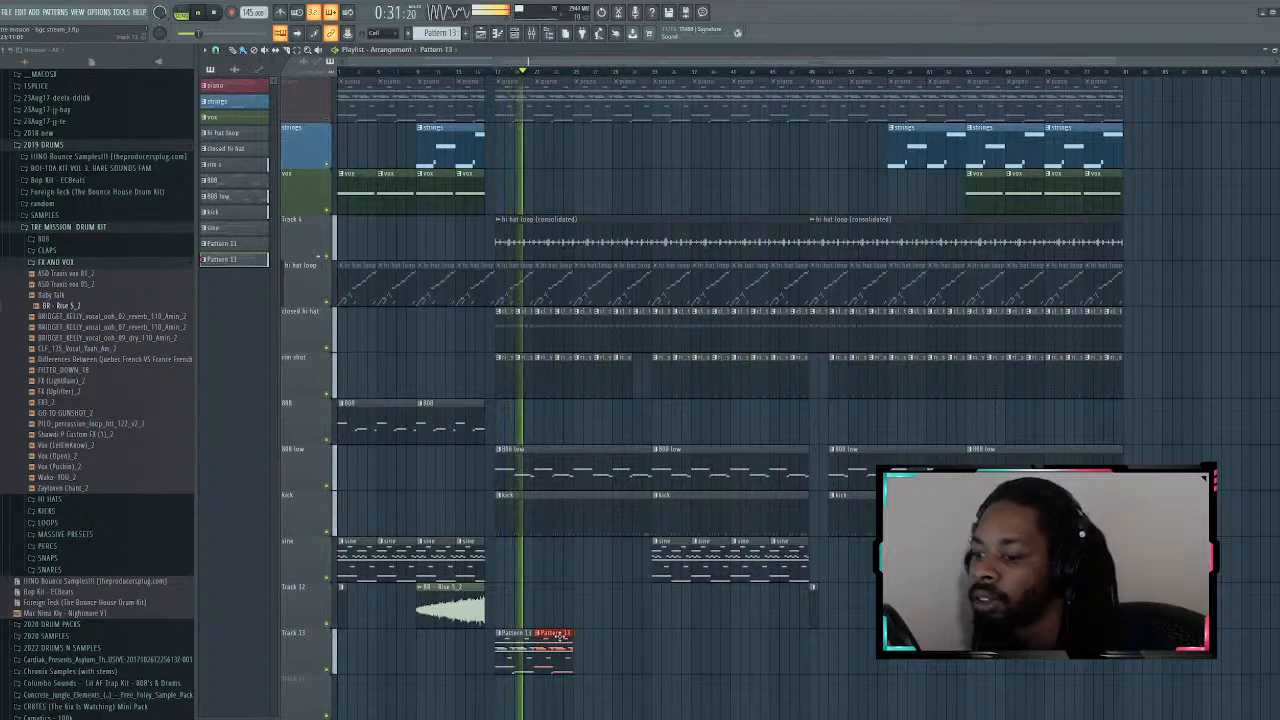
key("space")
key("space")
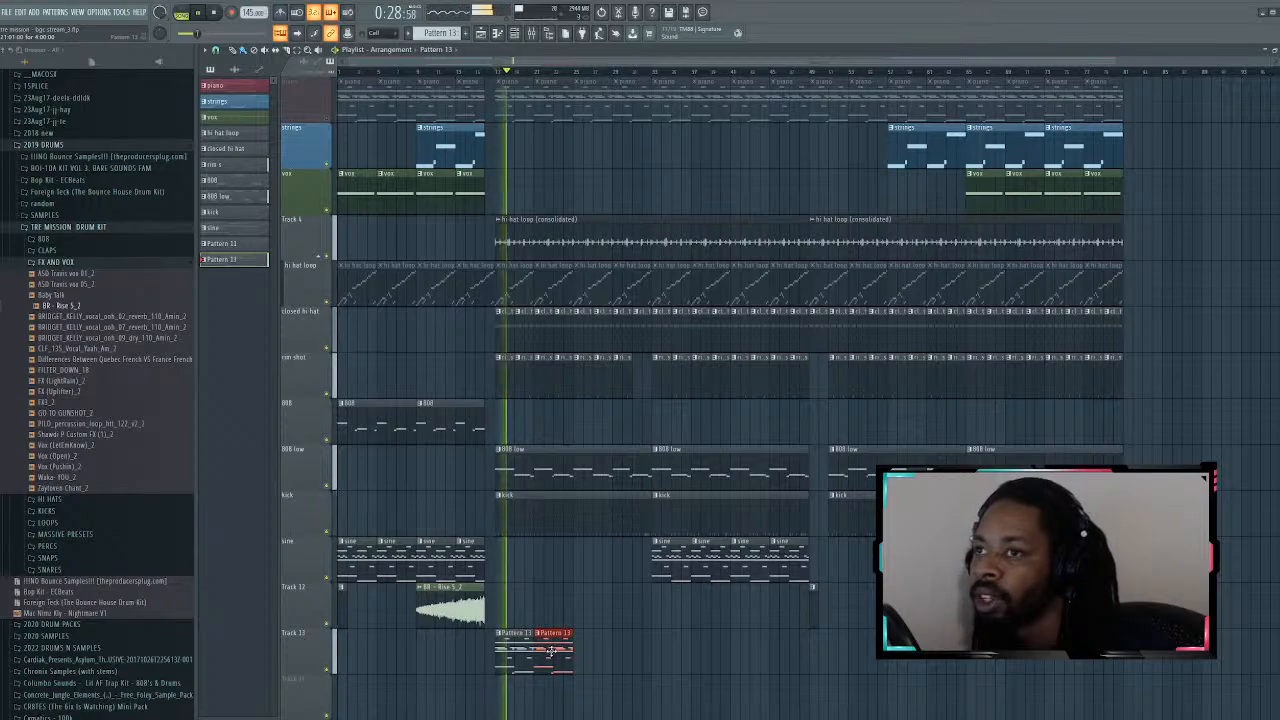
key("space")
key("ctrl+z")
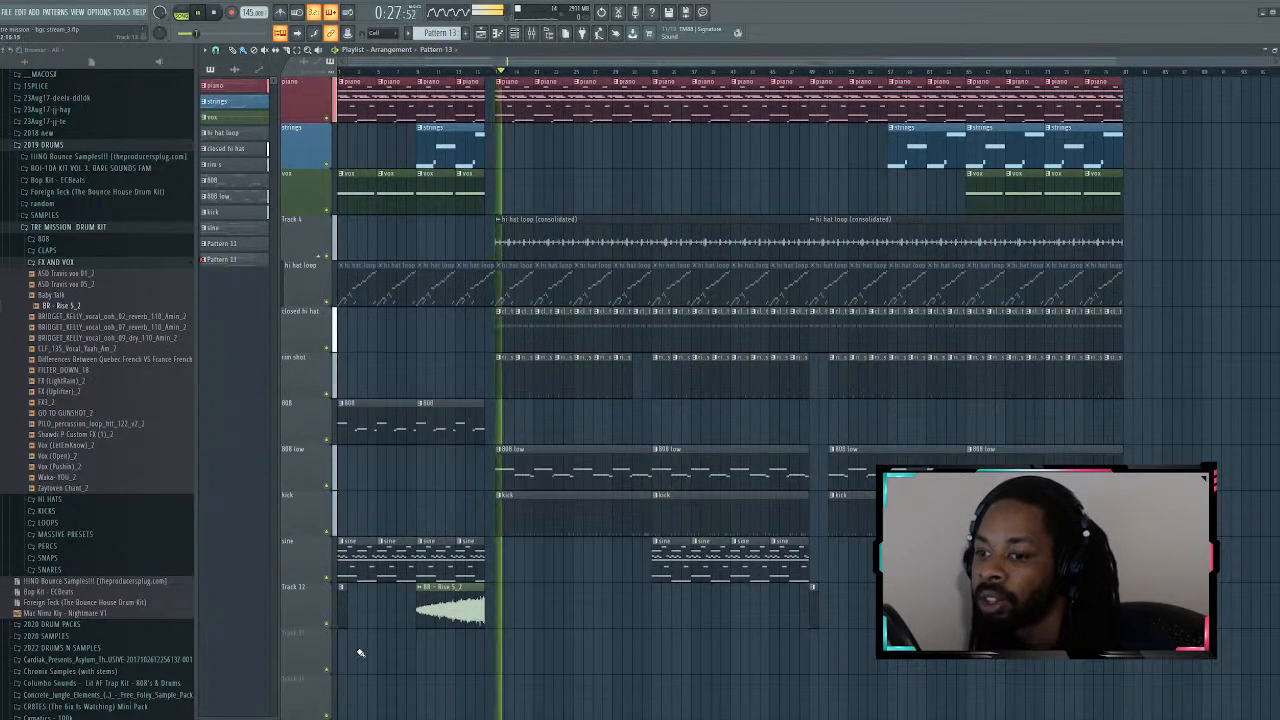
Step: Place three consecutive Pattern 13 clips on Track 13 from bar 1 while playing the song from the beginning
scroll(361, 652, "down", 1)
left_click(346, 600)
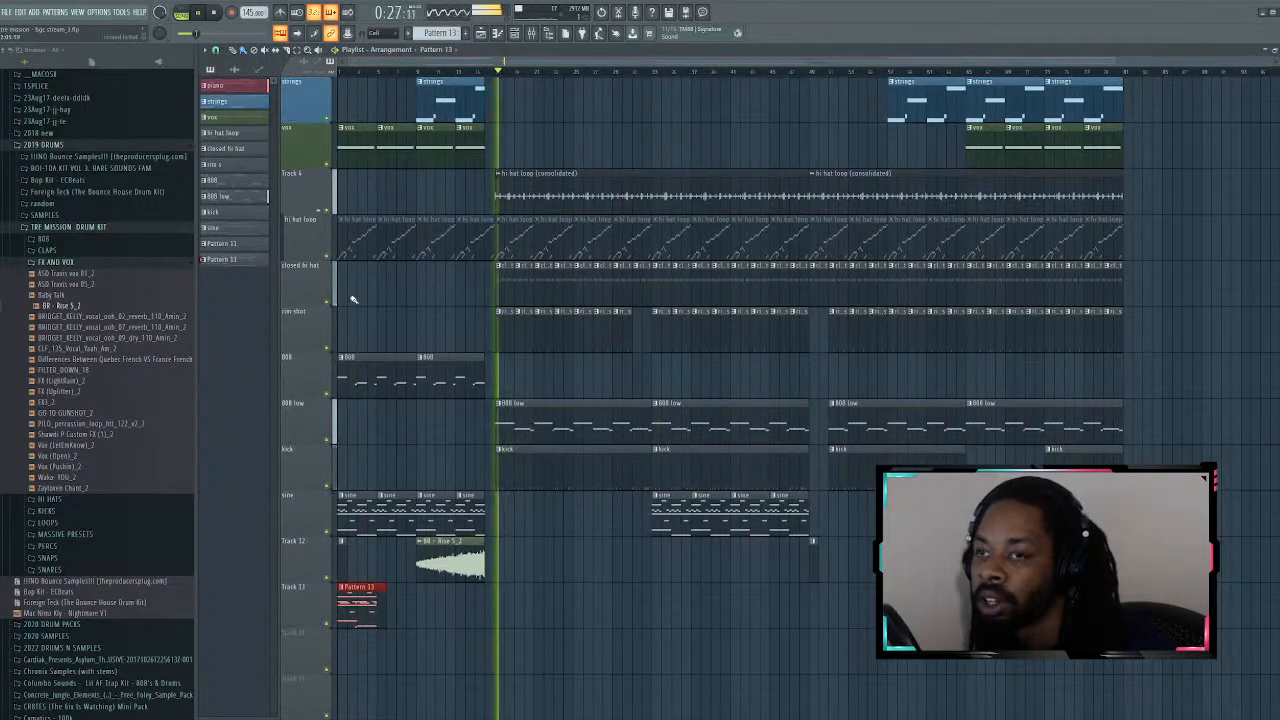
left_click(344, 68)
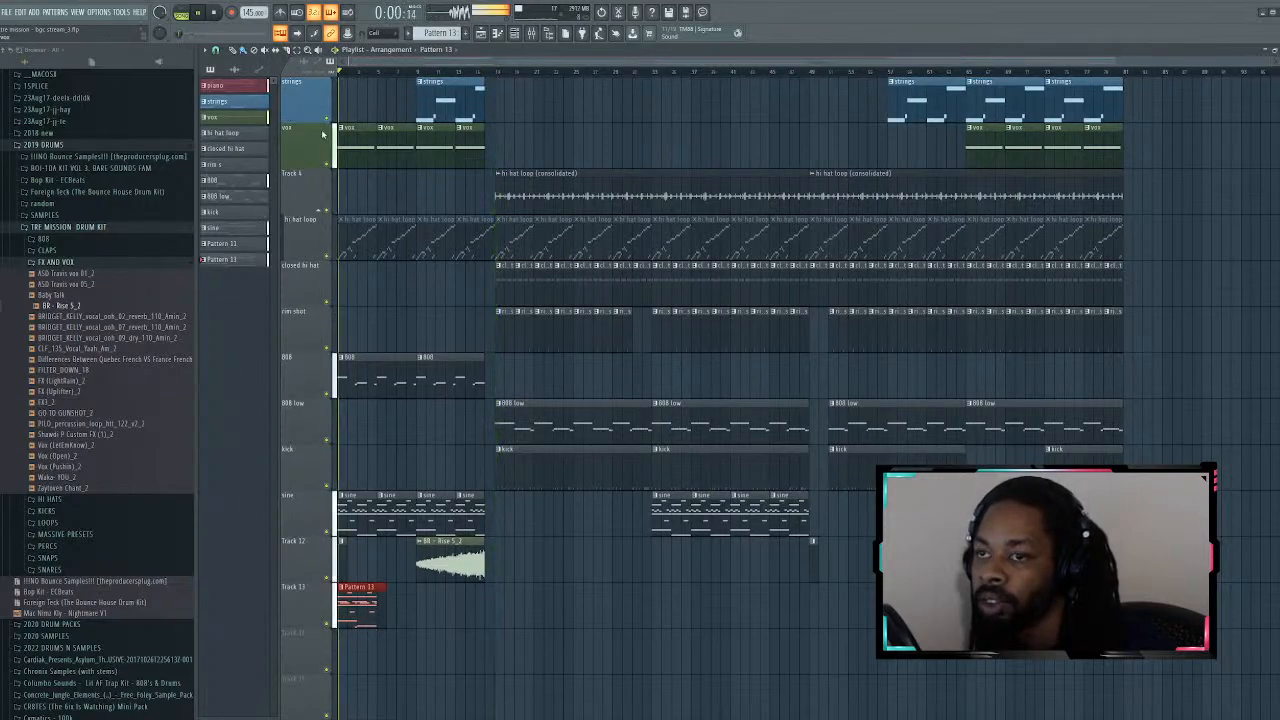
left_click(392, 600)
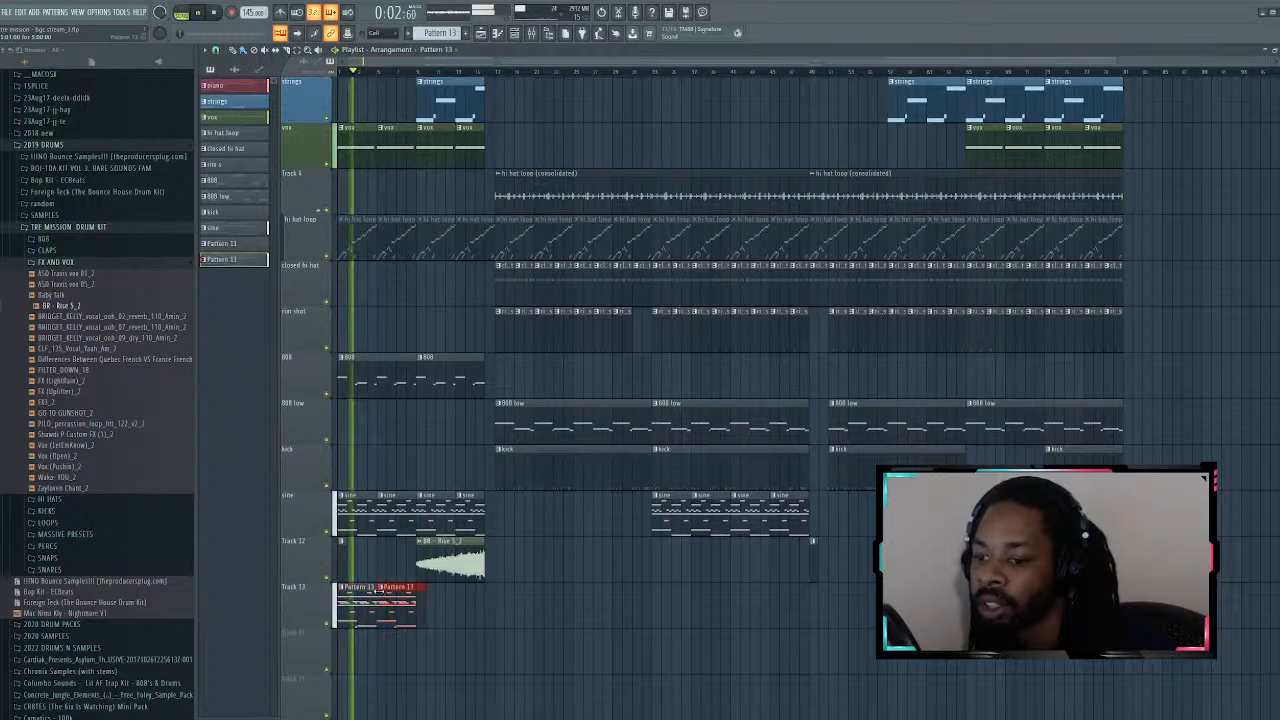
left_click(425, 600)
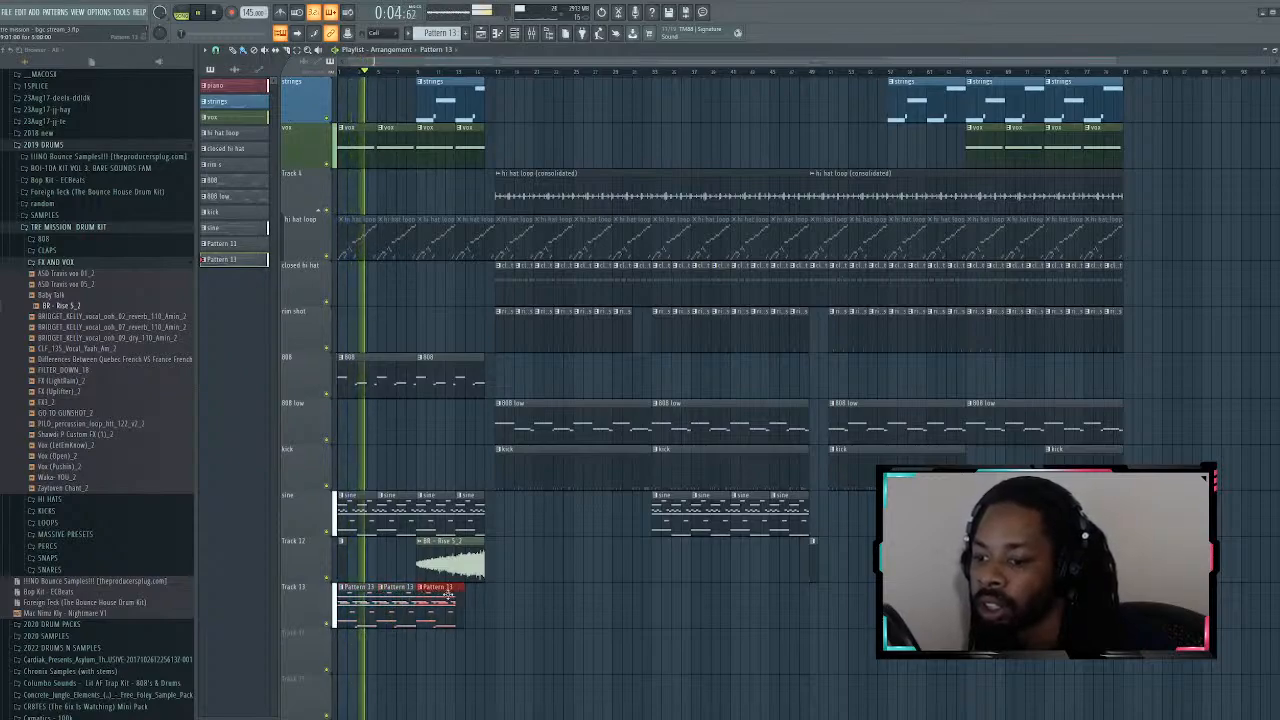
Step: Add a Pattern 13 clip at bar 13 trimmed to end at bar 16, muting and unmuting the piano track to compare
scroll(345, 220, "up", 1)
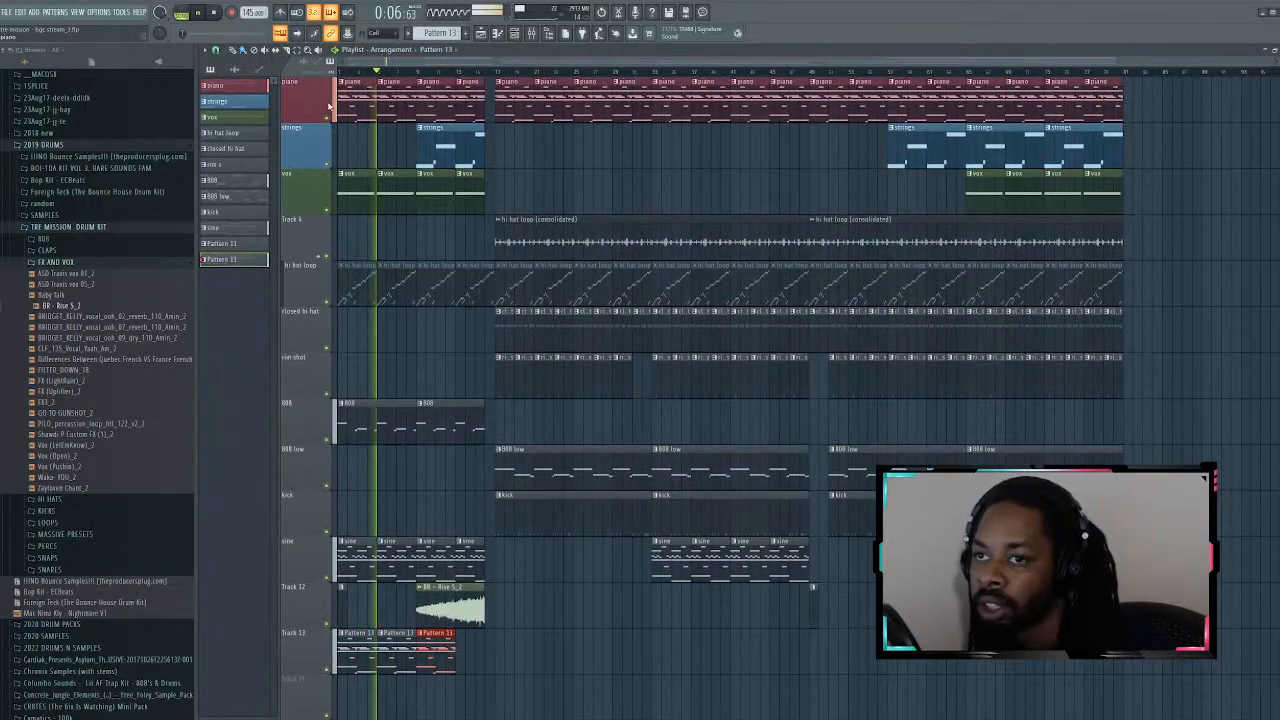
left_click(328, 116)
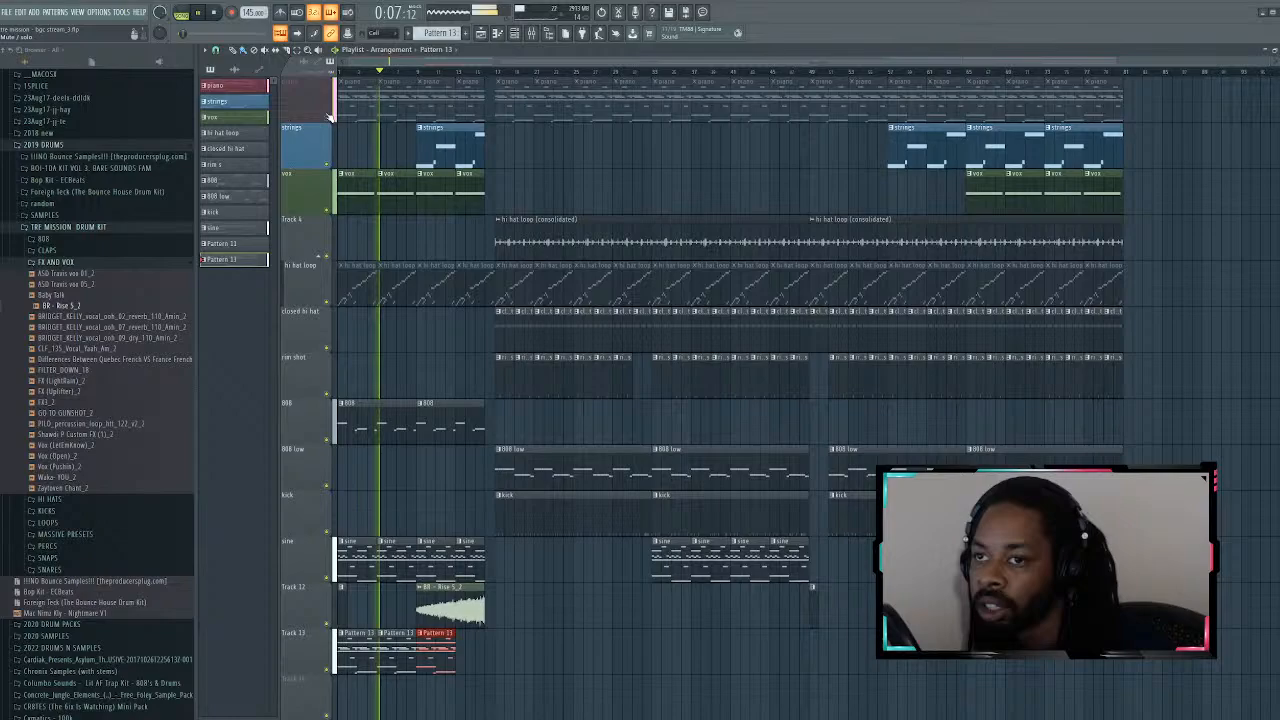
left_click(463, 648)
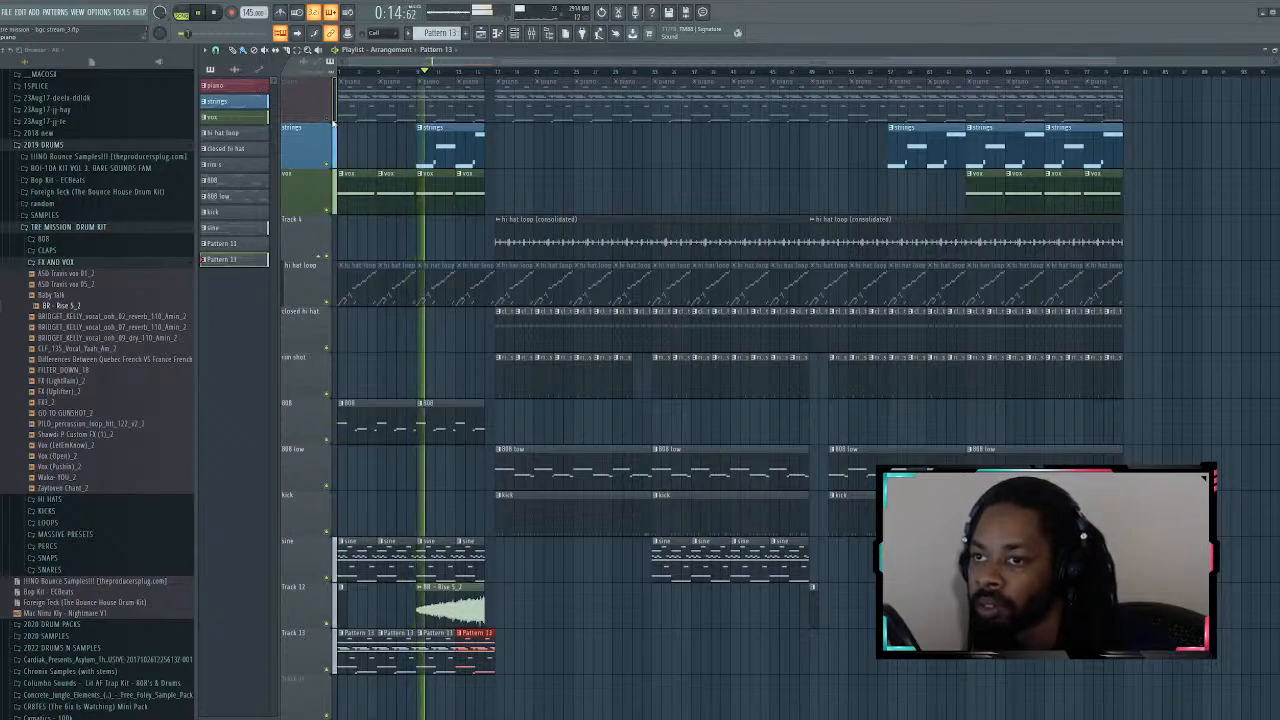
left_click(328, 118)
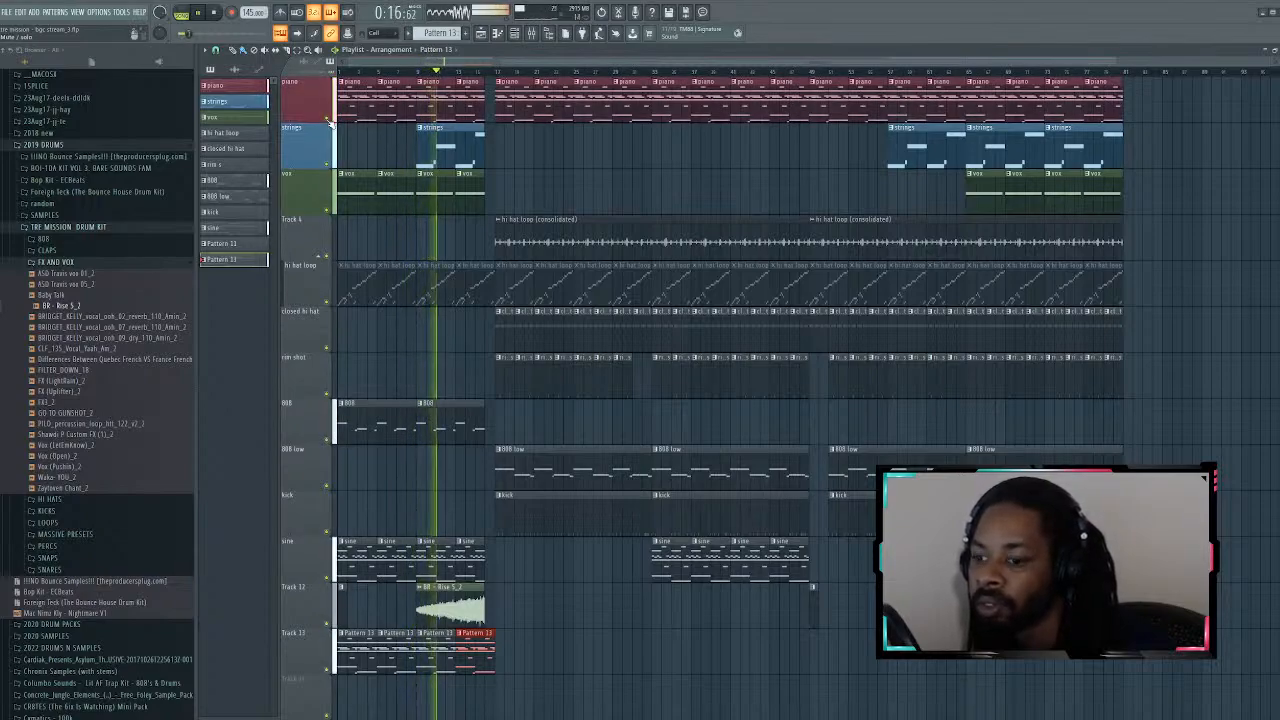
left_click(508, 661)
right_click(510, 659)
left_click_drag(494, 656, 485, 656)
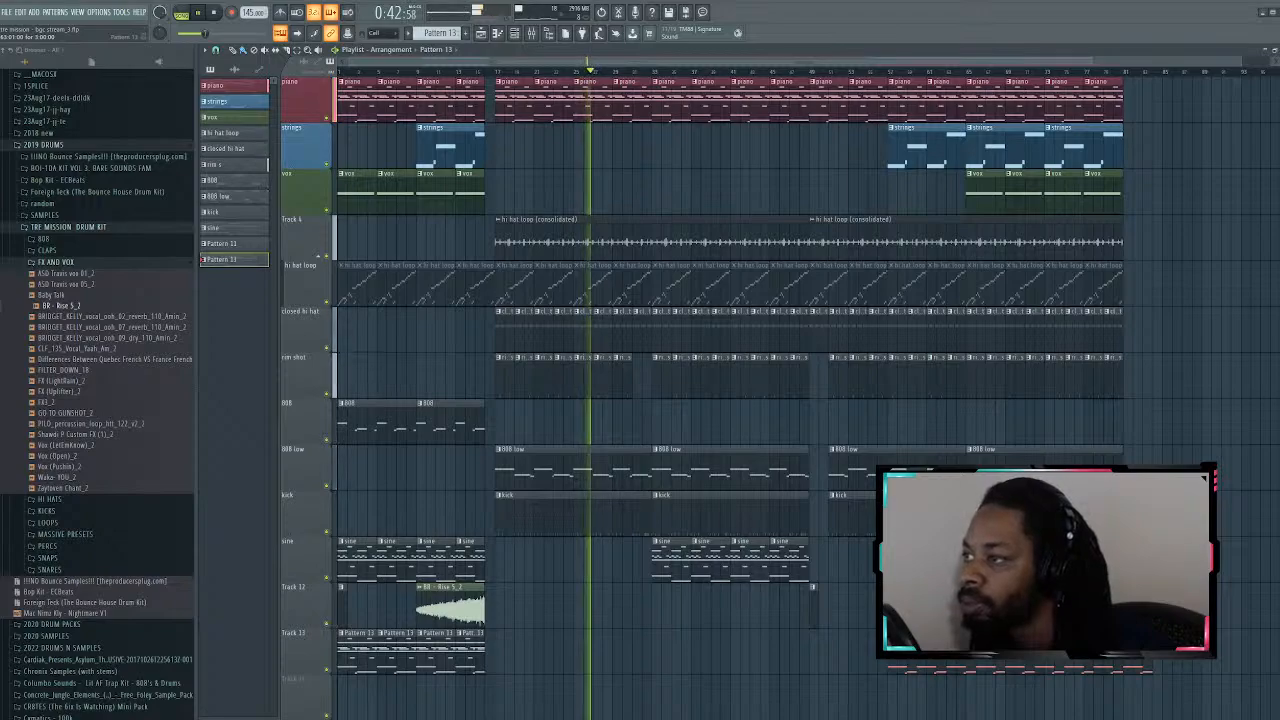
Step: Delete the strings clip at bar 57, try Pattern 13 clips from bar 49 on Track 13, and erase them again
right_click(915, 158)
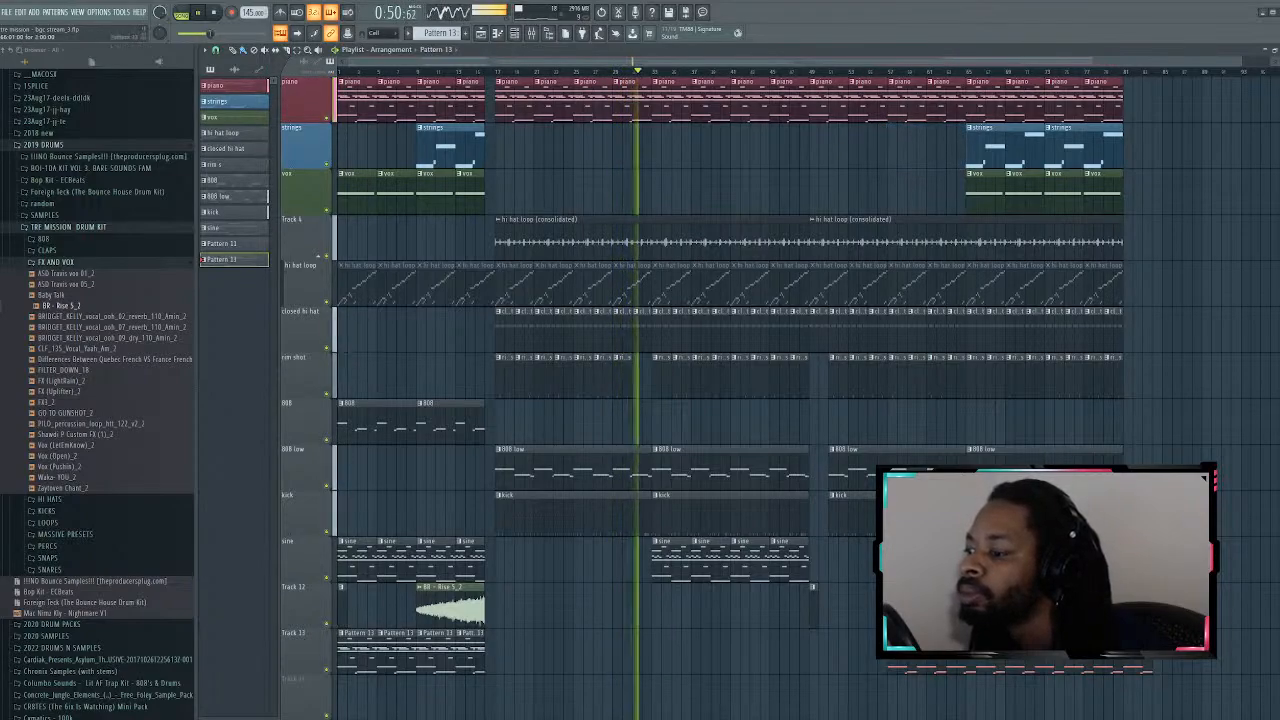
left_click(820, 634)
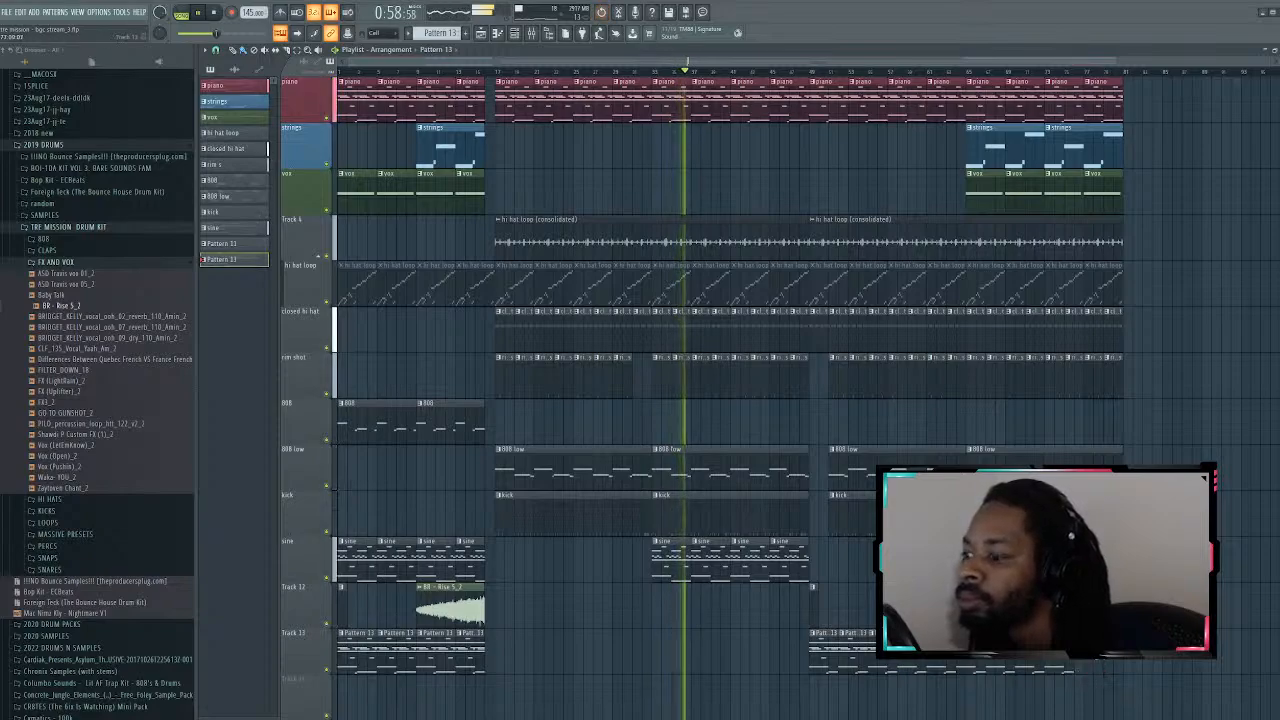
right_click(930, 660)
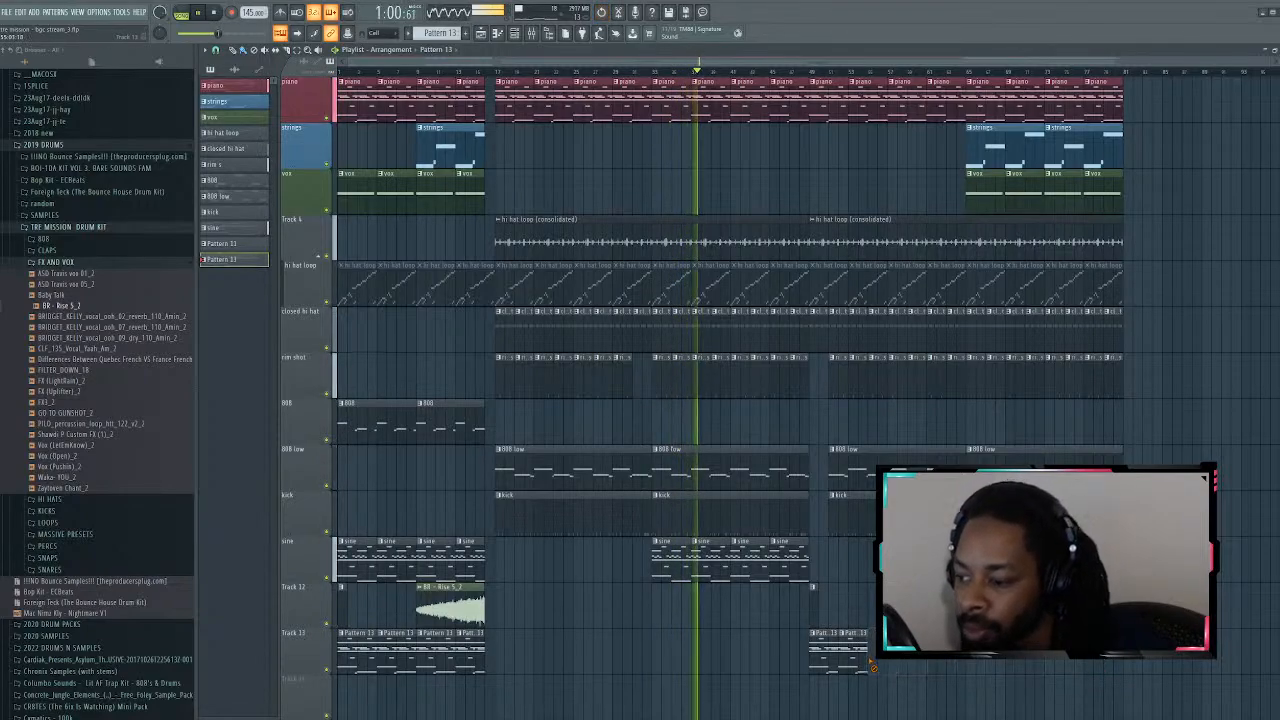
right_click(855, 650)
right_click(829, 648)
Step: Place Pattern 13 clips on Track 13 through bar 80 and erase the ones before bar 65
left_click(815, 648)
left_click_drag(834, 648, 843, 648)
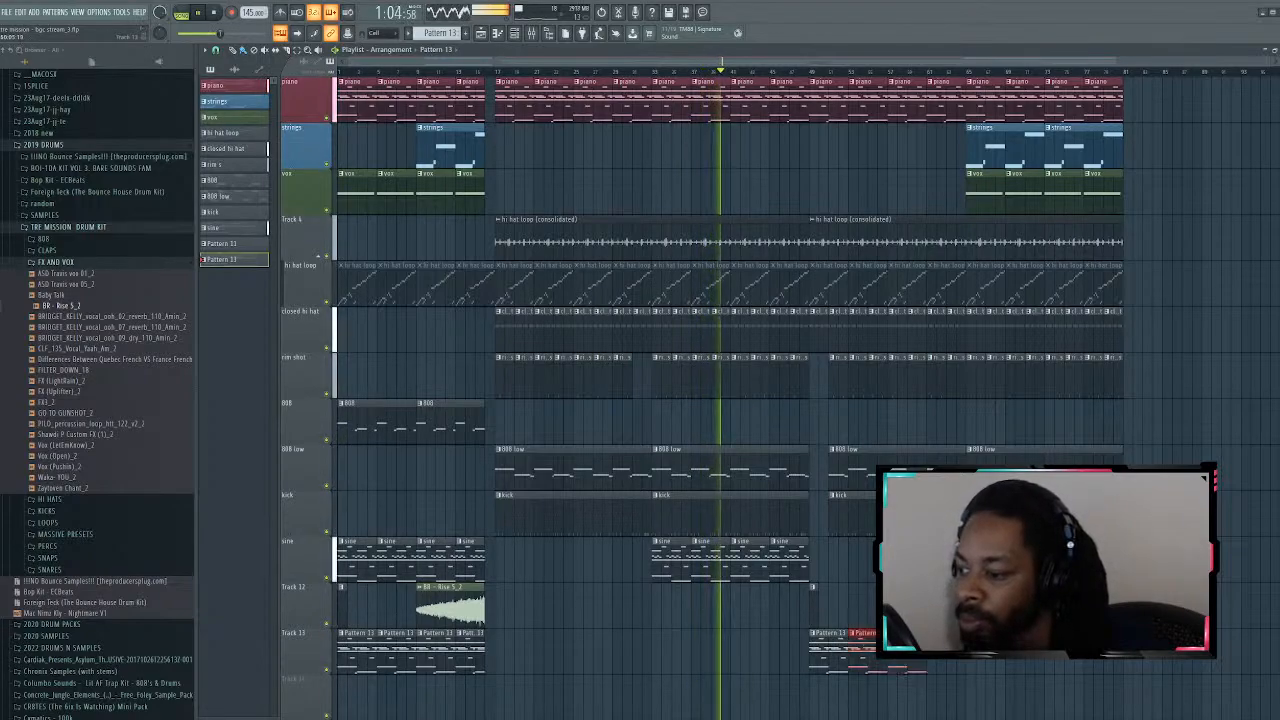
left_click_drag(855, 648, 946, 660)
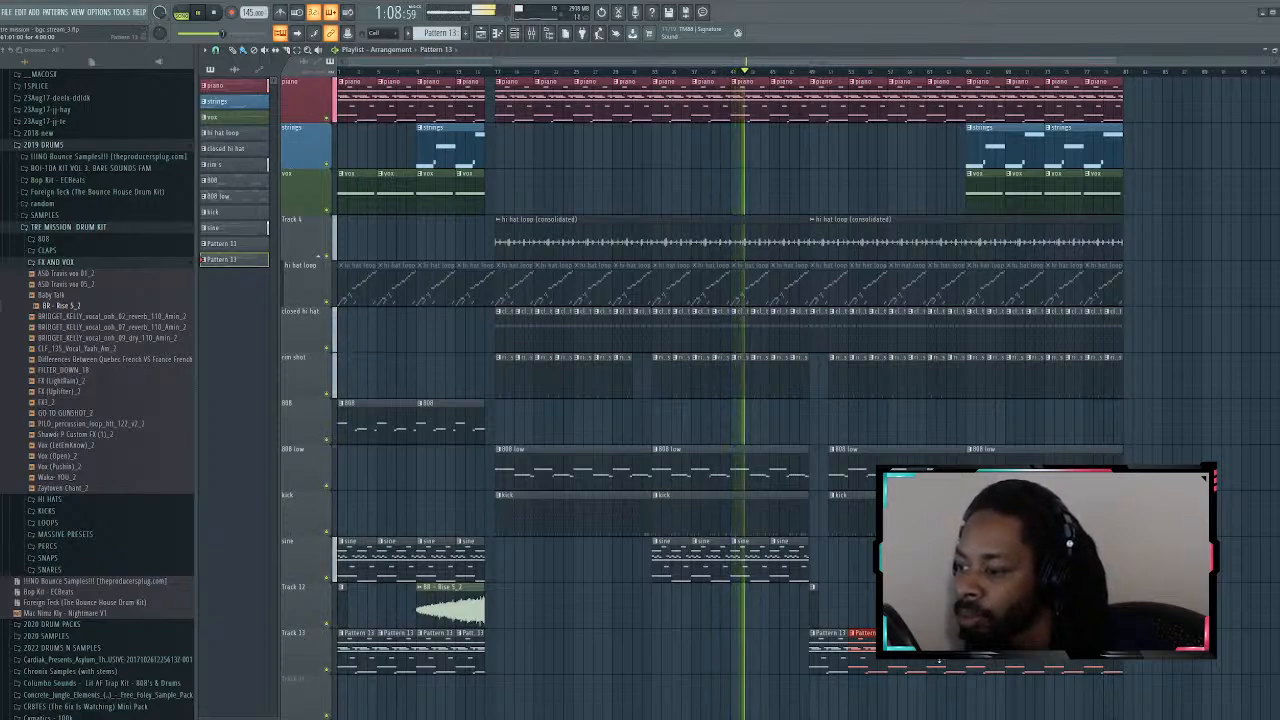
right_click(940, 666)
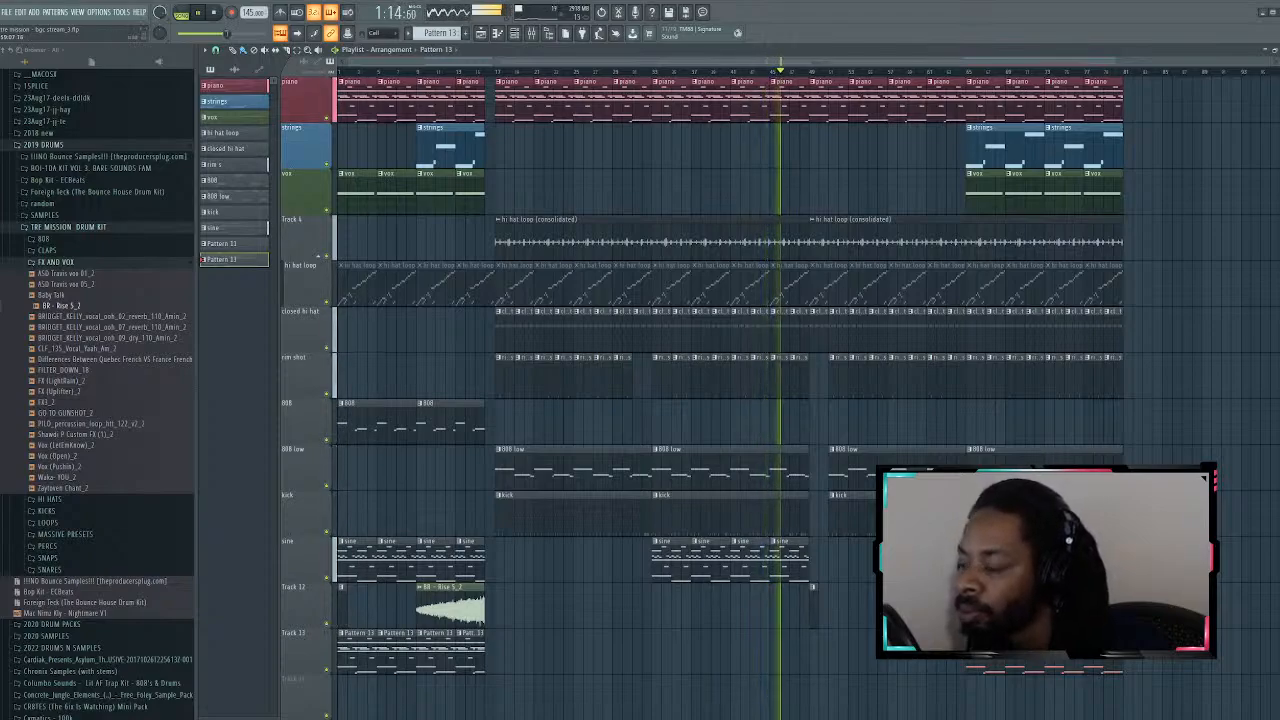
Step: Cut bar 80 off the clips on Track 4 through Track 13, and shorten the last strings and piano clips to match
scroll(1005, 342, "down", 3)
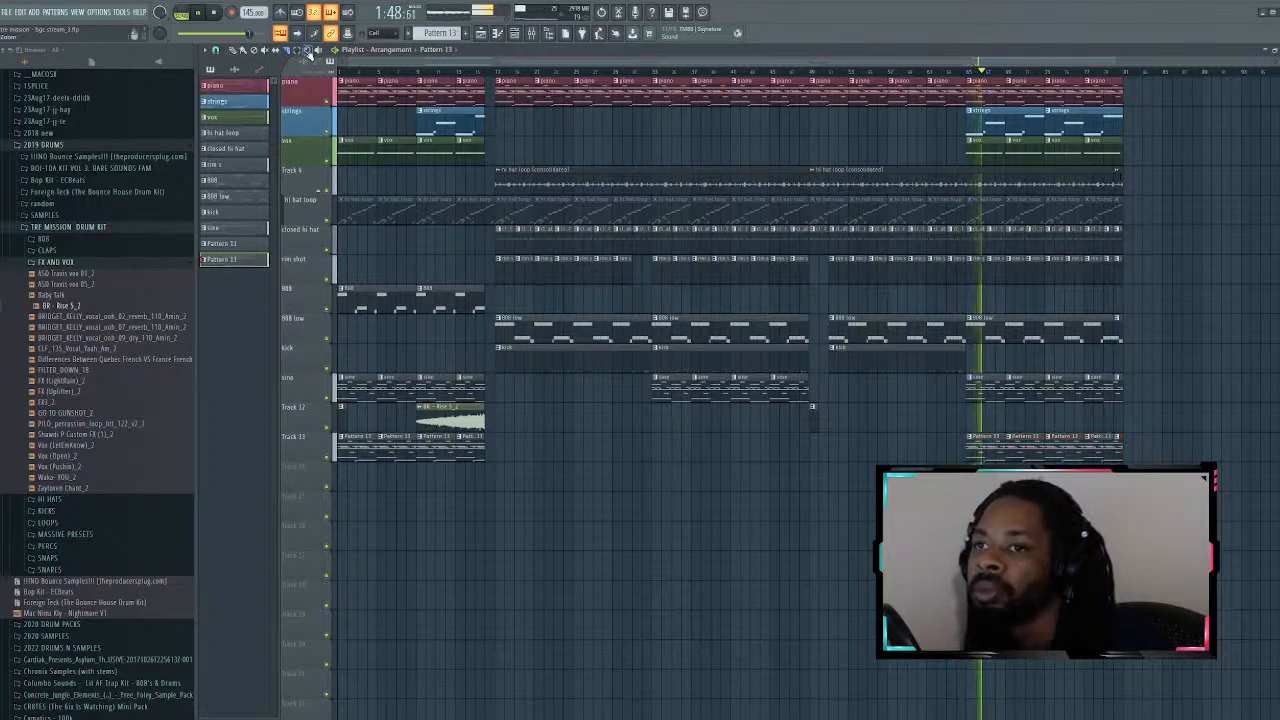
left_click_drag(1127, 462, 1127, 170)
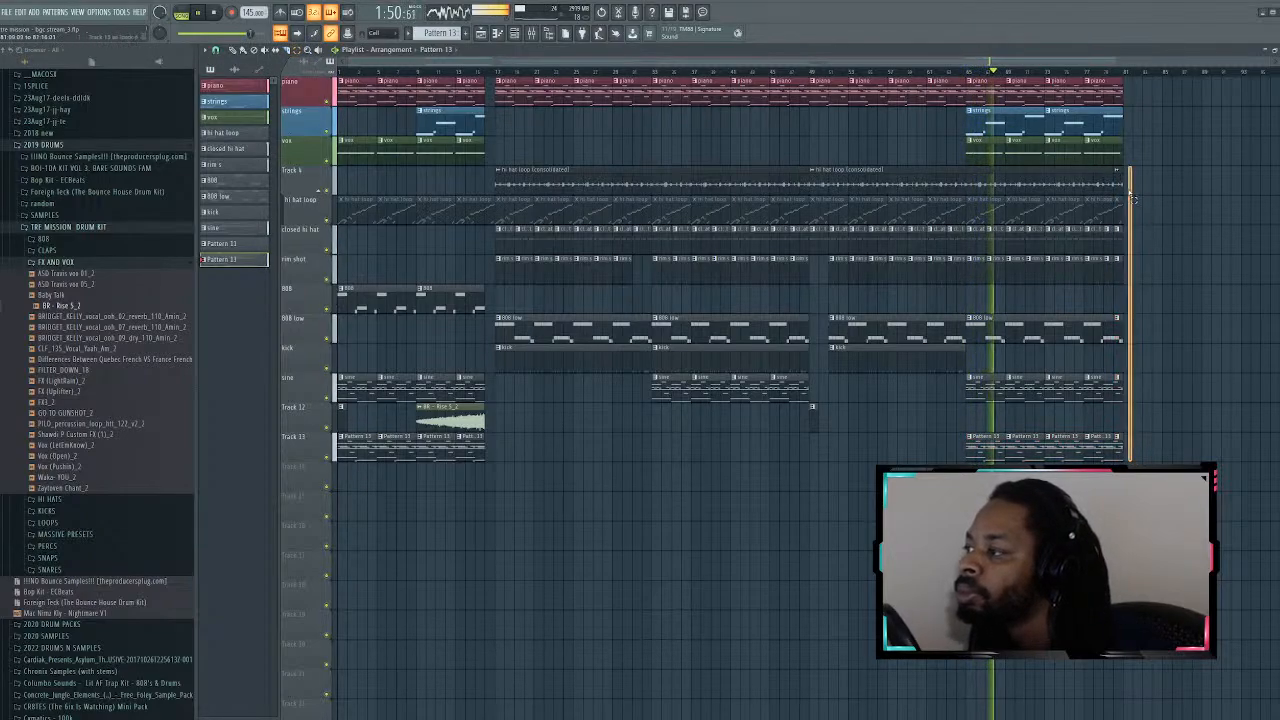
key("Delete")
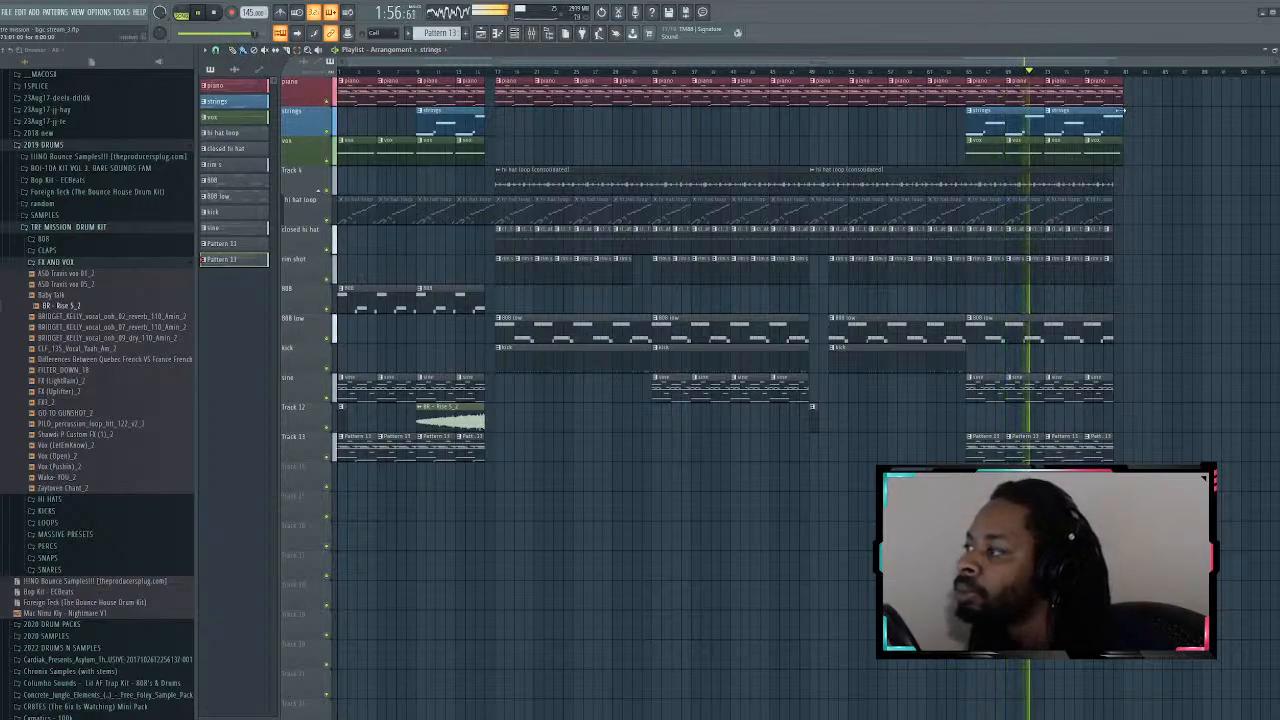
left_click_drag(1122, 112, 1113, 88)
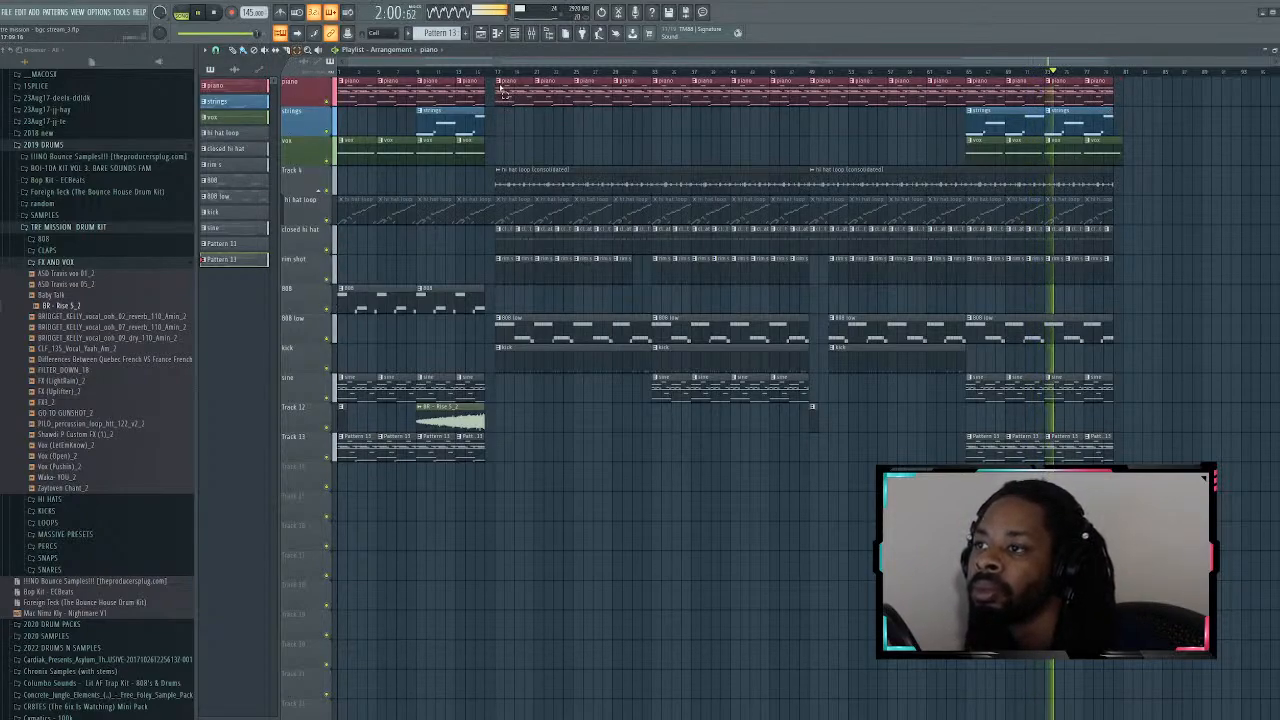
Step: Duplicate all clips from bar 17 onward so the copy starts at bar 81, and clear the selection
left_click_drag(498, 78, 1115, 548)
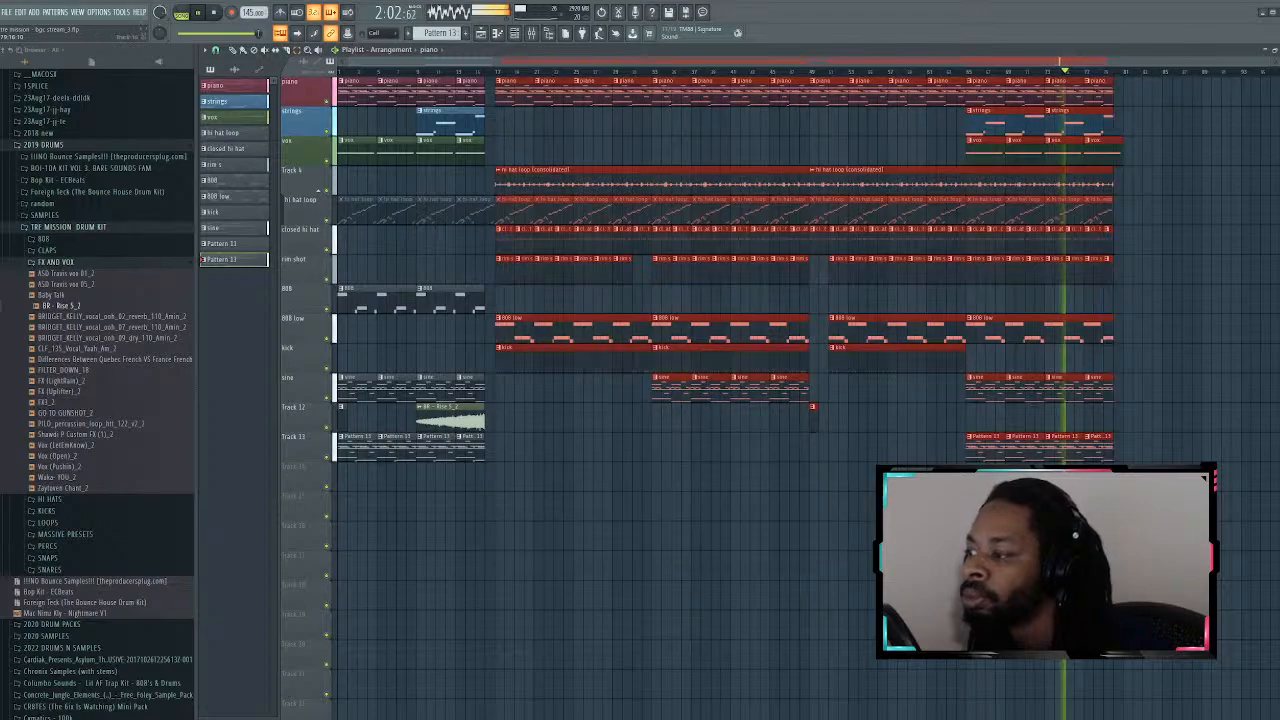
key("ctrl+b")
scroll(481, 316, "down", 2)
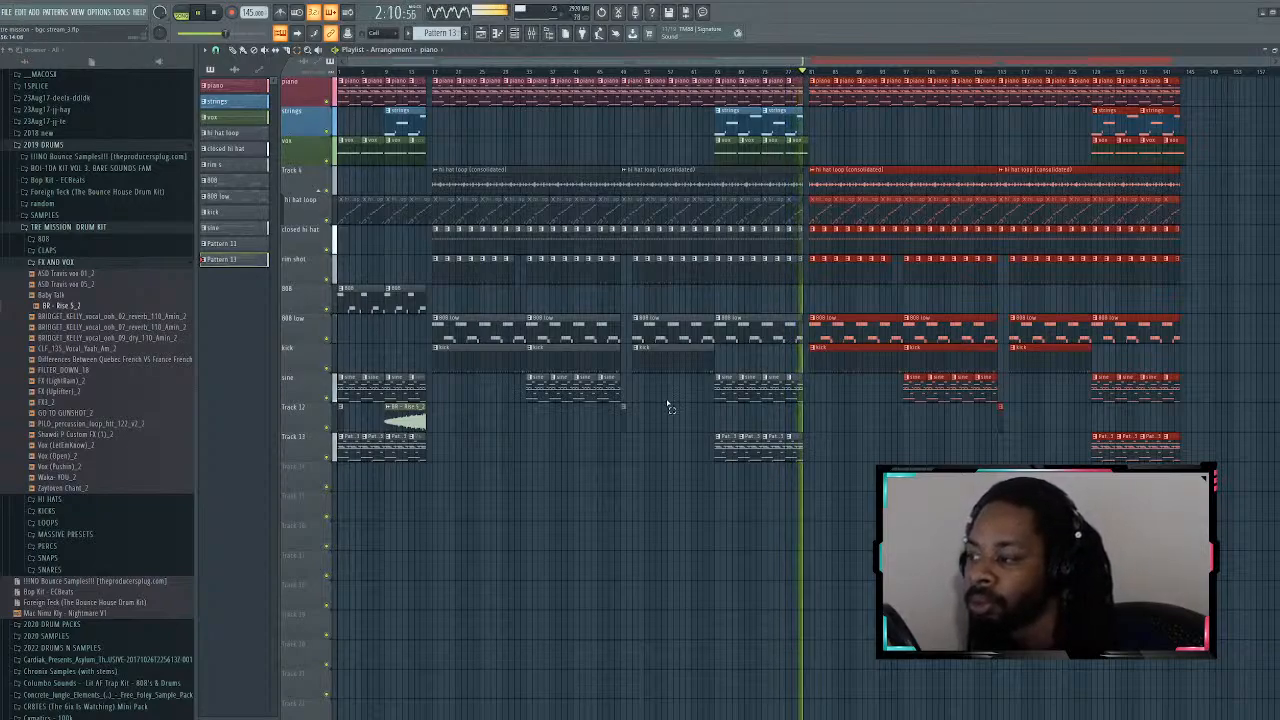
left_click(849, 557)
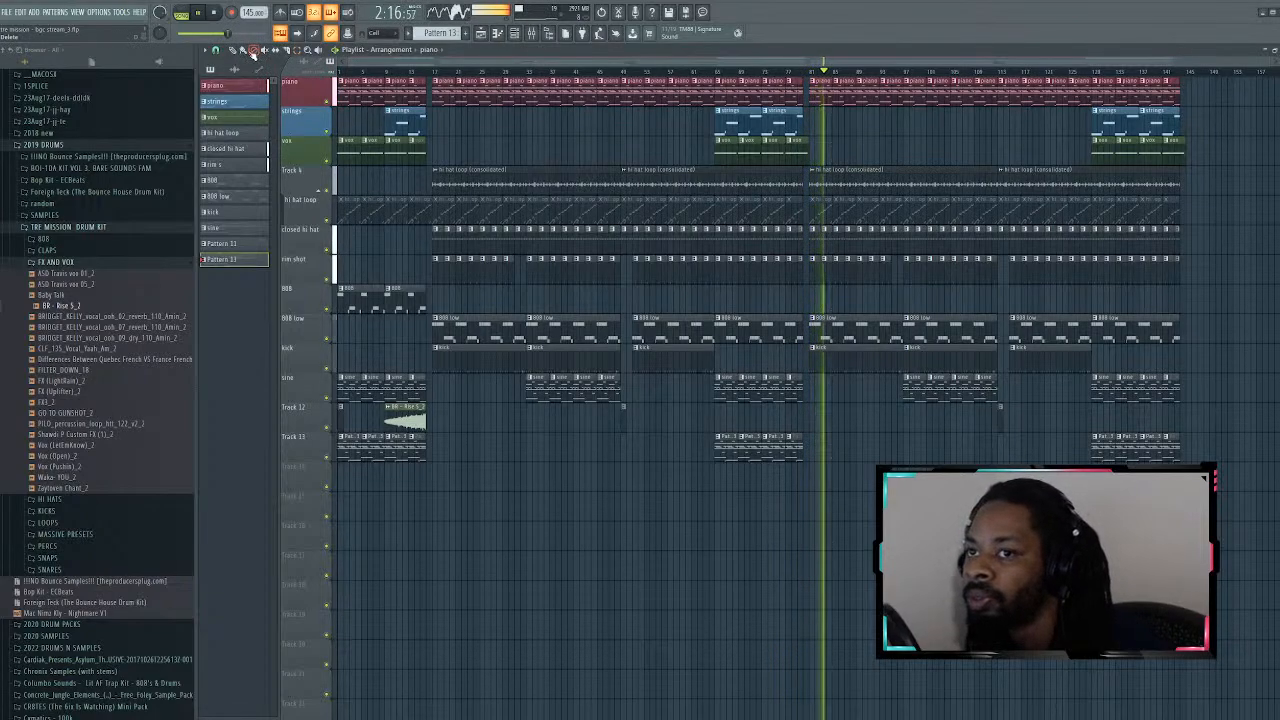
Step: Play the extended arrangement from the beginning, skipping ahead section by section to bar 81
key("space")
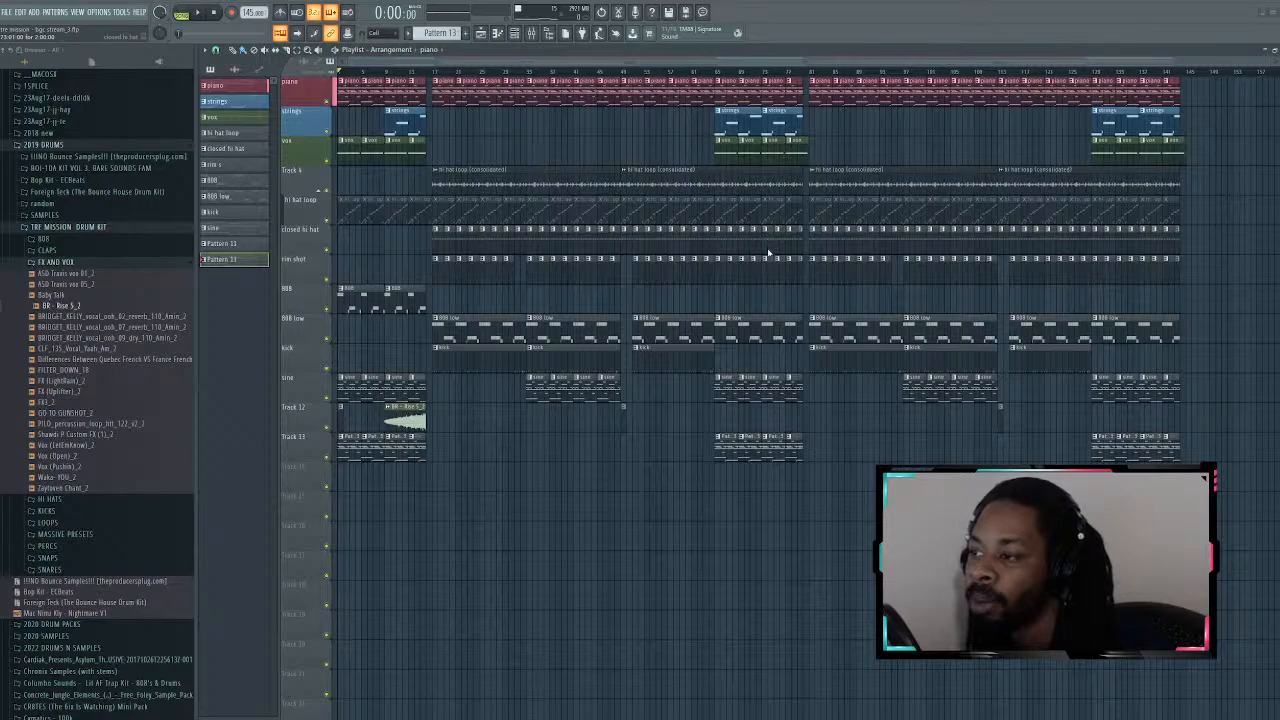
key("space")
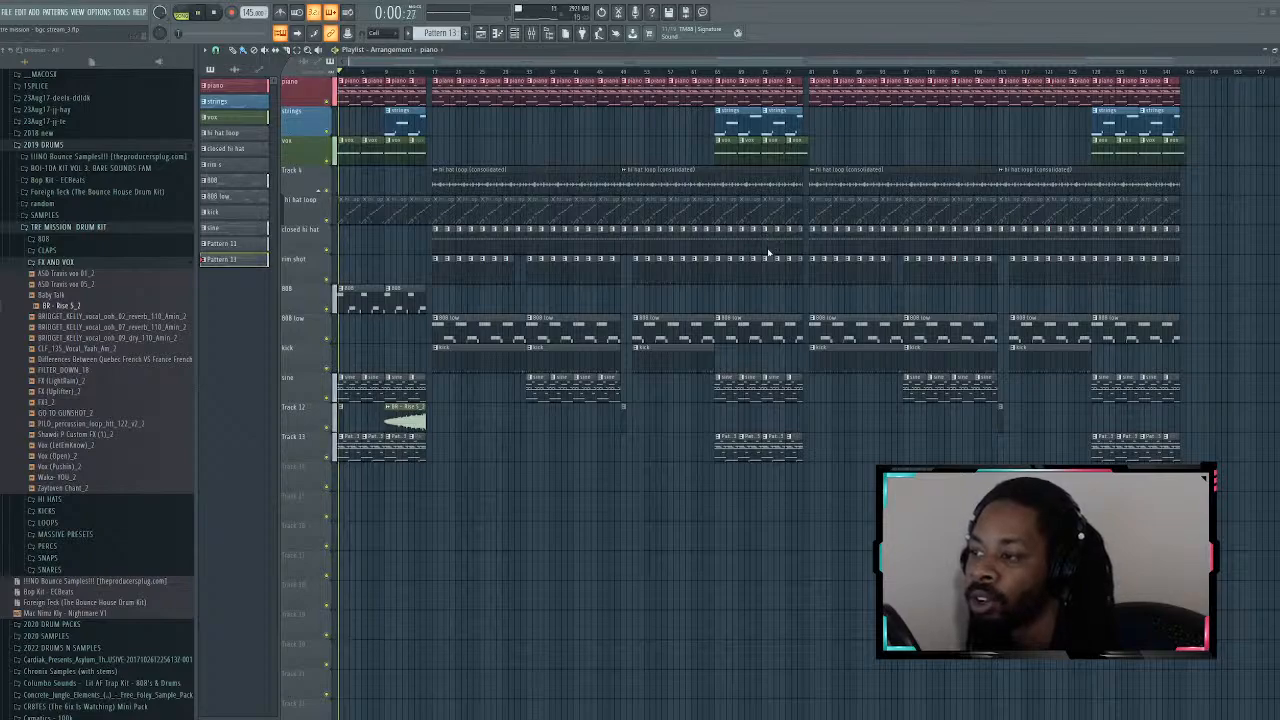
left_click(382, 67)
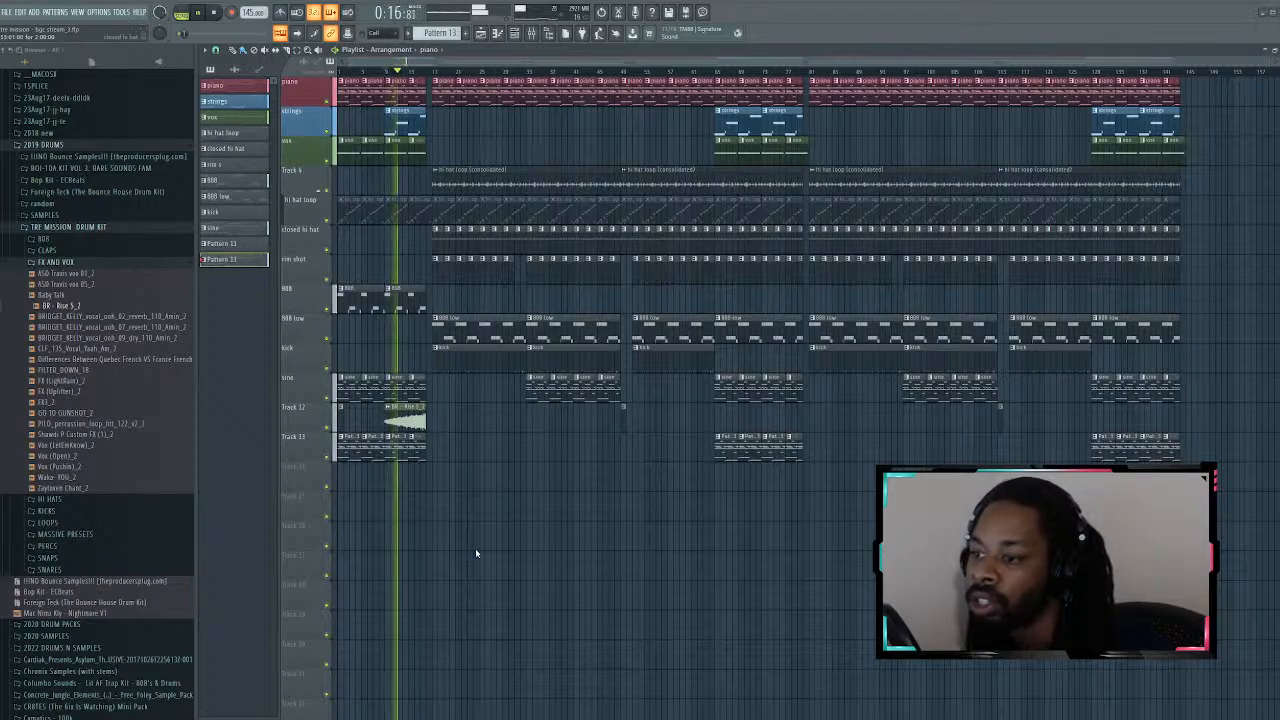
left_click(506, 68)
left_click(537, 68)
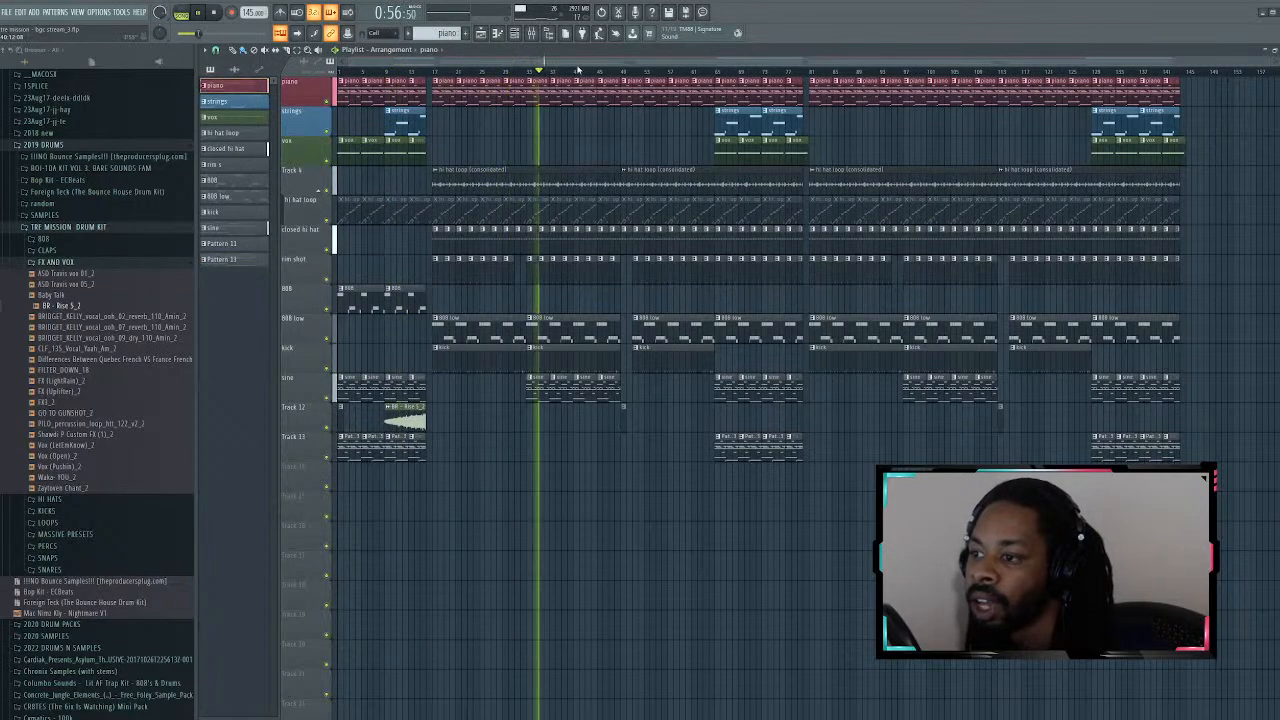
left_click(620, 68)
left_click(749, 68)
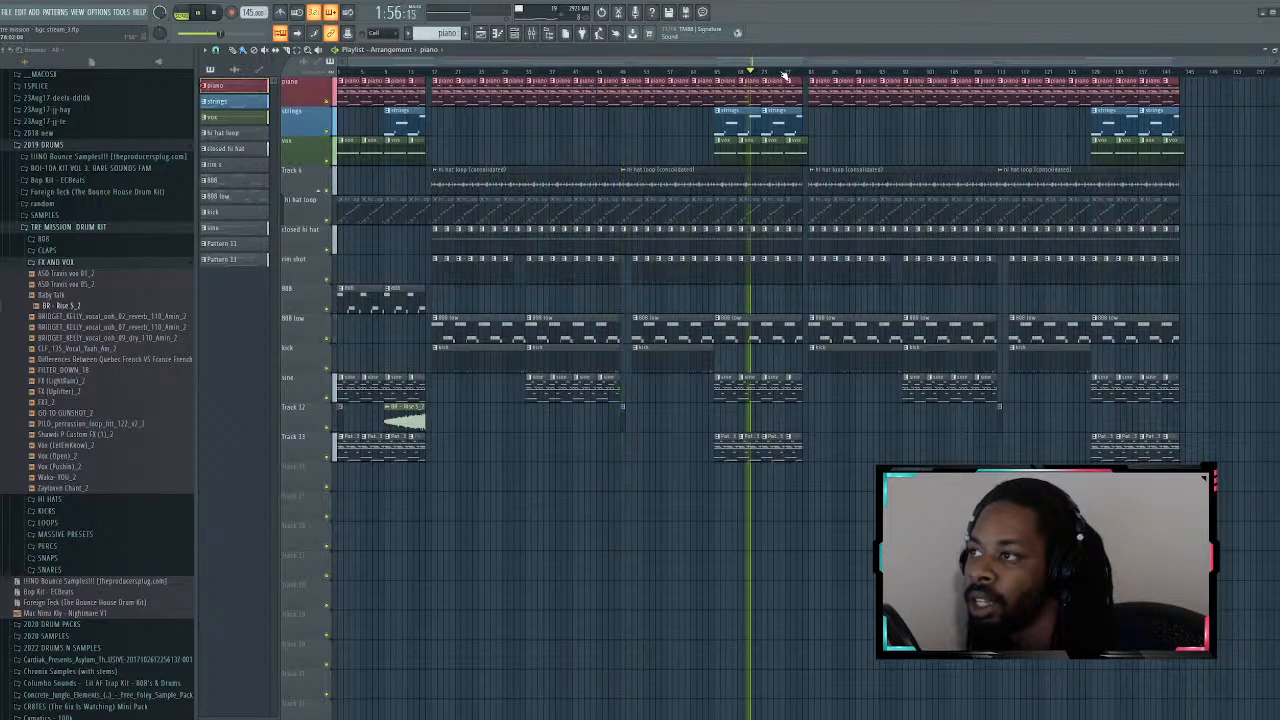
left_click(811, 71)
Step: Return to bar 1, replay the intro and stop playback
left_click(338, 71)
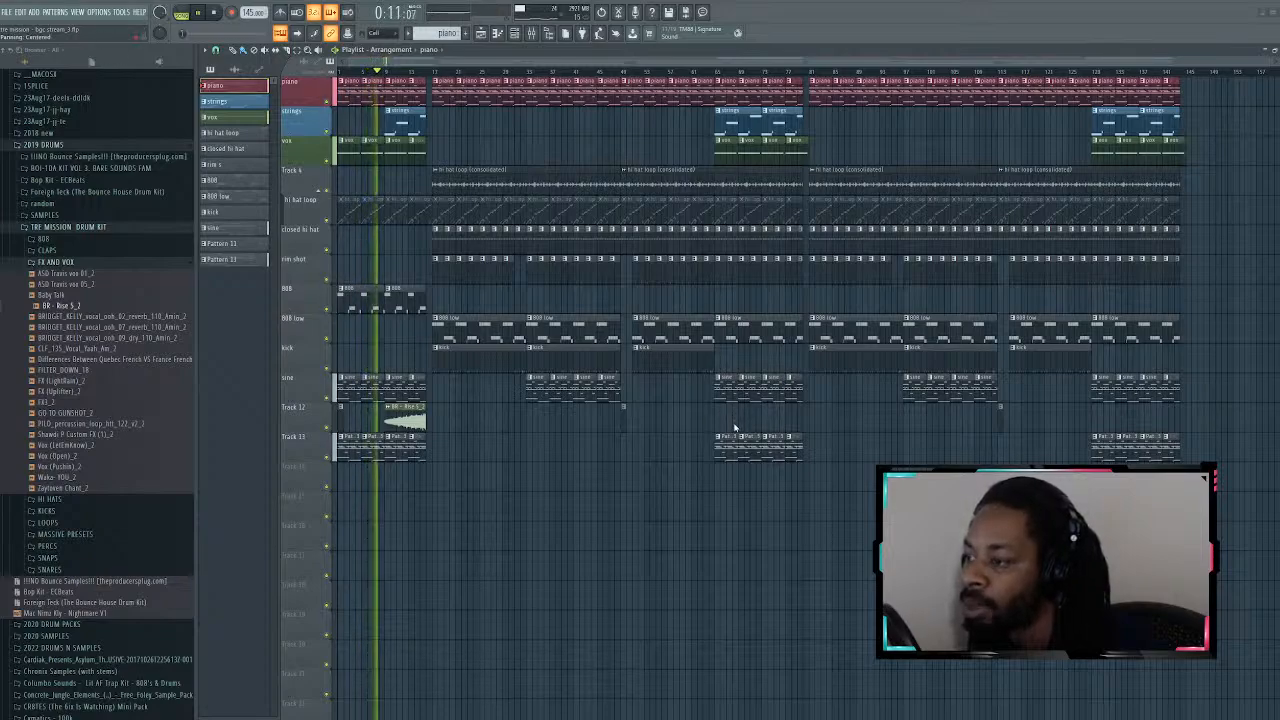
key("space")
key("space")
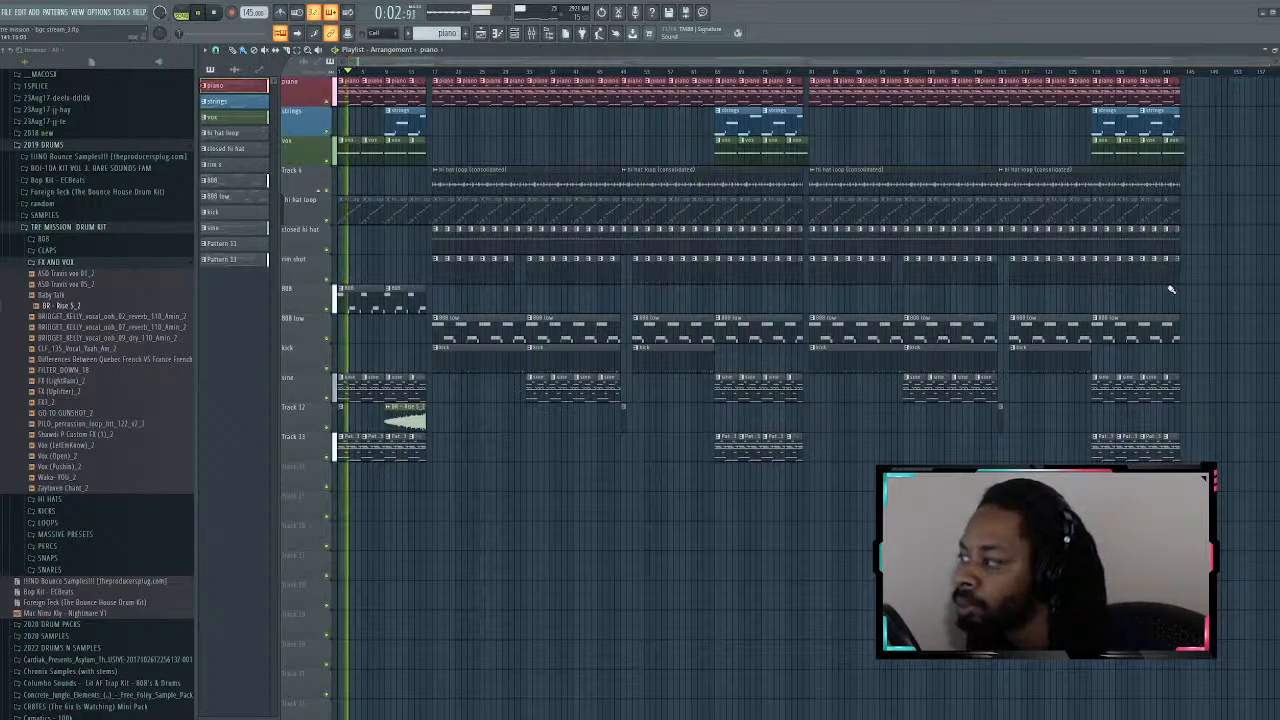
key("space")
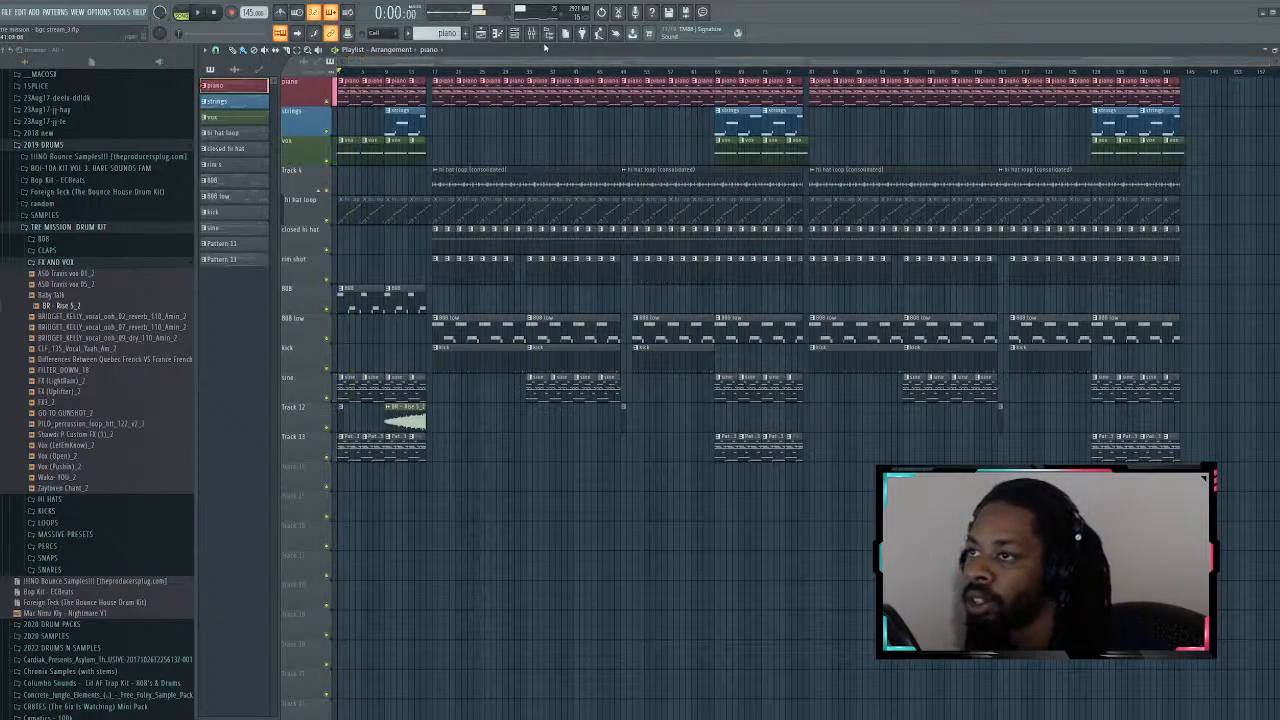
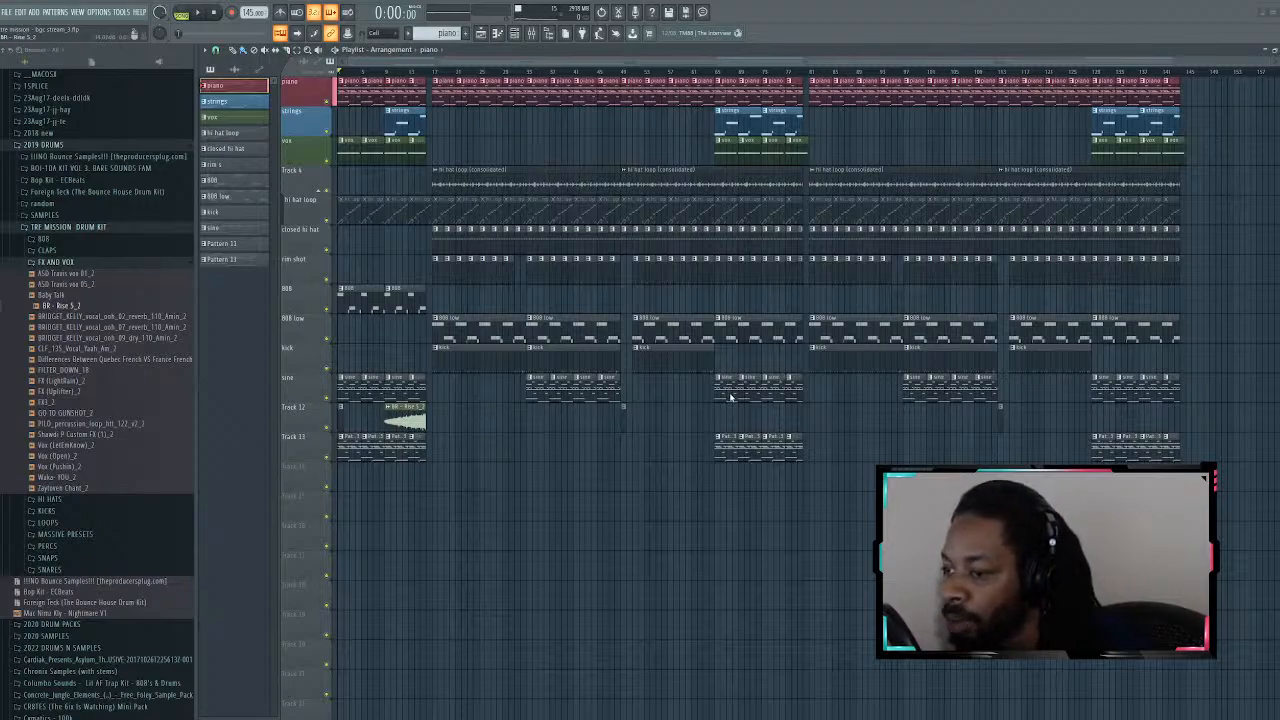
Step: Lower the threshold of the L1 limiter on the master to about -2.8 dB while playing from bar 17
key("space")
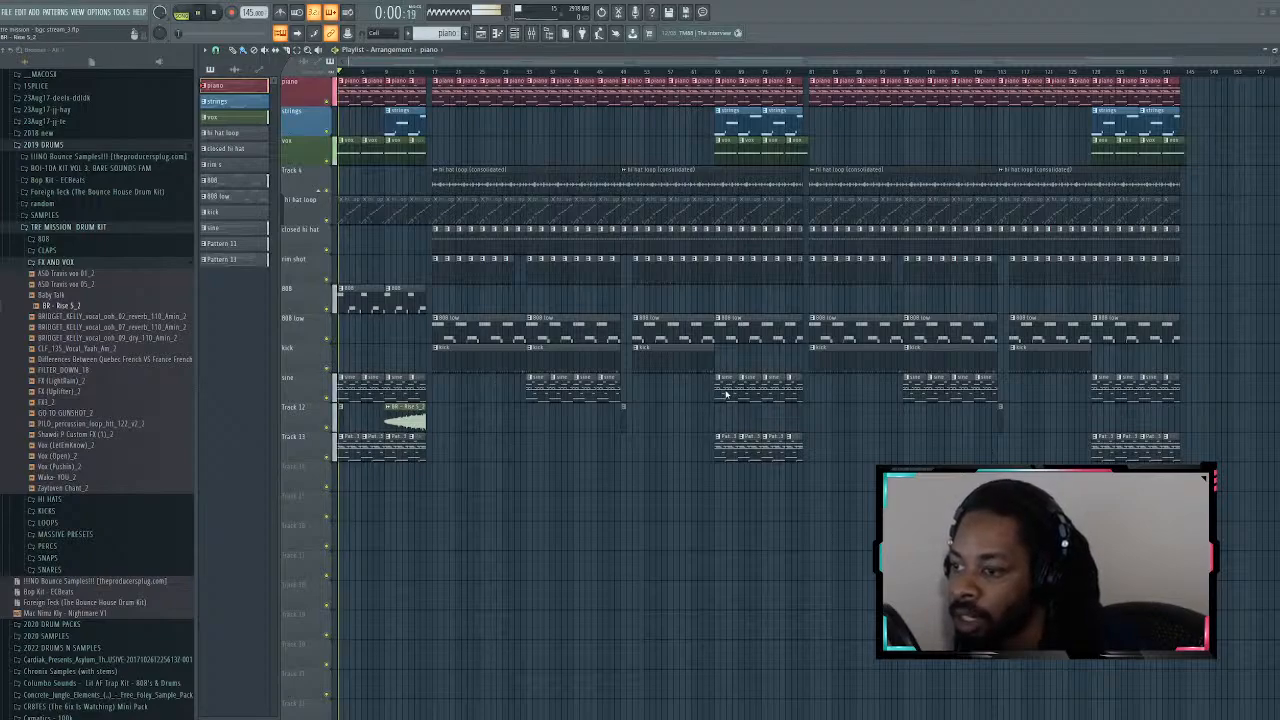
left_click(435, 72)
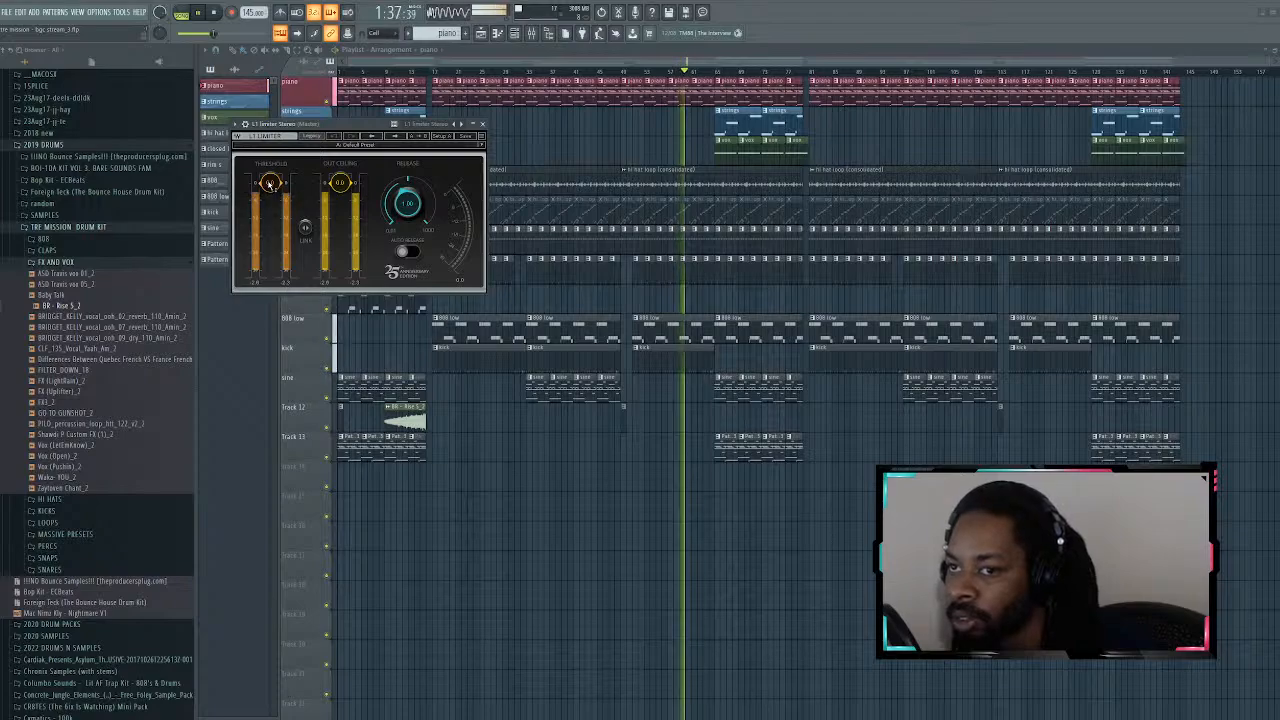
left_click_drag(269, 185, 269, 210)
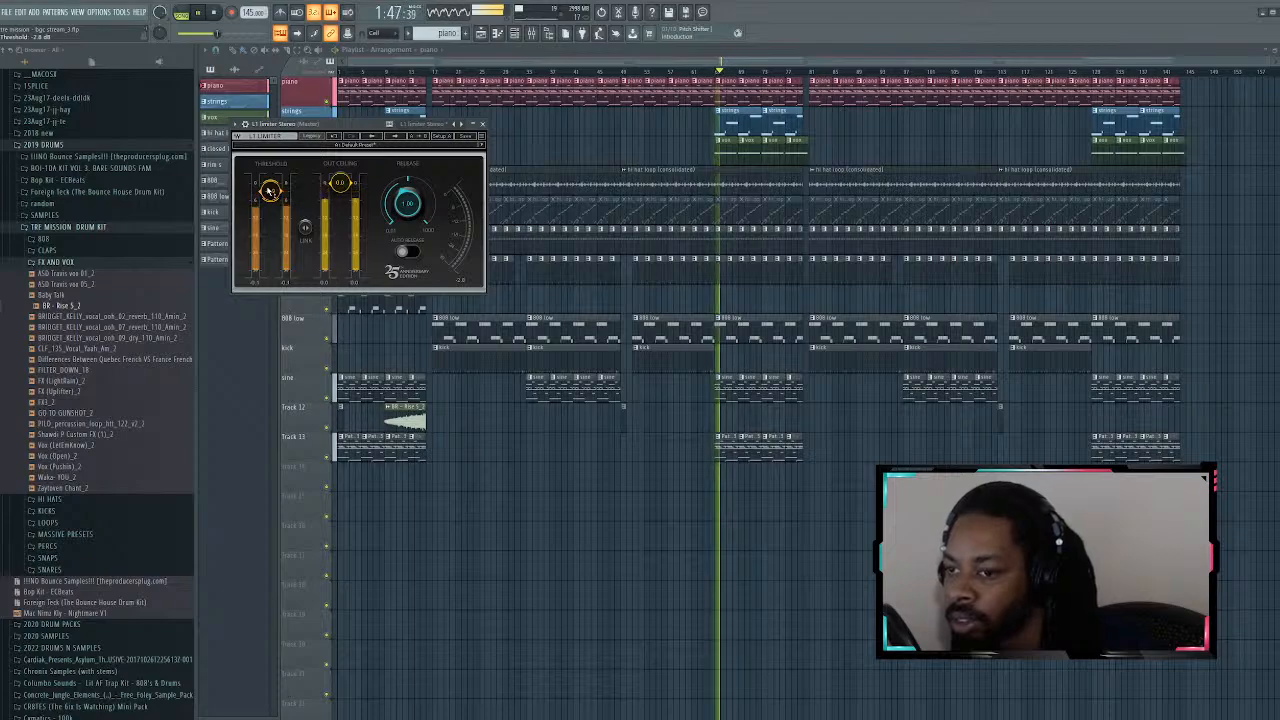
left_click(481, 124)
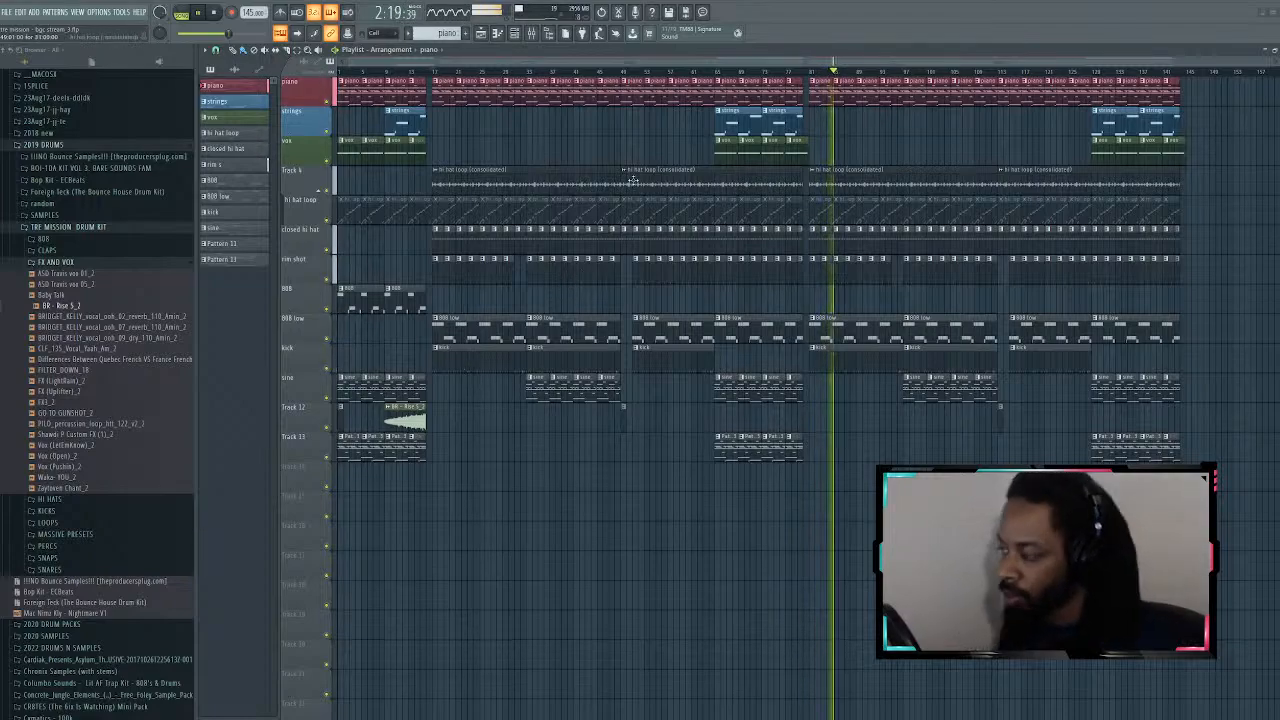
Step: Play the limited mix of the song from the beginning with the whole arrangement in view, and stop playback
key("space")
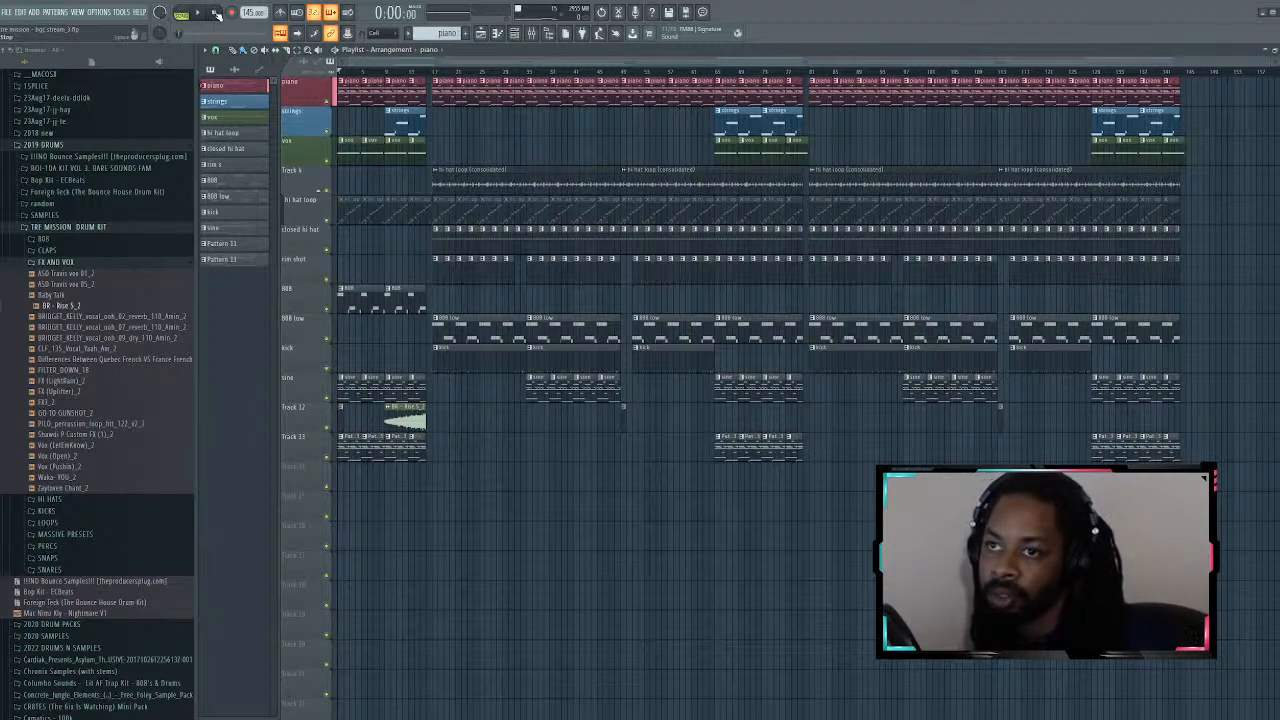
left_click(198, 13)
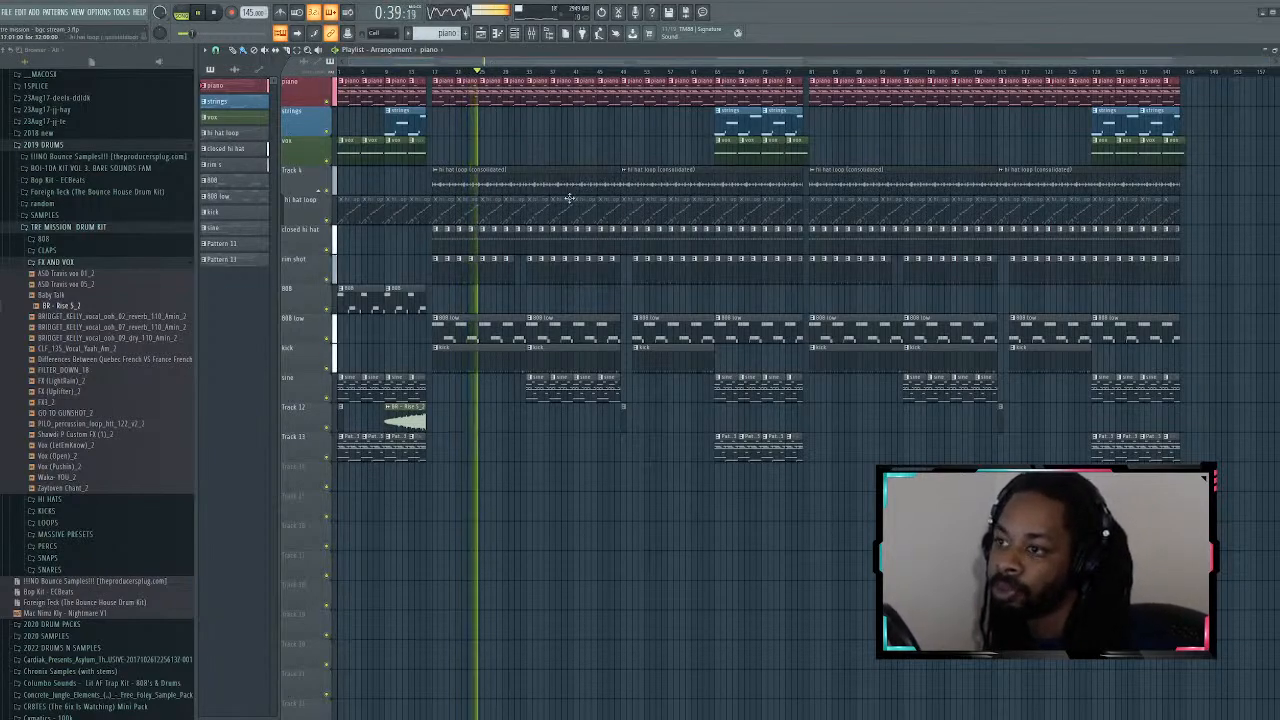
mouse_move(1269, 61)
left_mouse_down()
mouse_move(352, 61)
mouse_move(1270, 61)
left_mouse_up()
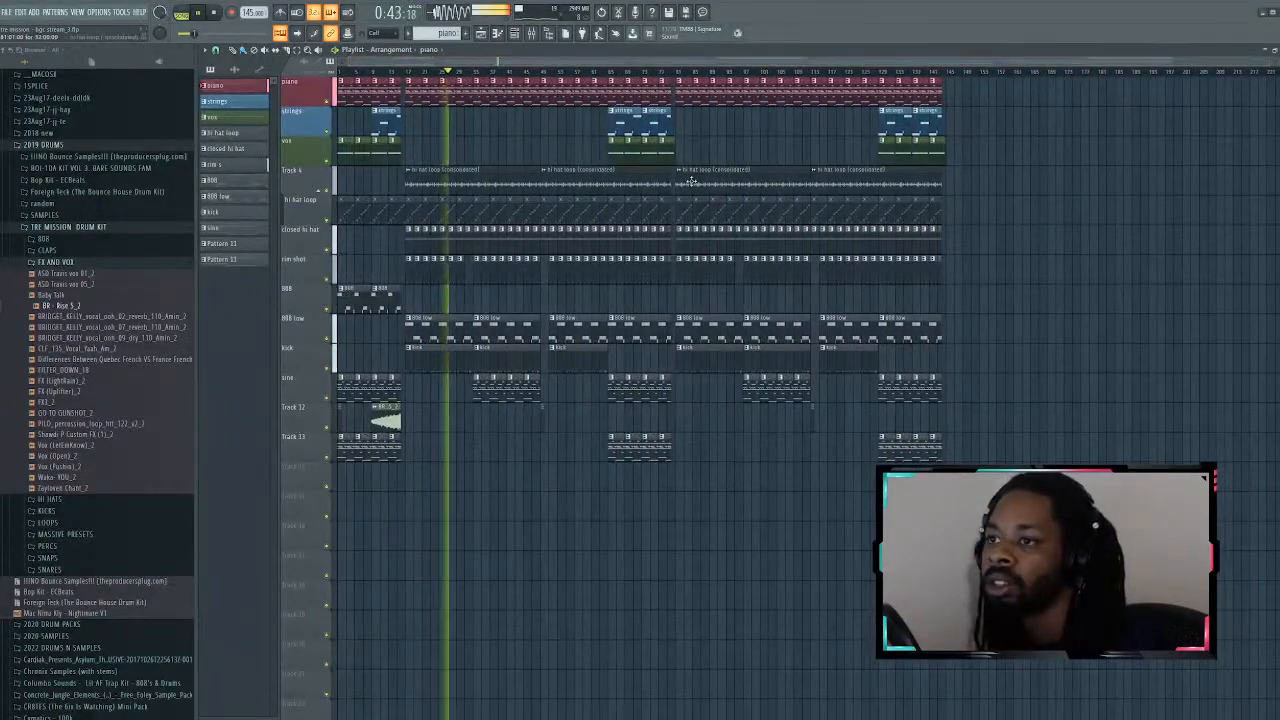
key("space")
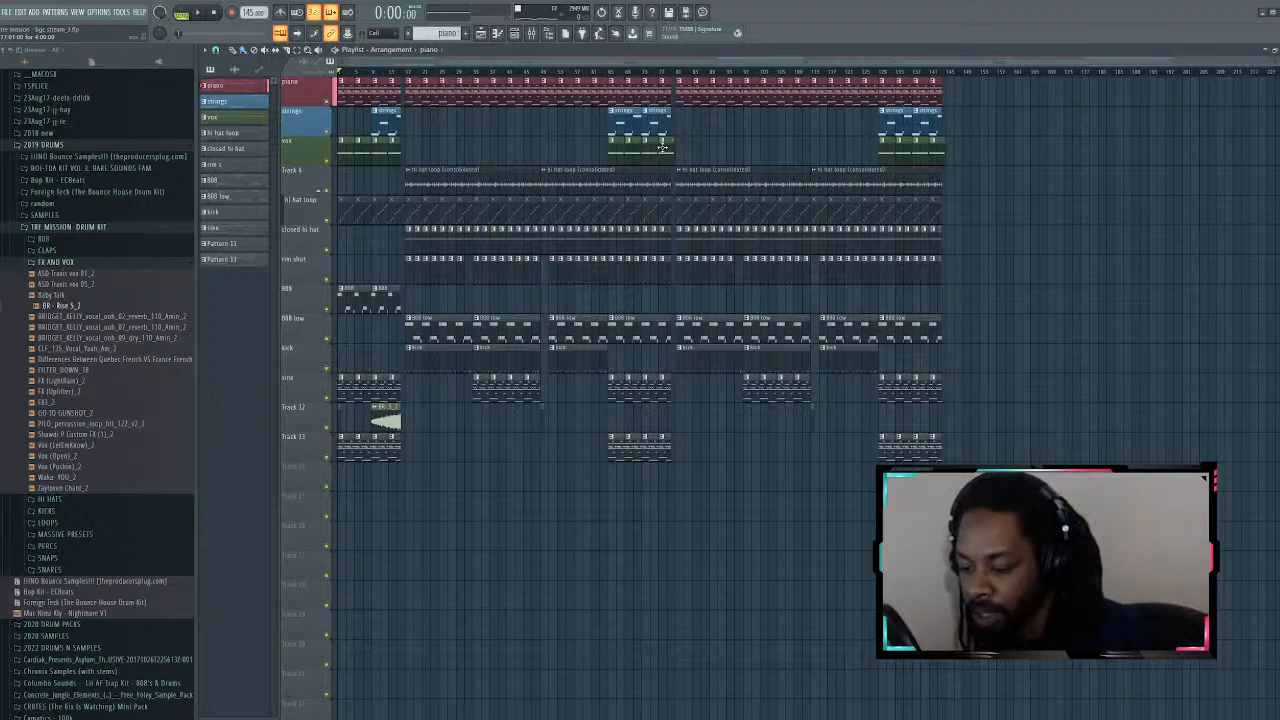
Step: Hide the playlist, show the channel rack and widen it to display more steps
key("F5")
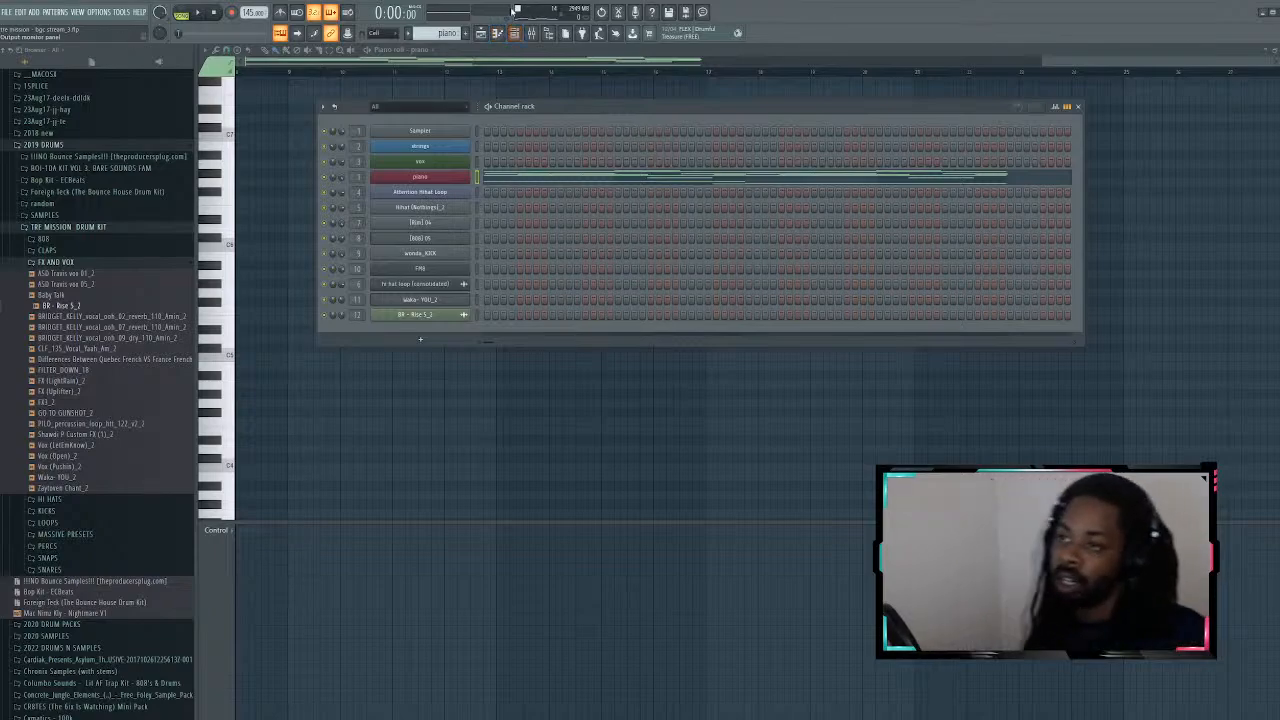
left_click(514, 34)
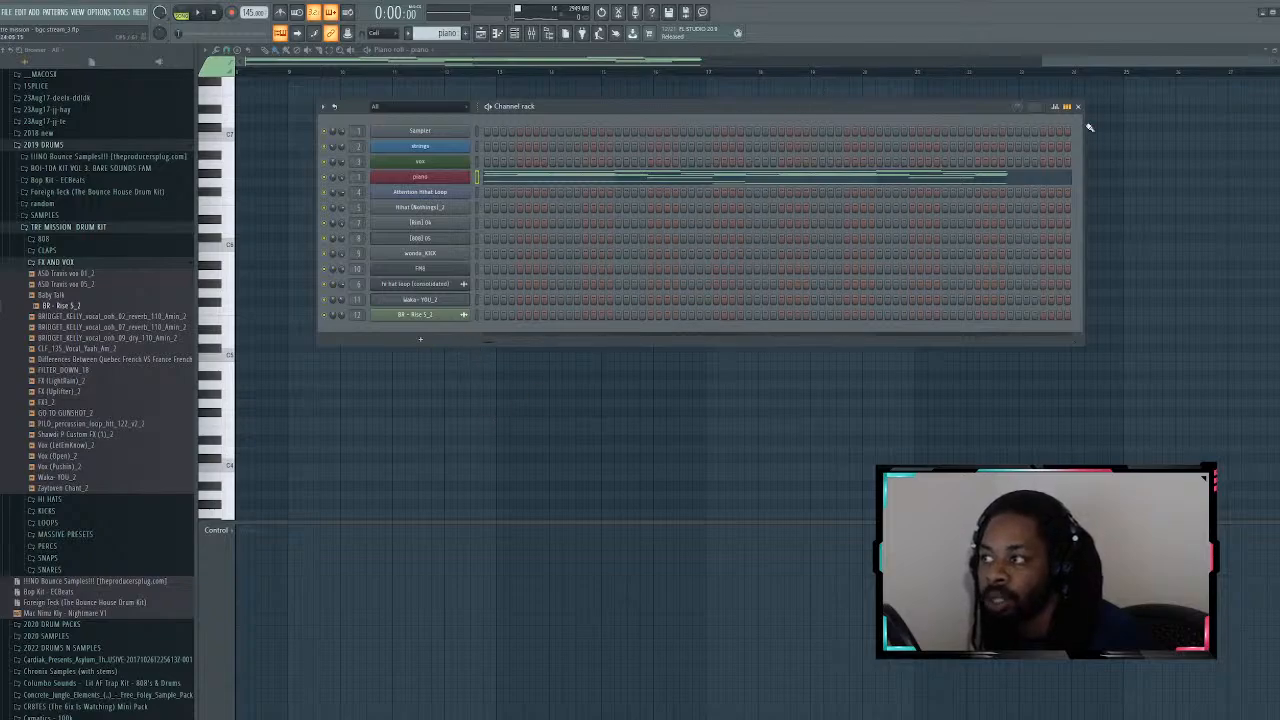
left_click_drag(1085, 125, 1153, 153)
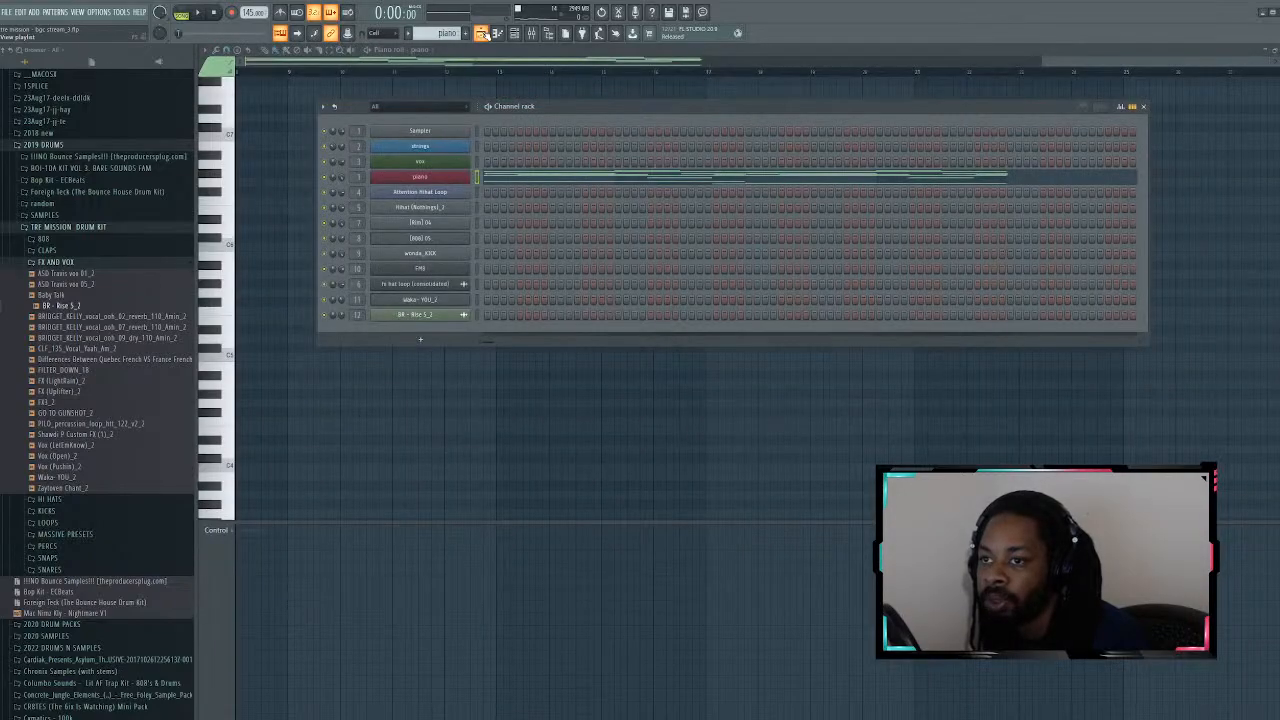
Step: Bring up the piano channel's piano roll and paint a short note at bar 9 near C7
left_click(480, 33)
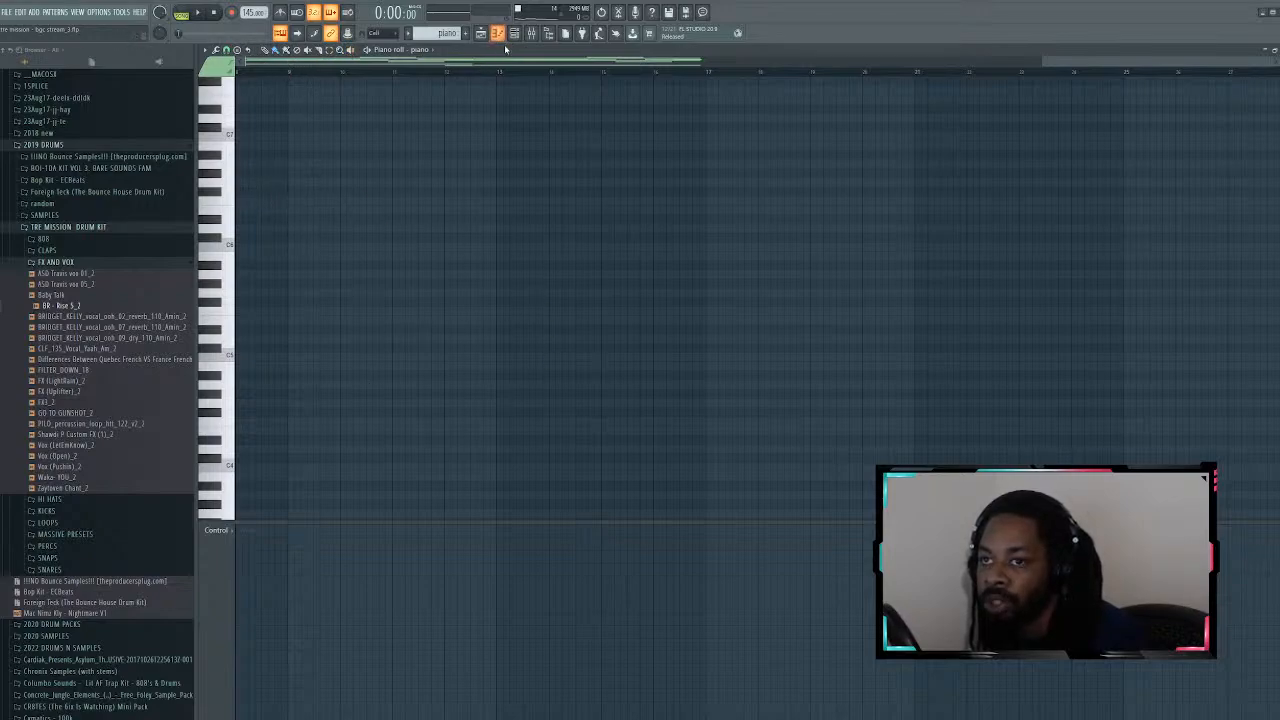
left_click_drag(728, 116, 338, 380)
left_click(292, 58)
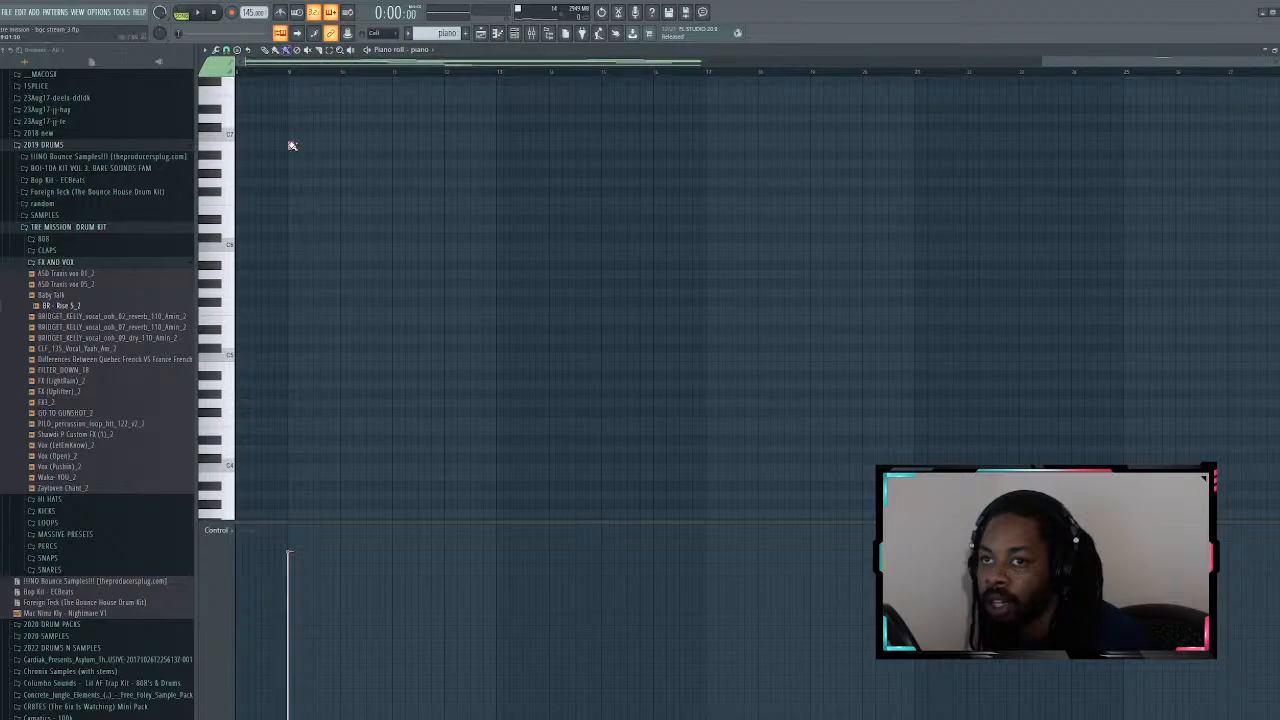
Step: Delete the short note at bar 9 near C7, reactivate the Draw tool and return to the playlist
mouse_move(289, 140)
left_mouse_down()
mouse_move(523, 180)
mouse_move(477, 151)
mouse_move(283, 165)
left_mouse_up()
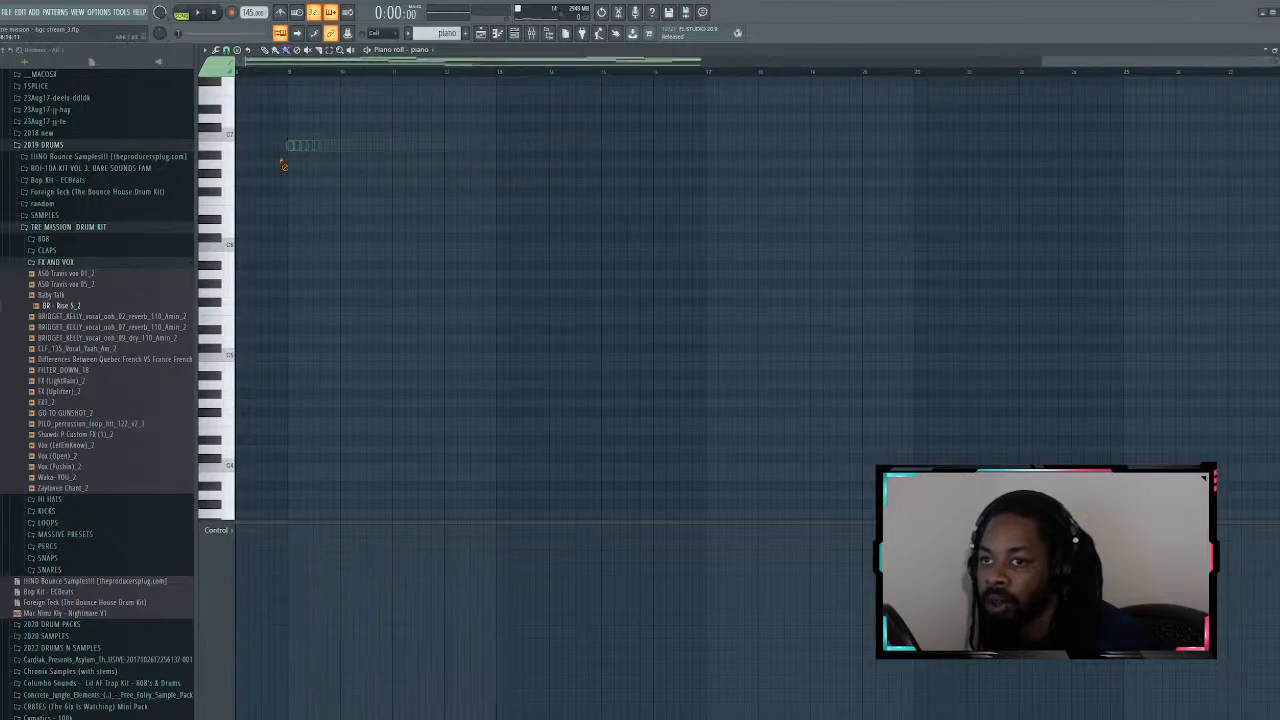
left_click(264, 50)
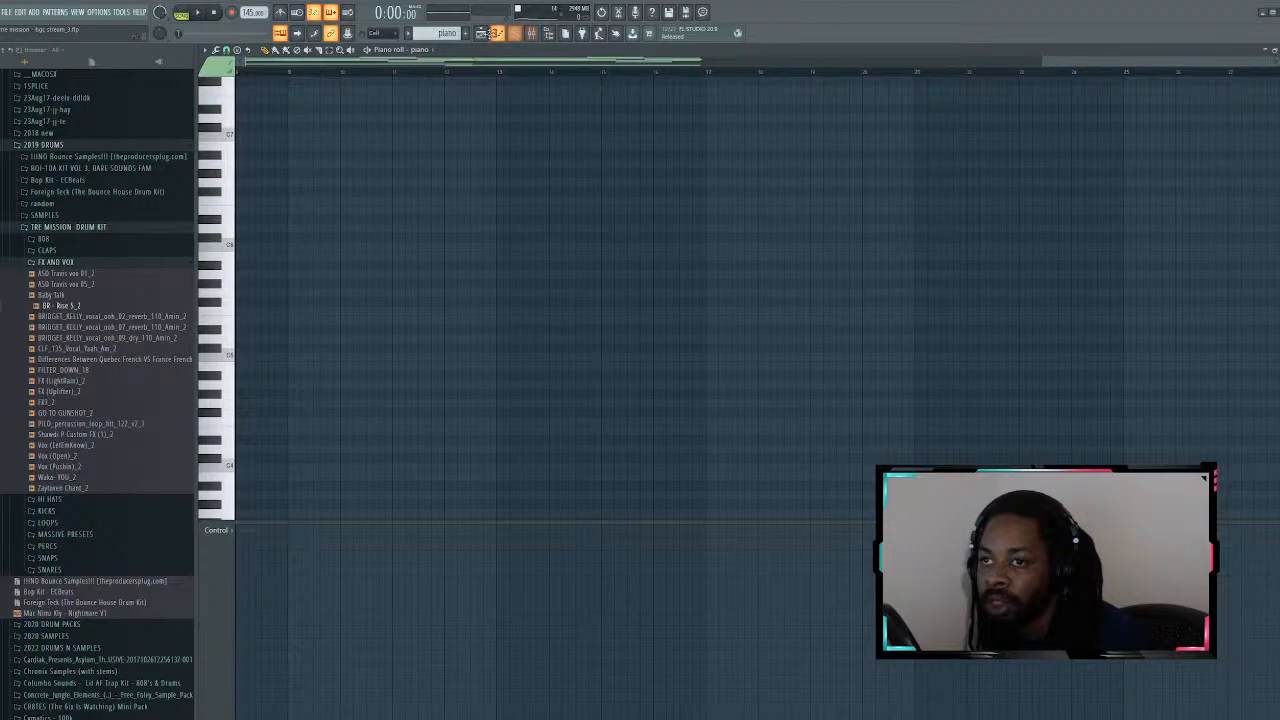
left_click(485, 35)
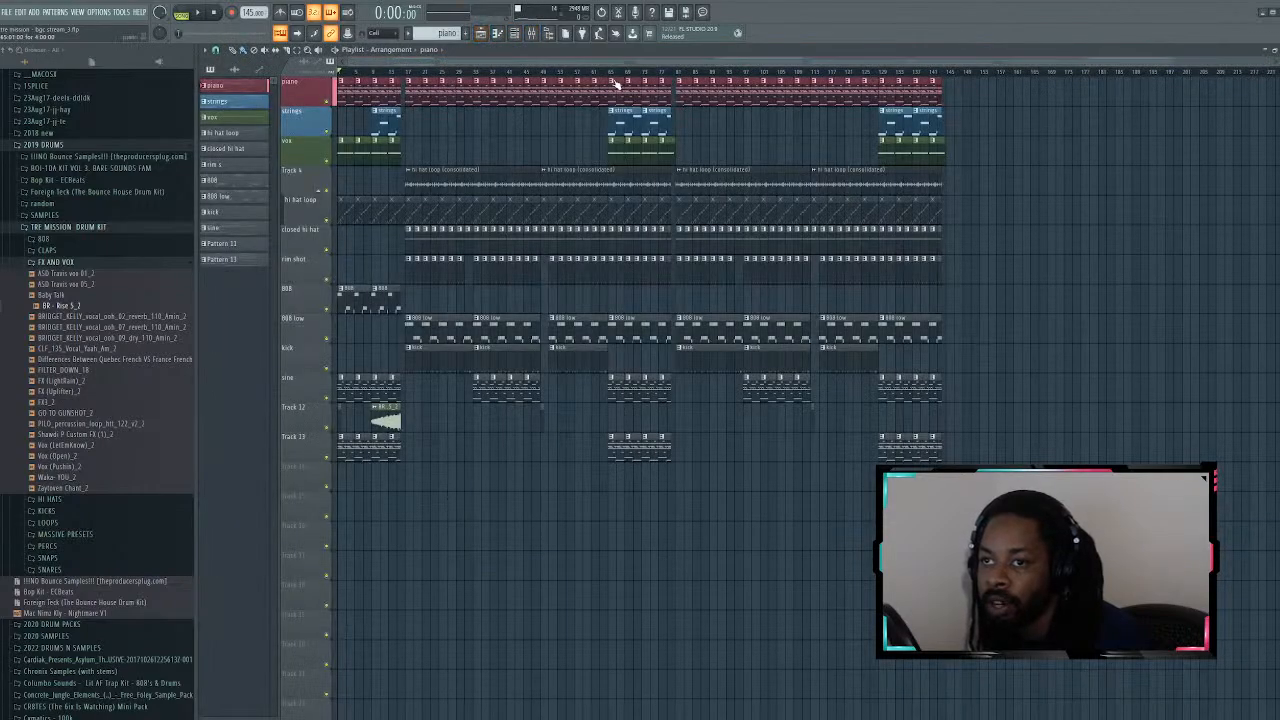
Step: Fit the whole arrangement across the width of the playlist and show the channel rack over it
scroll(1272, 66, "up", 3)
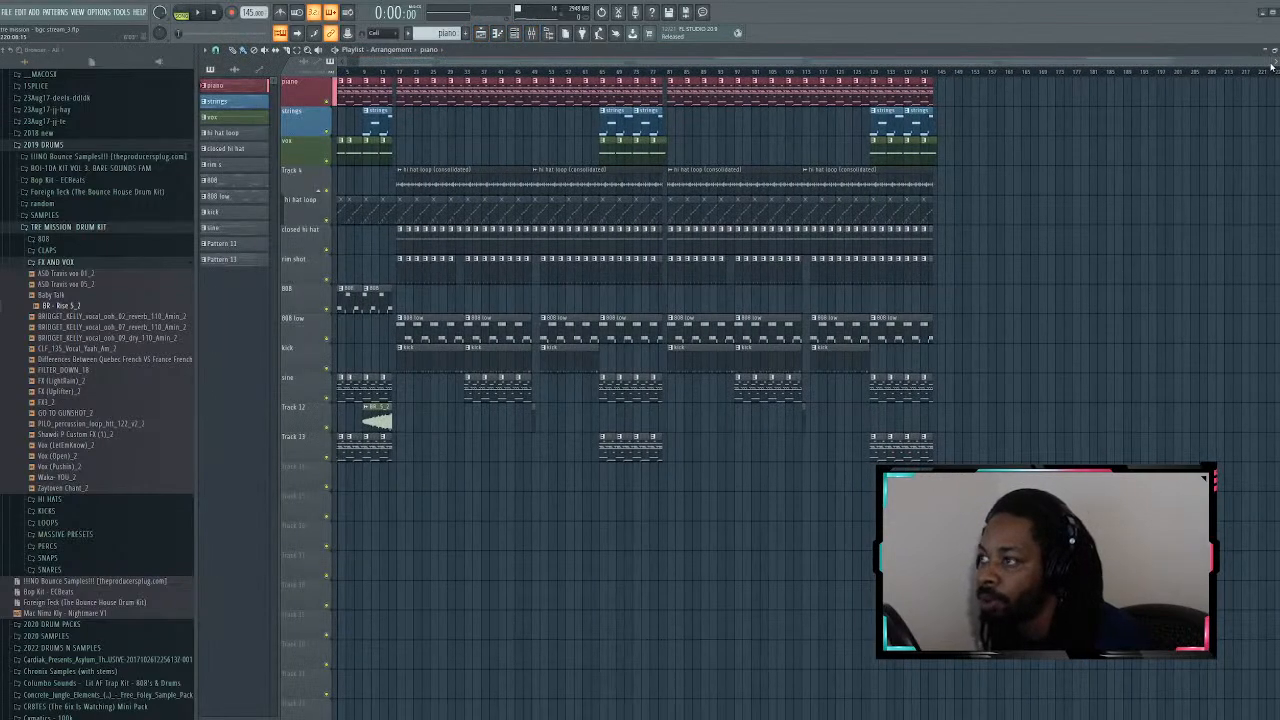
scroll(1265, 60, "up", 3)
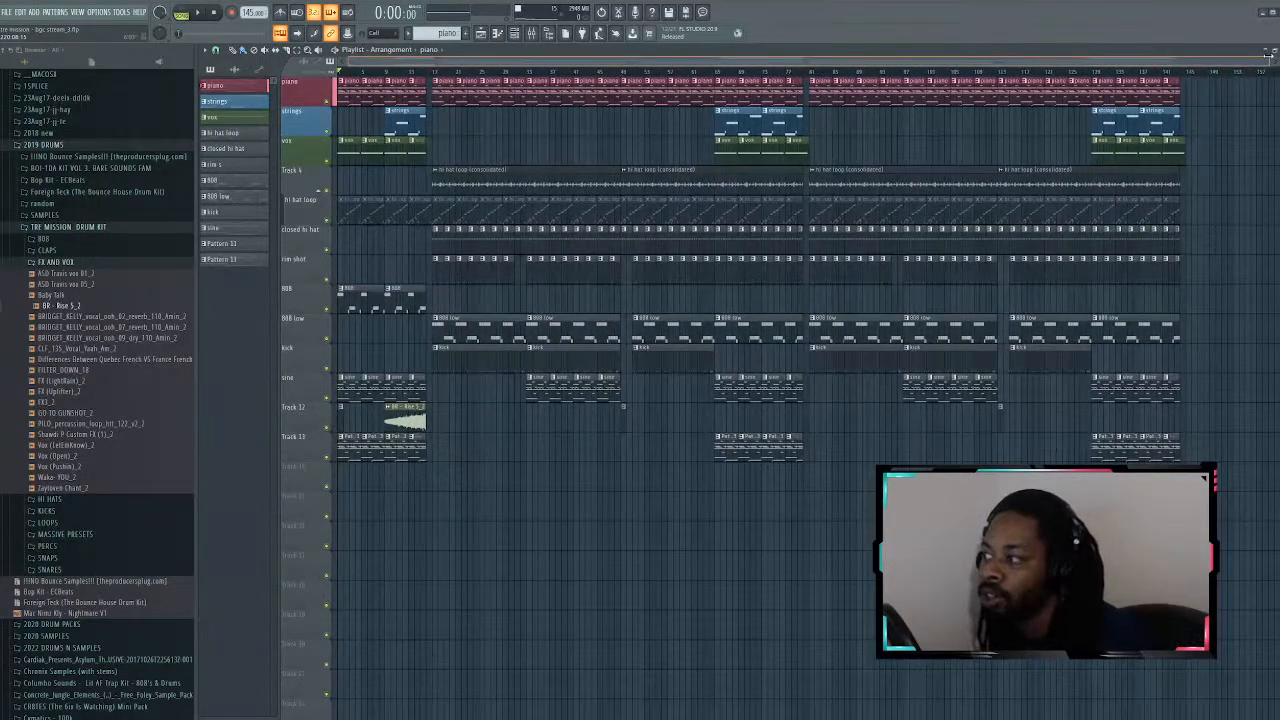
left_click(515, 40)
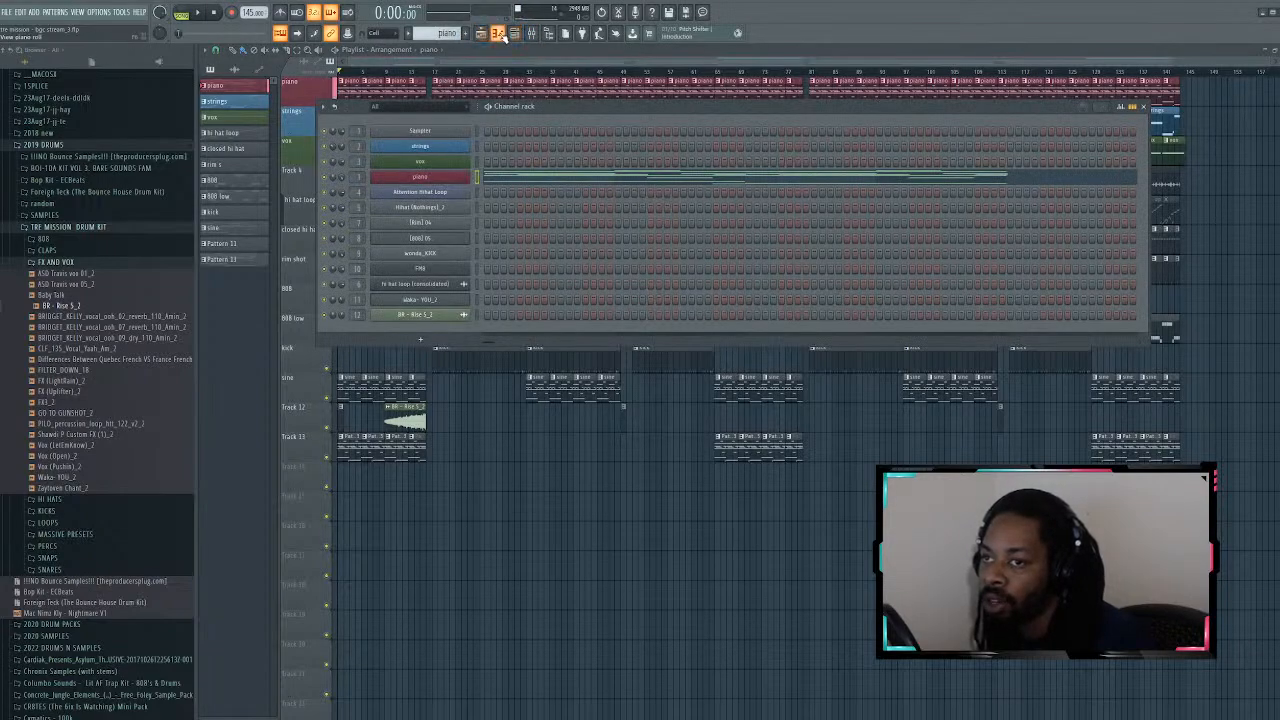
Step: Hide and restore the browser, and collapse its TRE MISSION DRUM KIT, 2019 DRUMS and A NEW DRUMS folders
left_click(548, 34)
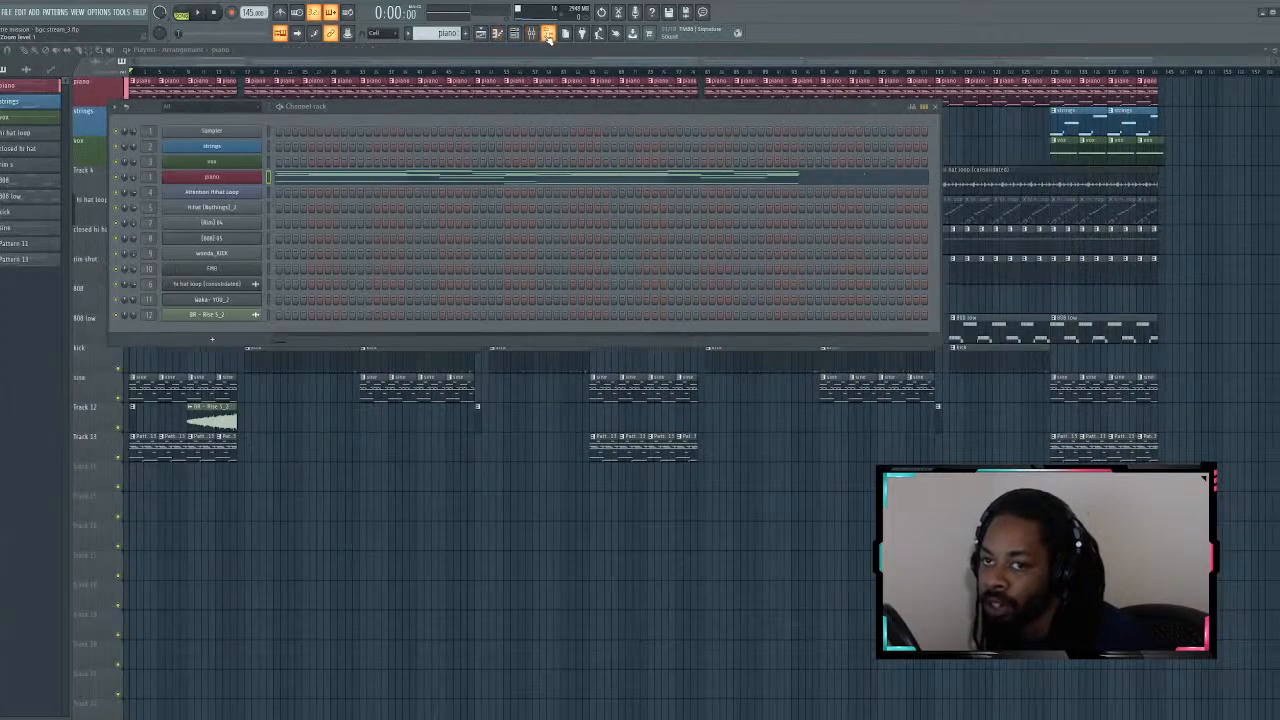
left_click(548, 34)
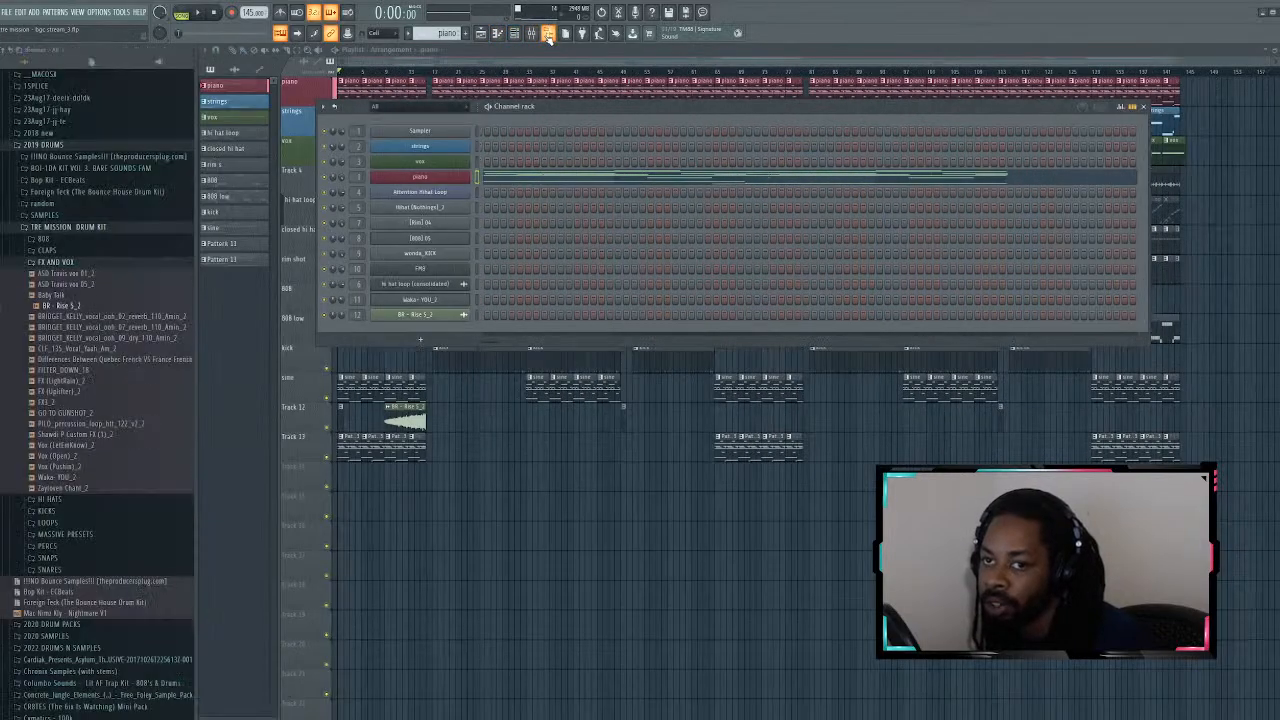
left_click(80, 228)
left_click(84, 148)
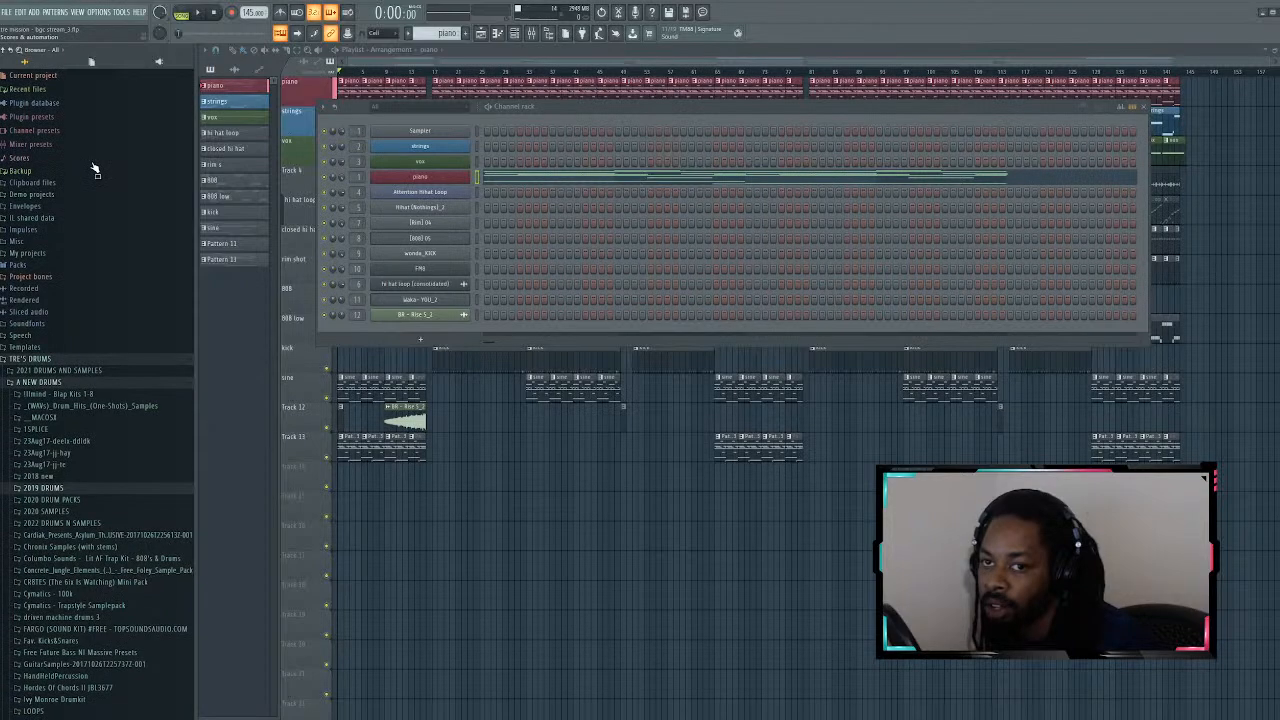
scroll(88, 175, "down", 12)
scroll(86, 257, "up", 15)
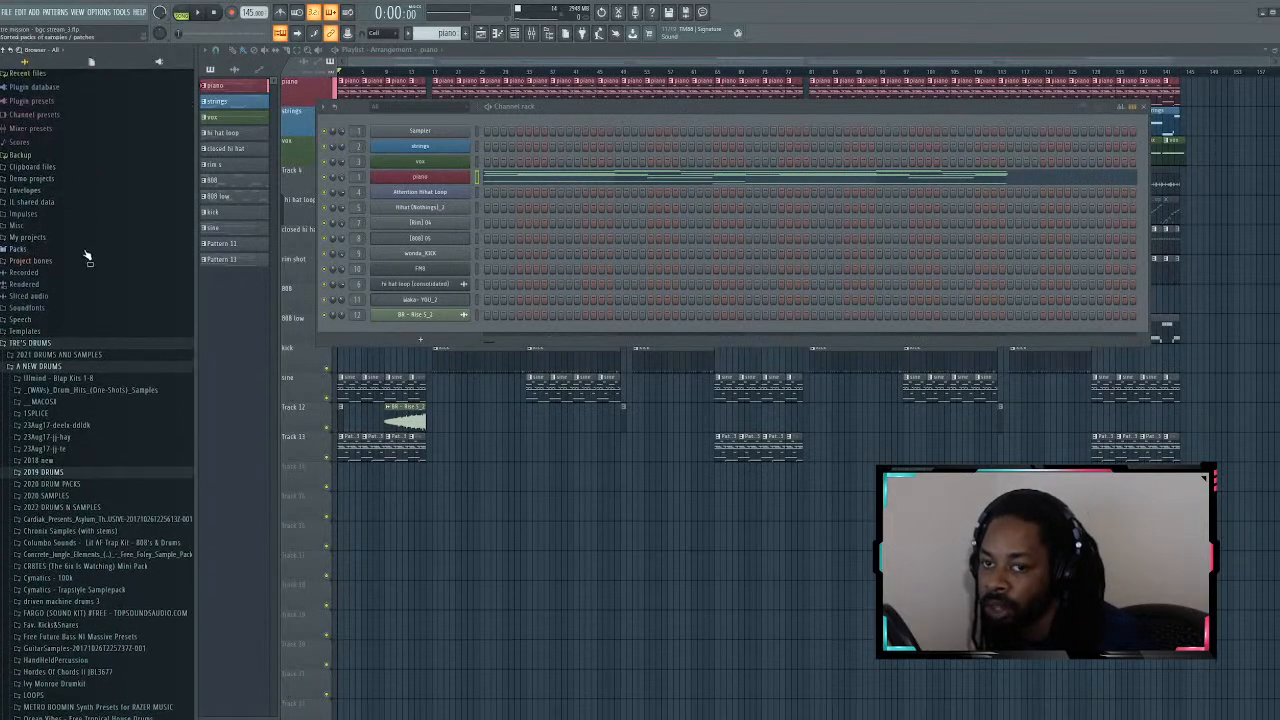
left_click(72, 374)
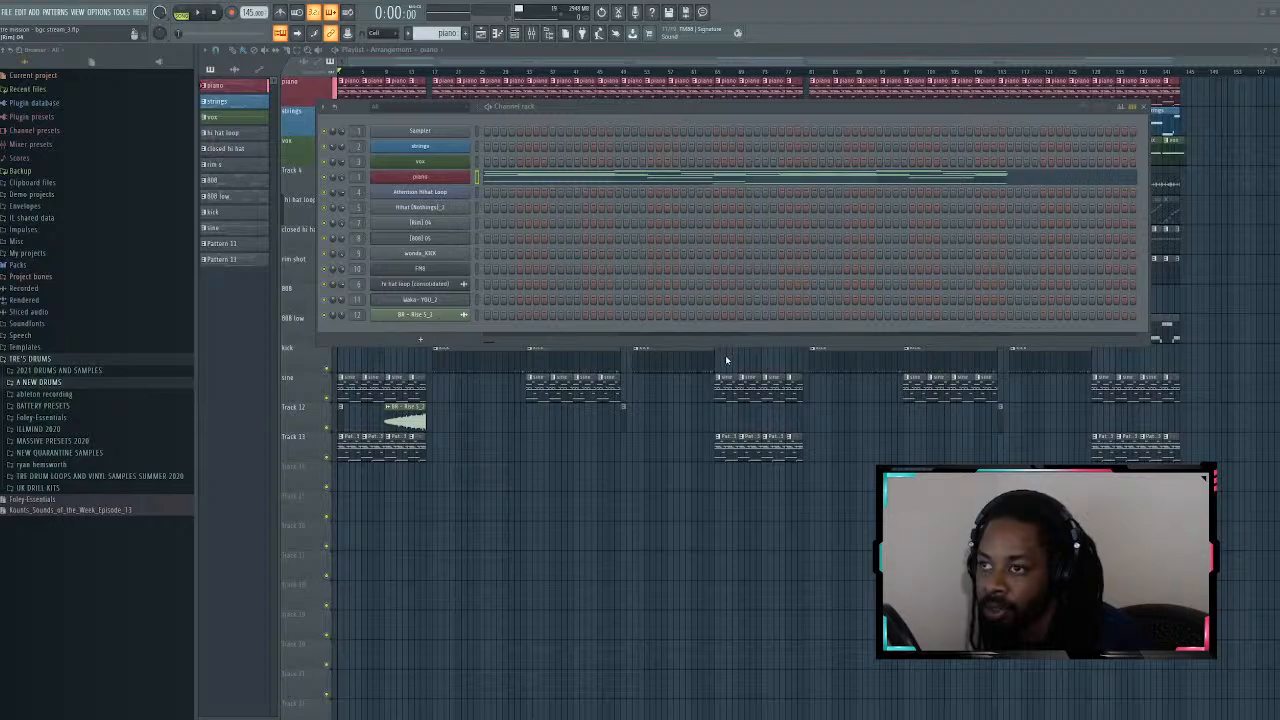
Step: Bring up the strings channel's Kontakt instrument in front of the channel rack and move its window clear of the channel names
left_click(420, 146)
left_click(629, 109)
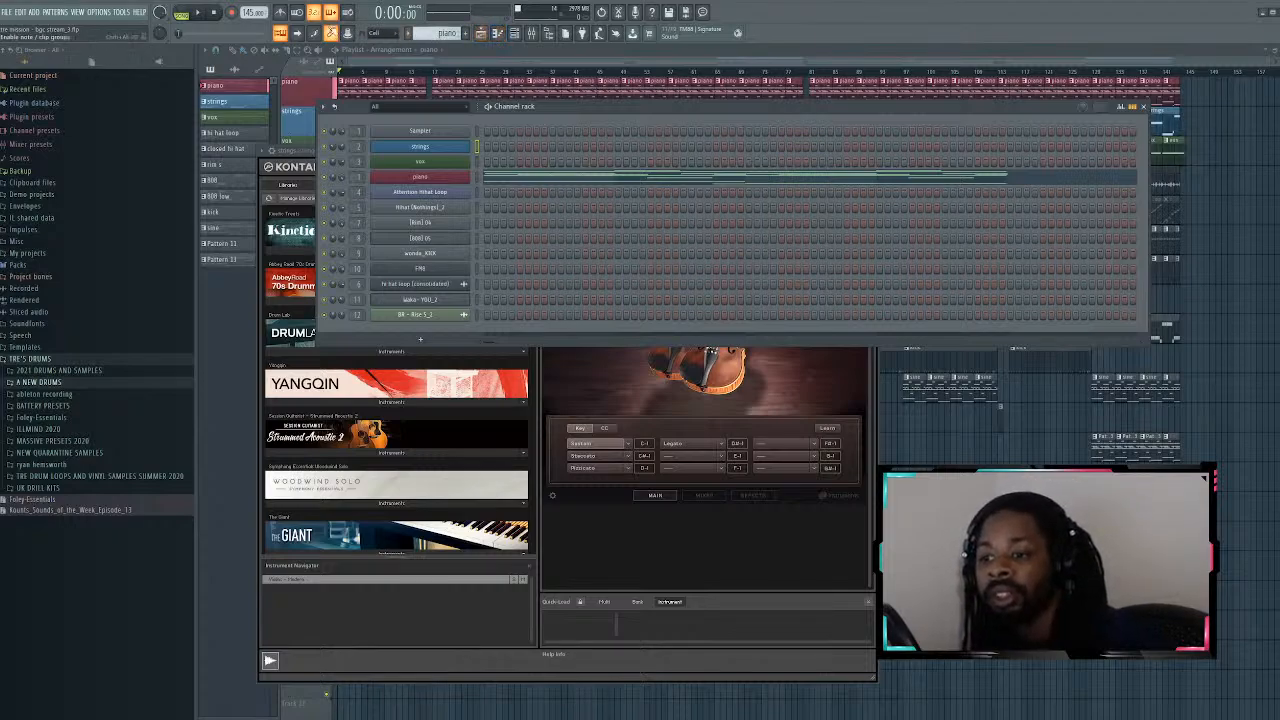
left_click(292, 151)
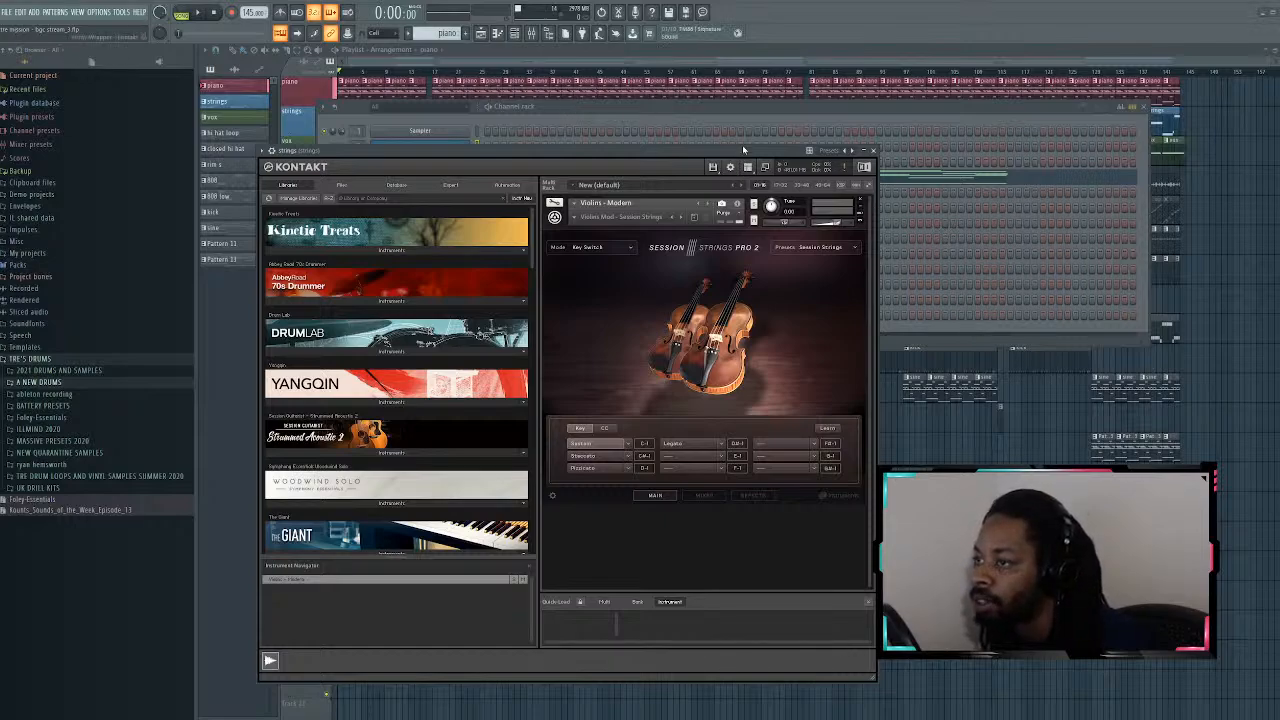
left_click_drag(706, 150, 1022, 100)
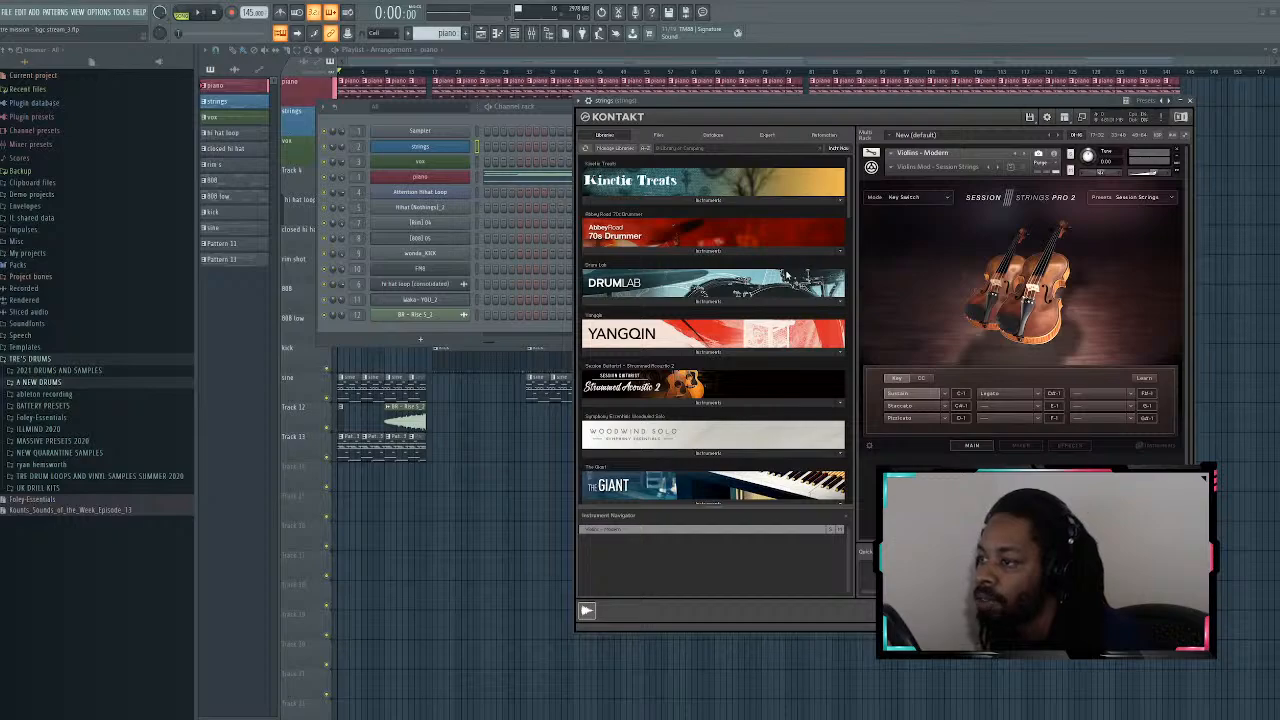
Step: Bring the channel rack to the front, maximise and restore it, and place it below the Kontakt instrument view
left_click(532, 34)
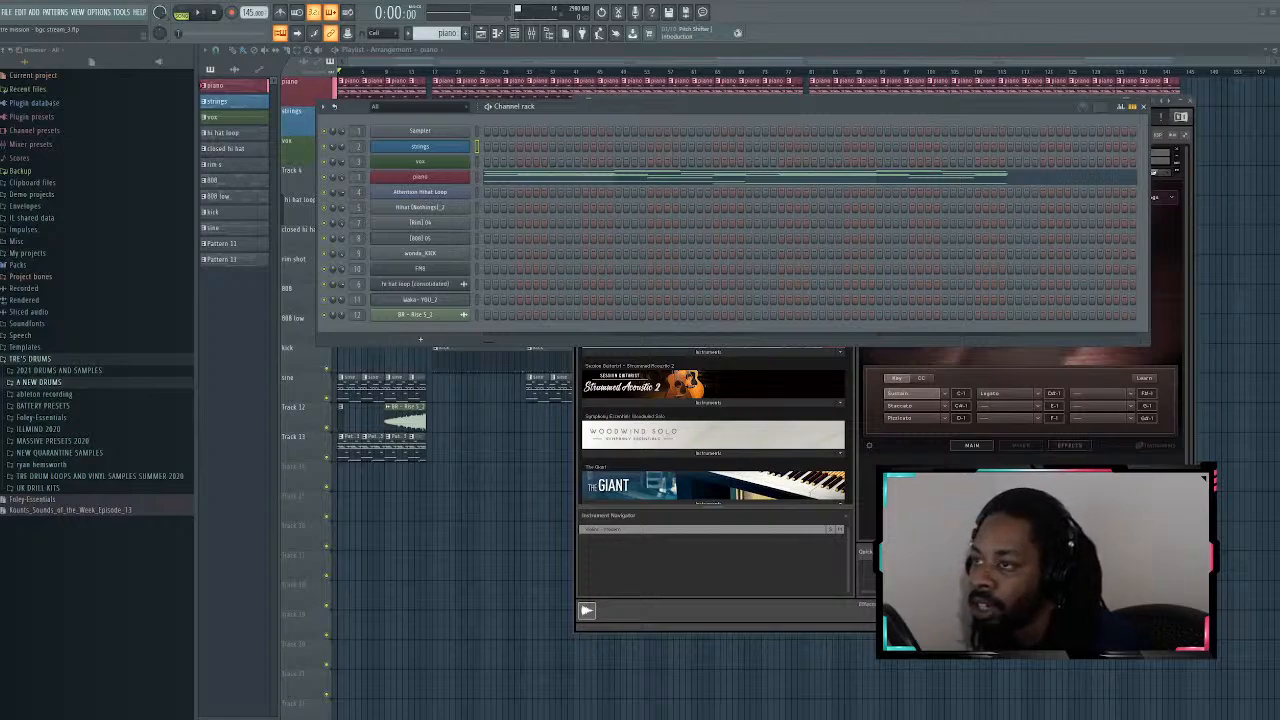
double_click(677, 107)
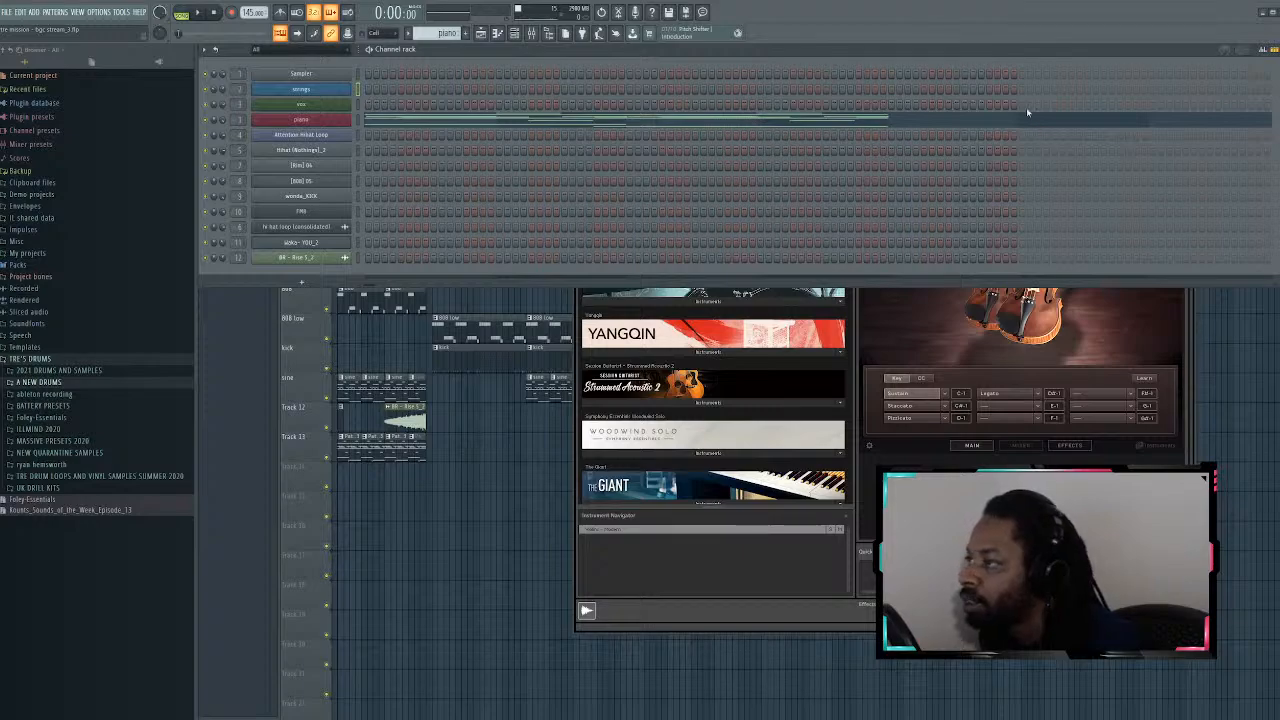
double_click(993, 48)
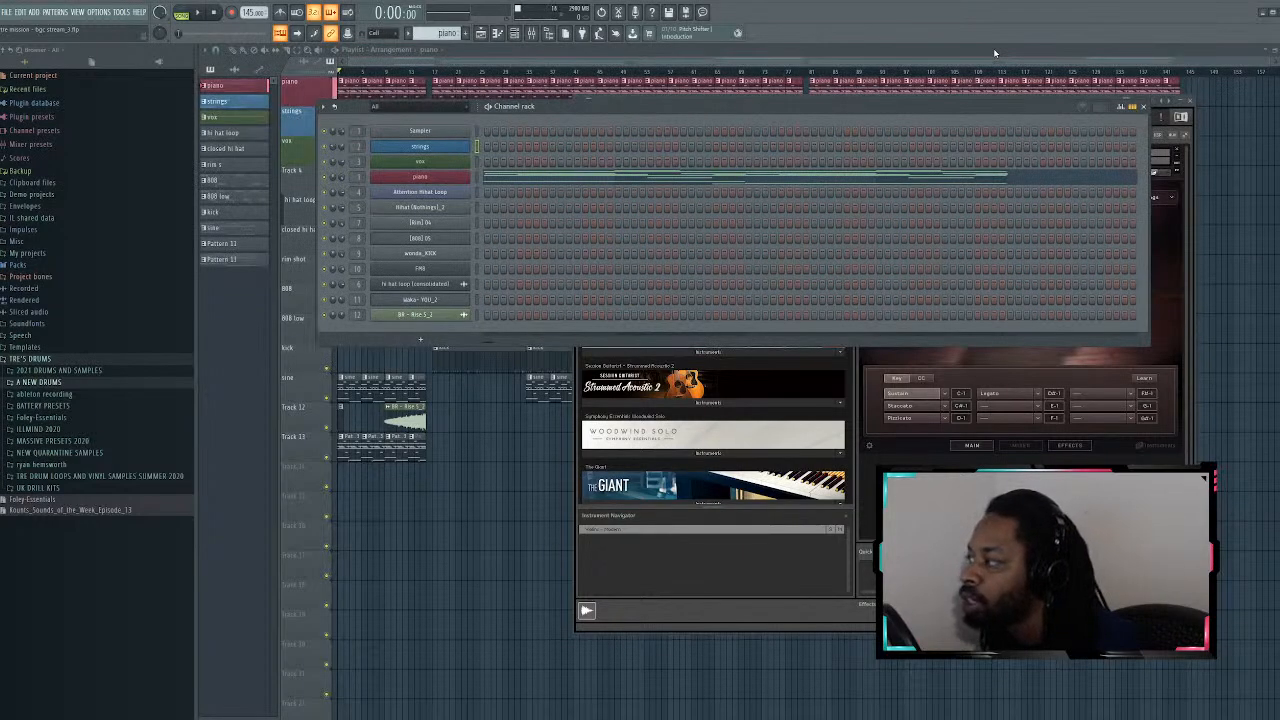
left_click_drag(1020, 108, 1092, 472)
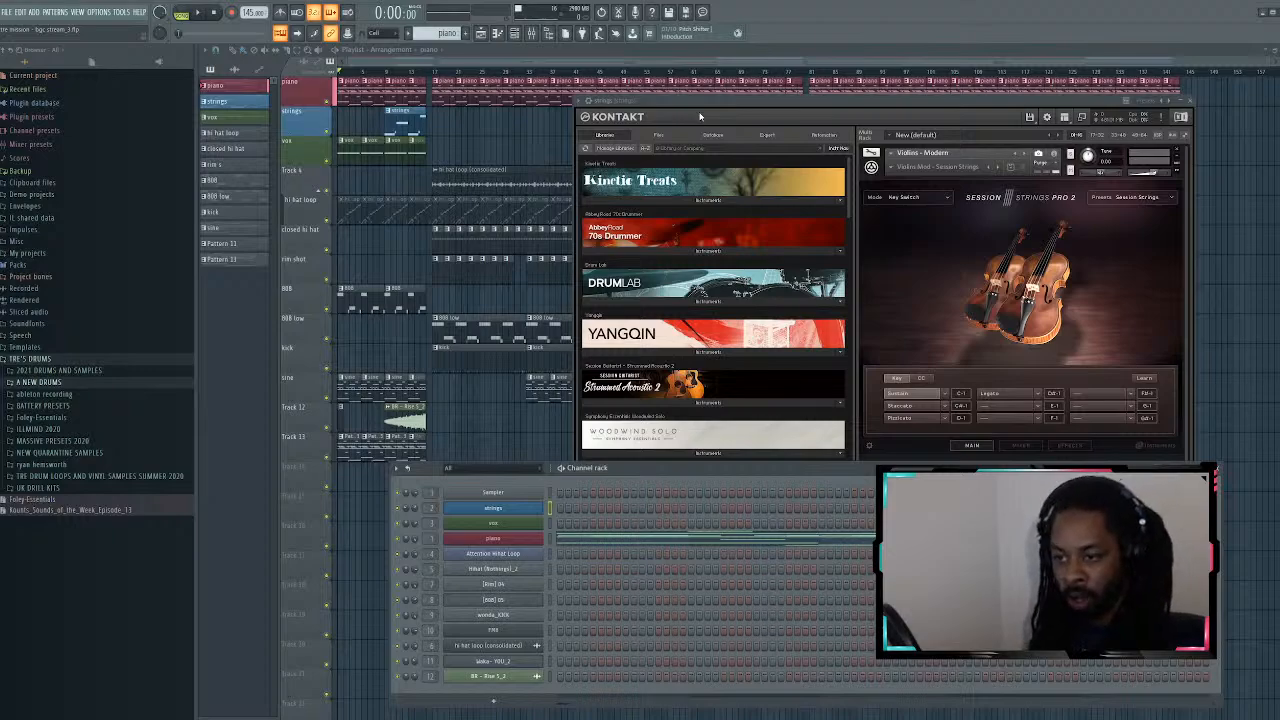
Step: Play the song from the beginning, close all windows except the playlist during playback, and stop
left_click(205, 13)
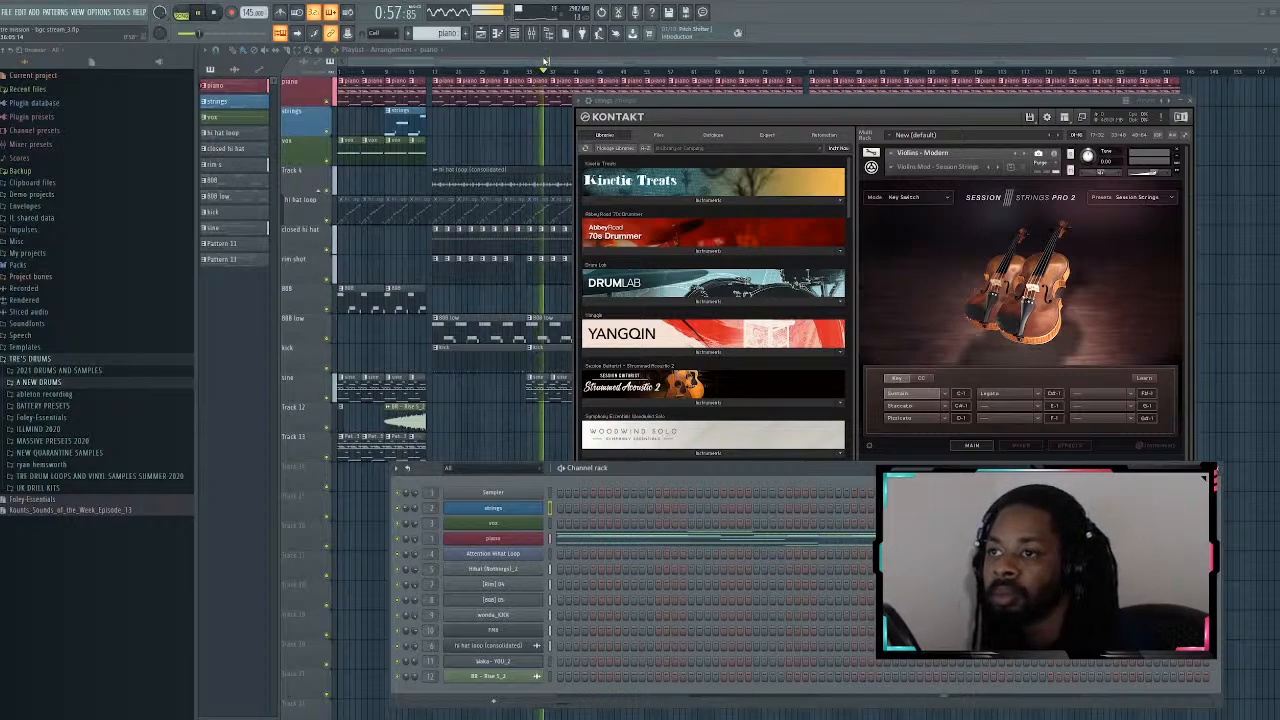
key("F12")
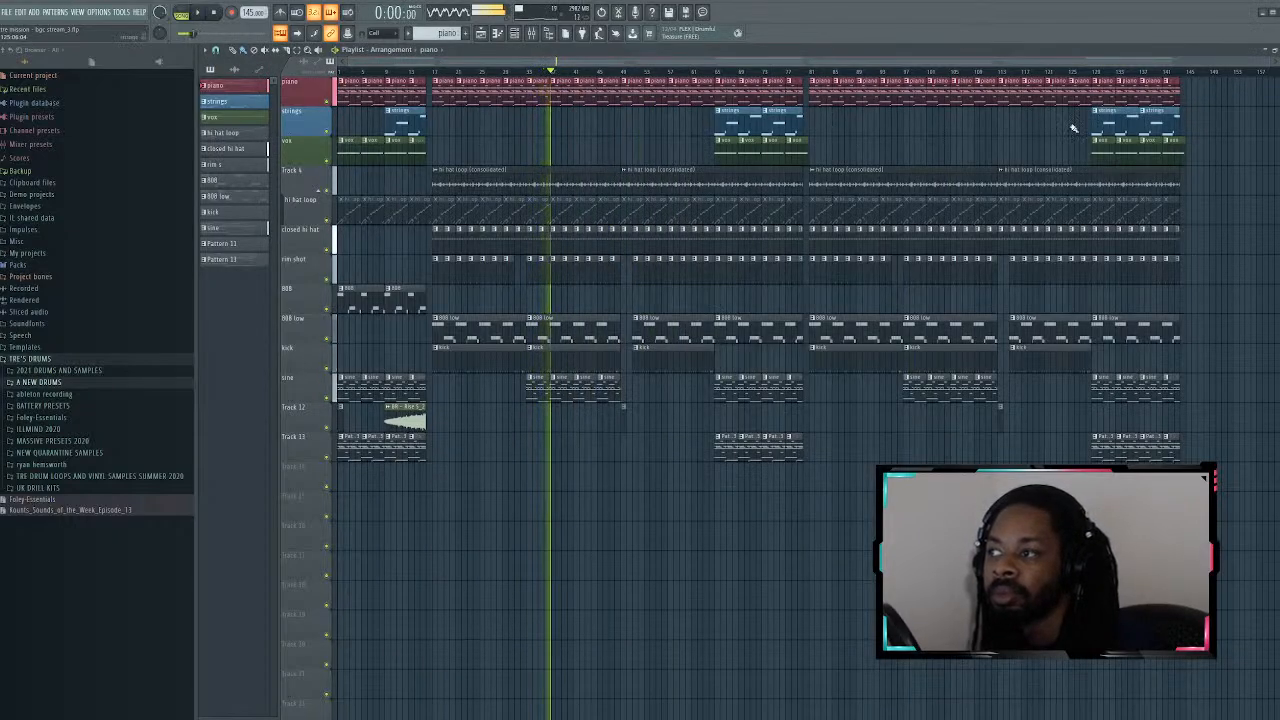
key("space")
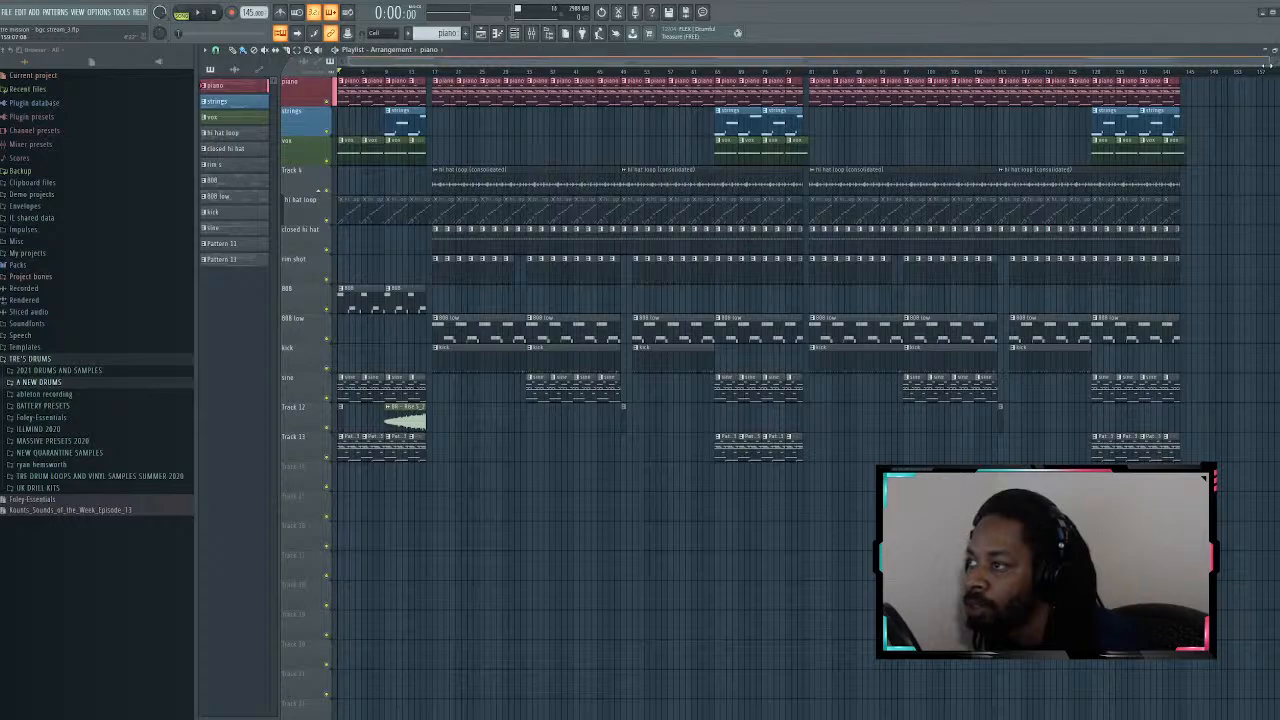
Step: Solo playlist Track 13 and play it from the start with the channel rack shown, and stop playback
mouse_move(1267, 62)
left_mouse_down()
mouse_move(790, 62)
mouse_move(1272, 62)
left_mouse_up()
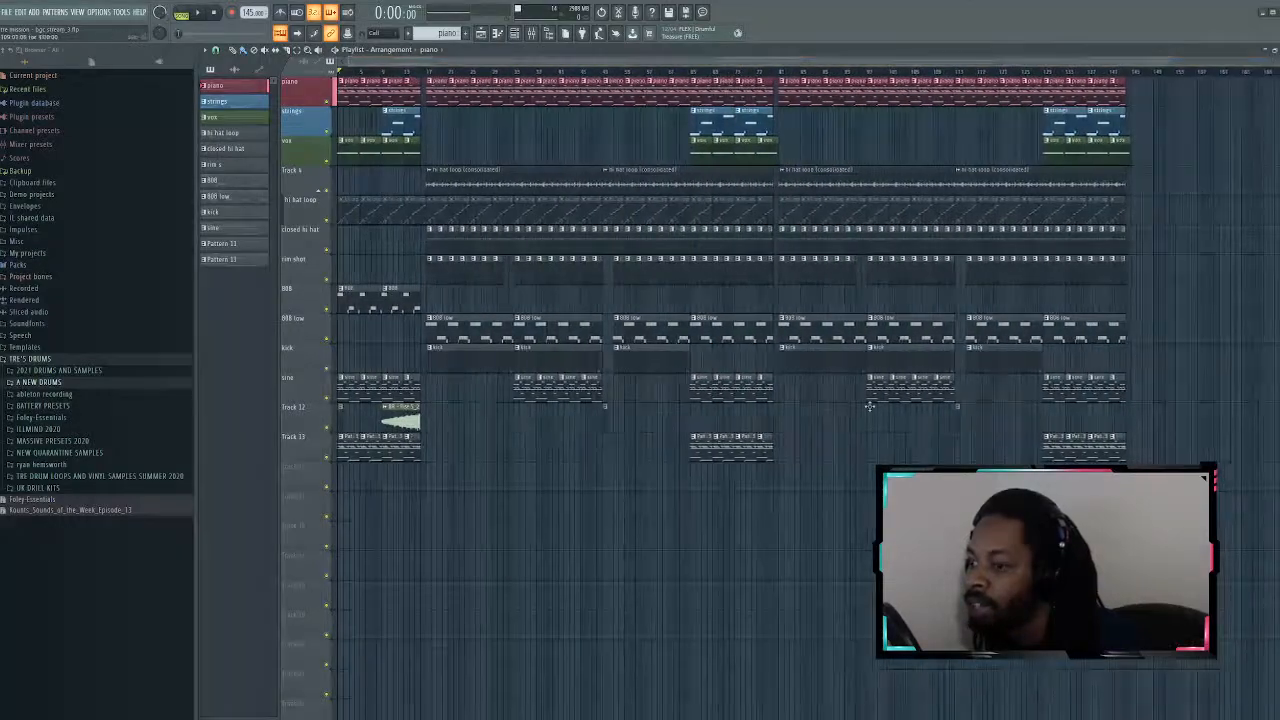
left_click(327, 457, "ctrl")
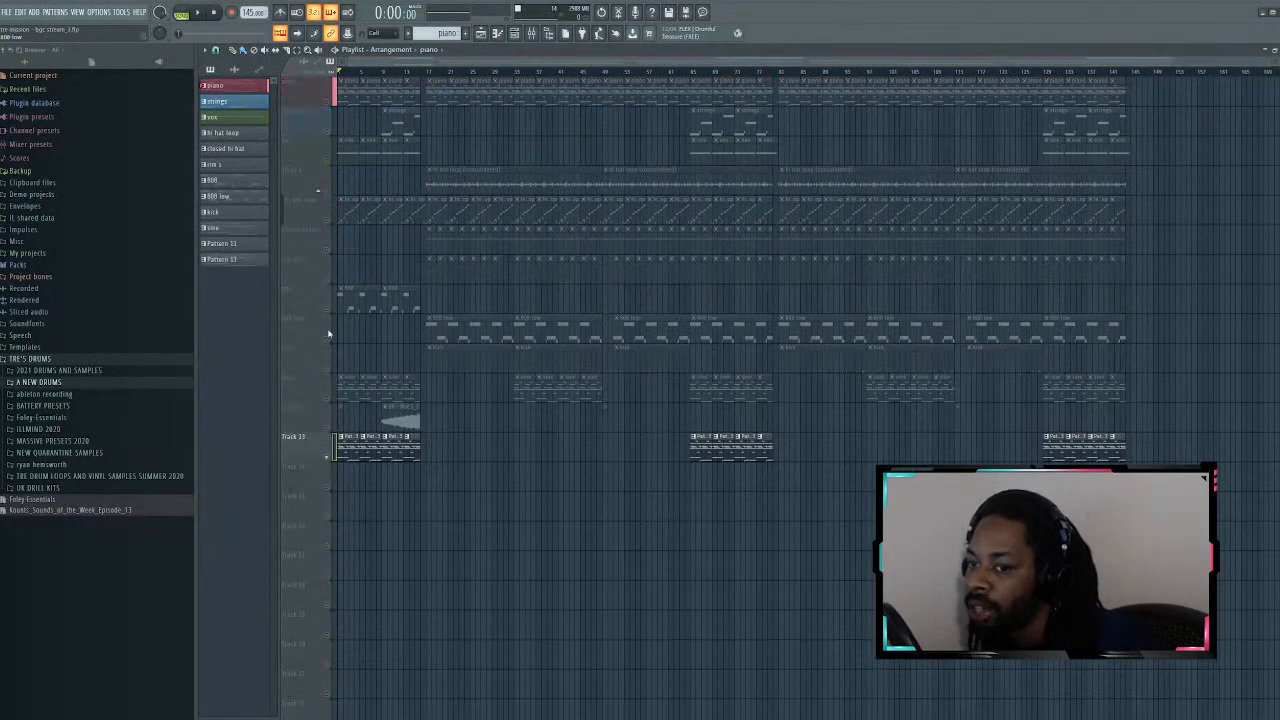
left_click(205, 13)
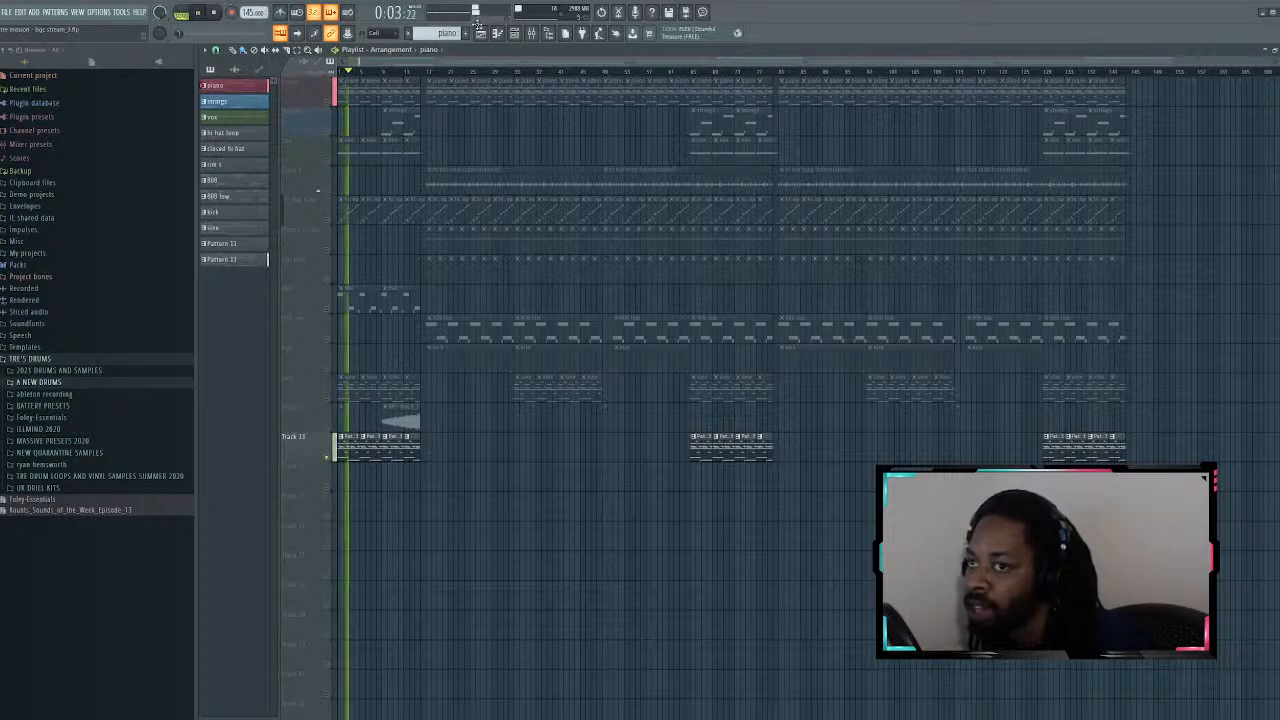
left_click(514, 33)
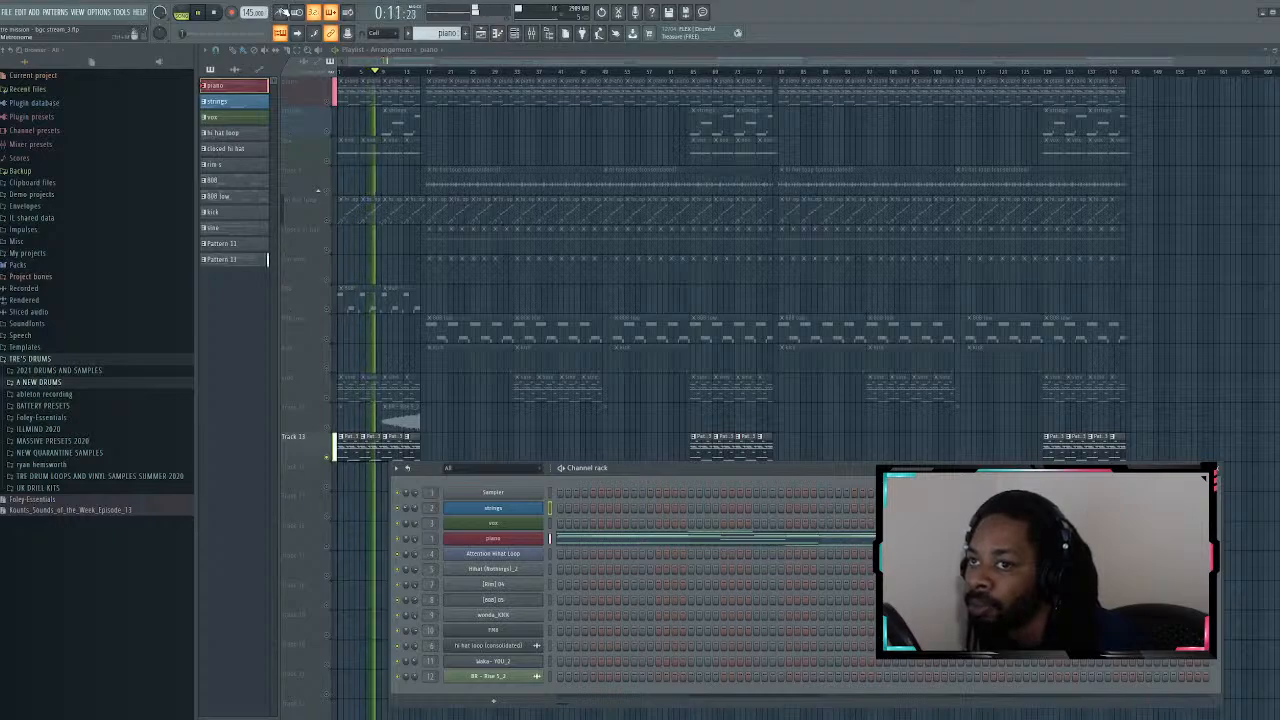
left_click(215, 13)
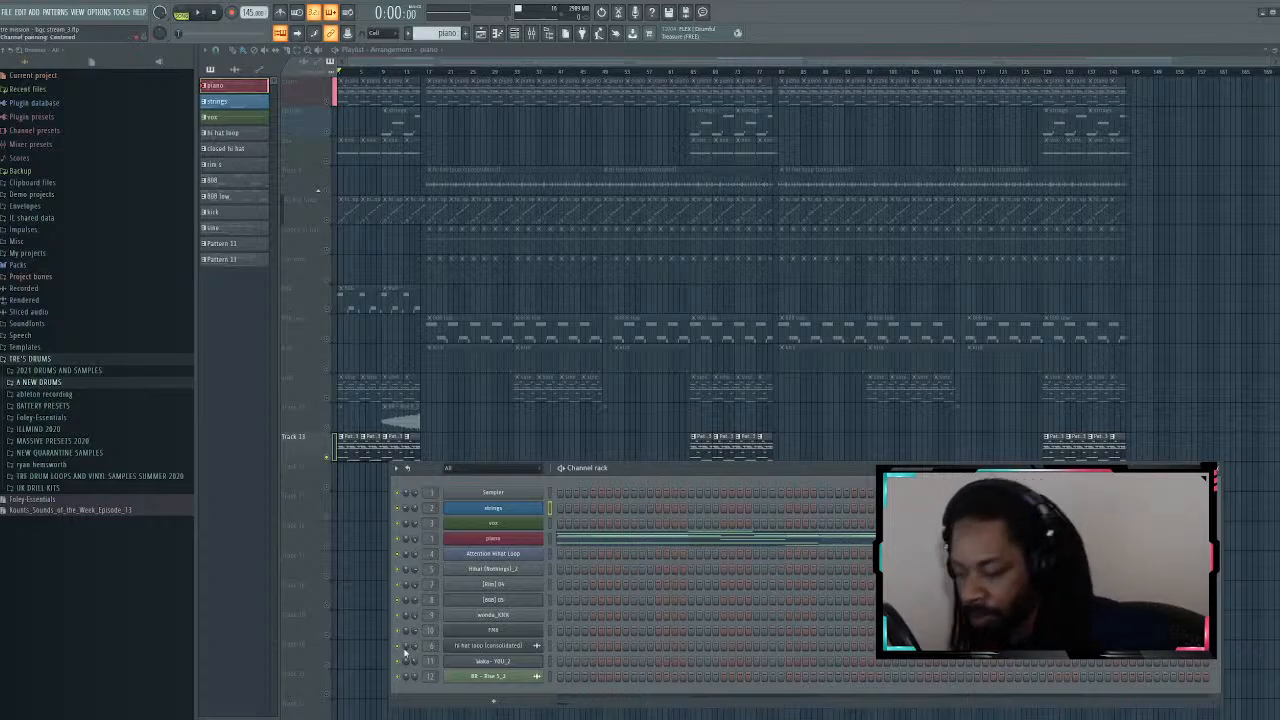
Step: Hide the channel rack, unsolo Track 13 and play the full song from the start, stopping after the first section with drums
key("F6")
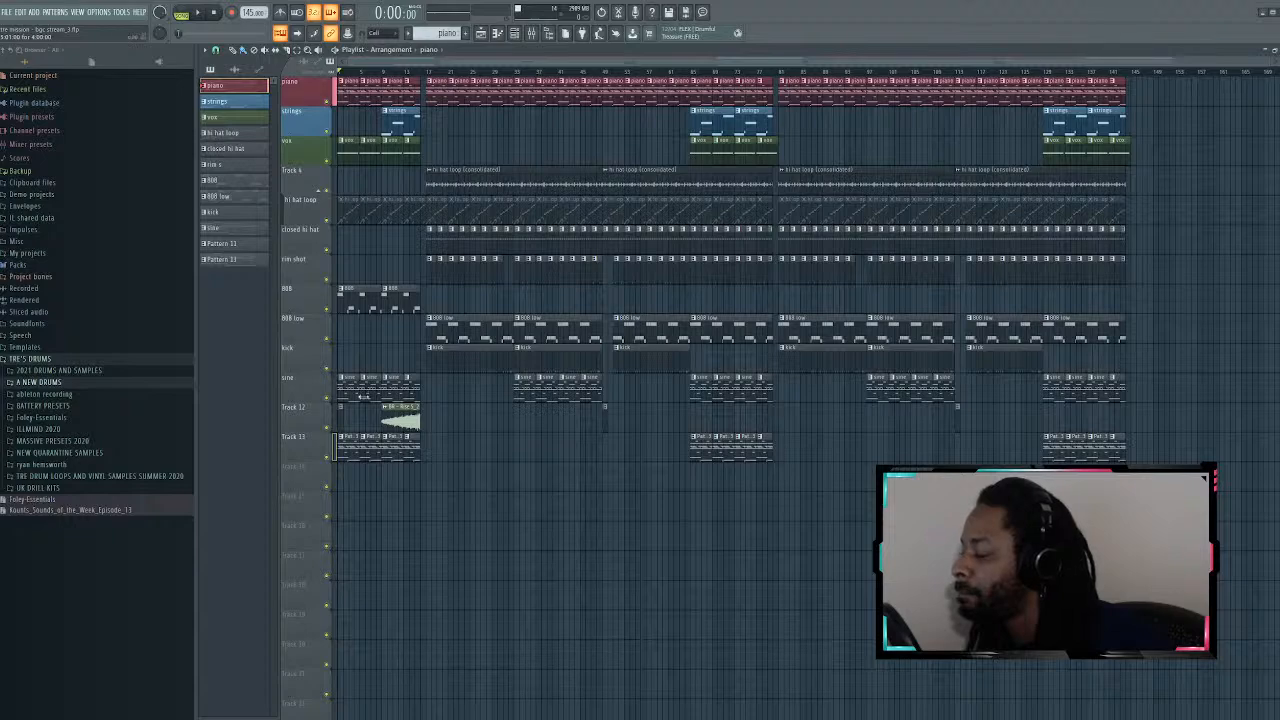
left_click(200, 14)
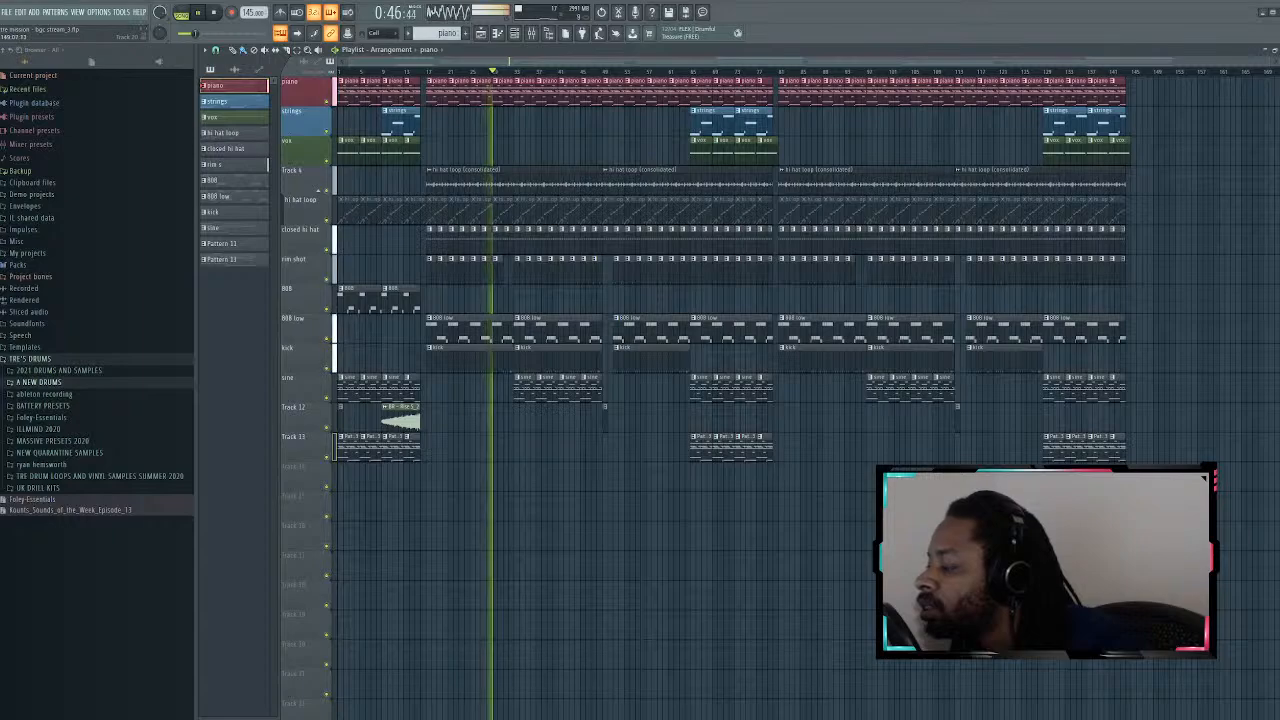
left_click(218, 16)
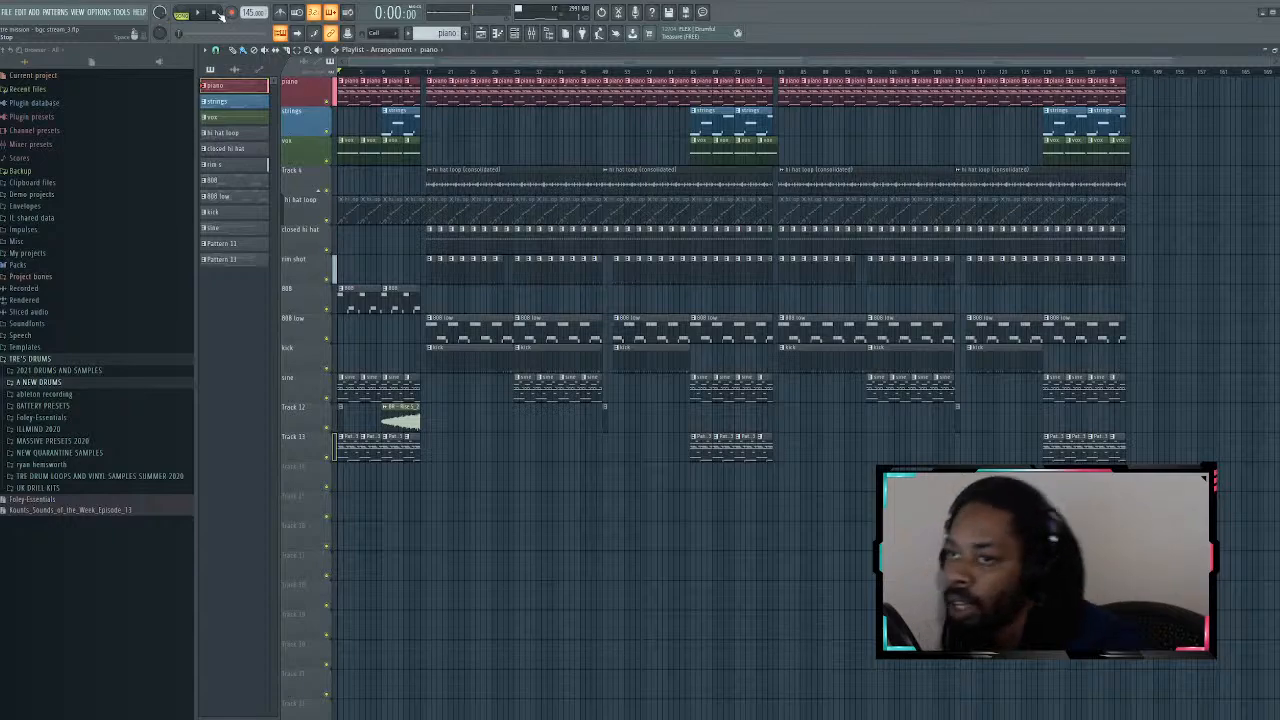